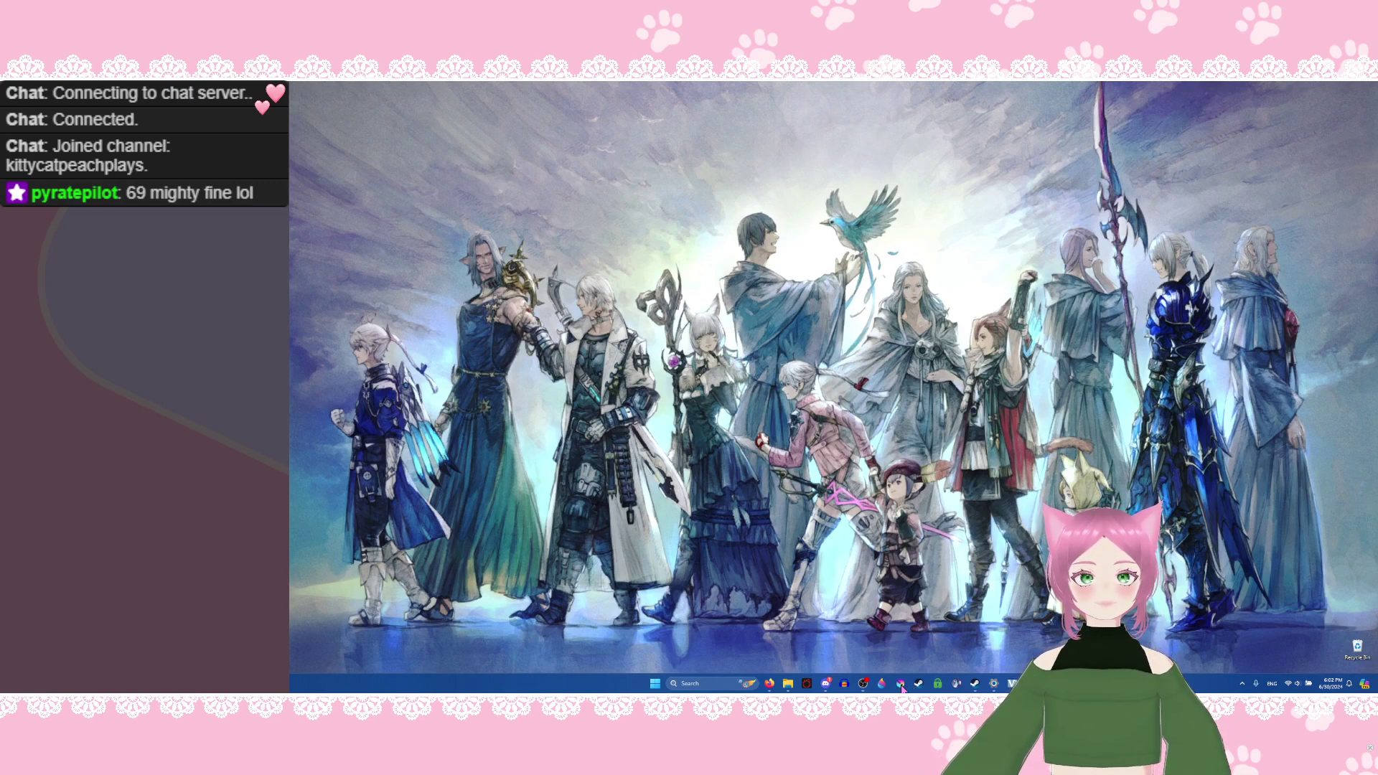
# Step: Open Krita and create a new 1920 by 1080 pixel RGB/Alpha document
pyautogui.click(901, 685)
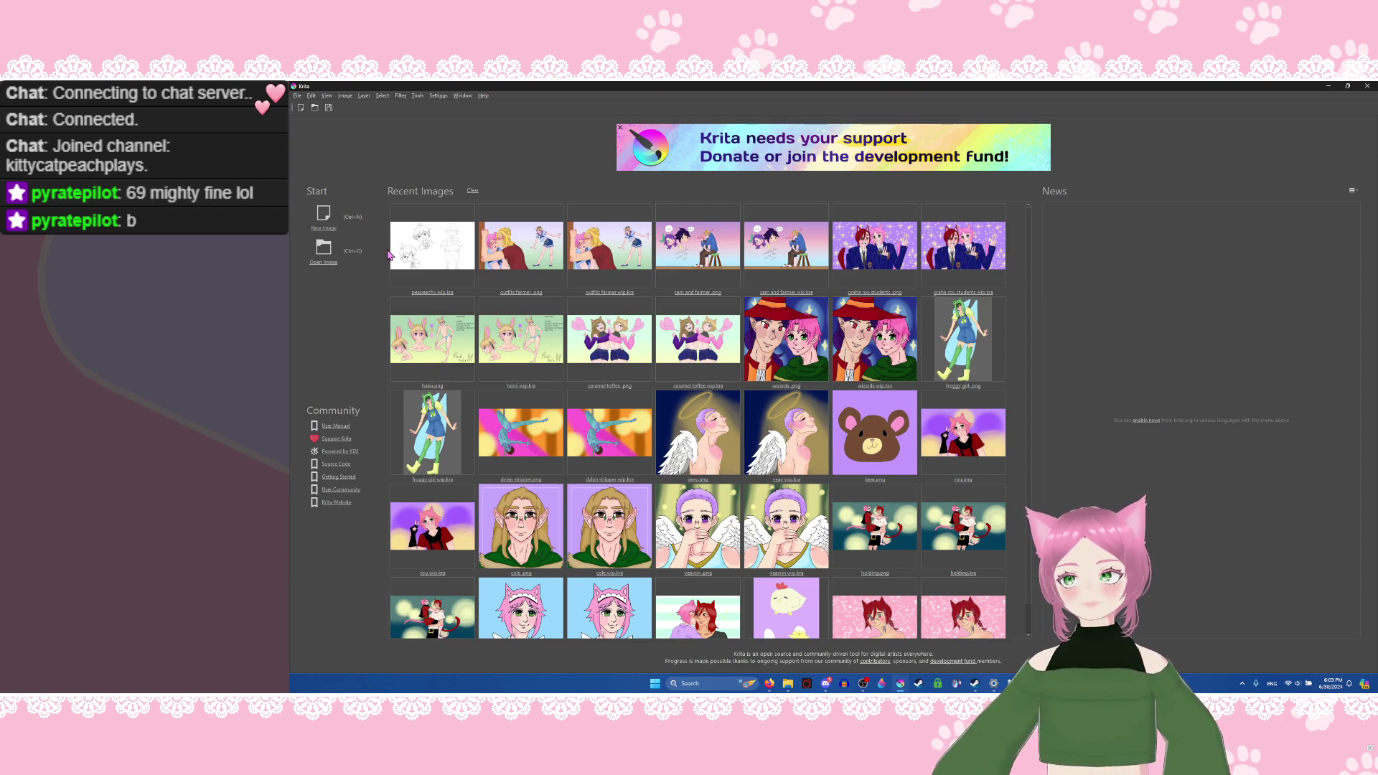
pyautogui.click(323, 219)
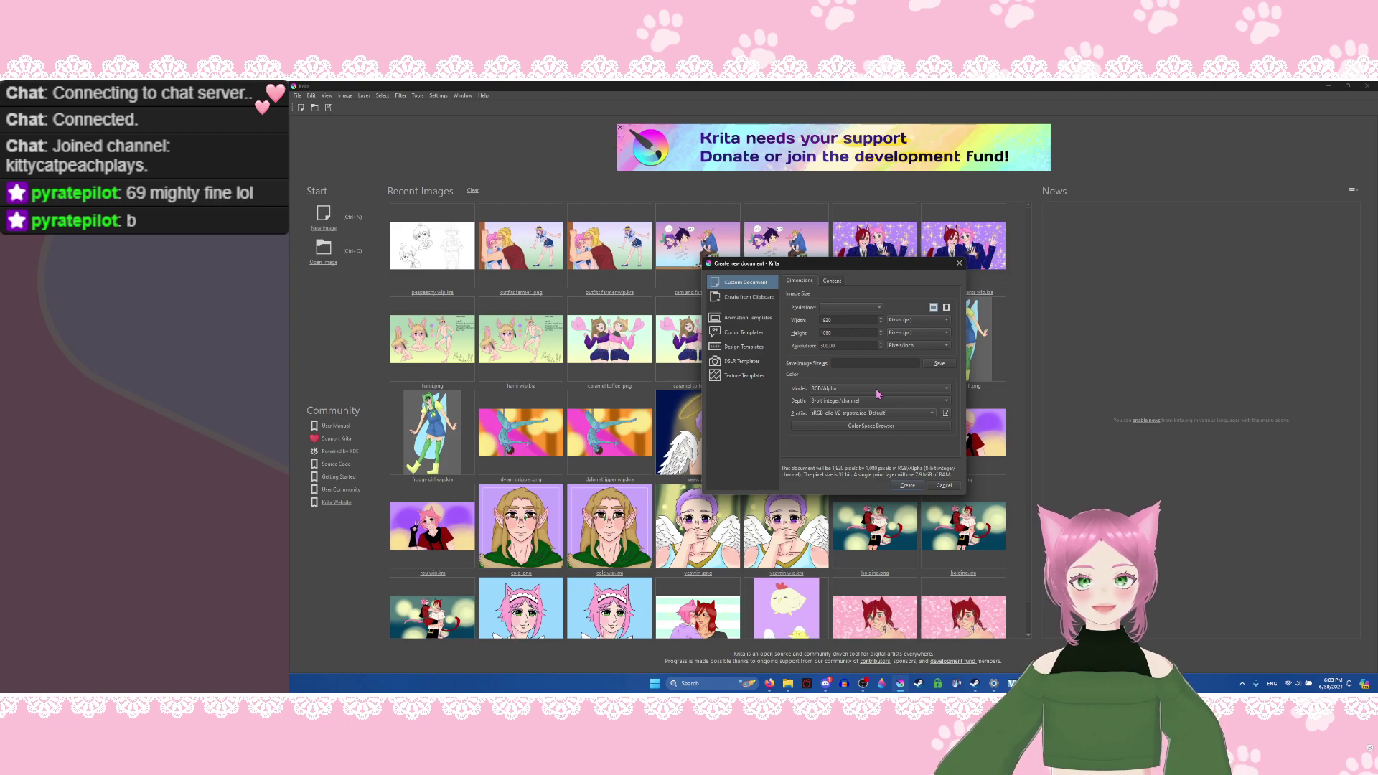
pyautogui.click(911, 486)
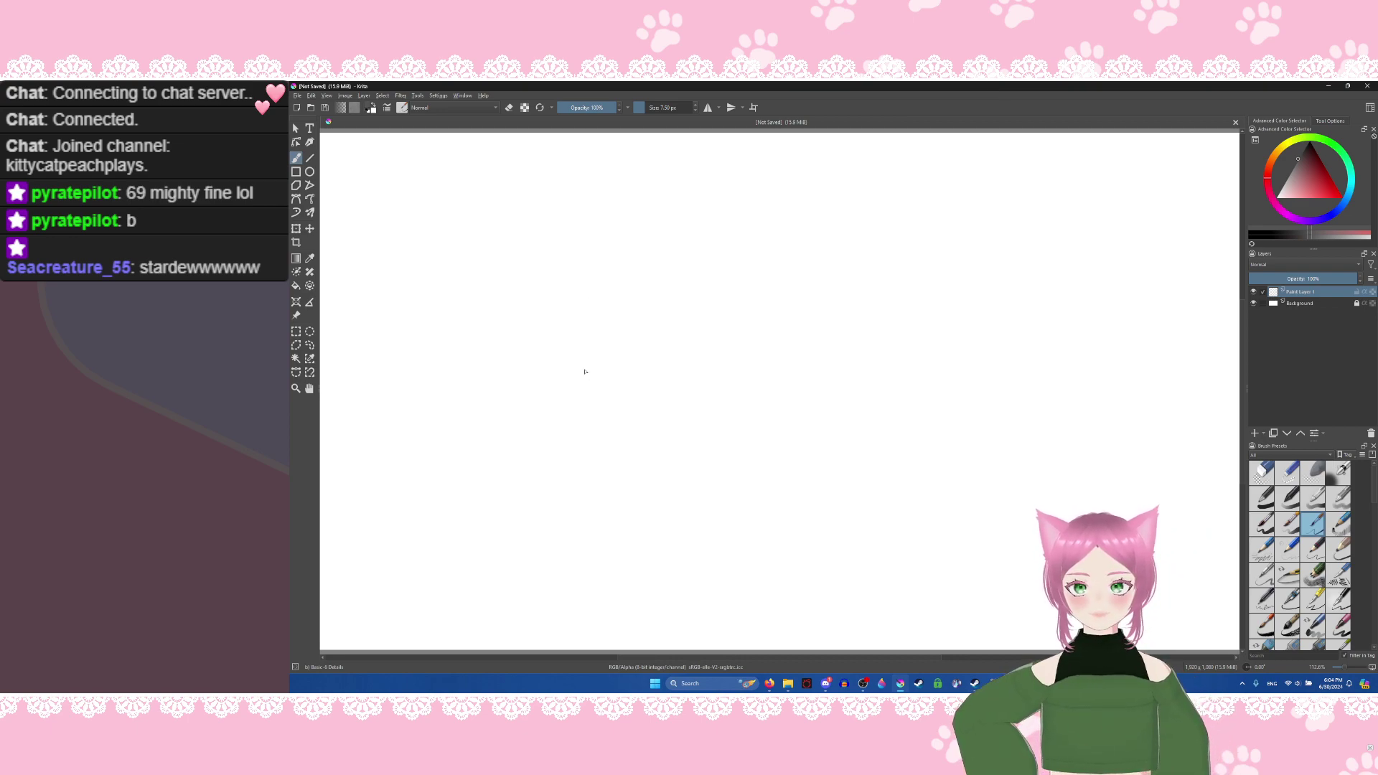
# Step: Choose the Charcoal Pencil Medium brush preset and set the painting colour to light grey
pyautogui.moveTo(687, 330)
pyautogui.mouseDown()
pyautogui.moveTo(689, 432)
pyautogui.moveTo(704, 359)
pyautogui.moveTo(831, 338)
pyautogui.moveTo(862, 421)
pyautogui.moveTo(864, 325)
pyautogui.moveTo(977, 297)
pyautogui.moveTo(1020, 397)
pyautogui.moveTo(1014, 384)
pyautogui.moveTo(1099, 300)
pyautogui.moveTo(1100, 424)
pyautogui.mouseUp()
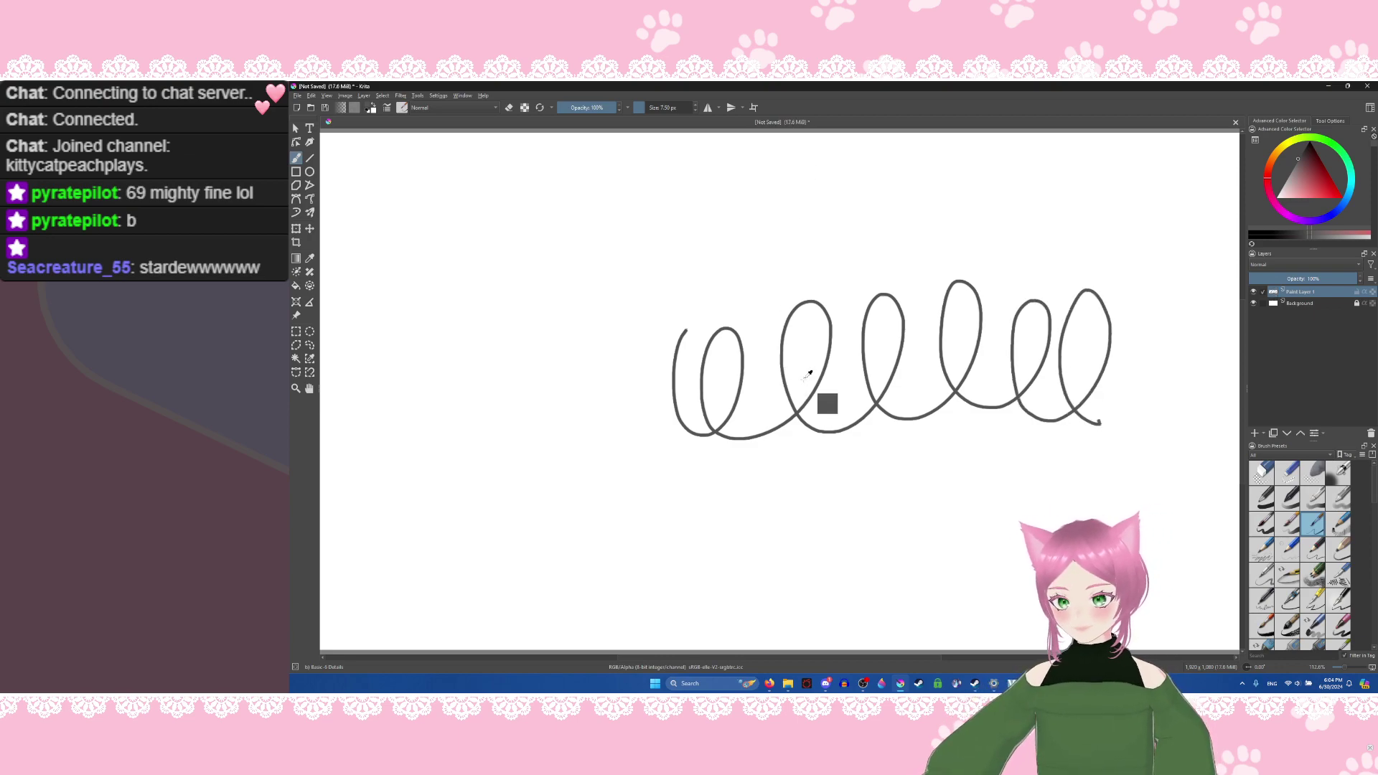
pyautogui.hotkey('ctrl', 'z')
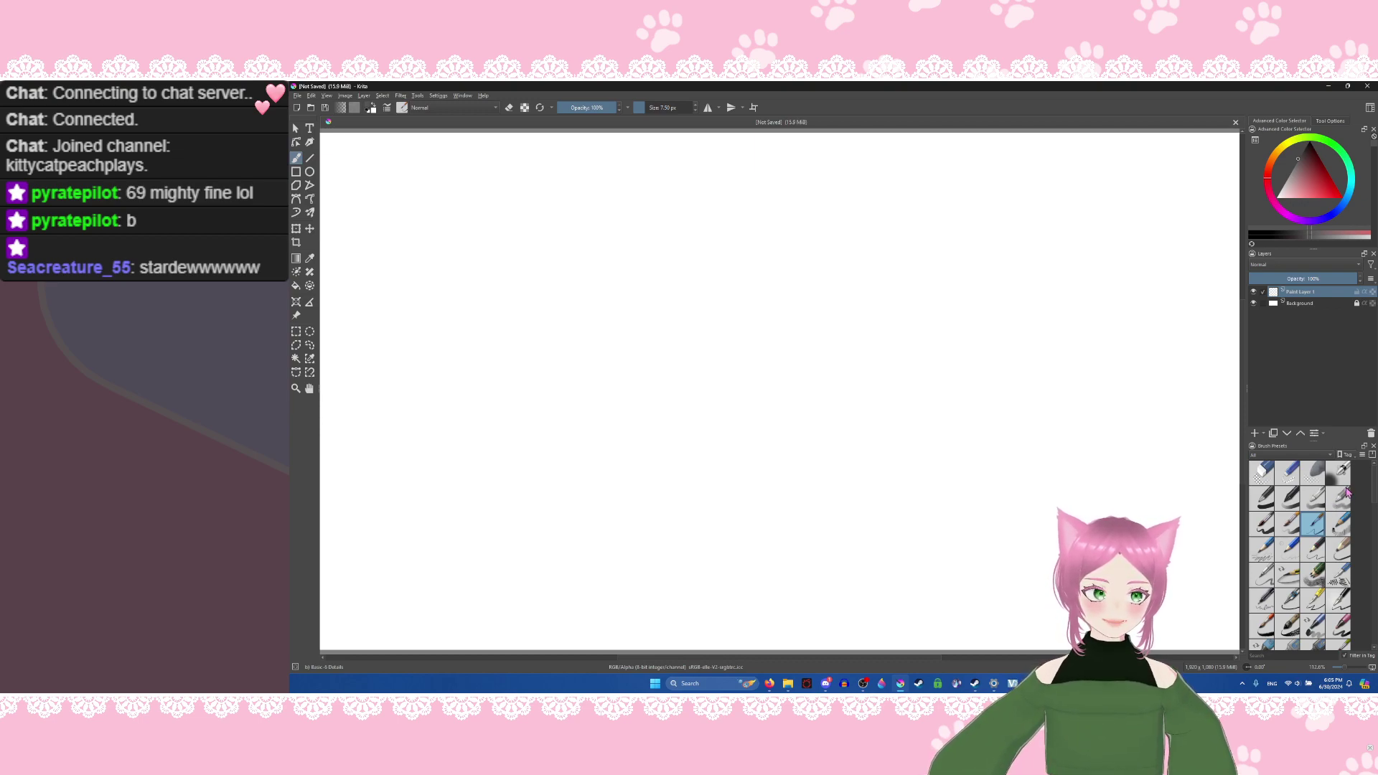
pyautogui.moveTo(1376, 493); pyautogui.dragTo(1375, 538)
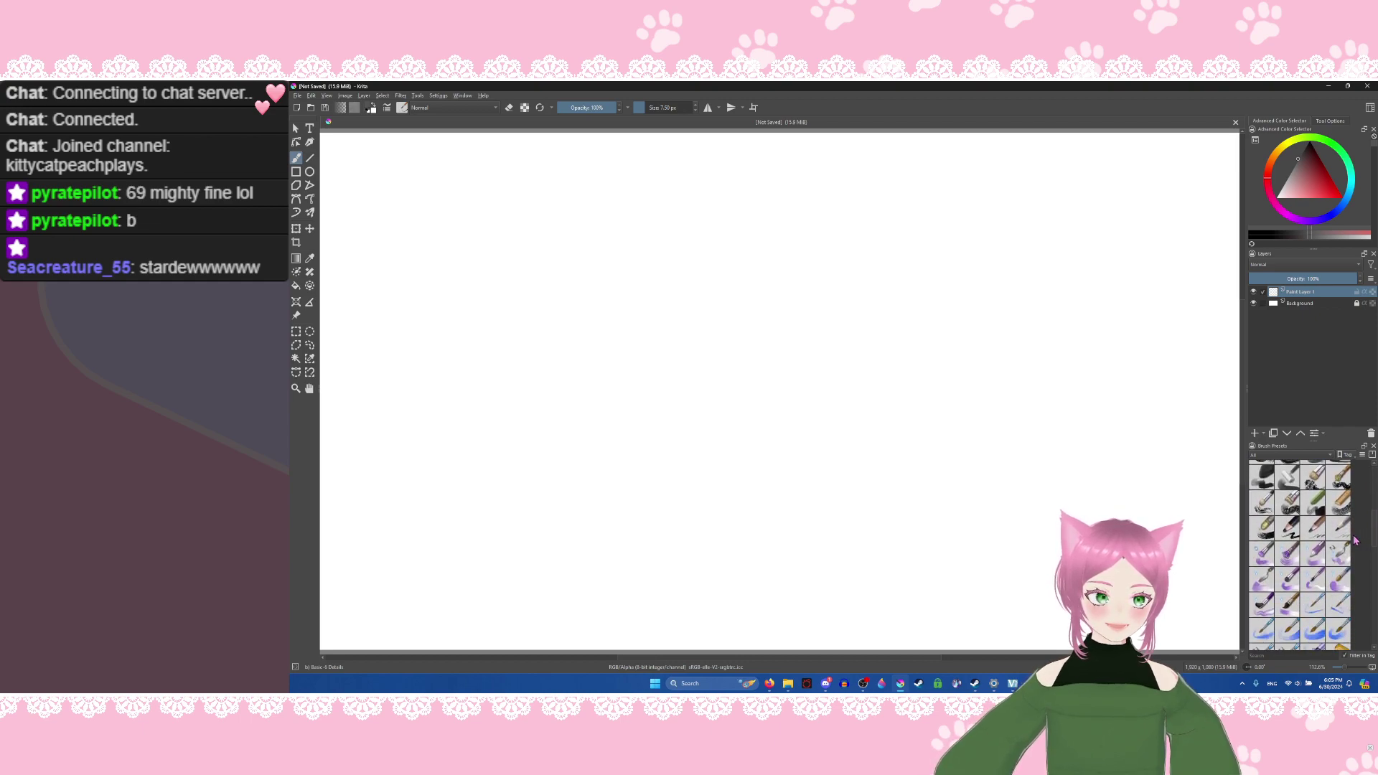
pyautogui.click(1314, 531)
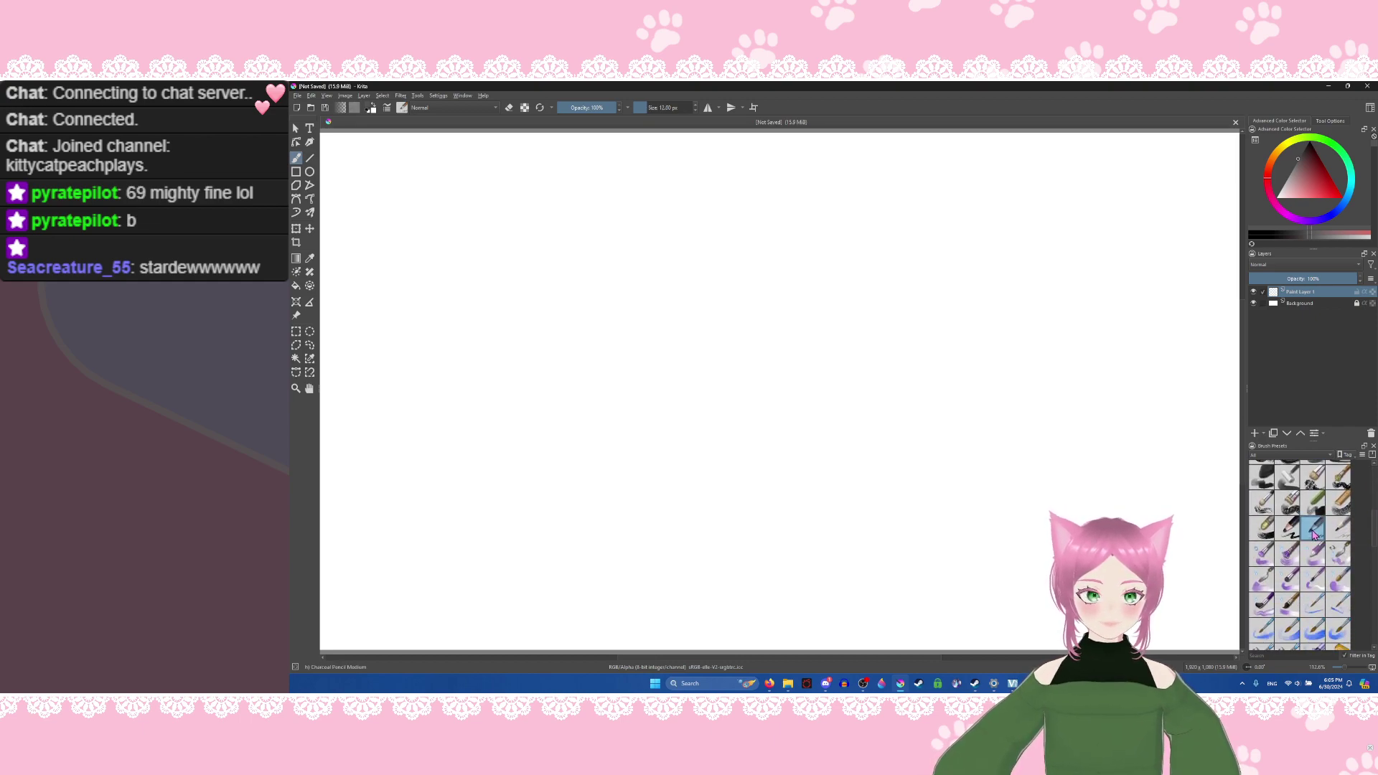
pyautogui.click(1288, 186)
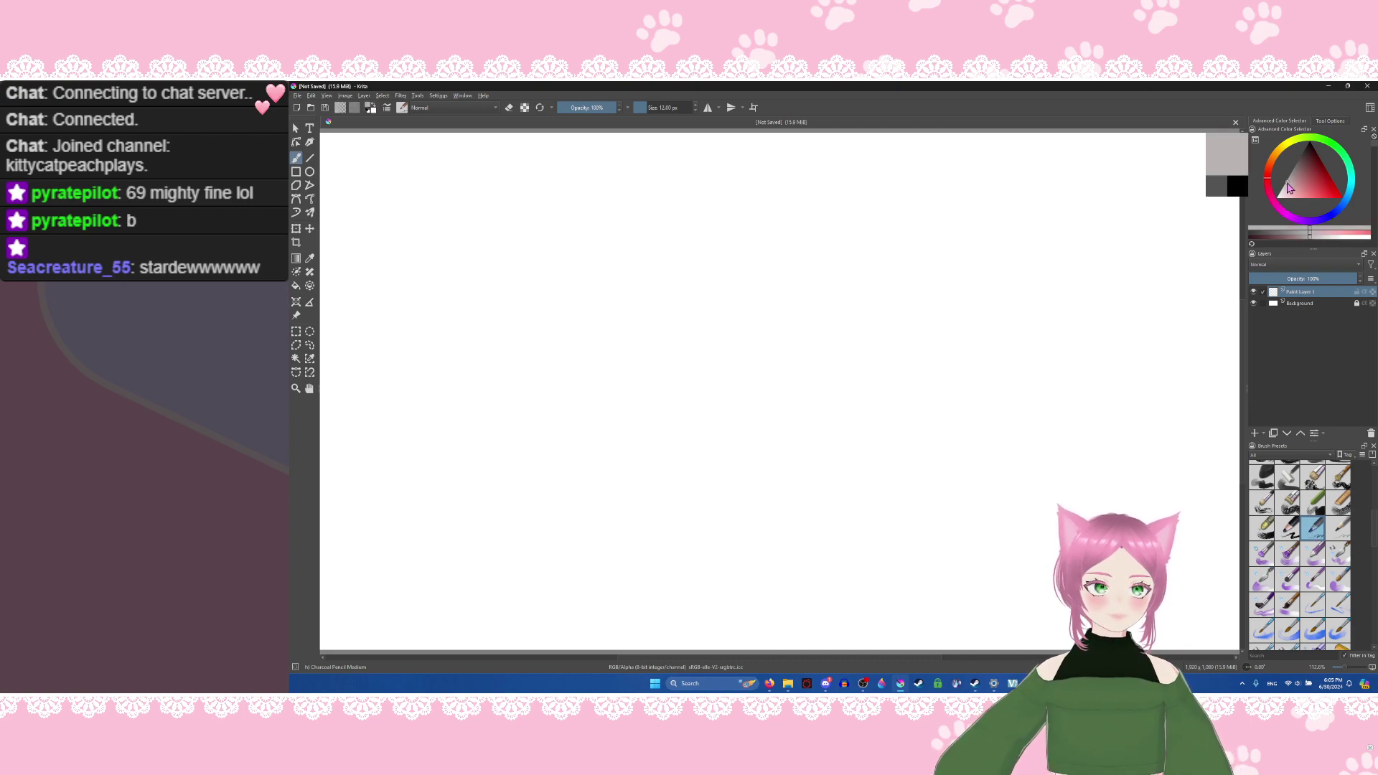
pyautogui.moveTo(1288, 188); pyautogui.dragTo(1284, 192)
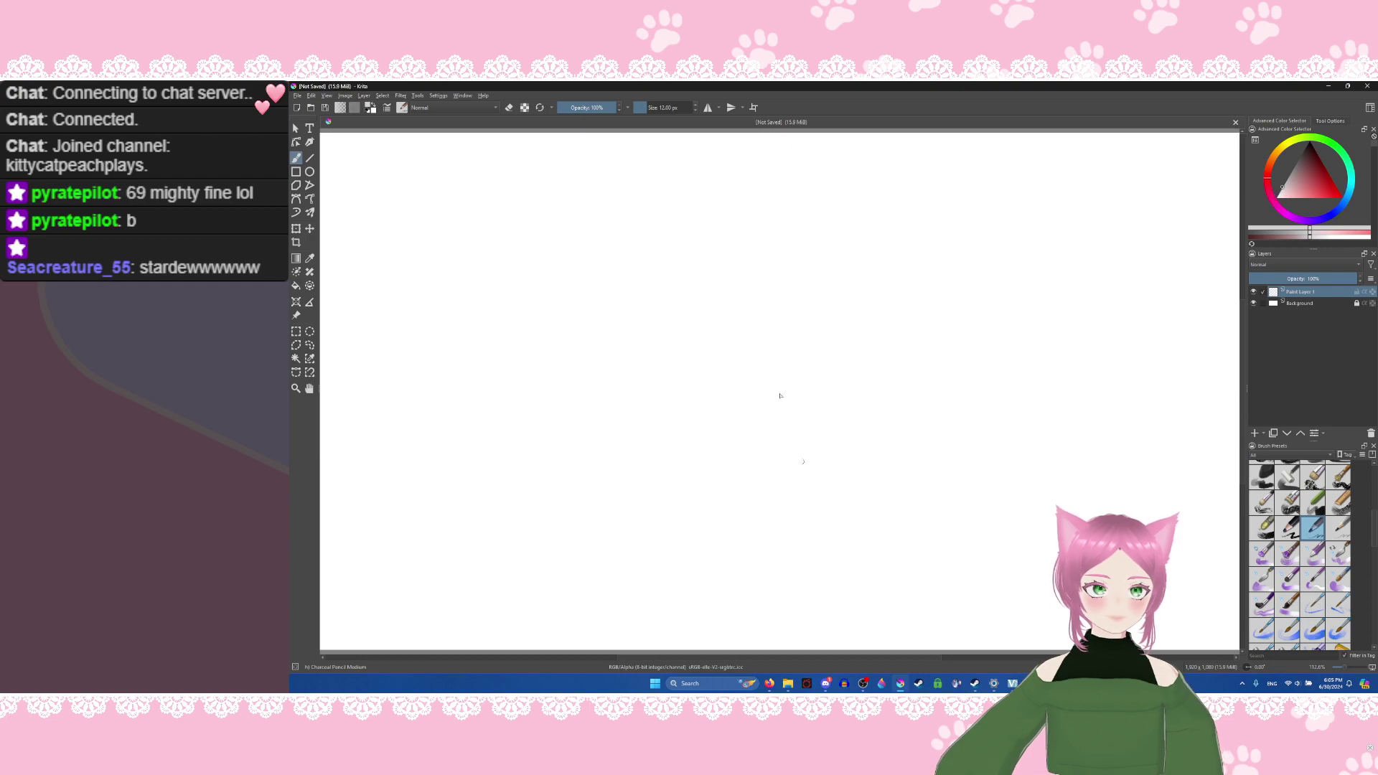
pyautogui.moveTo(782, 352)
pyautogui.mouseDown()
pyautogui.moveTo(828, 439)
pyautogui.moveTo(822, 329)
pyautogui.moveTo(823, 447)
pyautogui.moveTo(846, 308)
pyautogui.moveTo(794, 421)
pyautogui.moveTo(860, 323)
pyautogui.mouseUp()
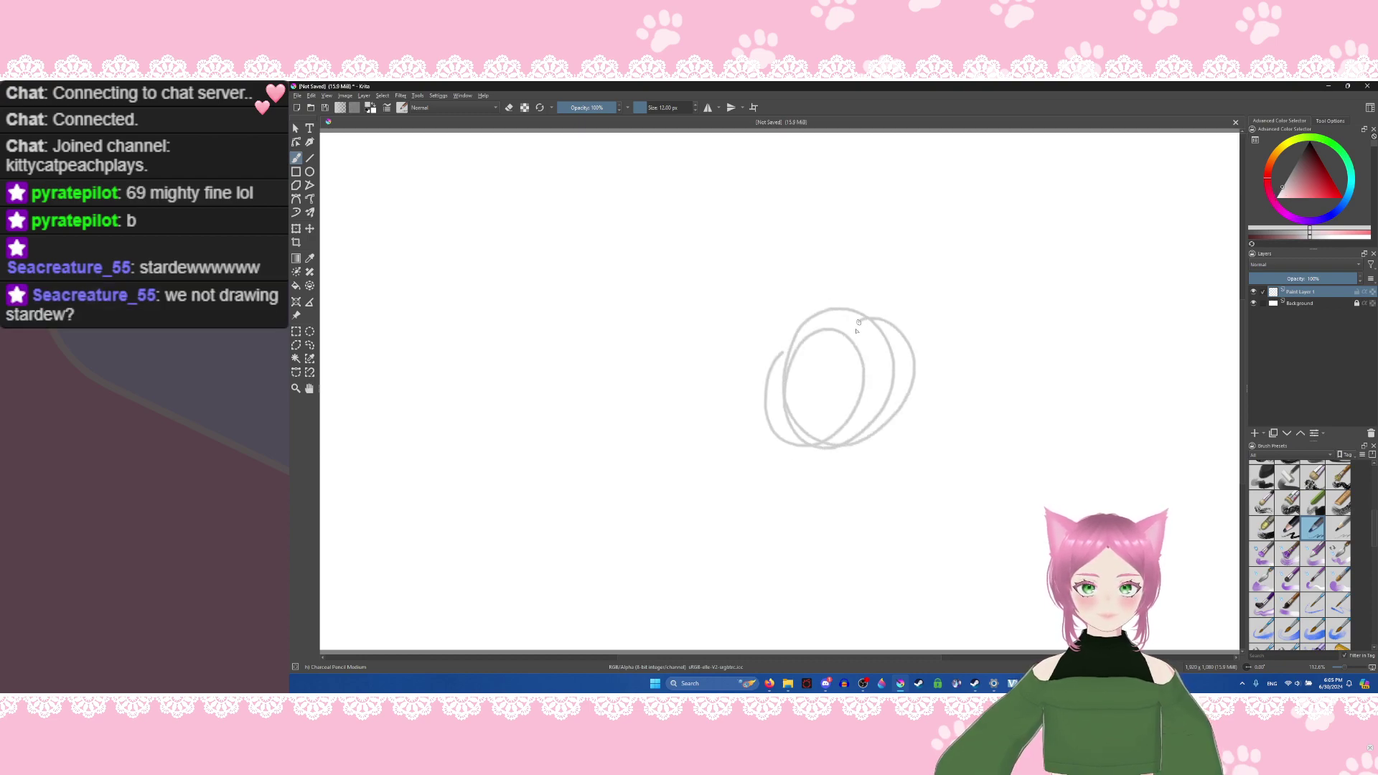
pyautogui.keyDown('ctrl'); pyautogui.click(844, 367); pyautogui.keyUp('ctrl')
pyautogui.hotkey('ctrl', 'z')
pyautogui.hotkey('ctrl', 'z')
pyautogui.hotkey('ctrl', 'z')
pyautogui.hotkey('ctrl', 'z')
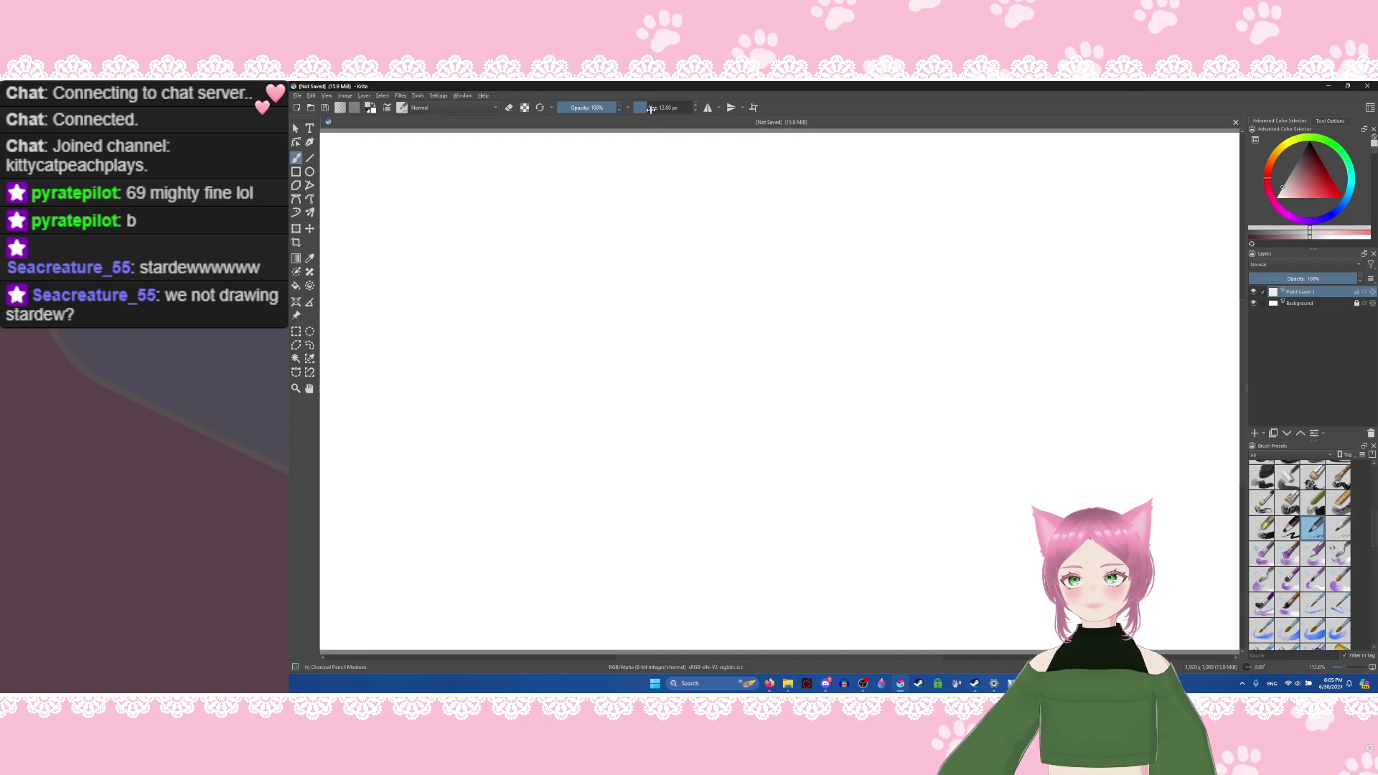
# Step: Reduce the brush size to about 3 px and try it with a loose oval on the canvas
pyautogui.moveTo(644, 107); pyautogui.dragTo(641, 107)
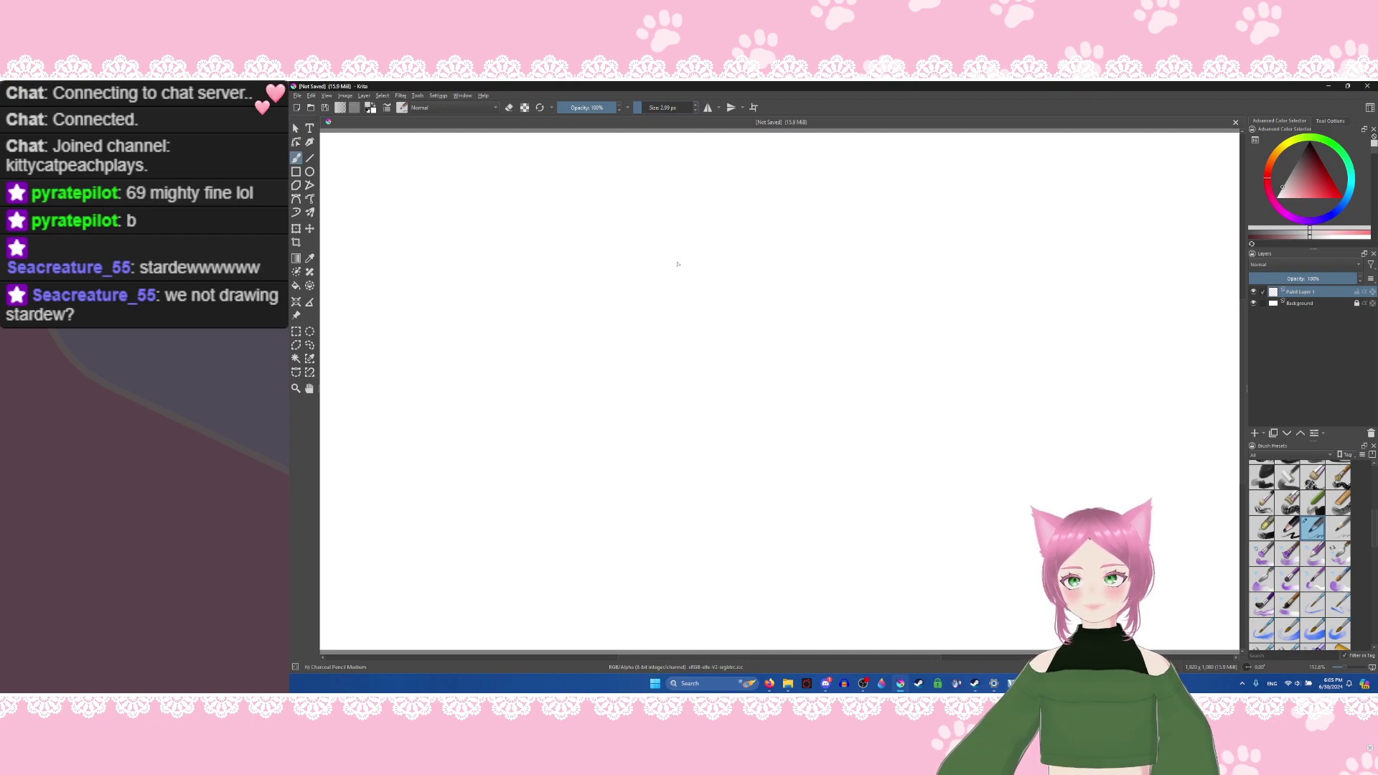
pyautogui.moveTo(677, 264)
pyautogui.mouseDown()
pyautogui.moveTo(749, 252)
pyautogui.moveTo(739, 307)
pyautogui.mouseUp()
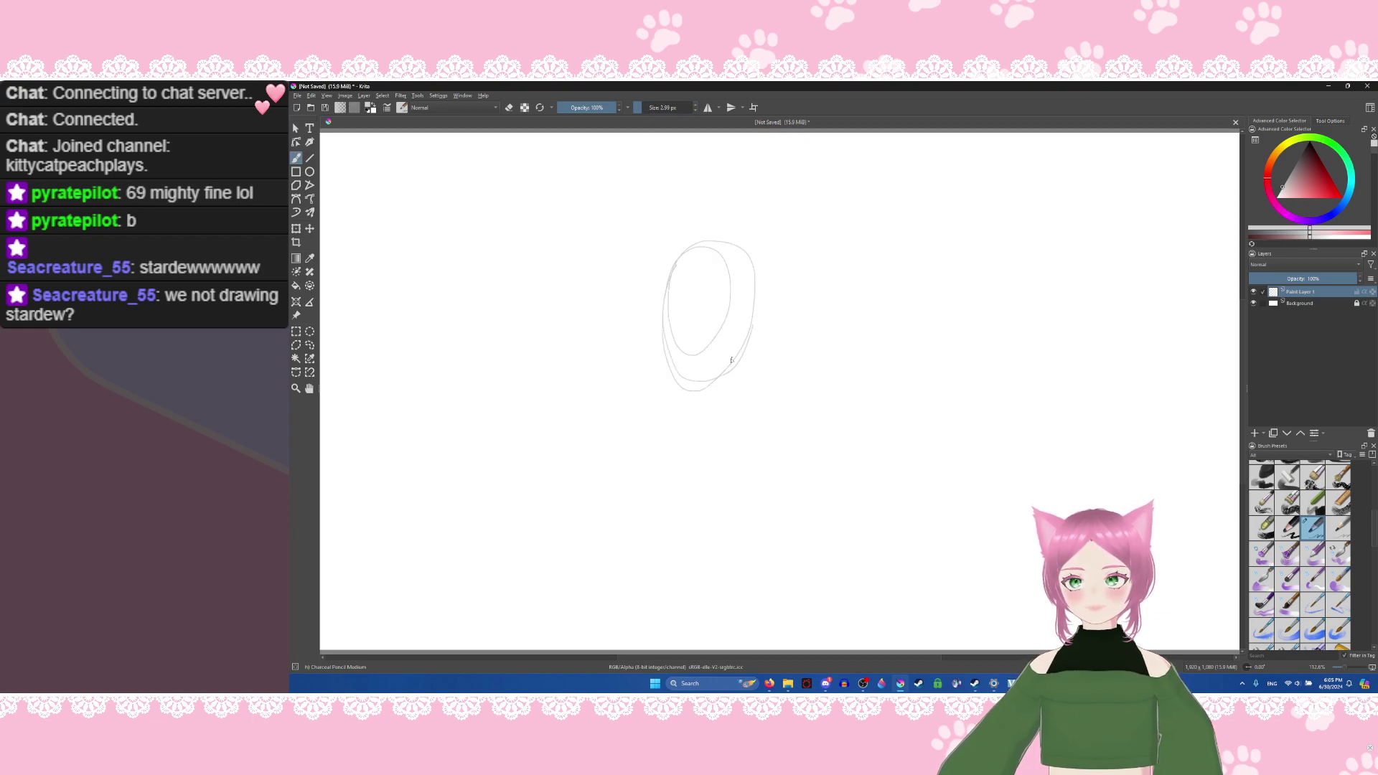
pyautogui.hotkey('ctrl', 'z')
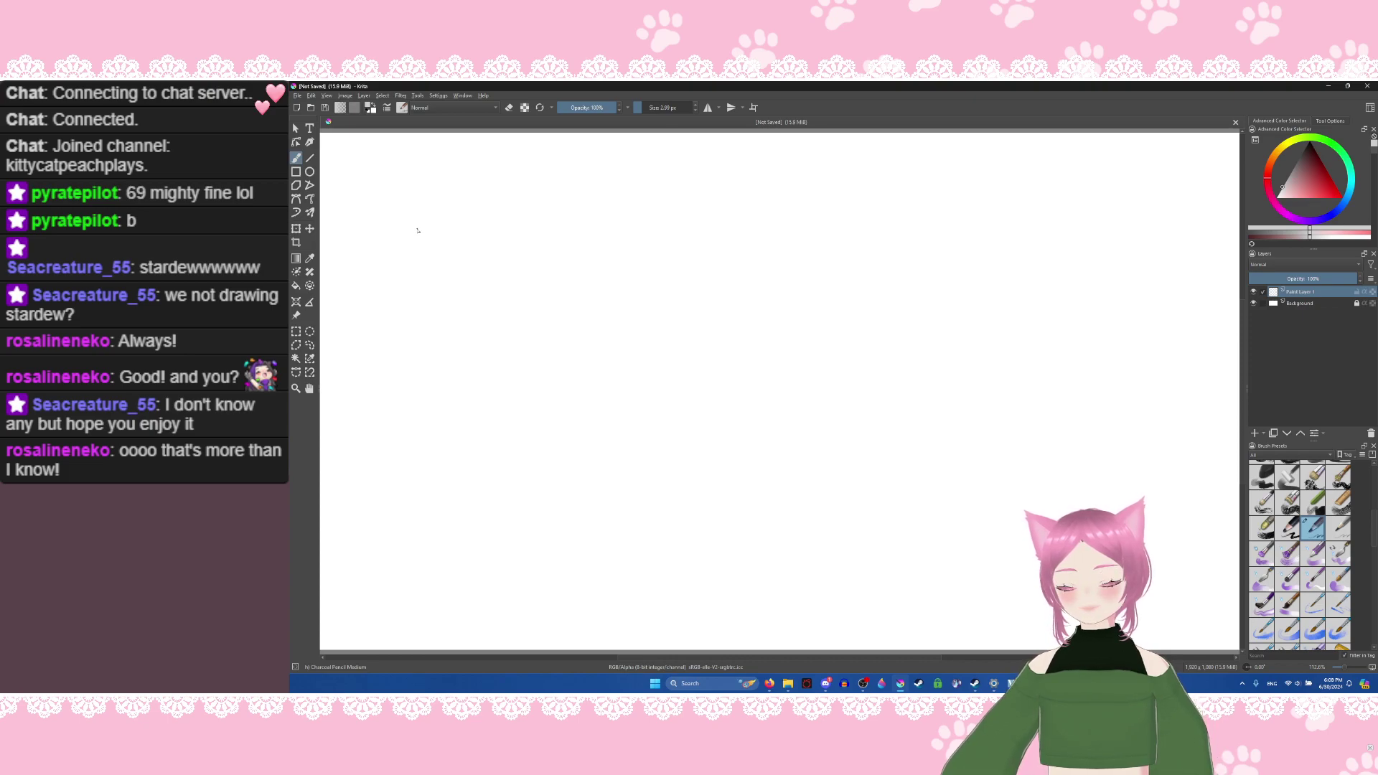
# Step: Handwrite two slanted groups of Japanese characters in the canvas's upper-left area, circle one character and underline both groups
pyautogui.moveTo(413, 197)
pyautogui.mouseDown()
pyautogui.moveTo(511, 156)
pyautogui.moveTo(515, 202)
pyautogui.moveTo(508, 188)
pyautogui.mouseUp()
pyautogui.moveTo(485, 234); pyautogui.dragTo(513, 215)
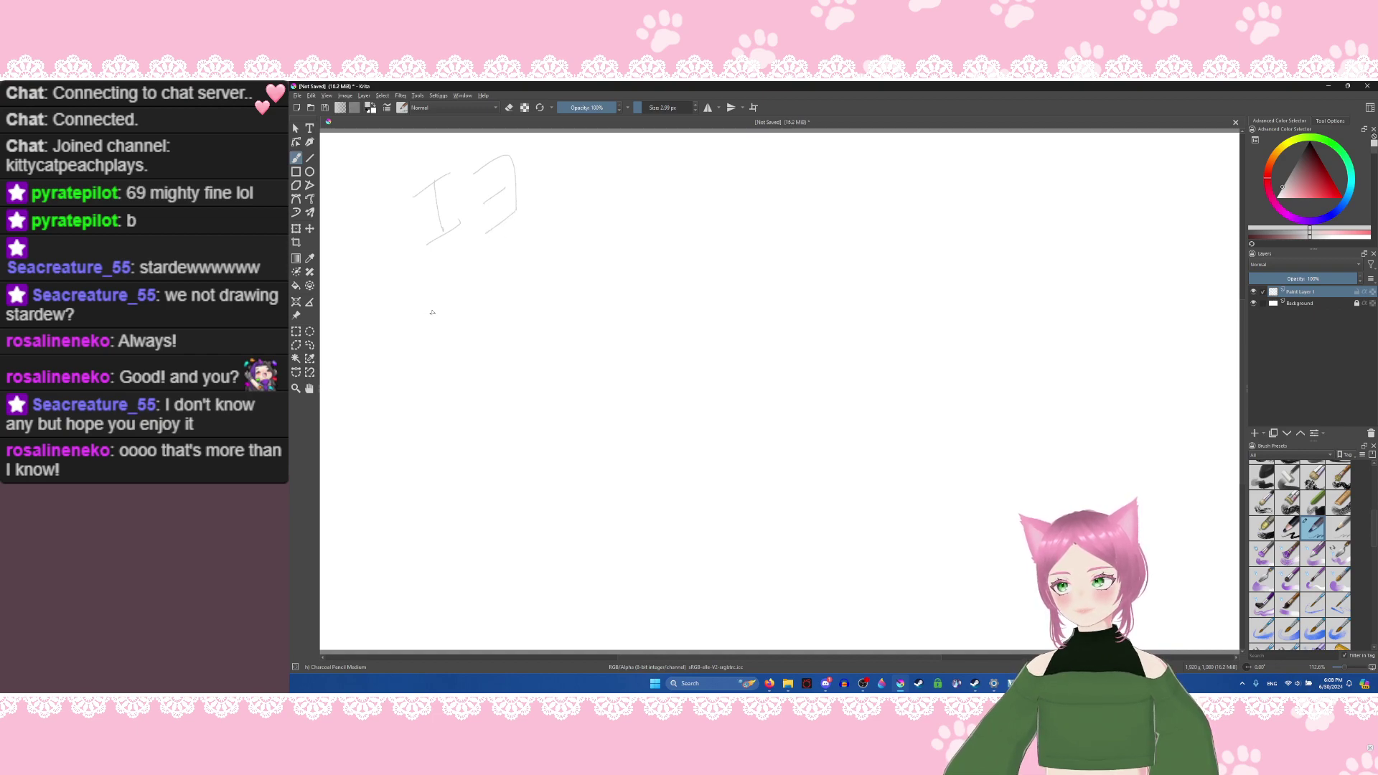
pyautogui.moveTo(454, 294); pyautogui.dragTo(481, 384)
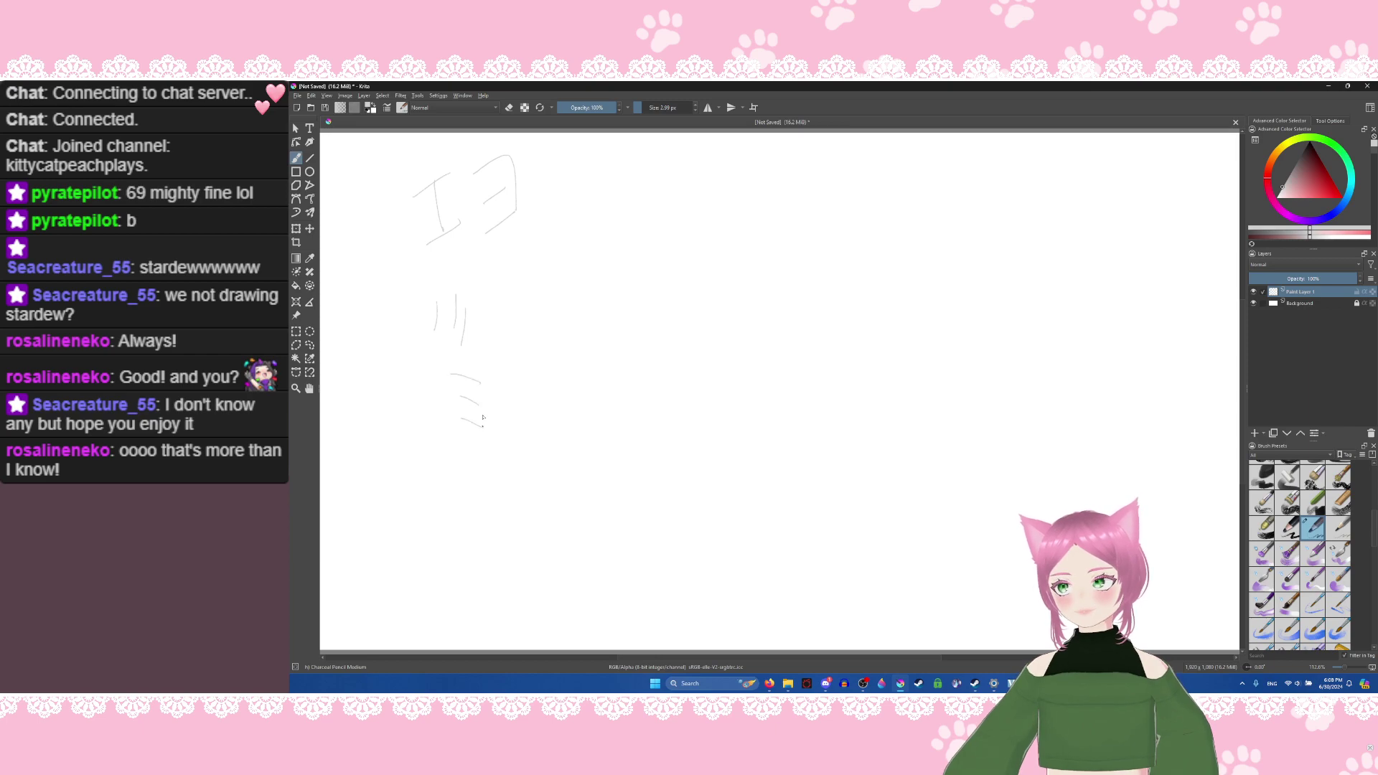
pyautogui.moveTo(480, 364)
pyautogui.mouseDown()
pyautogui.moveTo(496, 446)
pyautogui.moveTo(483, 370)
pyautogui.moveTo(518, 388)
pyautogui.mouseUp()
pyautogui.moveTo(526, 365)
pyautogui.mouseDown()
pyautogui.moveTo(550, 337)
pyautogui.moveTo(549, 421)
pyautogui.mouseUp()
pyautogui.moveTo(573, 333); pyautogui.dragTo(565, 393)
pyautogui.moveTo(579, 336)
pyautogui.mouseDown()
pyautogui.moveTo(606, 349)
pyautogui.moveTo(612, 319)
pyautogui.mouseUp()
pyautogui.click(622, 321)
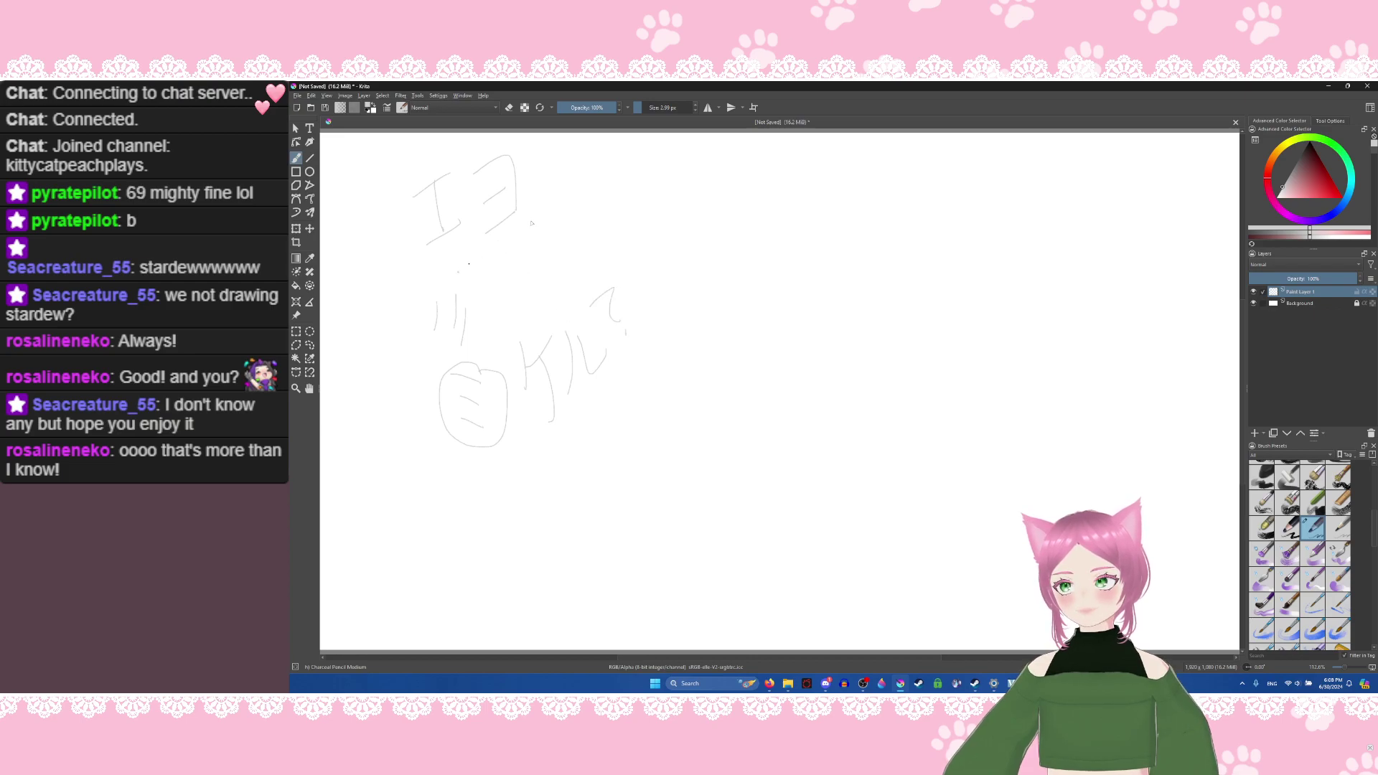
pyautogui.moveTo(532, 223); pyautogui.dragTo(458, 272)
pyautogui.moveTo(499, 485); pyautogui.dragTo(630, 359)
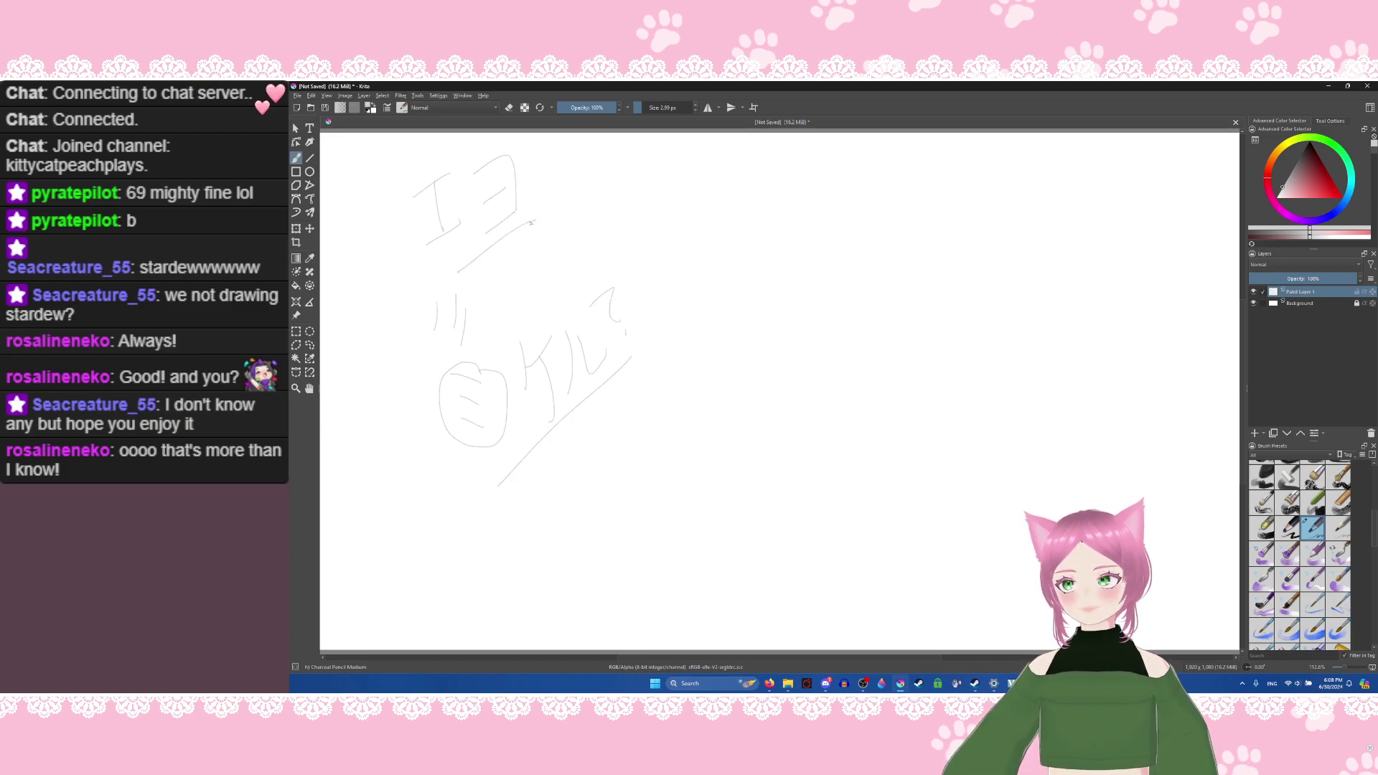
# Step: Erase the handwritten characters and underlines using eraser mode with a much larger brush size
pyautogui.click(509, 107)
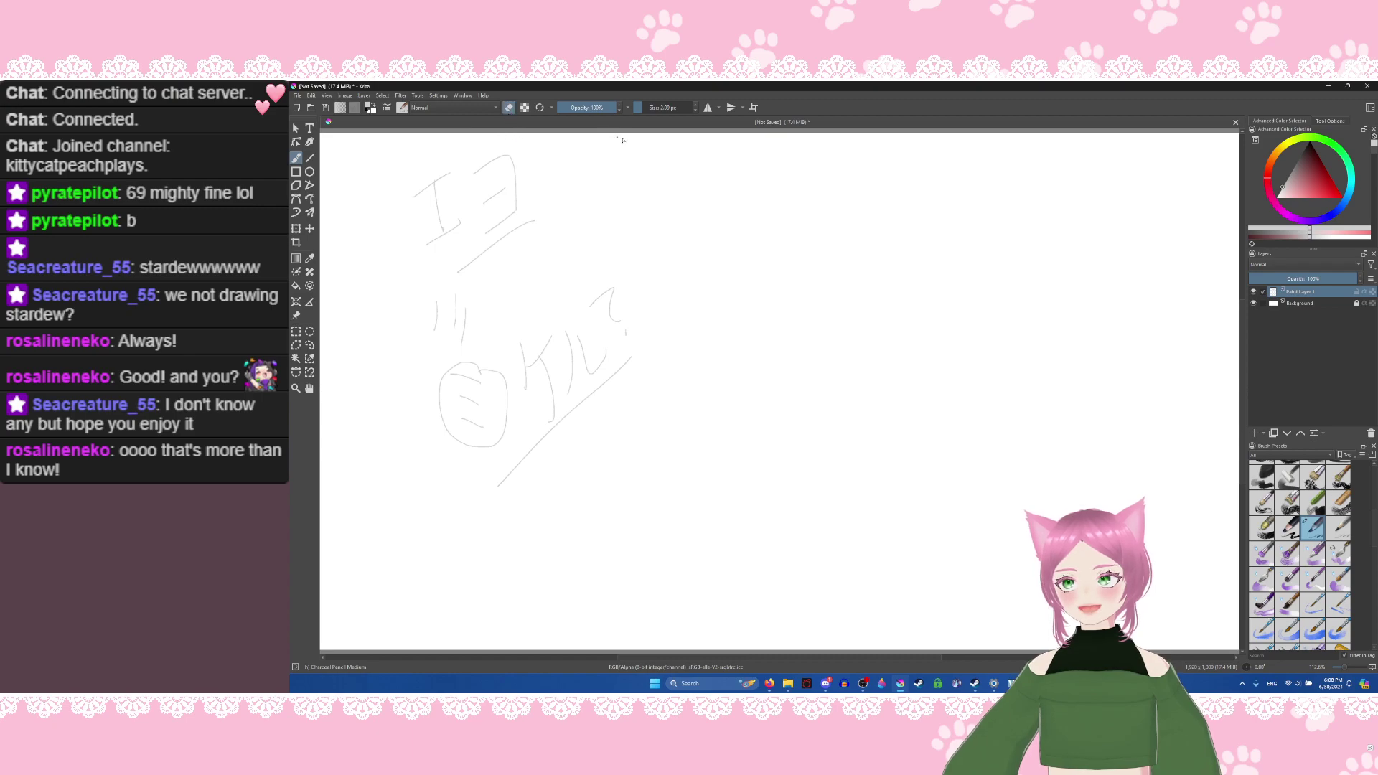
pyautogui.moveTo(641, 109); pyautogui.dragTo(660, 108)
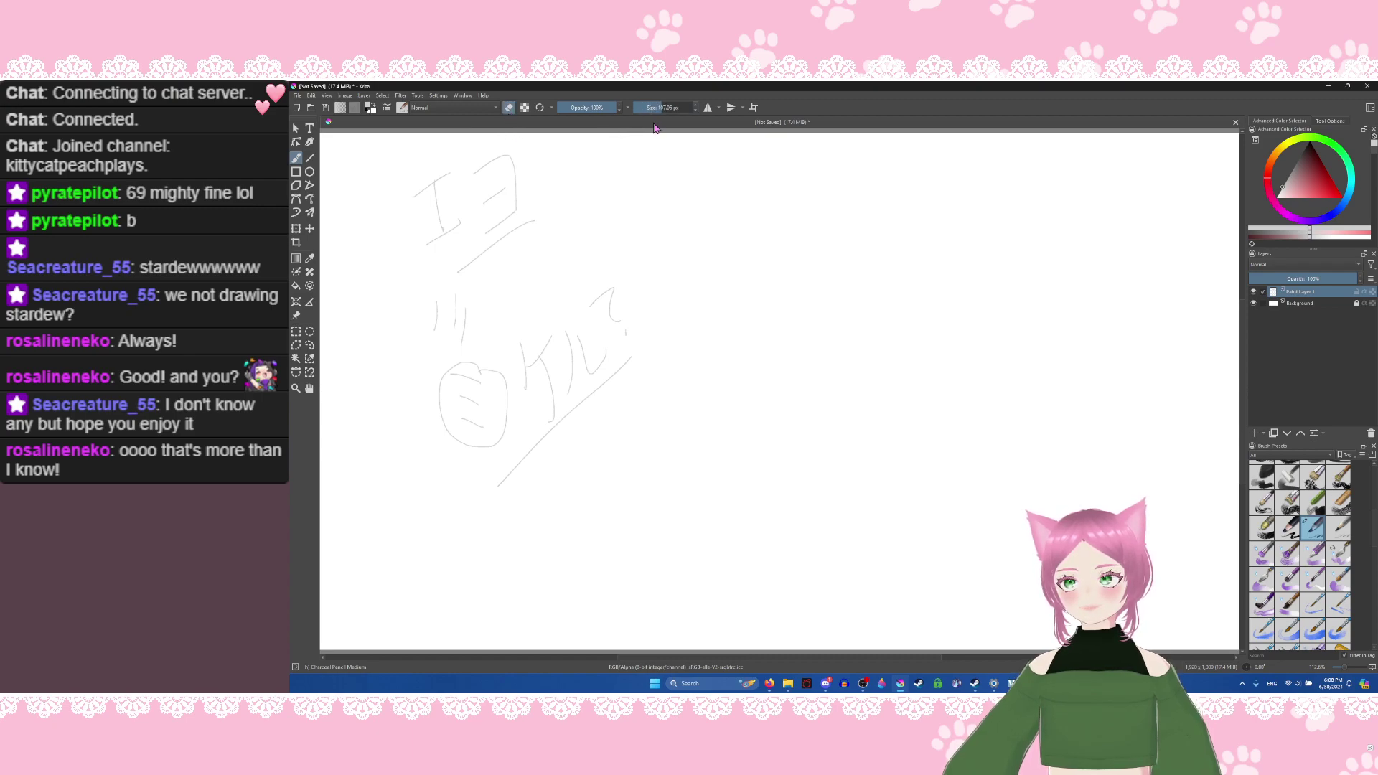
pyautogui.moveTo(514, 190)
pyautogui.mouseDown()
pyautogui.moveTo(497, 237)
pyautogui.moveTo(455, 280)
pyautogui.moveTo(420, 215)
pyautogui.moveTo(449, 424)
pyautogui.moveTo(521, 476)
pyautogui.moveTo(561, 436)
pyautogui.moveTo(606, 338)
pyautogui.moveTo(627, 329)
pyautogui.moveTo(630, 360)
pyautogui.mouseUp()
# Step: Set the brush size to about 2.6 px and sketch two separate ovals on the canvas's left half and two adjoining ones on its right half
pyautogui.moveTo(656, 109); pyautogui.dragTo(643, 109)
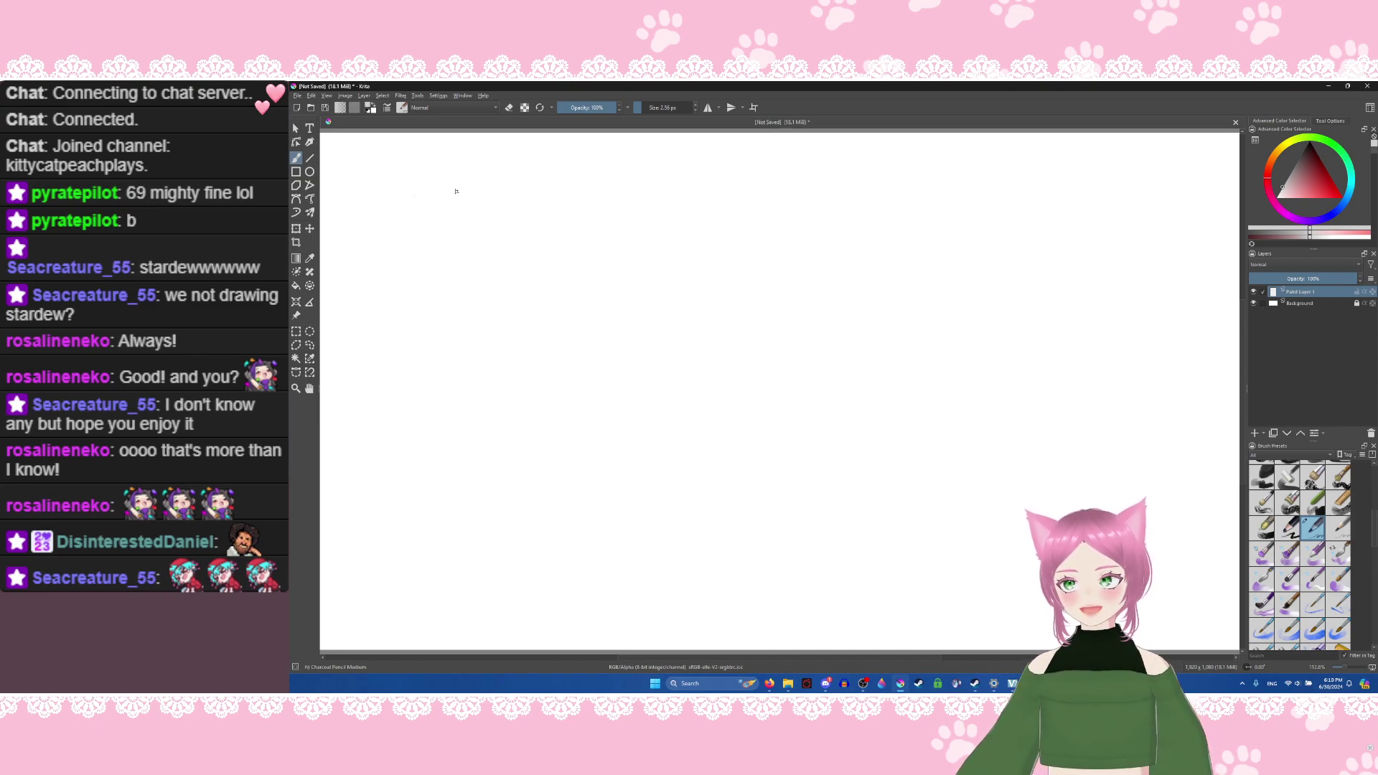
pyautogui.moveTo(455, 188)
pyautogui.mouseDown()
pyautogui.moveTo(400, 264)
pyautogui.moveTo(531, 251)
pyautogui.moveTo(467, 334)
pyautogui.moveTo(419, 362)
pyautogui.mouseUp()
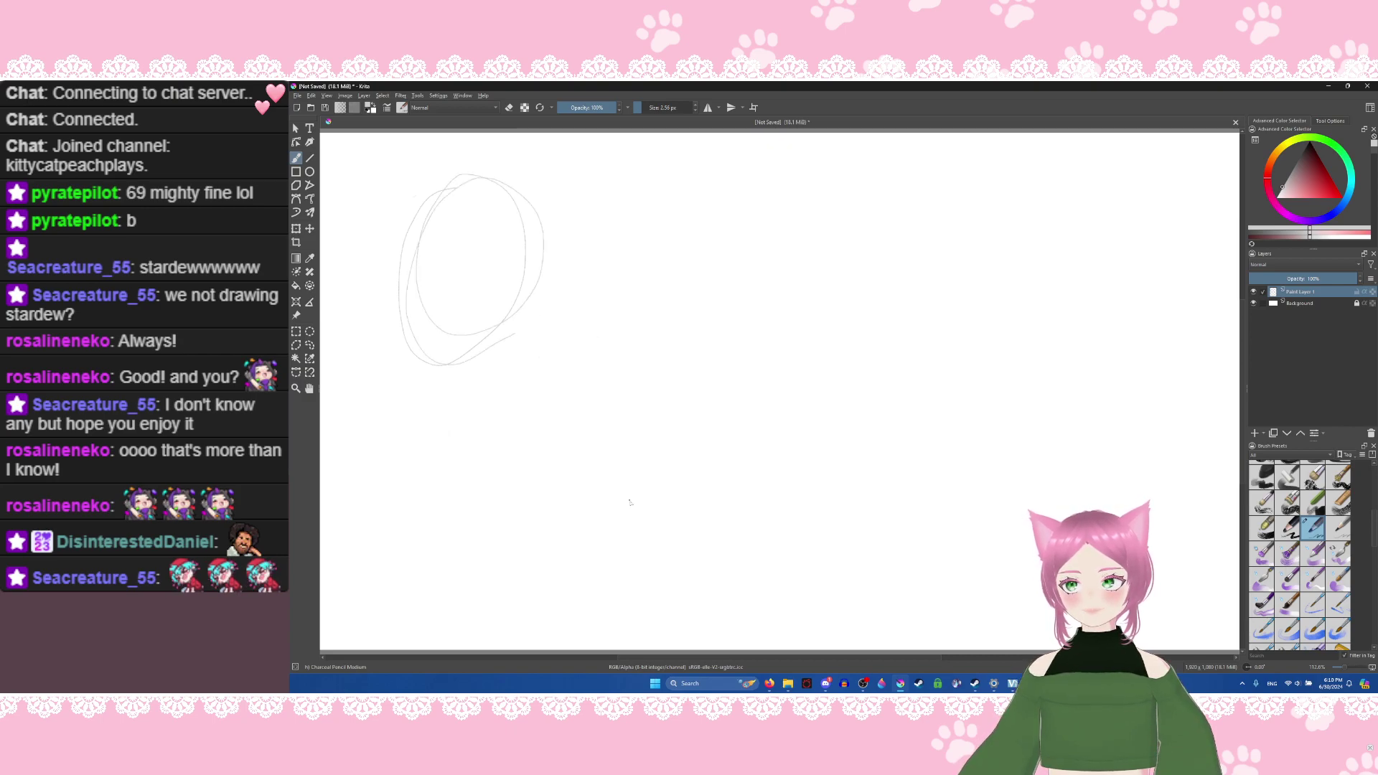
pyautogui.moveTo(646, 508)
pyautogui.mouseDown()
pyautogui.moveTo(689, 582)
pyautogui.moveTo(614, 531)
pyautogui.moveTo(700, 560)
pyautogui.moveTo(629, 516)
pyautogui.mouseUp()
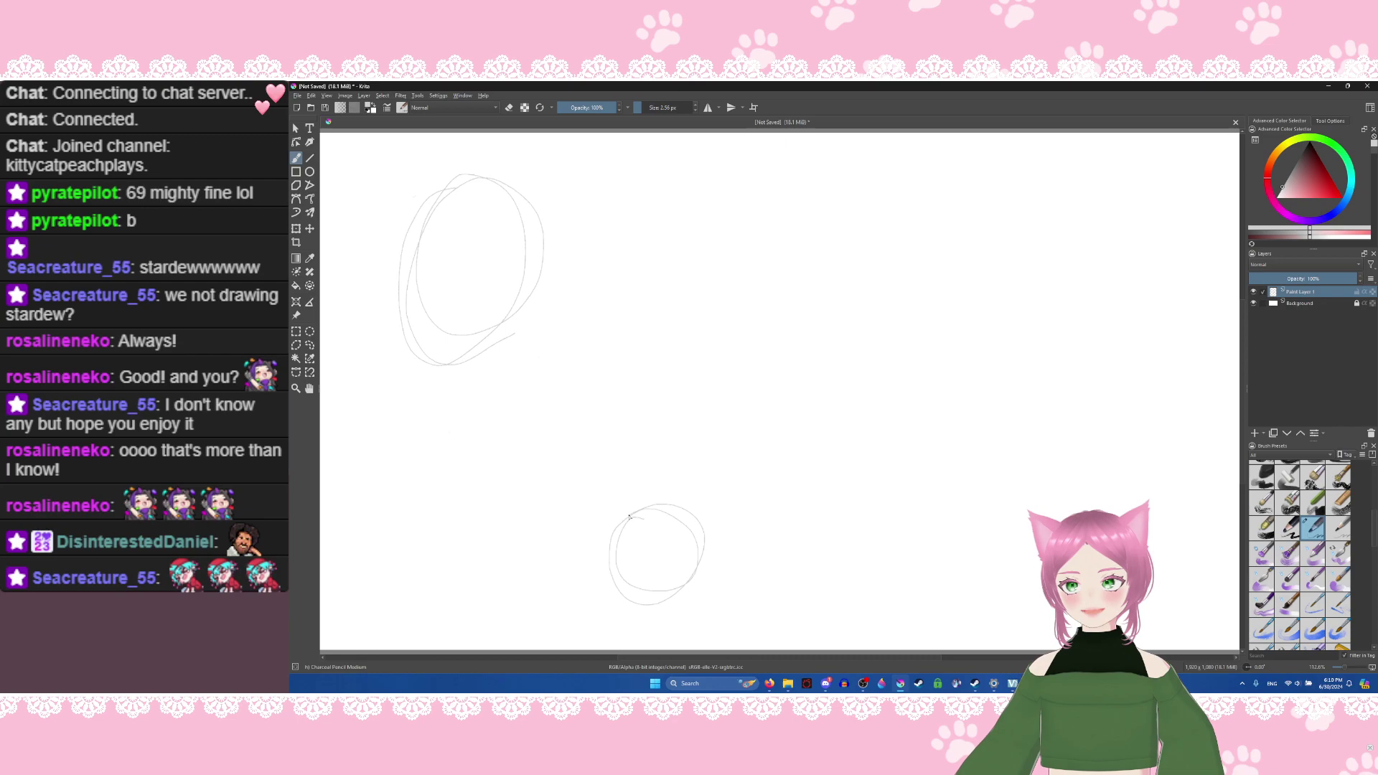
pyautogui.hotkey('ctrl', 'z')
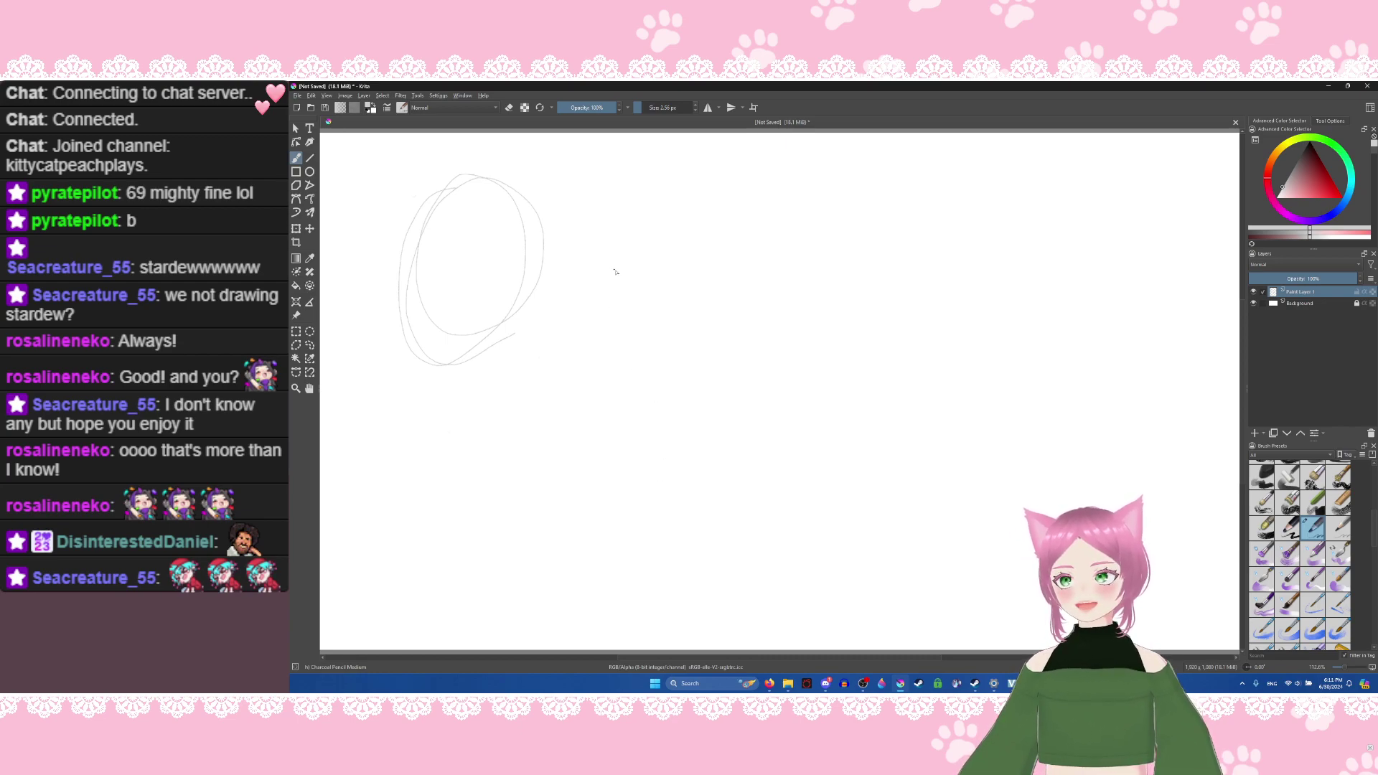
pyautogui.moveTo(615, 271)
pyautogui.mouseDown()
pyautogui.moveTo(678, 309)
pyautogui.moveTo(591, 269)
pyautogui.moveTo(673, 354)
pyautogui.moveTo(607, 266)
pyautogui.moveTo(658, 377)
pyautogui.moveTo(607, 272)
pyautogui.moveTo(633, 386)
pyautogui.moveTo(593, 280)
pyautogui.moveTo(575, 364)
pyautogui.mouseUp()
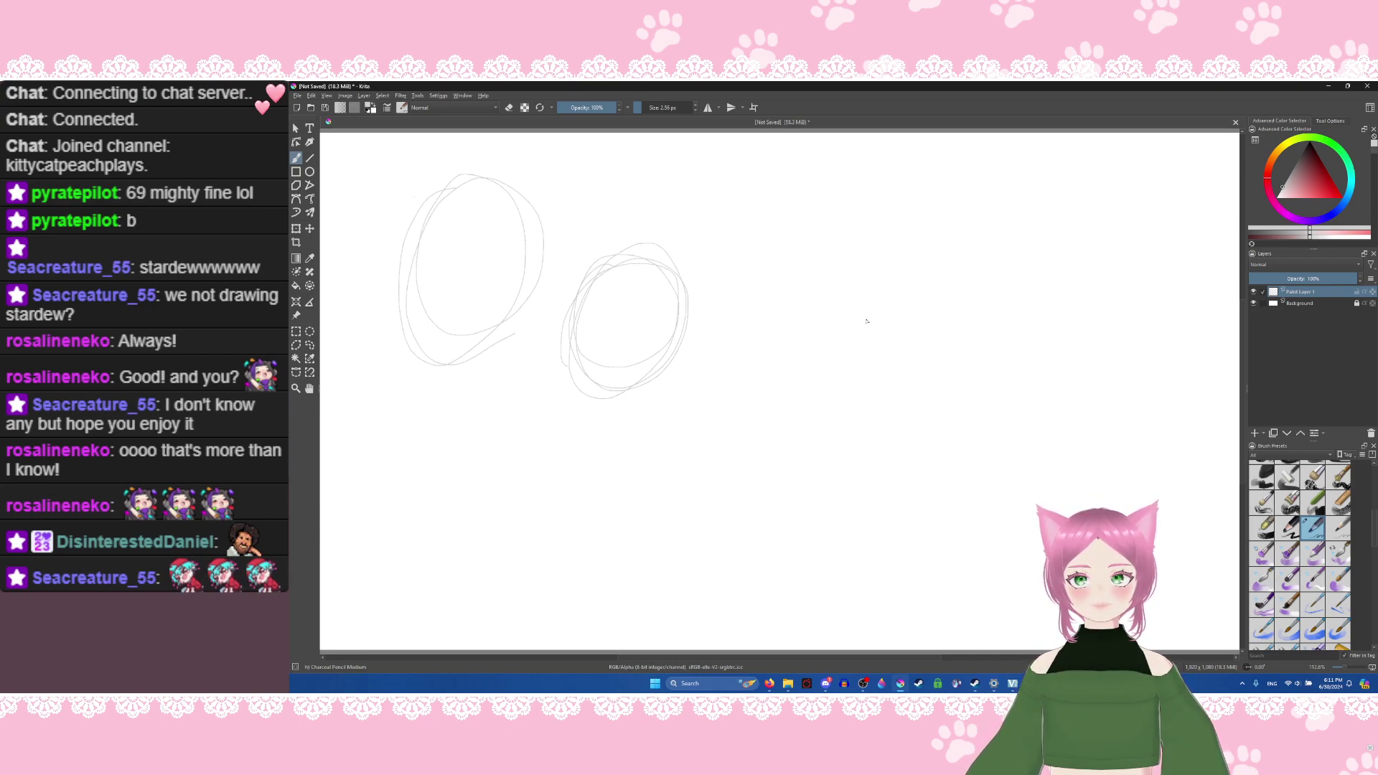
pyautogui.moveTo(860, 319)
pyautogui.mouseDown()
pyautogui.moveTo(810, 394)
pyautogui.moveTo(926, 340)
pyautogui.moveTo(814, 452)
pyautogui.moveTo(890, 320)
pyautogui.mouseUp()
pyautogui.moveTo(832, 360)
pyautogui.mouseDown()
pyautogui.moveTo(855, 457)
pyautogui.moveTo(935, 355)
pyautogui.moveTo(831, 343)
pyautogui.moveTo(858, 470)
pyautogui.moveTo(912, 417)
pyautogui.moveTo(911, 338)
pyautogui.moveTo(939, 295)
pyautogui.moveTo(1041, 324)
pyautogui.moveTo(1035, 432)
pyautogui.moveTo(952, 442)
pyautogui.moveTo(968, 446)
pyautogui.moveTo(922, 420)
pyautogui.moveTo(945, 440)
pyautogui.moveTo(1014, 424)
pyautogui.moveTo(1052, 369)
pyautogui.moveTo(1014, 286)
pyautogui.moveTo(937, 294)
pyautogui.moveTo(916, 330)
pyautogui.moveTo(940, 280)
pyautogui.moveTo(1028, 293)
pyautogui.moveTo(1055, 357)
pyautogui.moveTo(1042, 408)
pyautogui.moveTo(1000, 441)
pyautogui.moveTo(1035, 431)
pyautogui.moveTo(1056, 372)
pyautogui.moveTo(1040, 320)
pyautogui.moveTo(1058, 343)
pyautogui.moveTo(1049, 411)
pyautogui.moveTo(1001, 442)
pyautogui.moveTo(923, 429)
pyautogui.mouseUp()
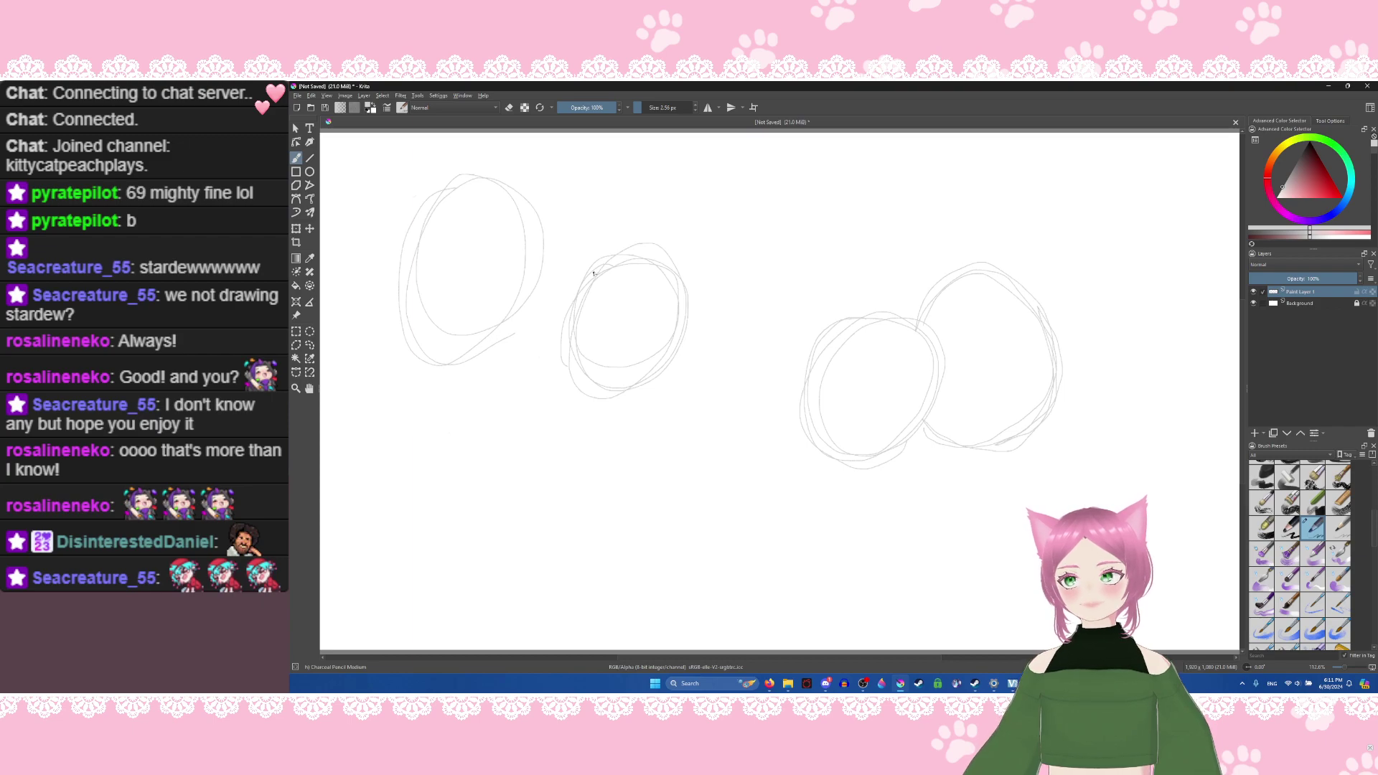
# Step: Reinforce both sides of the second oval from the left with extra curved strokes
pyautogui.moveTo(571, 307); pyautogui.dragTo(600, 271)
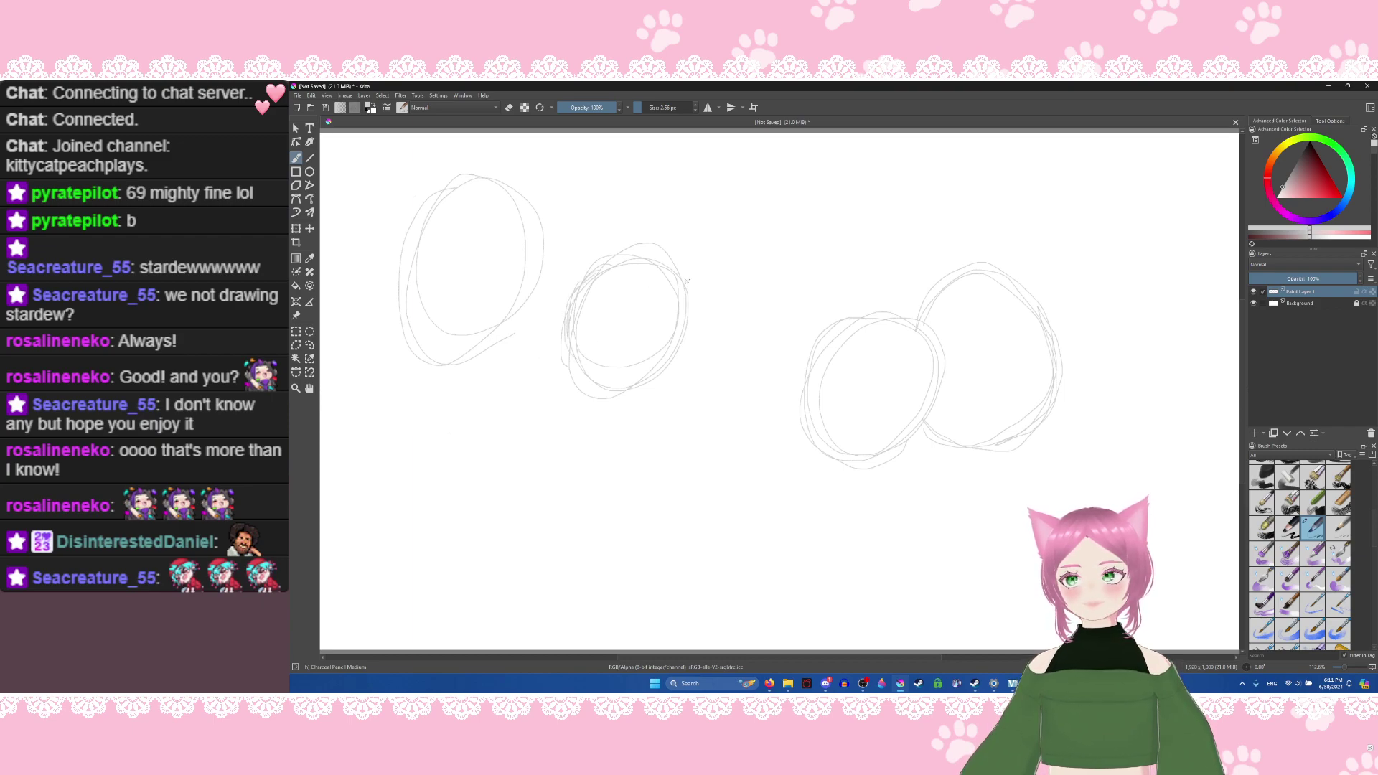
pyautogui.moveTo(686, 369)
pyautogui.mouseDown()
pyautogui.moveTo(695, 307)
pyautogui.moveTo(674, 370)
pyautogui.moveTo(690, 277)
pyautogui.mouseUp()
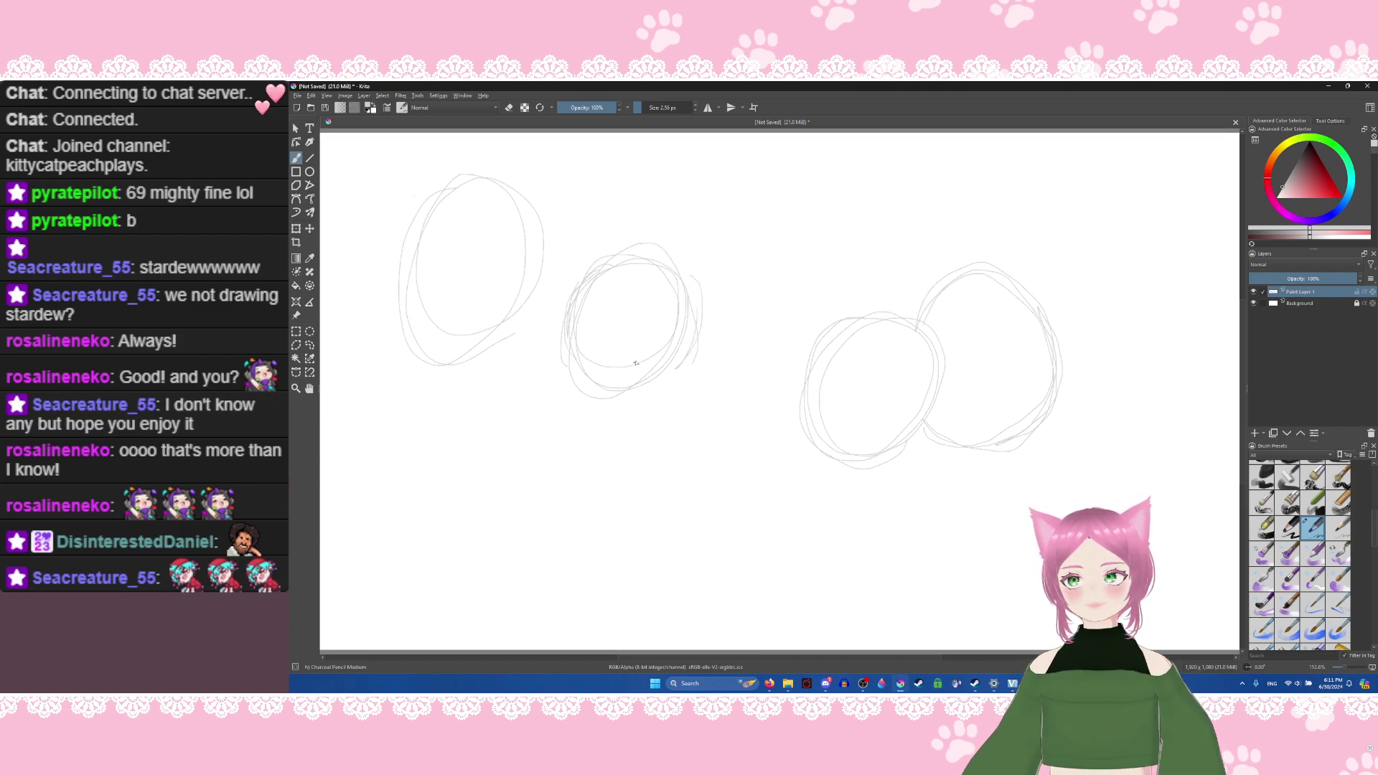
pyautogui.hotkey('ctrl', 'z')
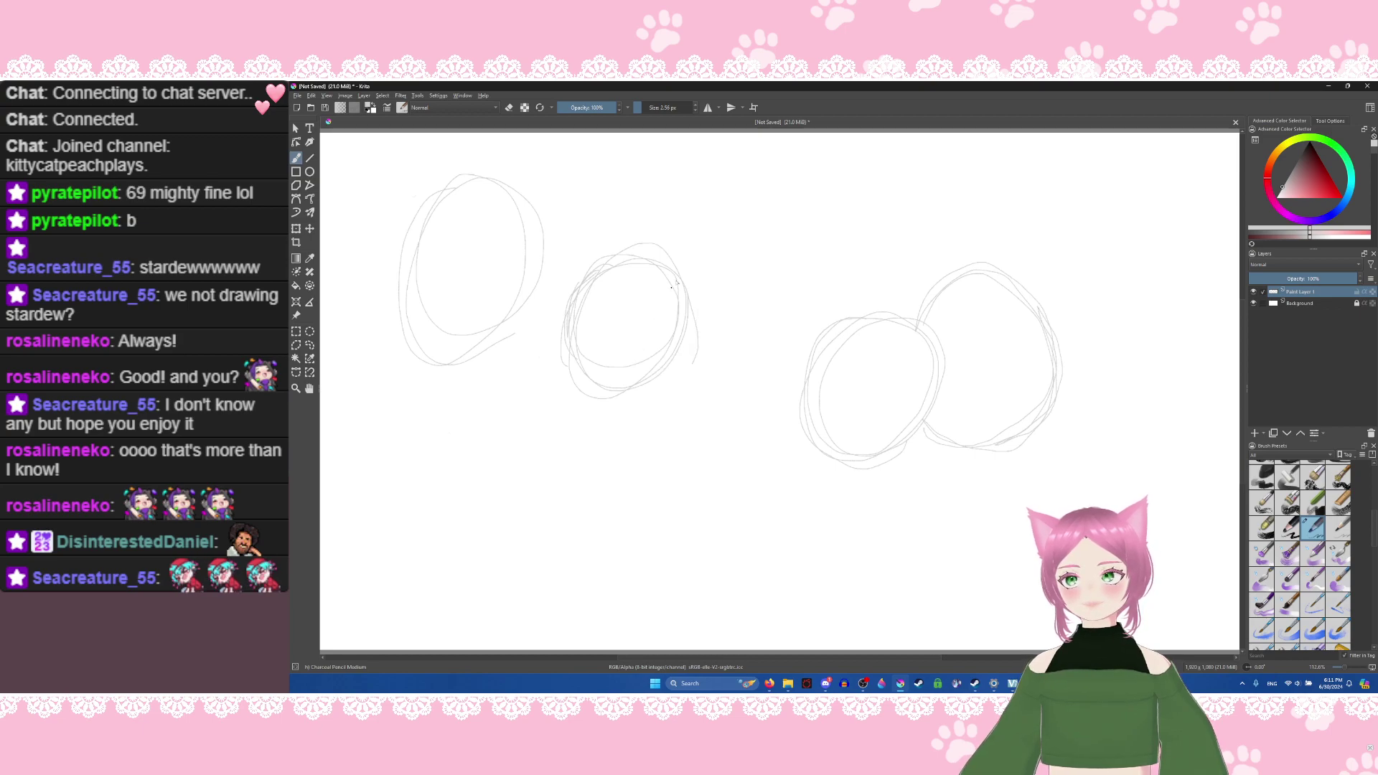
pyautogui.moveTo(682, 277)
pyautogui.mouseDown()
pyautogui.moveTo(691, 353)
pyautogui.moveTo(676, 376)
pyautogui.moveTo(696, 295)
pyautogui.mouseUp()
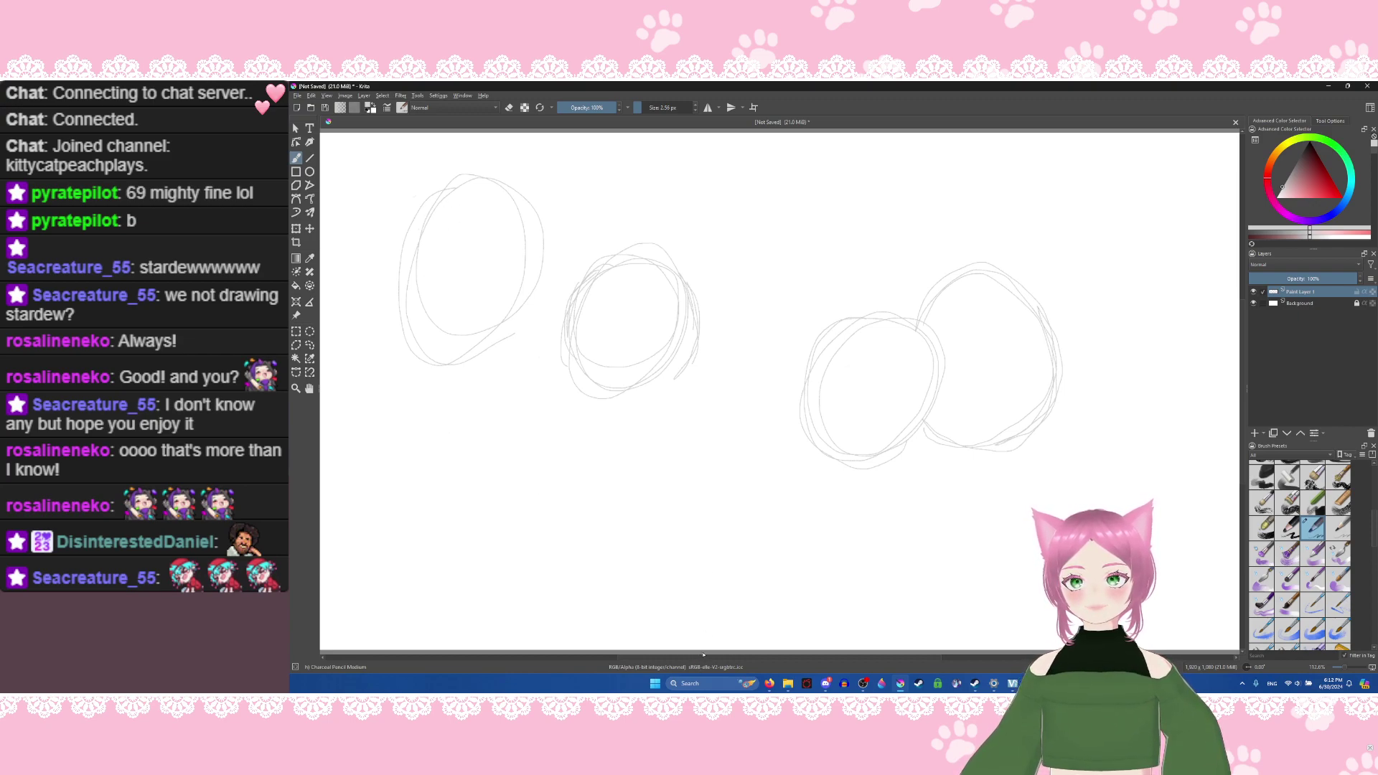
# Step: Sketch a slightly rising guideline across the middle of the leftmost oval, extending past both of its sides
pyautogui.moveTo(703, 655); pyautogui.dragTo(700, 664)
pyautogui.moveTo(689, 662)
pyautogui.mouseDown()
pyautogui.moveTo(606, 668)
pyautogui.moveTo(606, 655)
pyautogui.mouseUp()
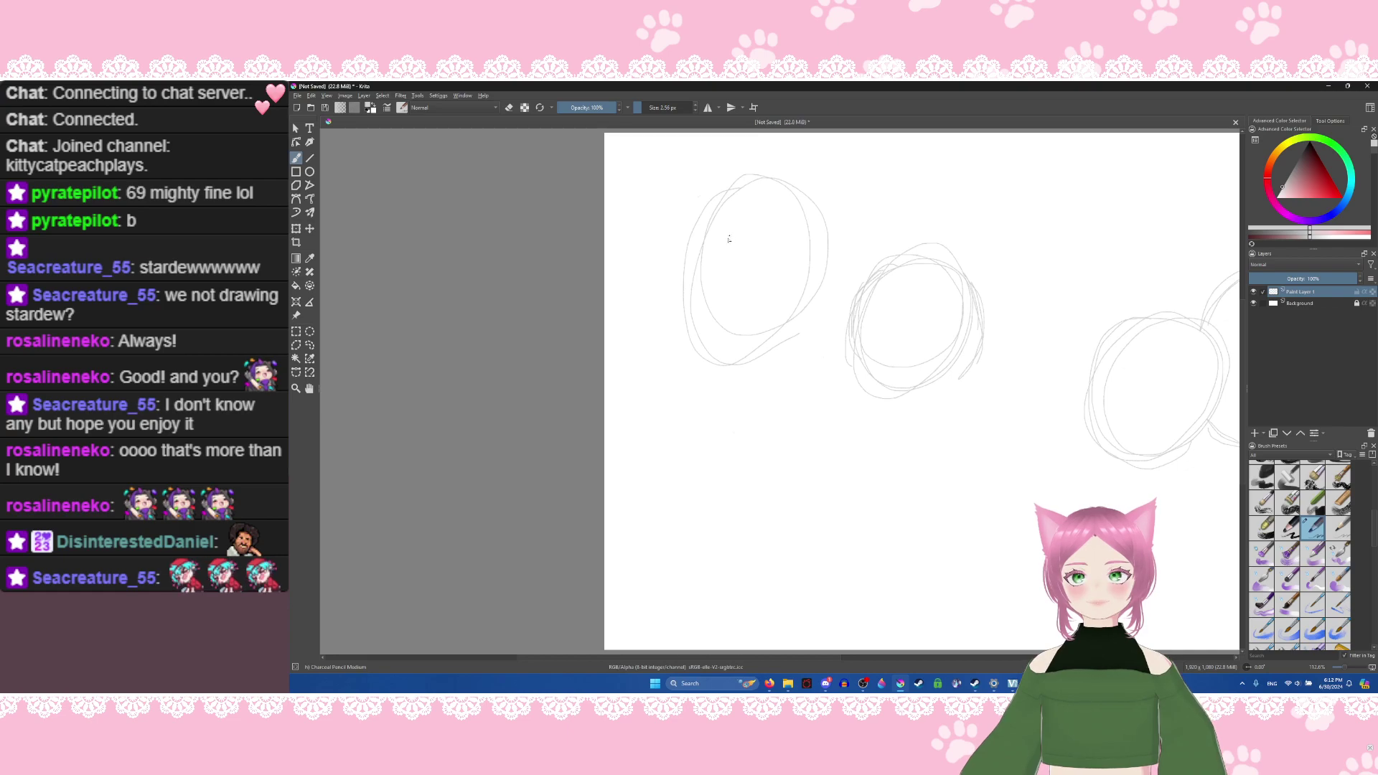
pyautogui.moveTo(700, 271); pyautogui.dragTo(794, 238)
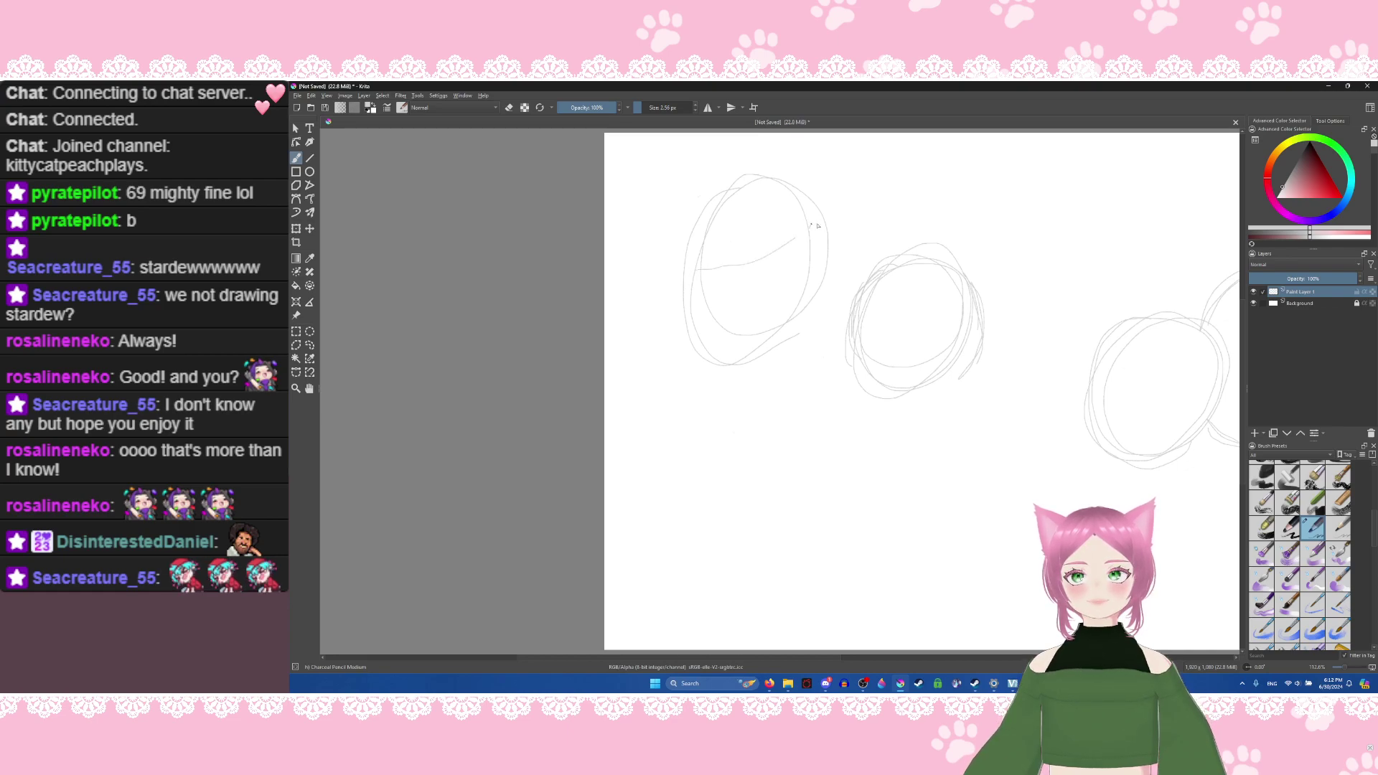
pyautogui.hotkey('ctrl', 'z')
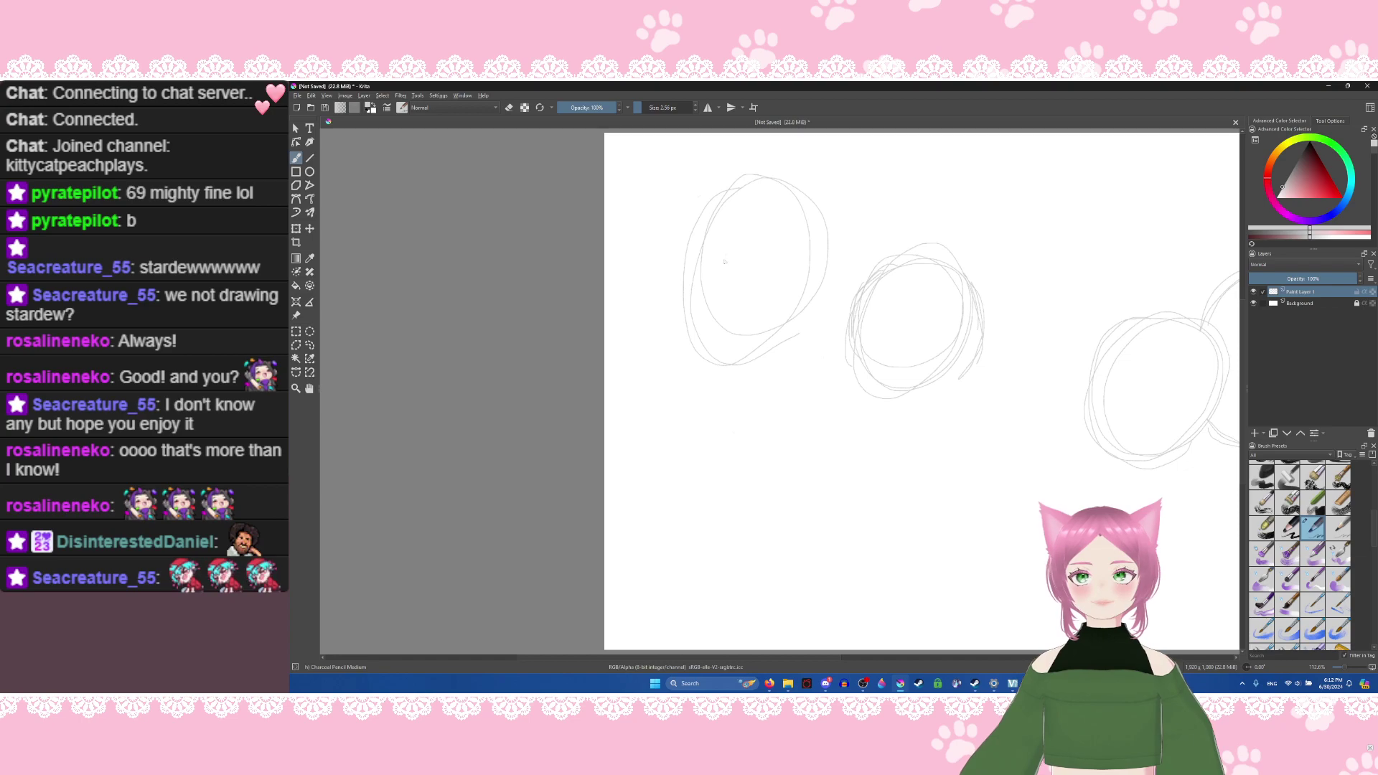
pyautogui.moveTo(689, 267)
pyautogui.mouseDown()
pyautogui.moveTo(754, 260)
pyautogui.moveTo(851, 225)
pyautogui.mouseUp()
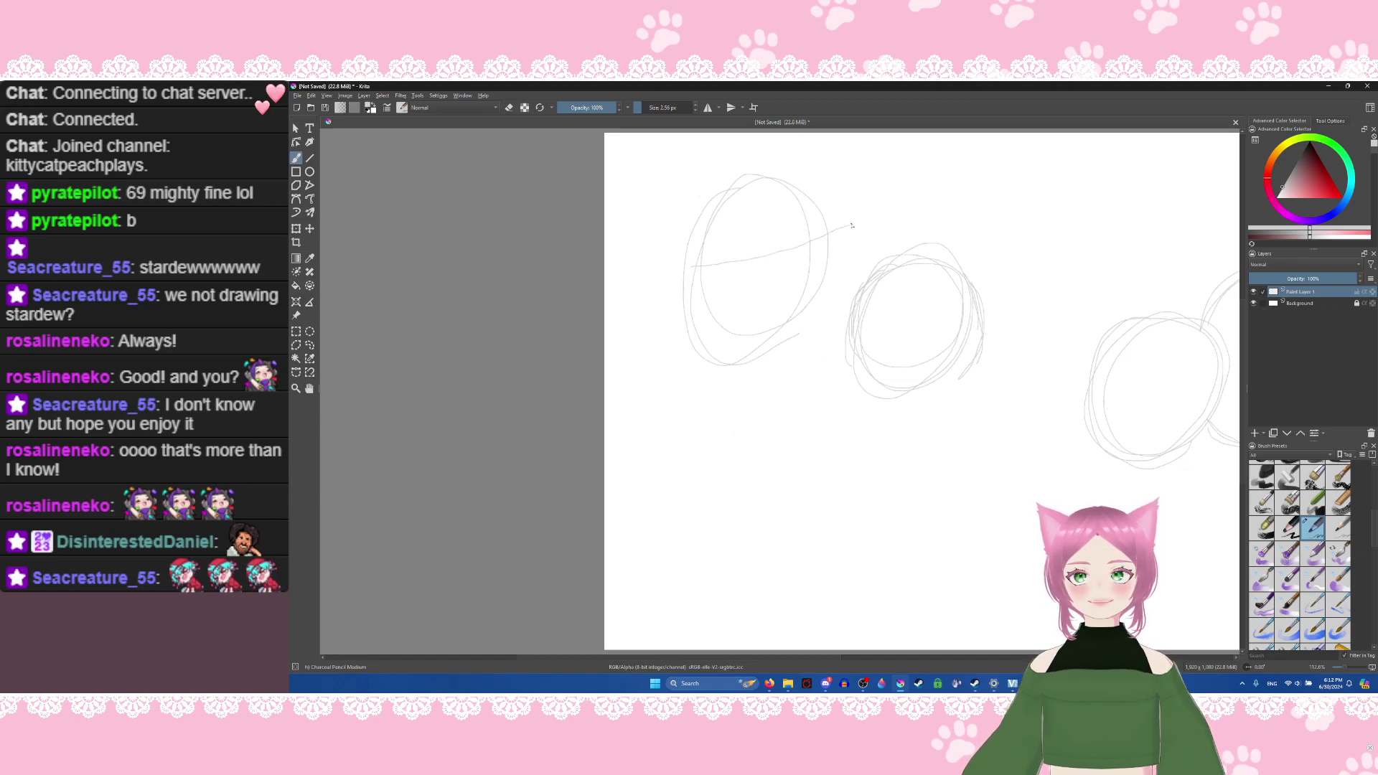
pyautogui.moveTo(703, 268); pyautogui.dragTo(677, 270)
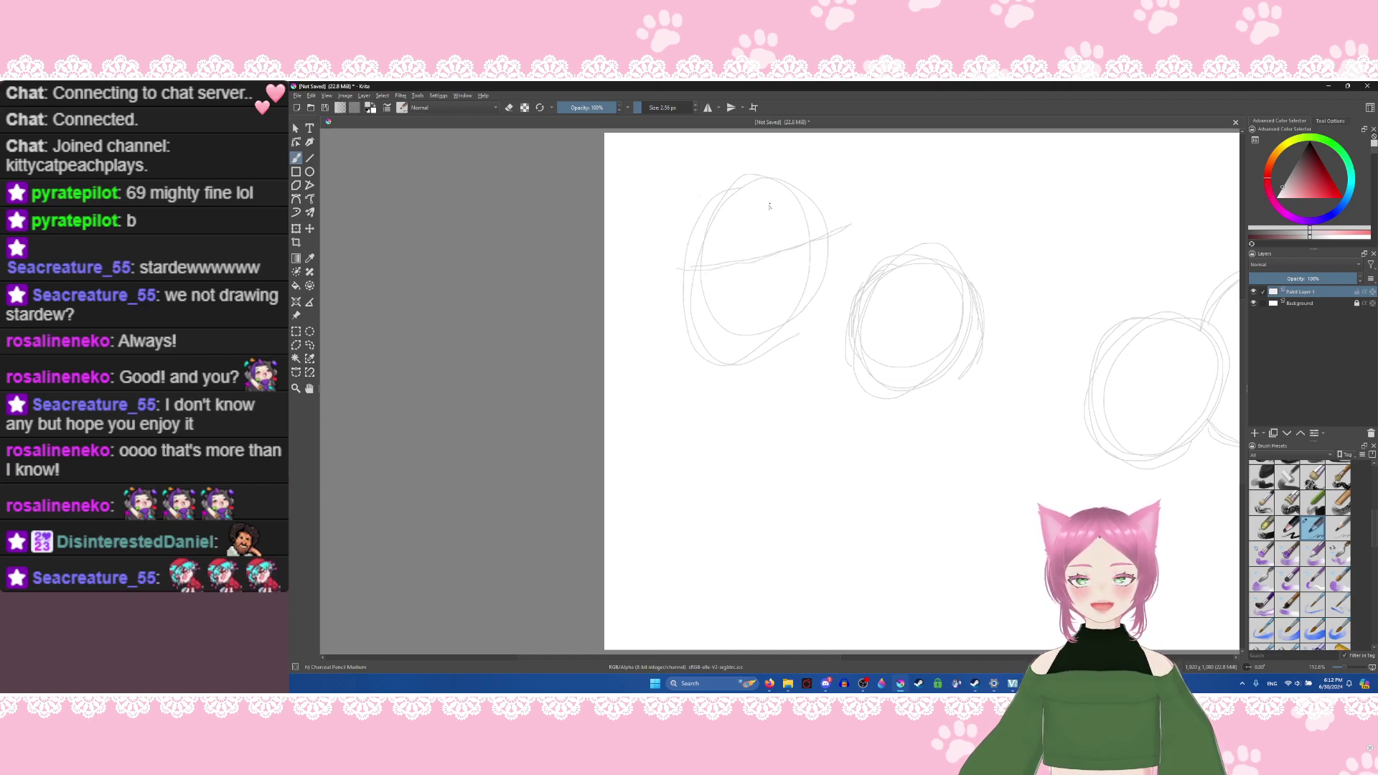
# Step: Sketch a slanted vertical centre line down the leftmost oval, a rising lower cross guideline, and a short chin mark beneath the oval
pyautogui.moveTo(757, 202); pyautogui.dragTo(783, 388)
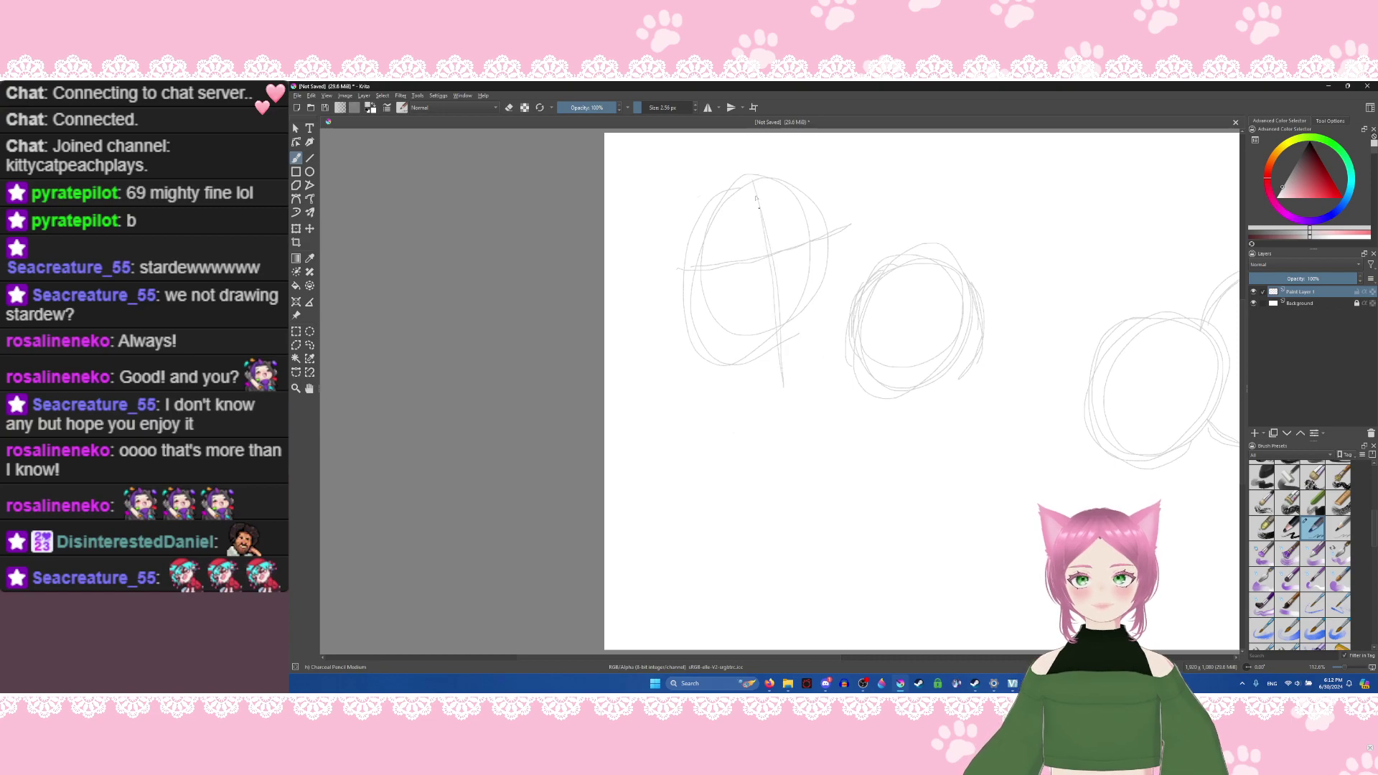
pyautogui.moveTo(766, 263); pyautogui.dragTo(785, 408)
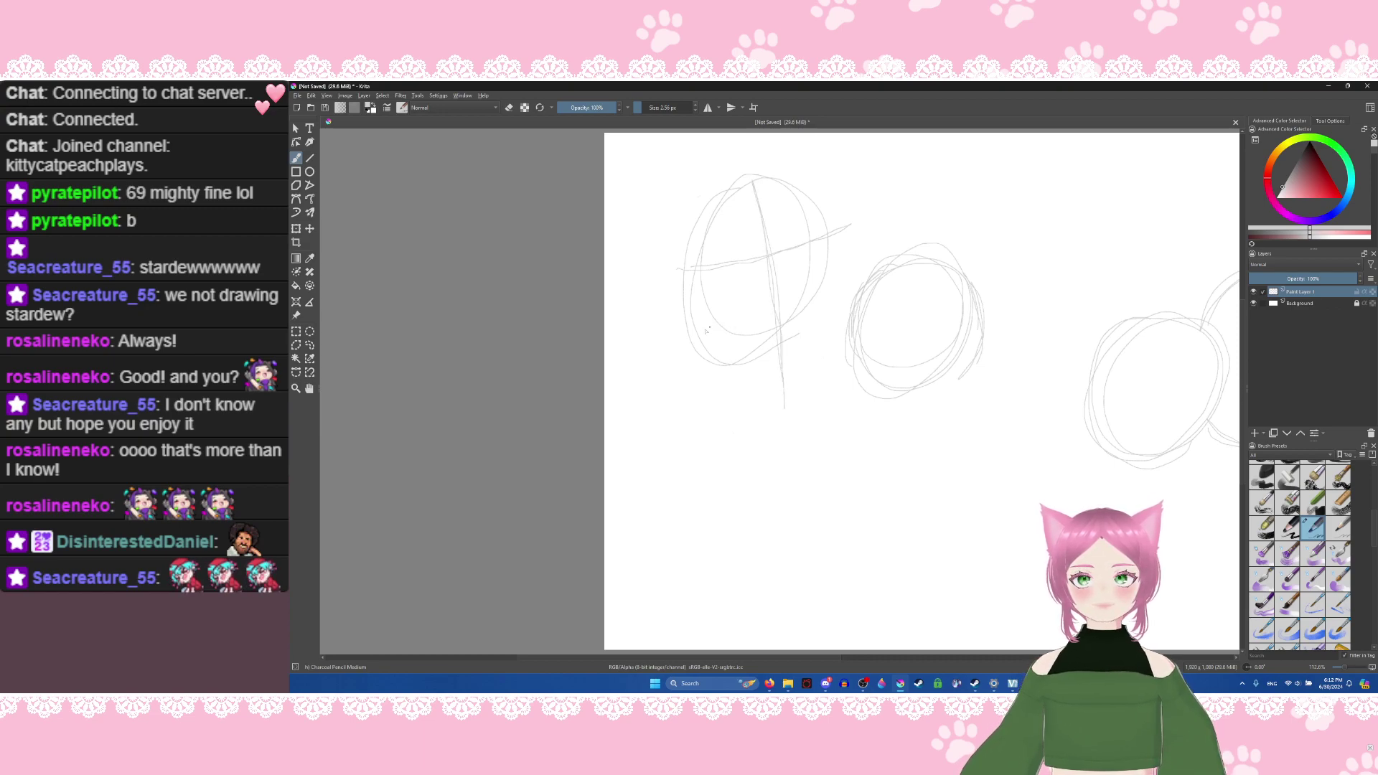
pyautogui.moveTo(707, 330)
pyautogui.mouseDown()
pyautogui.moveTo(854, 310)
pyautogui.moveTo(694, 341)
pyautogui.moveTo(852, 309)
pyautogui.mouseUp()
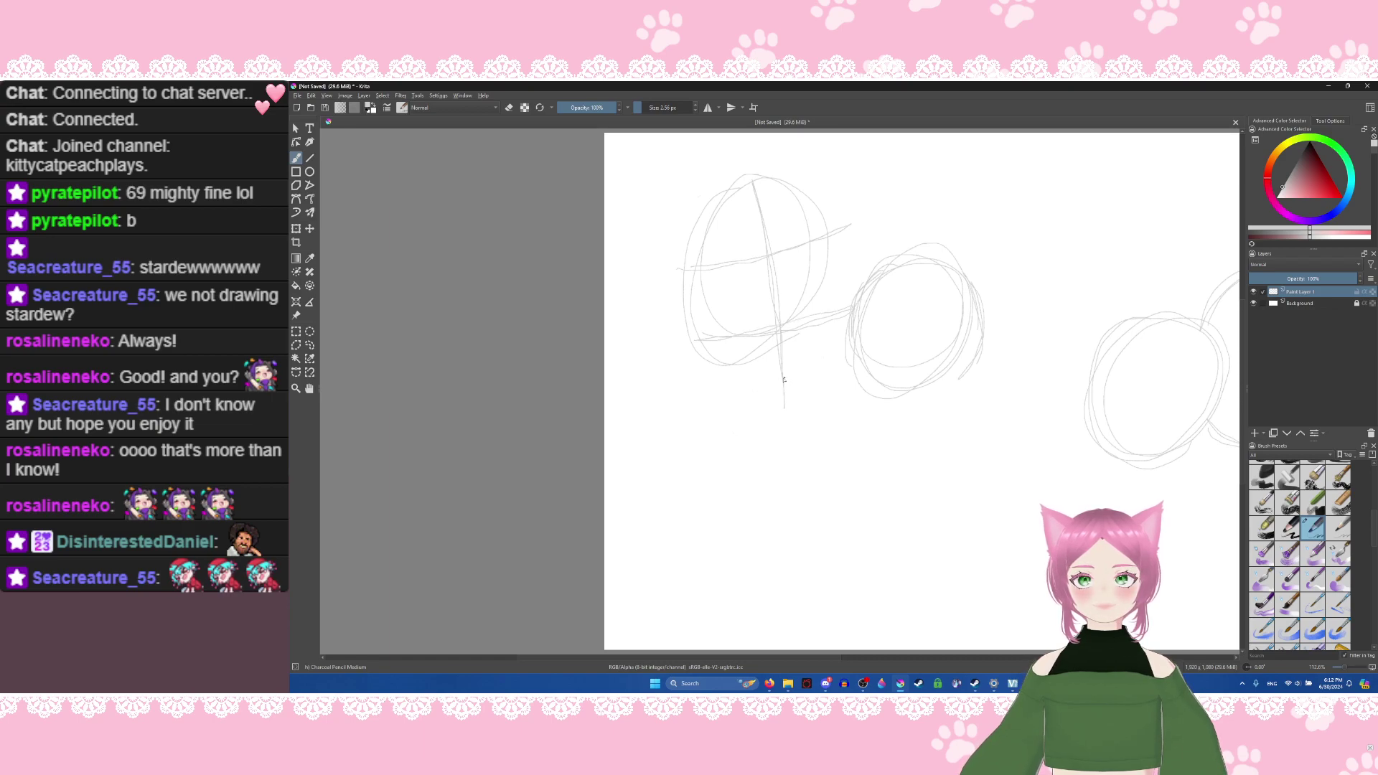
pyautogui.moveTo(786, 380)
pyautogui.mouseDown()
pyautogui.moveTo(749, 381)
pyautogui.moveTo(793, 377)
pyautogui.mouseUp()
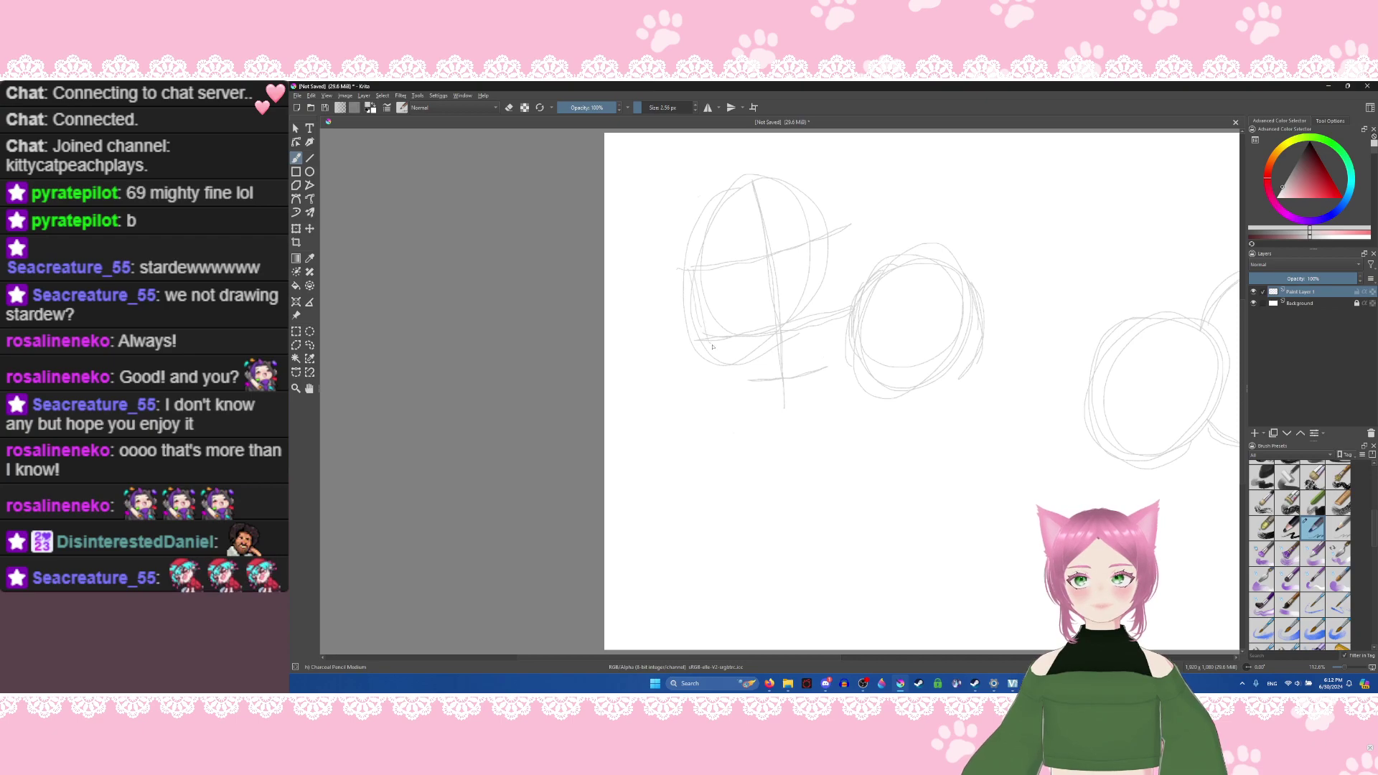
pyautogui.moveTo(770, 386); pyautogui.dragTo(792, 384)
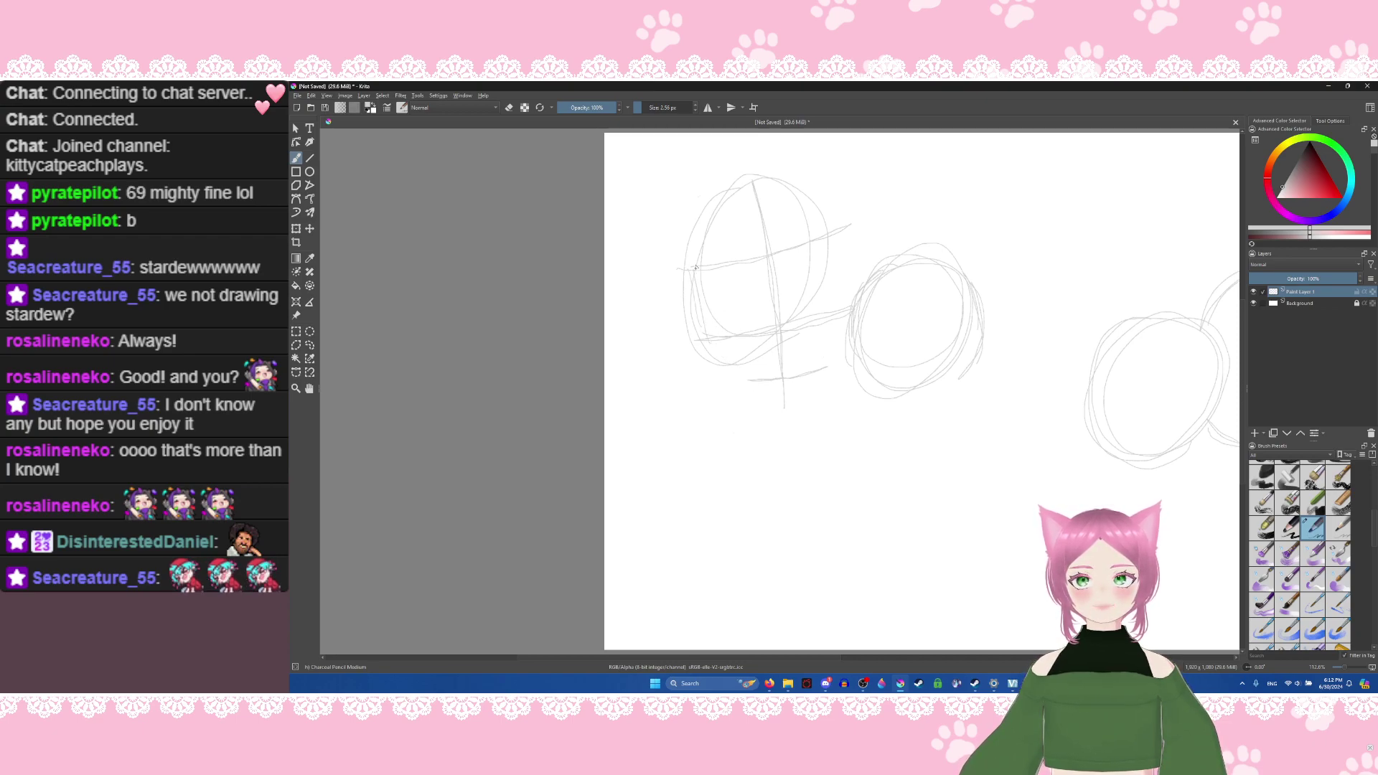
# Step: Sketch the sides of the face and a tapered jawline from the upper guideline to the pointed chin, reinforcing both sides
pyautogui.moveTo(706, 296)
pyautogui.mouseDown()
pyautogui.moveTo(714, 338)
pyautogui.moveTo(708, 319)
pyautogui.moveTo(782, 391)
pyautogui.mouseUp()
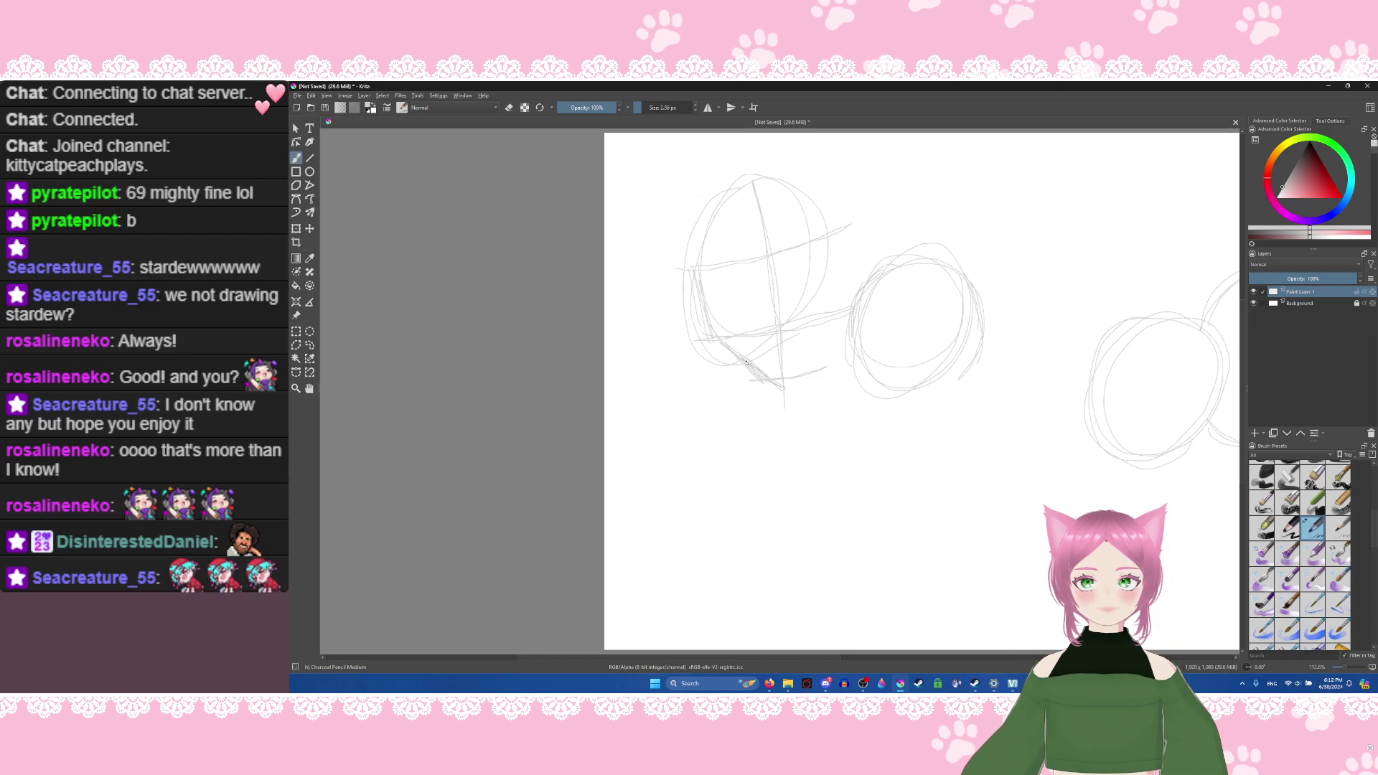
pyautogui.moveTo(747, 363)
pyautogui.mouseDown()
pyautogui.moveTo(793, 391)
pyautogui.moveTo(778, 387)
pyautogui.mouseUp()
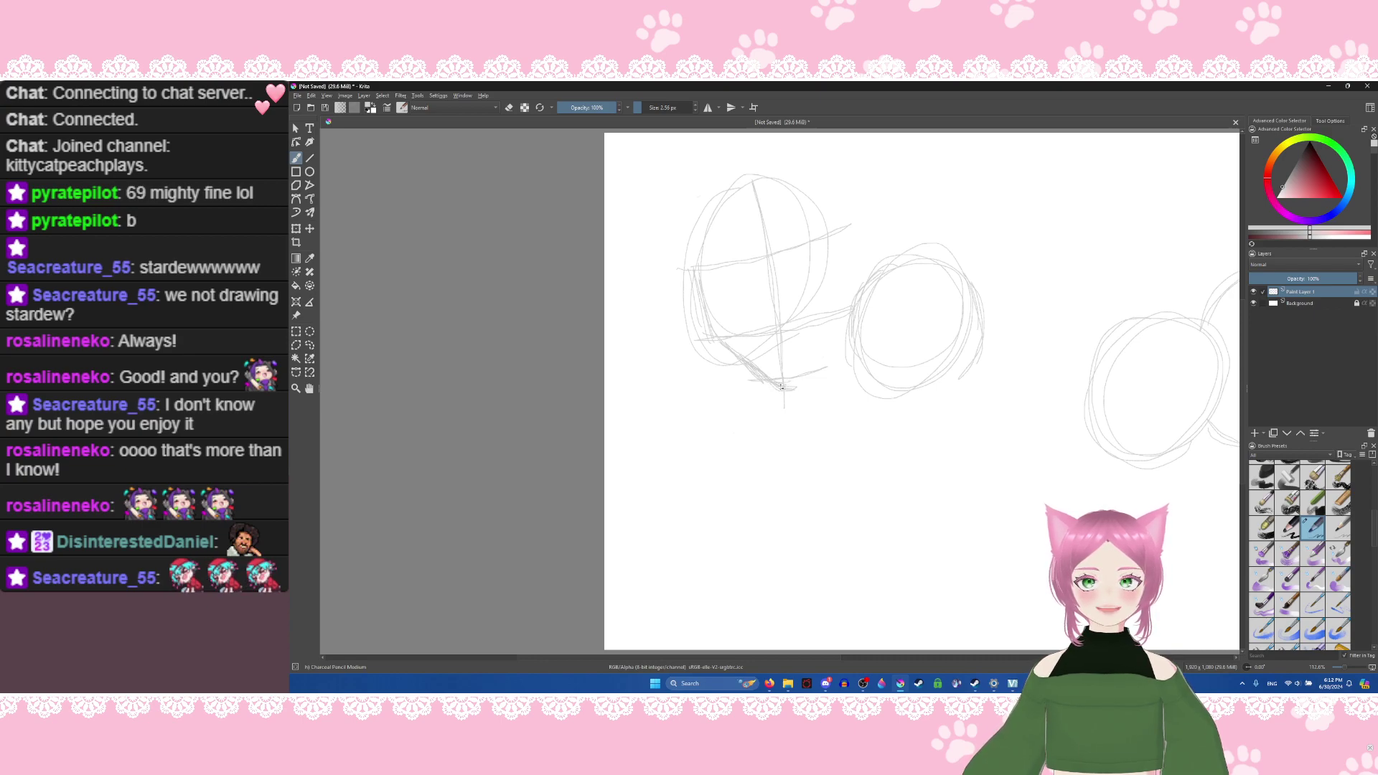
pyautogui.moveTo(792, 388)
pyautogui.mouseDown()
pyautogui.moveTo(826, 329)
pyautogui.moveTo(829, 268)
pyautogui.moveTo(831, 308)
pyautogui.moveTo(825, 240)
pyautogui.moveTo(830, 308)
pyautogui.mouseUp()
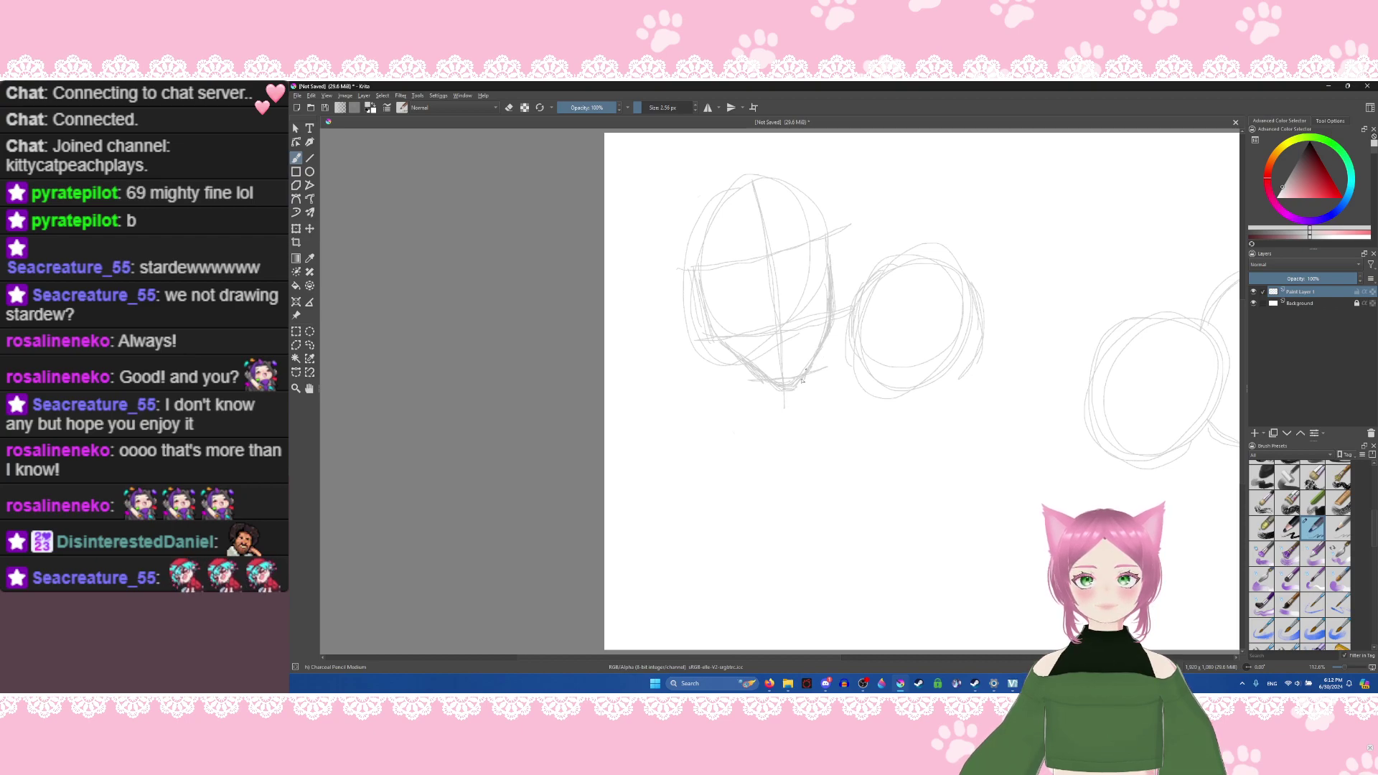
pyautogui.moveTo(826, 335); pyautogui.dragTo(810, 360)
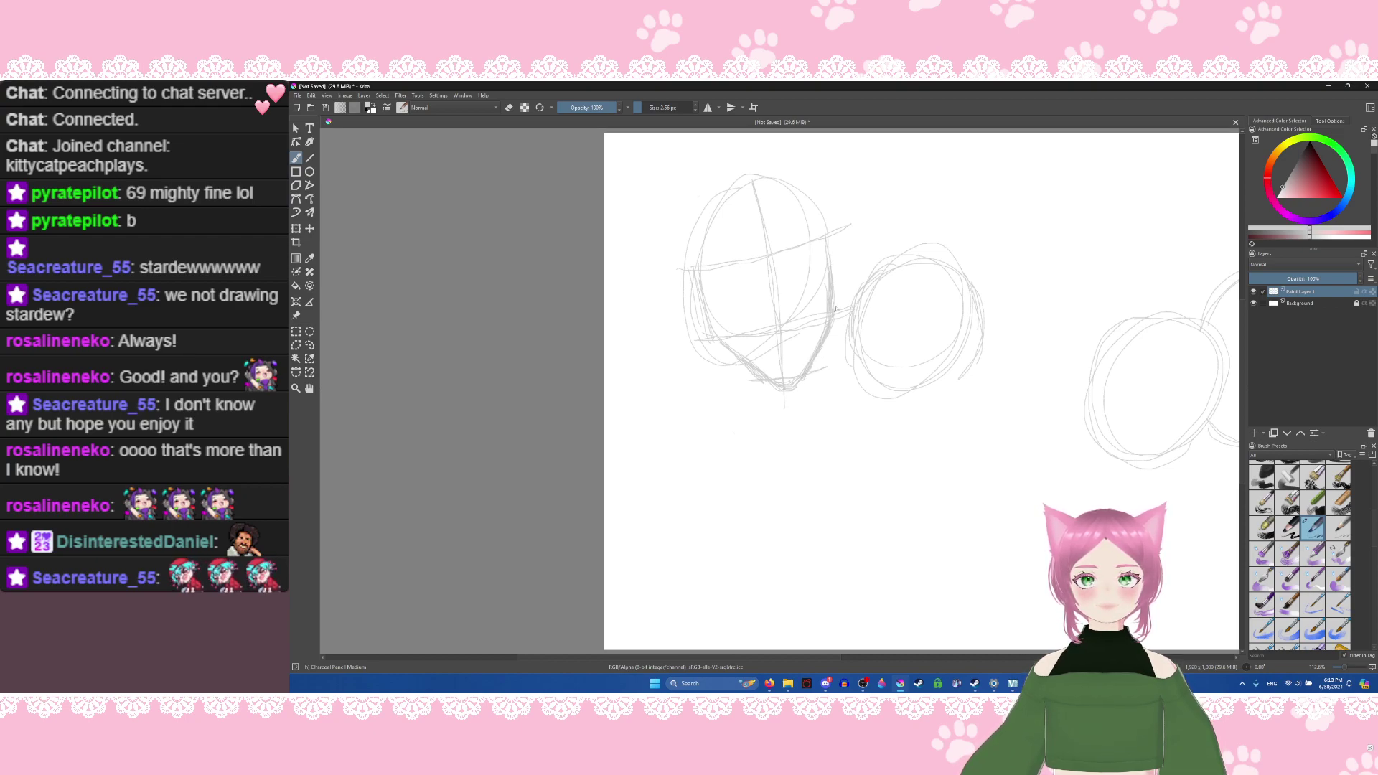
pyautogui.moveTo(833, 287); pyautogui.dragTo(837, 312)
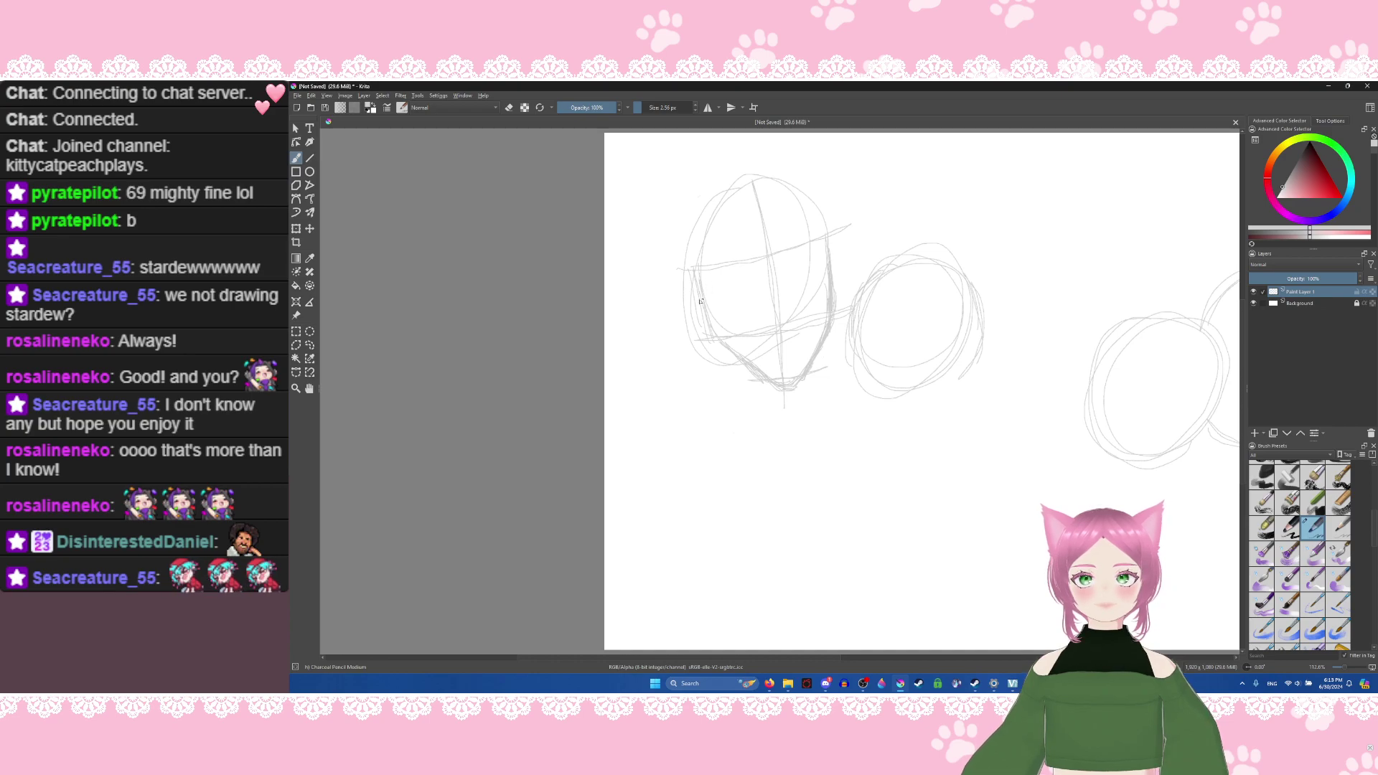
pyautogui.moveTo(715, 339); pyautogui.dragTo(740, 366)
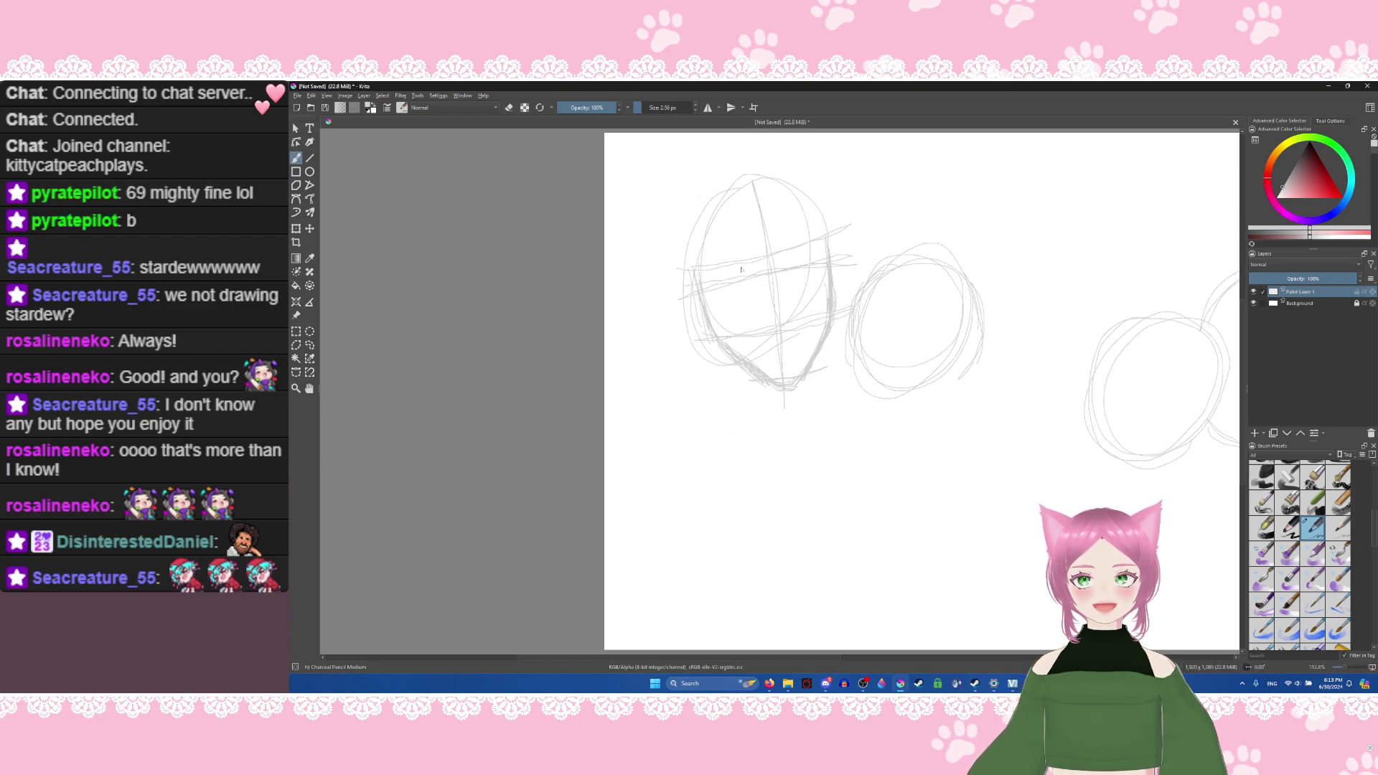
# Step: Sketch two small oval eyes between the face's upper two guidelines, undoing and redrawing the eye on the right side
pyautogui.moveTo(727, 276)
pyautogui.mouseDown()
pyautogui.moveTo(758, 272)
pyautogui.moveTo(718, 276)
pyautogui.mouseUp()
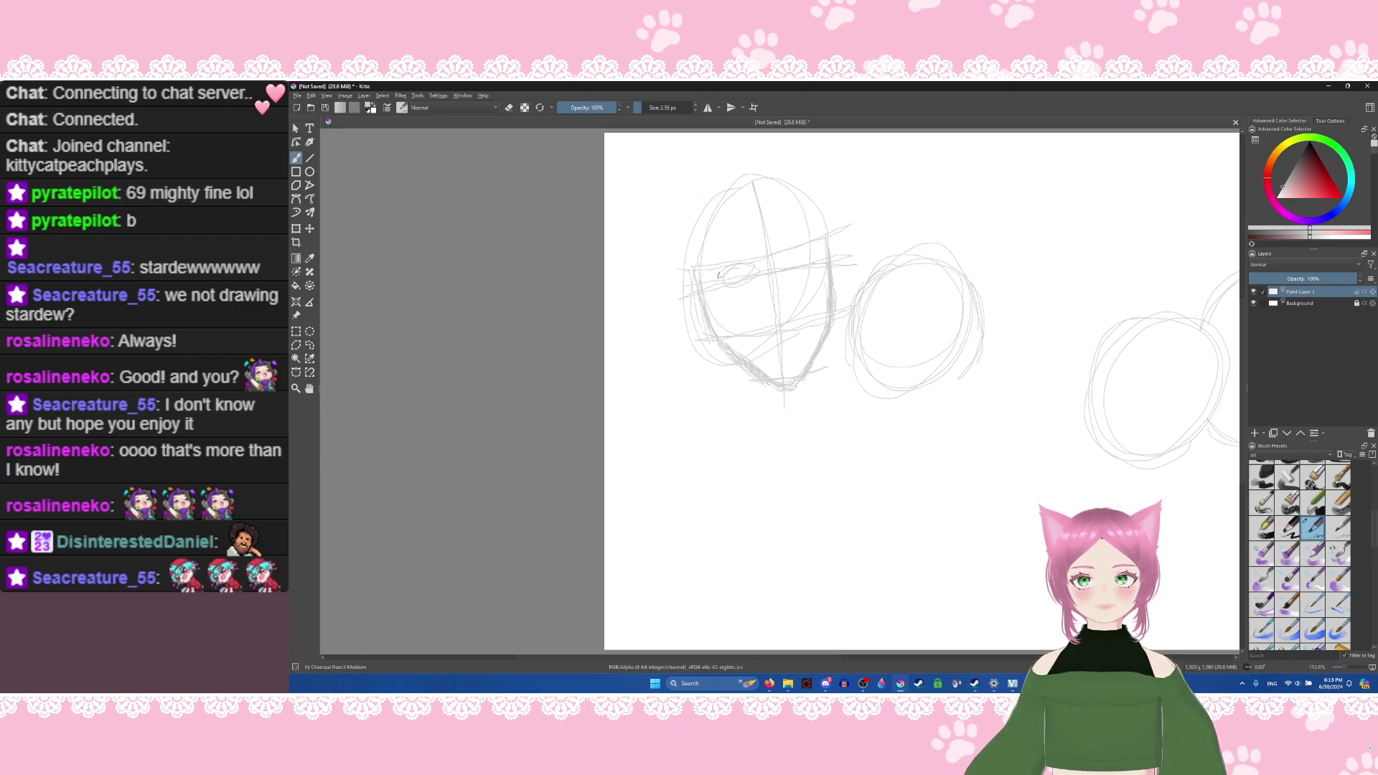
pyautogui.moveTo(797, 253)
pyautogui.mouseDown()
pyautogui.moveTo(786, 267)
pyautogui.moveTo(815, 254)
pyautogui.moveTo(784, 262)
pyautogui.mouseUp()
pyautogui.hotkey('ctrl', 'z')
pyautogui.hotkey('ctrl', 'z')
pyautogui.hotkey('ctrl', 'z')
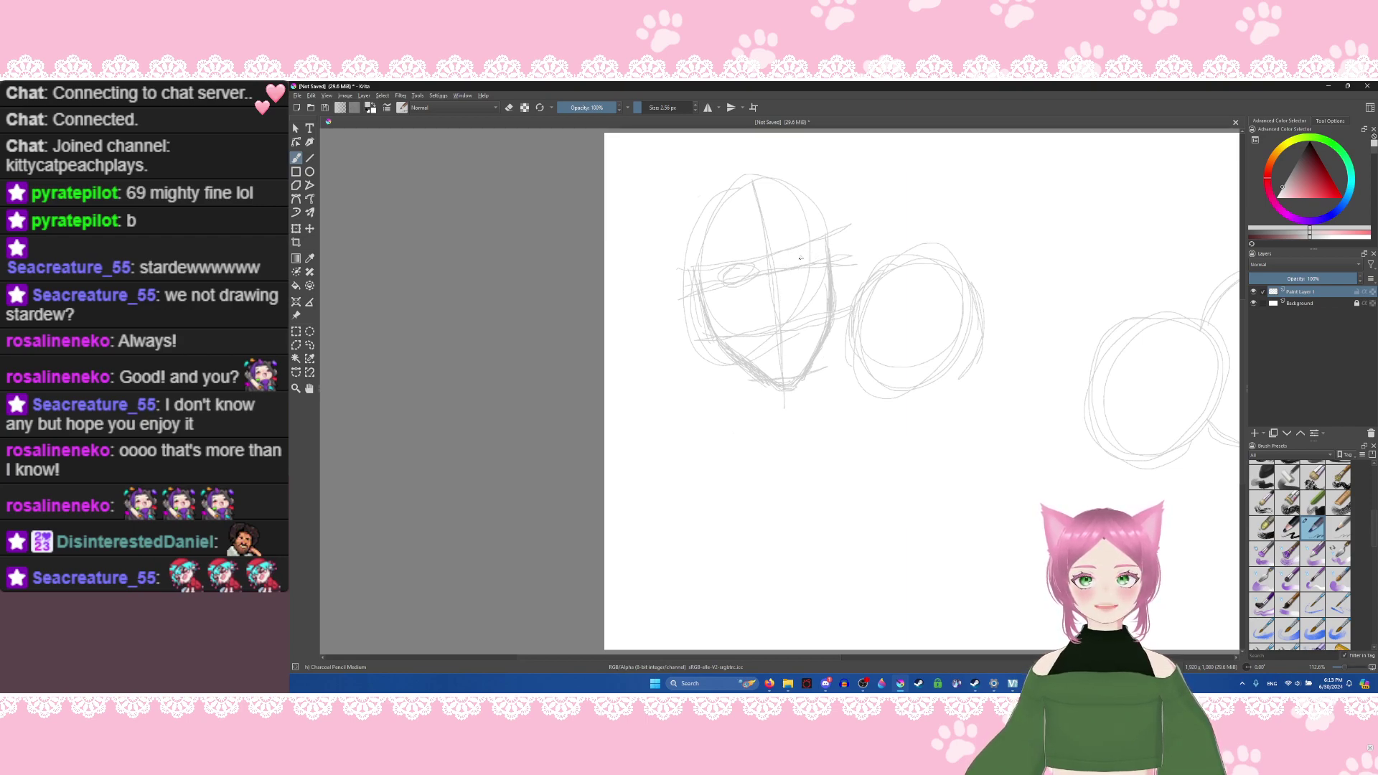
pyautogui.moveTo(817, 257)
pyautogui.mouseDown()
pyautogui.moveTo(788, 265)
pyautogui.moveTo(816, 255)
pyautogui.moveTo(816, 272)
pyautogui.moveTo(797, 277)
pyautogui.mouseUp()
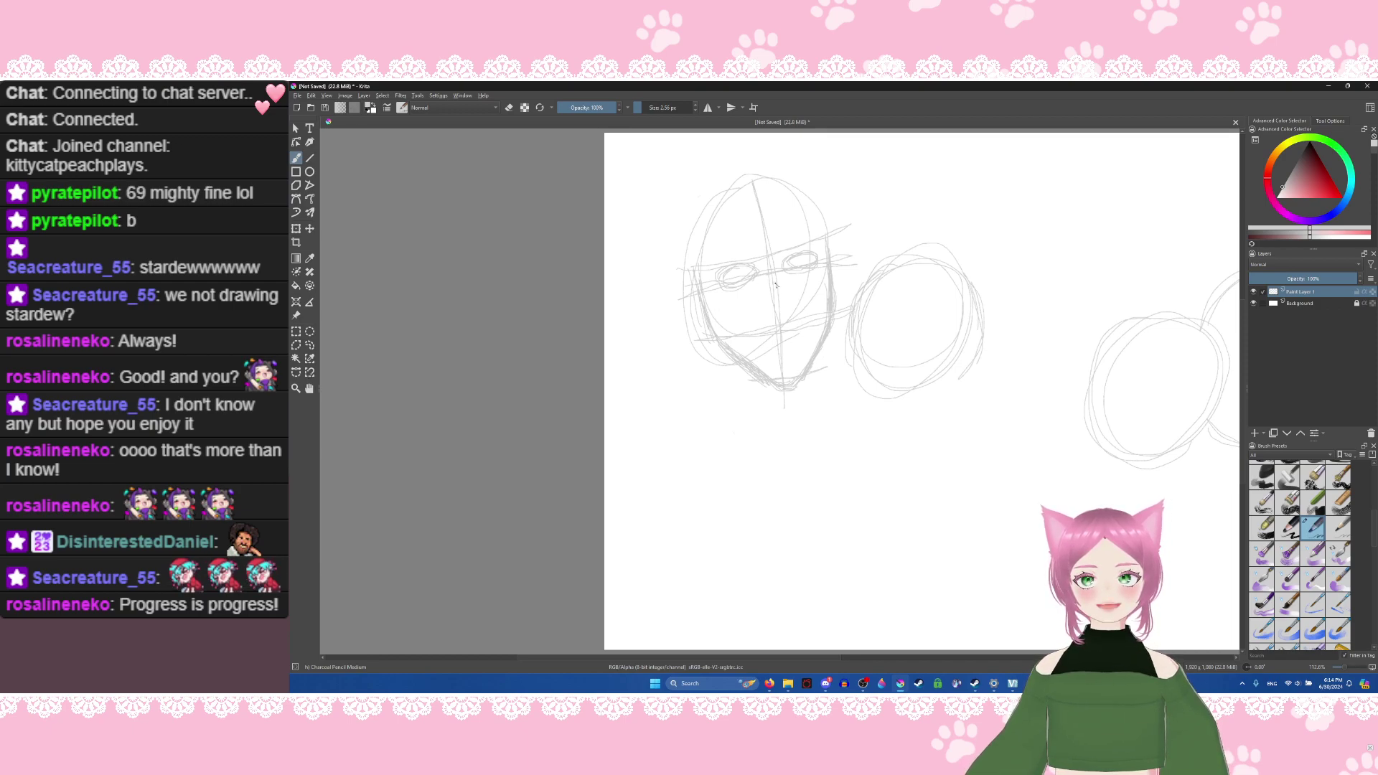
# Step: Save the drawing as a Krita document in the art folder under Pictures, naming it with the two subjects' names followed by "wip"
pyautogui.click(300, 96)
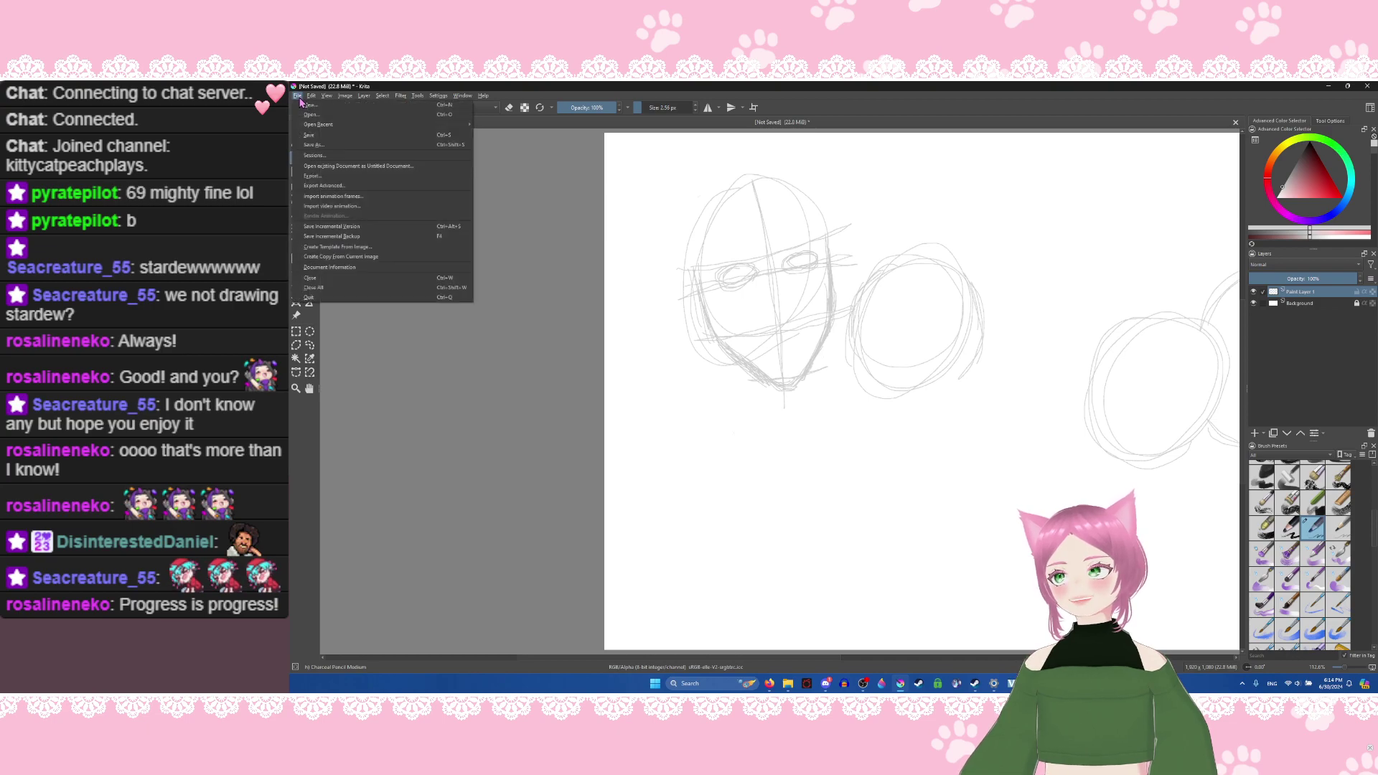
pyautogui.click(345, 144)
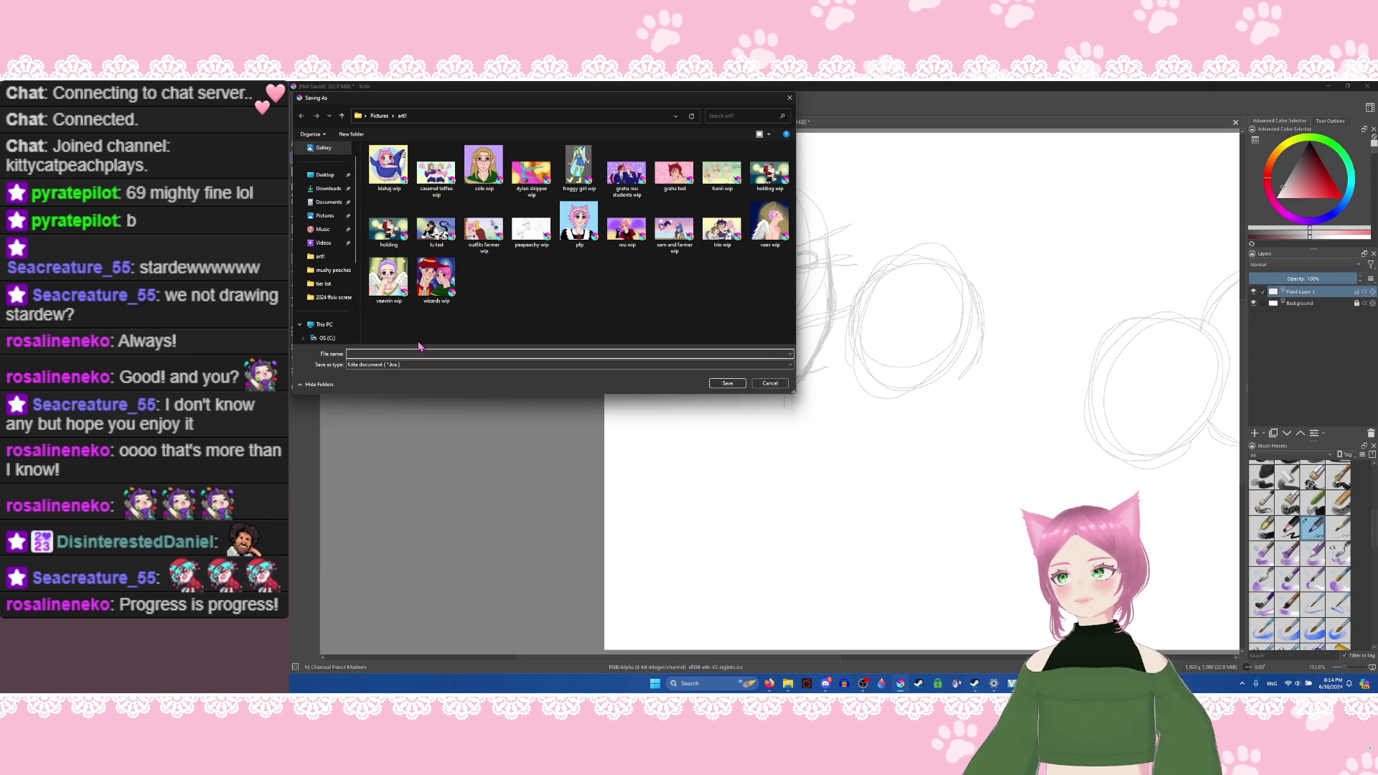
pyautogui.click(324, 217)
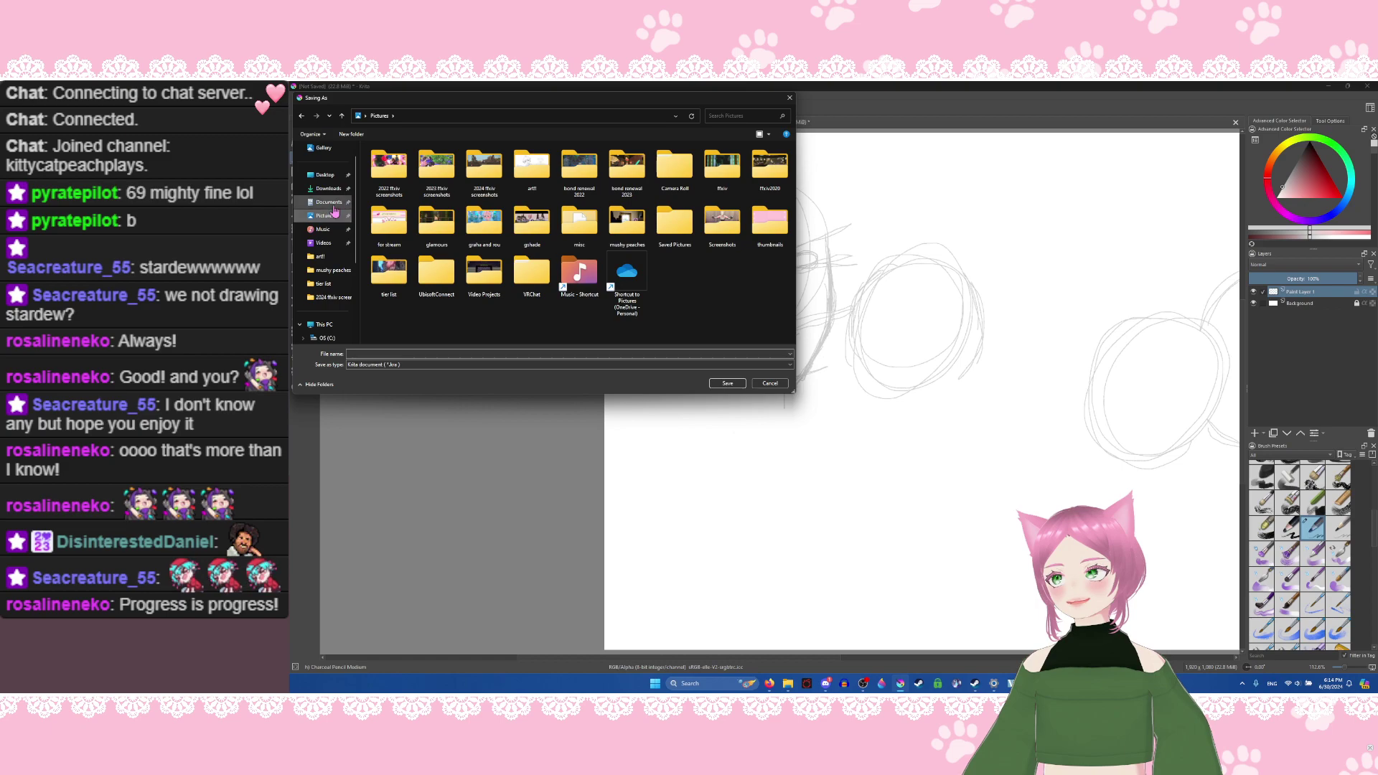
pyautogui.doubleClick(531, 169)
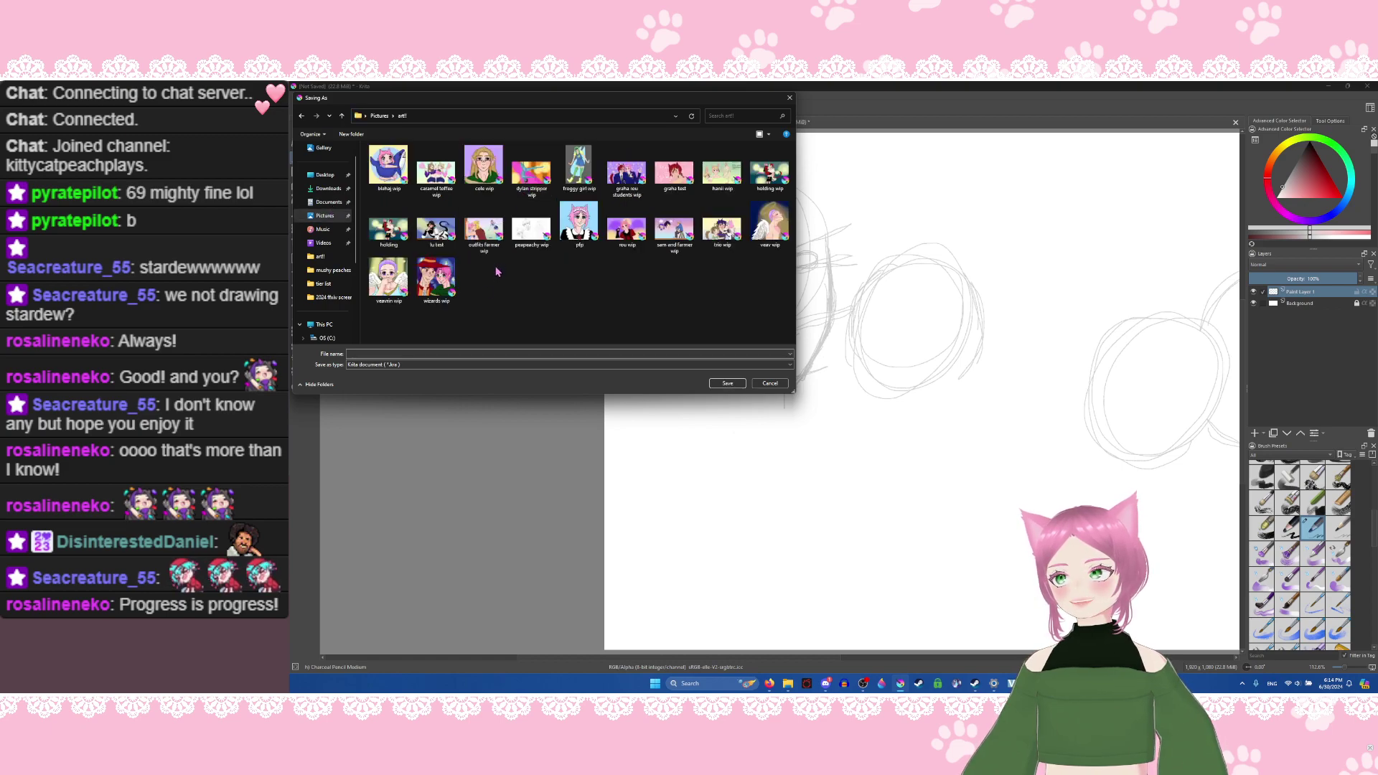
pyautogui.click(488, 354)
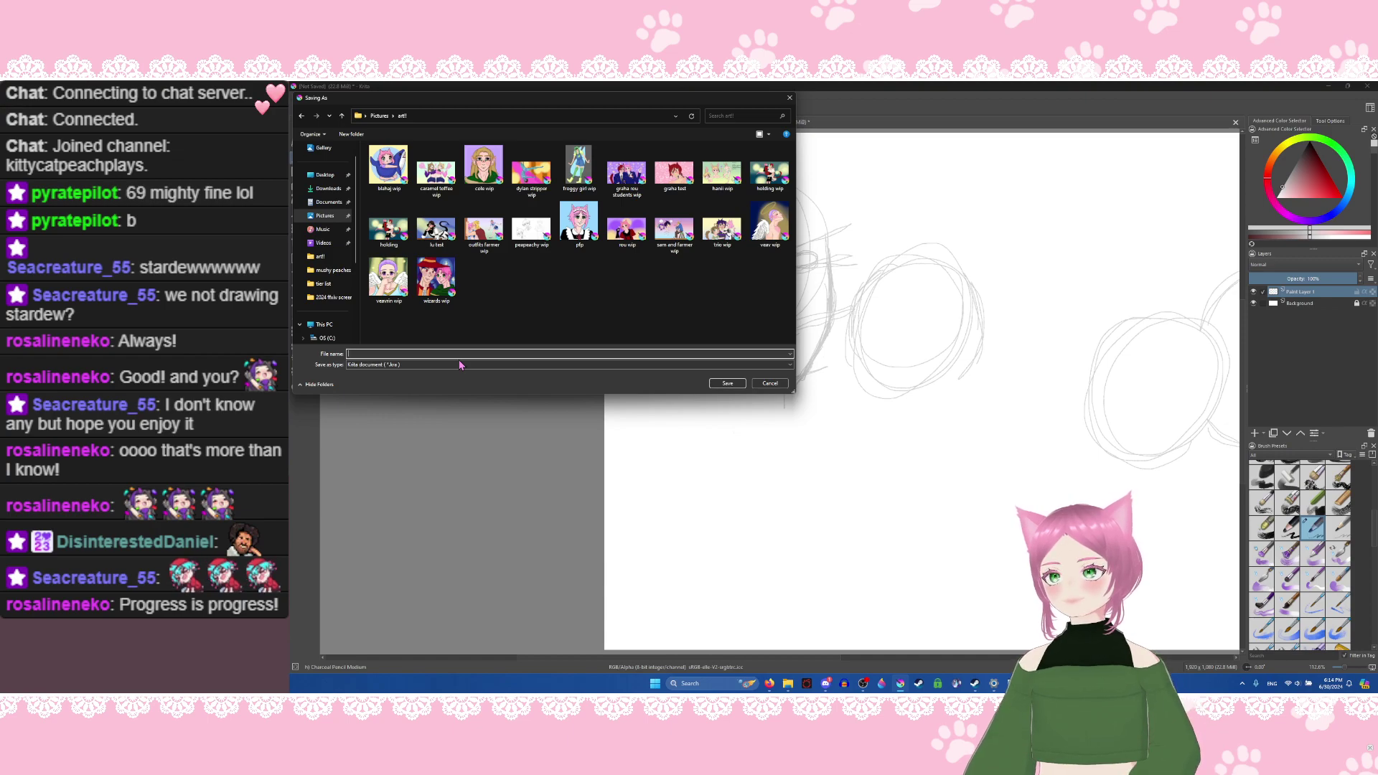
pyautogui.write('m')
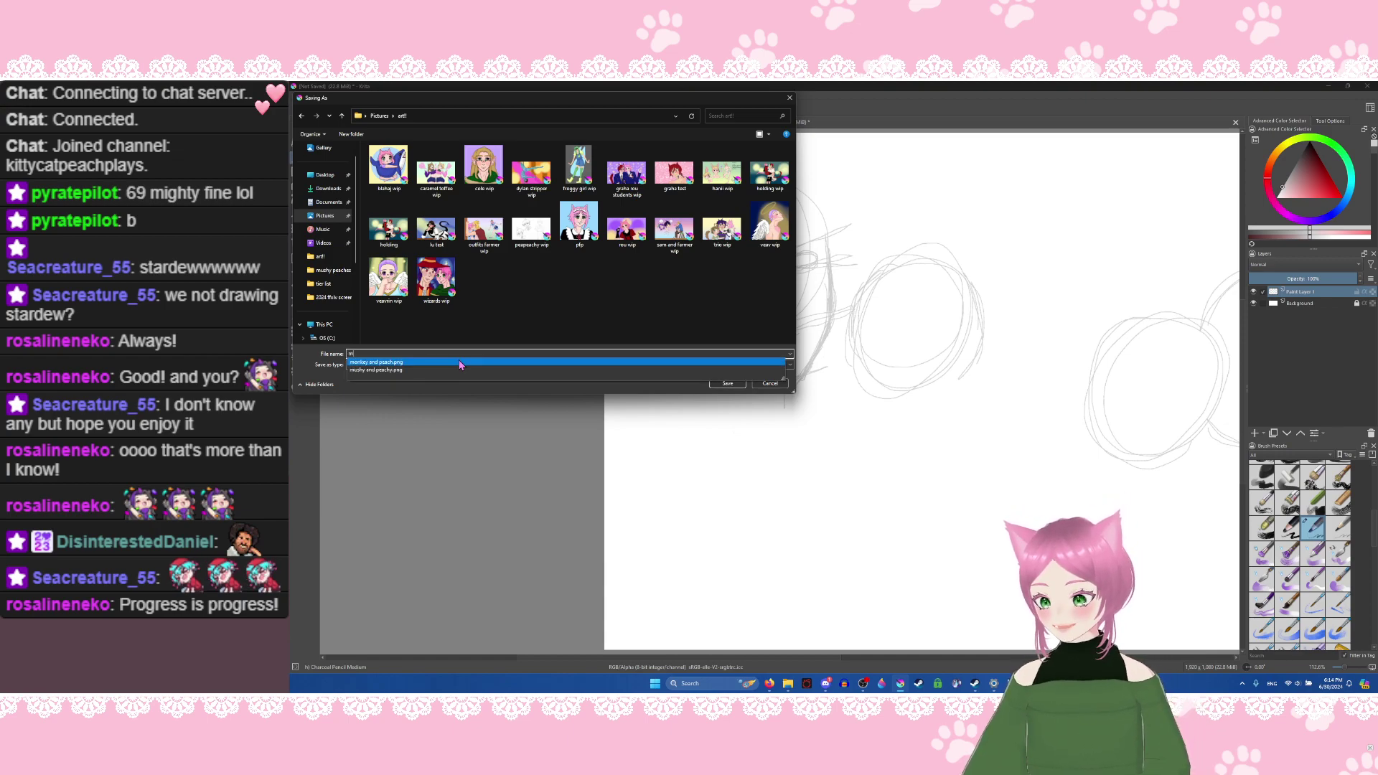
pyautogui.write('ichele and ayo wip')
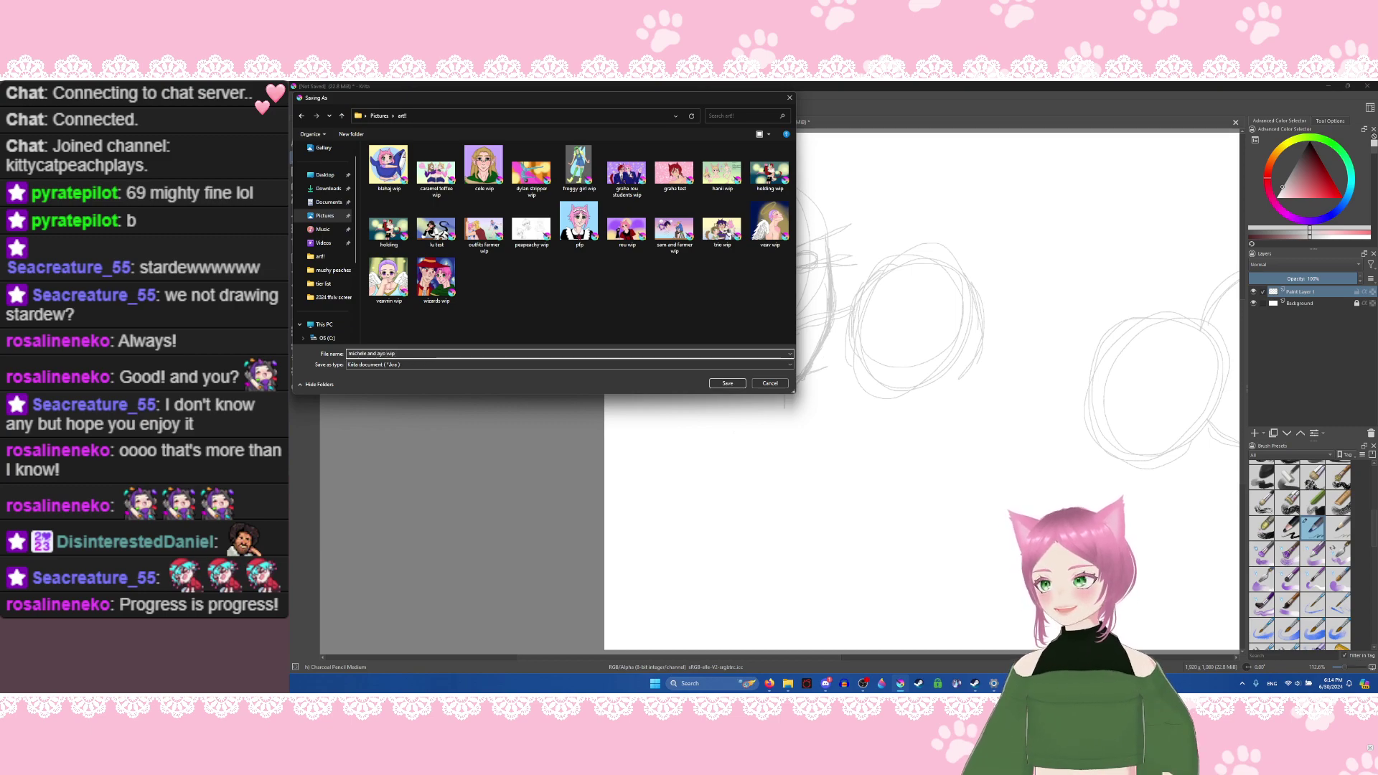
pyautogui.click(736, 386)
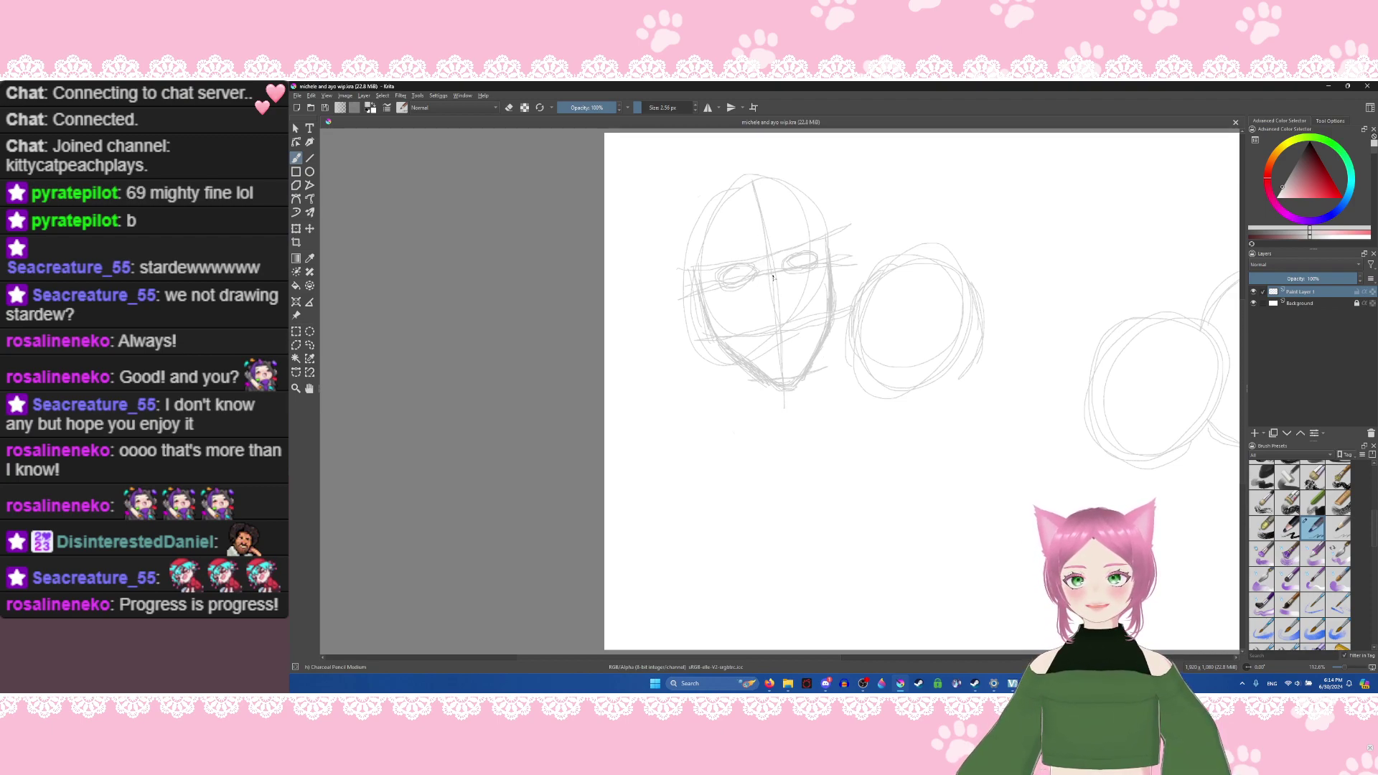
# Step: Sketch the nose along the face's centre line, a mouth below it, and ears on both sides of the head
pyautogui.click(776, 271)
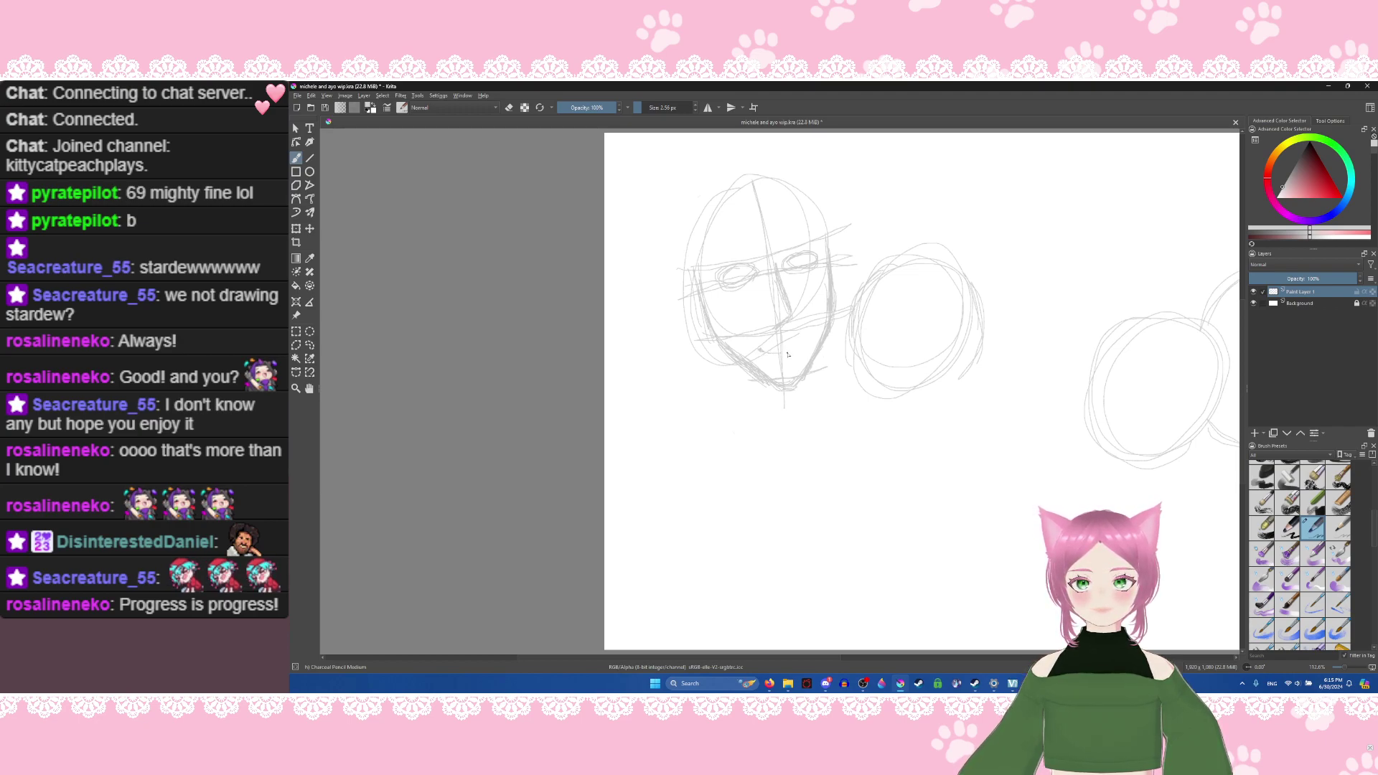
pyautogui.press('ctrl')
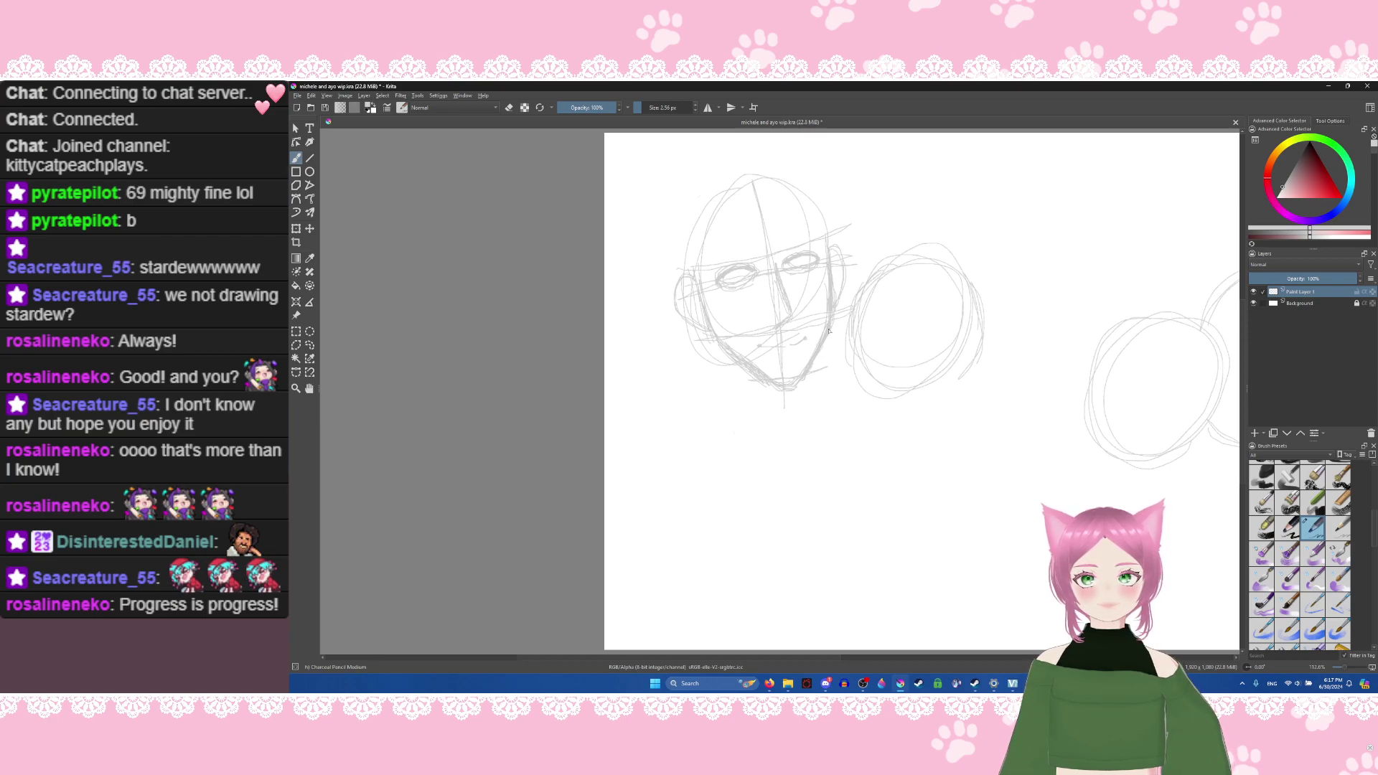
# Step: Sketch the neck and shoulder lines below the leftmost head, and reinforce the lower edge of the second oval
pyautogui.moveTo(820, 371); pyautogui.dragTo(814, 428)
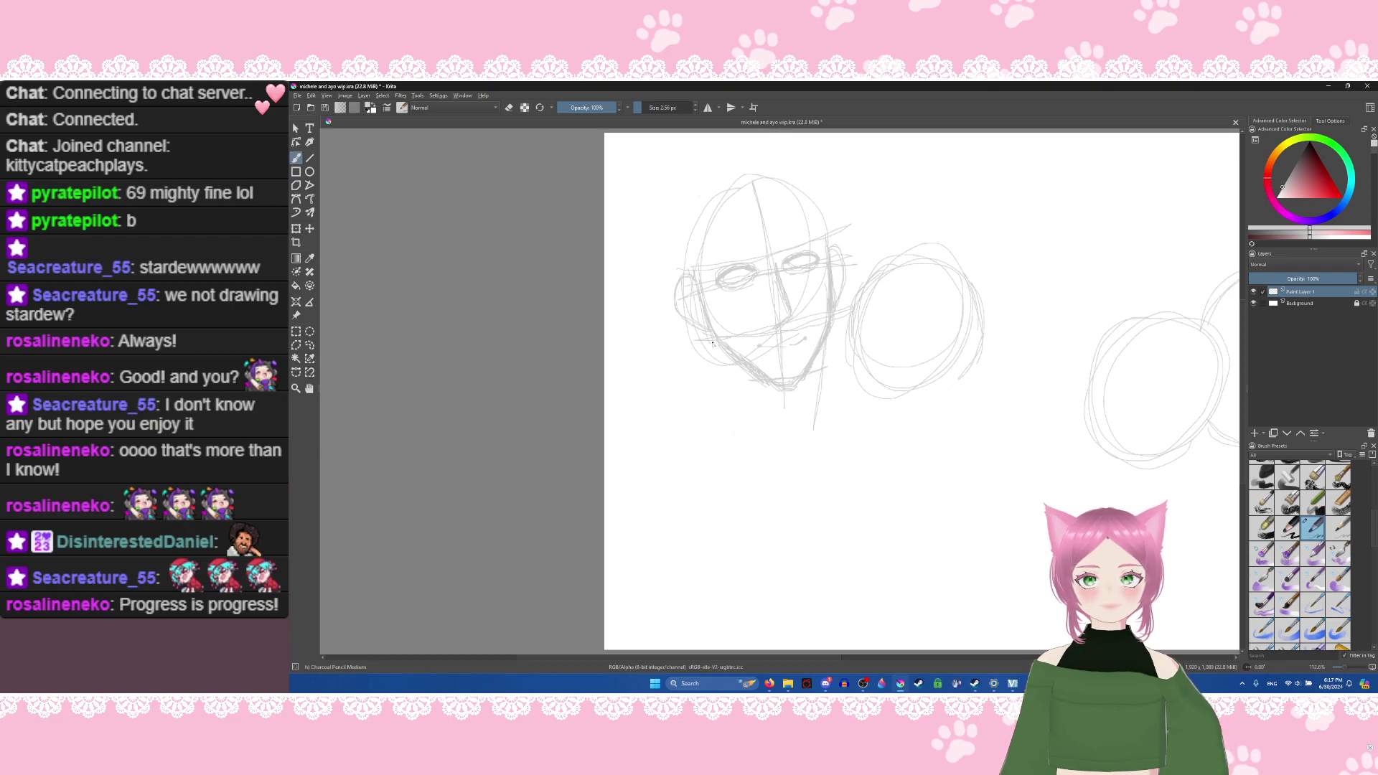
pyautogui.moveTo(716, 364)
pyautogui.mouseDown()
pyautogui.moveTo(714, 419)
pyautogui.moveTo(715, 398)
pyautogui.moveTo(603, 482)
pyautogui.mouseUp()
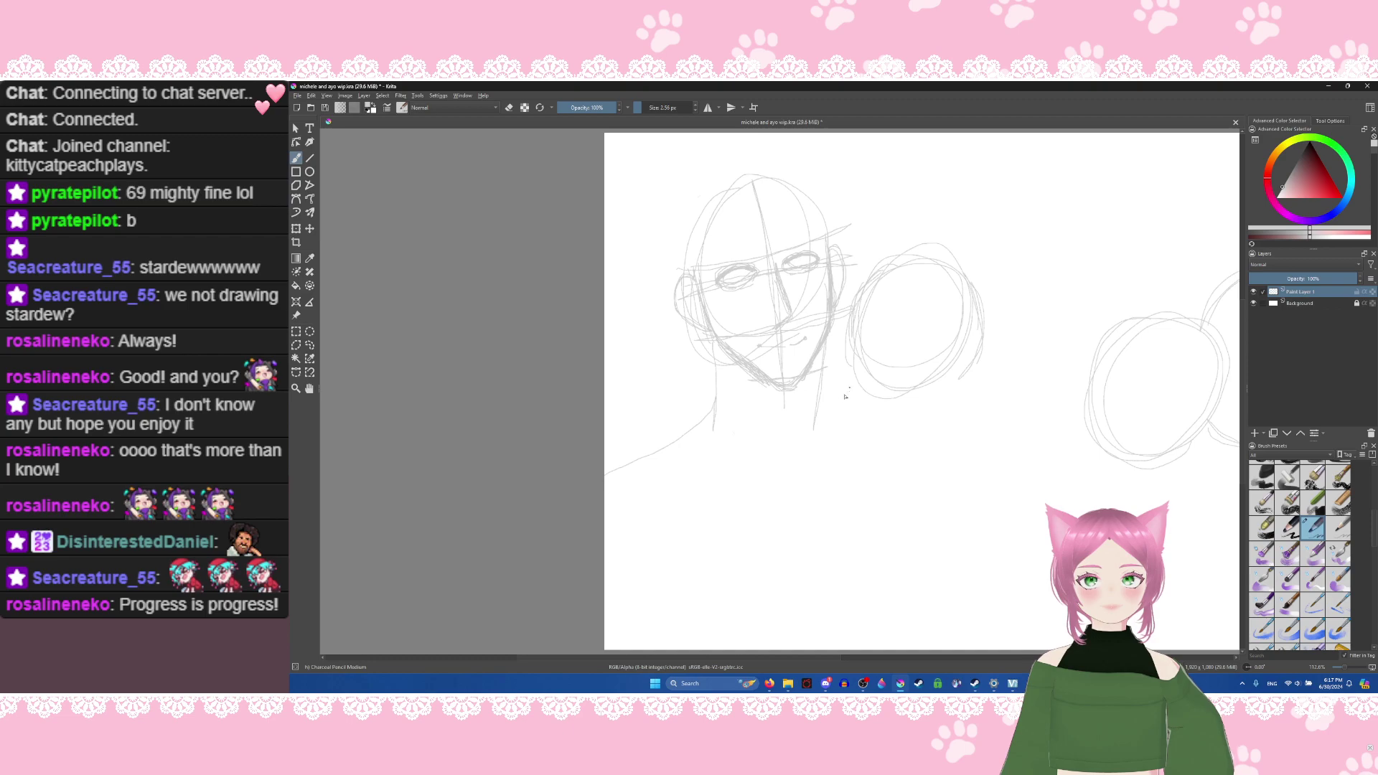
pyautogui.moveTo(818, 407); pyautogui.dragTo(854, 420)
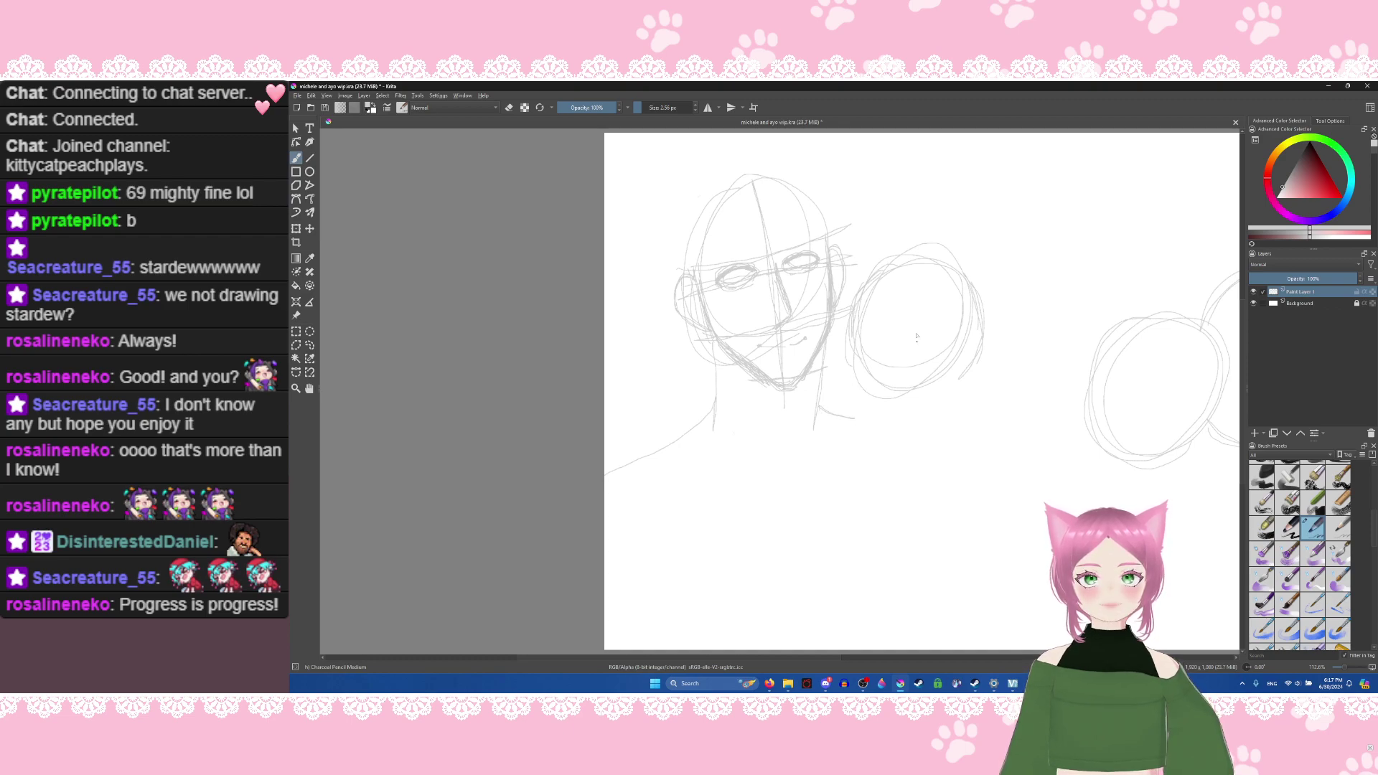
pyautogui.moveTo(968, 370); pyautogui.dragTo(882, 381)
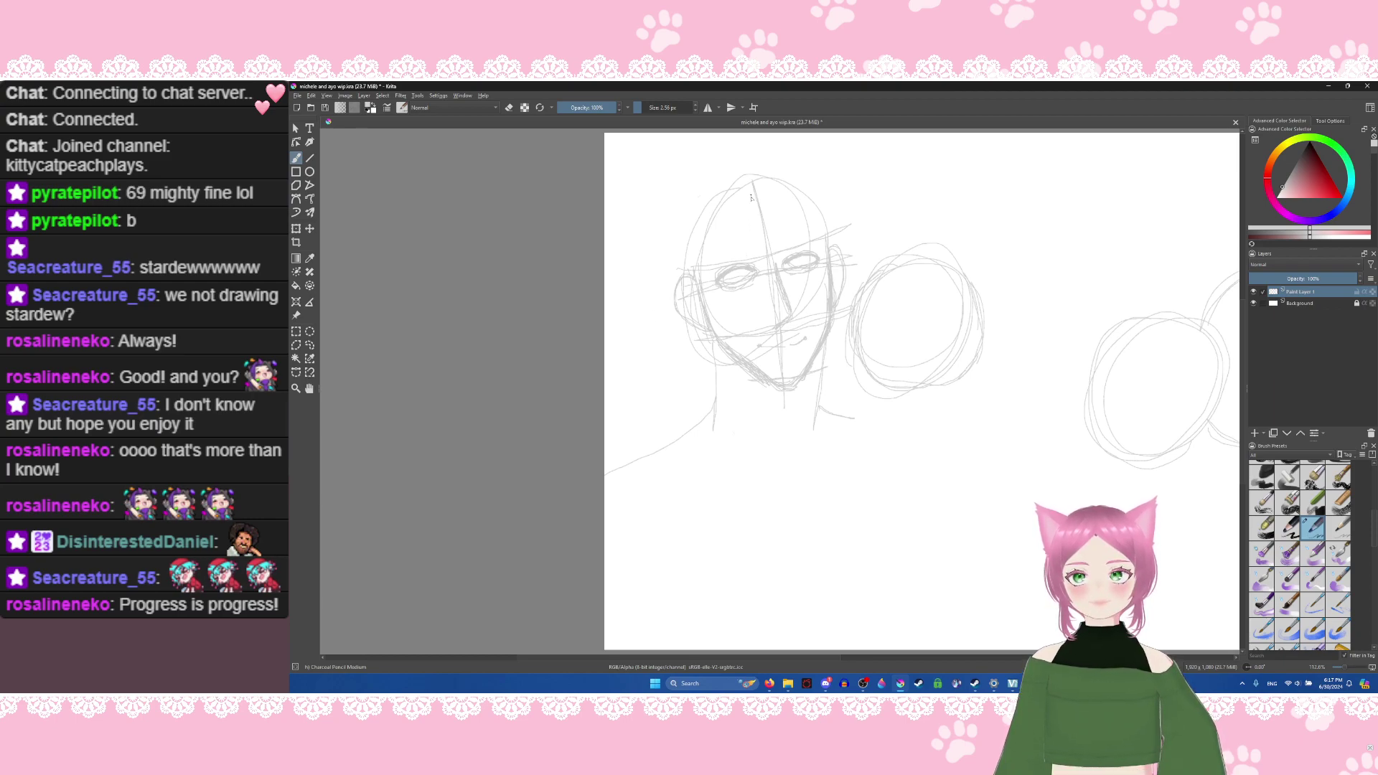
# Step: Sketch eyebrows above both eyes and parted bangs falling across the forehead
pyautogui.moveTo(783, 201); pyautogui.dragTo(777, 249)
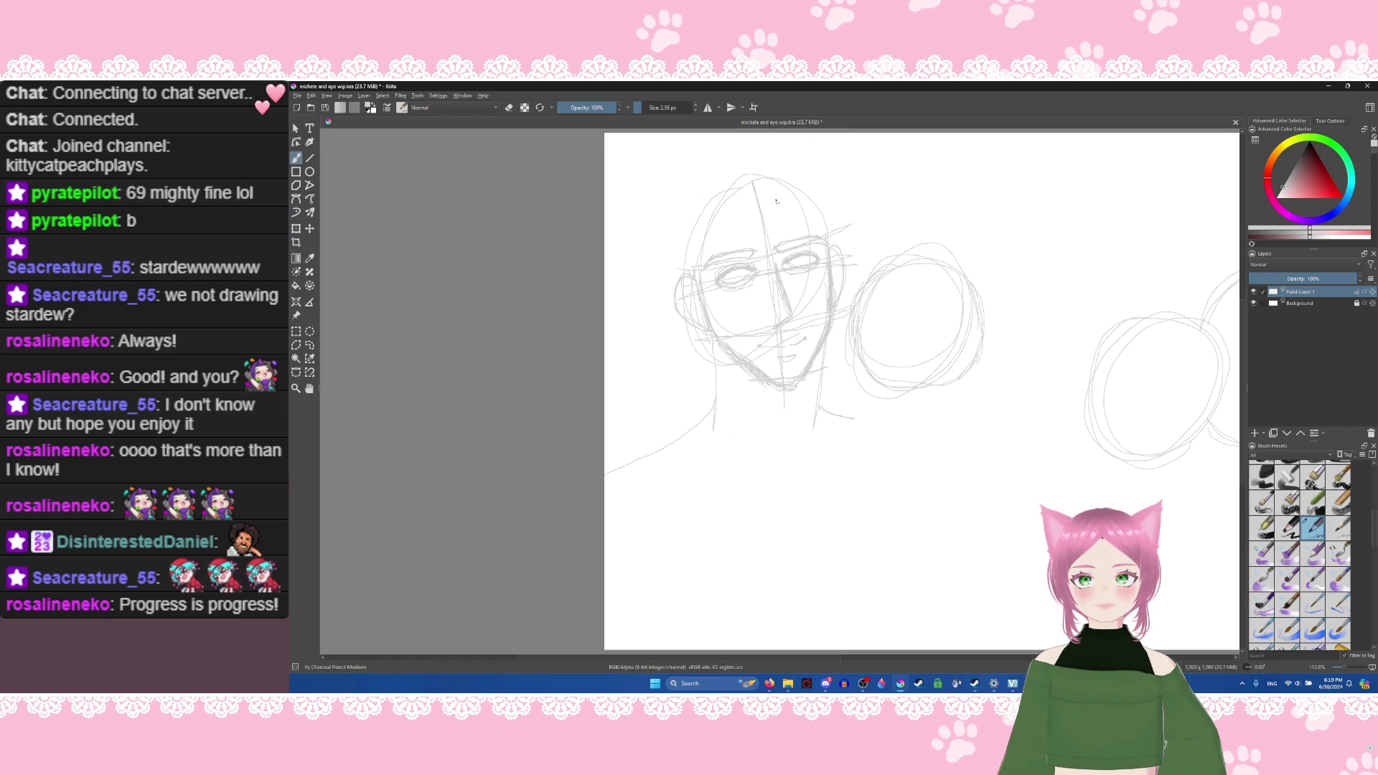
pyautogui.moveTo(777, 195)
pyautogui.mouseDown()
pyautogui.moveTo(761, 237)
pyautogui.moveTo(765, 219)
pyautogui.moveTo(703, 265)
pyautogui.mouseUp()
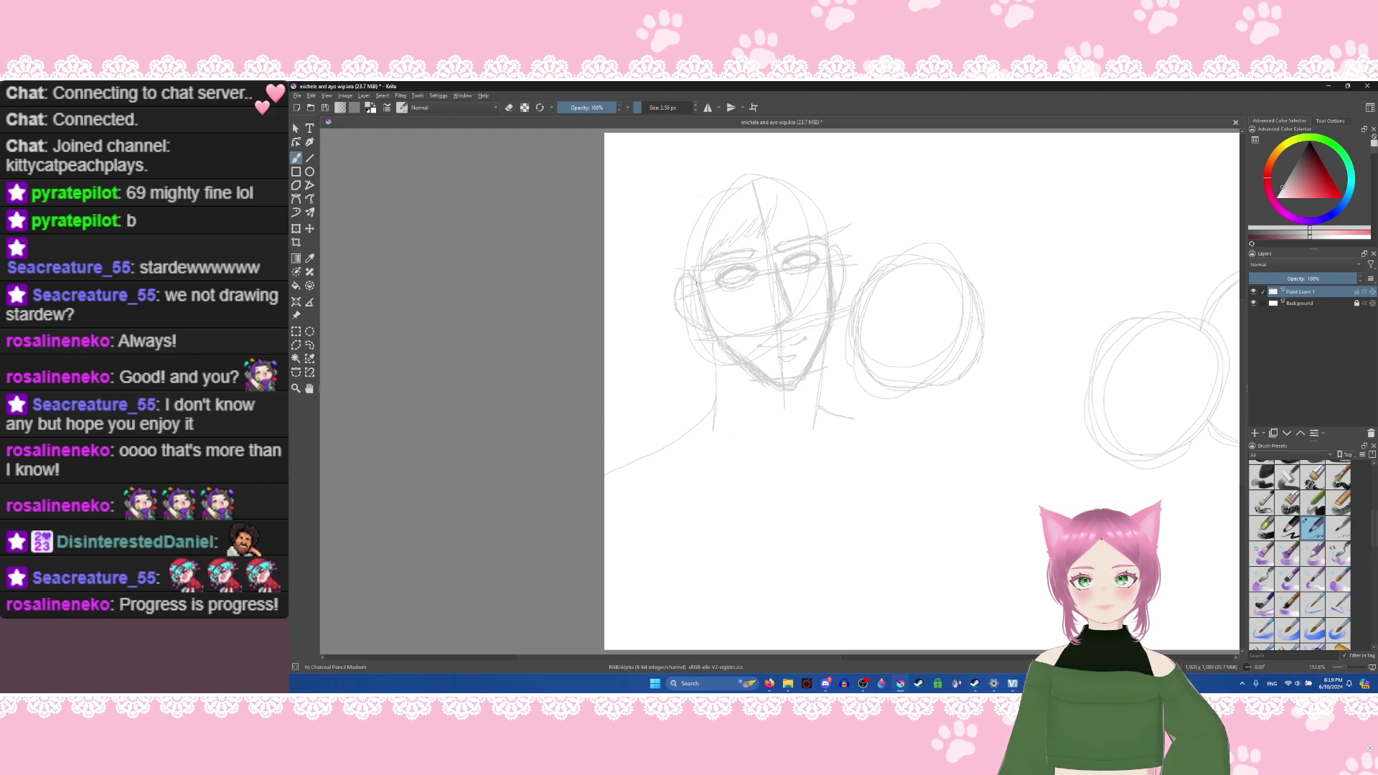
pyautogui.moveTo(782, 207); pyautogui.dragTo(805, 231)
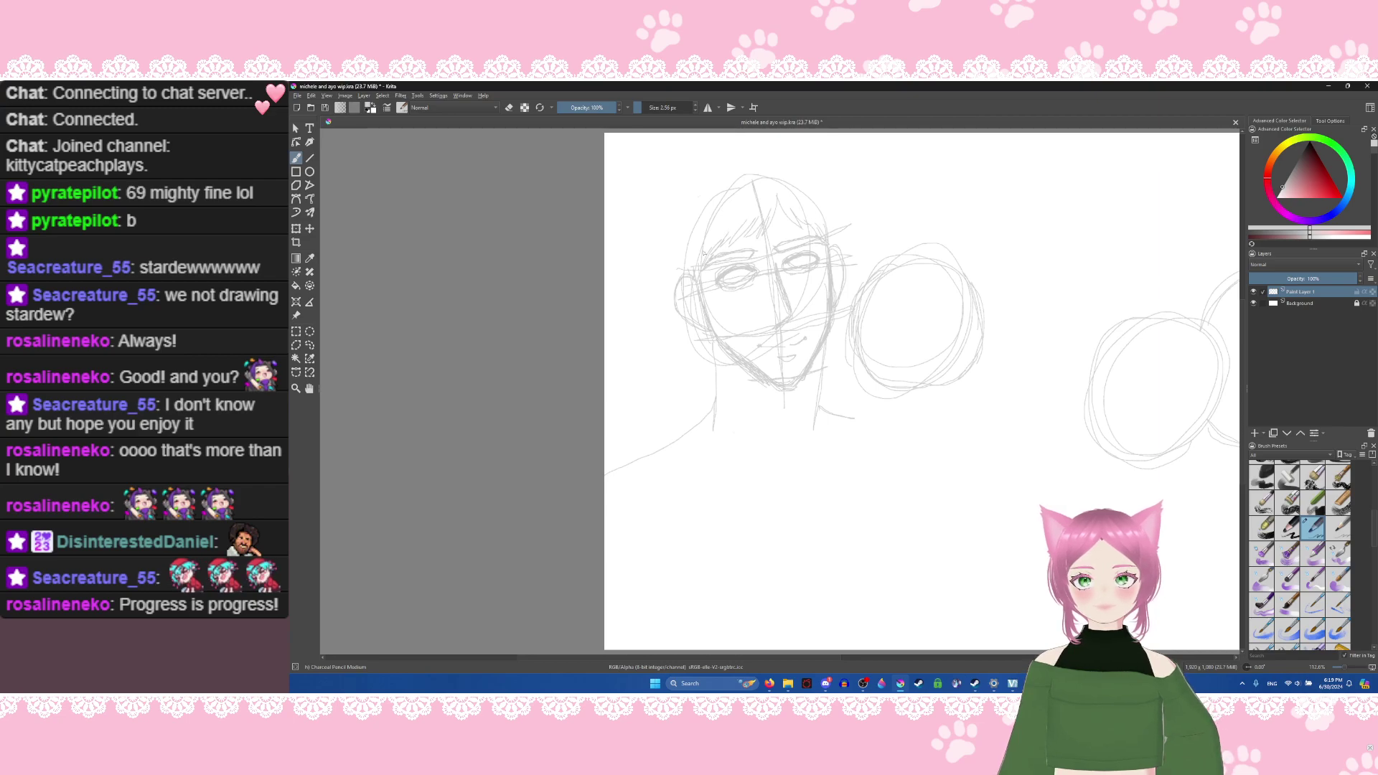
# Step: Sketch long pointed locks of hair hanging past the shoulders on both sides of the neck
pyautogui.moveTo(735, 380); pyautogui.dragTo(722, 475)
pyautogui.moveTo(728, 421)
pyautogui.mouseDown()
pyautogui.moveTo(721, 504)
pyautogui.moveTo(711, 460)
pyautogui.moveTo(714, 506)
pyautogui.mouseUp()
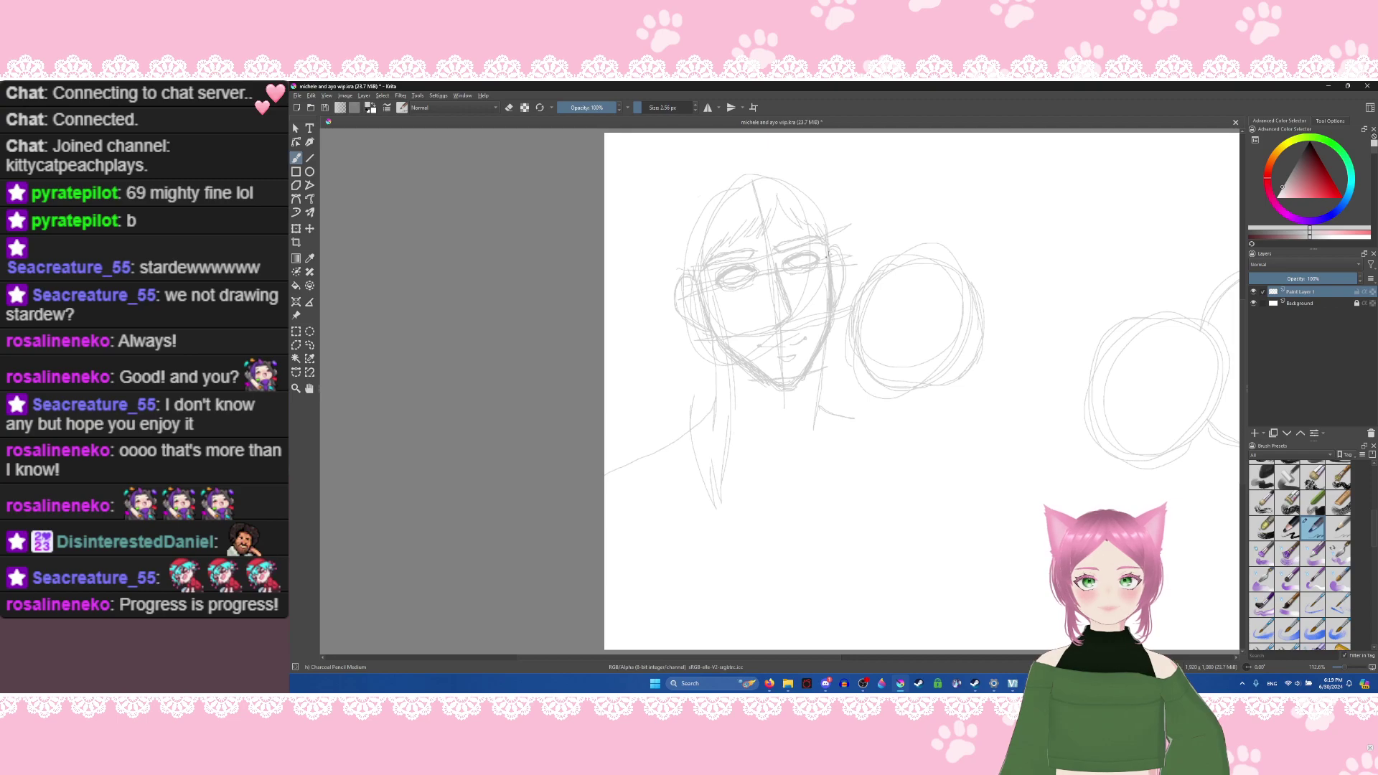
pyautogui.moveTo(836, 347)
pyautogui.mouseDown()
pyautogui.moveTo(816, 496)
pyautogui.moveTo(855, 421)
pyautogui.moveTo(831, 482)
pyautogui.mouseUp()
pyautogui.moveTo(855, 435); pyautogui.dragTo(835, 480)
pyautogui.moveTo(848, 431); pyautogui.dragTo(837, 465)
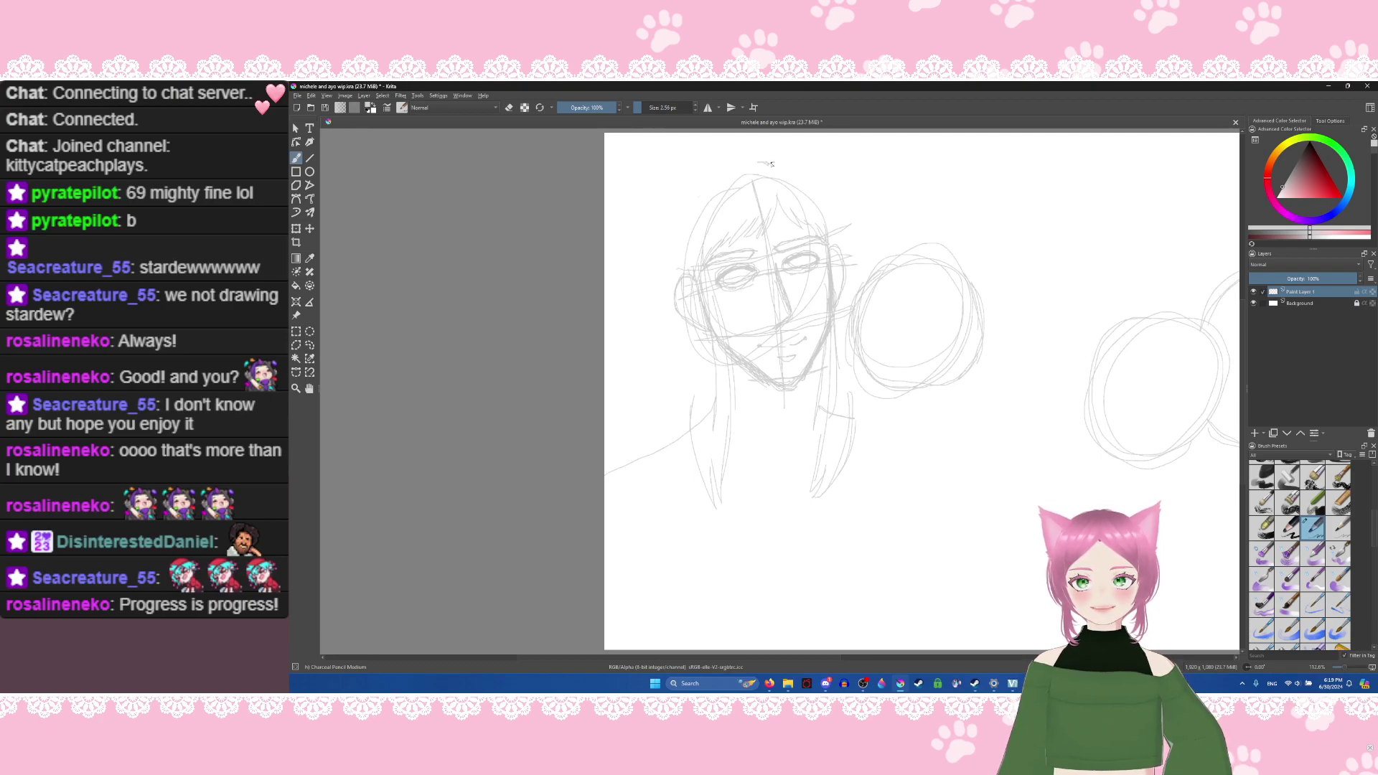
# Step: Sketch the outer hair contour from the crown down the left side of the head, with loose strands reaching the shoulder
pyautogui.moveTo(786, 165)
pyautogui.mouseDown()
pyautogui.moveTo(715, 180)
pyautogui.moveTo(675, 222)
pyautogui.moveTo(664, 448)
pyautogui.mouseUp()
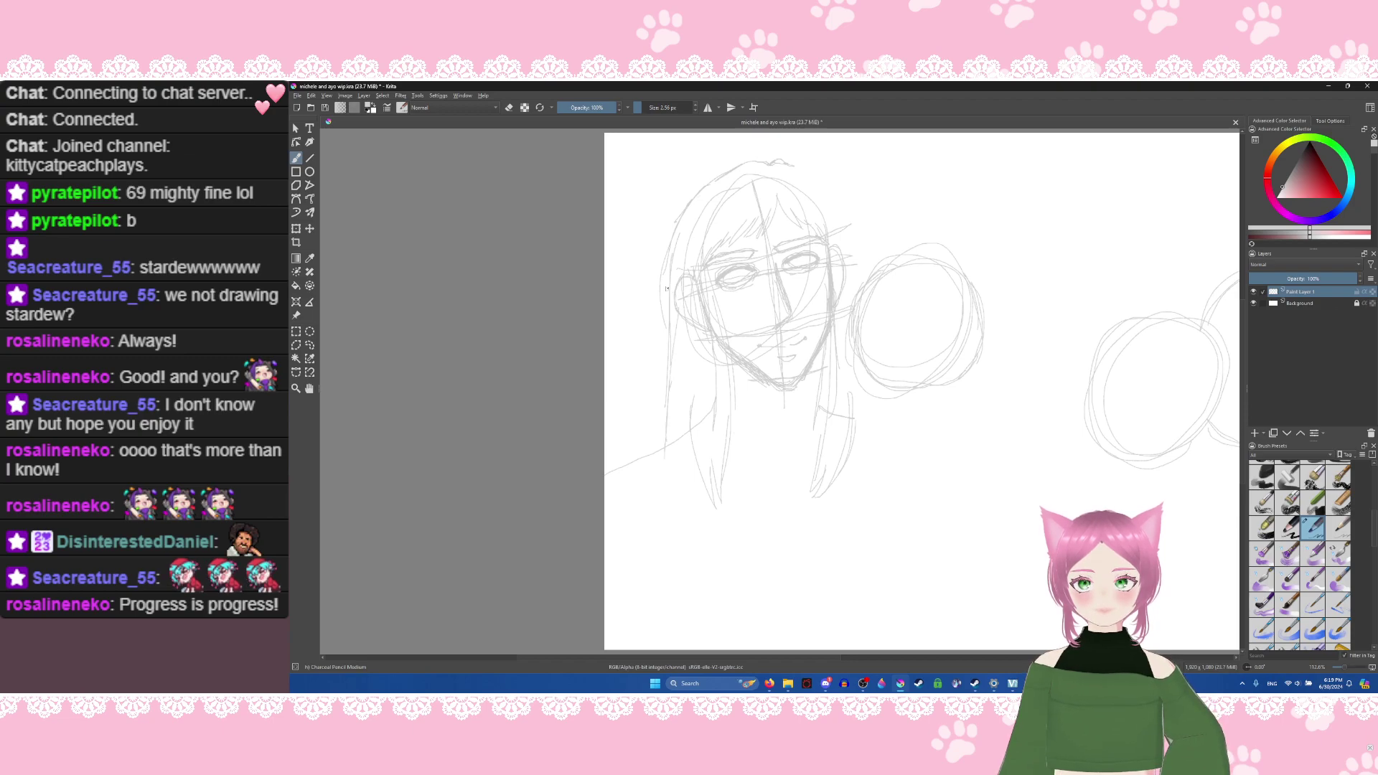
pyautogui.moveTo(666, 308)
pyautogui.mouseDown()
pyautogui.moveTo(643, 376)
pyautogui.moveTo(659, 396)
pyautogui.moveTo(647, 441)
pyautogui.moveTo(657, 426)
pyautogui.mouseUp()
pyautogui.moveTo(665, 436); pyautogui.dragTo(659, 466)
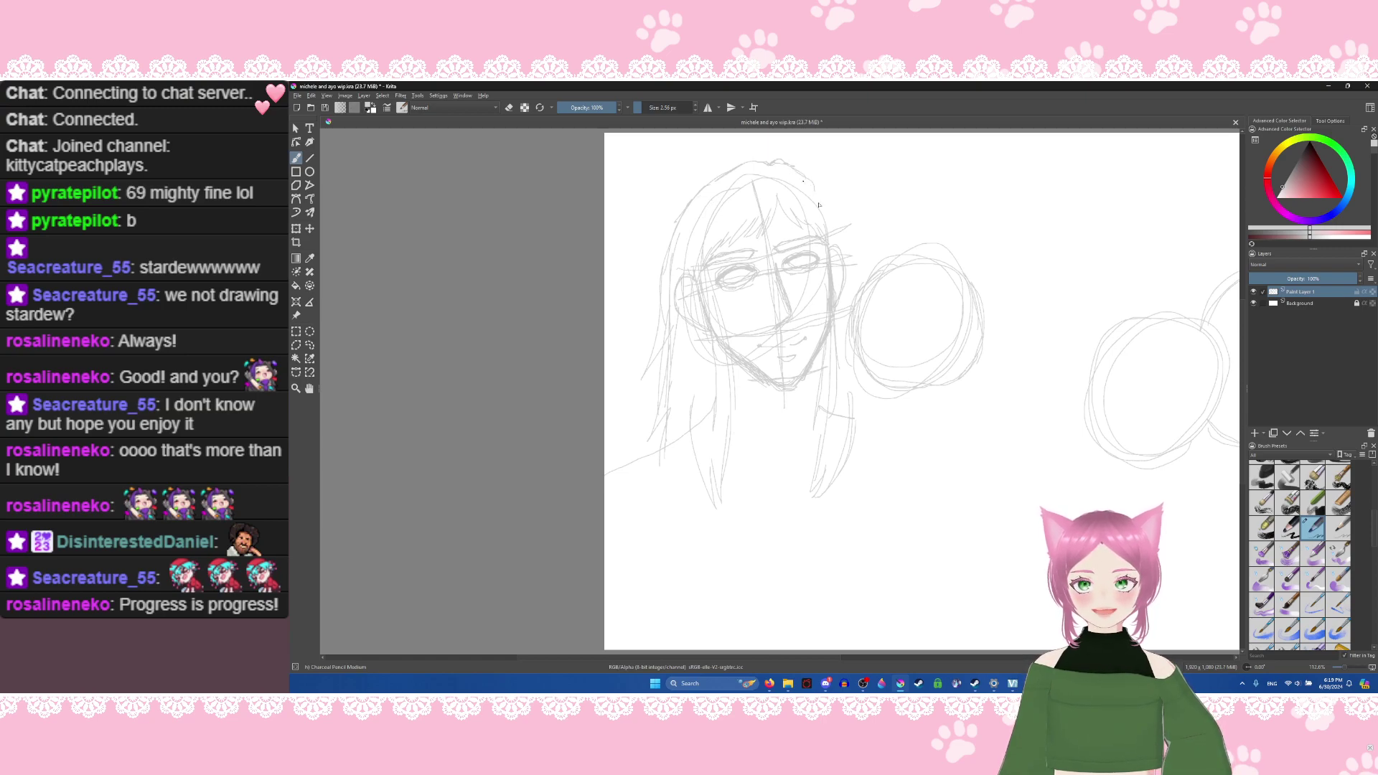
# Step: Sketch the outer hair contour down the right side of the leftmost head and add loose strands beside the face and neck
pyautogui.moveTo(802, 181)
pyautogui.mouseDown()
pyautogui.moveTo(833, 226)
pyautogui.moveTo(820, 193)
pyautogui.mouseUp()
pyautogui.moveTo(845, 259); pyautogui.dragTo(853, 306)
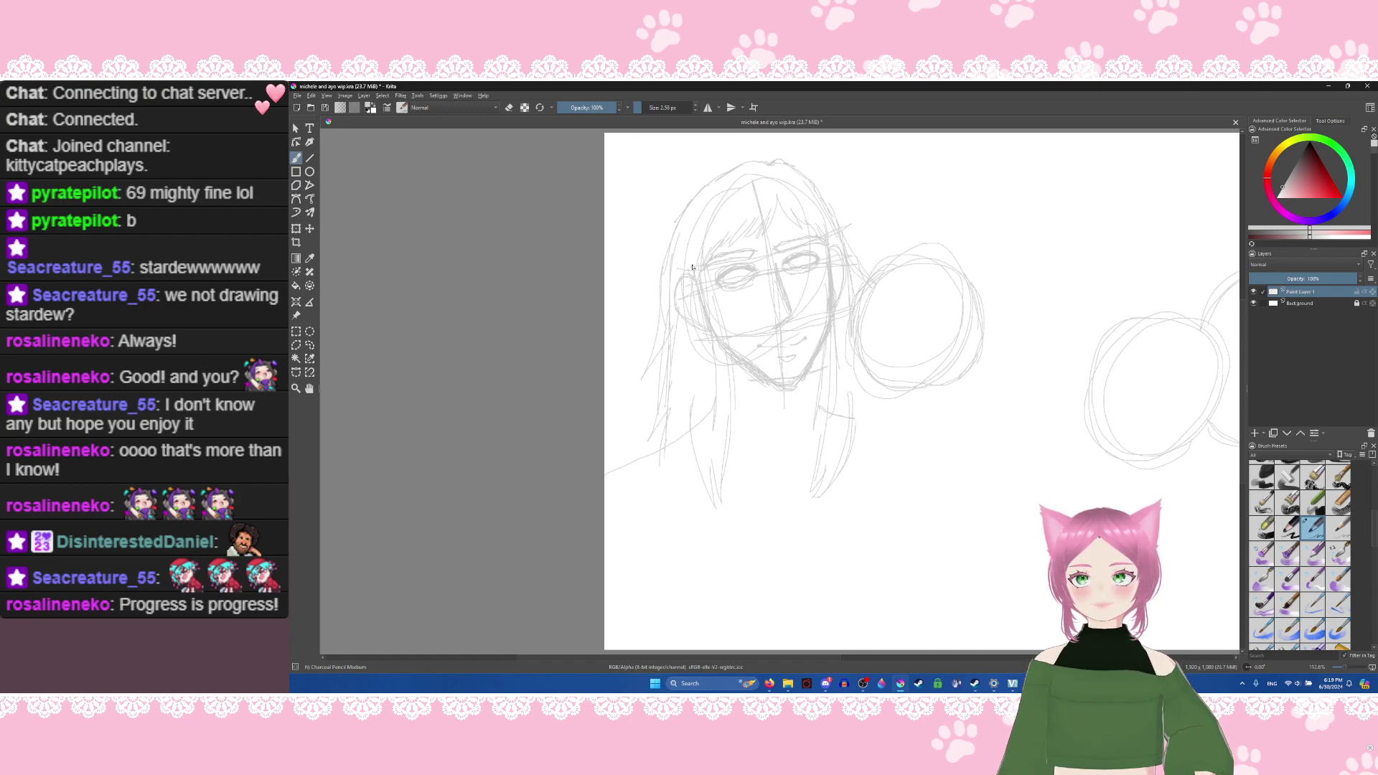
pyautogui.moveTo(714, 388); pyautogui.dragTo(711, 412)
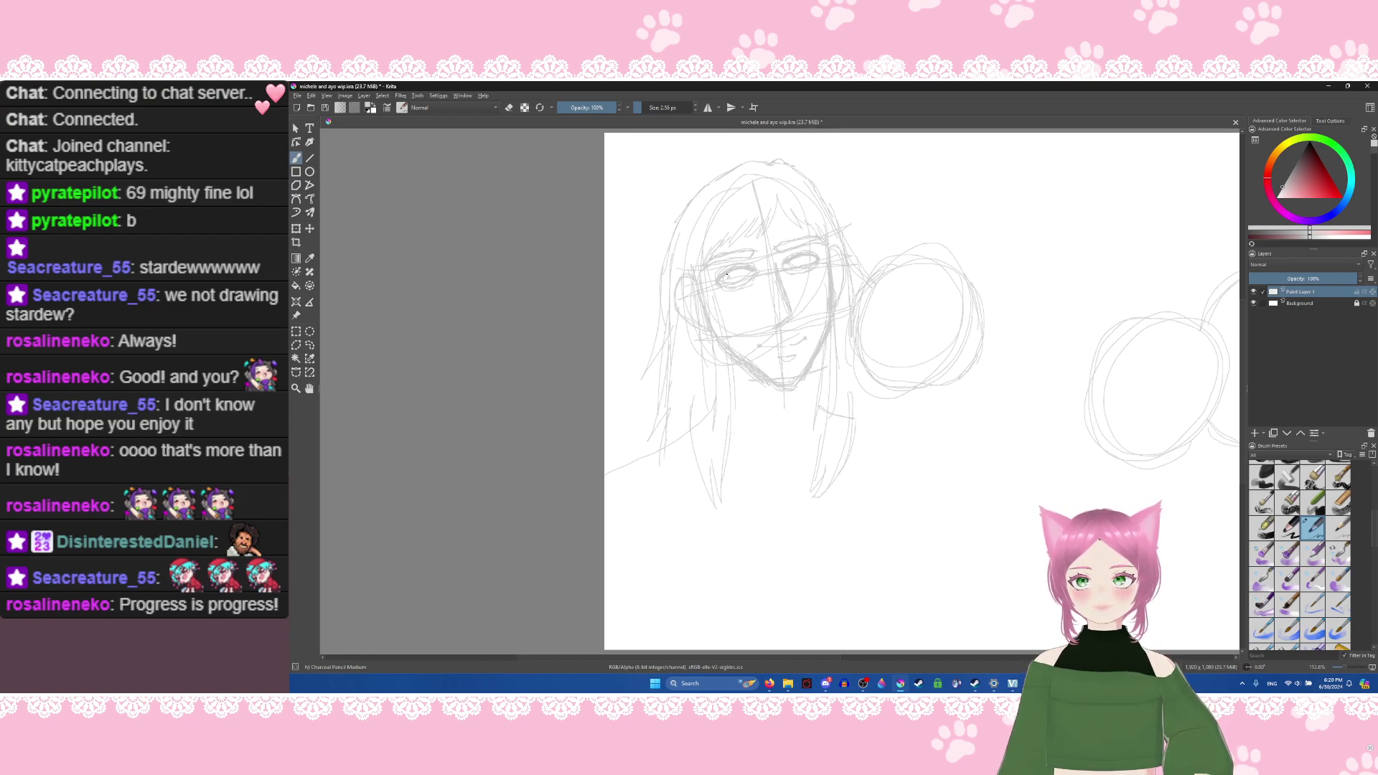
pyautogui.moveTo(841, 334); pyautogui.dragTo(843, 354)
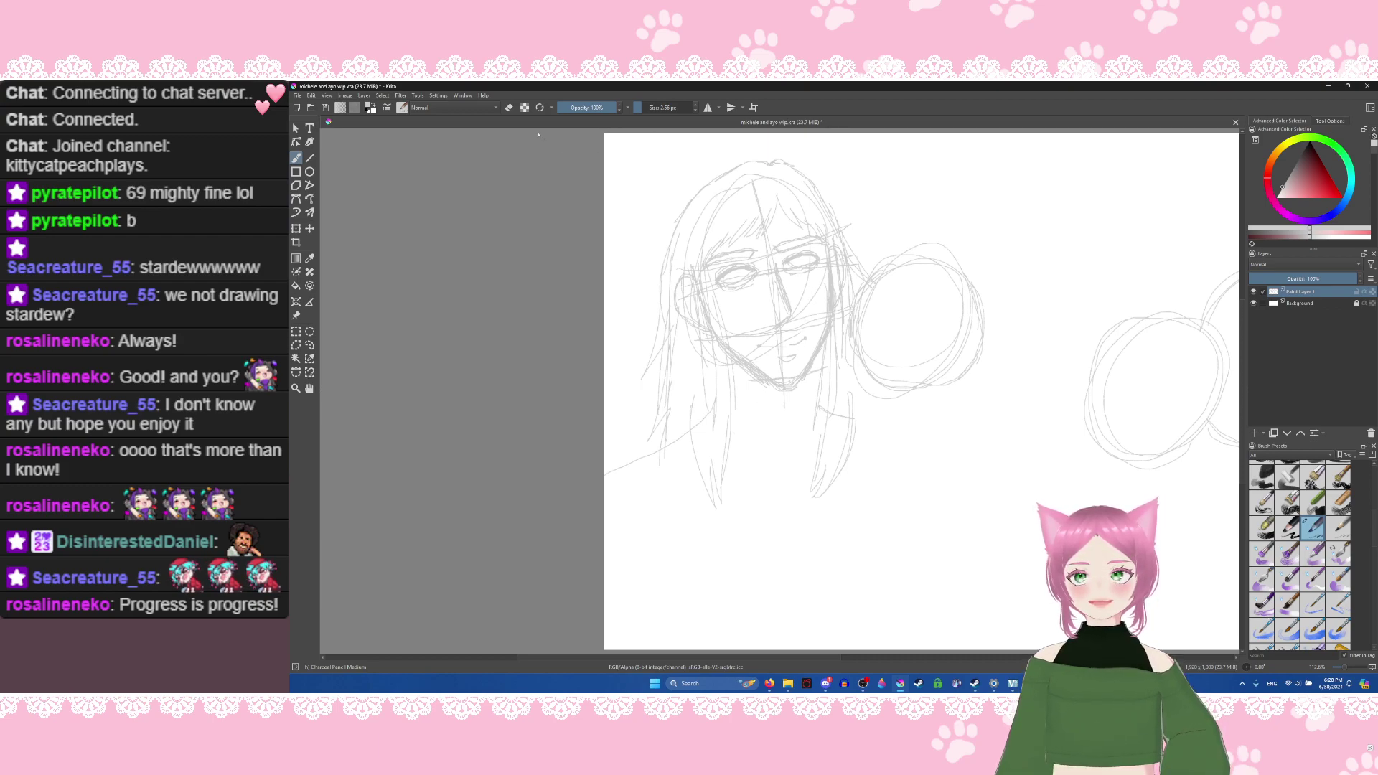
pyautogui.click(509, 109)
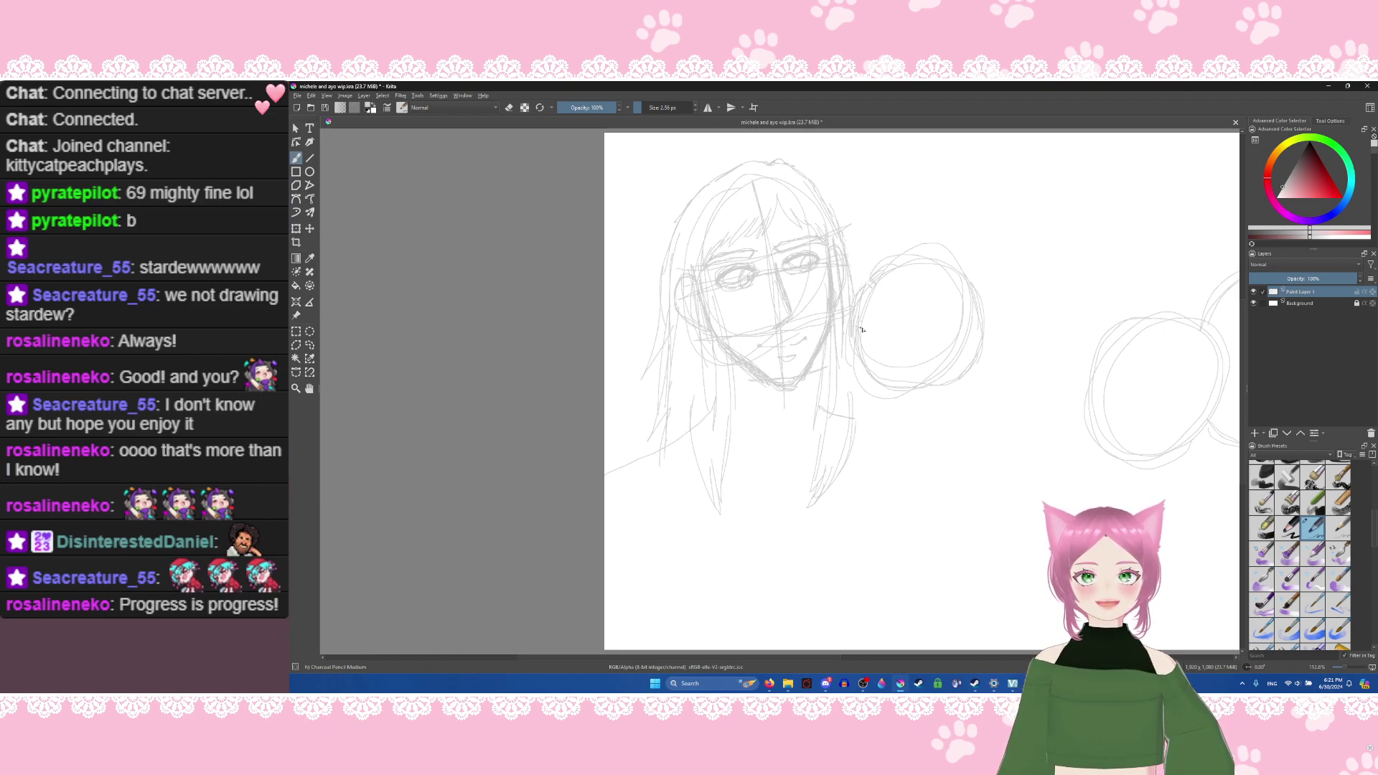
# Step: Sketch horizontal and vertical face guidelines and a tapered jaw with pointed chin on the second oval, and save the file
pyautogui.moveTo(862, 330); pyautogui.dragTo(952, 336)
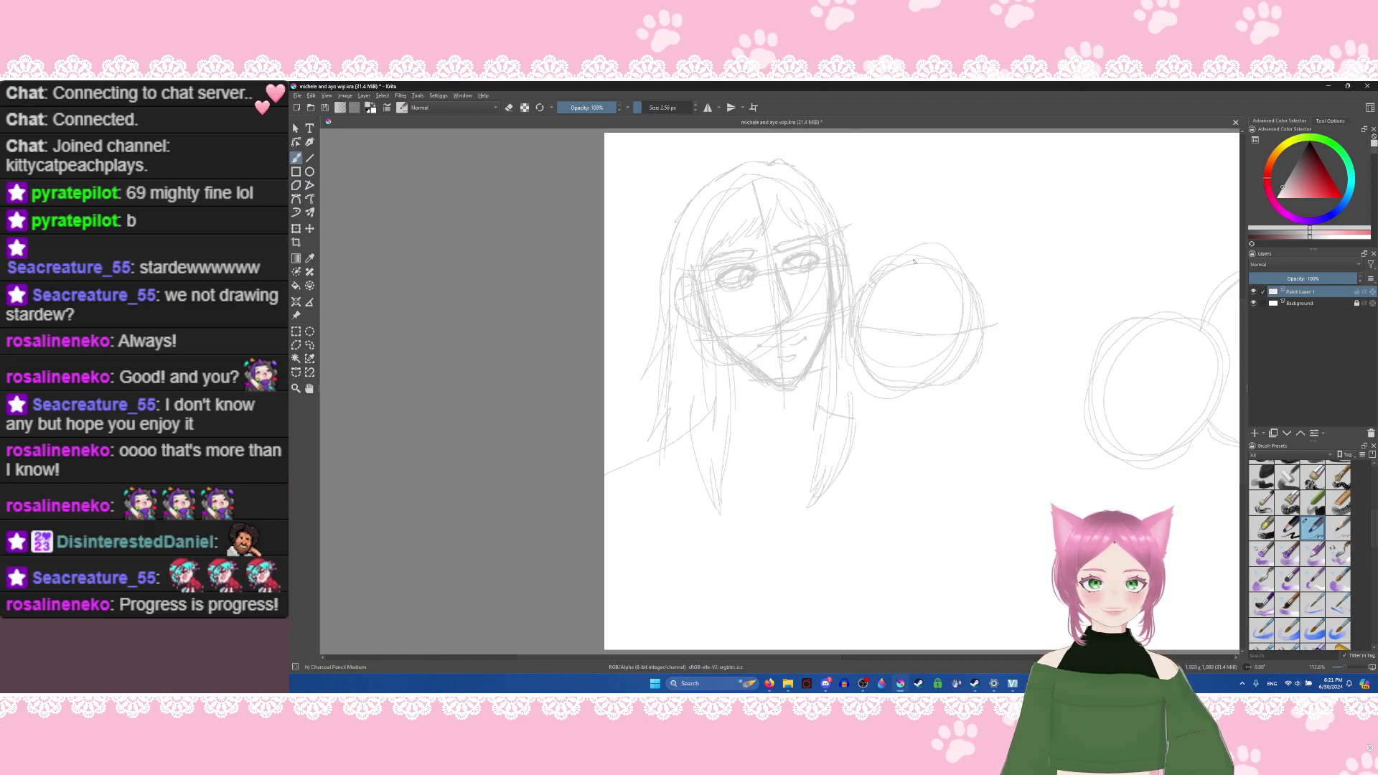
pyautogui.moveTo(913, 261); pyautogui.dragTo(910, 425)
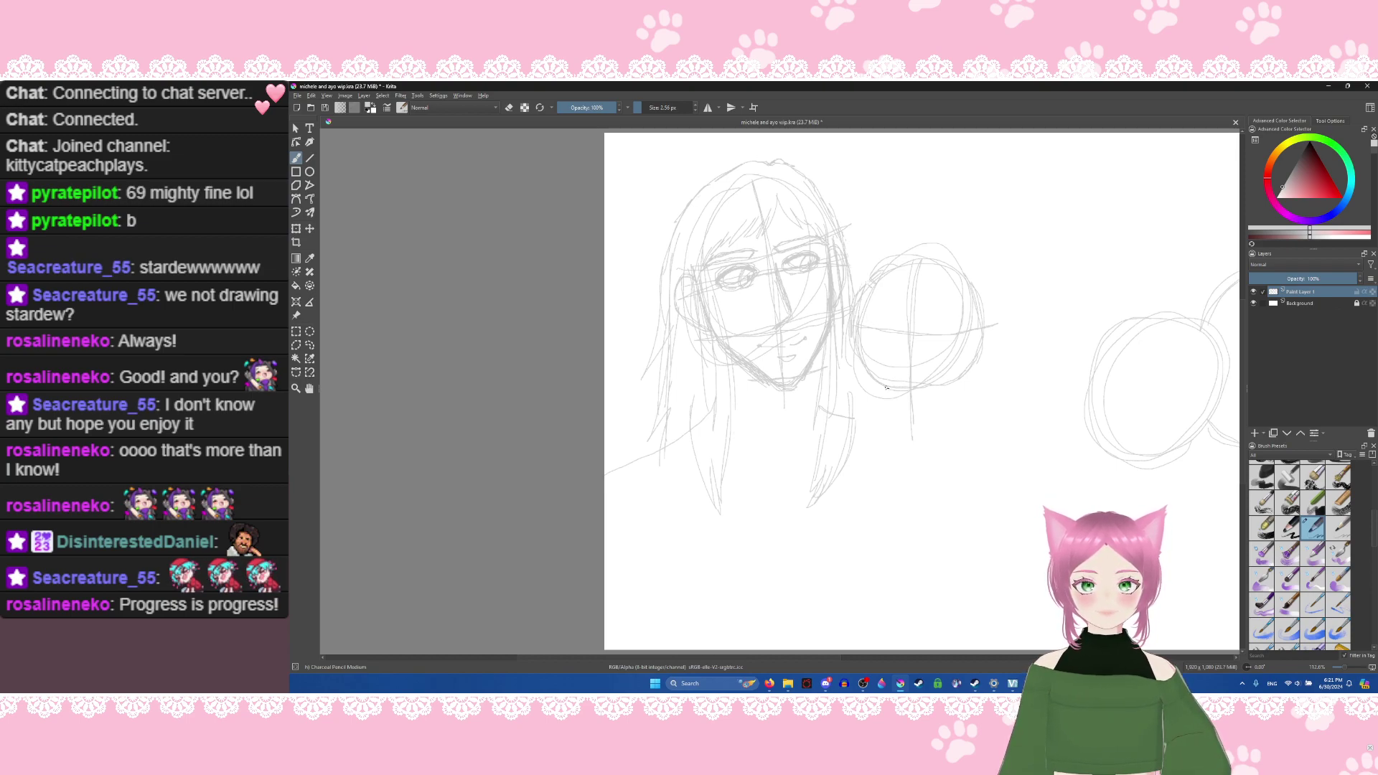
pyautogui.moveTo(865, 380); pyautogui.dragTo(965, 388)
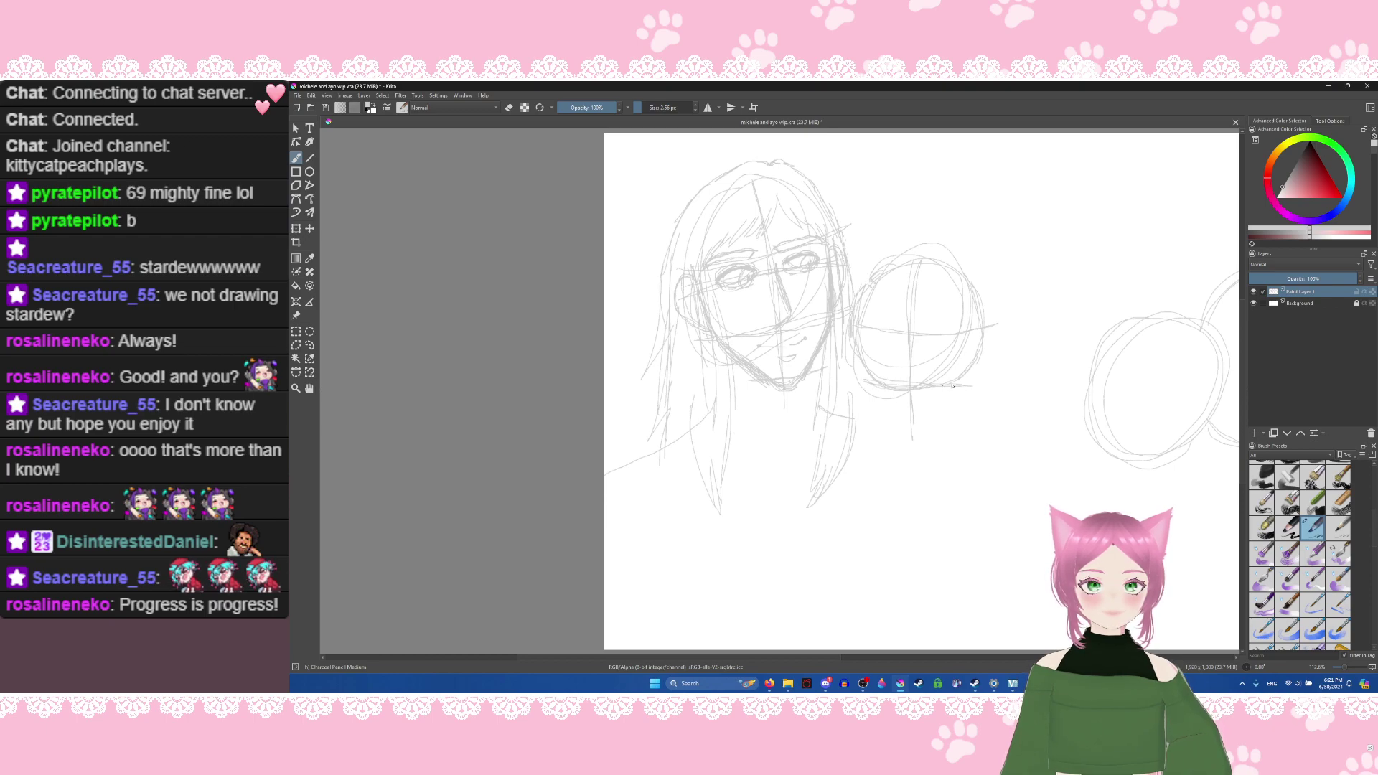
pyautogui.moveTo(911, 411)
pyautogui.mouseDown()
pyautogui.moveTo(897, 408)
pyautogui.moveTo(933, 407)
pyautogui.mouseUp()
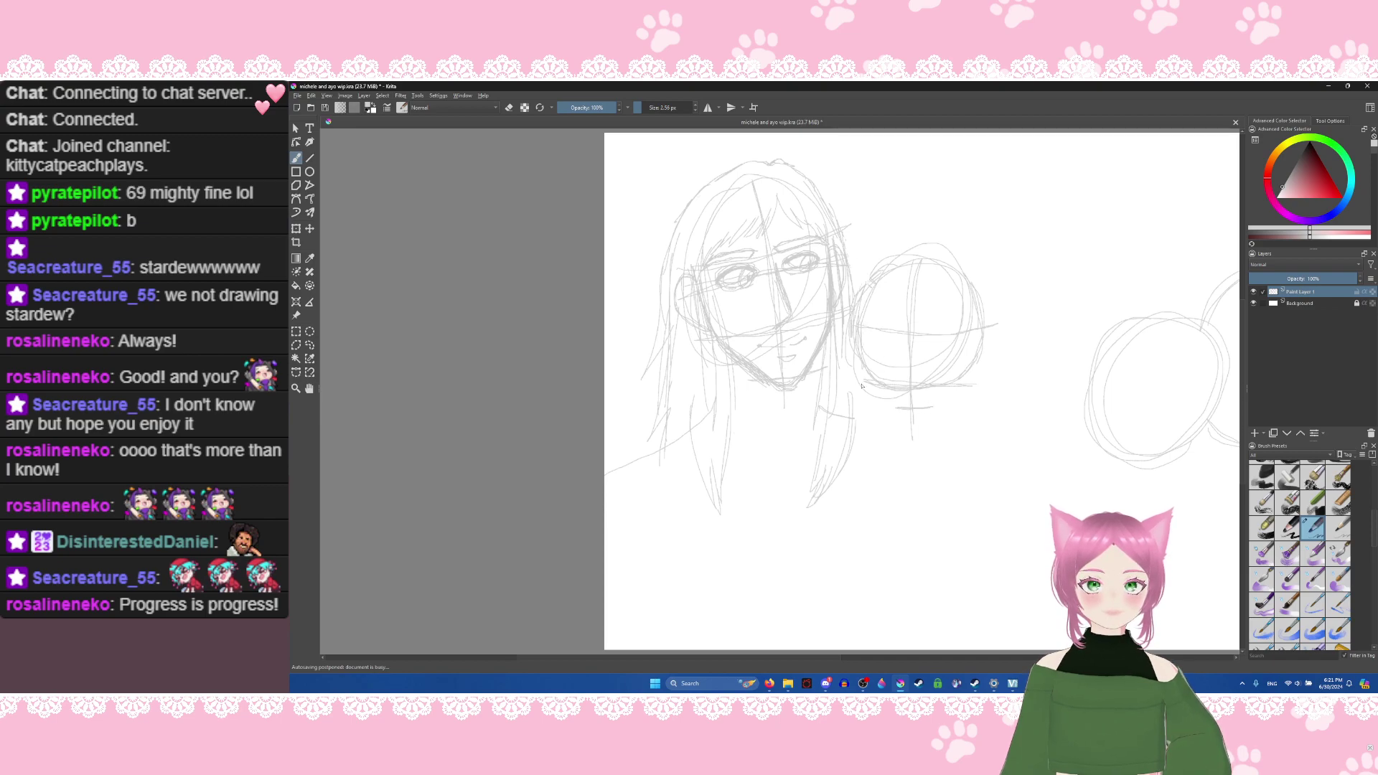
pyautogui.moveTo(875, 395)
pyautogui.mouseDown()
pyautogui.moveTo(919, 422)
pyautogui.moveTo(942, 407)
pyautogui.mouseUp()
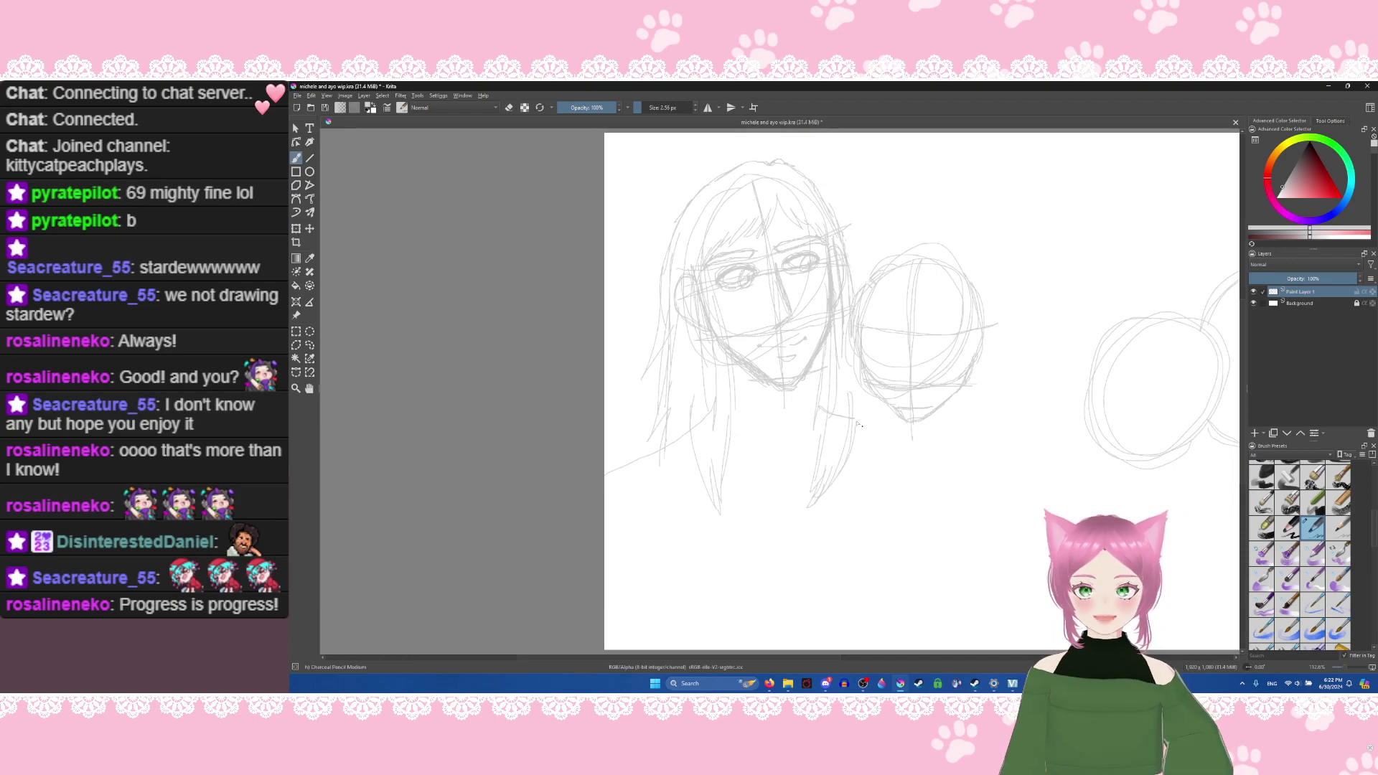
pyautogui.hotkey('ctrl', 's')
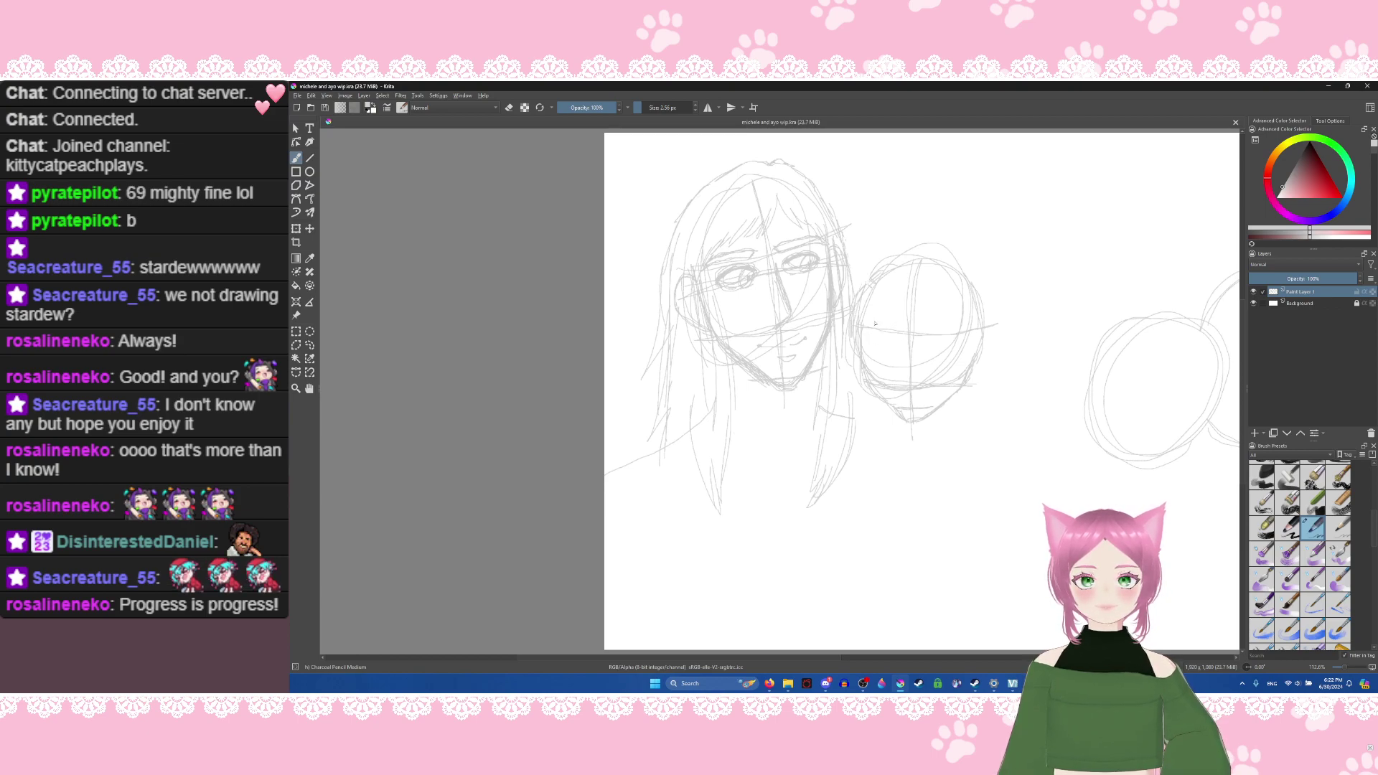
# Step: Sketch an eye guideline and two round eyes on the second head, tidy them with the eraser, and save the file
pyautogui.moveTo(866, 290); pyautogui.dragTo(857, 331)
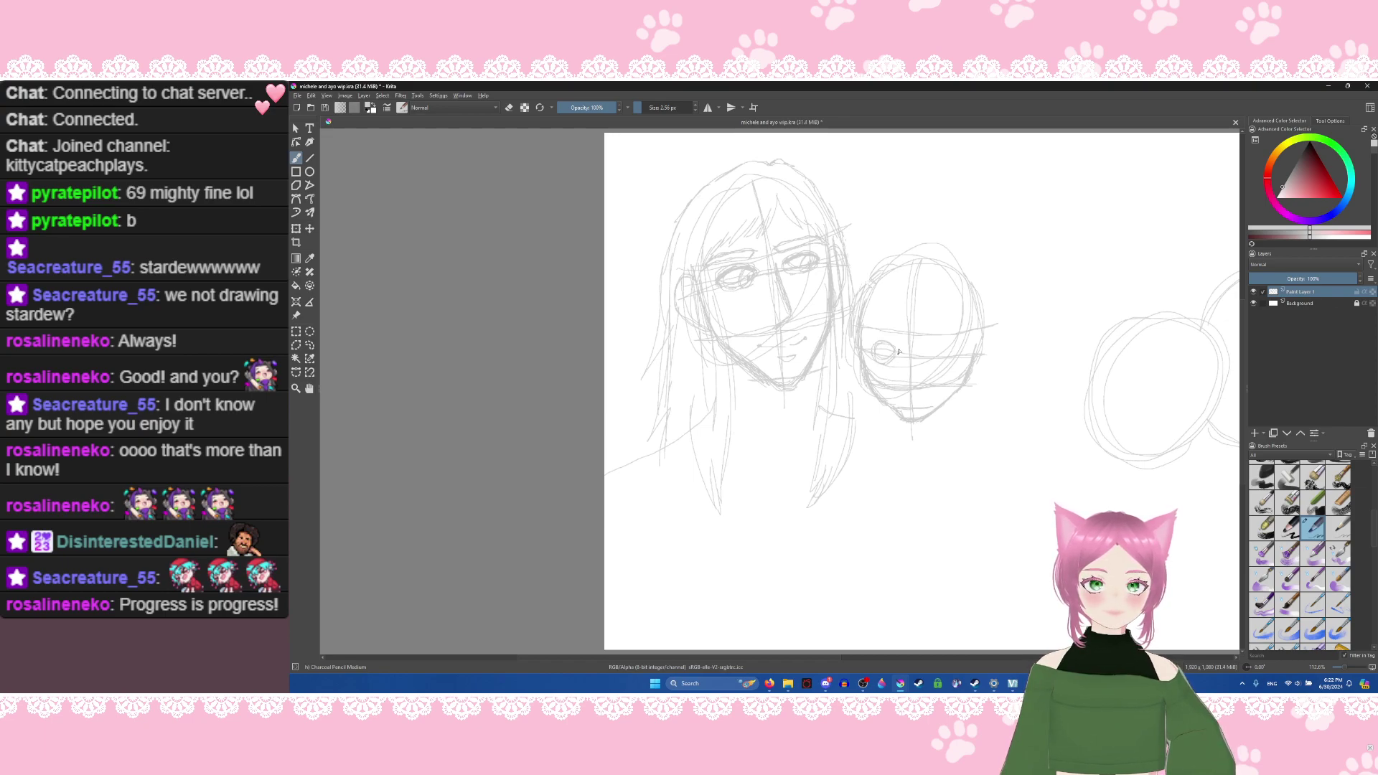
pyautogui.moveTo(944, 349); pyautogui.dragTo(948, 354)
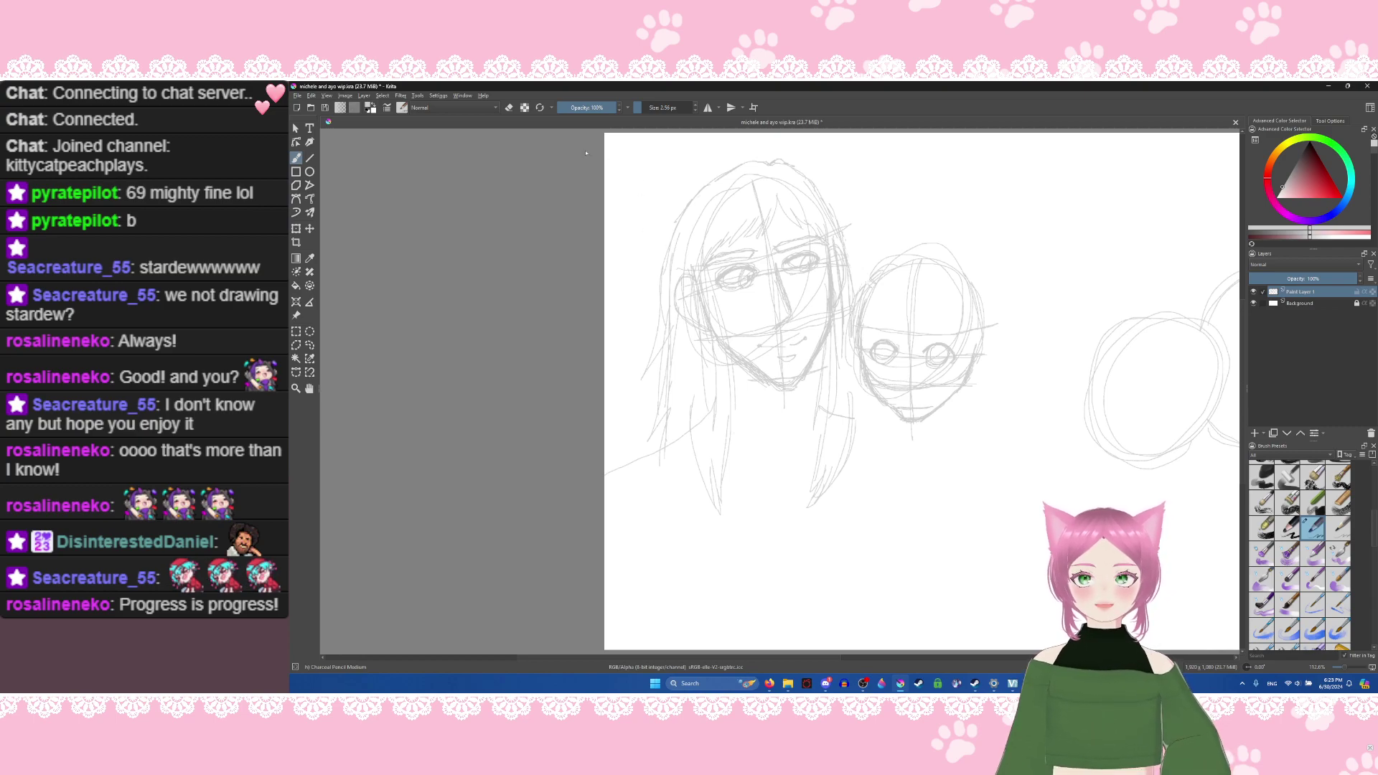
pyautogui.click(509, 107)
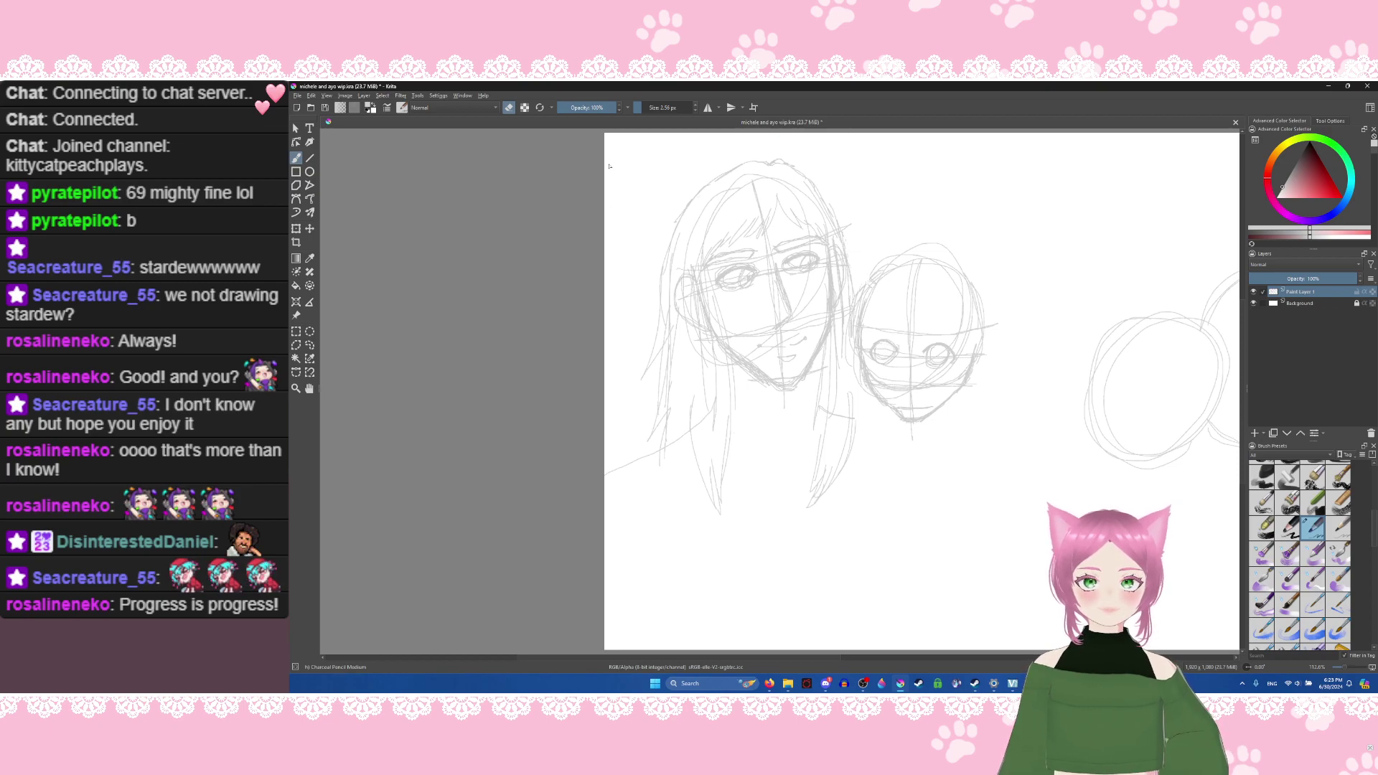
pyautogui.click(509, 108)
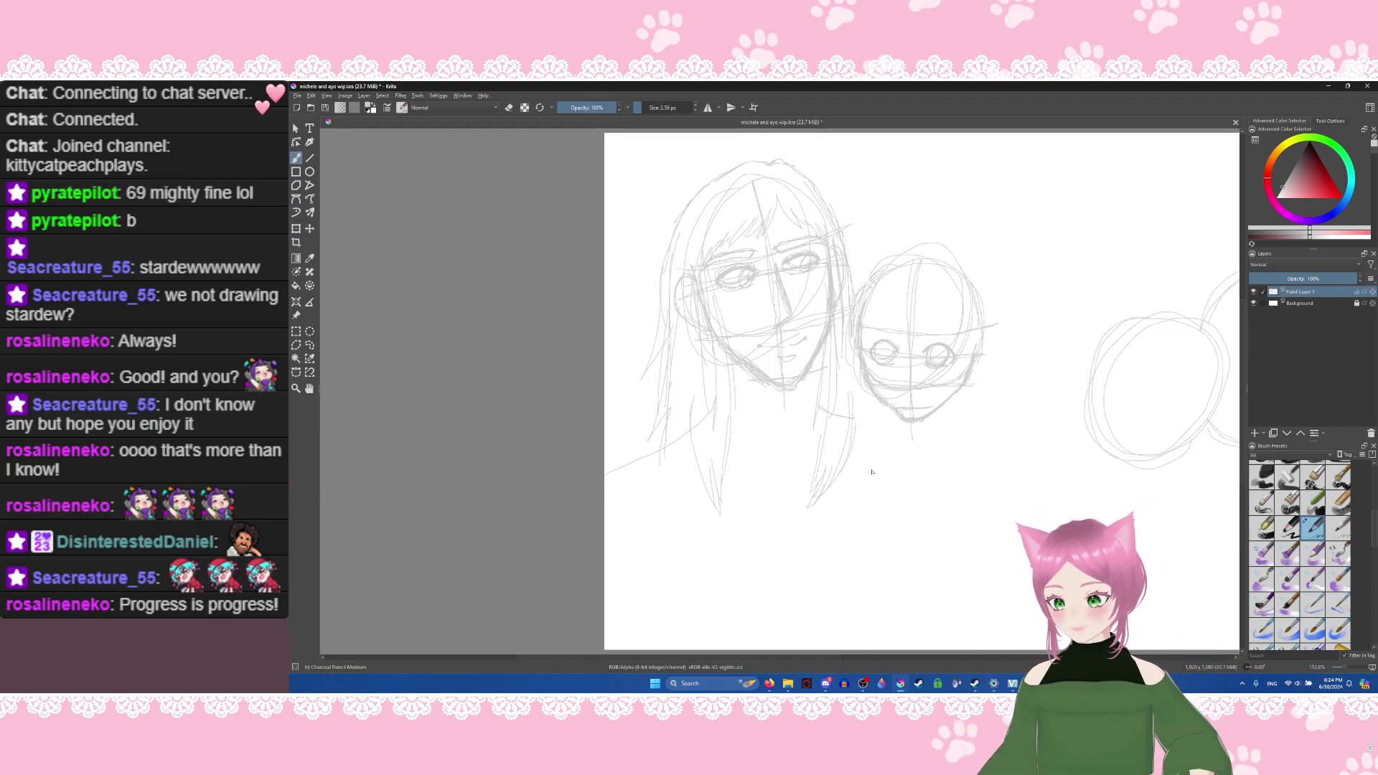
pyautogui.hotkey('ctrl', 's')
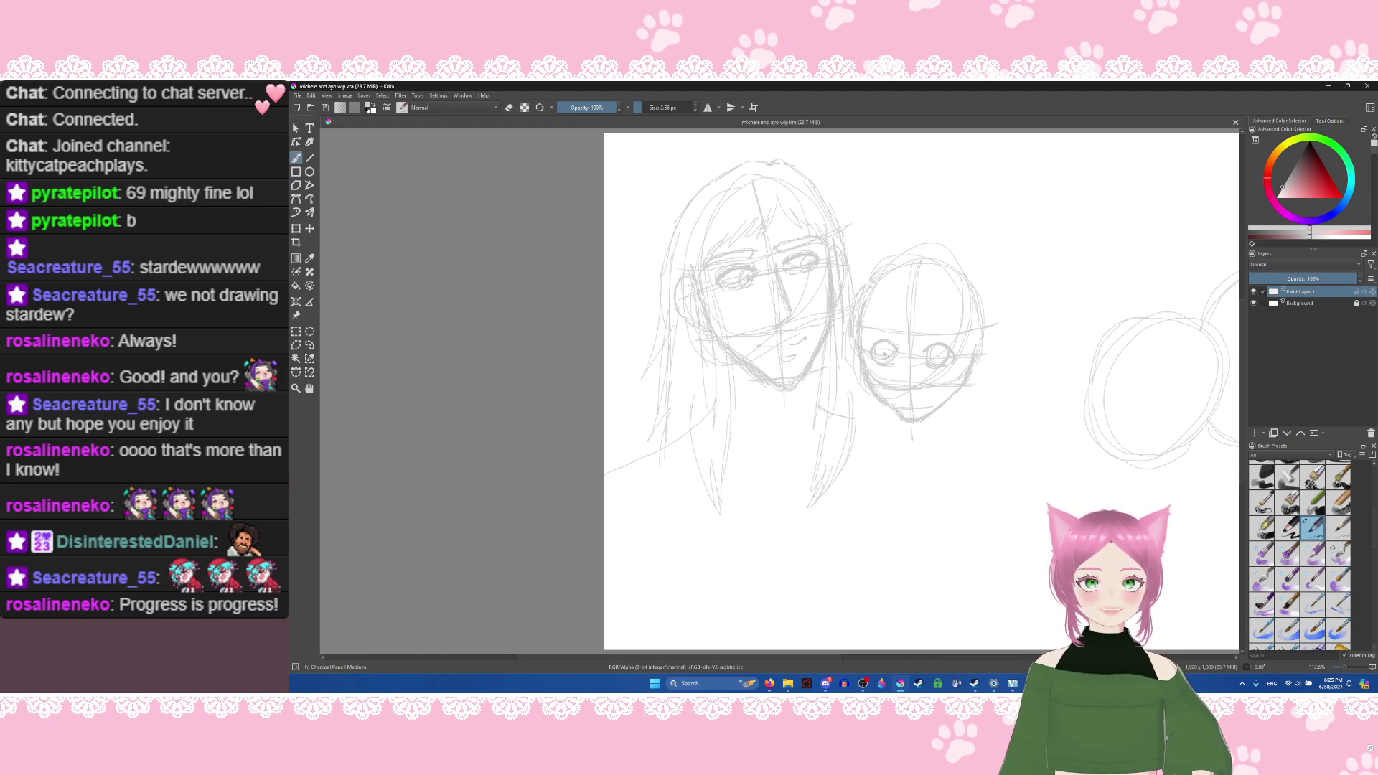
# Step: Sketch the irises, small nose and smiling mouth on the second face, saving the file along the way
pyautogui.moveTo(898, 357); pyautogui.dragTo(906, 359)
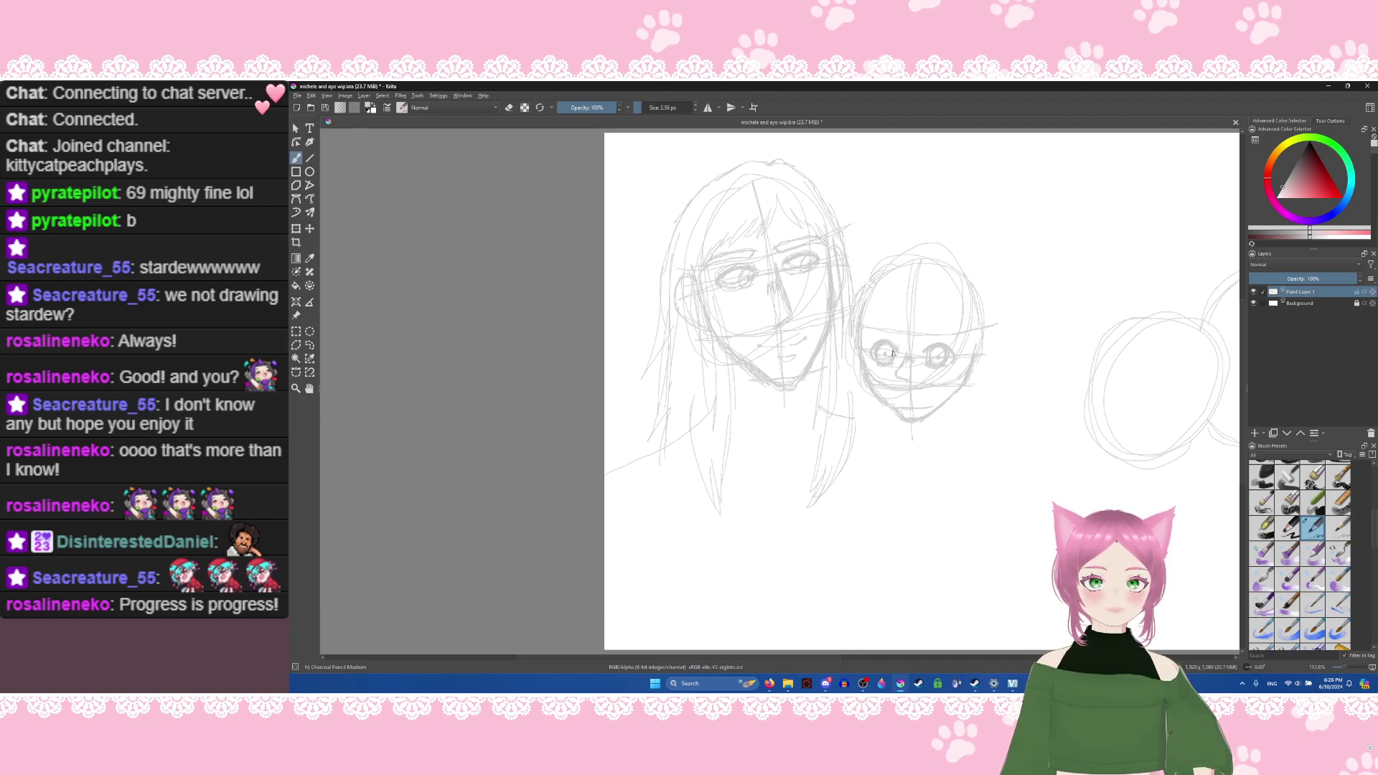
pyautogui.hotkey('ctrl', 's')
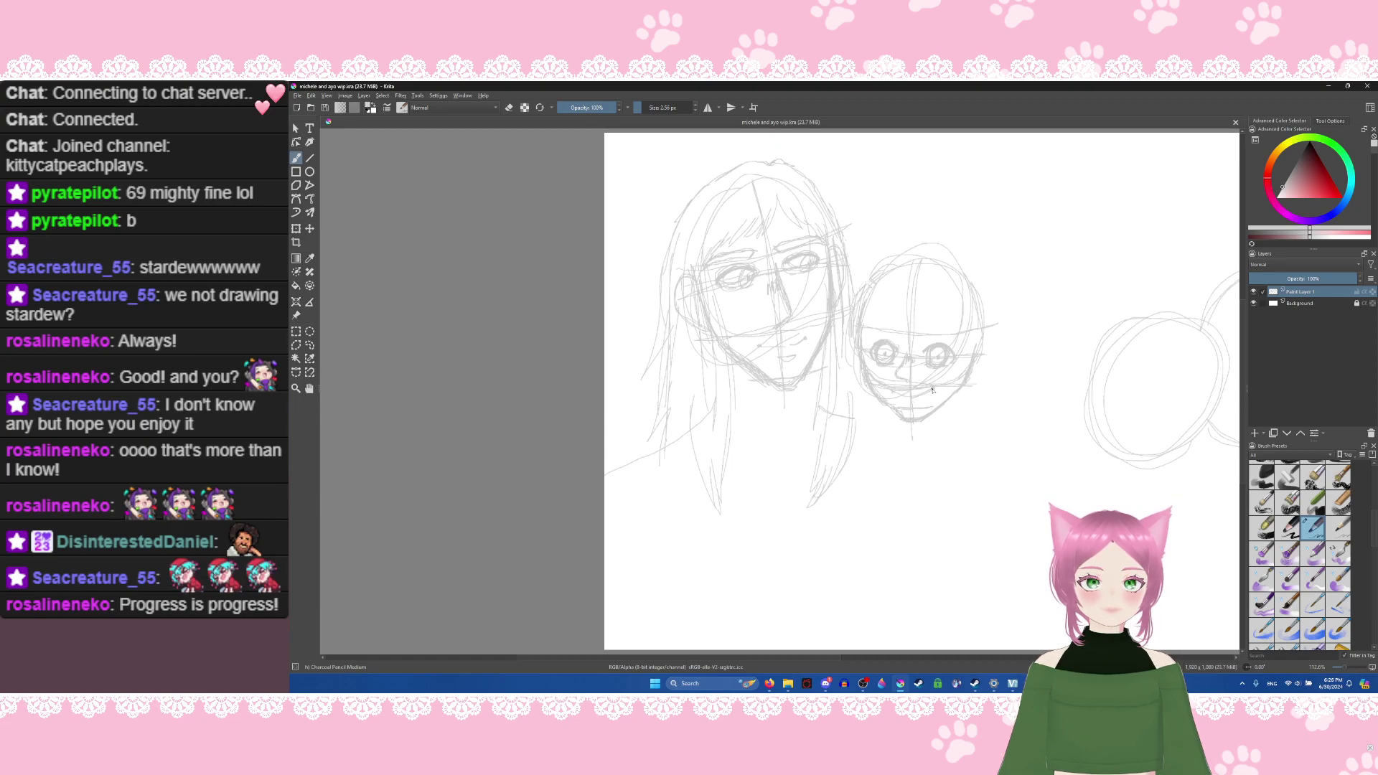
pyautogui.moveTo(932, 389); pyautogui.dragTo(918, 397)
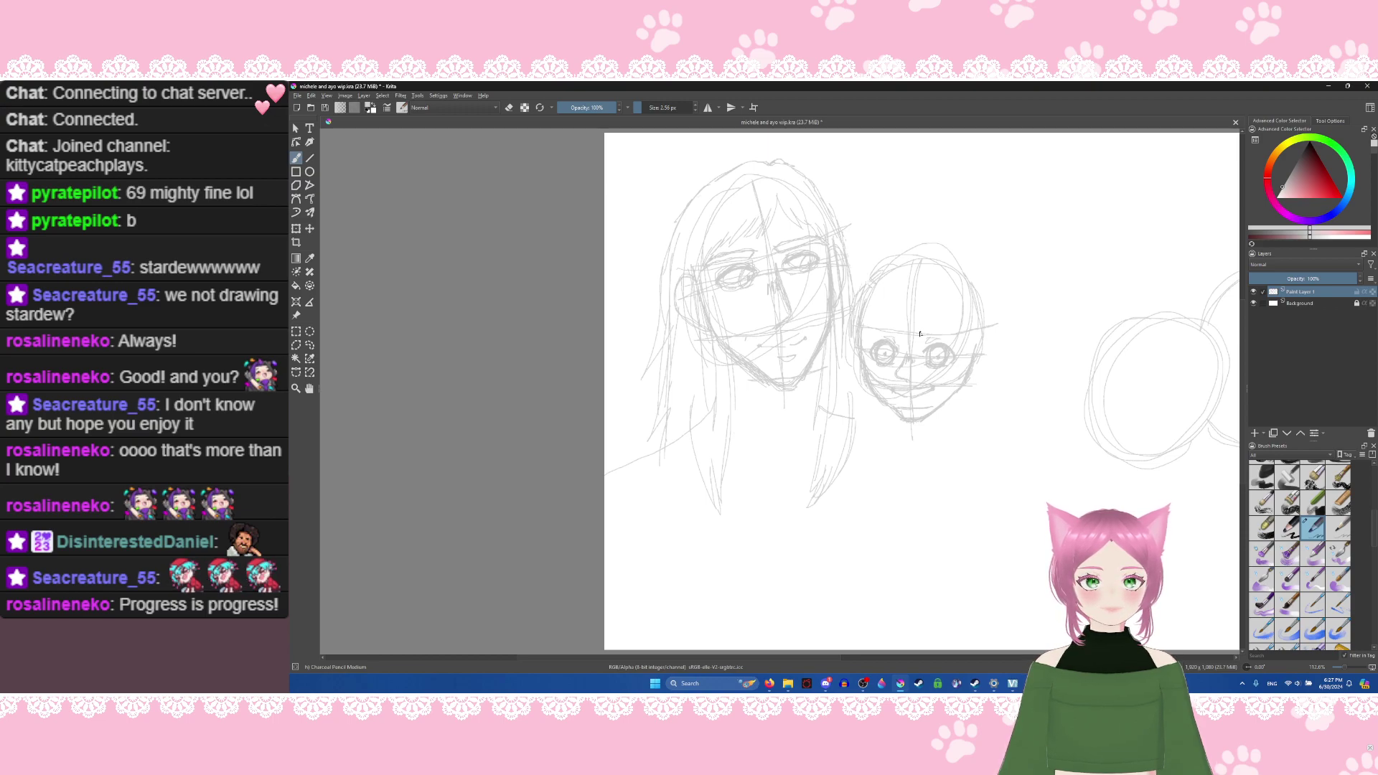
# Step: Sketch eyebrows above both eyes of the second face and touch them up with the eraser
pyautogui.moveTo(930, 330); pyautogui.dragTo(946, 327)
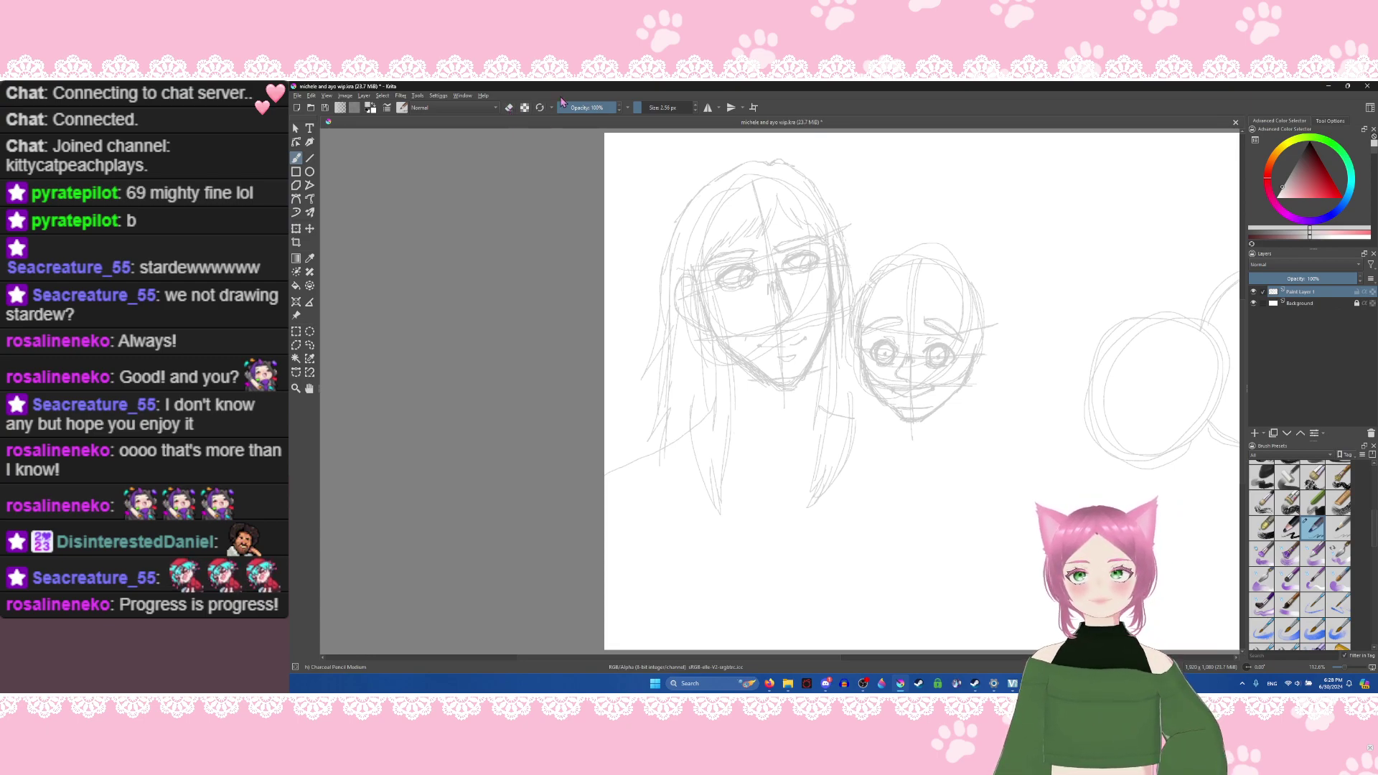
pyautogui.click(509, 108)
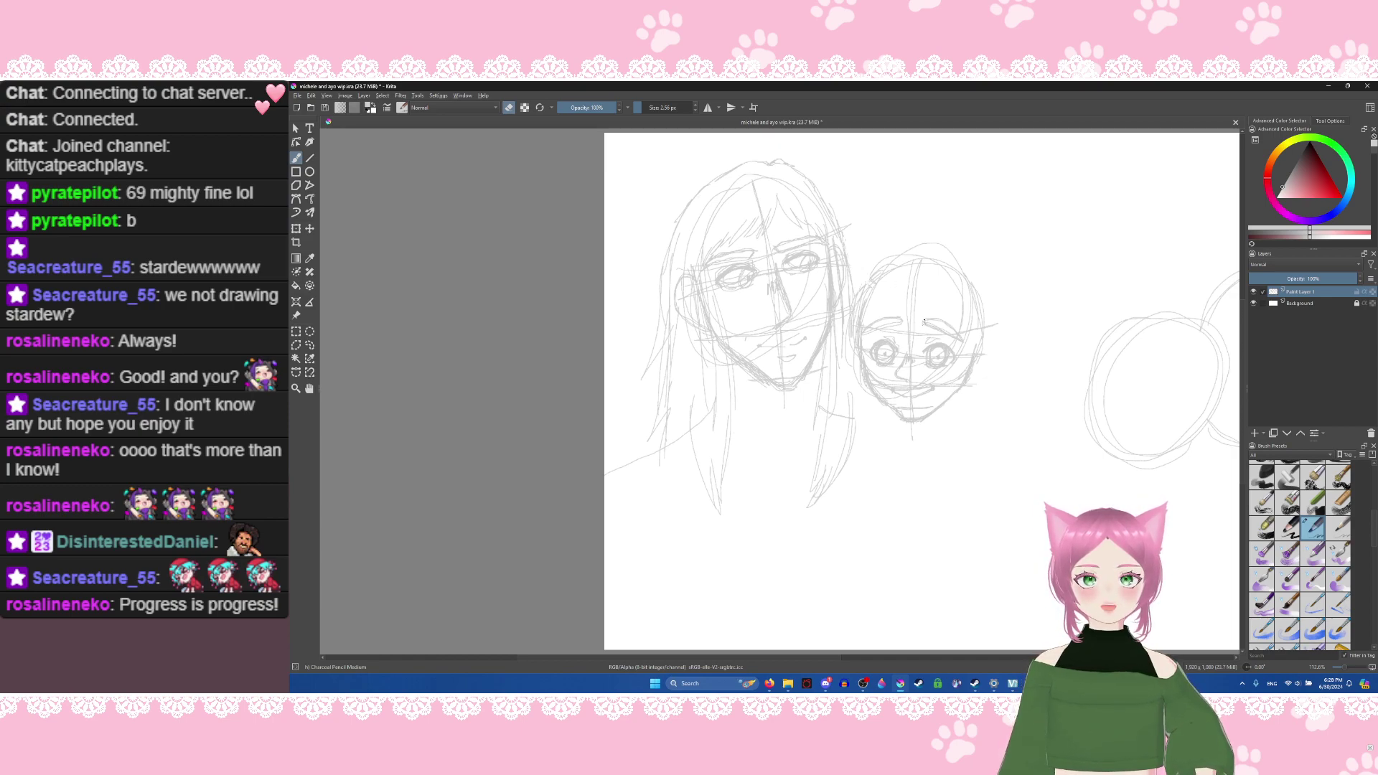
pyautogui.click(509, 108)
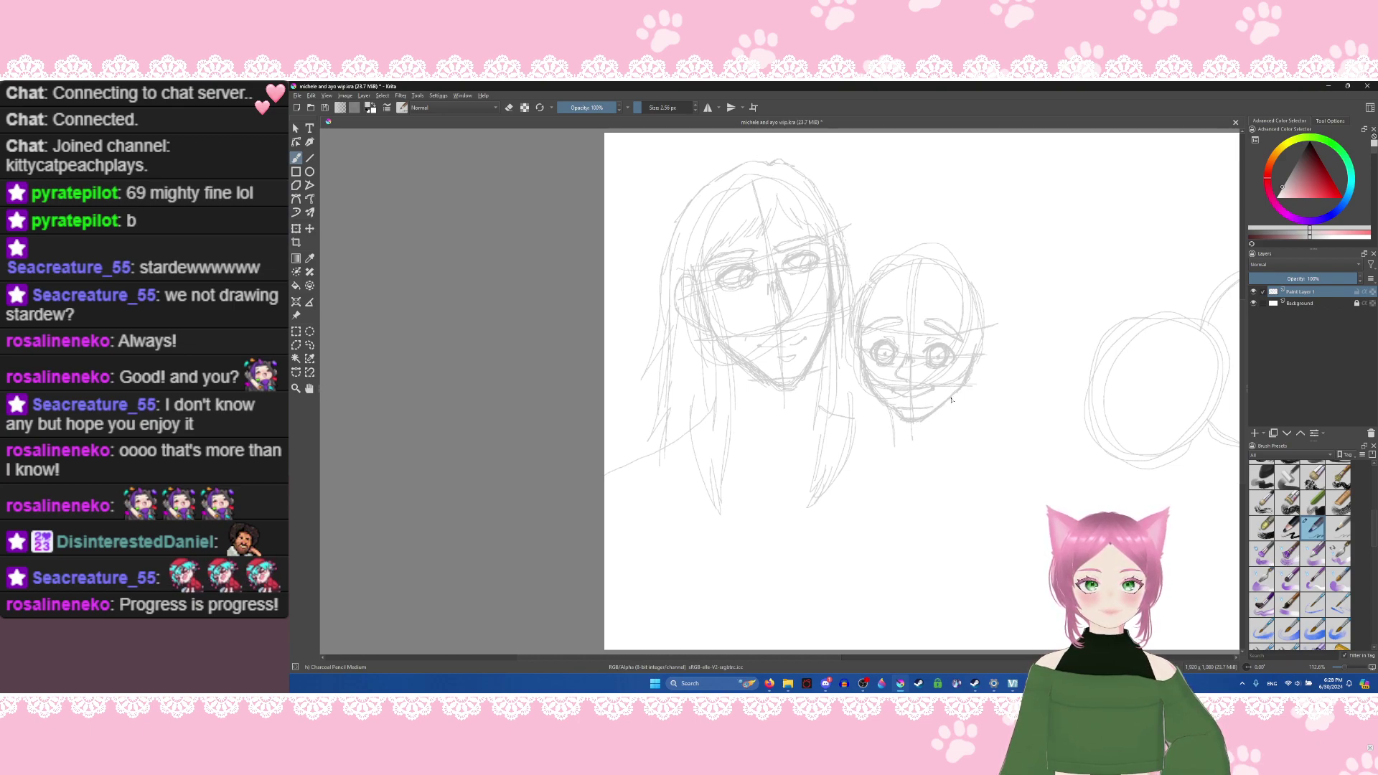
# Step: Sketch the second figure's neck, sloping shoulders with circles at the shoulder joints, and outer arm lines running down the canvas
pyautogui.moveTo(946, 410); pyautogui.dragTo(953, 442)
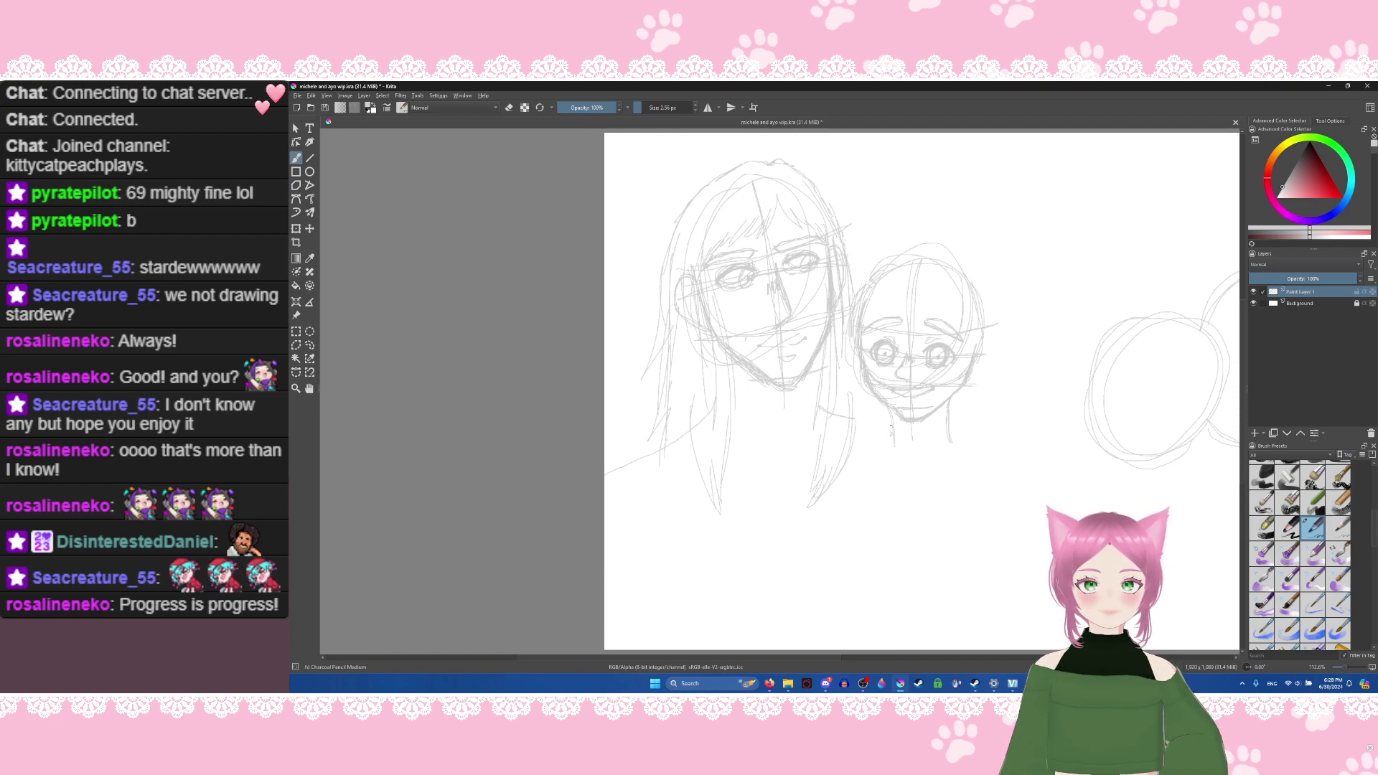
pyautogui.moveTo(893, 438); pyautogui.dragTo(832, 488)
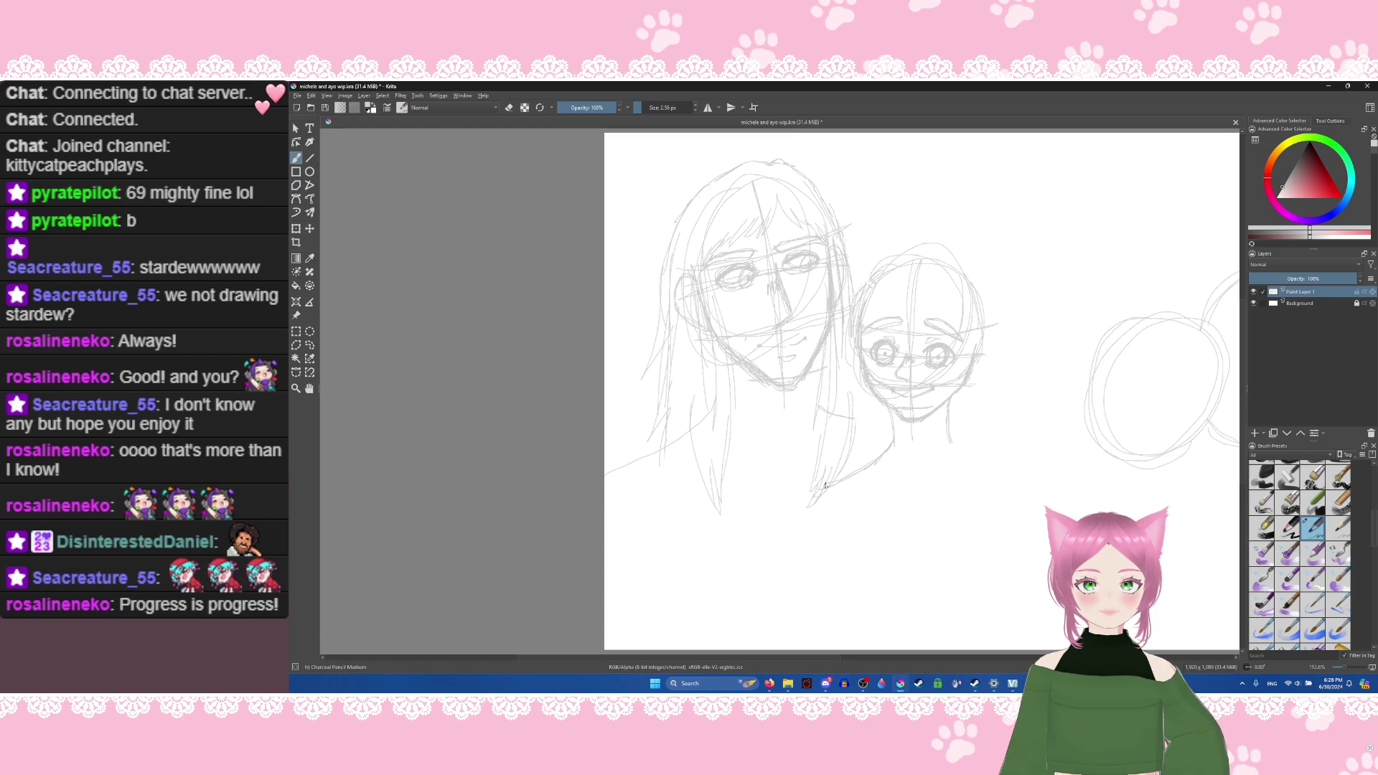
pyautogui.moveTo(794, 530)
pyautogui.mouseDown()
pyautogui.moveTo(834, 510)
pyautogui.moveTo(791, 529)
pyautogui.moveTo(835, 475)
pyautogui.moveTo(792, 497)
pyautogui.moveTo(781, 579)
pyautogui.mouseUp()
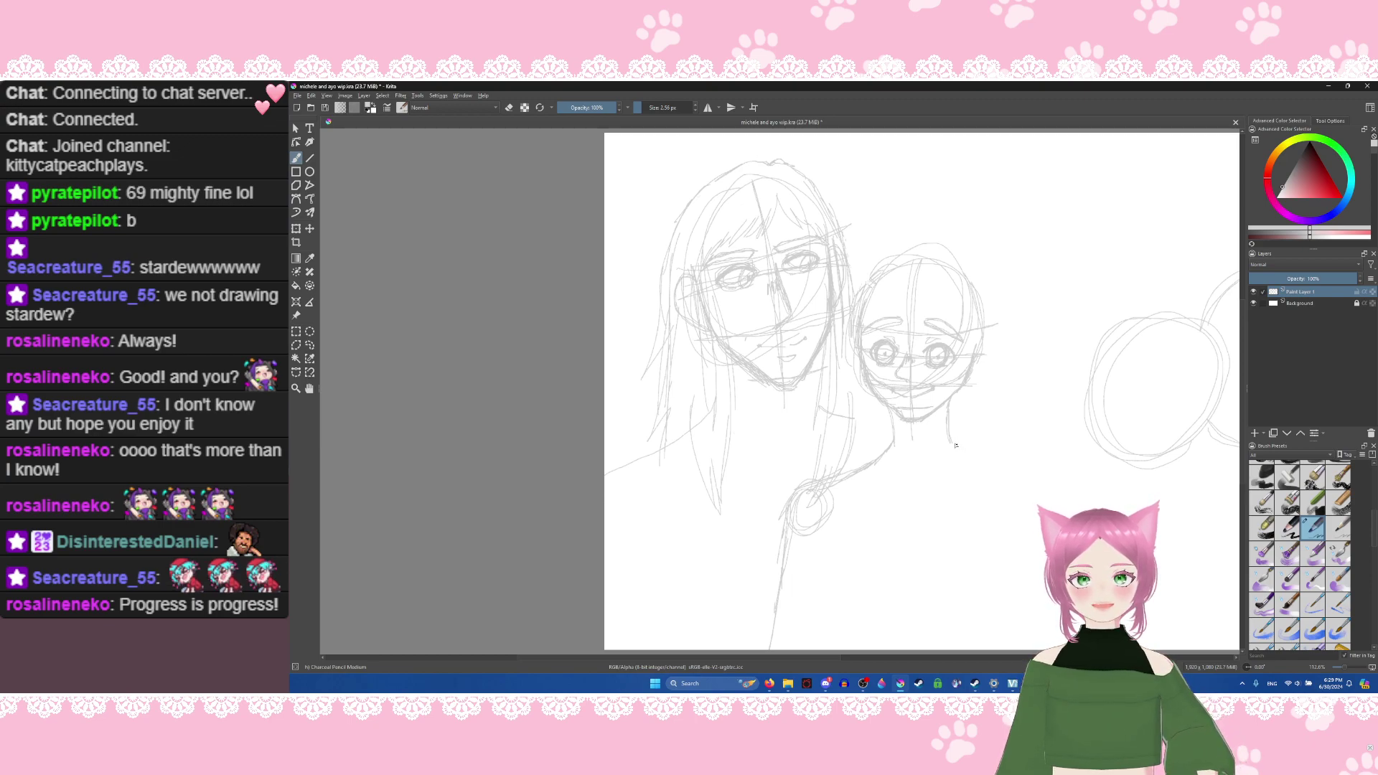
pyautogui.moveTo(963, 454); pyautogui.dragTo(1014, 471)
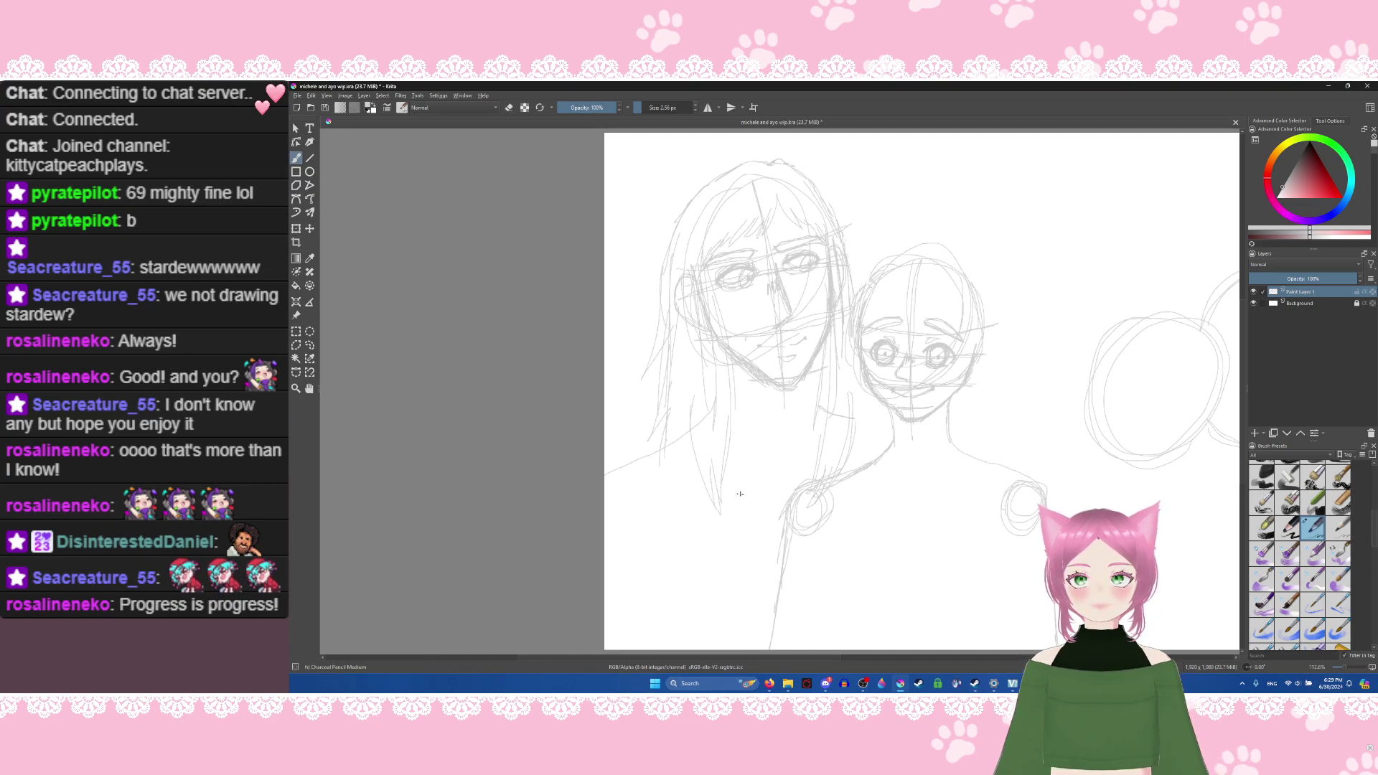
# Step: Erase the leftmost figure's low shoulder line beside the hair using an enlarged eraser
pyautogui.click(509, 106)
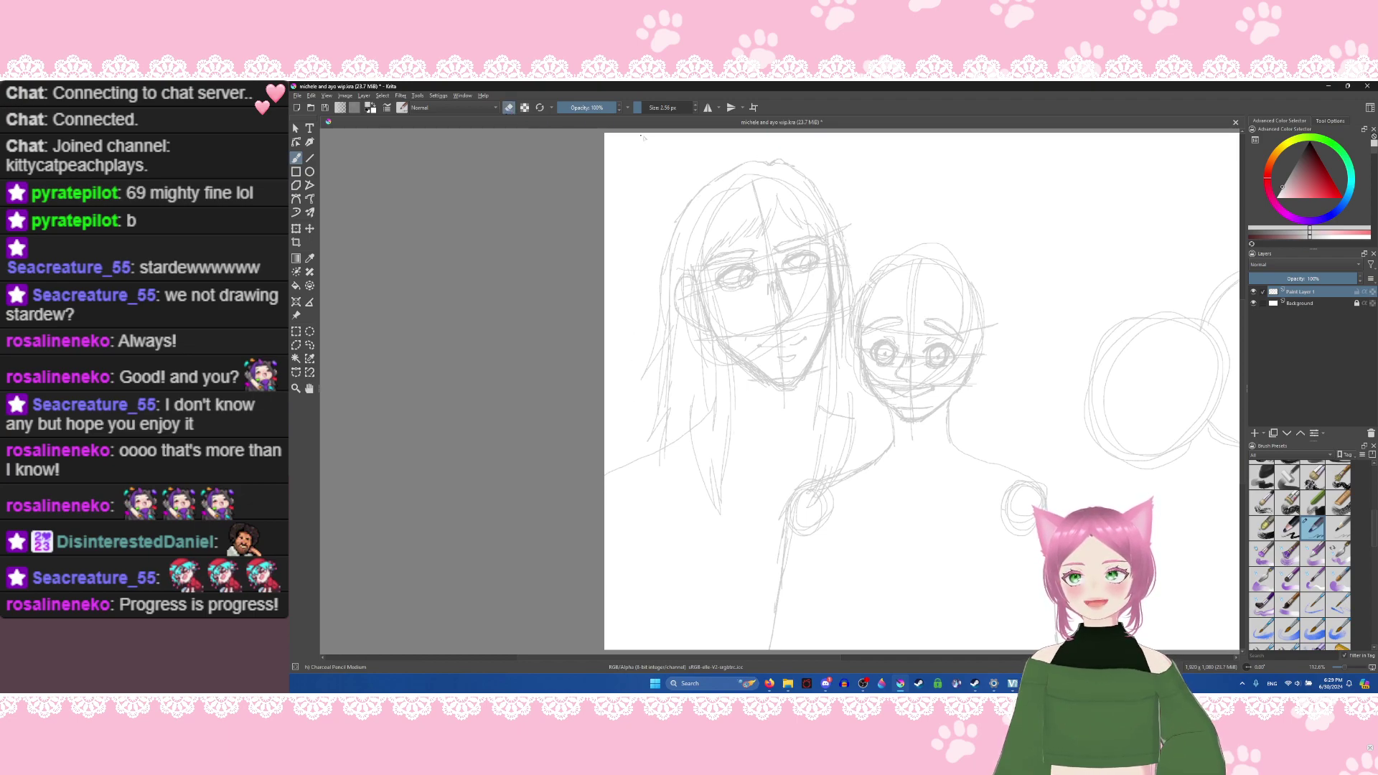
pyautogui.moveTo(641, 107); pyautogui.dragTo(647, 106)
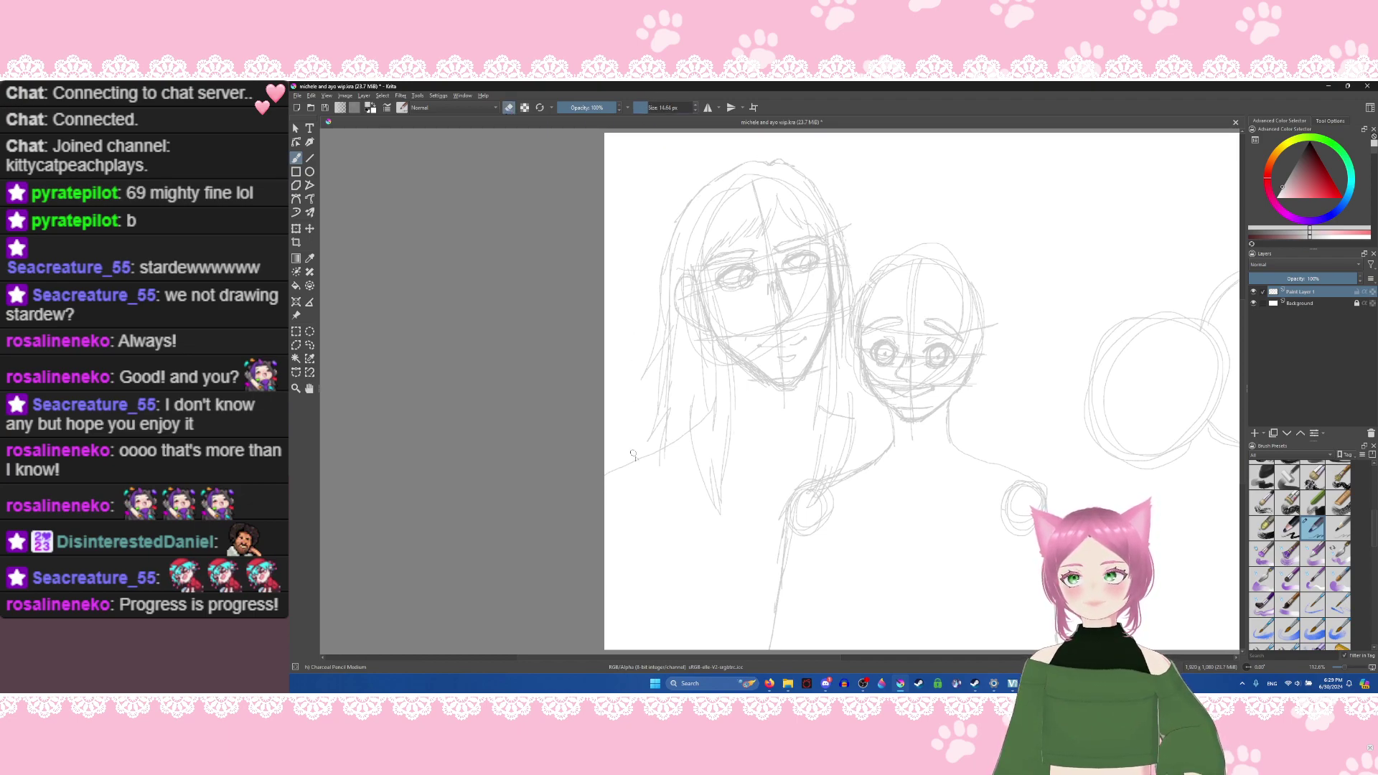
pyautogui.moveTo(639, 465); pyautogui.dragTo(608, 475)
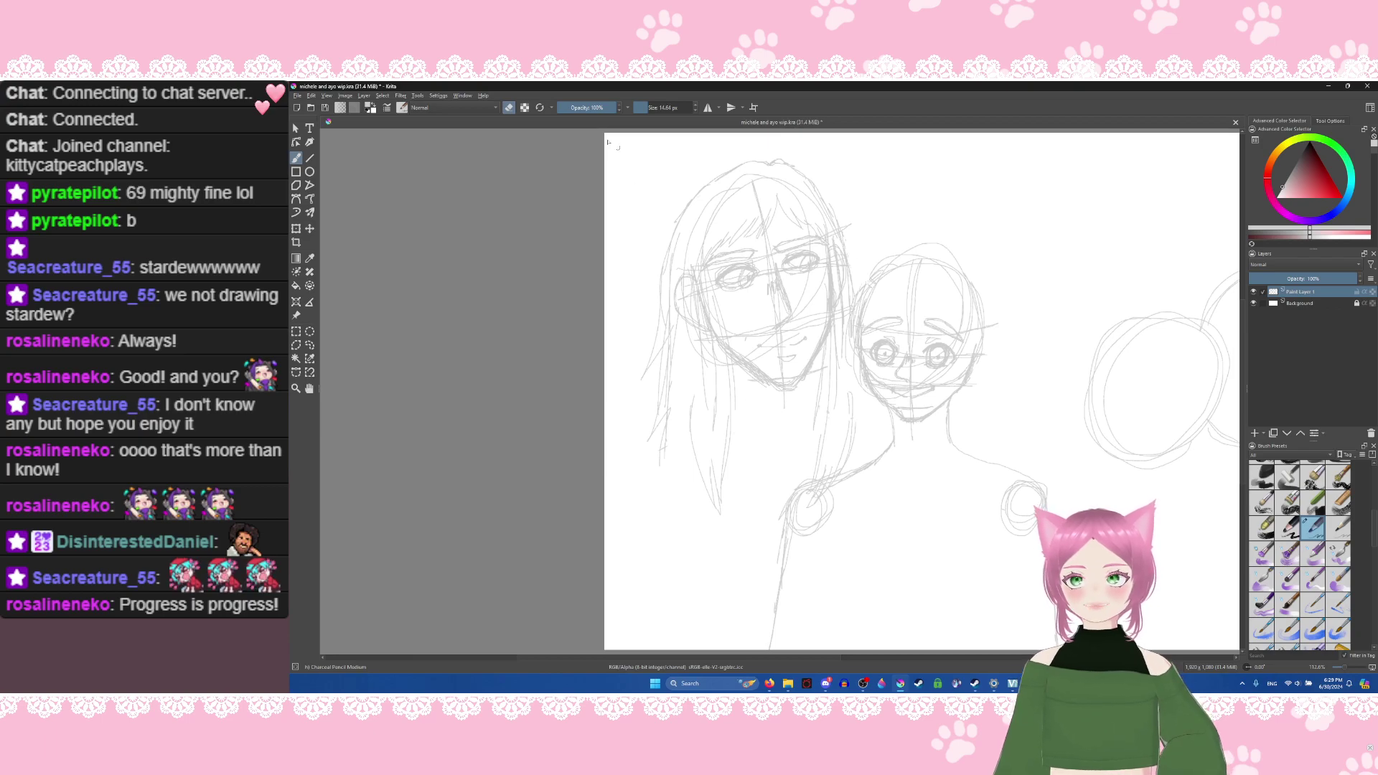
# Step: Return the brush from erasing to drawing and set its size back to about 2.6 px
pyautogui.click(510, 108)
pyautogui.click(638, 109)
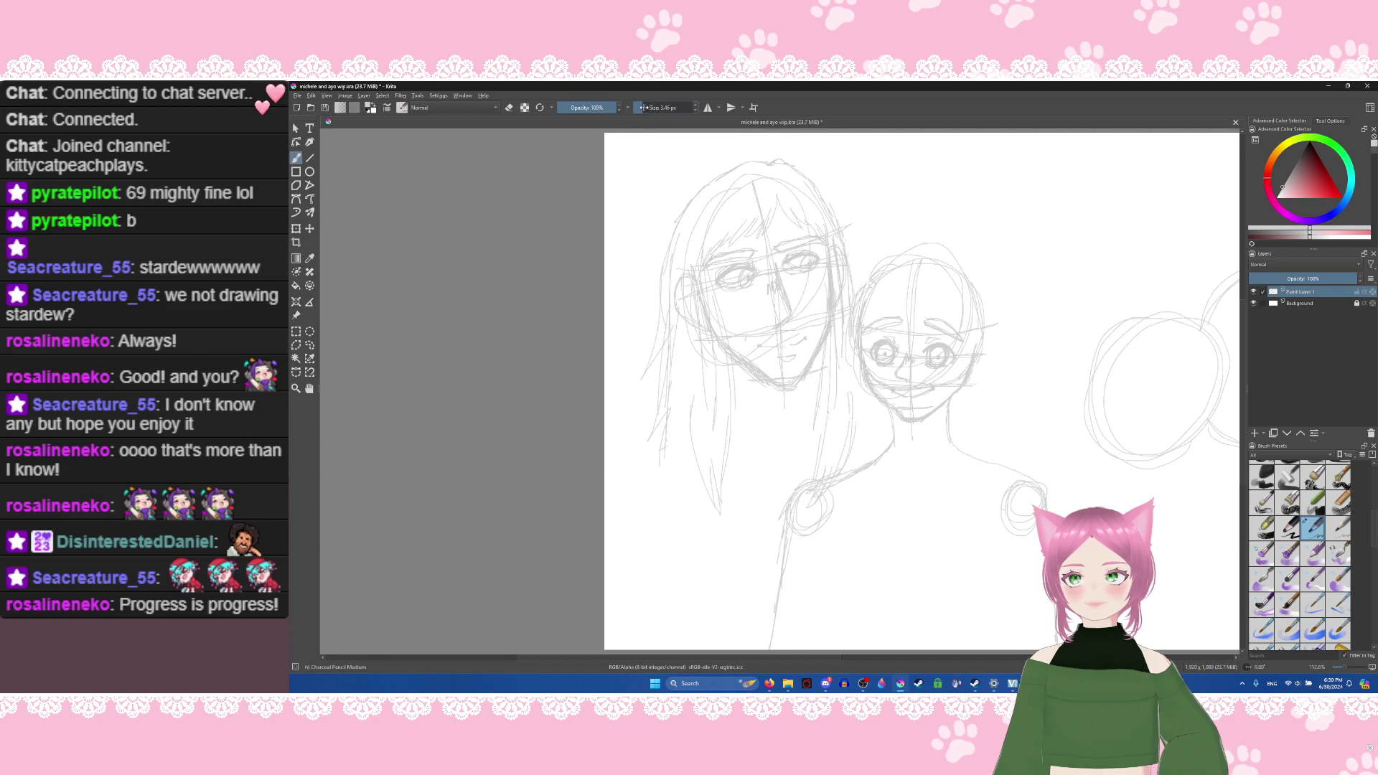
pyautogui.moveTo(640, 108); pyautogui.dragTo(643, 108)
pyautogui.click(639, 107)
pyautogui.click(640, 108)
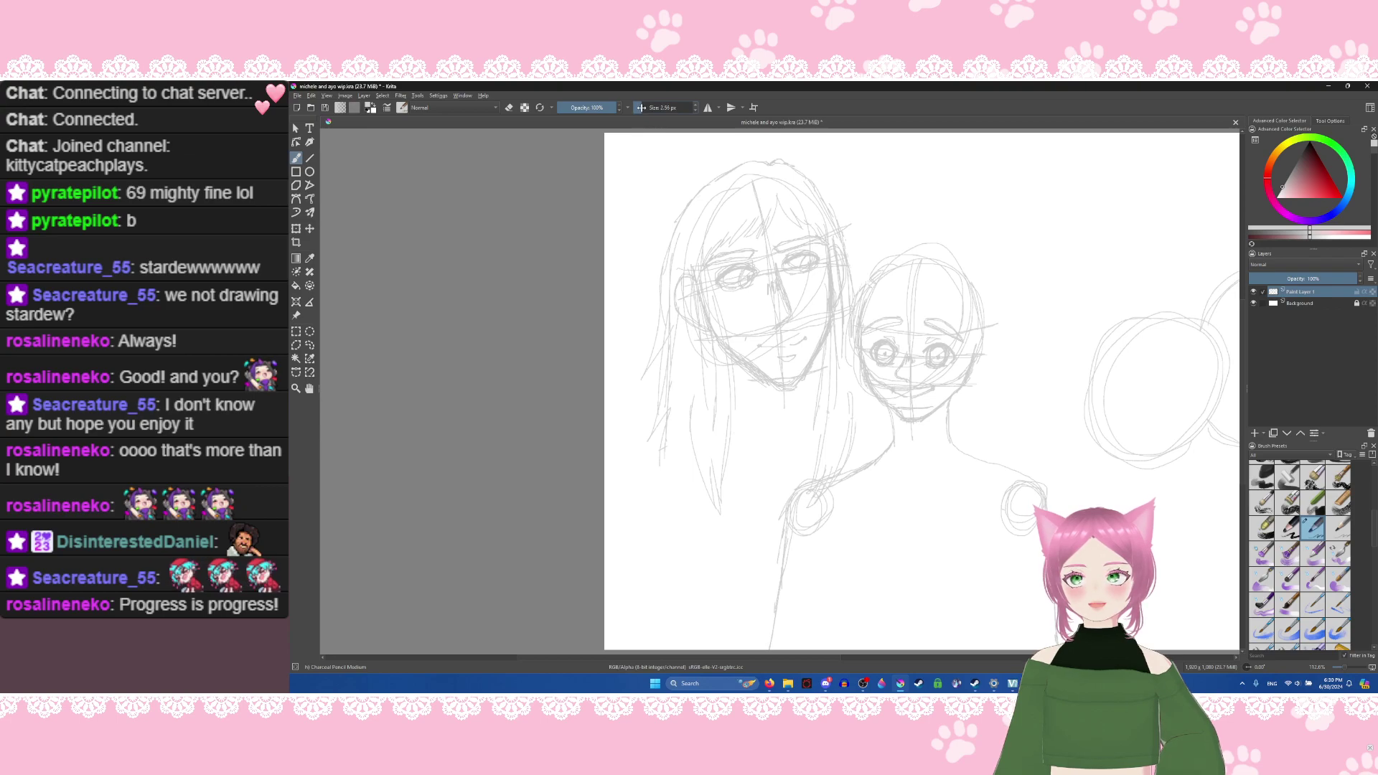
pyautogui.click(642, 108)
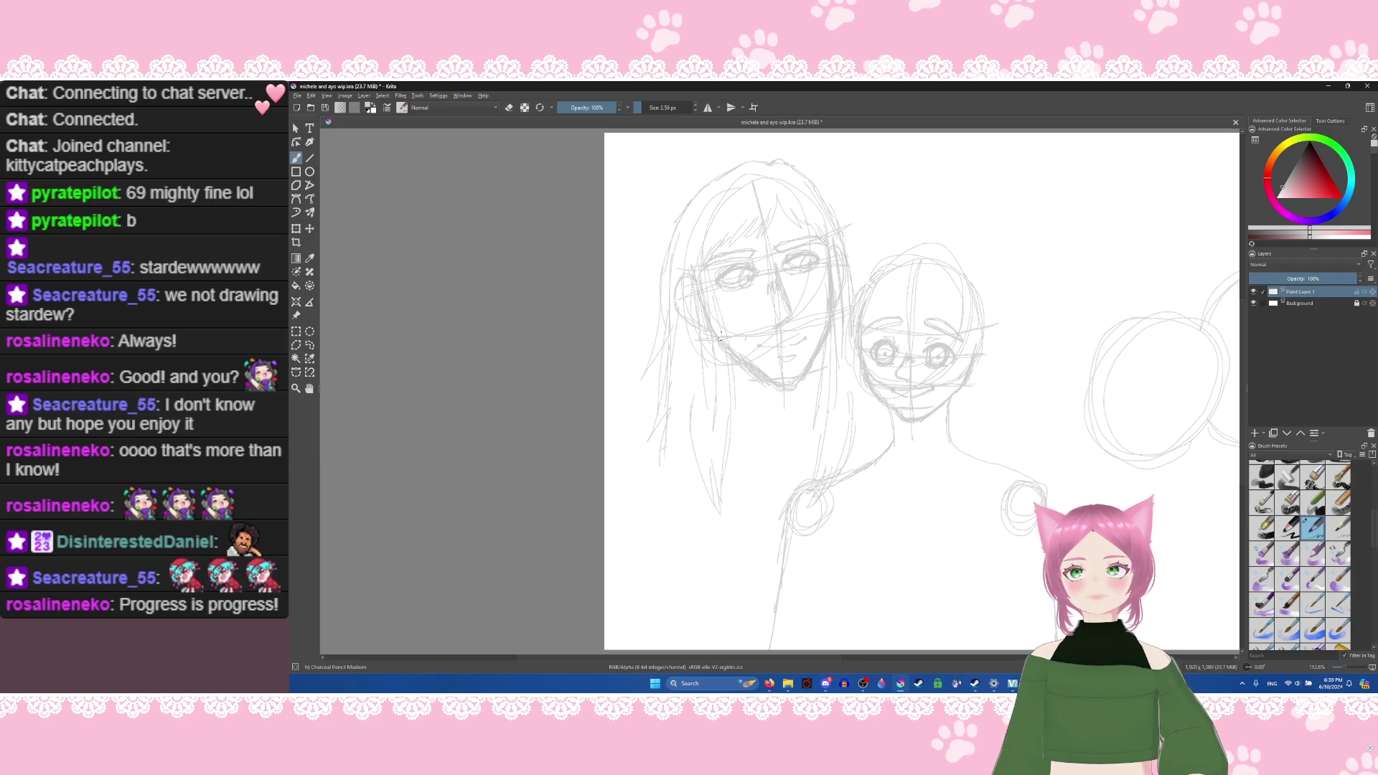
# Step: Sketch a higher sloping left shoulder for the leftmost figure with a joint circle at the canvas edge, undoing a stray right shoulder stroke
pyautogui.moveTo(667, 360)
pyautogui.mouseDown()
pyautogui.moveTo(606, 408)
pyautogui.moveTo(665, 361)
pyautogui.moveTo(593, 424)
pyautogui.moveTo(622, 396)
pyautogui.mouseUp()
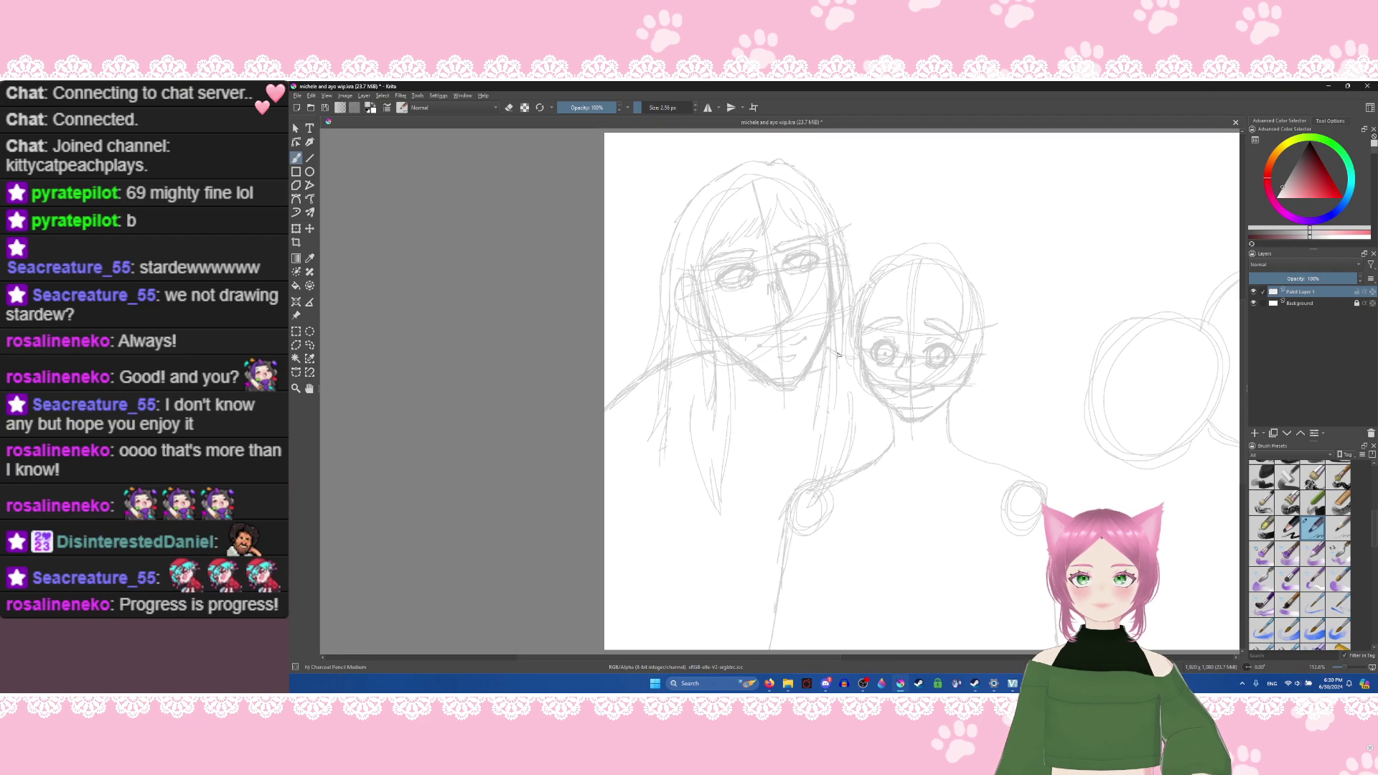
pyautogui.moveTo(859, 366); pyautogui.dragTo(825, 352)
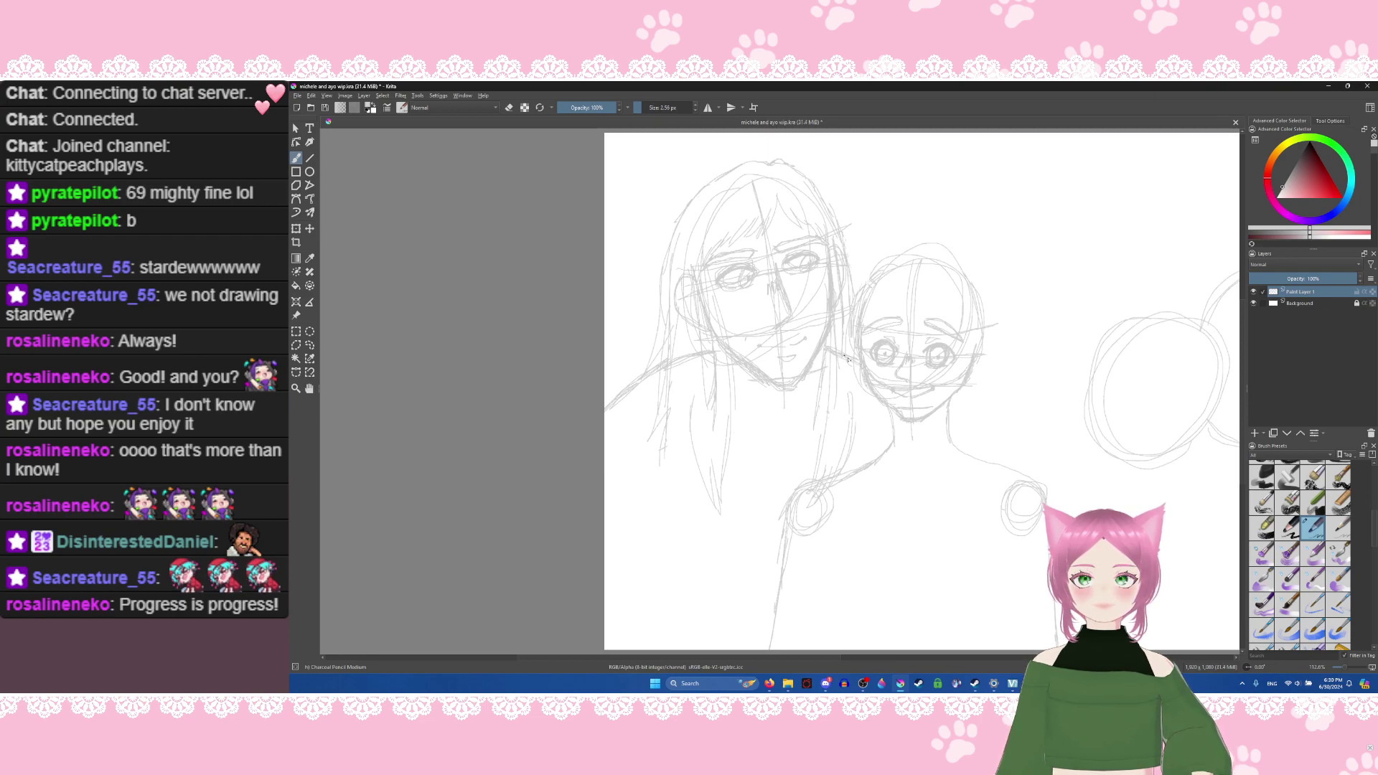
pyautogui.hotkey('ctrl', 'z')
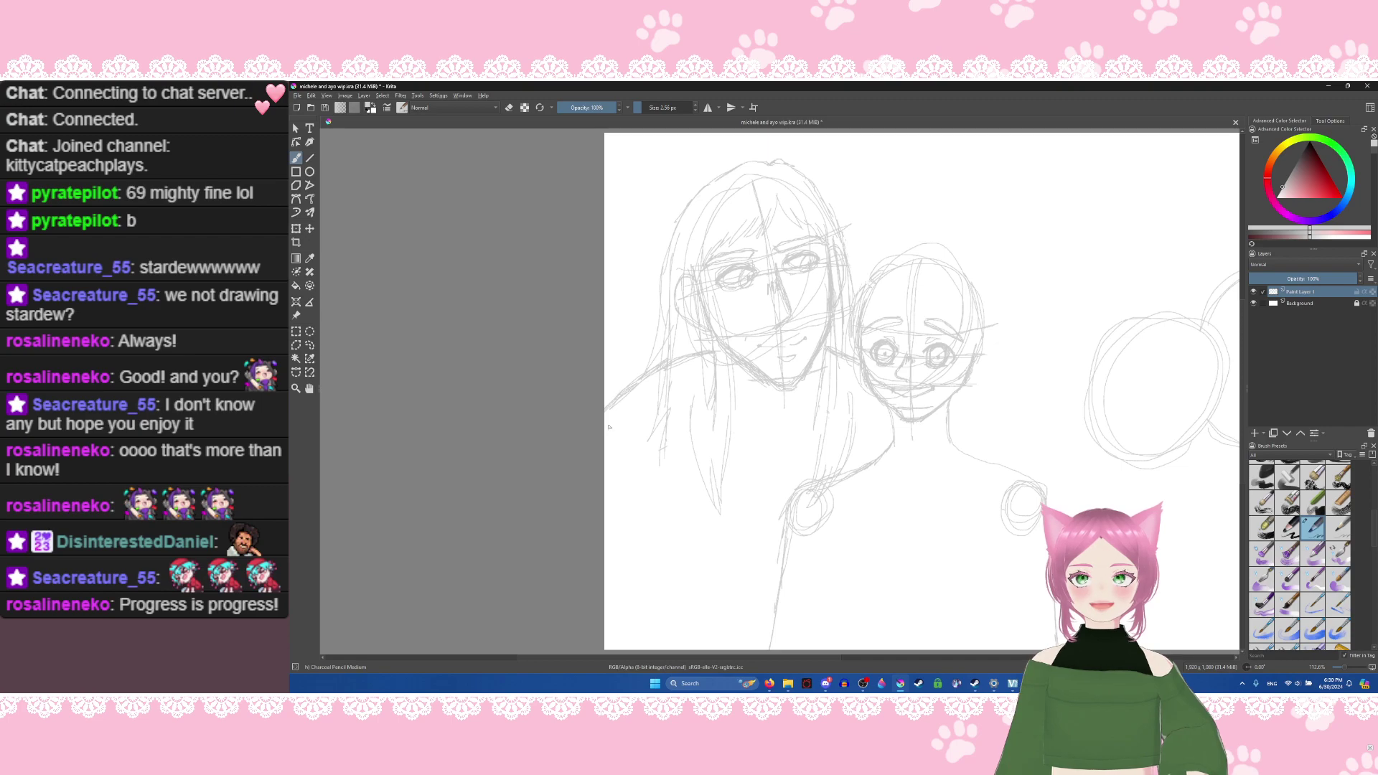
pyautogui.moveTo(616, 414); pyautogui.dragTo(607, 501)
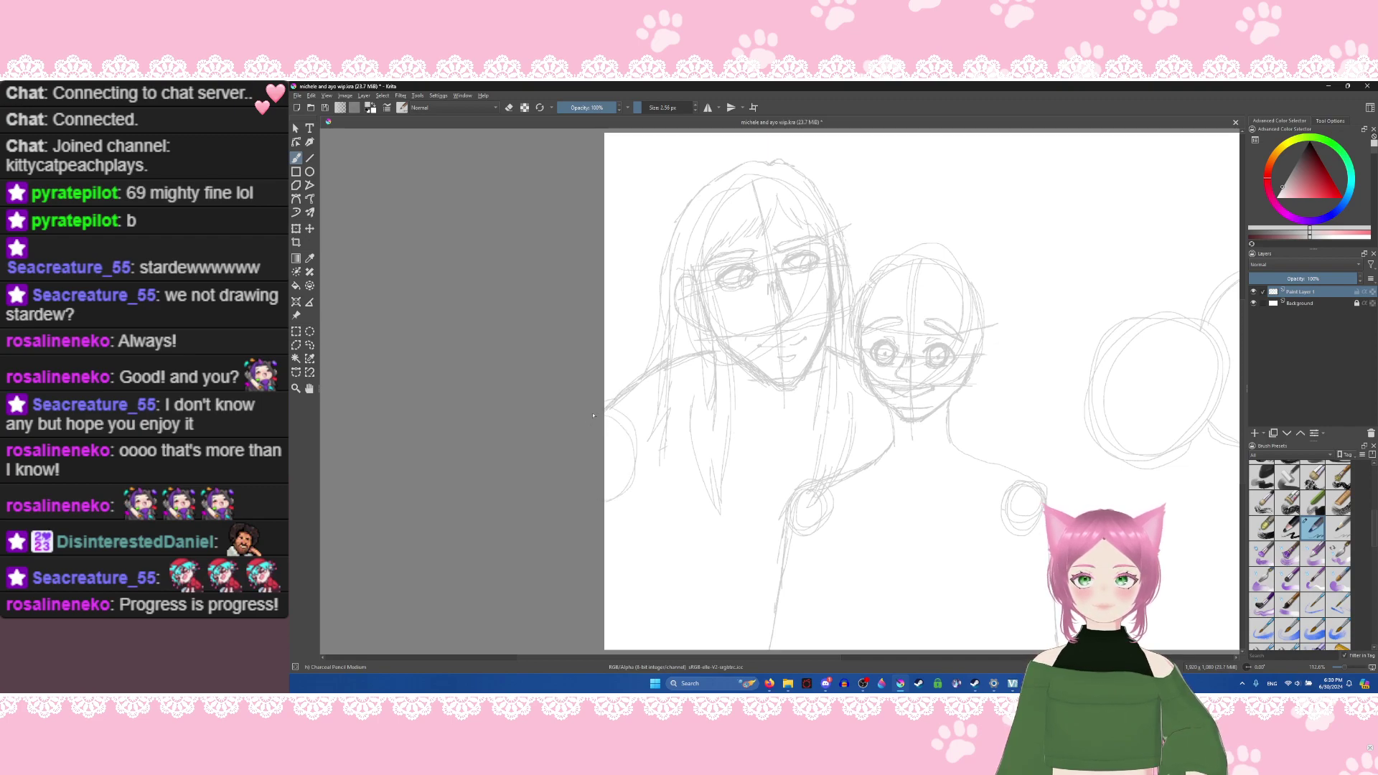
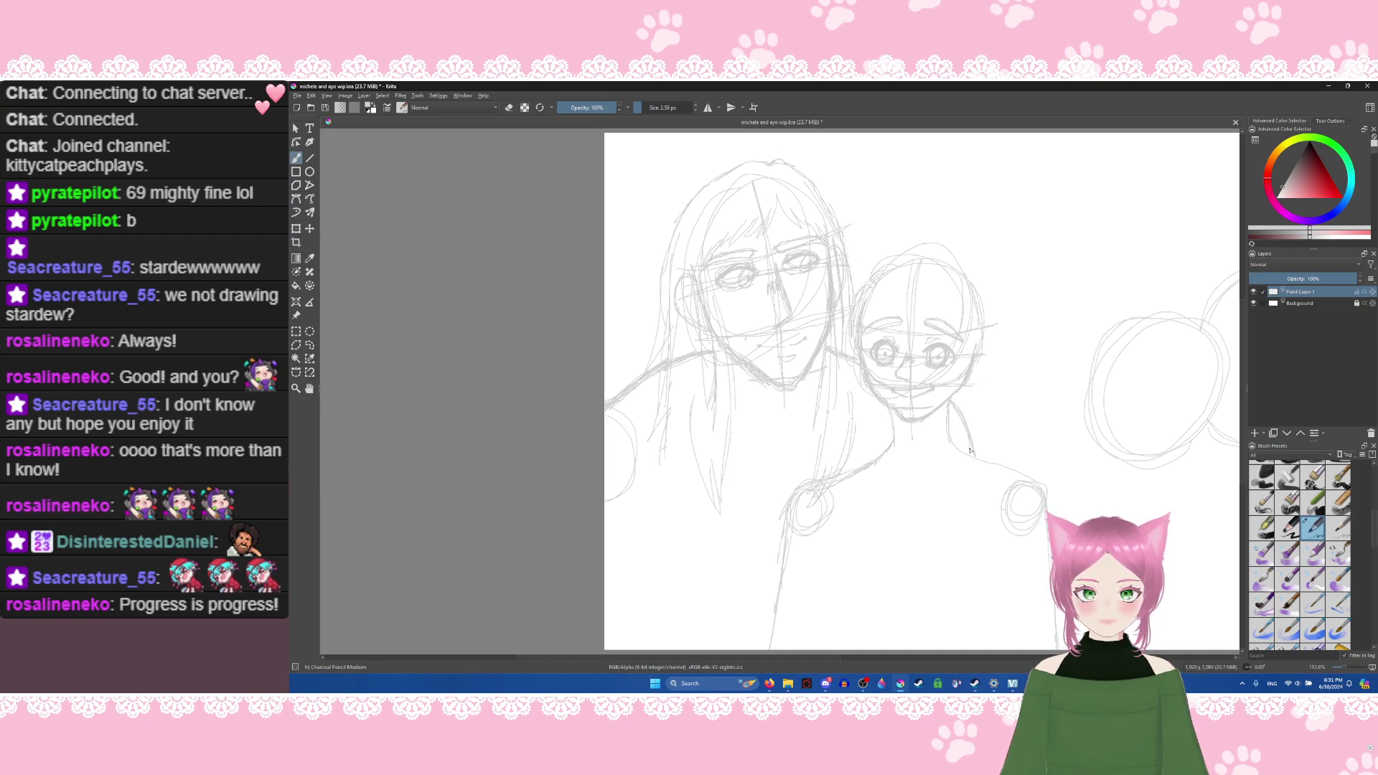
# Step: Undo the stray line beside the second figure's neck, and erase and redraw the outer end of the leftmost figure's sloping shoulder
pyautogui.hotkey('ctrl', 'z')
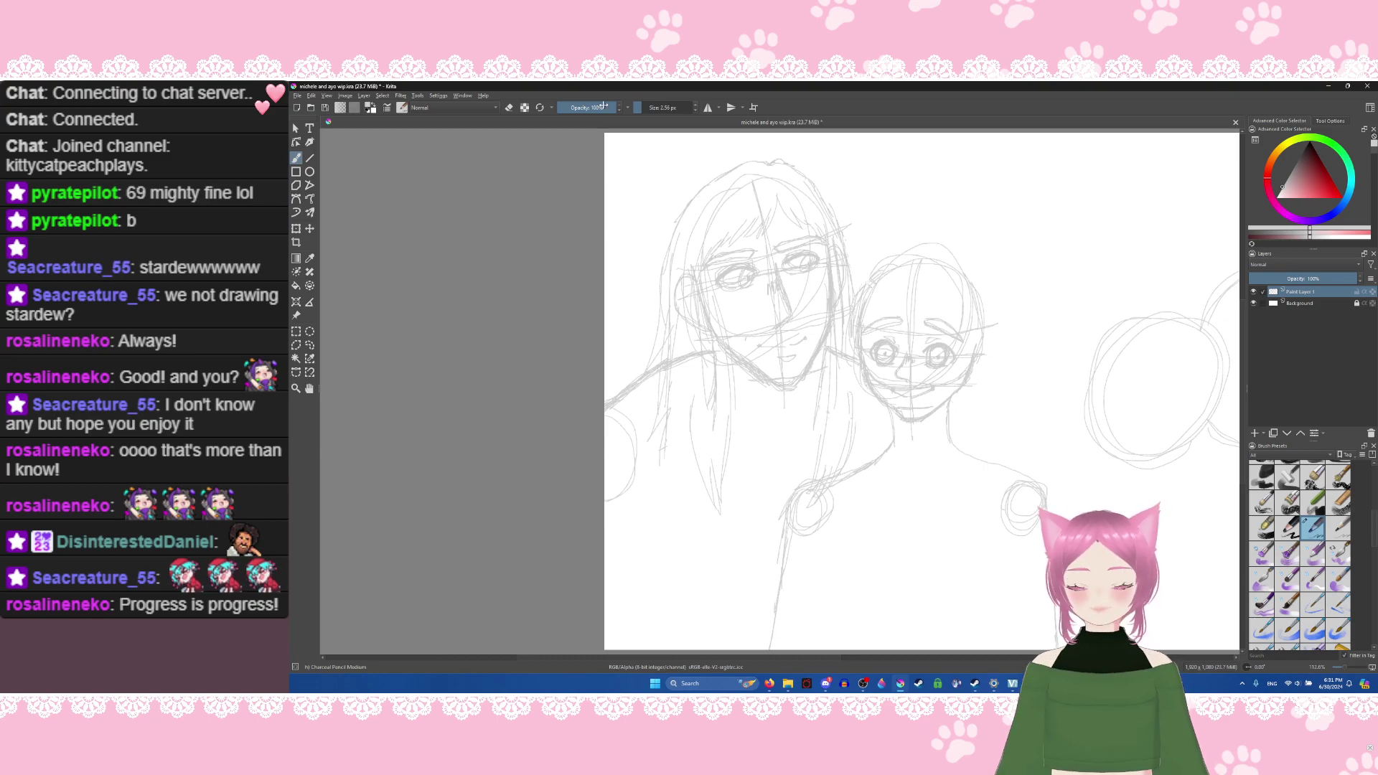
pyautogui.press('e')
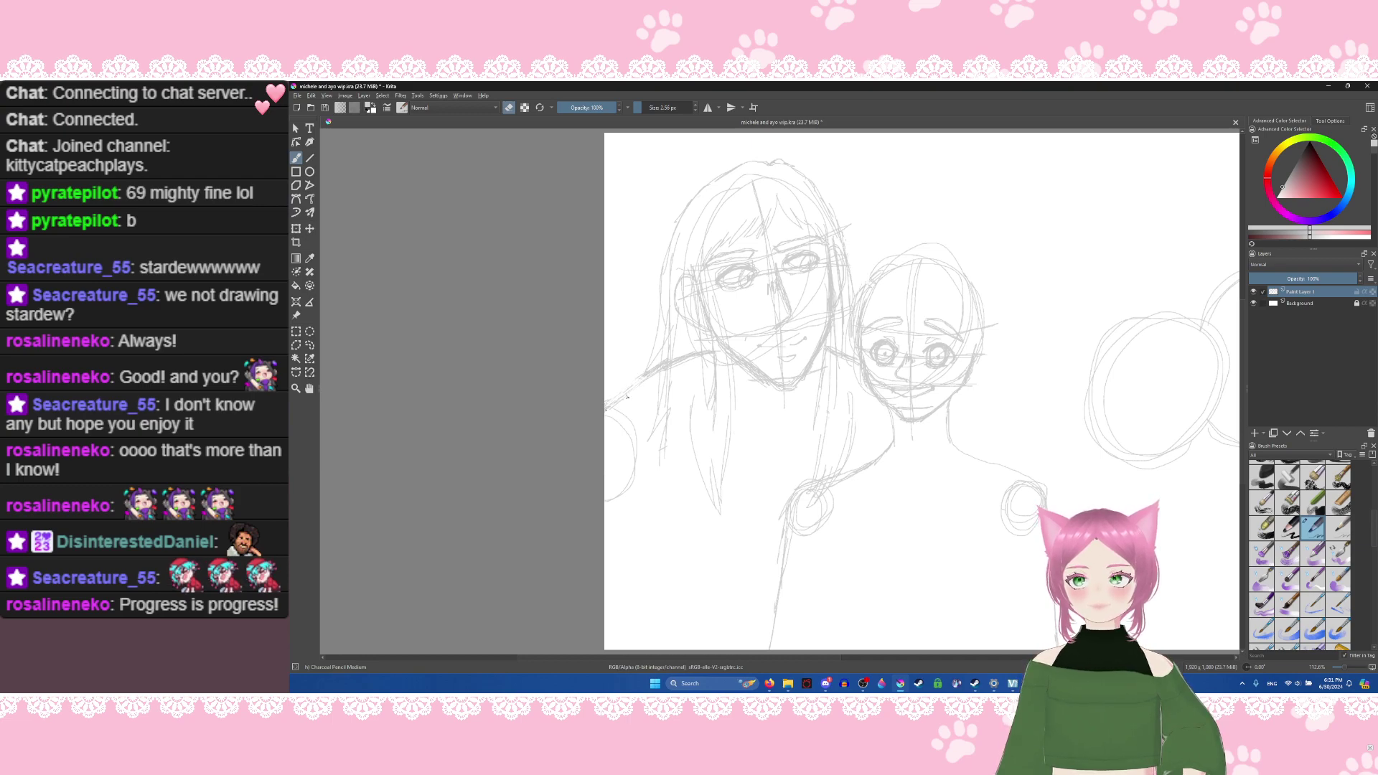
pyautogui.moveTo(641, 381); pyautogui.dragTo(658, 364)
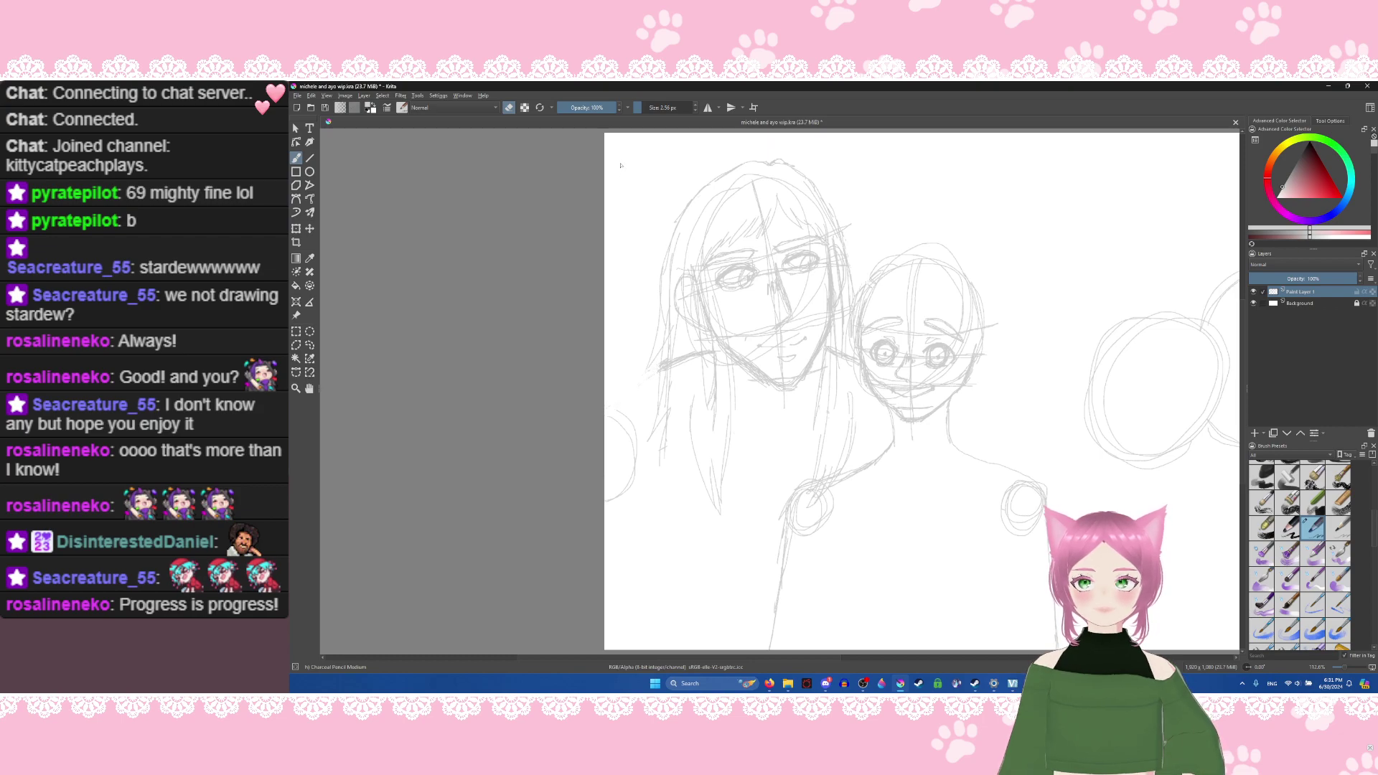
pyautogui.click(509, 107)
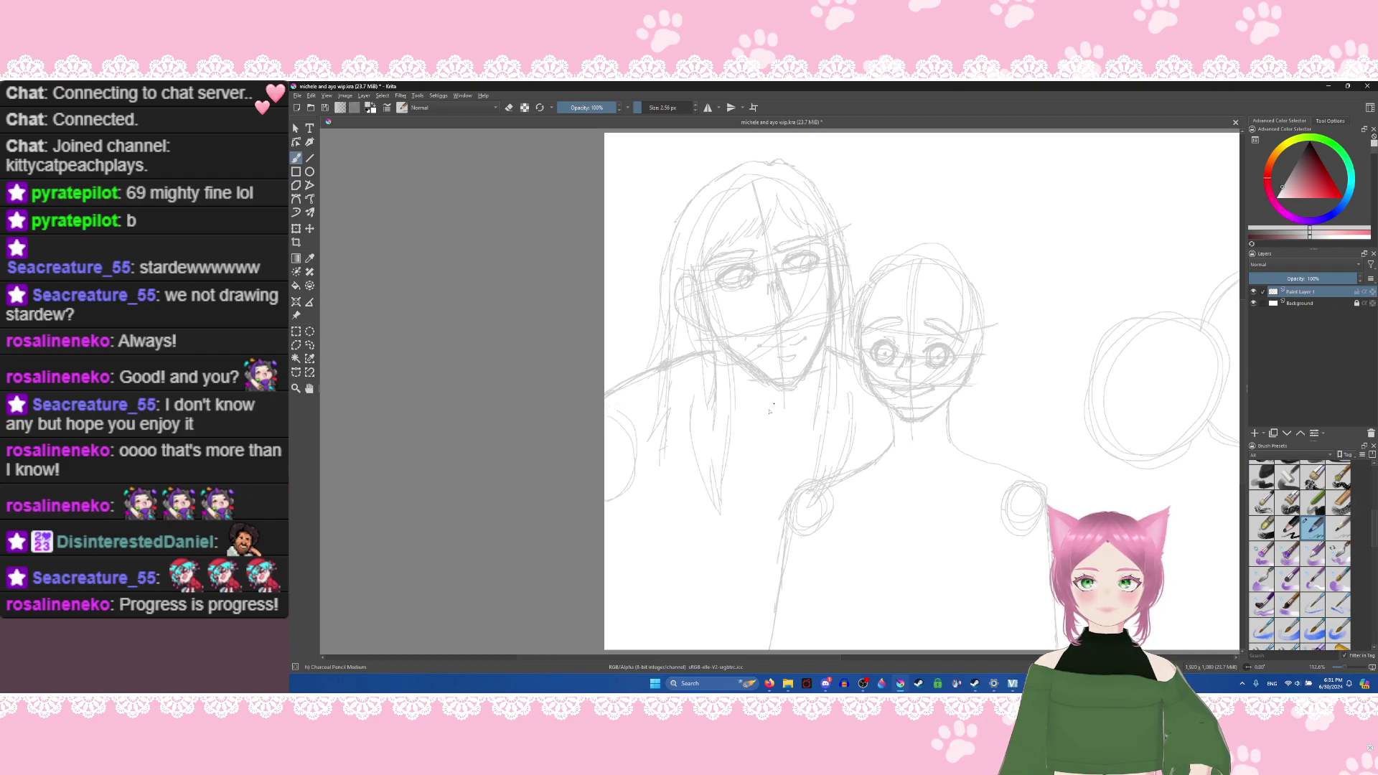
# Step: Erase the leftmost figure's outer hair ends below the shoulder with an eraser of about 25.7 px, and return to a drawing brush of about 2.6 px
pyautogui.click(509, 107)
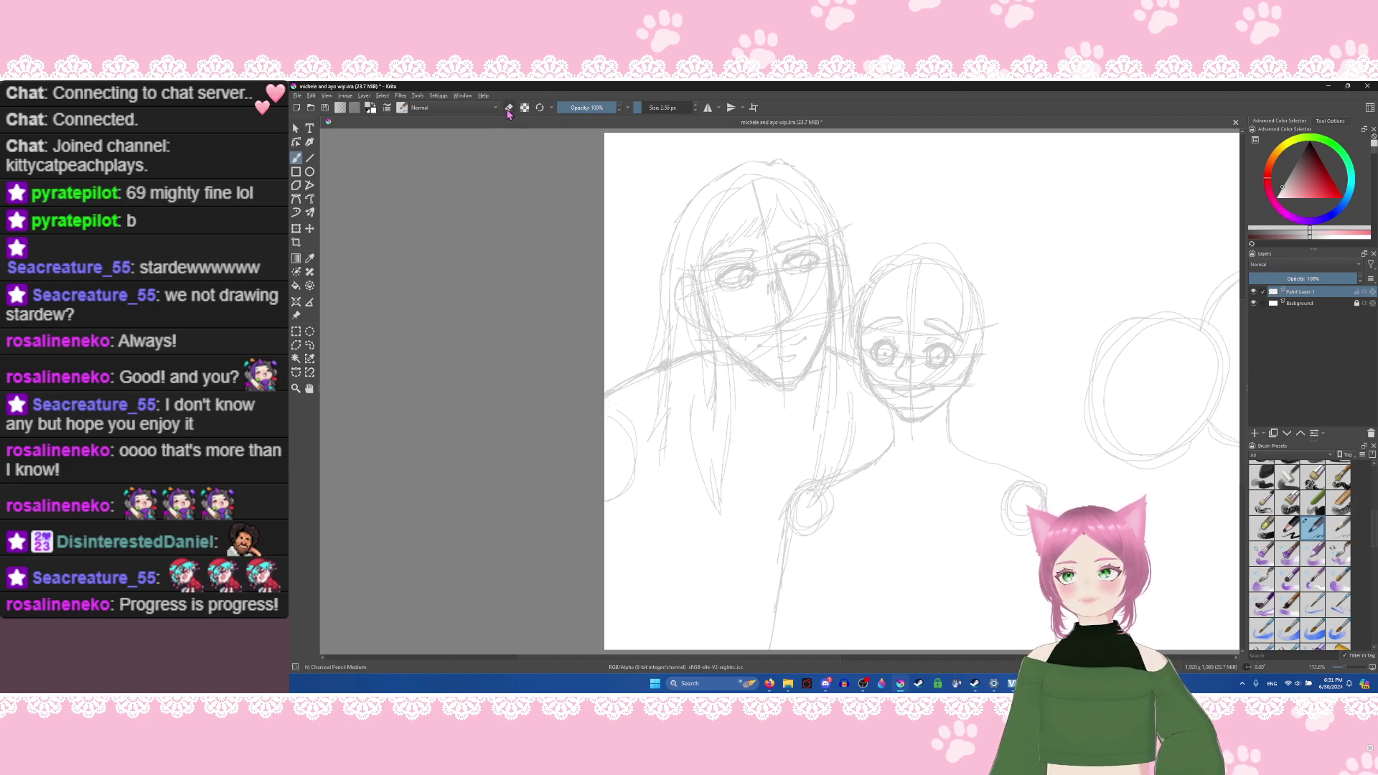
pyautogui.click(649, 107)
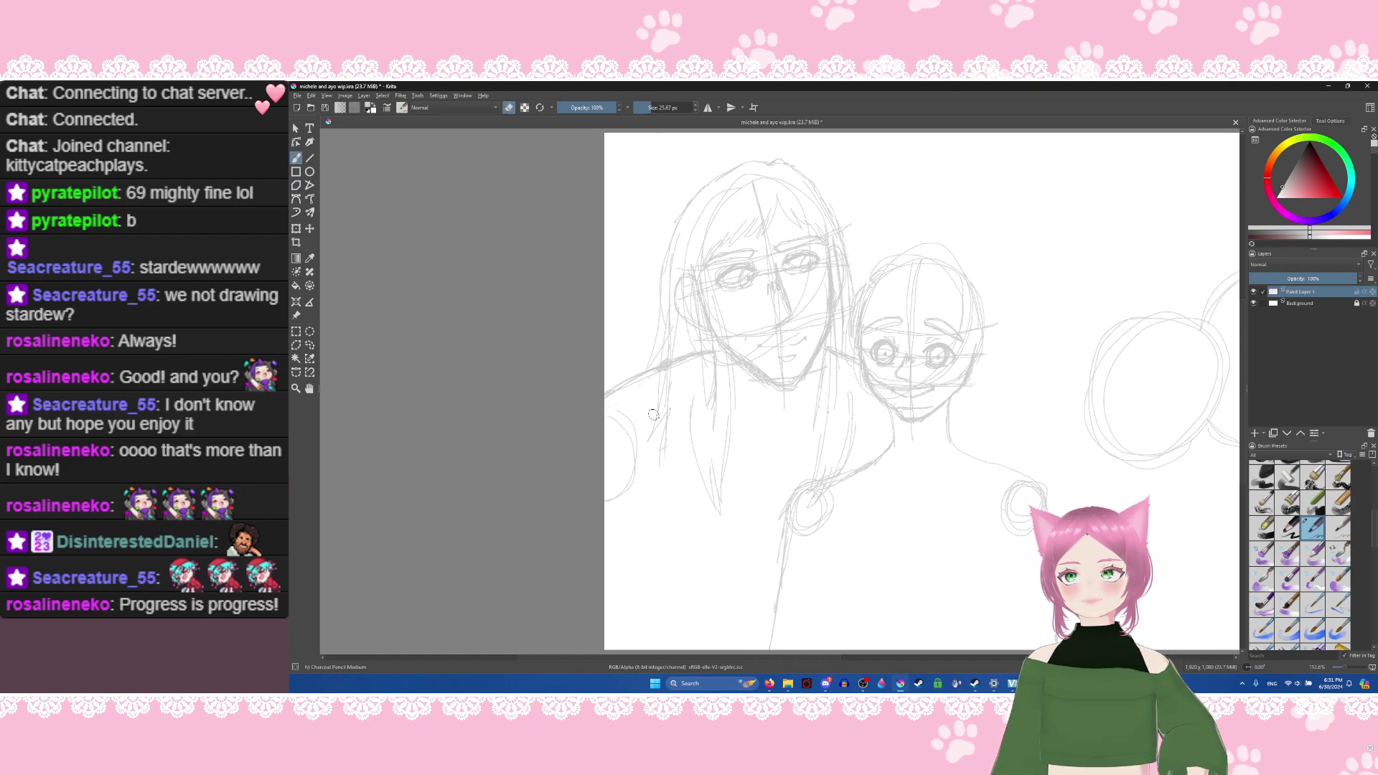
pyautogui.moveTo(654, 391)
pyautogui.mouseDown()
pyautogui.moveTo(662, 375)
pyautogui.moveTo(665, 462)
pyautogui.mouseUp()
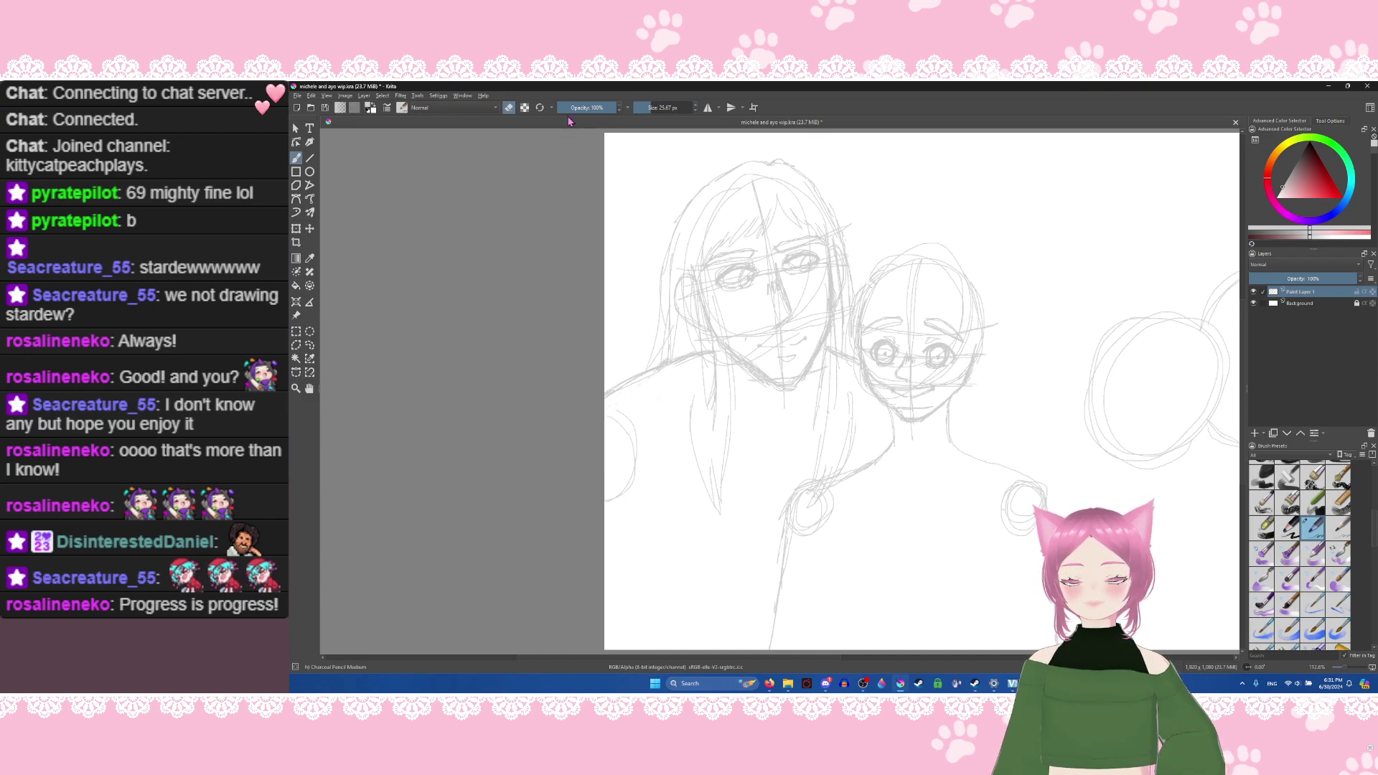
pyautogui.click(510, 108)
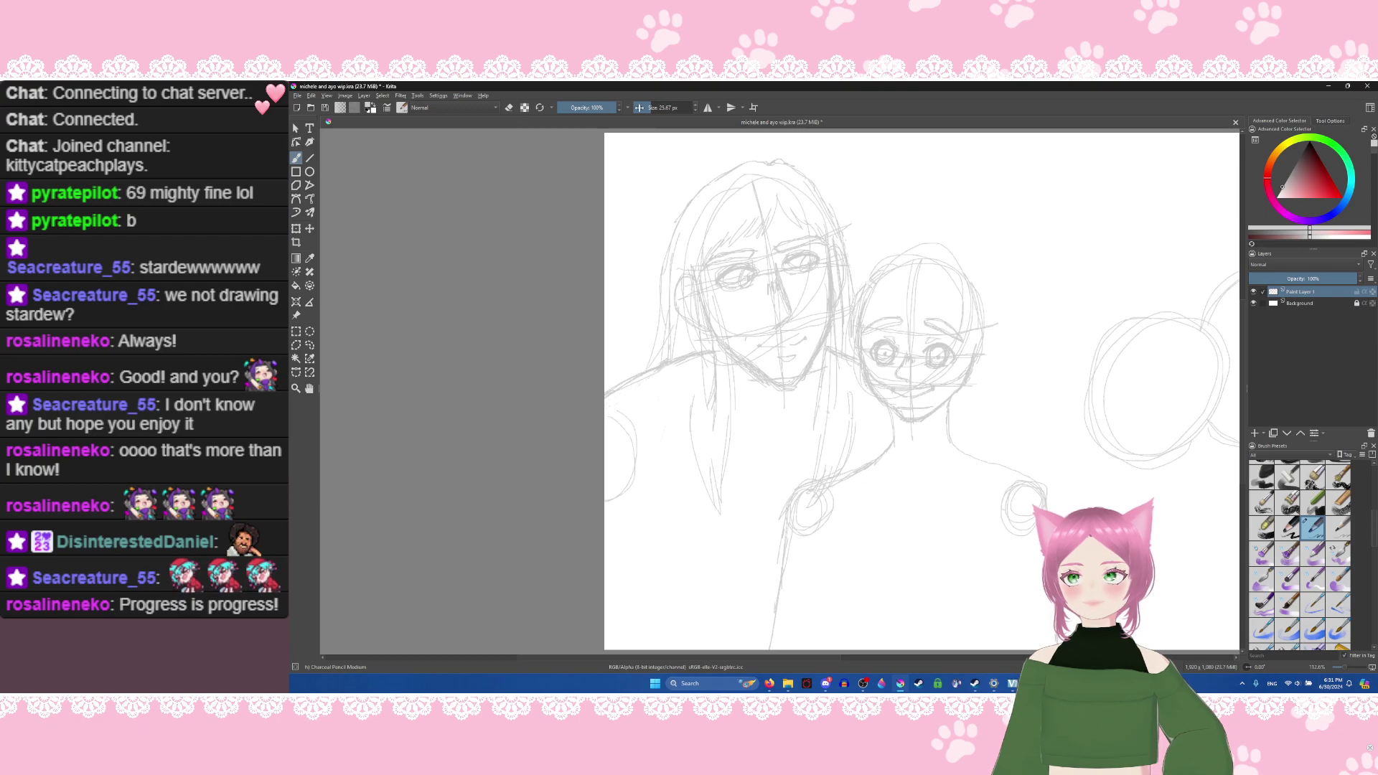
pyautogui.moveTo(648, 108)
pyautogui.mouseDown()
pyautogui.moveTo(643, 122)
pyautogui.moveTo(644, 107)
pyautogui.mouseUp()
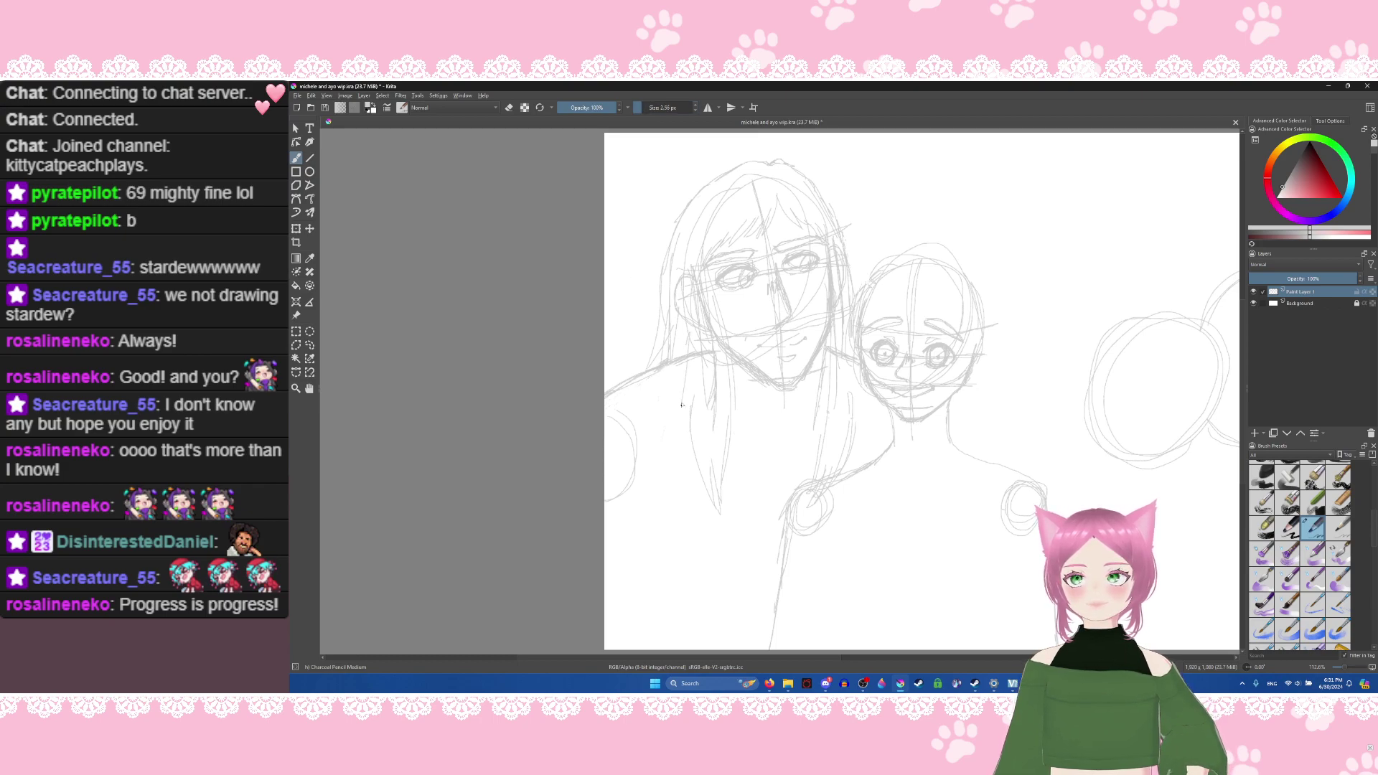
# Step: Strengthen the leftmost figure's long hair with strands falling past the shoulder and along both sides of the neck
pyautogui.moveTo(689, 359)
pyautogui.mouseDown()
pyautogui.moveTo(693, 430)
pyautogui.moveTo(702, 278)
pyautogui.moveTo(694, 372)
pyautogui.moveTo(705, 333)
pyautogui.moveTo(698, 374)
pyautogui.mouseUp()
pyautogui.moveTo(689, 437)
pyautogui.mouseDown()
pyautogui.moveTo(691, 478)
pyautogui.moveTo(691, 409)
pyautogui.moveTo(714, 499)
pyautogui.mouseUp()
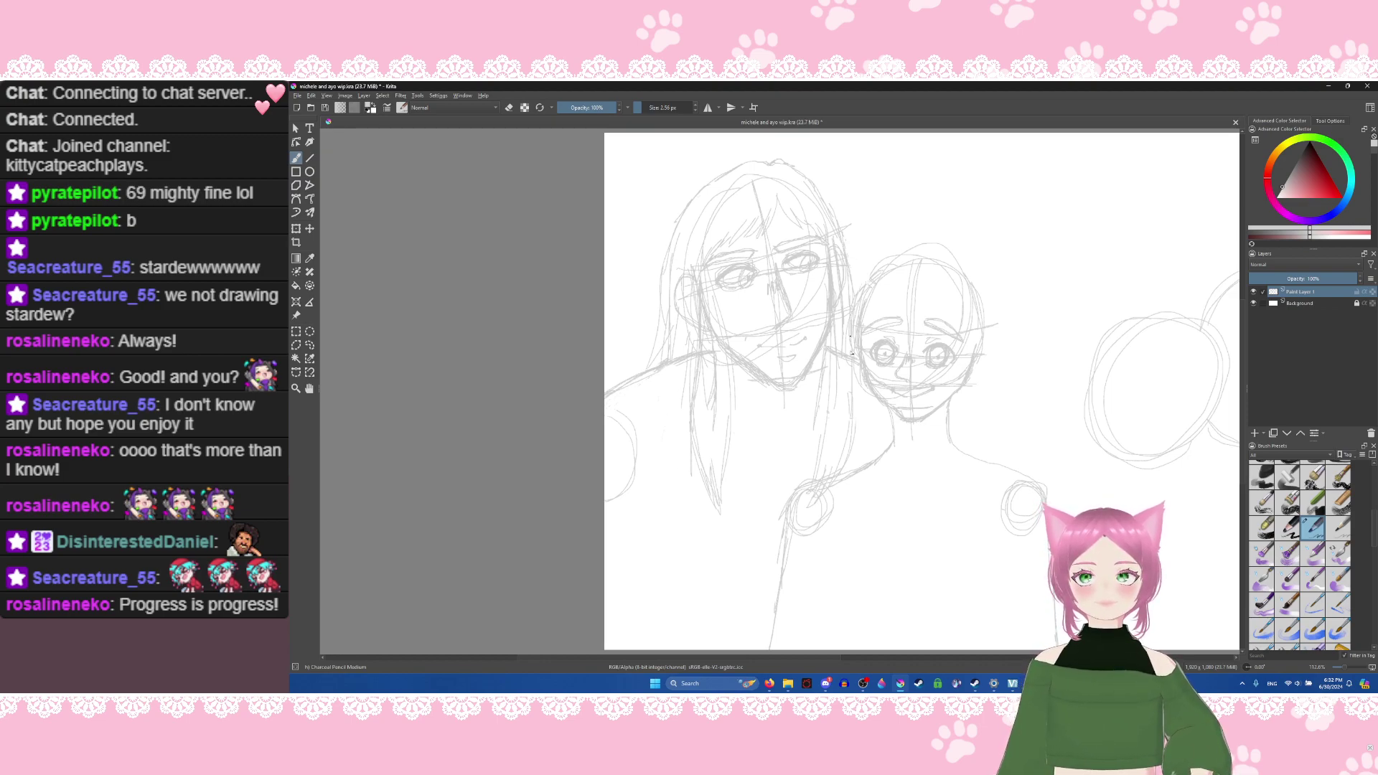
pyautogui.moveTo(854, 383); pyautogui.dragTo(853, 407)
pyautogui.moveTo(847, 338); pyautogui.dragTo(846, 358)
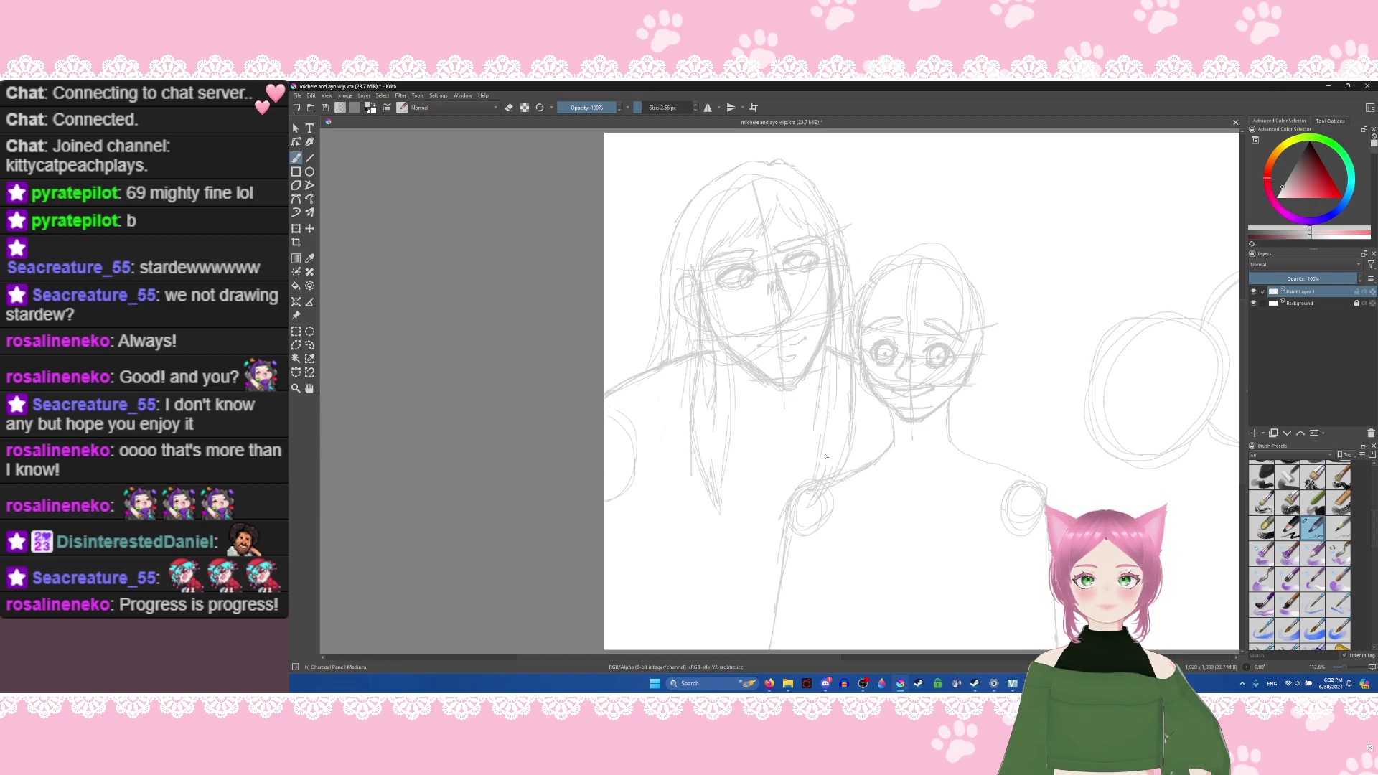
pyautogui.moveTo(825, 403); pyautogui.dragTo(823, 431)
pyautogui.moveTo(830, 355); pyautogui.dragTo(827, 385)
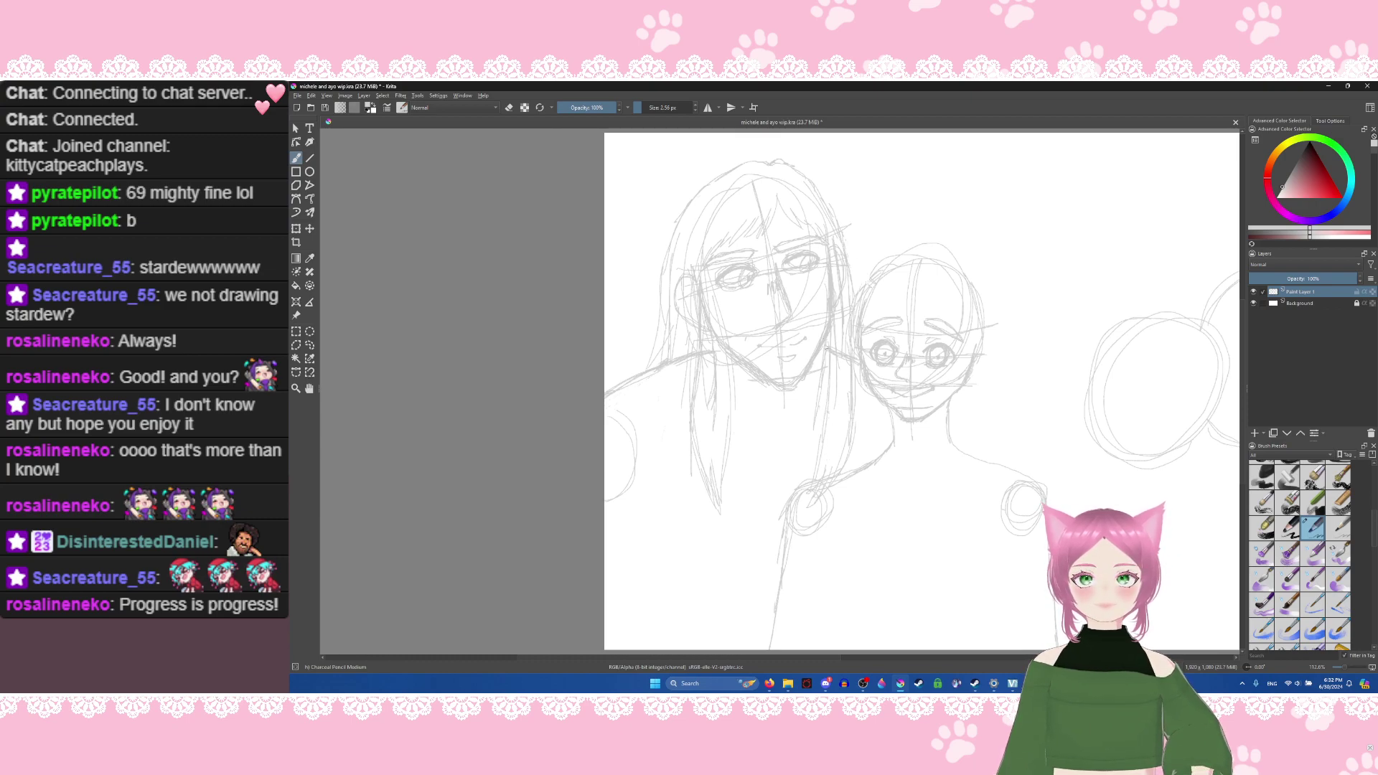
pyautogui.moveTo(820, 379)
pyautogui.mouseDown()
pyautogui.moveTo(826, 345)
pyautogui.moveTo(815, 430)
pyautogui.mouseUp()
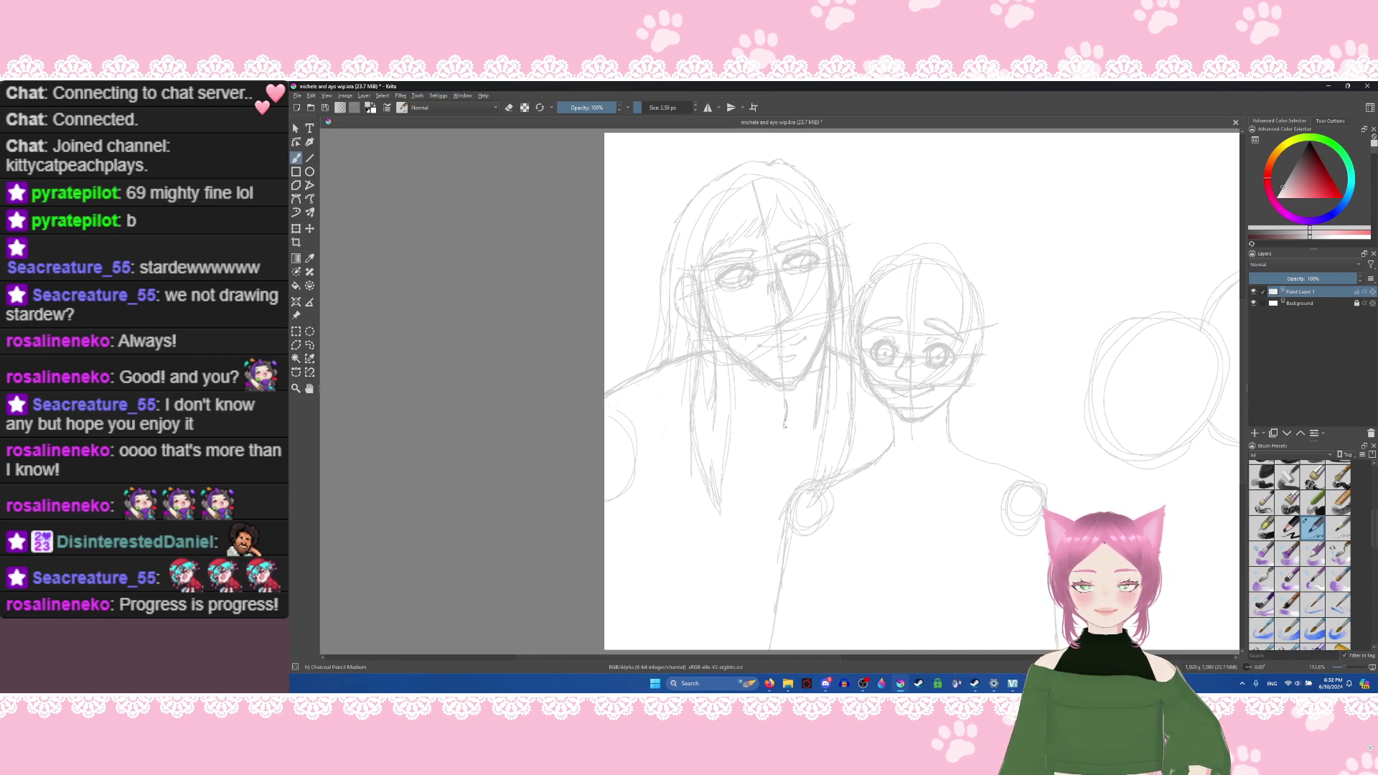
# Step: Sketch the leftmost figure's neck lines and both collarbones, running out to the shoulder joint circle
pyautogui.moveTo(744, 391); pyautogui.dragTo(750, 409)
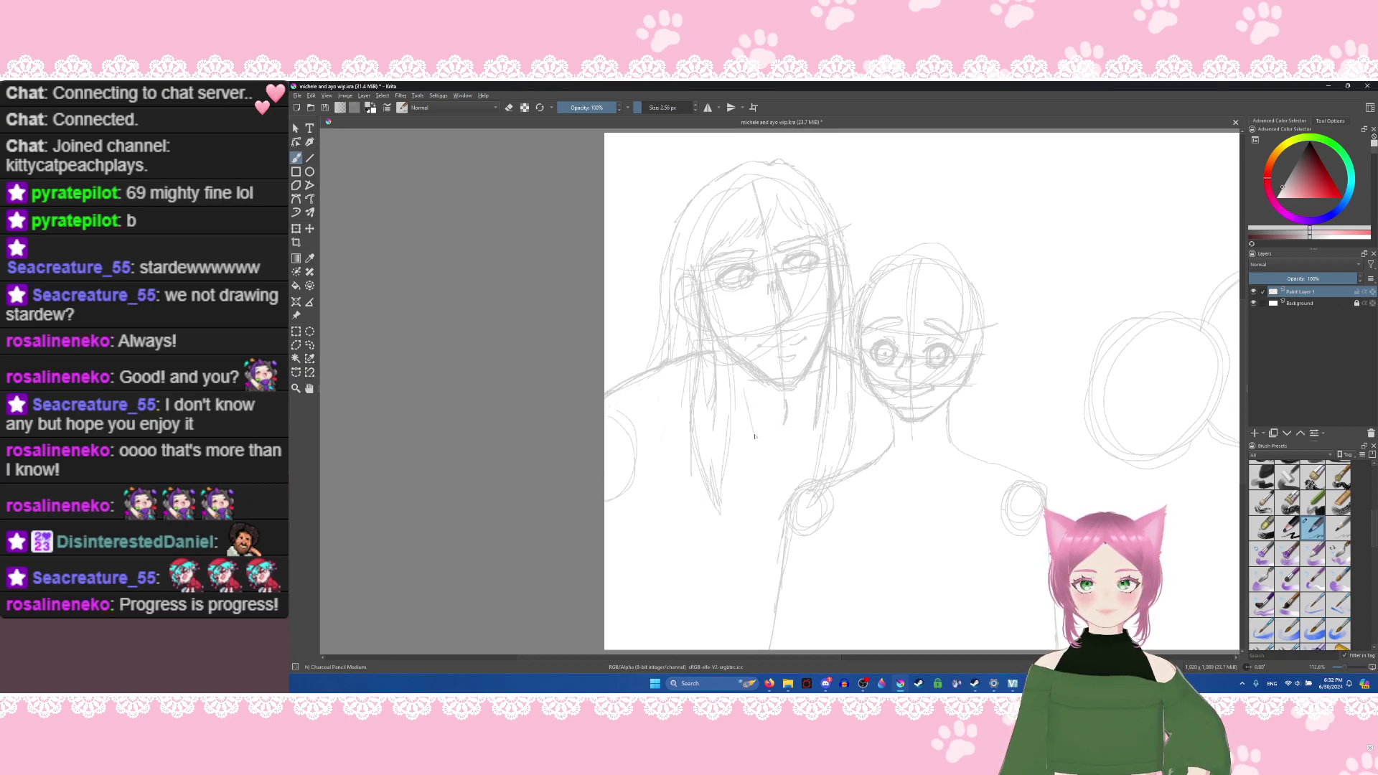
pyautogui.moveTo(775, 468); pyautogui.dragTo(731, 448)
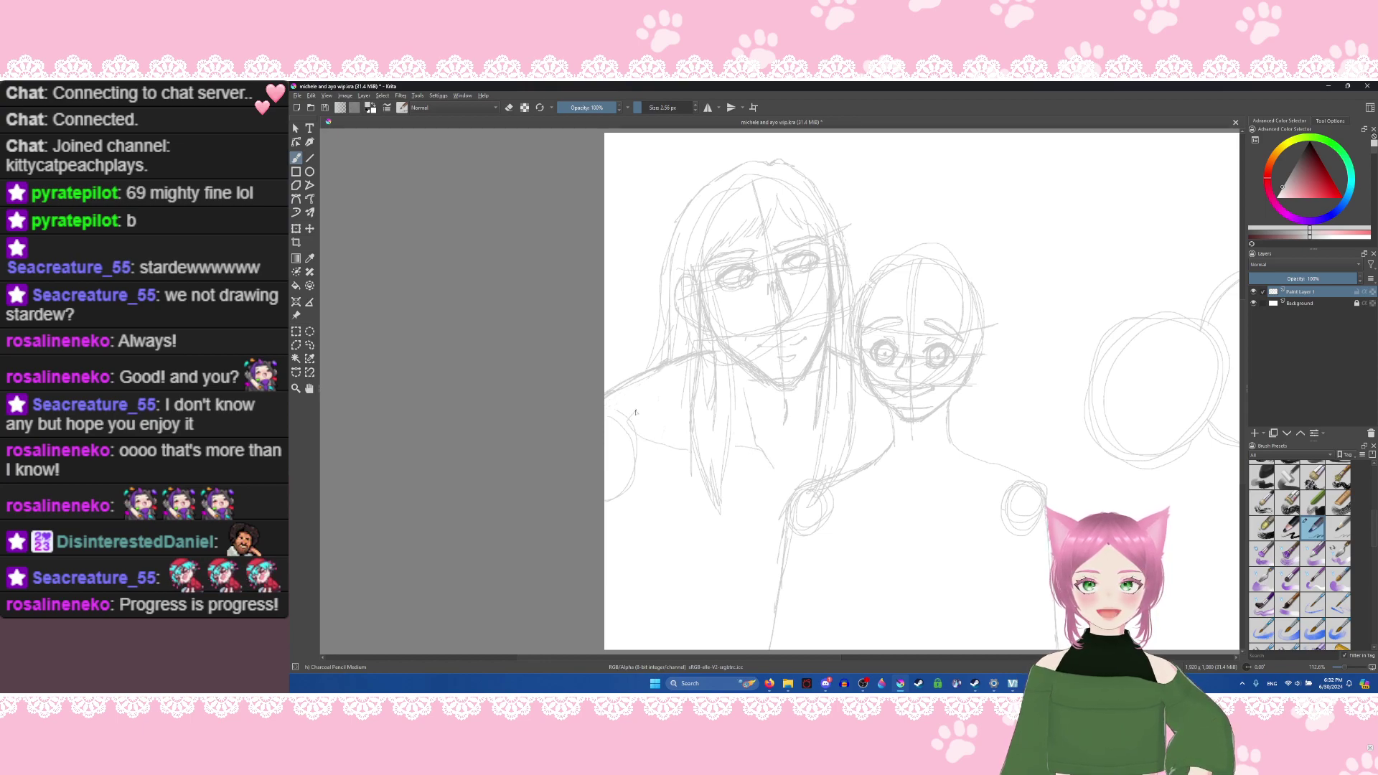
pyautogui.moveTo(629, 422); pyautogui.dragTo(637, 439)
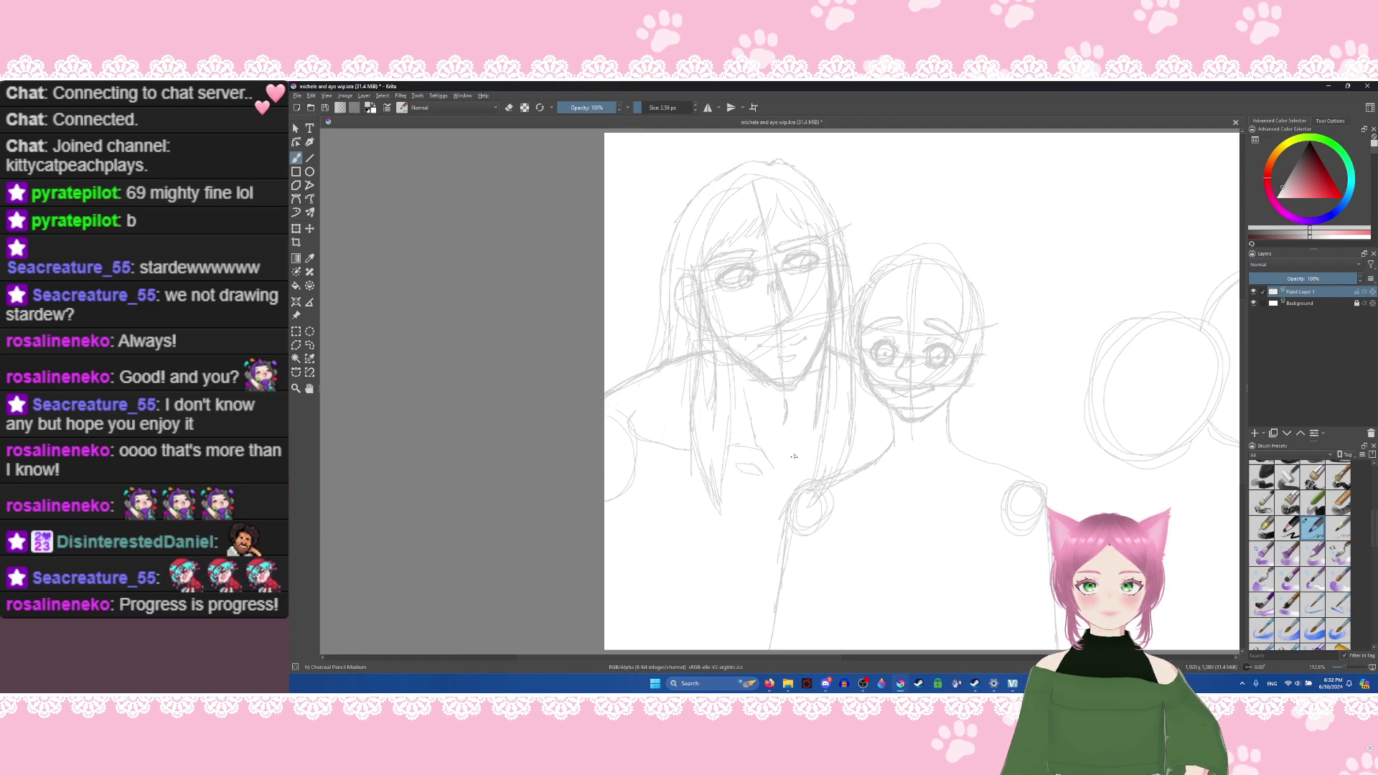
pyautogui.moveTo(790, 470)
pyautogui.mouseDown()
pyautogui.moveTo(801, 450)
pyautogui.moveTo(819, 456)
pyautogui.moveTo(803, 473)
pyautogui.mouseUp()
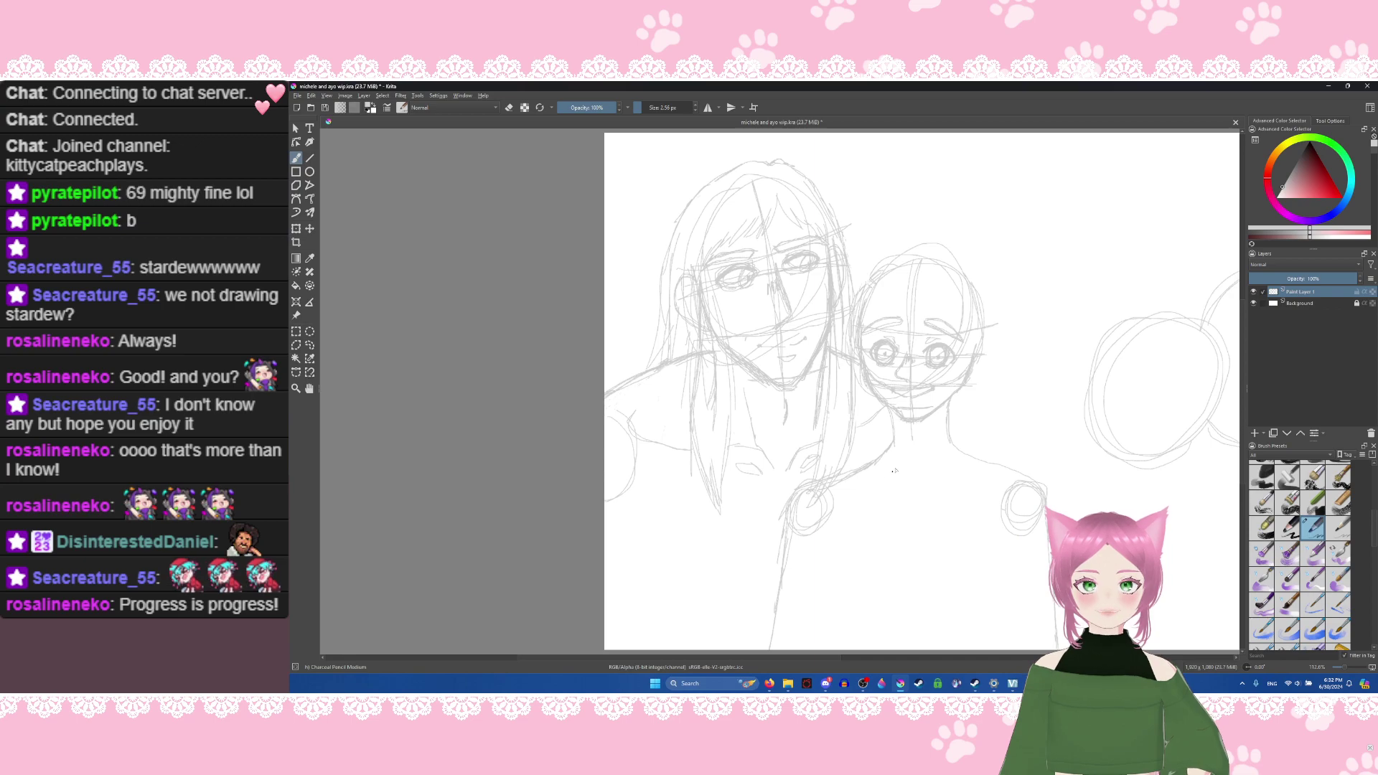
# Step: Sketch the second figure's neck muscle and collarbones, plus a slanting line from the jaw down to the shoulder
pyautogui.moveTo(935, 435)
pyautogui.mouseDown()
pyautogui.moveTo(923, 498)
pyautogui.moveTo(998, 475)
pyautogui.mouseUp()
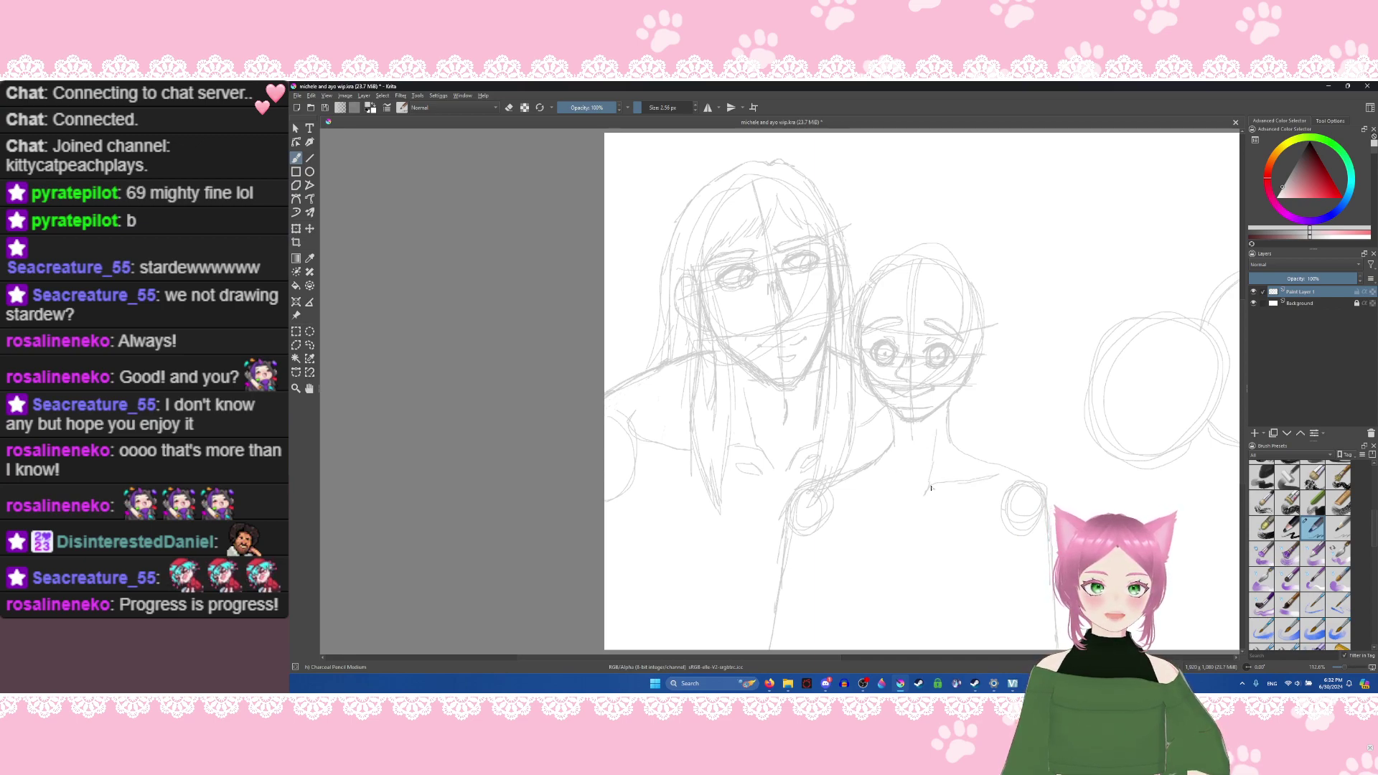
pyautogui.moveTo(900, 490); pyautogui.dragTo(849, 488)
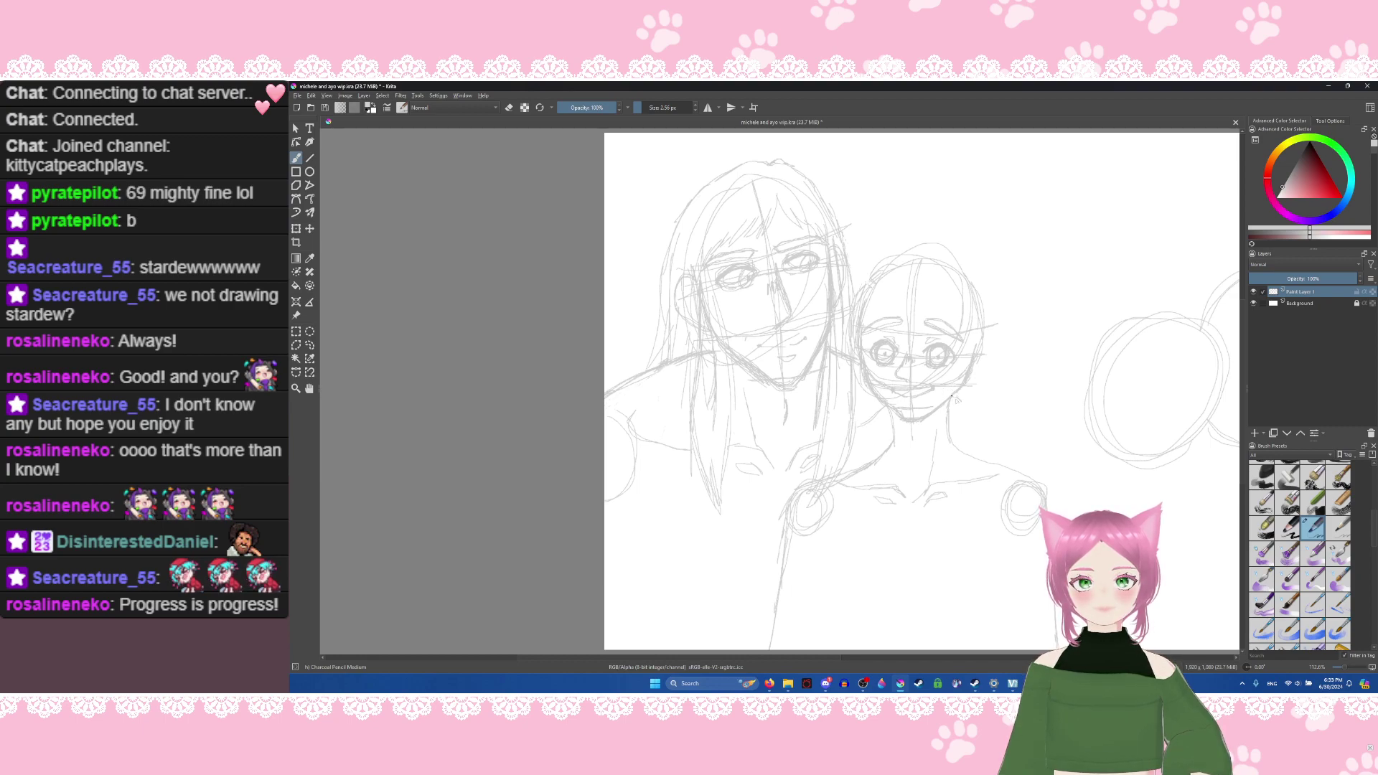
pyautogui.moveTo(959, 402); pyautogui.dragTo(986, 457)
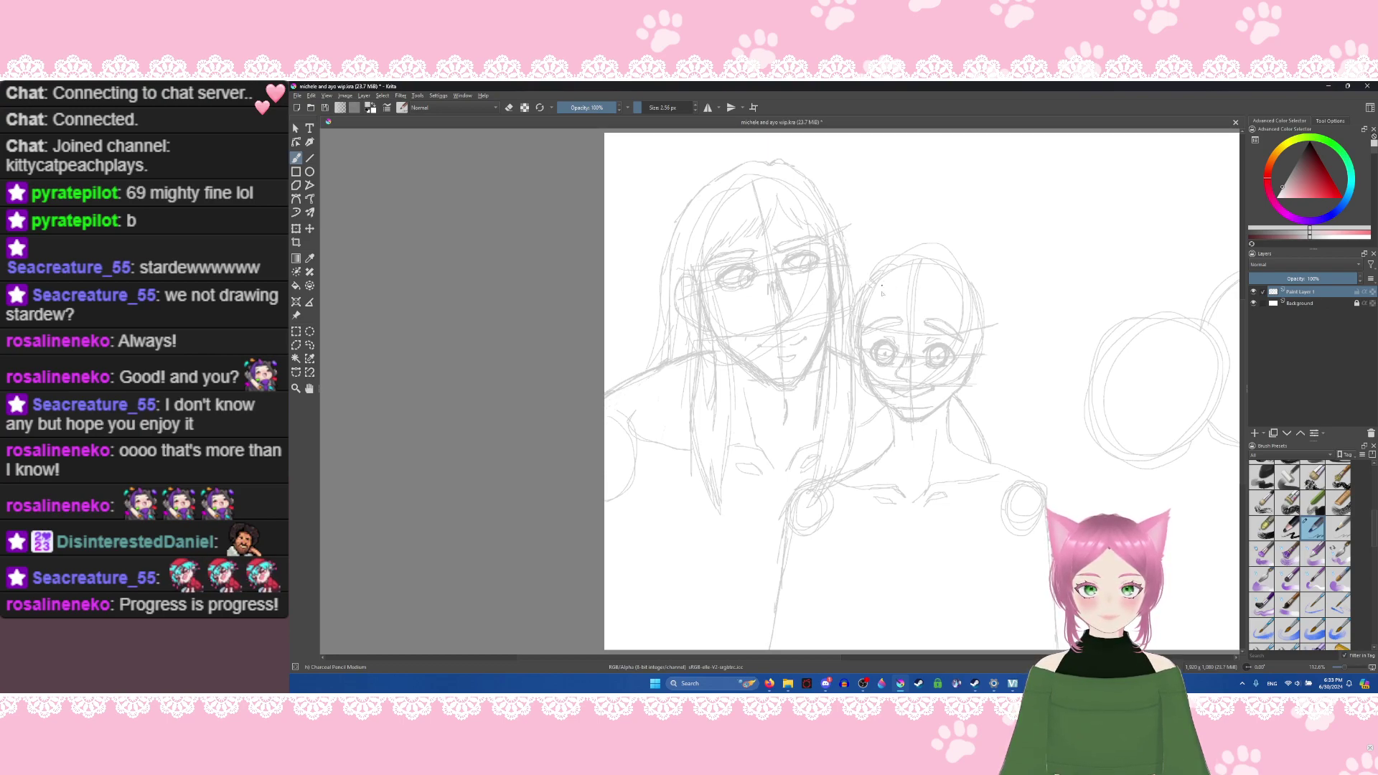
pyautogui.moveTo(882, 293); pyautogui.dragTo(890, 290)
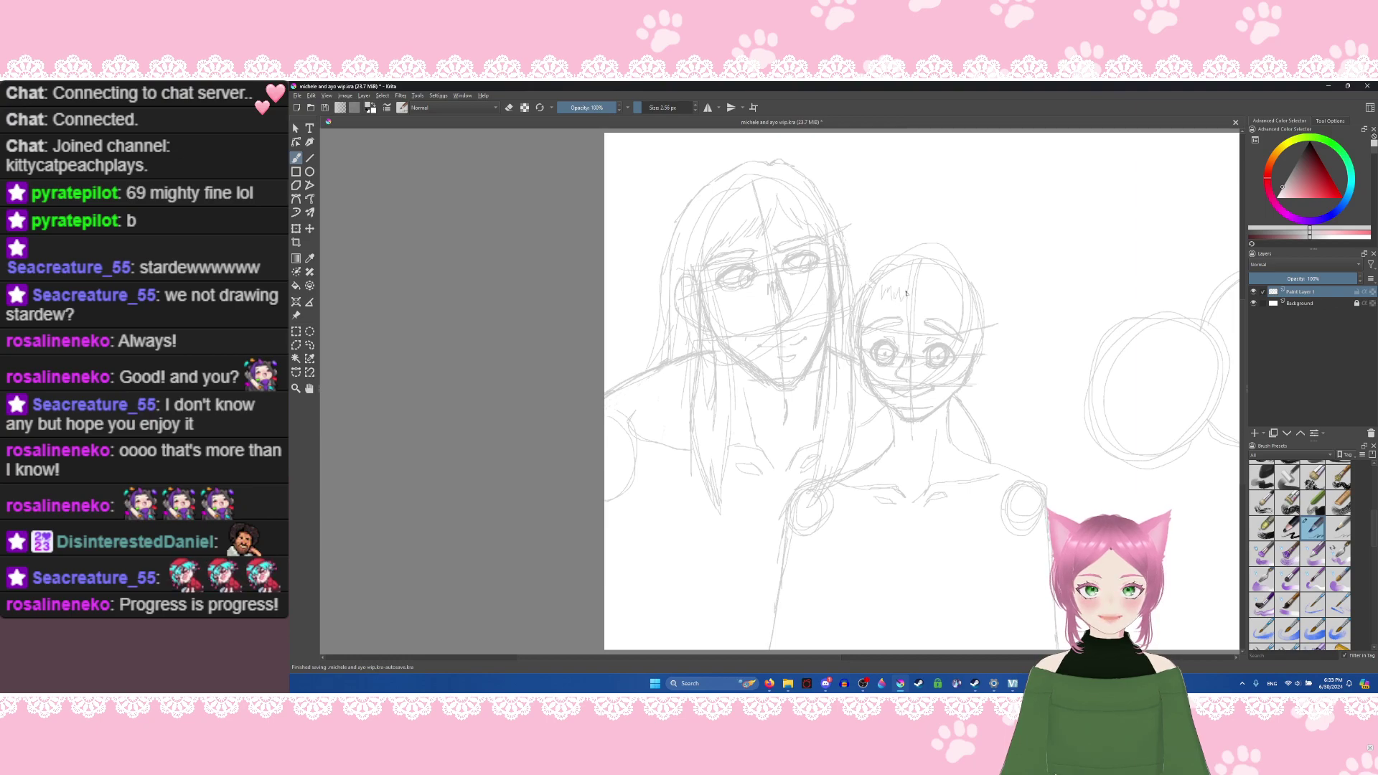
pyautogui.hotkey('ctrl', 'z')
pyautogui.hotkey('ctrl', 'z')
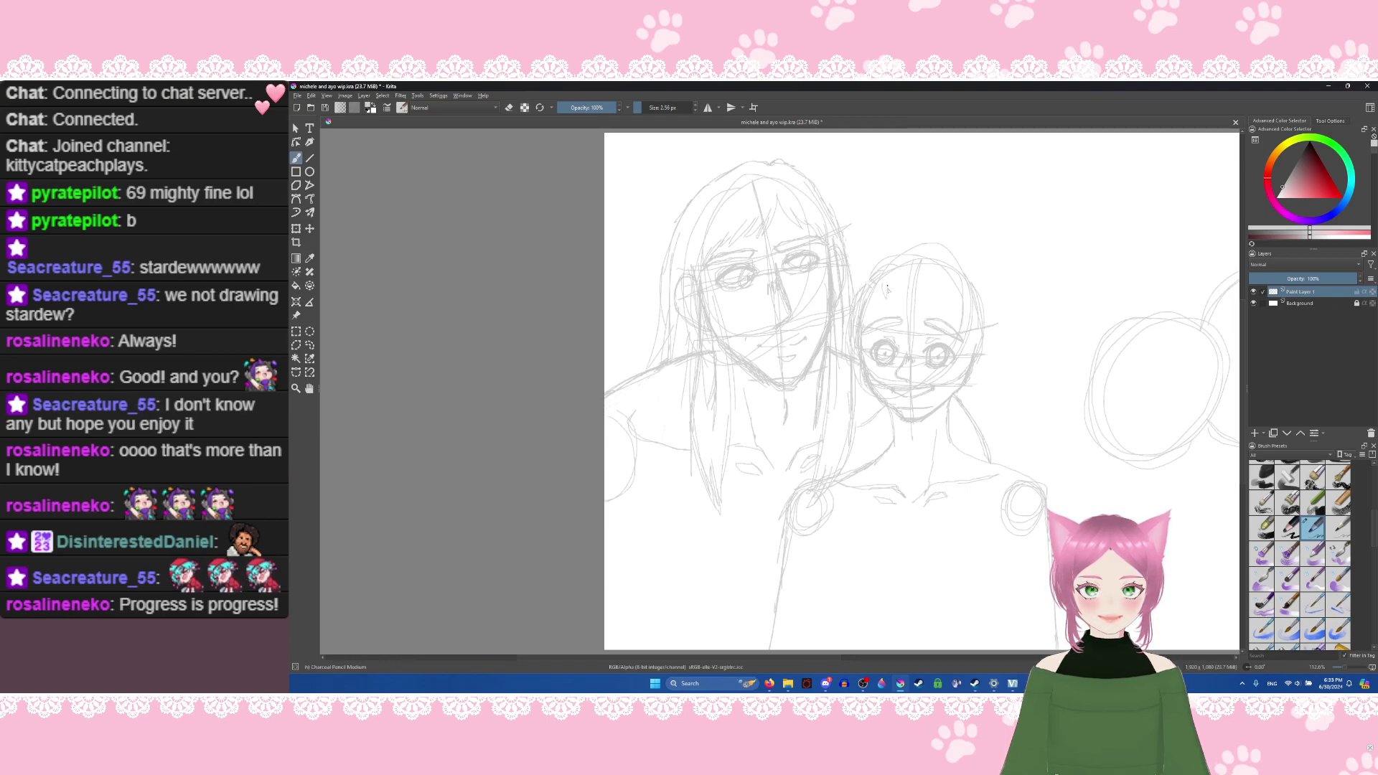
pyautogui.moveTo(892, 293); pyautogui.dragTo(943, 307)
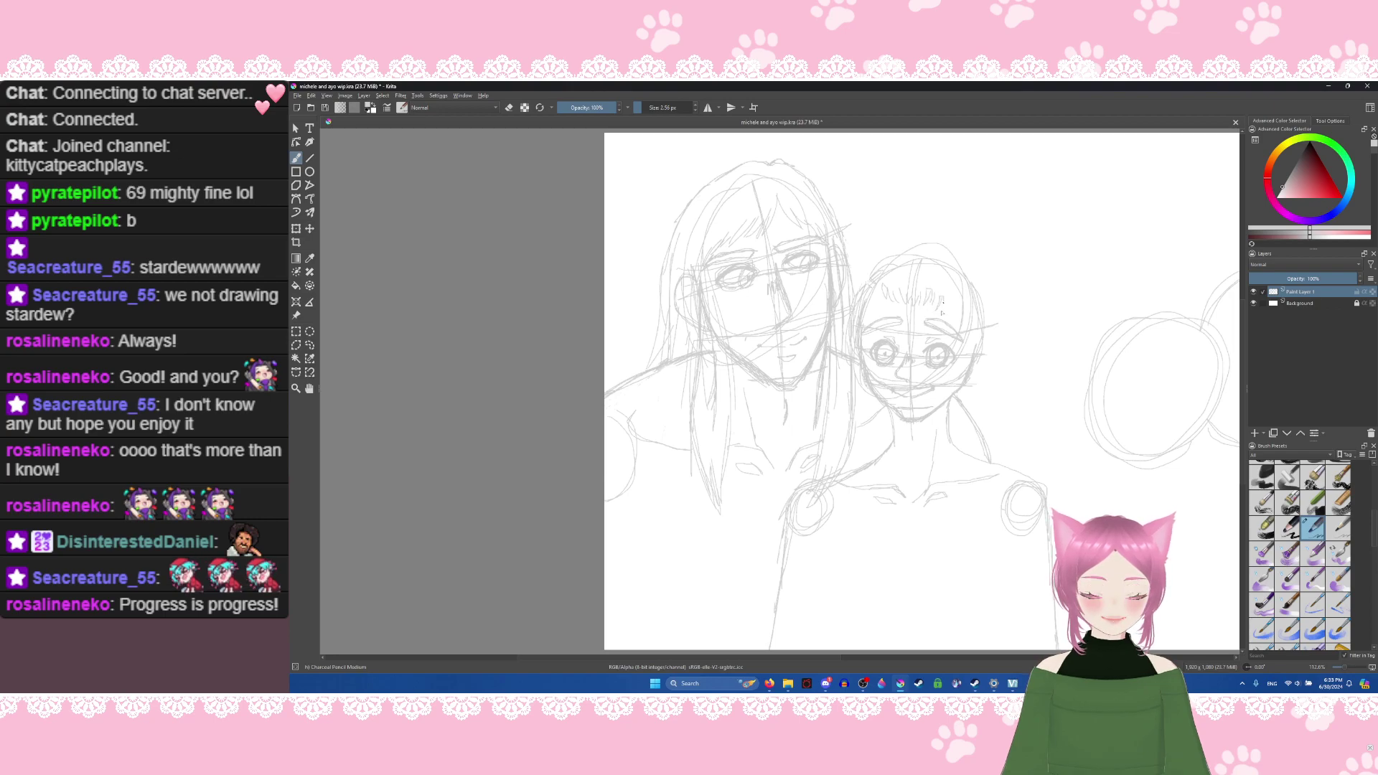
pyautogui.hotkey('ctrl', 'z')
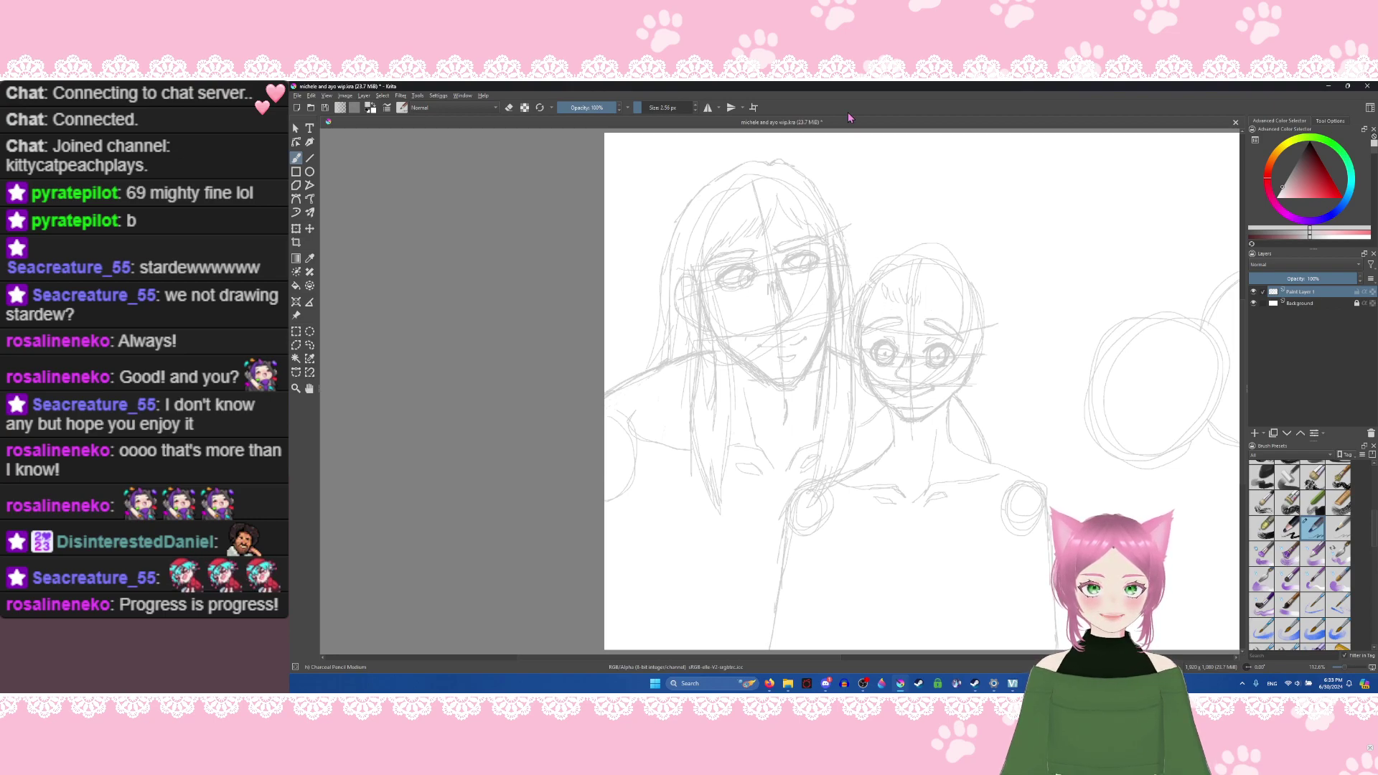
pyautogui.hotkey('ctrl', 'z')
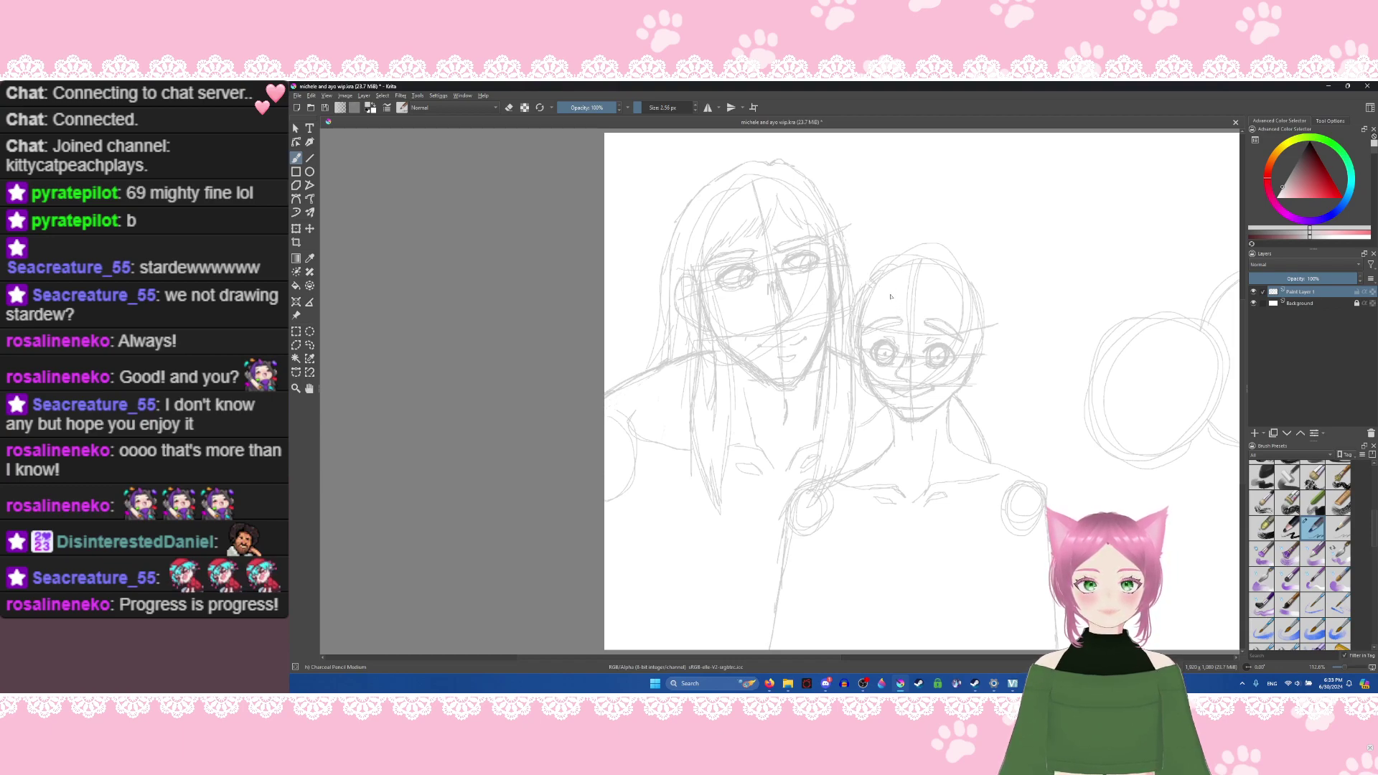
# Step: Save the drawing and sketch a short fringe across the second figure's forehead with strands rising to the crown
pyautogui.hotkey('ctrl', 's')
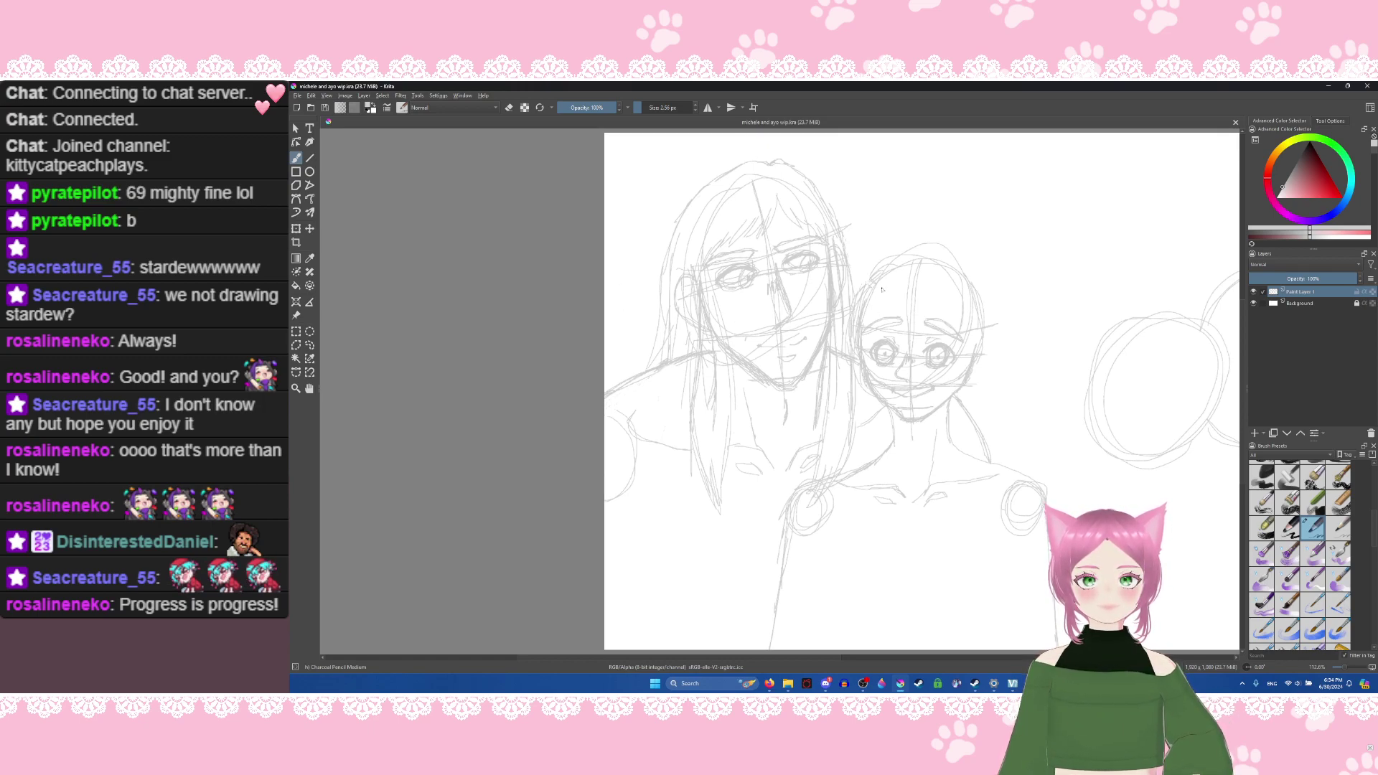
pyautogui.moveTo(887, 300); pyautogui.dragTo(899, 311)
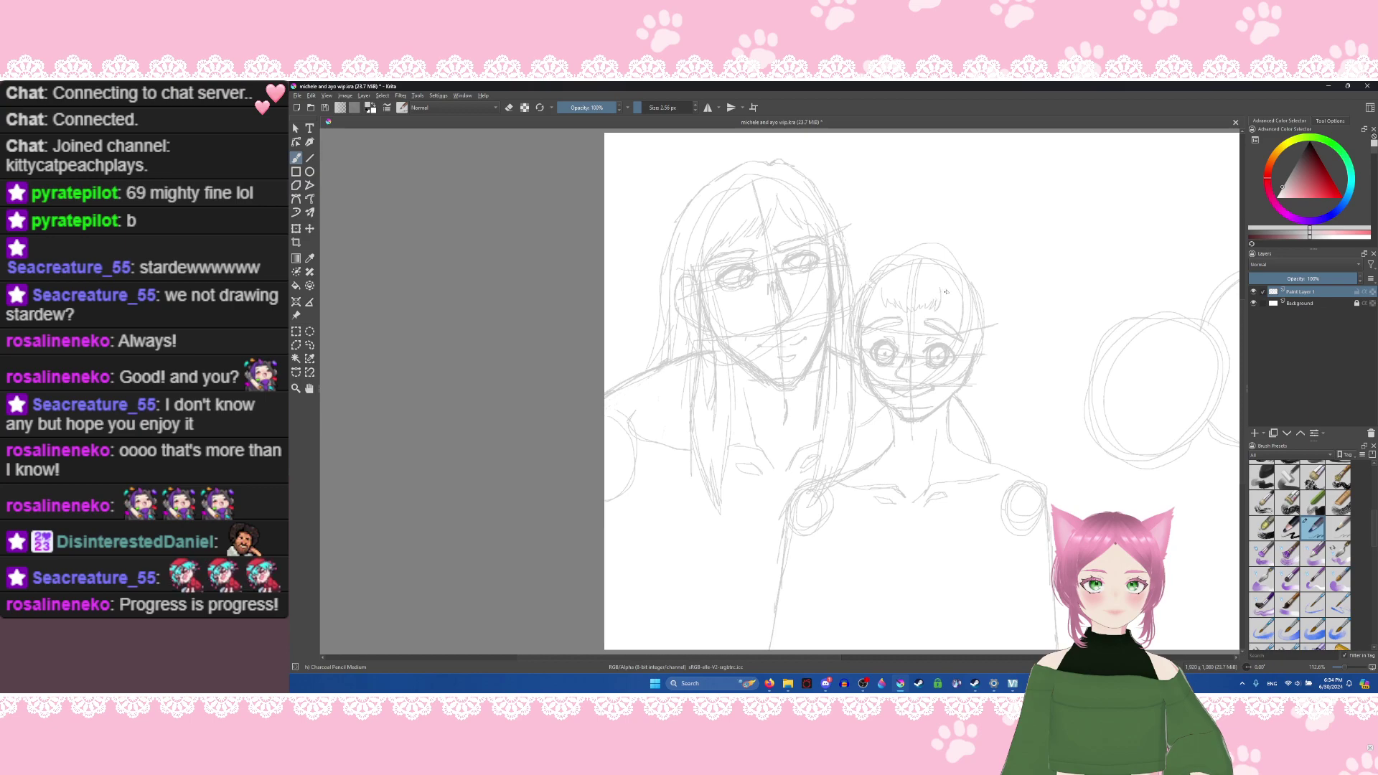
pyautogui.moveTo(942, 300)
pyautogui.mouseDown()
pyautogui.moveTo(877, 289)
pyautogui.moveTo(880, 313)
pyautogui.moveTo(866, 308)
pyautogui.moveTo(906, 285)
pyautogui.mouseUp()
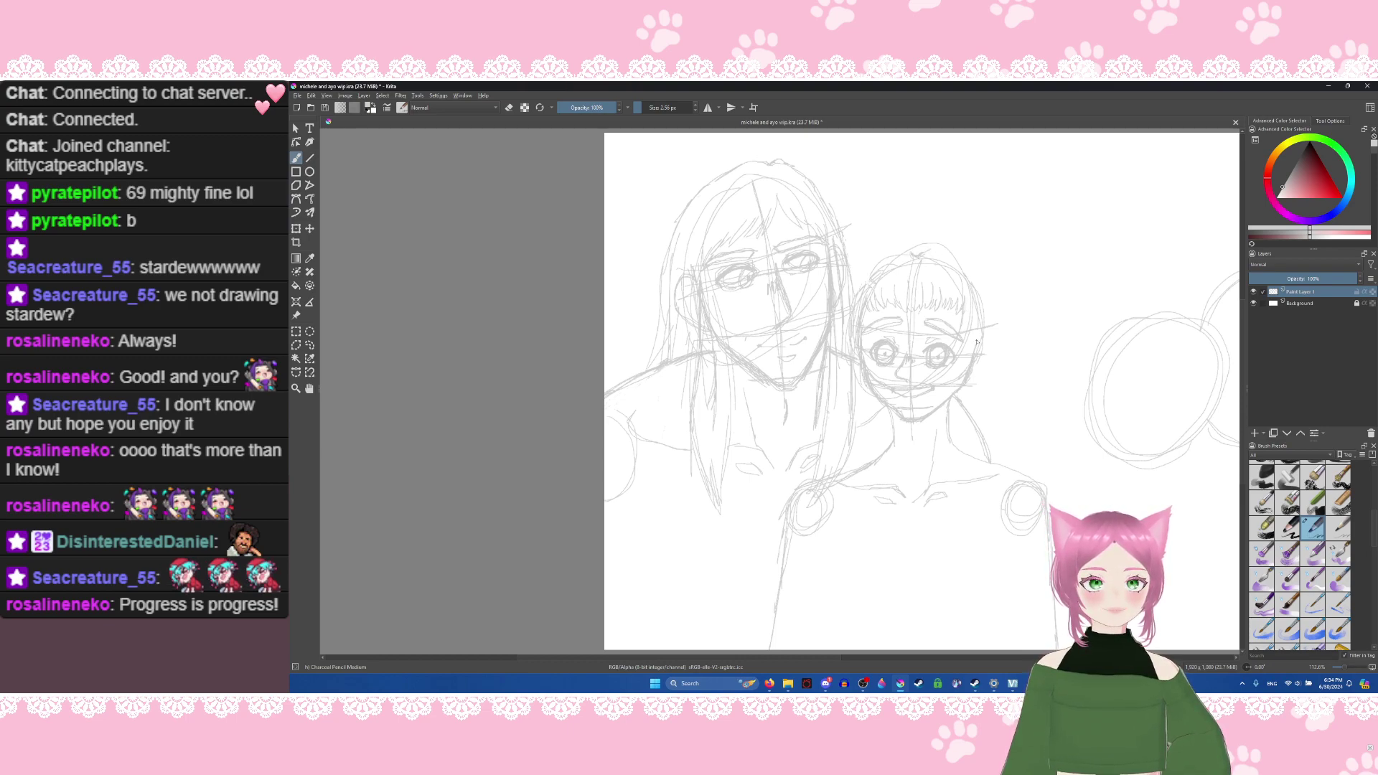
# Step: Sketch the second figure's ear and loose hair strands beside the face and neck, and outline the hair around the head
pyautogui.moveTo(985, 351)
pyautogui.mouseDown()
pyautogui.moveTo(974, 374)
pyautogui.moveTo(992, 367)
pyautogui.mouseUp()
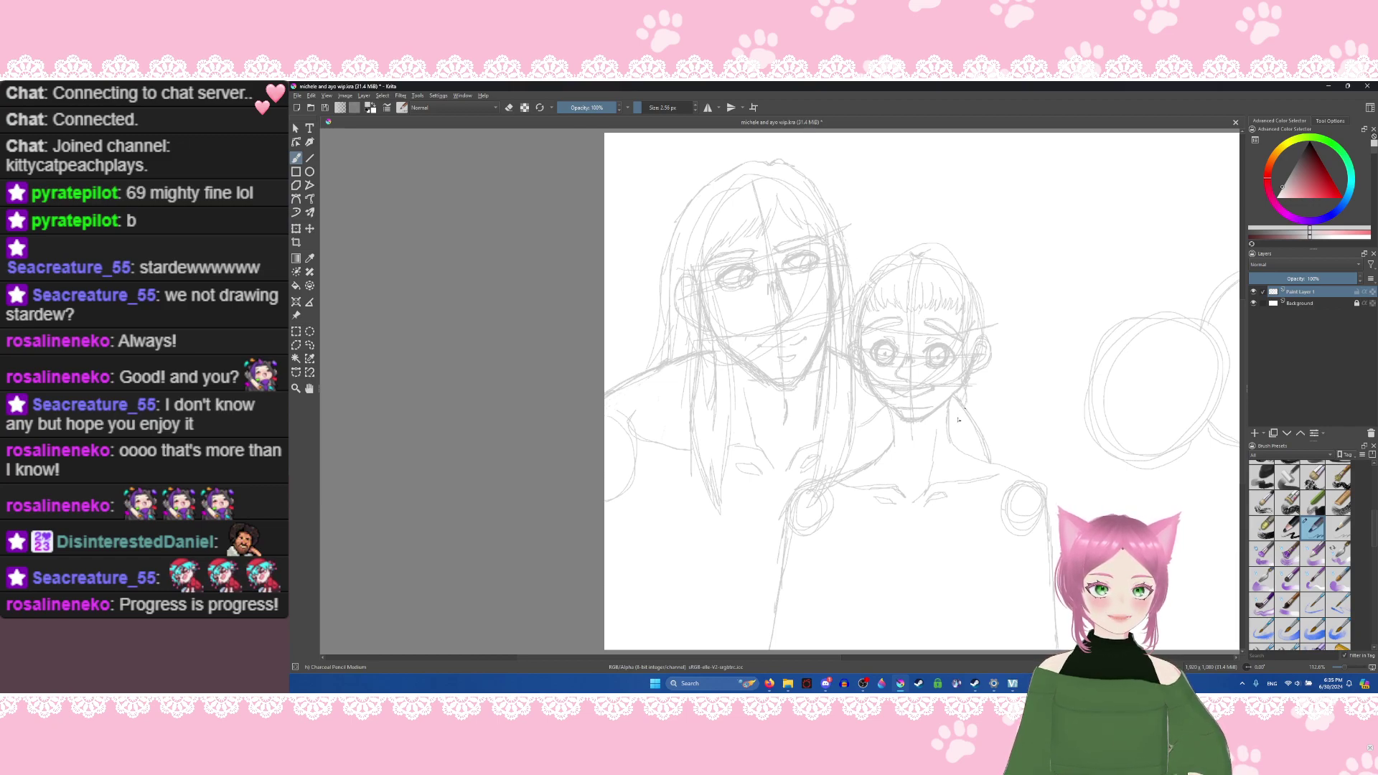
pyautogui.hotkey('ctrl', 'z')
pyautogui.moveTo(961, 411); pyautogui.dragTo(958, 436)
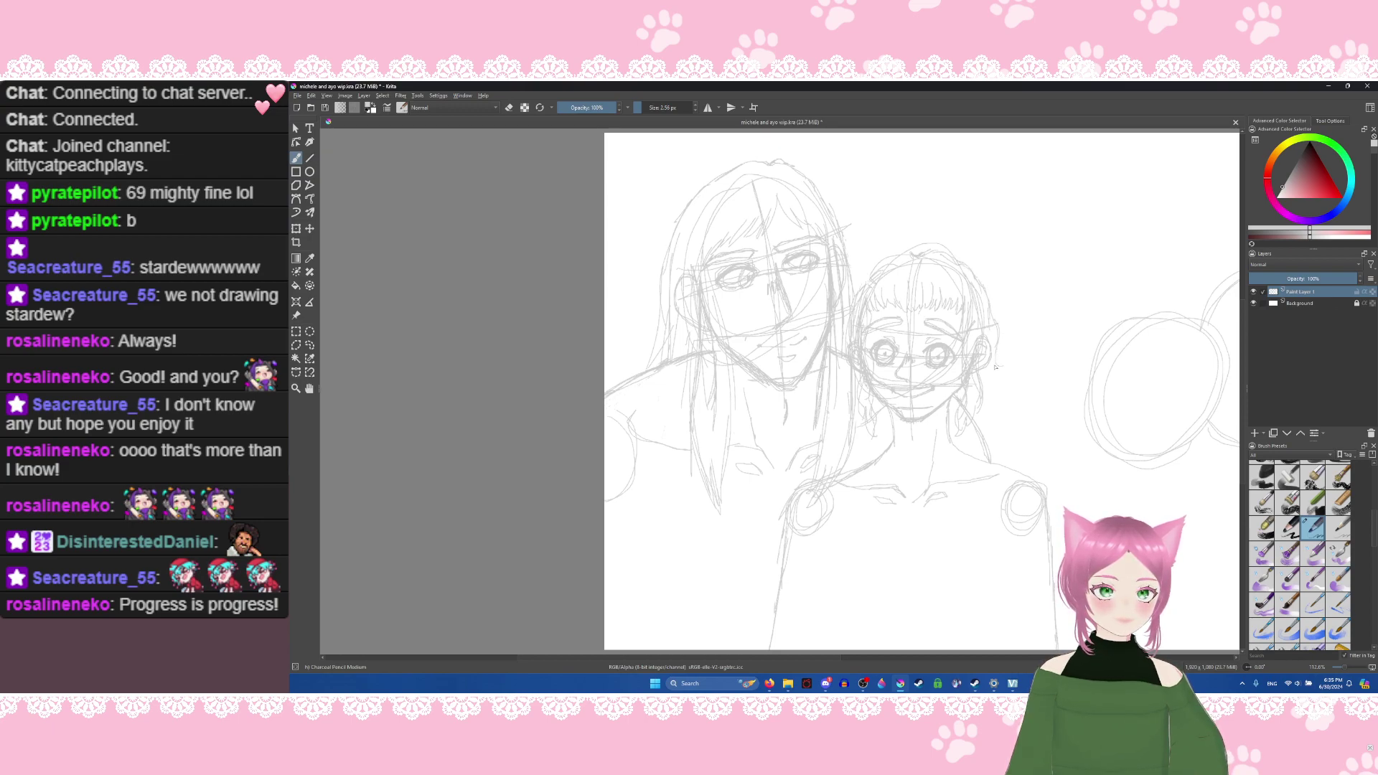
pyautogui.moveTo(995, 366); pyautogui.dragTo(1011, 369)
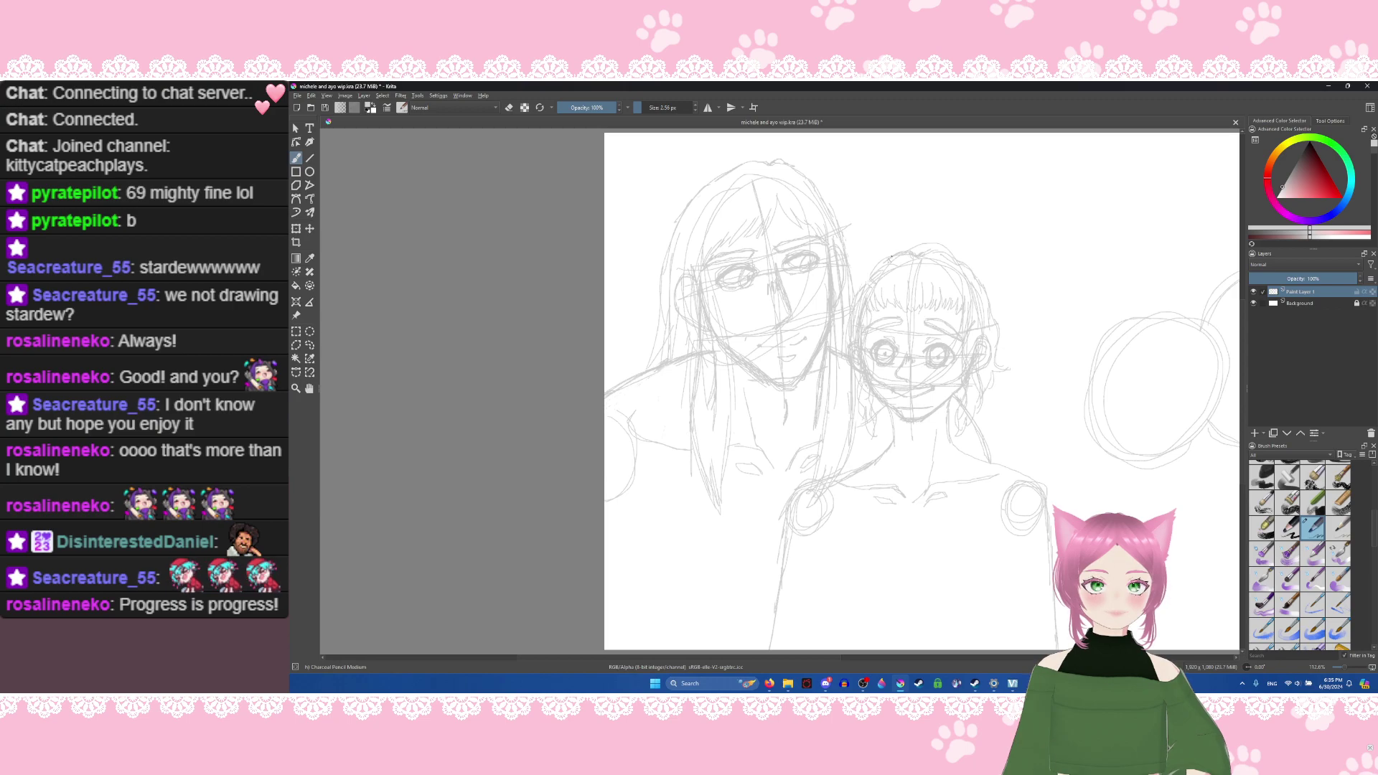
pyautogui.moveTo(870, 268); pyautogui.dragTo(861, 291)
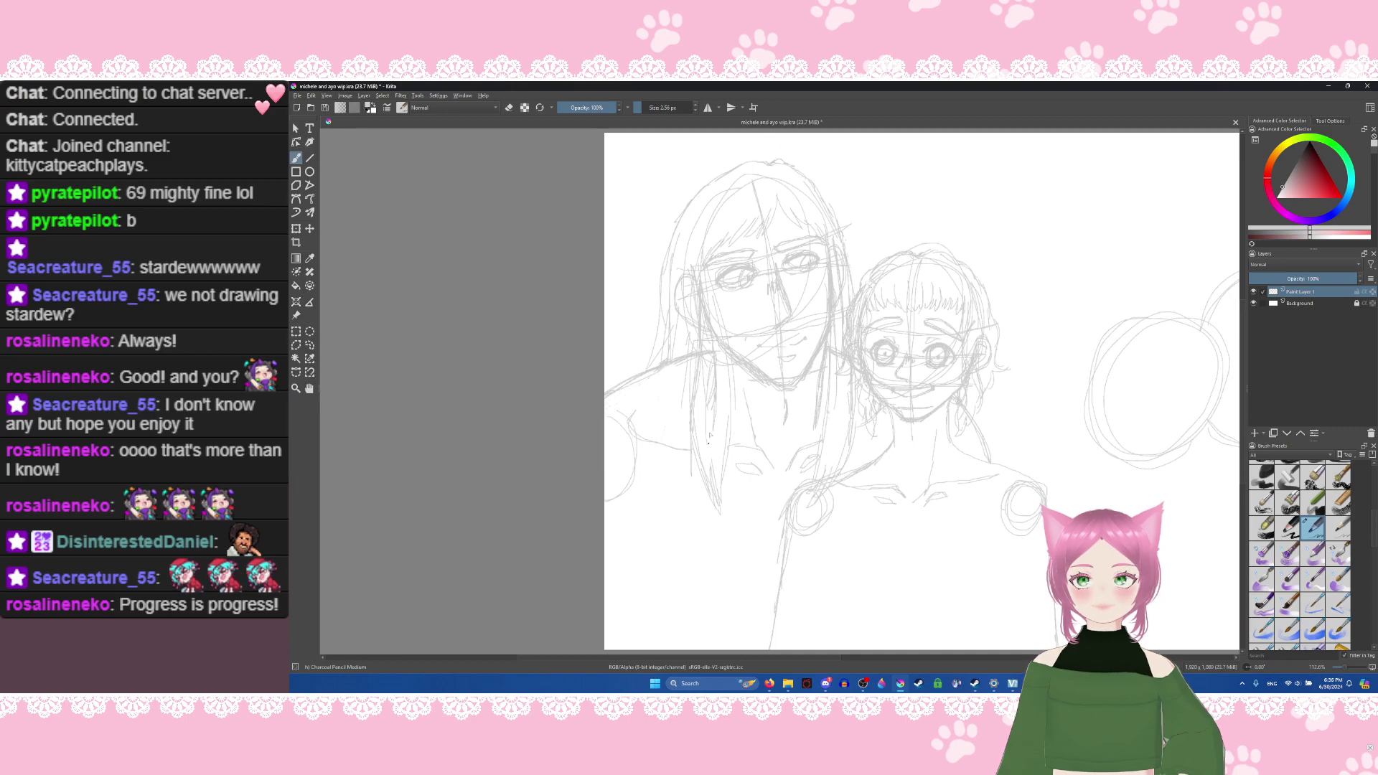
# Step: Sketch a deep V-shaped neckline with sleeve folds on the leftmost figure and a rounded neckline on the second figure
pyautogui.moveTo(724, 473)
pyautogui.mouseDown()
pyautogui.moveTo(767, 532)
pyautogui.moveTo(787, 531)
pyautogui.mouseUp()
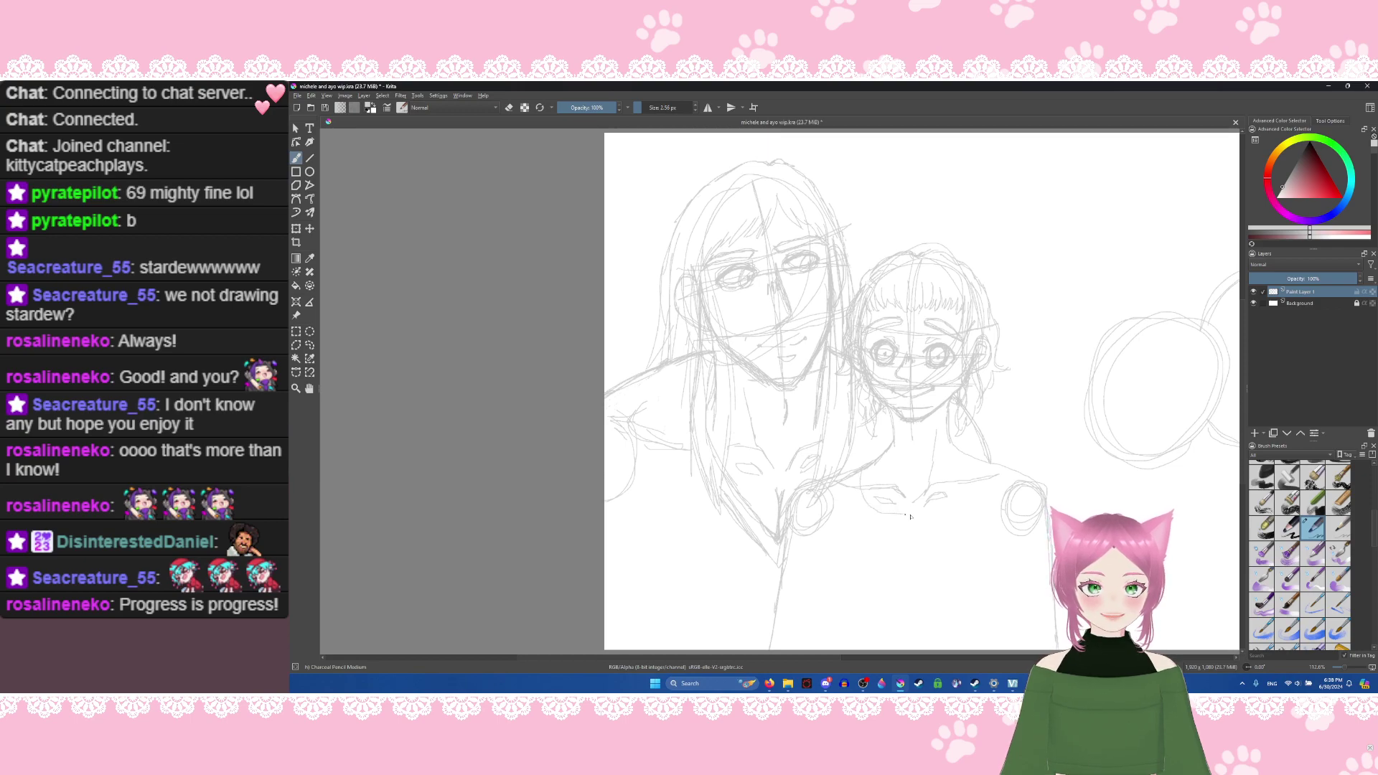
pyautogui.moveTo(910, 516); pyautogui.dragTo(962, 485)
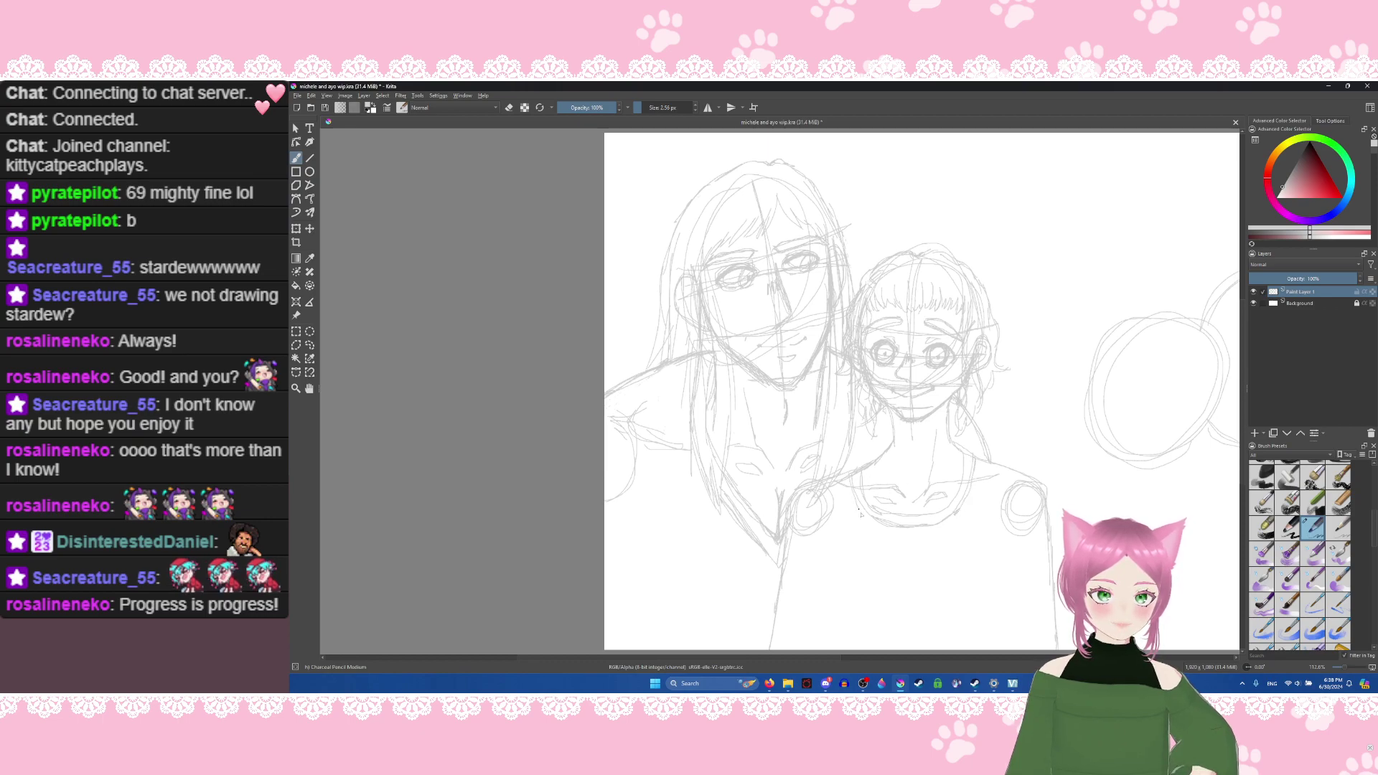
# Step: Reinforce the second figure's neckline and sketch lines down both sides of the torso to separate it from the arms
pyautogui.moveTo(856, 504); pyautogui.dragTo(882, 526)
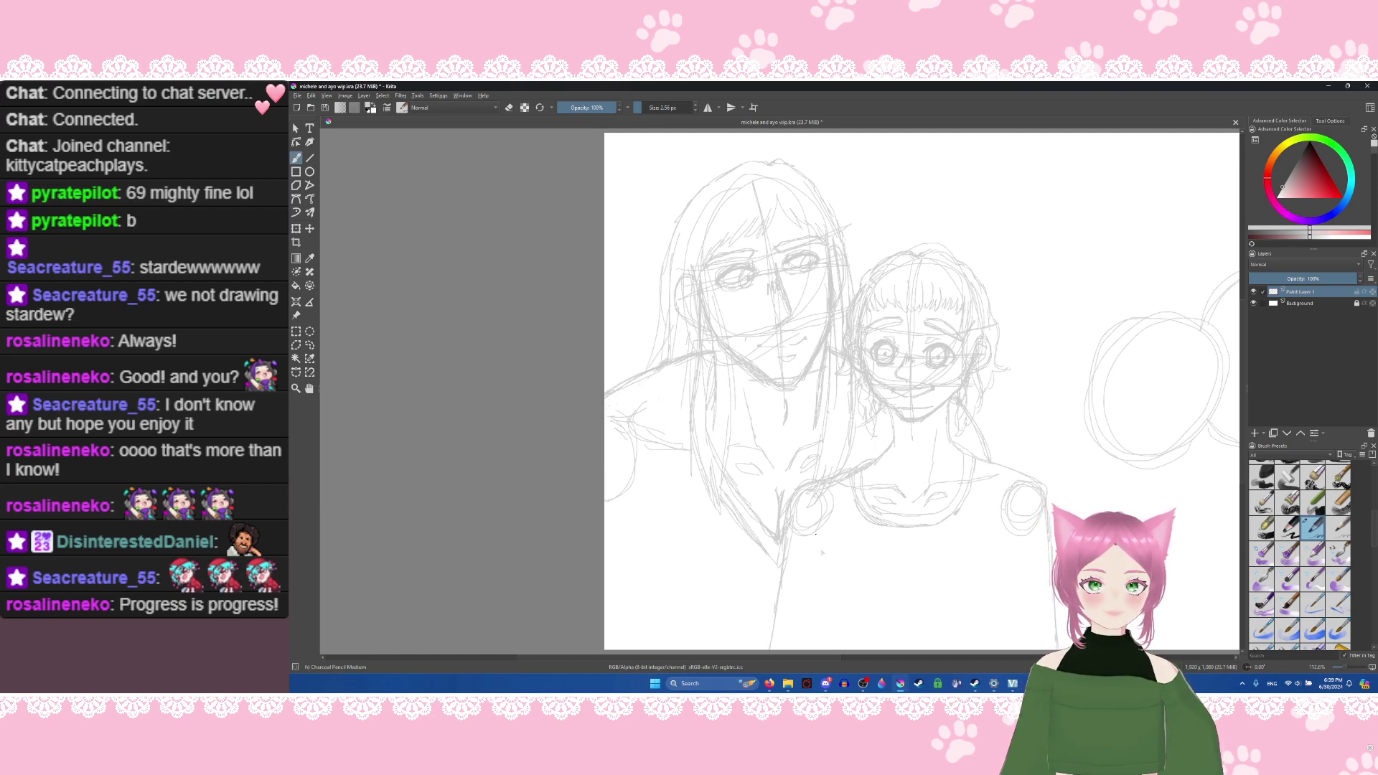
pyautogui.moveTo(817, 536); pyautogui.dragTo(823, 558)
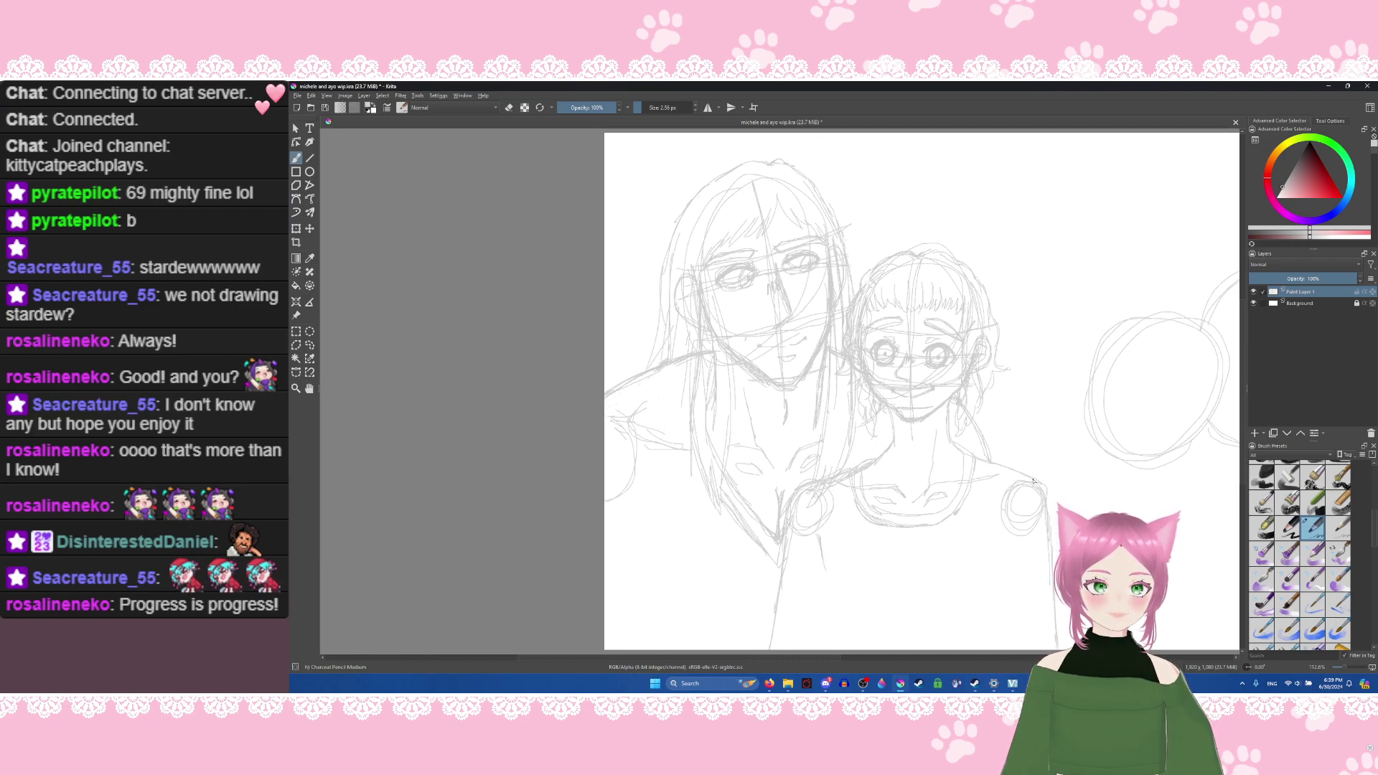
pyautogui.moveTo(999, 511); pyautogui.dragTo(995, 532)
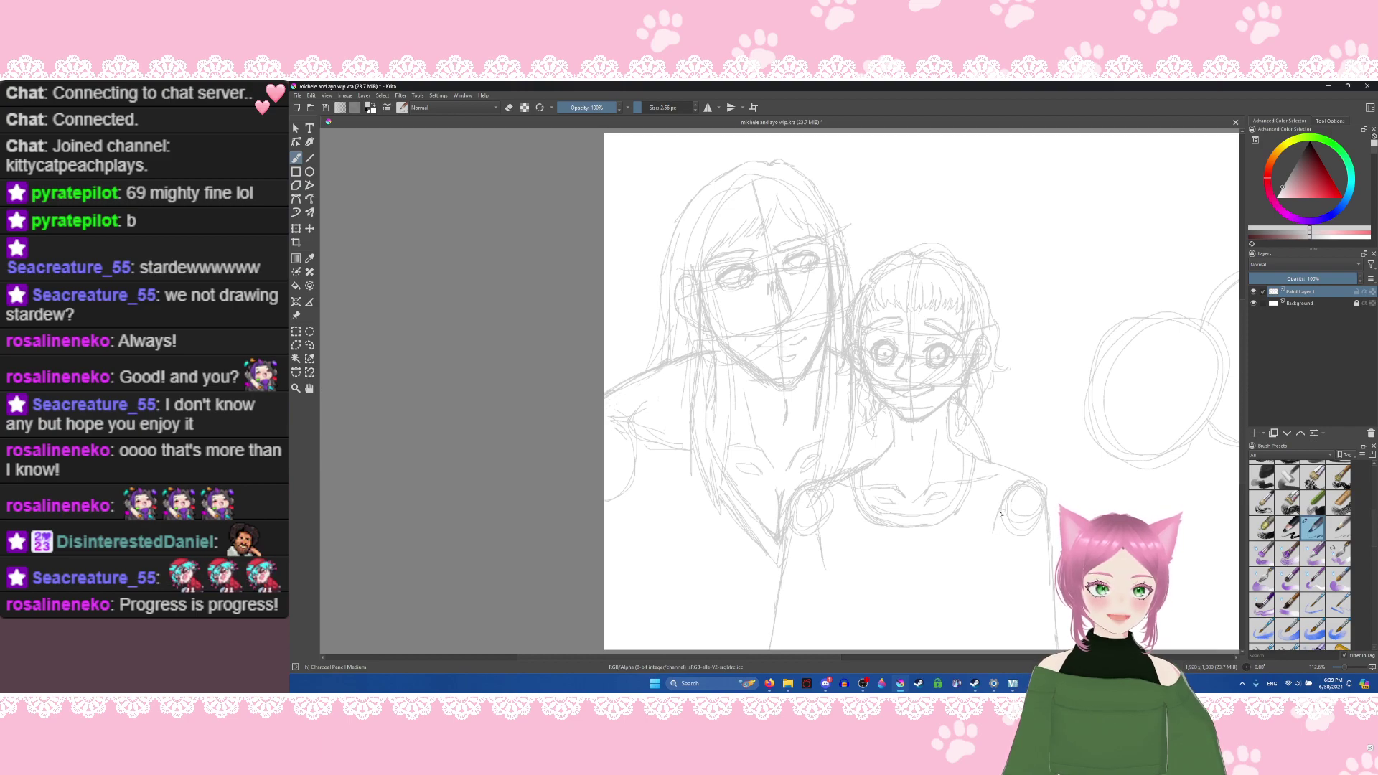
pyautogui.moveTo(993, 531)
pyautogui.mouseDown()
pyautogui.moveTo(979, 563)
pyautogui.moveTo(997, 630)
pyautogui.mouseUp()
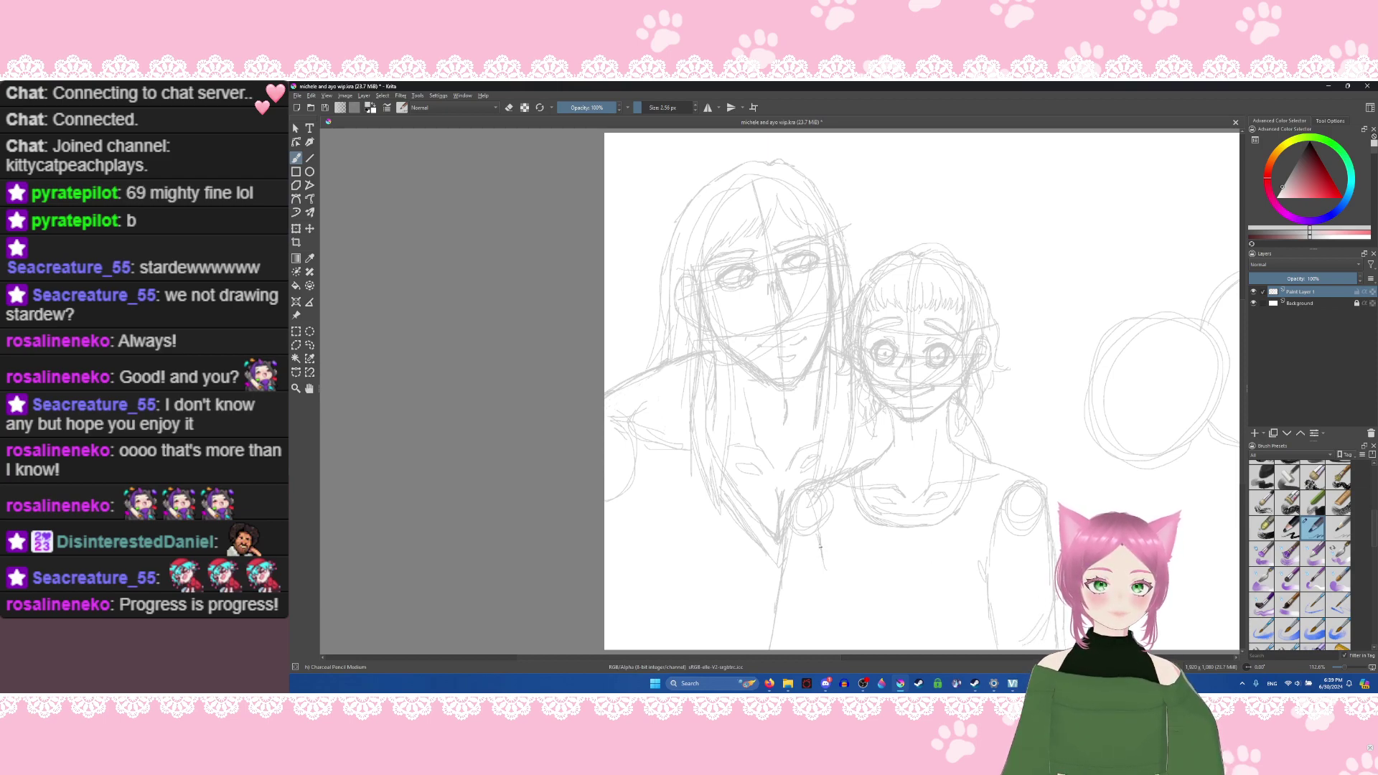
pyautogui.moveTo(820, 549)
pyautogui.mouseDown()
pyautogui.moveTo(824, 592)
pyautogui.moveTo(825, 579)
pyautogui.mouseUp()
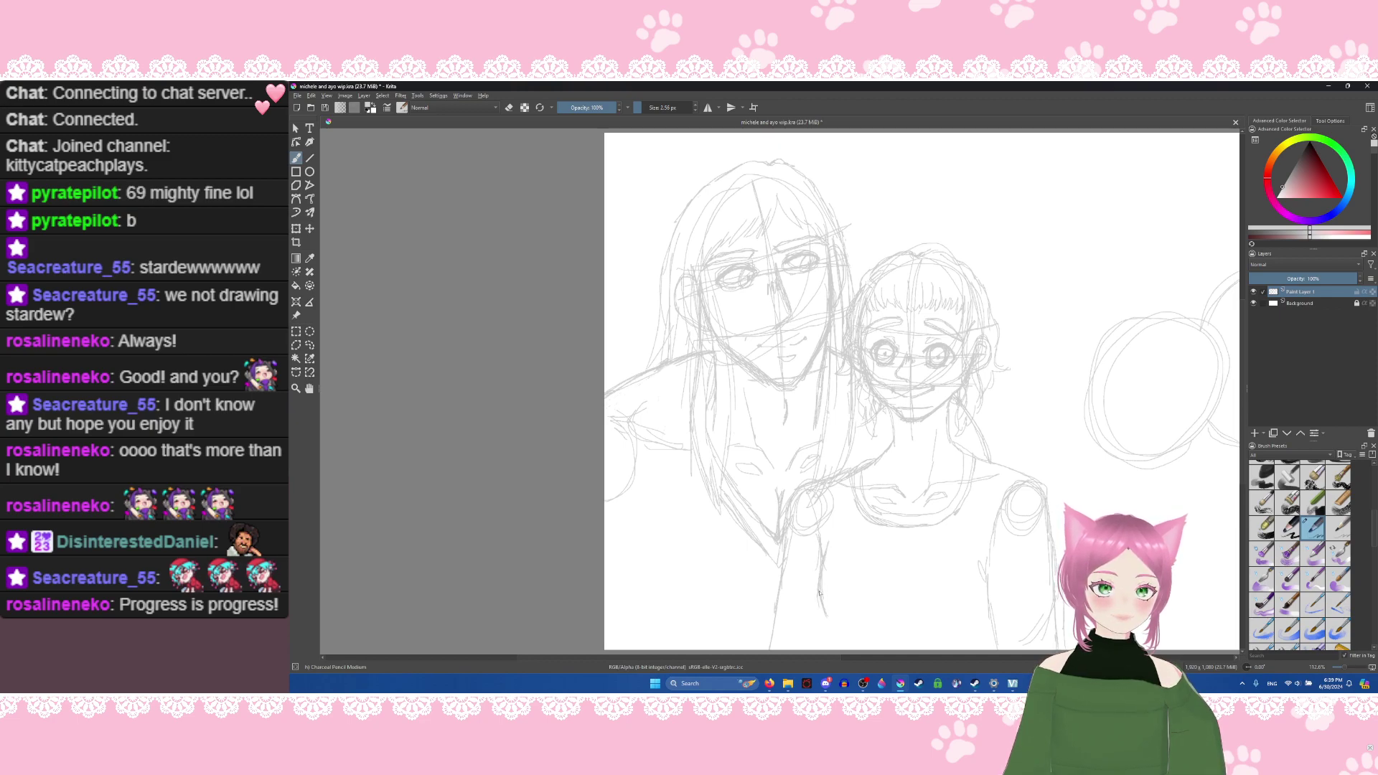
pyautogui.moveTo(819, 604); pyautogui.dragTo(831, 628)
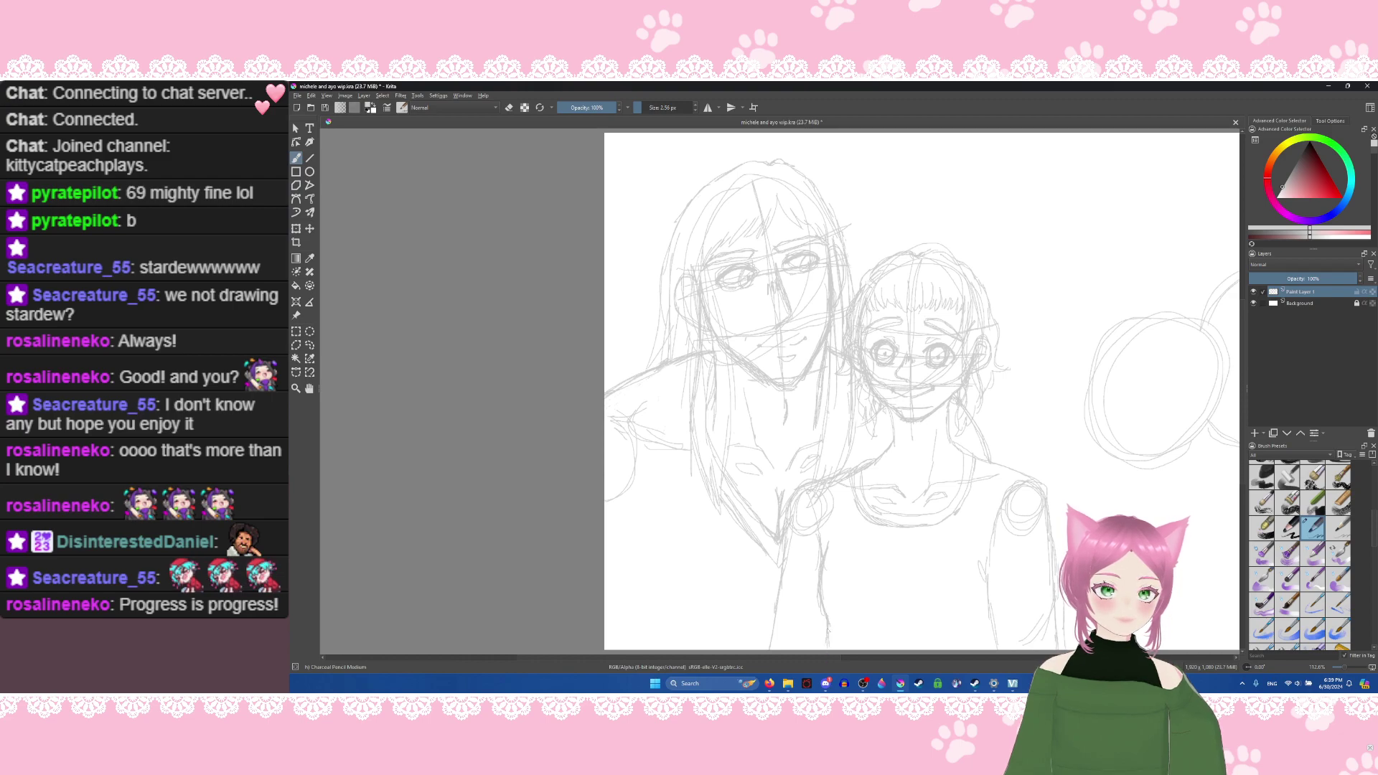
# Step: Sketch fabric folds across the second figure's chest and waist, plus a short crease at the side of the torso
pyautogui.moveTo(881, 583); pyautogui.dragTo(954, 576)
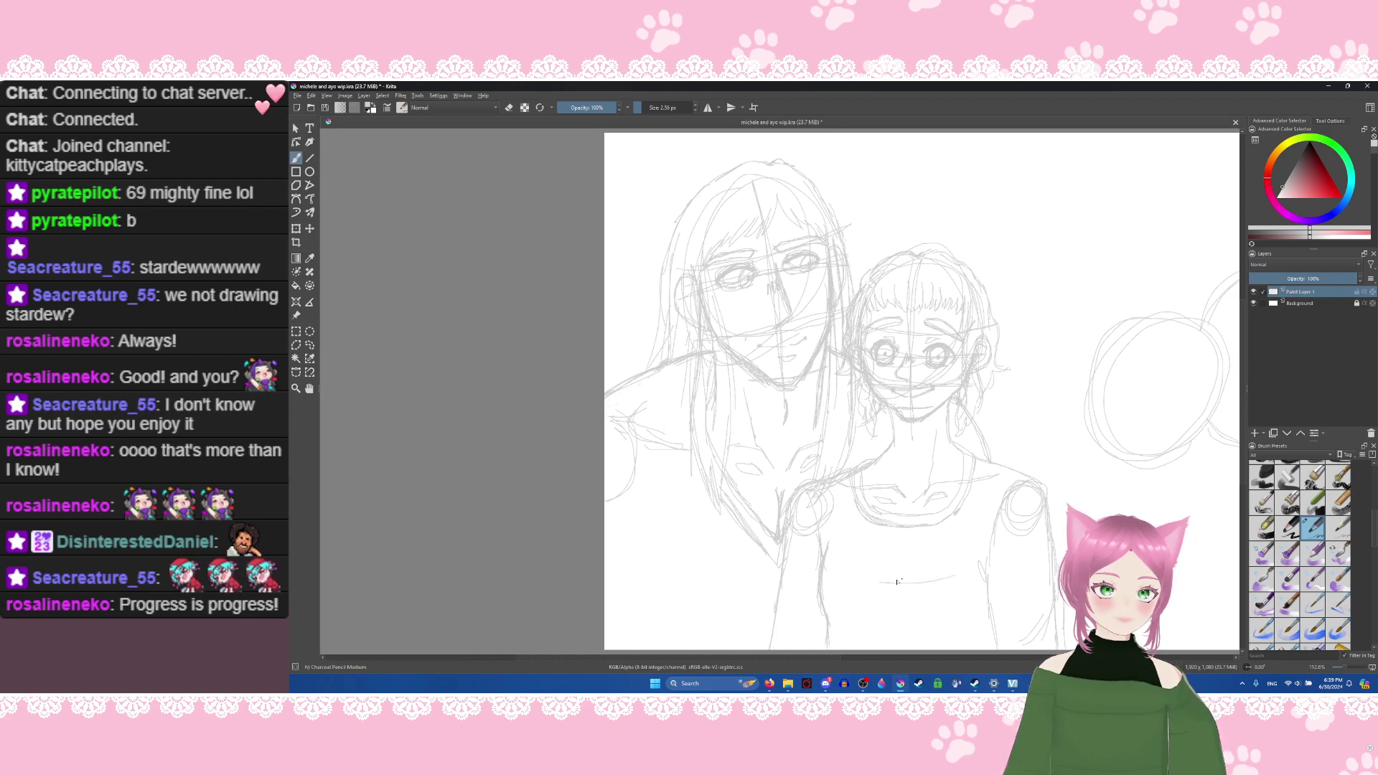
pyautogui.moveTo(860, 589); pyautogui.dragTo(936, 565)
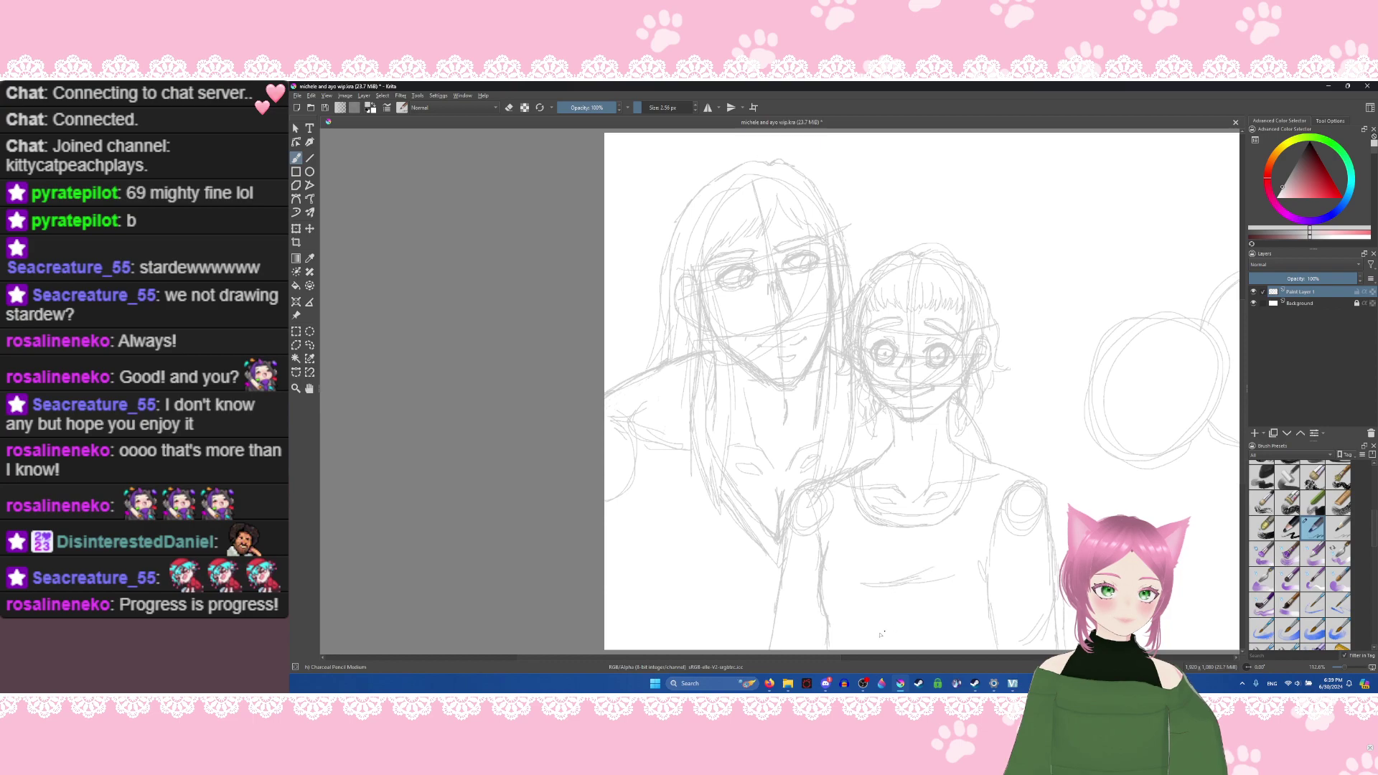
pyautogui.moveTo(881, 634); pyautogui.dragTo(940, 628)
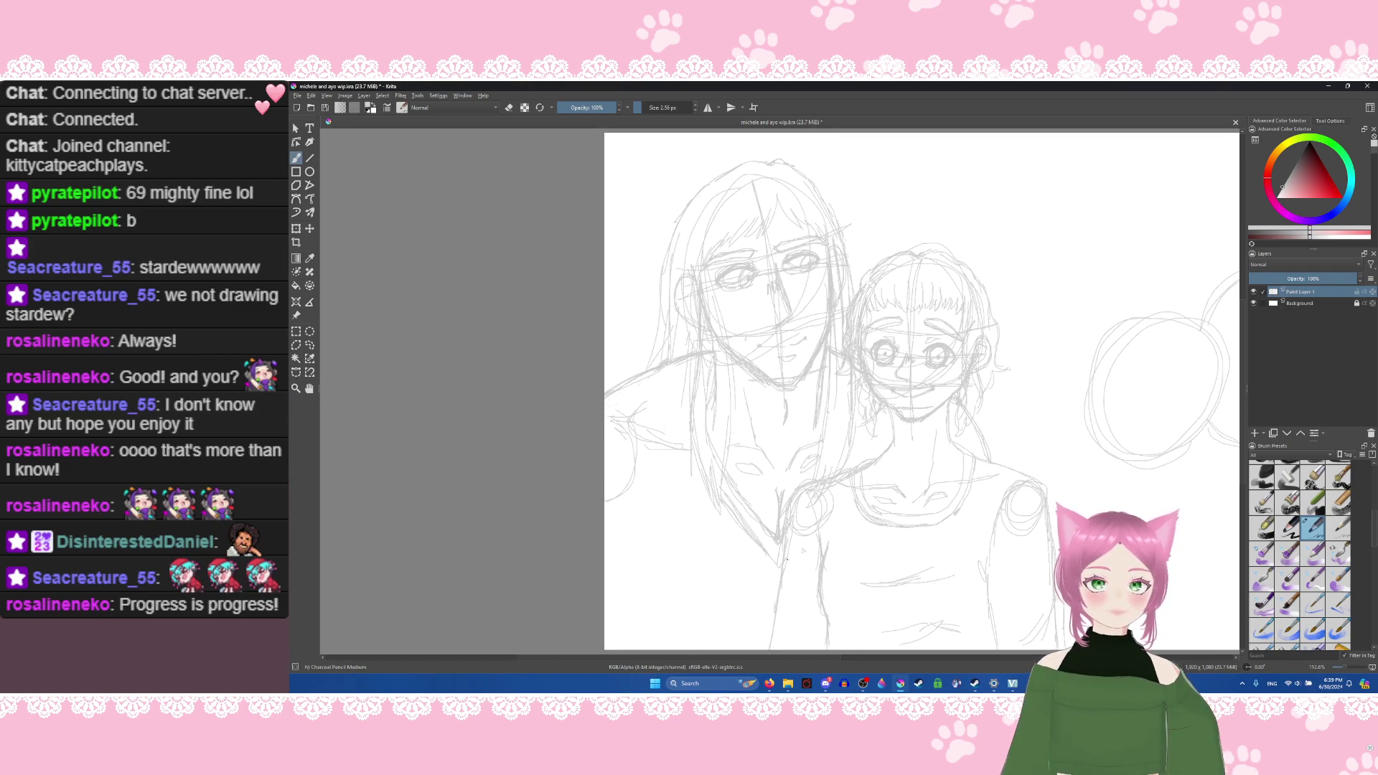
pyautogui.moveTo(820, 564); pyautogui.dragTo(816, 574)
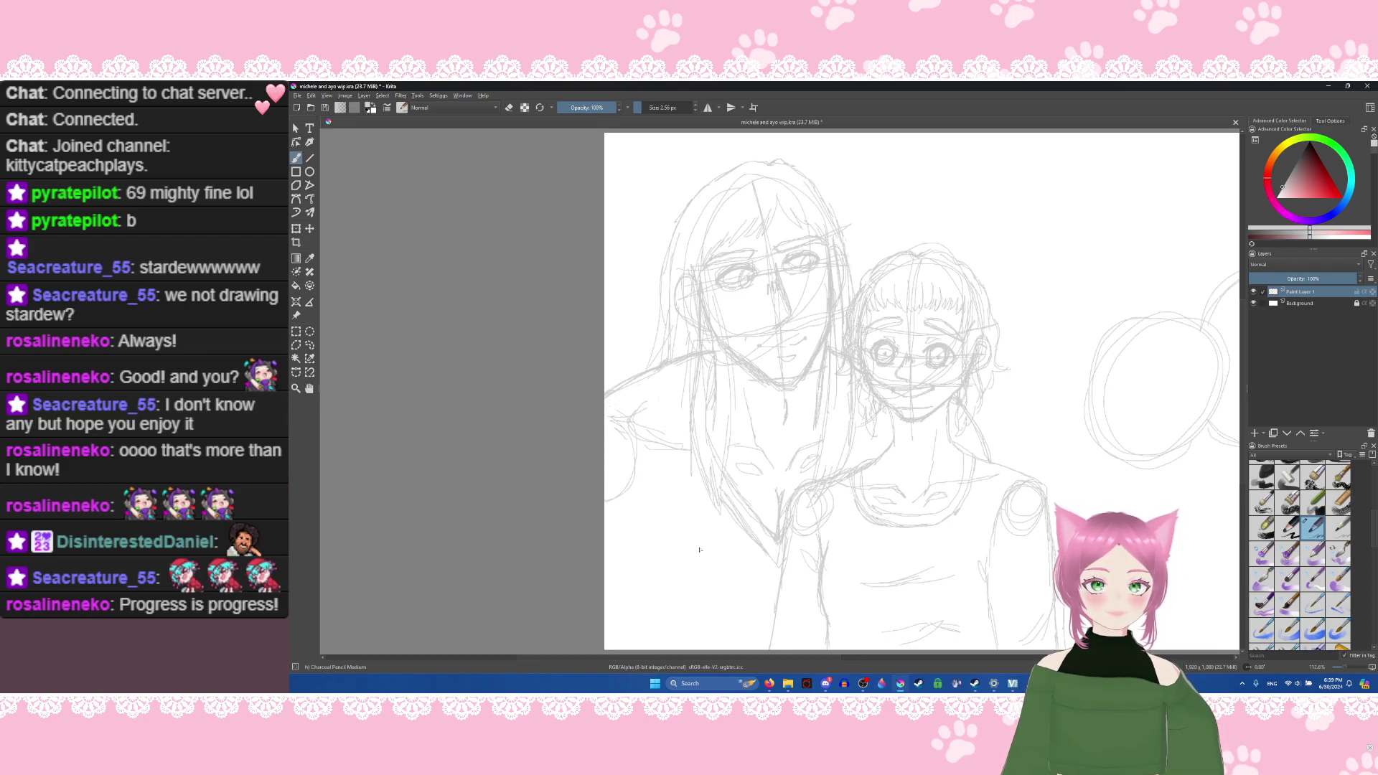
# Step: Sketch the side of the leftmost figure's torso, with a slanting fold across the chest and a crease at the waist
pyautogui.moveTo(631, 489)
pyautogui.mouseDown()
pyautogui.moveTo(721, 545)
pyautogui.moveTo(706, 553)
pyautogui.mouseUp()
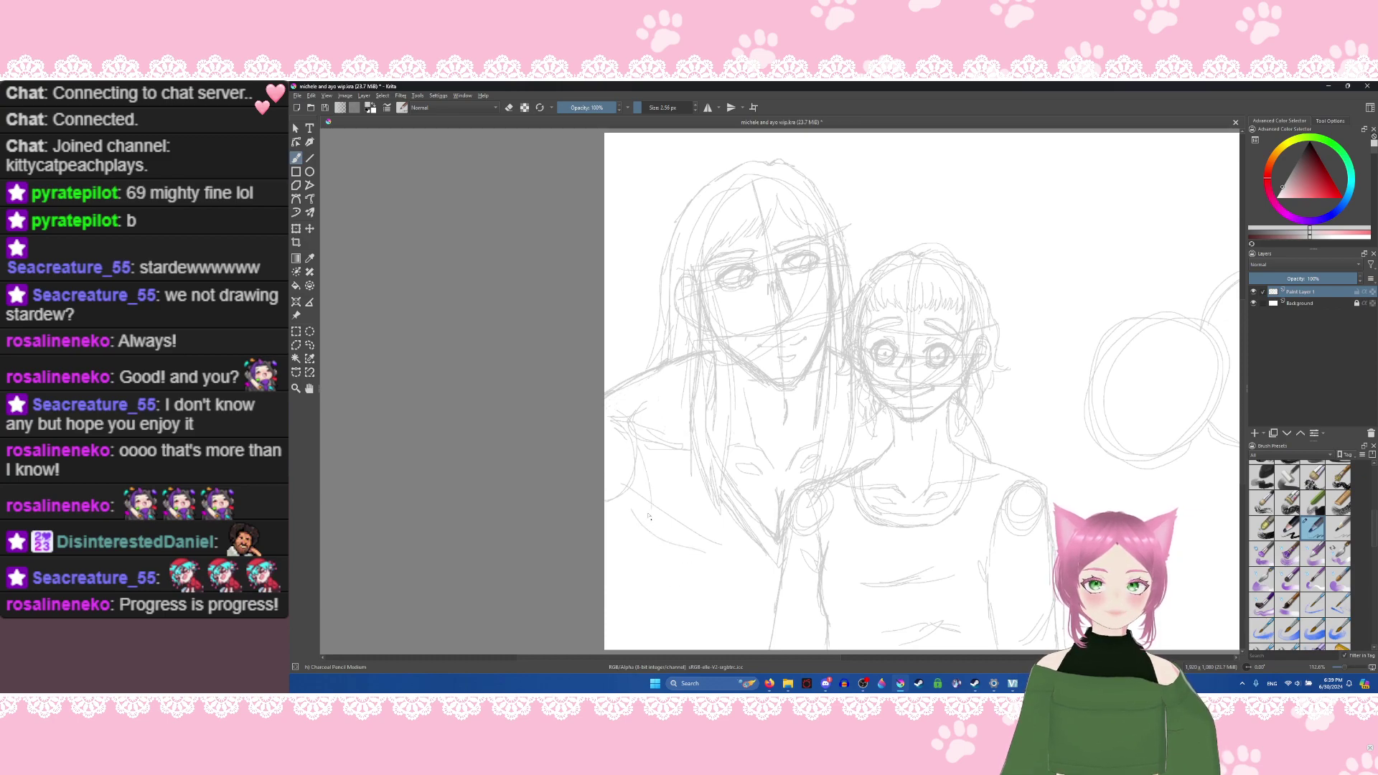
pyautogui.moveTo(646, 495)
pyautogui.mouseDown()
pyautogui.moveTo(631, 445)
pyautogui.moveTo(611, 418)
pyautogui.moveTo(644, 465)
pyautogui.moveTo(628, 617)
pyautogui.moveTo(604, 613)
pyautogui.moveTo(631, 623)
pyautogui.mouseUp()
pyautogui.moveTo(643, 538); pyautogui.dragTo(631, 607)
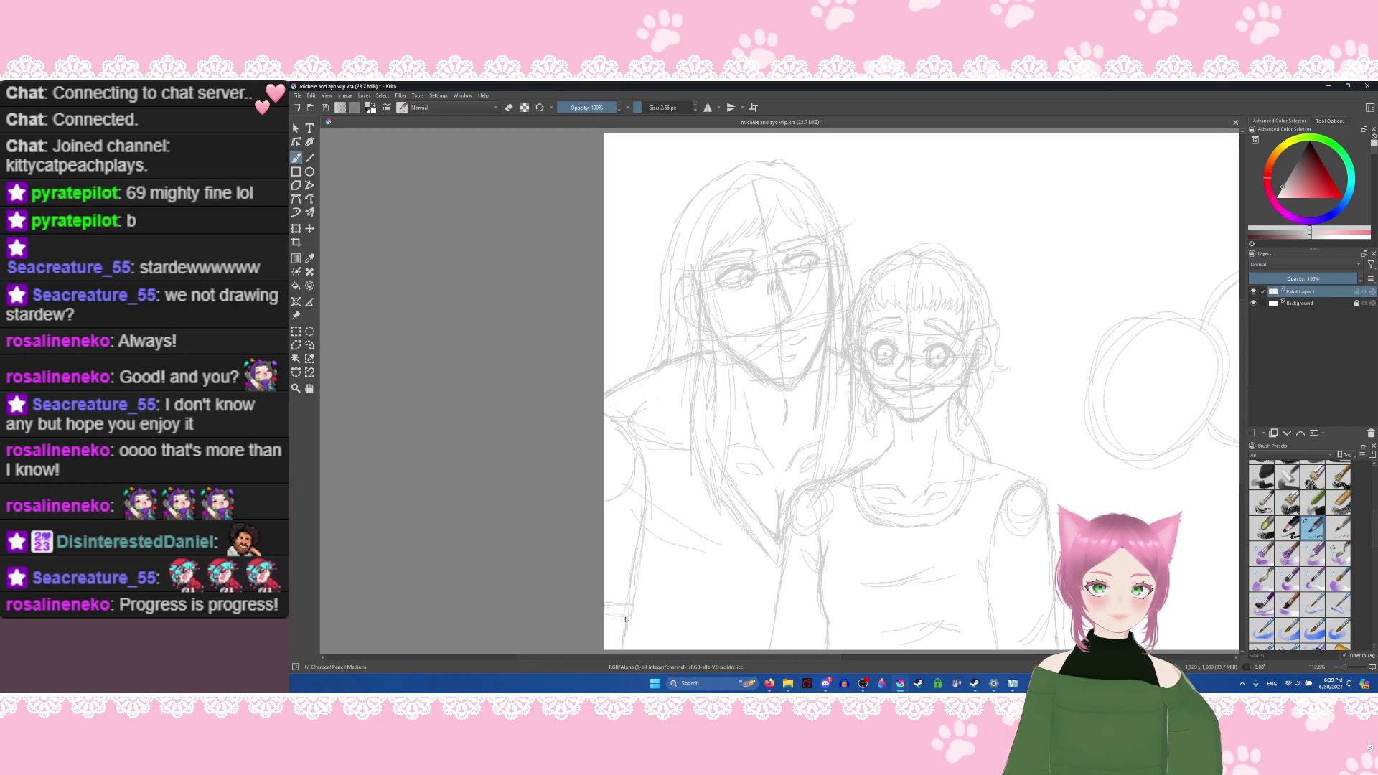
pyautogui.hotkey('ctrl', 'z')
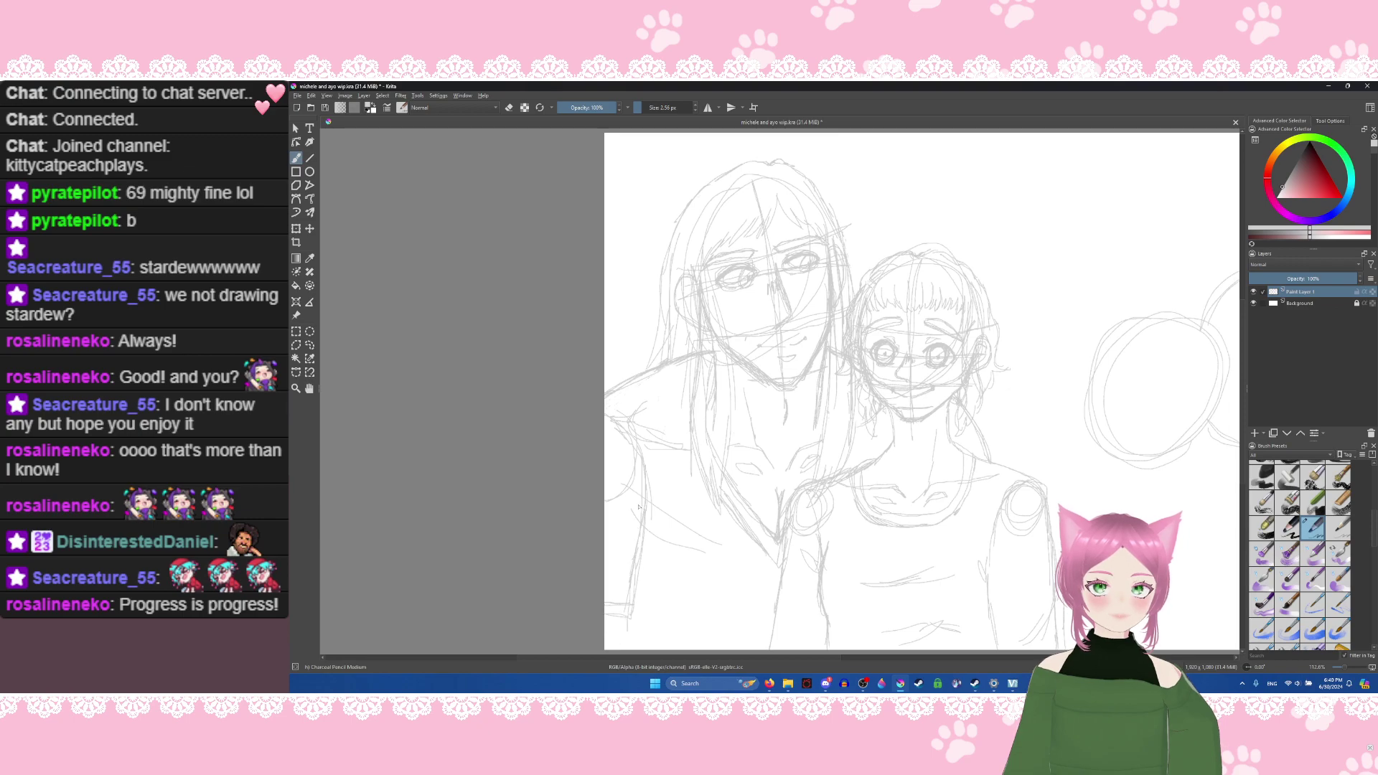
pyautogui.moveTo(646, 508); pyautogui.dragTo(625, 635)
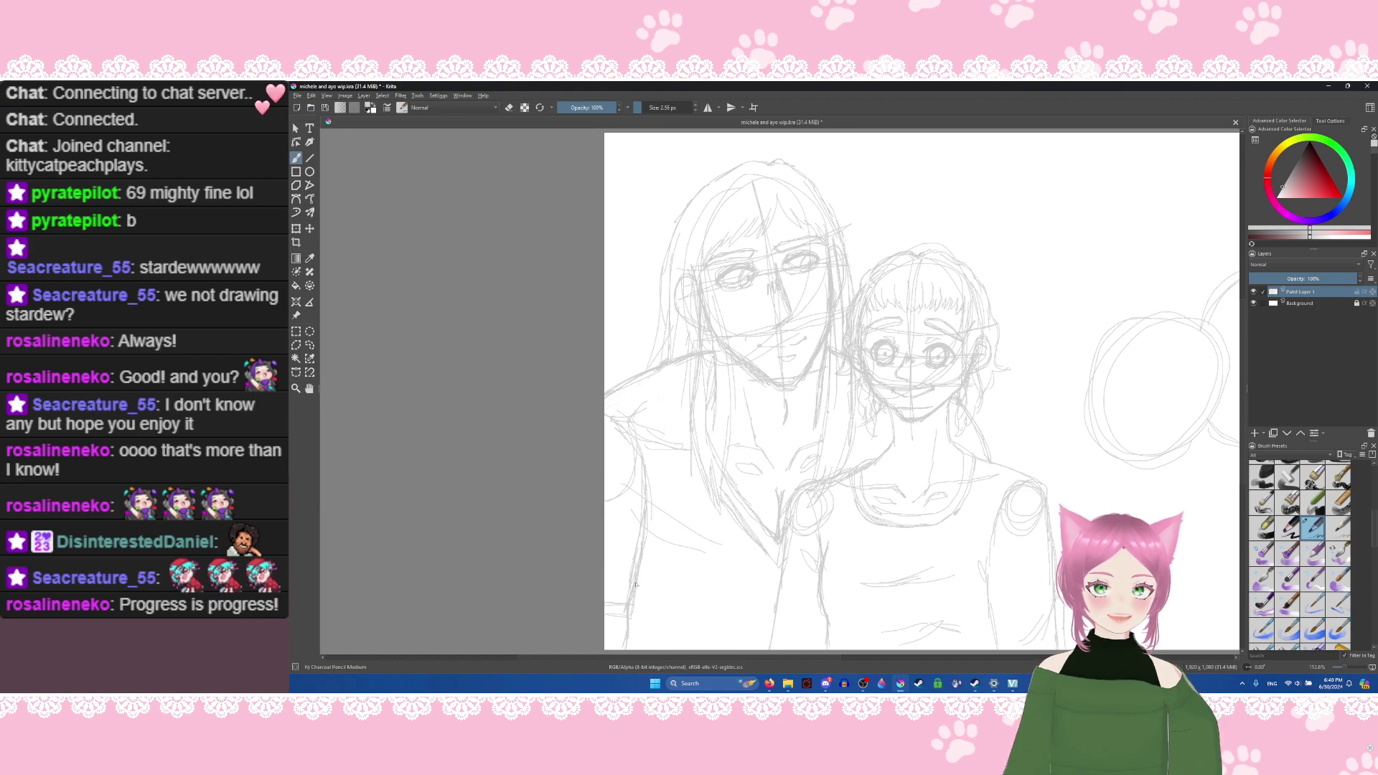
pyautogui.moveTo(675, 615)
pyautogui.mouseDown()
pyautogui.moveTo(752, 622)
pyautogui.moveTo(716, 615)
pyautogui.moveTo(760, 604)
pyautogui.mouseUp()
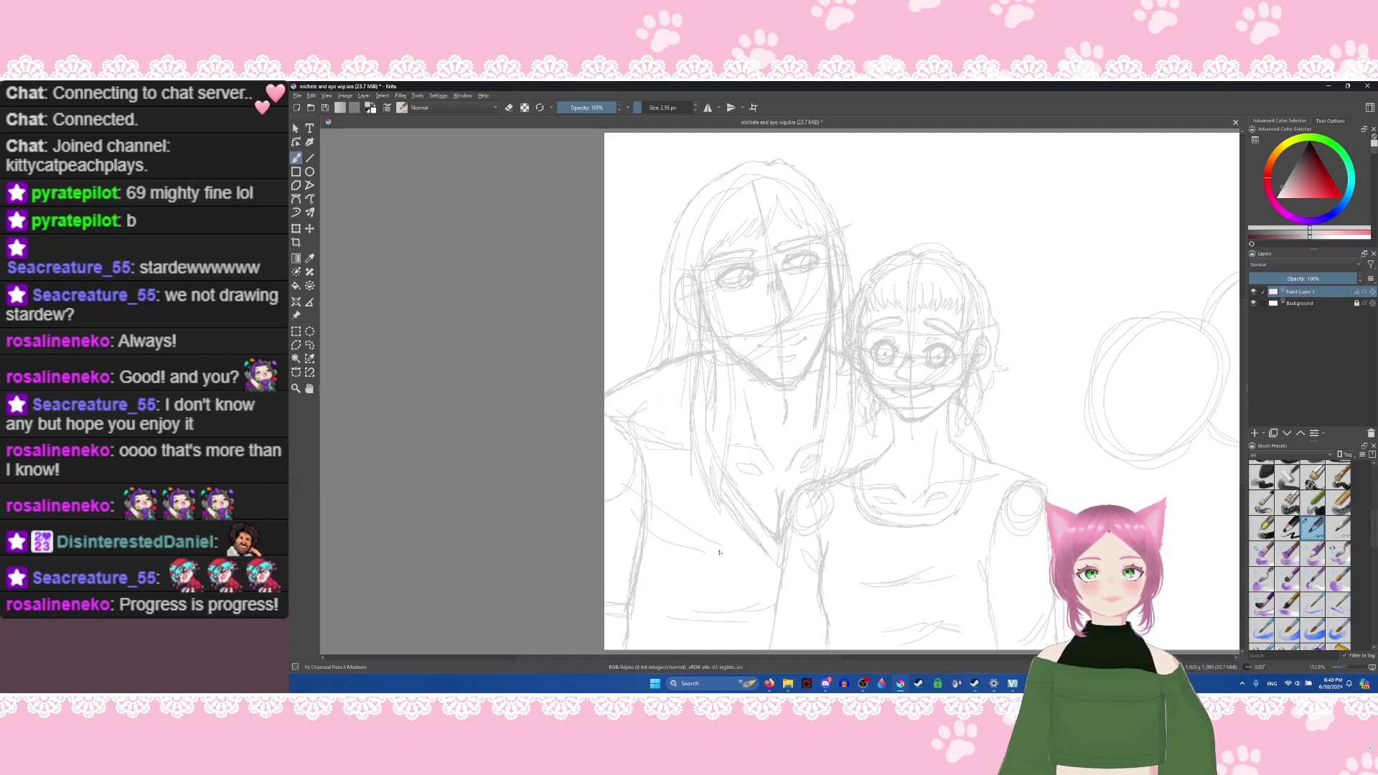
# Step: Erase the second figure's mouth and the guidelines around it with an enlarged eraser
pyautogui.click(509, 107)
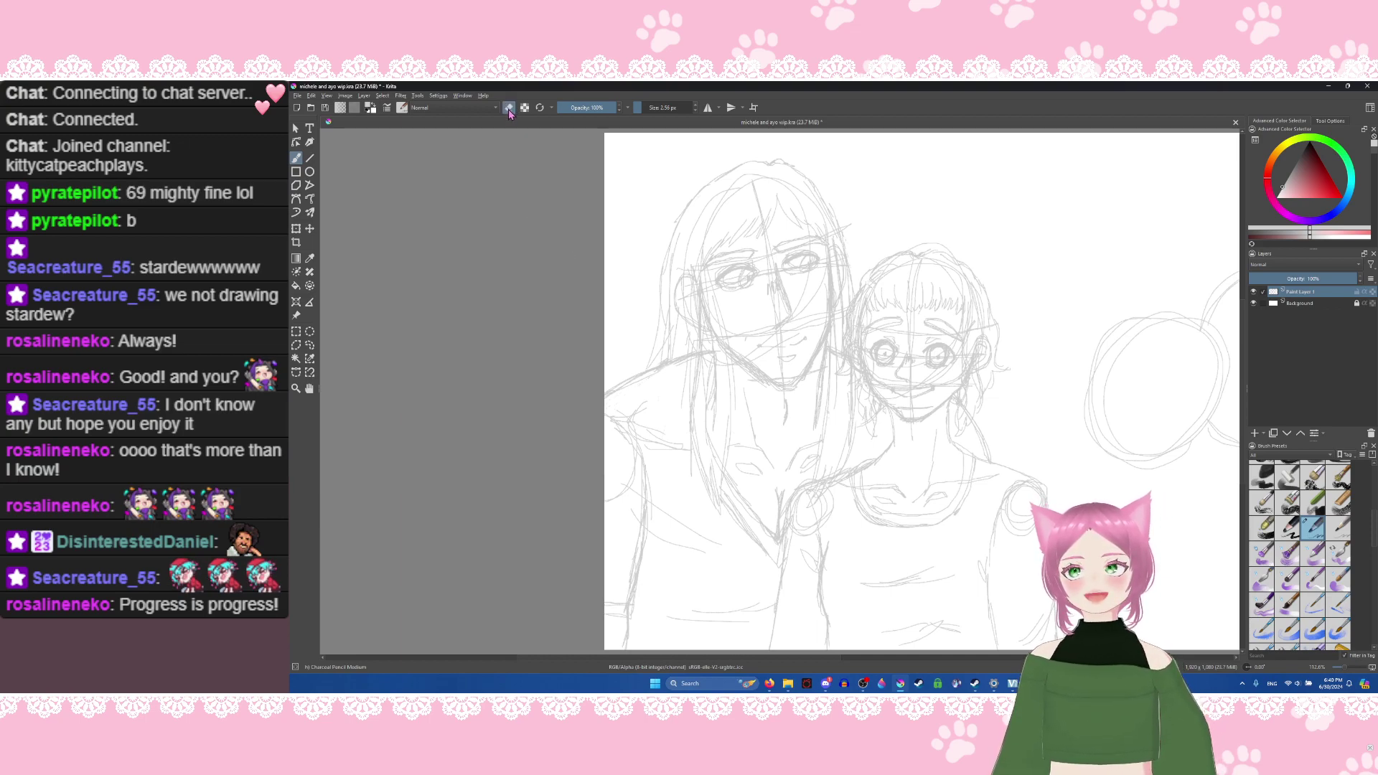
pyautogui.moveTo(642, 107); pyautogui.dragTo(648, 107)
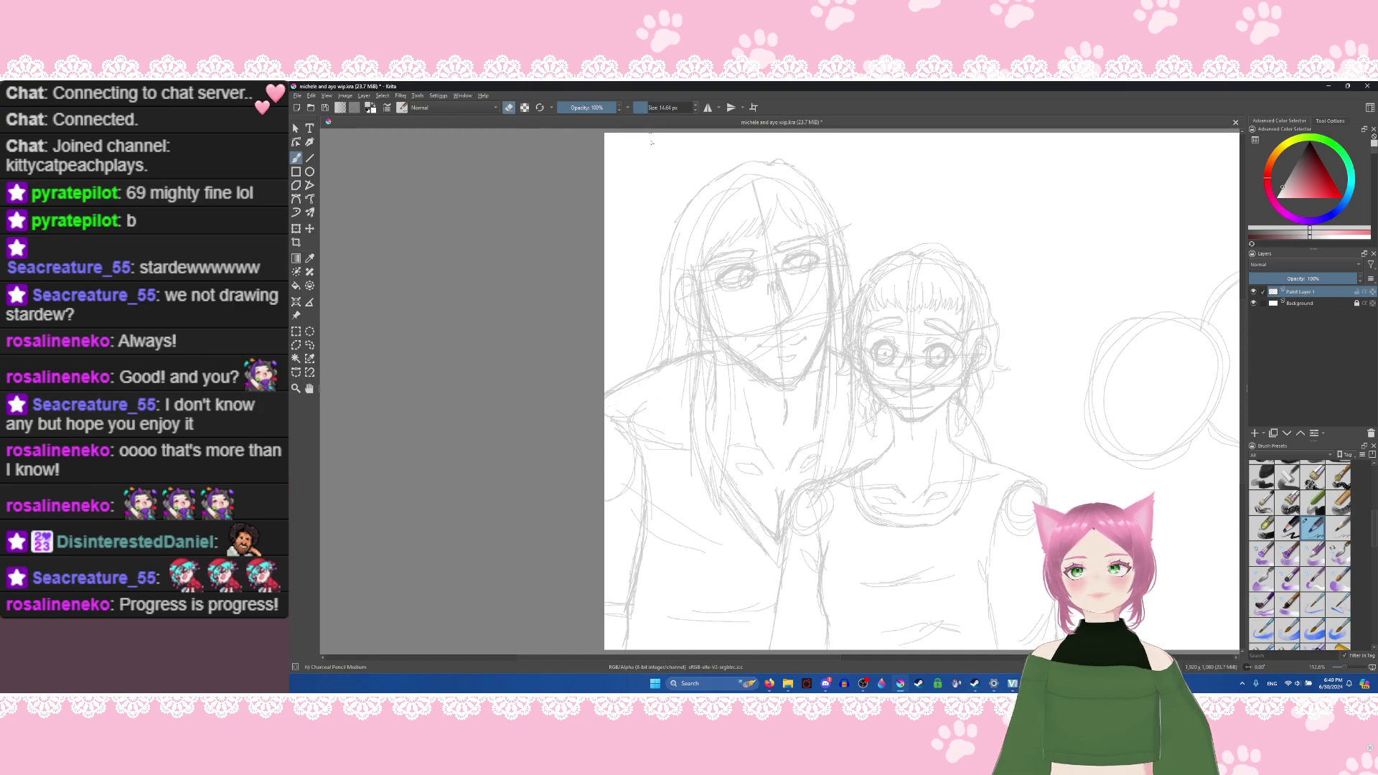
pyautogui.moveTo(890, 399)
pyautogui.mouseDown()
pyautogui.moveTo(956, 382)
pyautogui.moveTo(908, 390)
pyautogui.moveTo(877, 374)
pyautogui.moveTo(884, 391)
pyautogui.moveTo(873, 377)
pyautogui.moveTo(905, 404)
pyautogui.mouseUp()
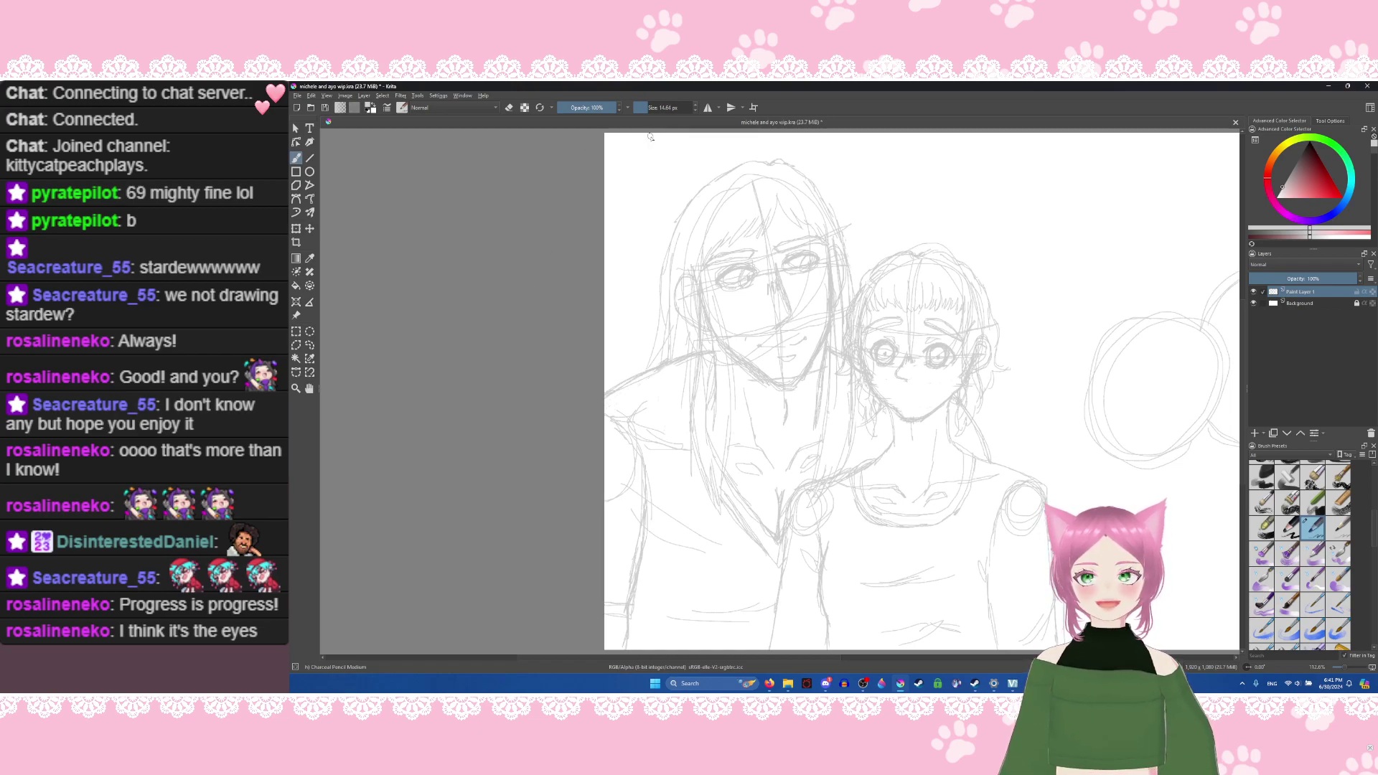
# Step: Detail the second figure's pupils with the thin pencil and sketch a broad open smile
pyautogui.moveTo(649, 109); pyautogui.dragTo(641, 109)
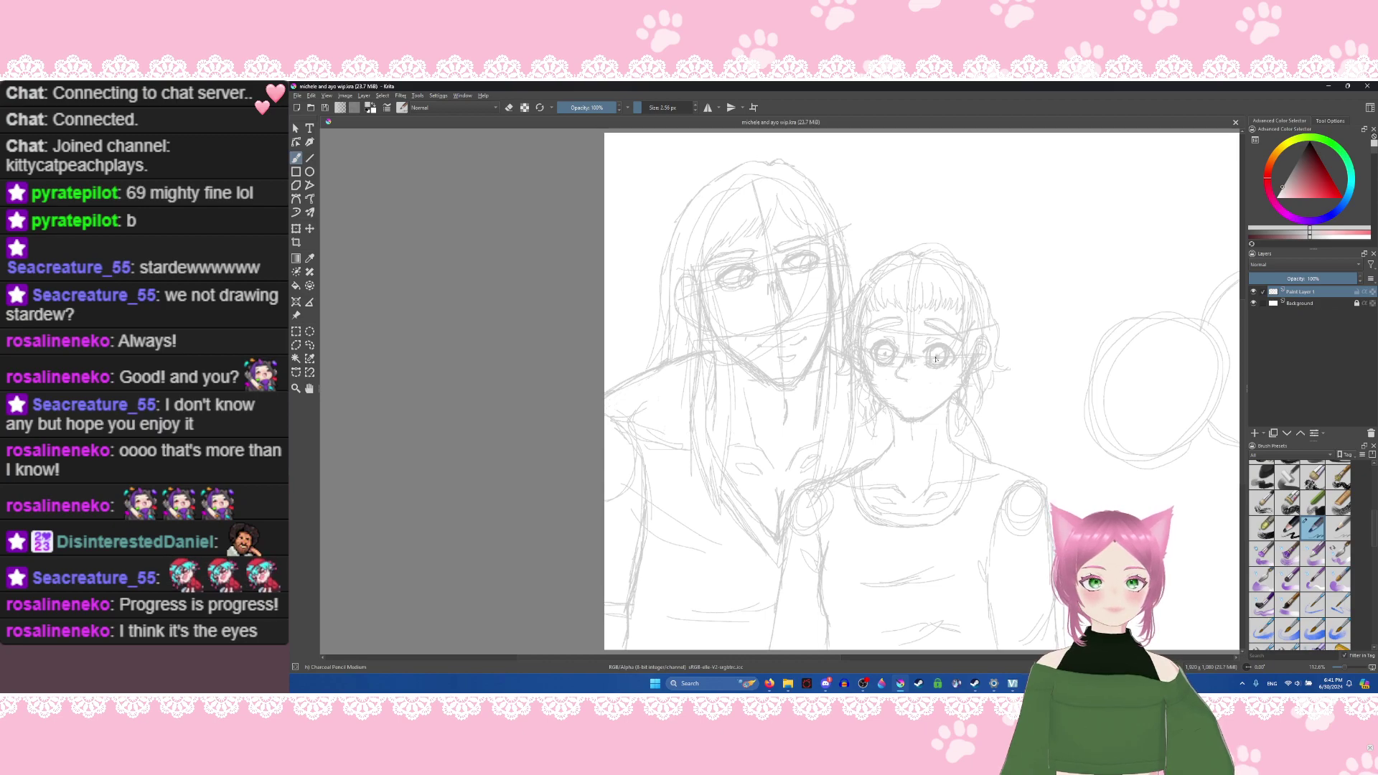
pyautogui.moveTo(936, 359); pyautogui.dragTo(894, 361)
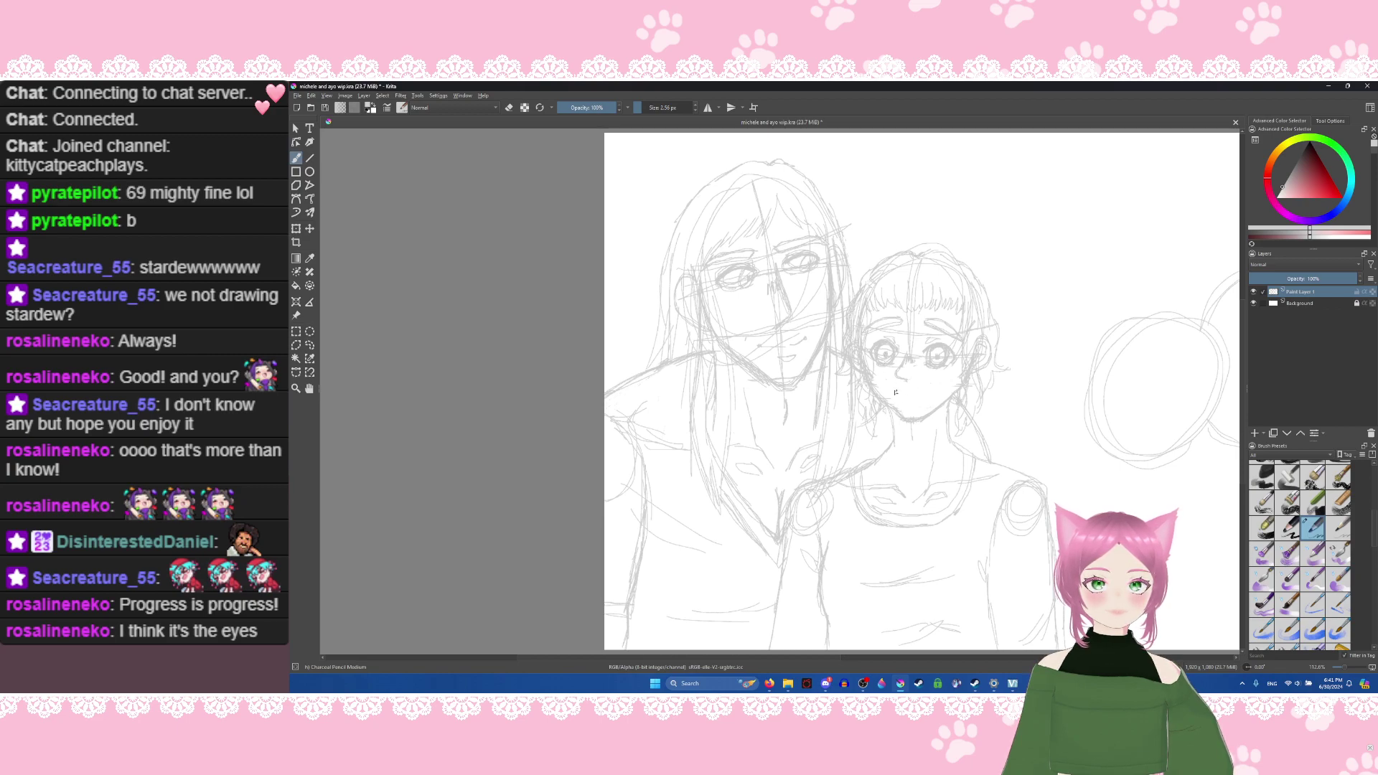
pyautogui.moveTo(892, 390)
pyautogui.mouseDown()
pyautogui.moveTo(935, 385)
pyautogui.moveTo(891, 390)
pyautogui.mouseUp()
pyautogui.hotkey('ctrl', 'z')
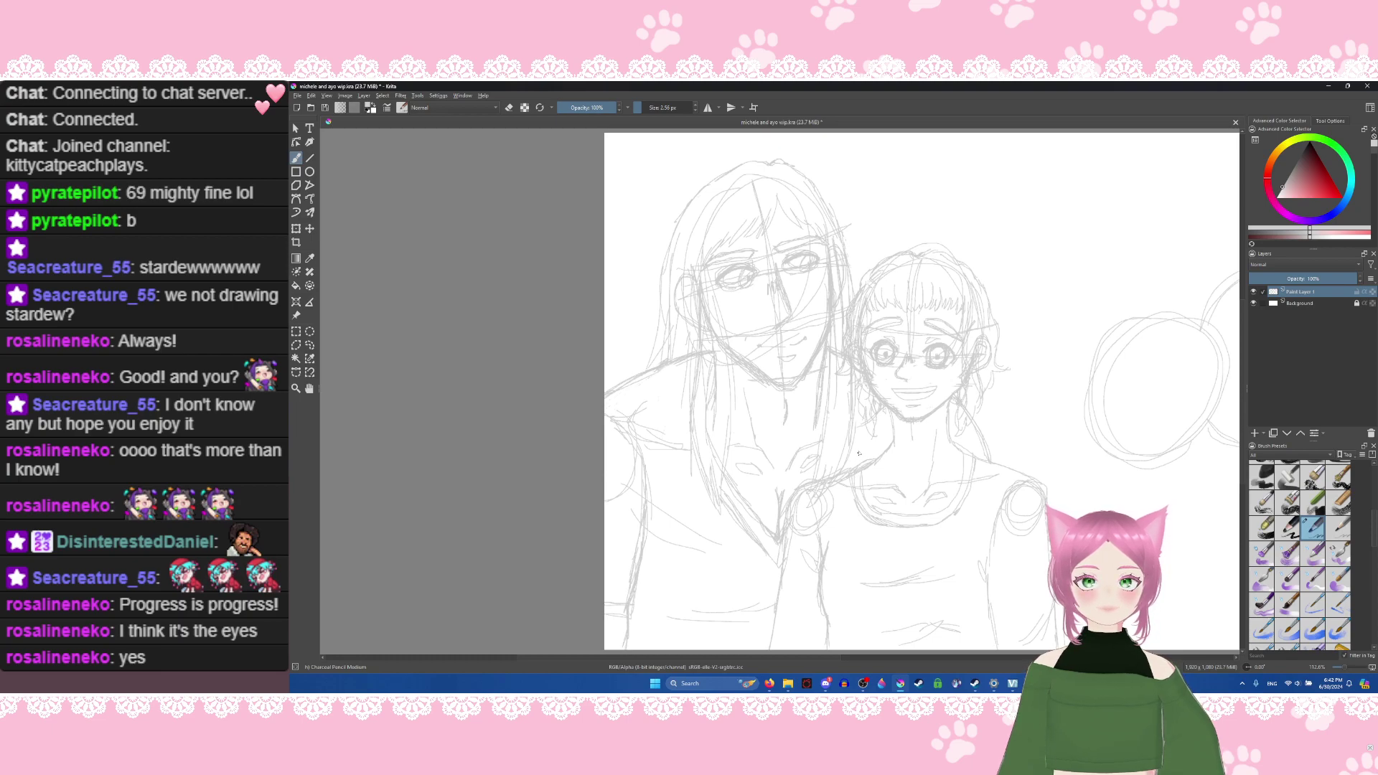
# Step: Erase the second figure's lower jaw line and redraw the jaw and chin with the thin pencil
pyautogui.click(509, 107)
pyautogui.moveTo(617, 129); pyautogui.dragTo(643, 132)
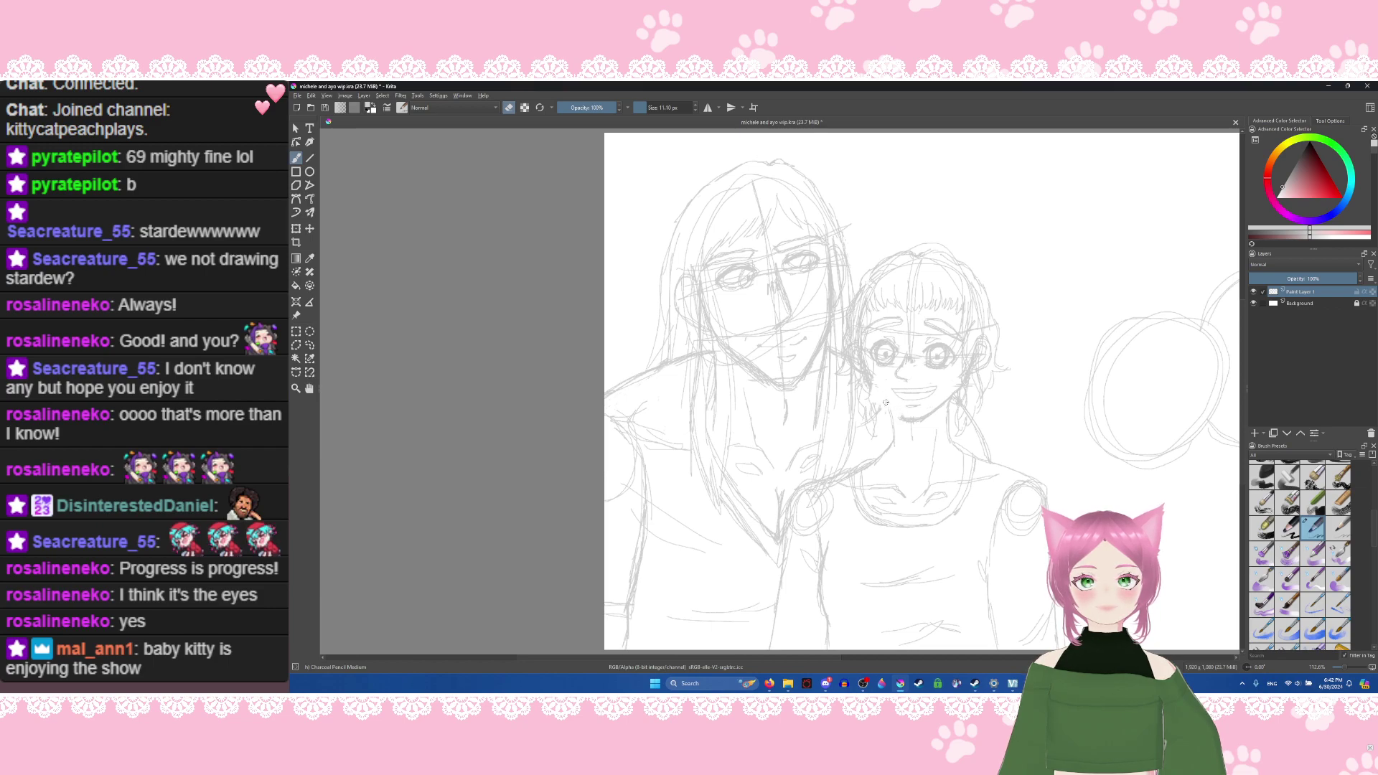
pyautogui.click(510, 107)
pyautogui.moveTo(650, 108); pyautogui.dragTo(641, 109)
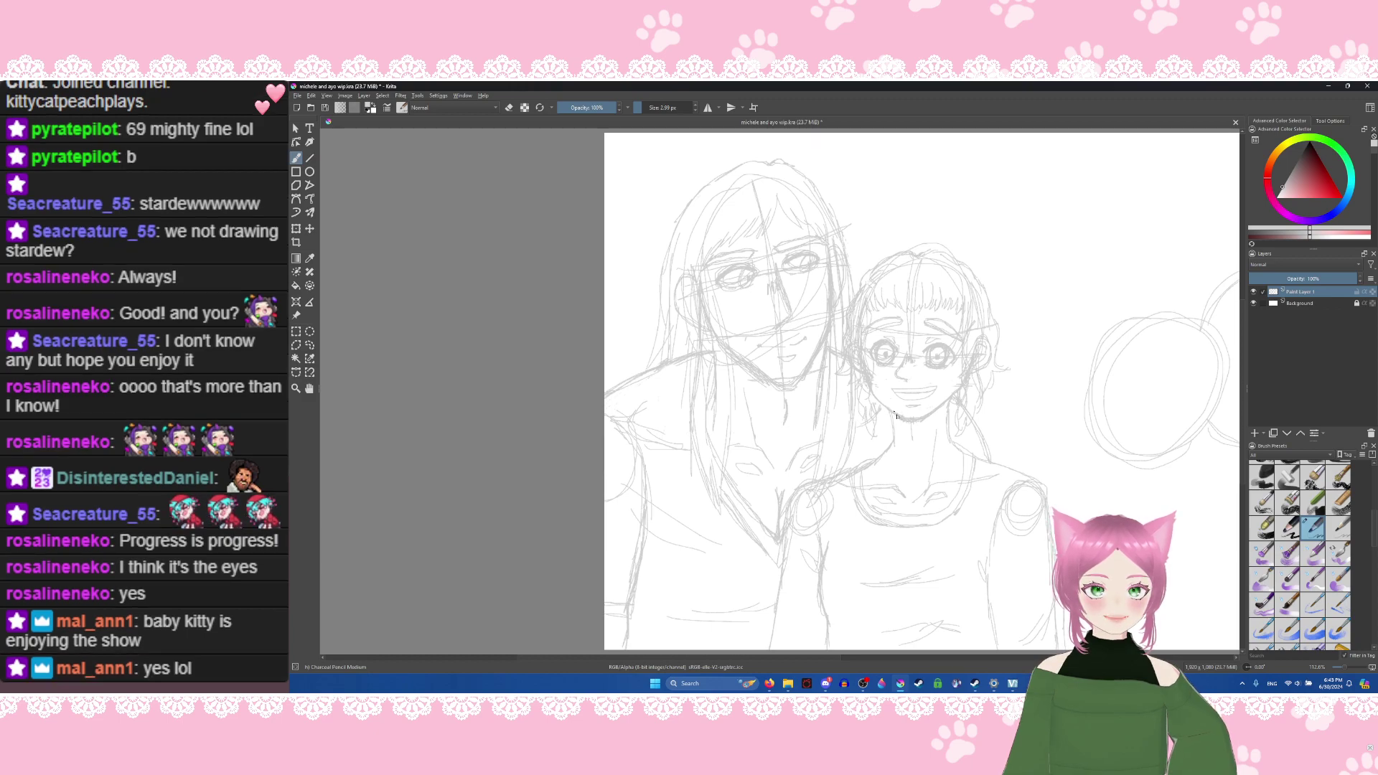
pyautogui.moveTo(904, 421); pyautogui.dragTo(920, 423)
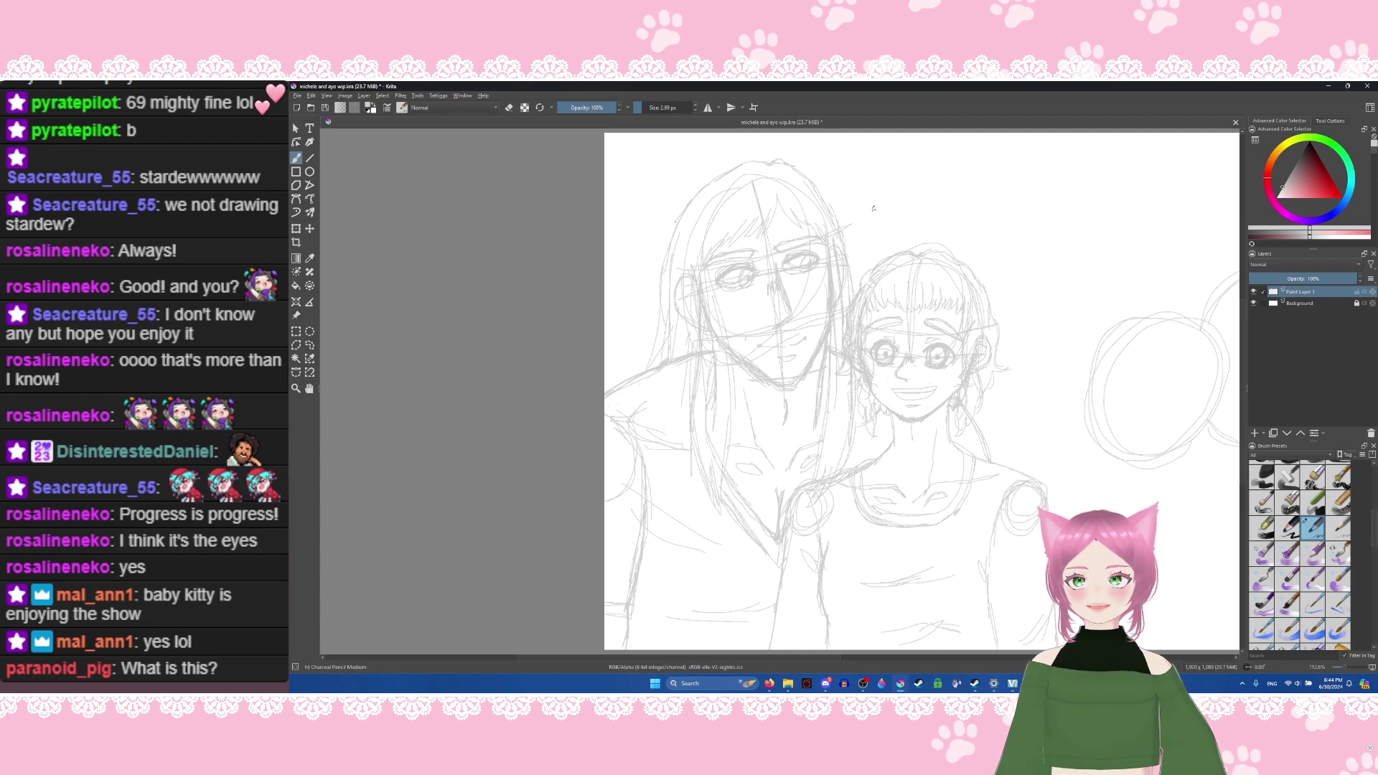
# Step: Handwrite each character's name beside the head with a pointing arrow, and draw small hearts between the two heads
pyautogui.moveTo(848, 204)
pyautogui.mouseDown()
pyautogui.moveTo(876, 173)
pyautogui.moveTo(859, 212)
pyautogui.moveTo(920, 203)
pyautogui.mouseUp()
pyautogui.moveTo(926, 184)
pyautogui.mouseDown()
pyautogui.moveTo(928, 200)
pyautogui.moveTo(1003, 199)
pyautogui.mouseUp()
pyautogui.moveTo(1003, 297)
pyautogui.mouseDown()
pyautogui.moveTo(1042, 256)
pyautogui.moveTo(1074, 290)
pyautogui.moveTo(1080, 269)
pyautogui.moveTo(1072, 330)
pyautogui.mouseUp()
pyautogui.moveTo(1099, 267); pyautogui.dragTo(1092, 270)
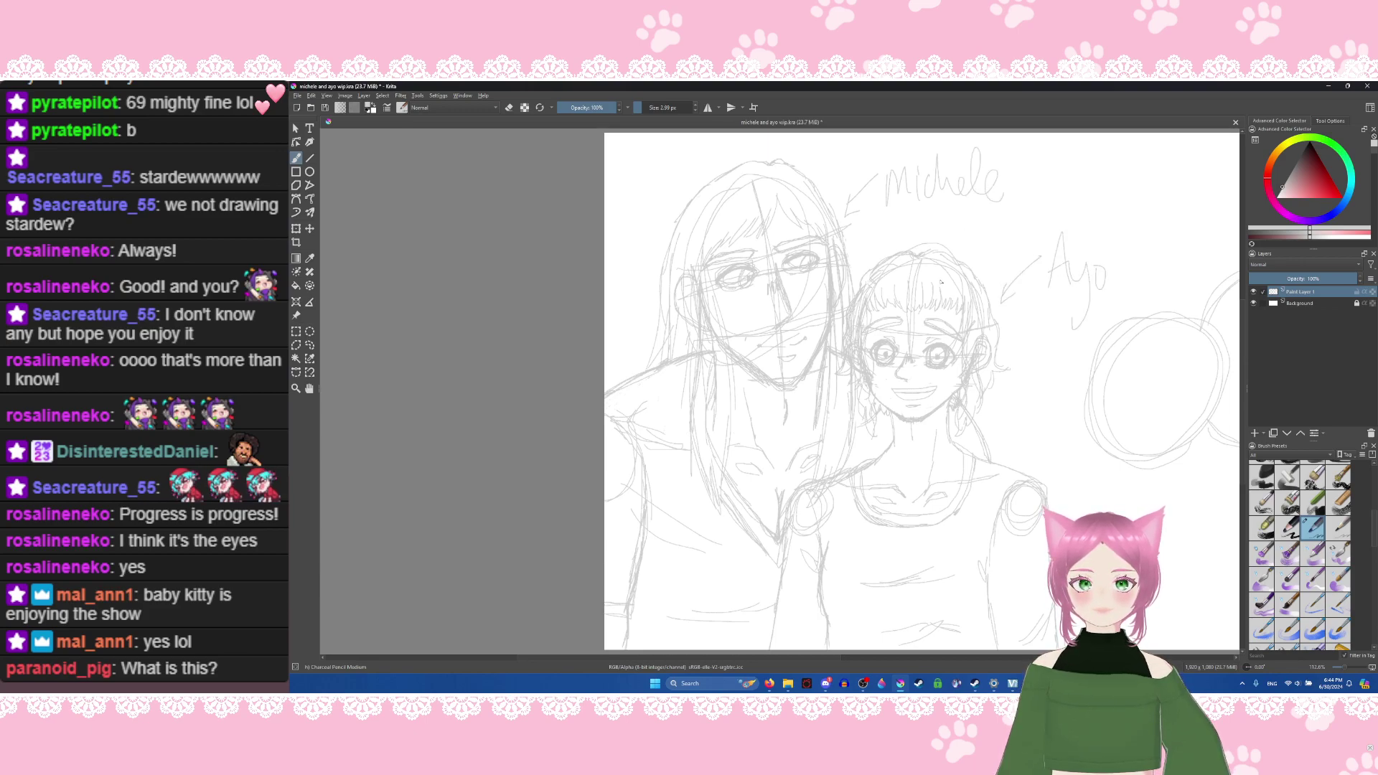
pyautogui.moveTo(859, 258)
pyautogui.mouseDown()
pyautogui.moveTo(859, 228)
pyautogui.moveTo(859, 262)
pyautogui.moveTo(876, 263)
pyautogui.mouseUp()
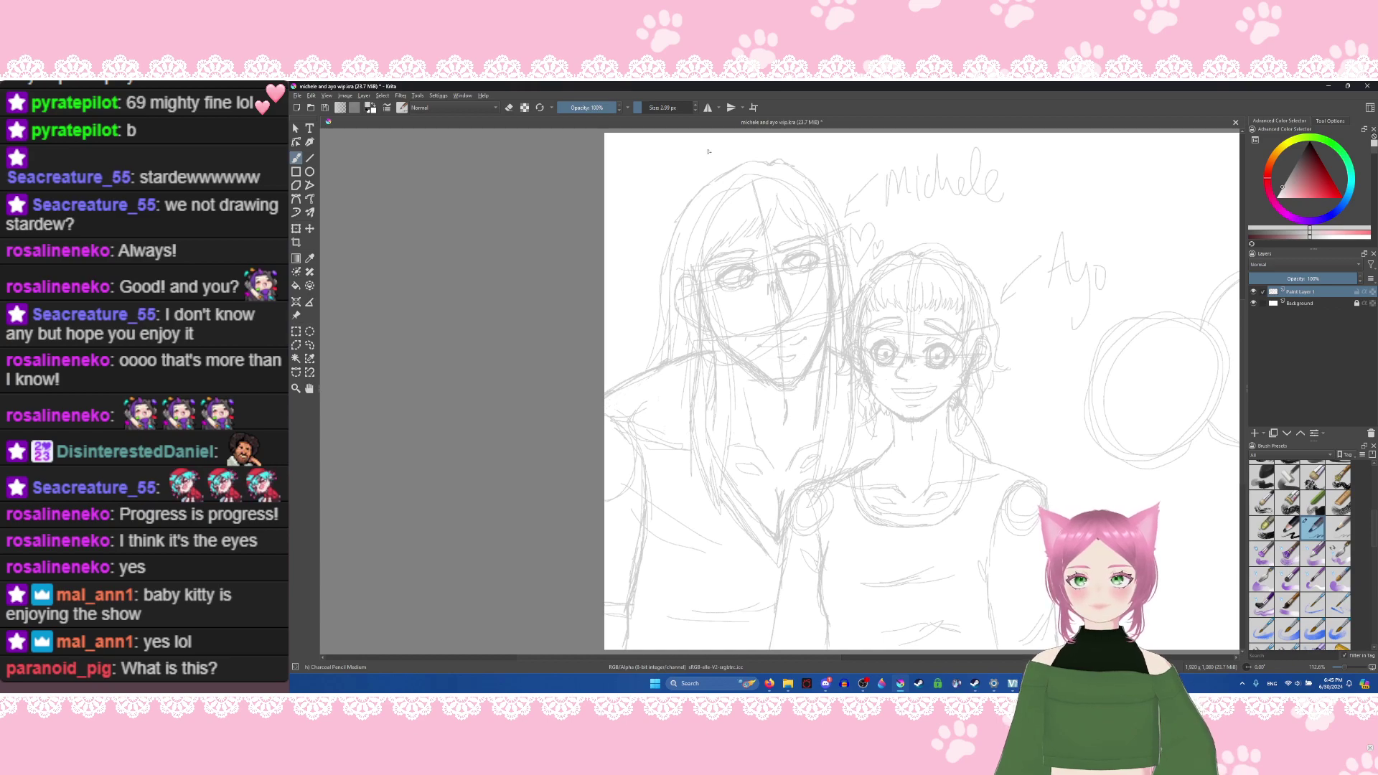
# Step: Erase both handwritten names and their arrows with a large eraser, and return to the thin drawing pencil
pyautogui.click(509, 107)
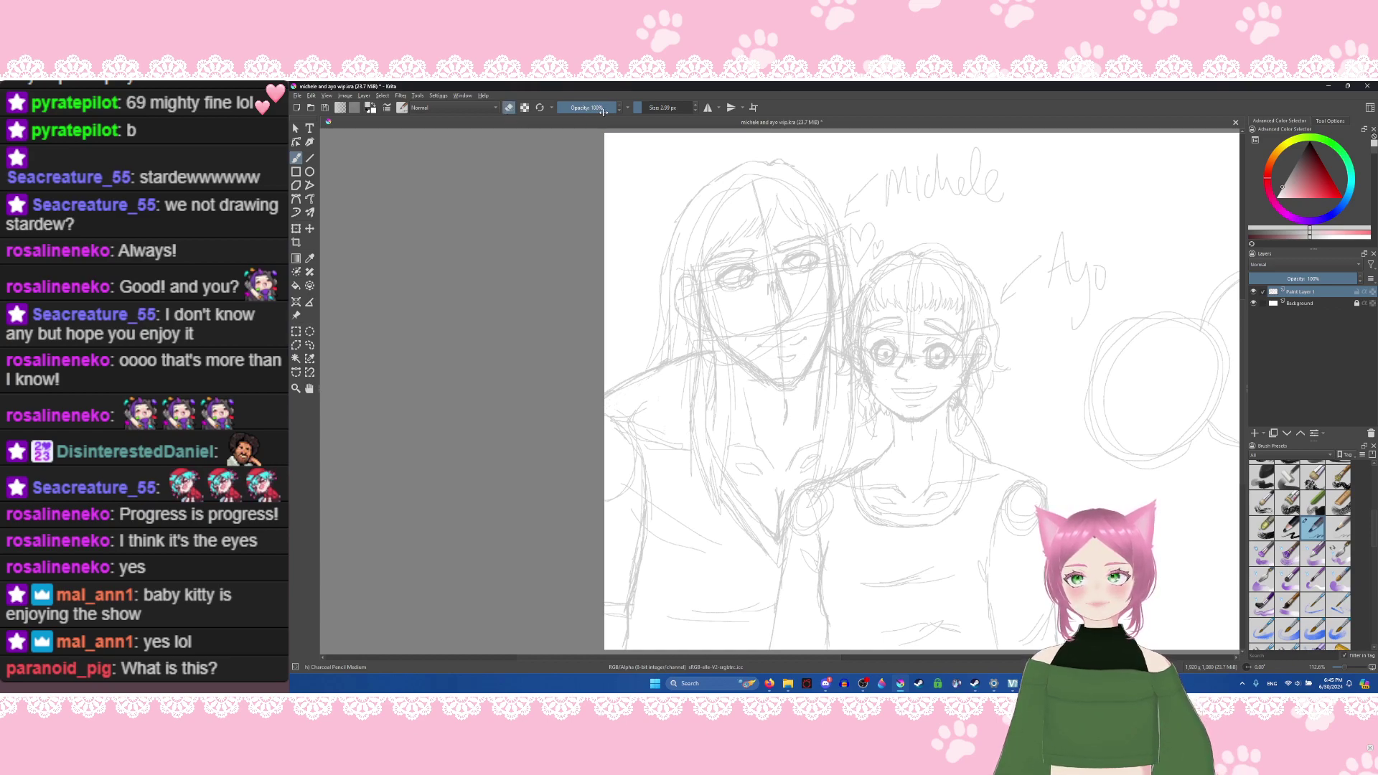
pyautogui.click(656, 108)
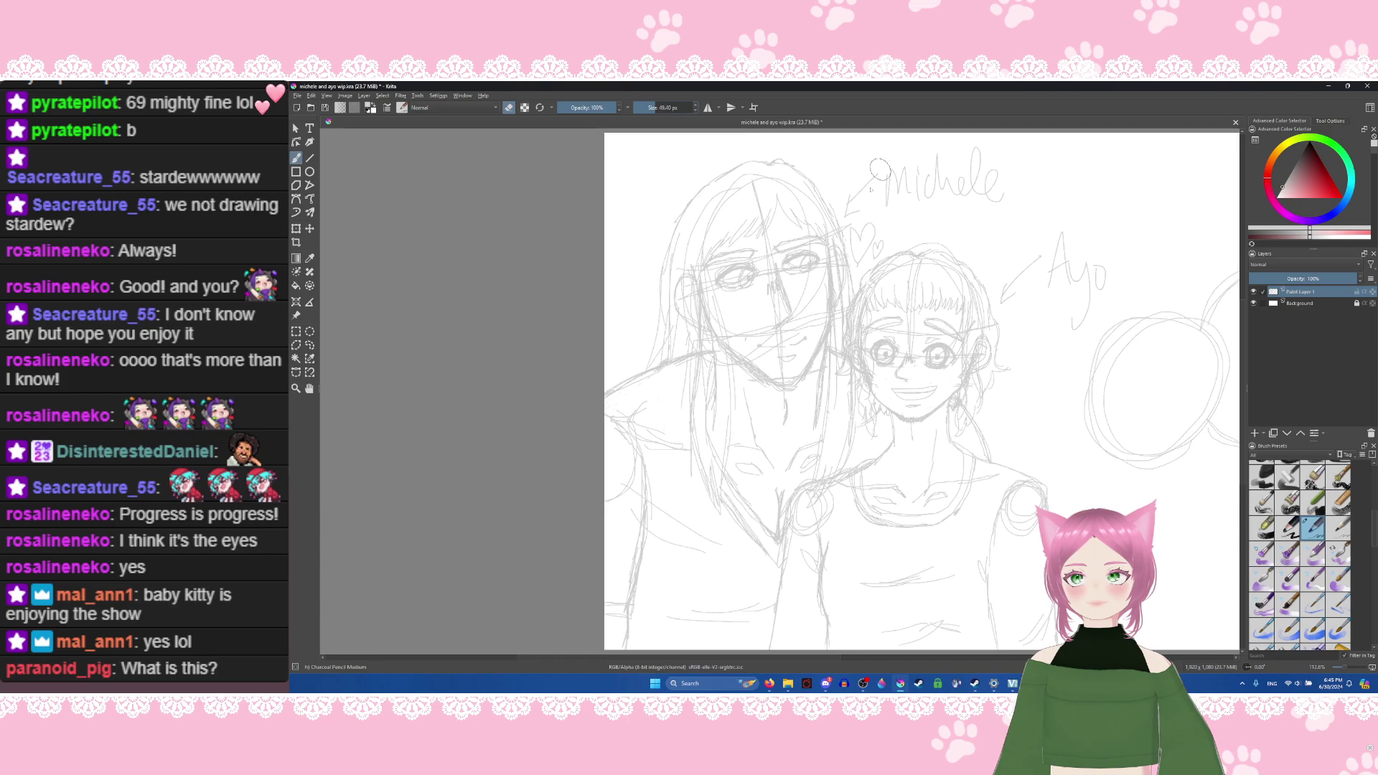
pyautogui.moveTo(857, 192)
pyautogui.mouseDown()
pyautogui.moveTo(909, 155)
pyautogui.moveTo(910, 191)
pyautogui.moveTo(889, 217)
pyautogui.moveTo(911, 175)
pyautogui.moveTo(943, 157)
pyautogui.moveTo(937, 184)
pyautogui.moveTo(952, 196)
pyautogui.moveTo(987, 150)
pyautogui.moveTo(996, 206)
pyautogui.mouseUp()
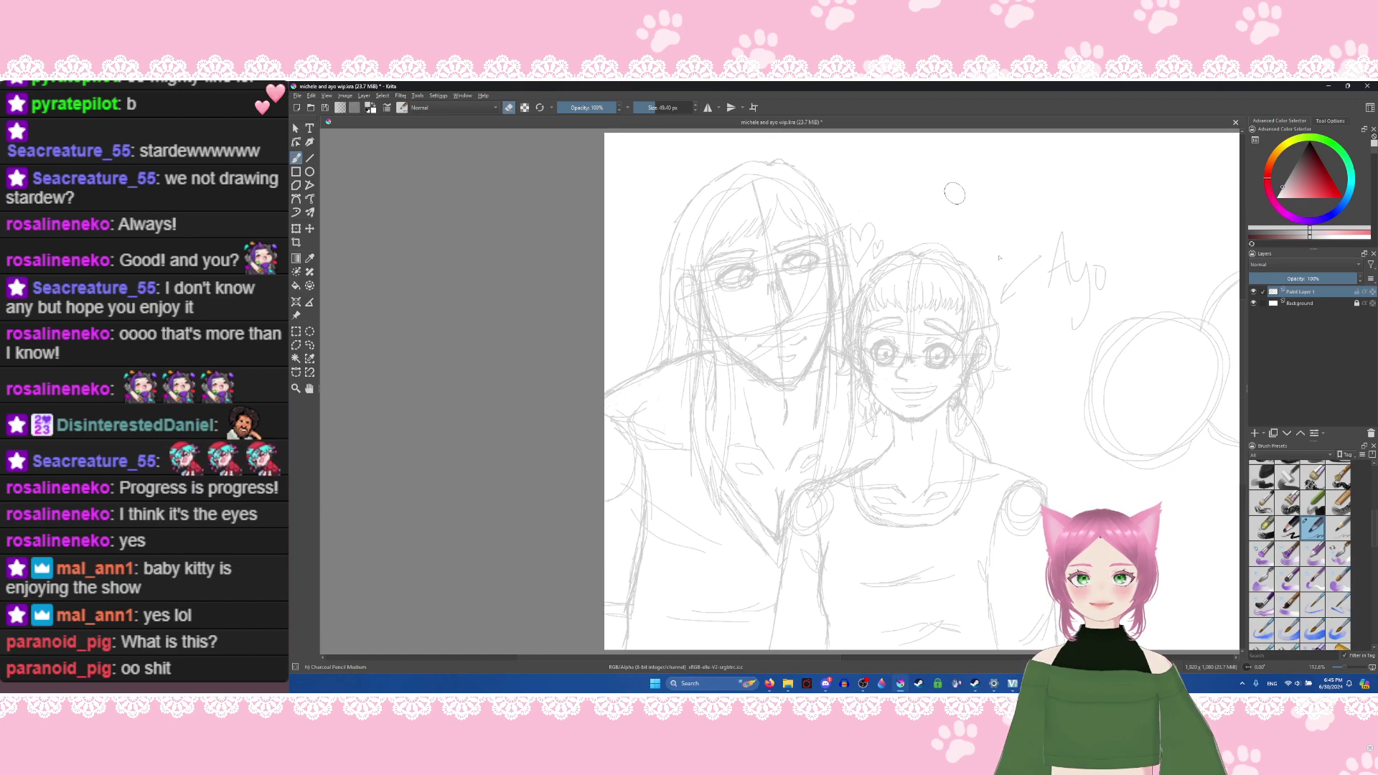
pyautogui.moveTo(1016, 288)
pyautogui.mouseDown()
pyautogui.moveTo(1067, 248)
pyautogui.moveTo(1062, 277)
pyautogui.moveTo(1083, 249)
pyautogui.moveTo(1100, 313)
pyautogui.moveTo(1037, 246)
pyautogui.mouseUp()
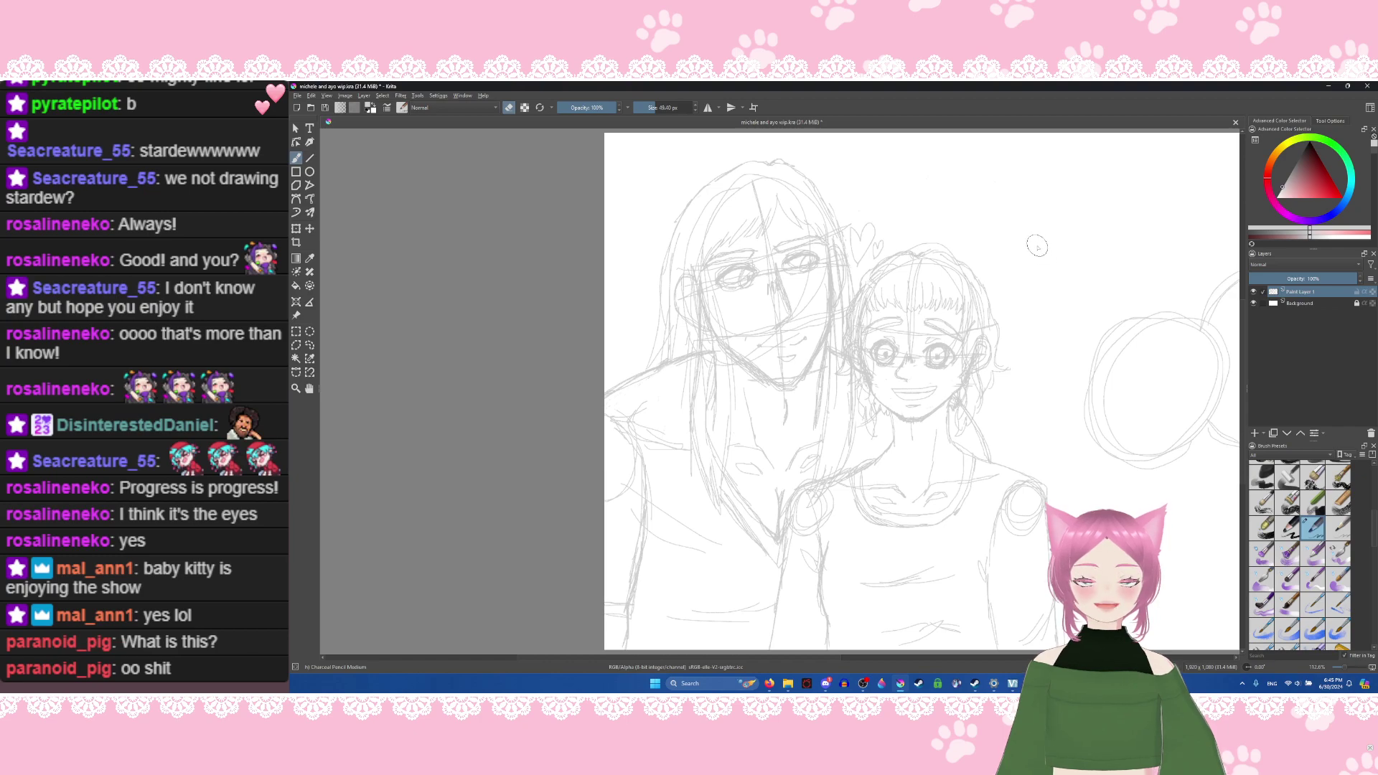
pyautogui.click(644, 107)
pyautogui.click(640, 108)
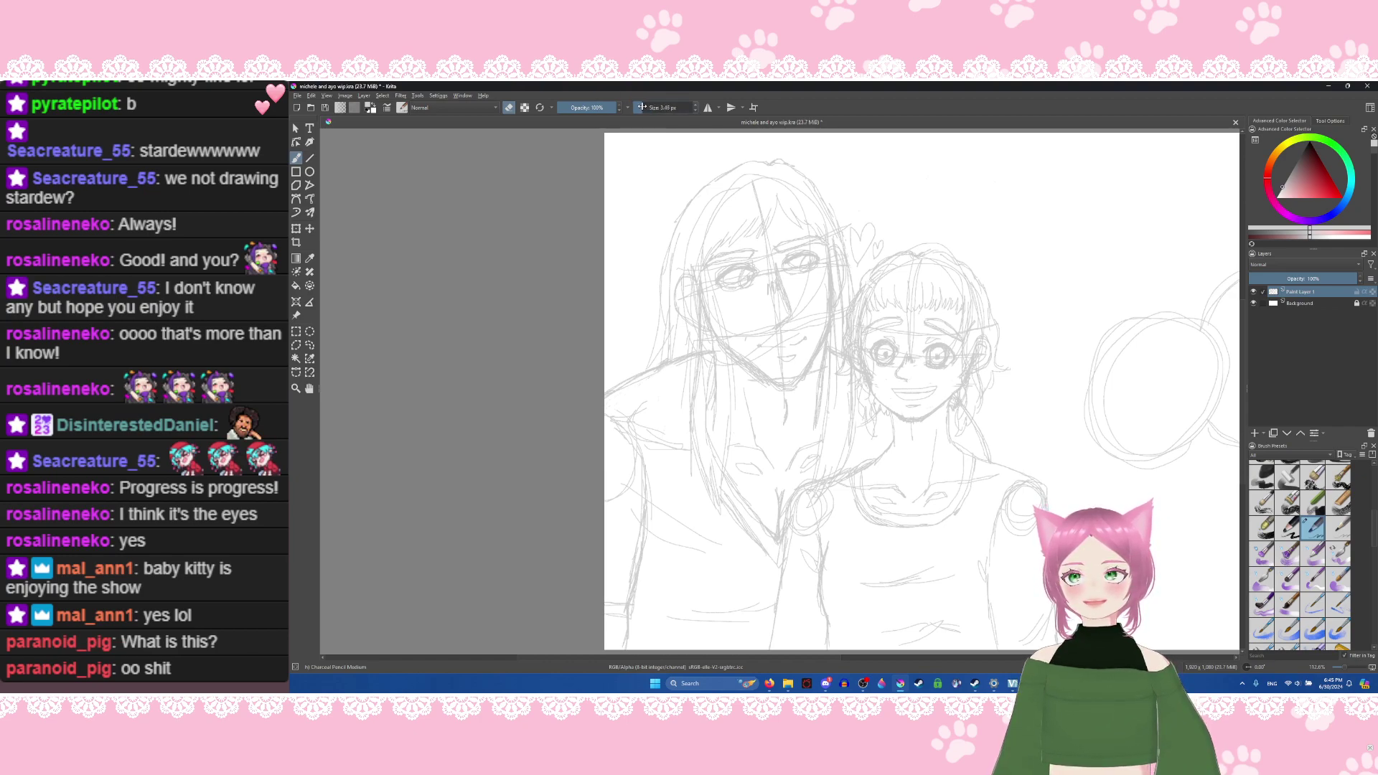
pyautogui.click(509, 107)
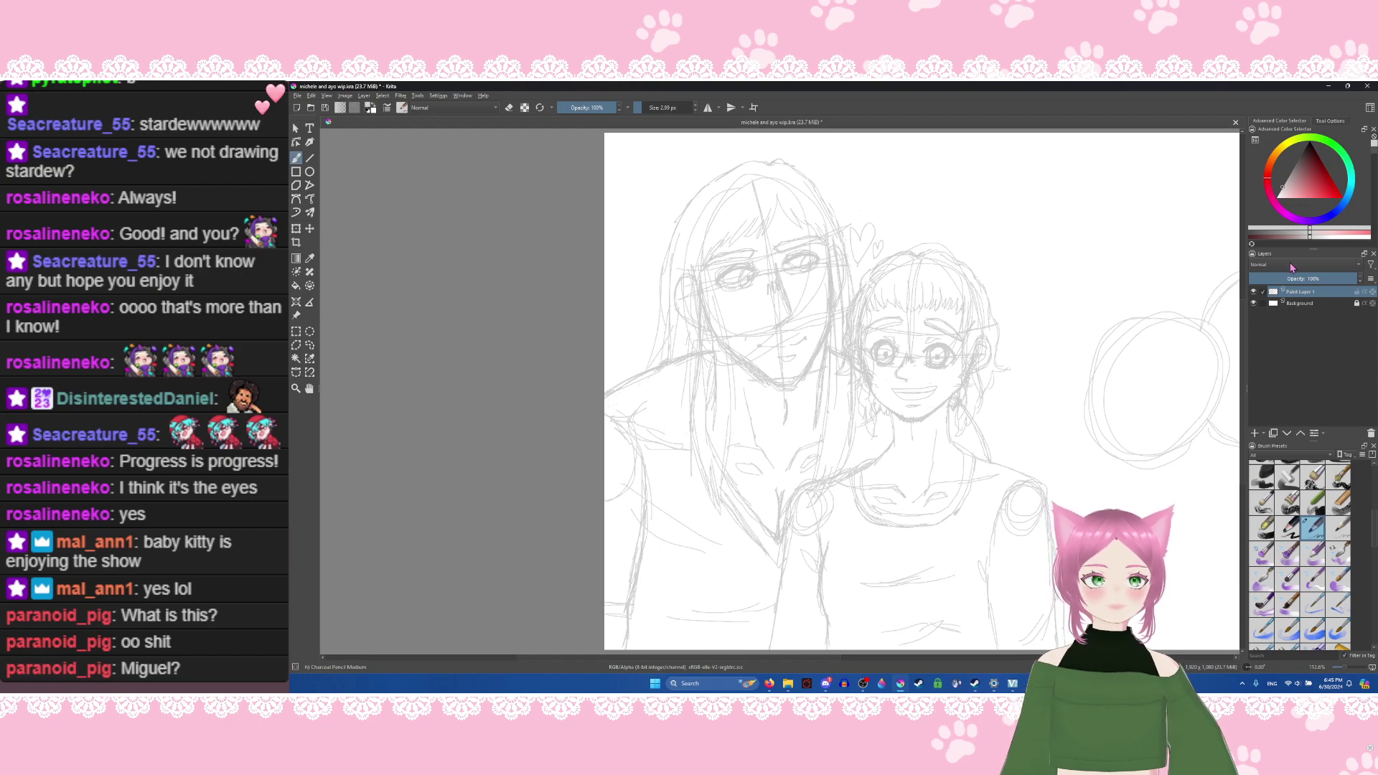
# Step: Rename the drawing's paint layer as sketch
pyautogui.doubleClick(1318, 291)
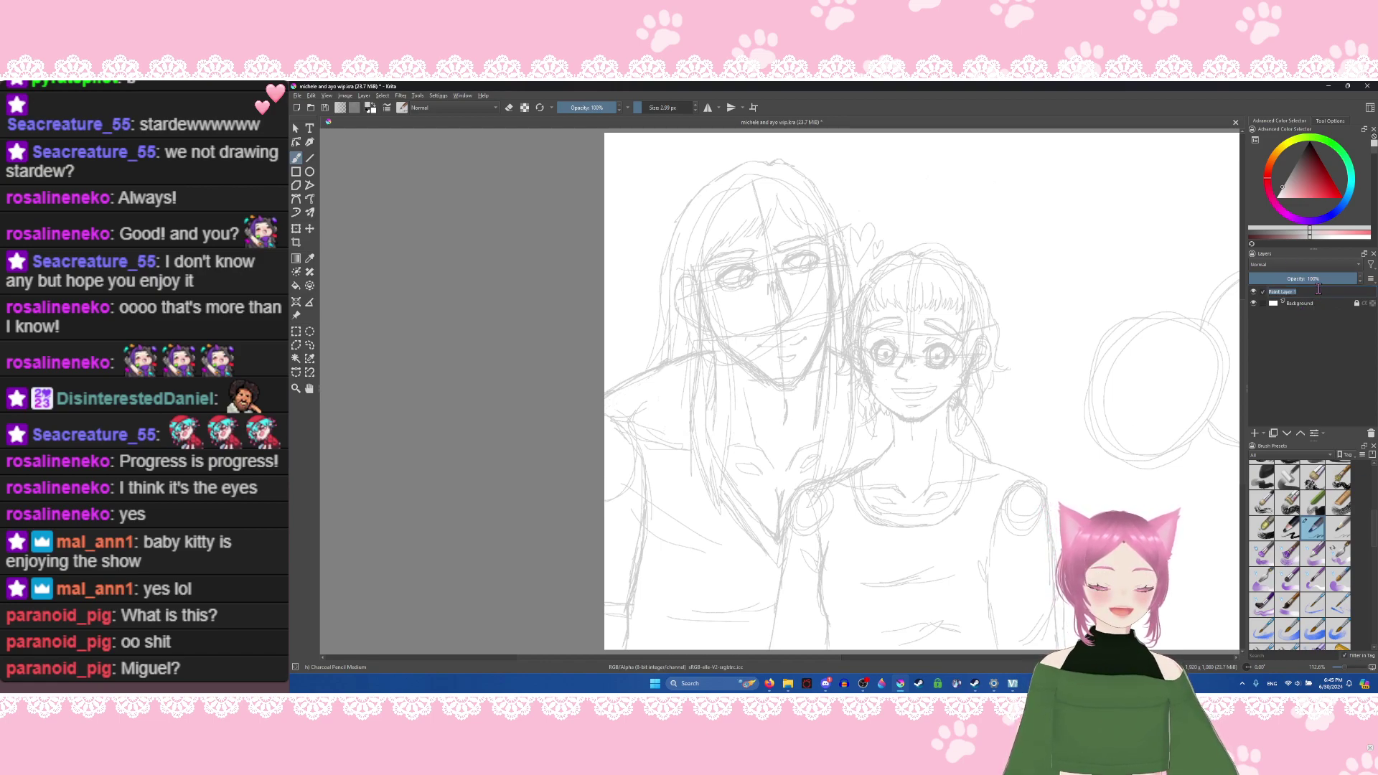
pyautogui.write('sketch')
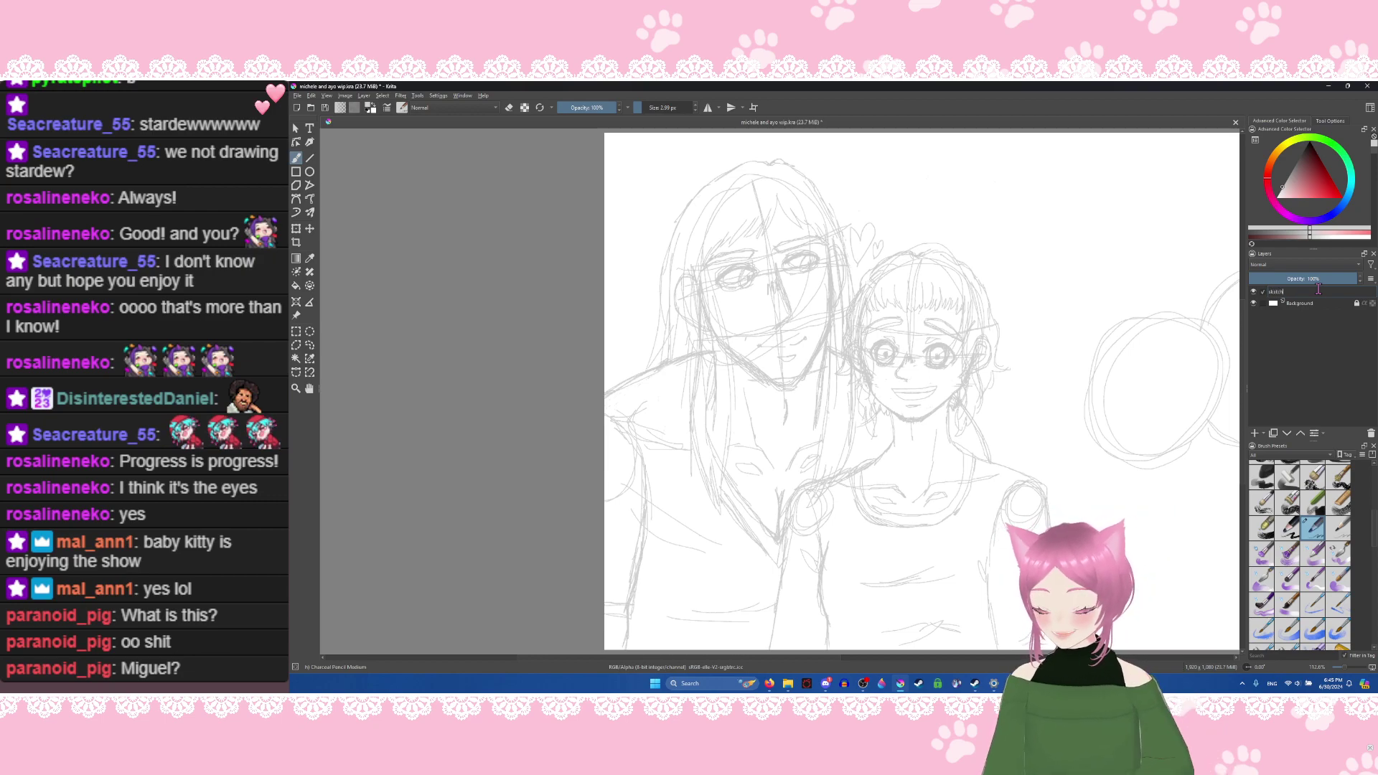
pyautogui.press('Return')
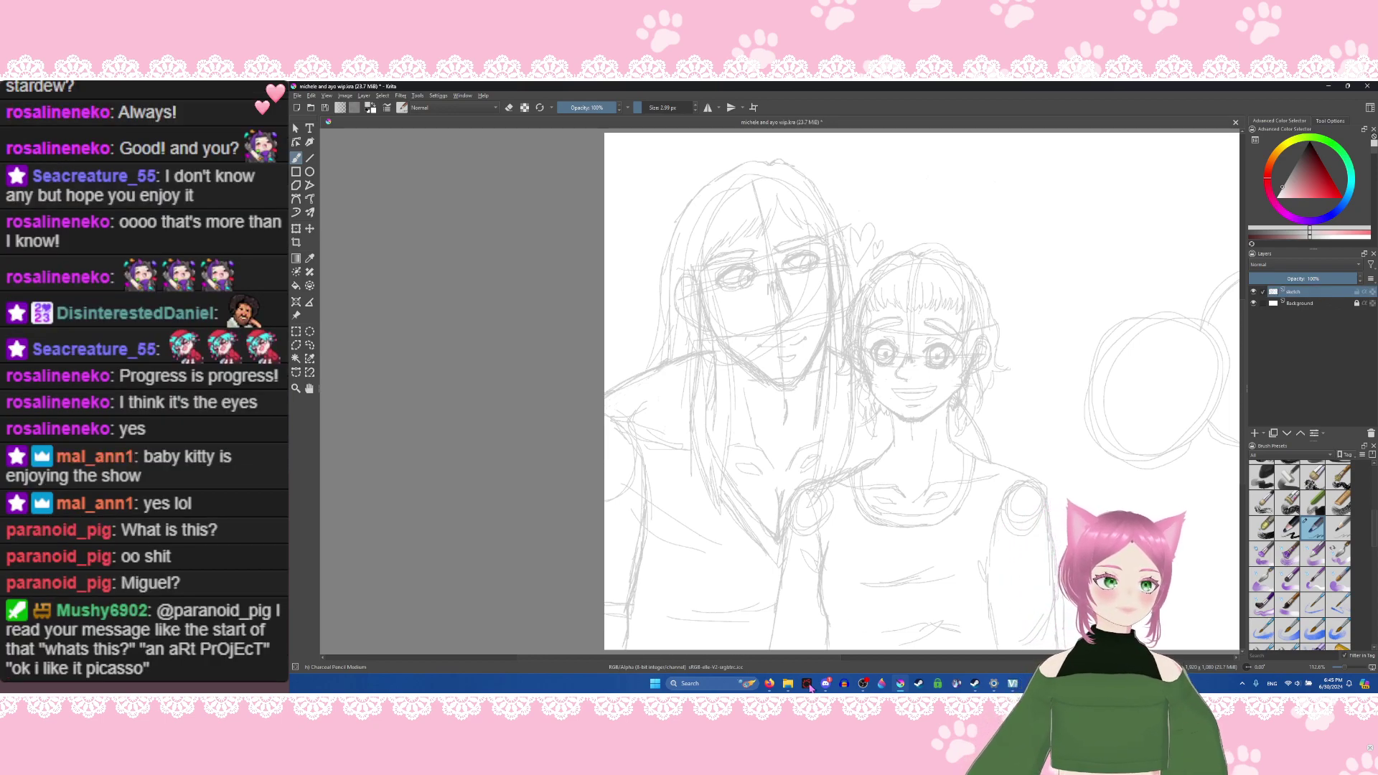
# Step: Add a paint layer above the sketch layer and name it line and color
pyautogui.click(1254, 435)
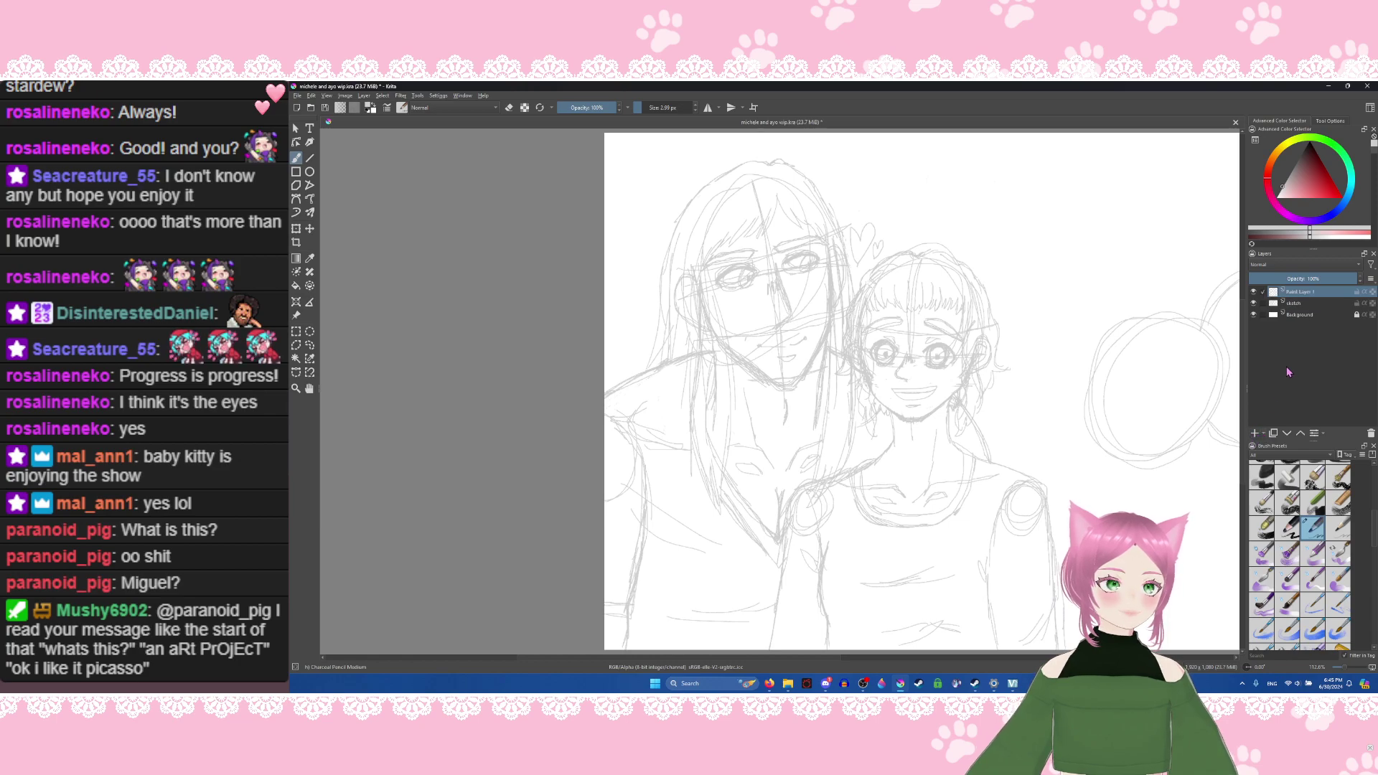
pyautogui.doubleClick(1324, 292)
pyautogui.press('BackSpace')
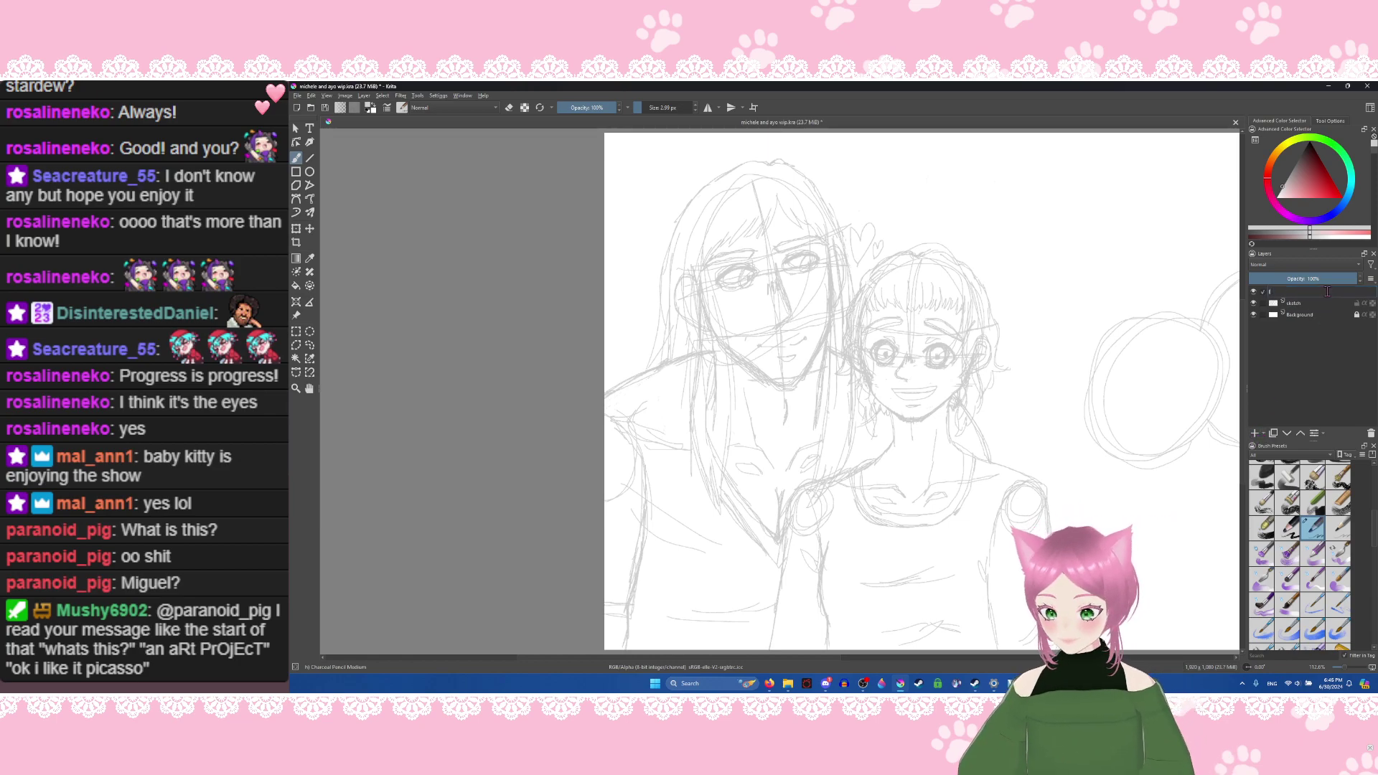
pyautogui.write('line and c')
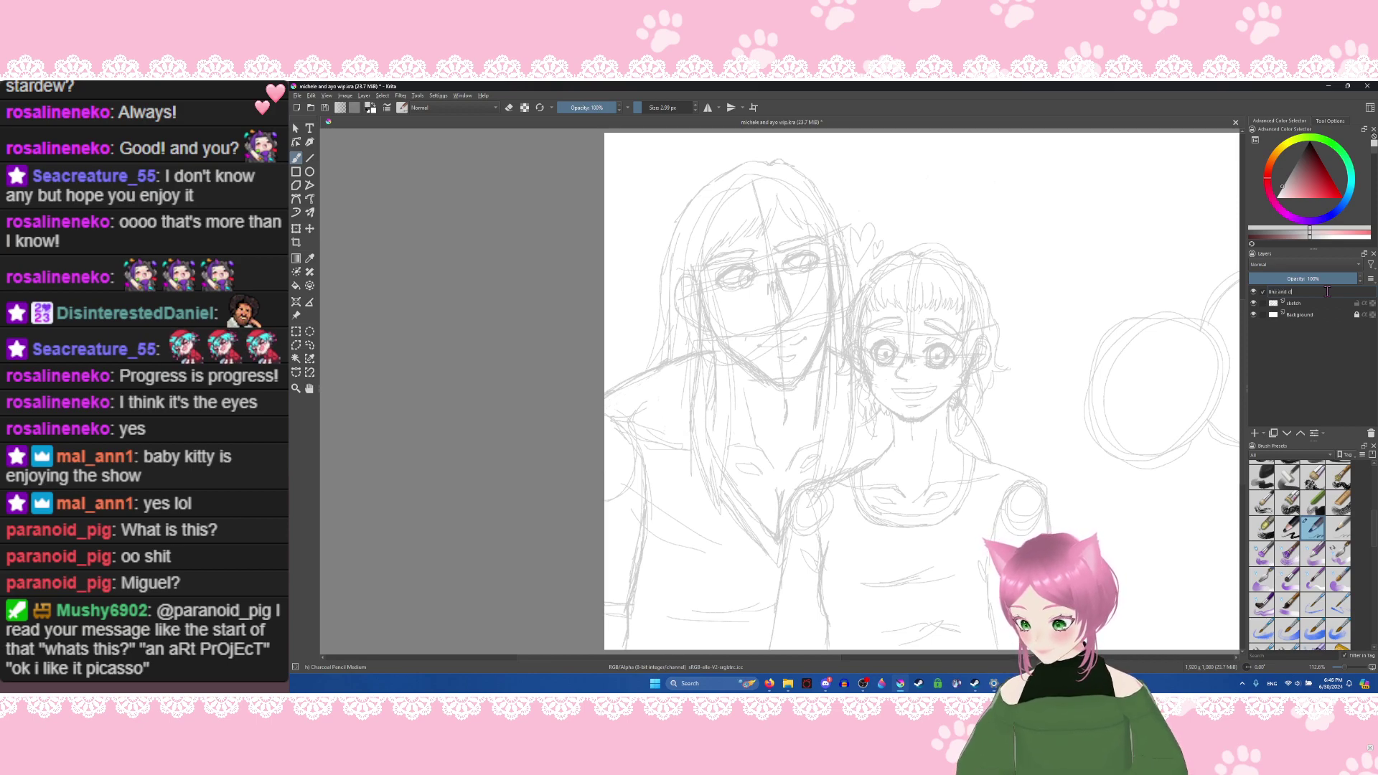
pyautogui.write('olor')
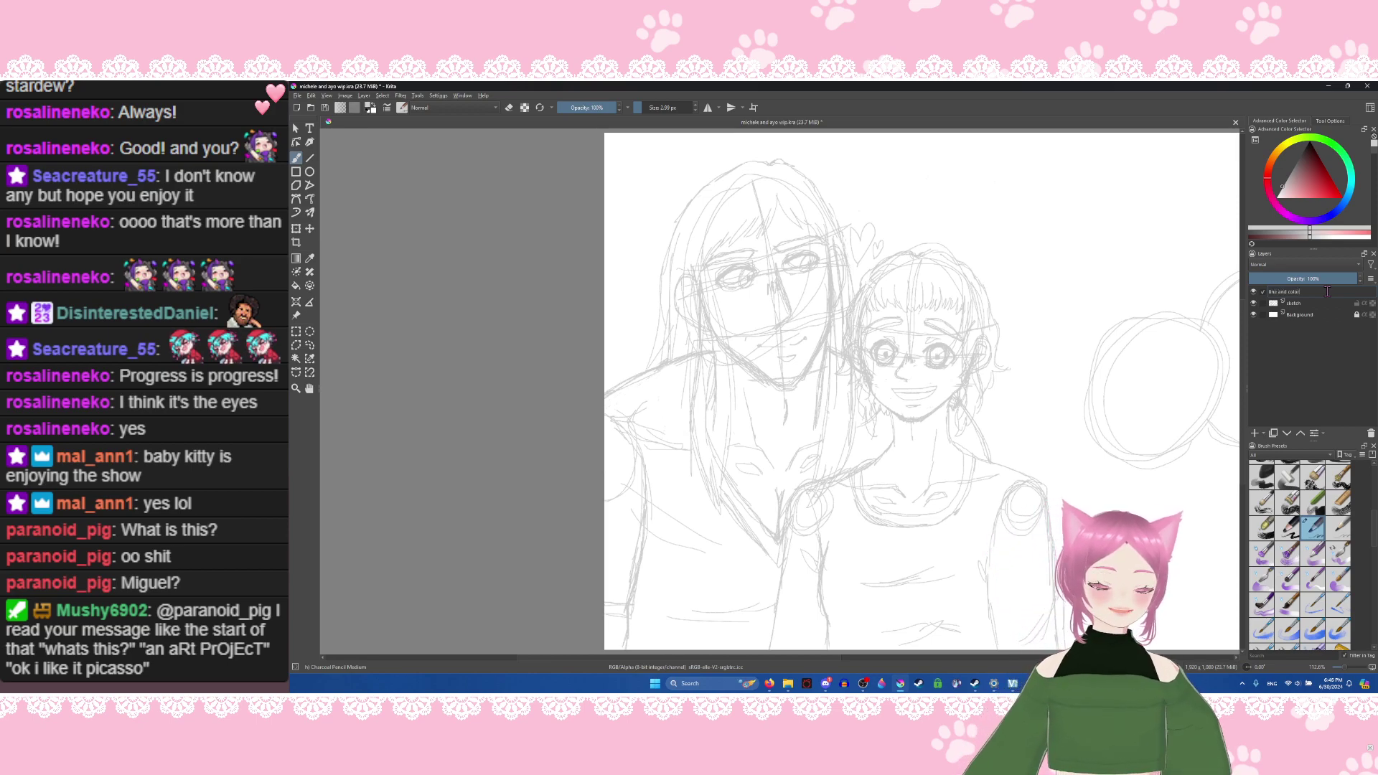
pyautogui.press('Return')
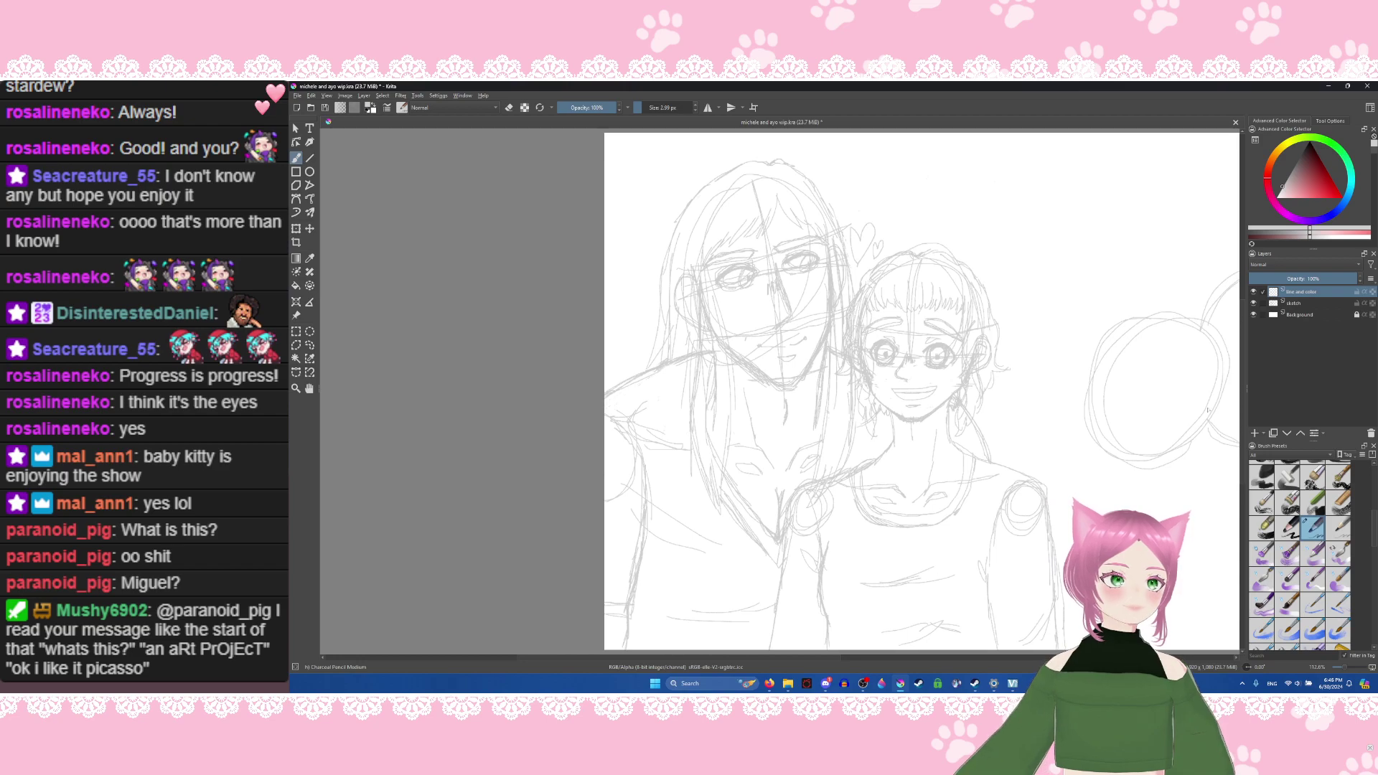
# Step: Add another paint layer above the line and color layer and name it shading
pyautogui.click(1254, 434)
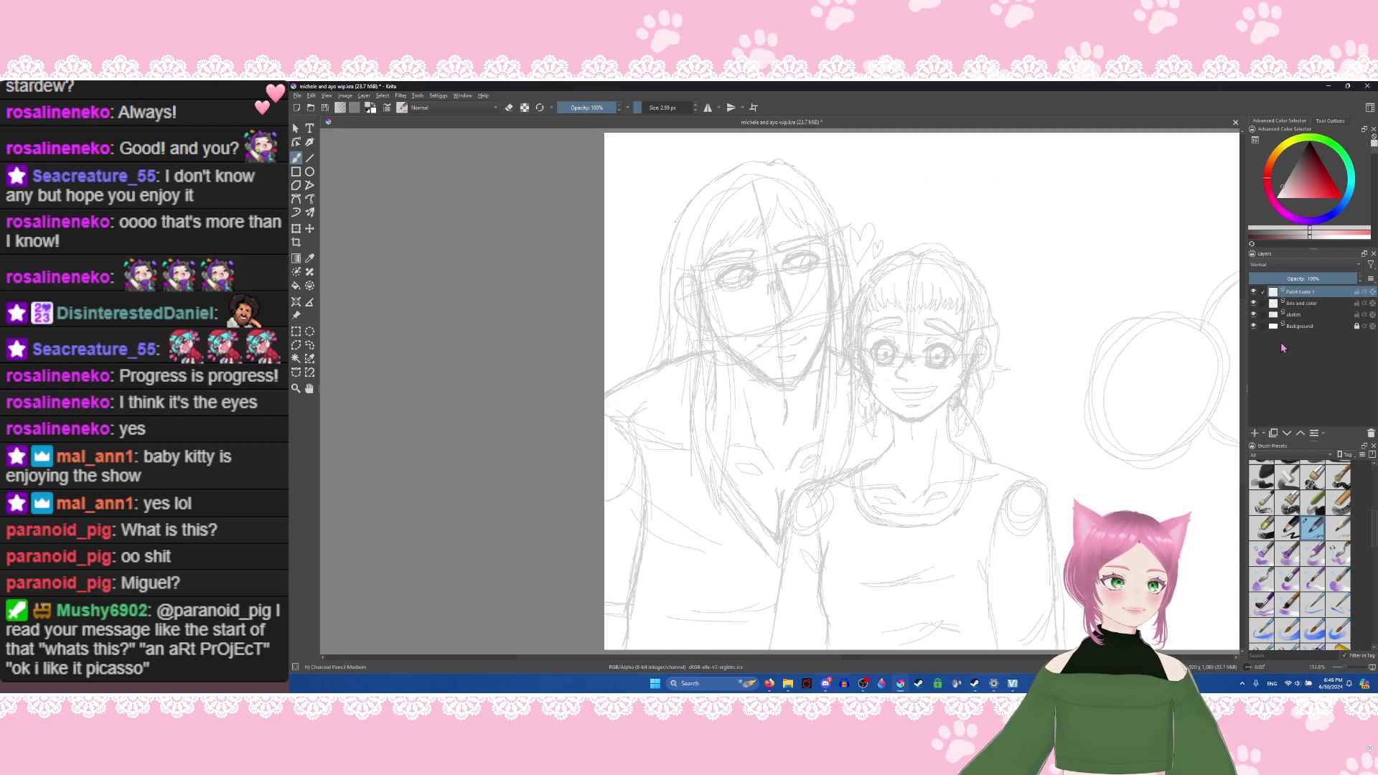
pyautogui.doubleClick(1319, 293)
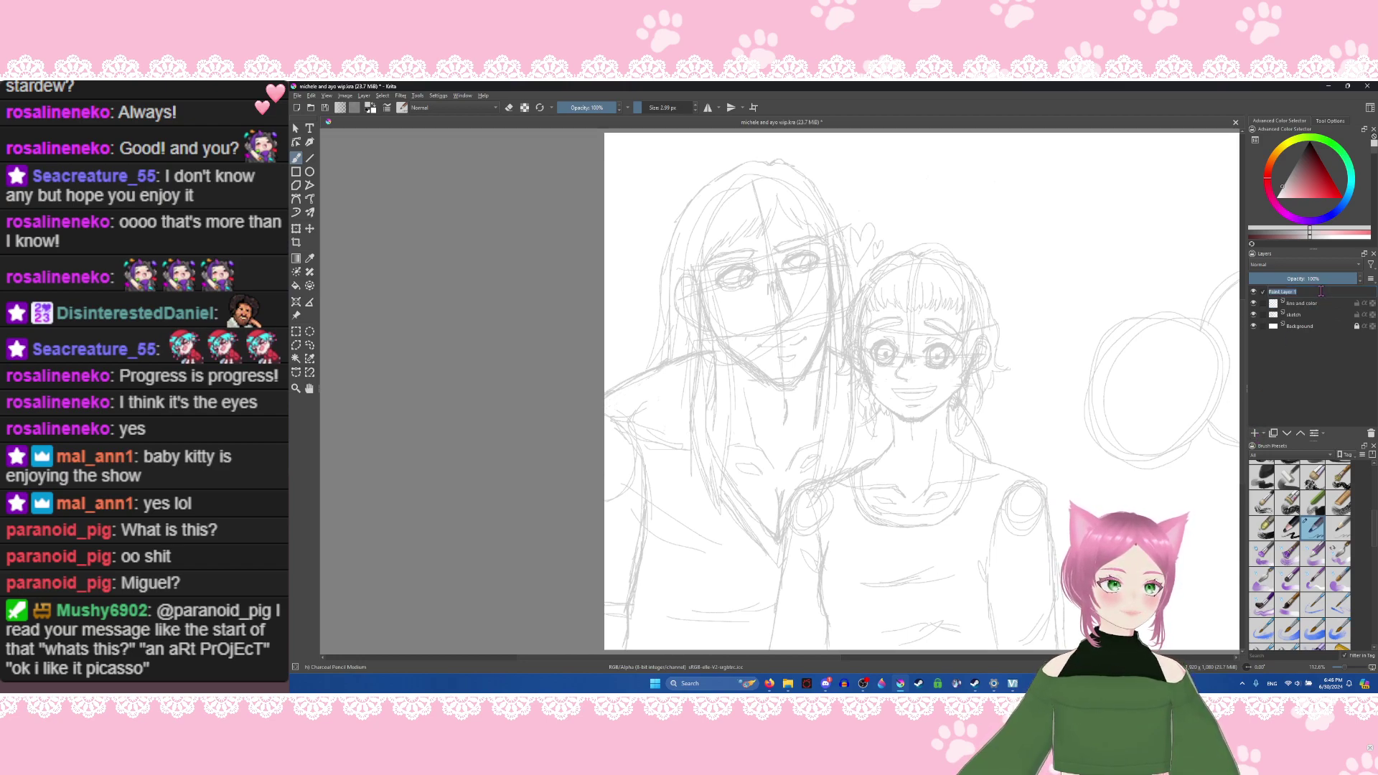
pyautogui.write('shading')
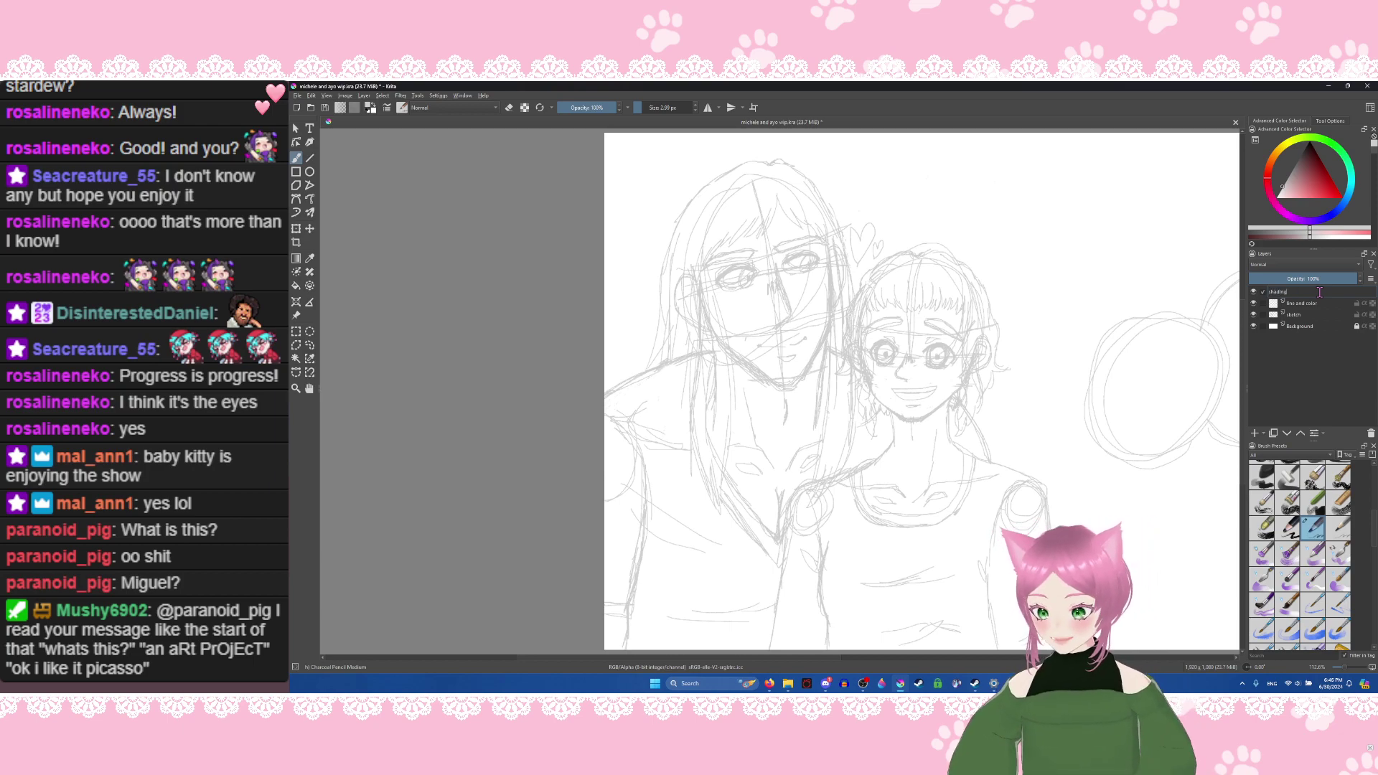
pyautogui.press('Return')
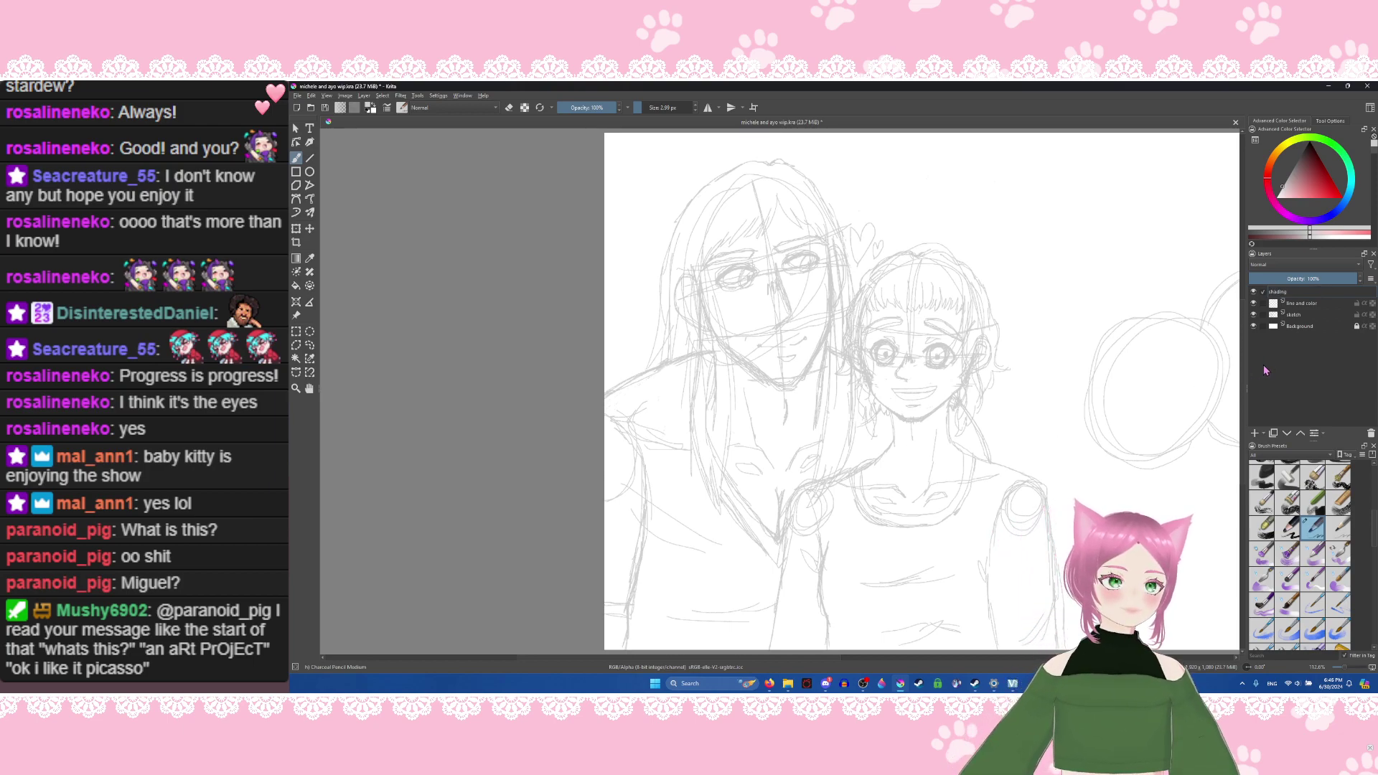
# Step: Add a paint layer directly above the locked bottom layer and name it background
pyautogui.click(1300, 328)
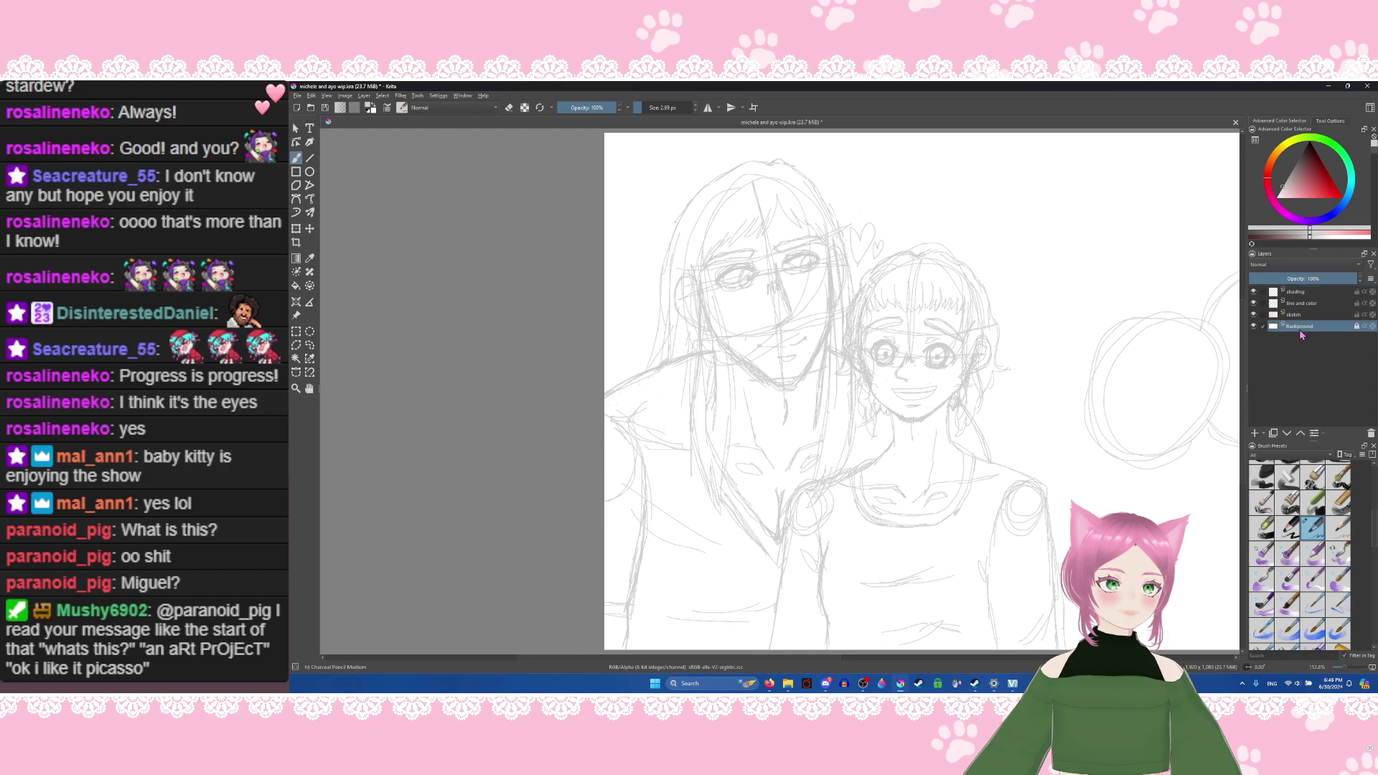
pyautogui.click(1255, 435)
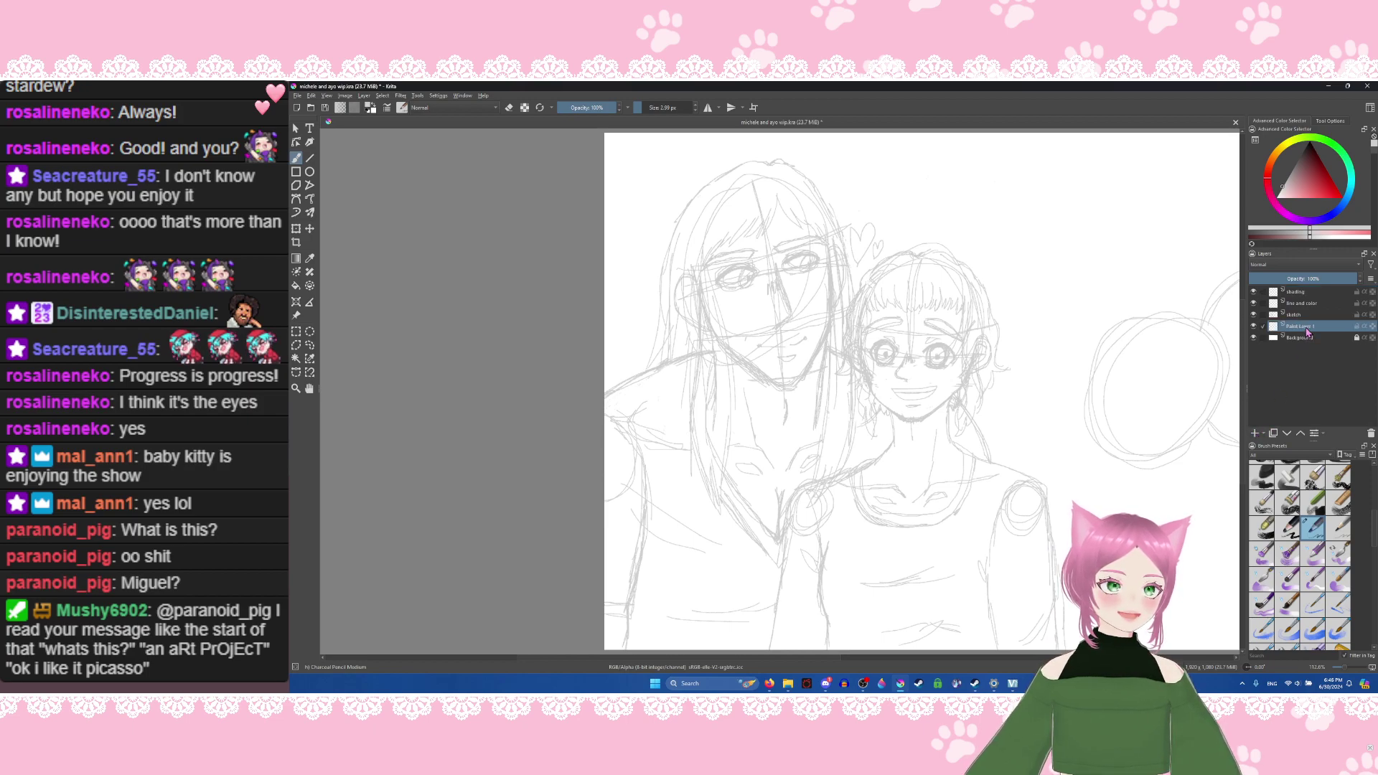
pyautogui.doubleClick(1303, 327)
pyautogui.write('lol')
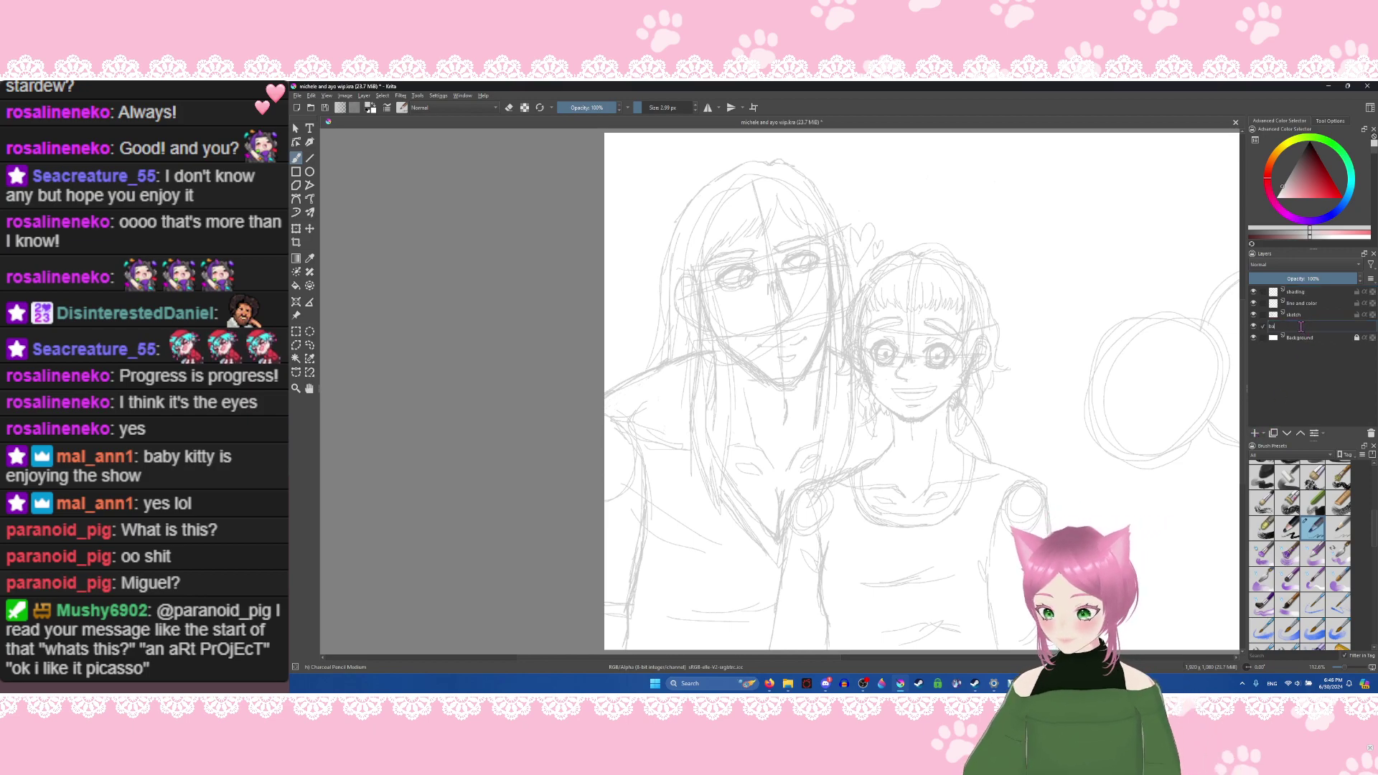
pyautogui.write('kground')
pyautogui.press('Return')
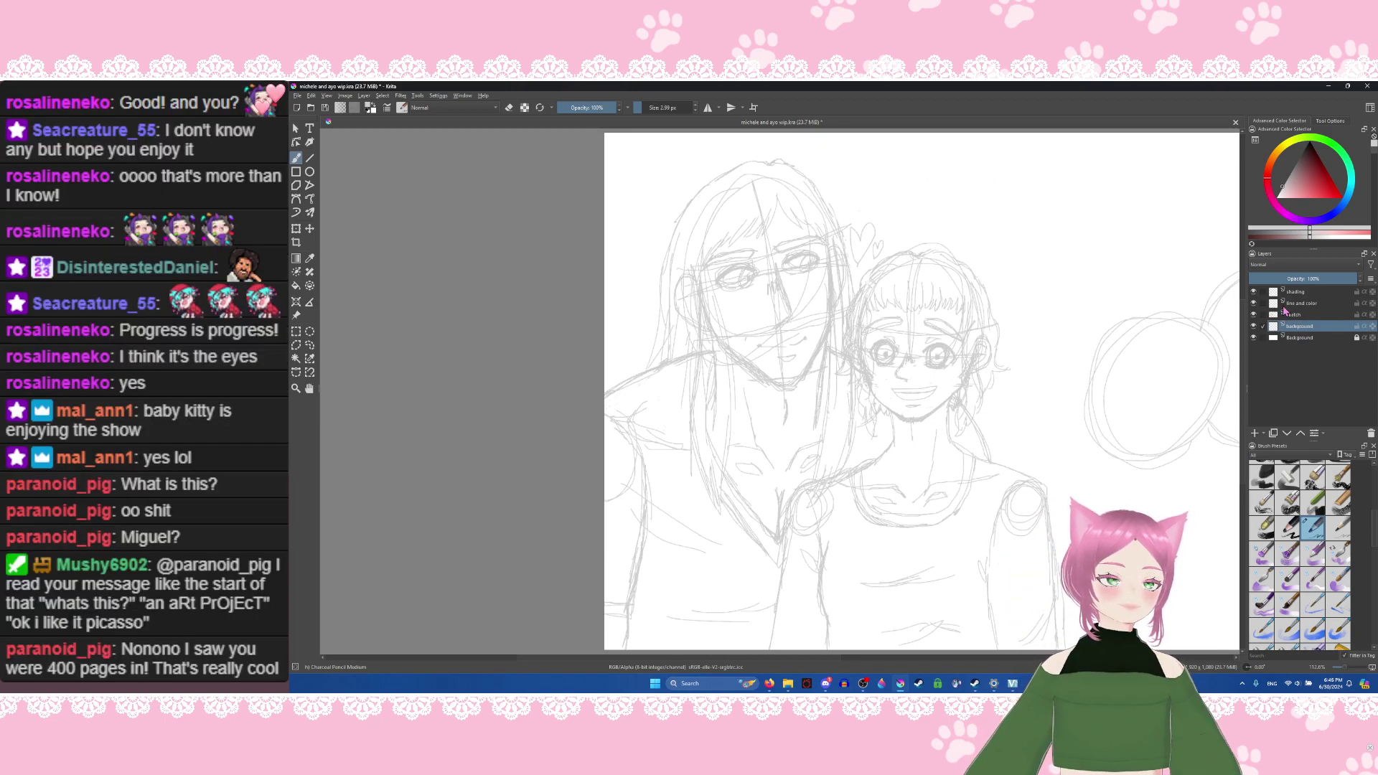
# Step: On the line and color layer, choose the Basic Details brush preset with a very dark grey colour
pyautogui.click(1309, 303)
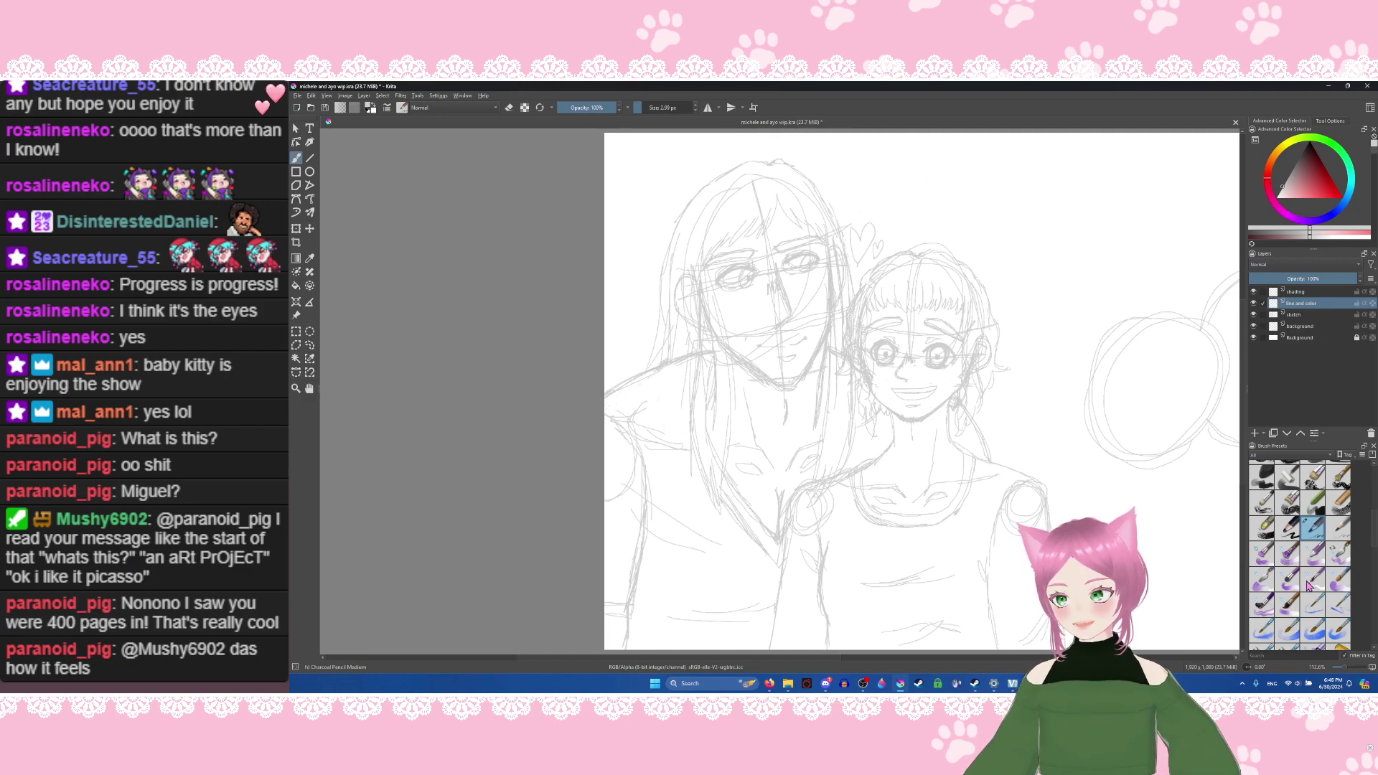
pyautogui.moveTo(1306, 585)
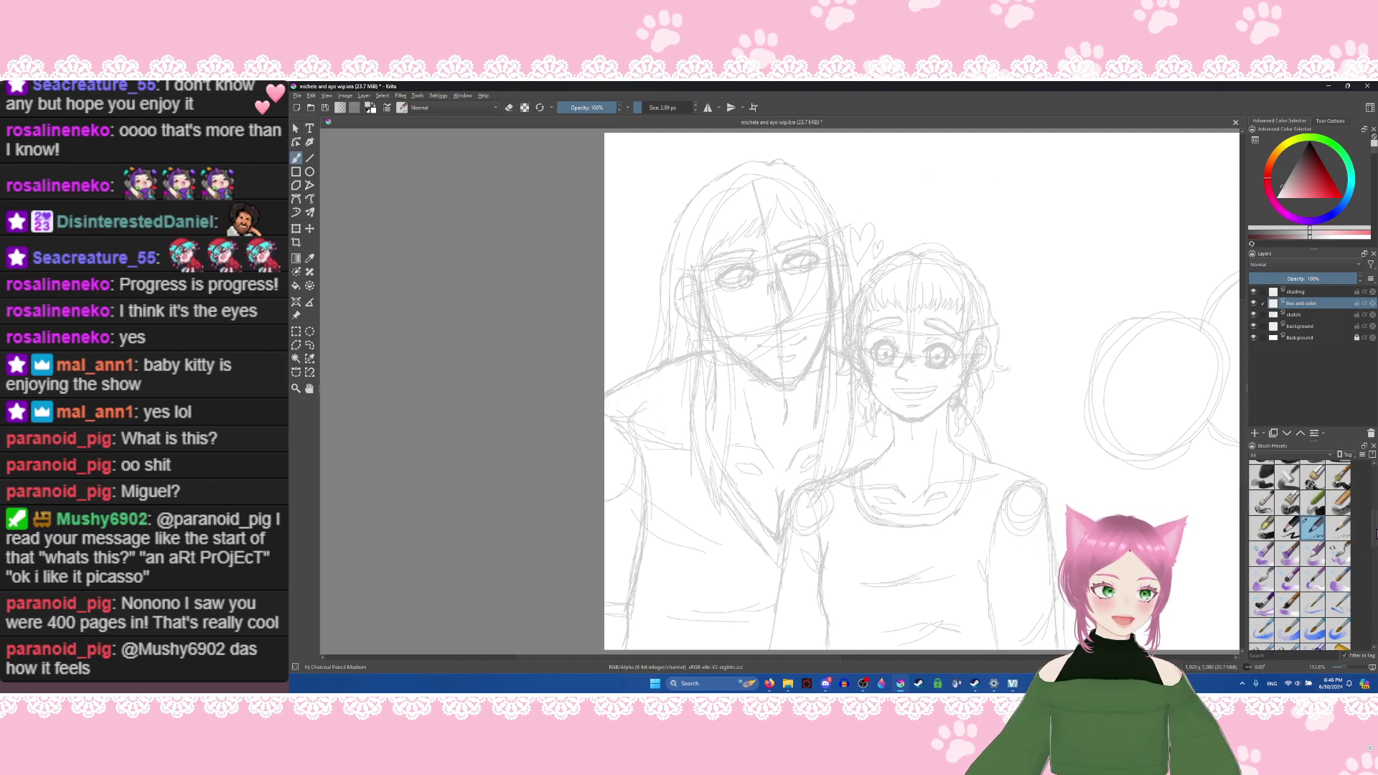
pyautogui.moveTo(1375, 534); pyautogui.dragTo(1375, 481)
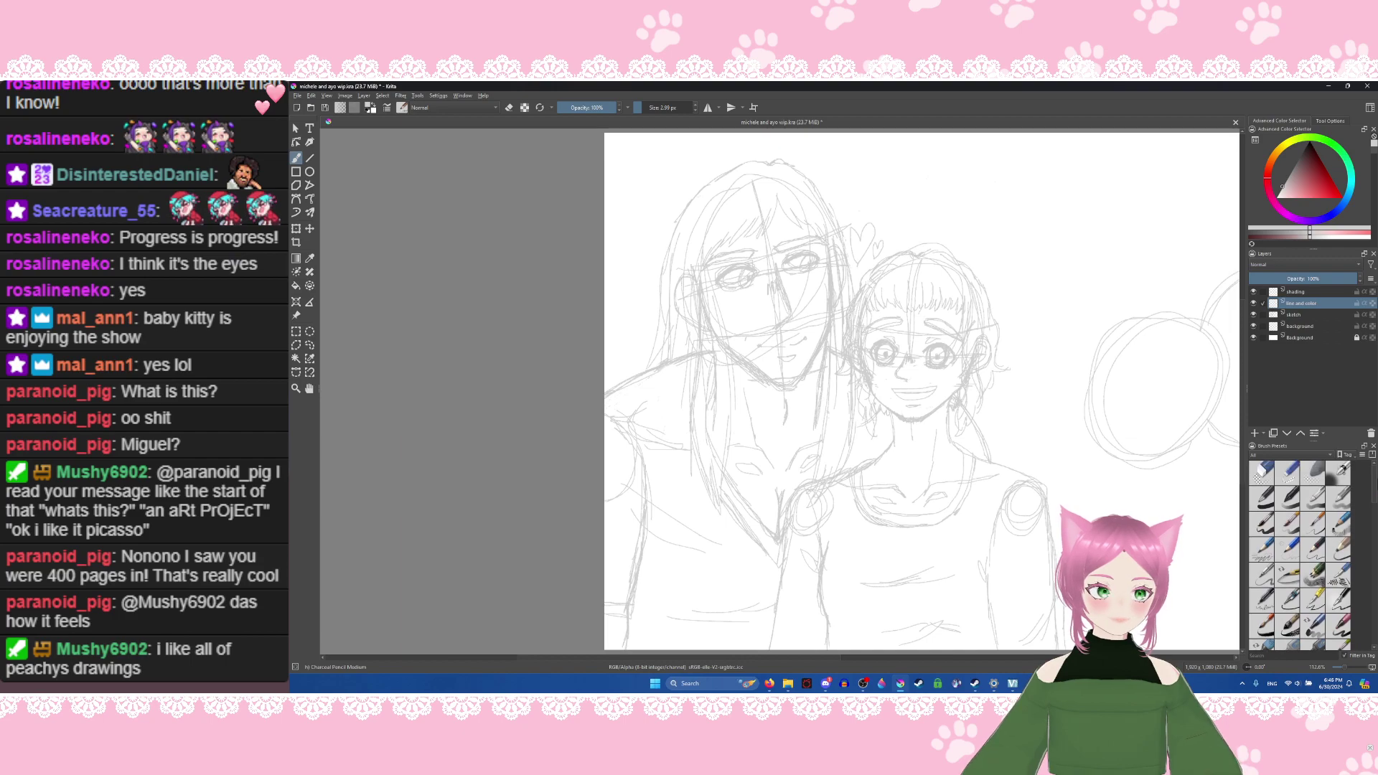
pyautogui.click(1315, 525)
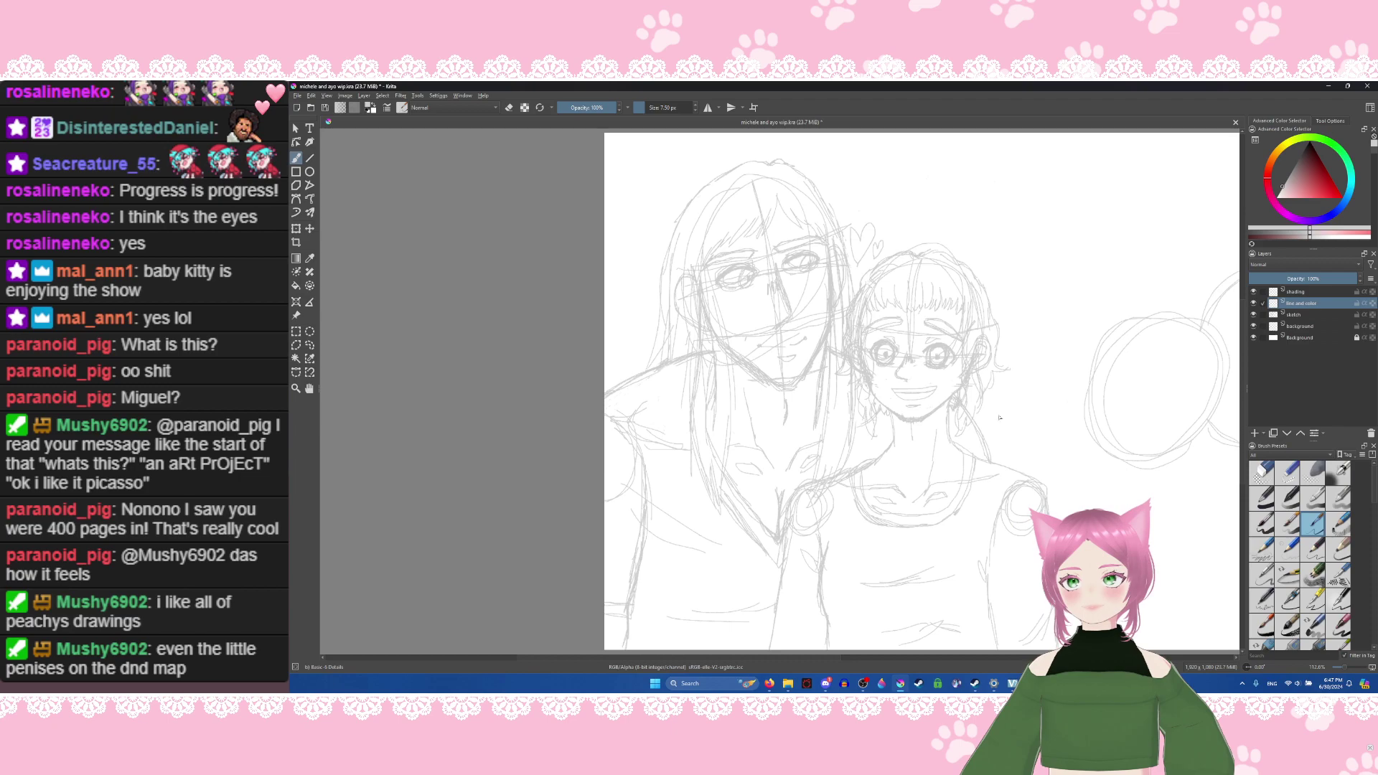
pyautogui.click(1297, 165)
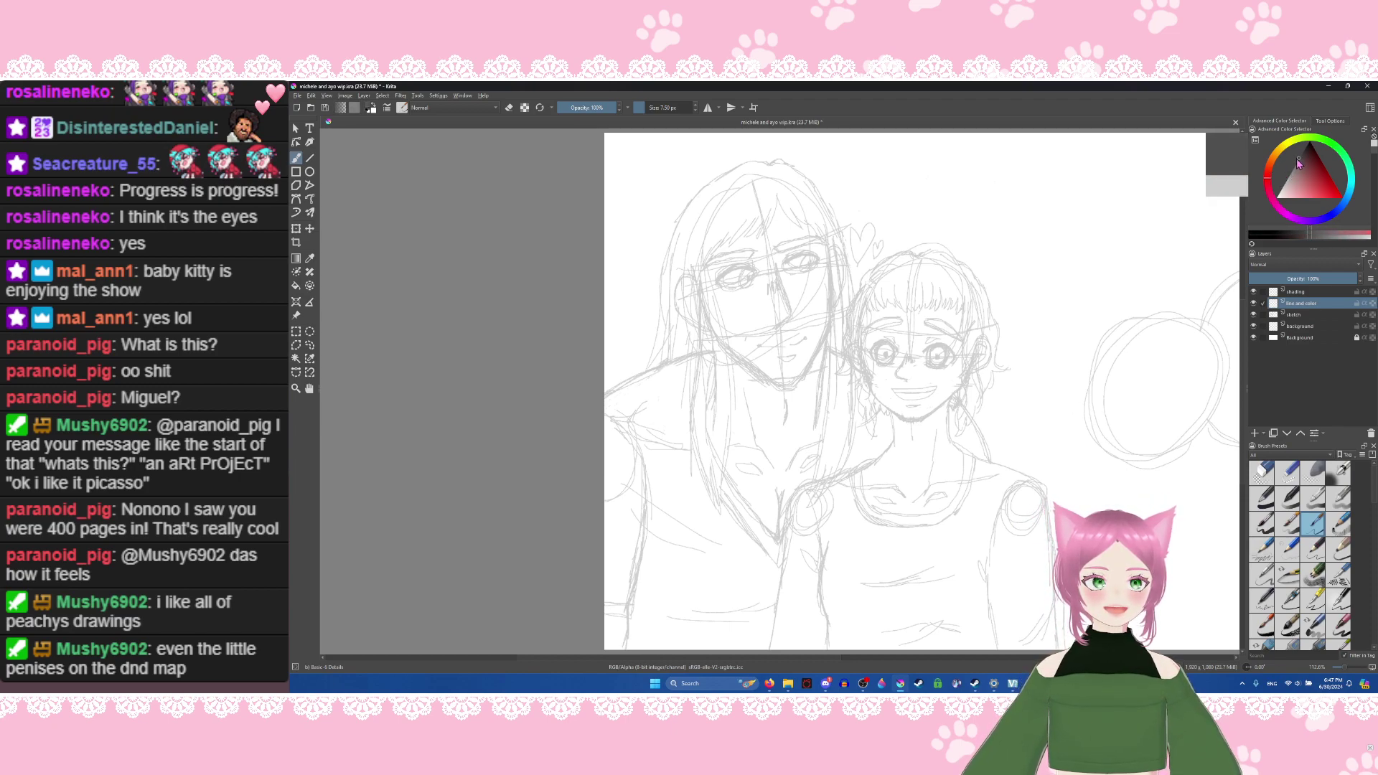
pyautogui.click(1298, 157)
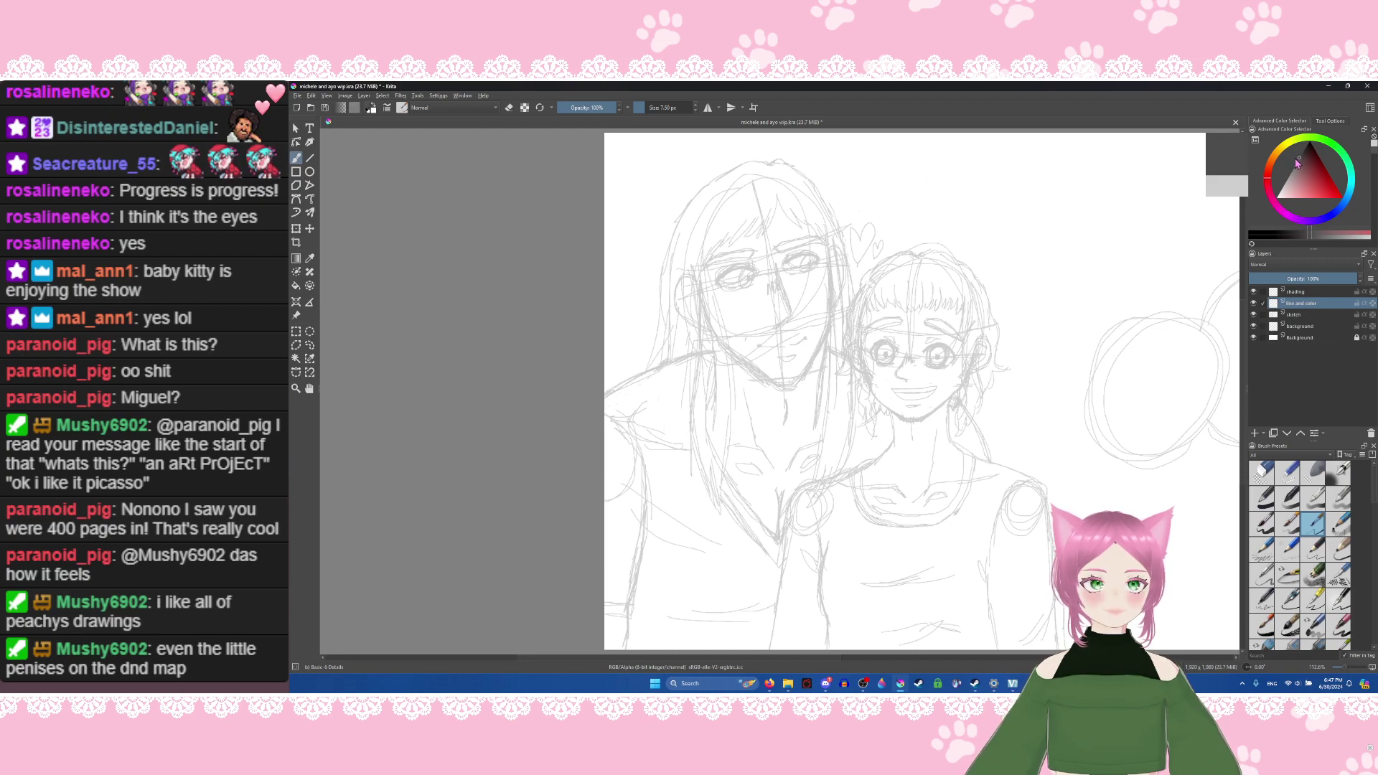
# Step: Reduce the line brush size to about 3 px using undone trial strokes, and save the drawing
pyautogui.moveTo(997, 305)
pyautogui.mouseDown()
pyautogui.moveTo(1023, 328)
pyautogui.moveTo(1045, 306)
pyautogui.moveTo(1049, 373)
pyautogui.mouseUp()
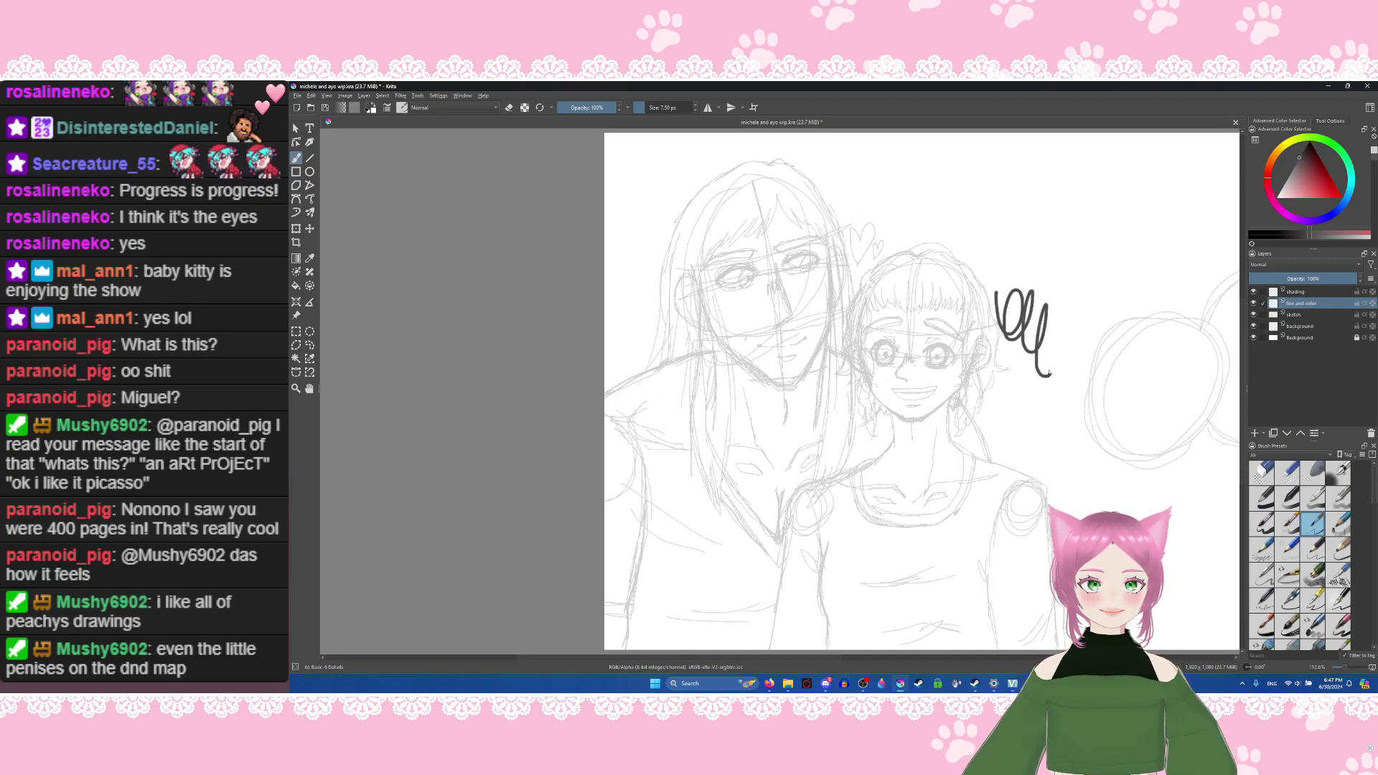
pyautogui.hotkey('ctrl', 'z')
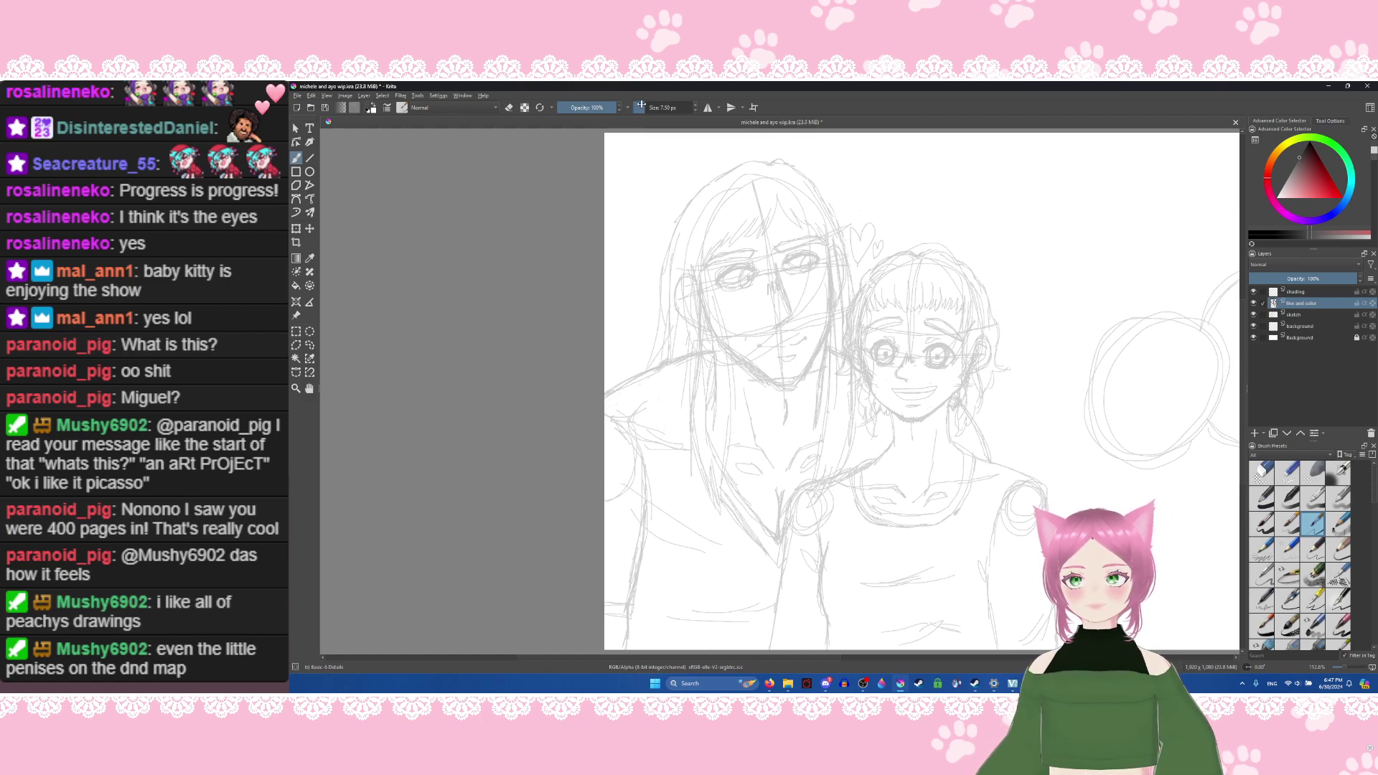
pyautogui.click(641, 107)
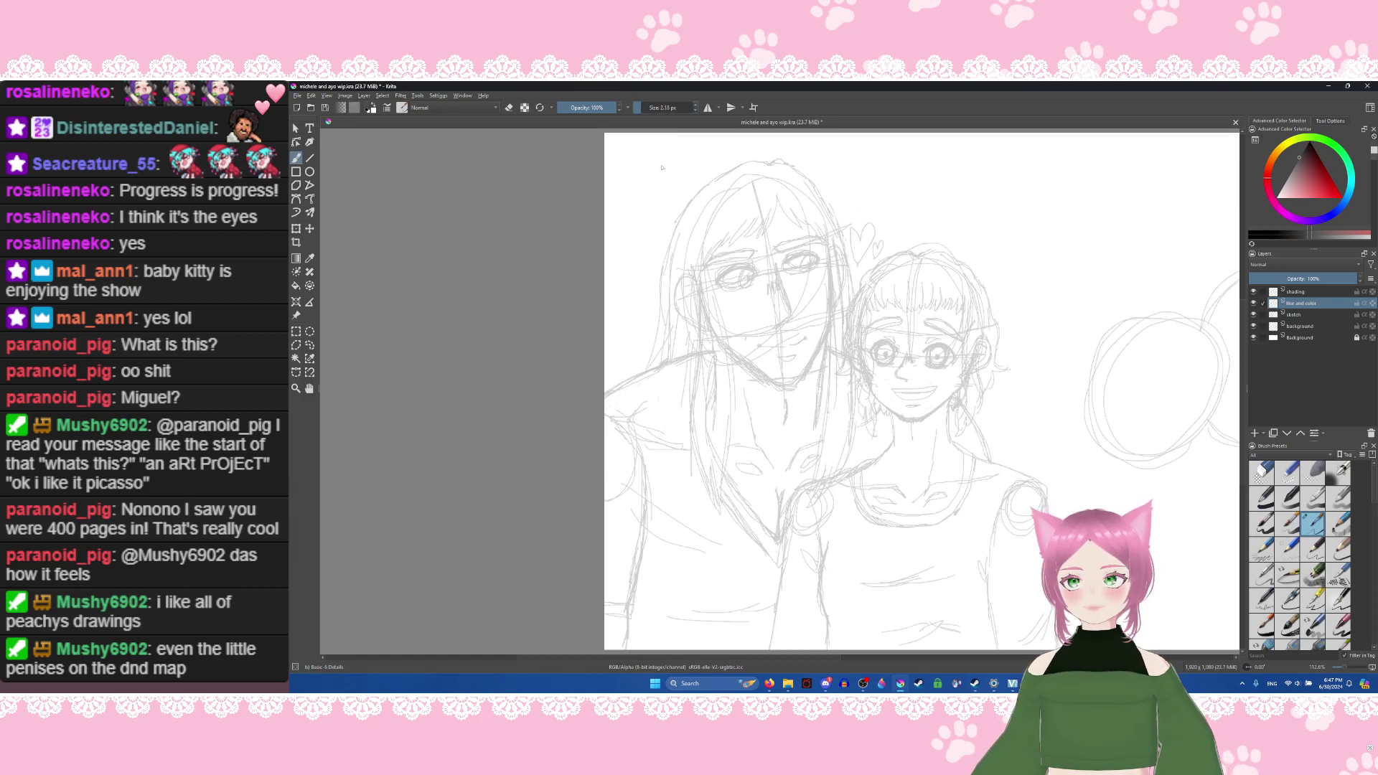
pyautogui.moveTo(656, 175)
pyautogui.mouseDown()
pyautogui.moveTo(666, 215)
pyautogui.moveTo(678, 208)
pyautogui.mouseUp()
pyautogui.hotkey('ctrl', 'z')
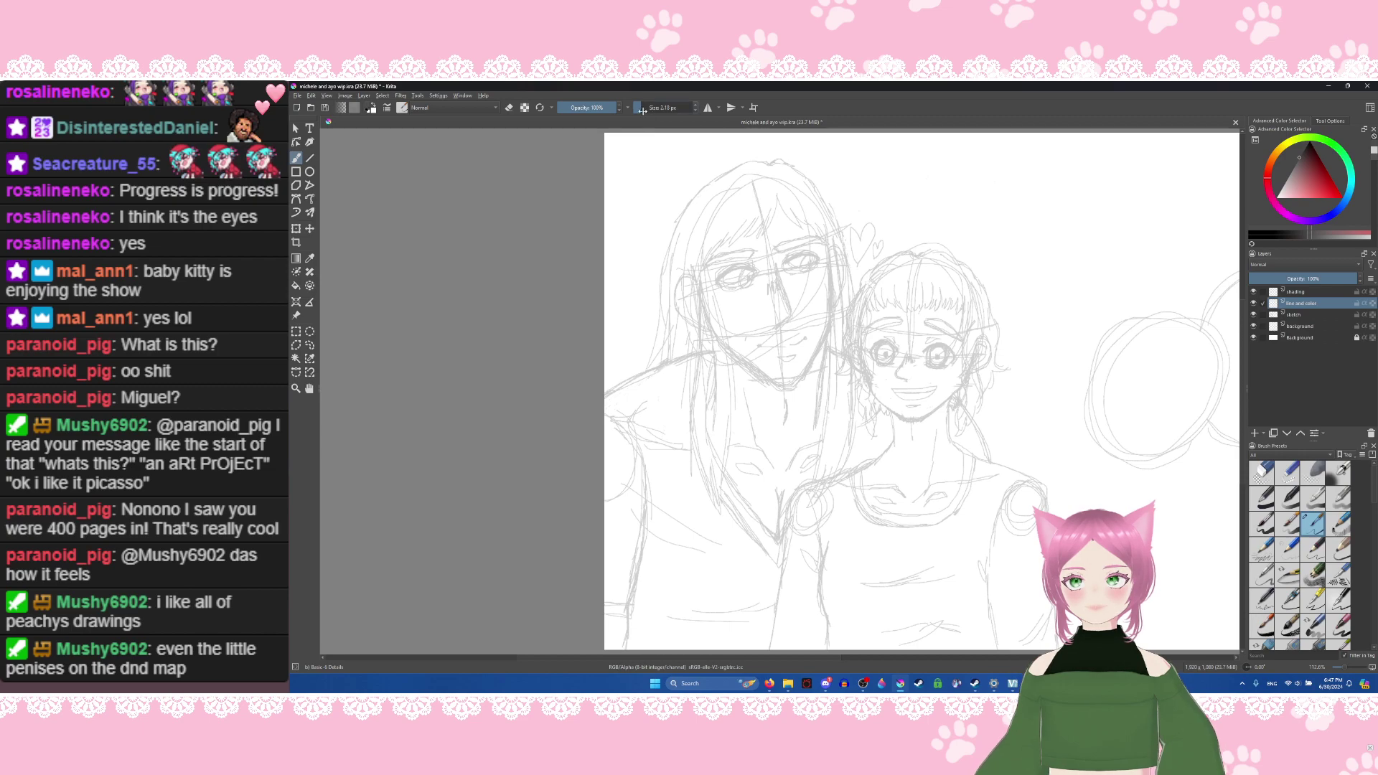
pyautogui.click(642, 108)
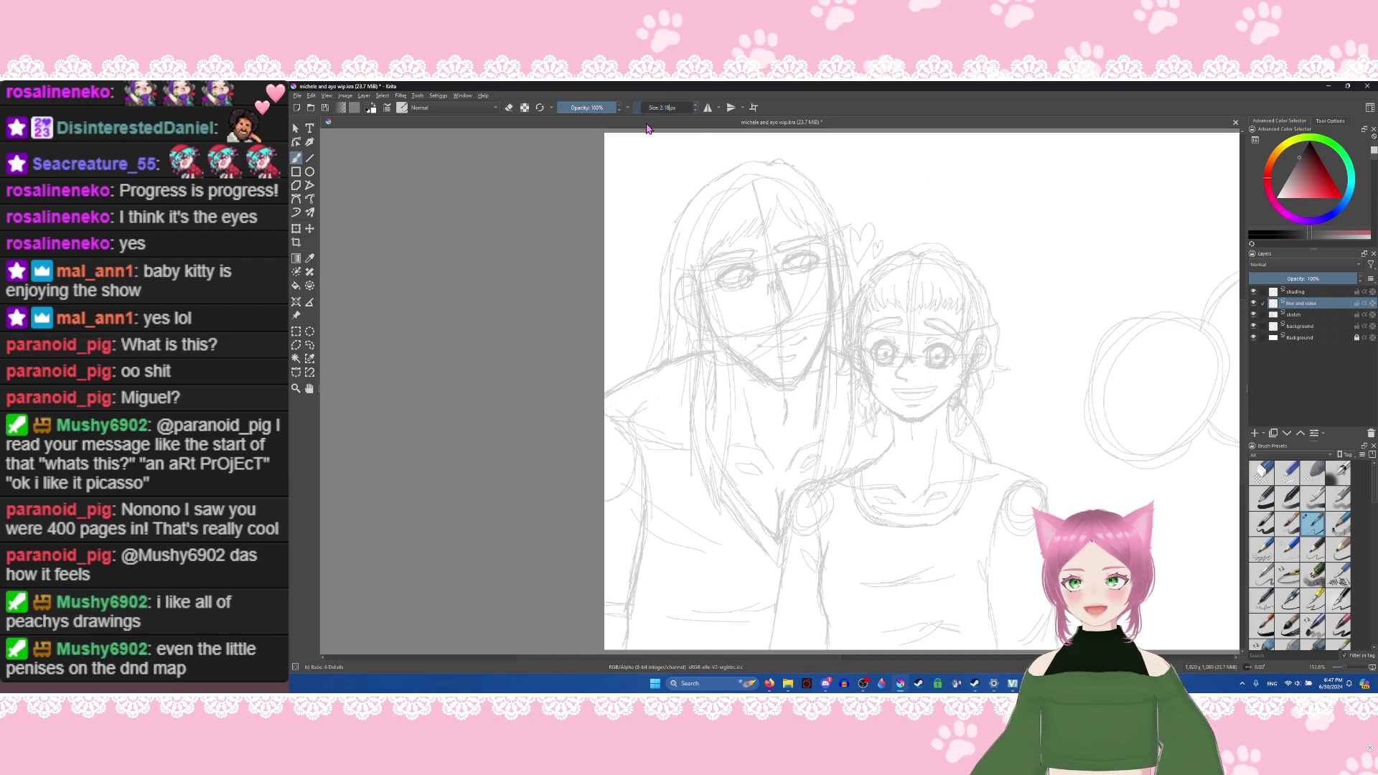
pyautogui.press('Return')
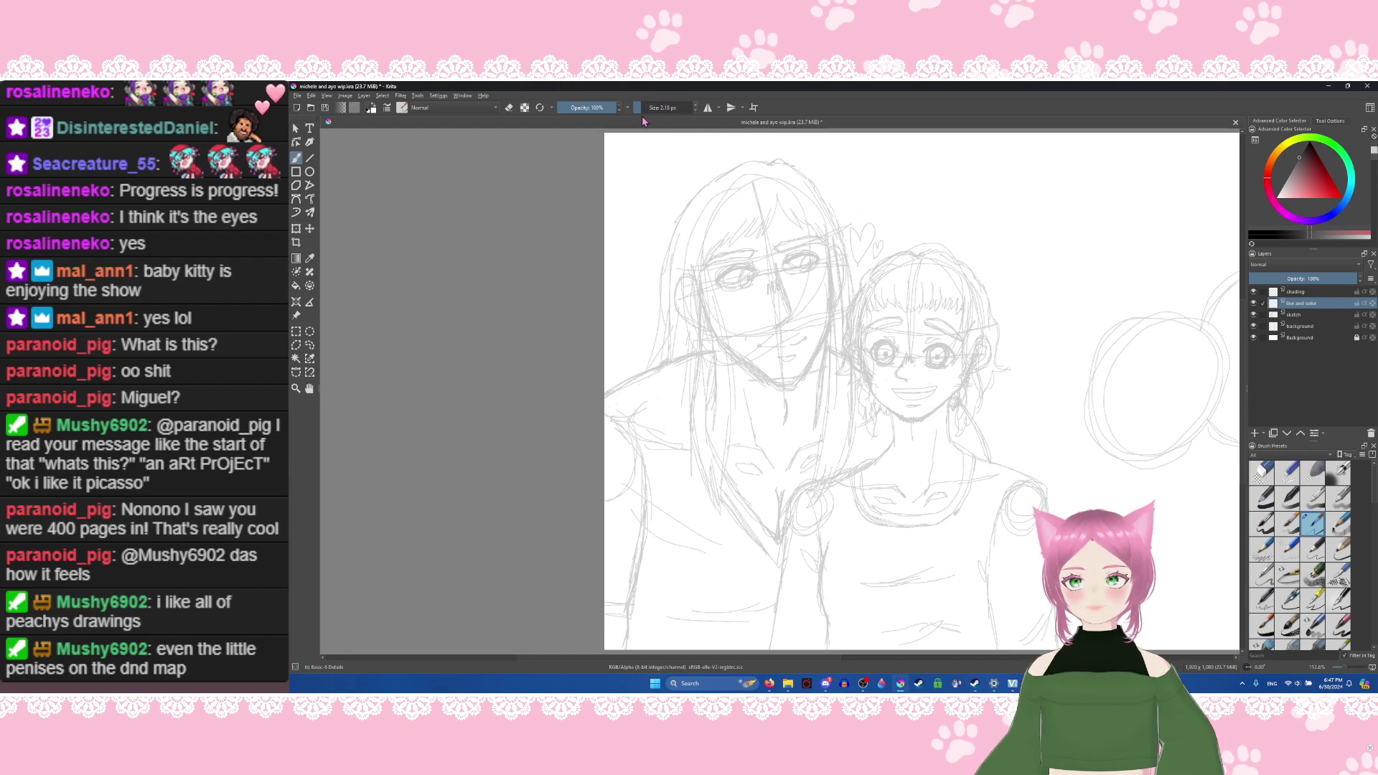
pyautogui.moveTo(638, 109); pyautogui.dragTo(641, 108)
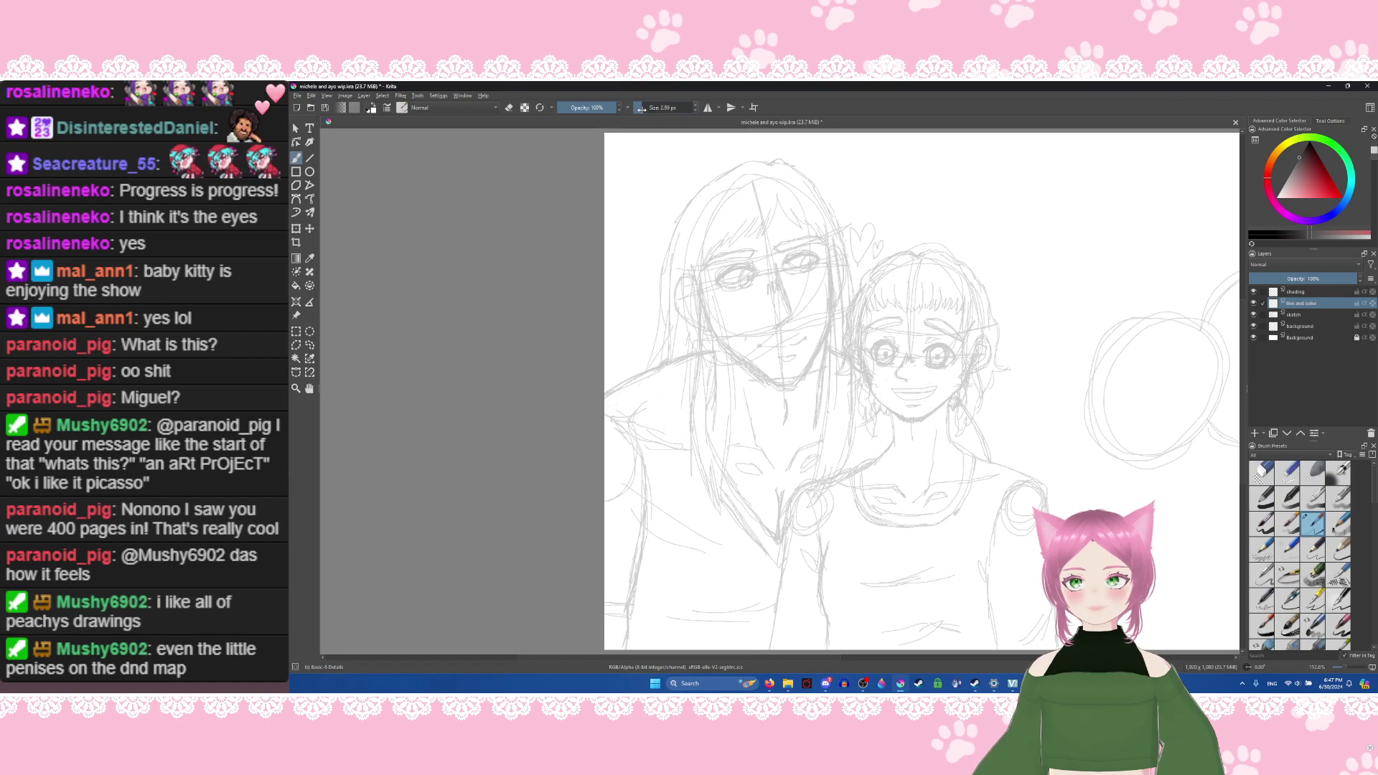
pyautogui.moveTo(661, 241)
pyautogui.mouseDown()
pyautogui.moveTo(690, 228)
pyautogui.moveTo(706, 195)
pyautogui.mouseUp()
pyautogui.press('Delete')
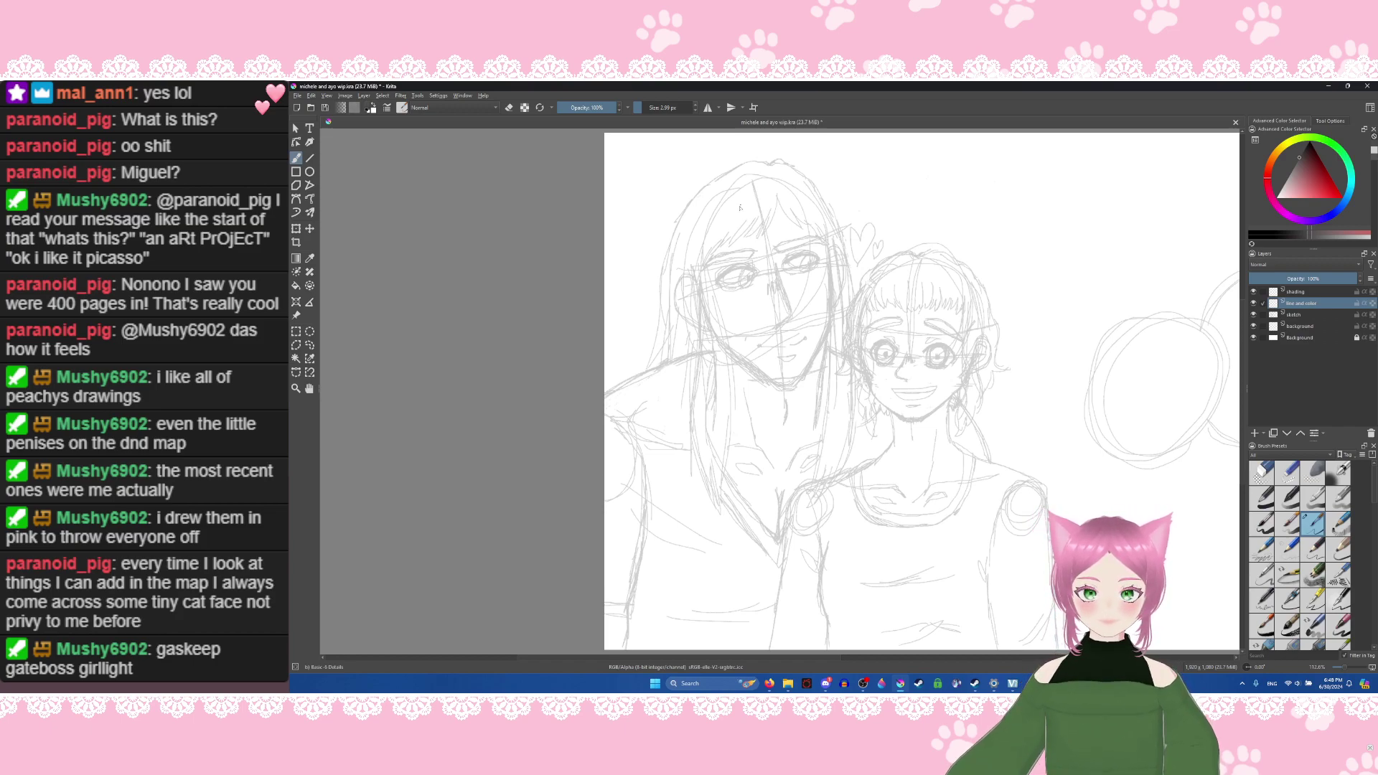
pyautogui.hotkey('ctrl', 's')
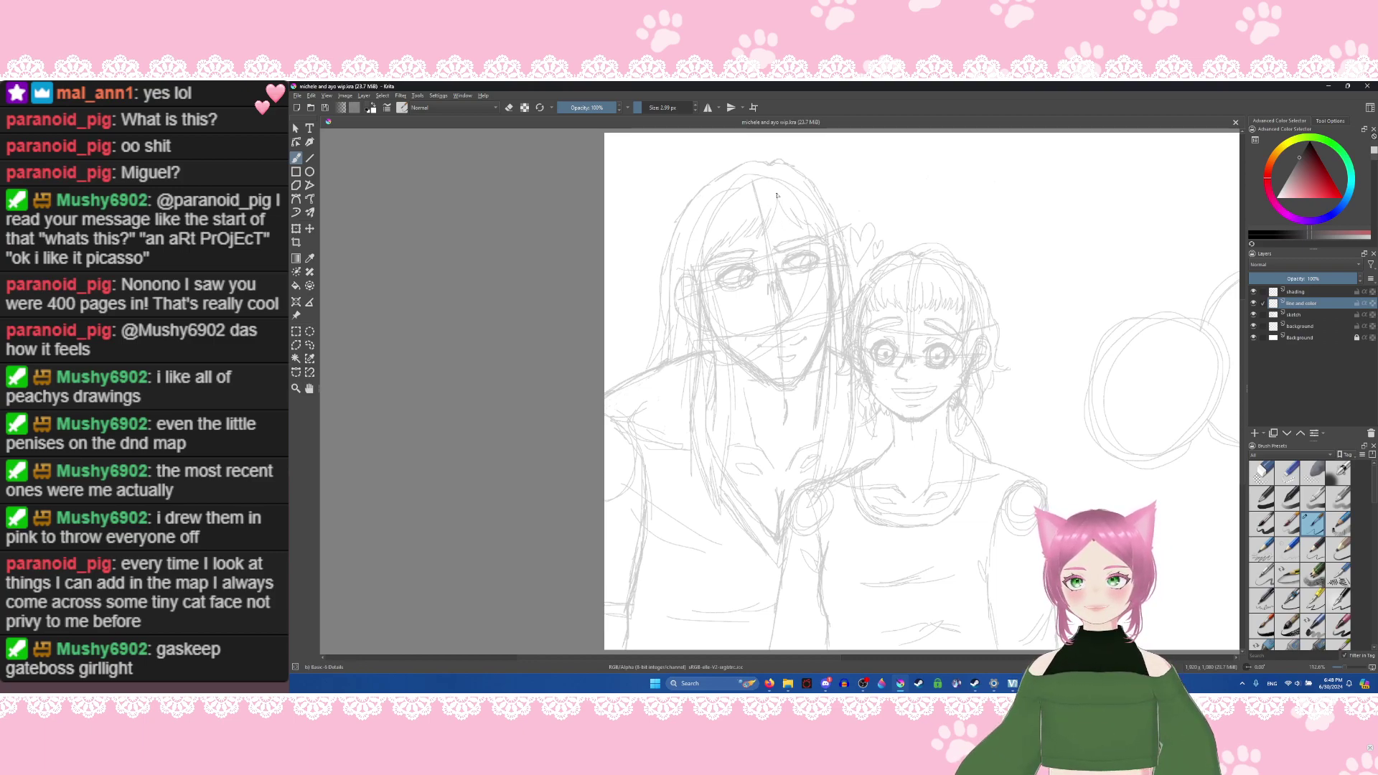
# Step: Ink the taller figure's fringe with short jagged dark strokes, from the centre parting out to both temples
pyautogui.moveTo(777, 196)
pyautogui.mouseDown()
pyautogui.moveTo(772, 230)
pyautogui.moveTo(771, 216)
pyautogui.moveTo(746, 239)
pyautogui.moveTo(757, 215)
pyautogui.moveTo(711, 279)
pyautogui.moveTo(717, 241)
pyautogui.moveTo(708, 280)
pyautogui.mouseUp()
pyautogui.hotkey('ctrl', 'z')
pyautogui.hotkey('ctrl', 'z')
pyautogui.hotkey('ctrl', 'z')
pyautogui.hotkey('ctrl', 'z')
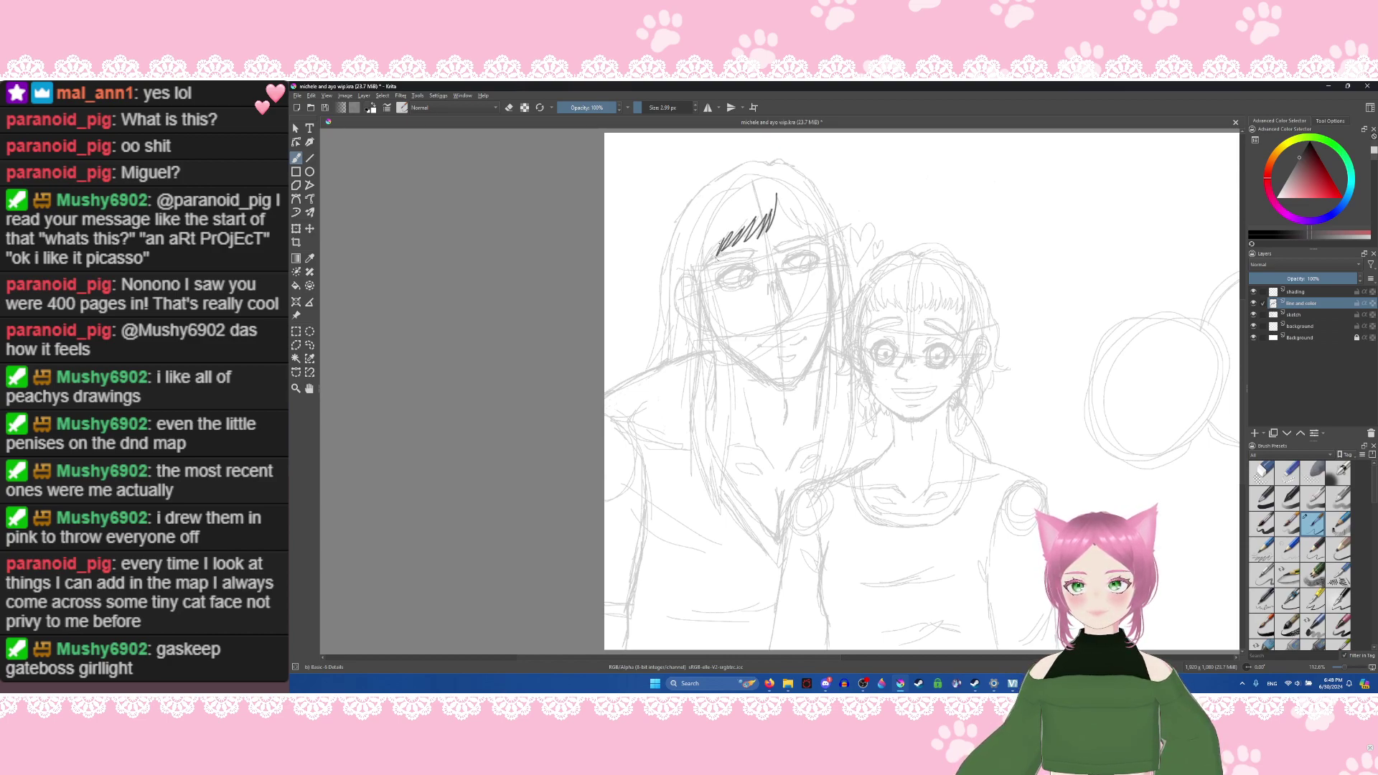
pyautogui.moveTo(720, 244); pyautogui.dragTo(709, 275)
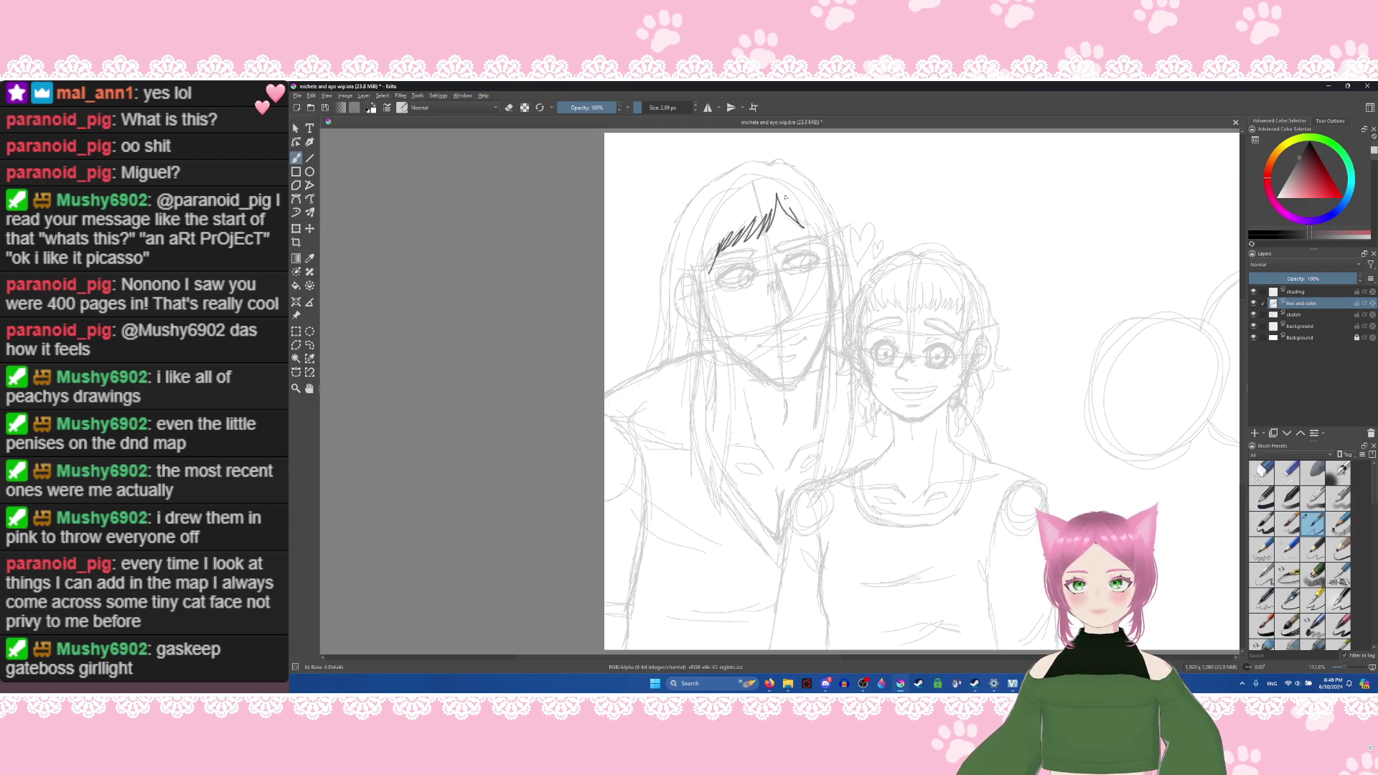
pyautogui.moveTo(777, 194); pyautogui.dragTo(818, 233)
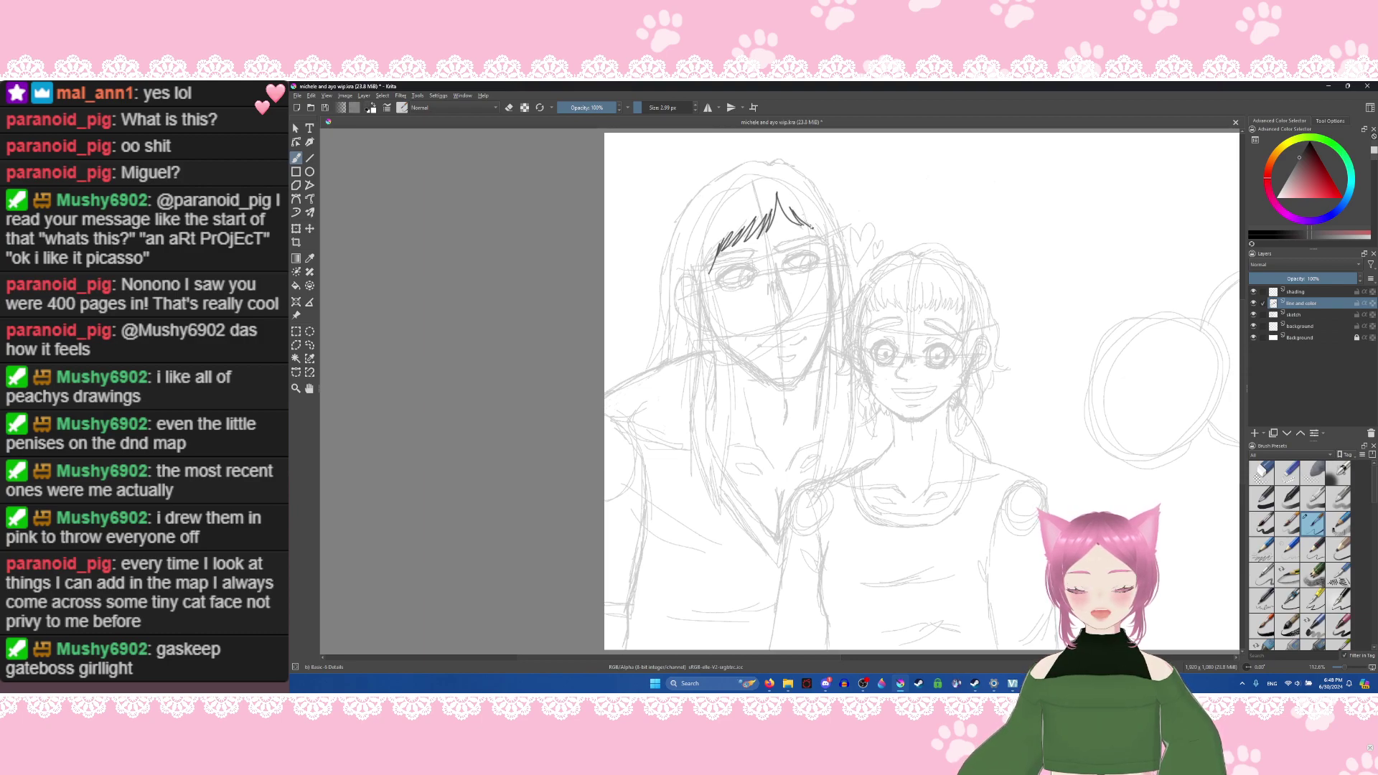
pyautogui.moveTo(809, 224); pyautogui.dragTo(833, 255)
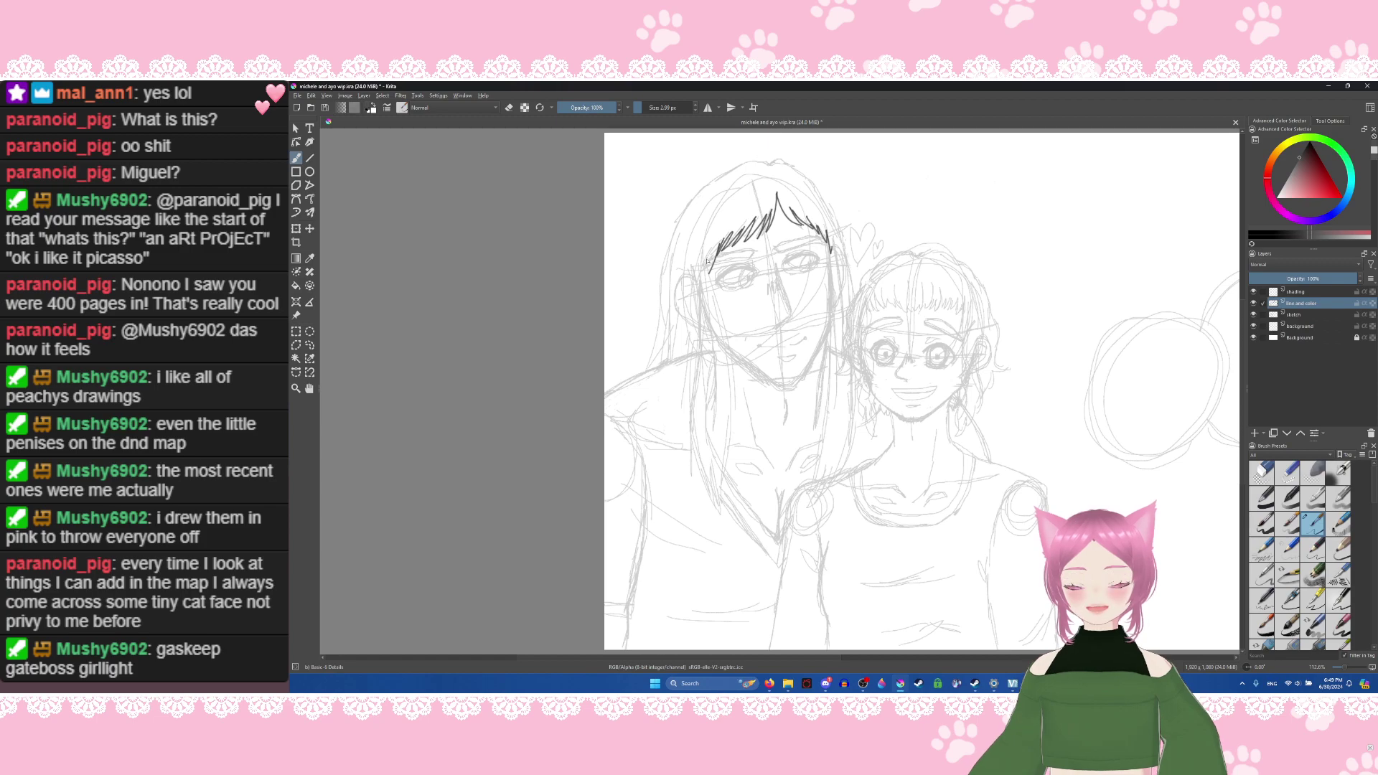
pyautogui.moveTo(707, 256); pyautogui.dragTo(726, 350)
pyautogui.moveTo(716, 298); pyautogui.dragTo(727, 344)
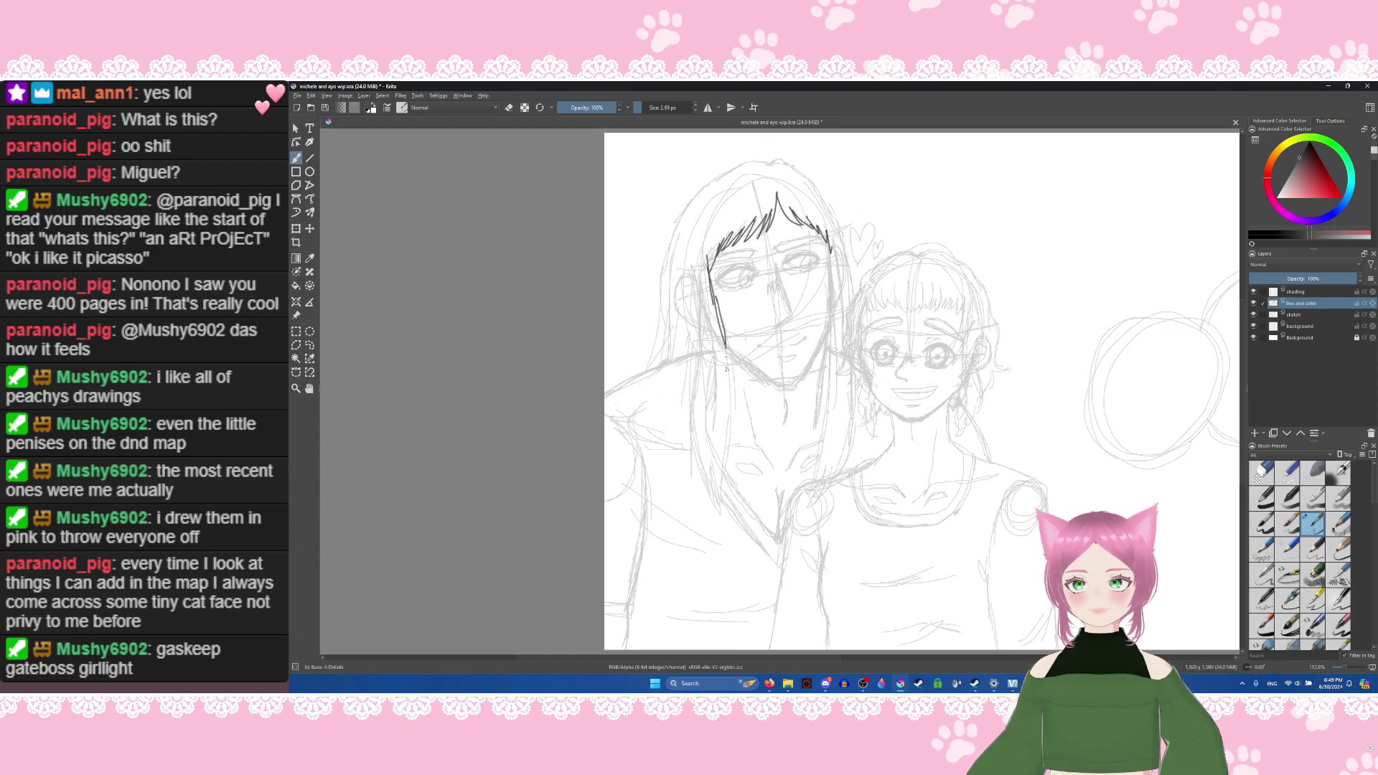
pyautogui.hotkey('ctrl', 'z')
pyautogui.hotkey('ctrl', 'z')
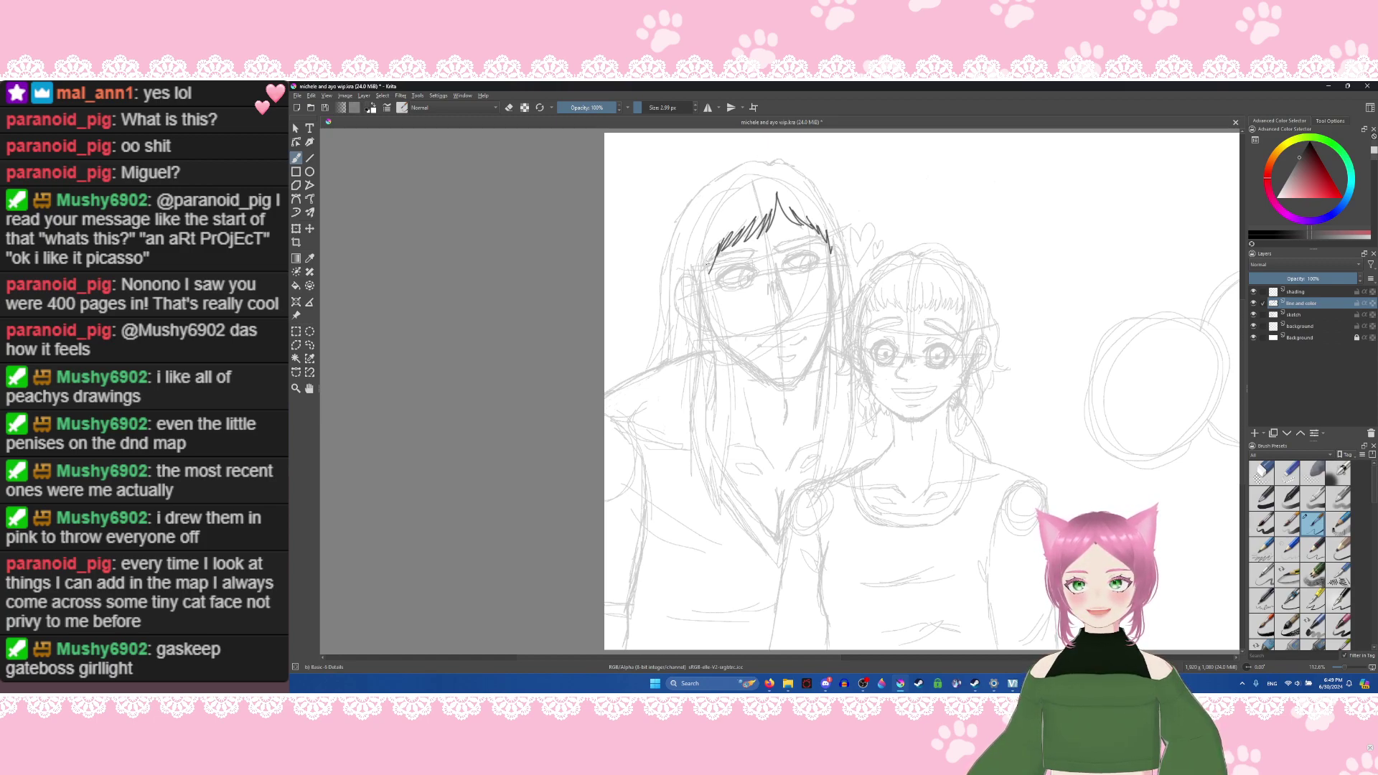
# Step: Ink the taller figure's long front hair lock from temple to chest, then the outer hair outline from the crown to jagged tips at the shoulder
pyautogui.moveTo(705, 256)
pyautogui.mouseDown()
pyautogui.moveTo(731, 375)
pyautogui.moveTo(724, 515)
pyautogui.moveTo(710, 468)
pyautogui.mouseUp()
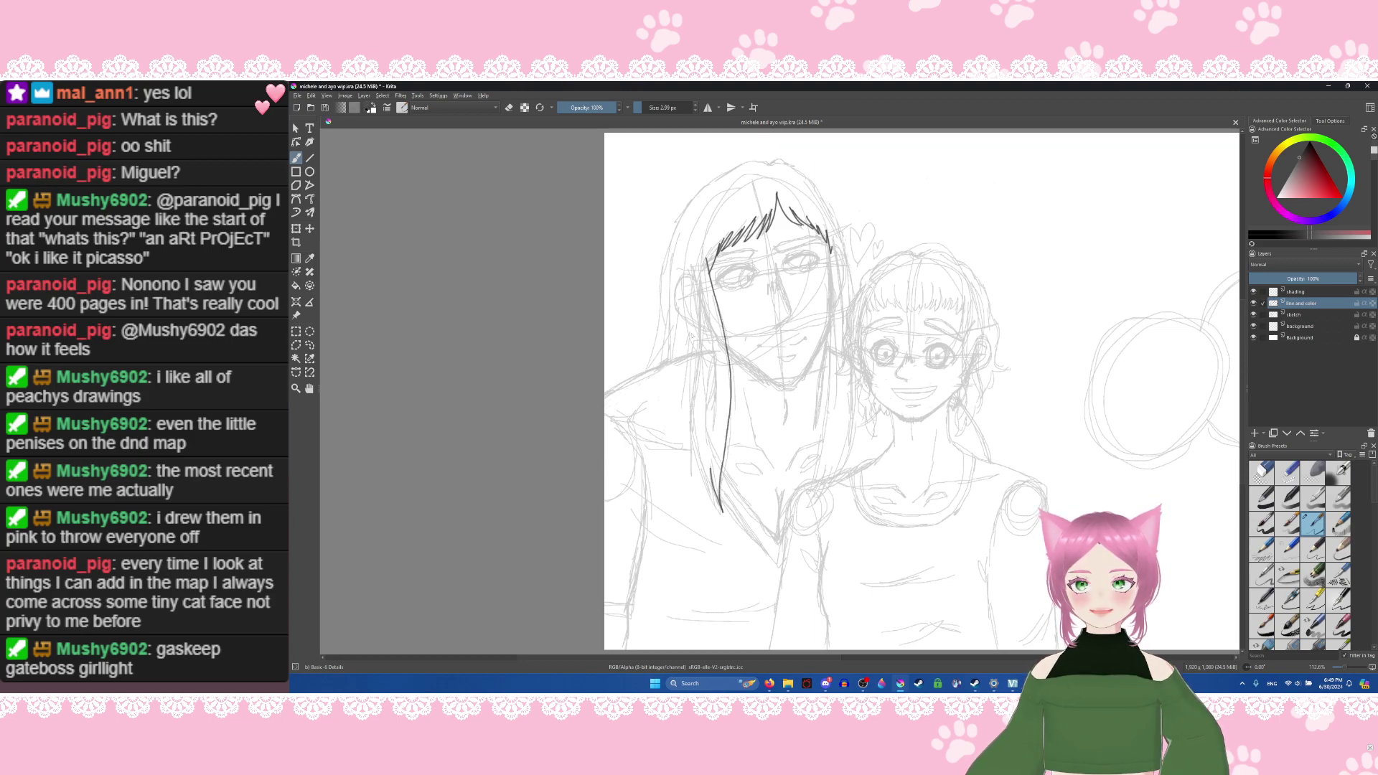
pyautogui.moveTo(691, 265); pyautogui.dragTo(710, 479)
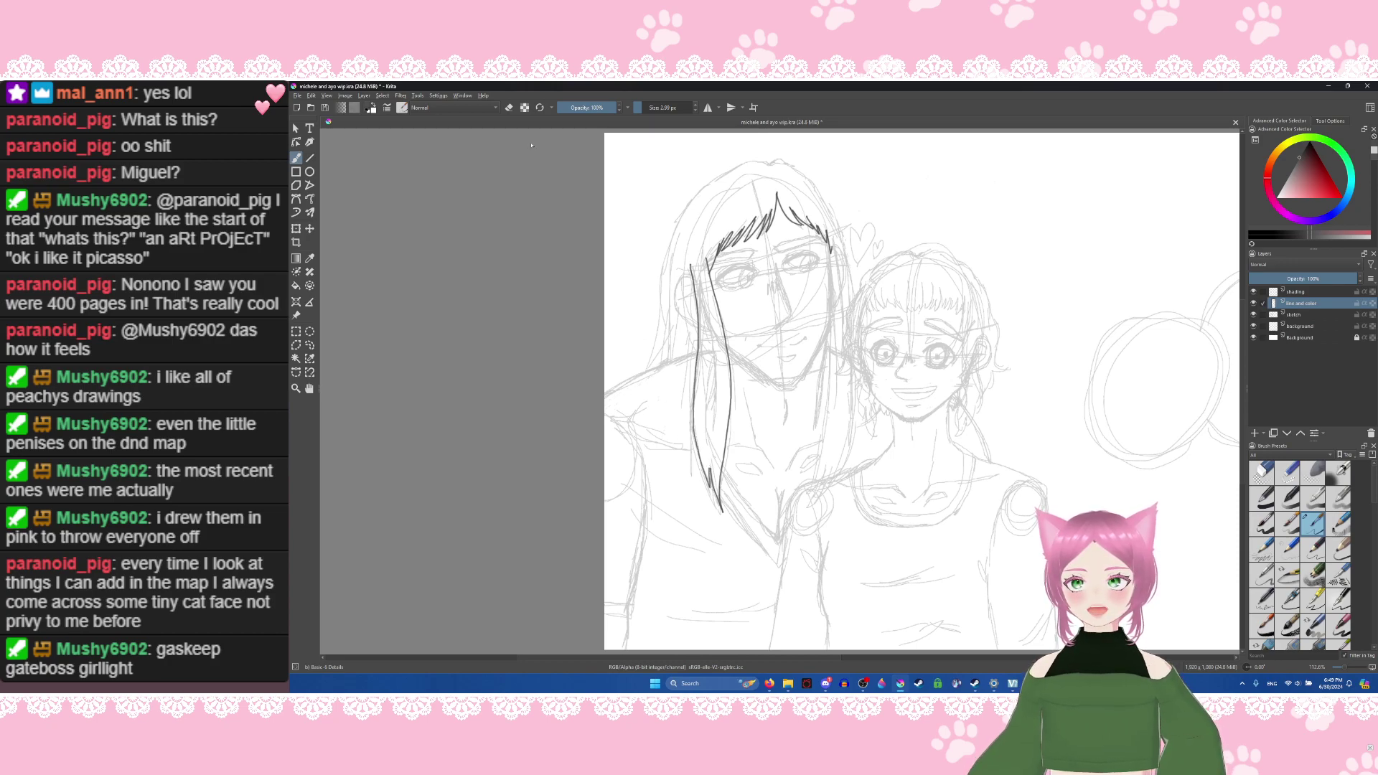
pyautogui.click(508, 107)
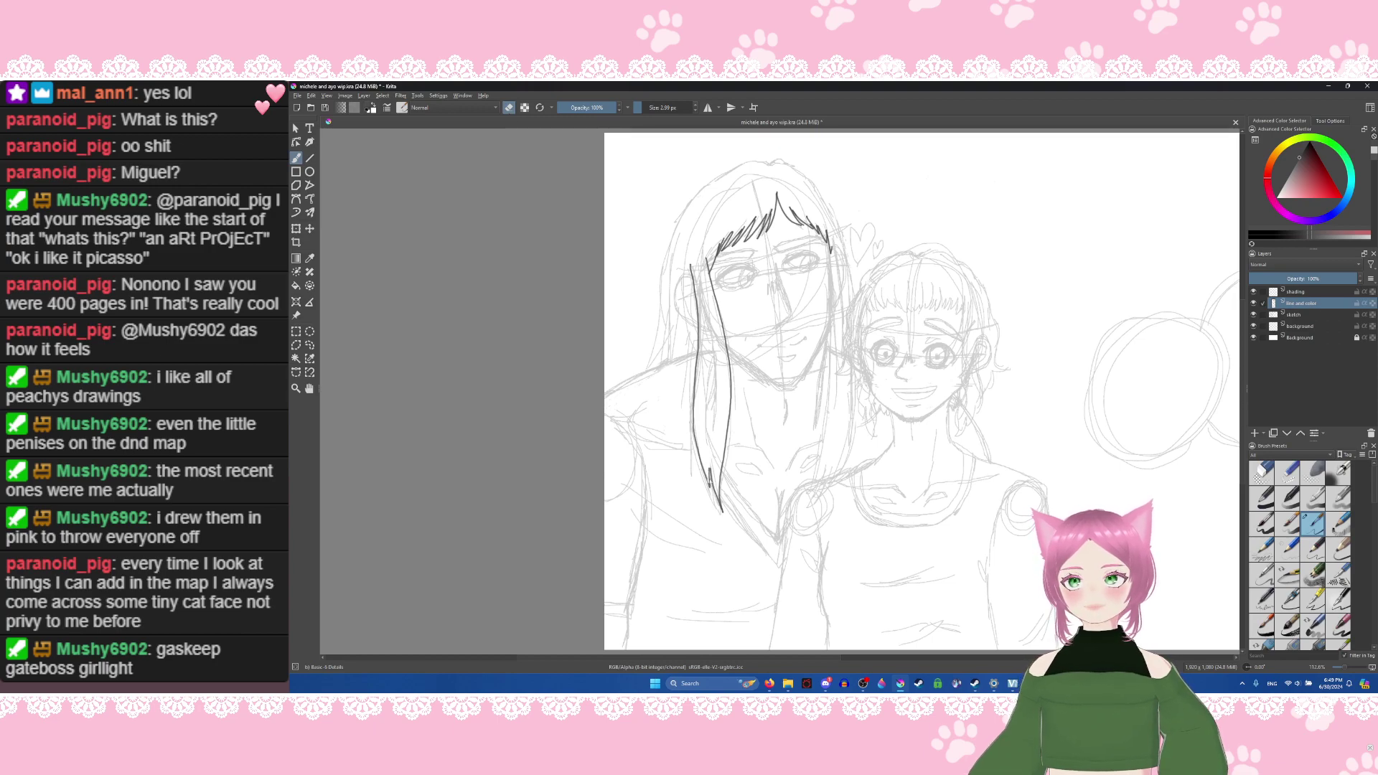
pyautogui.moveTo(710, 473); pyautogui.dragTo(707, 485)
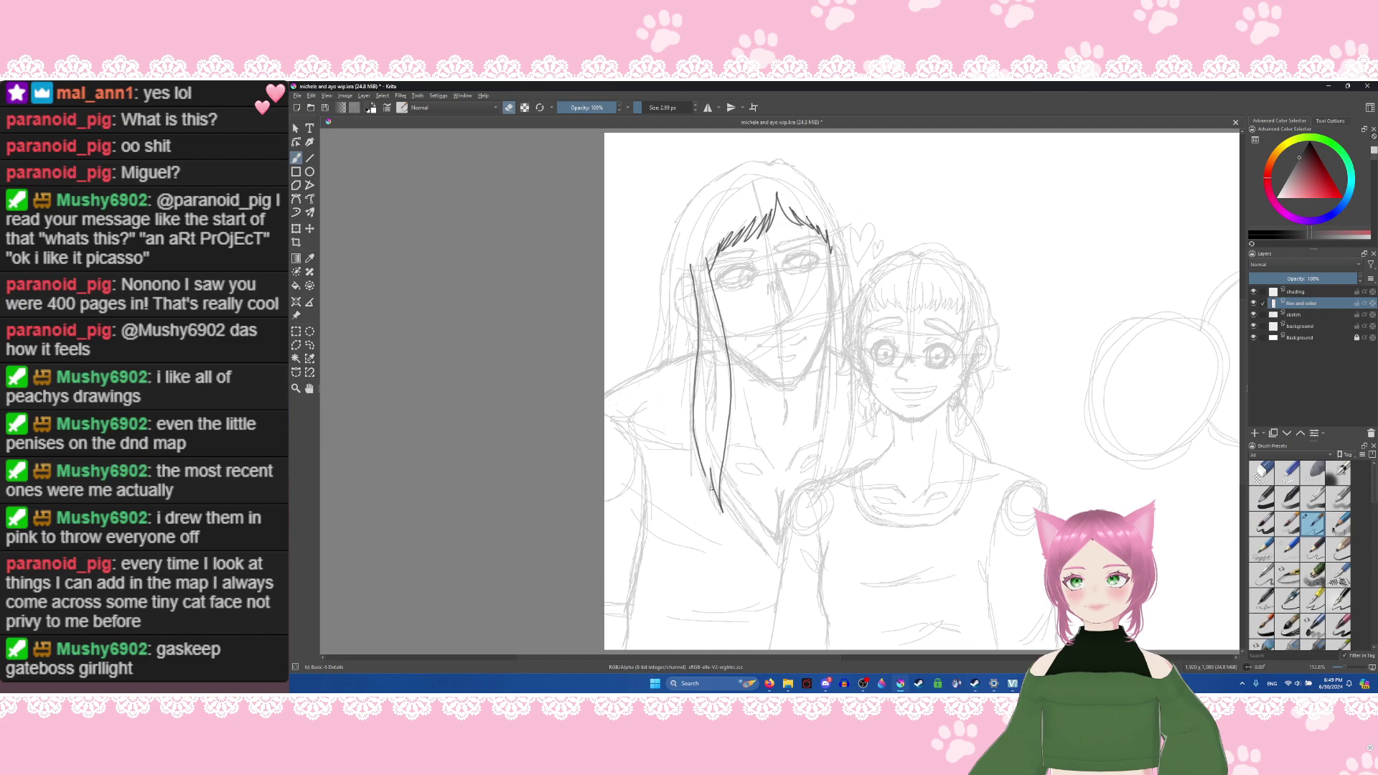
pyautogui.click(510, 107)
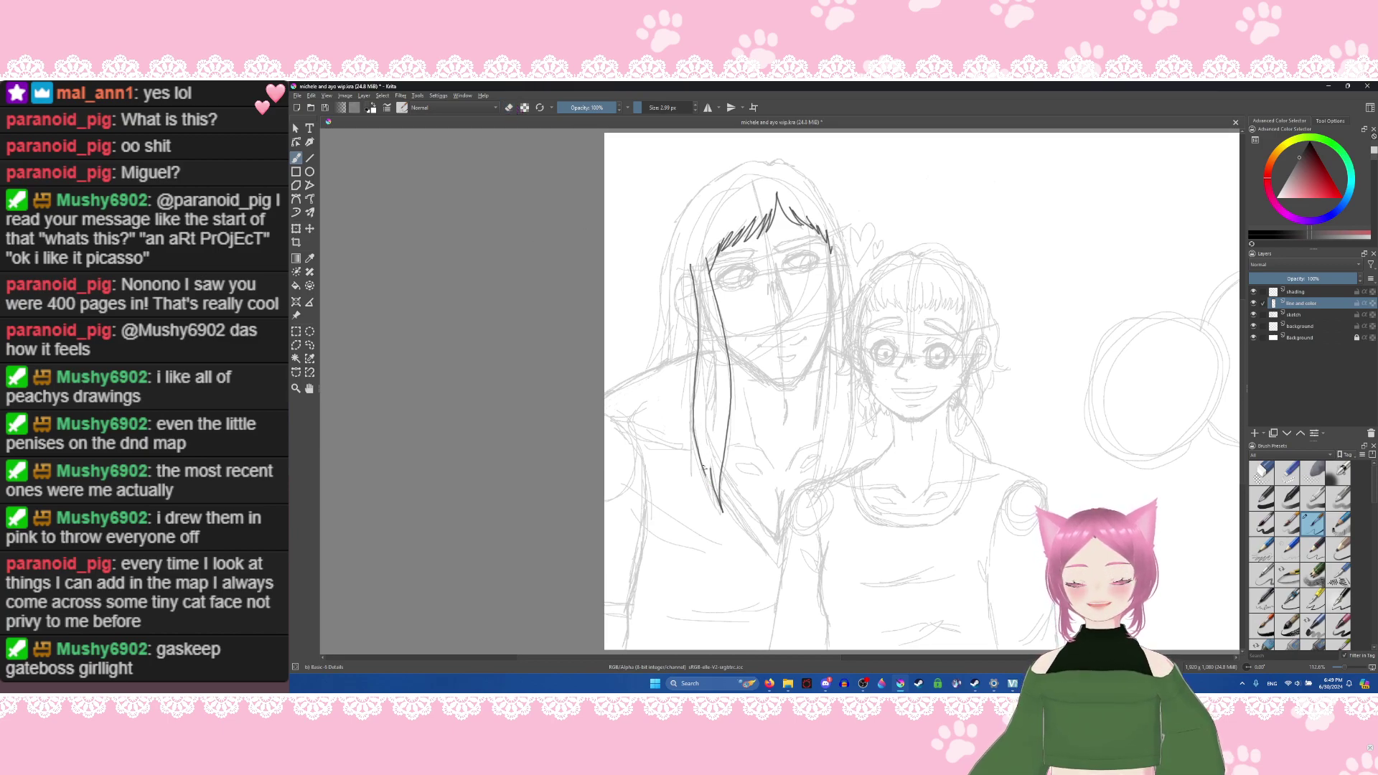
pyautogui.moveTo(712, 493); pyautogui.dragTo(711, 458)
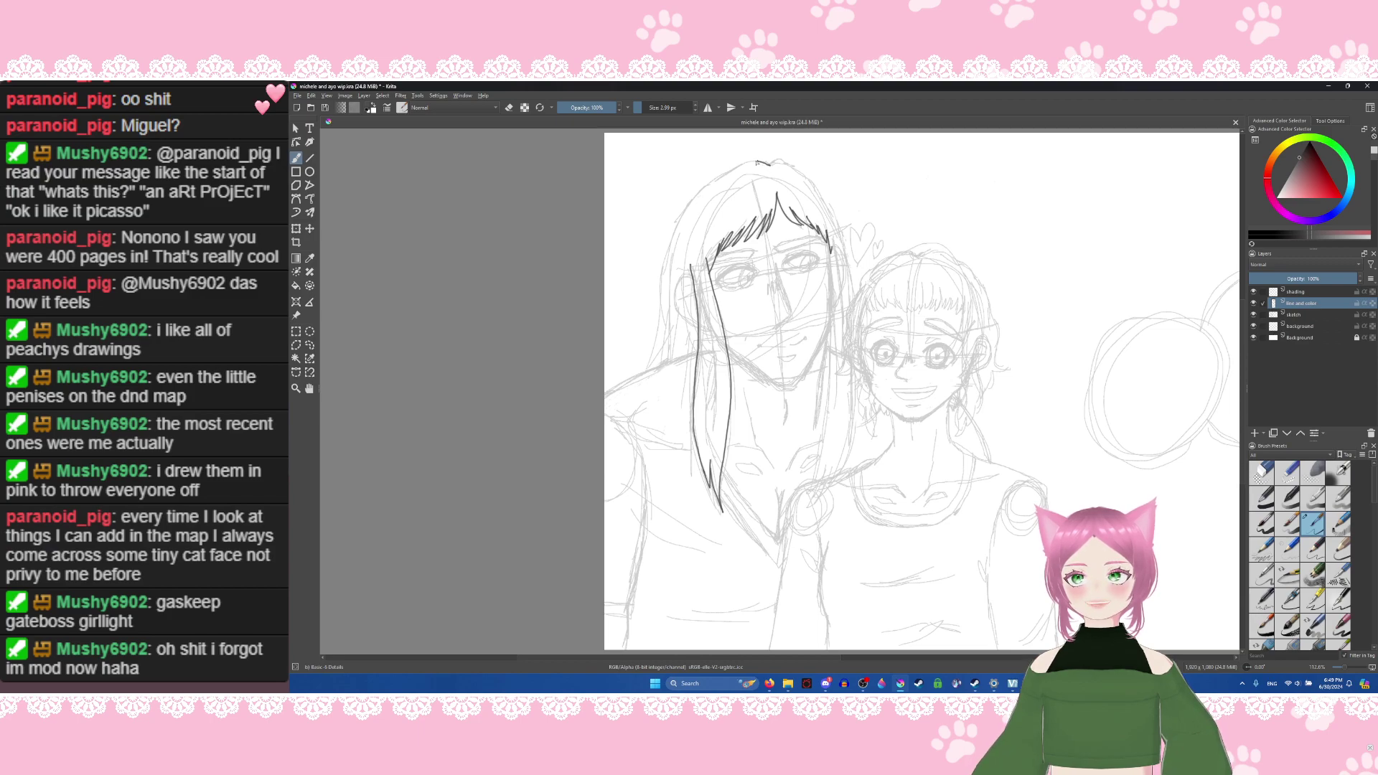
pyautogui.moveTo(743, 162)
pyautogui.mouseDown()
pyautogui.moveTo(669, 233)
pyautogui.moveTo(646, 350)
pyautogui.moveTo(667, 327)
pyautogui.moveTo(655, 369)
pyautogui.mouseUp()
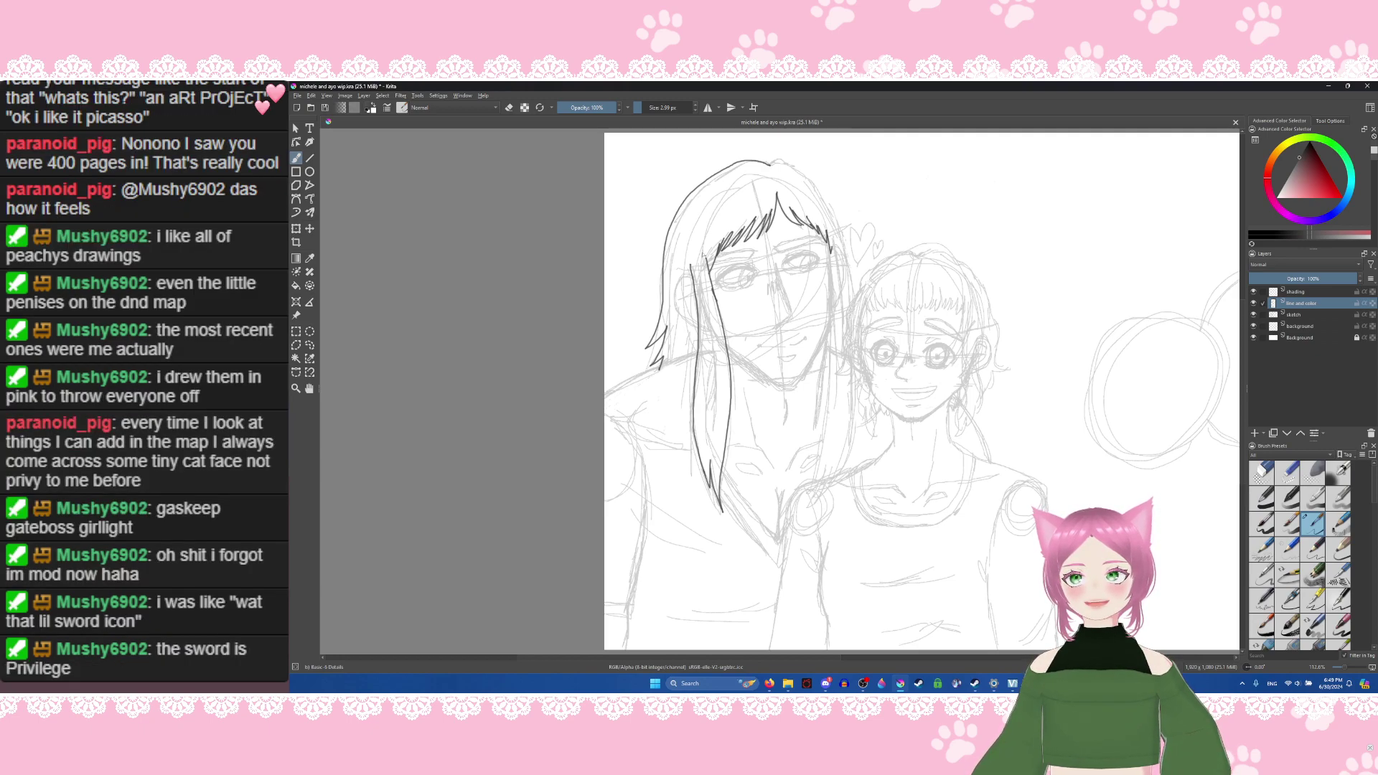
# Step: Erase the inner edge of the taller figure's front lock beside the face, using an eraser size of about 12 px
pyautogui.click(508, 108)
pyautogui.press(']')
pyautogui.press(']')
pyautogui.press(']')
pyautogui.press(']')
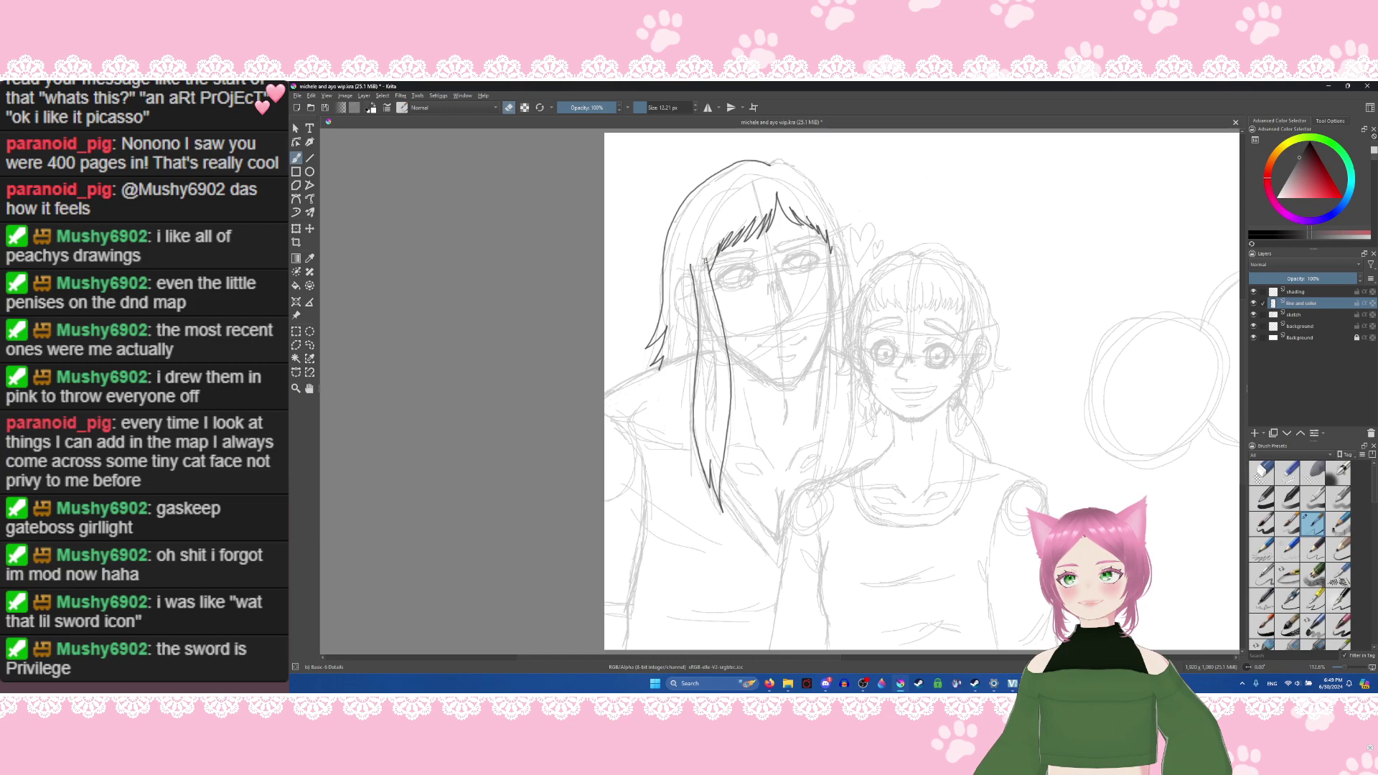
pyautogui.moveTo(715, 298); pyautogui.dragTo(730, 407)
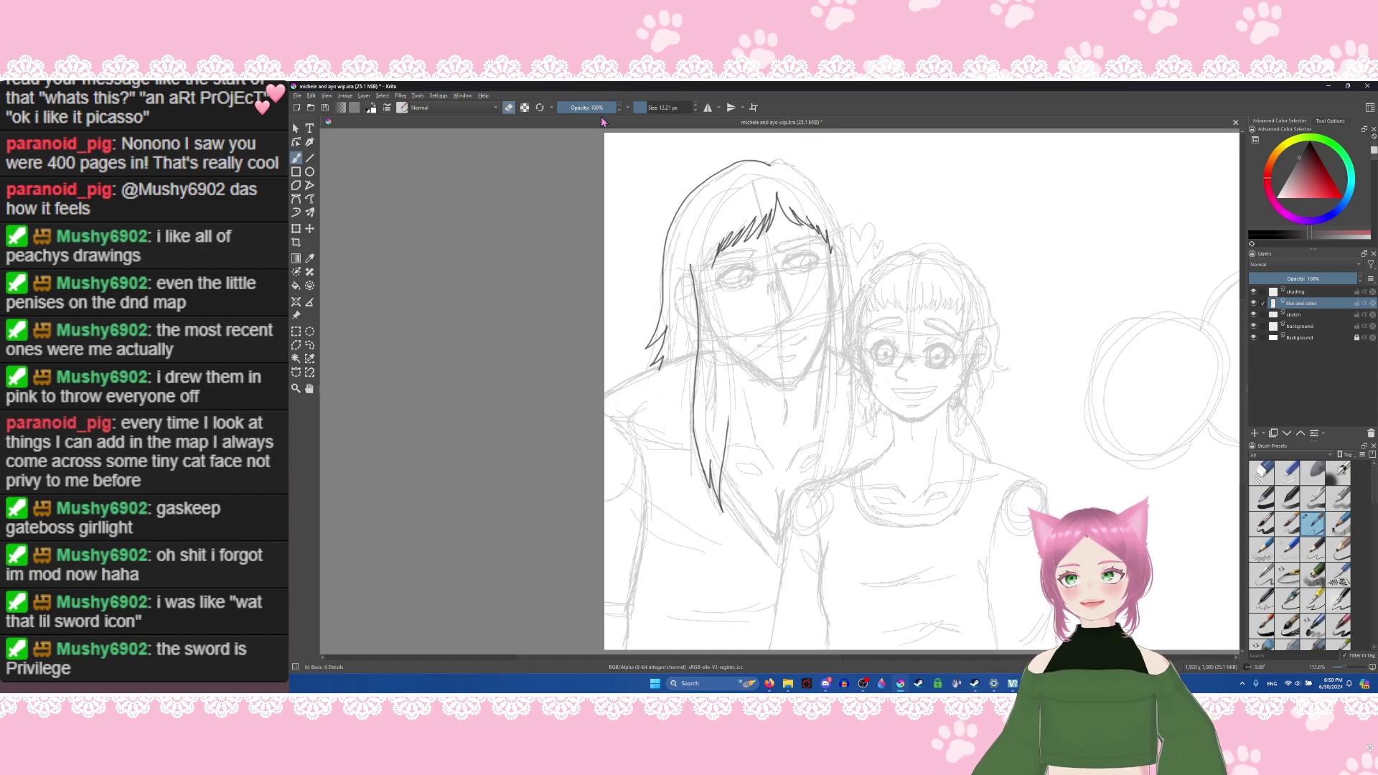
# Step: Return to drawing at about 3 px and re-ink the lock's inner edge with jagged tips beside the cheek, neck and chest
pyautogui.press('e')
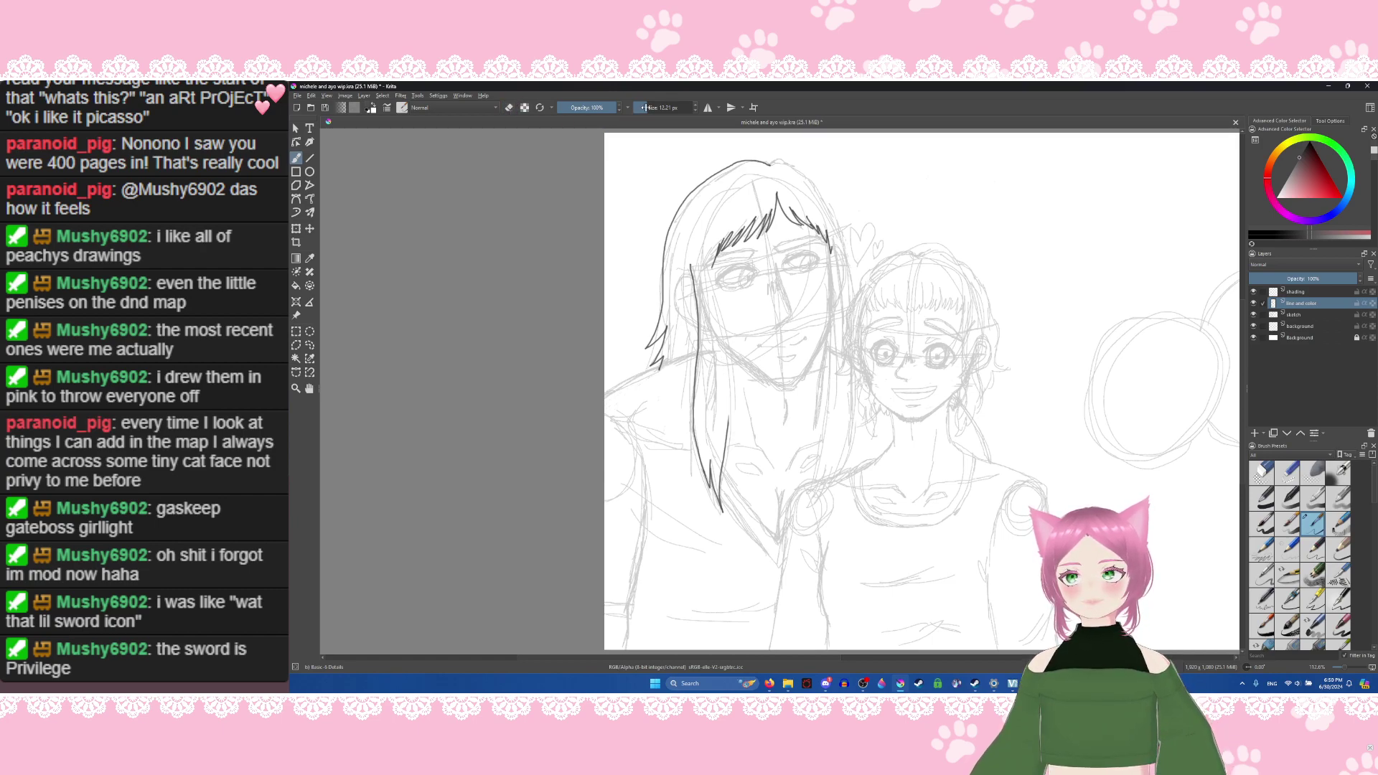
pyautogui.moveTo(645, 107); pyautogui.dragTo(639, 108)
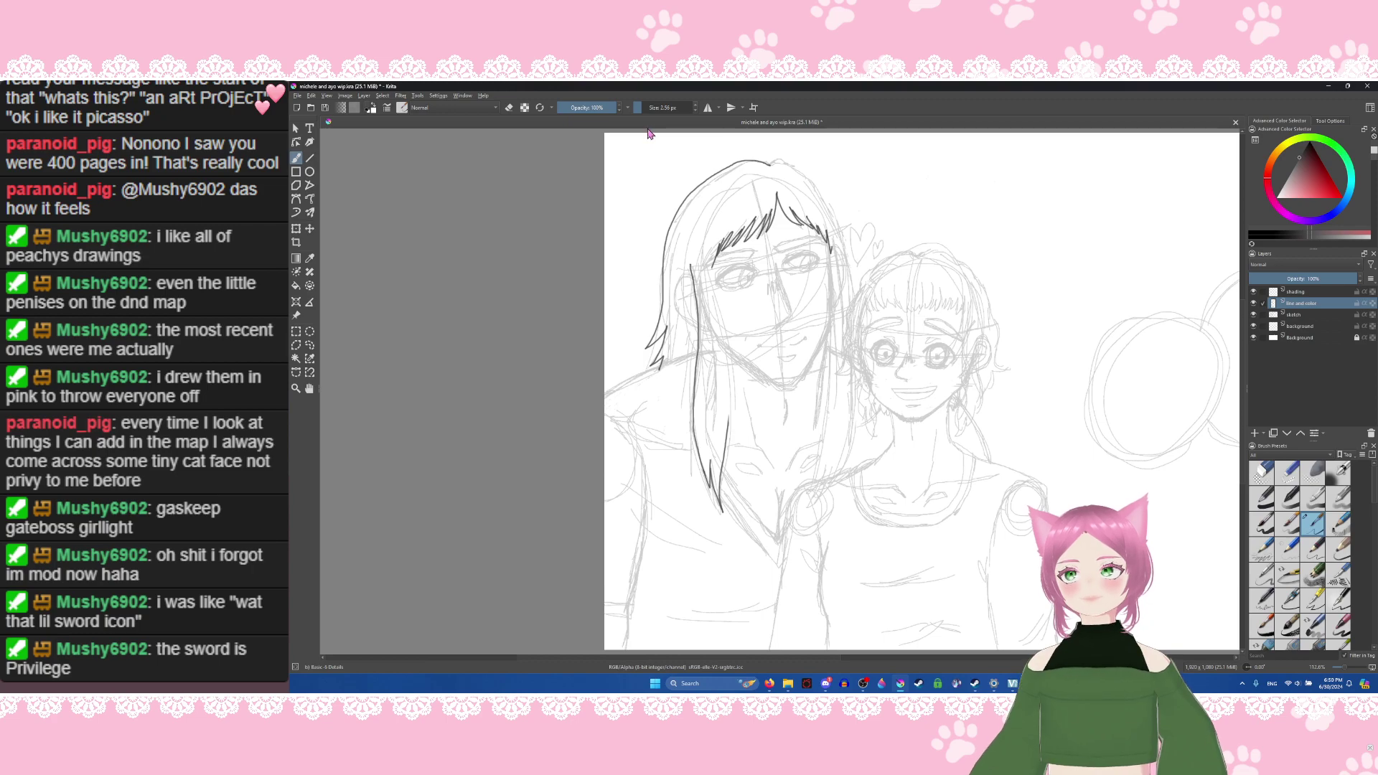
pyautogui.moveTo(641, 107); pyautogui.dragTo(643, 107)
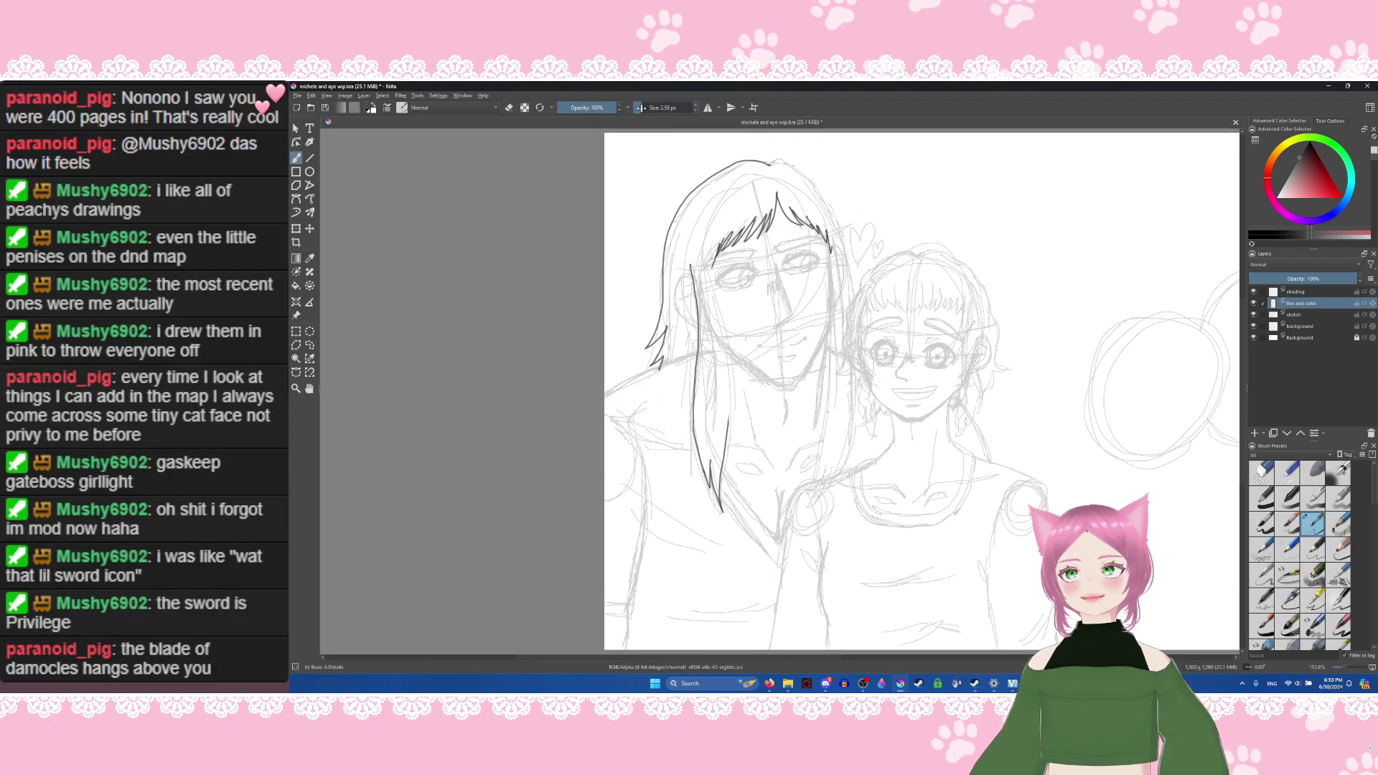
pyautogui.moveTo(640, 107); pyautogui.dragTo(639, 108)
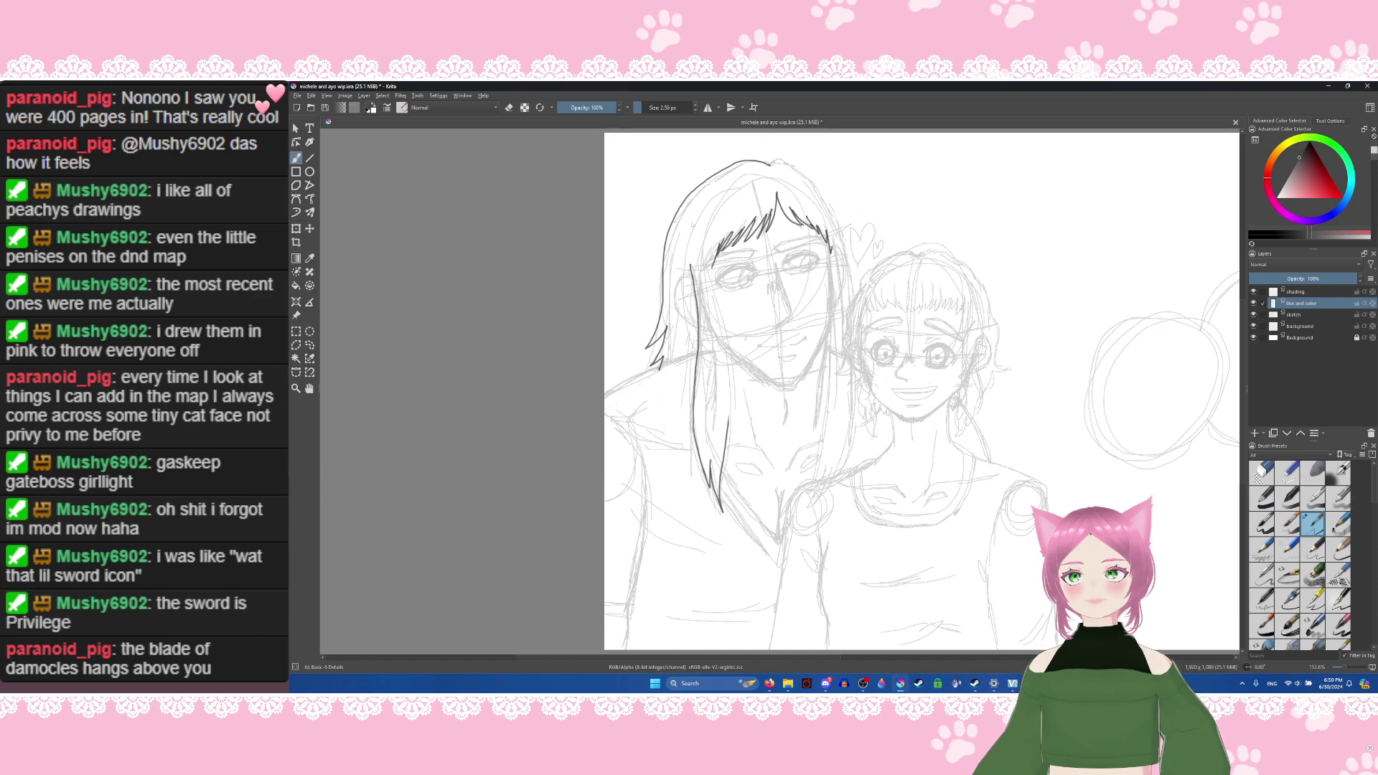
pyautogui.click(643, 107)
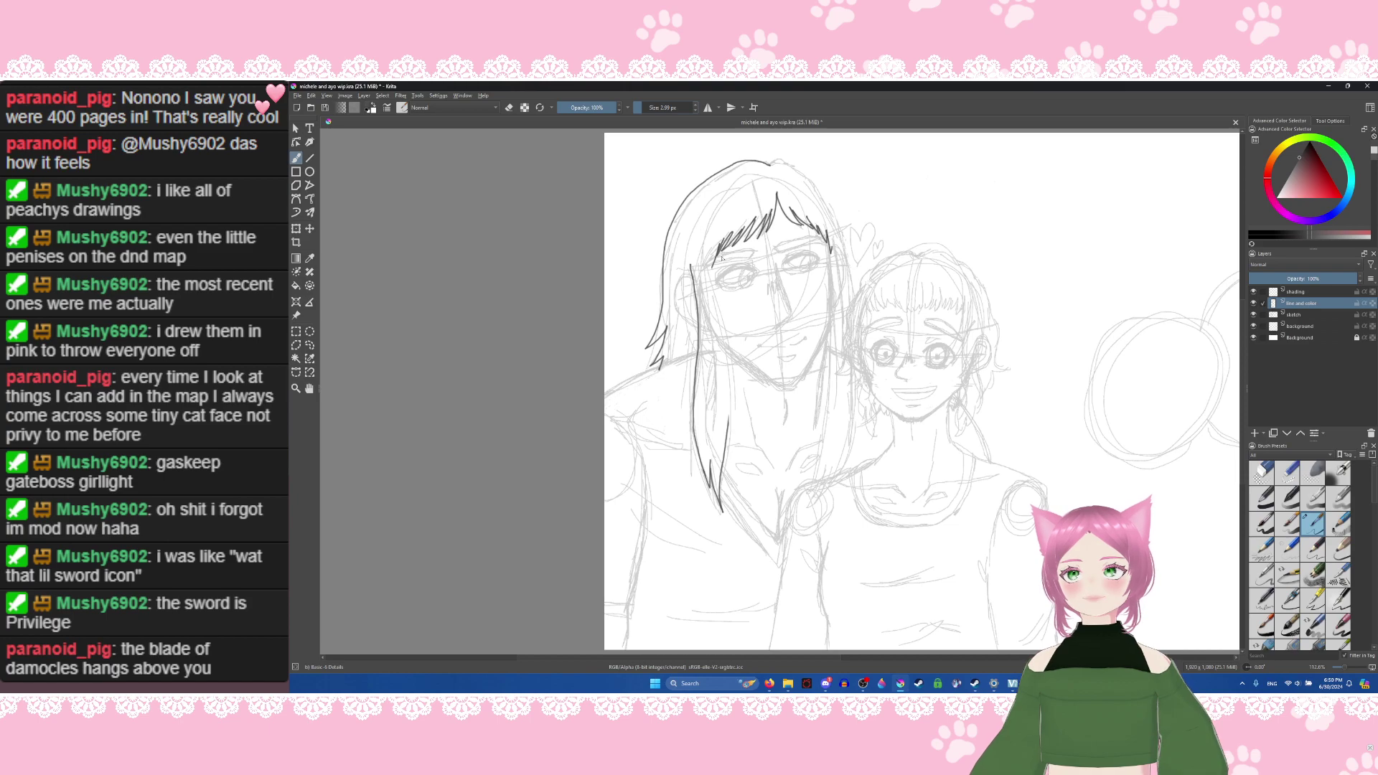
pyautogui.moveTo(712, 254)
pyautogui.mouseDown()
pyautogui.moveTo(726, 319)
pyautogui.moveTo(712, 301)
pyautogui.moveTo(741, 355)
pyautogui.mouseUp()
pyautogui.hotkey('ctrl', 'z')
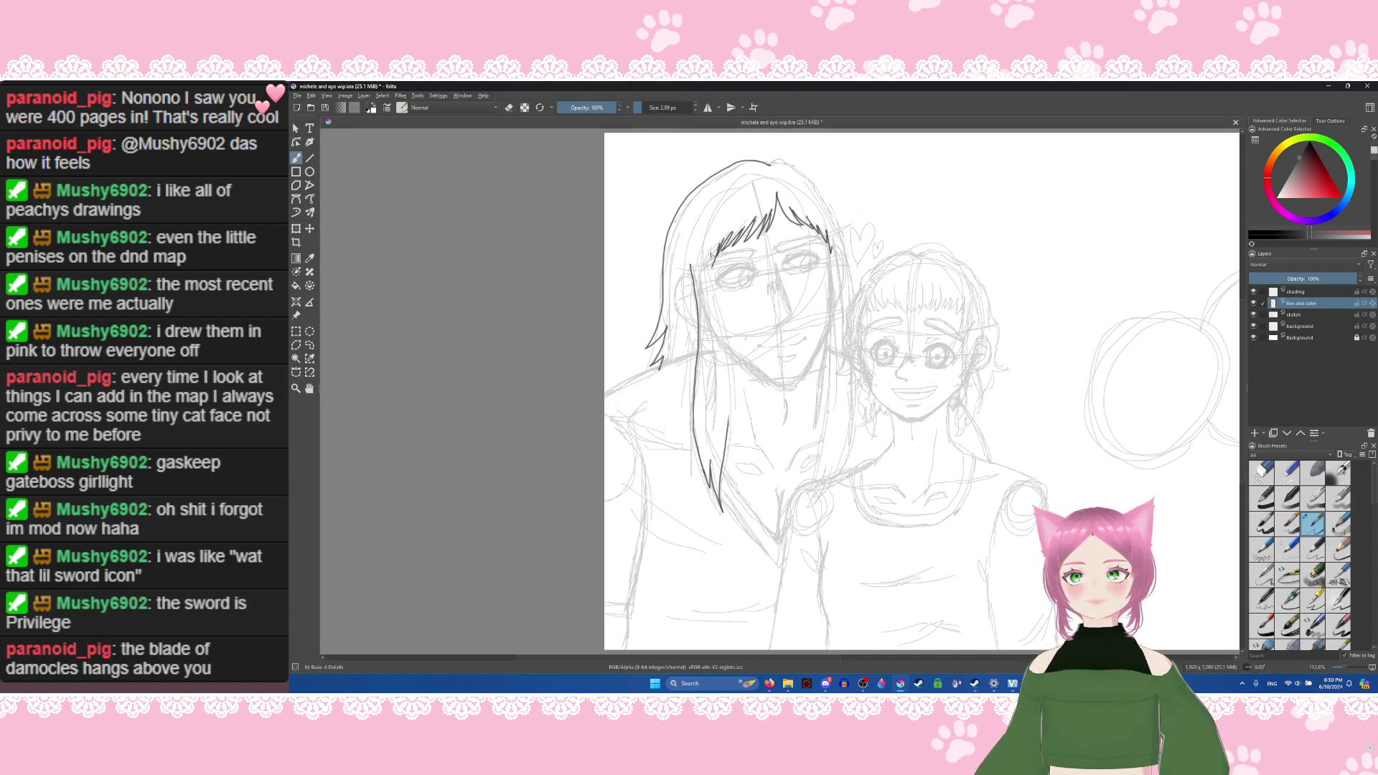
pyautogui.moveTo(710, 250)
pyautogui.mouseDown()
pyautogui.moveTo(732, 325)
pyautogui.moveTo(715, 322)
pyautogui.mouseUp()
pyautogui.hotkey('ctrl', 'z')
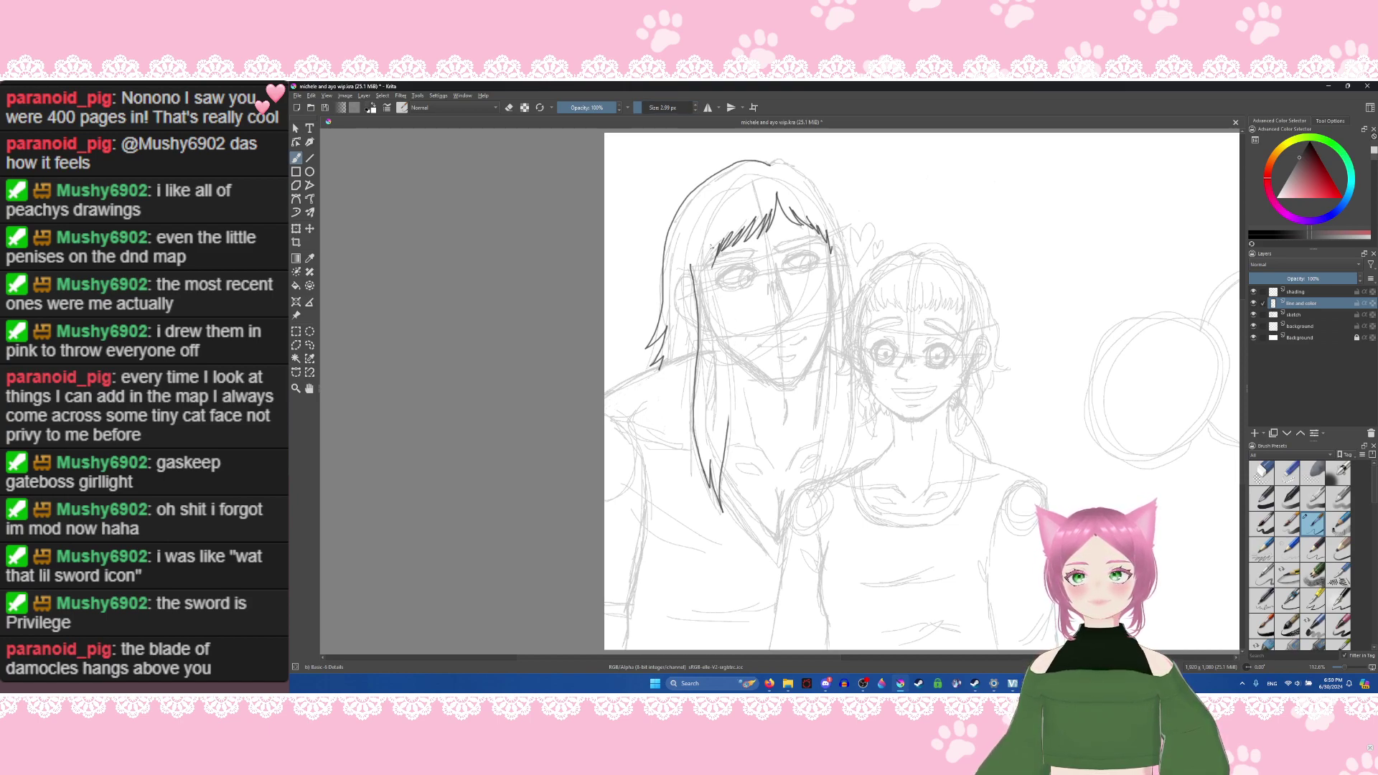
pyautogui.moveTo(710, 250)
pyautogui.mouseDown()
pyautogui.moveTo(718, 298)
pyautogui.moveTo(742, 322)
pyautogui.moveTo(720, 316)
pyautogui.moveTo(753, 380)
pyautogui.moveTo(746, 430)
pyautogui.moveTo(728, 418)
pyautogui.mouseUp()
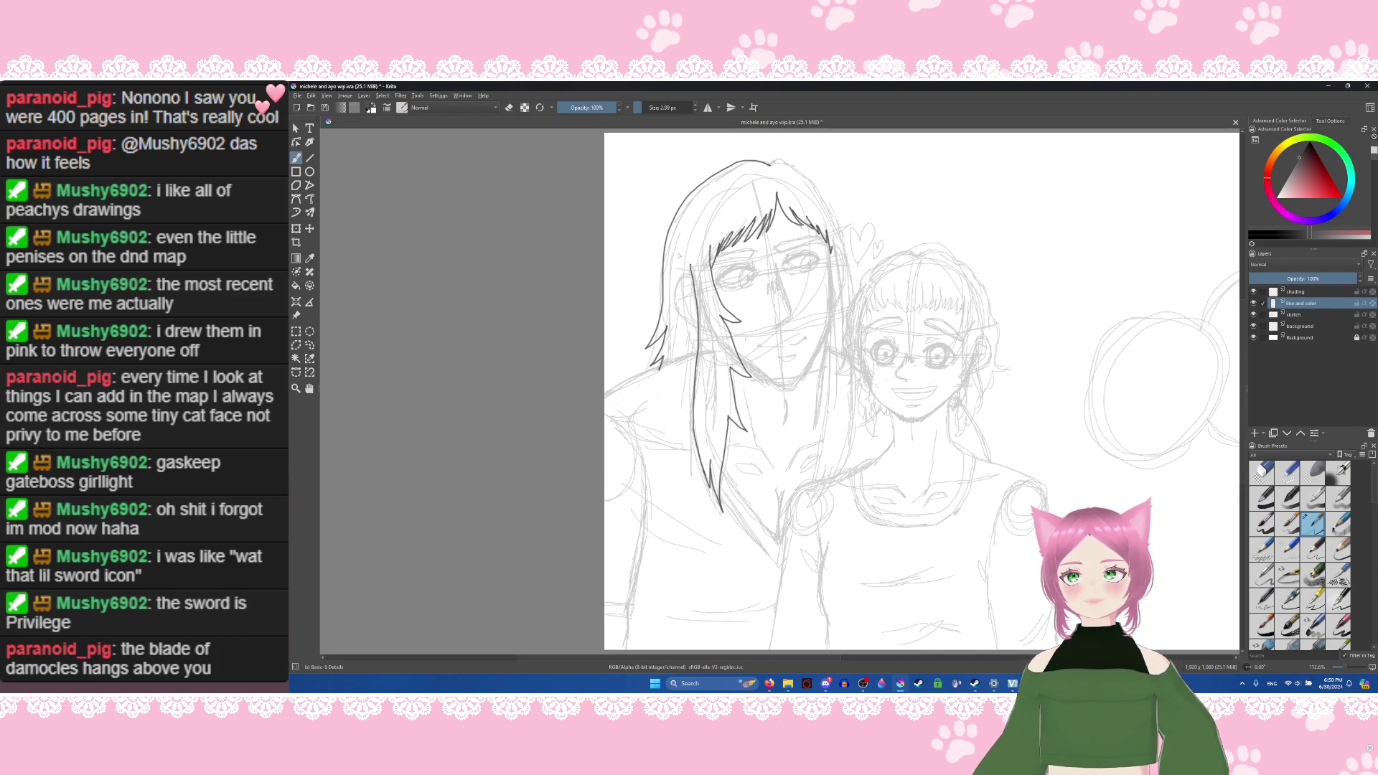
# Step: Rework the small jagged hair tip beside the taller figure's cheek with short erasing and inking strokes
pyautogui.click(509, 106)
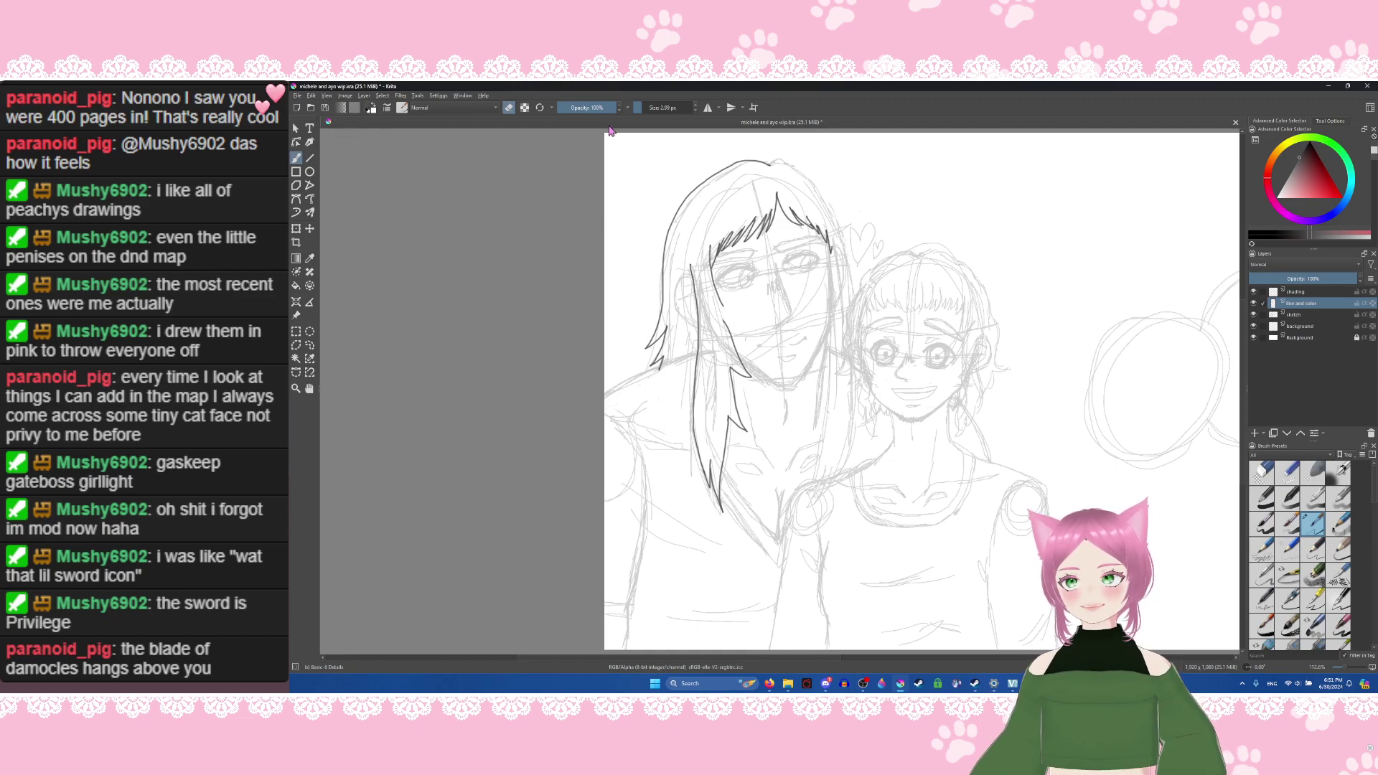
pyautogui.click(509, 107)
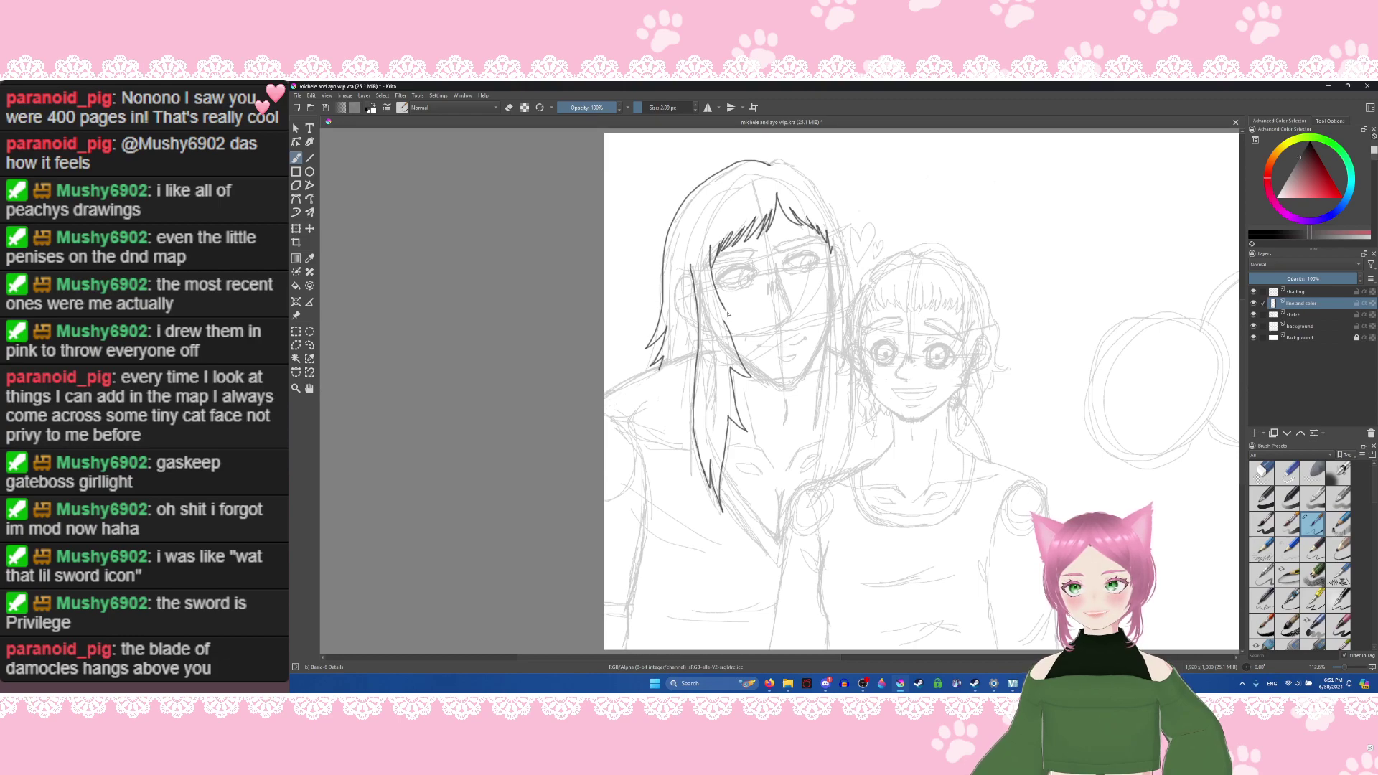
pyautogui.moveTo(727, 313)
pyautogui.mouseDown()
pyautogui.moveTo(743, 325)
pyautogui.moveTo(720, 322)
pyautogui.mouseUp()
pyautogui.hotkey('ctrl', 'z')
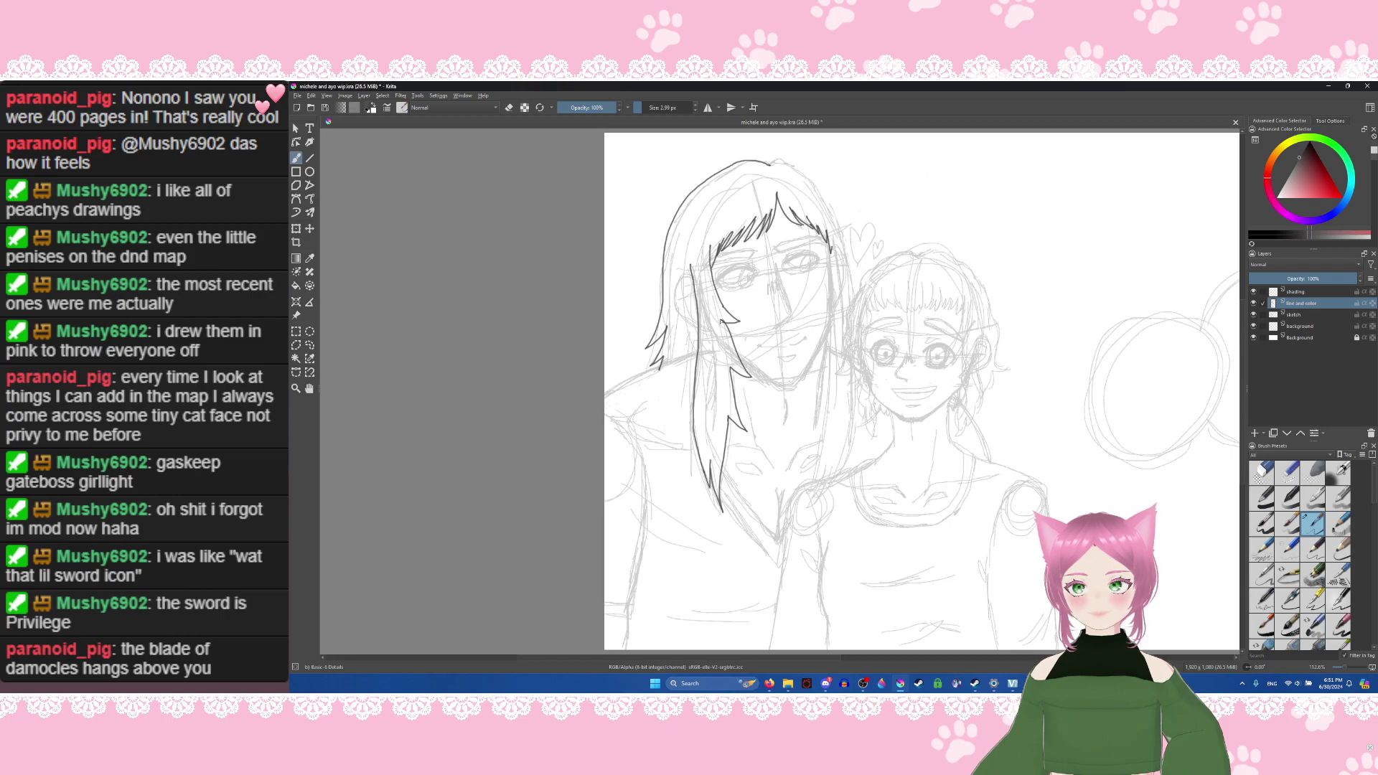
pyautogui.hotkey('ctrl', 'z')
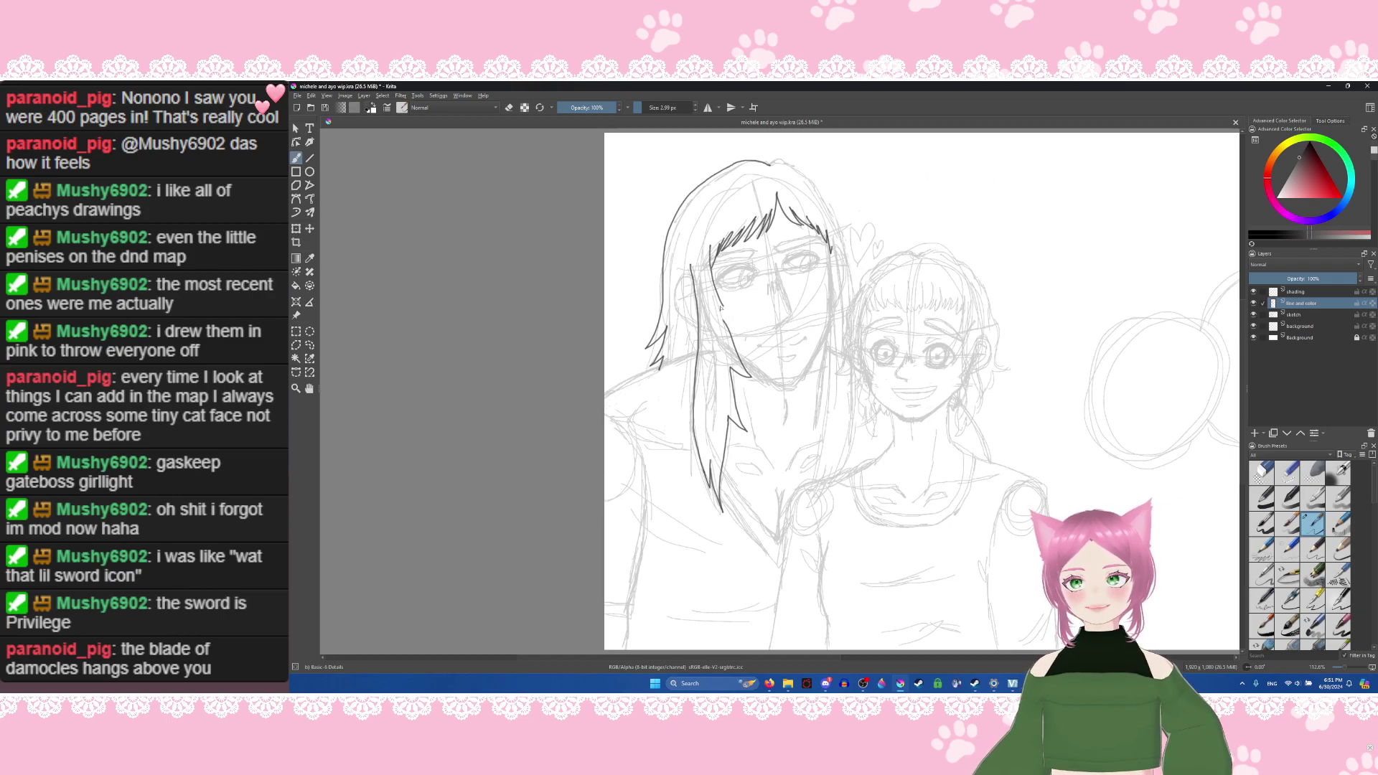
pyautogui.moveTo(722, 304); pyautogui.dragTo(743, 325)
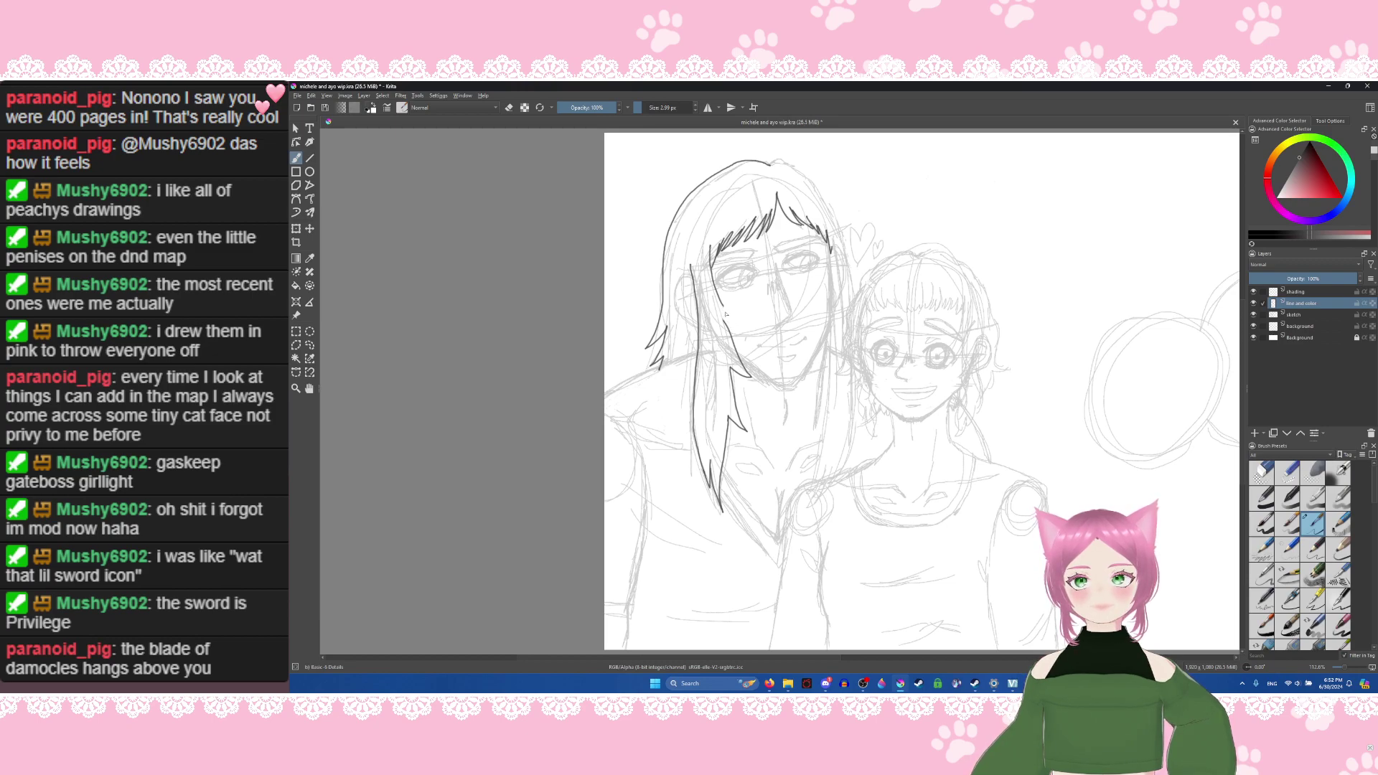
pyautogui.moveTo(724, 306)
pyautogui.mouseDown()
pyautogui.moveTo(734, 324)
pyautogui.moveTo(723, 322)
pyautogui.mouseUp()
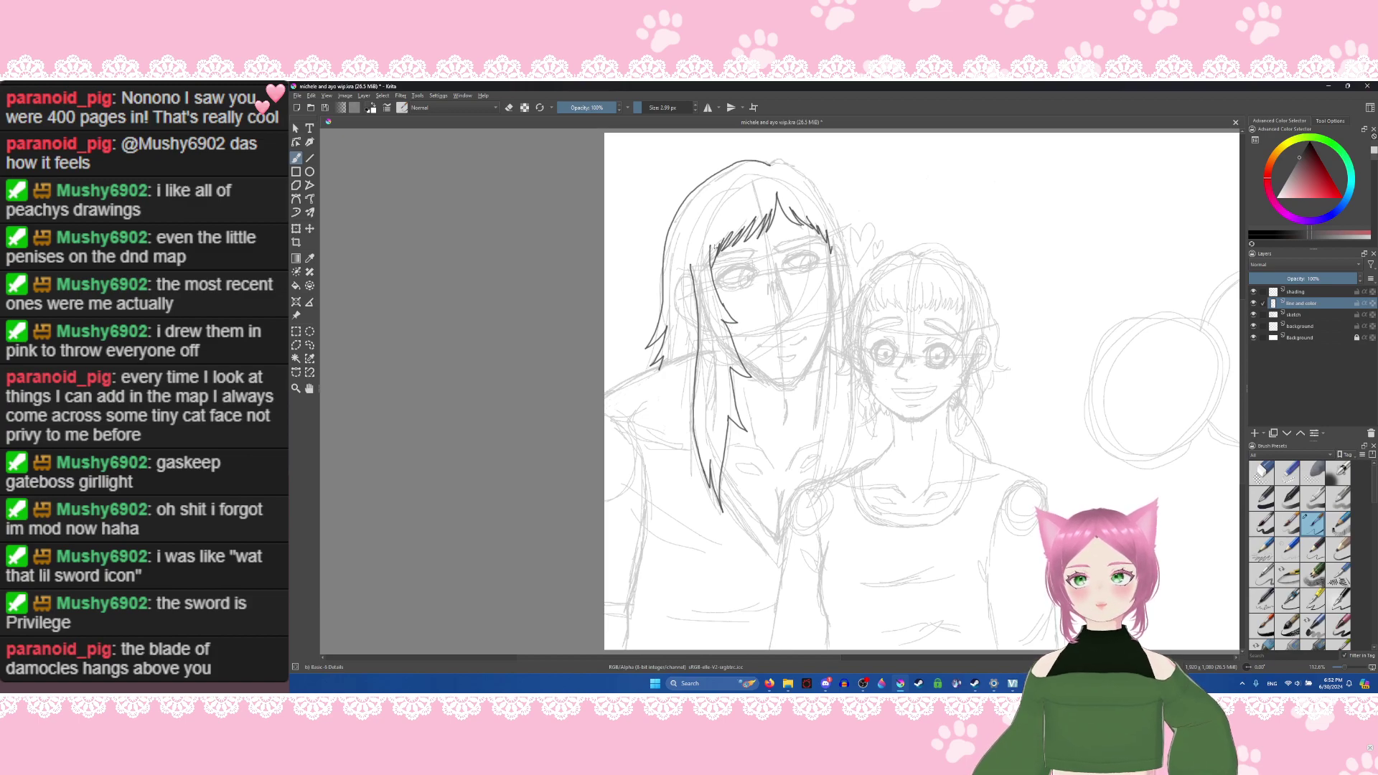
pyautogui.press('e')
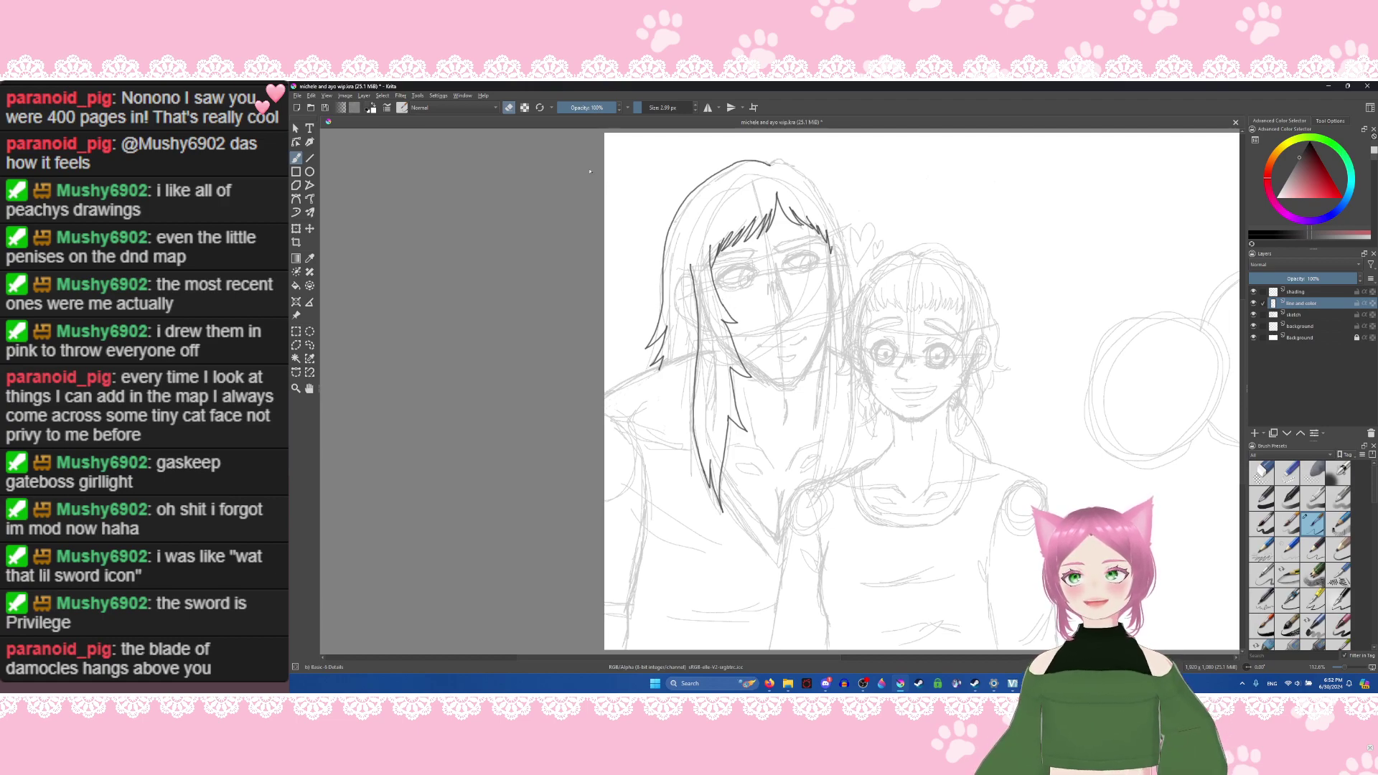
pyautogui.click(509, 107)
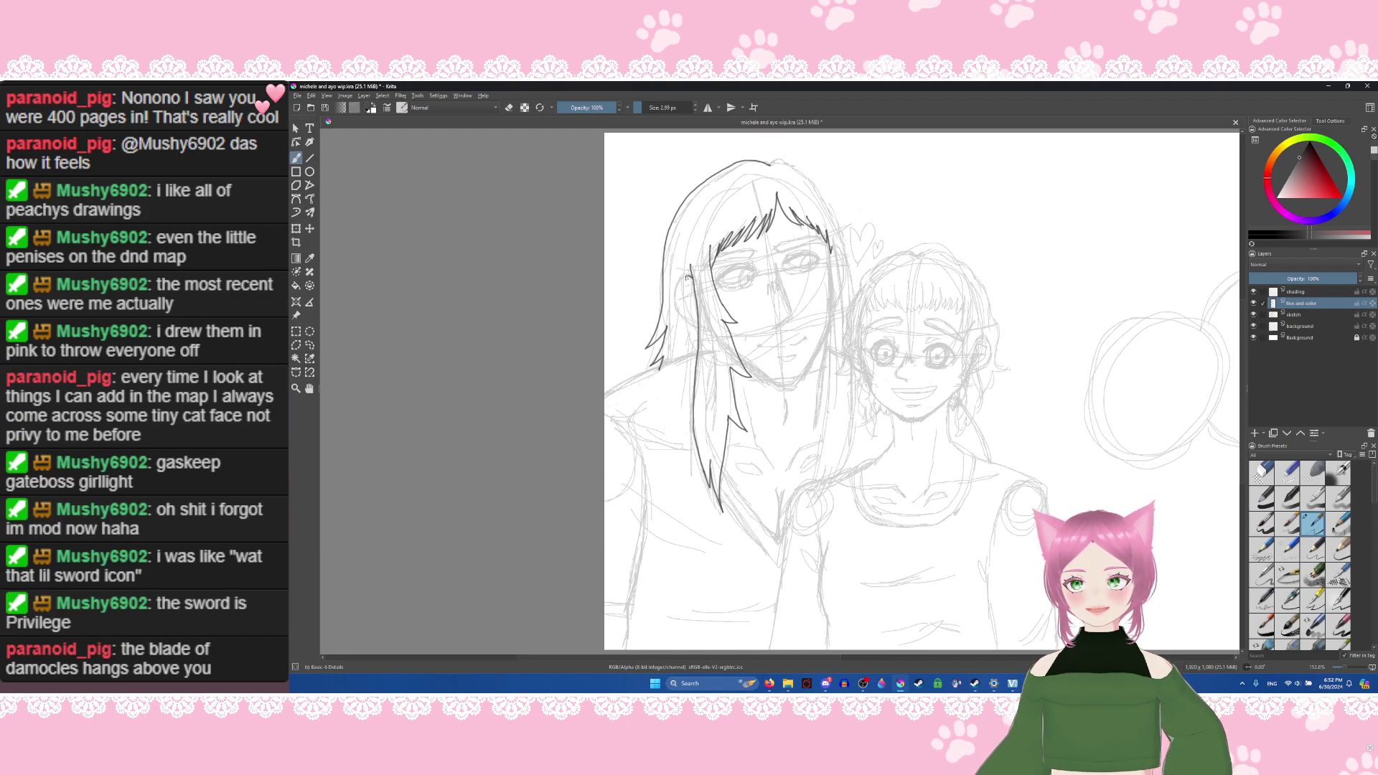
# Step: Ink the taller figure's ear behind the front lock, and the hair outline and jagged lock on the side next to the shorter figure
pyautogui.moveTo(687, 277); pyautogui.dragTo(681, 309)
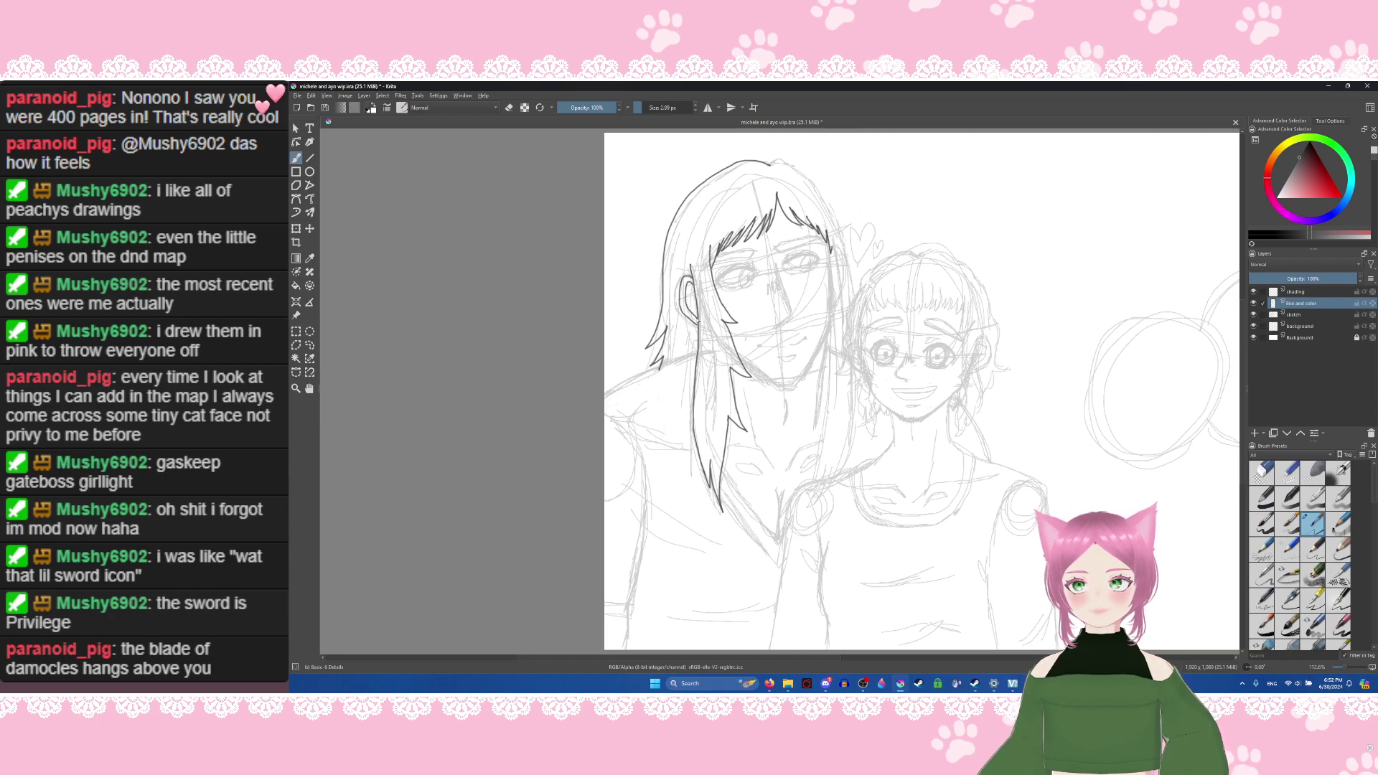
pyautogui.moveTo(690, 296); pyautogui.dragTo(697, 316)
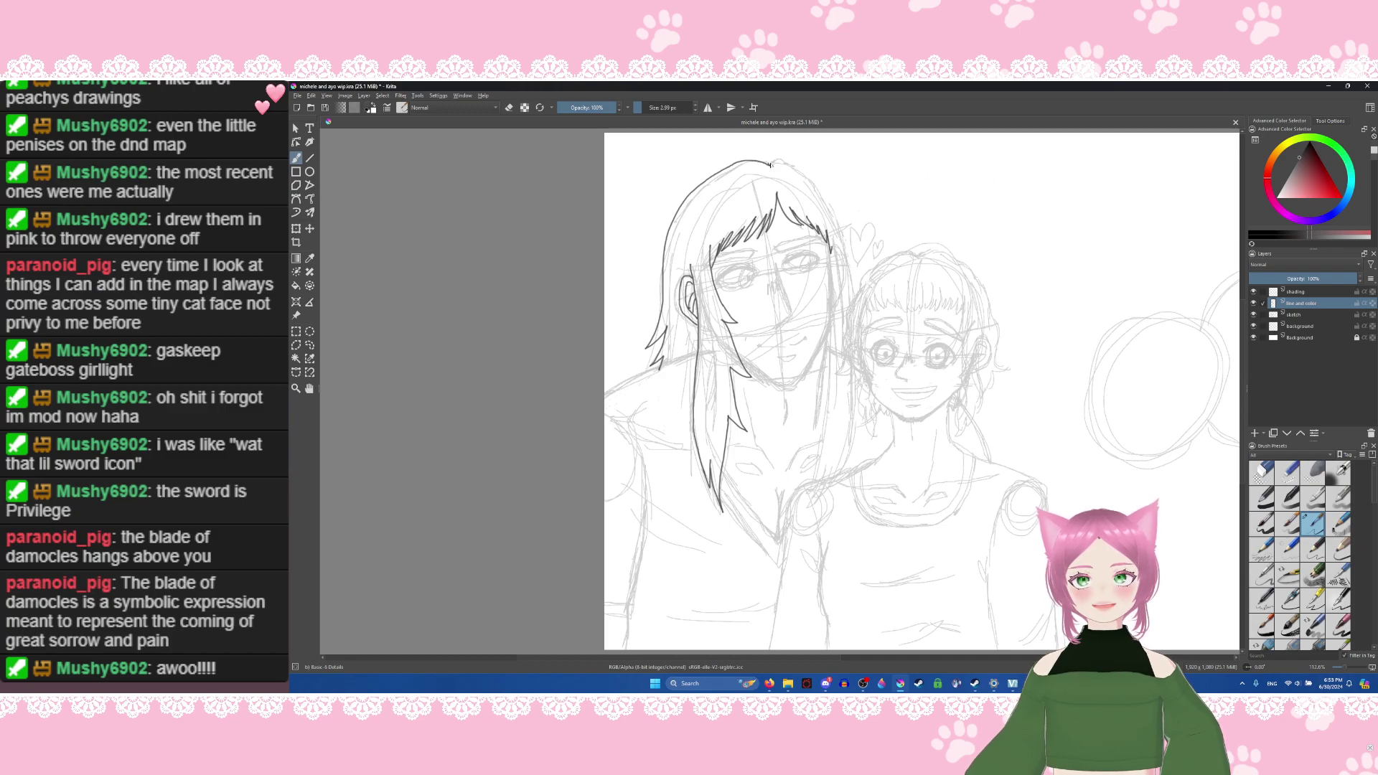
pyautogui.moveTo(770, 165)
pyautogui.mouseDown()
pyautogui.moveTo(826, 205)
pyautogui.moveTo(855, 299)
pyautogui.mouseUp()
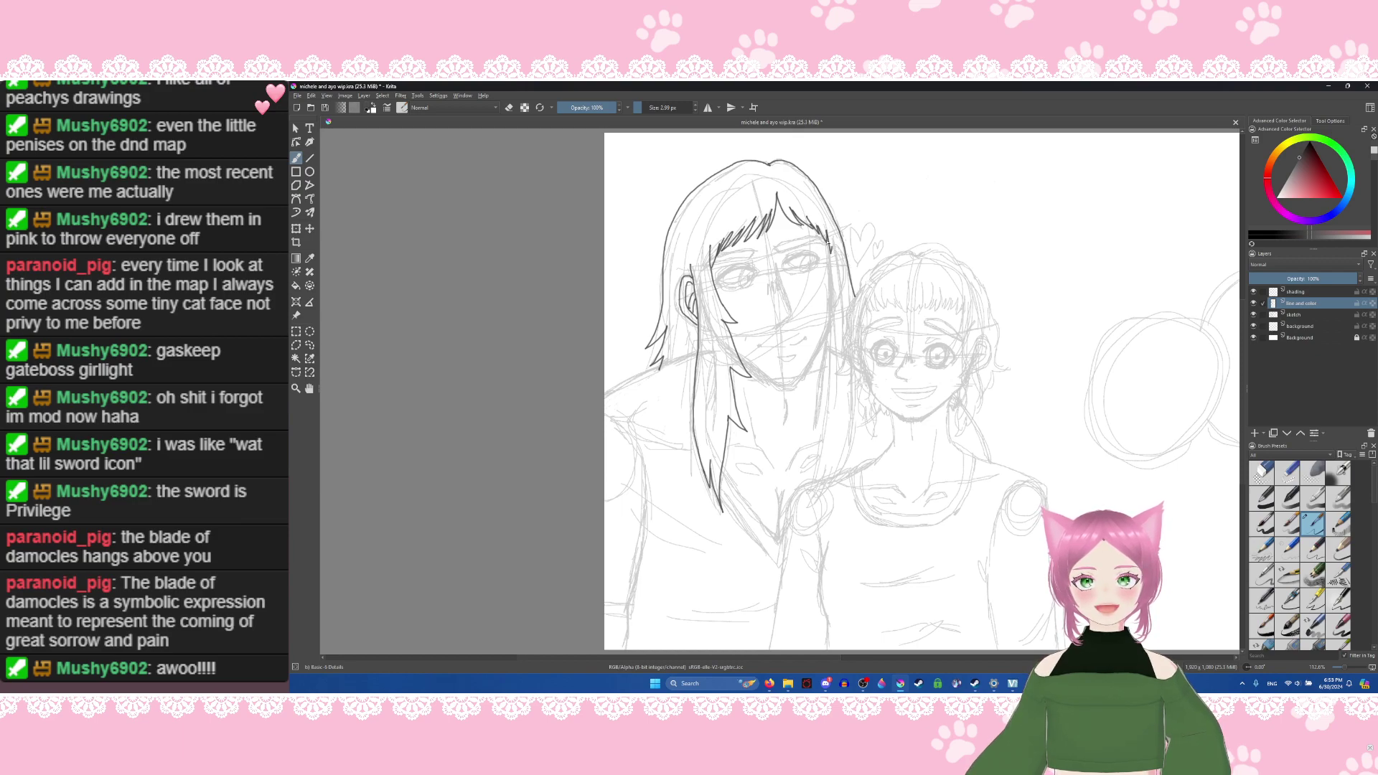
pyautogui.moveTo(831, 244)
pyautogui.mouseDown()
pyautogui.moveTo(809, 407)
pyautogui.moveTo(830, 377)
pyautogui.moveTo(812, 500)
pyautogui.mouseUp()
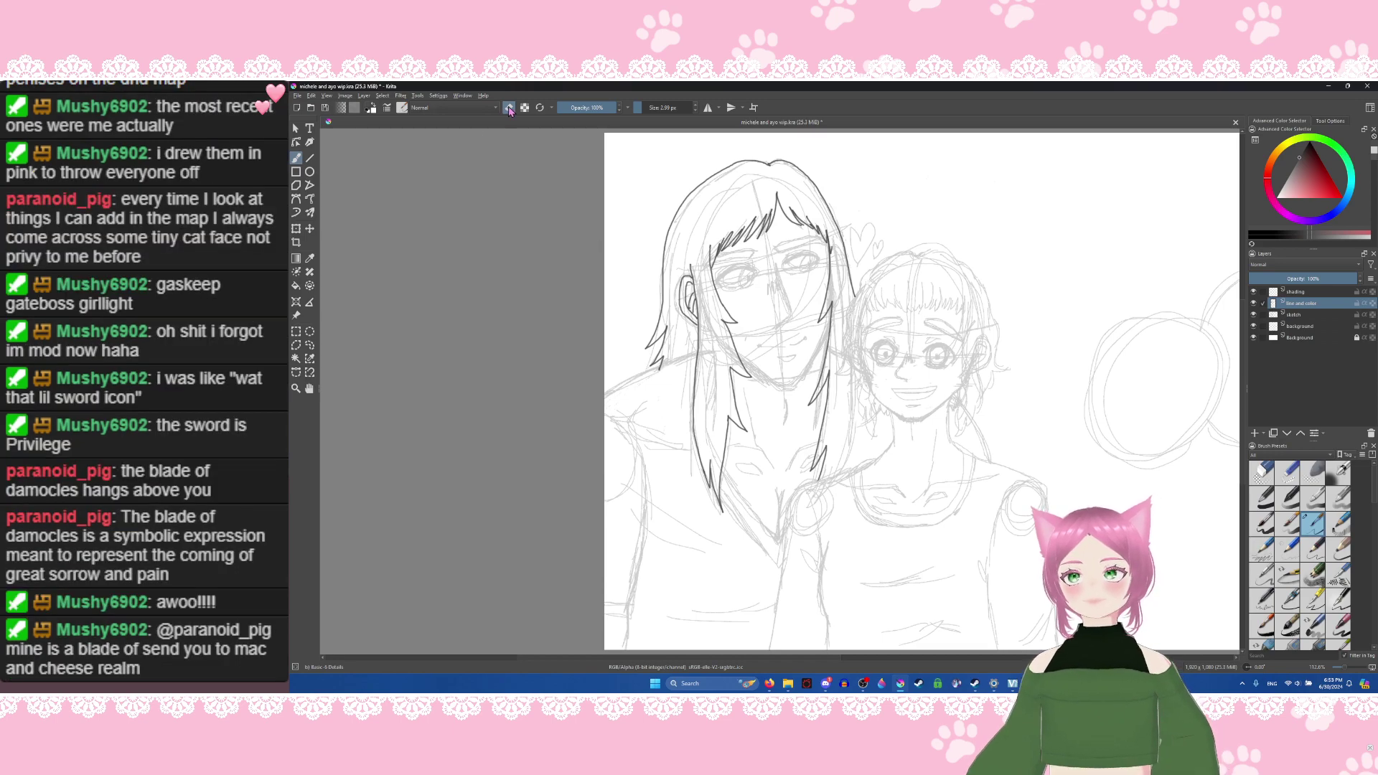
# Step: Ink the taller figure's jawline from the front lock around the chin to the opposite lock, and save the drawing
pyautogui.press('e')
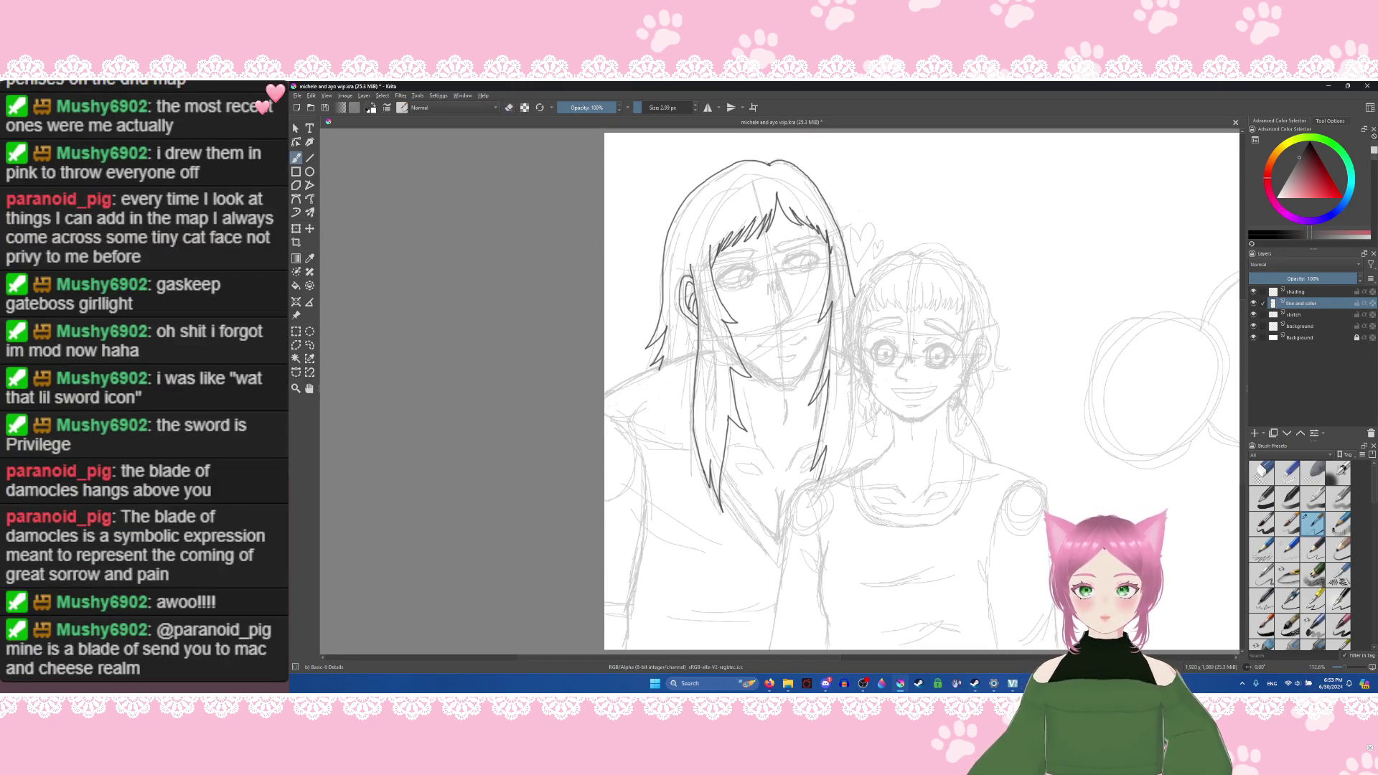
pyautogui.press('ctrl')
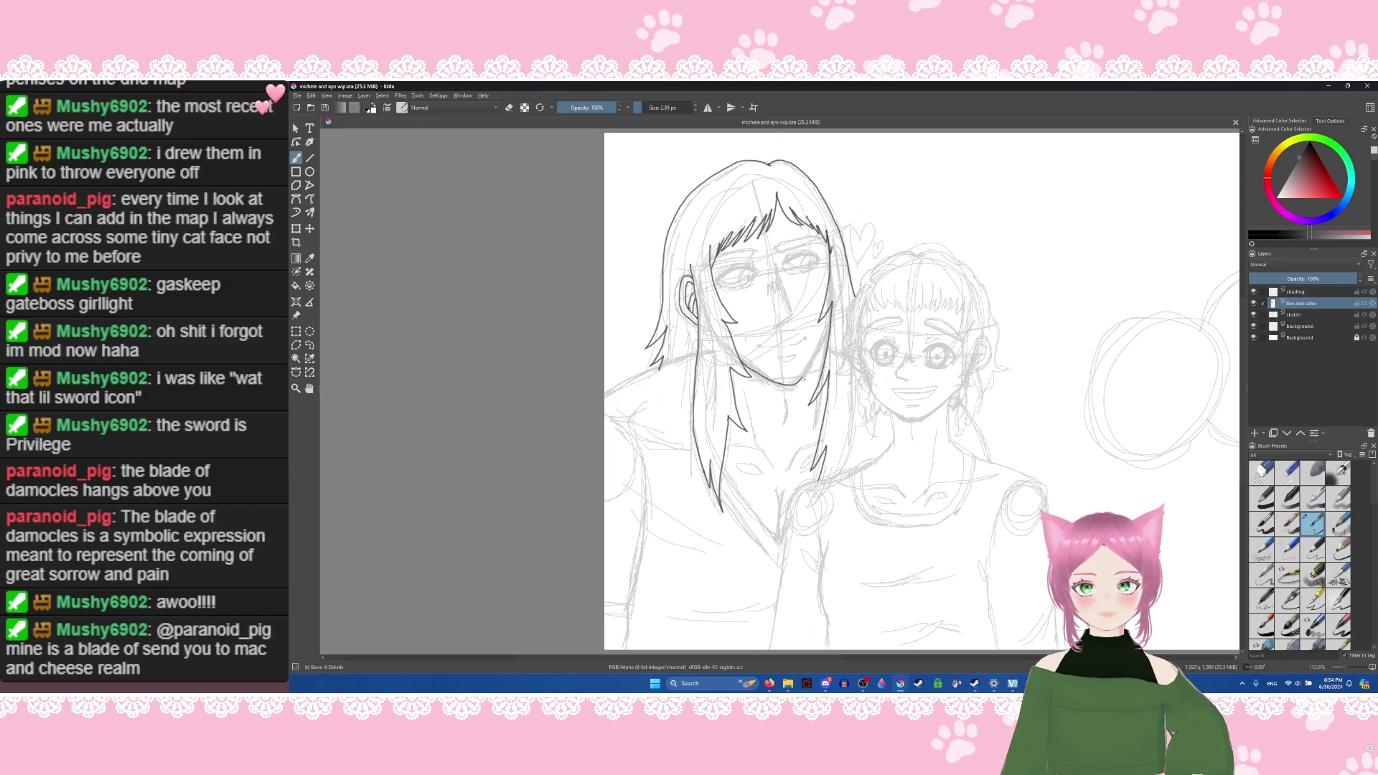
pyautogui.moveTo(811, 362); pyautogui.dragTo(827, 330)
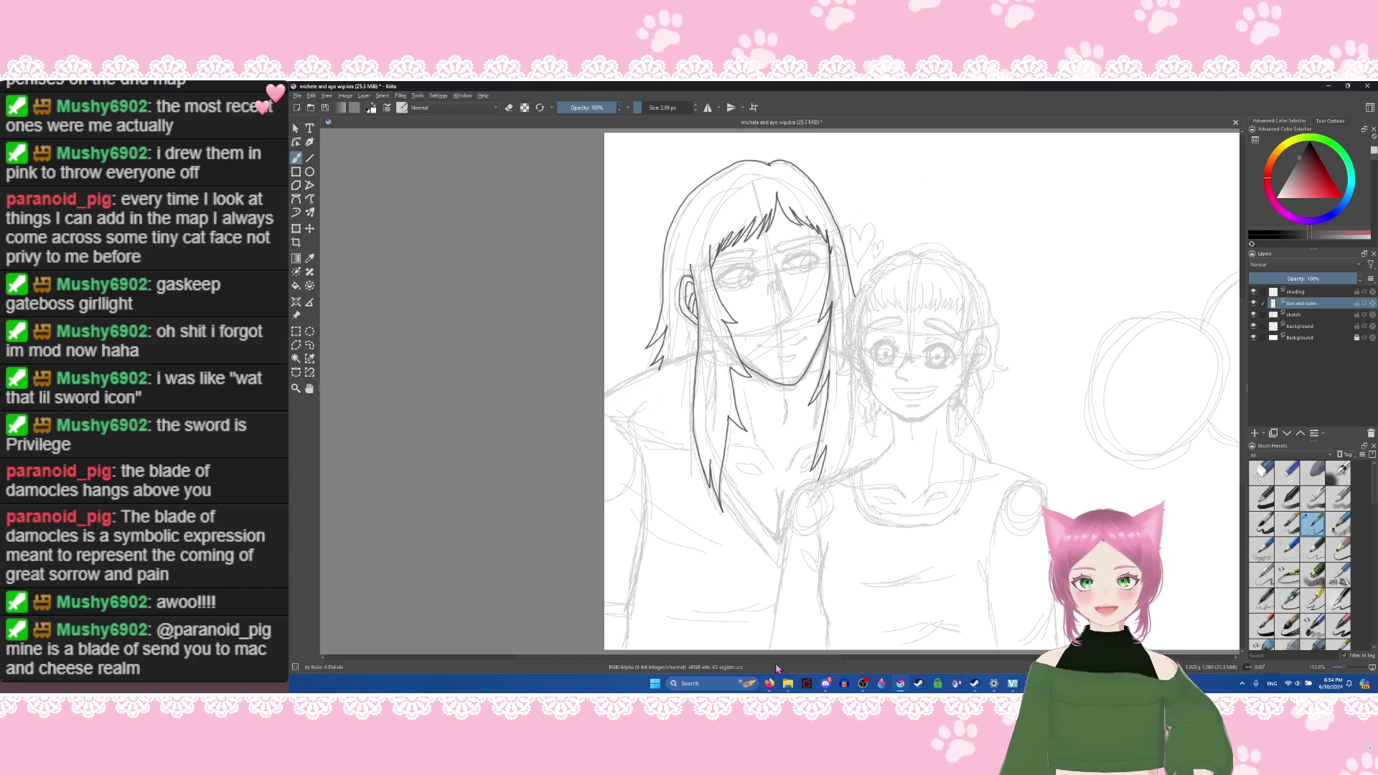
# Step: Switch to Firefox, search the web for "estinine ffxiv" in a new tab, and enlarge the Change.org close-up portrait from the image results
pyautogui.moveTo(770, 684)
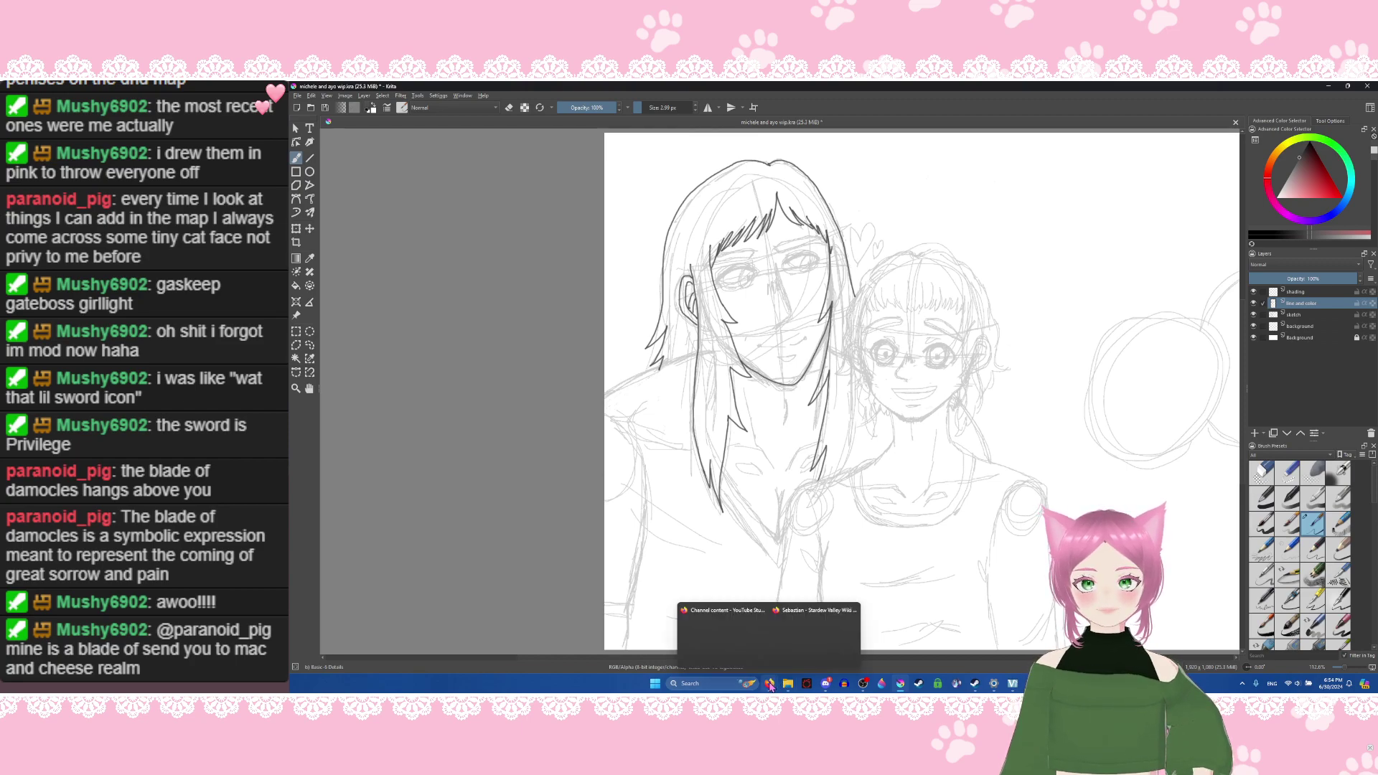
pyautogui.click(790, 646)
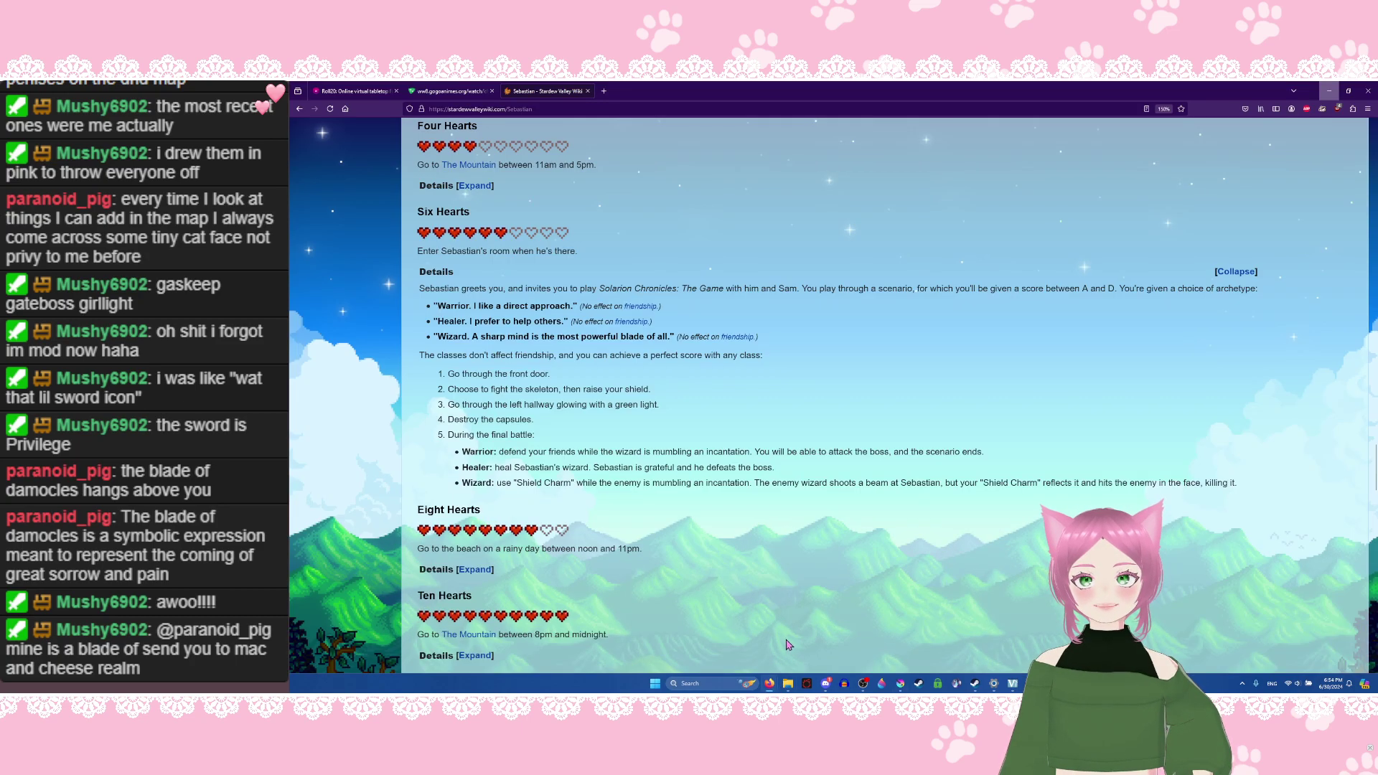
pyautogui.click(604, 91)
pyautogui.write('es')
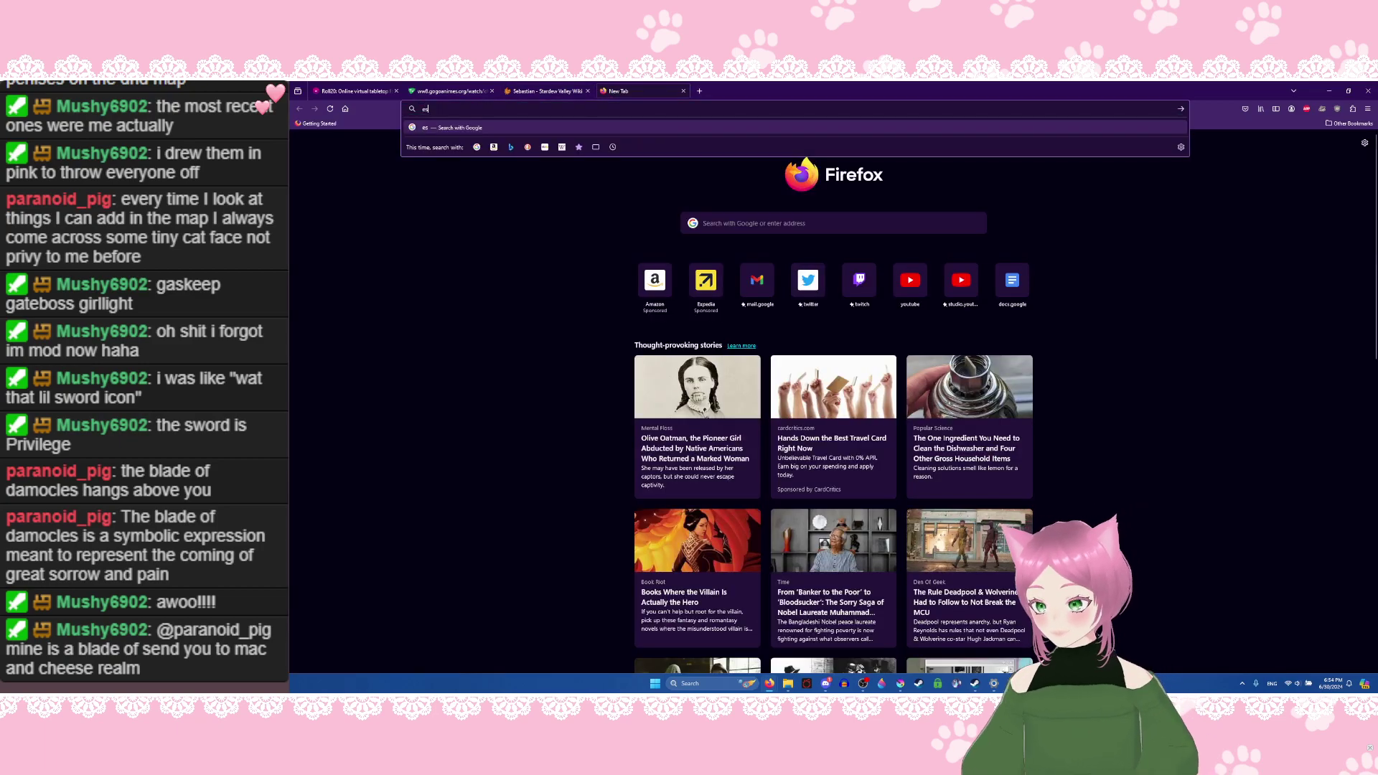
pyautogui.write('tinine ffxv')
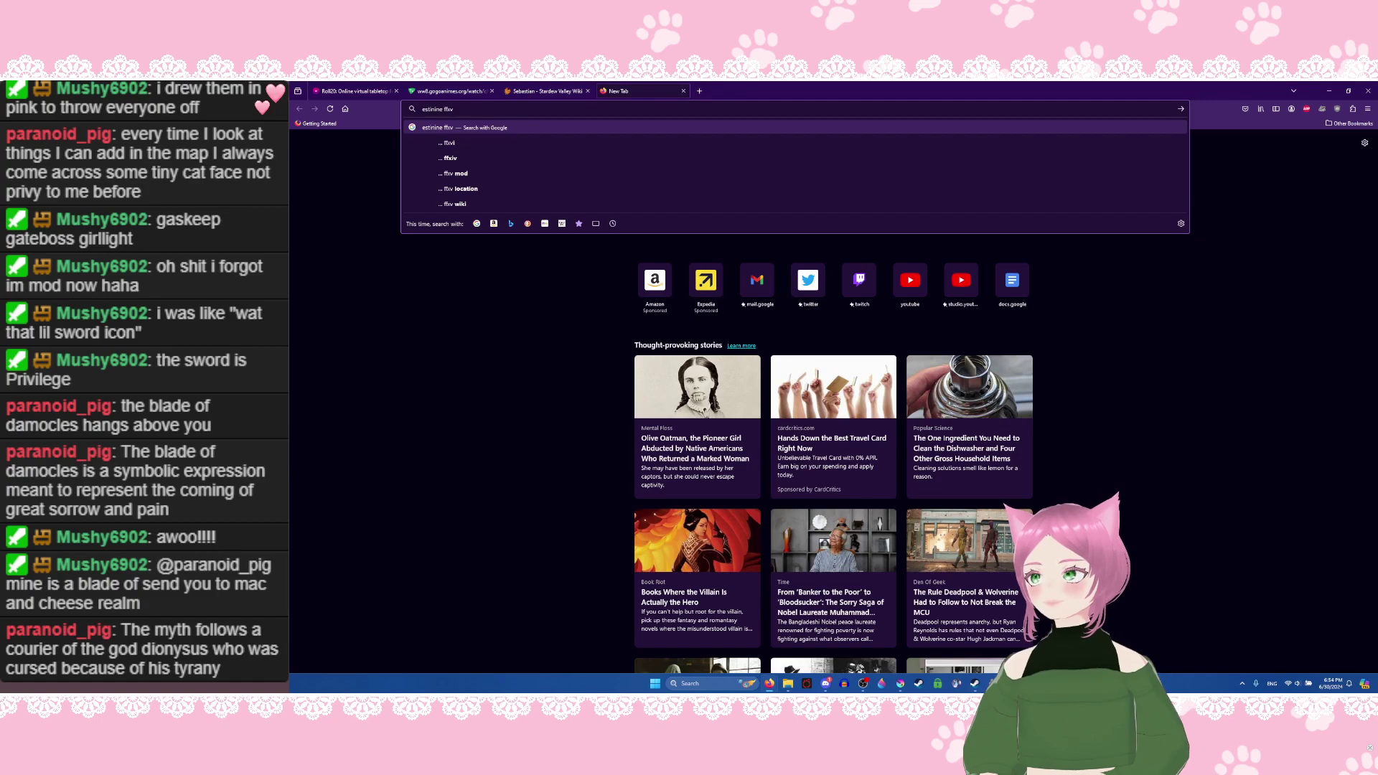
pyautogui.press('BackSpace')
pyautogui.write('iv')
pyautogui.press('Return')
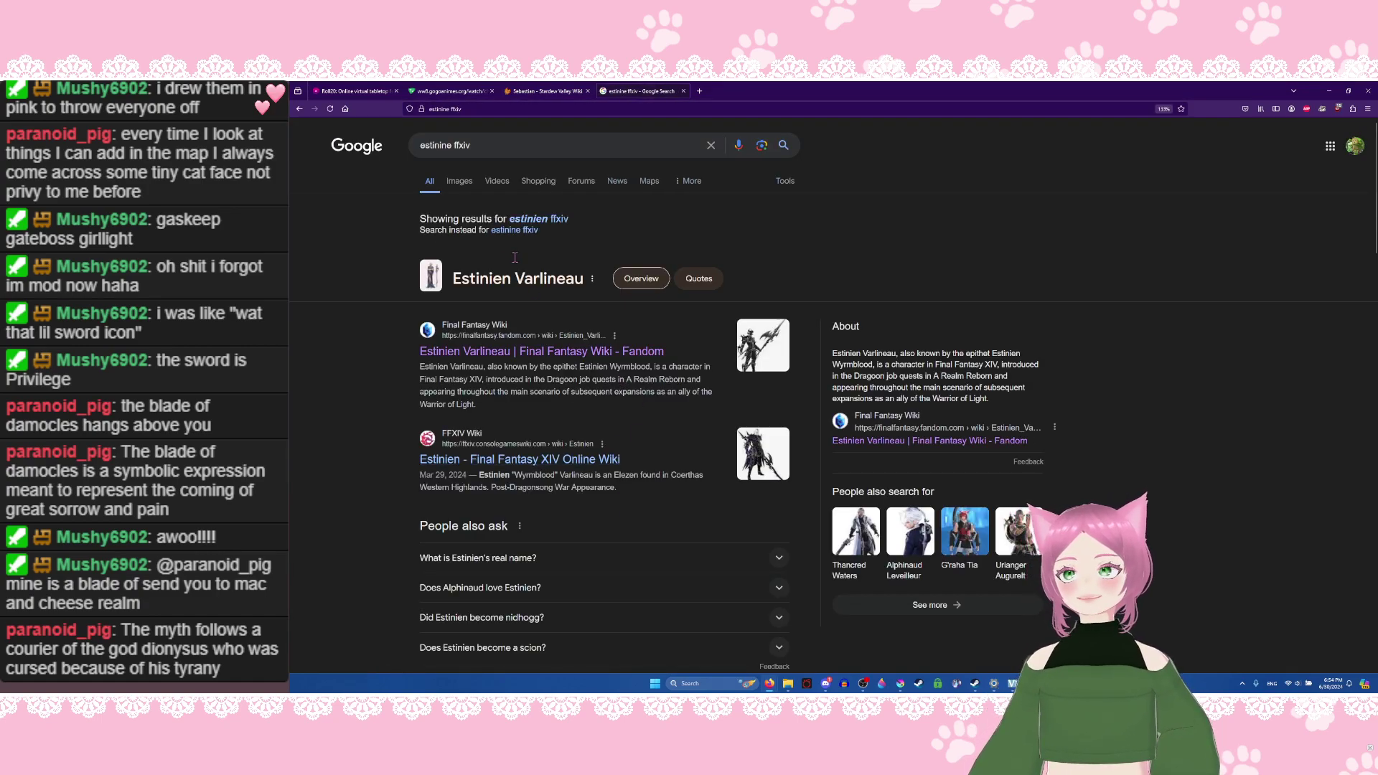
pyautogui.click(465, 187)
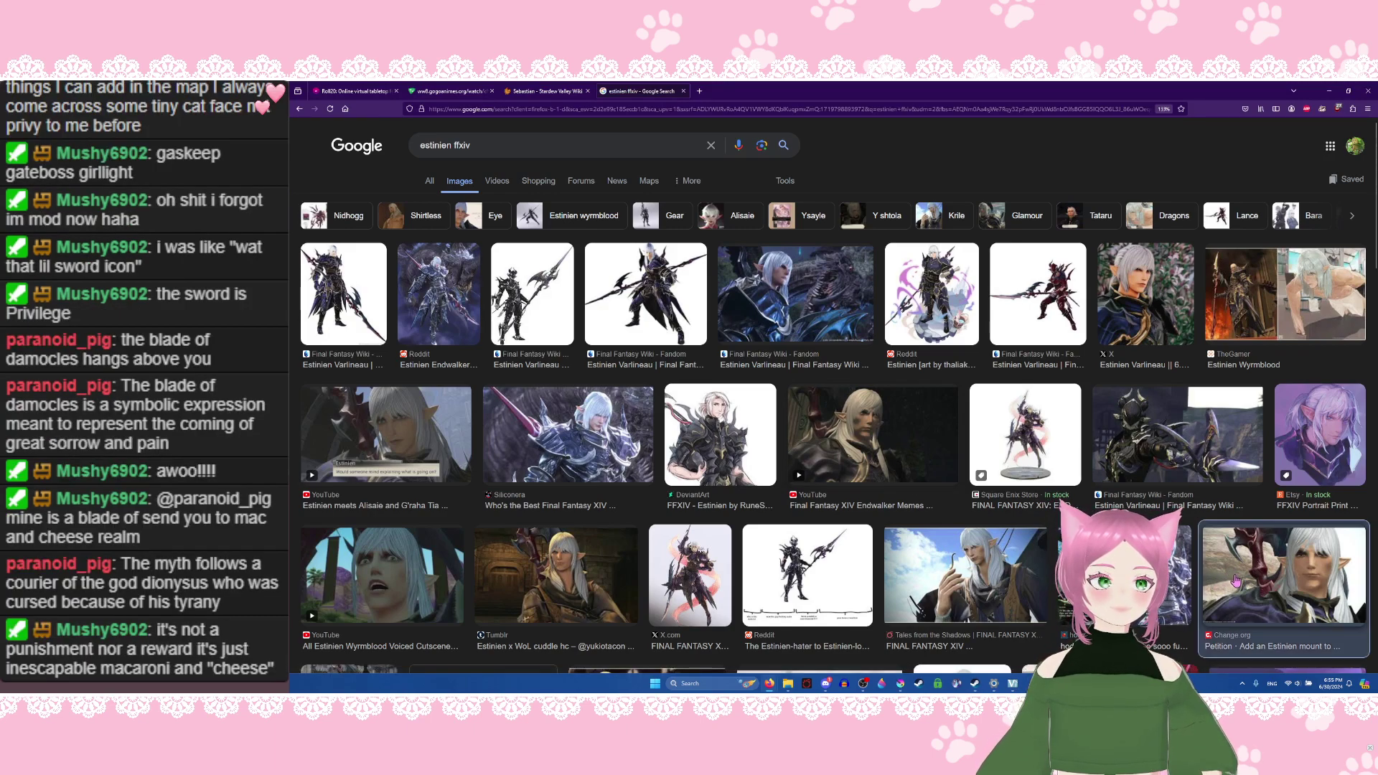
pyautogui.click(1235, 580)
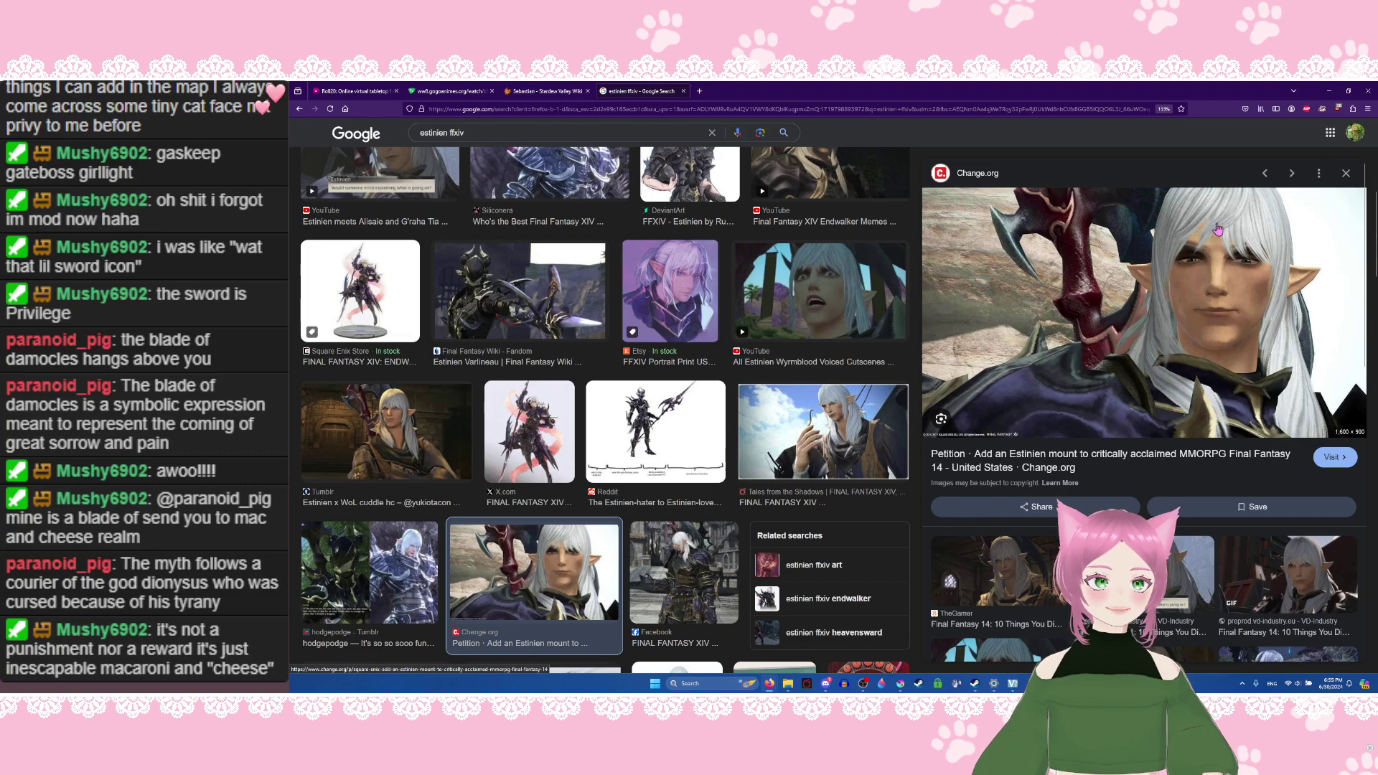
# Step: Return to Krita, save the drawing, and ink both of the taller figure's eyebrows over the sketch
pyautogui.click(899, 684)
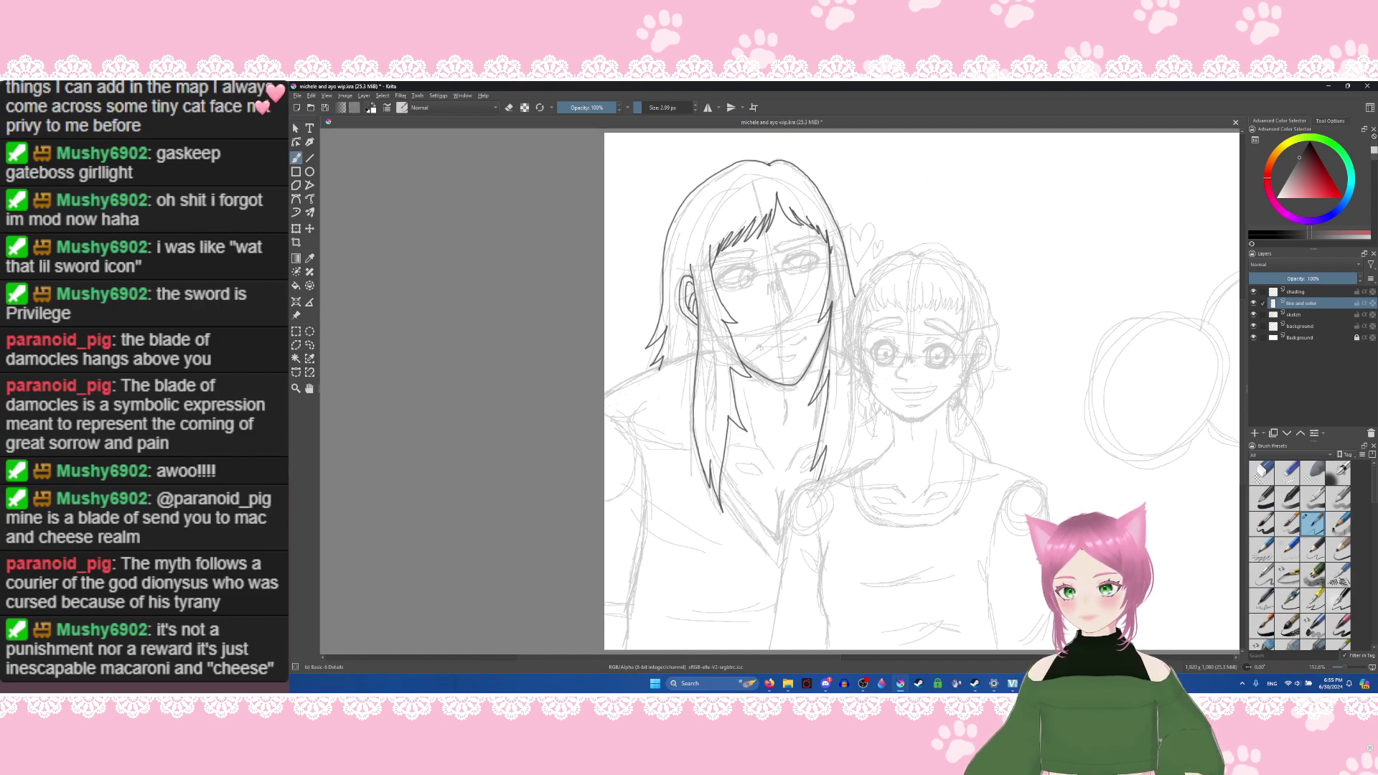
pyautogui.keyDown('ctrl'); pyautogui.click(895, 225); pyautogui.keyUp('ctrl')
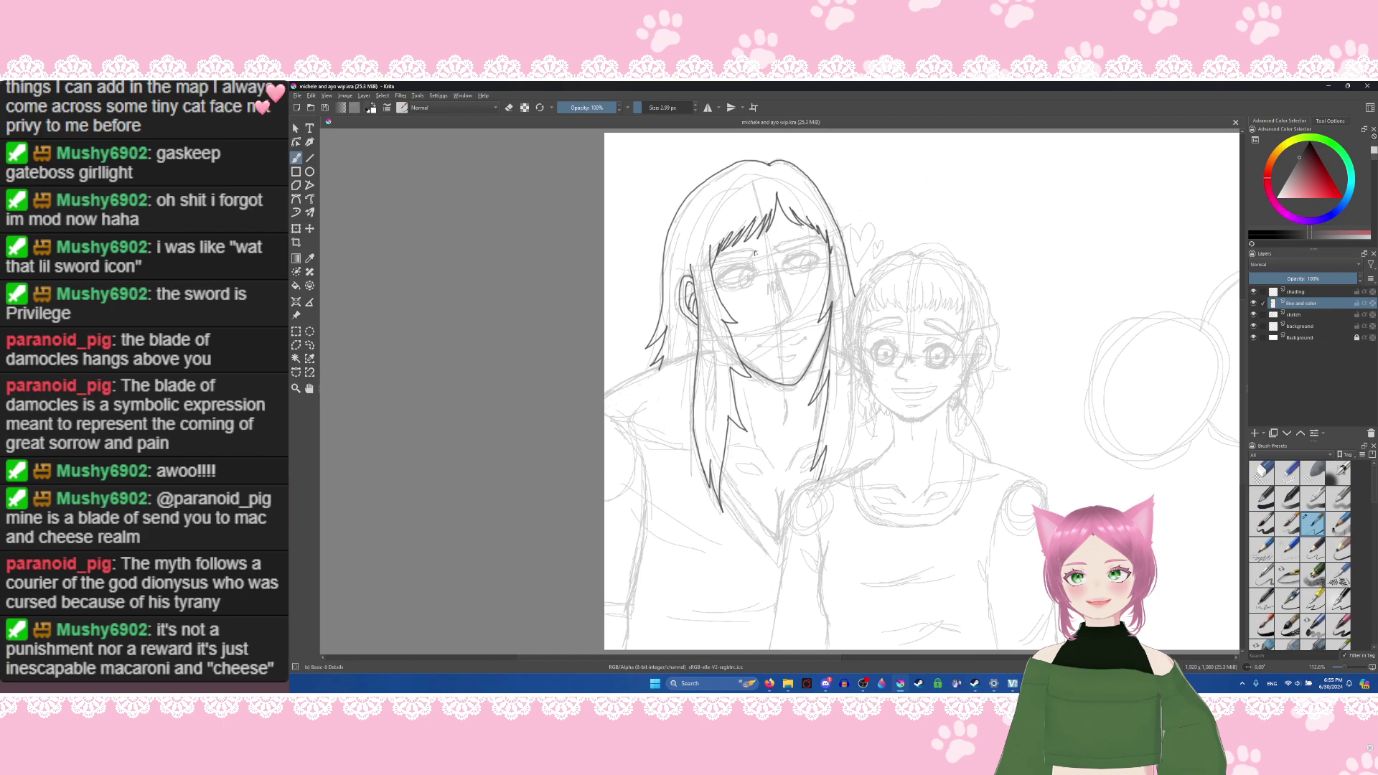
pyautogui.moveTo(754, 253); pyautogui.dragTo(713, 260)
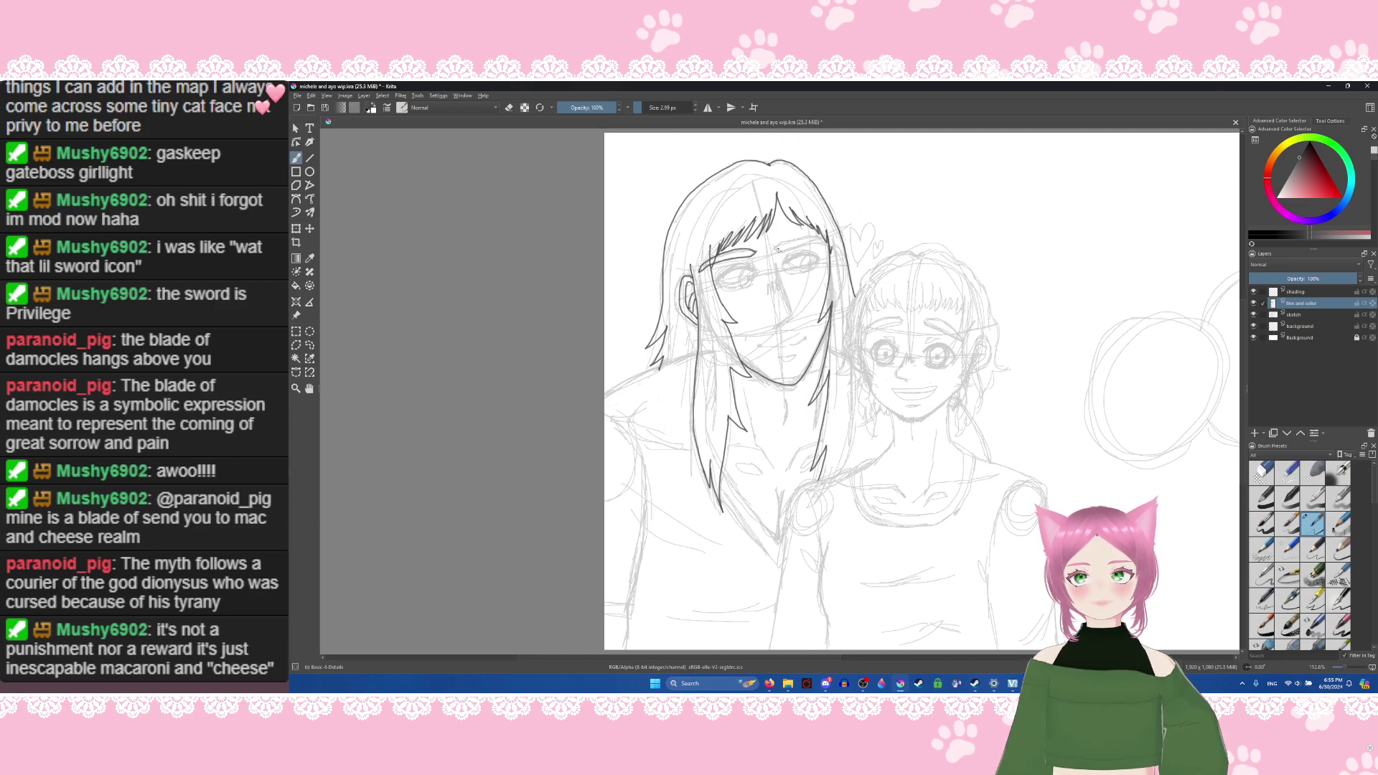
pyautogui.moveTo(776, 250); pyautogui.dragTo(815, 239)
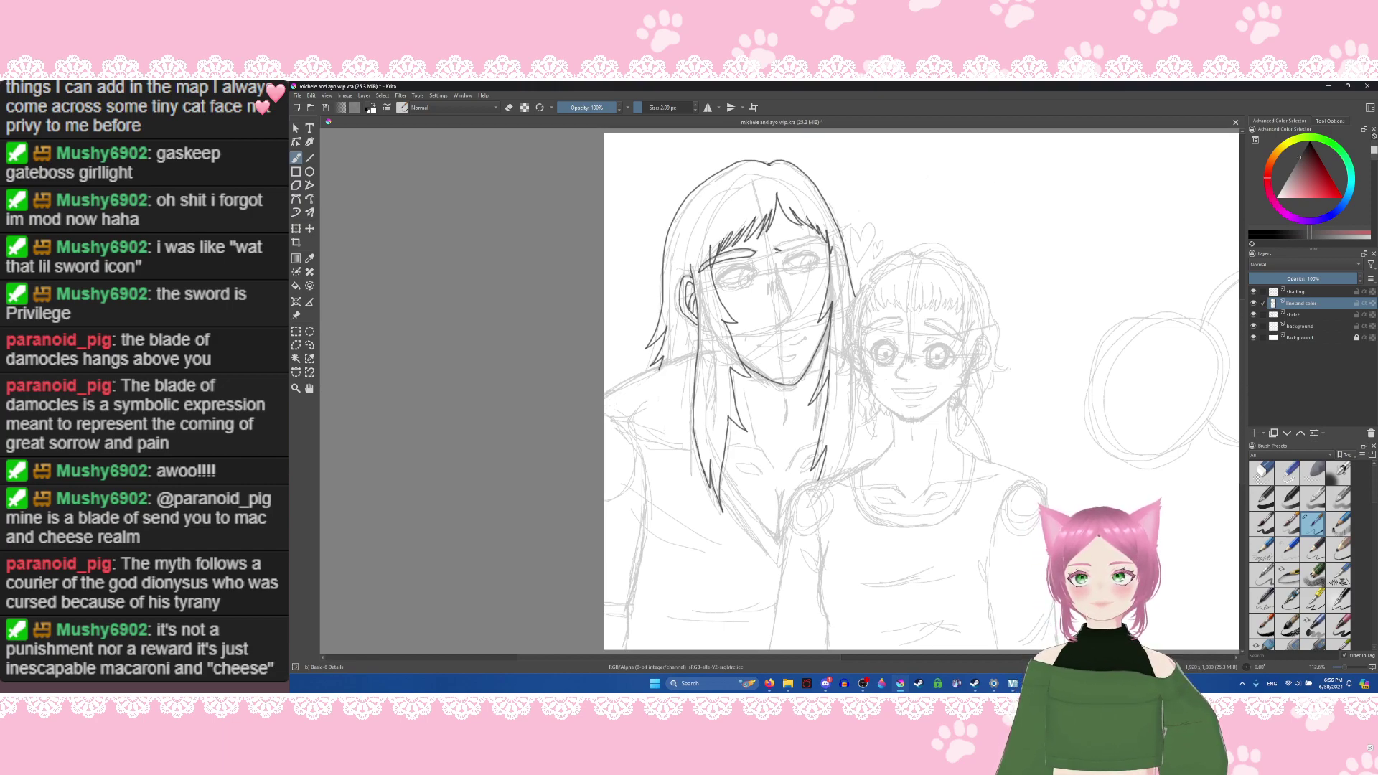
pyautogui.moveTo(785, 244); pyautogui.dragTo(816, 237)
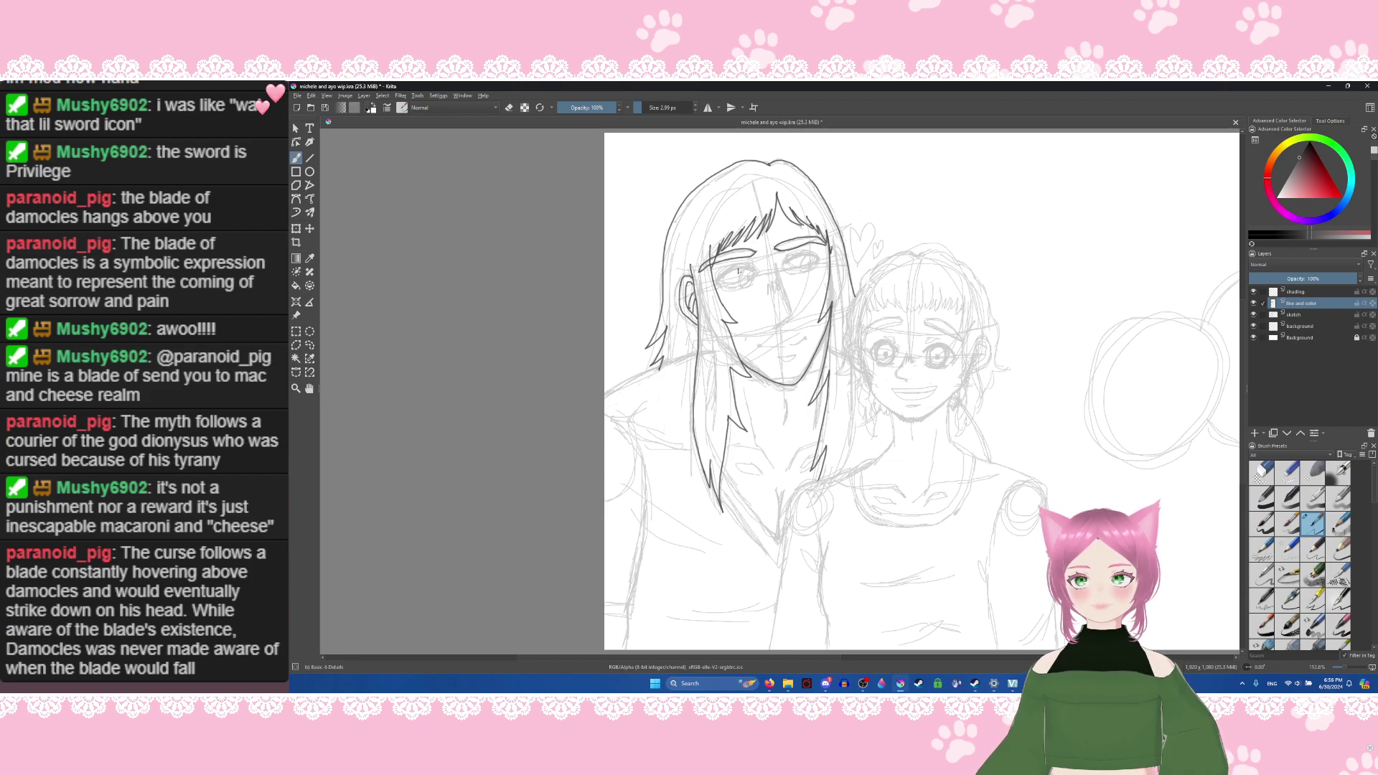
# Step: Ink the upper eyelid lines of both of the taller figure's eyes and save the drawing
pyautogui.moveTo(717, 280); pyautogui.dragTo(756, 269)
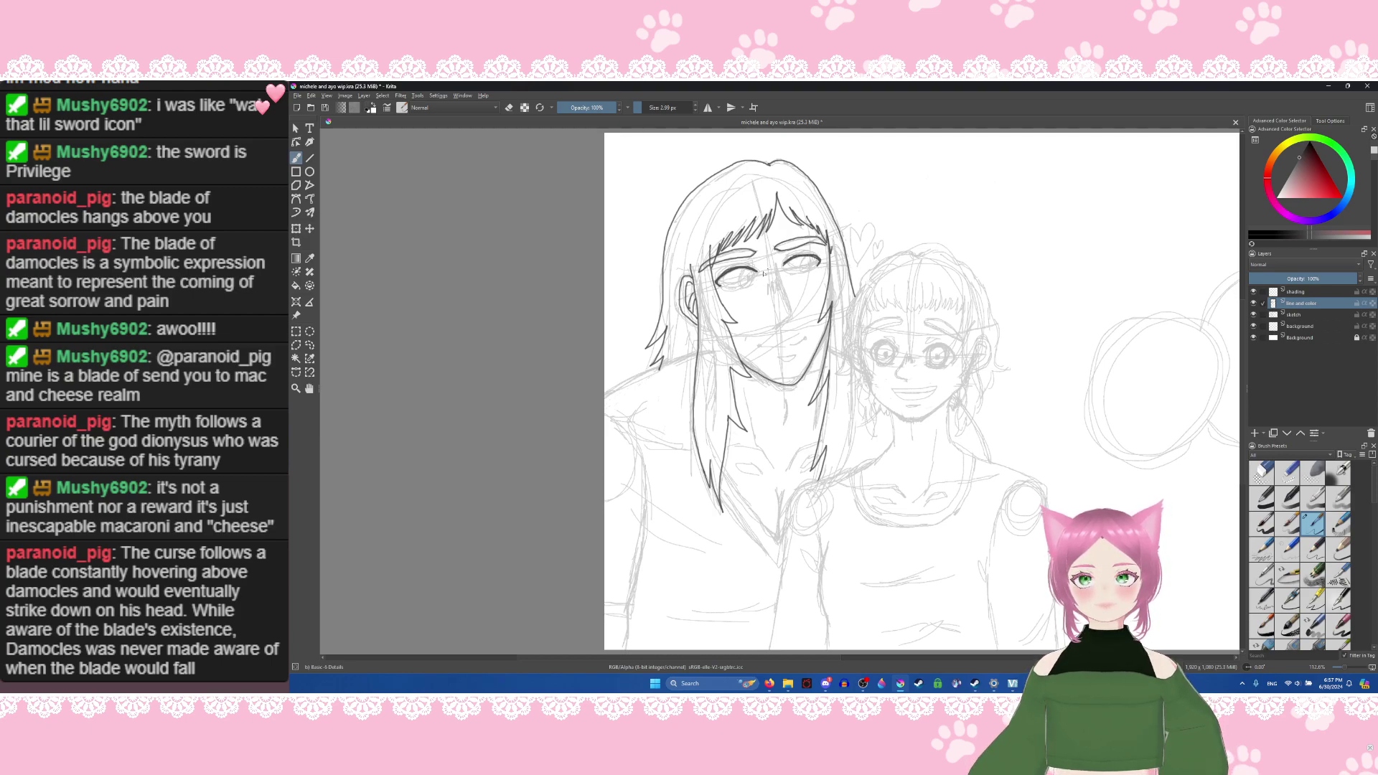
pyautogui.click(509, 107)
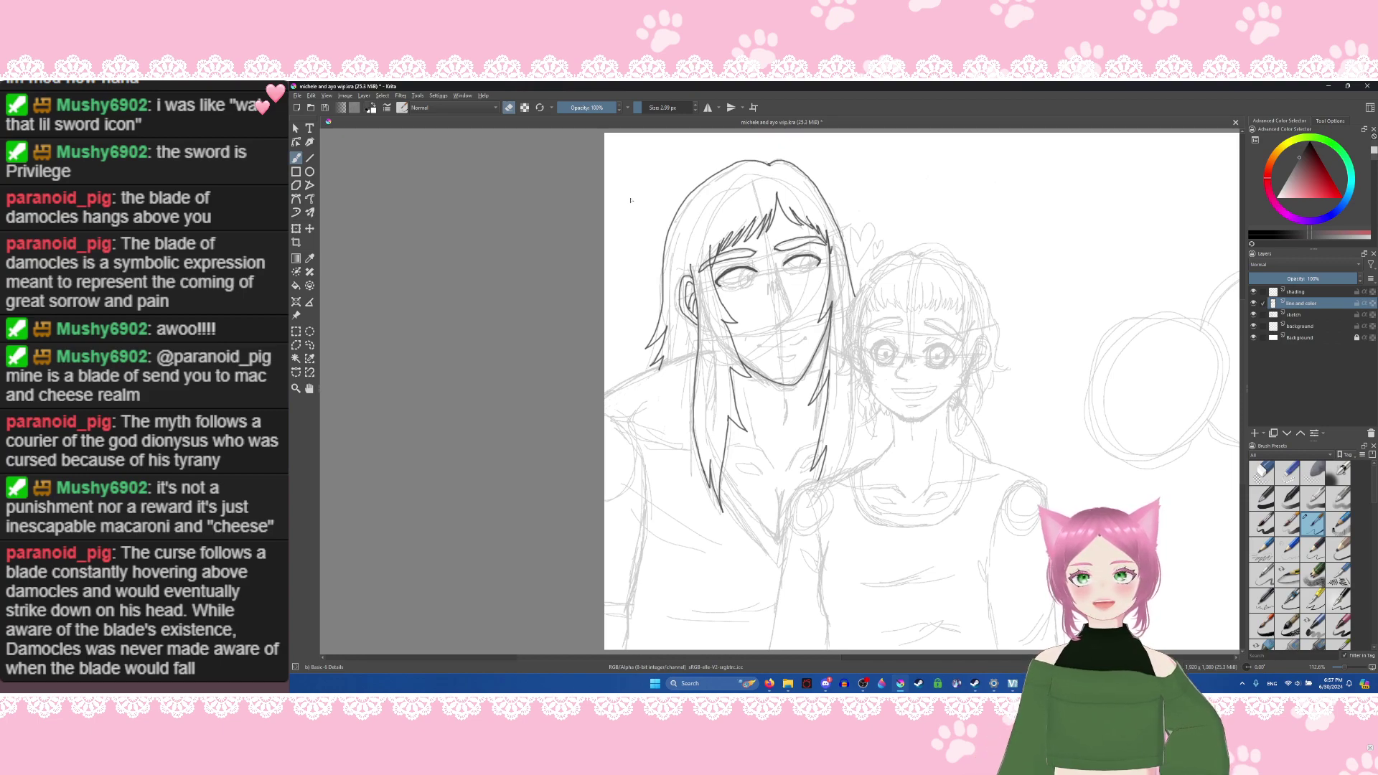
pyautogui.click(508, 108)
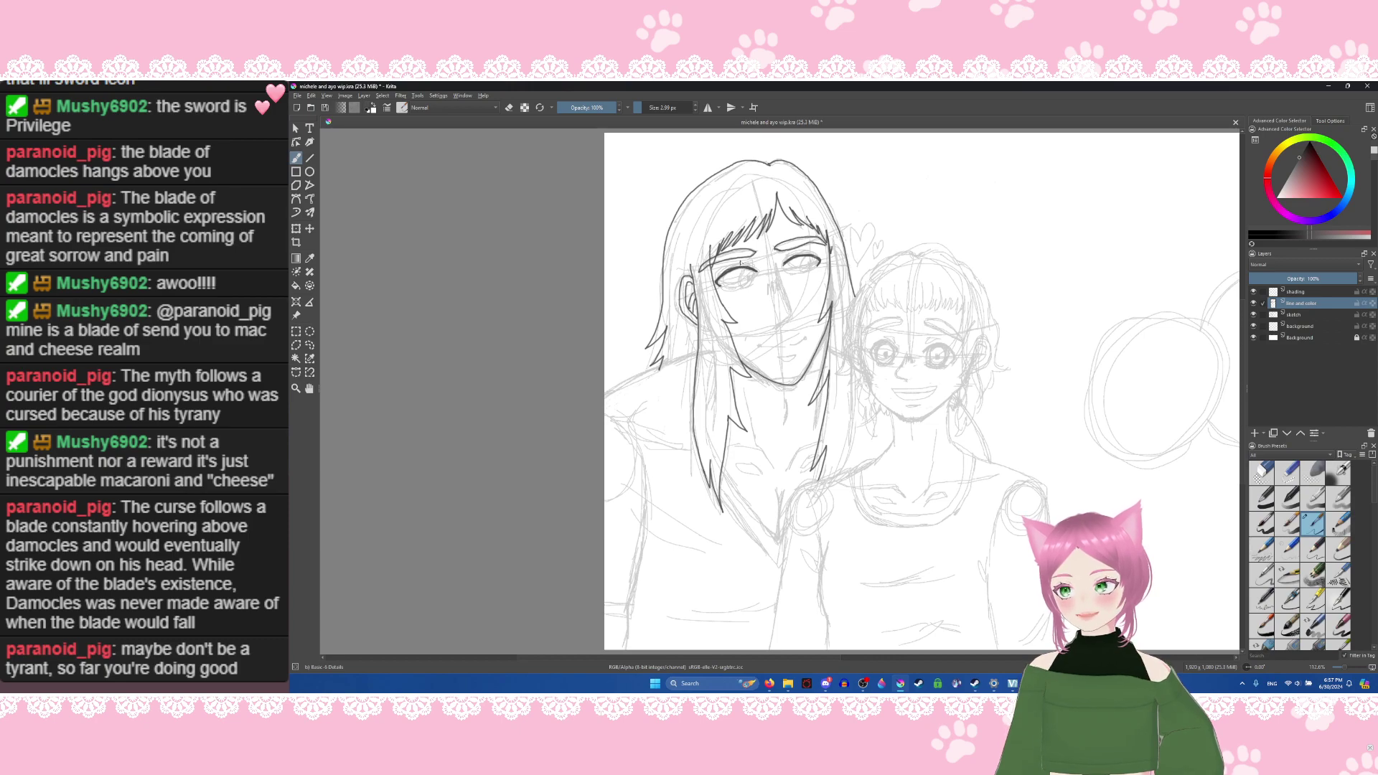
pyautogui.hotkey('ctrl', 's')
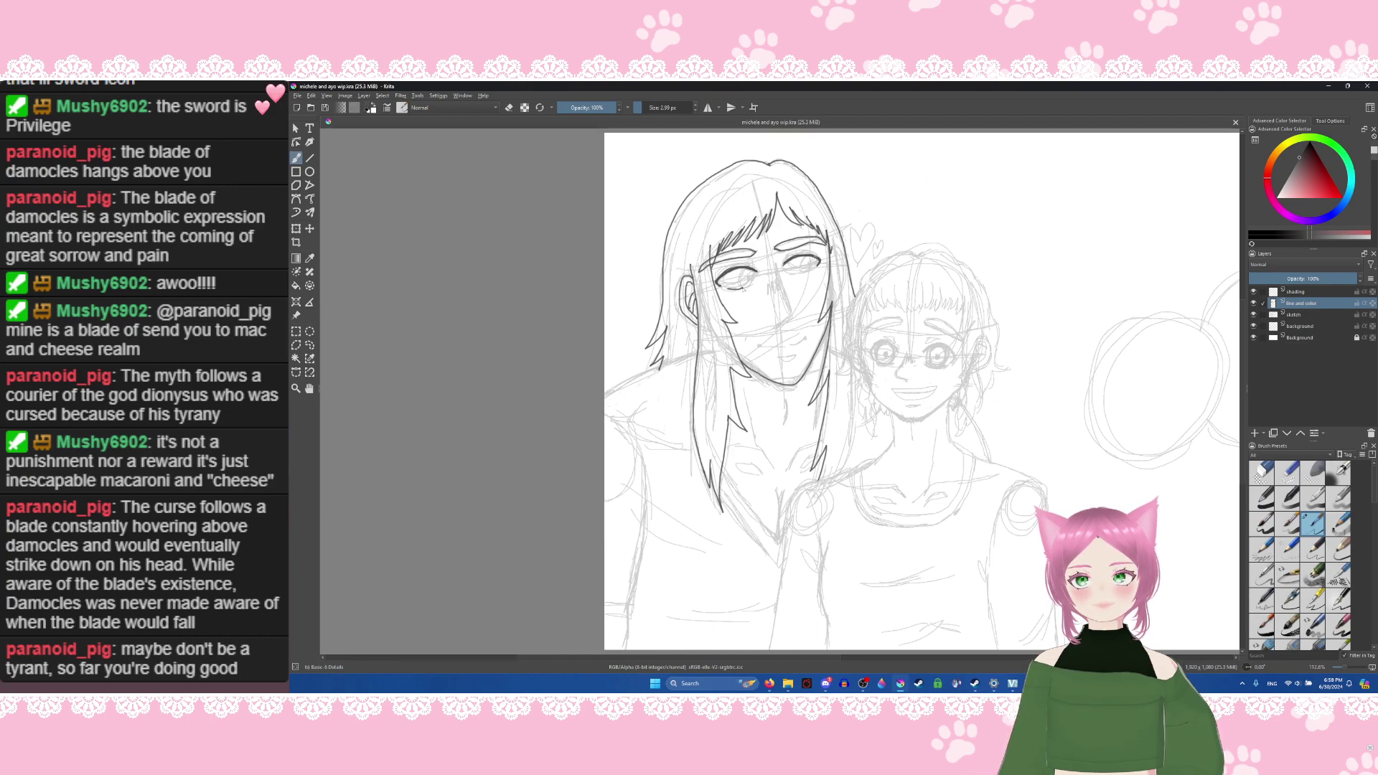
# Step: Ink the irises, pupils and lower lids of the taller figure's eyes, undoing a stray stroke, and save the drawing
pyautogui.moveTo(743, 287); pyautogui.dragTo(746, 287)
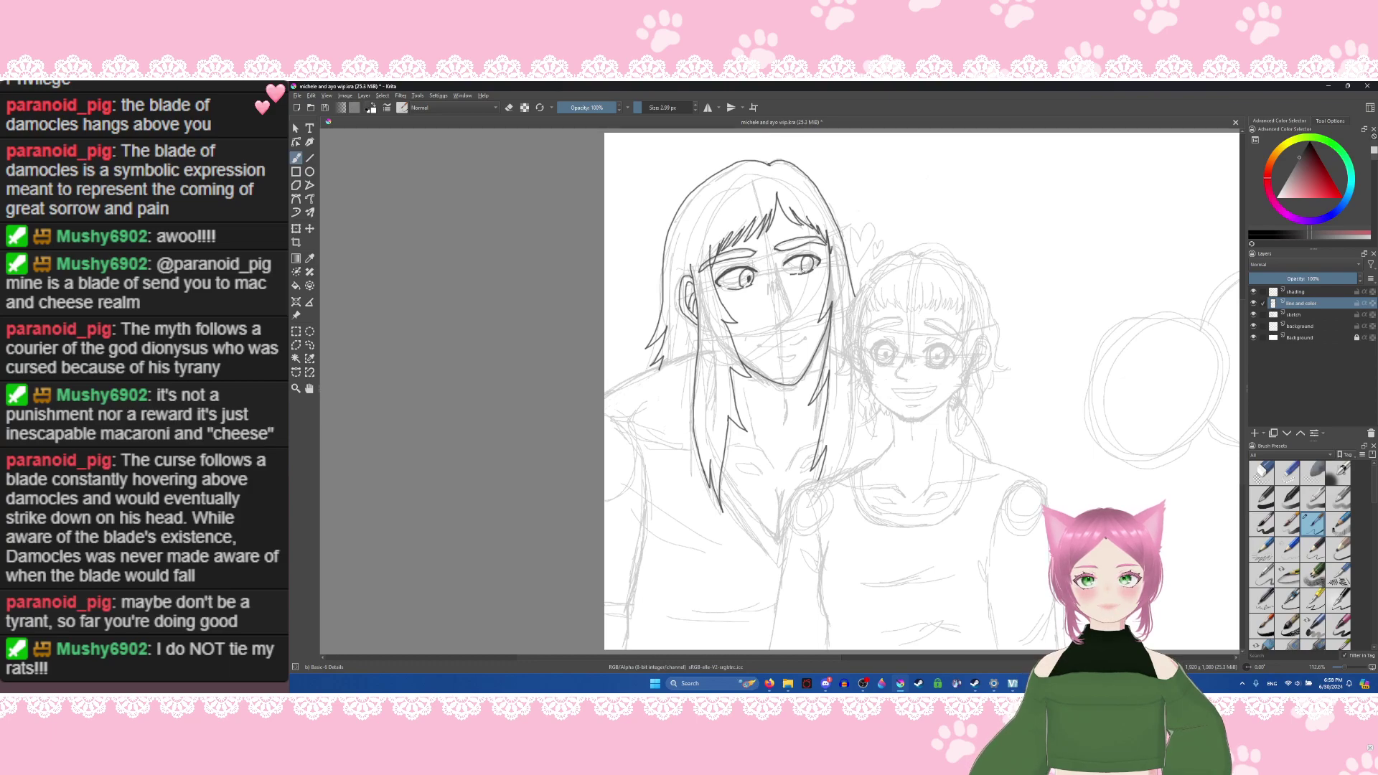
pyautogui.moveTo(721, 285); pyautogui.dragTo(746, 286)
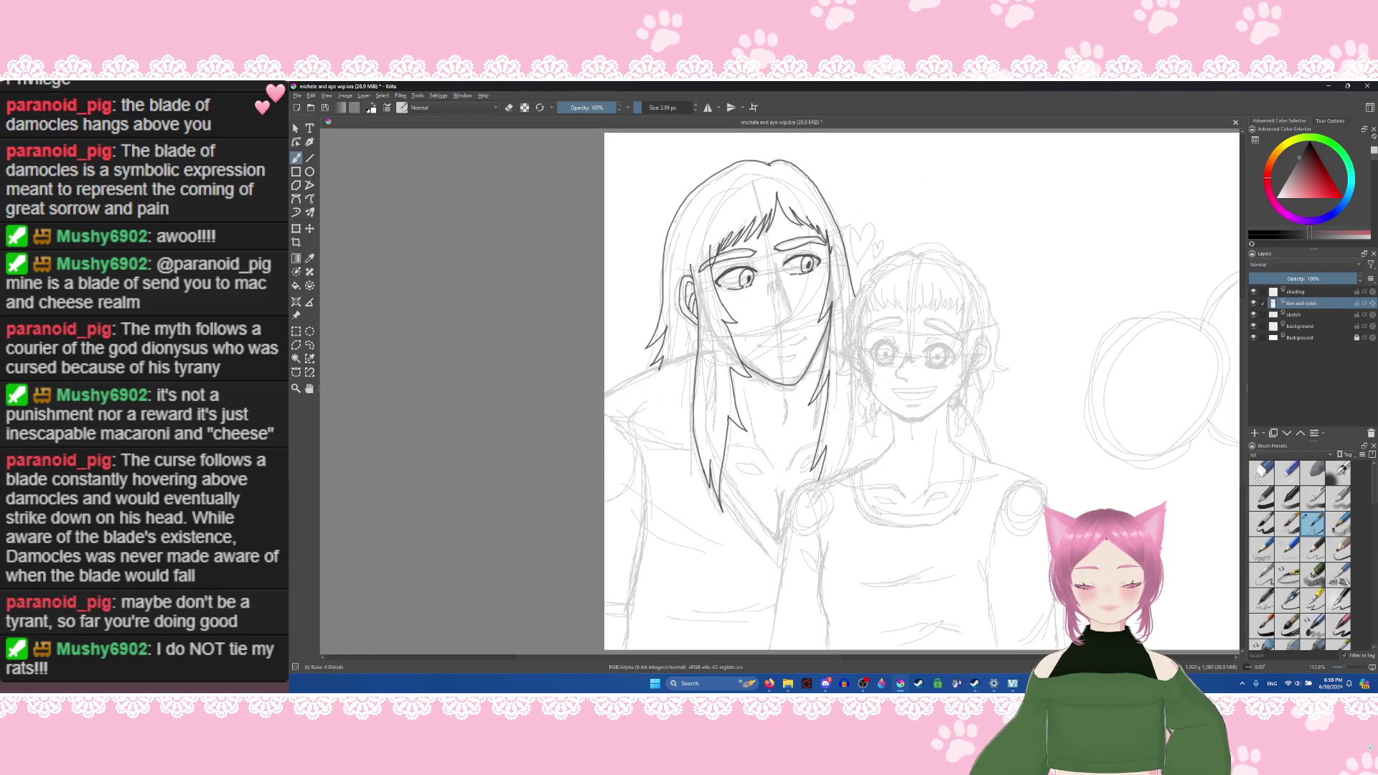
pyautogui.hotkey('ctrl', 'z')
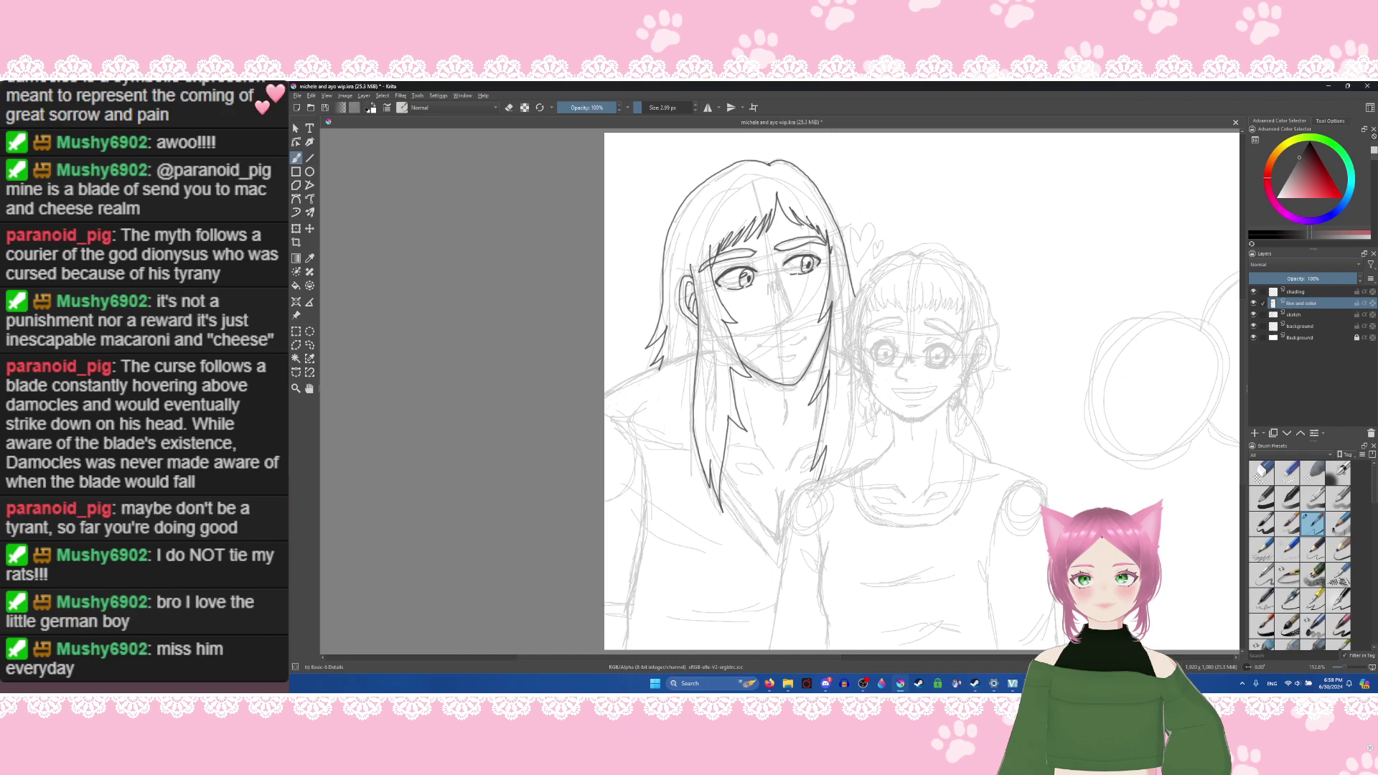
pyautogui.moveTo(806, 261); pyautogui.dragTo(804, 269)
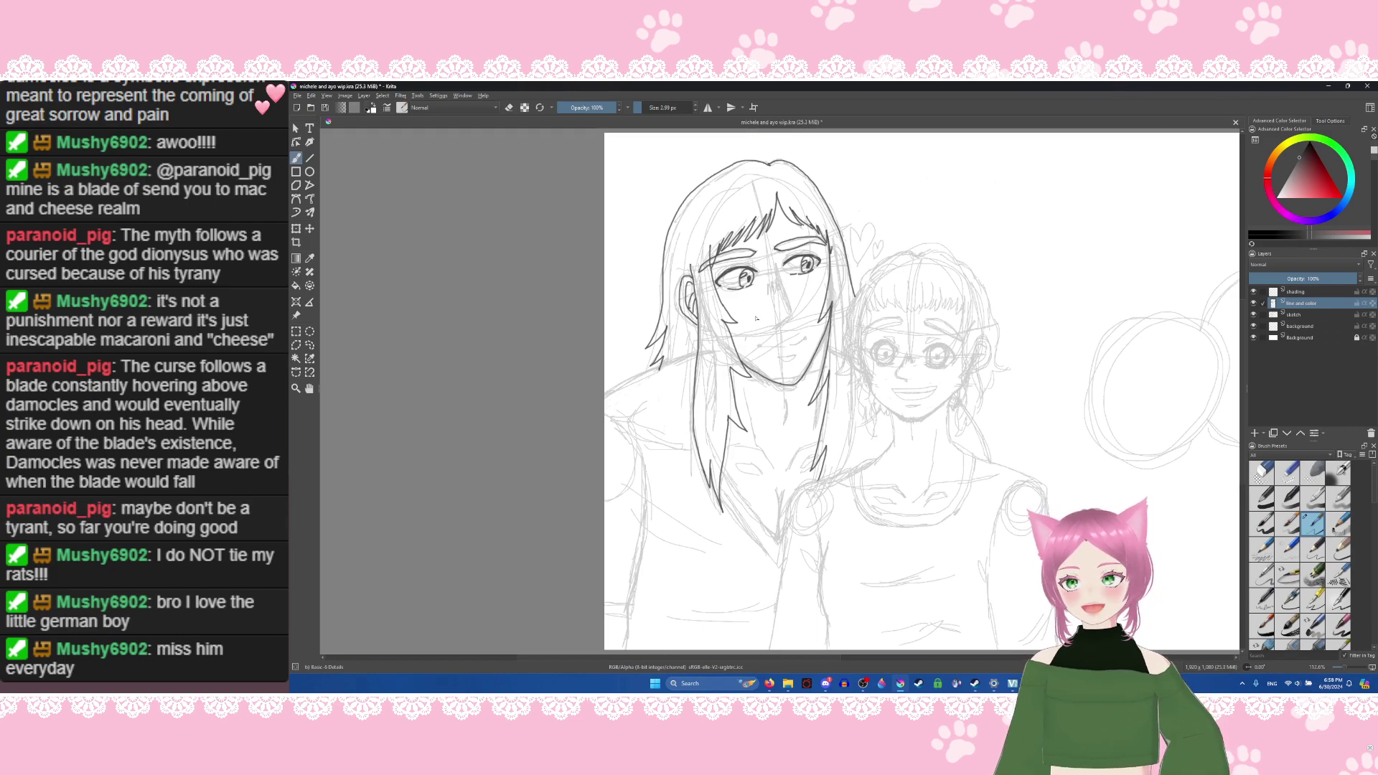
pyautogui.hotkey('ctrl', 's')
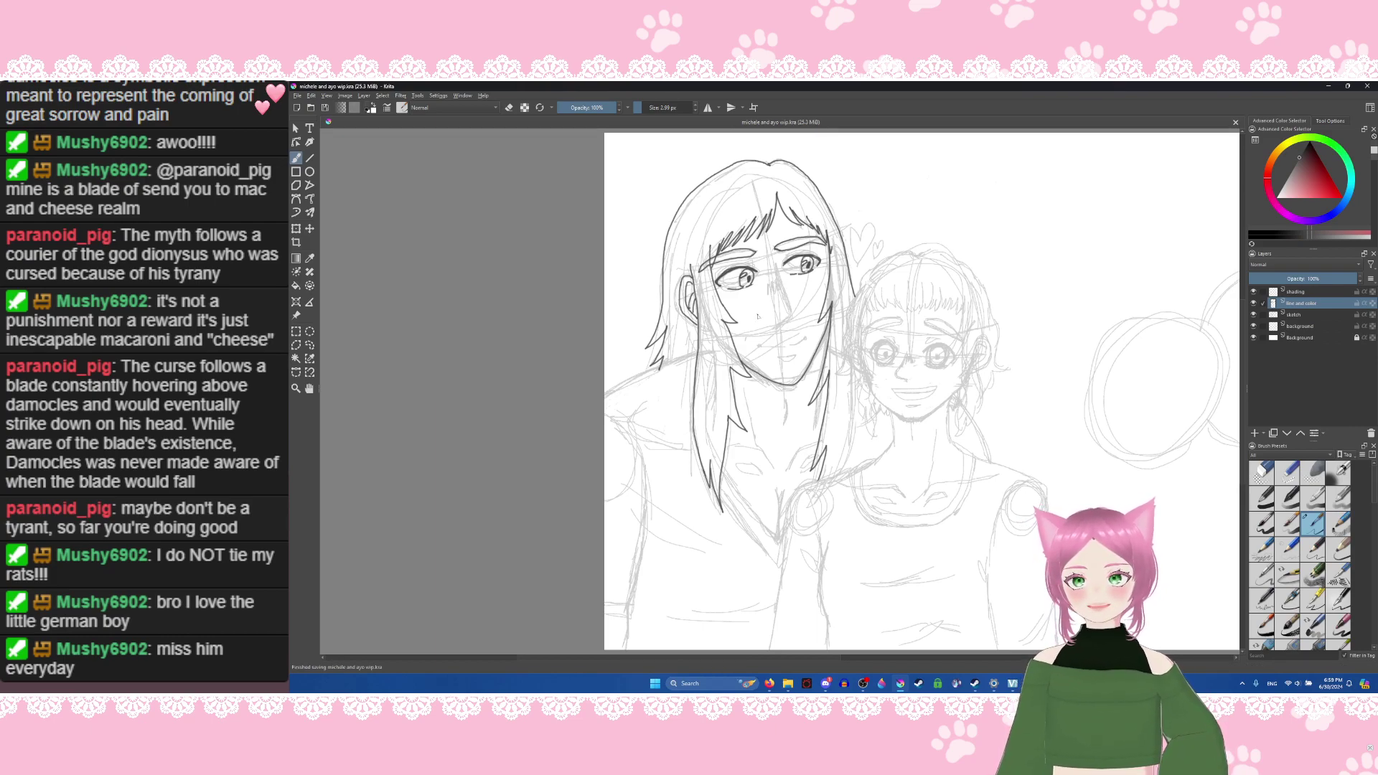
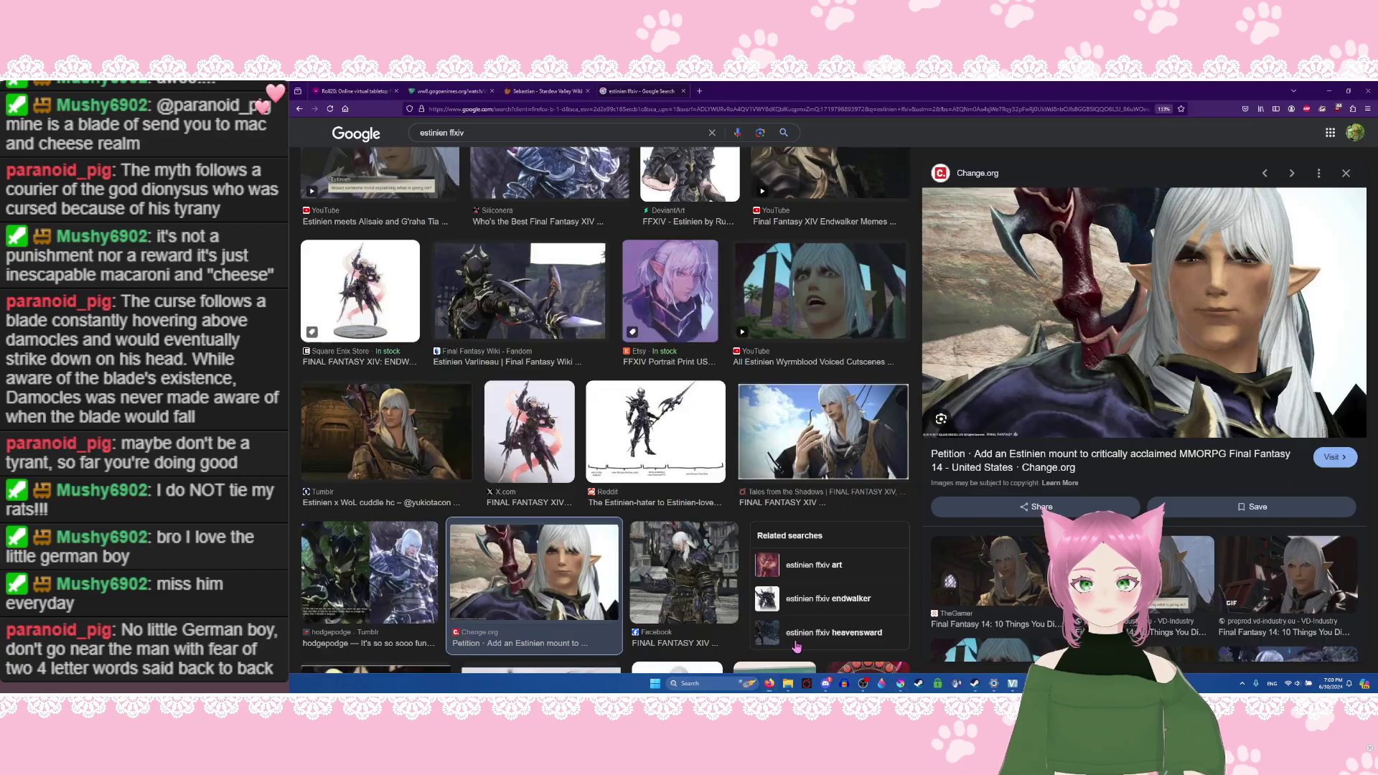
# Step: Switch to Firefox and replace the image search query with "mi katakana" to look up how the character is written
pyautogui.click(797, 646)
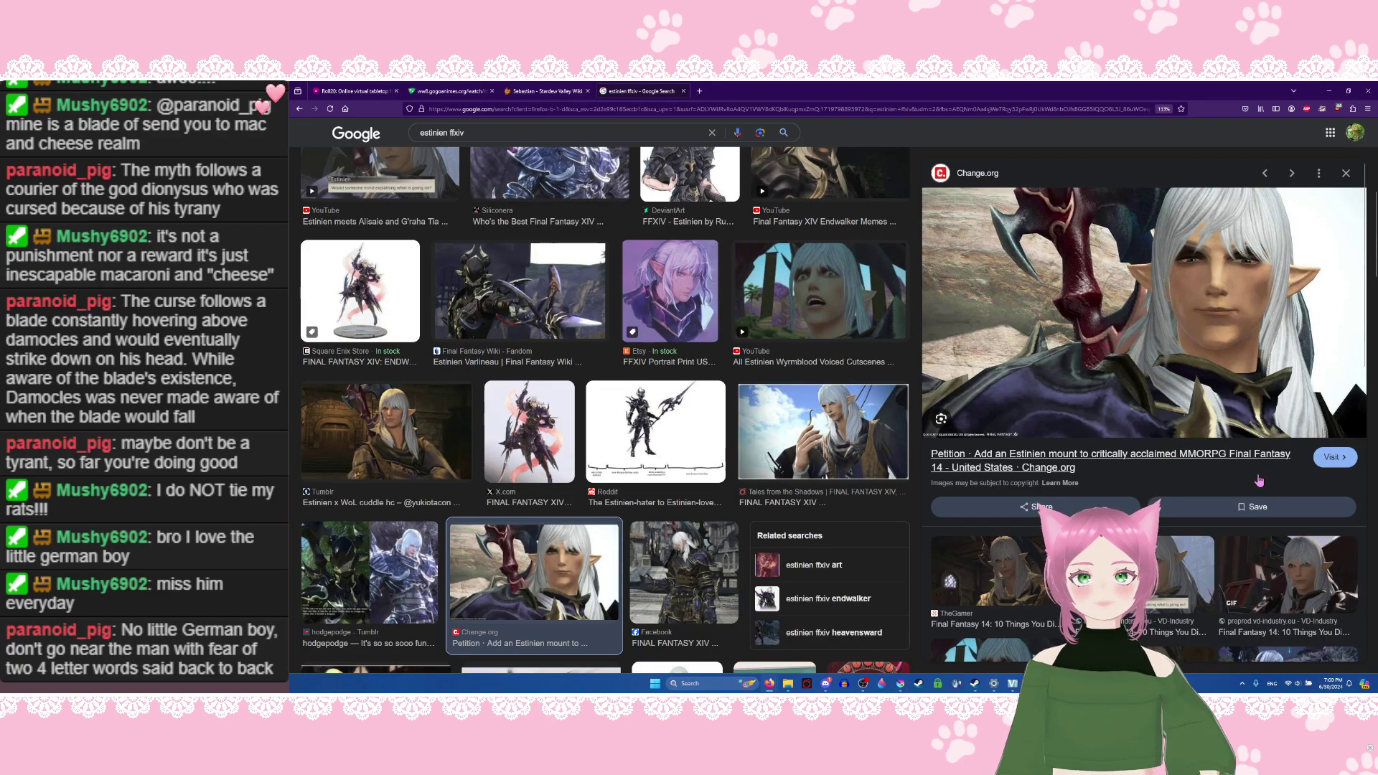
pyautogui.scroll(5, 607, 234)
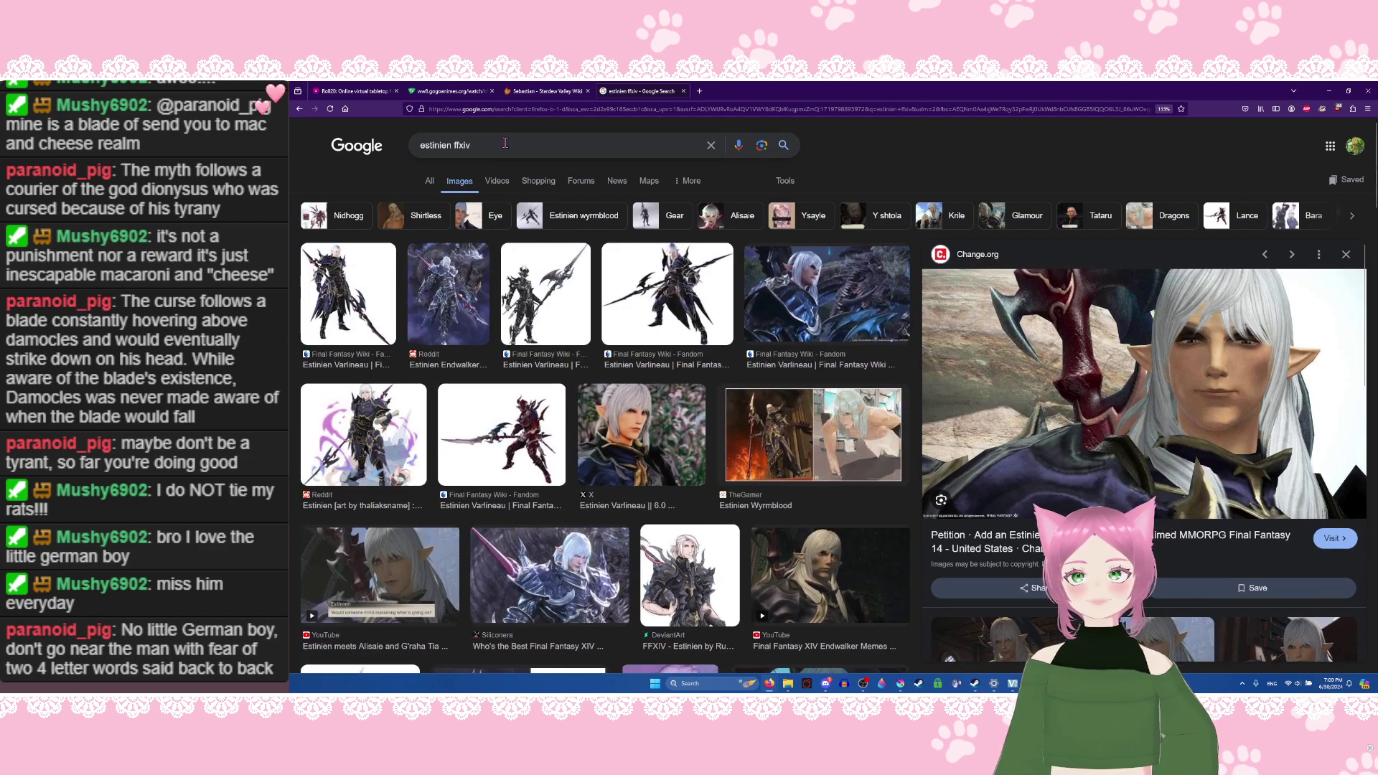
pyautogui.click(406, 156)
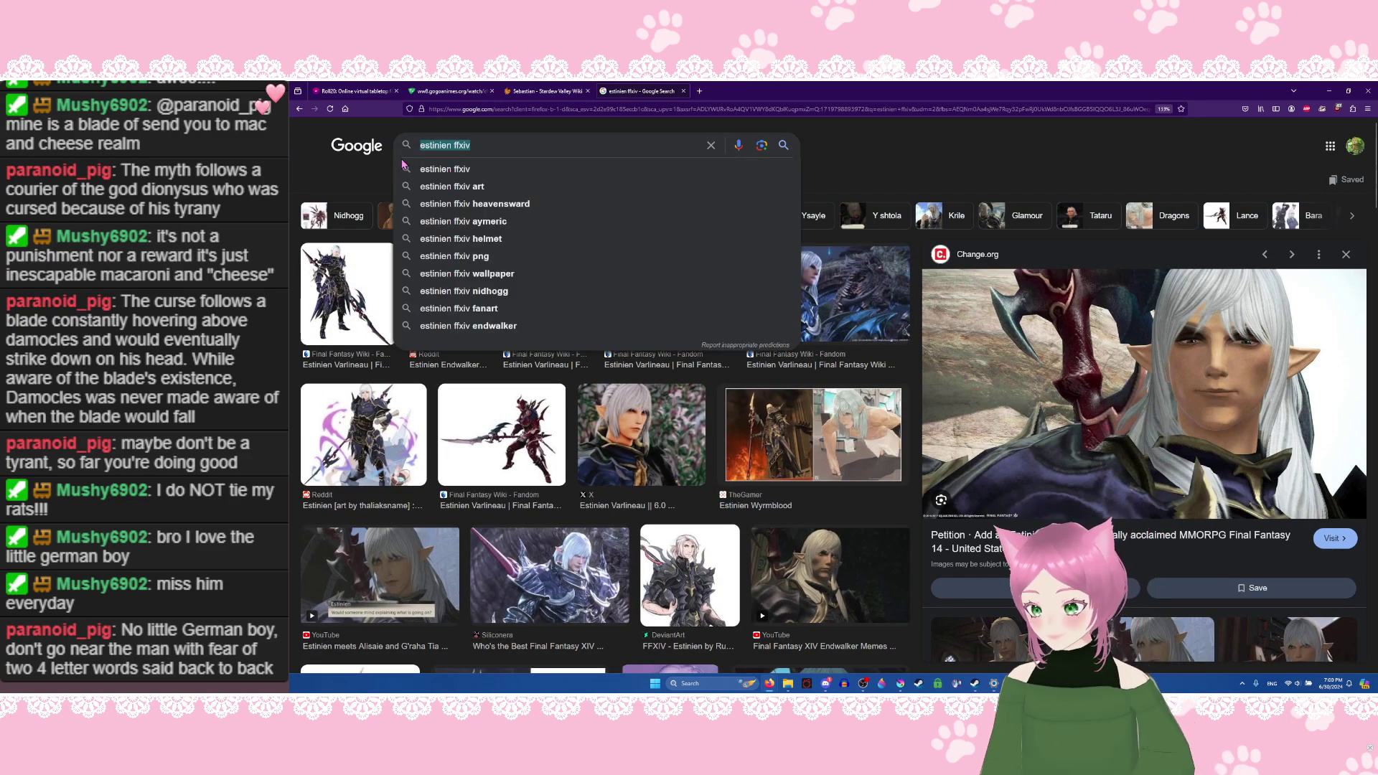
pyautogui.write('mi katakan')
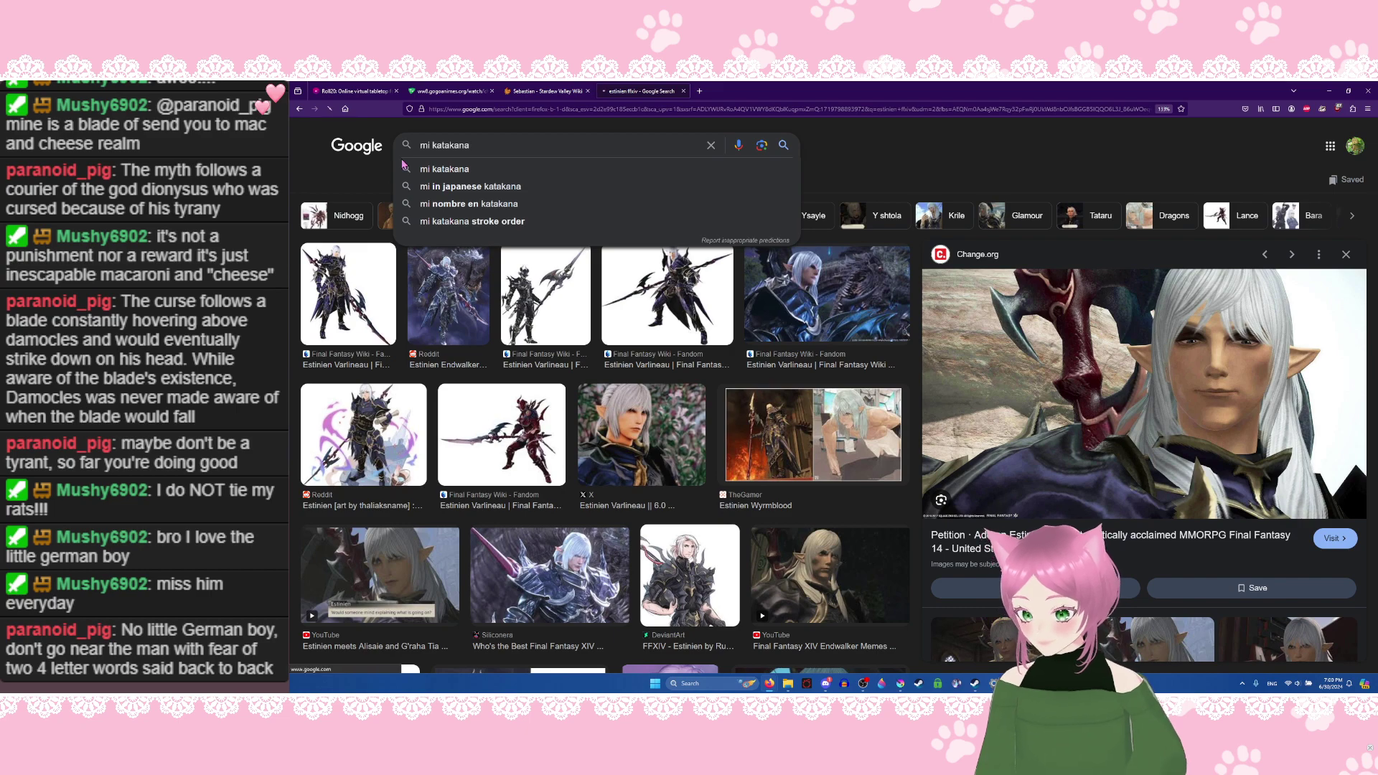
pyautogui.write('a')
pyautogui.press('Return')
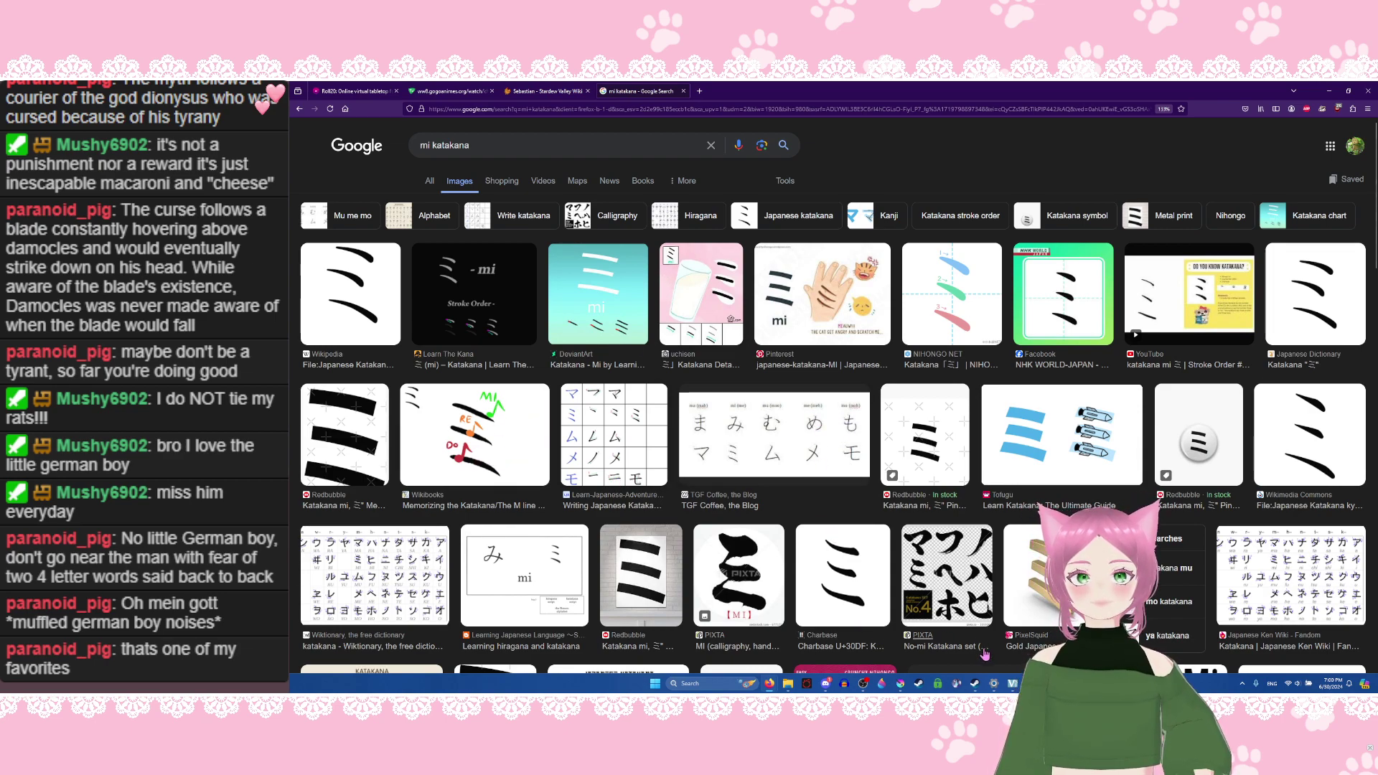
# Step: Return to Krita and handwrite the katakana ミケル and エヨ in the blank area above and beside the shorter figure
pyautogui.click(900, 685)
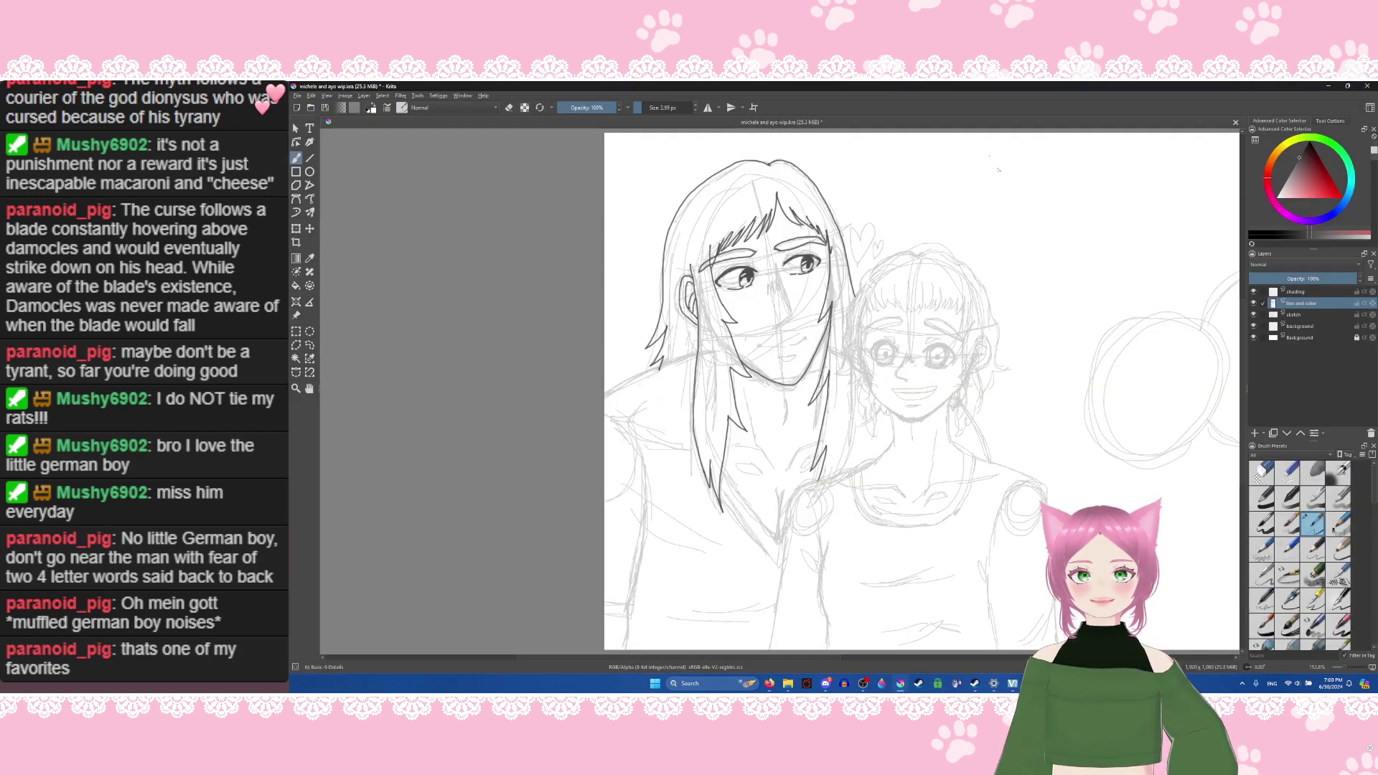
pyautogui.moveTo(998, 170); pyautogui.dragTo(998, 196)
pyautogui.moveTo(982, 192); pyautogui.dragTo(994, 221)
pyautogui.moveTo(1037, 164); pyautogui.dragTo(1022, 204)
pyautogui.moveTo(1028, 193)
pyautogui.mouseDown()
pyautogui.moveTo(1054, 181)
pyautogui.moveTo(1036, 233)
pyautogui.mouseUp()
pyautogui.moveTo(1076, 166)
pyautogui.mouseDown()
pyautogui.moveTo(1091, 205)
pyautogui.moveTo(1109, 181)
pyautogui.mouseUp()
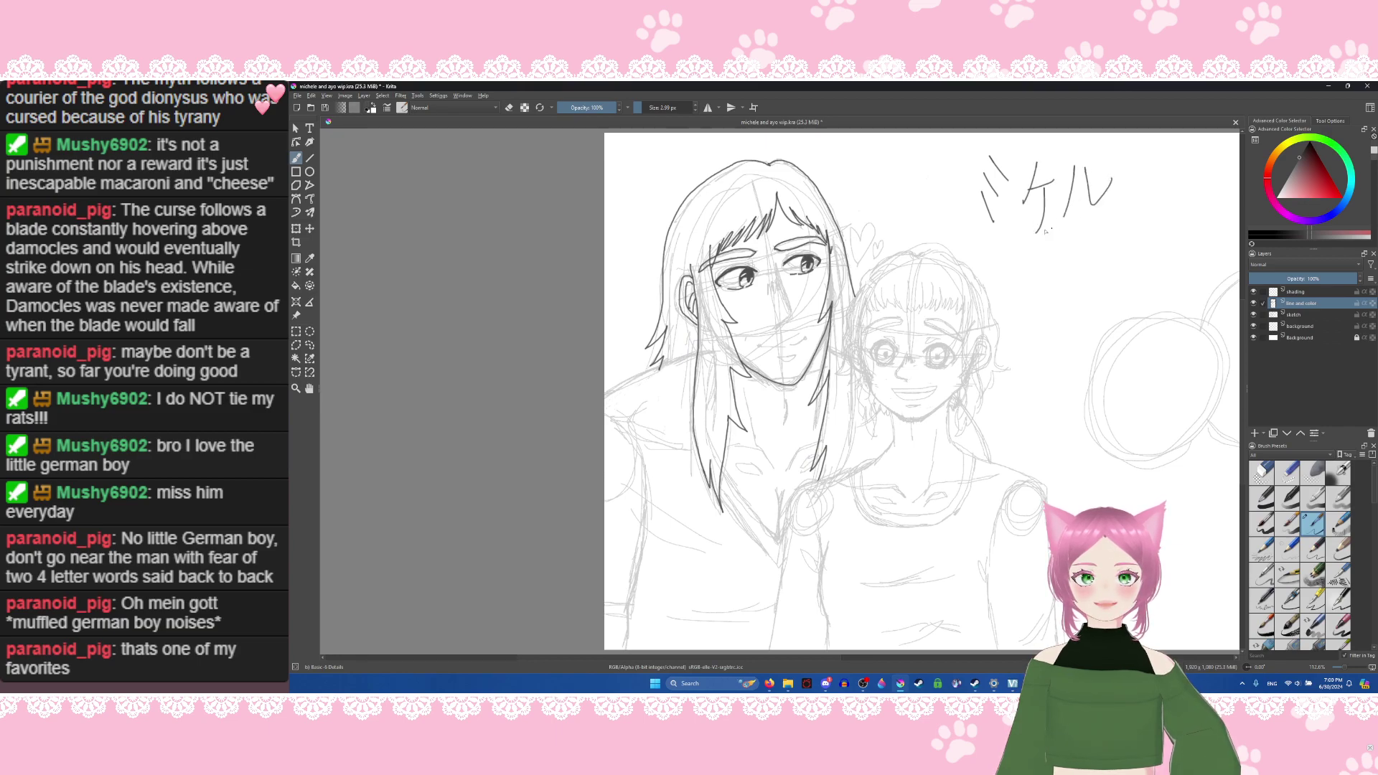
pyautogui.moveTo(1006, 274)
pyautogui.mouseDown()
pyautogui.moveTo(1033, 272)
pyautogui.moveTo(1024, 301)
pyautogui.mouseUp()
pyautogui.moveTo(1008, 303); pyautogui.dragTo(1075, 289)
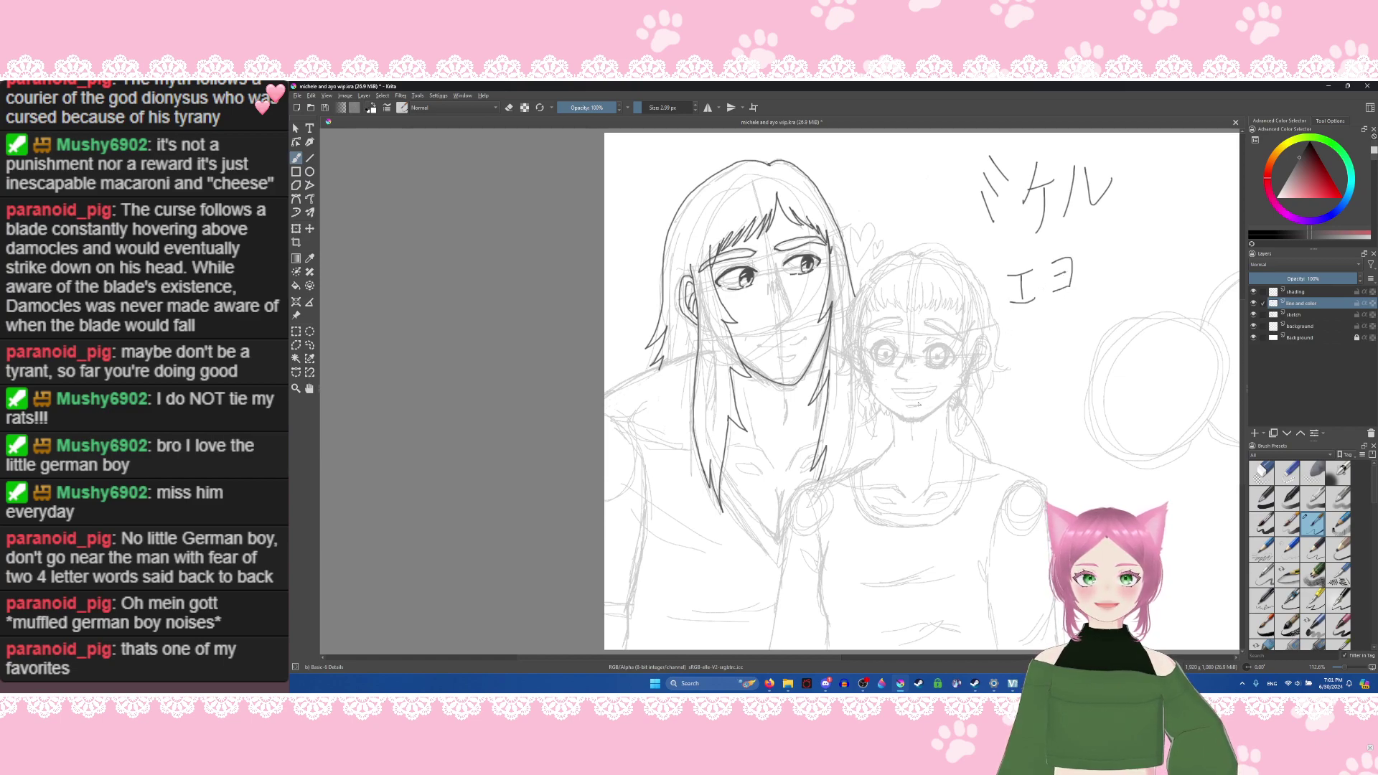
# Step: Erase the handwritten katakana with an eraser of about 46 px, restore drawing at about 3 px, and save
pyautogui.click(509, 108)
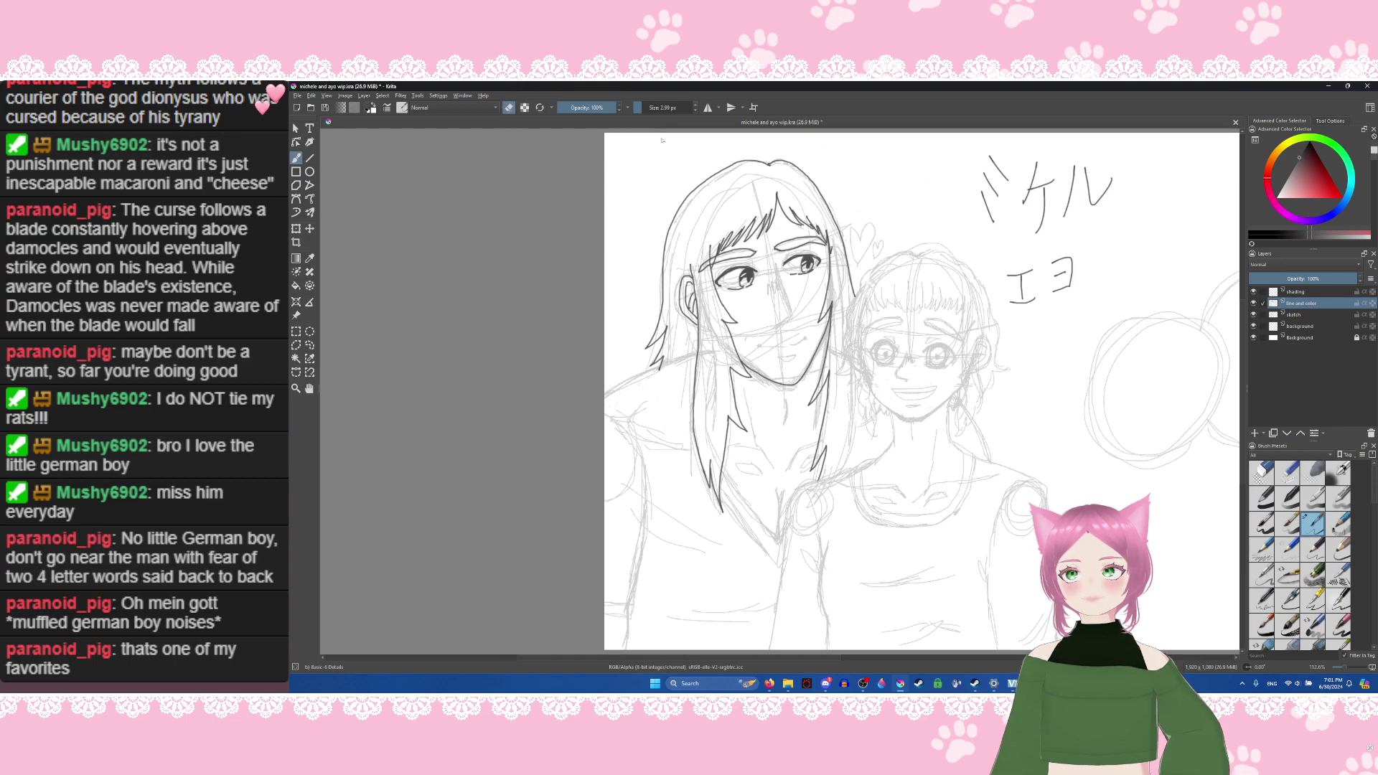
pyautogui.moveTo(646, 108); pyautogui.dragTo(657, 108)
pyautogui.moveTo(984, 215)
pyautogui.mouseDown()
pyautogui.moveTo(1006, 176)
pyautogui.moveTo(995, 163)
pyautogui.moveTo(1017, 274)
pyautogui.moveTo(1071, 233)
pyautogui.moveTo(1117, 167)
pyautogui.moveTo(1042, 324)
pyautogui.moveTo(1023, 303)
pyautogui.mouseUp()
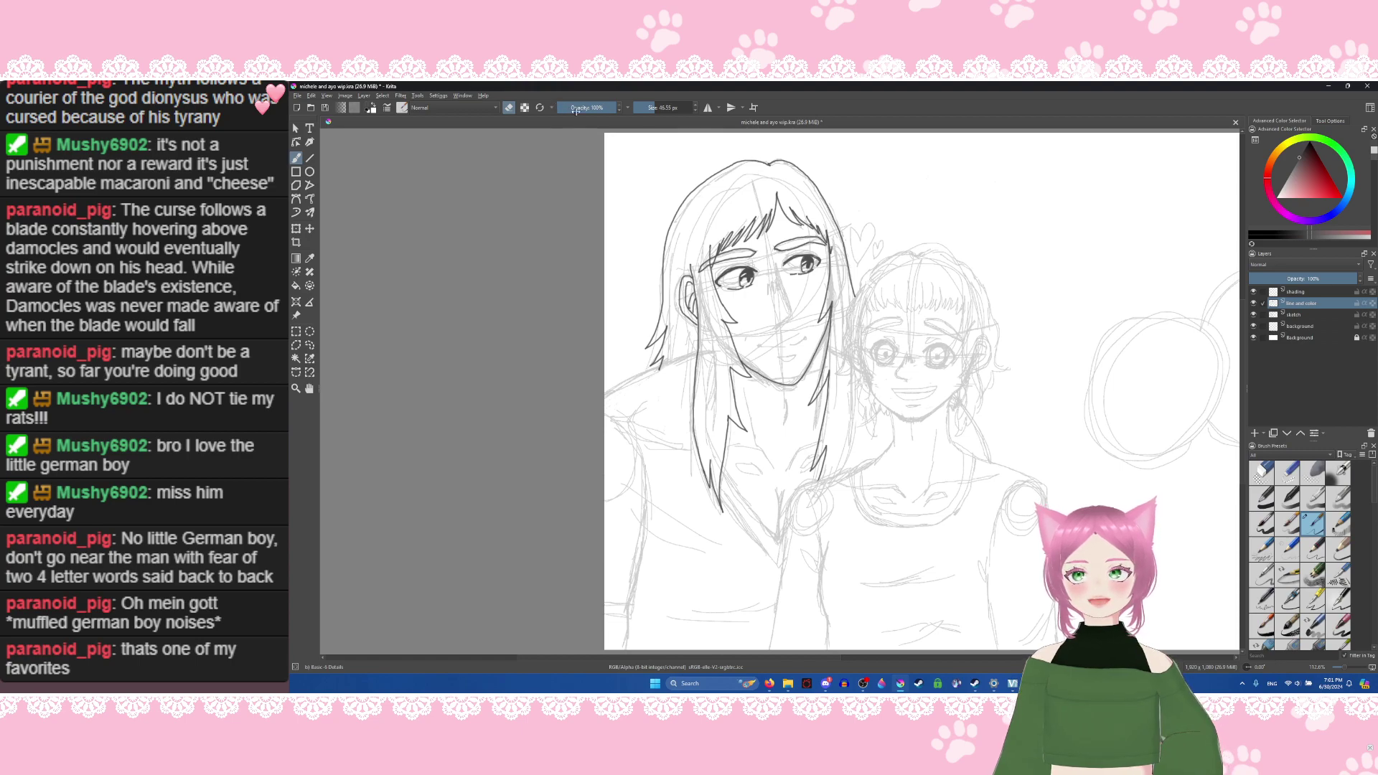
pyautogui.moveTo(656, 108); pyautogui.dragTo(641, 110)
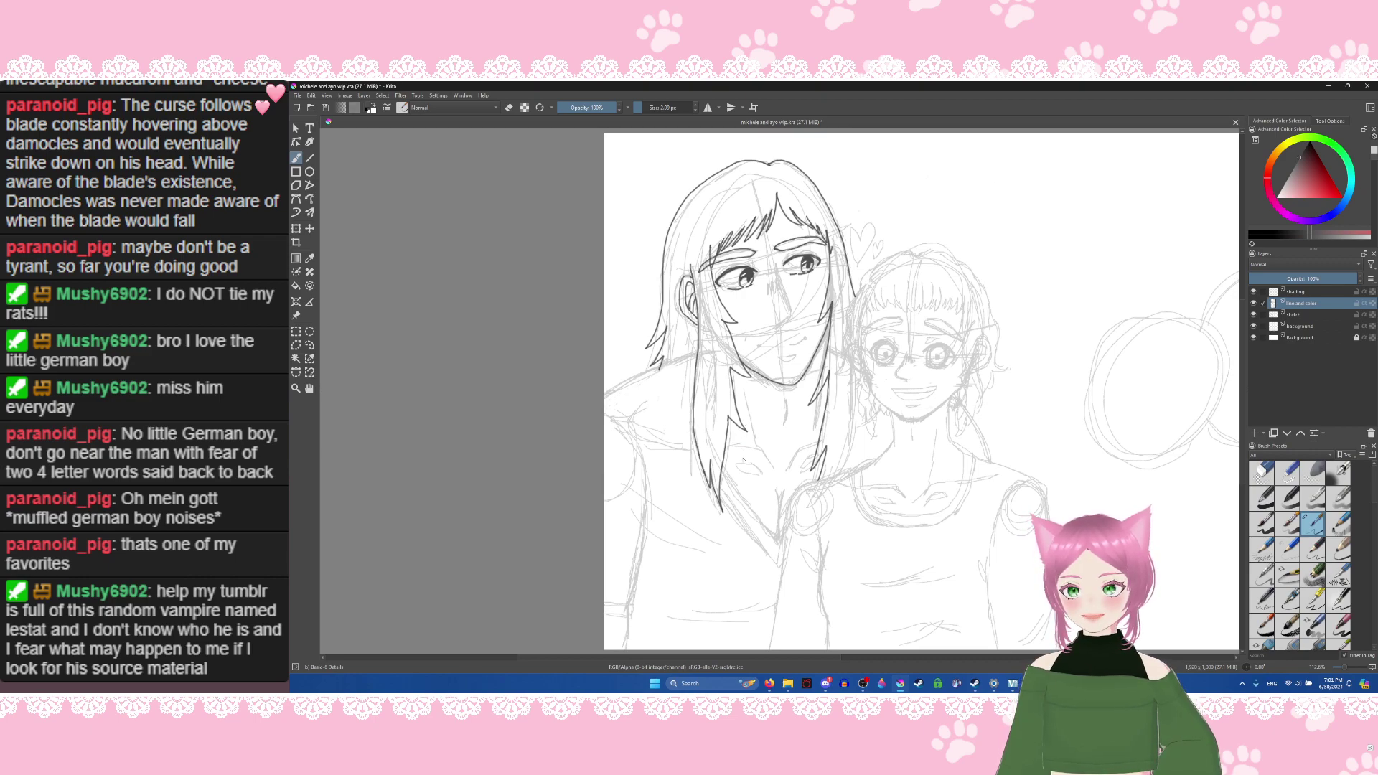
pyautogui.hotkey('ctrl', 's')
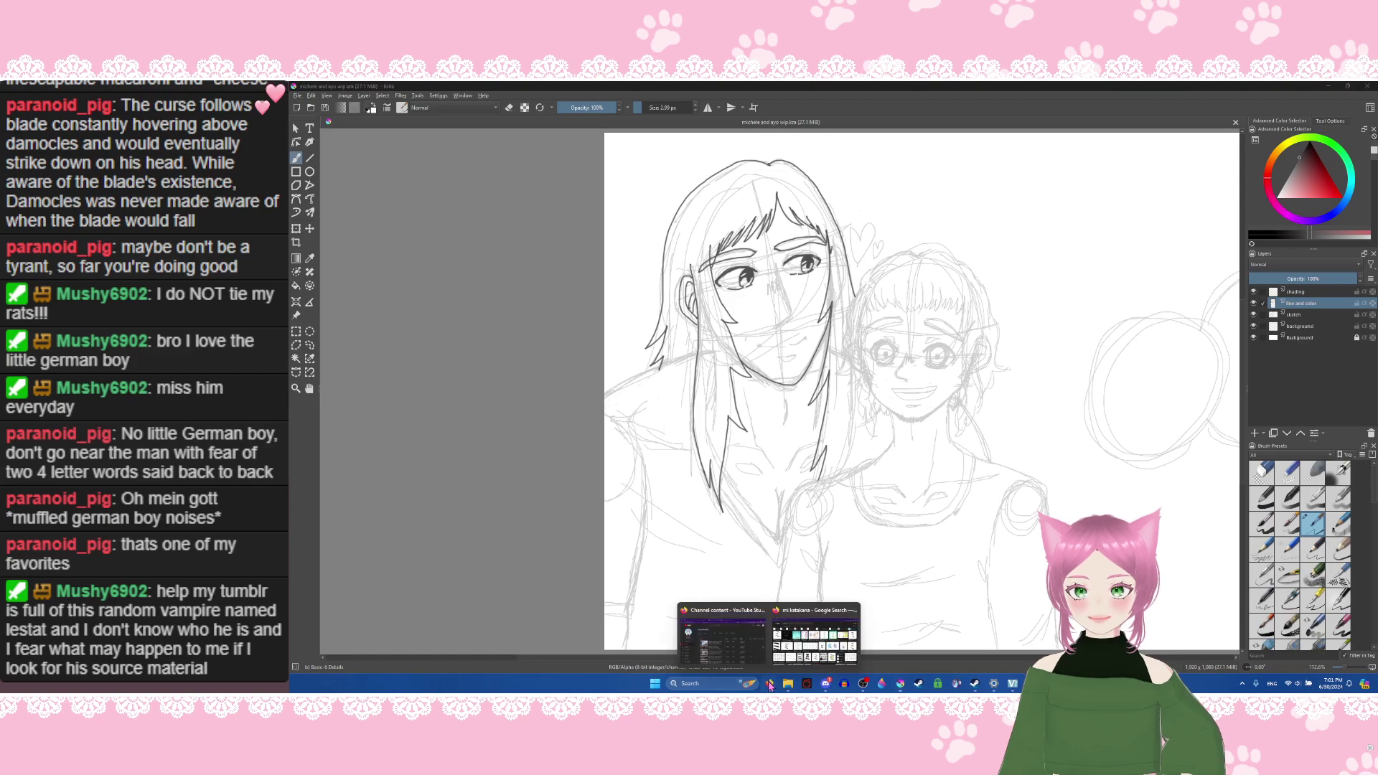
# Step: Switch to Firefox and replace the image search query with "lestat vampire" to look up the character
pyautogui.click(823, 636)
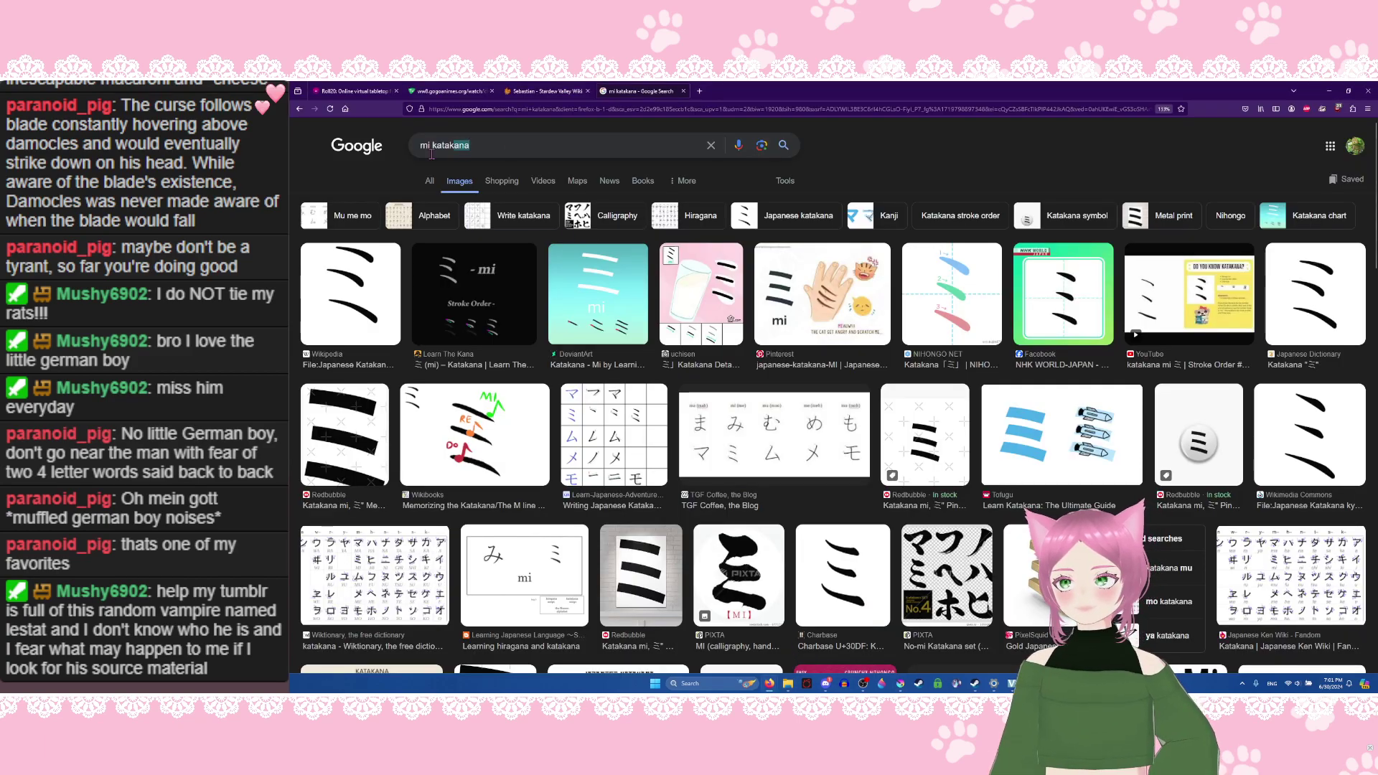
pyautogui.moveTo(468, 145); pyautogui.dragTo(359, 149)
pyautogui.write('lestat')
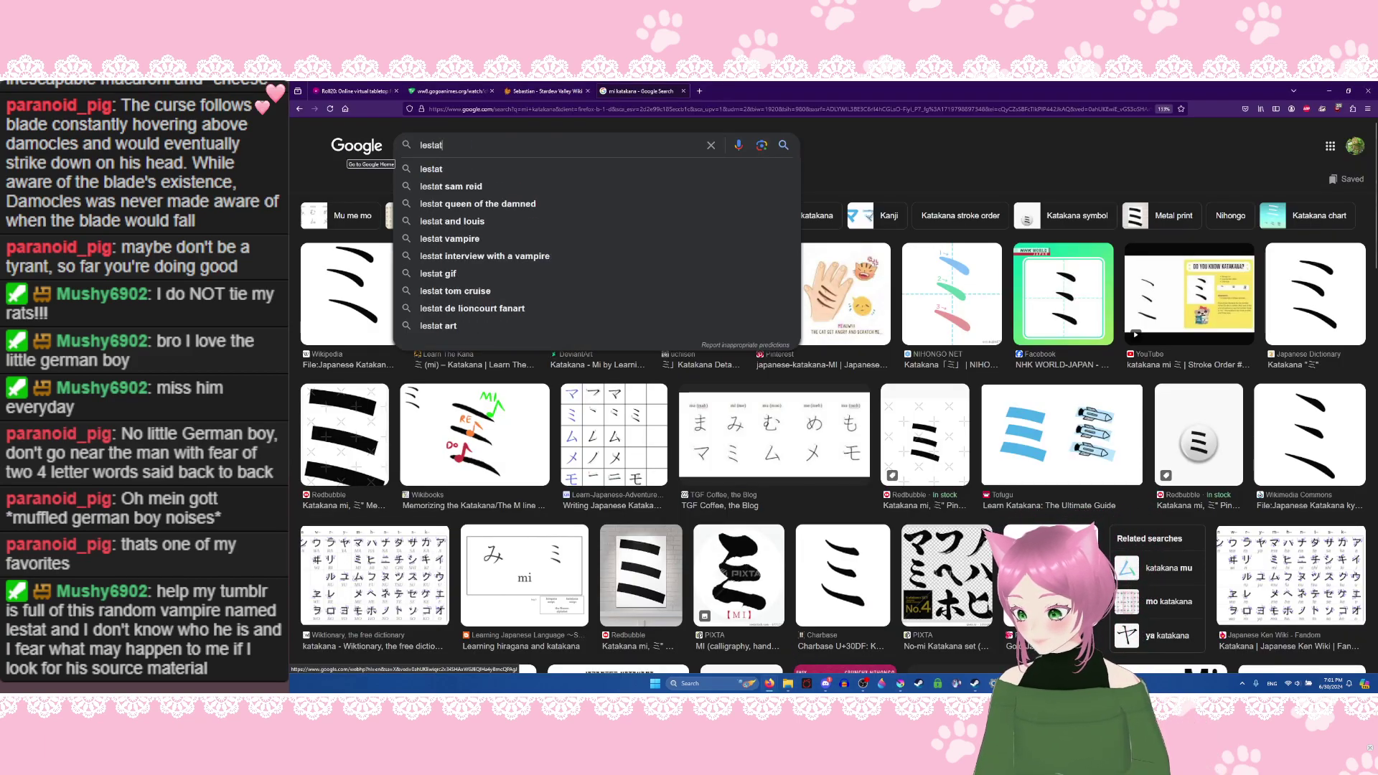
pyautogui.write(' vampire')
pyautogui.press('Return')
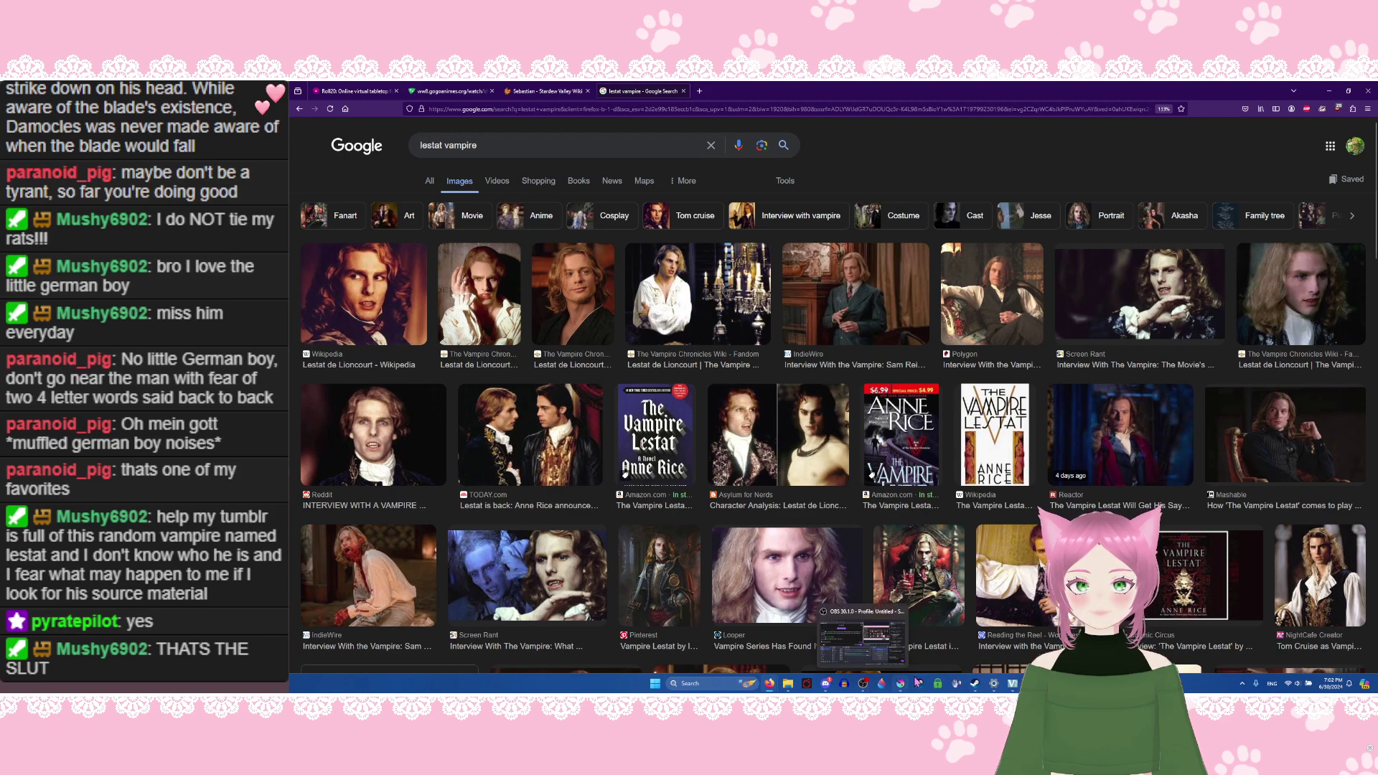
# Step: Return to Krita and ink the taller figure's nose and smiling mouth, undoing a straight mouth line, and save the drawing
pyautogui.click(901, 684)
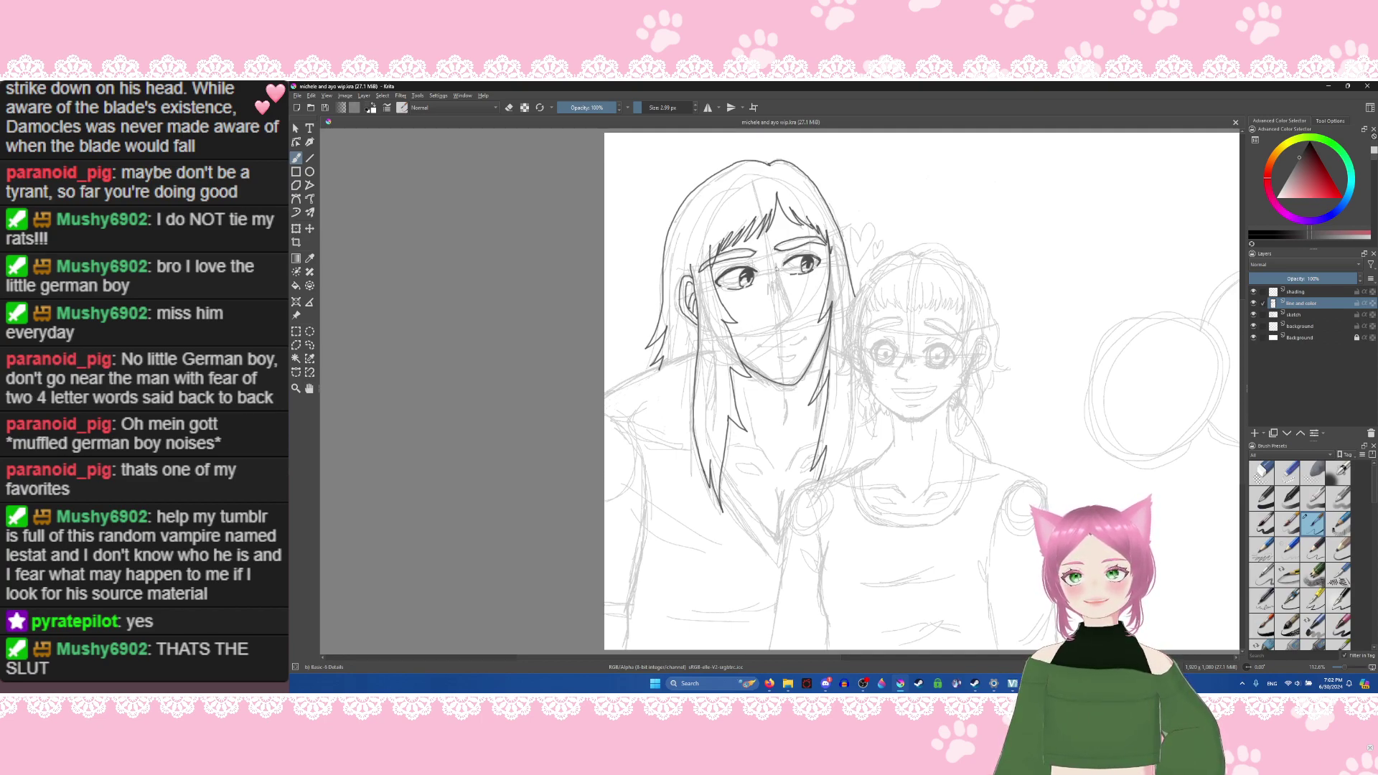
pyautogui.moveTo(776, 266)
pyautogui.mouseDown()
pyautogui.moveTo(794, 319)
pyautogui.moveTo(777, 330)
pyautogui.mouseUp()
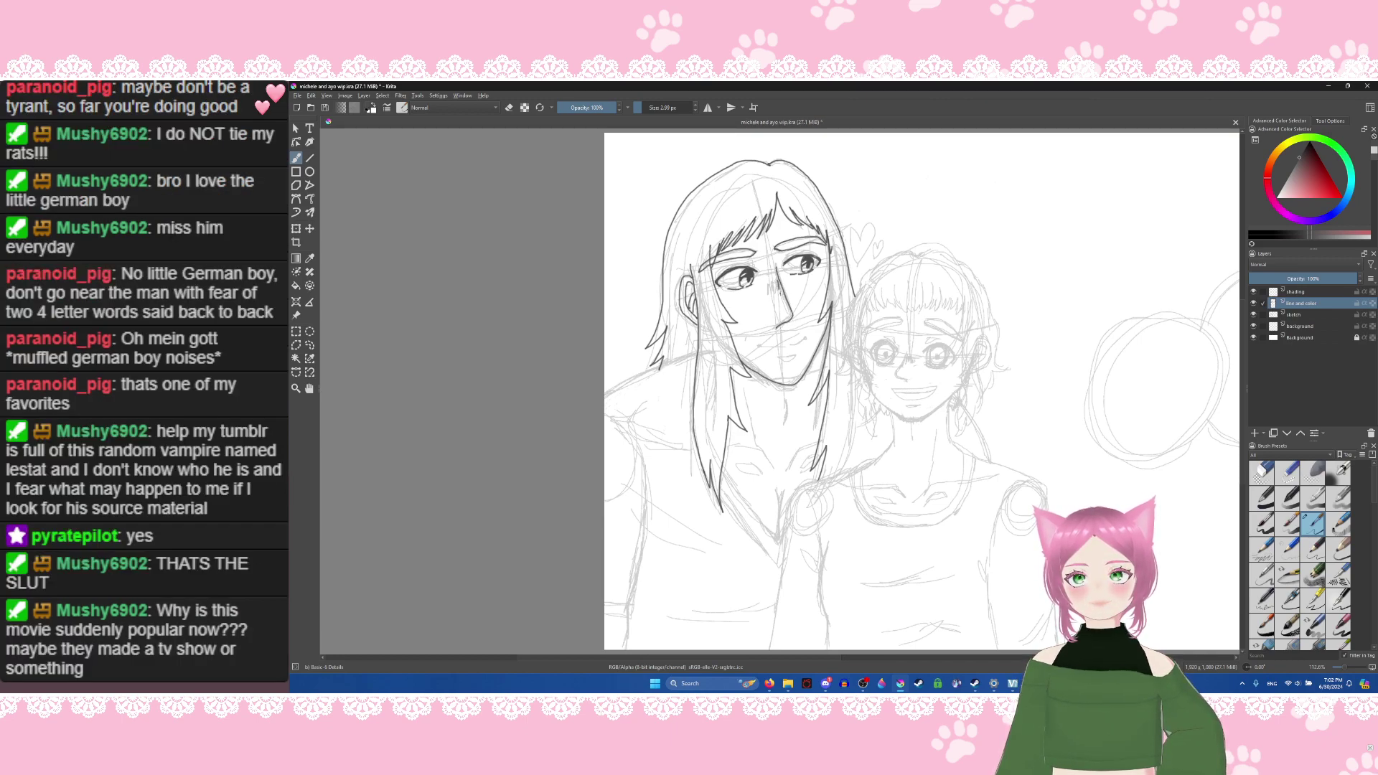
pyautogui.moveTo(780, 281)
pyautogui.mouseDown()
pyautogui.moveTo(768, 298)
pyautogui.moveTo(781, 332)
pyautogui.mouseUp()
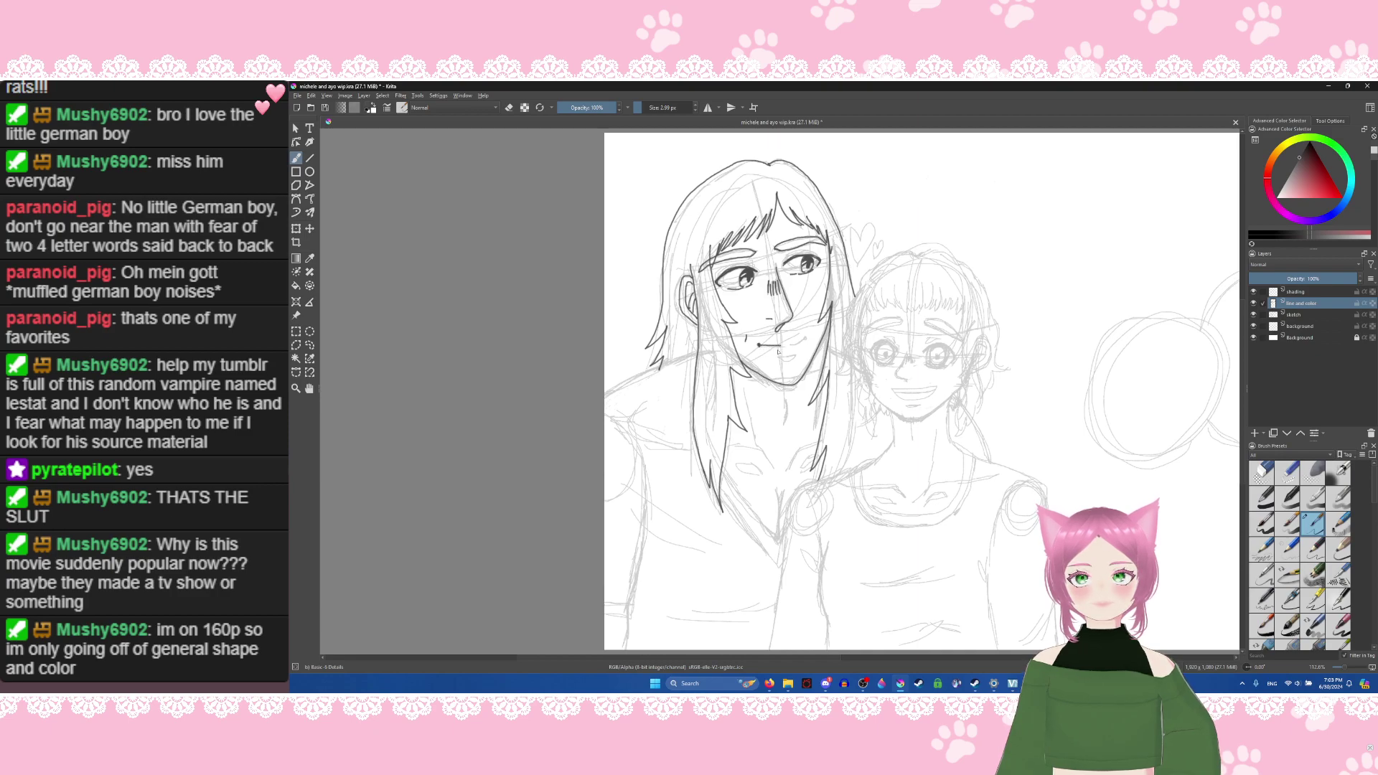
pyautogui.hotkey('ctrl', 'z')
pyautogui.moveTo(762, 343); pyautogui.dragTo(762, 353)
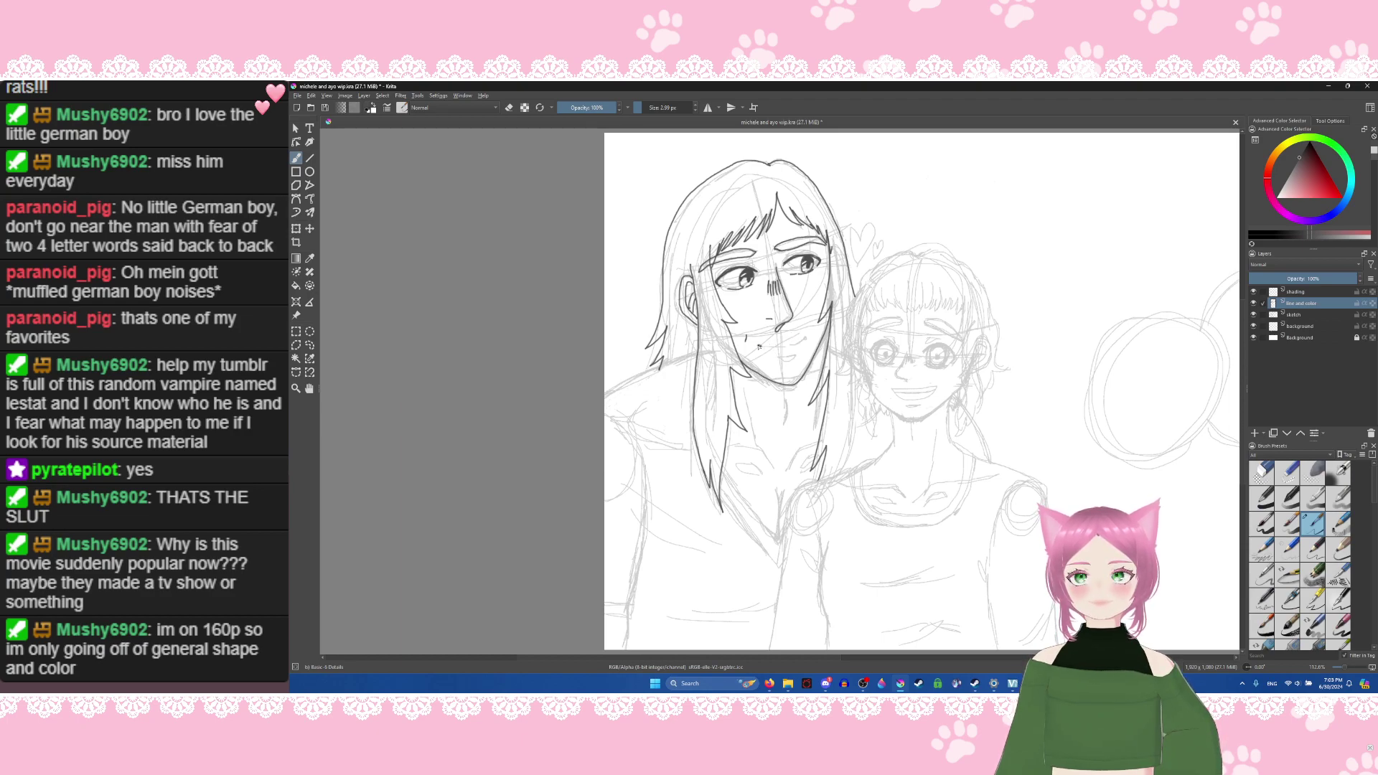
pyautogui.moveTo(768, 348); pyautogui.dragTo(778, 349)
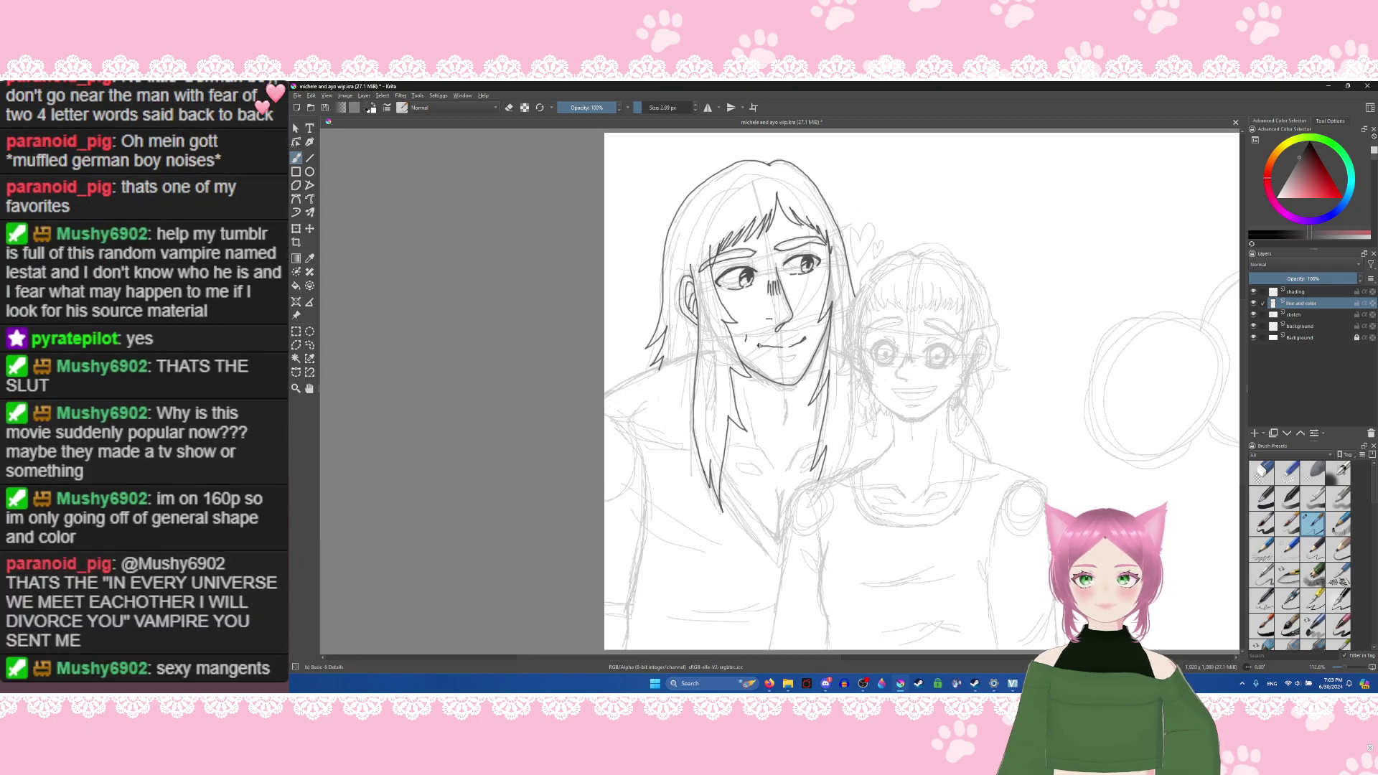
pyautogui.click(759, 345)
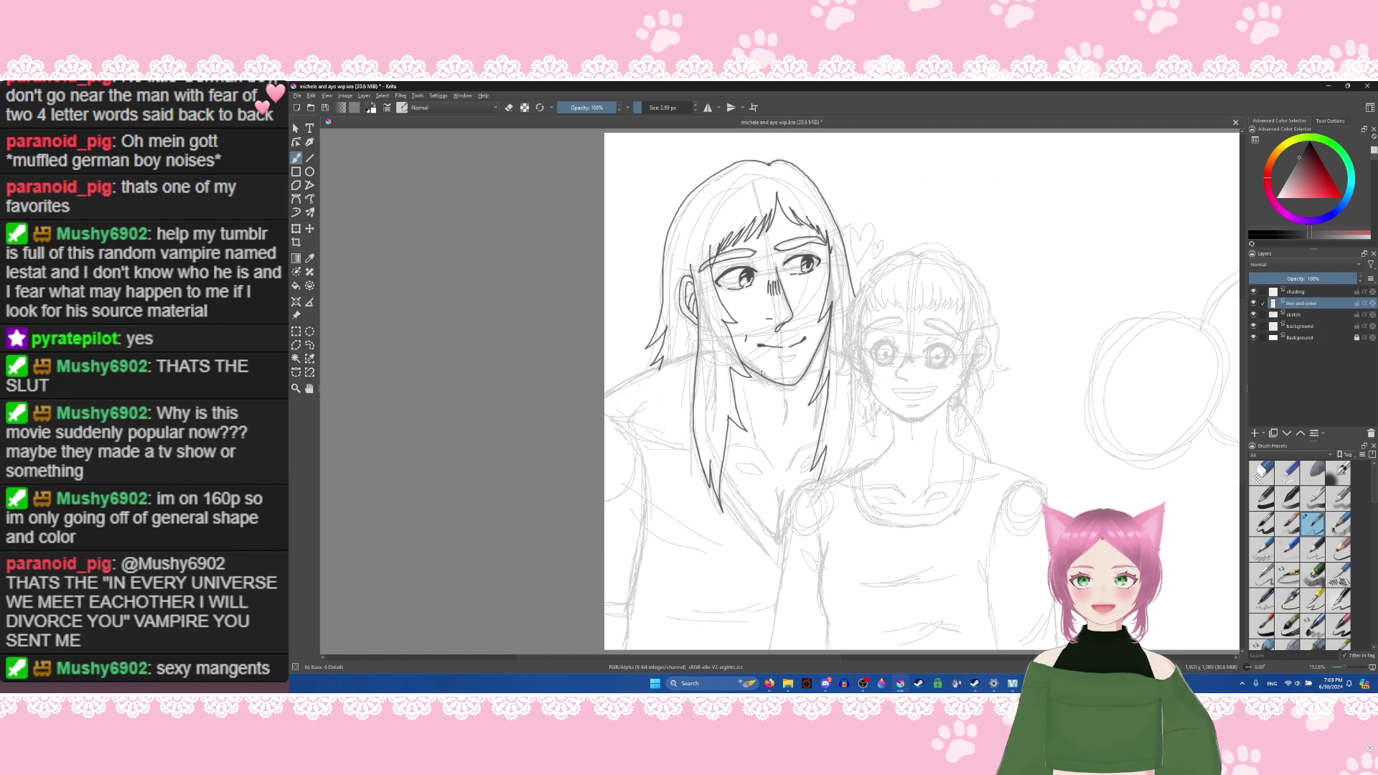
pyautogui.hotkey('ctrl', 's')
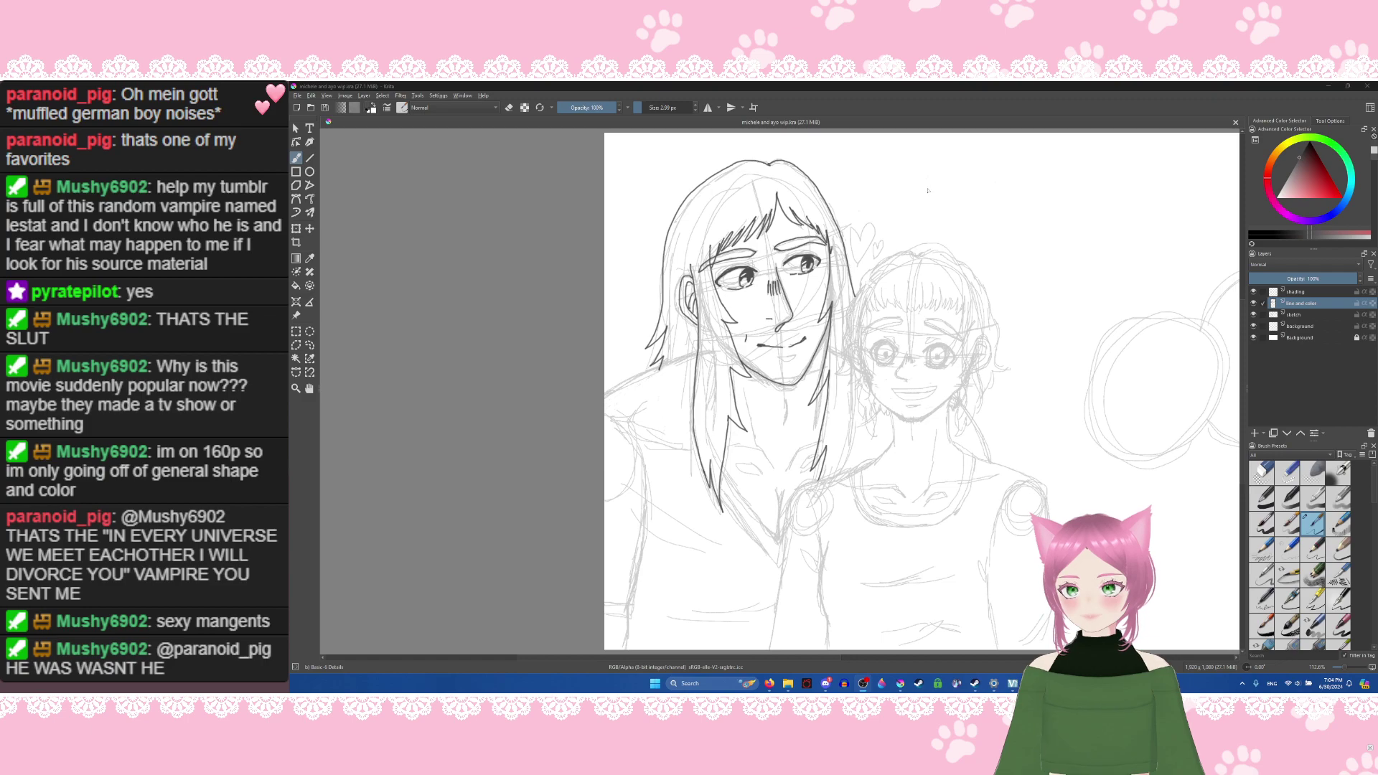
pyautogui.moveTo(930, 191)
pyautogui.mouseDown()
pyautogui.moveTo(963, 190)
pyautogui.moveTo(972, 233)
pyautogui.mouseUp()
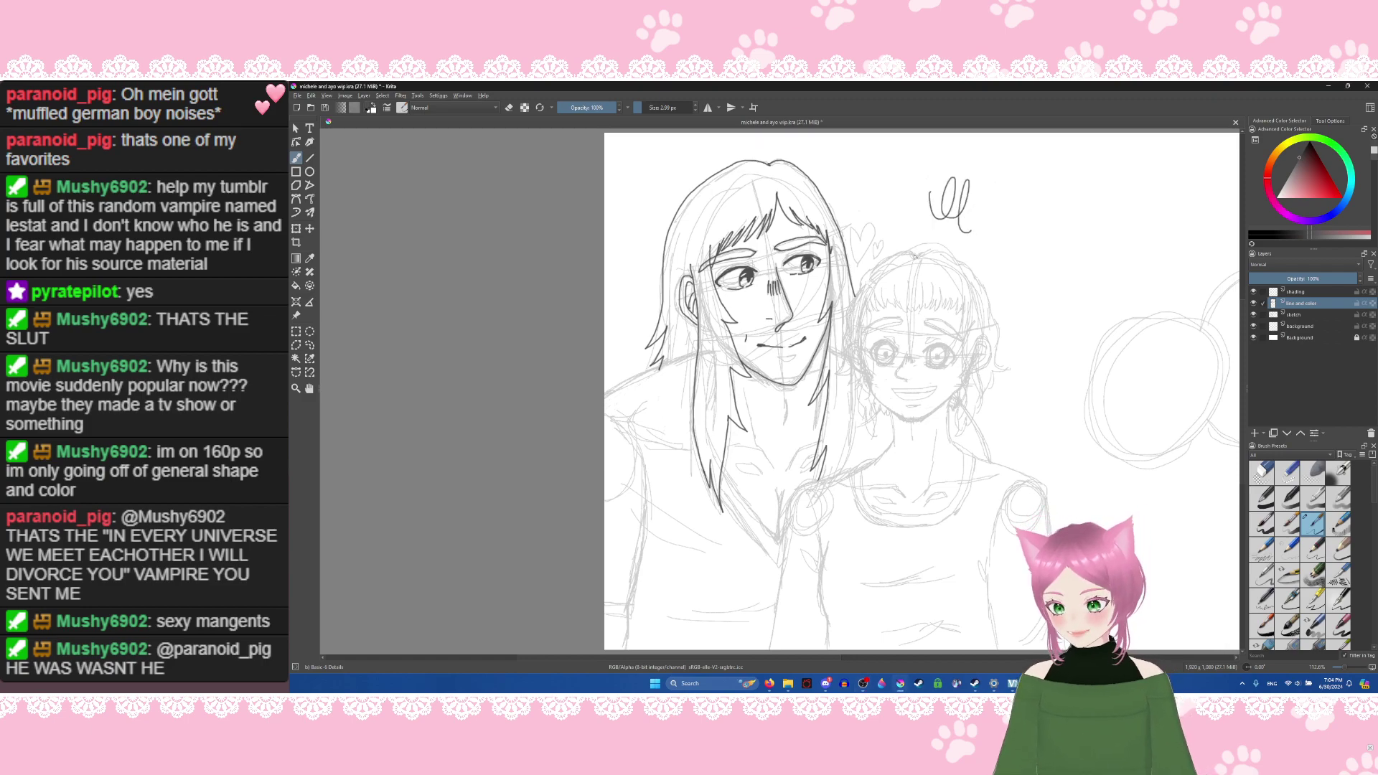
pyautogui.hotkey('ctrl', 'z')
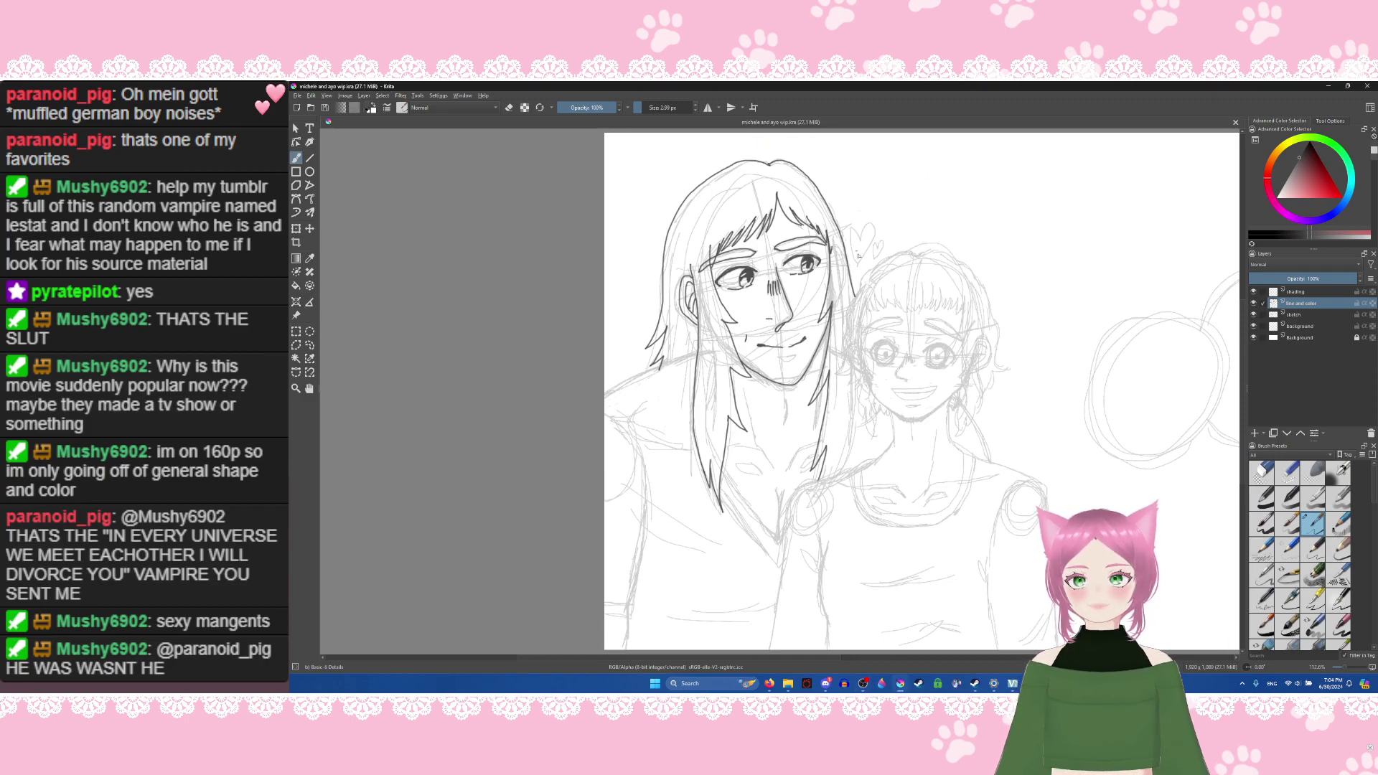
pyautogui.press('ctrl')
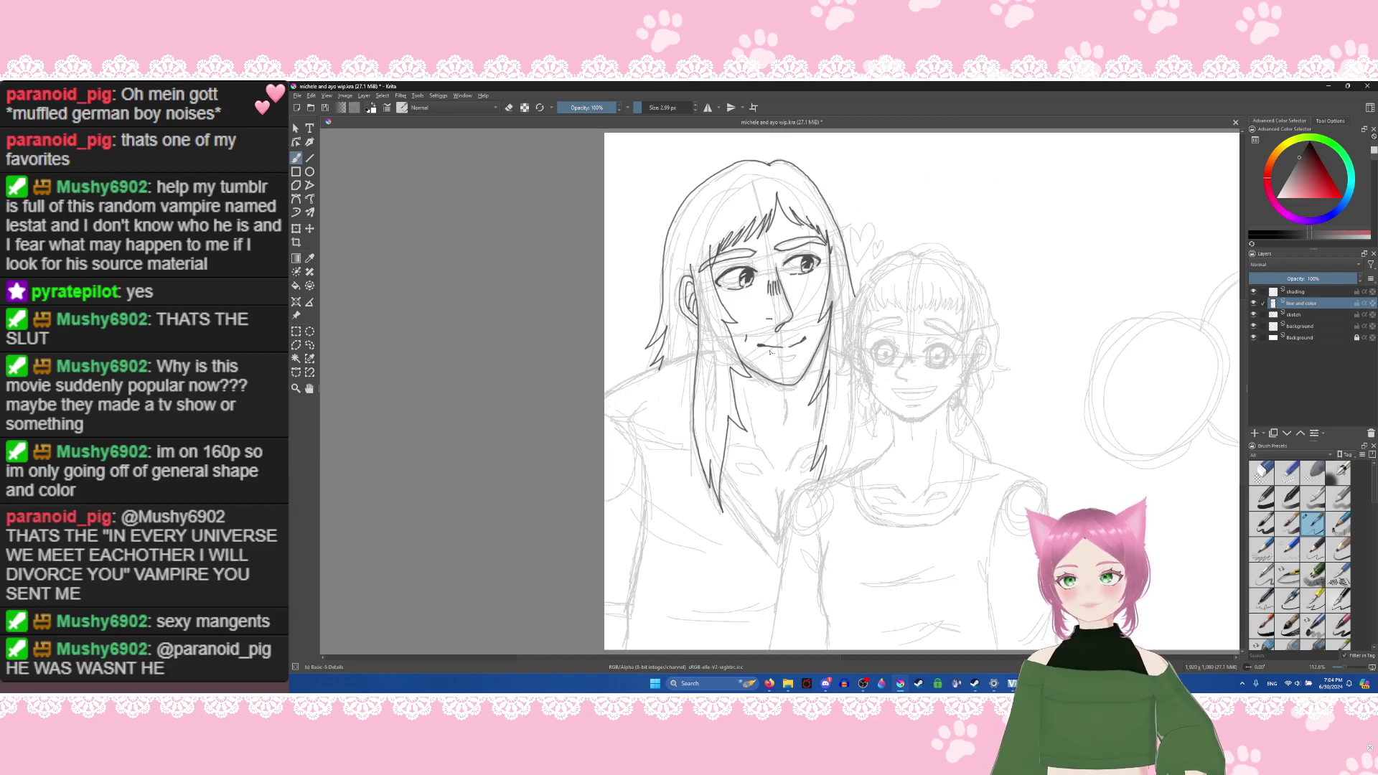
# Step: Save the drawing, touch up the taller figure's nose area with the eraser, and ink the lower-lip line
pyautogui.hotkey('ctrl', 's')
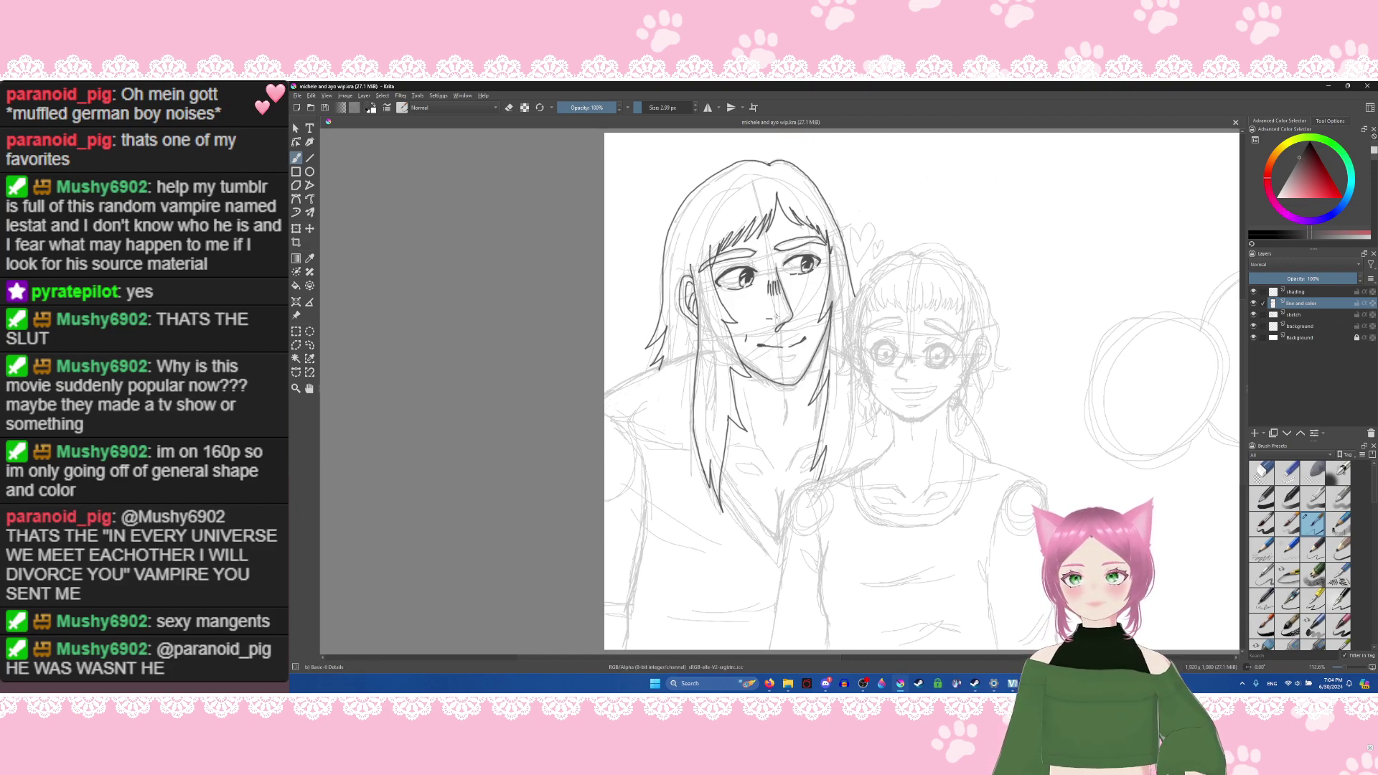
pyautogui.click(510, 107)
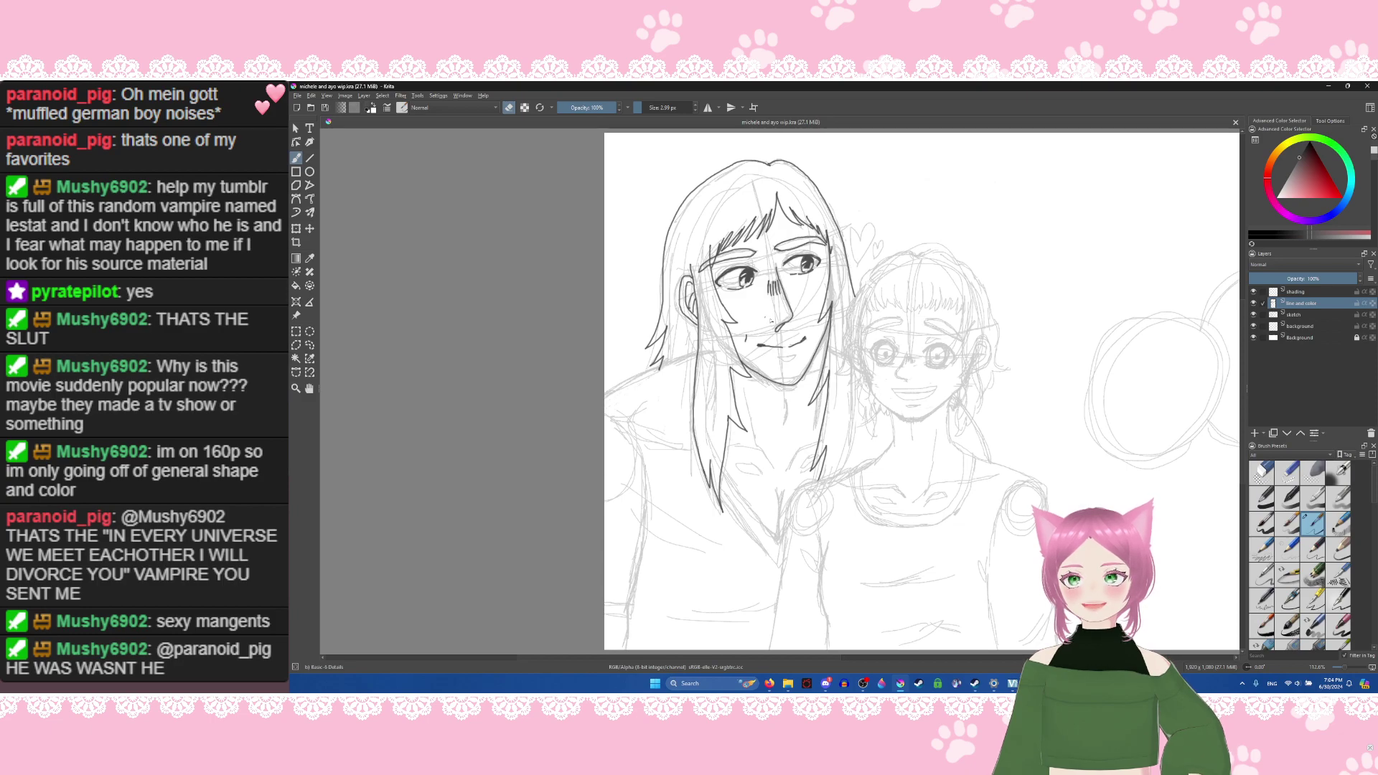
pyautogui.click(764, 324)
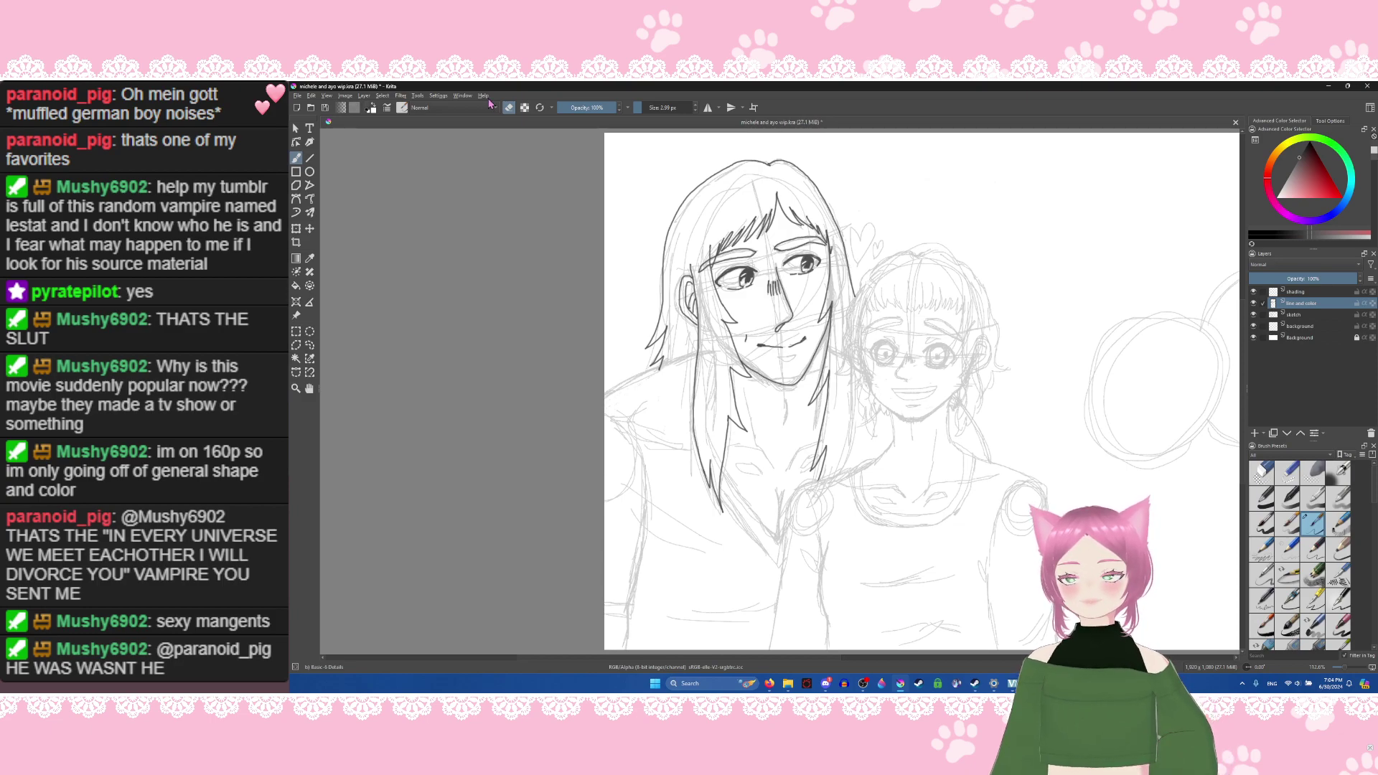
pyautogui.click(511, 109)
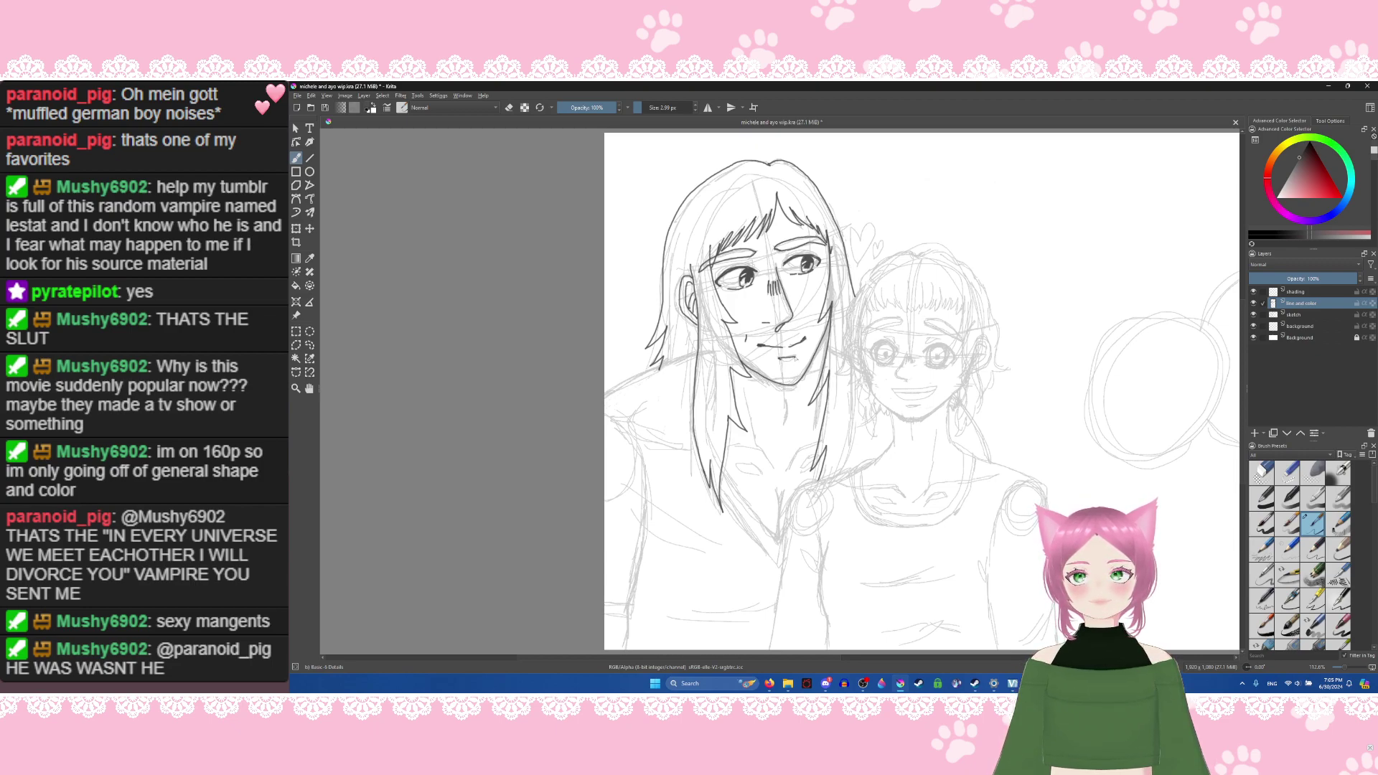
pyautogui.moveTo(794, 357); pyautogui.dragTo(780, 359)
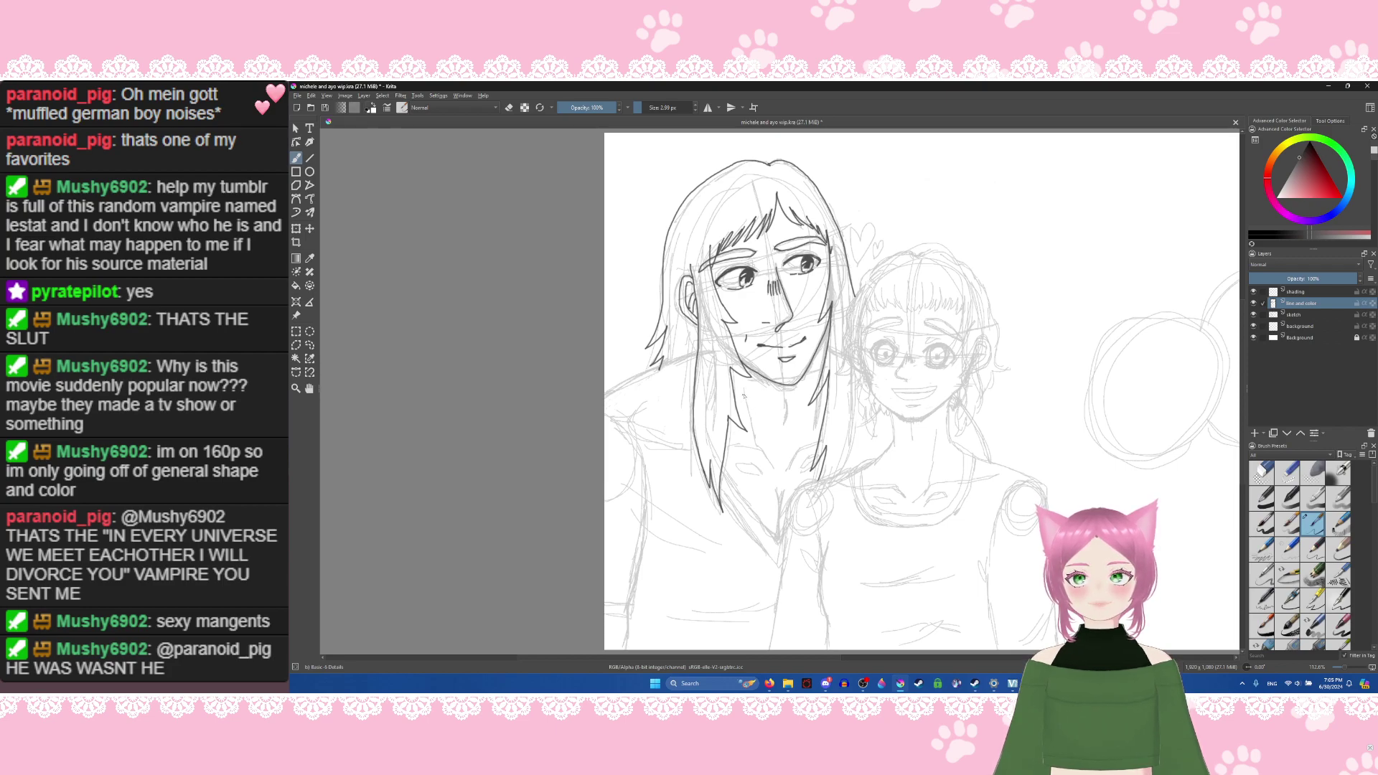
# Step: Ink the taller figure's neck lines and the hair strands falling beside the neck and jaw
pyautogui.moveTo(745, 394); pyautogui.dragTo(757, 444)
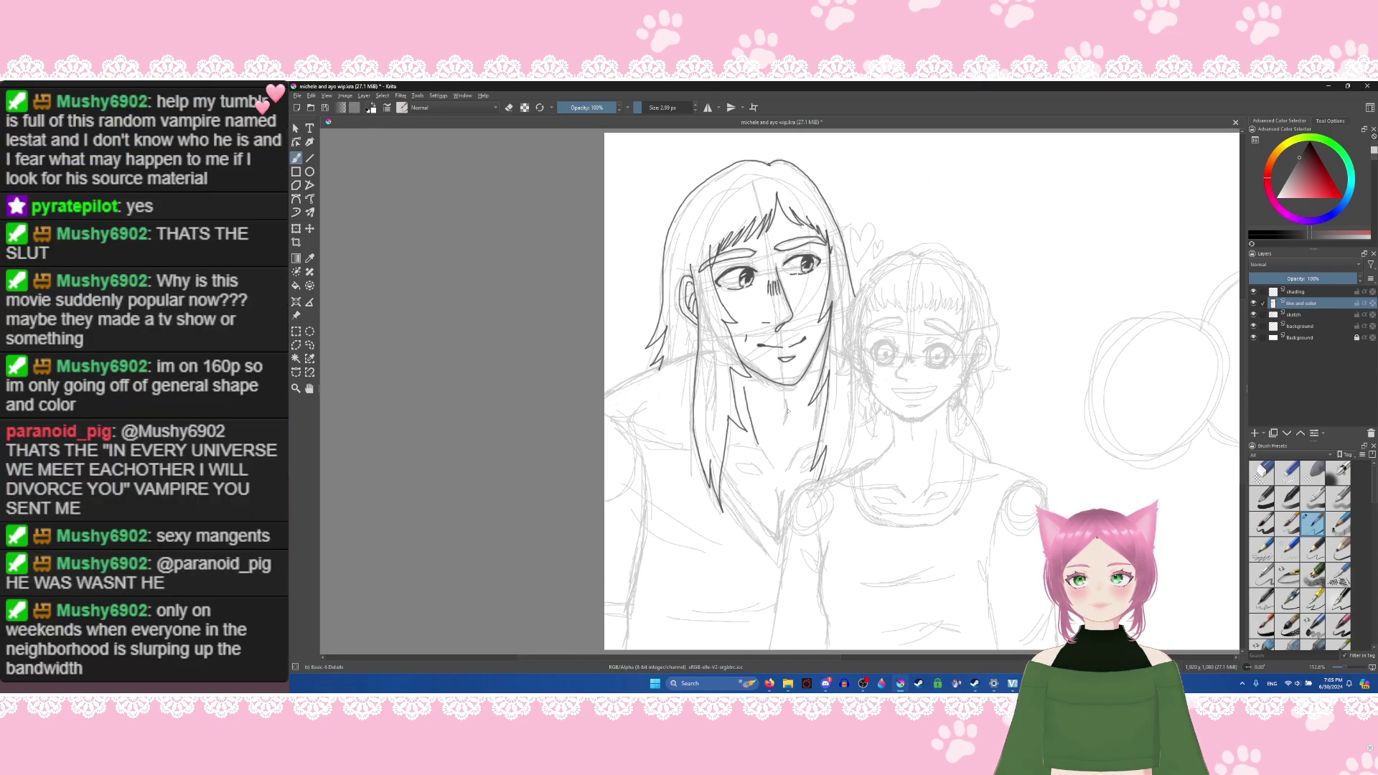
pyautogui.moveTo(790, 400); pyautogui.dragTo(785, 424)
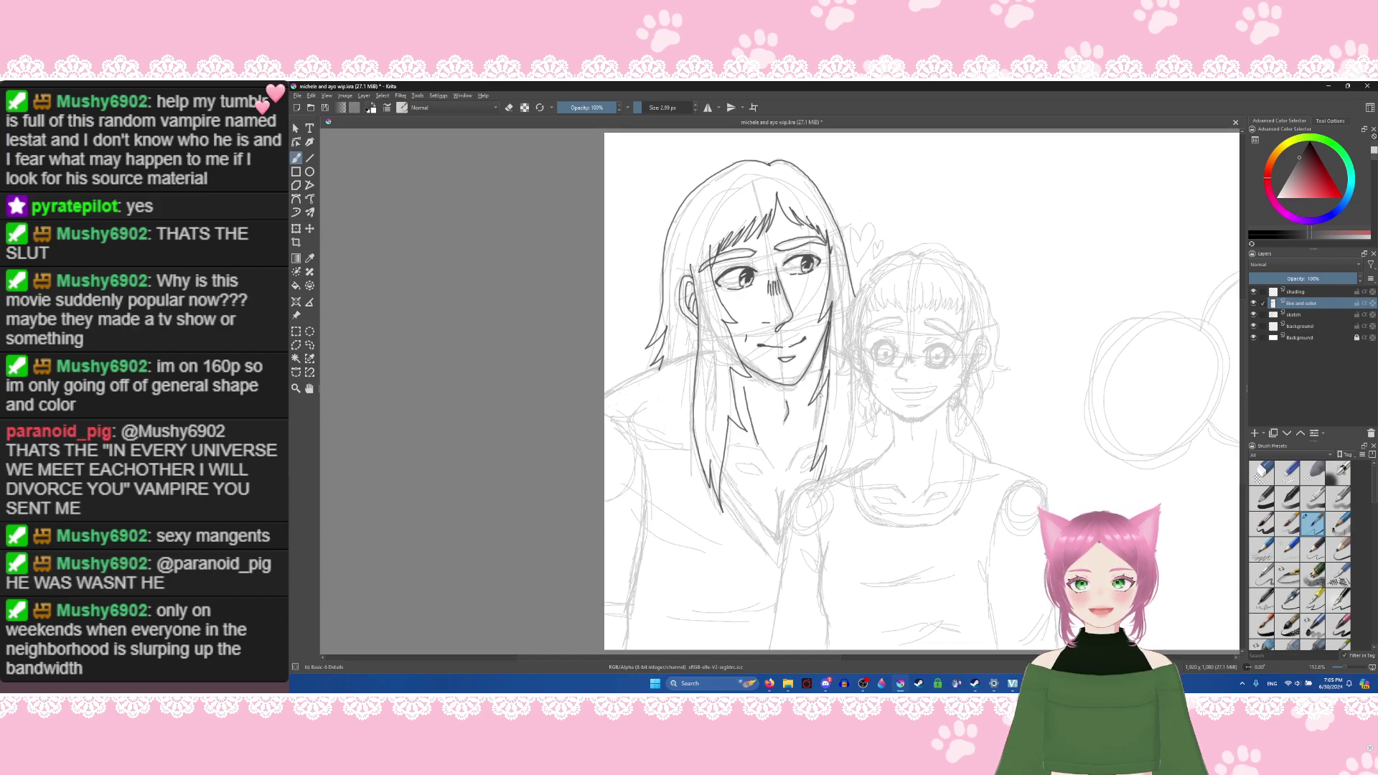
pyautogui.moveTo(821, 393); pyautogui.dragTo(815, 429)
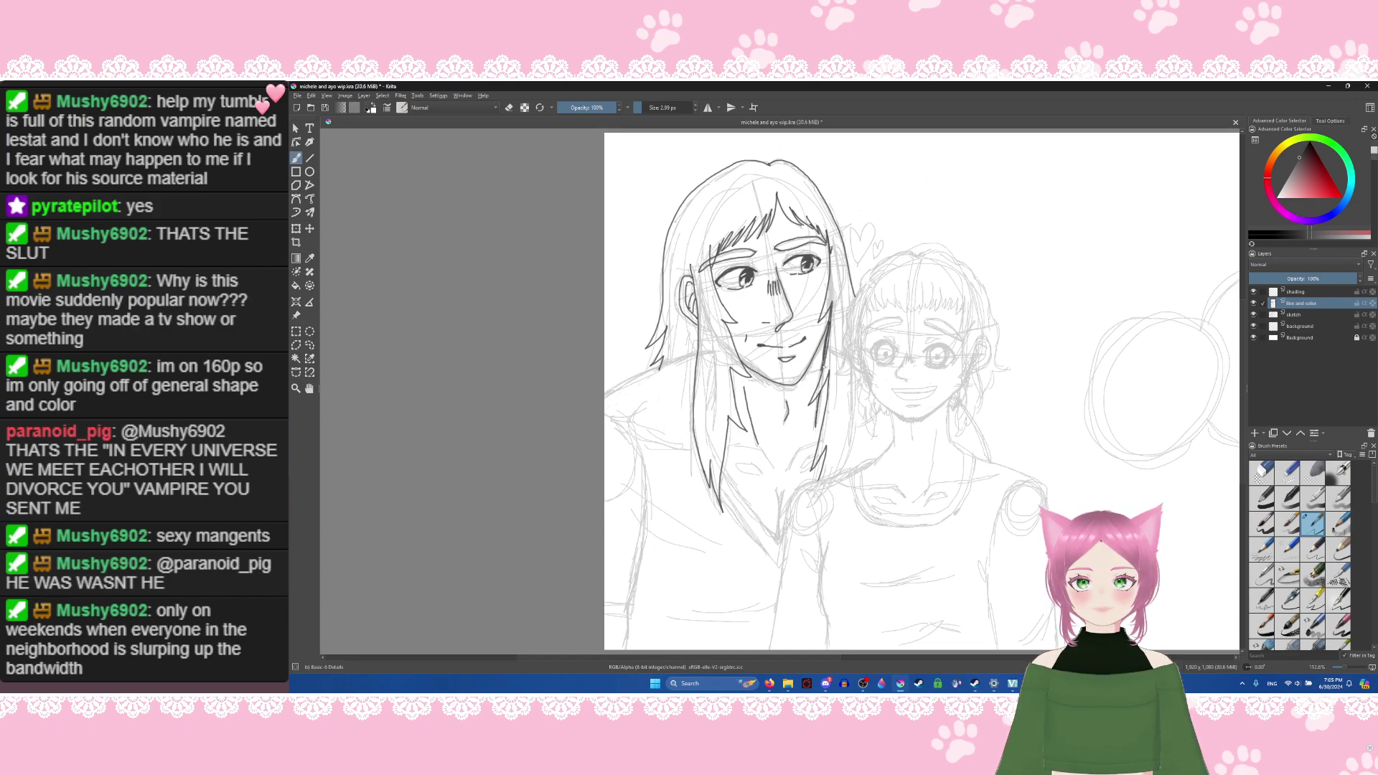
pyautogui.moveTo(825, 367); pyautogui.dragTo(818, 380)
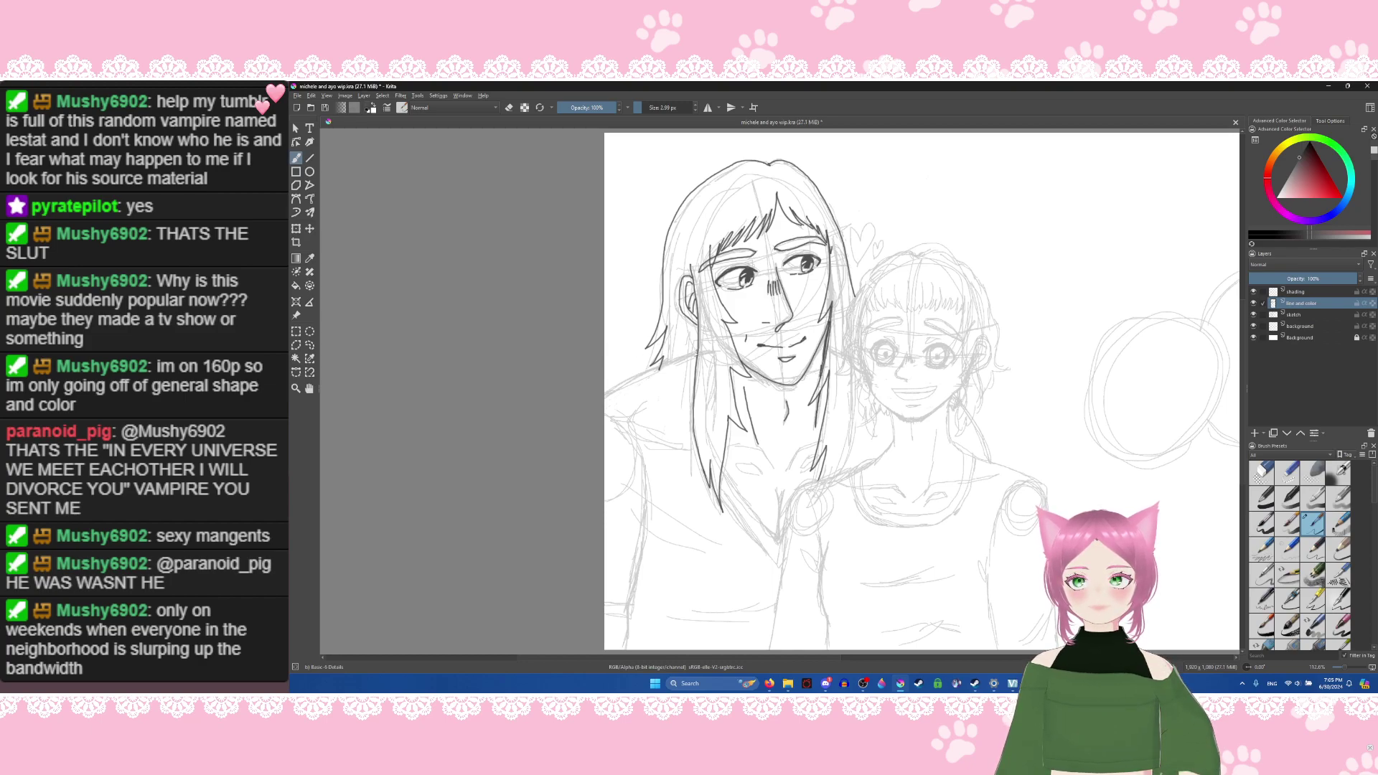
# Step: Ink the taller figure's outer shoulder, short sleeve with its hem, and the fold lines at the armpit
pyautogui.moveTo(696, 352); pyautogui.dragTo(597, 406)
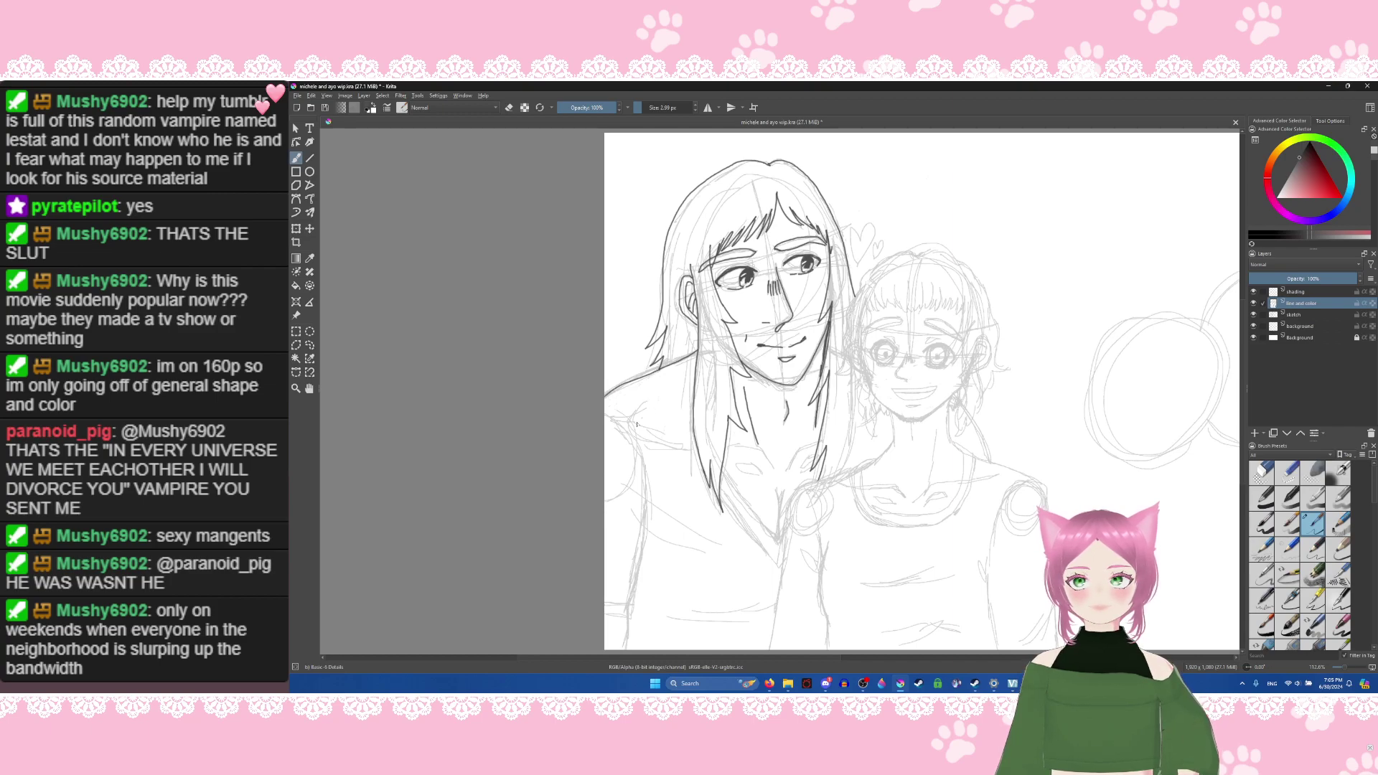
pyautogui.moveTo(605, 406)
pyautogui.mouseDown()
pyautogui.moveTo(642, 454)
pyautogui.moveTo(649, 509)
pyautogui.moveTo(632, 621)
pyautogui.moveTo(603, 616)
pyautogui.moveTo(631, 605)
pyautogui.mouseUp()
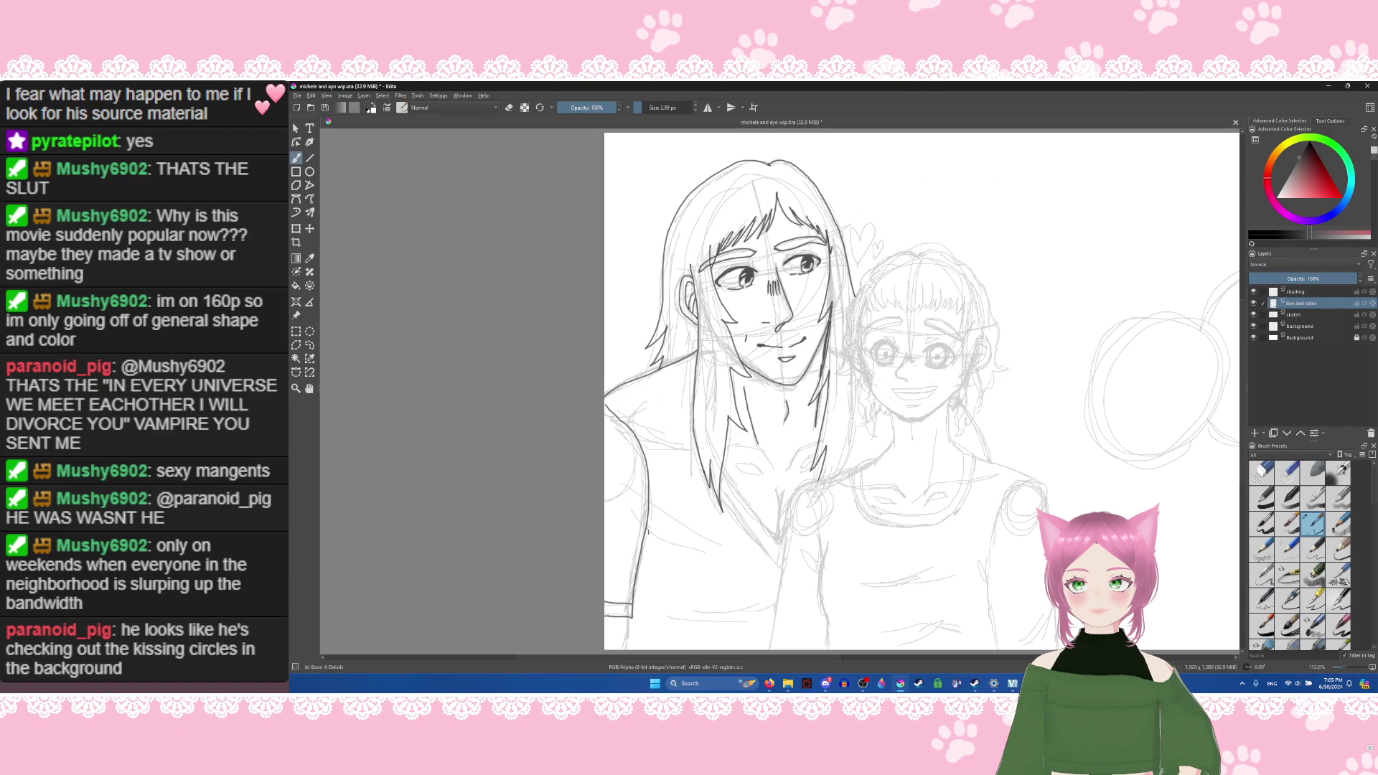
pyautogui.moveTo(666, 525); pyautogui.dragTo(636, 579)
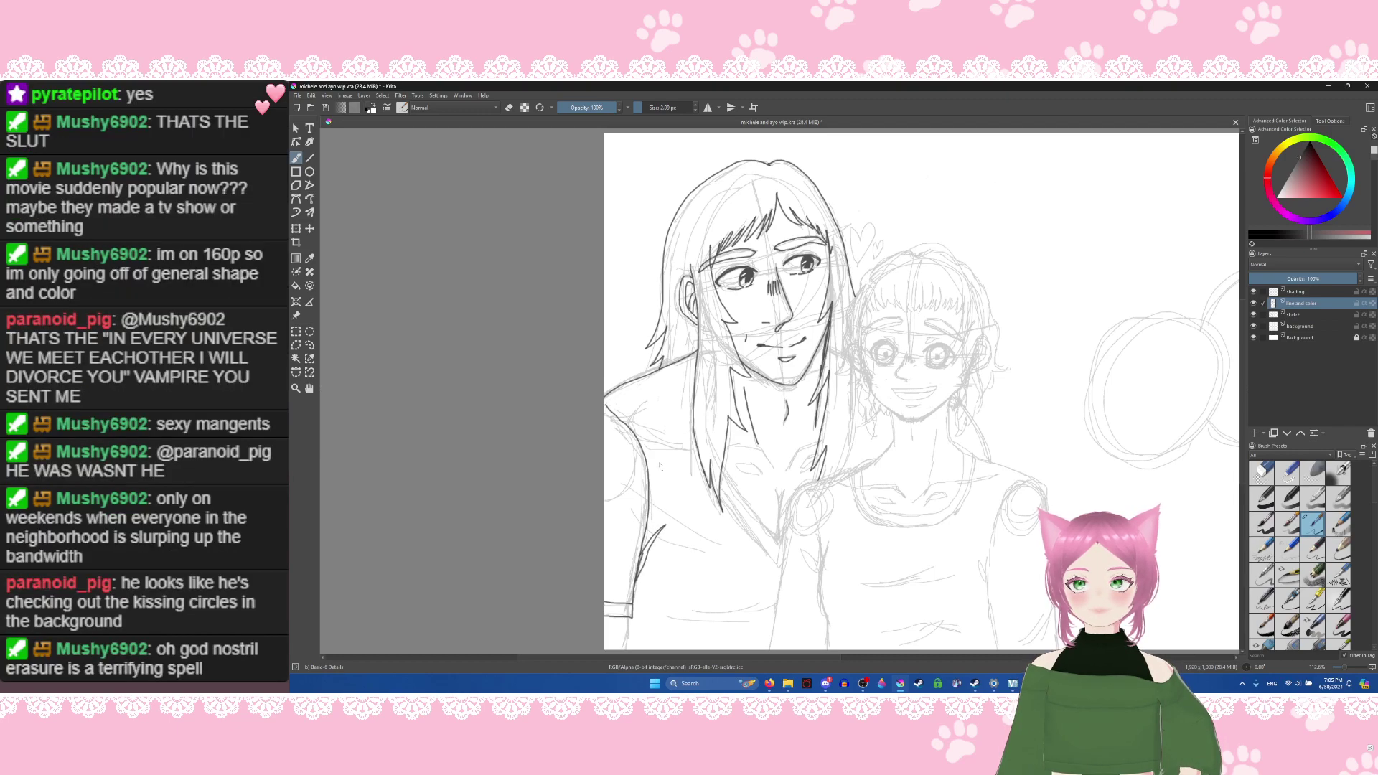
# Step: Ink the diagonal crease across the taller figure's chest below the shoulder, undoing the rejected strokes
pyautogui.moveTo(660, 465); pyautogui.dragTo(722, 504)
pyautogui.hotkey('ctrl', 'z')
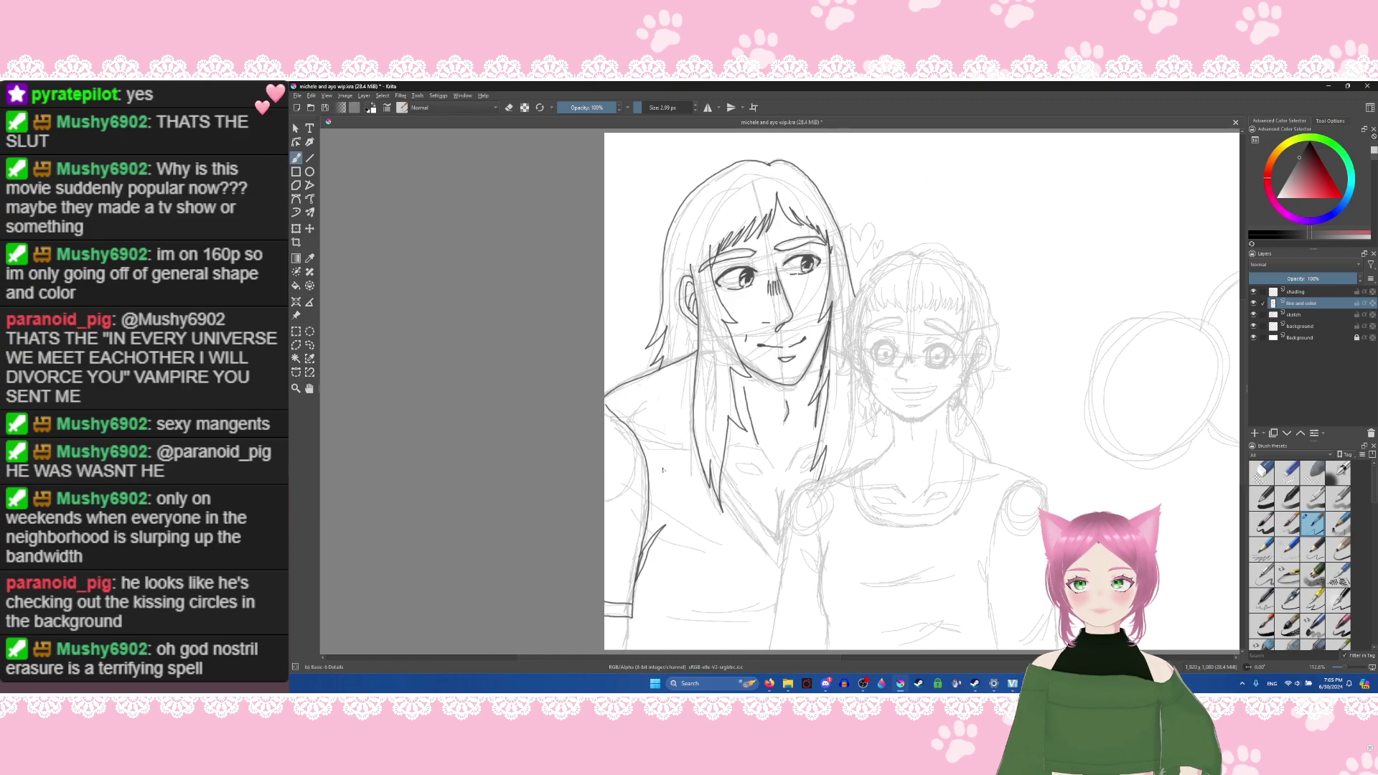
pyautogui.moveTo(661, 467)
pyautogui.mouseDown()
pyautogui.moveTo(717, 500)
pyautogui.moveTo(703, 501)
pyautogui.mouseUp()
pyautogui.hotkey('ctrl', 'z')
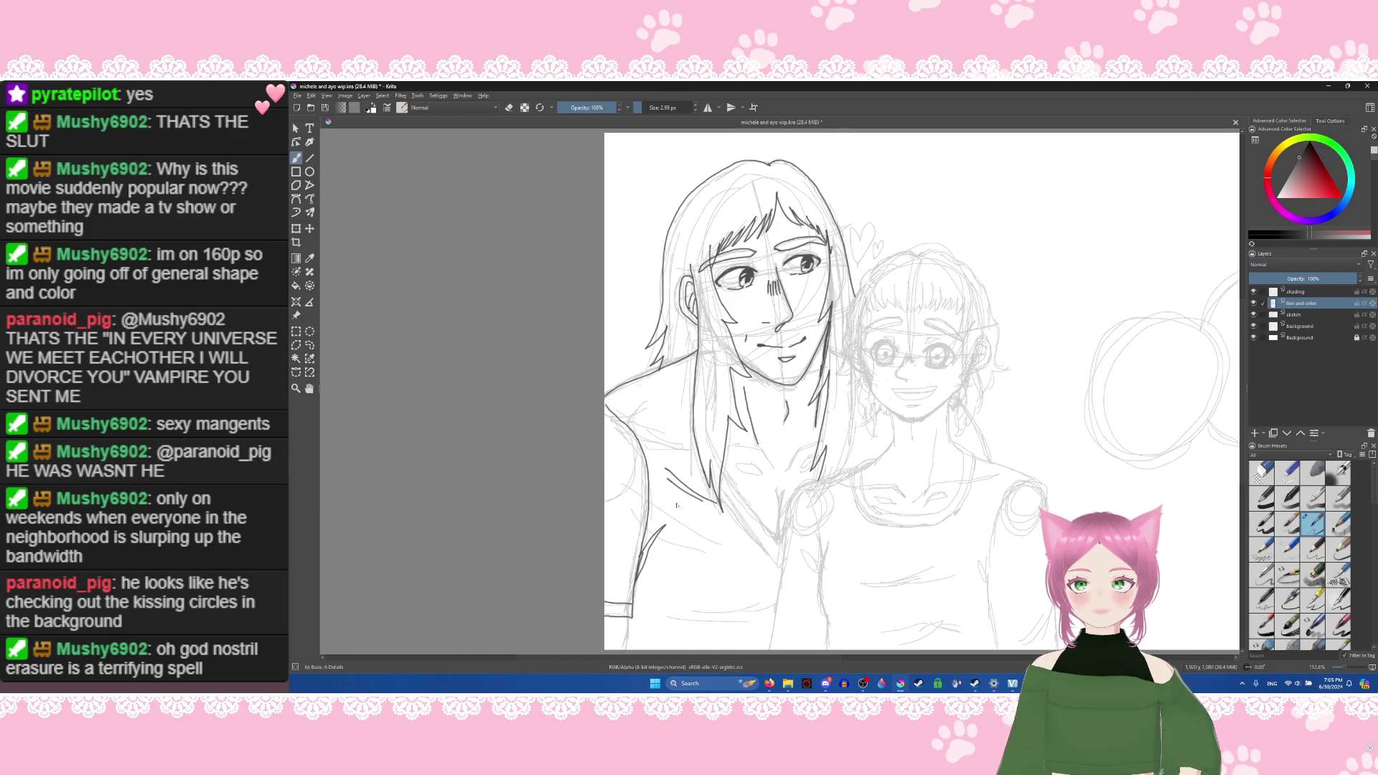
pyautogui.hotkey('ctrl', 'z')
pyautogui.hotkey('ctrl', 'z')
pyautogui.moveTo(661, 476); pyautogui.dragTo(723, 524)
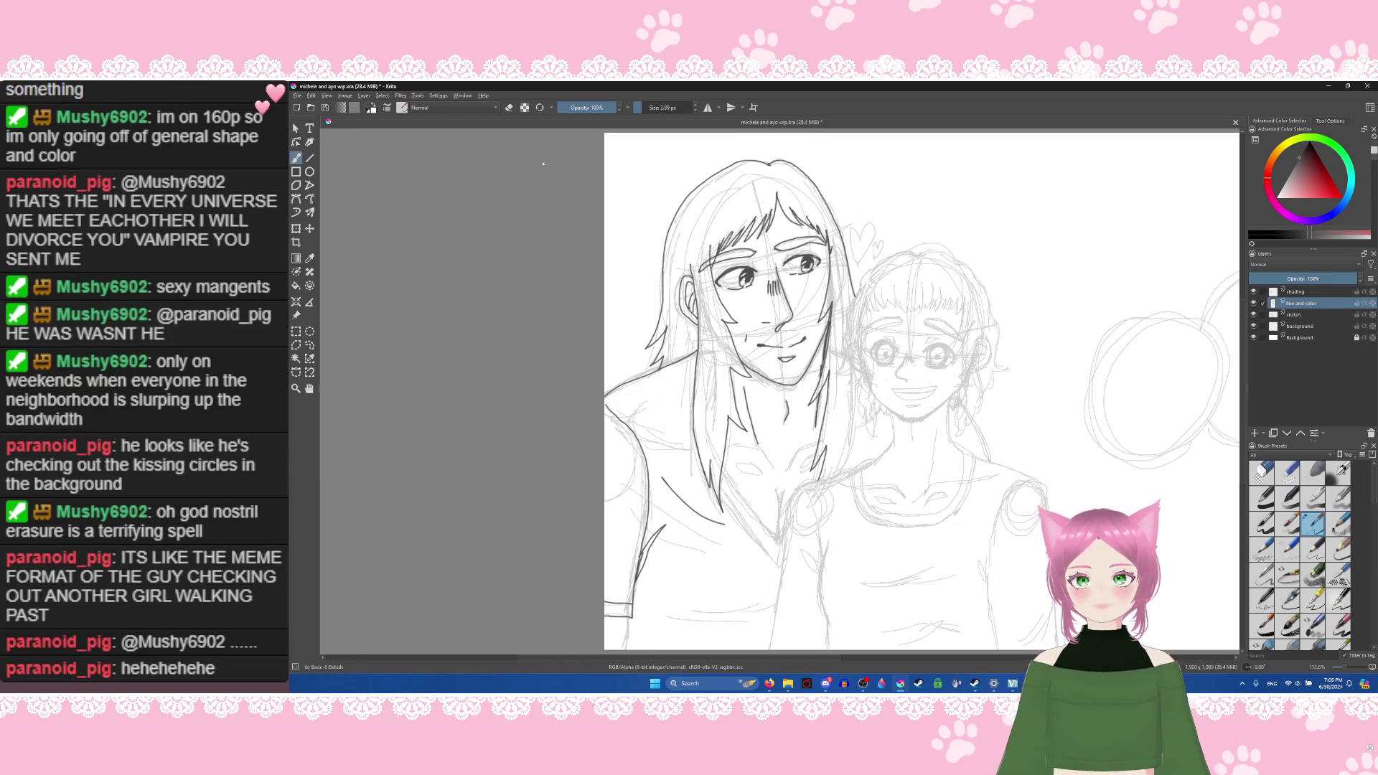
pyautogui.moveTo(747, 280); pyautogui.dragTo(888, 343)
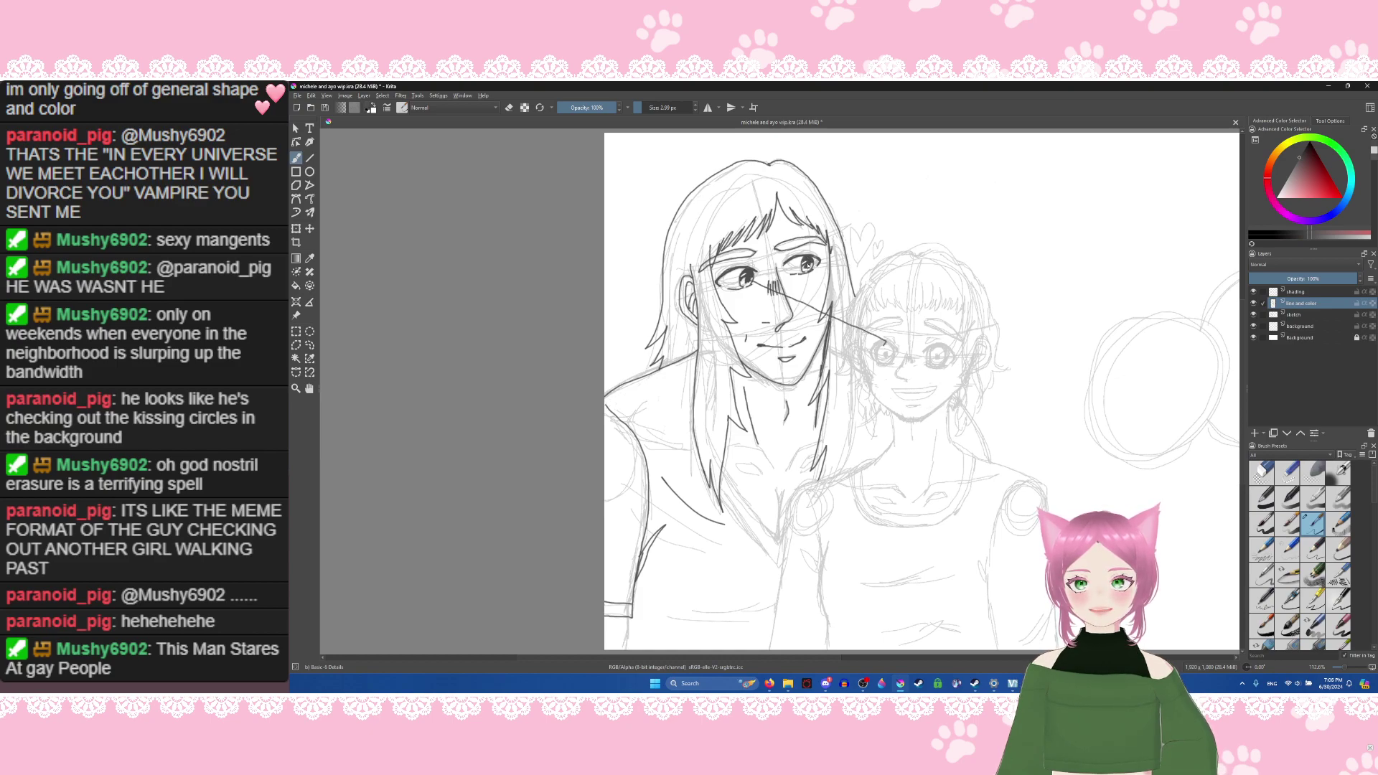
pyautogui.moveTo(810, 268); pyautogui.dragTo(883, 315)
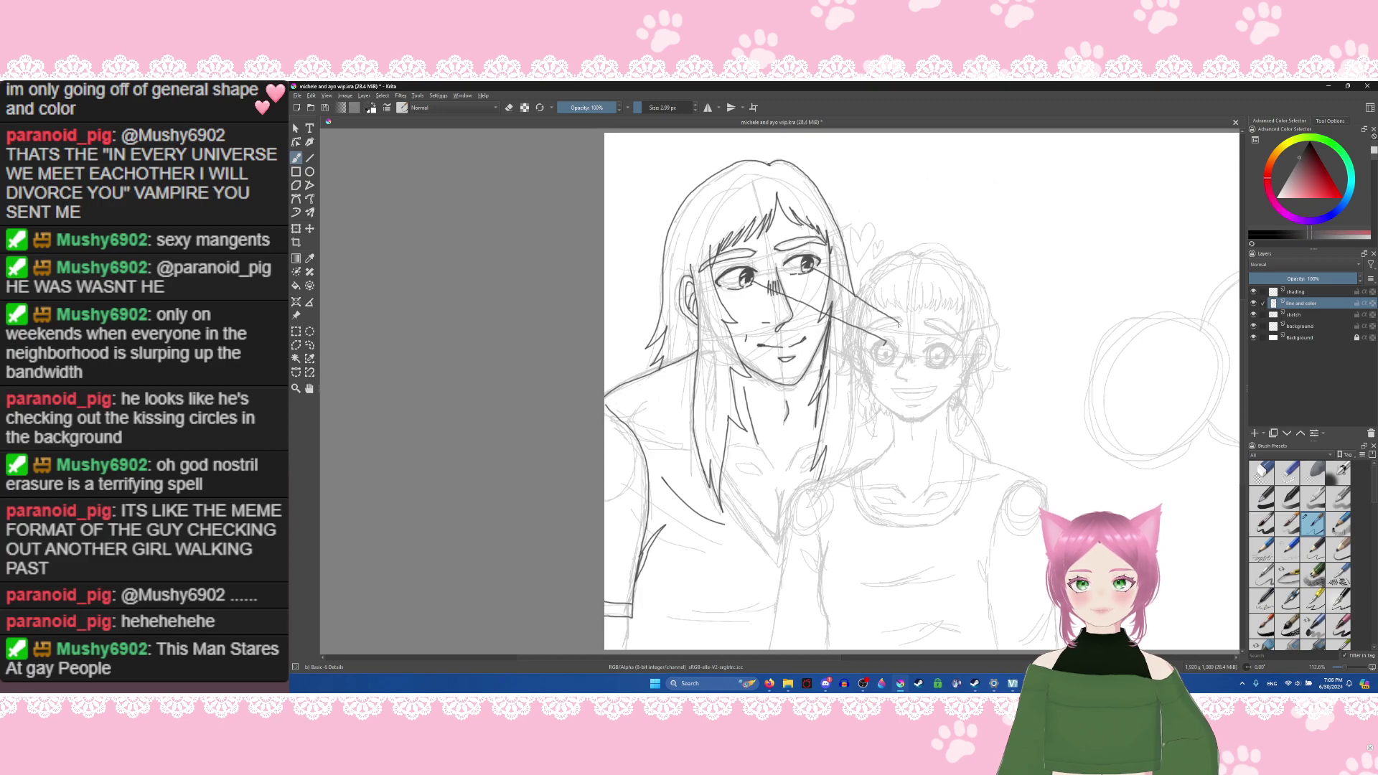
pyautogui.moveTo(780, 357); pyautogui.dragTo(794, 357)
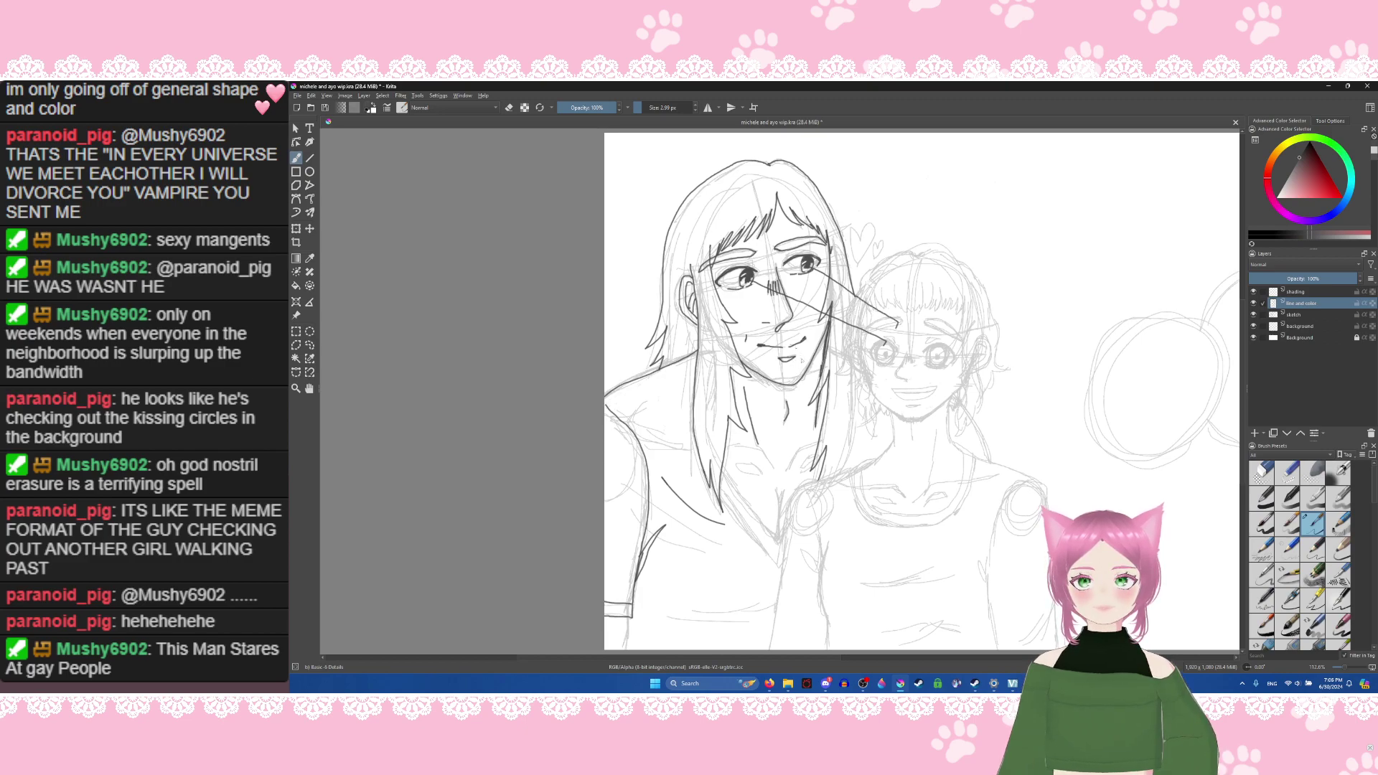
pyautogui.hotkey('ctrl', 'z')
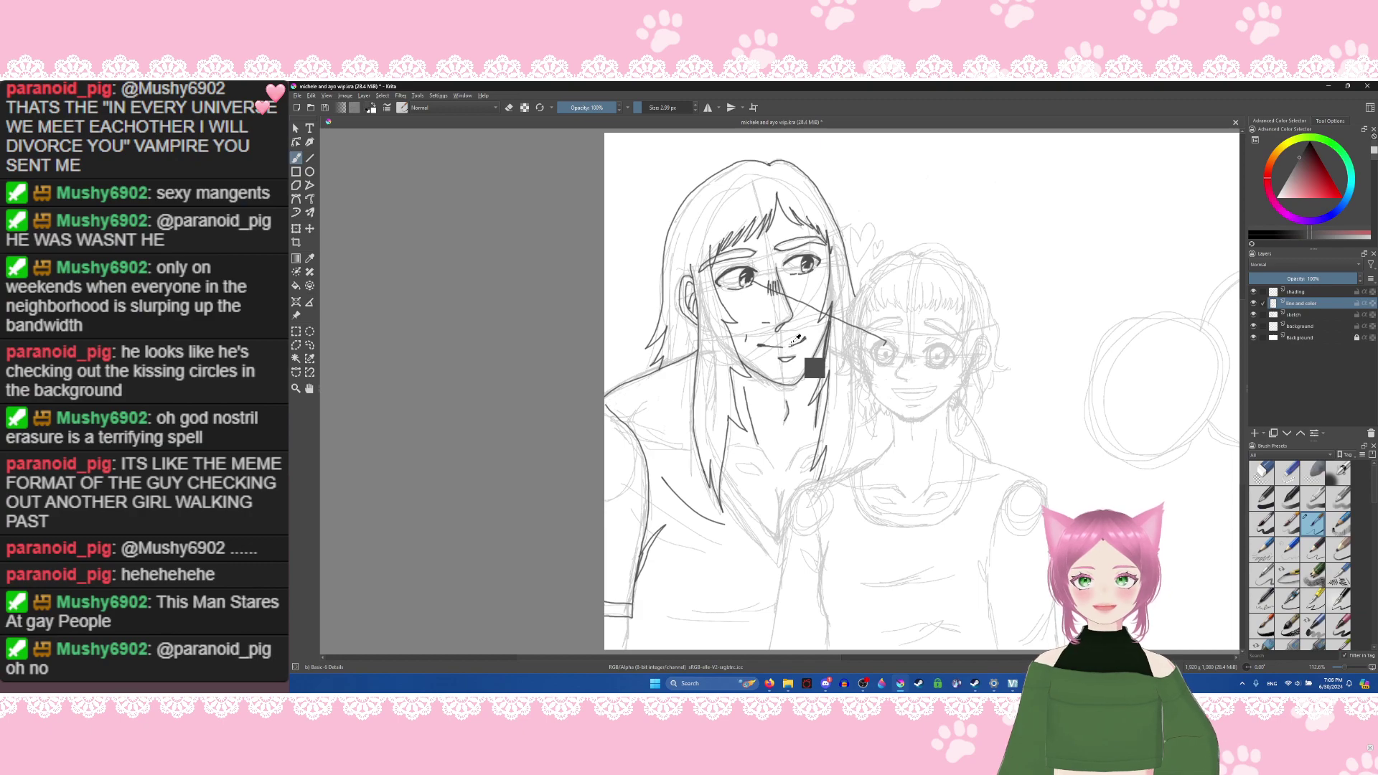
pyautogui.hotkey('ctrl', 'z')
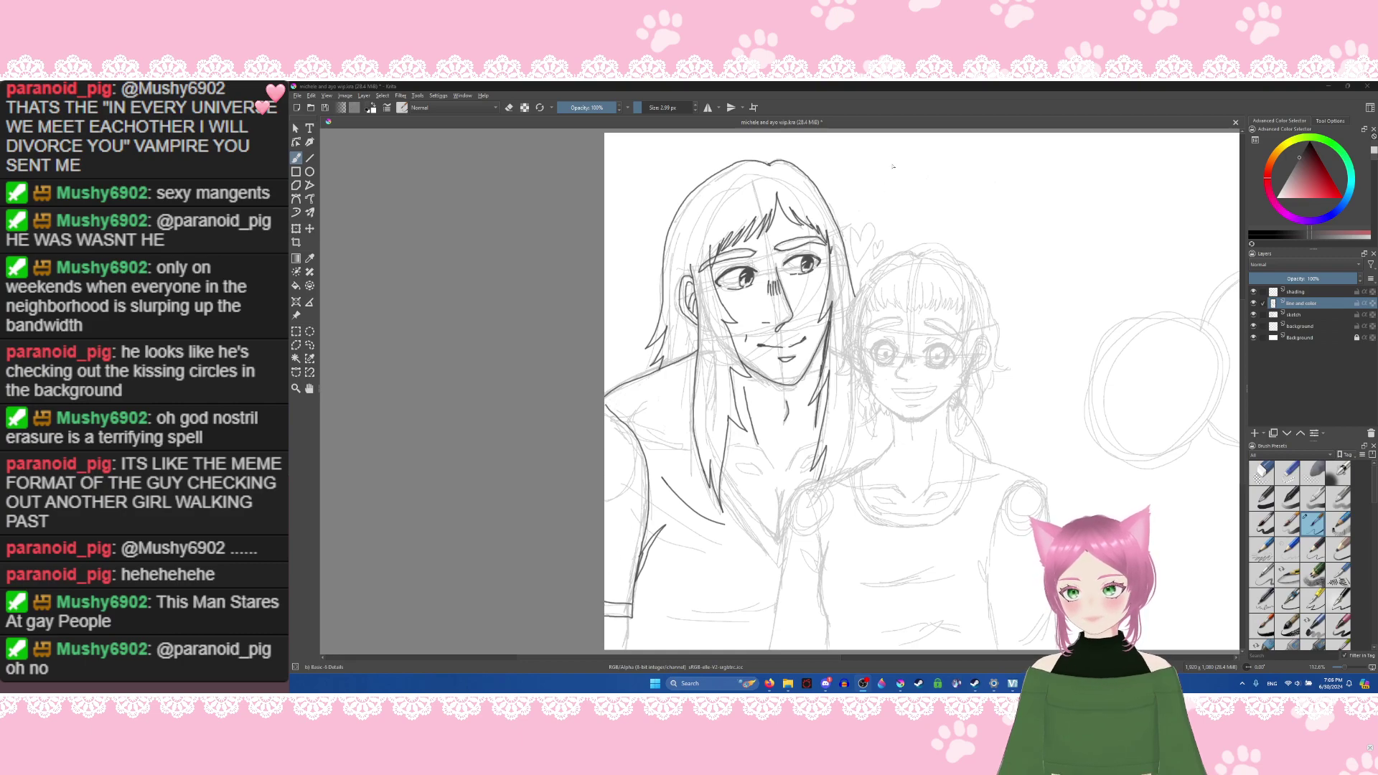
pyautogui.moveTo(894, 167)
pyautogui.mouseDown()
pyautogui.moveTo(919, 189)
pyautogui.moveTo(919, 223)
pyautogui.mouseUp()
pyautogui.hotkey('ctrl', 'z')
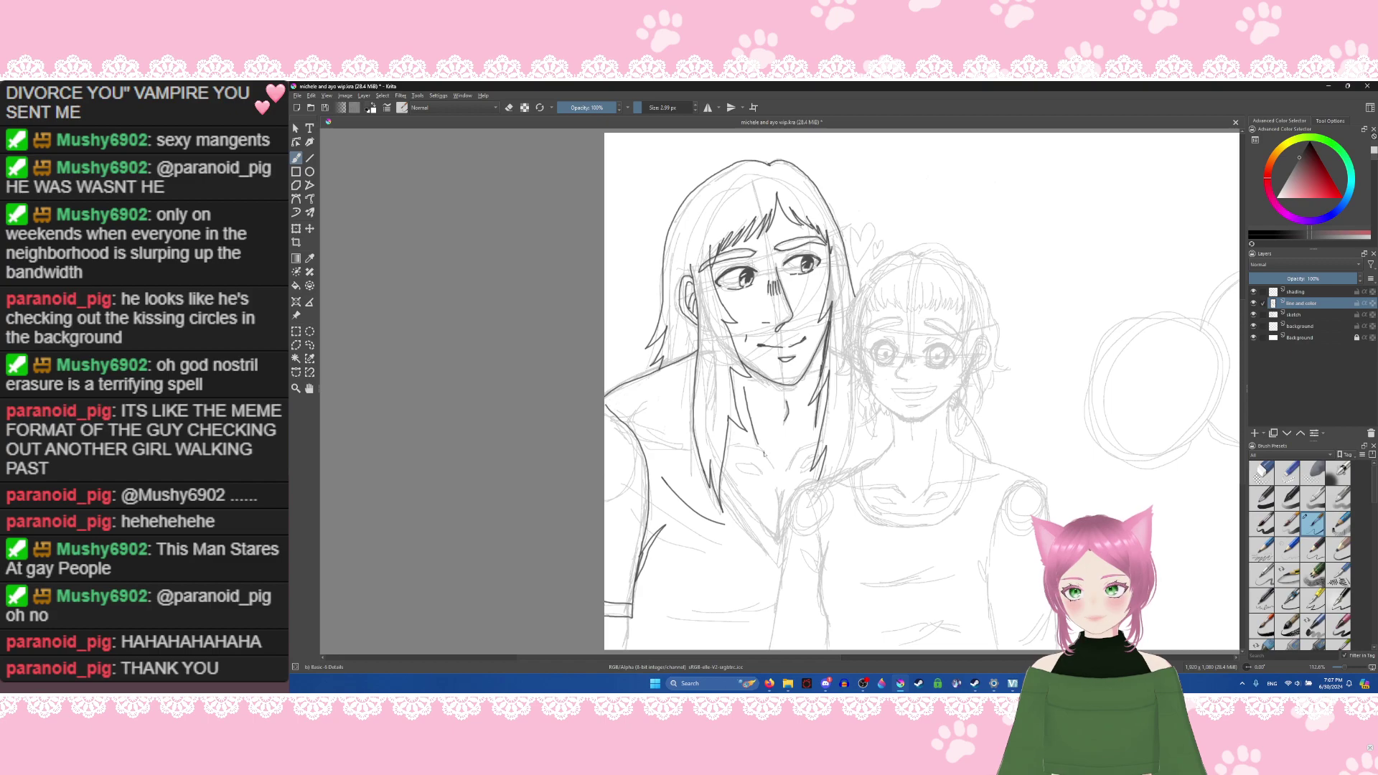
# Step: Ink the taller figure's collarbones and V-shaped neckline over the sketch
pyautogui.moveTo(773, 470)
pyautogui.mouseDown()
pyautogui.moveTo(735, 450)
pyautogui.moveTo(757, 470)
pyautogui.moveTo(737, 467)
pyautogui.moveTo(817, 442)
pyautogui.moveTo(813, 457)
pyautogui.mouseUp()
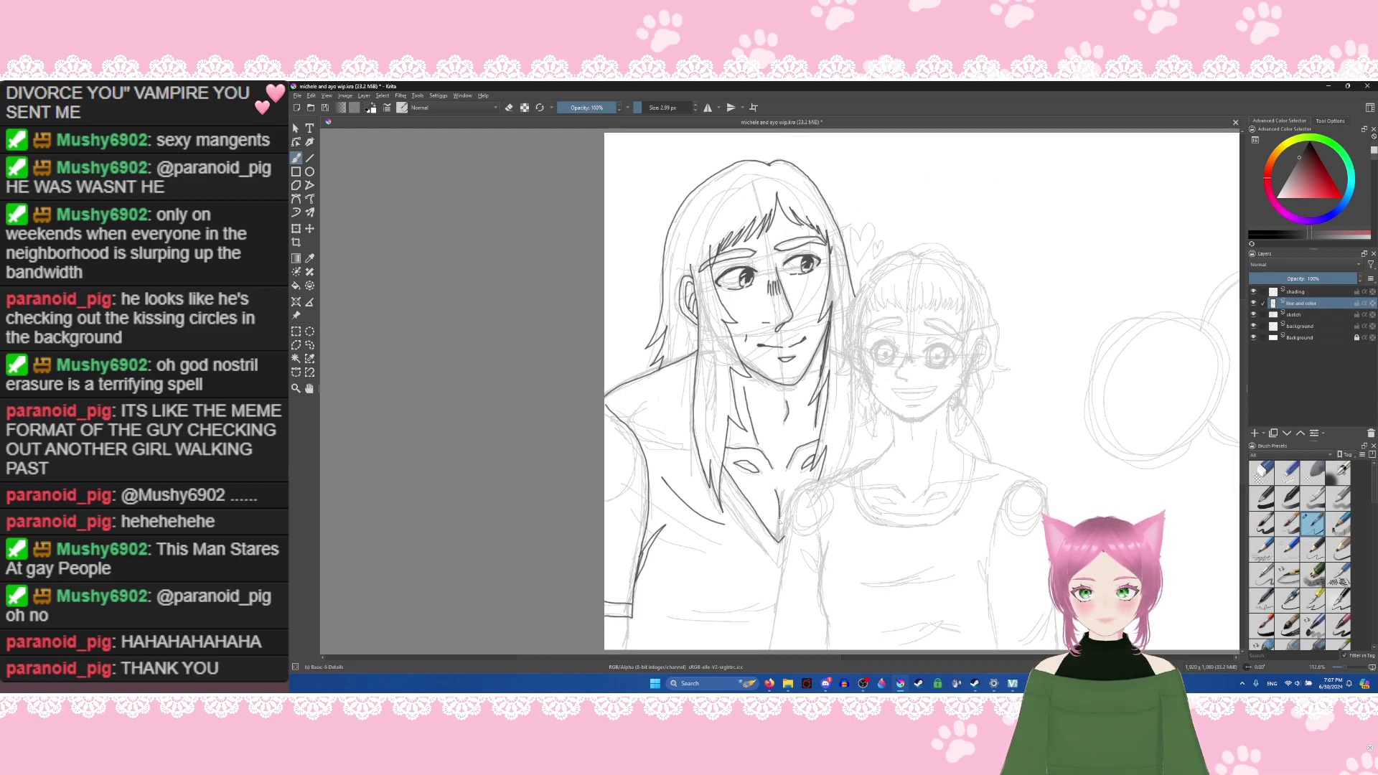
# Step: Ink the inner neckline edge of the taller figure's shirt and the curved crease on the outer shoulder
pyautogui.moveTo(780, 518)
pyautogui.mouseDown()
pyautogui.moveTo(778, 537)
pyautogui.moveTo(783, 512)
pyautogui.mouseUp()
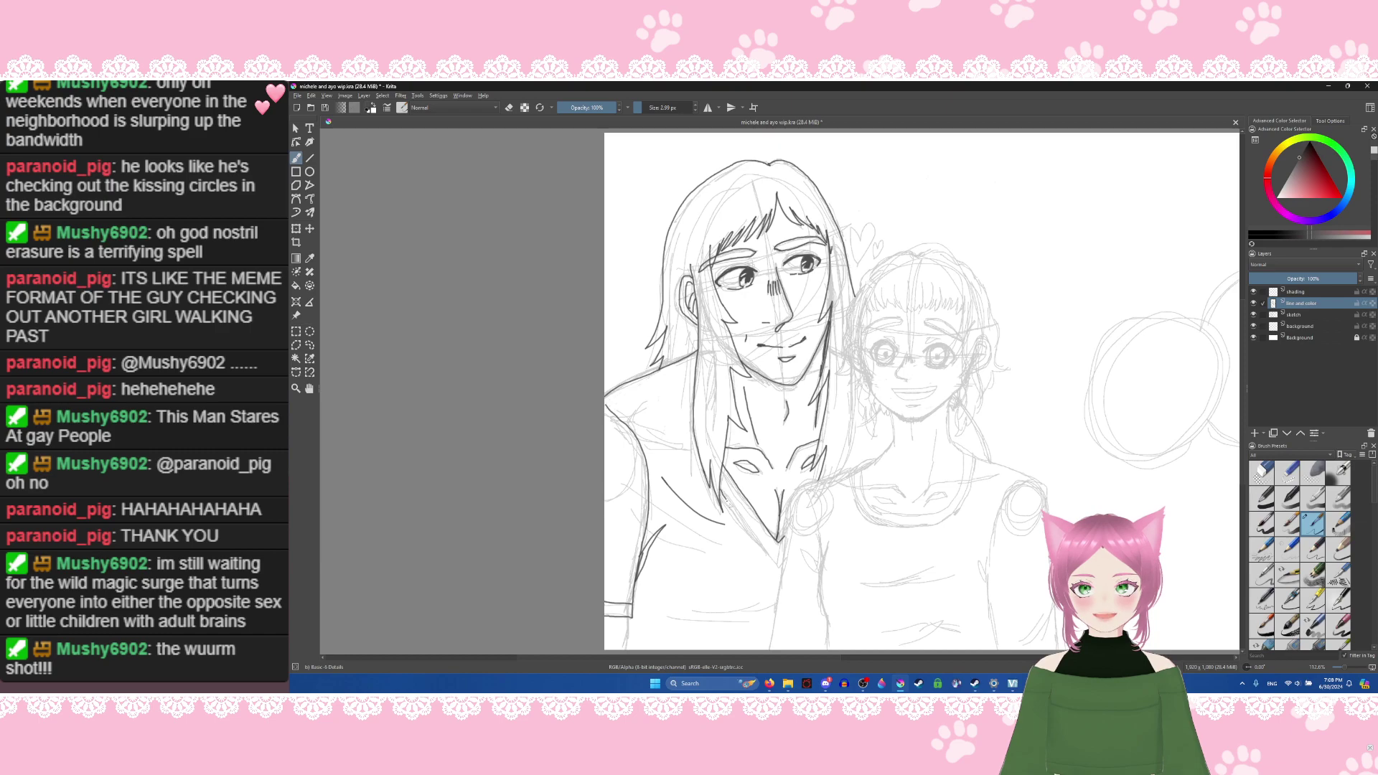
pyautogui.moveTo(745, 529); pyautogui.dragTo(776, 569)
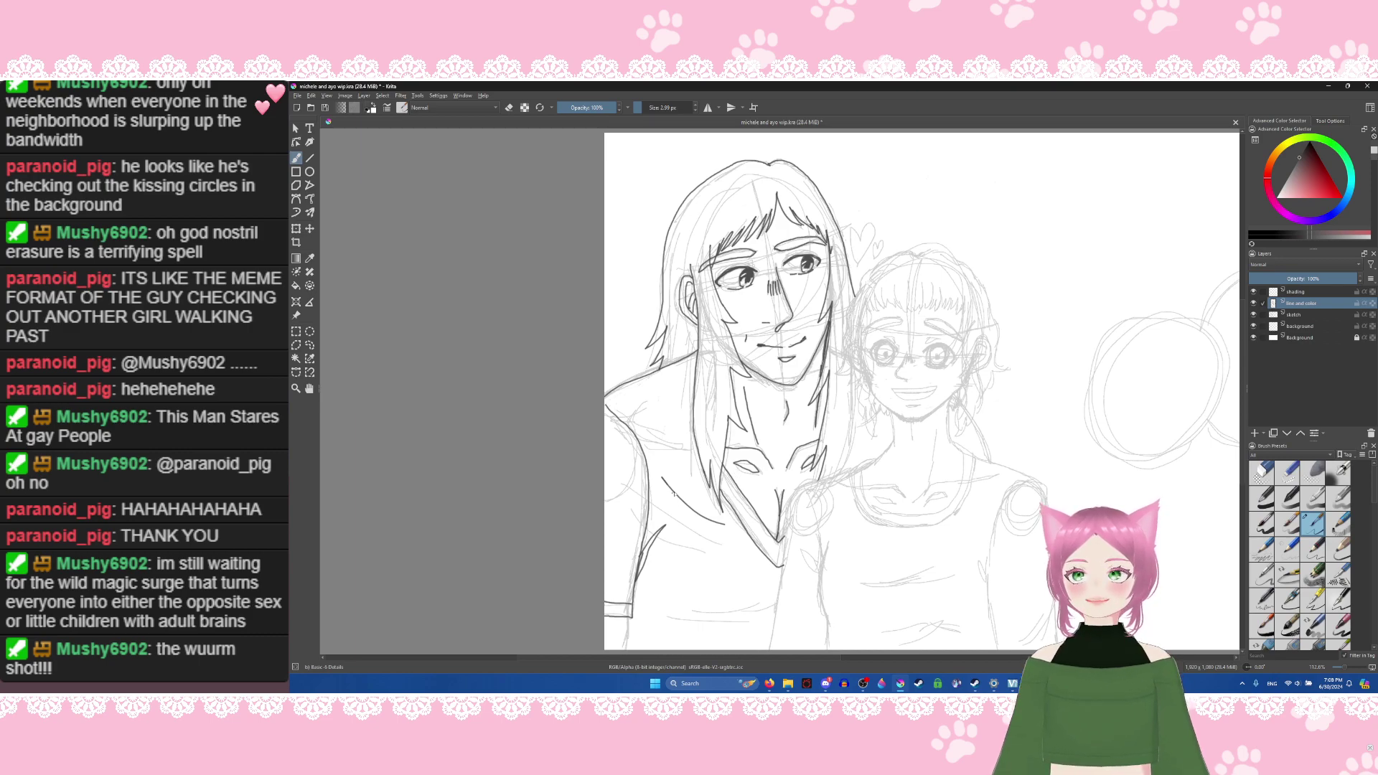
pyautogui.moveTo(653, 395)
pyautogui.mouseDown()
pyautogui.moveTo(680, 440)
pyautogui.moveTo(641, 427)
pyautogui.moveTo(630, 444)
pyautogui.moveTo(644, 444)
pyautogui.moveTo(638, 427)
pyautogui.moveTo(679, 445)
pyautogui.mouseUp()
pyautogui.hotkey('ctrl', 'z')
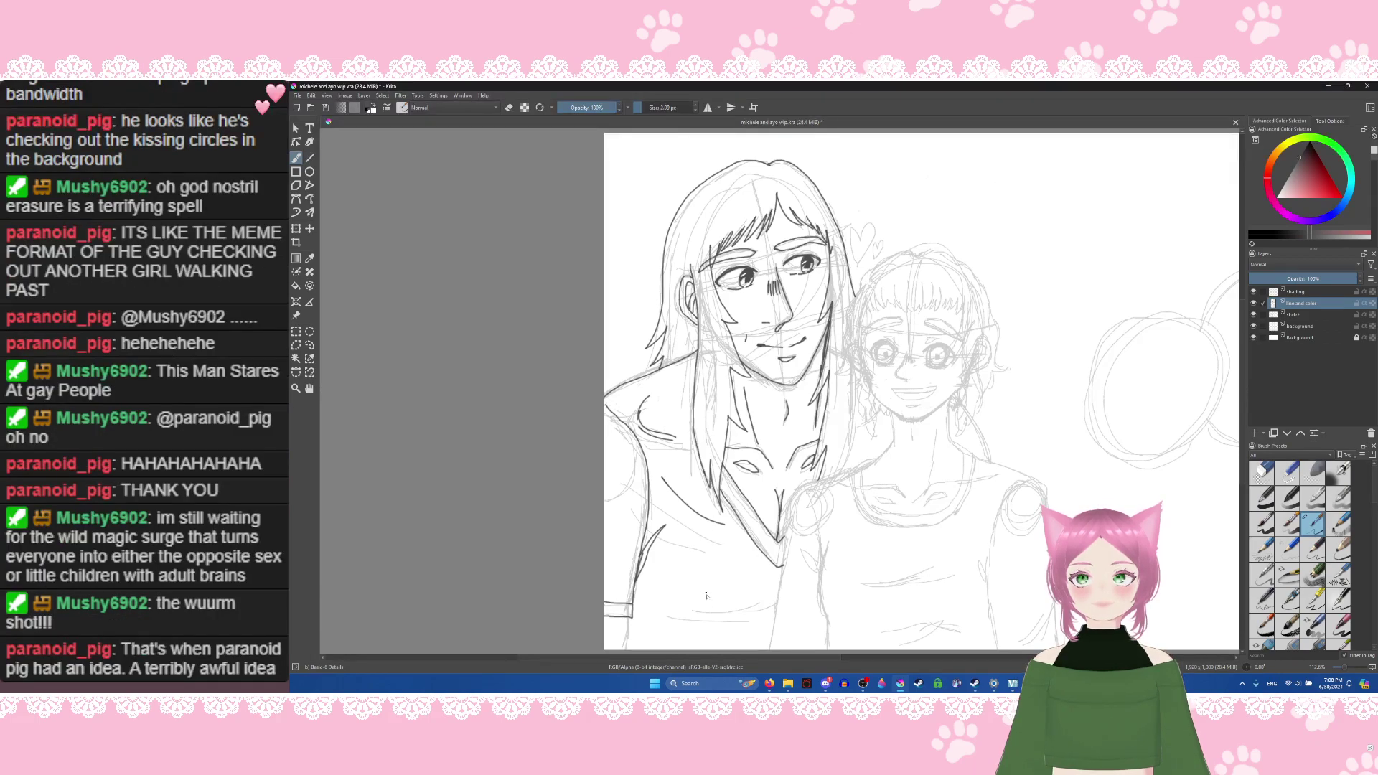
# Step: Ink the fold lines across the taller figure's lower shirt and the torso side below the sleeve, undoing rejected strokes
pyautogui.moveTo(691, 627)
pyautogui.mouseDown()
pyautogui.moveTo(772, 615)
pyautogui.moveTo(760, 622)
pyautogui.mouseUp()
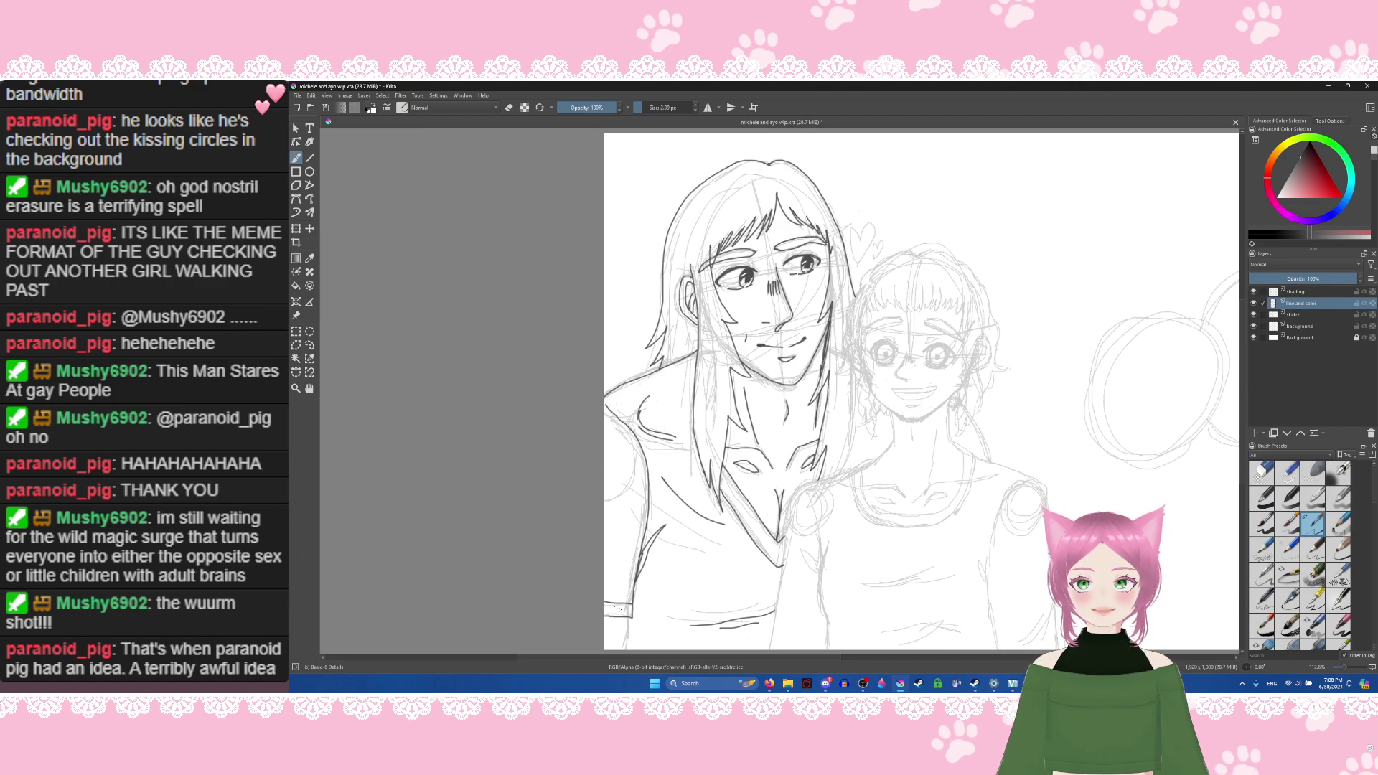
pyautogui.moveTo(629, 619); pyautogui.dragTo(630, 650)
pyautogui.hotkey('ctrl', 'z')
pyautogui.hotkey('ctrl', 'z')
pyautogui.hotkey('ctrl', 'z')
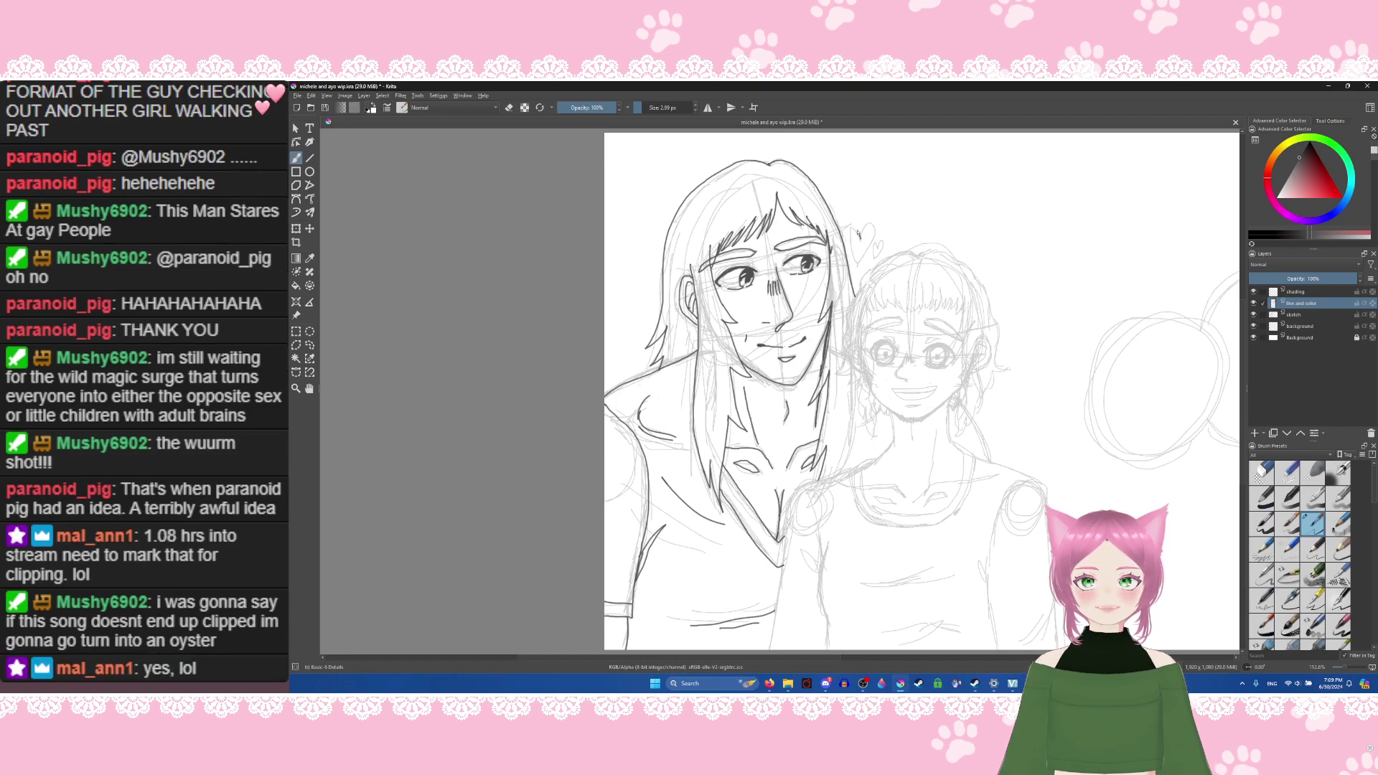
# Step: Ink a larger and a smaller heart between the two figures' heads, redoing the first attempt
pyautogui.moveTo(857, 233)
pyautogui.mouseDown()
pyautogui.moveTo(856, 265)
pyautogui.moveTo(873, 231)
pyautogui.moveTo(860, 272)
pyautogui.mouseUp()
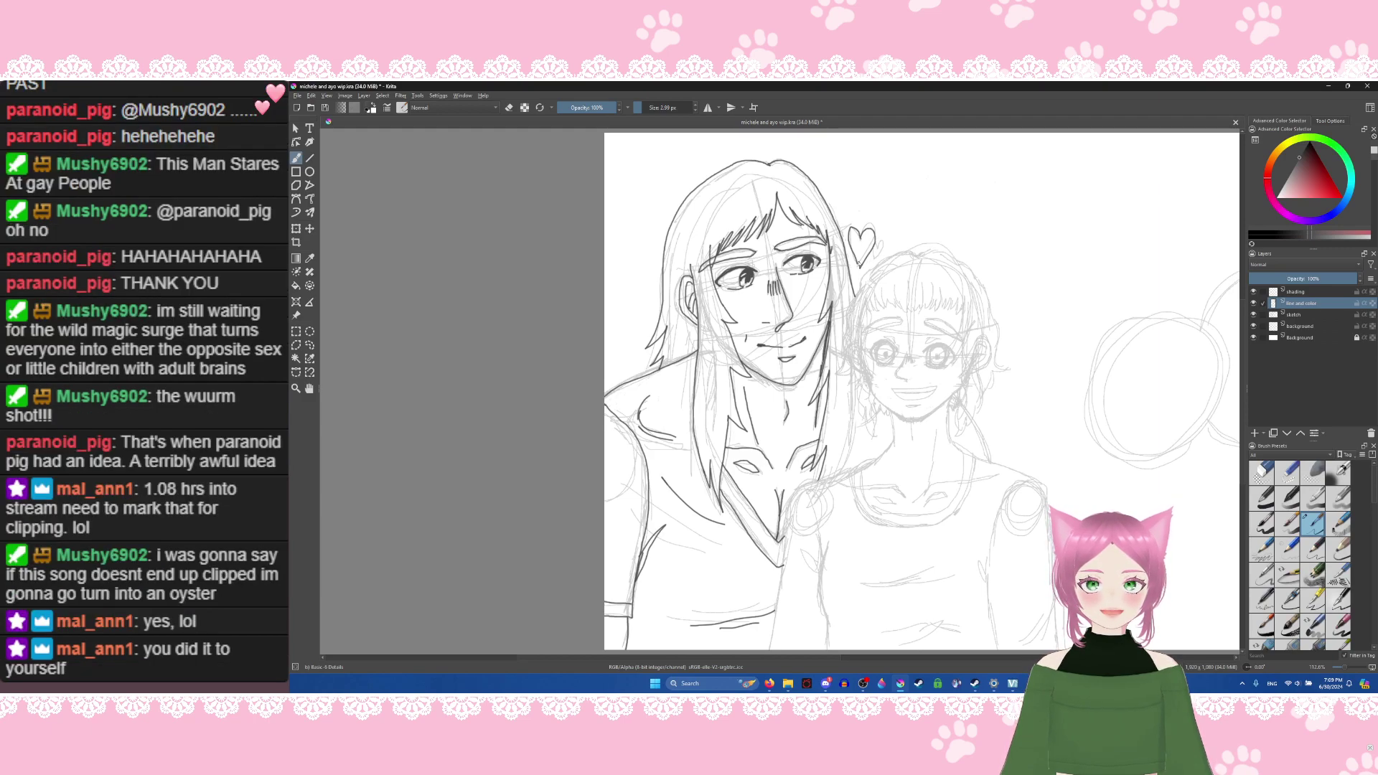
pyautogui.hotkey('ctrl', 'z')
pyautogui.hotkey('ctrl', 'z')
pyautogui.hotkey('ctrl', 'z')
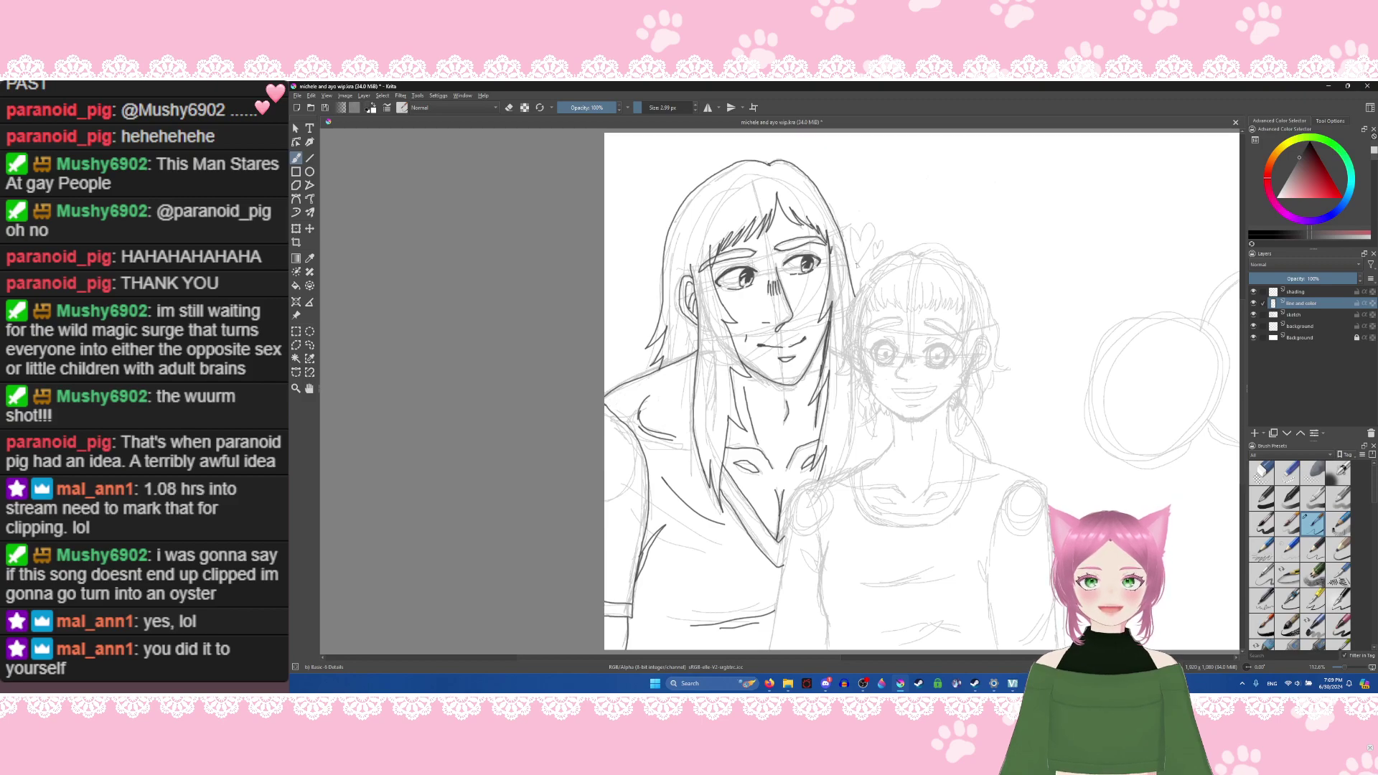
pyautogui.moveTo(856, 265)
pyautogui.mouseDown()
pyautogui.moveTo(852, 227)
pyautogui.moveTo(867, 227)
pyautogui.moveTo(858, 267)
pyautogui.moveTo(880, 243)
pyautogui.moveTo(876, 261)
pyautogui.mouseUp()
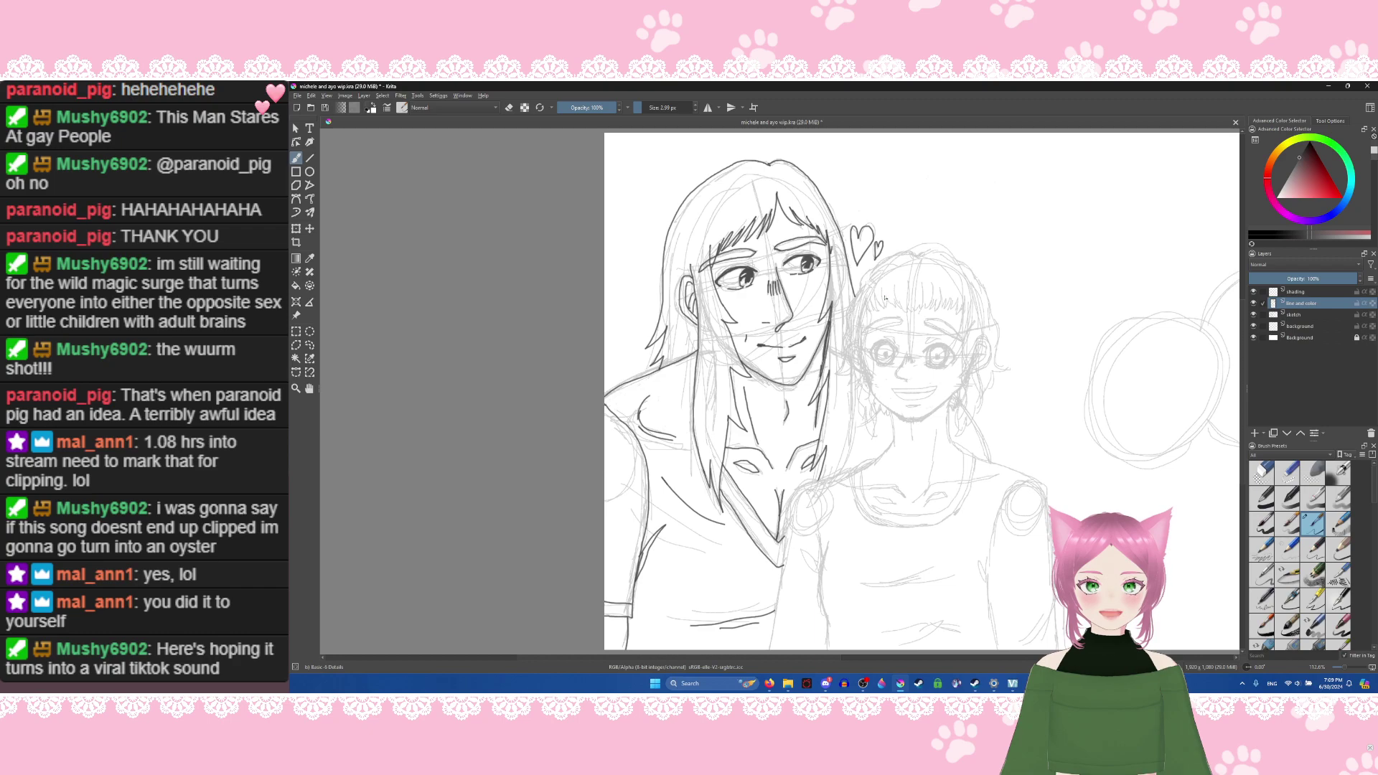
# Step: Ink the shorter figure's jagged bangs across the forehead, undoing the rejected strokes
pyautogui.moveTo(882, 290)
pyautogui.mouseDown()
pyautogui.moveTo(884, 310)
pyautogui.moveTo(895, 298)
pyautogui.moveTo(884, 310)
pyautogui.moveTo(925, 311)
pyautogui.mouseUp()
pyautogui.hotkey('ctrl', 'z')
pyautogui.hotkey('ctrl', 'z')
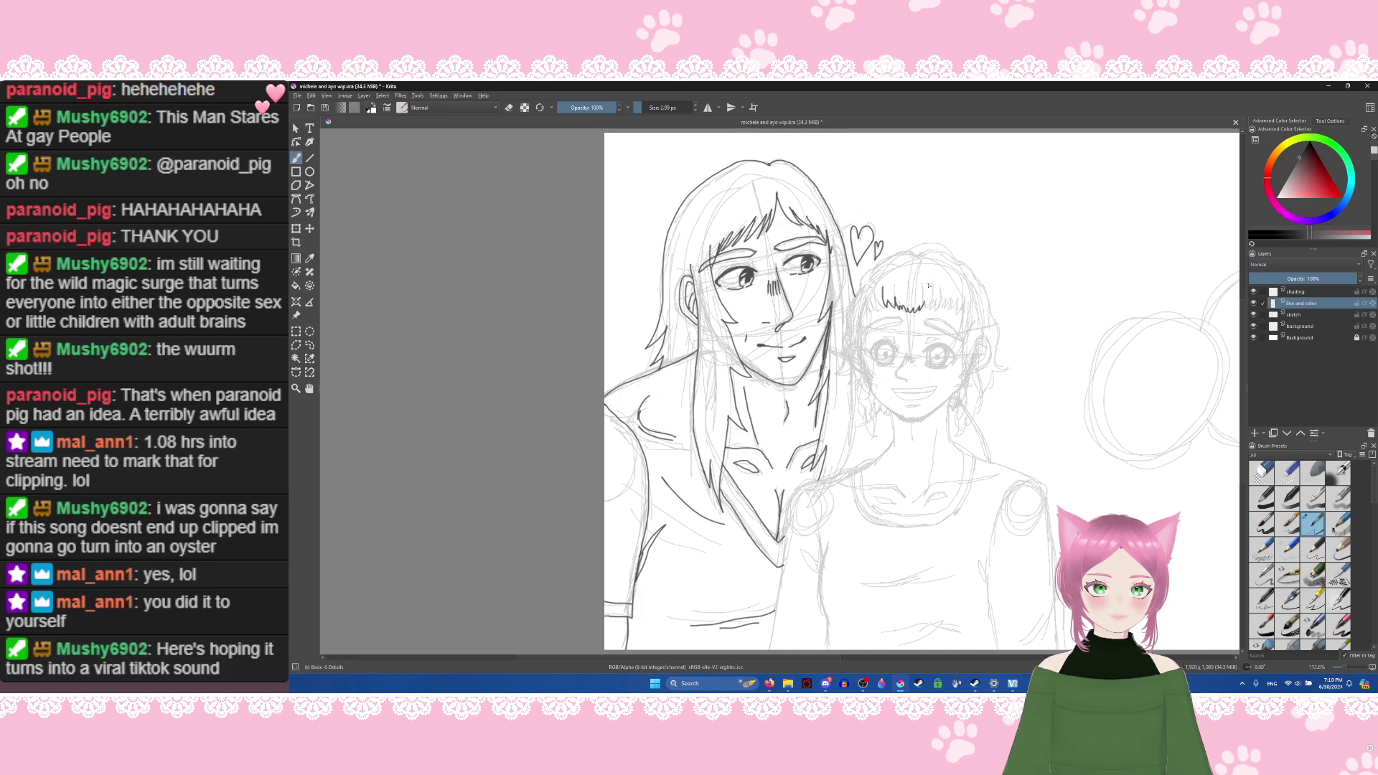
pyautogui.moveTo(928, 285)
pyautogui.mouseDown()
pyautogui.moveTo(925, 307)
pyautogui.moveTo(947, 314)
pyautogui.mouseUp()
pyautogui.hotkey('ctrl', 'z')
pyautogui.moveTo(955, 302)
pyautogui.mouseDown()
pyautogui.moveTo(949, 315)
pyautogui.moveTo(879, 307)
pyautogui.mouseUp()
pyautogui.hotkey('ctrl', 'z')
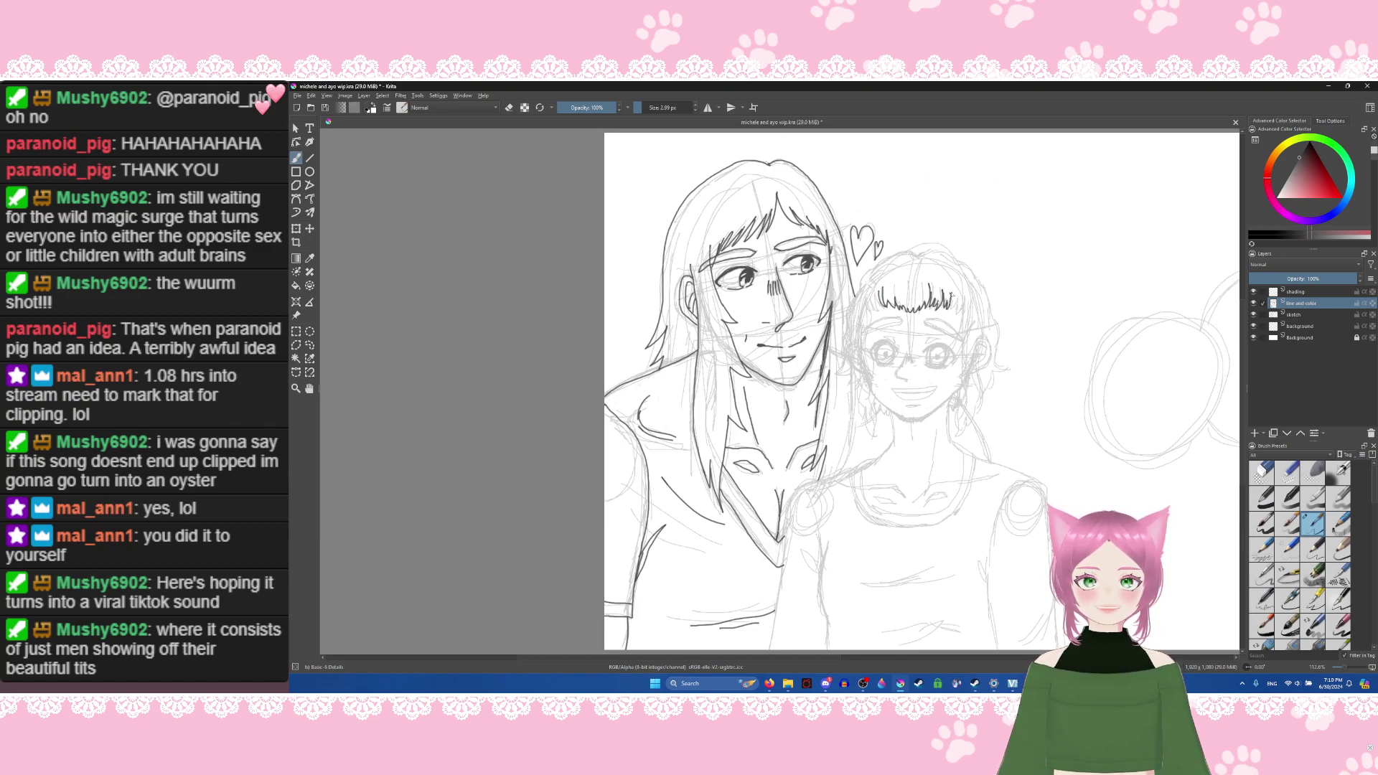
# Step: Ink the wavy hair strands framing both sides of the shorter figure's face from the bangs to below the jaw
pyautogui.moveTo(949, 296); pyautogui.dragTo(960, 343)
pyautogui.hotkey('ctrl', 'z')
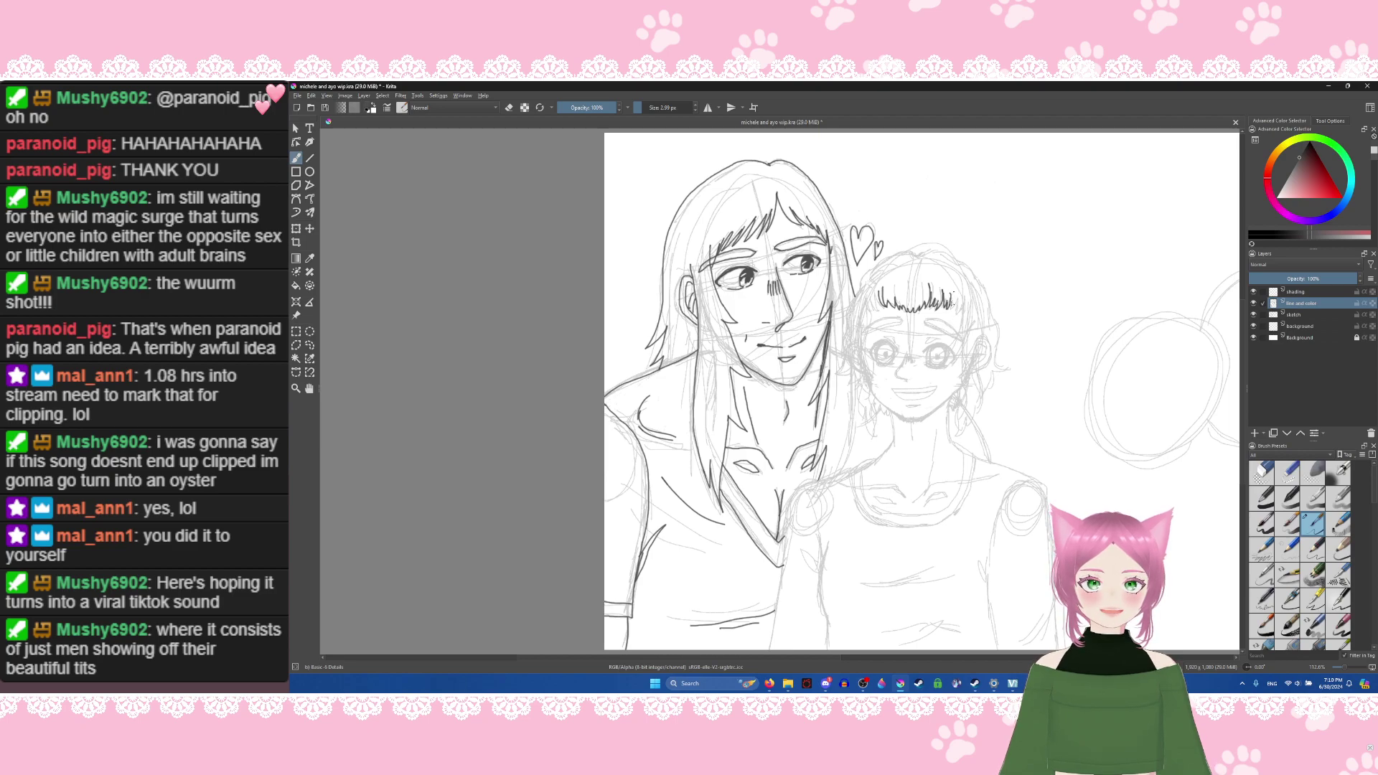
pyautogui.moveTo(949, 291)
pyautogui.mouseDown()
pyautogui.moveTo(959, 434)
pyautogui.moveTo(966, 425)
pyautogui.mouseUp()
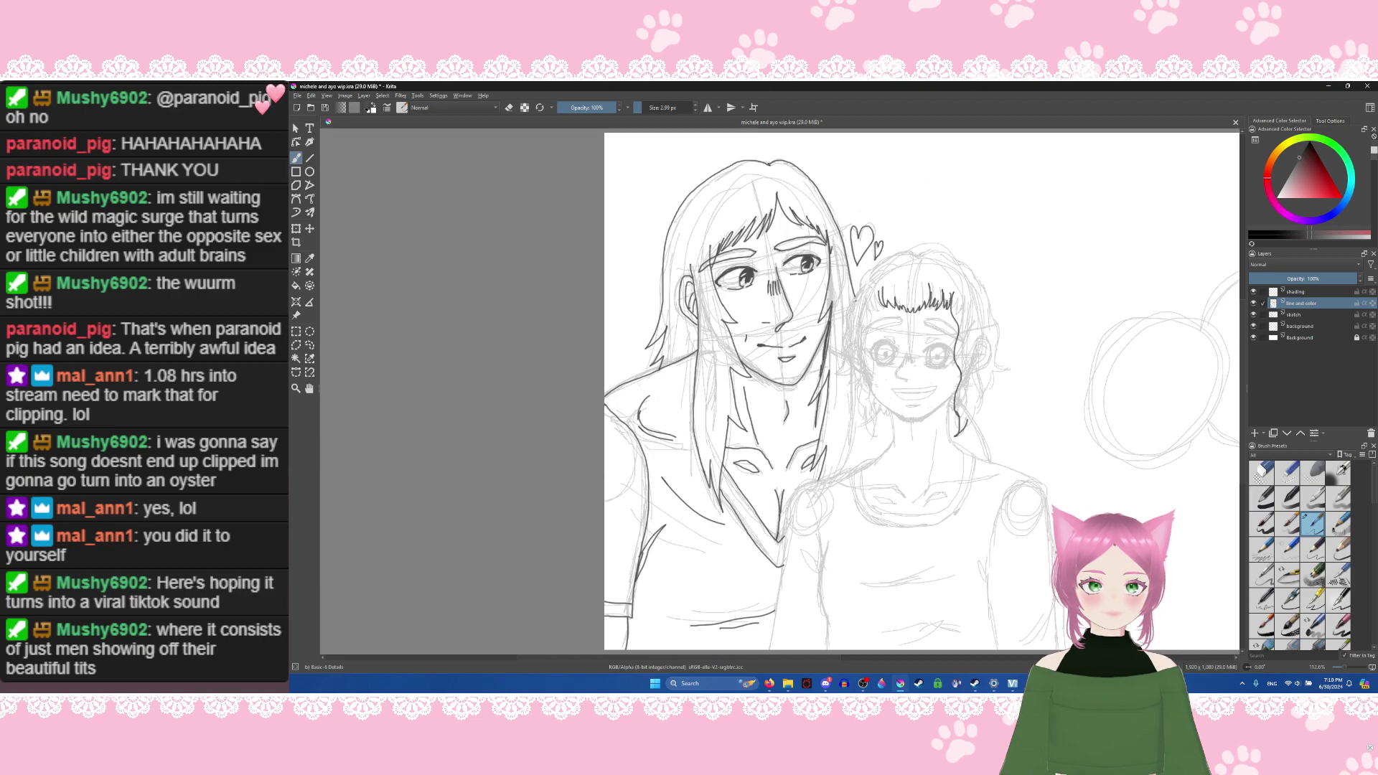
pyautogui.moveTo(879, 292); pyautogui.dragTo(866, 440)
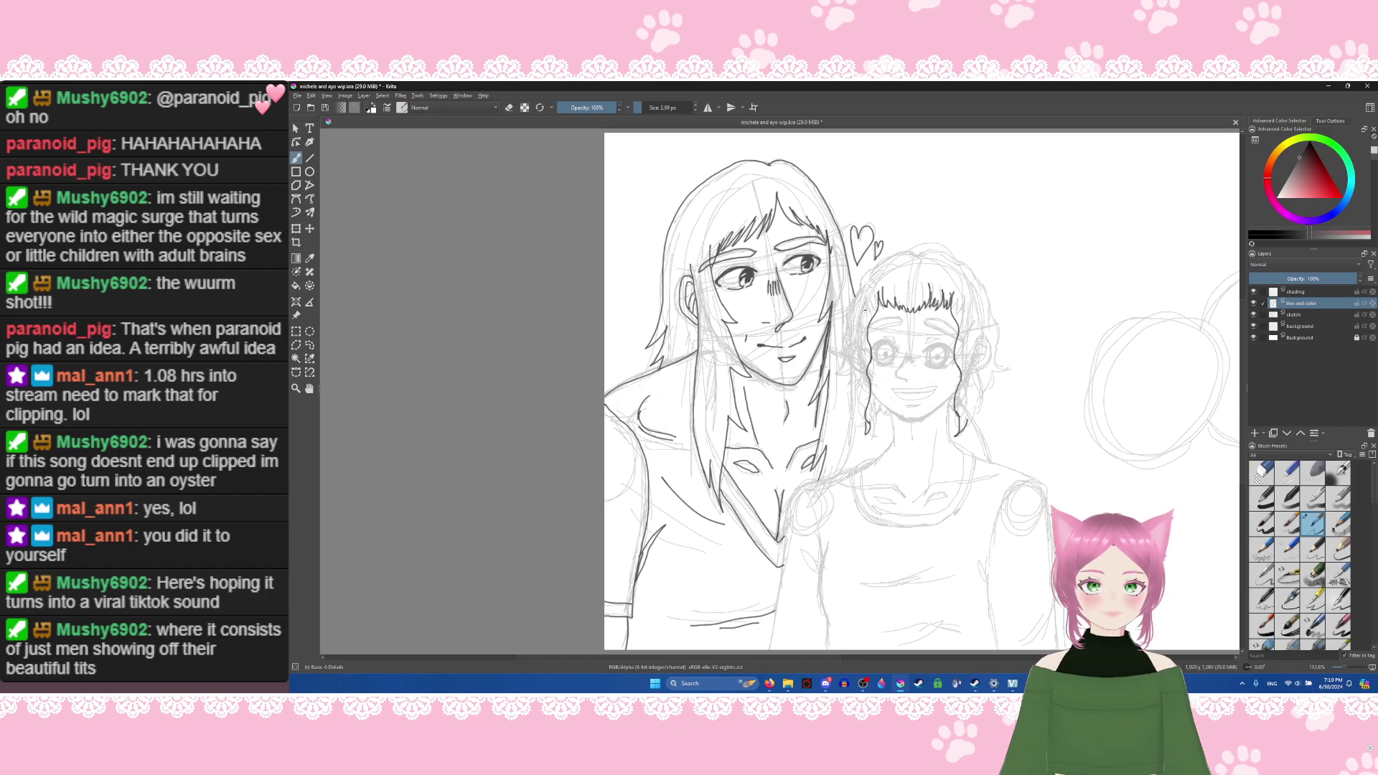
pyautogui.moveTo(861, 309); pyautogui.dragTo(865, 431)
pyautogui.hotkey('ctrl', 'z')
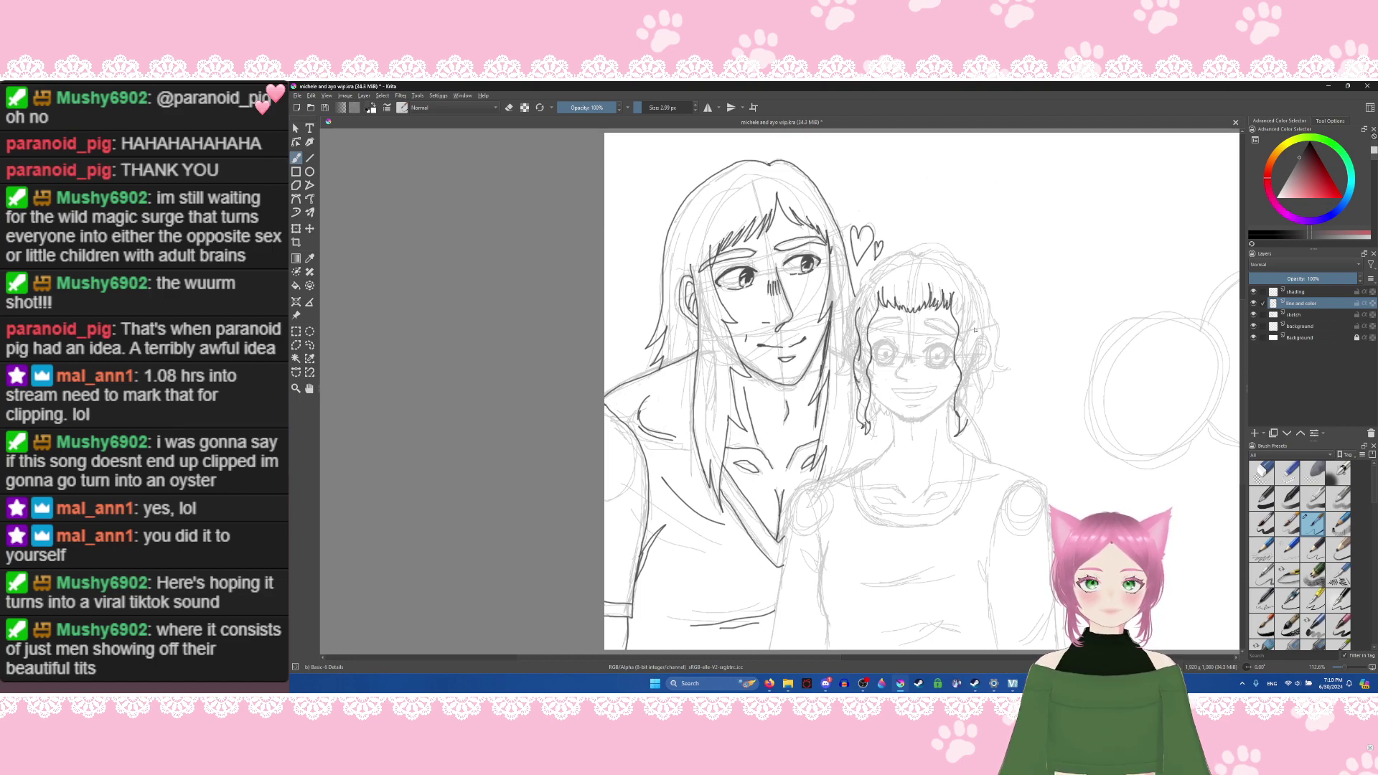
pyautogui.moveTo(961, 308); pyautogui.dragTo(967, 424)
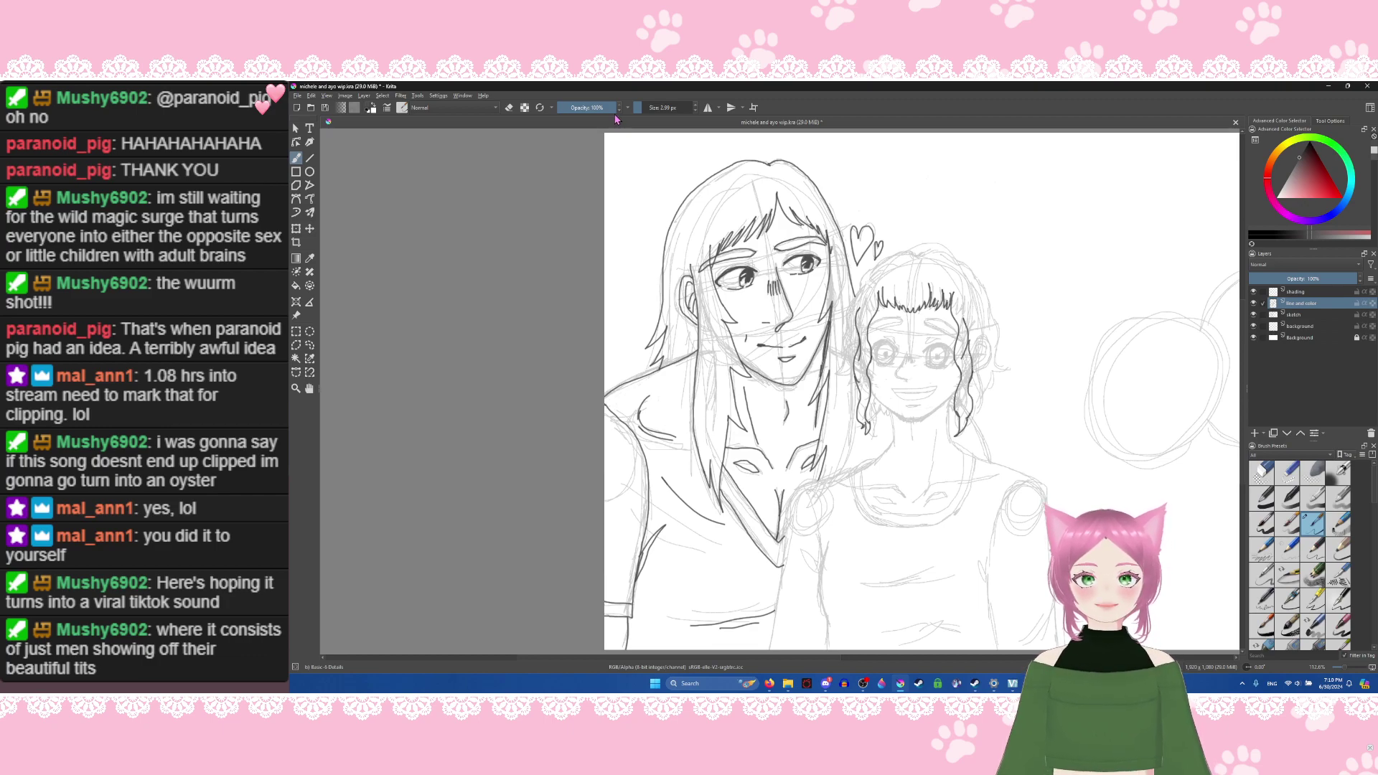
# Step: Ink the outer contour of the shorter figure's curly hair on both sides, clean up stray lines, and save the drawing
pyautogui.click(509, 108)
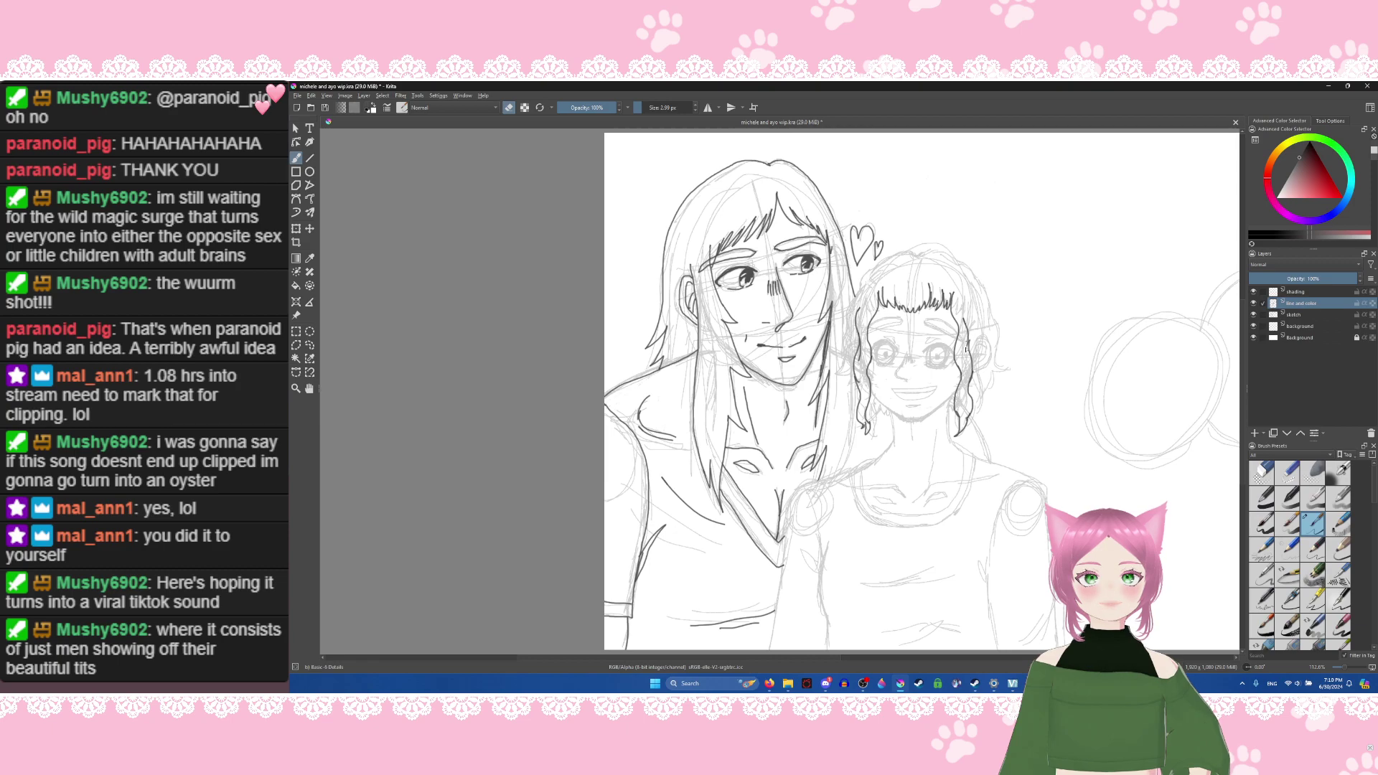
pyautogui.click(512, 105)
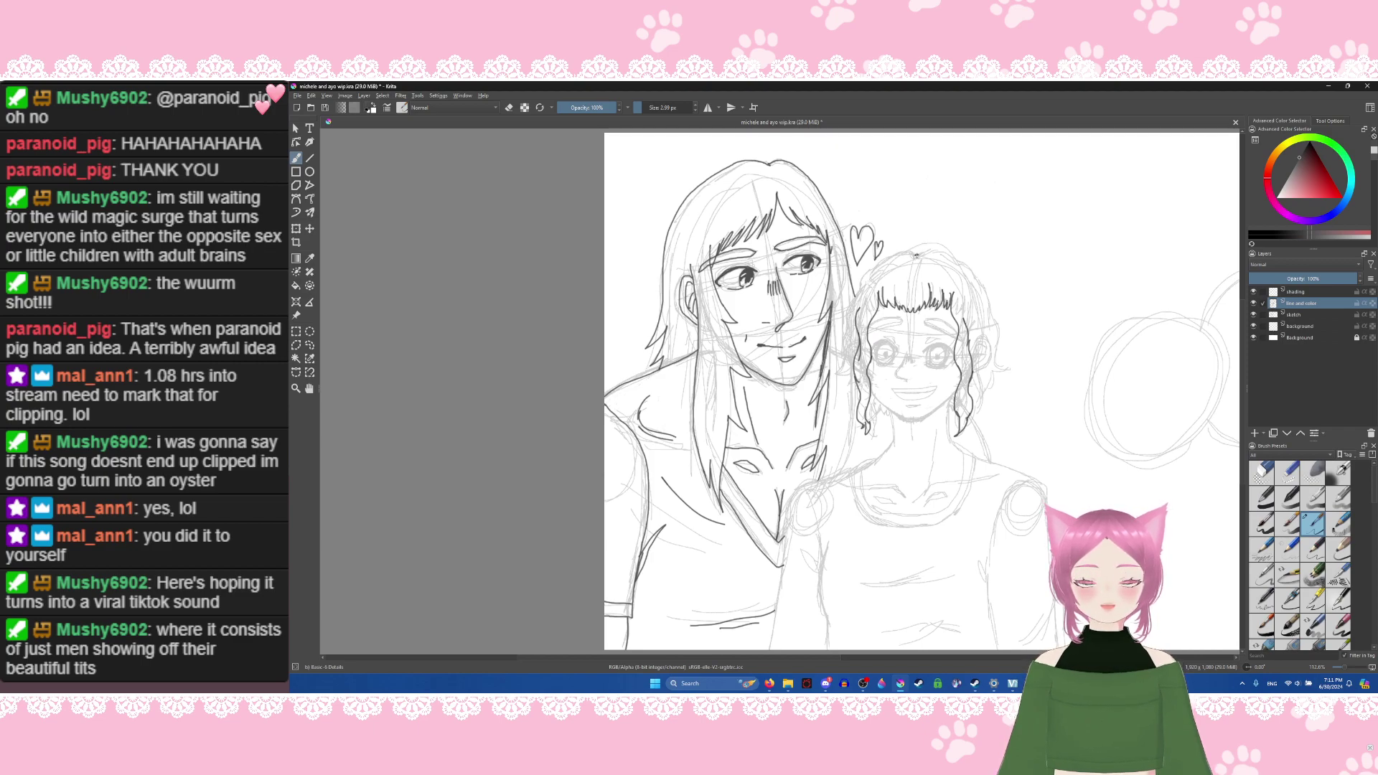
pyautogui.moveTo(905, 250)
pyautogui.mouseDown()
pyautogui.moveTo(850, 309)
pyautogui.moveTo(846, 394)
pyautogui.mouseUp()
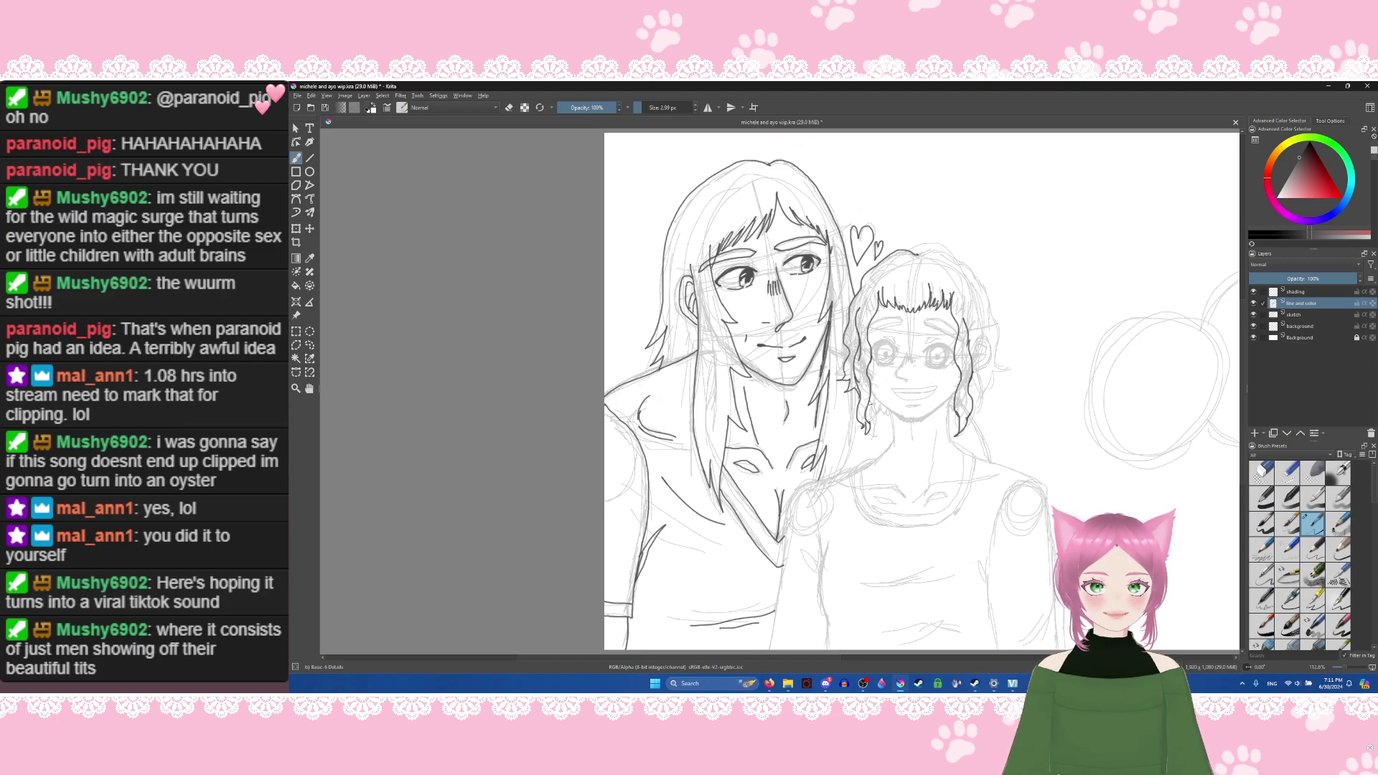
pyautogui.moveTo(877, 402)
pyautogui.mouseDown()
pyautogui.moveTo(867, 416)
pyautogui.moveTo(884, 423)
pyautogui.mouseUp()
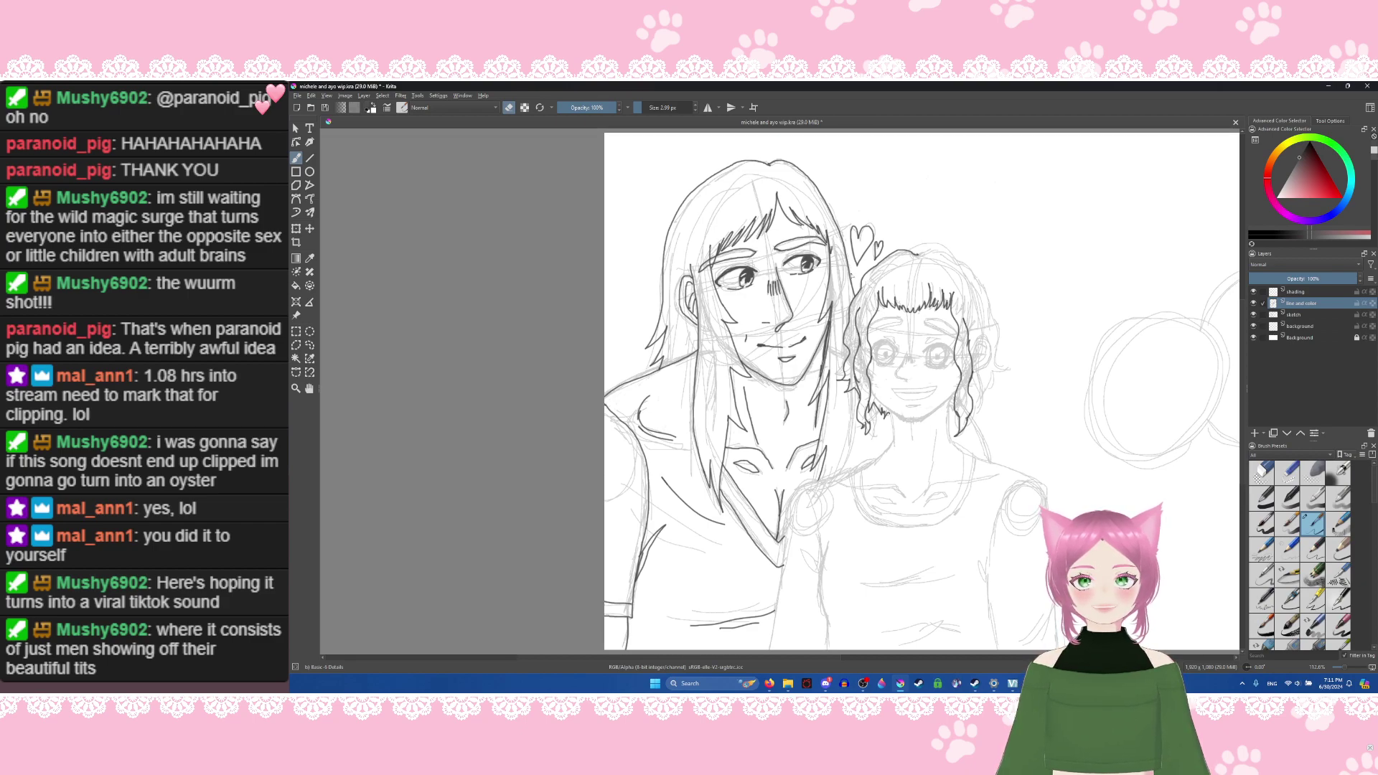
pyautogui.click(511, 108)
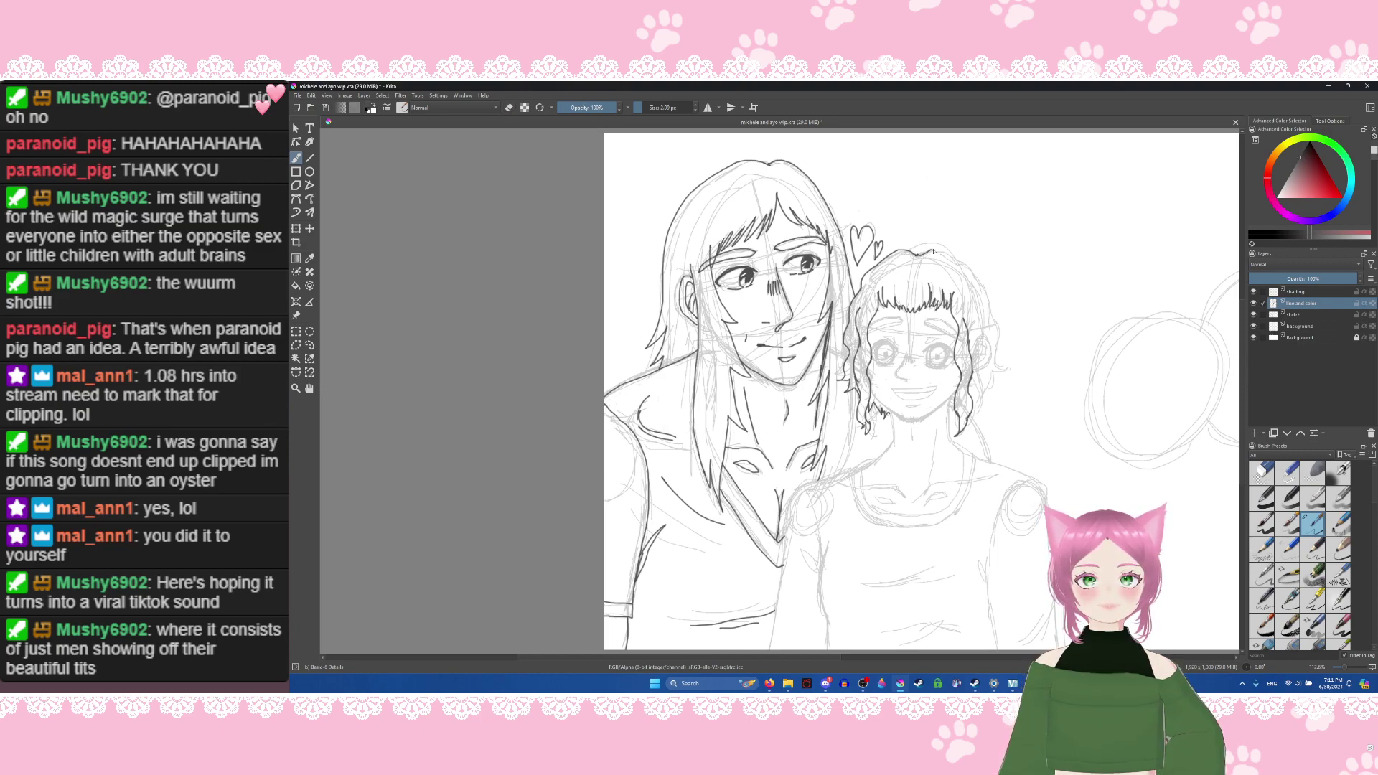
pyautogui.moveTo(933, 252)
pyautogui.mouseDown()
pyautogui.moveTo(985, 292)
pyautogui.moveTo(995, 362)
pyautogui.moveTo(1009, 368)
pyautogui.moveTo(982, 396)
pyautogui.moveTo(981, 378)
pyautogui.moveTo(976, 413)
pyautogui.mouseUp()
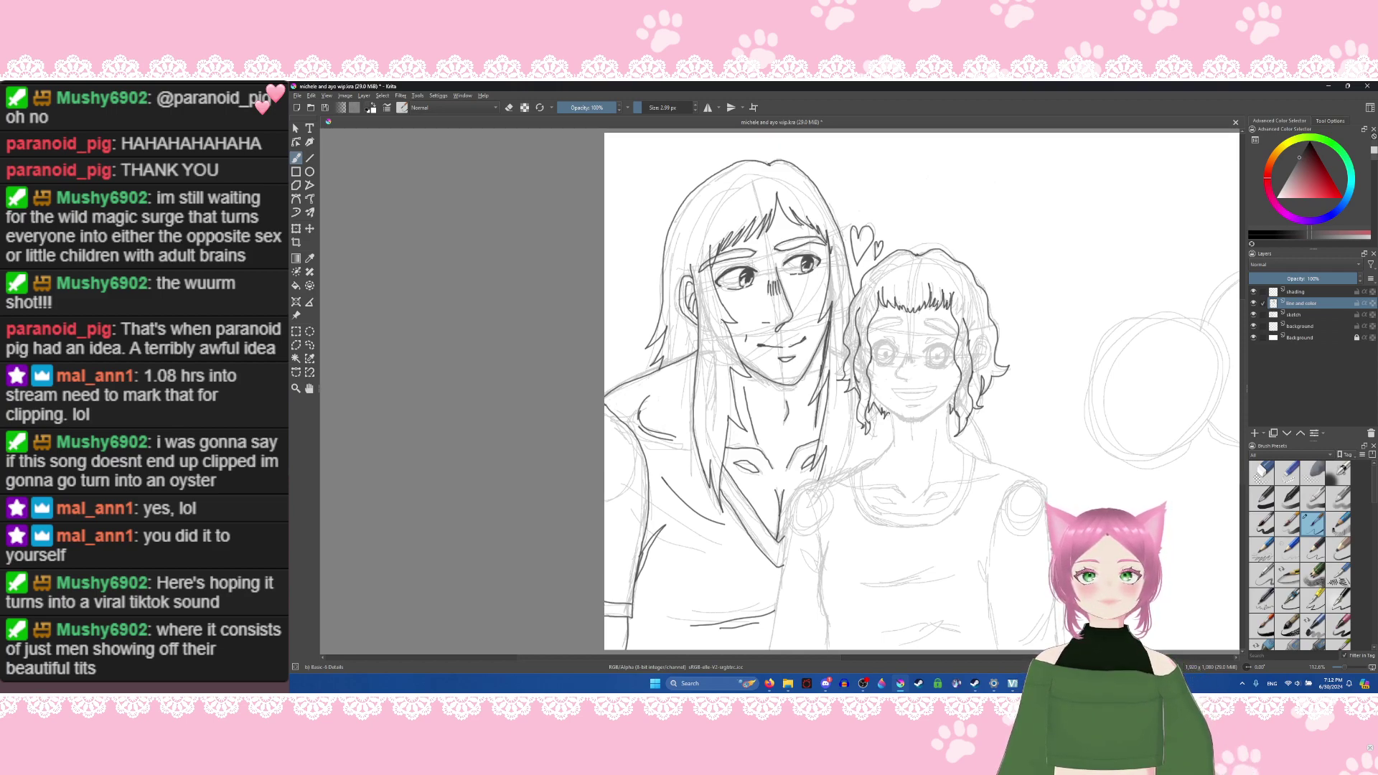
pyautogui.hotkey('ctrl', 's')
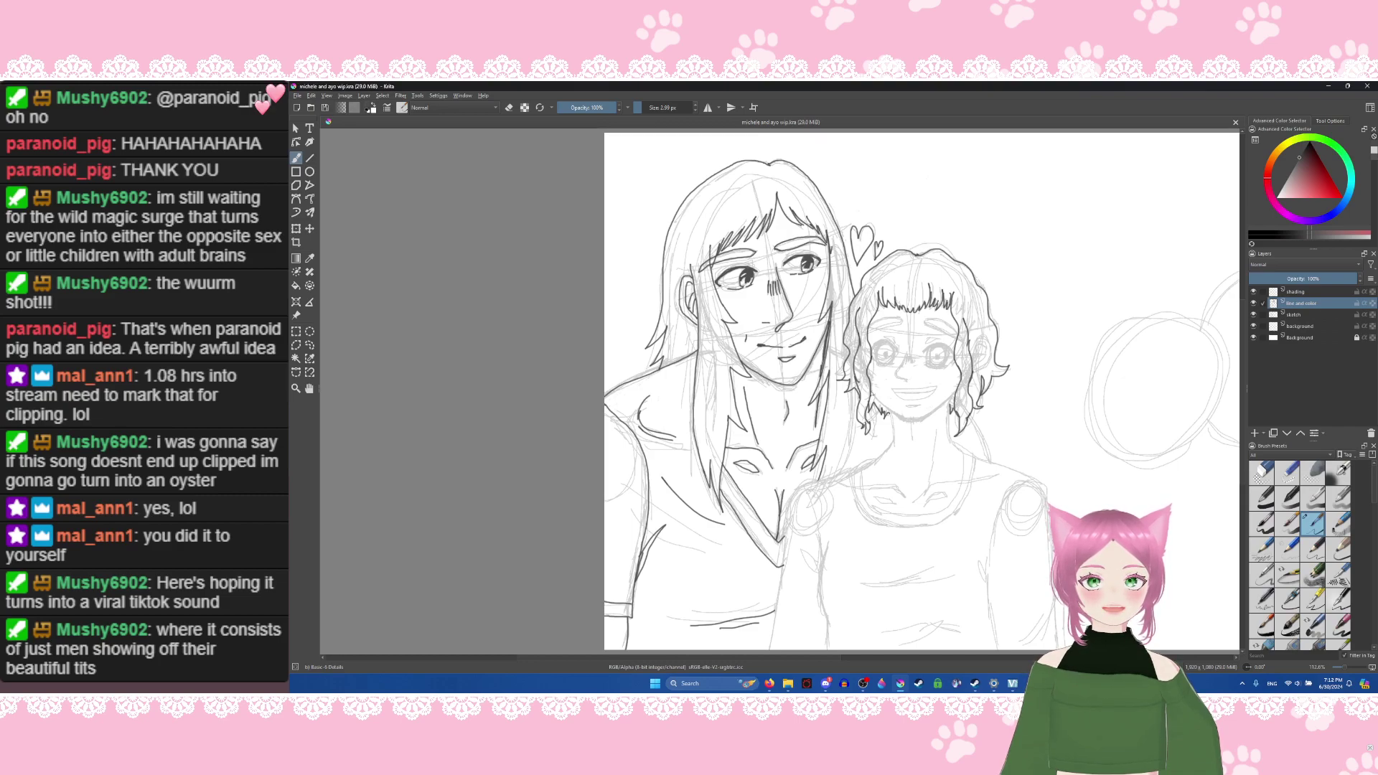
# Step: Ink the shorter figure's jawline and chin between the face-framing strands and save the drawing
pyautogui.click(874, 390)
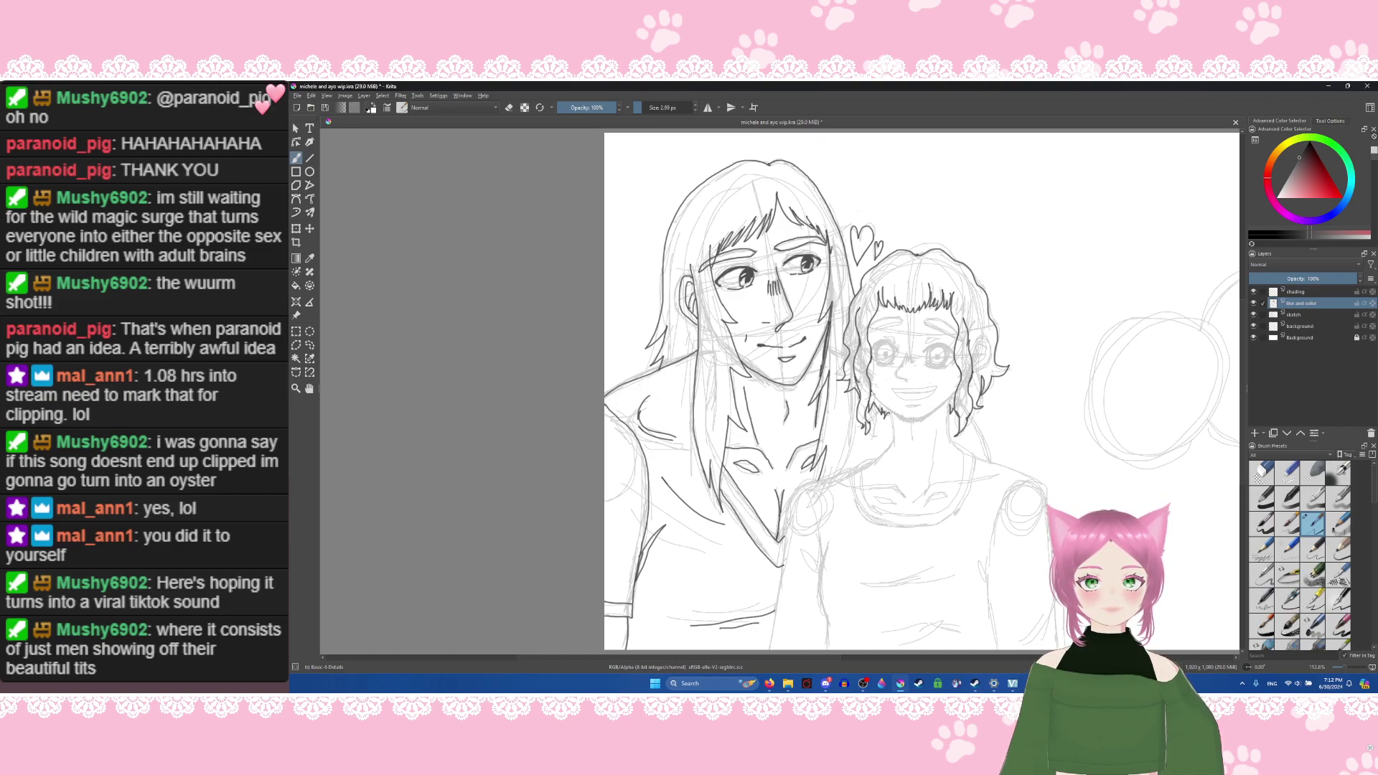
pyautogui.hotkey('ctrl', 's')
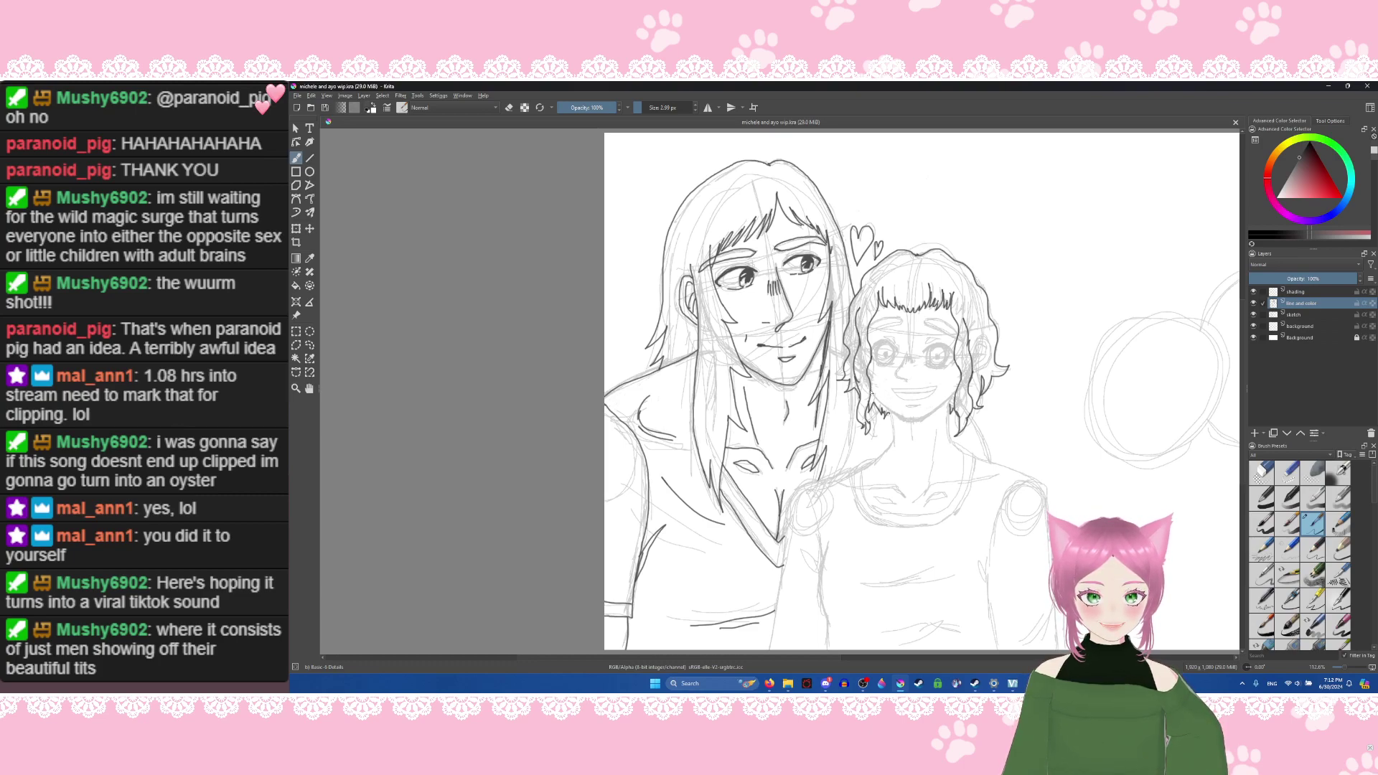
pyautogui.moveTo(874, 396); pyautogui.dragTo(876, 397)
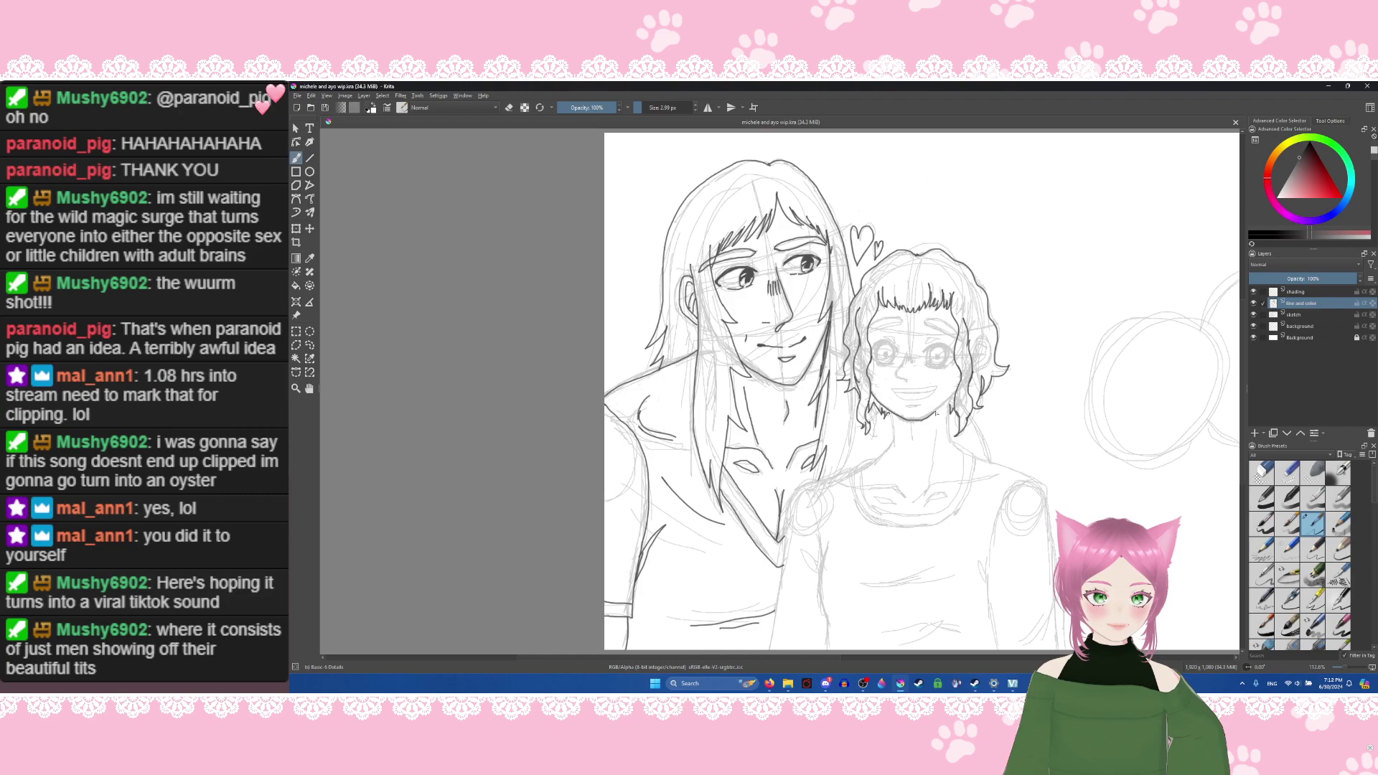
pyautogui.click(867, 393)
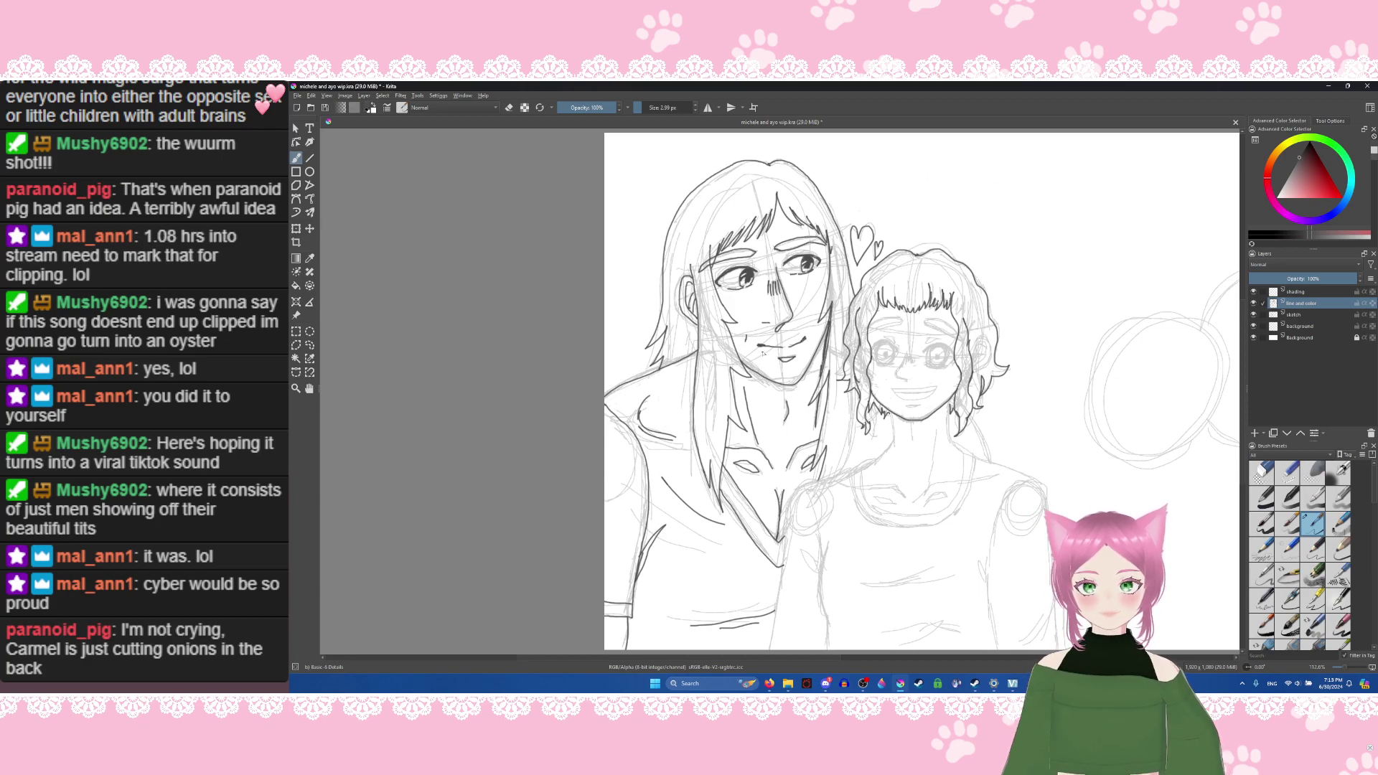
pyautogui.hotkey('ctrl', 's')
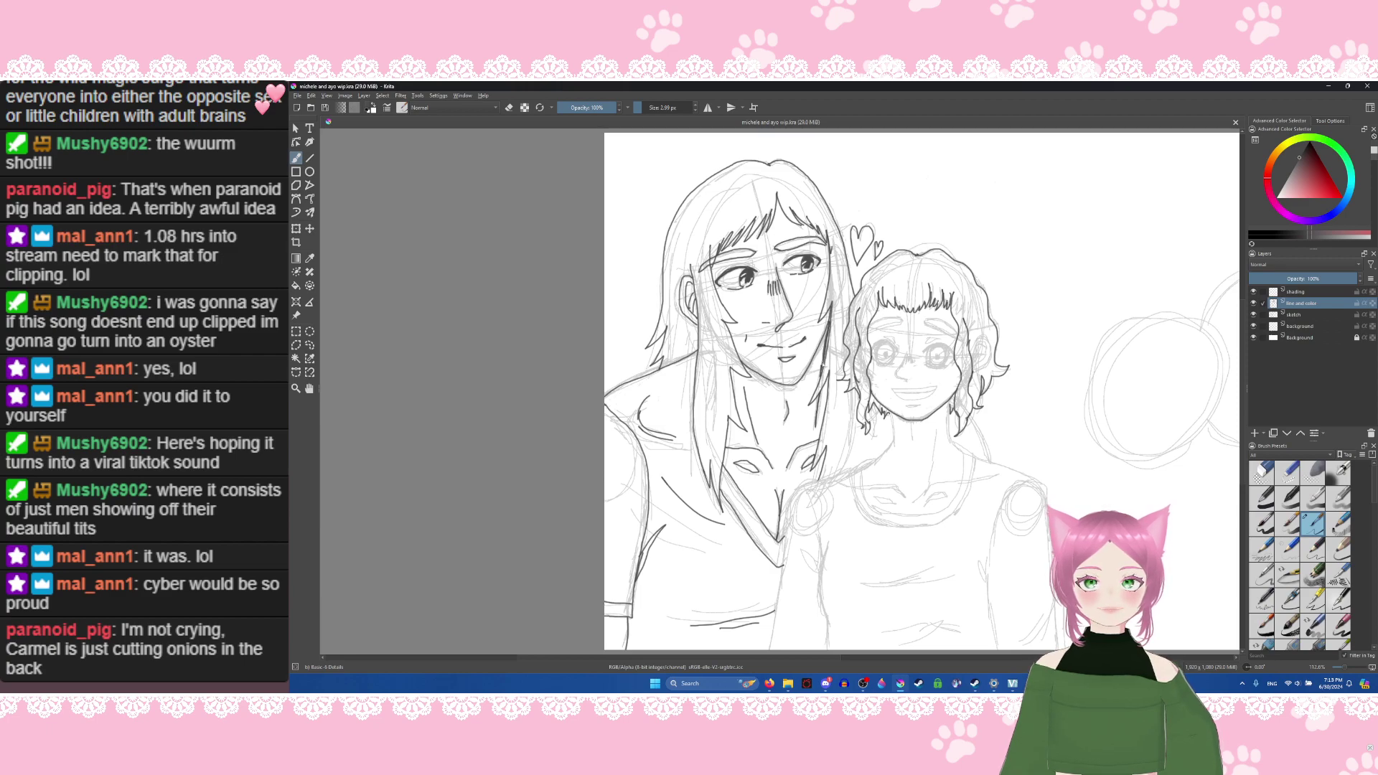
# Step: Ink short beard strokes on the taller figure's chin below the lower lip
pyautogui.moveTo(783, 368); pyautogui.dragTo(795, 385)
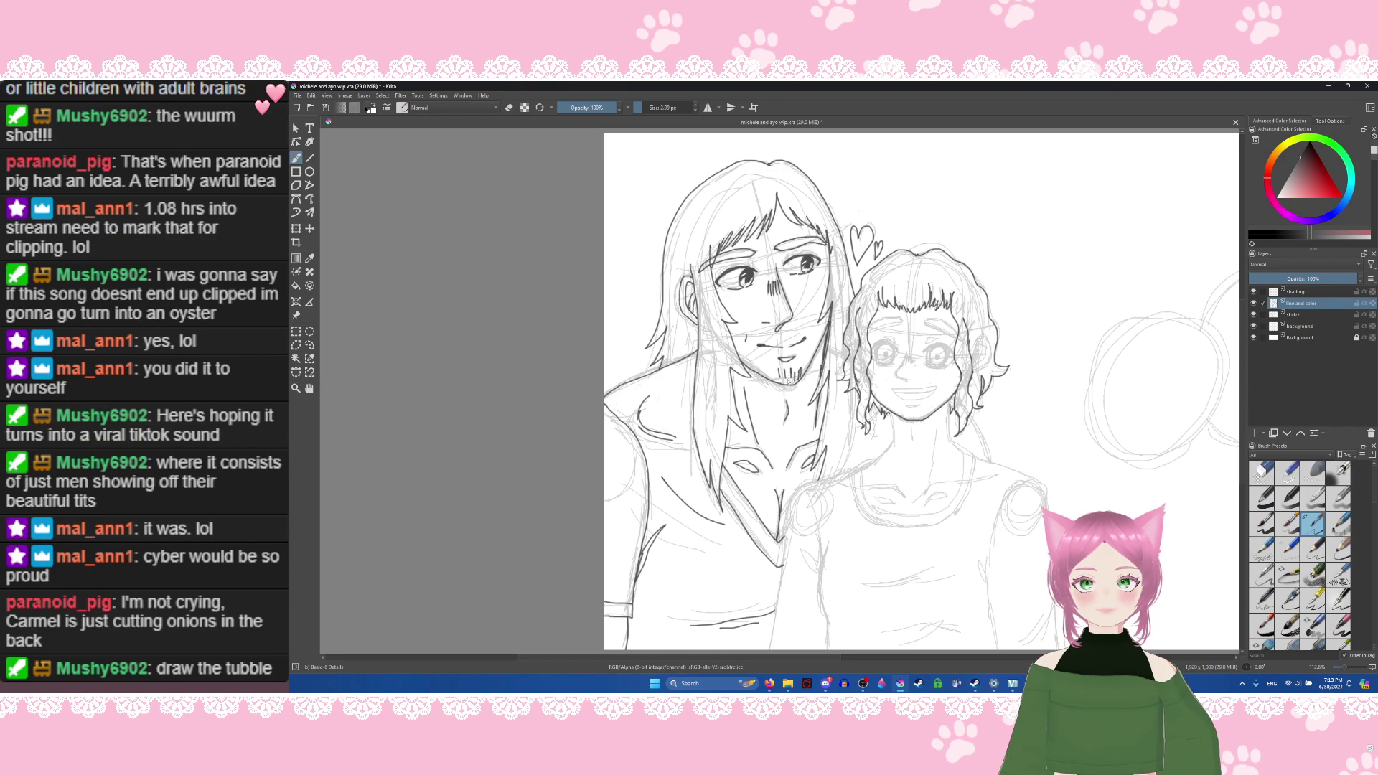
# Step: Undo the short goatee strokes on the long-haired man's chin
pyautogui.hotkey('ctrl', 'z')
pyautogui.hotkey('ctrl', 'z')
pyautogui.hotkey('ctrl', 'z')
pyautogui.hotkey('ctrl', 'z')
pyautogui.hotkey('ctrl', 'z')
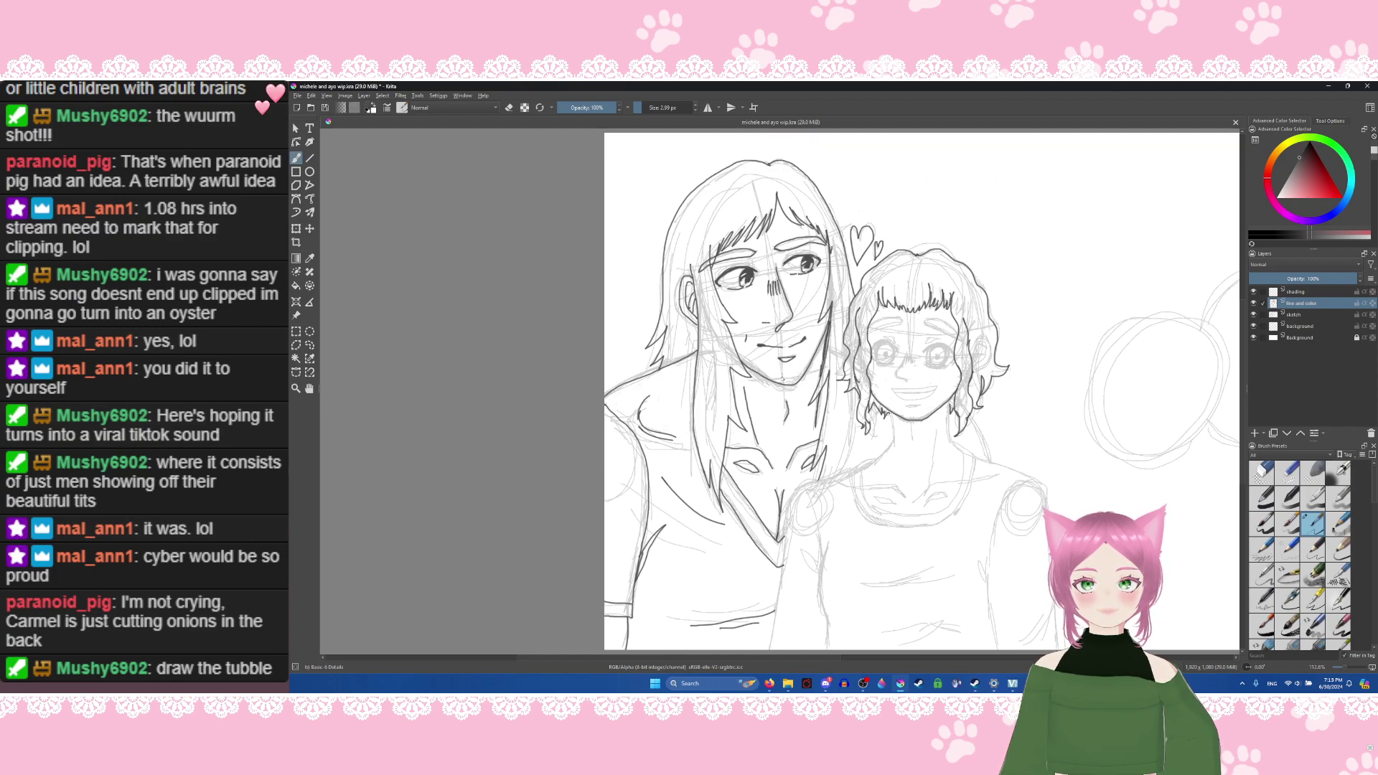
# Step: Try a goatee of short hatched strokes on the long-haired man's chin, and undo it
pyautogui.moveTo(781, 372)
pyautogui.mouseDown()
pyautogui.moveTo(789, 388)
pyautogui.moveTo(802, 374)
pyautogui.mouseUp()
pyautogui.moveTo(799, 358); pyautogui.dragTo(794, 373)
pyautogui.moveTo(796, 362); pyautogui.dragTo(790, 376)
pyautogui.moveTo(790, 365); pyautogui.dragTo(782, 374)
pyautogui.moveTo(784, 360); pyautogui.dragTo(771, 377)
pyautogui.moveTo(779, 366); pyautogui.dragTo(775, 380)
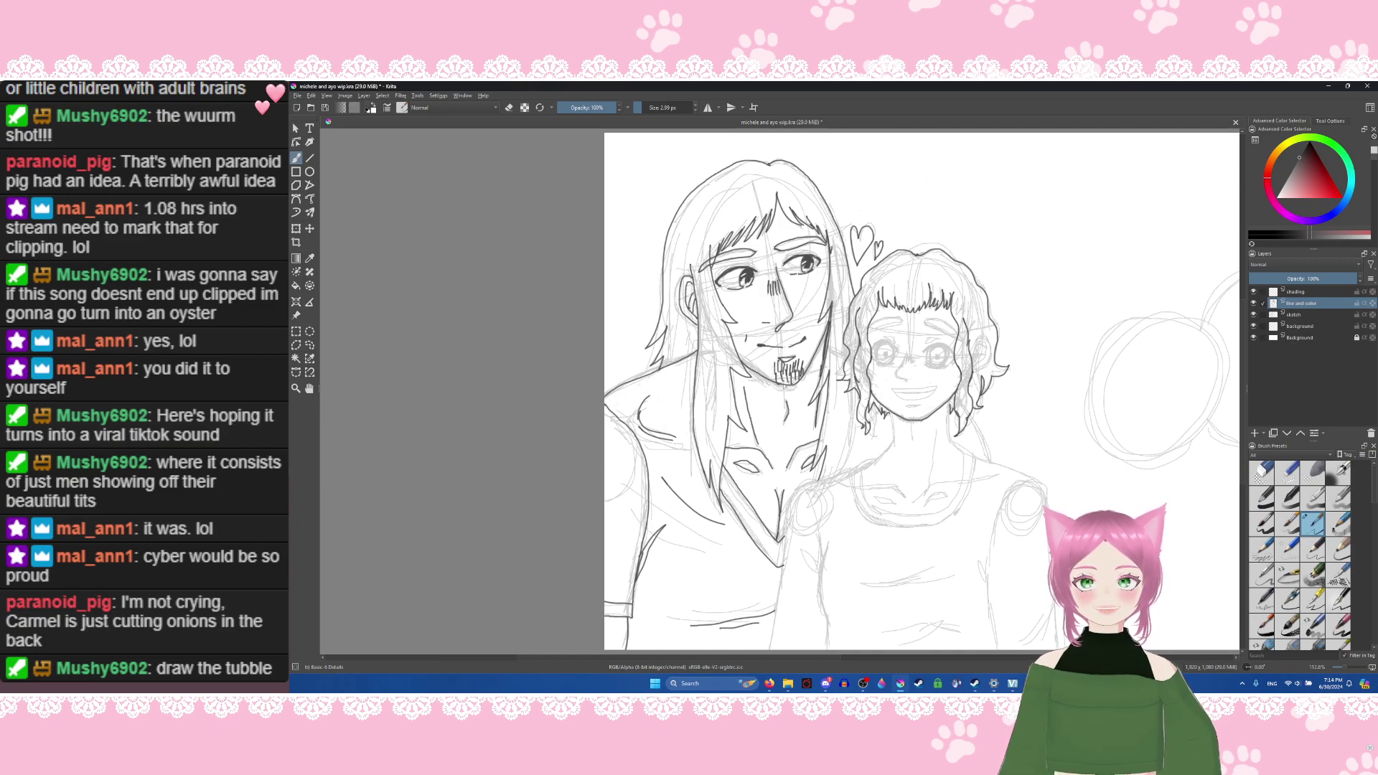
pyautogui.hotkey('ctrl', 'z')
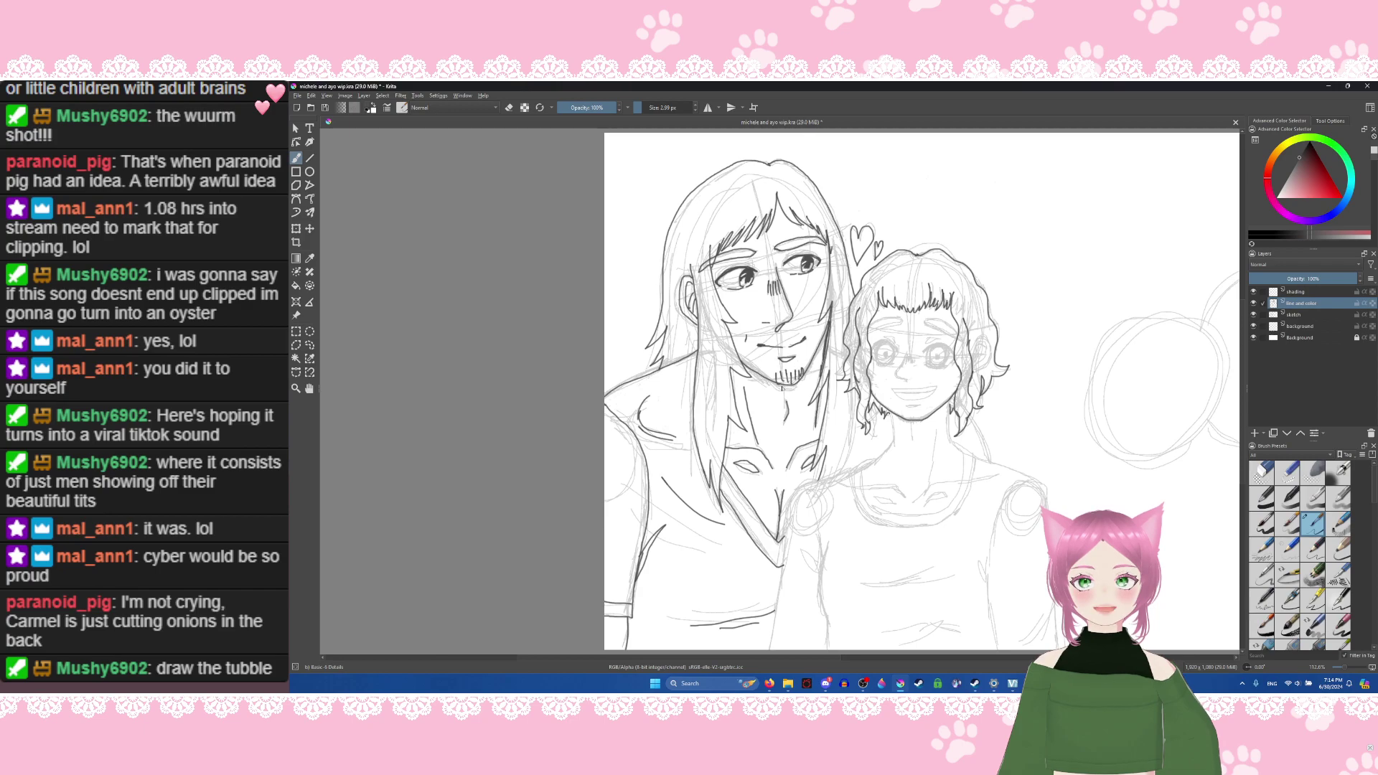
pyautogui.hotkey('ctrl', 'z')
pyautogui.hotkey('ctrl', 'z')
pyautogui.hotkey('ctrl', 'z')
pyautogui.hotkey('ctrl', 'z')
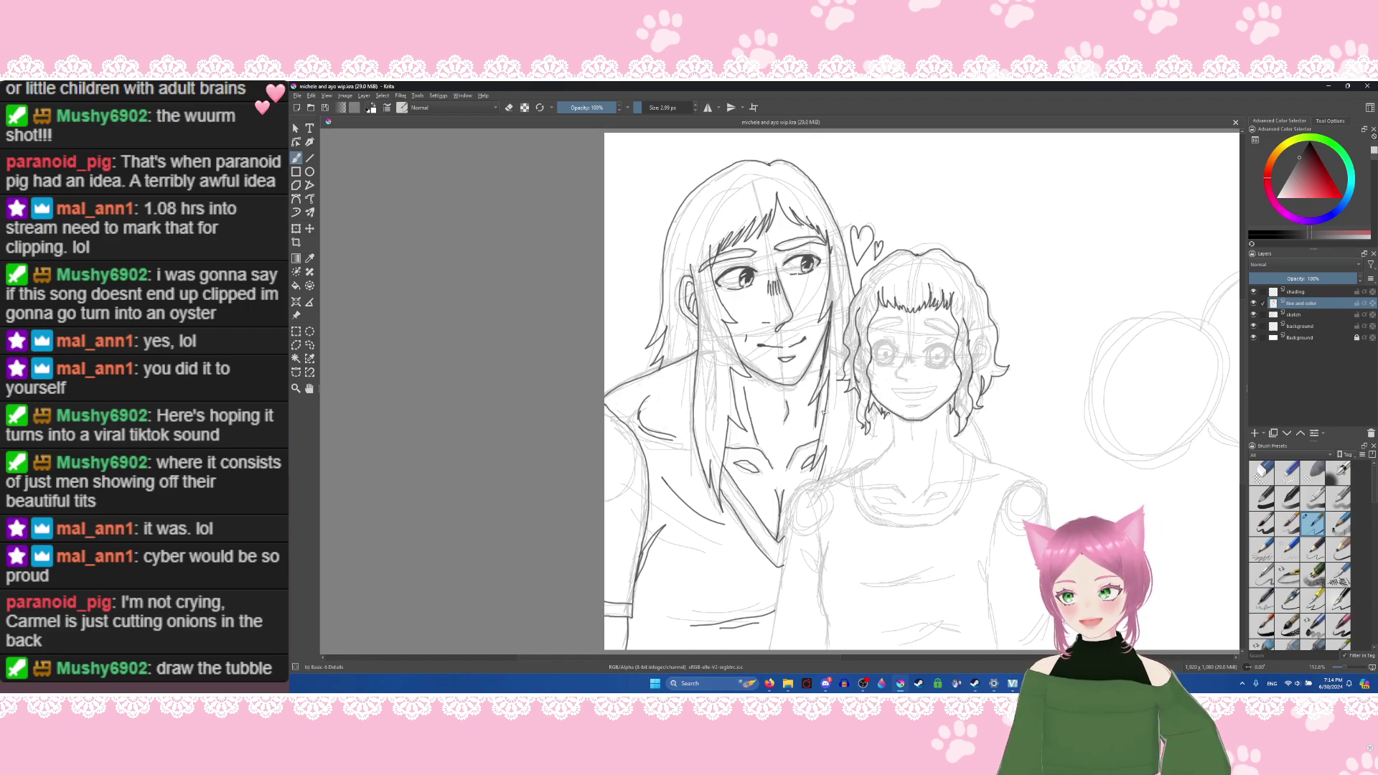
pyautogui.moveTo(778, 371); pyautogui.dragTo(795, 374)
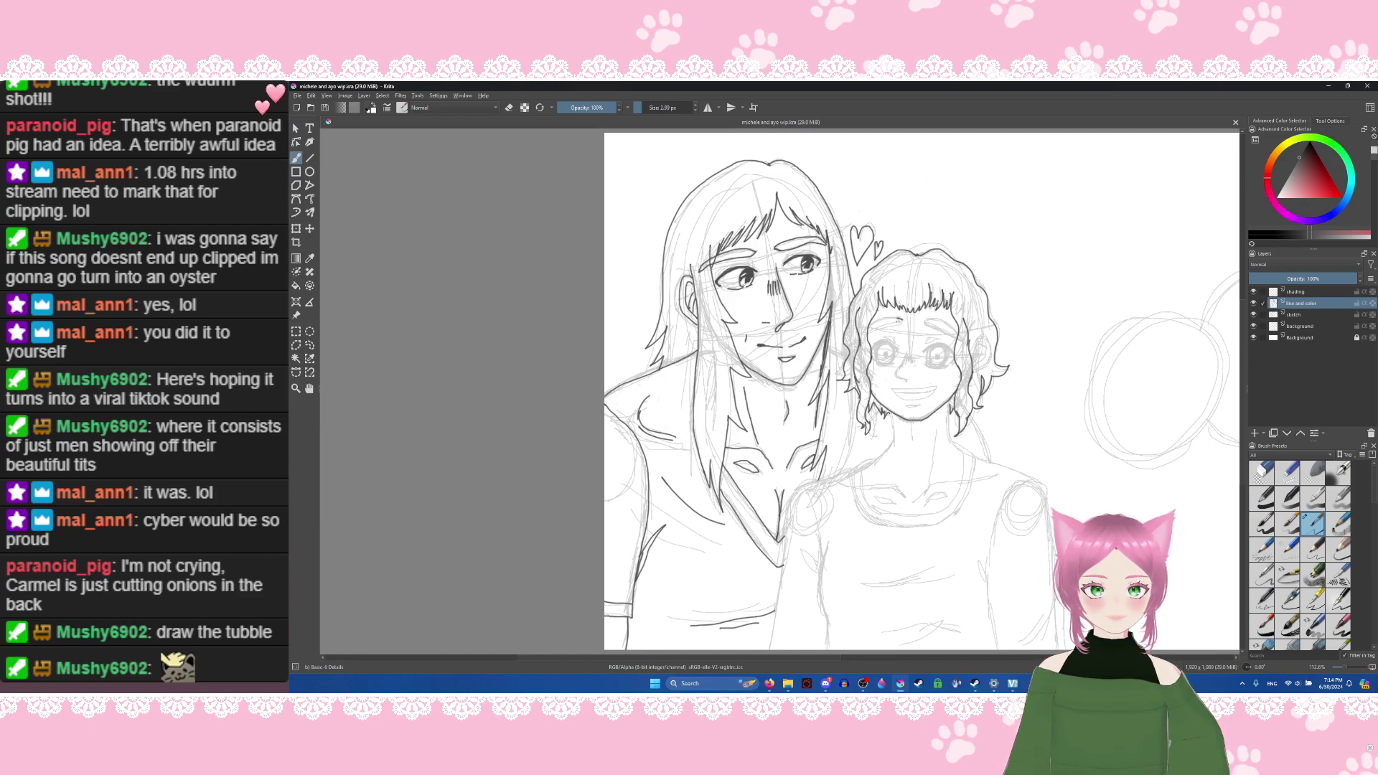
# Step: Ink the curly-haired character's eyebrows and the exposed ear on the line layer, undoing the strokes that miss
pyautogui.moveTo(897, 320); pyautogui.dragTo(876, 332)
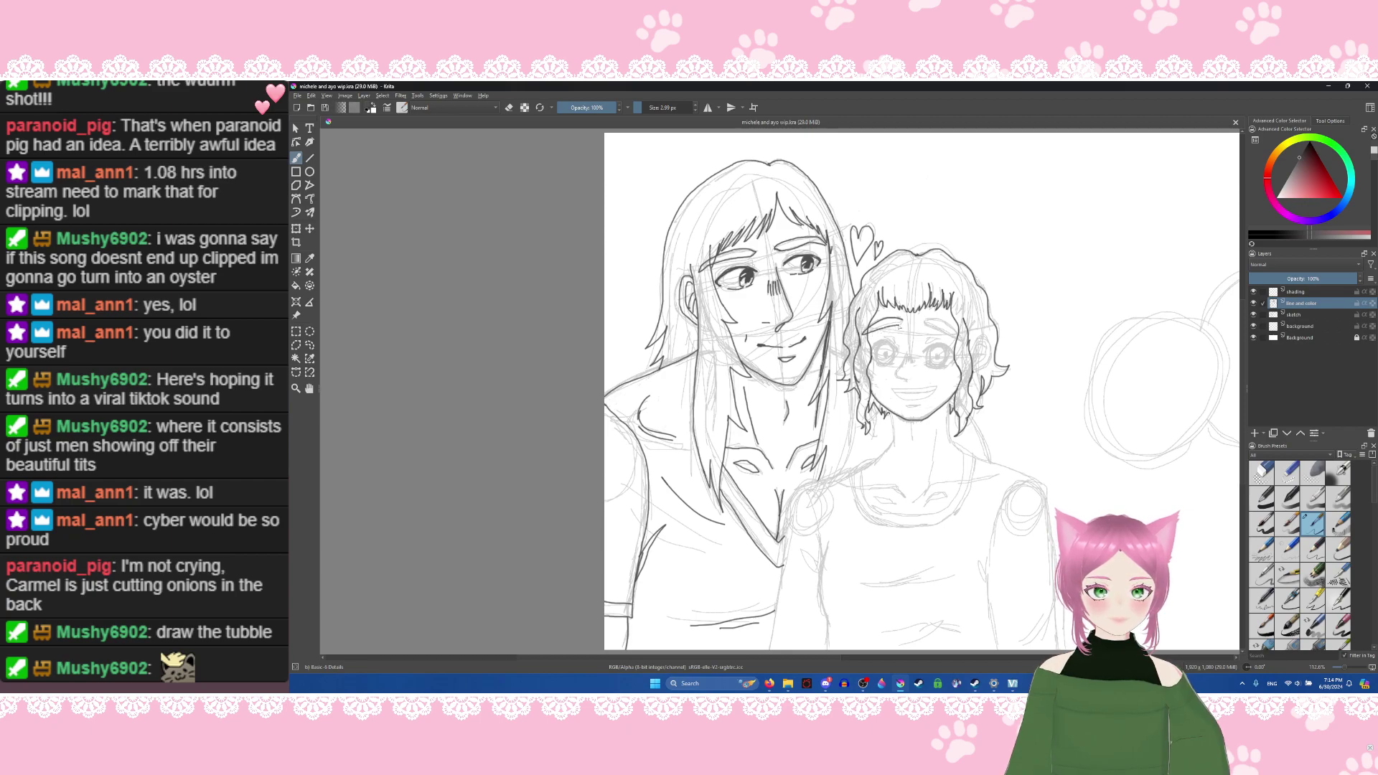
pyautogui.click(934, 325)
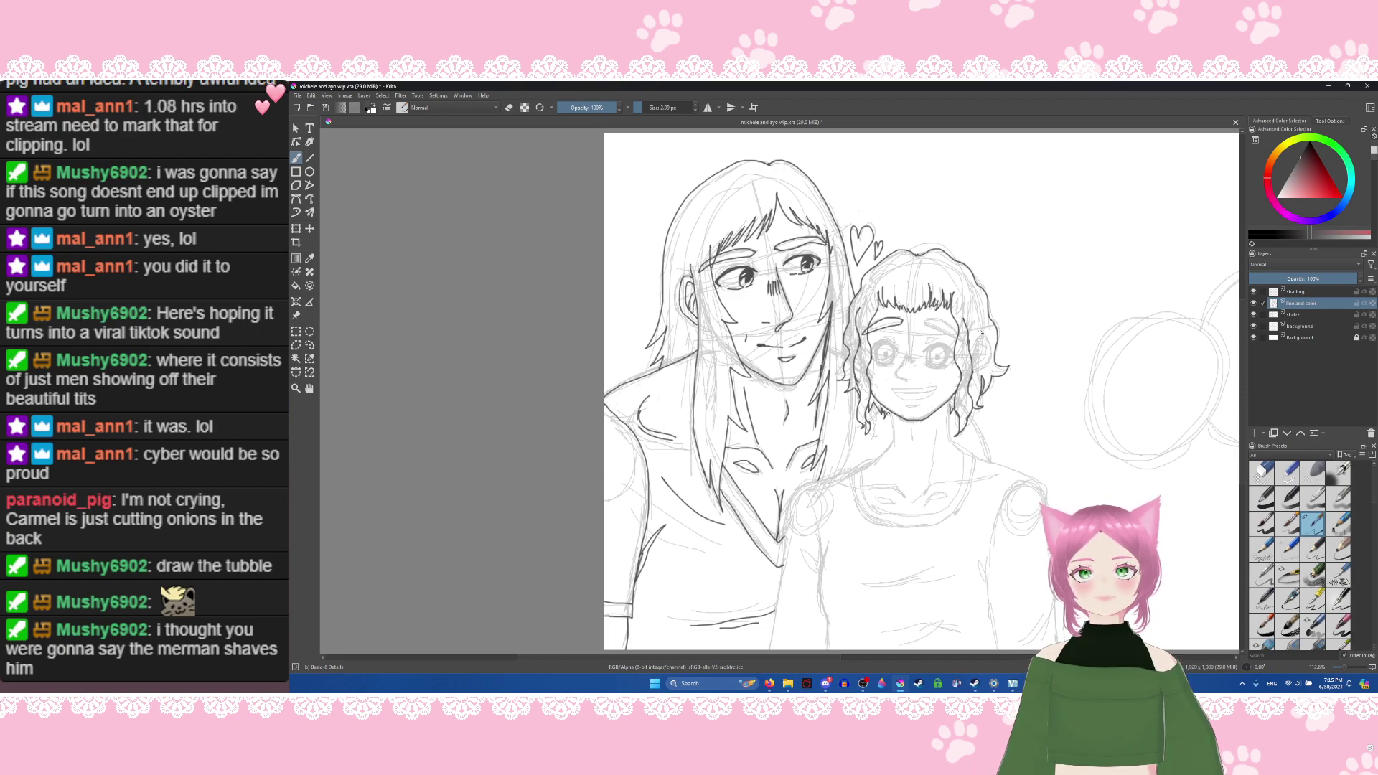
pyautogui.moveTo(976, 313); pyautogui.dragTo(979, 350)
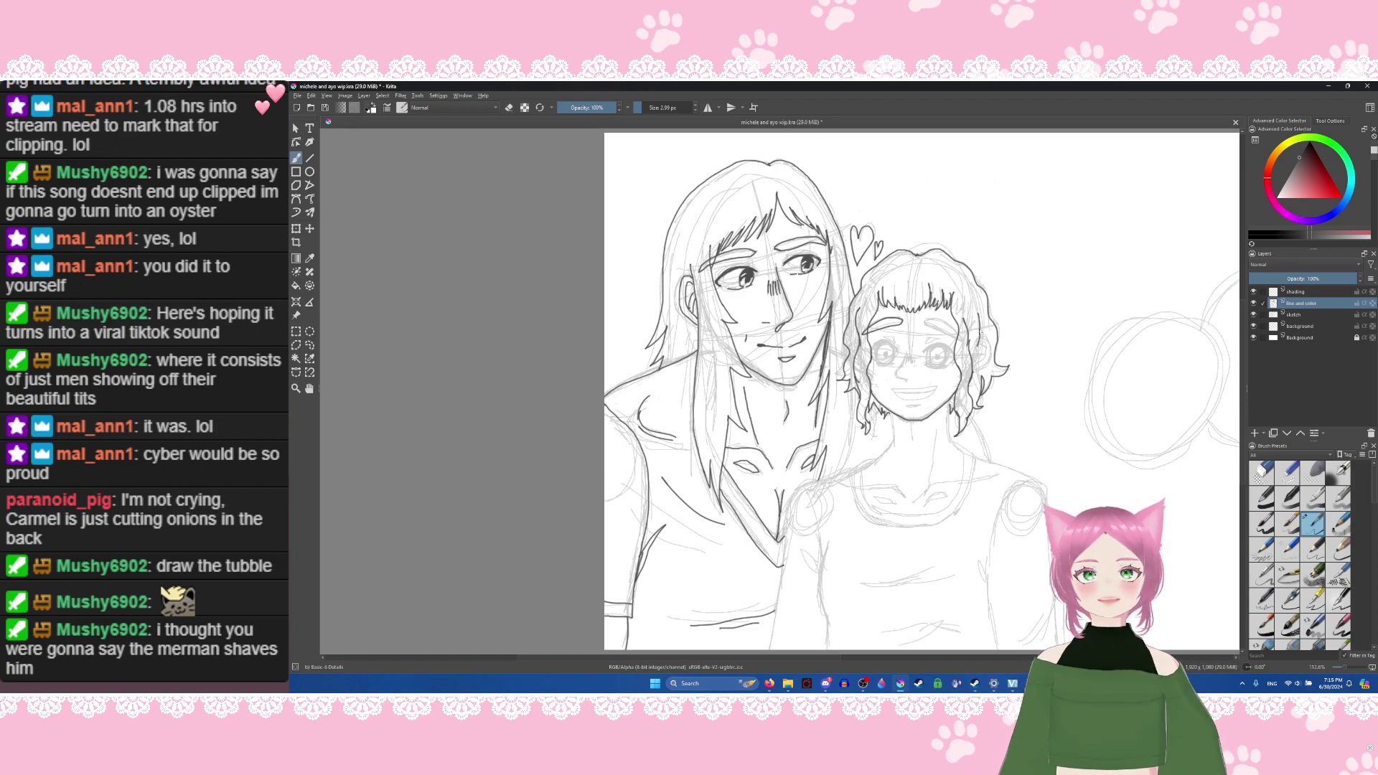
pyautogui.moveTo(982, 353); pyautogui.dragTo(979, 386)
pyautogui.hotkey('ctrl', 'z')
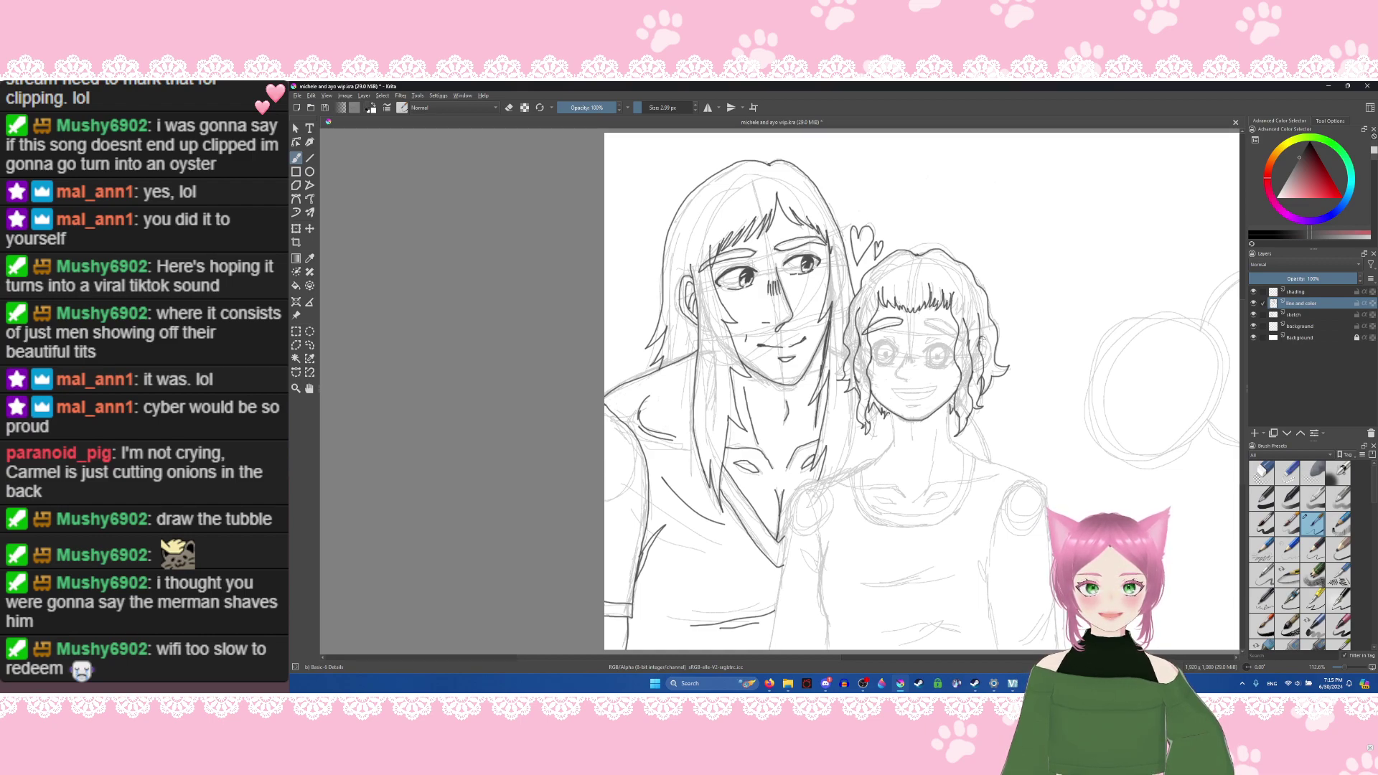
pyautogui.moveTo(990, 340); pyautogui.dragTo(988, 370)
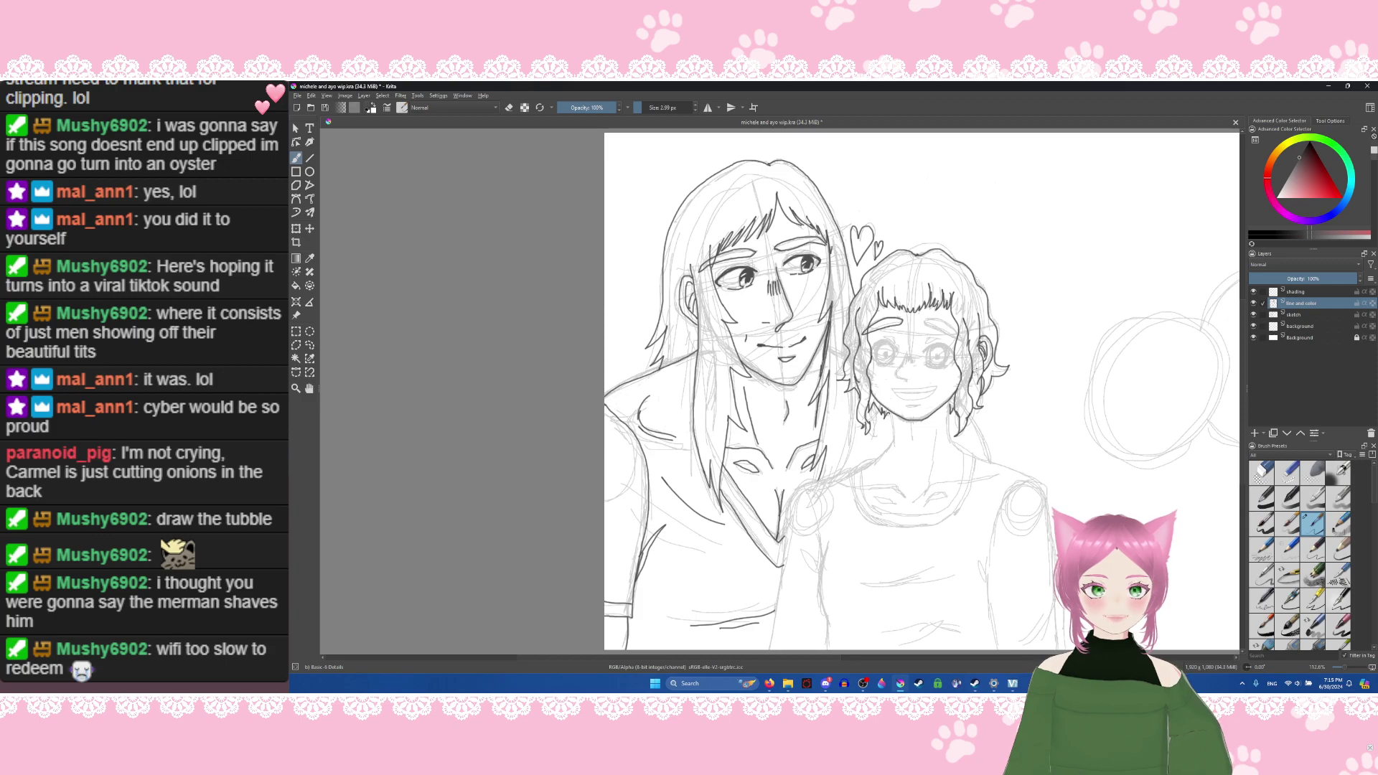
pyautogui.moveTo(980, 343); pyautogui.dragTo(964, 390)
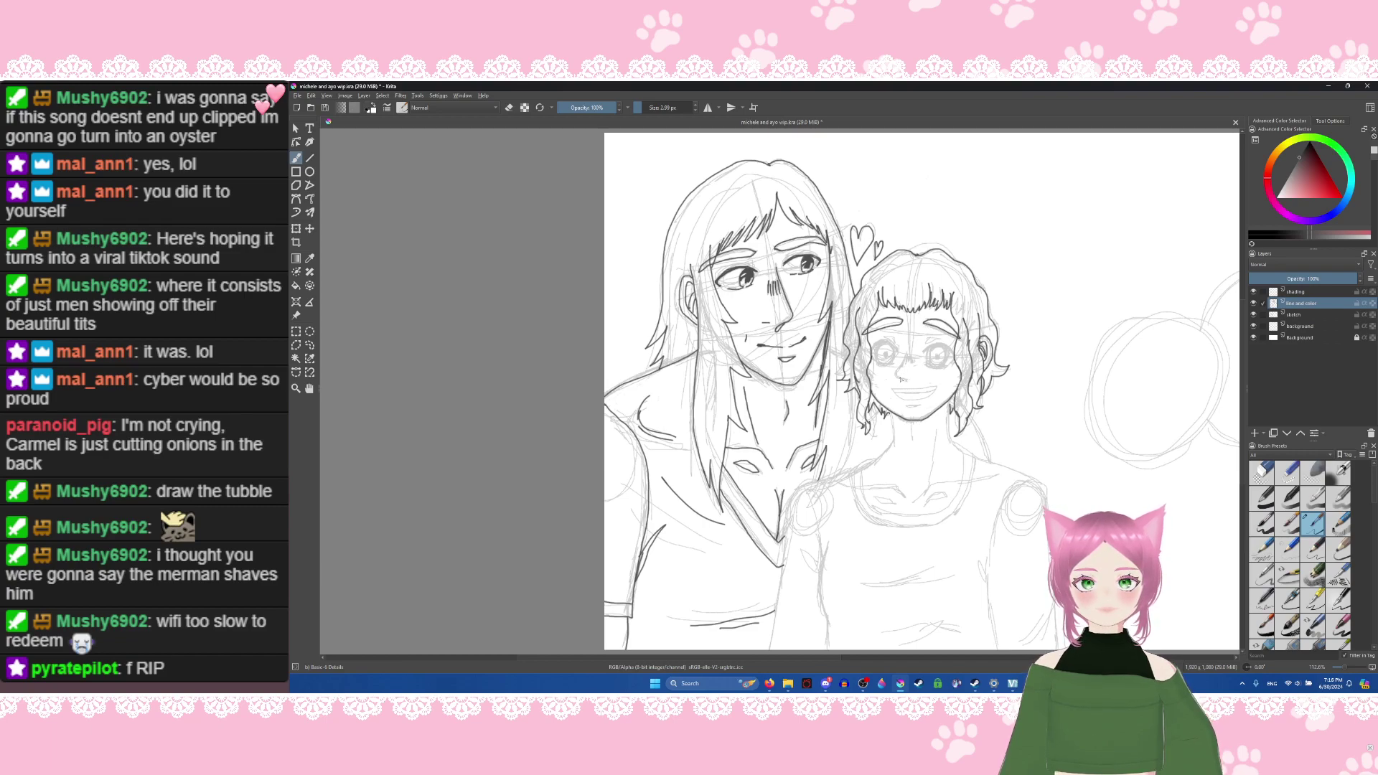
pyautogui.hotkey('ctrl', 'z')
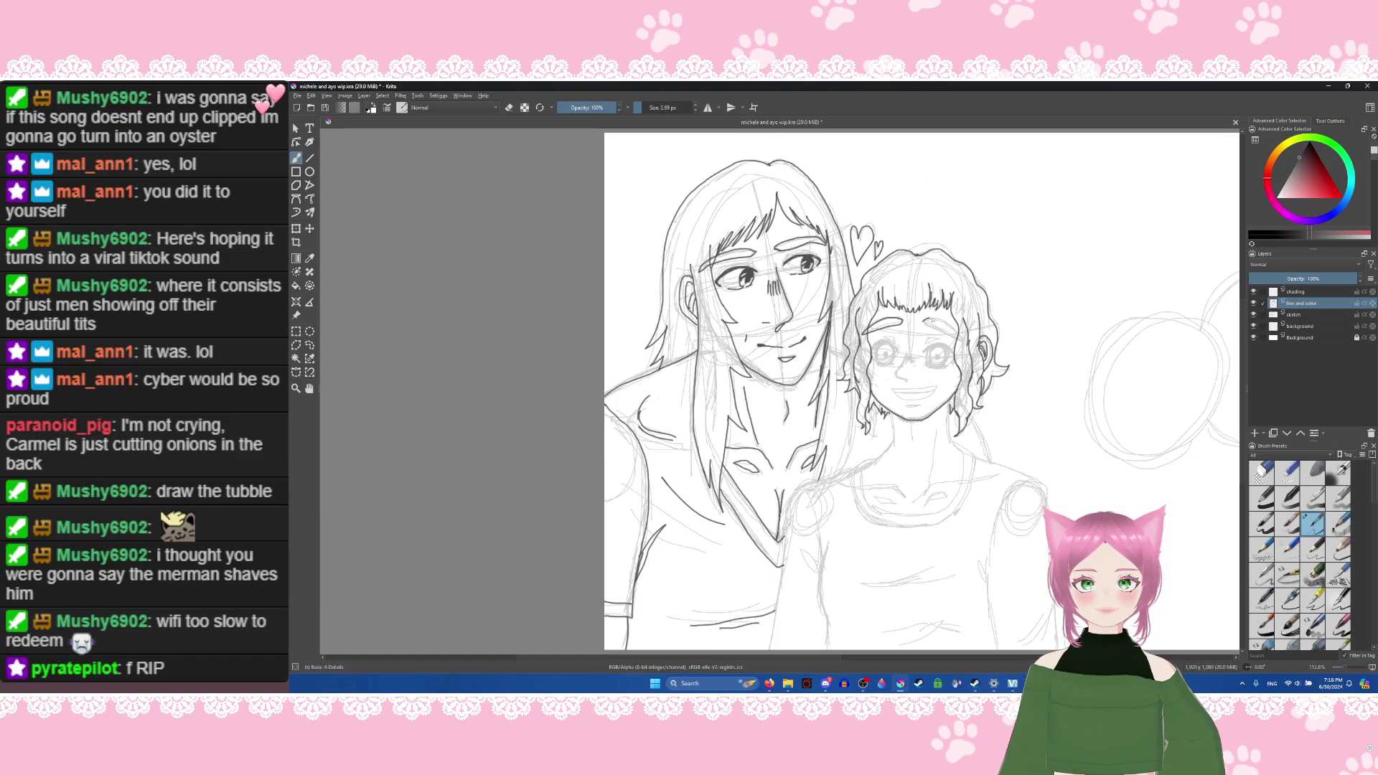
# Step: Refine the curly-haired character's eyebrow on the ear side and save the drawing
pyautogui.moveTo(932, 322); pyautogui.dragTo(963, 342)
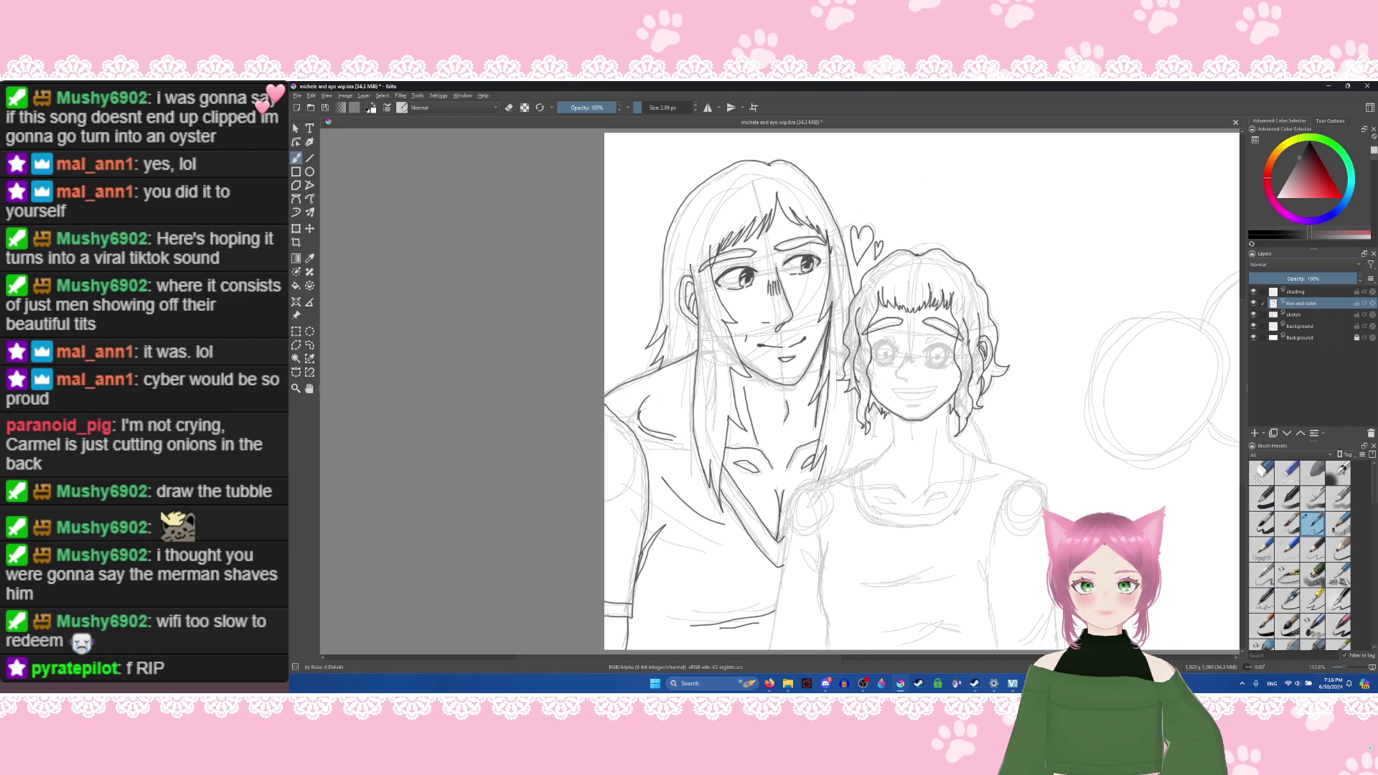
pyautogui.moveTo(893, 392)
pyautogui.mouseDown()
pyautogui.moveTo(937, 390)
pyautogui.moveTo(925, 399)
pyautogui.mouseUp()
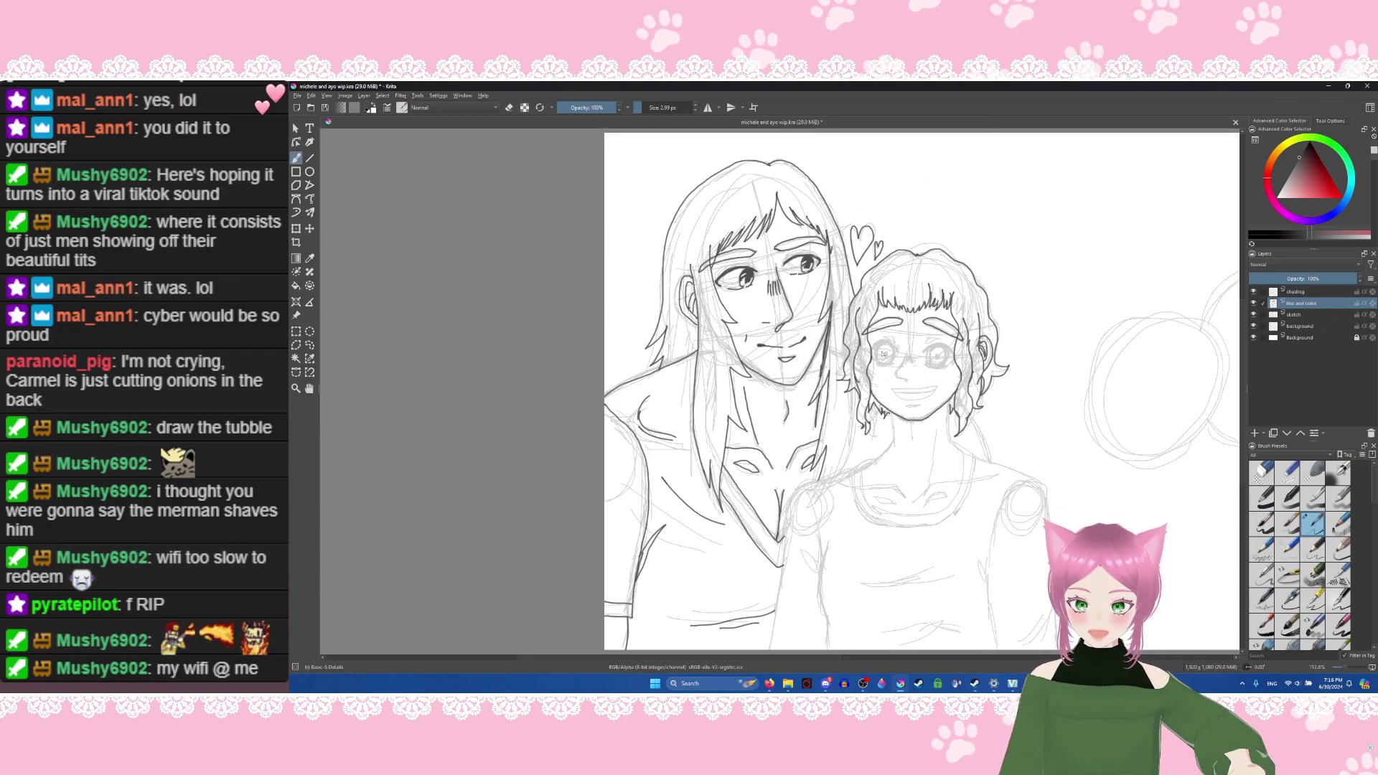
pyautogui.hotkey('ctrl', 's')
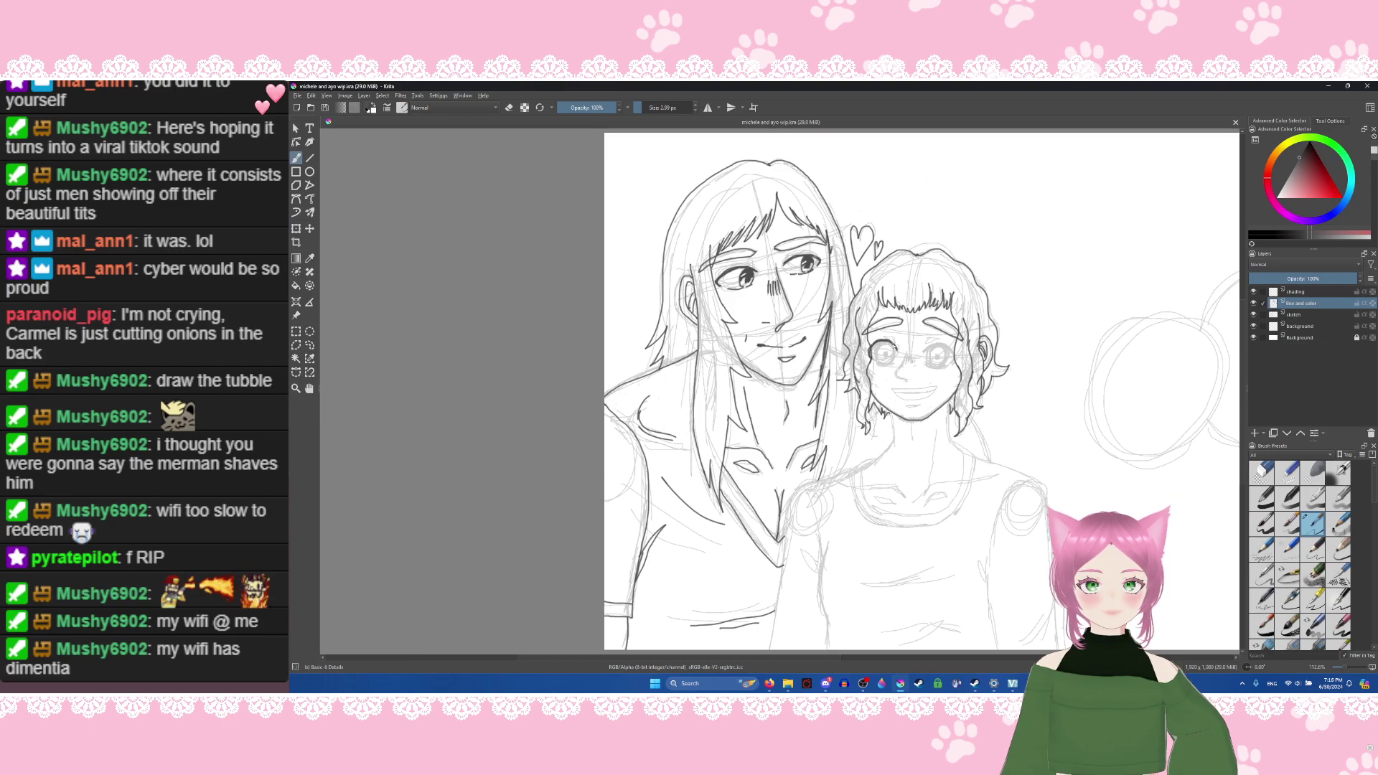
# Step: Ink the outlines and irises of the curly-haired character's two eyes over the sketch, undoing unwanted strokes
pyautogui.moveTo(895, 349); pyautogui.dragTo(926, 349)
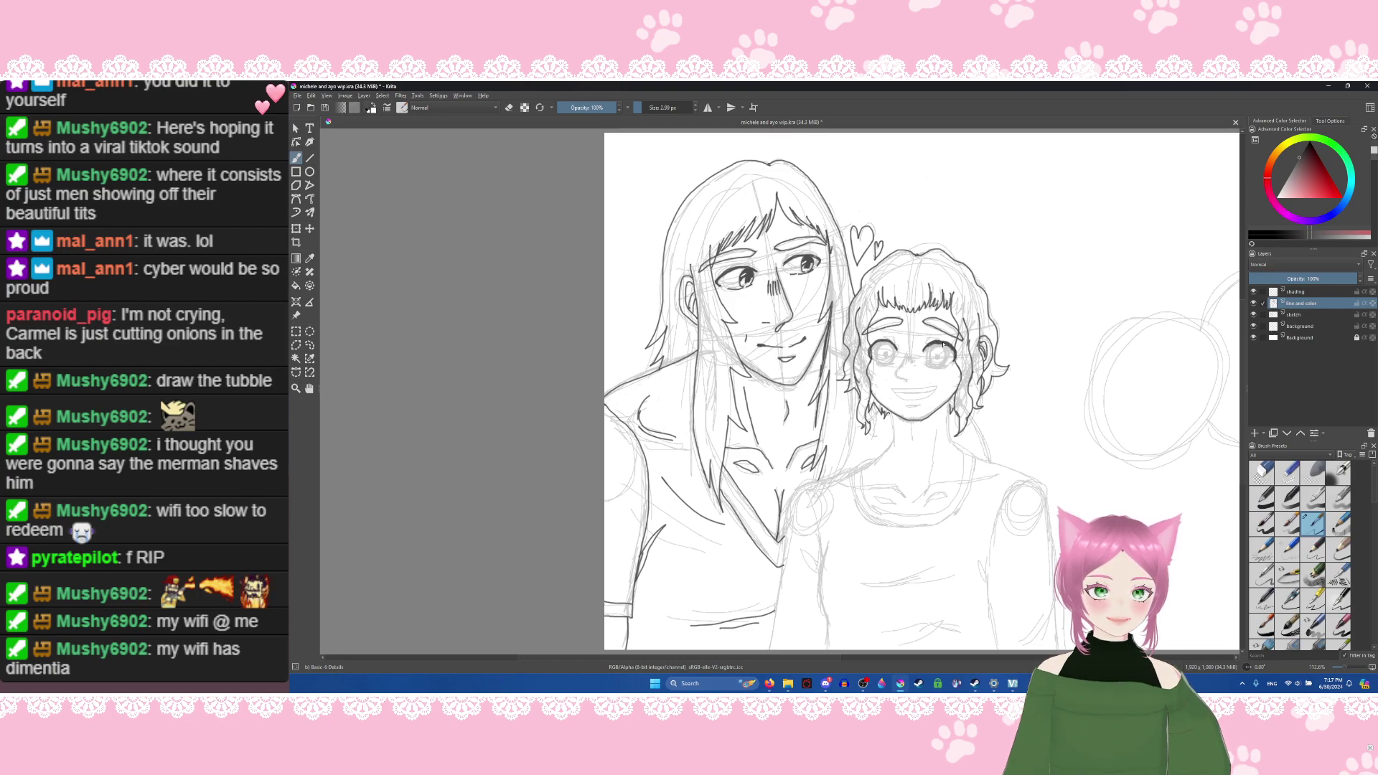
pyautogui.click(510, 109)
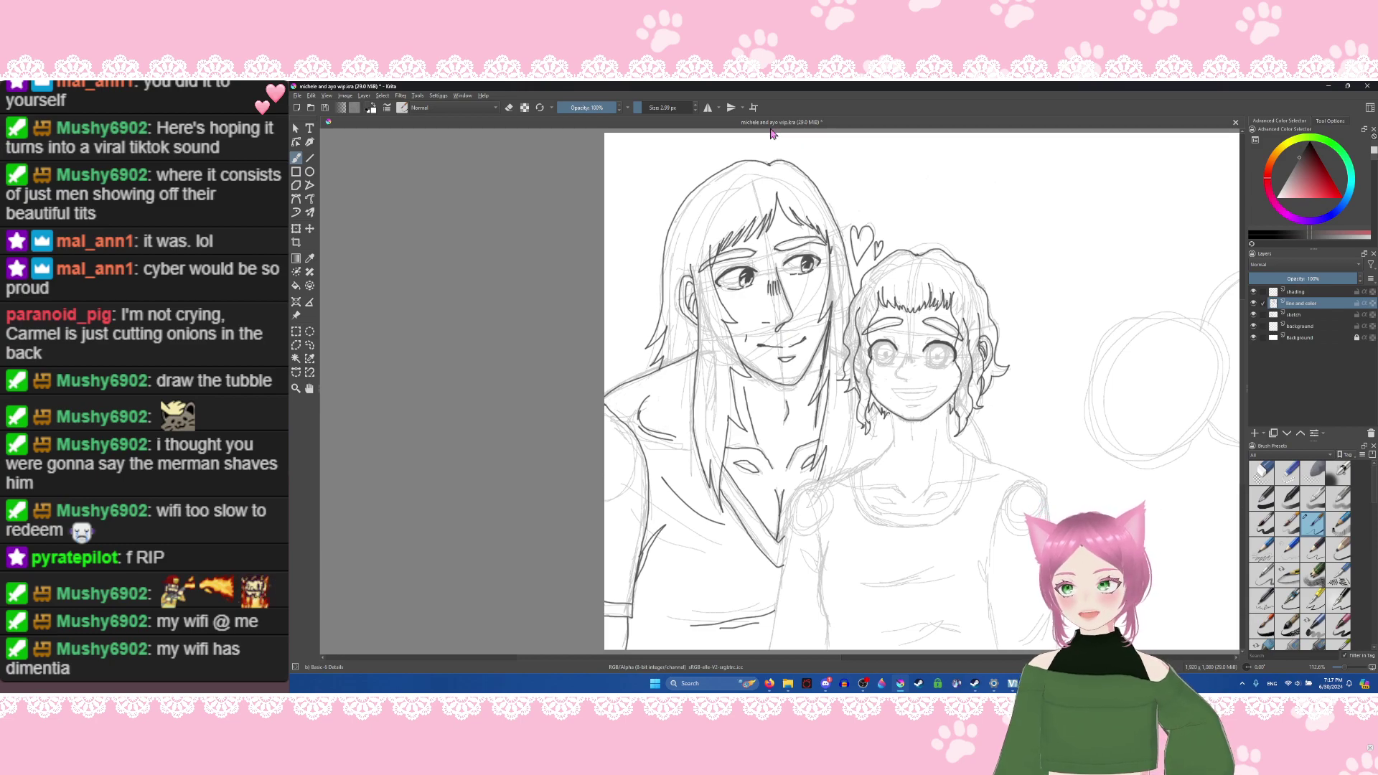
pyautogui.keyDown('ctrl'); pyautogui.click(891, 356); pyautogui.keyUp('ctrl')
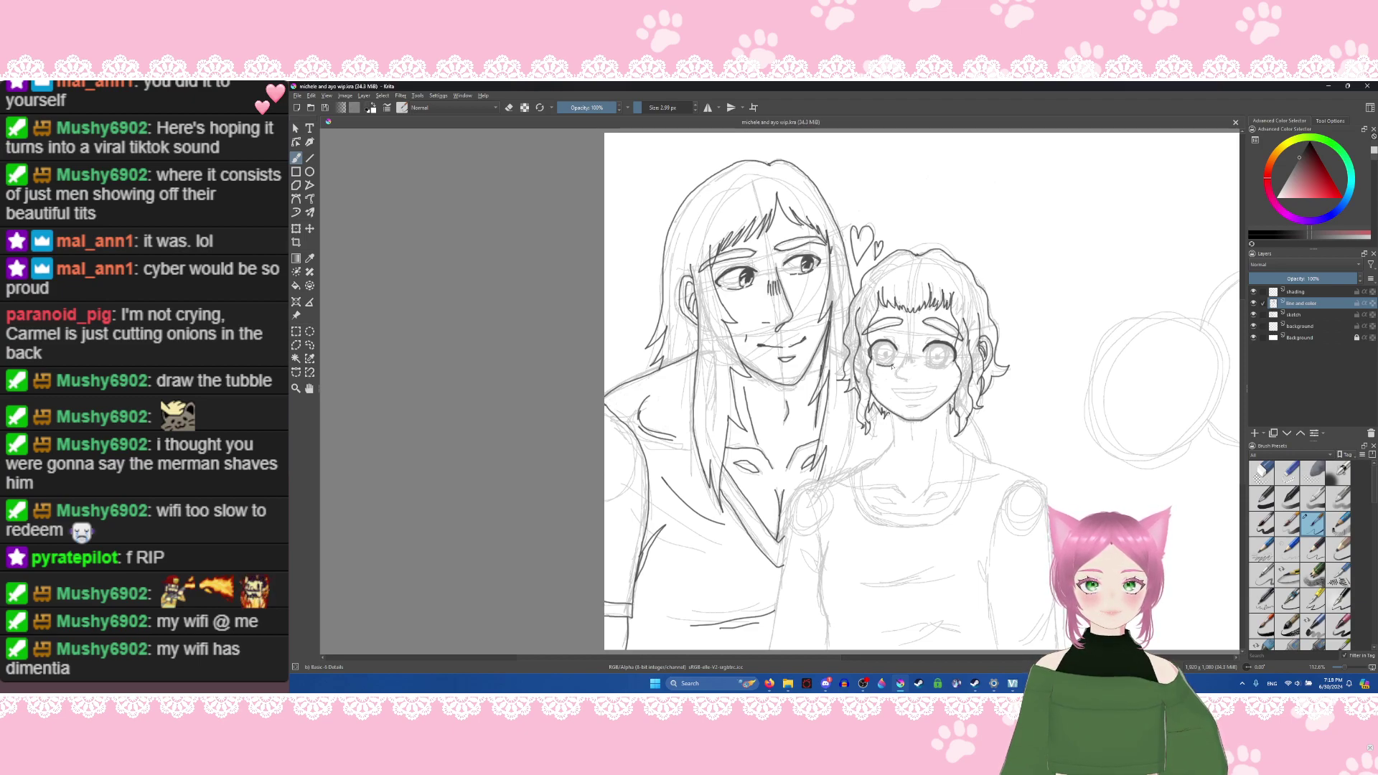
pyautogui.click(892, 366)
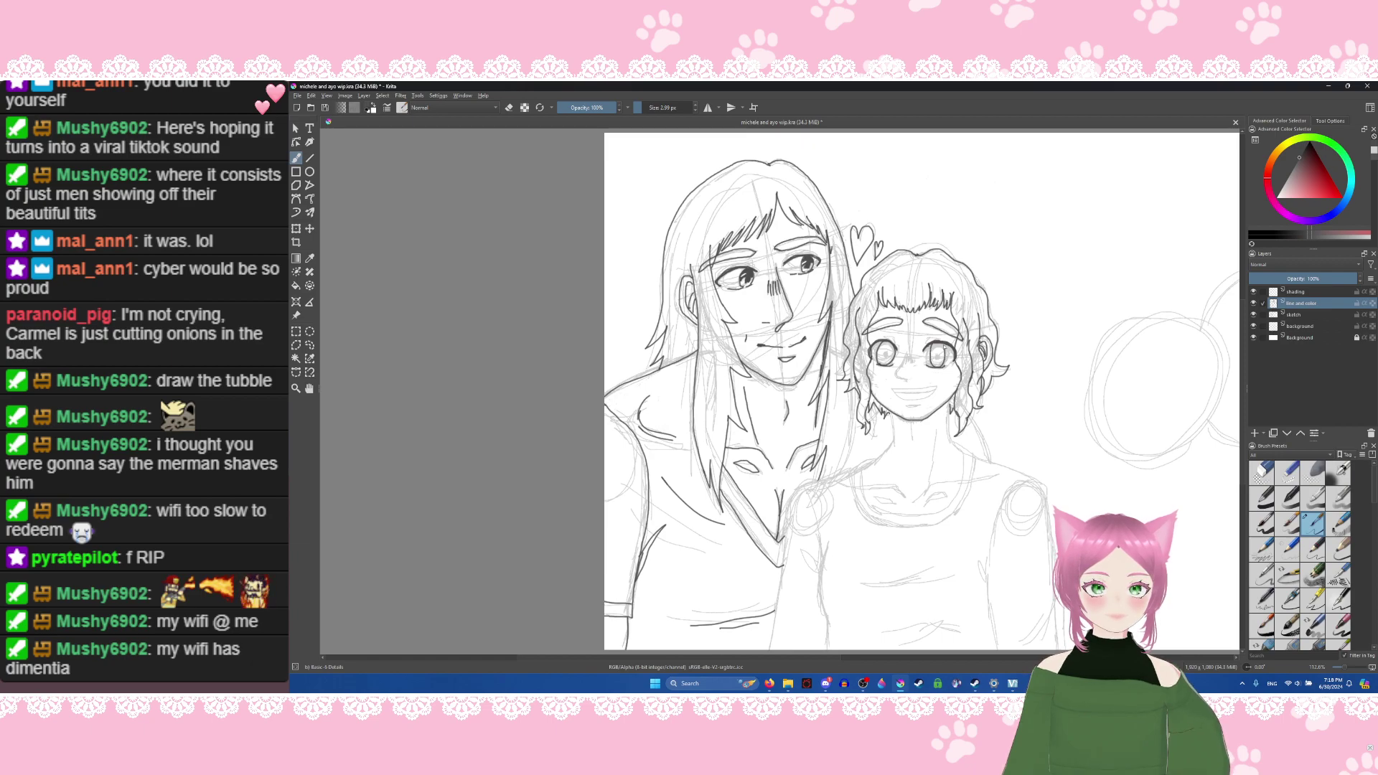
pyautogui.hotkey('ctrl', 'z')
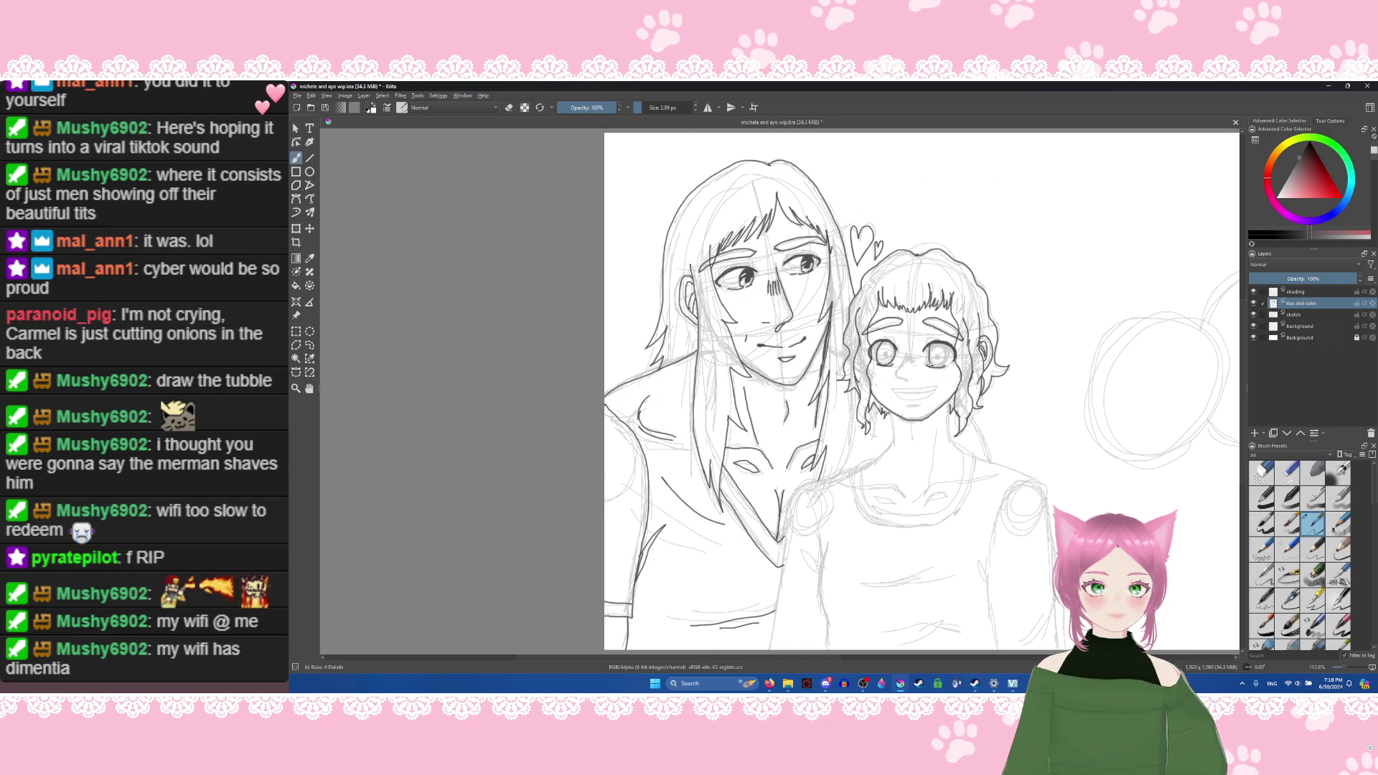
pyautogui.hotkey('ctrl', 'z')
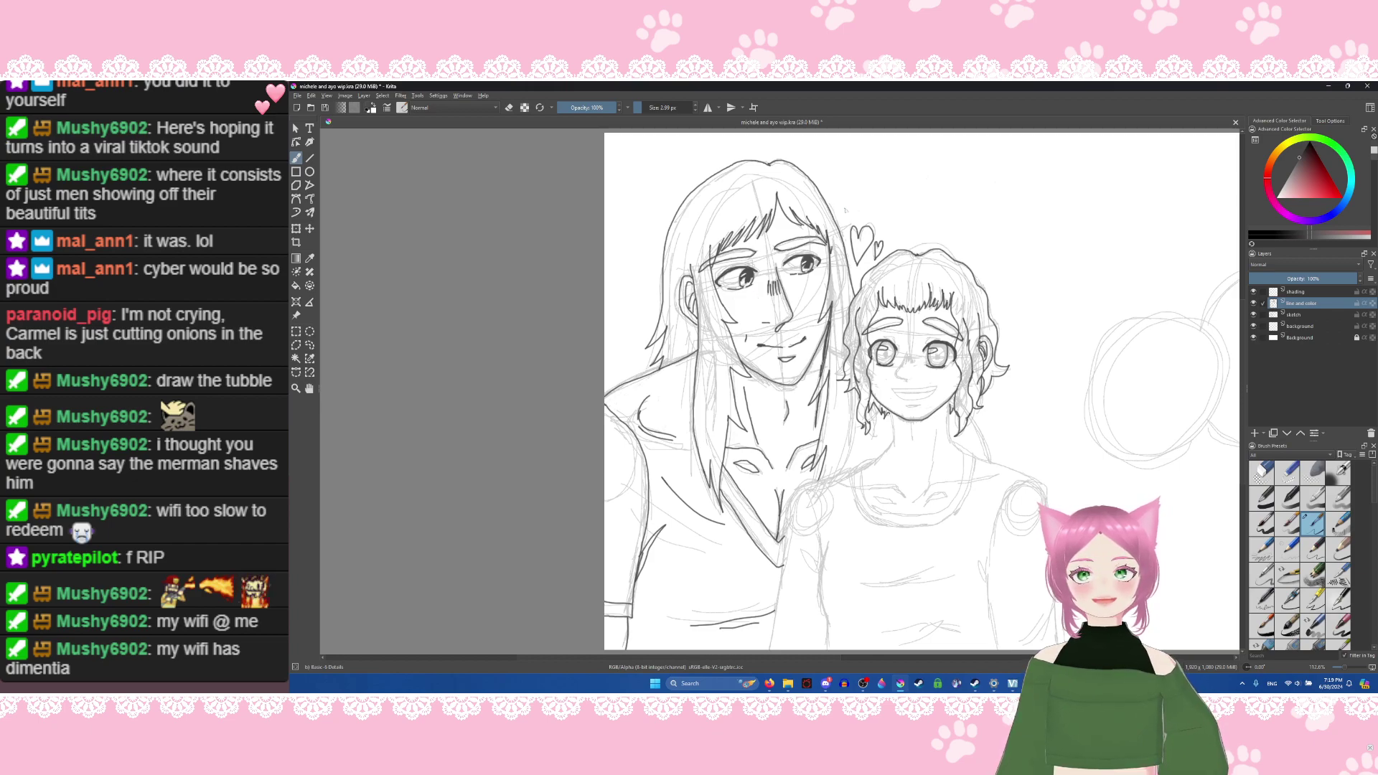
# Step: Try an arrow above the hearts and gaze lines from the man's eyes toward the curly-haired character, and undo them
pyautogui.moveTo(845, 209)
pyautogui.mouseDown()
pyautogui.moveTo(908, 196)
pyautogui.moveTo(901, 207)
pyautogui.mouseUp()
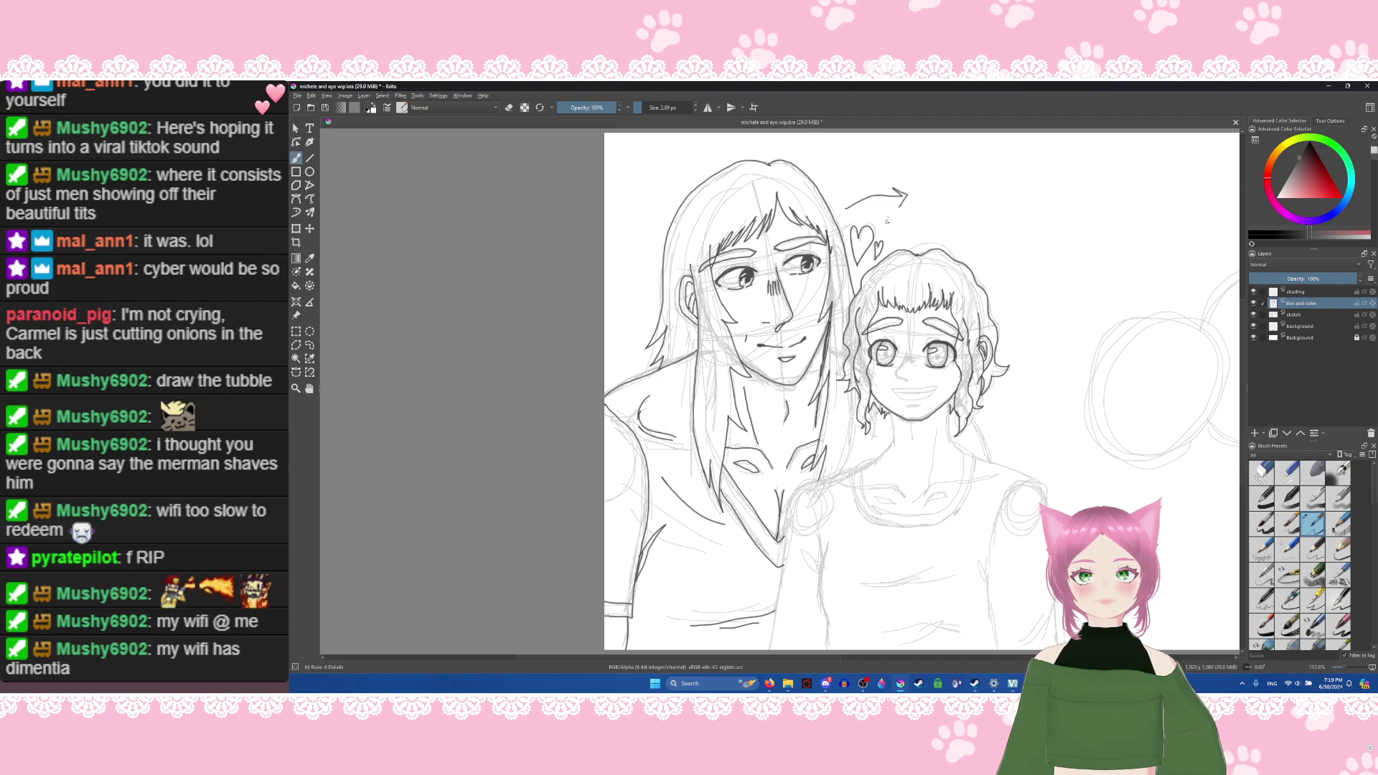
pyautogui.hotkey('ctrl', 'z')
pyautogui.hotkey('ctrl', 'z')
pyautogui.hotkey('ctrl', 'z')
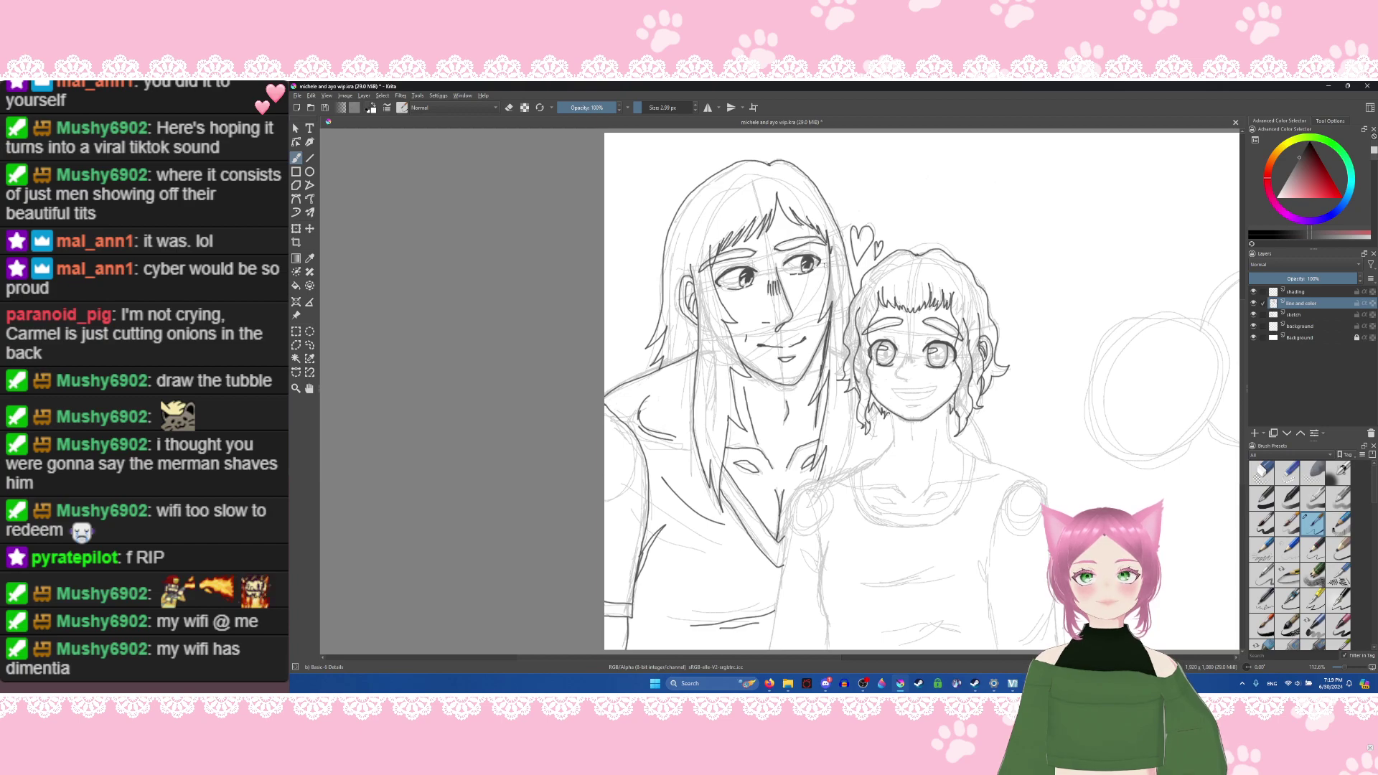
pyautogui.moveTo(812, 270); pyautogui.dragTo(940, 280)
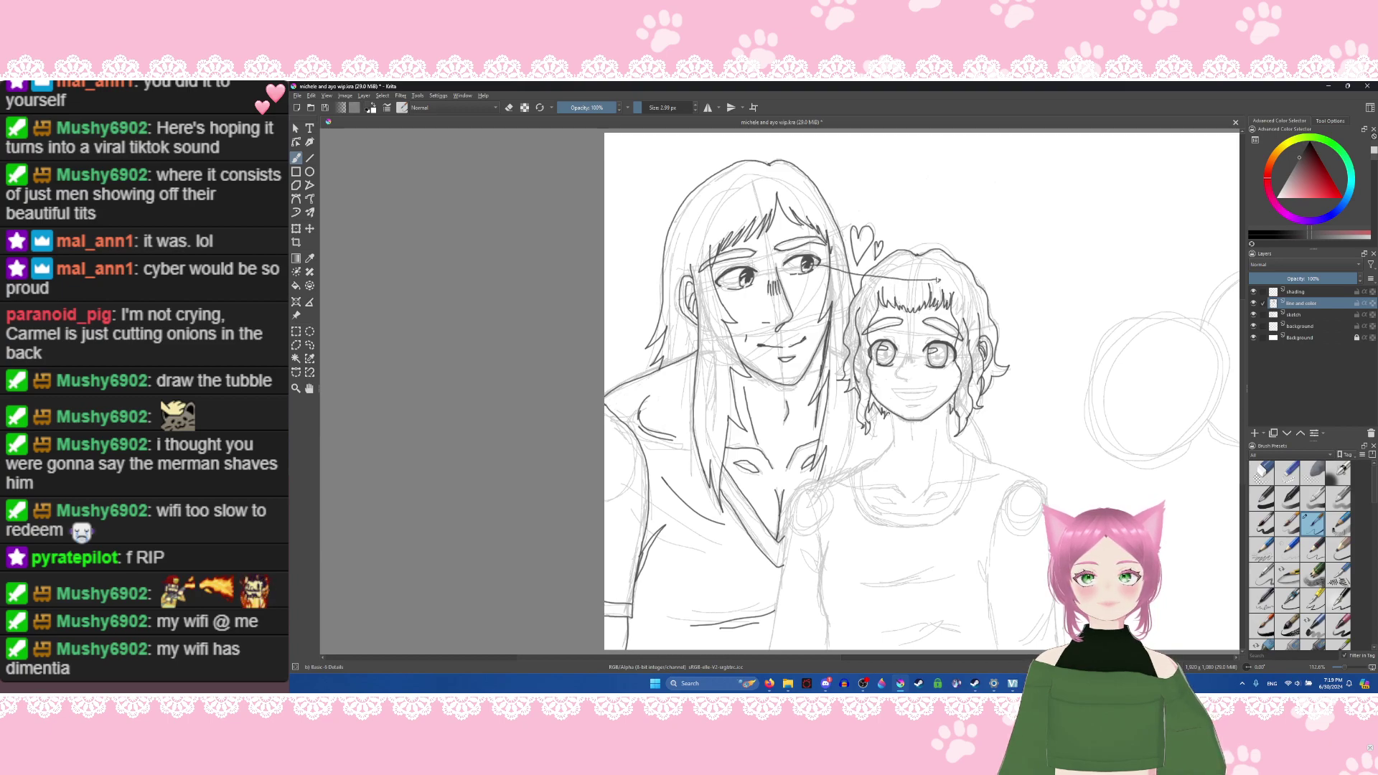
pyautogui.hotkey('ctrl', 'z')
pyautogui.moveTo(747, 282); pyautogui.dragTo(893, 326)
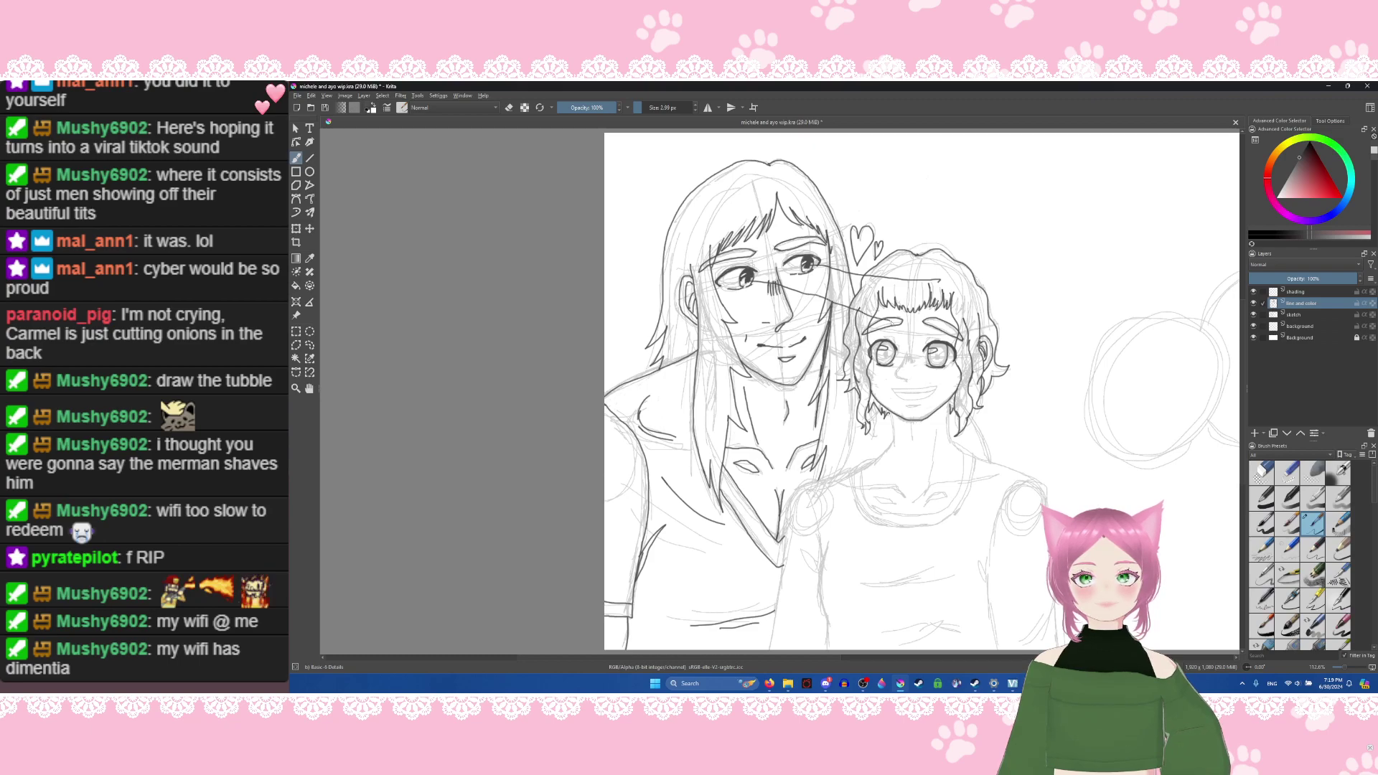
pyautogui.hotkey('ctrl', 'z')
pyautogui.hotkey('ctrl', 'z')
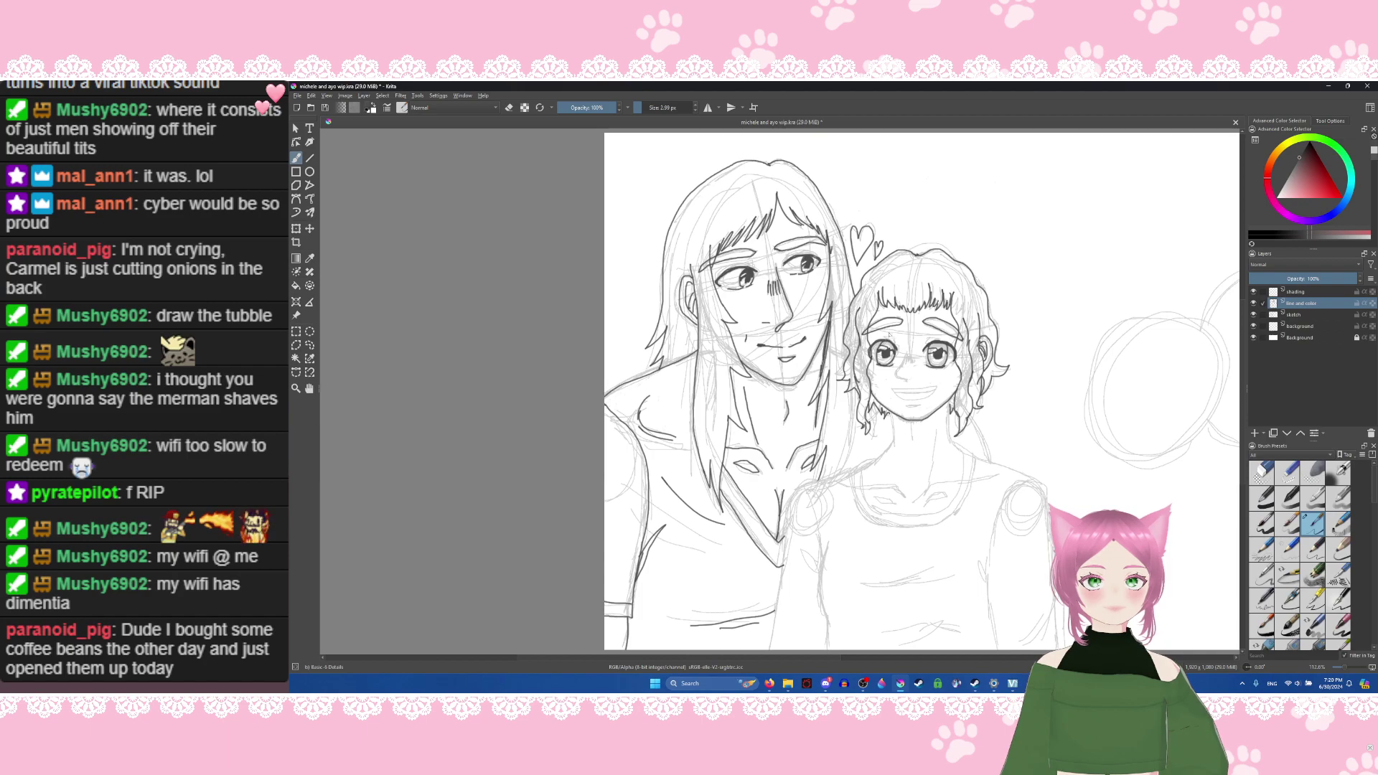
# Step: Switch from the Fill tool back to the freehand brush and save the drawing
pyautogui.click(296, 286)
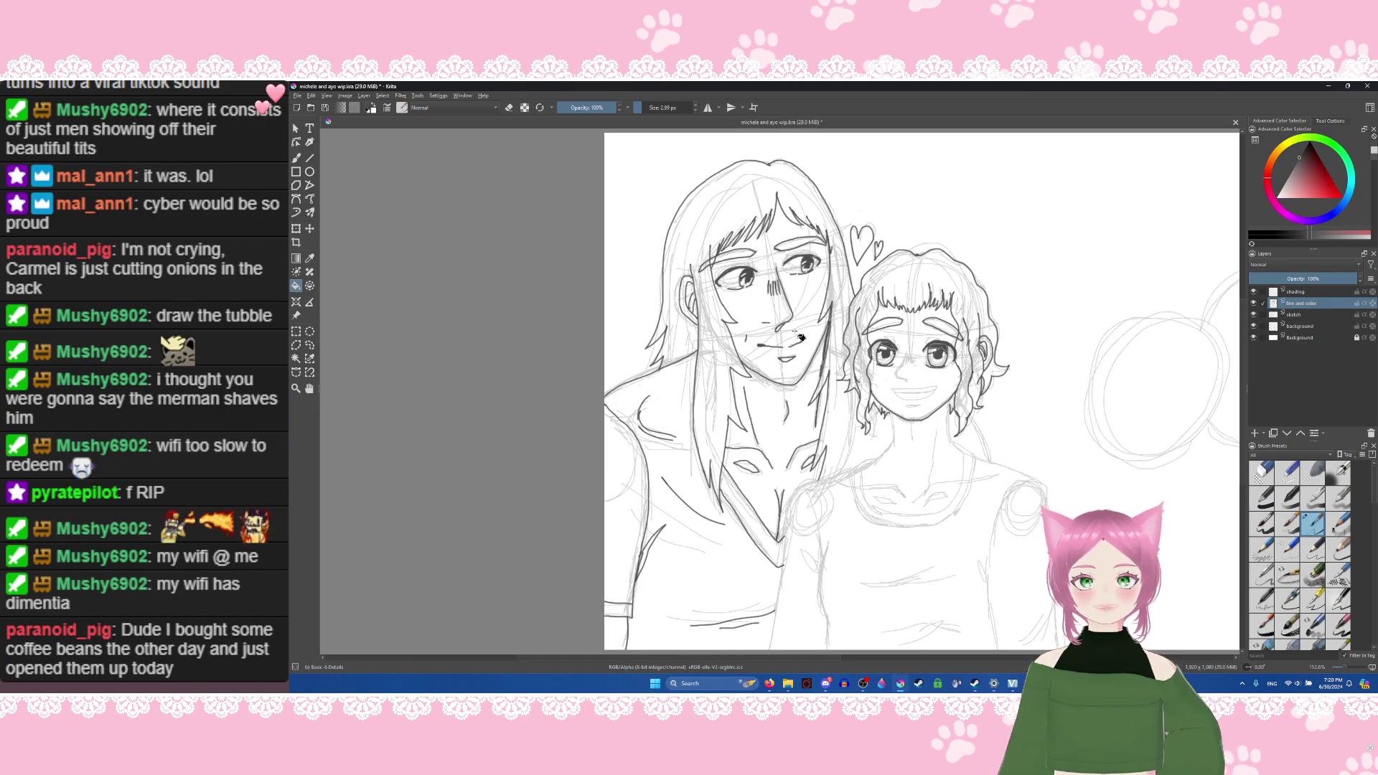
pyautogui.click(295, 159)
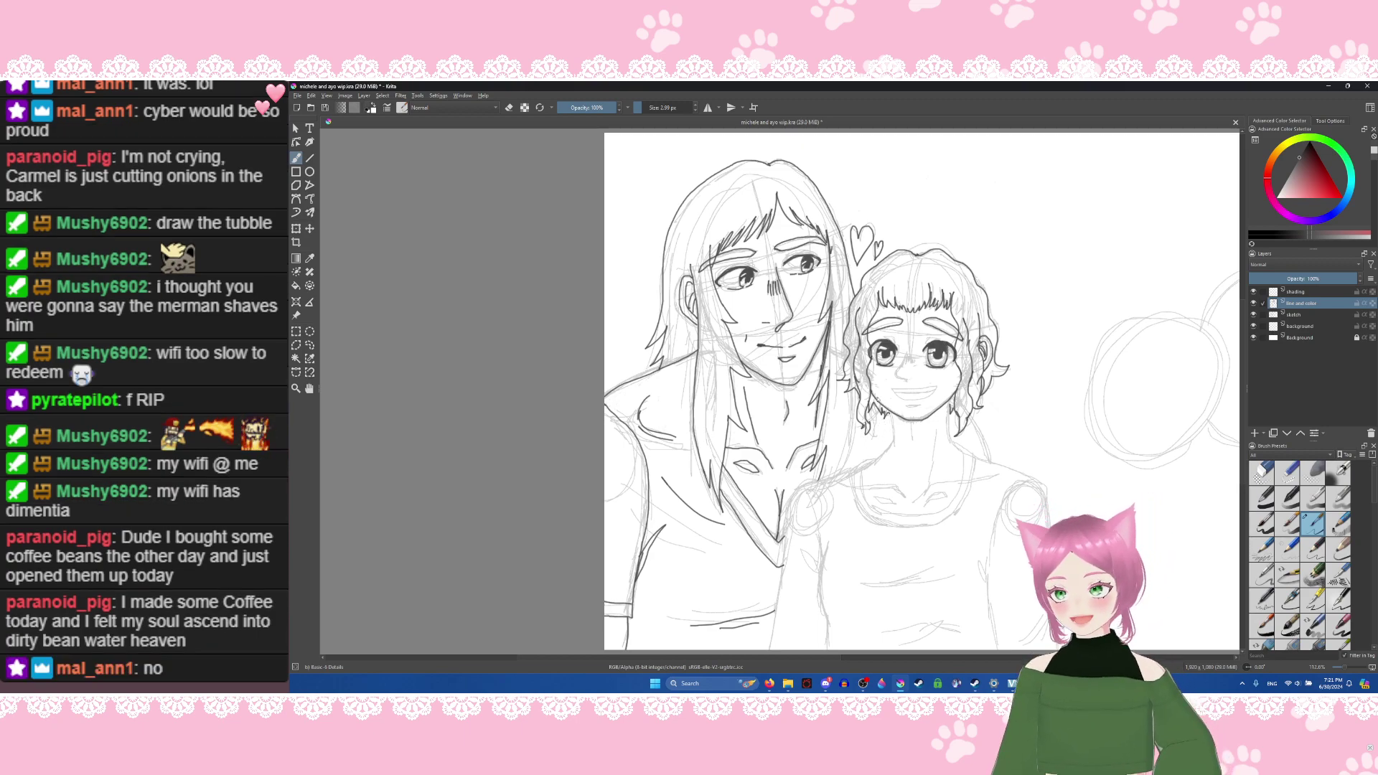
pyautogui.hotkey('ctrl', 's')
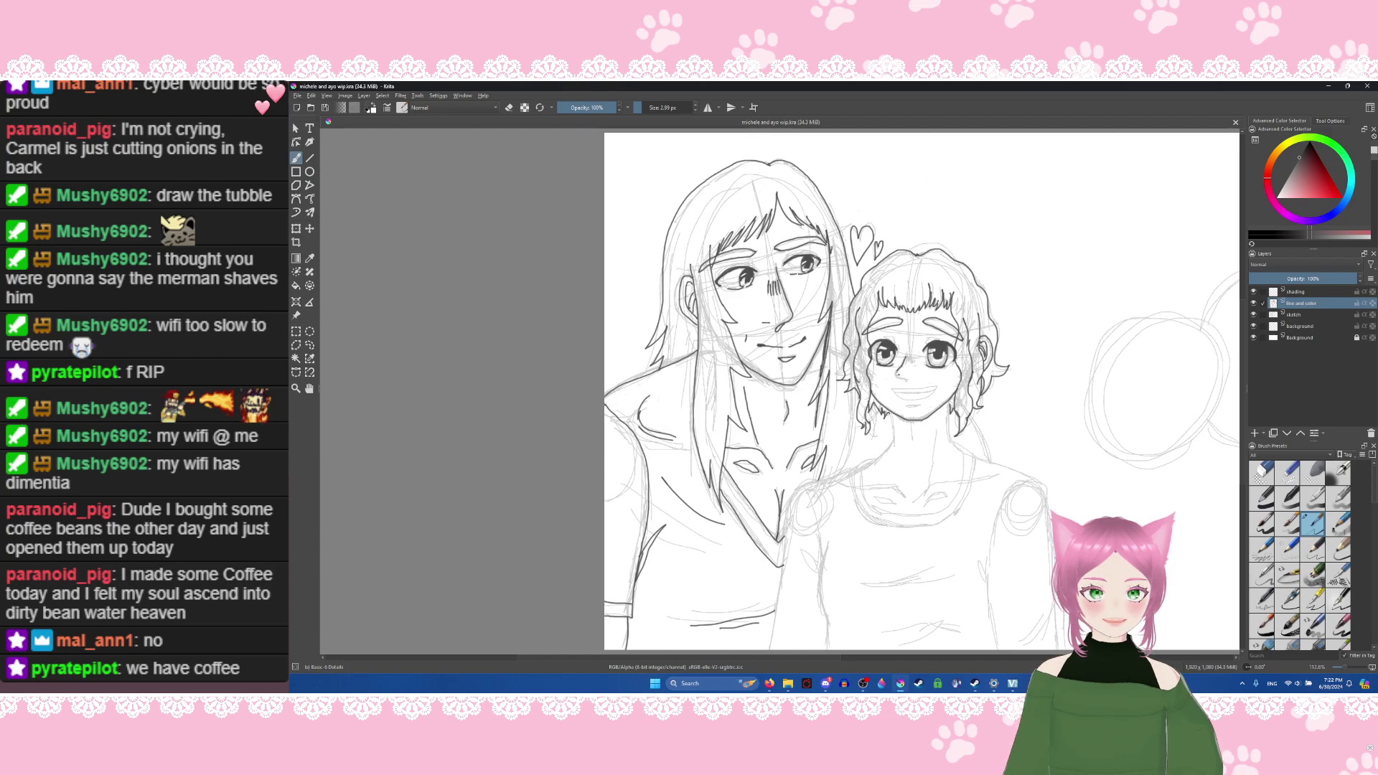
# Step: Ink the curly-haired character's nose with small shading strokes across its bridge, saving the drawing
pyautogui.moveTo(908, 382); pyautogui.dragTo(922, 354)
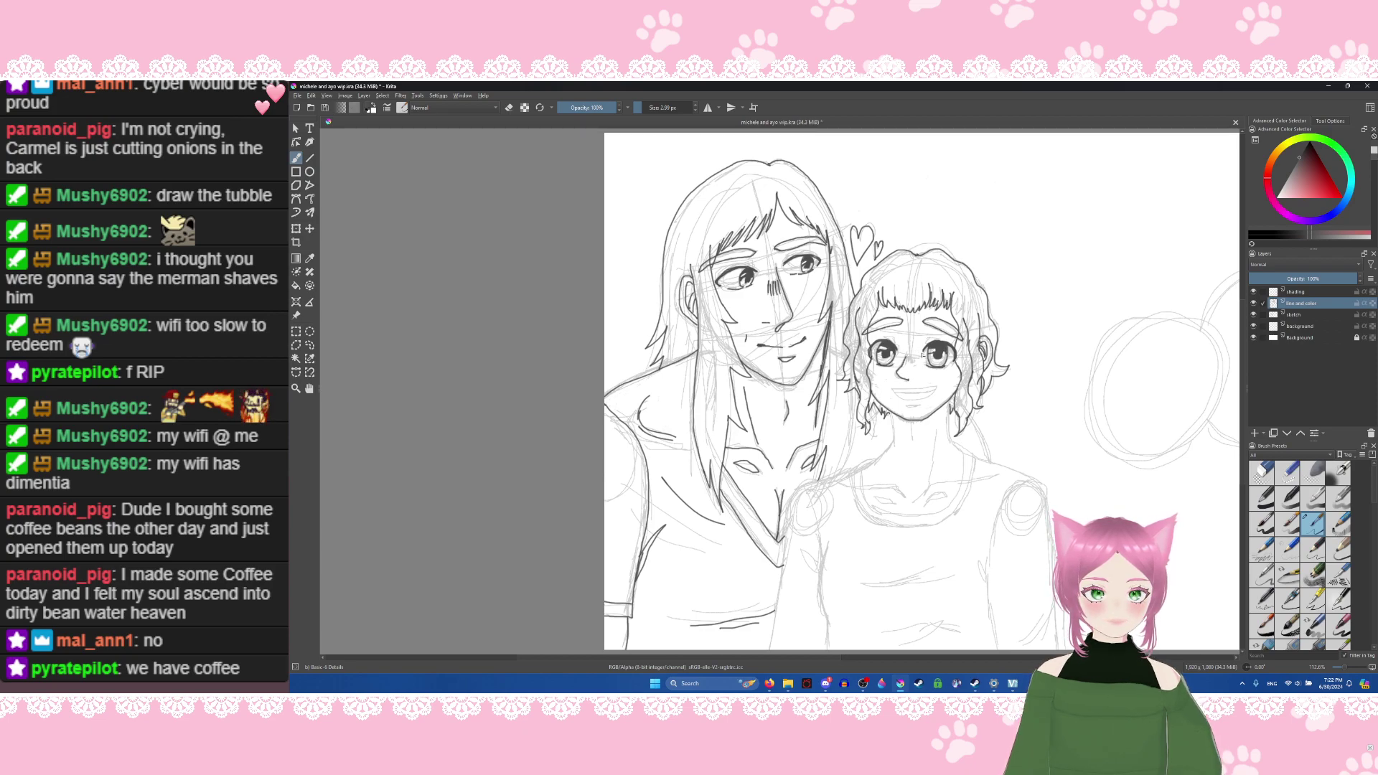
pyautogui.hotkey('ctrl', 's')
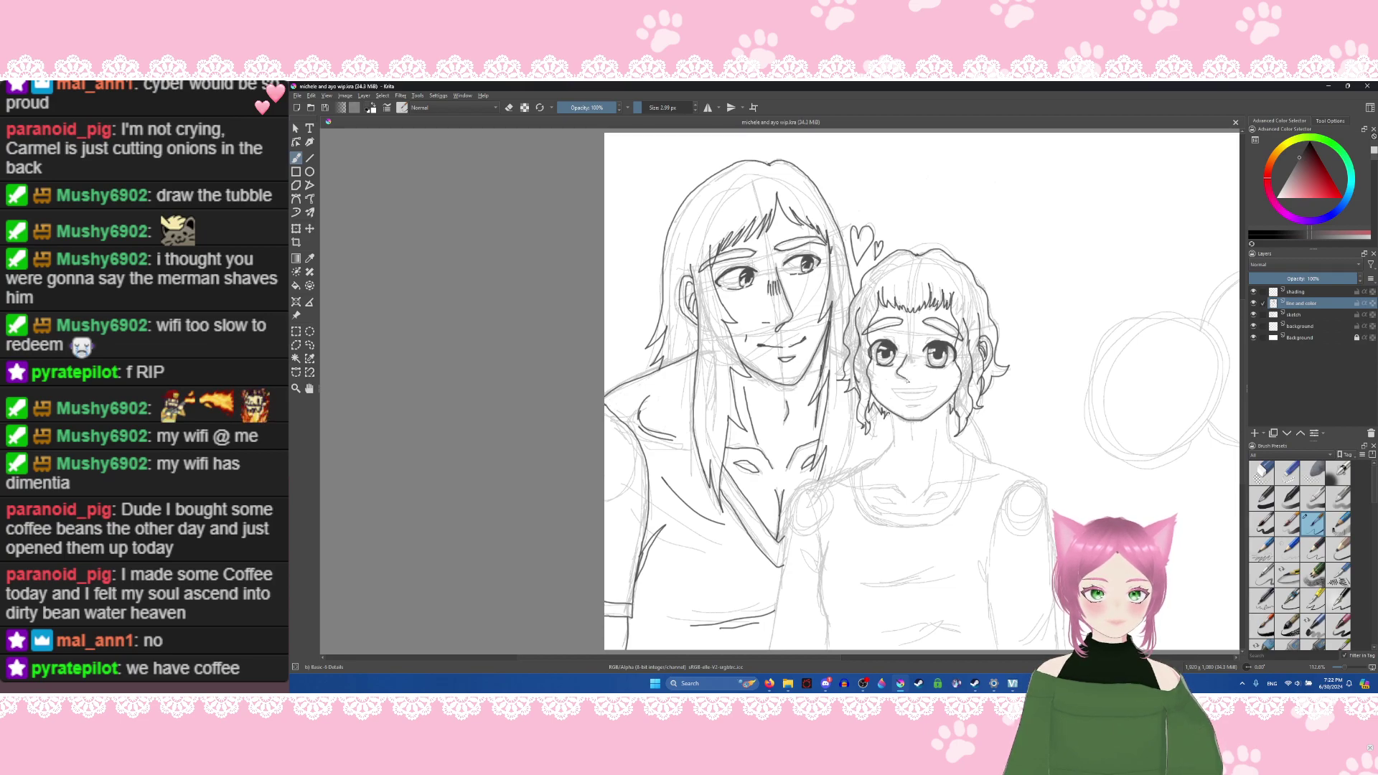
pyautogui.moveTo(905, 372); pyautogui.dragTo(898, 379)
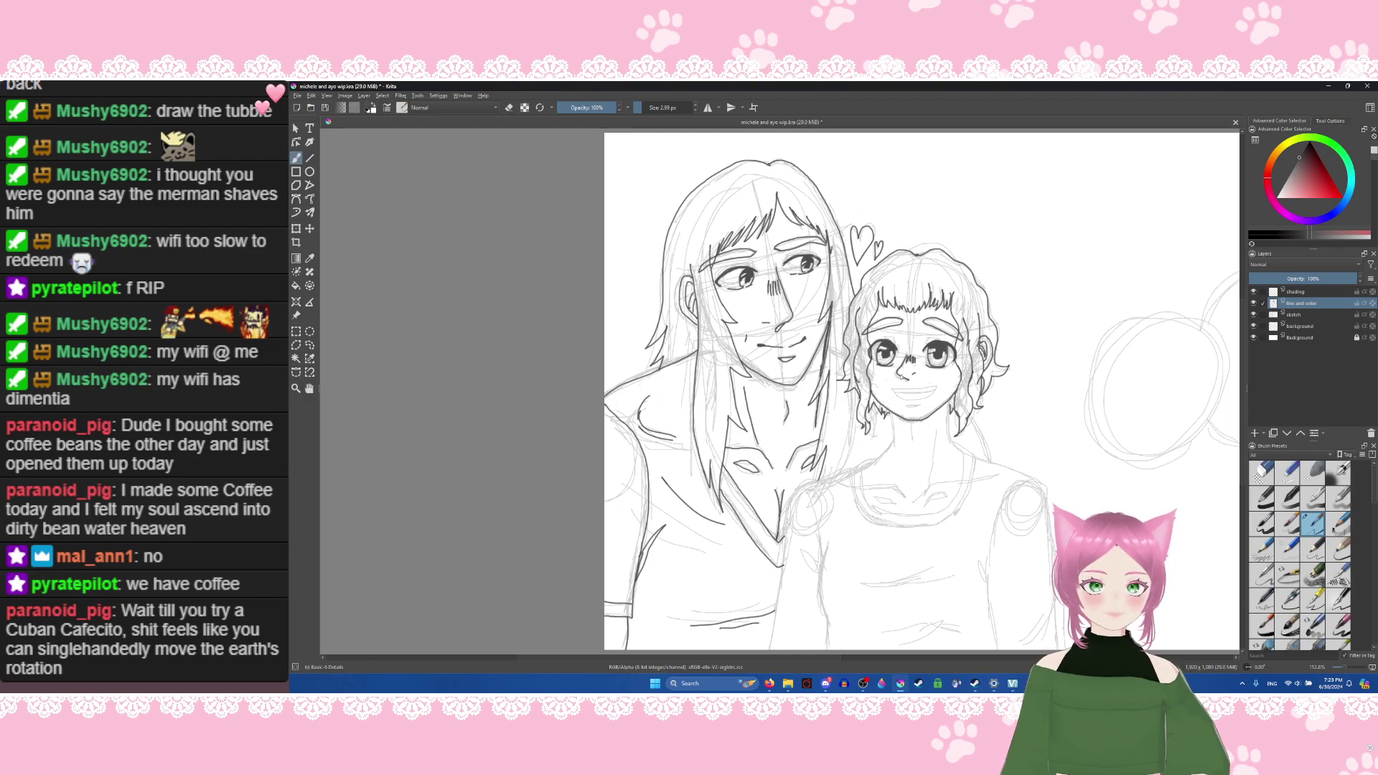
pyautogui.hotkey('ctrl', 's')
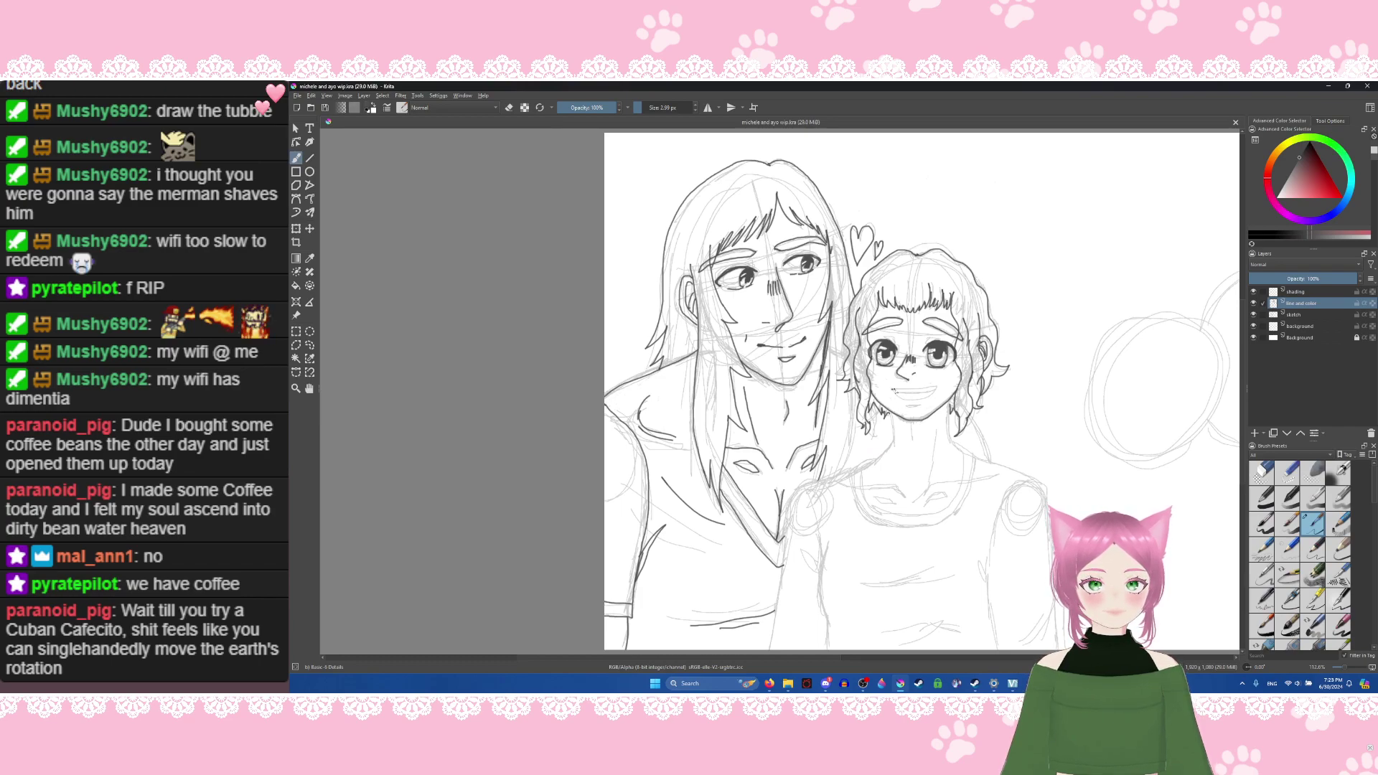
# Step: Try inking the curly-haired character's smile over the sketched mouth, and undo it
pyautogui.moveTo(897, 390); pyautogui.dragTo(916, 391)
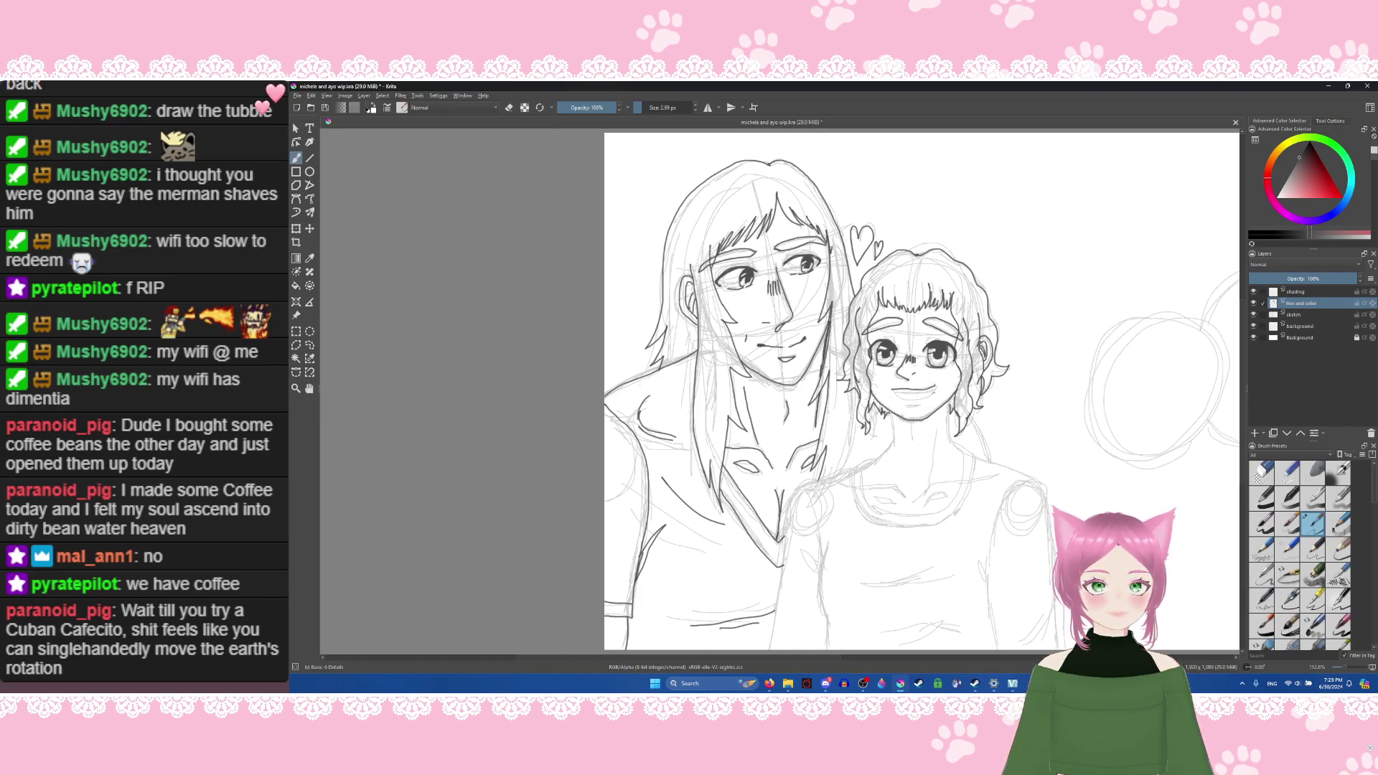
pyautogui.hotkey('ctrl', 'z')
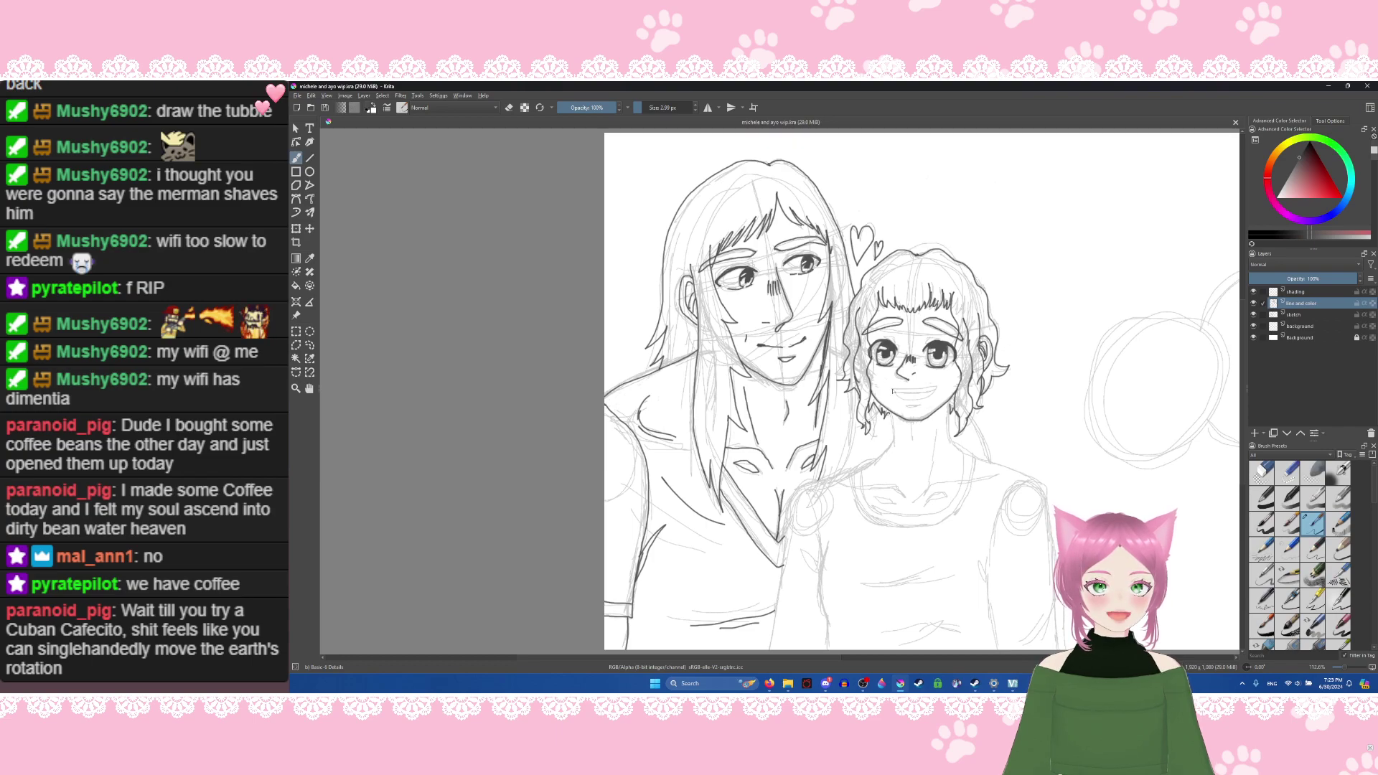
# Step: Ink the curly-haired character's open smile over the sketched mouth, undoing the strokes that miss
pyautogui.moveTo(895, 390); pyautogui.dragTo(940, 386)
pyautogui.hotkey('ctrl', 'z')
pyautogui.hotkey('ctrl', 'z')
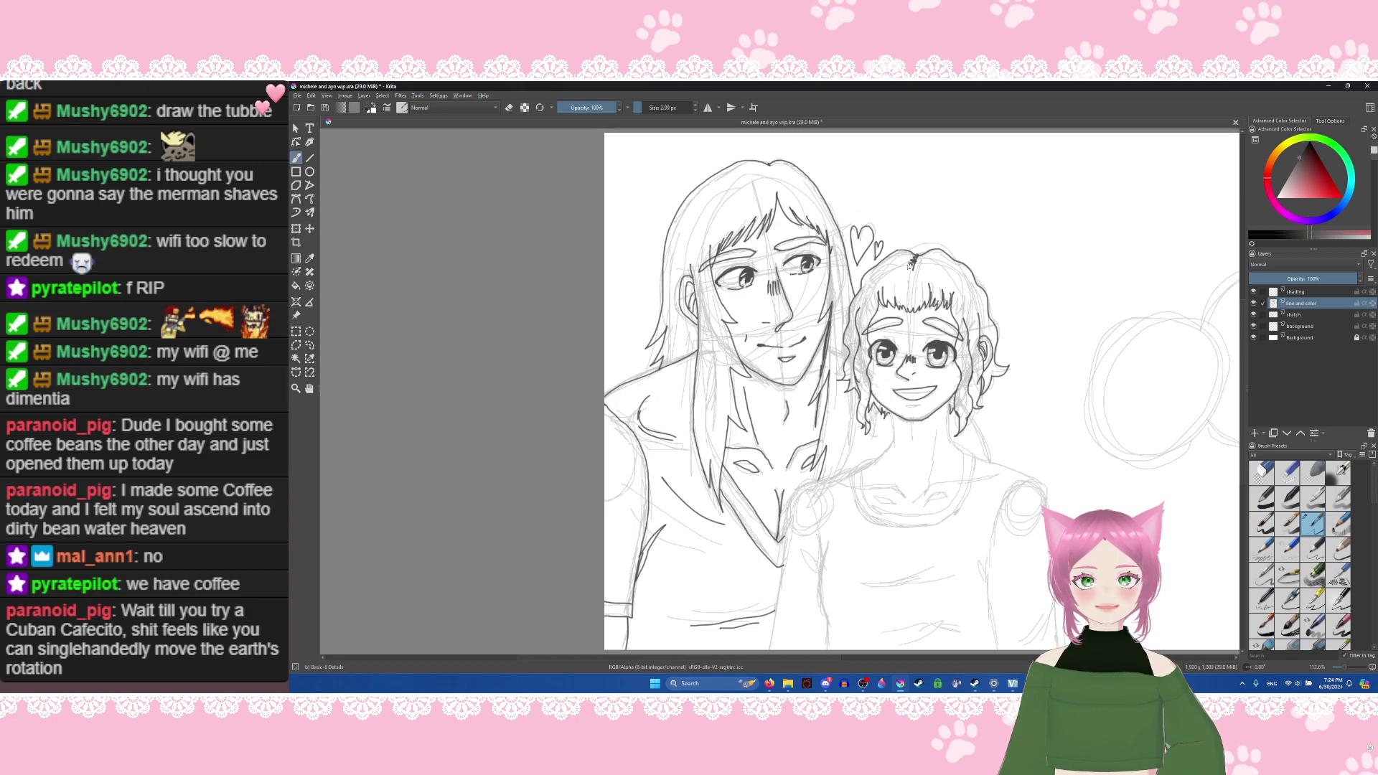
# Step: Ink a small dark tuft at the crown of the curly hair and touch up the smile, saving the drawing
pyautogui.moveTo(912, 263); pyautogui.dragTo(919, 266)
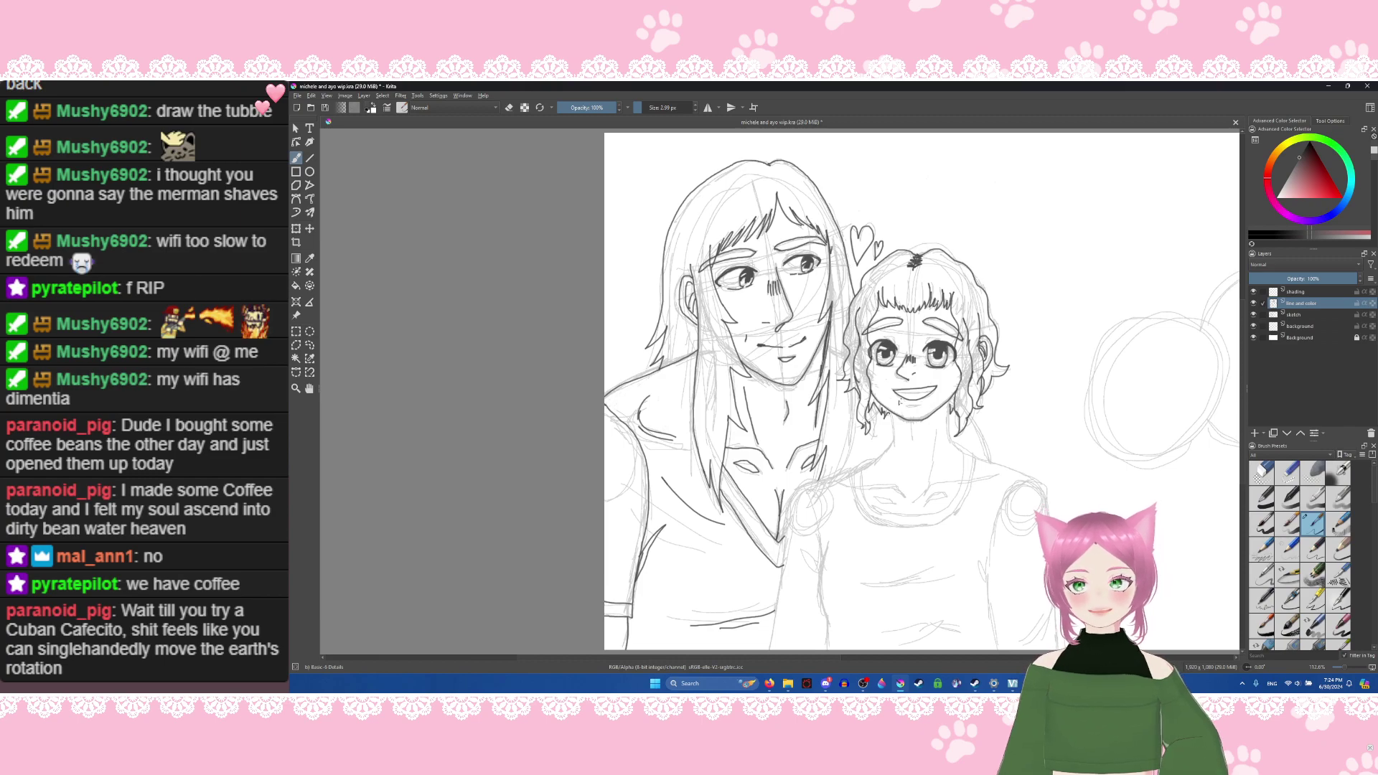
pyautogui.hotkey('ctrl', 's')
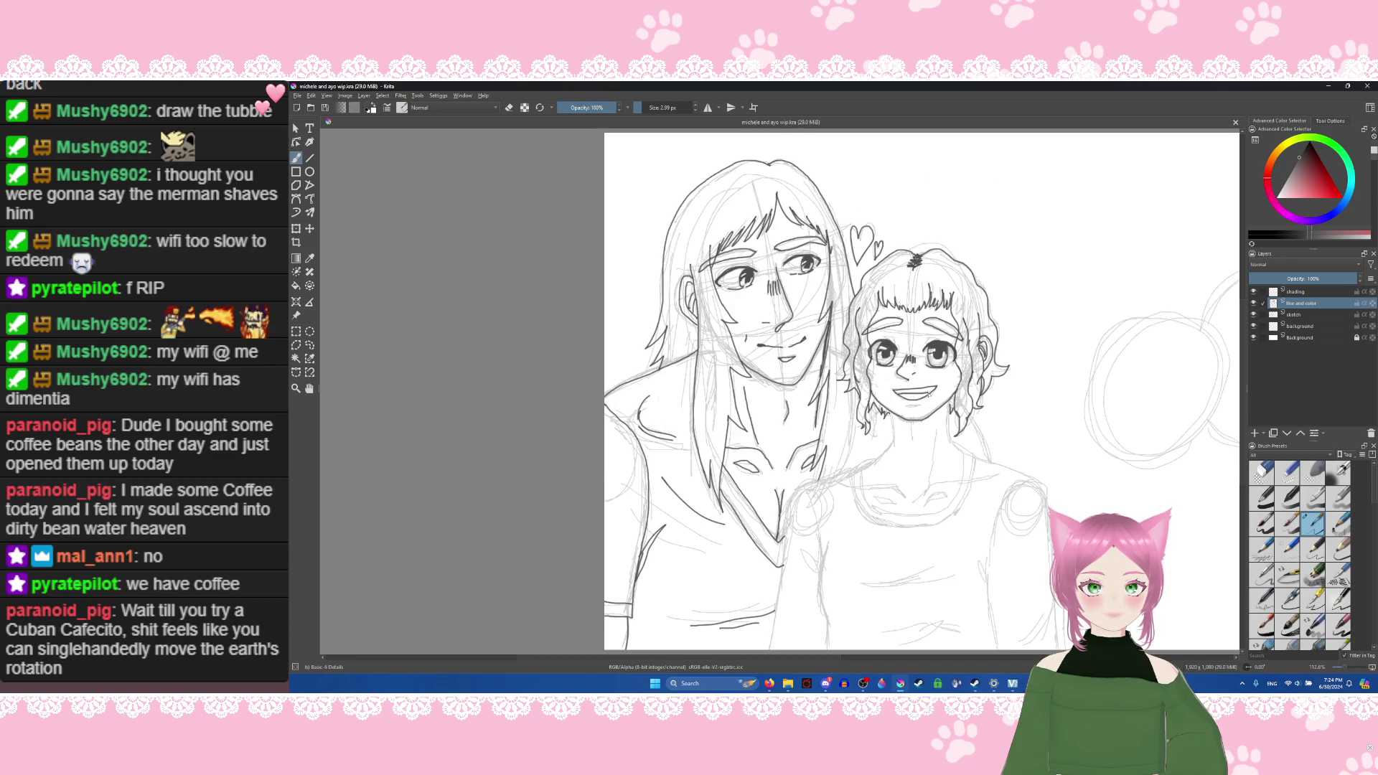
pyautogui.moveTo(933, 393); pyautogui.dragTo(897, 393)
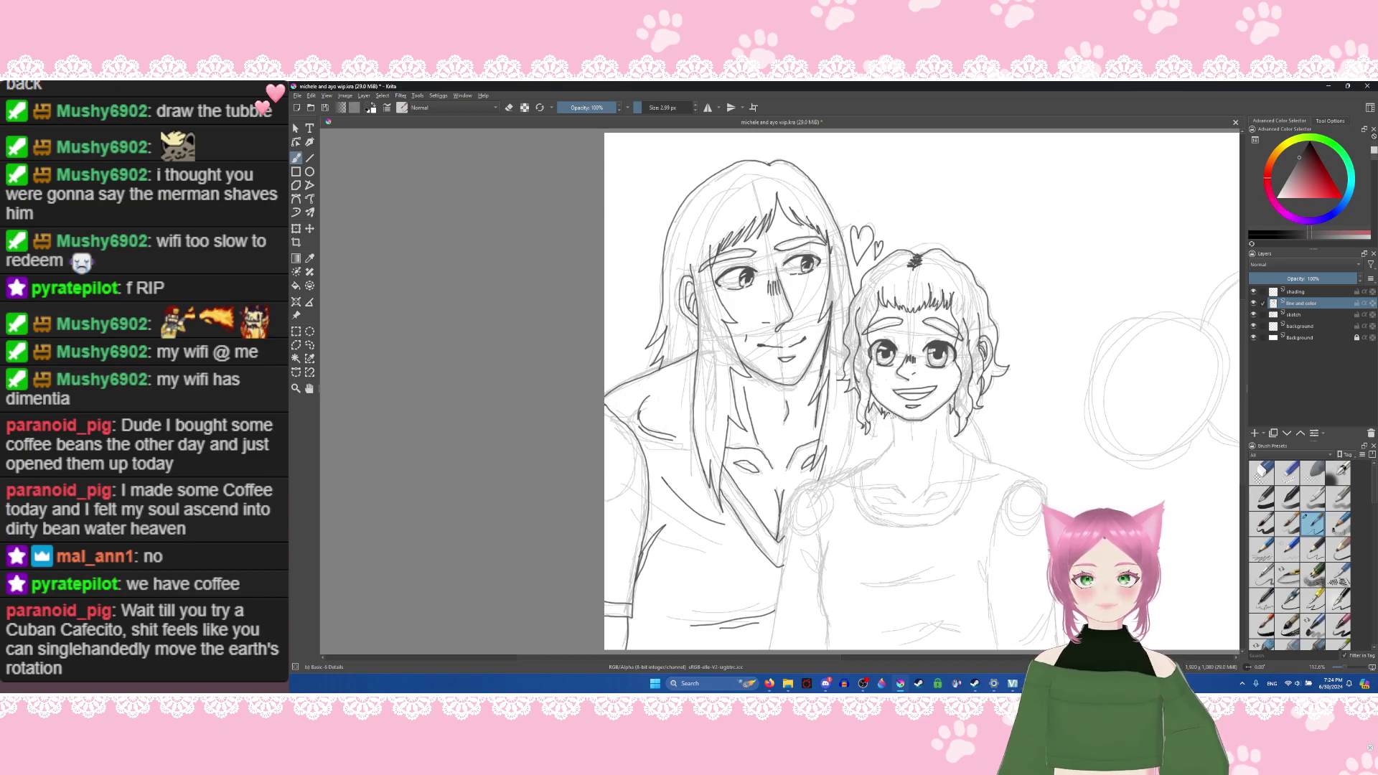
pyautogui.hotkey('ctrl', 's')
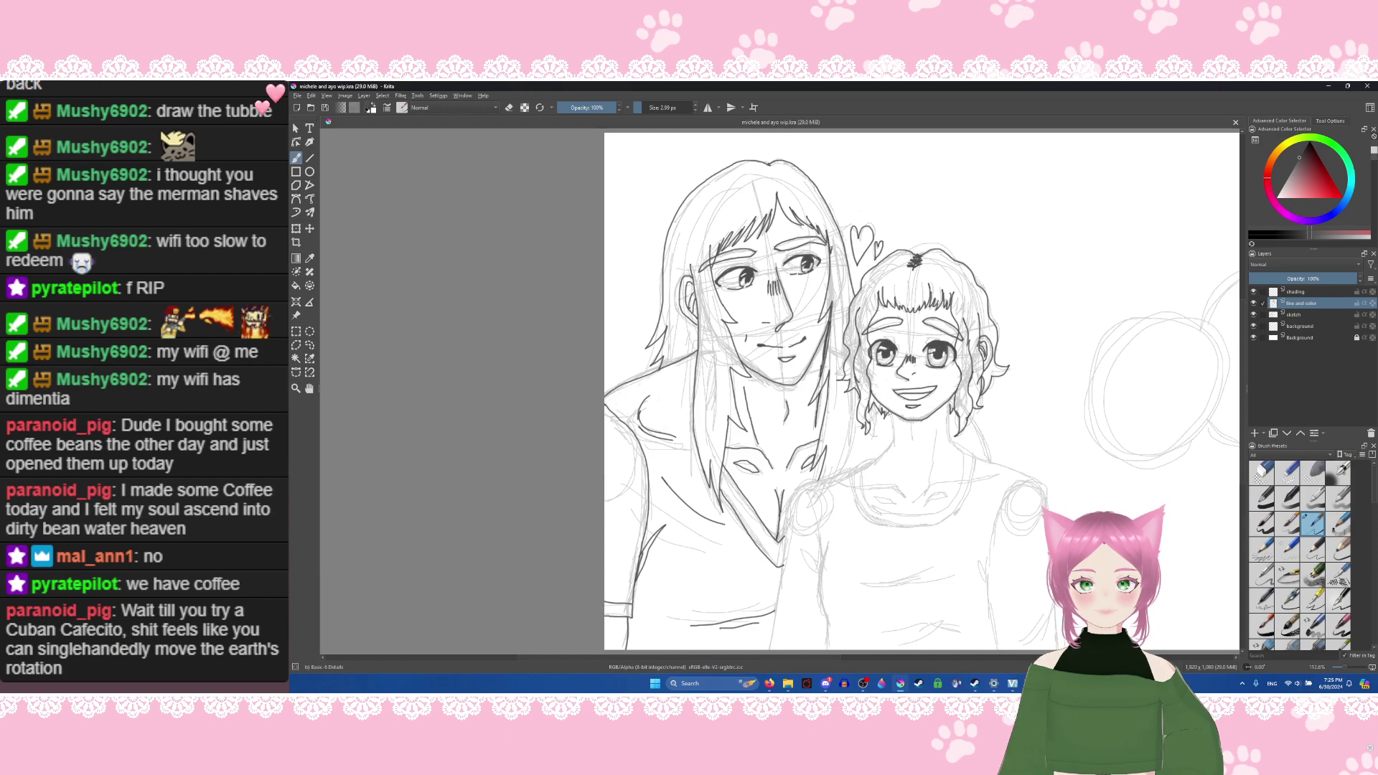
# Step: Ink both sides of the curly-haired character's neck from the jaw down to the shoulders, redoing the first stroke
pyautogui.moveTo(889, 418)
pyautogui.mouseDown()
pyautogui.moveTo(894, 438)
pyautogui.moveTo(914, 439)
pyautogui.mouseUp()
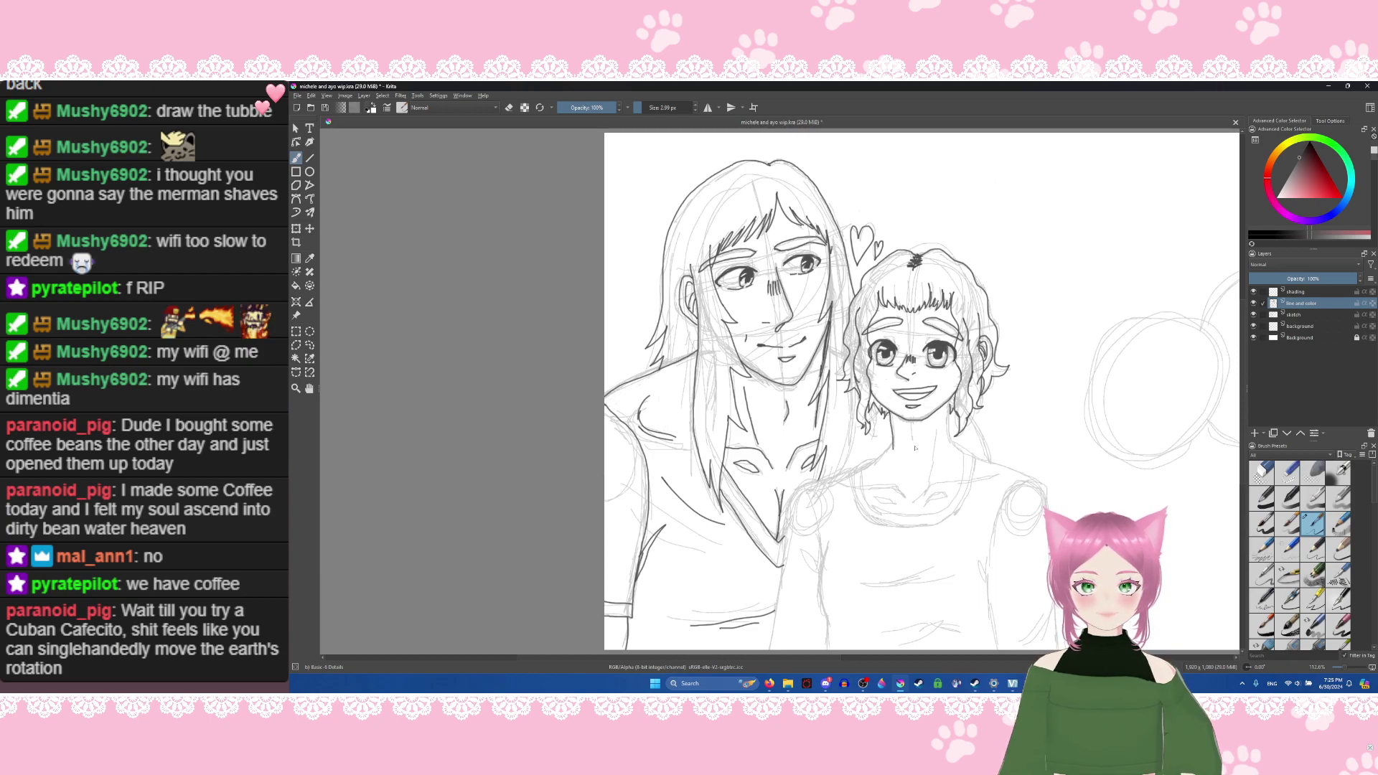
pyautogui.hotkey('ctrl', 'z')
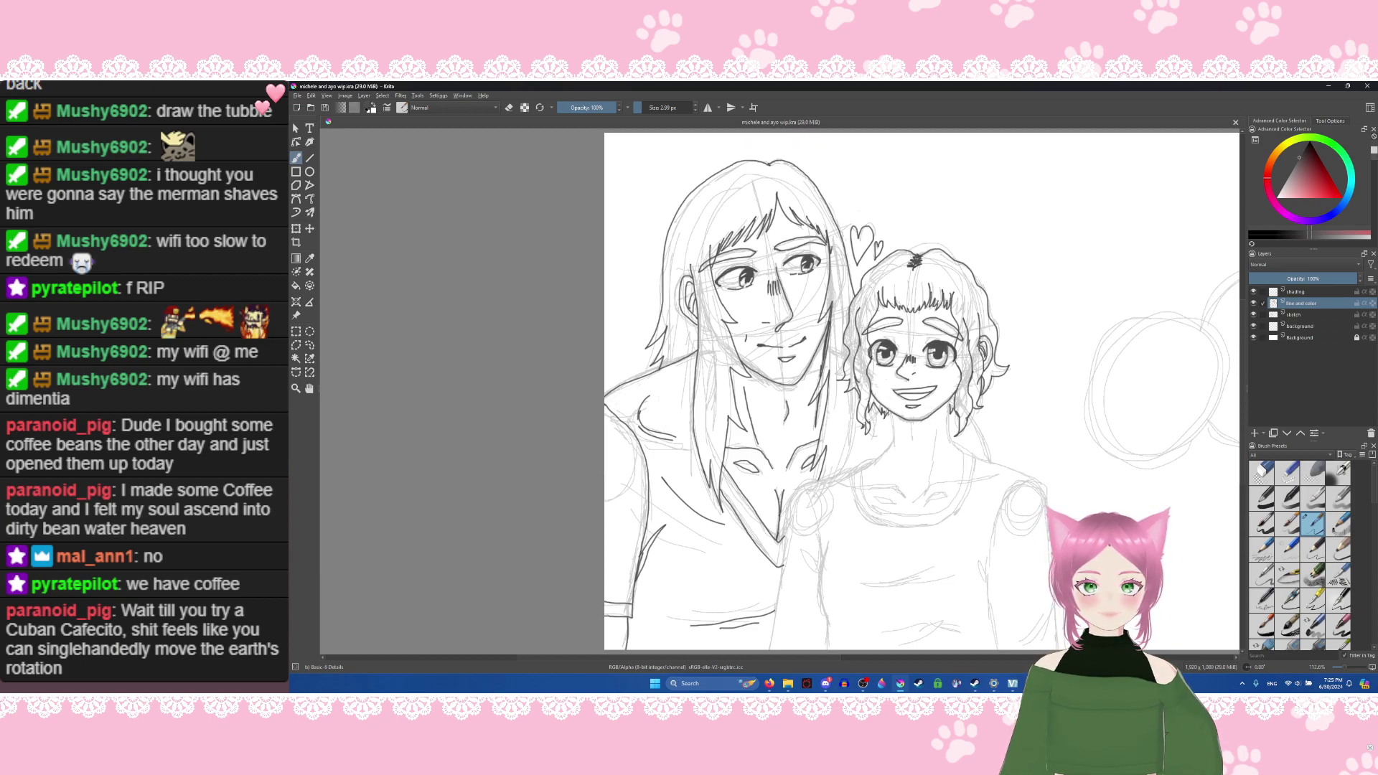
pyautogui.moveTo(890, 416); pyautogui.dragTo(895, 452)
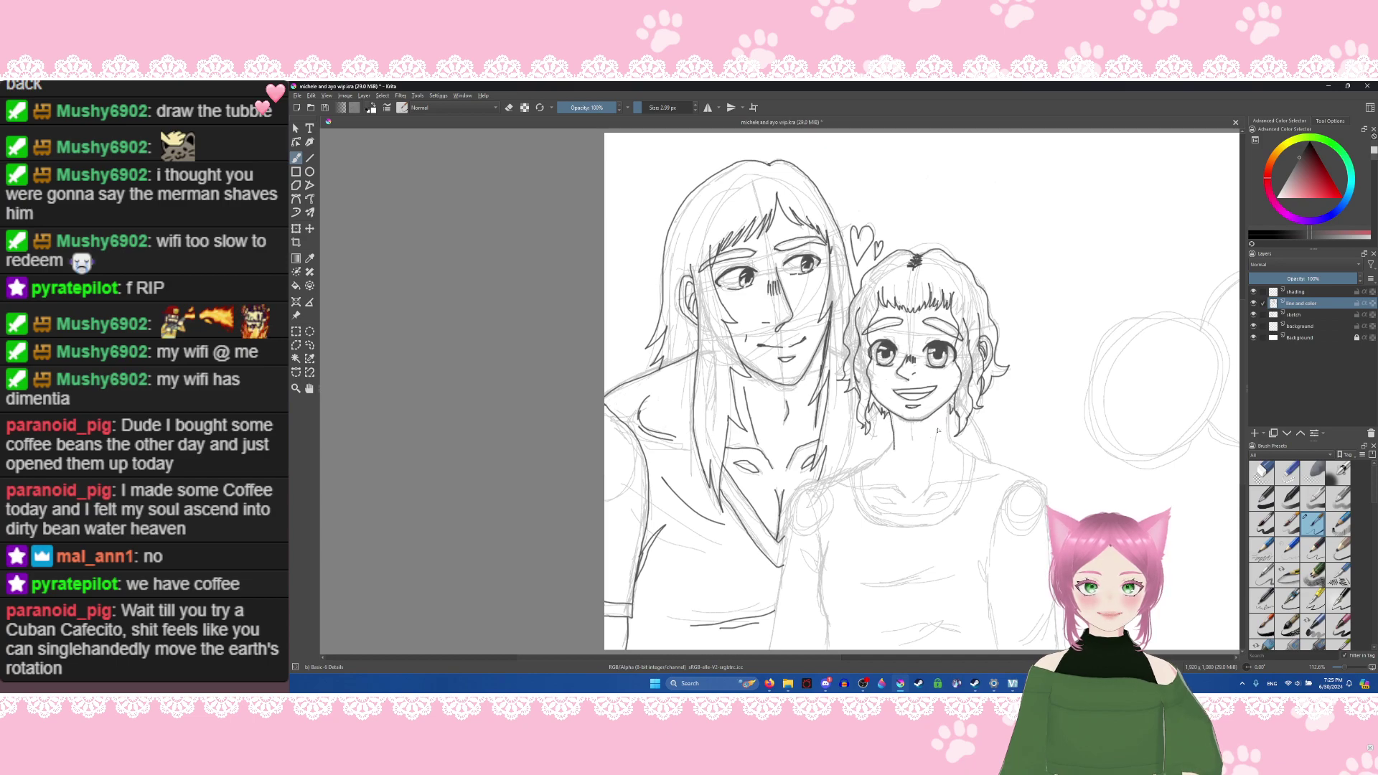
pyautogui.moveTo(945, 409)
pyautogui.mouseDown()
pyautogui.moveTo(958, 453)
pyautogui.moveTo(981, 460)
pyautogui.mouseUp()
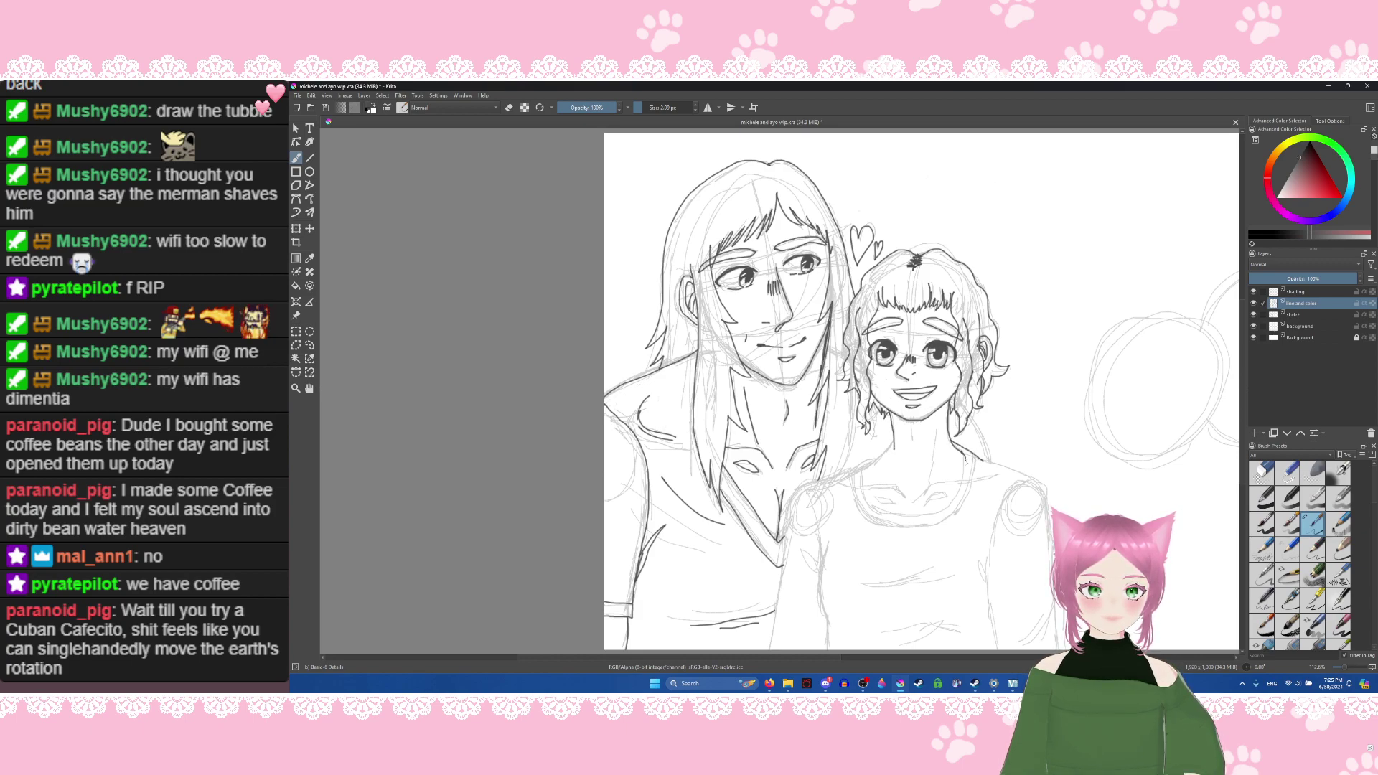
# Step: Ink the curly-haired character's round shirt collar as a double line, using the brush's eraser mode for clean-up
pyautogui.moveTo(965, 470)
pyautogui.mouseDown()
pyautogui.moveTo(927, 519)
pyautogui.moveTo(888, 520)
pyautogui.moveTo(865, 498)
pyautogui.moveTo(892, 446)
pyautogui.mouseUp()
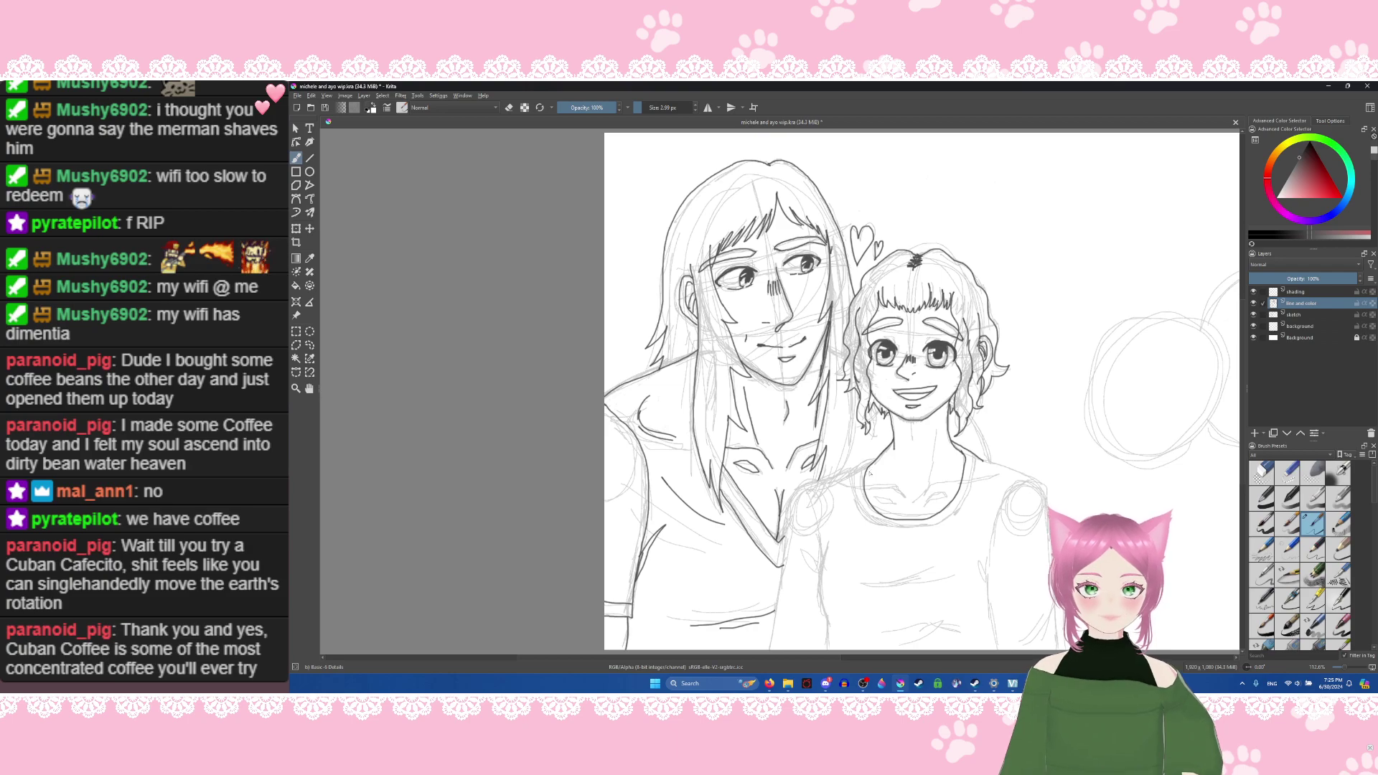
pyautogui.click(508, 108)
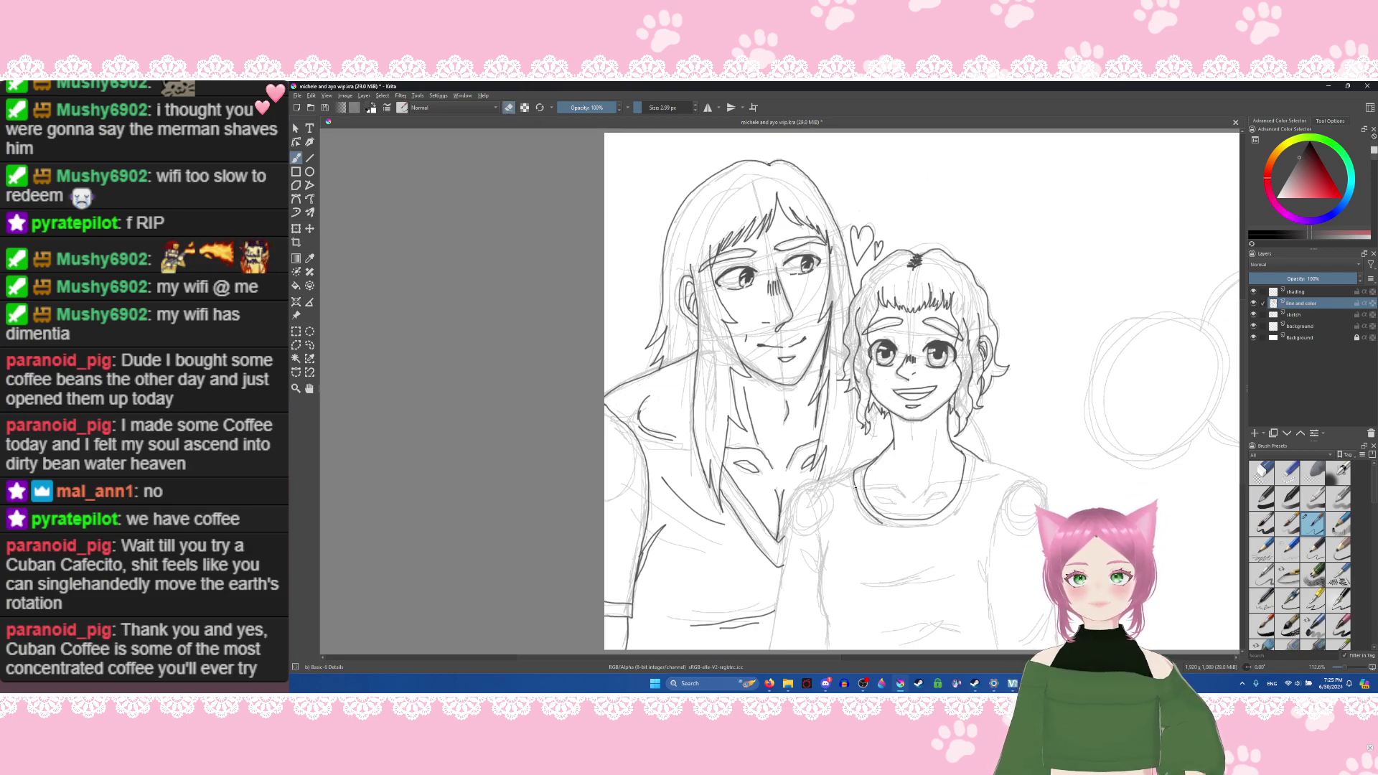
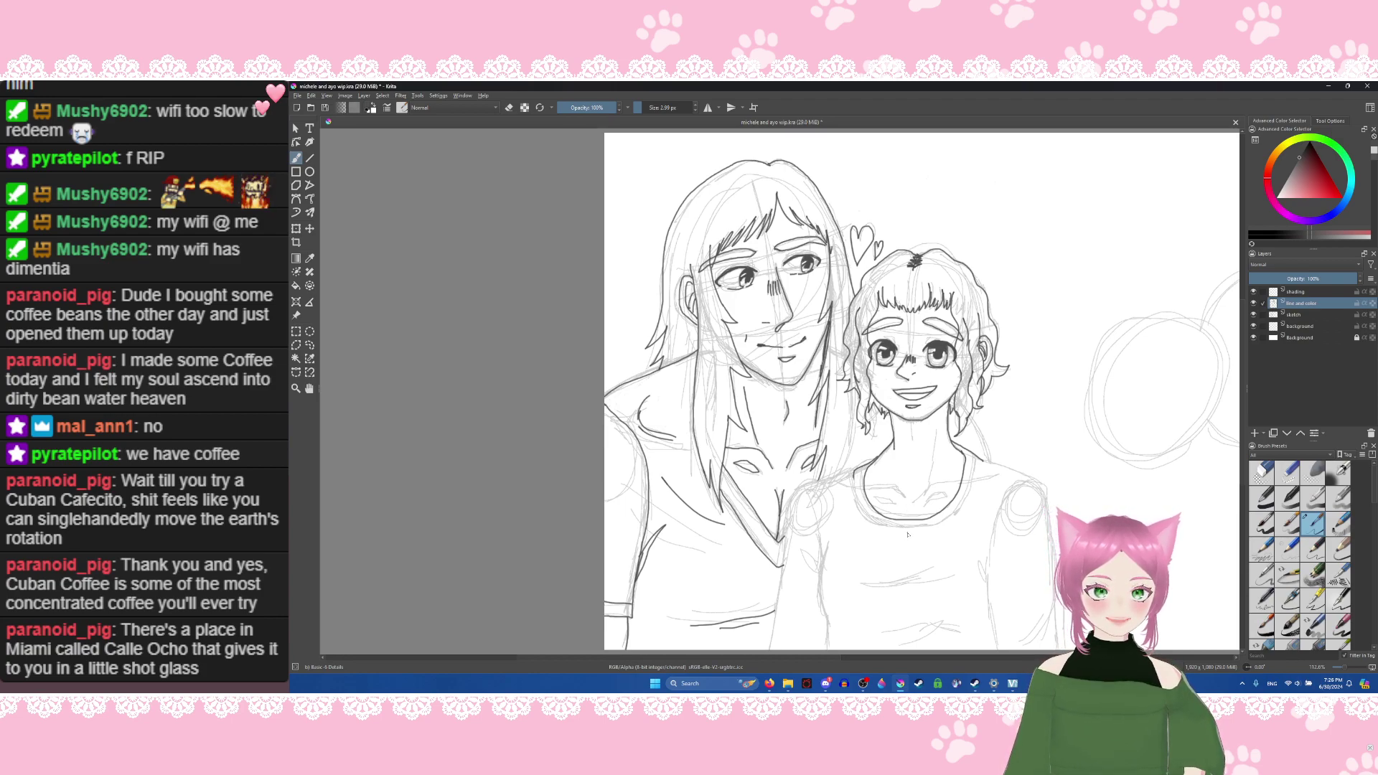
pyautogui.moveTo(907, 534)
pyautogui.mouseDown()
pyautogui.moveTo(951, 522)
pyautogui.moveTo(974, 487)
pyautogui.mouseUp()
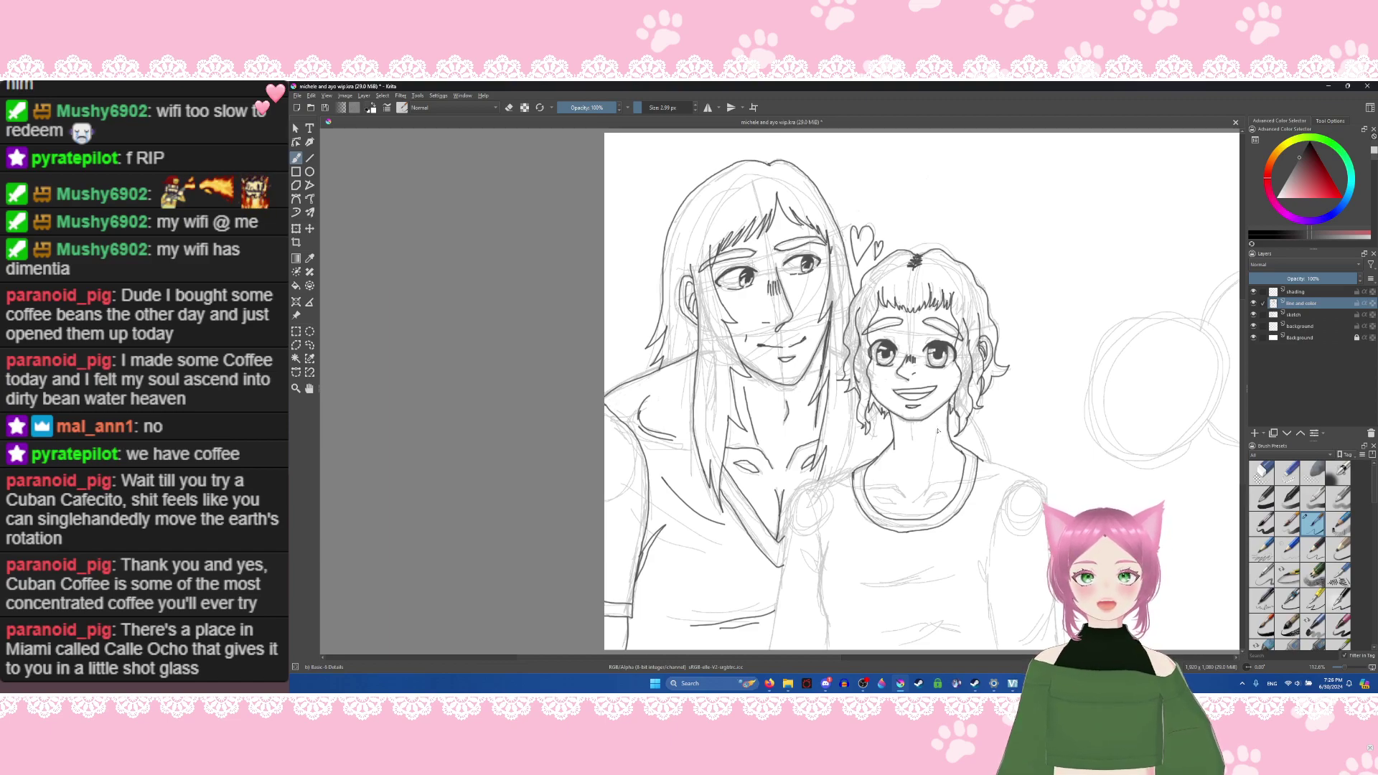
# Step: Ink the neck muscle line and both collarbones inside the curly-haired character's collar, redoing the neck stroke
pyautogui.moveTo(937, 429); pyautogui.dragTo(926, 485)
pyautogui.hotkey('ctrl', 'z')
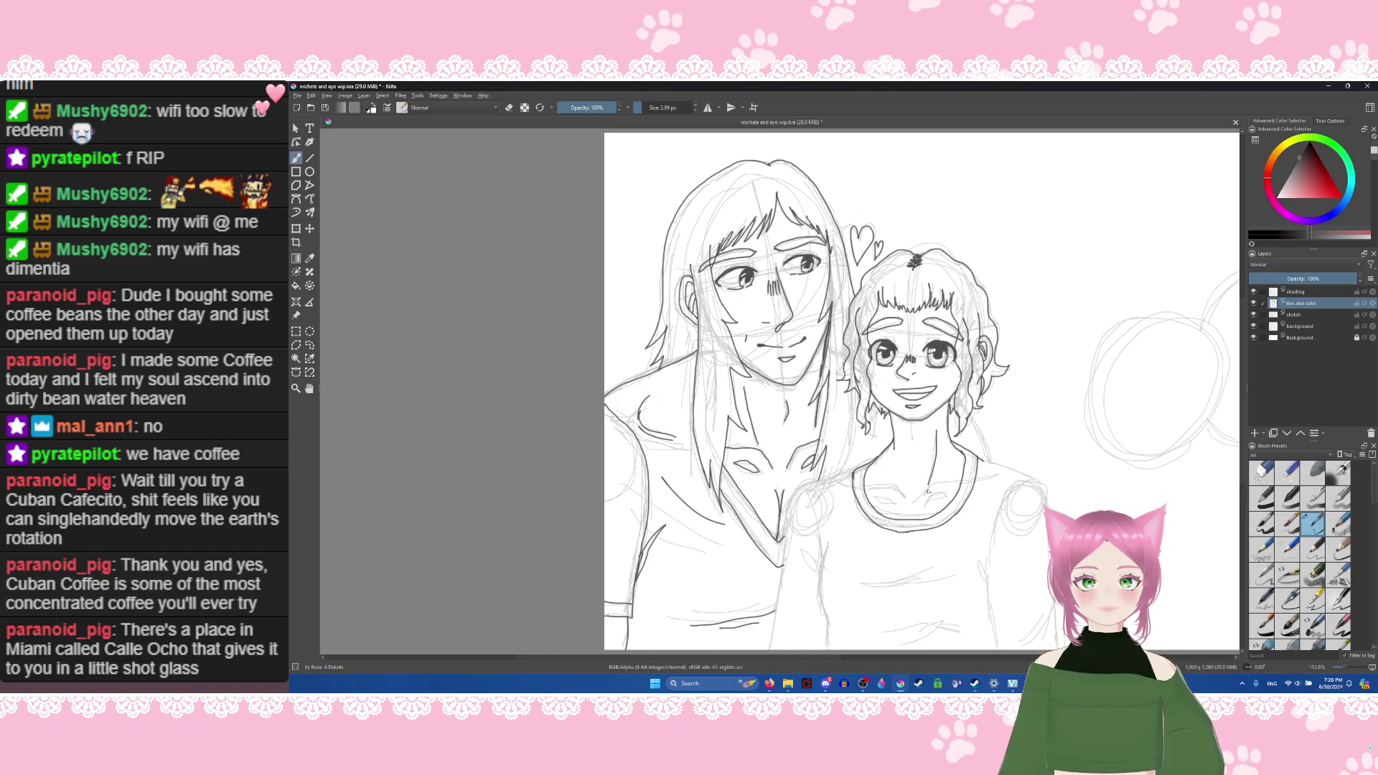
pyautogui.moveTo(936, 428)
pyautogui.mouseDown()
pyautogui.moveTo(927, 494)
pyautogui.moveTo(958, 479)
pyautogui.moveTo(926, 506)
pyautogui.mouseUp()
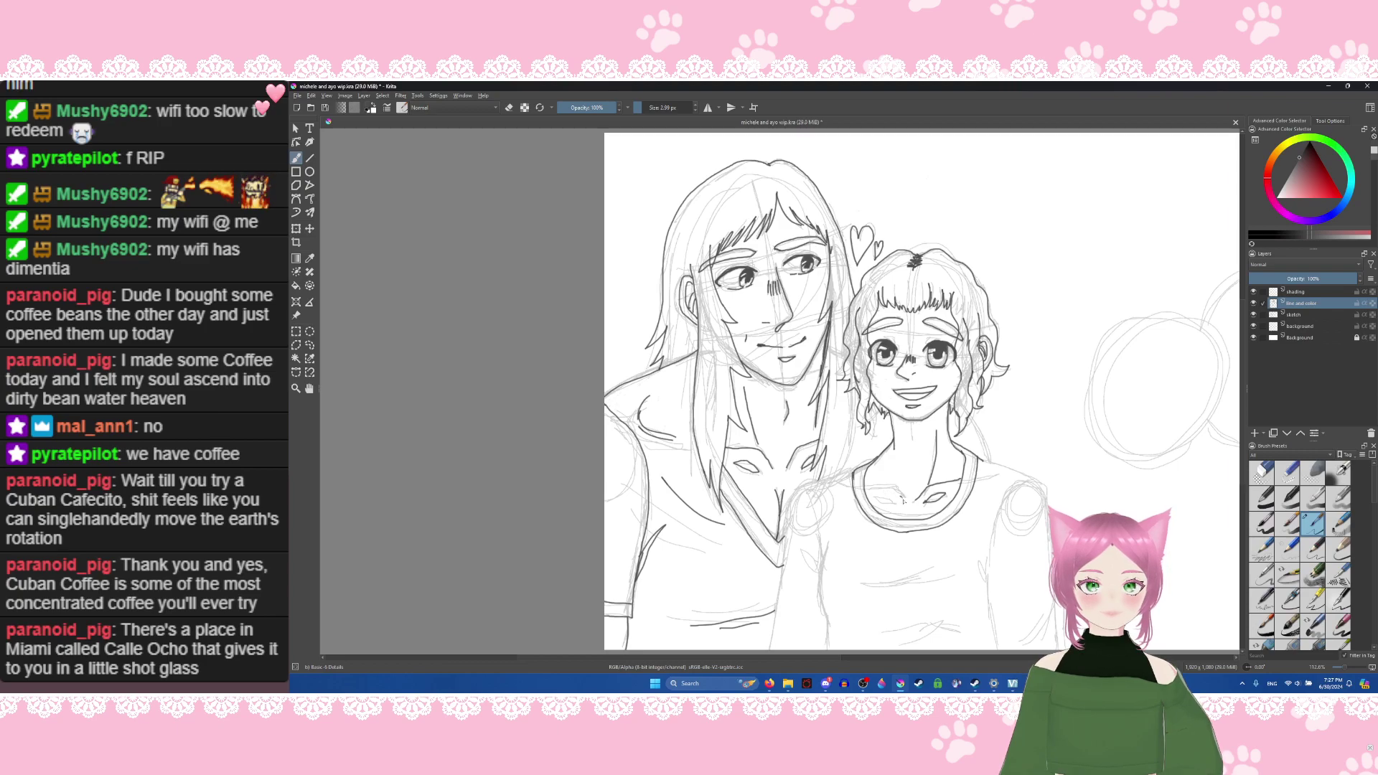
pyautogui.moveTo(891, 491)
pyautogui.mouseDown()
pyautogui.moveTo(872, 492)
pyautogui.moveTo(892, 498)
pyautogui.mouseUp()
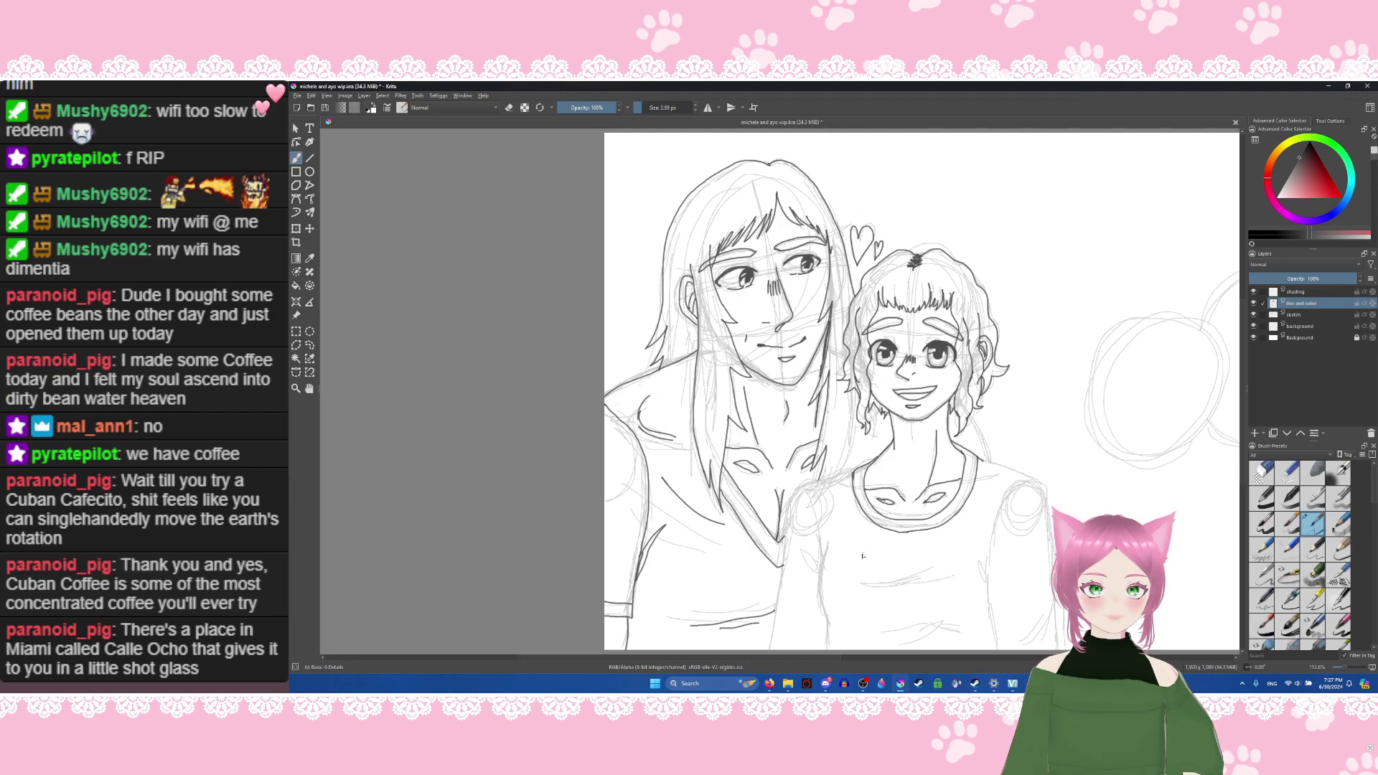
pyautogui.hotkey('ctrl', 'z')
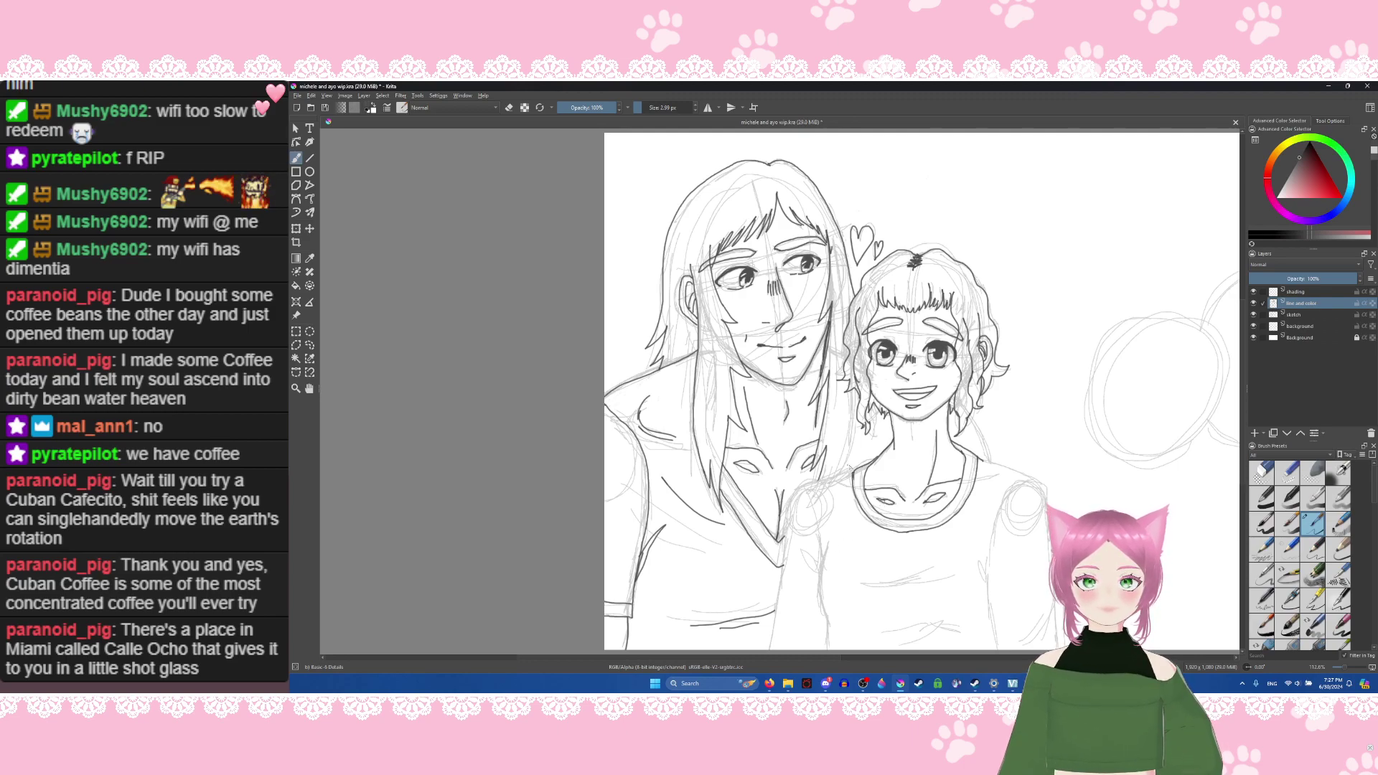
# Step: Ink the curly-haired character's shoulder and outer arm on the man's side, down to the canvas's lower edge, redoing the first attempt
pyautogui.moveTo(841, 475)
pyautogui.mouseDown()
pyautogui.moveTo(792, 494)
pyautogui.moveTo(787, 549)
pyautogui.mouseUp()
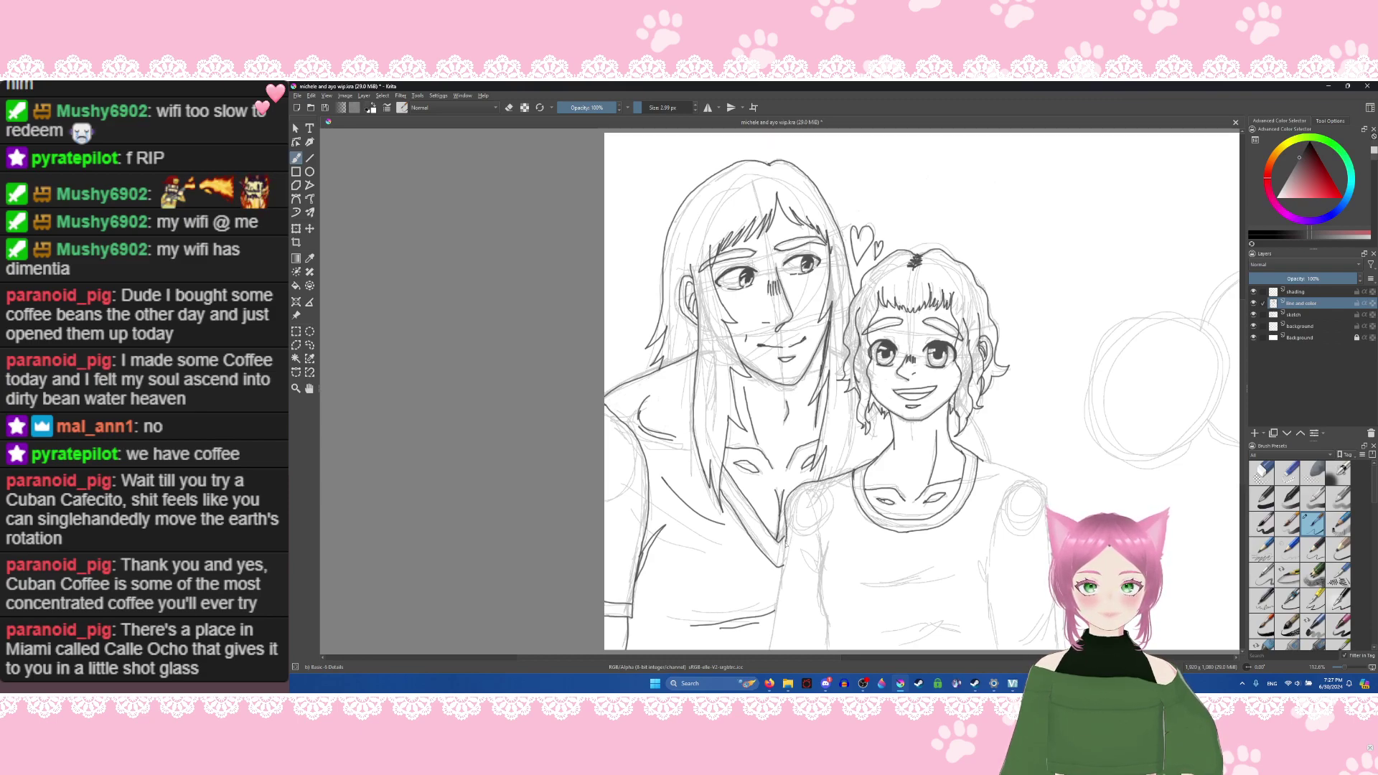
pyautogui.hotkey('ctrl', 'z')
pyautogui.hotkey('ctrl', 'shift', 'z')
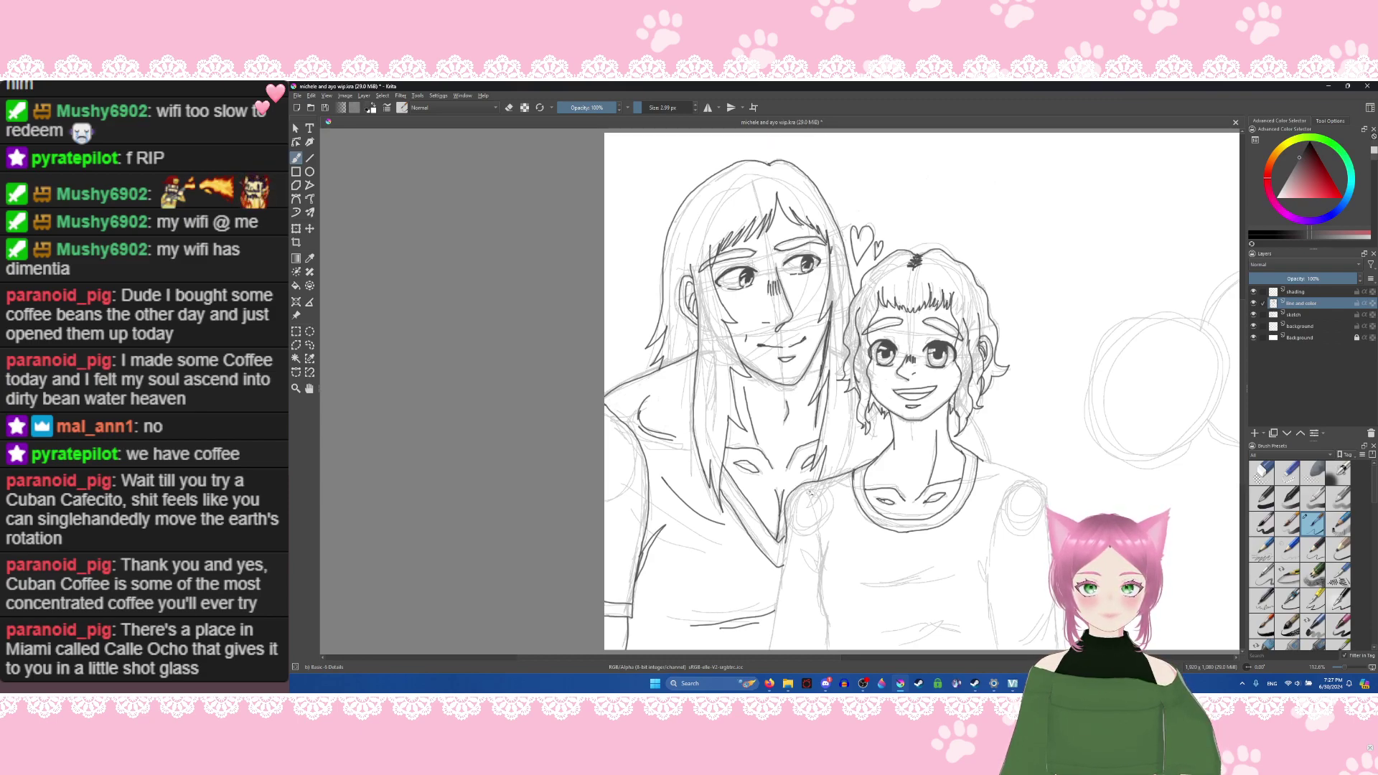
pyautogui.hotkey('ctrl', 'z')
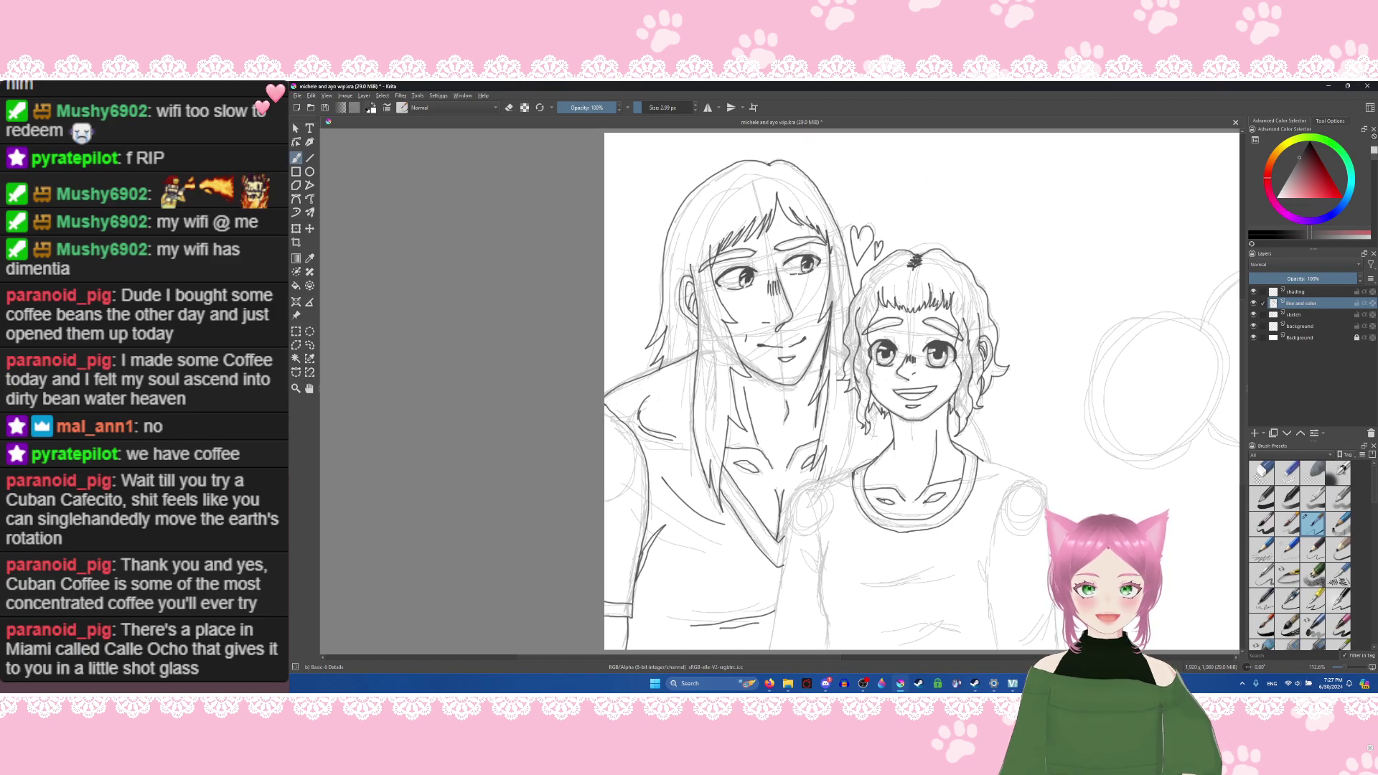
pyautogui.moveTo(841, 477)
pyautogui.mouseDown()
pyautogui.moveTo(788, 516)
pyautogui.moveTo(769, 651)
pyautogui.mouseUp()
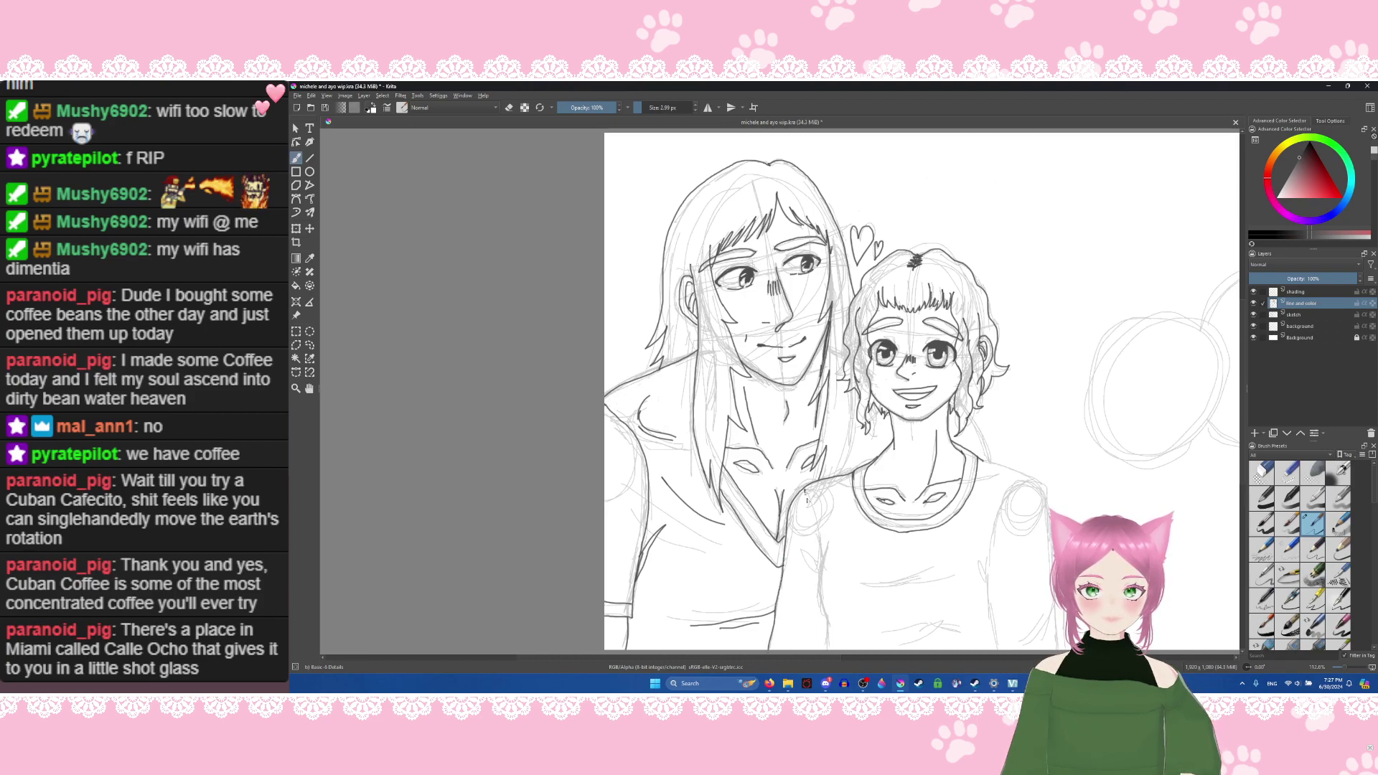
# Step: Ink the inner arm line and armpit folds on the curly-haired character's side nearest the man
pyautogui.moveTo(805, 493); pyautogui.dragTo(819, 568)
pyautogui.hotkey('ctrl', 'z')
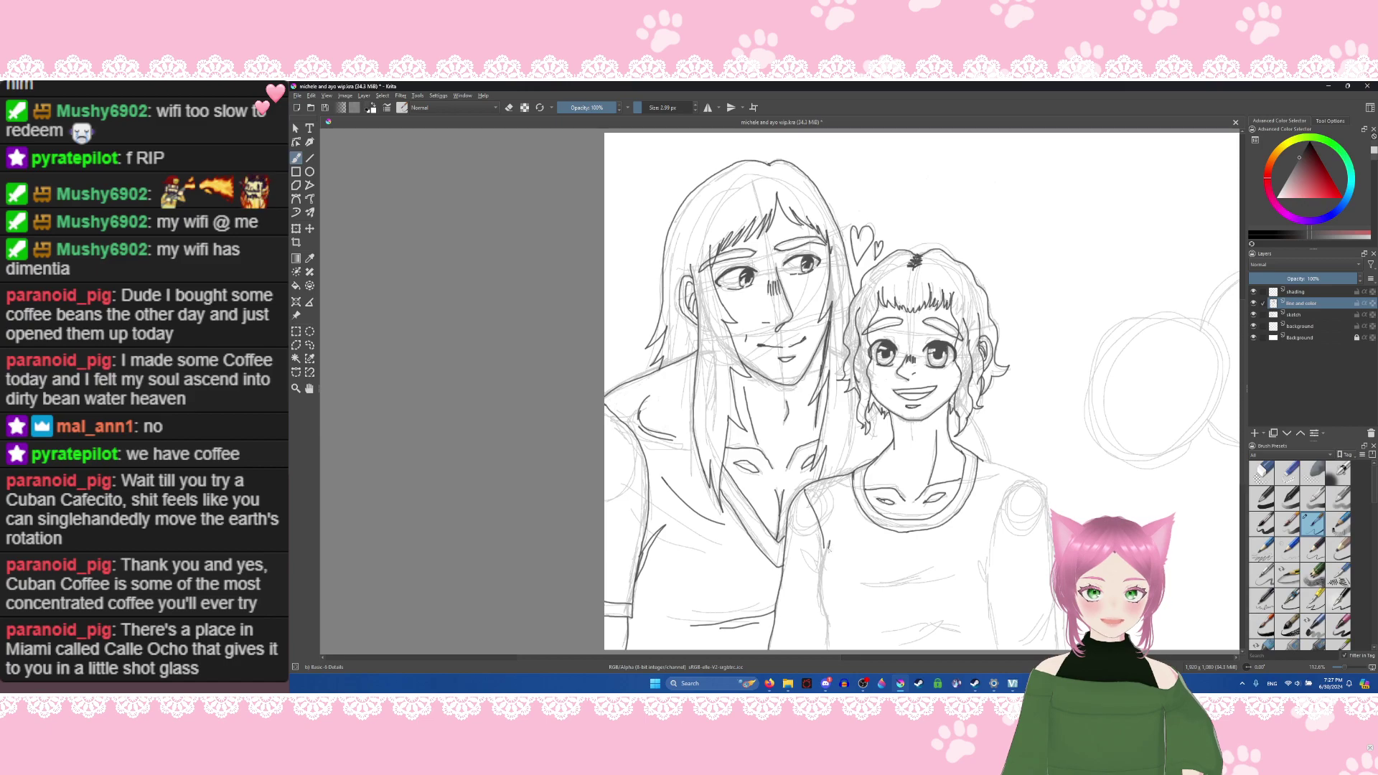
pyautogui.moveTo(829, 547); pyautogui.dragTo(818, 594)
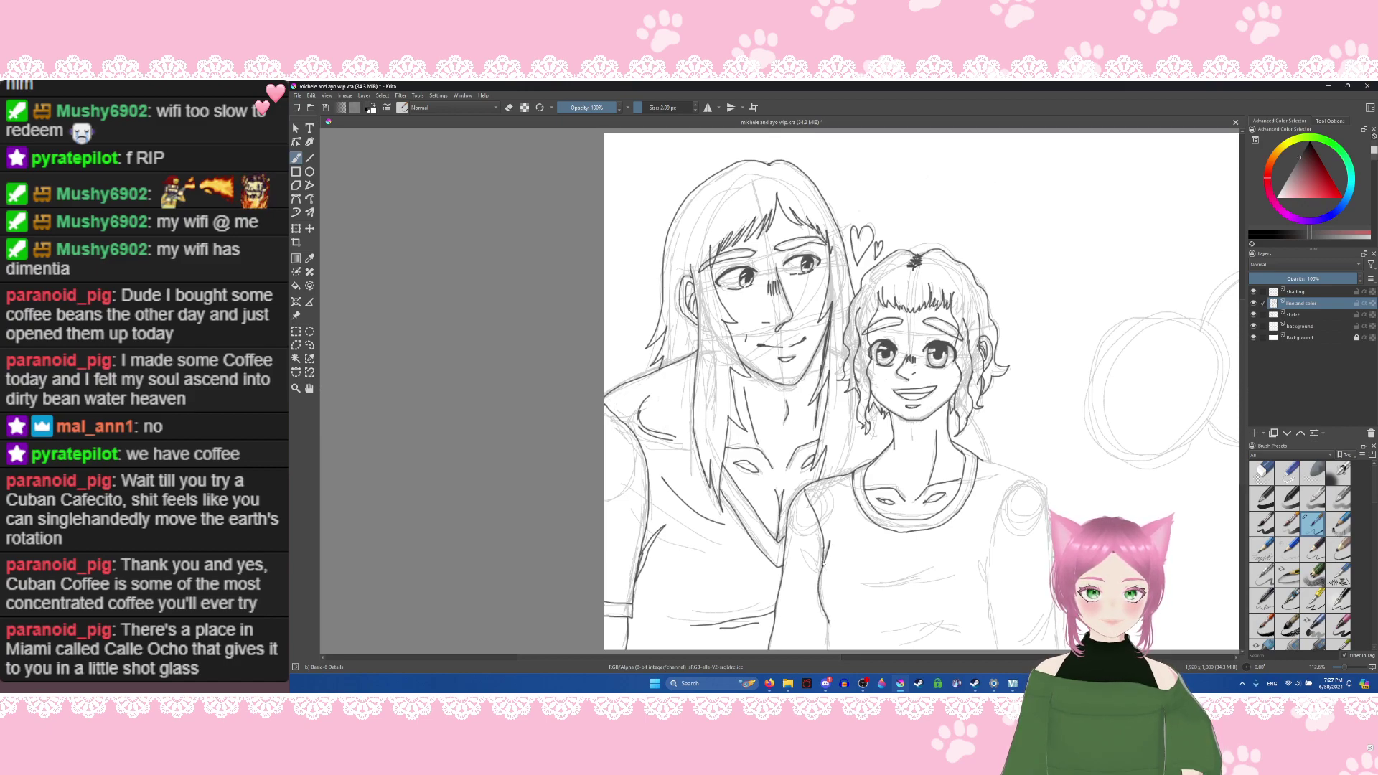
pyautogui.moveTo(824, 566); pyautogui.dragTo(816, 547)
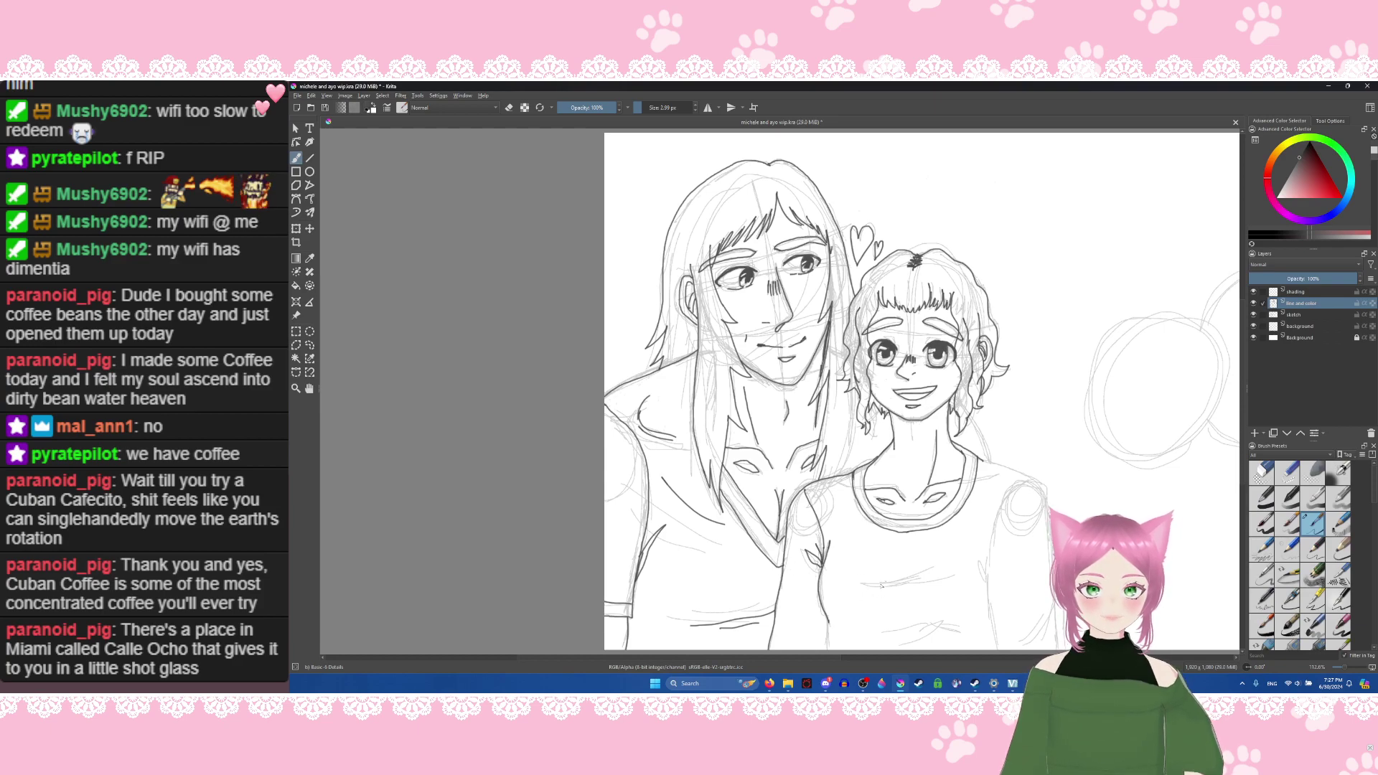
# Step: Ink the curved shirt folds across the curly-haired character's chest and stomach, and save the drawing
pyautogui.moveTo(936, 581)
pyautogui.mouseDown()
pyautogui.moveTo(876, 589)
pyautogui.moveTo(927, 590)
pyautogui.moveTo(878, 585)
pyautogui.moveTo(943, 571)
pyautogui.mouseUp()
pyautogui.hotkey('ctrl', 'z')
pyautogui.hotkey('ctrl', 'z')
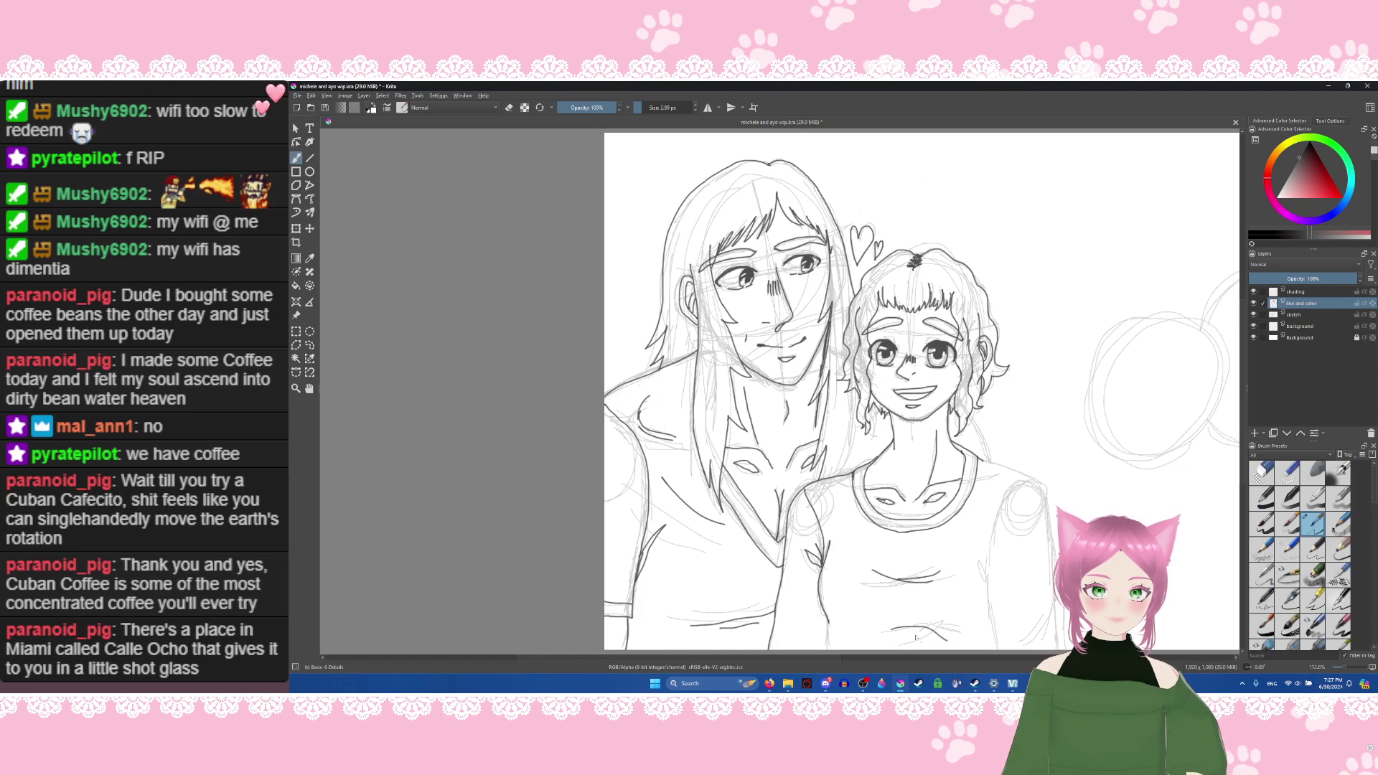
pyautogui.moveTo(889, 632); pyautogui.dragTo(940, 631)
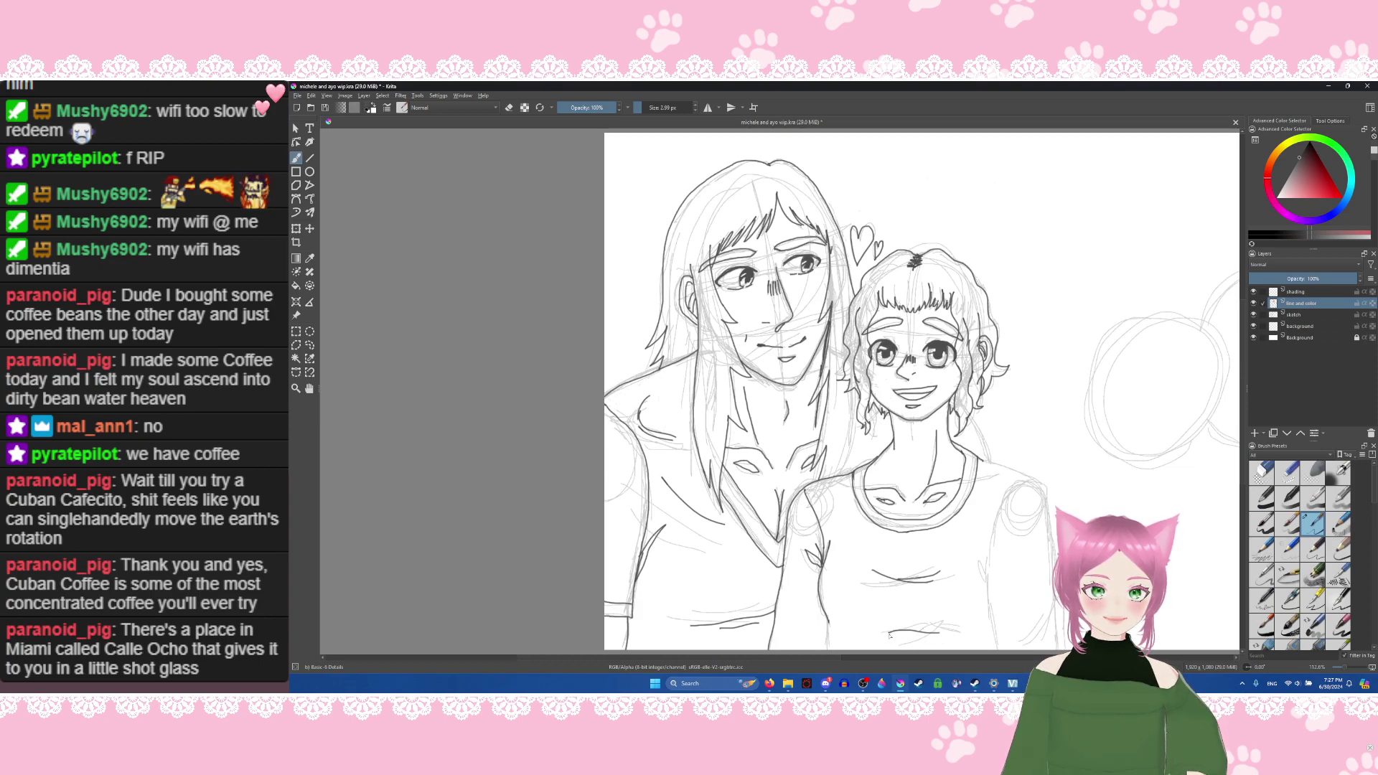
pyautogui.moveTo(887, 636); pyautogui.dragTo(937, 639)
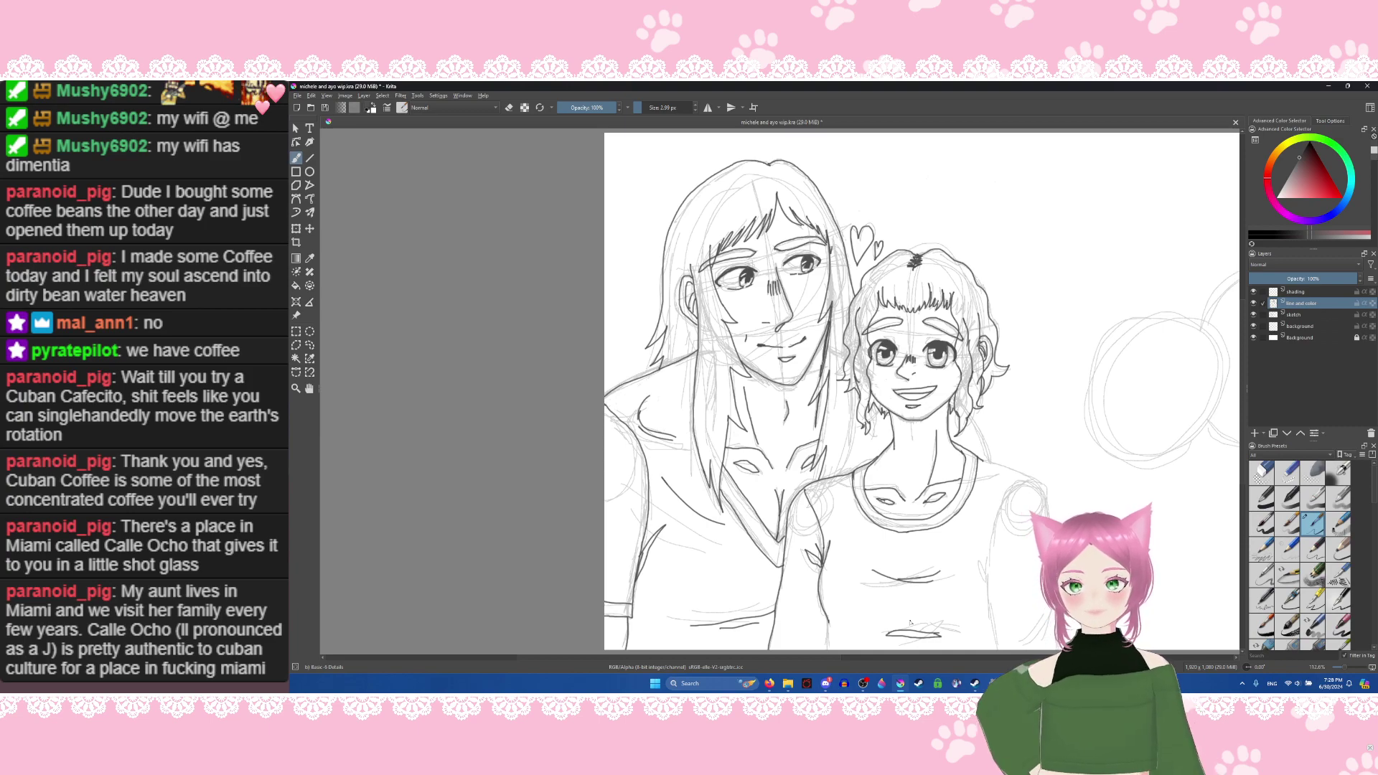
pyautogui.hotkey('ctrl', 's')
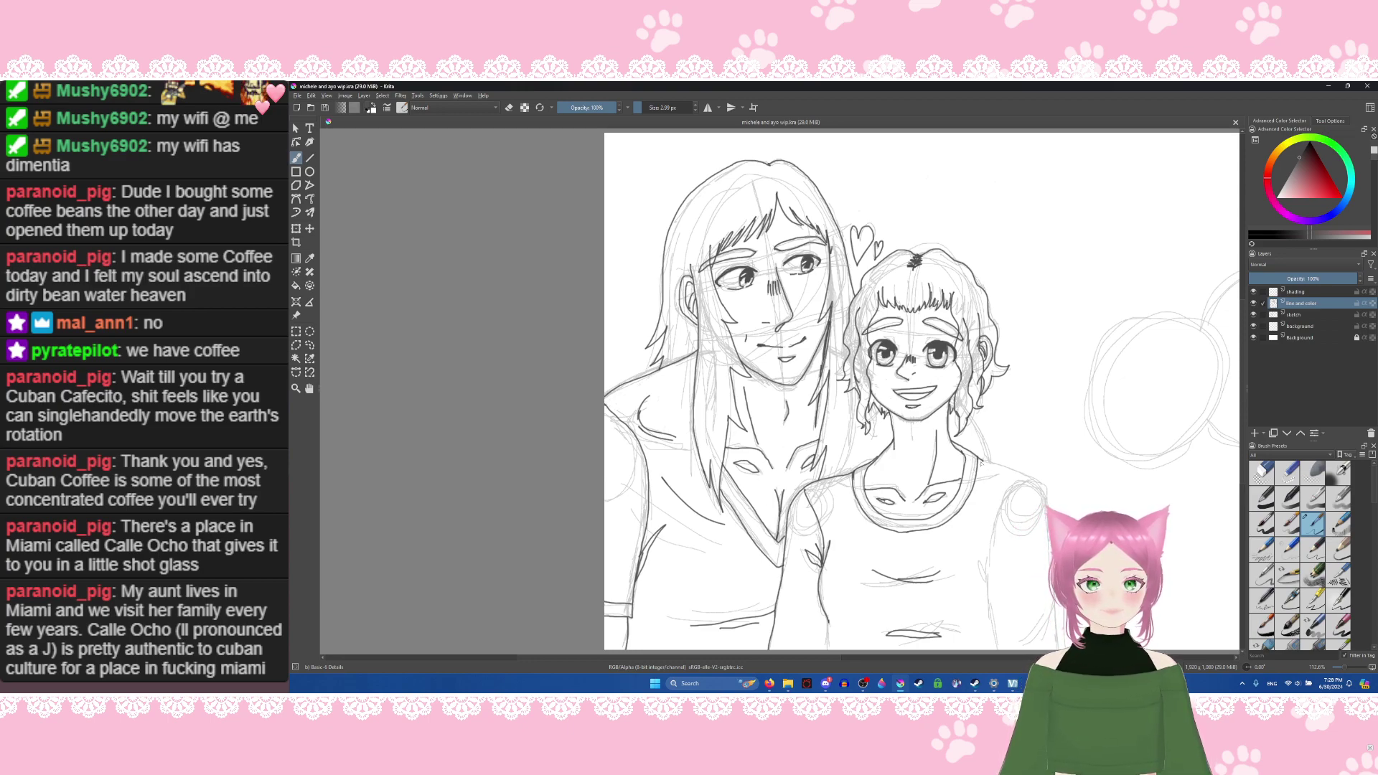
# Step: Ink the curly-haired character's shoulder and outer arm away from the man, plus the armpit fold and torso line on that side
pyautogui.moveTo(981, 463); pyautogui.dragTo(984, 460)
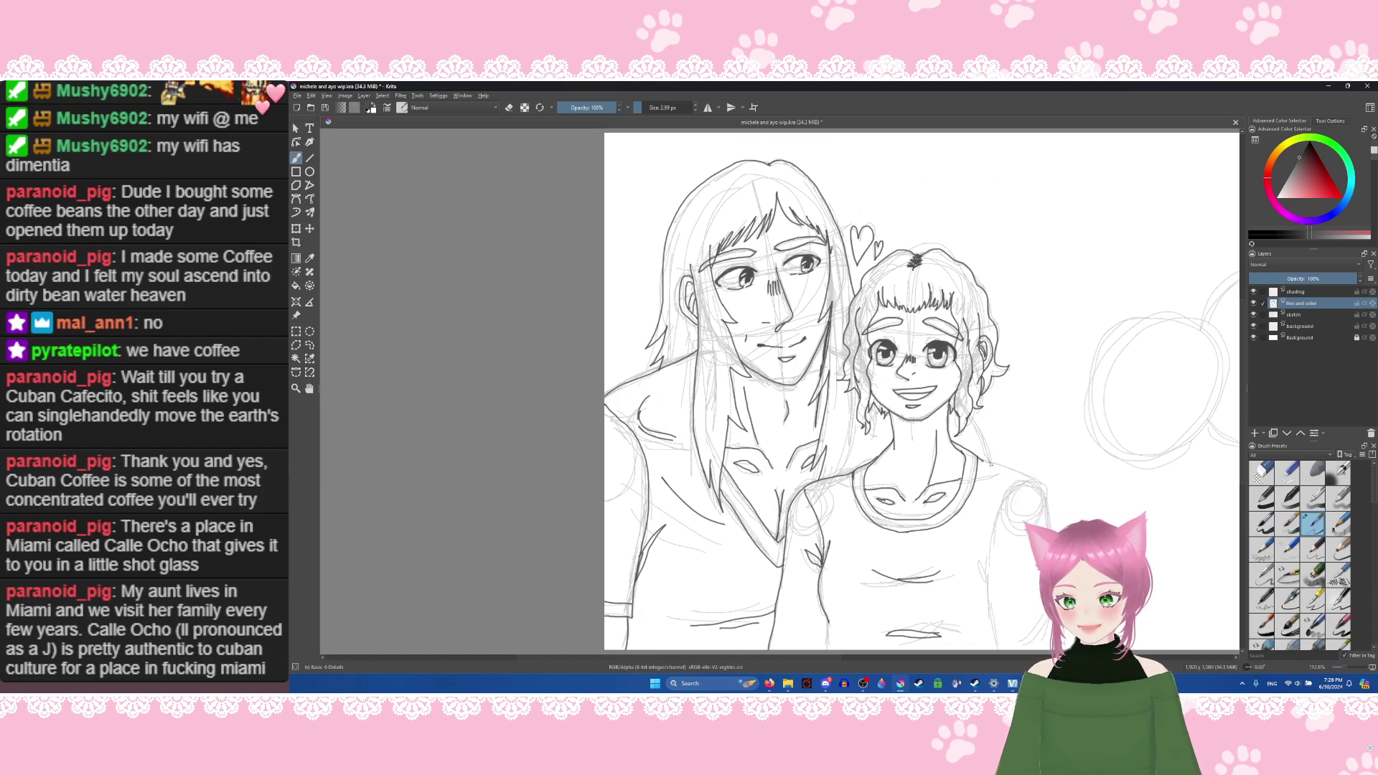
pyautogui.moveTo(981, 463); pyautogui.dragTo(1039, 483)
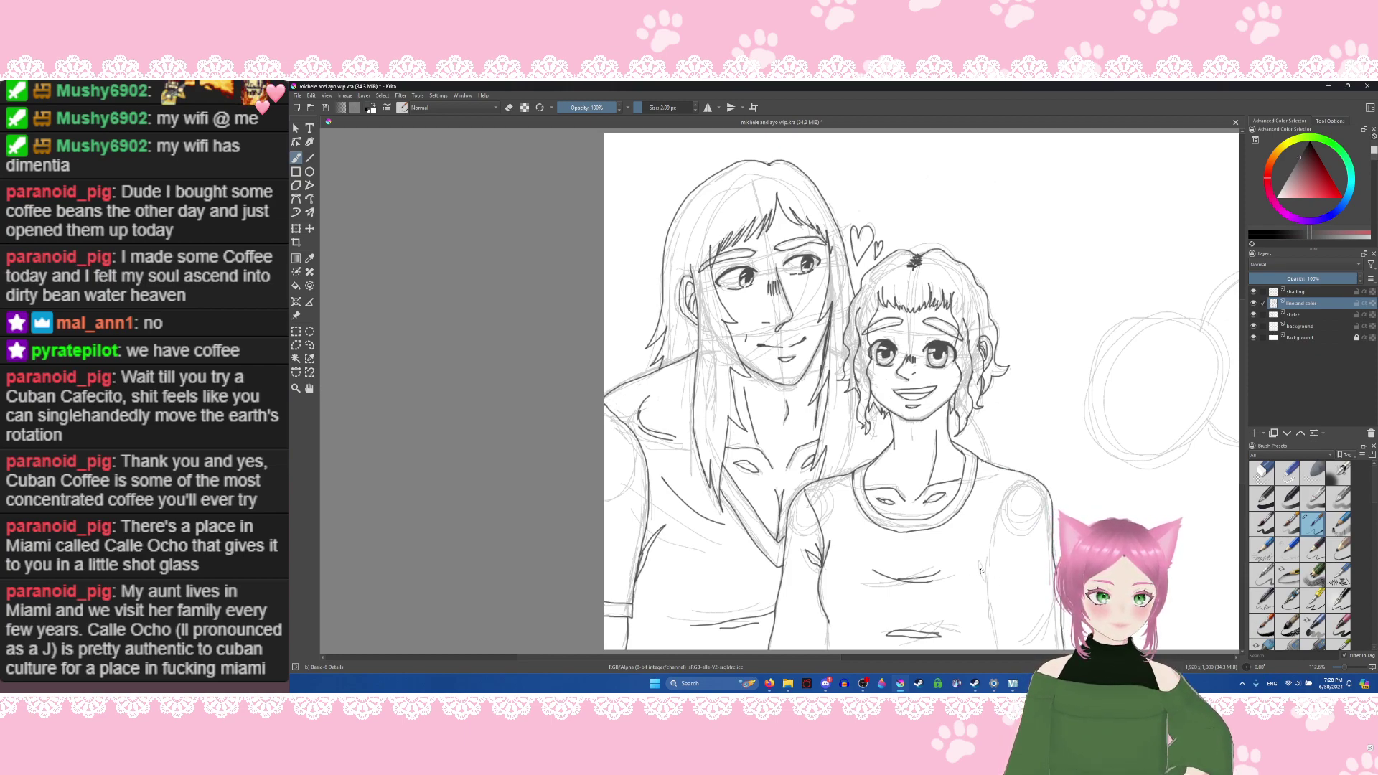
pyautogui.moveTo(973, 558)
pyautogui.mouseDown()
pyautogui.moveTo(986, 596)
pyautogui.moveTo(992, 561)
pyautogui.moveTo(976, 562)
pyautogui.mouseUp()
pyautogui.hotkey('ctrl', 'z')
pyautogui.moveTo(993, 554); pyautogui.dragTo(994, 645)
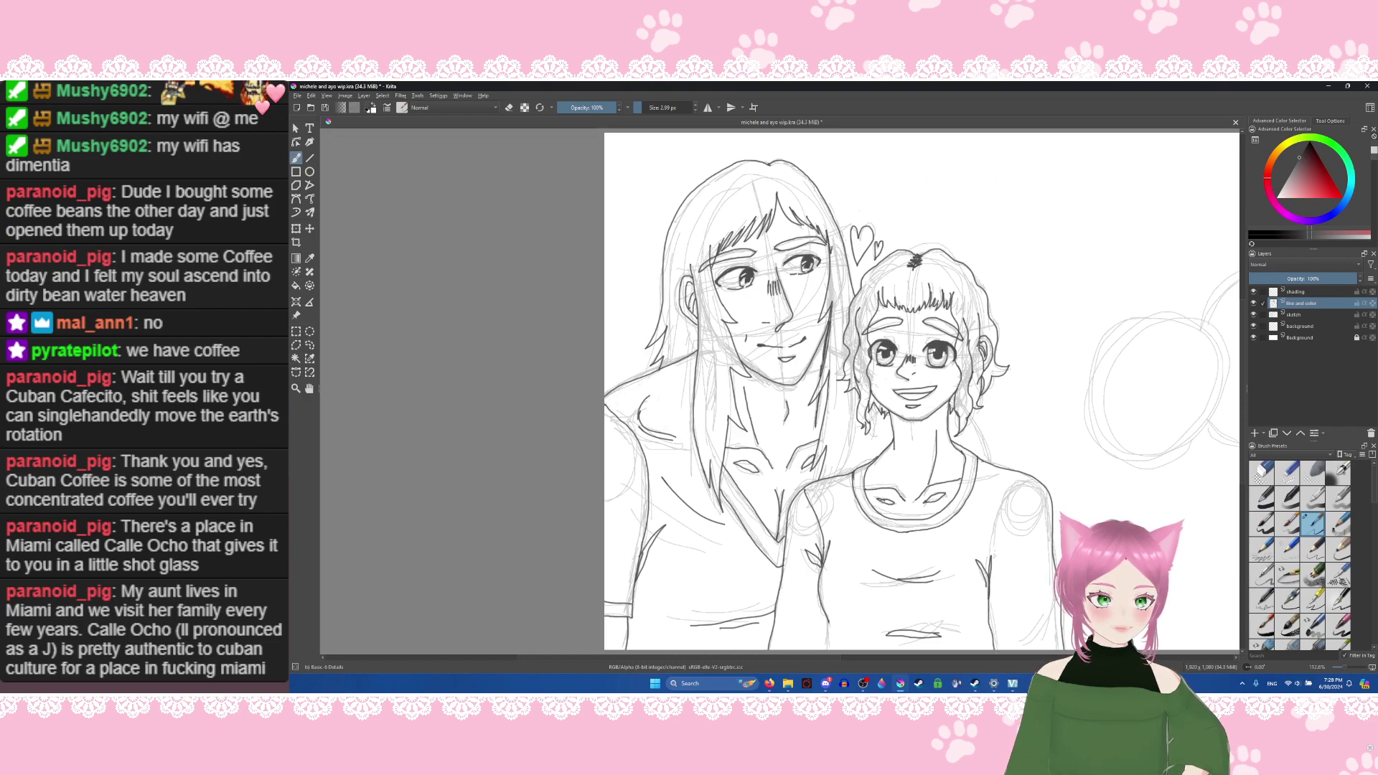
# Step: Undo the last three strokes and restore them to compare the torso line
pyautogui.hotkey('ctrl', 'z')
pyautogui.hotkey('ctrl', 'z')
pyautogui.hotkey('ctrl', 'z')
pyautogui.hotkey('ctrl', 'shift', 'z')
pyautogui.hotkey('ctrl', 'shift', 'z')
pyautogui.hotkey('ctrl', 'shift', 'z')
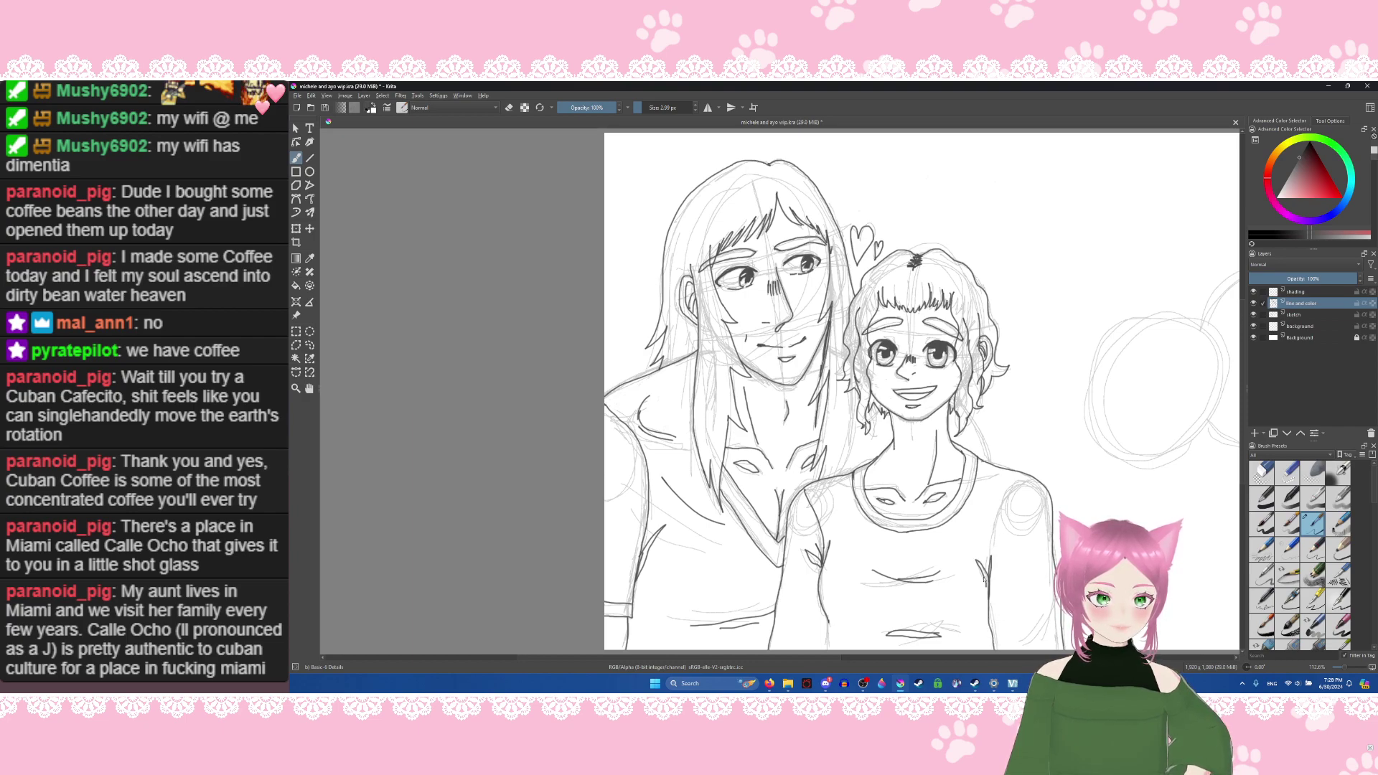
# Step: Erase a section of the torso line below the armpit away from the man, and return the brush to painting
pyautogui.click(507, 107)
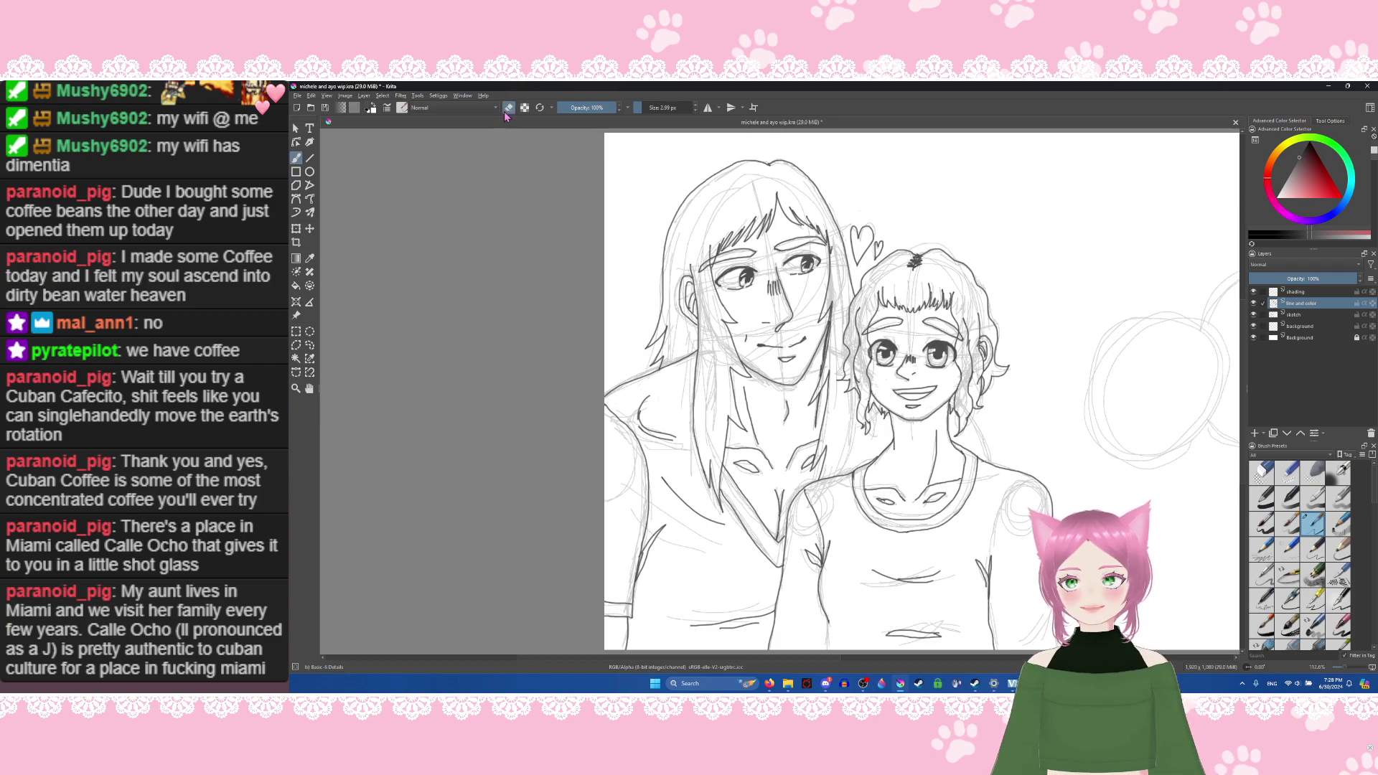
pyautogui.moveTo(989, 599)
pyautogui.mouseDown()
pyautogui.moveTo(994, 652)
pyautogui.moveTo(993, 626)
pyautogui.mouseUp()
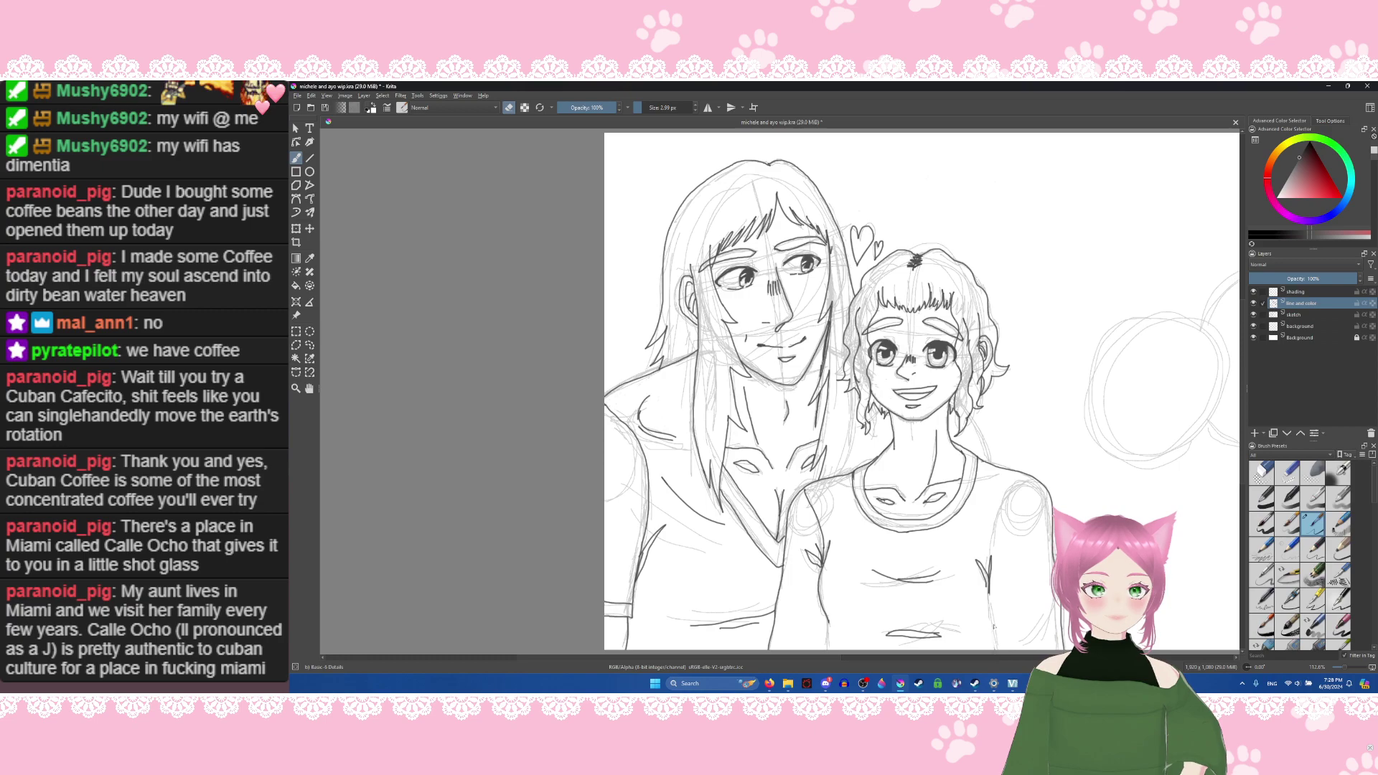
pyautogui.click(509, 108)
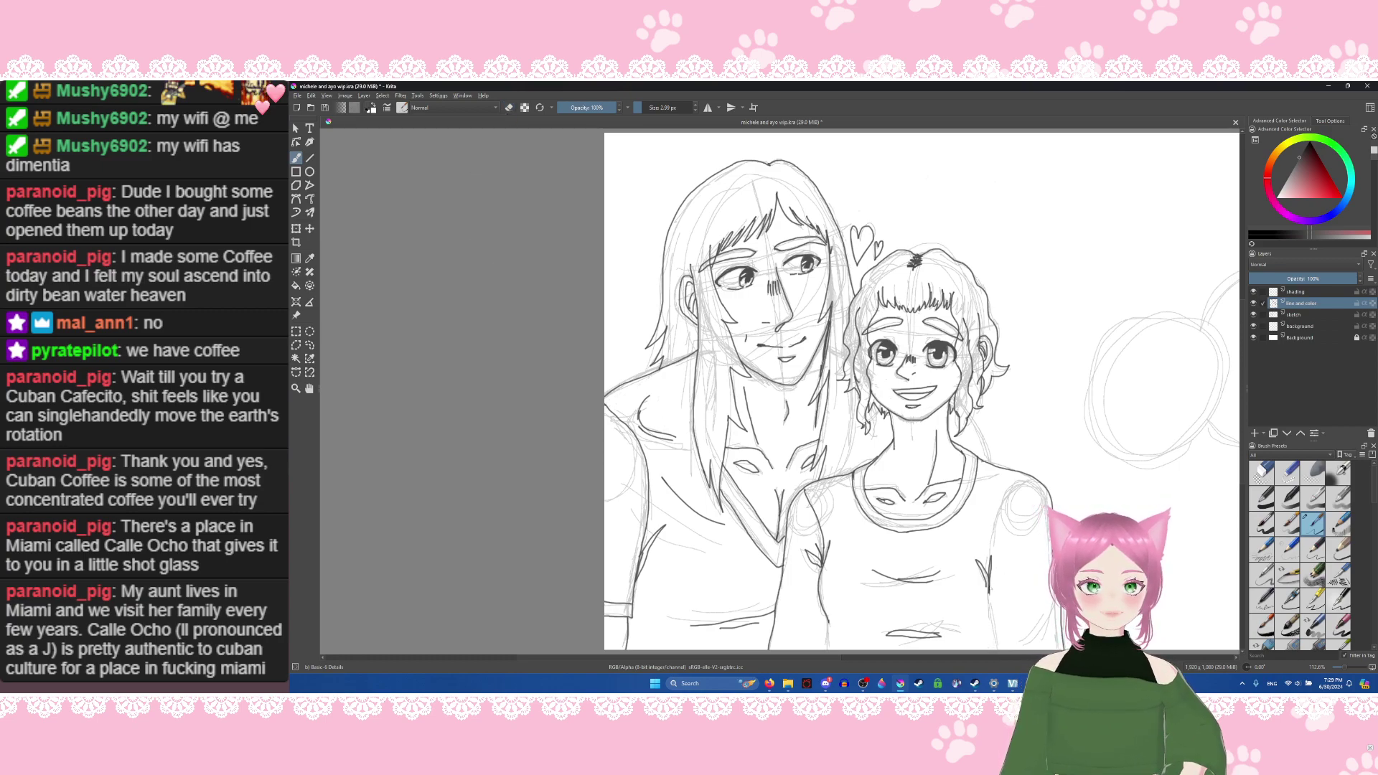
# Step: Redraw the curly-haired character's torso line below the armpit away from the man, and ink the inner arm line rising from that armpit
pyautogui.moveTo(989, 597); pyautogui.dragTo(993, 650)
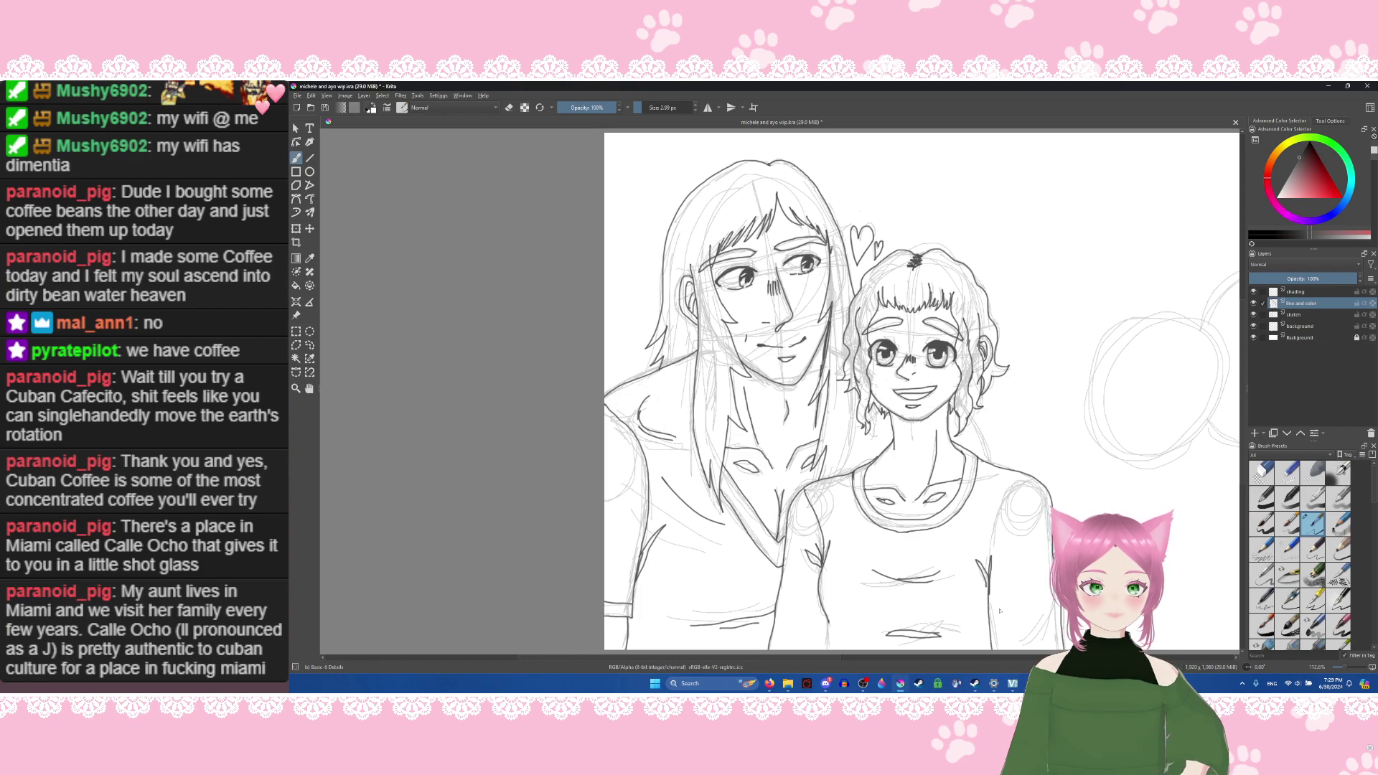
pyautogui.hotkey('ctrl', 'z')
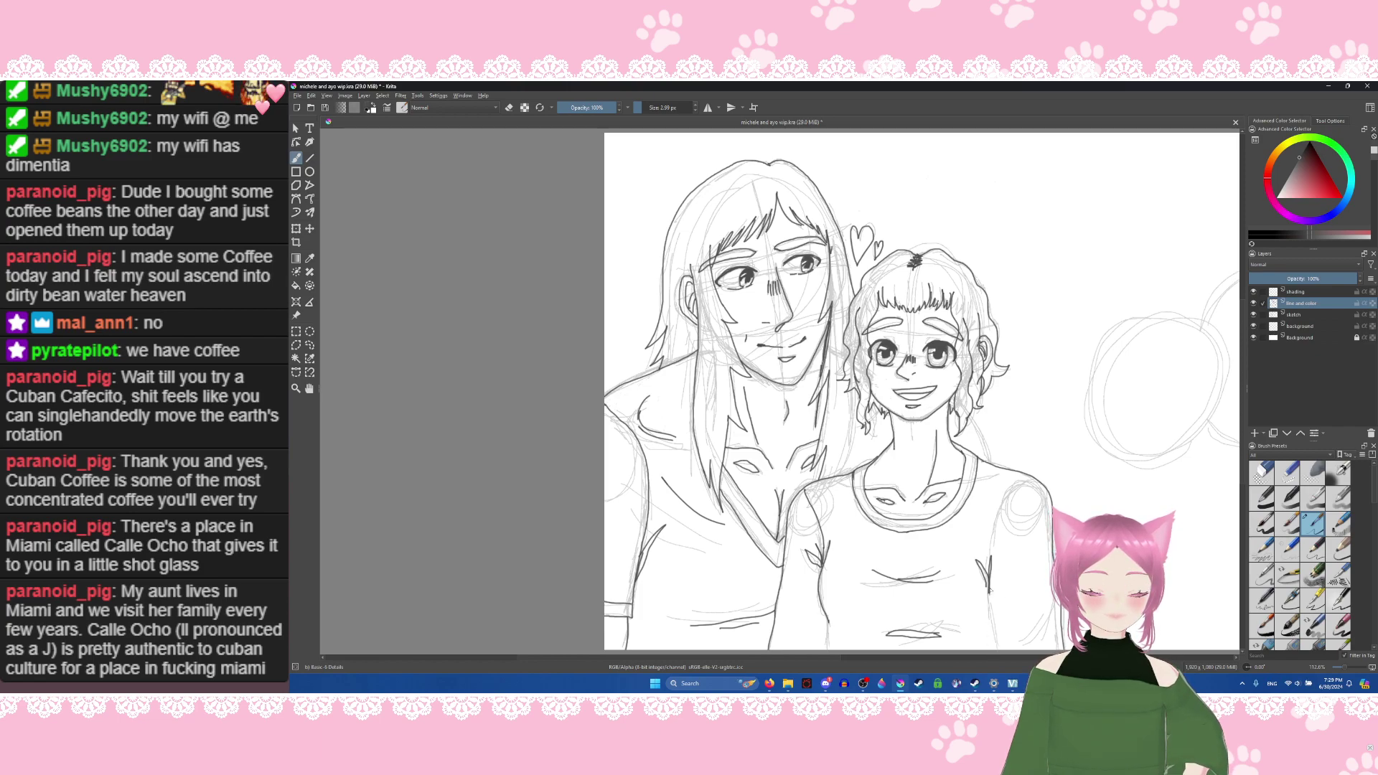
pyautogui.moveTo(989, 591); pyautogui.dragTo(993, 650)
pyautogui.hotkey('ctrl', 'z')
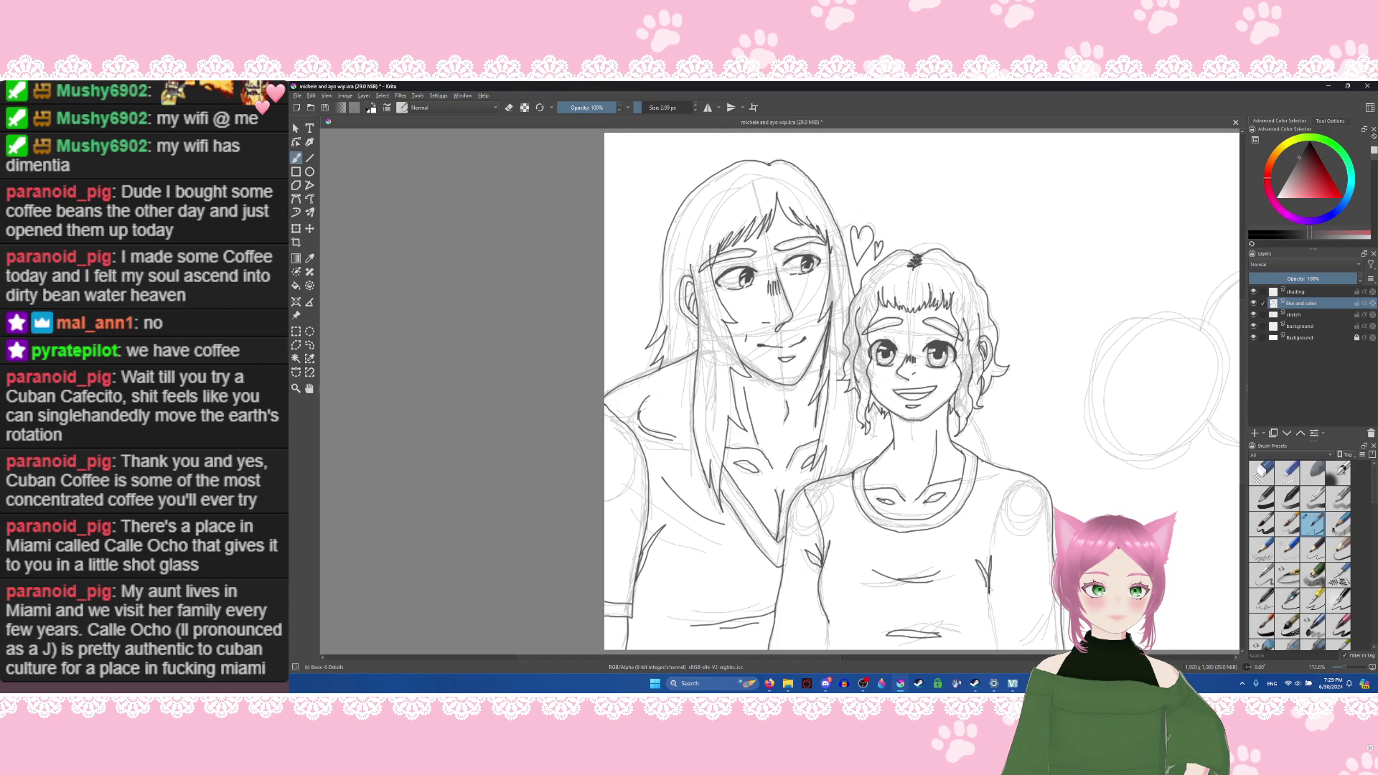
pyautogui.moveTo(990, 591); pyautogui.dragTo(997, 654)
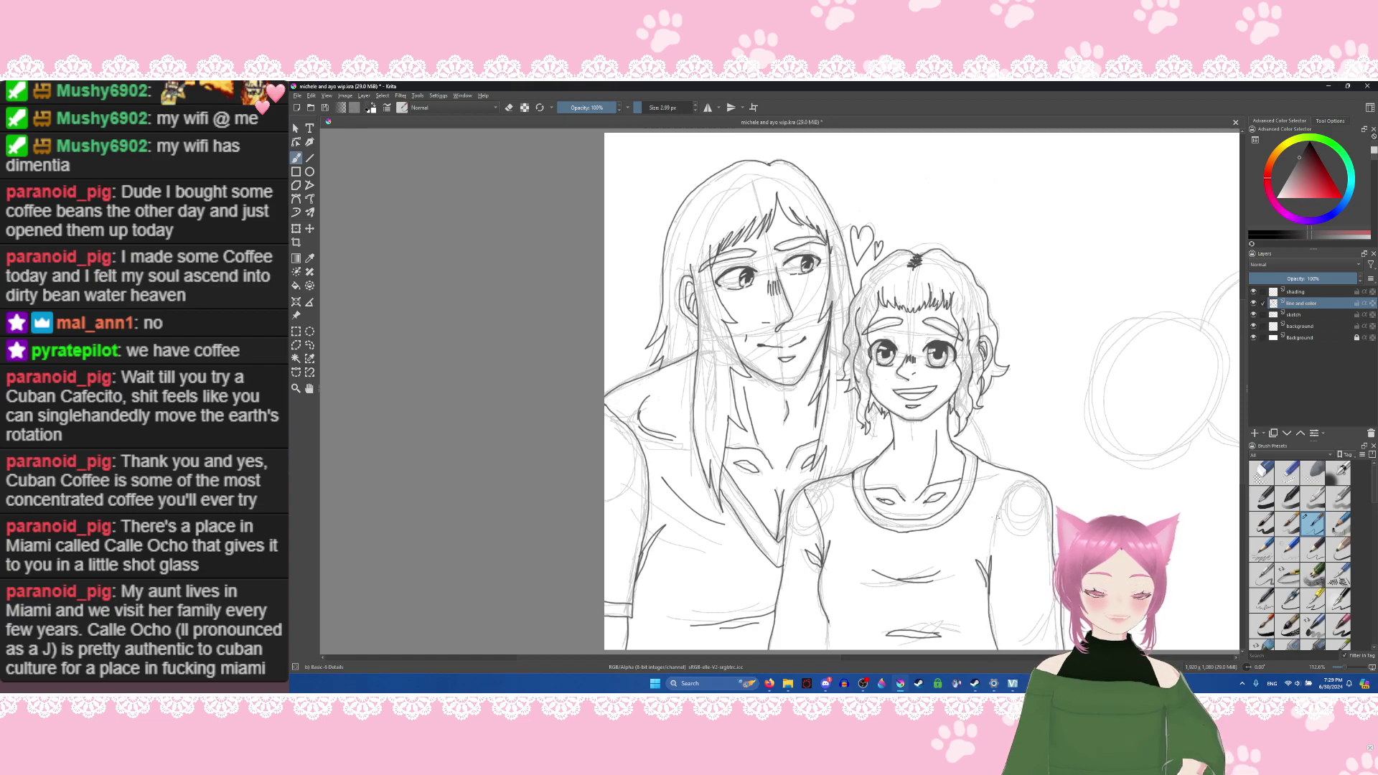
pyautogui.moveTo(989, 556); pyautogui.dragTo(997, 516)
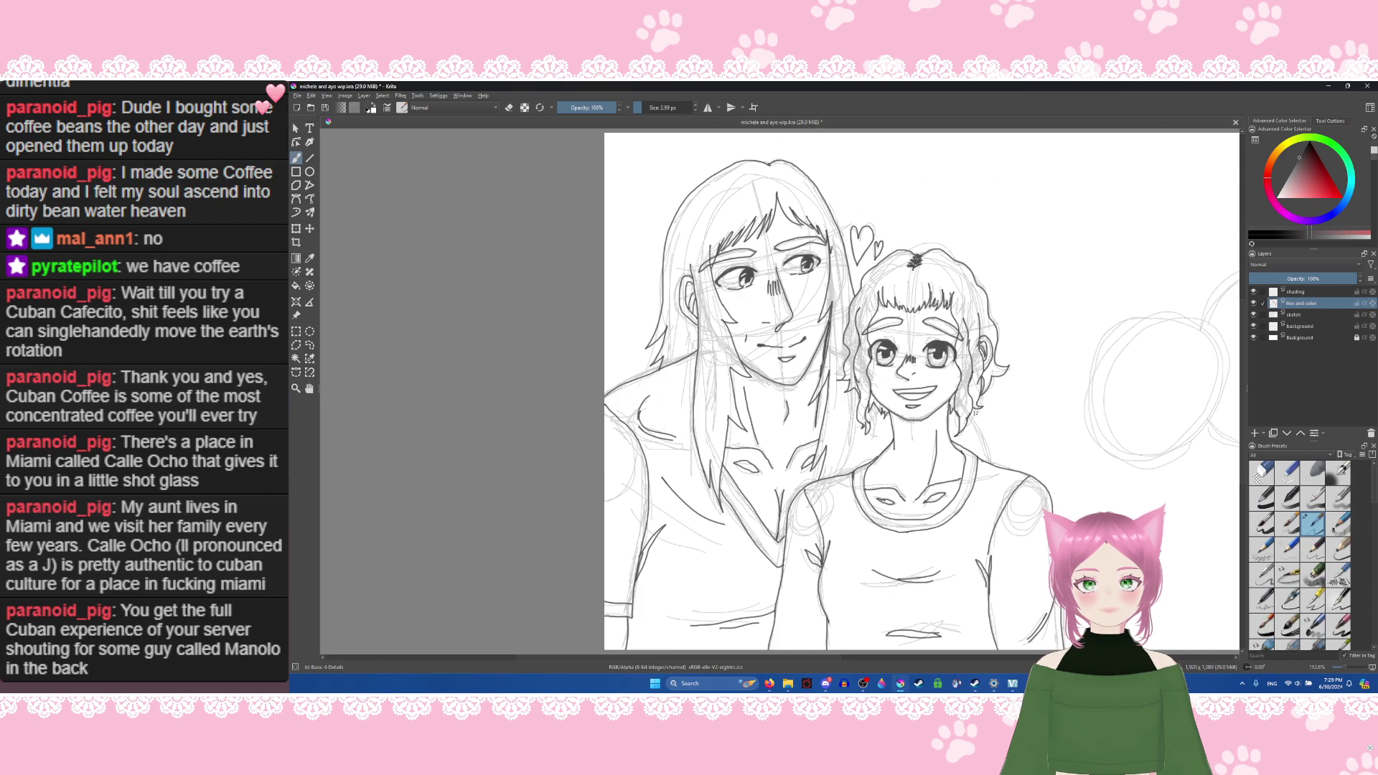
# Step: Ink the man's shoulder behind the curly-haired character's neck and his hair edge between them, and hide the sketch layer to check the line art
pyautogui.moveTo(972, 415); pyautogui.dragTo(997, 465)
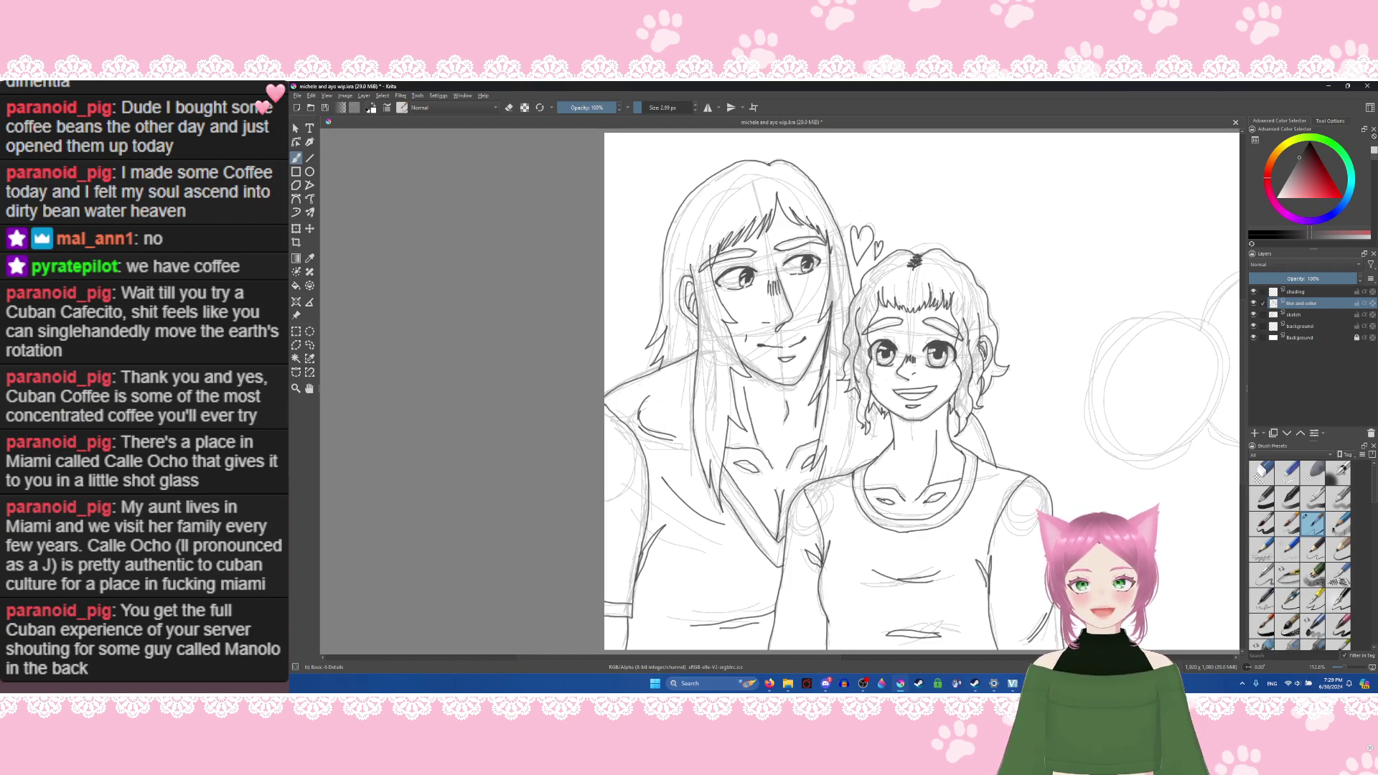
pyautogui.moveTo(856, 395); pyautogui.dragTo(844, 475)
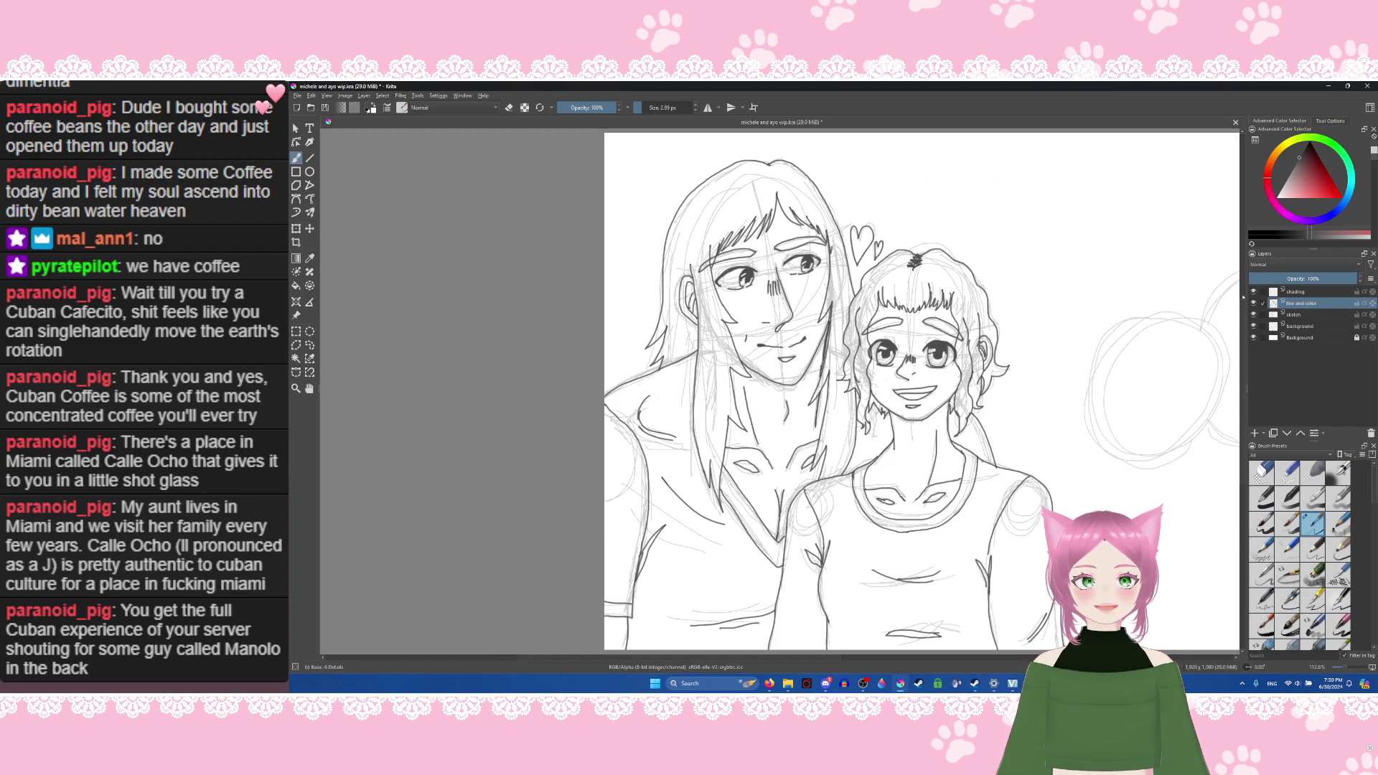
pyautogui.click(1253, 316)
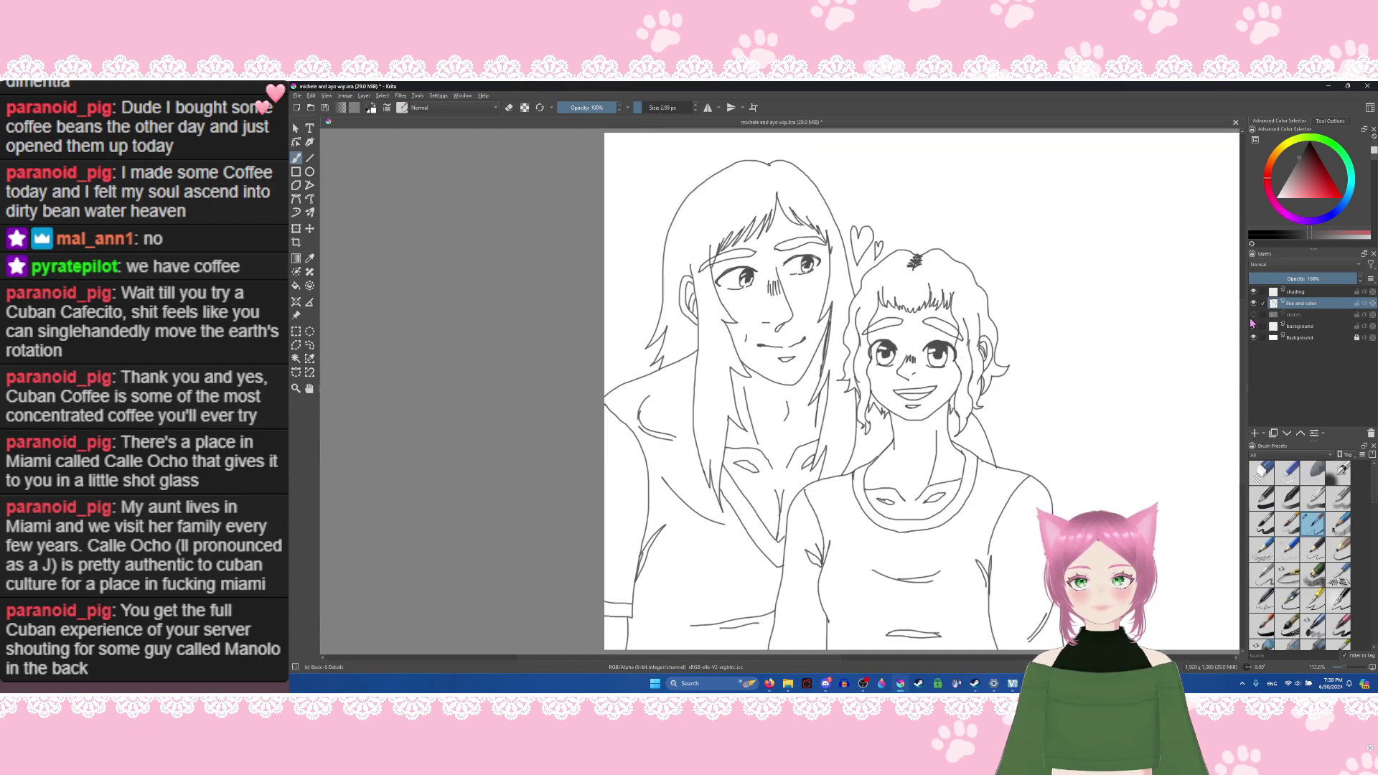
pyautogui.moveTo(1252, 324)
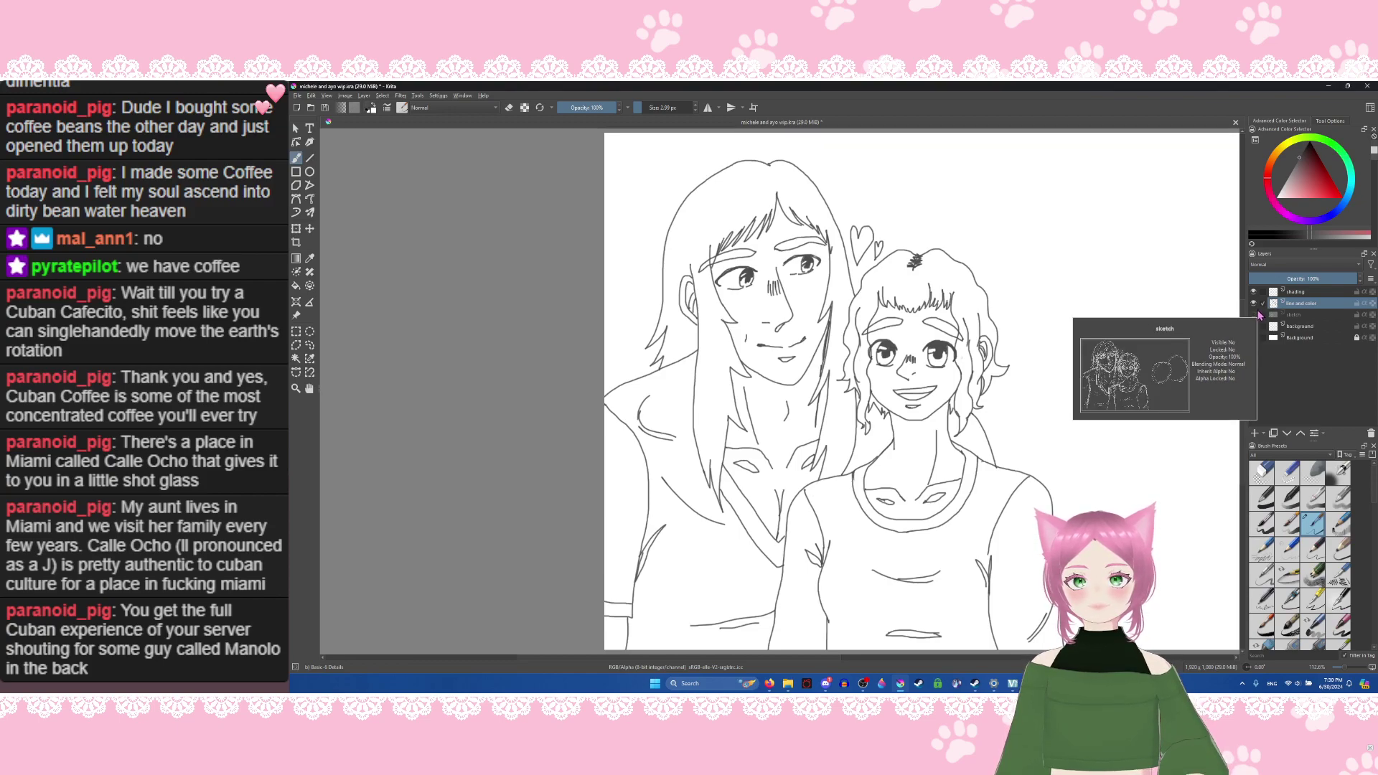
# Step: Show the sketch layer again and switch the brush to a large eraser
pyautogui.click(509, 107)
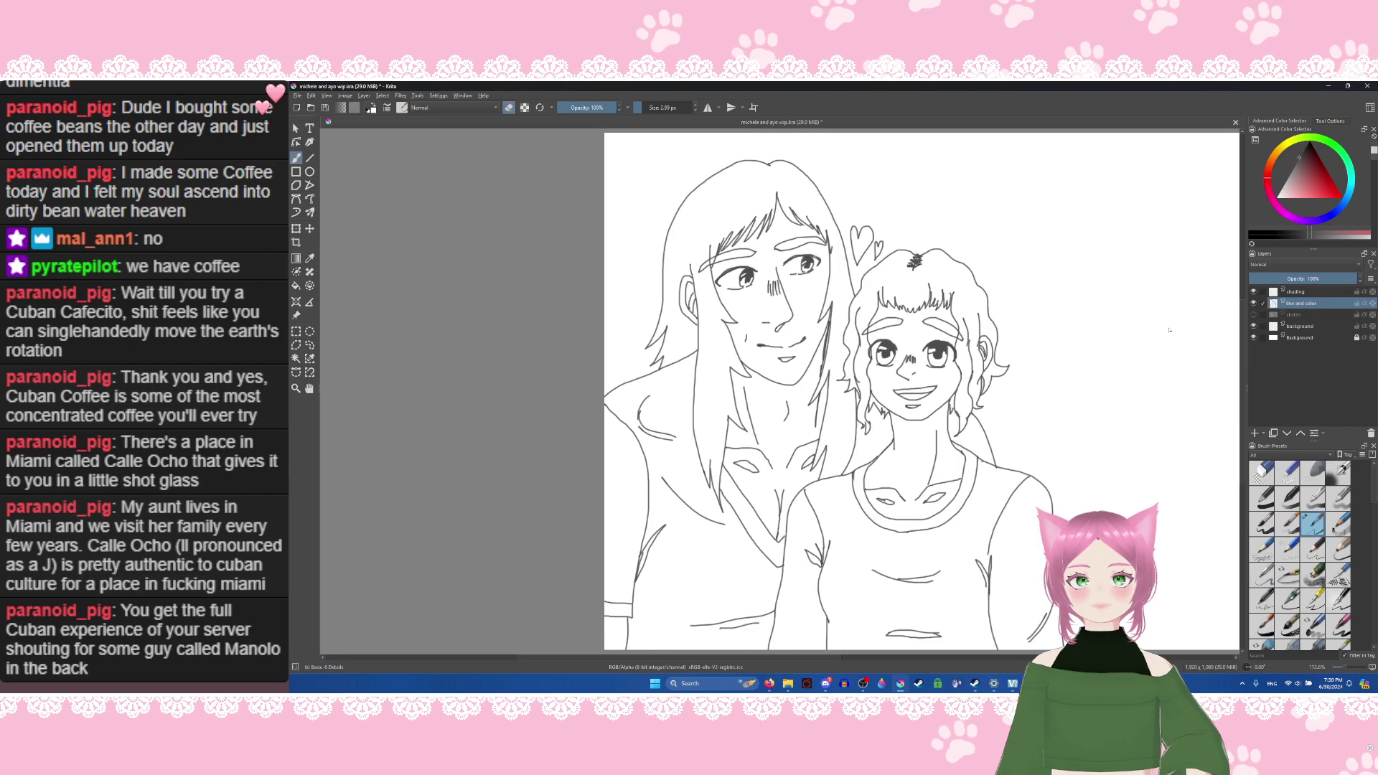
pyautogui.click(1252, 315)
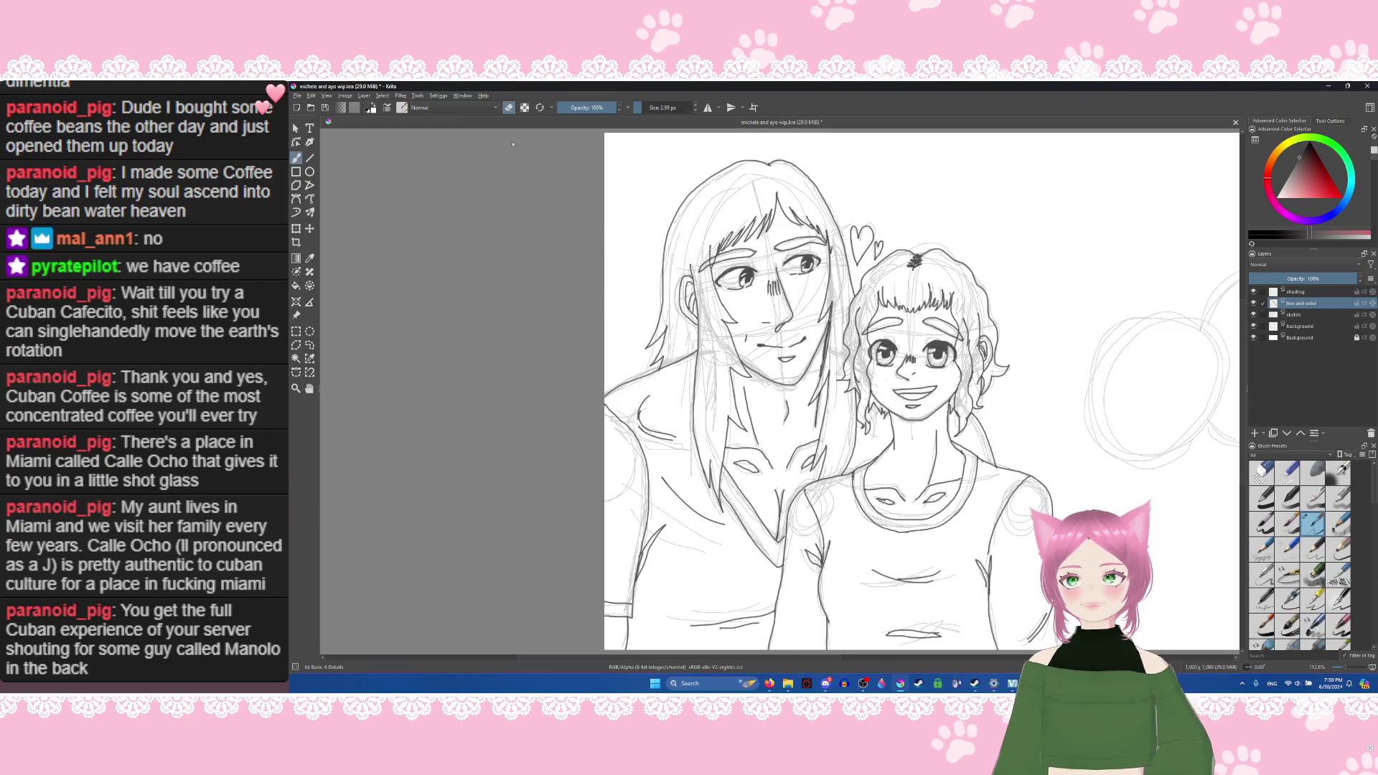
pyautogui.moveTo(642, 109); pyautogui.dragTo(666, 109)
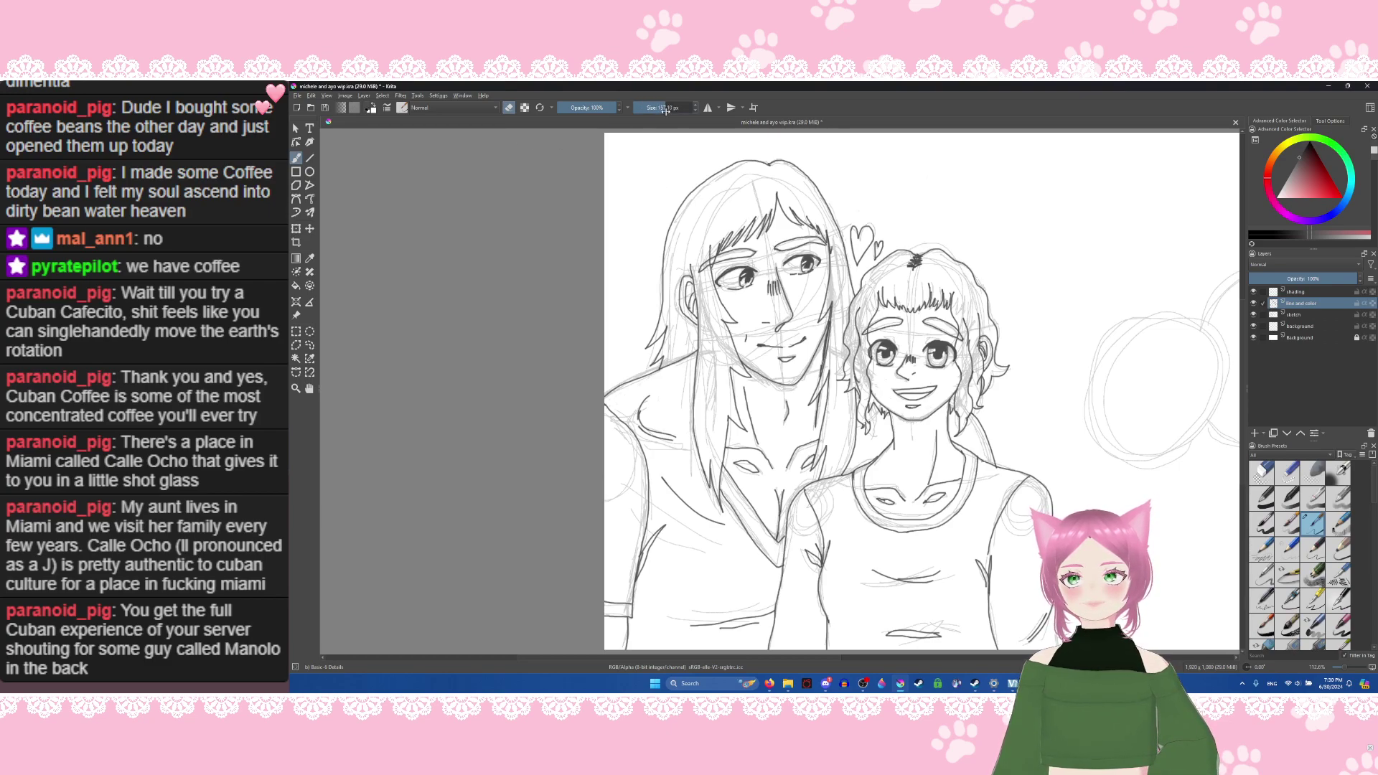
pyautogui.moveTo(721, 237); pyautogui.dragTo(702, 289)
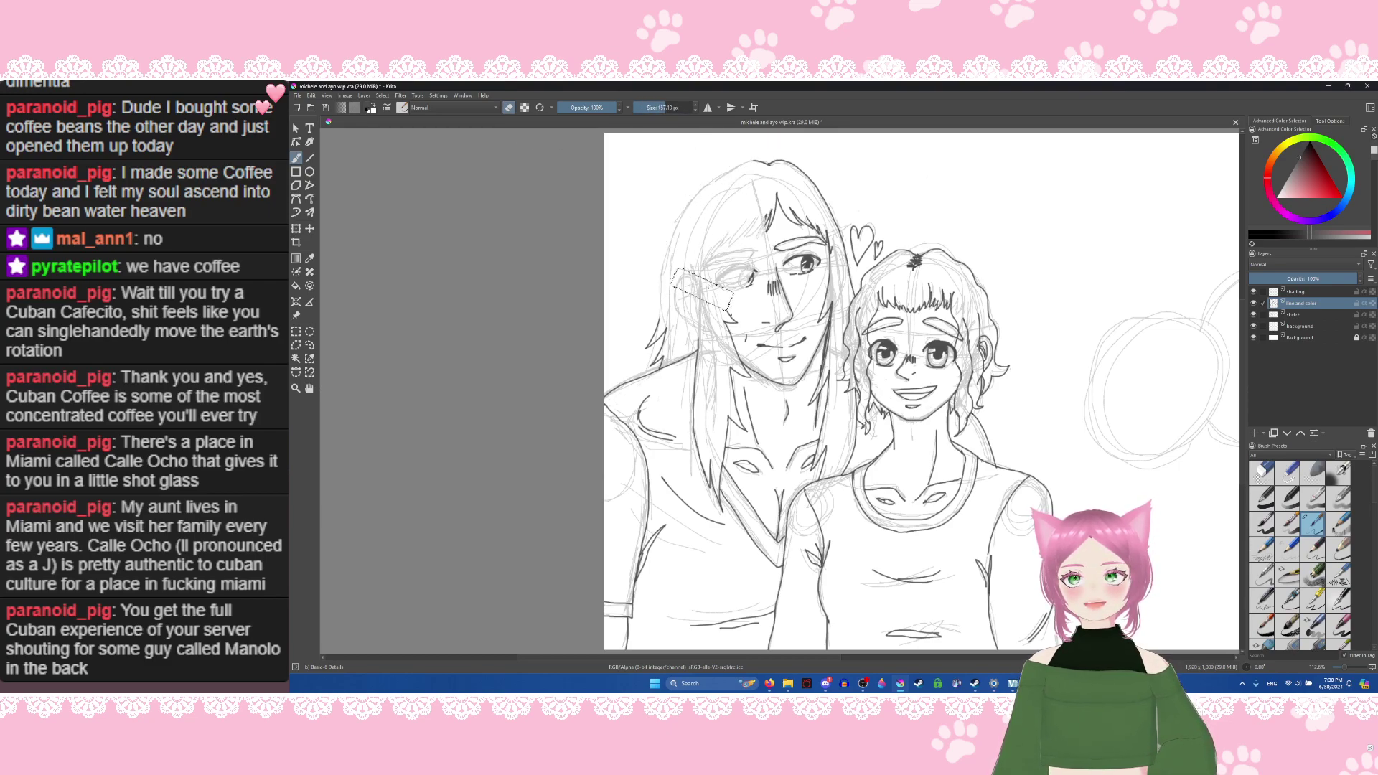
pyautogui.hotkey('ctrl', 'z')
pyautogui.hotkey('ctrl', 'z')
pyautogui.hotkey('ctrl', 'z')
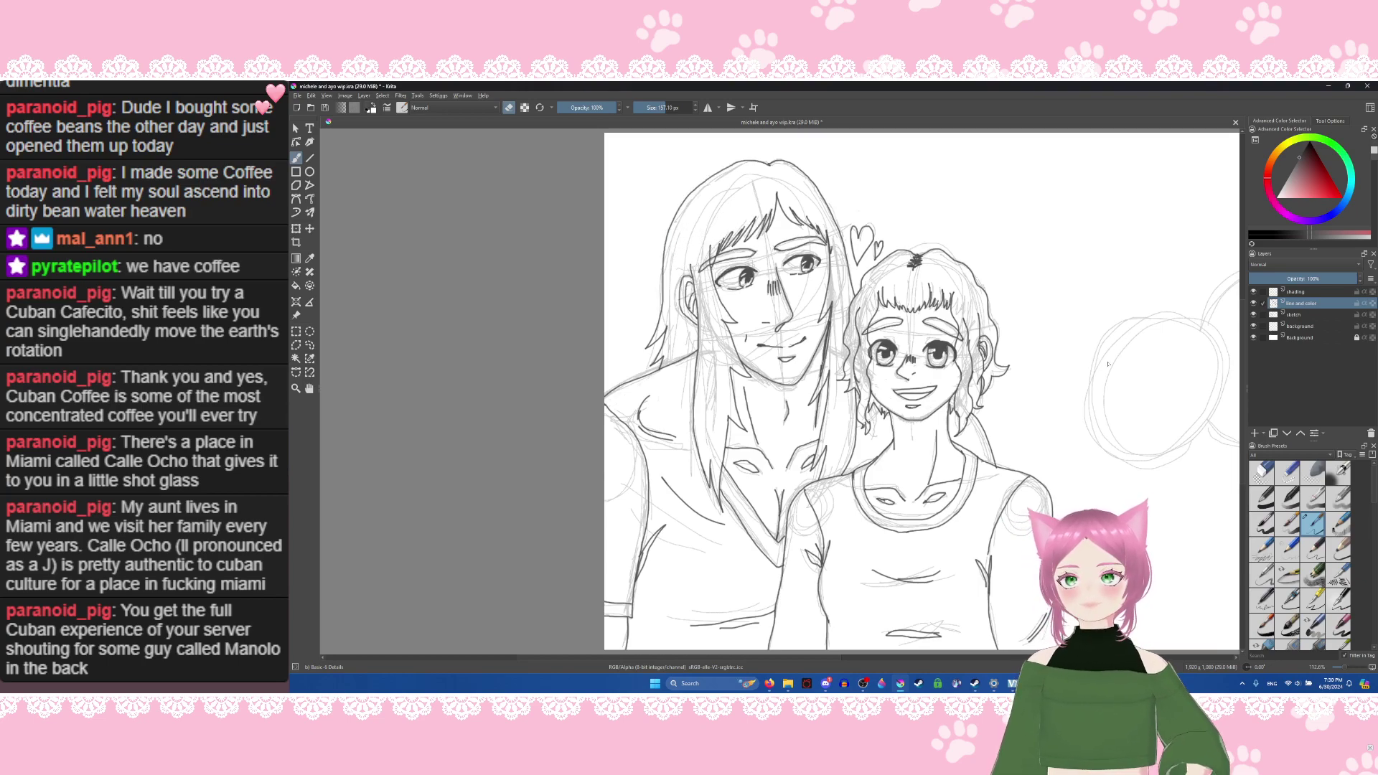
# Step: Erase the sketch layer's guide lines under both characters, keeping the circular sketch in the empty background beside them
pyautogui.click(1299, 315)
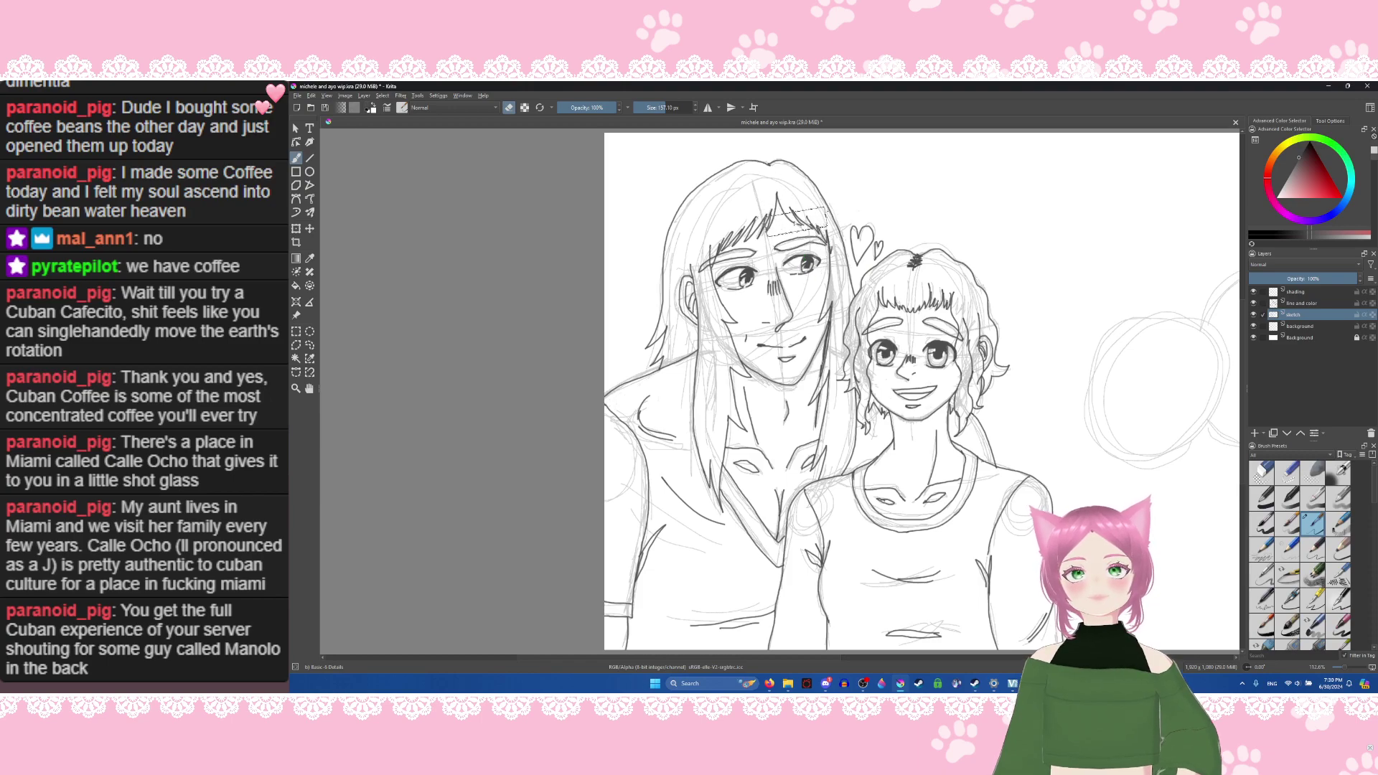
pyautogui.moveTo(796, 223)
pyautogui.mouseDown()
pyautogui.moveTo(782, 215)
pyautogui.moveTo(696, 336)
pyautogui.moveTo(707, 192)
pyautogui.moveTo(703, 445)
pyautogui.moveTo(678, 373)
pyautogui.moveTo(639, 524)
pyautogui.moveTo(623, 355)
pyautogui.moveTo(639, 618)
pyautogui.moveTo(669, 450)
pyautogui.moveTo(678, 633)
pyautogui.moveTo(792, 494)
pyautogui.moveTo(805, 644)
pyautogui.moveTo(890, 545)
pyautogui.moveTo(954, 513)
pyautogui.moveTo(961, 575)
pyautogui.moveTo(1016, 567)
pyautogui.moveTo(1032, 584)
pyautogui.moveTo(998, 430)
pyautogui.moveTo(969, 388)
pyautogui.moveTo(976, 287)
pyautogui.moveTo(910, 405)
pyautogui.moveTo(900, 262)
pyautogui.moveTo(854, 451)
pyautogui.moveTo(866, 321)
pyautogui.moveTo(833, 280)
pyautogui.moveTo(772, 380)
pyautogui.mouseUp()
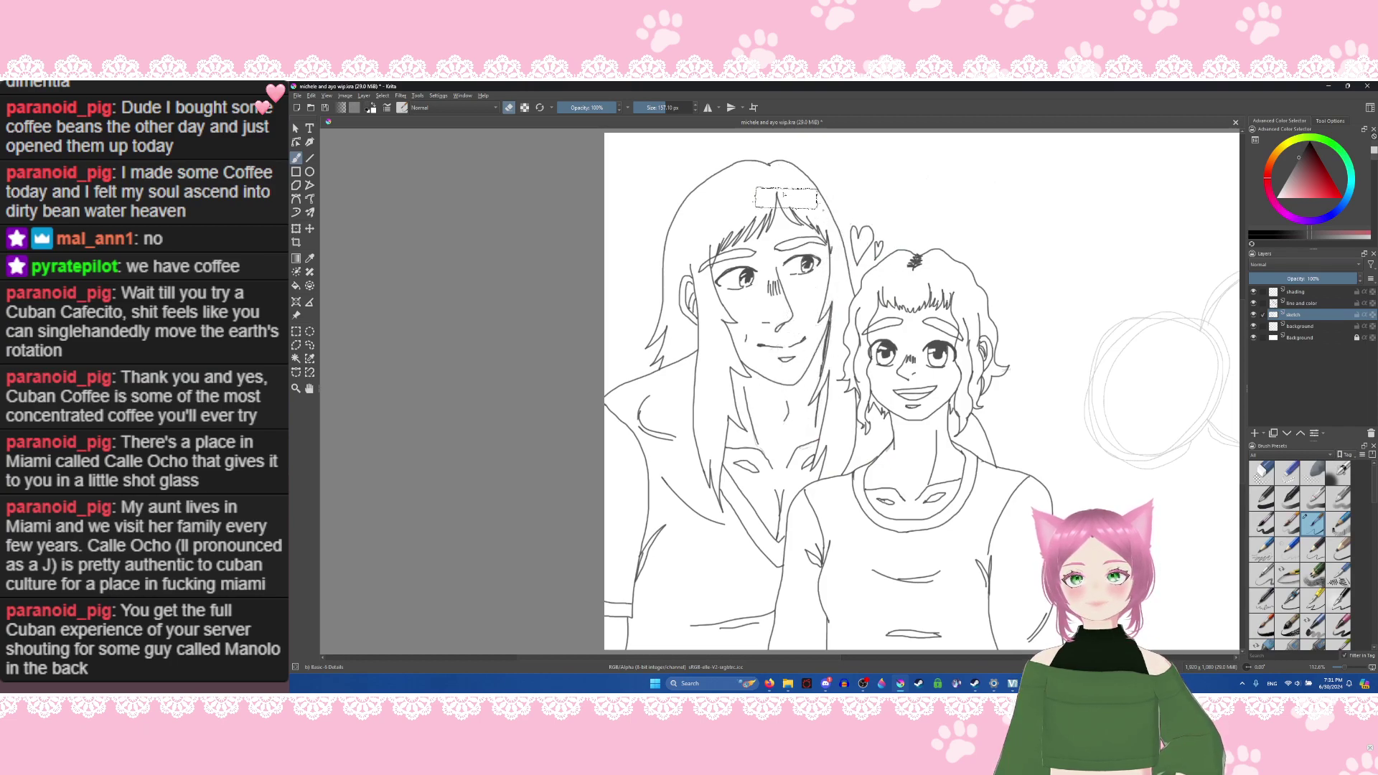
pyautogui.moveTo(746, 472)
pyautogui.mouseDown()
pyautogui.moveTo(737, 203)
pyautogui.moveTo(672, 305)
pyautogui.moveTo(655, 402)
pyautogui.moveTo(761, 190)
pyautogui.moveTo(797, 151)
pyautogui.moveTo(765, 396)
pyautogui.moveTo(805, 334)
pyautogui.moveTo(906, 265)
pyautogui.moveTo(880, 461)
pyautogui.moveTo(978, 307)
pyautogui.moveTo(983, 431)
pyautogui.moveTo(1004, 339)
pyautogui.moveTo(976, 474)
pyautogui.moveTo(1033, 474)
pyautogui.mouseUp()
pyautogui.moveTo(1031, 589)
pyautogui.mouseDown()
pyautogui.moveTo(969, 502)
pyautogui.moveTo(877, 577)
pyautogui.moveTo(836, 556)
pyautogui.moveTo(821, 477)
pyautogui.moveTo(712, 614)
pyautogui.moveTo(696, 409)
pyautogui.moveTo(624, 502)
pyautogui.moveTo(696, 266)
pyautogui.moveTo(713, 340)
pyautogui.moveTo(669, 261)
pyautogui.moveTo(749, 280)
pyautogui.moveTo(808, 248)
pyautogui.moveTo(847, 296)
pyautogui.moveTo(863, 289)
pyautogui.moveTo(890, 413)
pyautogui.moveTo(958, 324)
pyautogui.moveTo(969, 448)
pyautogui.moveTo(994, 409)
pyautogui.moveTo(944, 532)
pyautogui.moveTo(848, 532)
pyautogui.mouseUp()
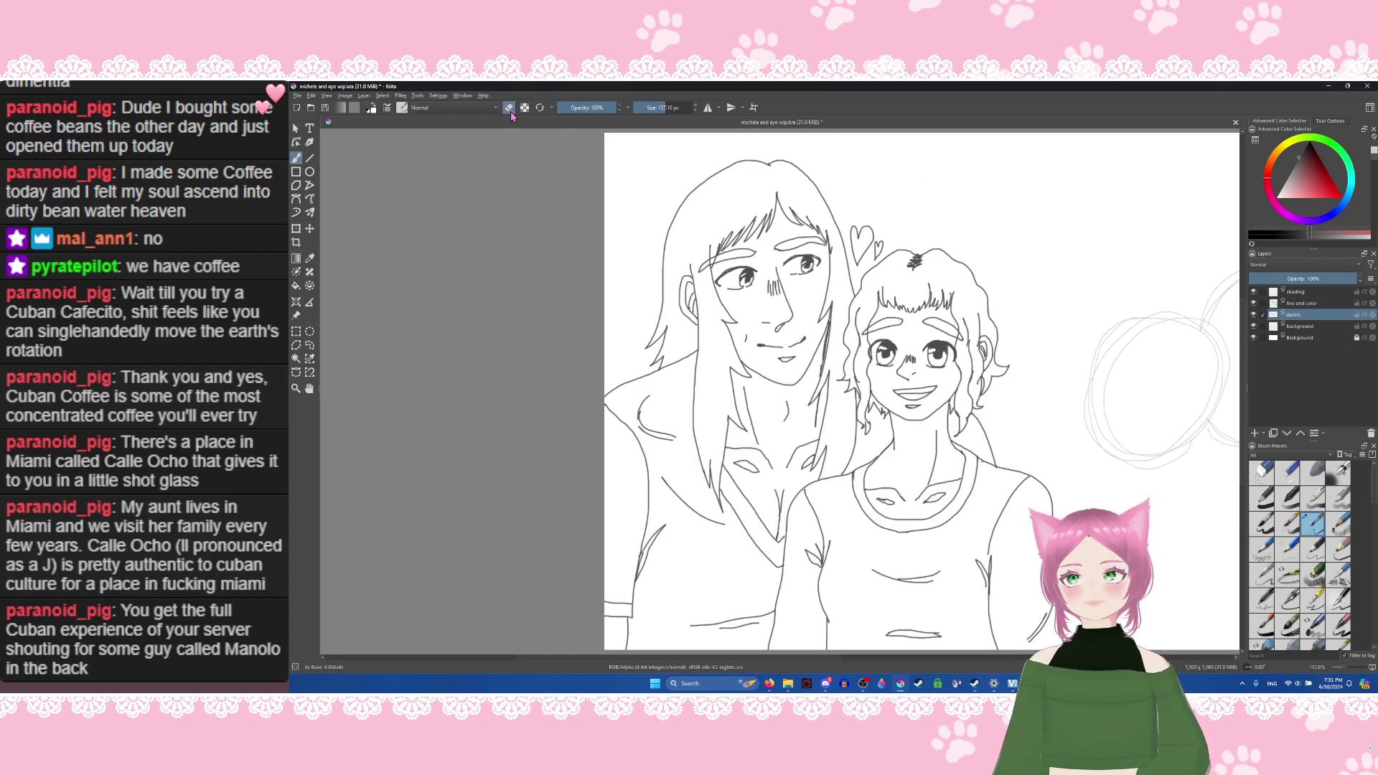
# Step: Return the brush to painting at its thin inking size and make the line and color layer active
pyautogui.moveTo(647, 110); pyautogui.dragTo(642, 115)
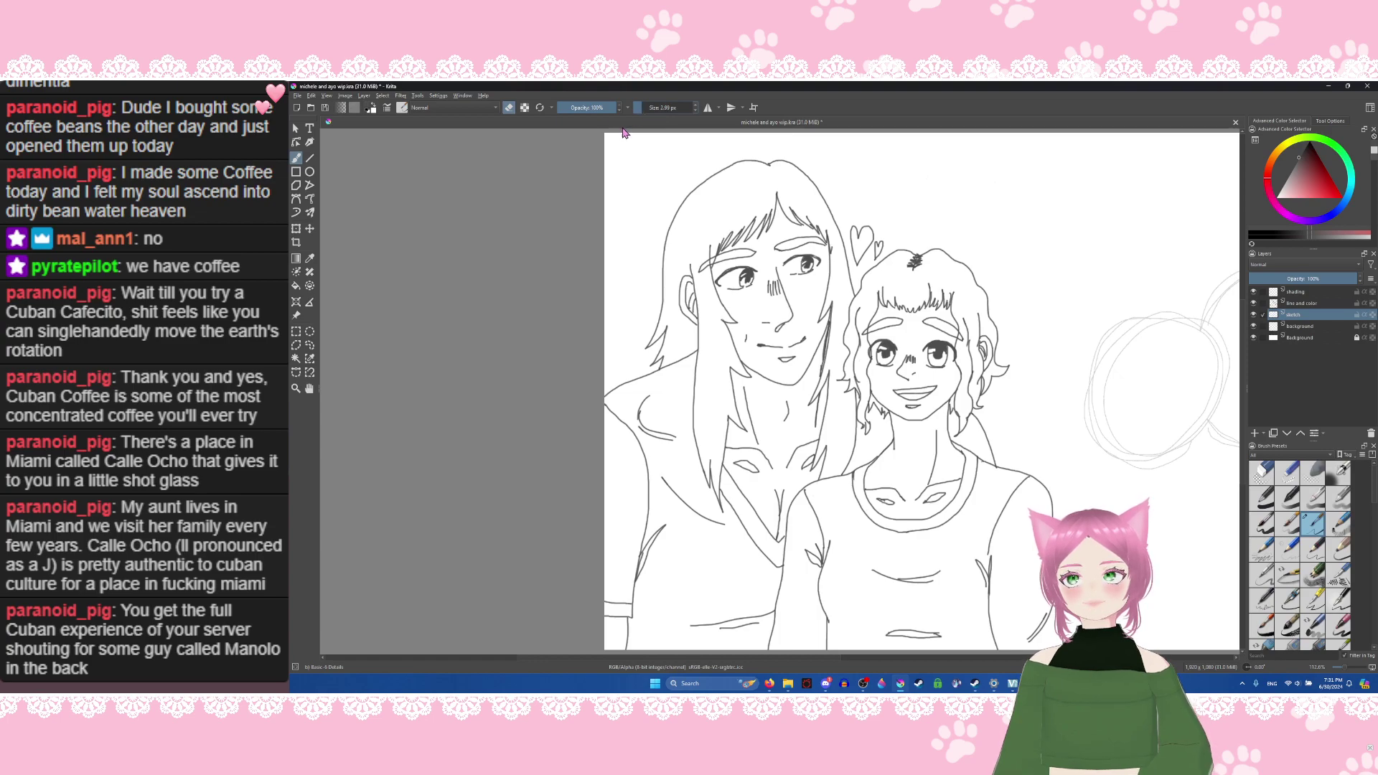
pyautogui.click(509, 107)
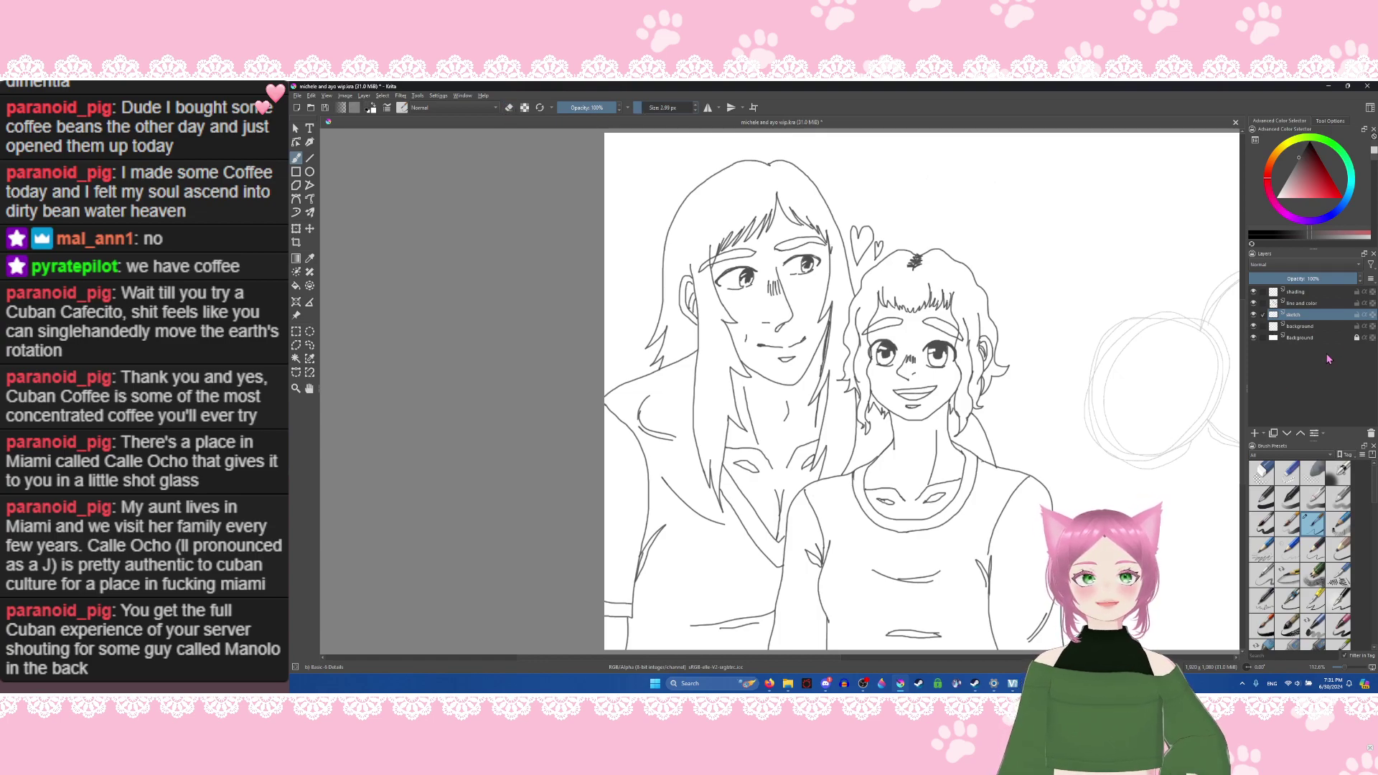
pyautogui.click(1319, 303)
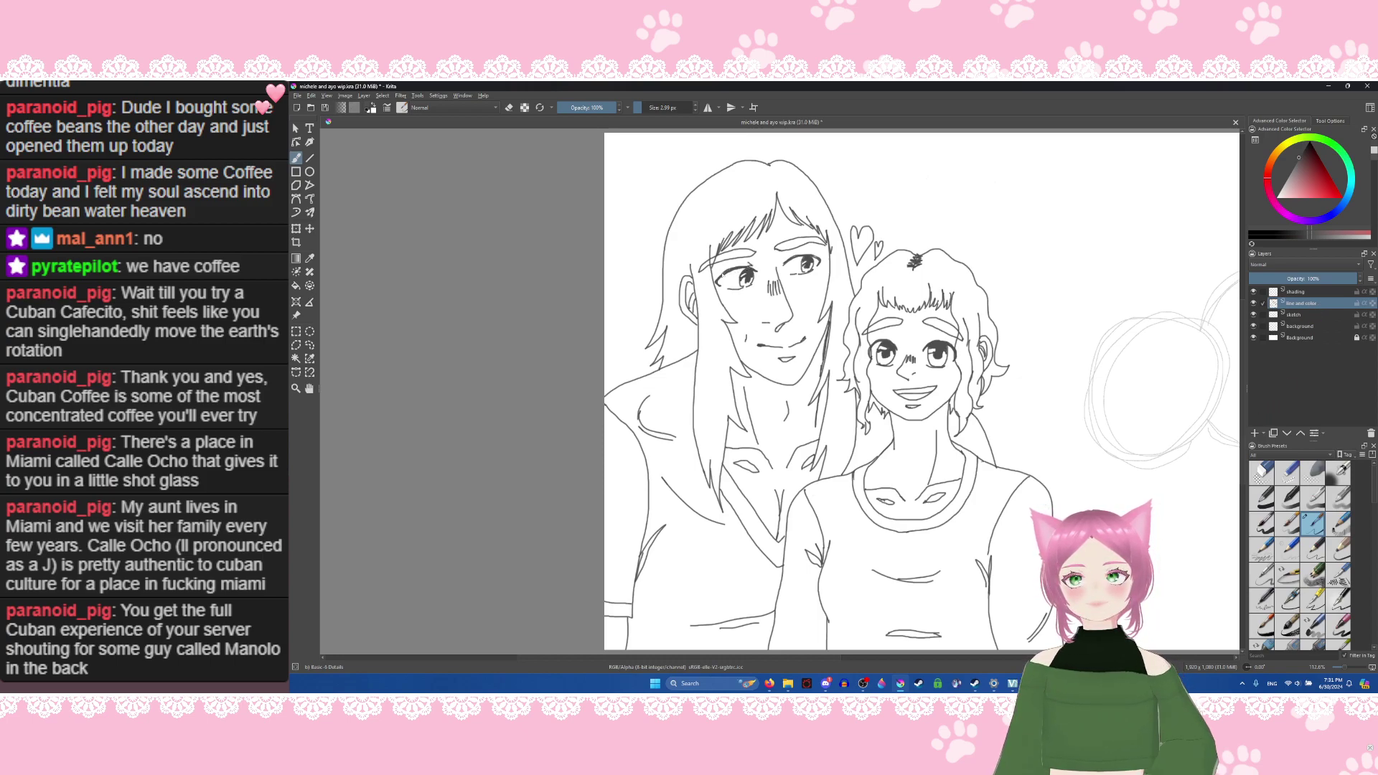
# Step: Touch up the line art around both characters' eyes and at the lower end of the man's hair beside the curly-haired character's shoulder
pyautogui.moveTo(723, 272); pyautogui.dragTo(797, 254)
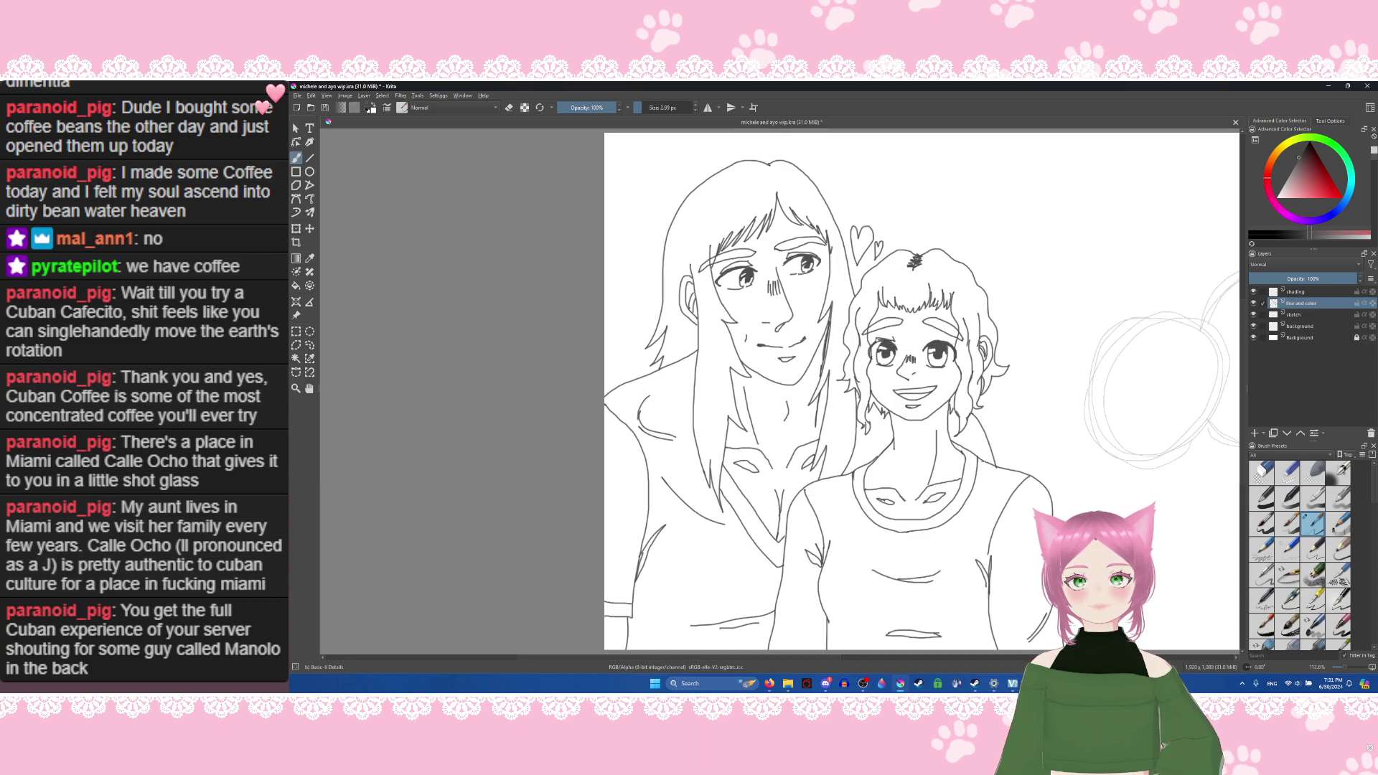
pyautogui.moveTo(879, 342); pyautogui.dragTo(893, 335)
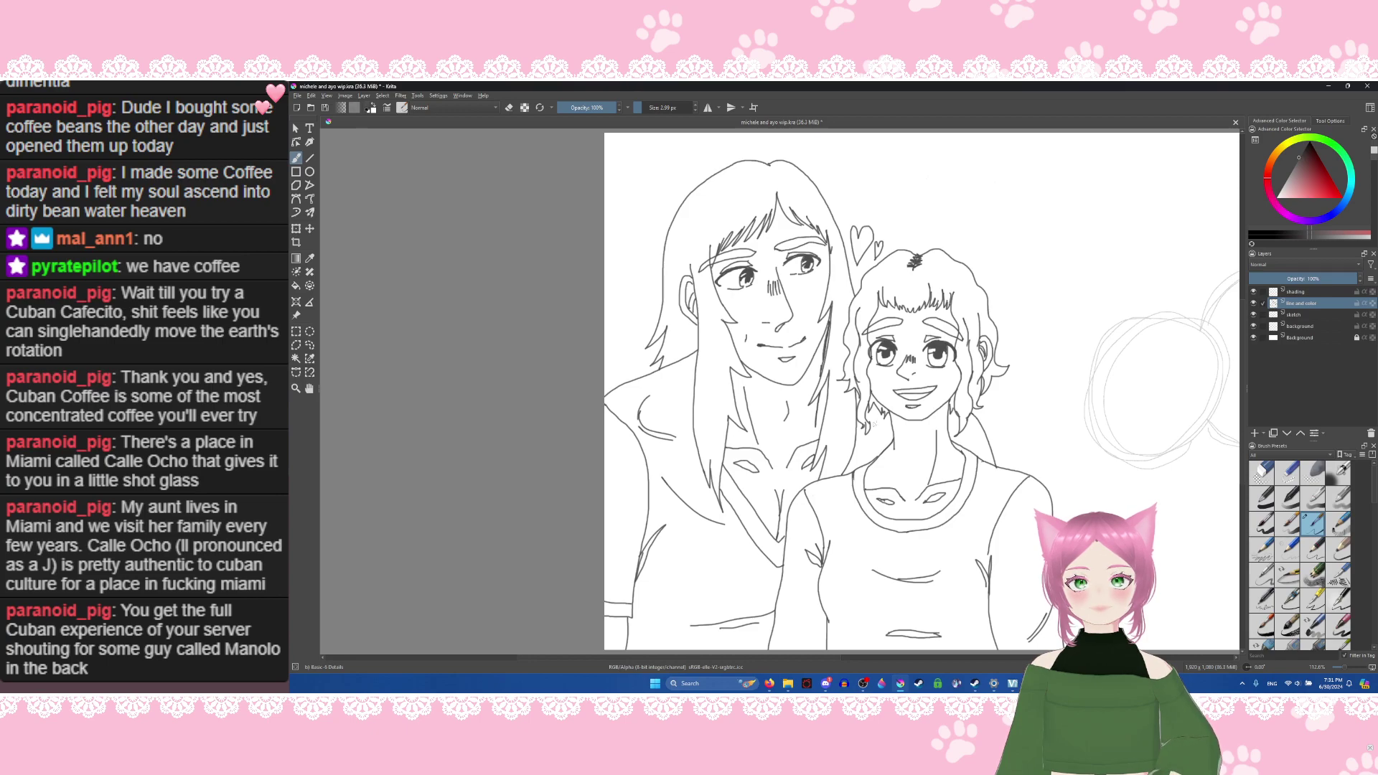
pyautogui.moveTo(824, 446); pyautogui.dragTo(794, 487)
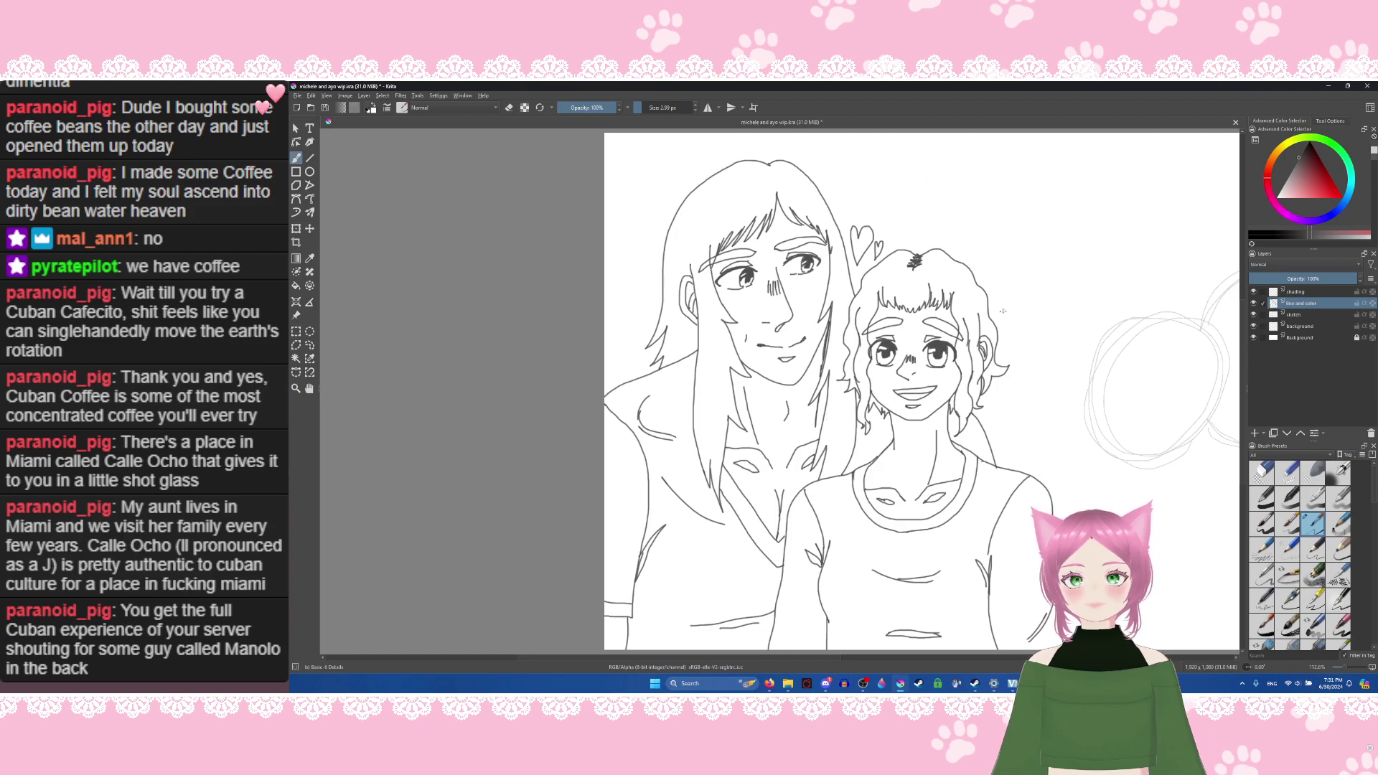
# Step: Try out a large heart in the empty background beside the curly-haired character's head, and undo it
pyautogui.moveTo(1031, 309)
pyautogui.mouseDown()
pyautogui.moveTo(1071, 224)
pyautogui.moveTo(1037, 331)
pyautogui.mouseUp()
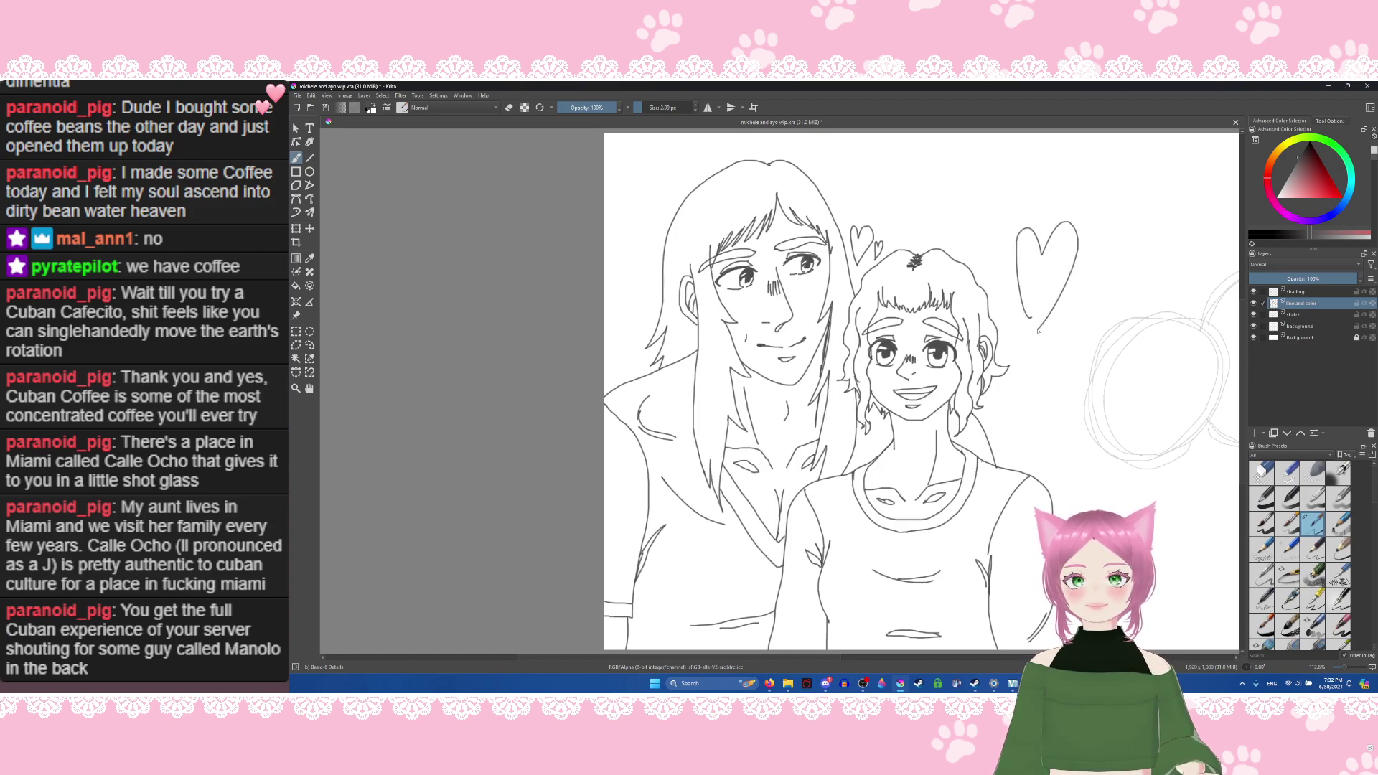
pyautogui.hotkey('ctrl', 'z')
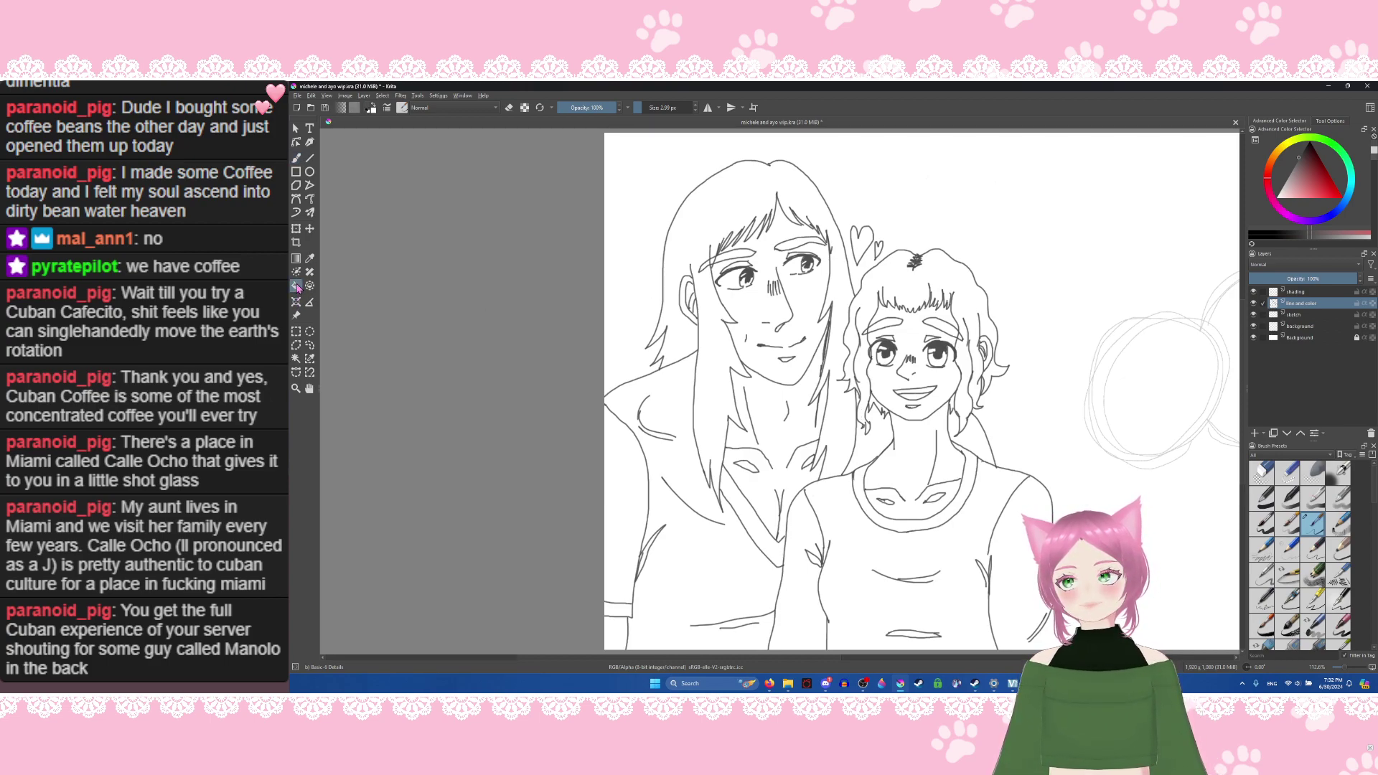
# Step: Fill the man's hair and both of his eyebrows with dark brown using the Fill tool
pyautogui.click(297, 289)
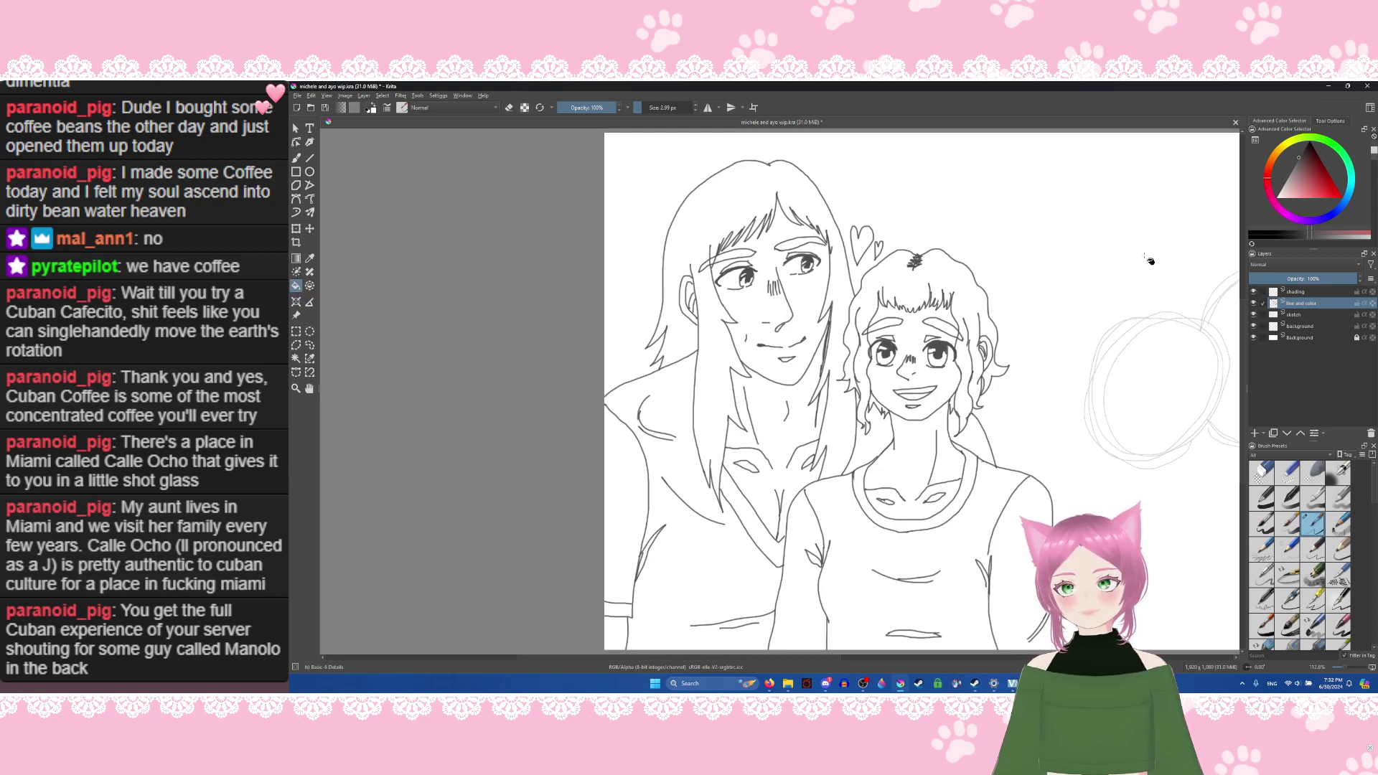
pyautogui.moveTo(1271, 176); pyautogui.dragTo(1317, 163)
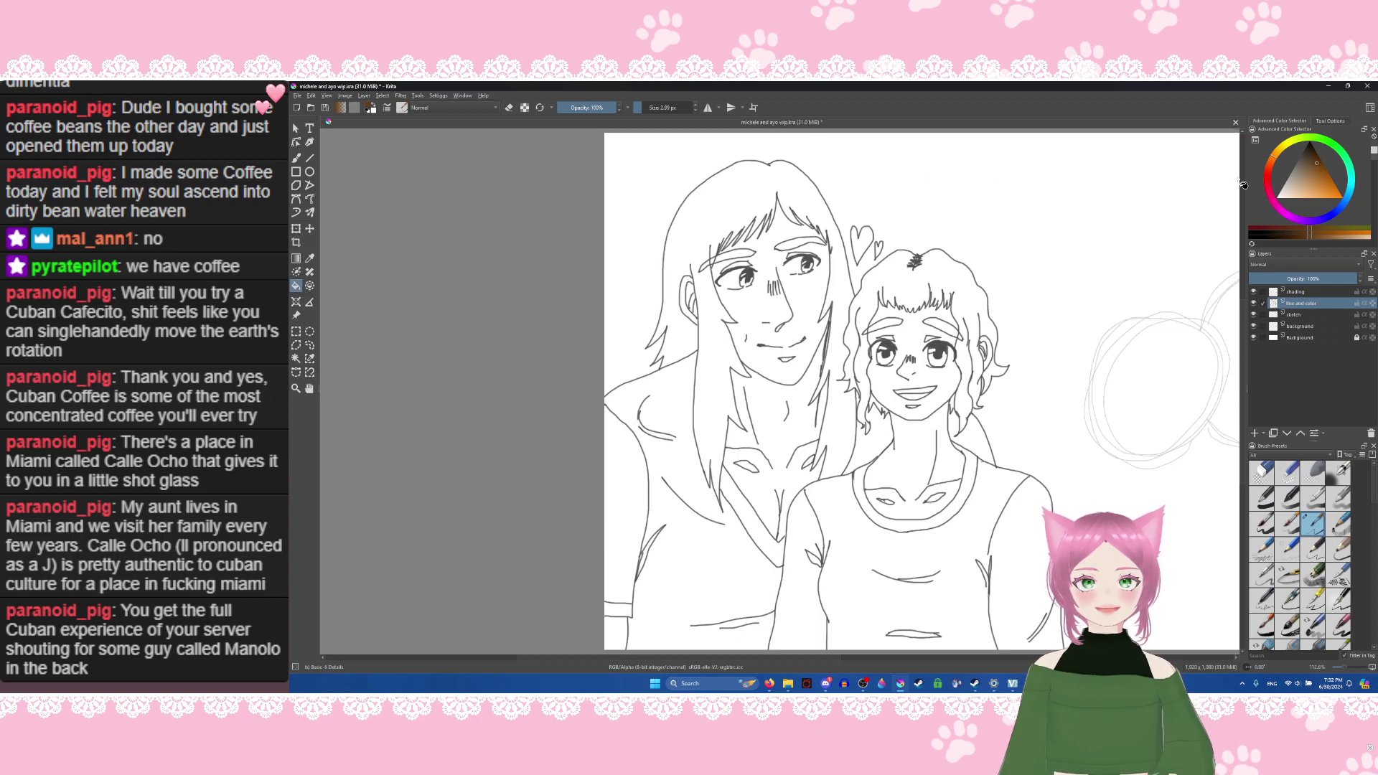
pyautogui.click(718, 207)
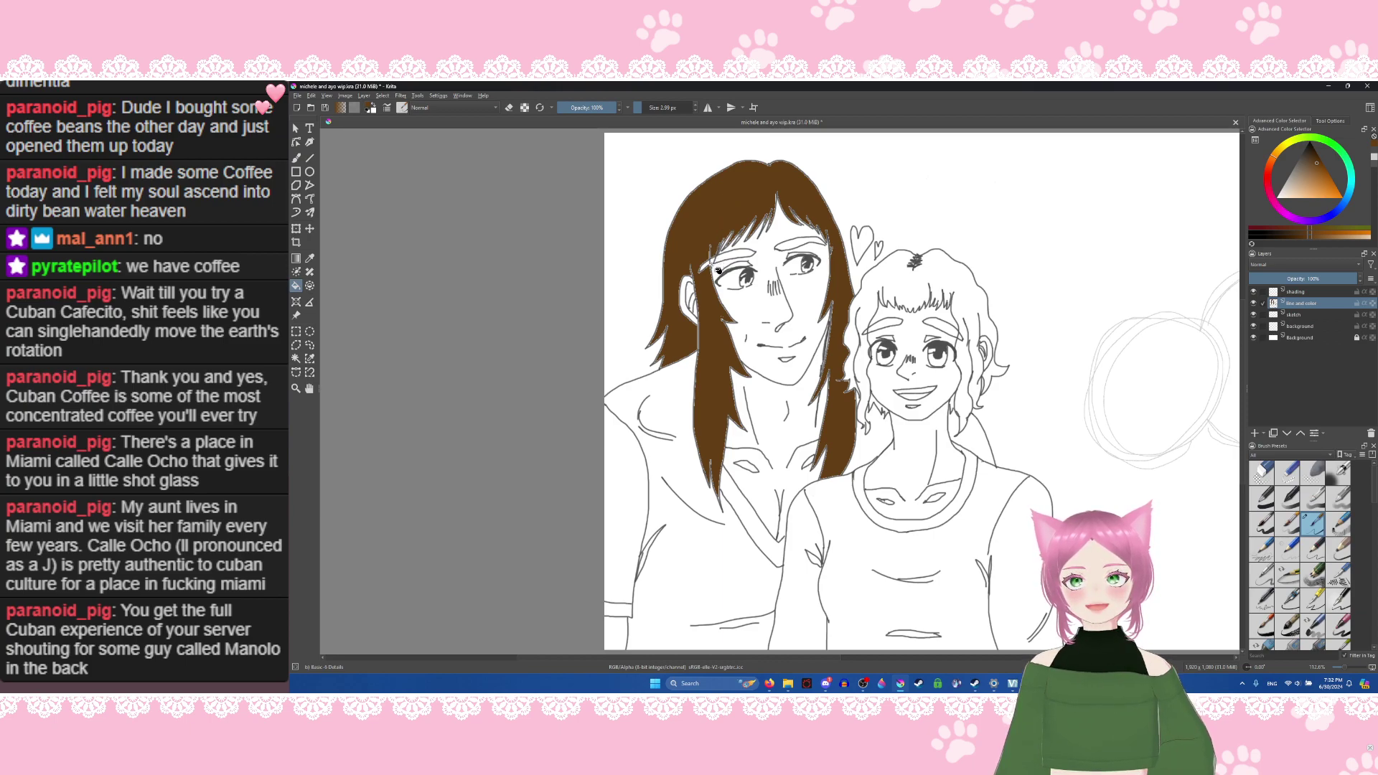
pyautogui.click(721, 260)
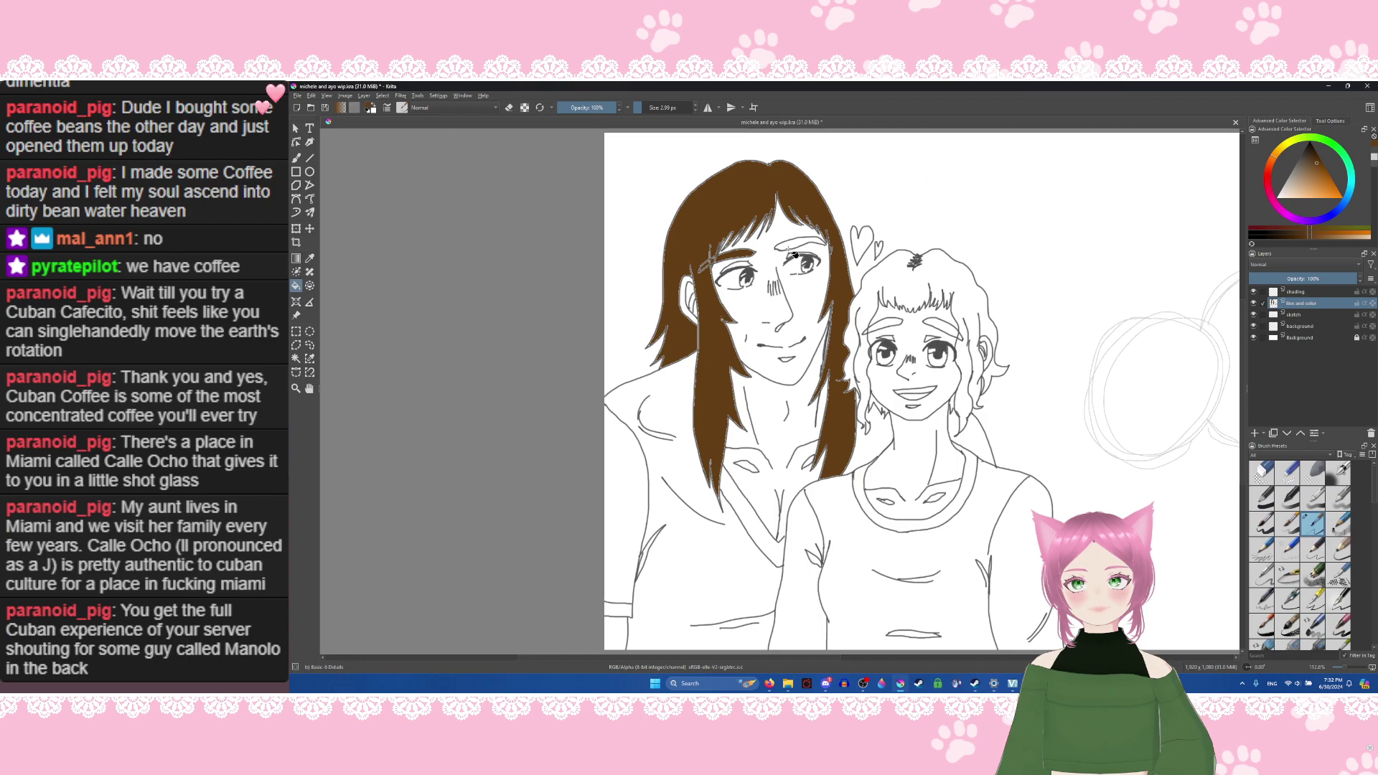
pyautogui.click(790, 246)
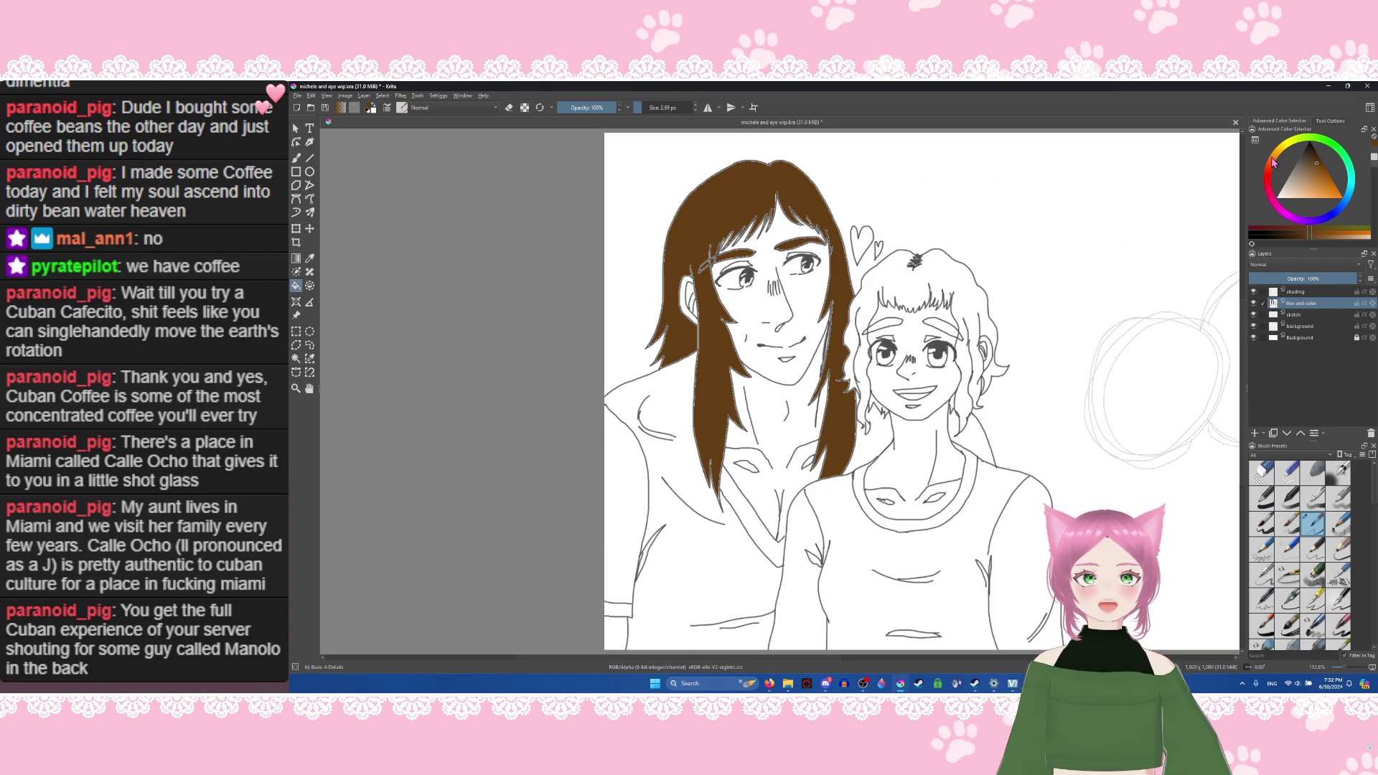
# Step: Try filling the man's face with a tan skin tone, and undo the fill
pyautogui.moveTo(1273, 162)
pyautogui.mouseDown()
pyautogui.moveTo(1282, 151)
pyautogui.moveTo(1269, 181)
pyautogui.moveTo(1275, 164)
pyautogui.mouseUp()
pyautogui.click(1296, 200)
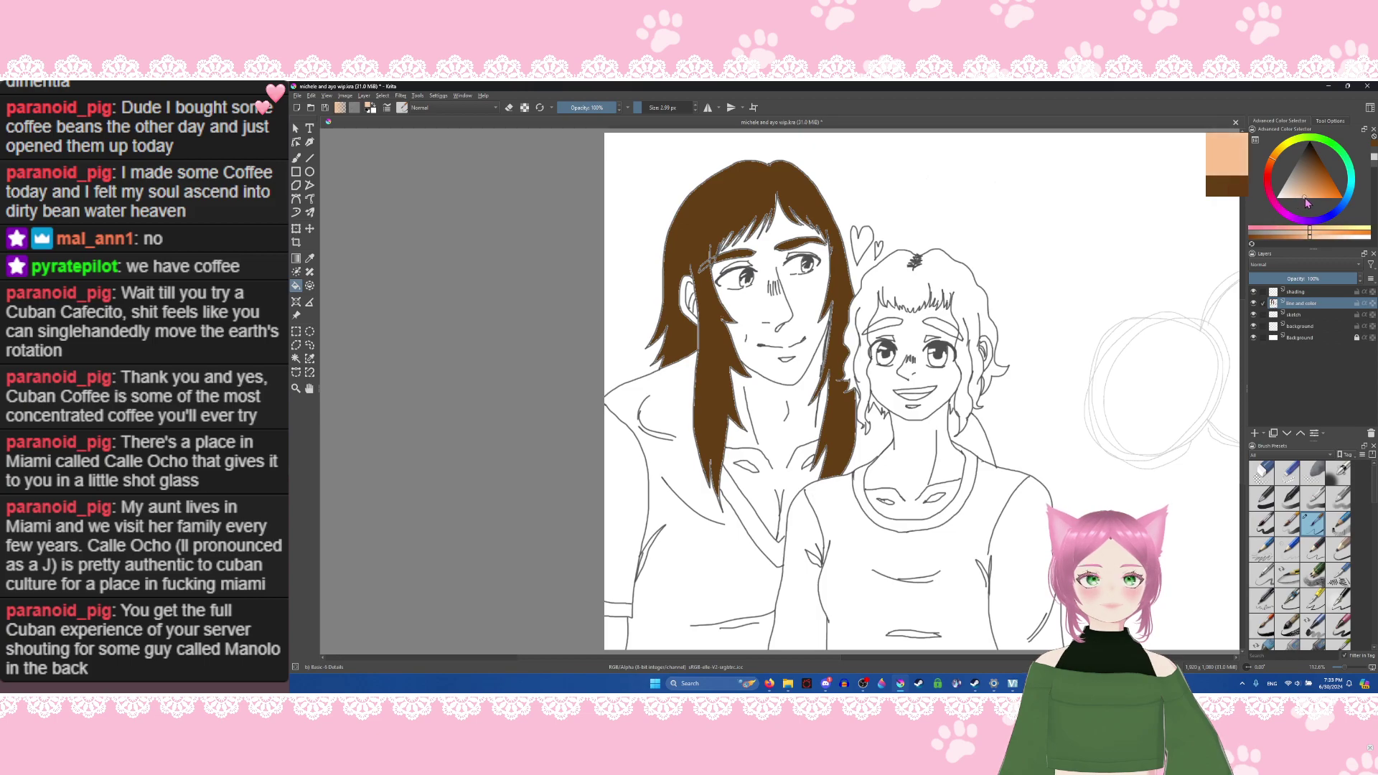
pyautogui.click(746, 282)
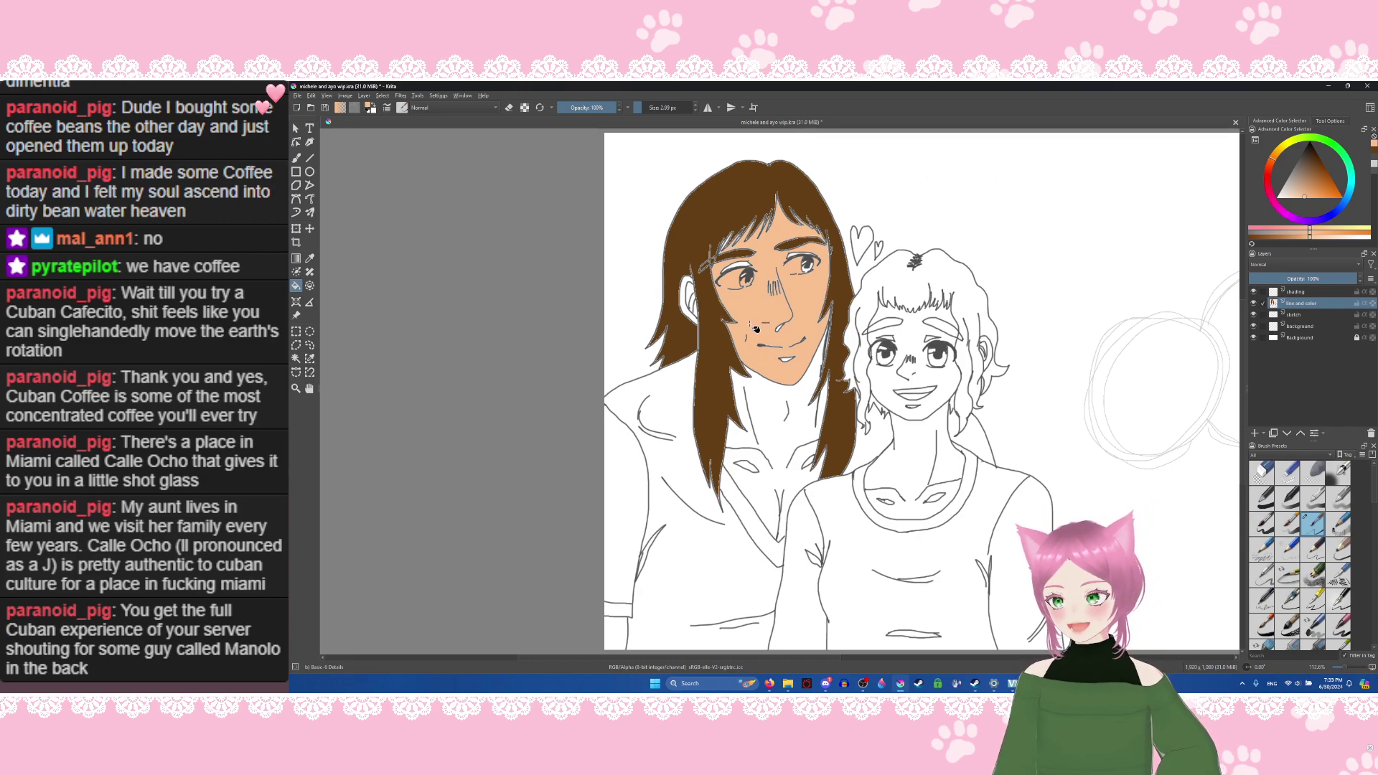
pyautogui.hotkey('ctrl', 'z')
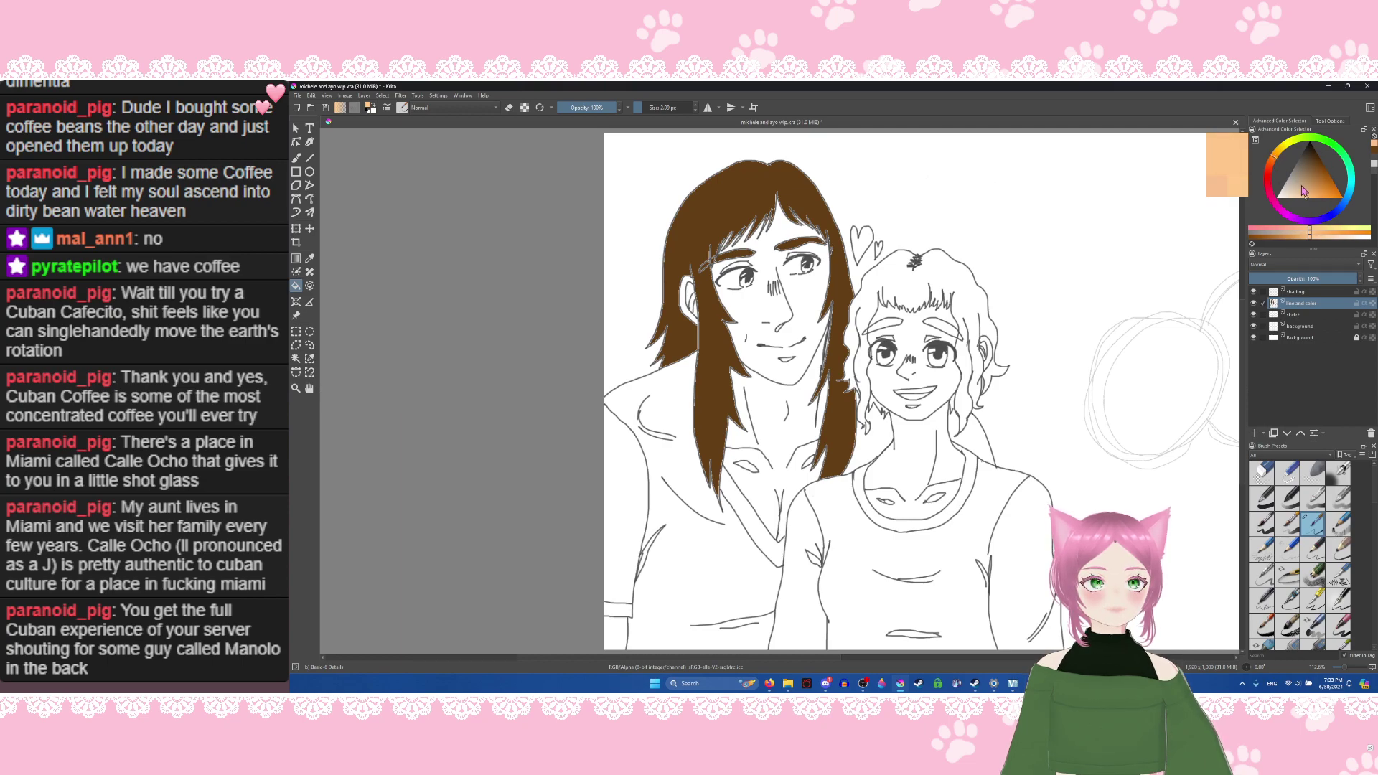
# Step: Fill the man's face, ear, neck, chest, forearm and the small gap at his nose tip with a light tan skin tone
pyautogui.click(1307, 199)
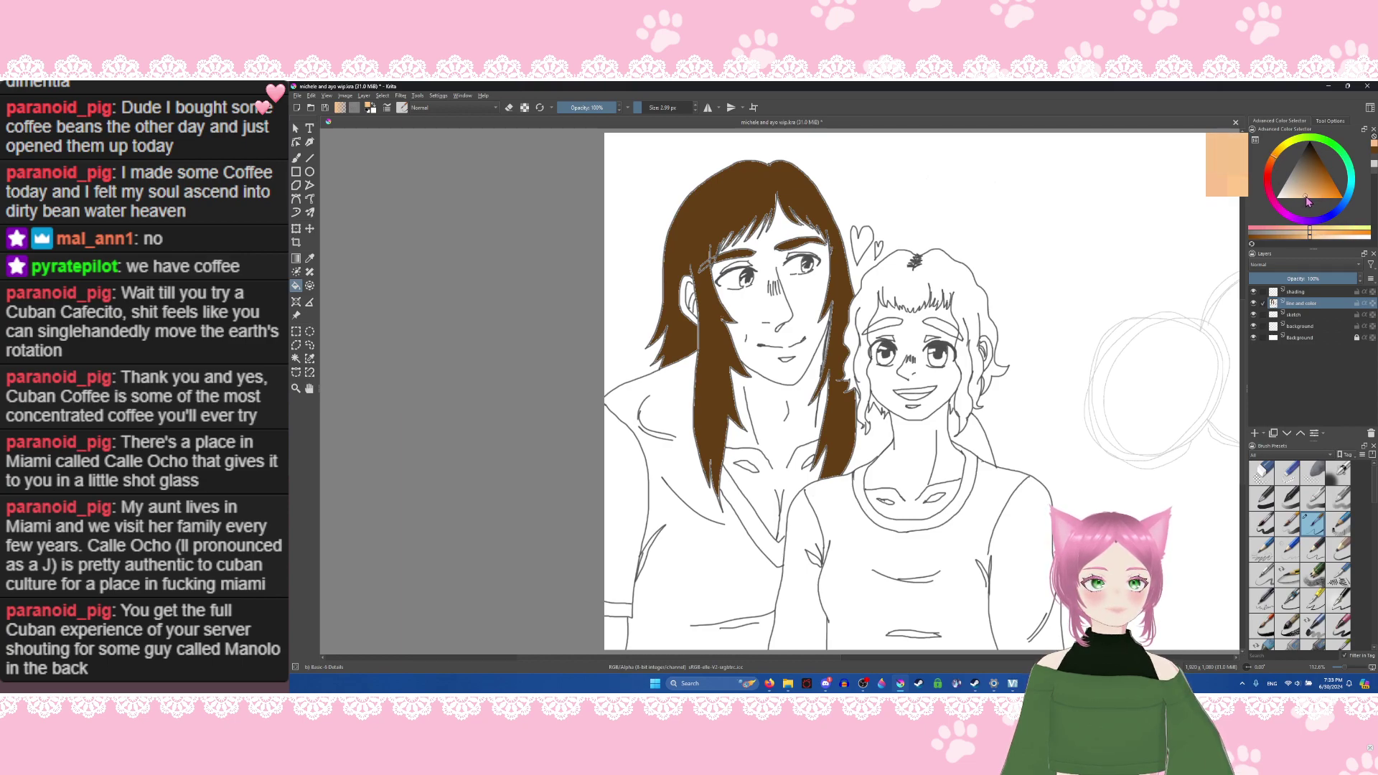
pyautogui.moveTo(1308, 201); pyautogui.dragTo(1308, 200)
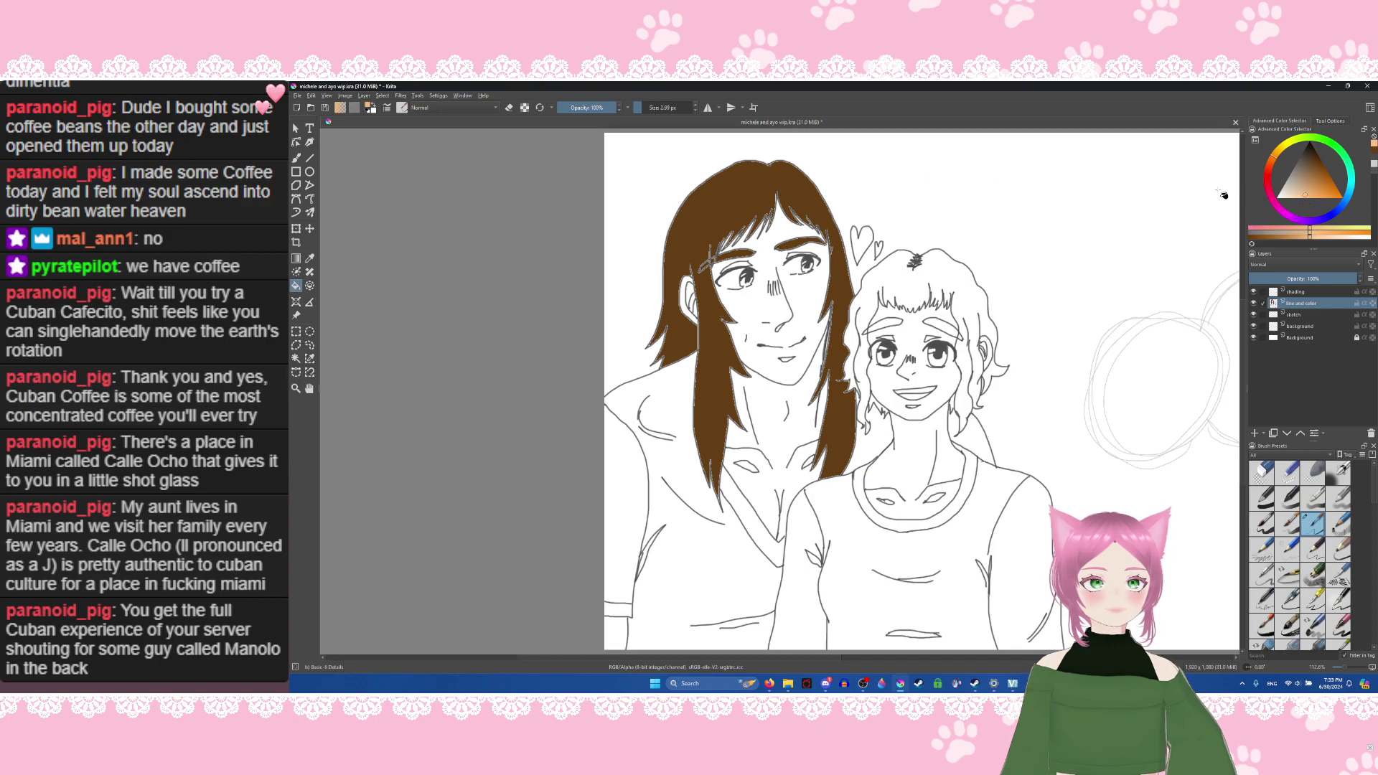
pyautogui.click(751, 313)
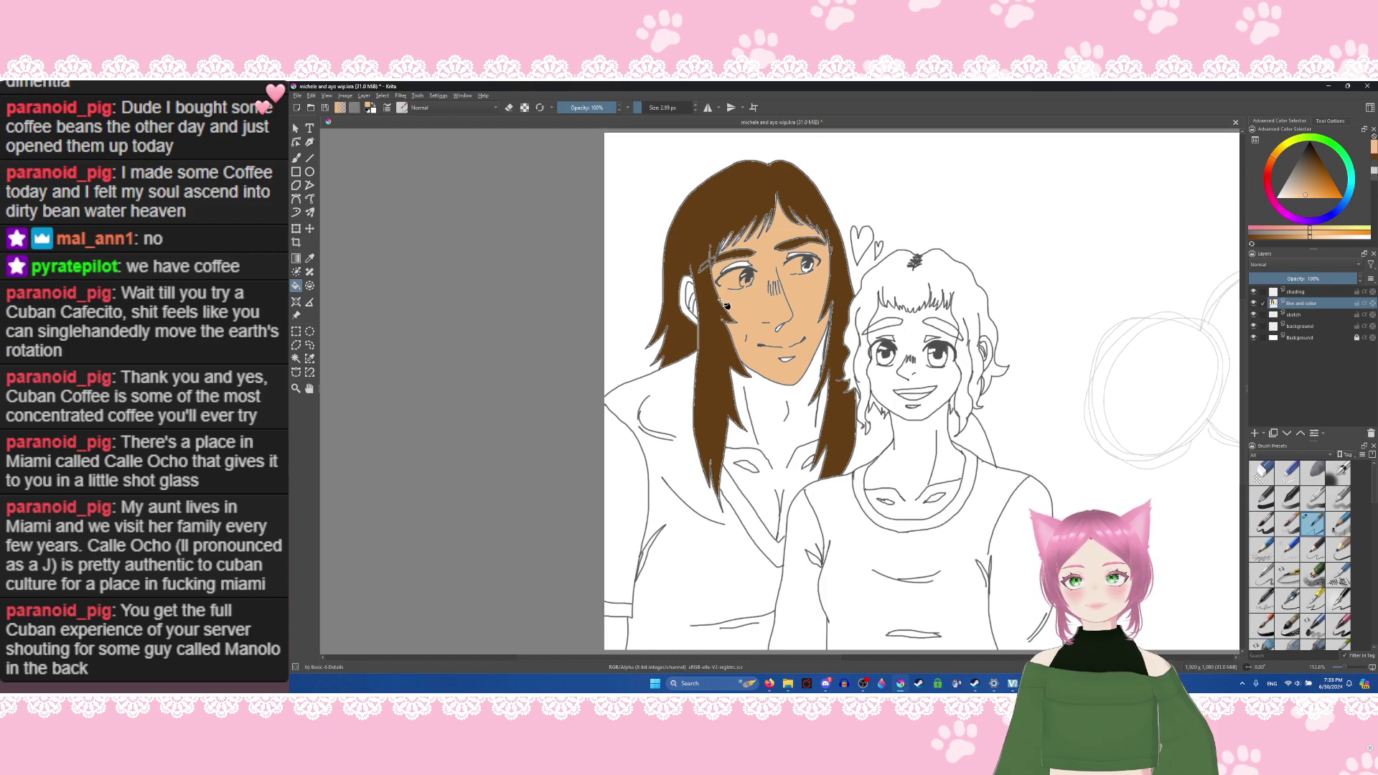
pyautogui.click(688, 306)
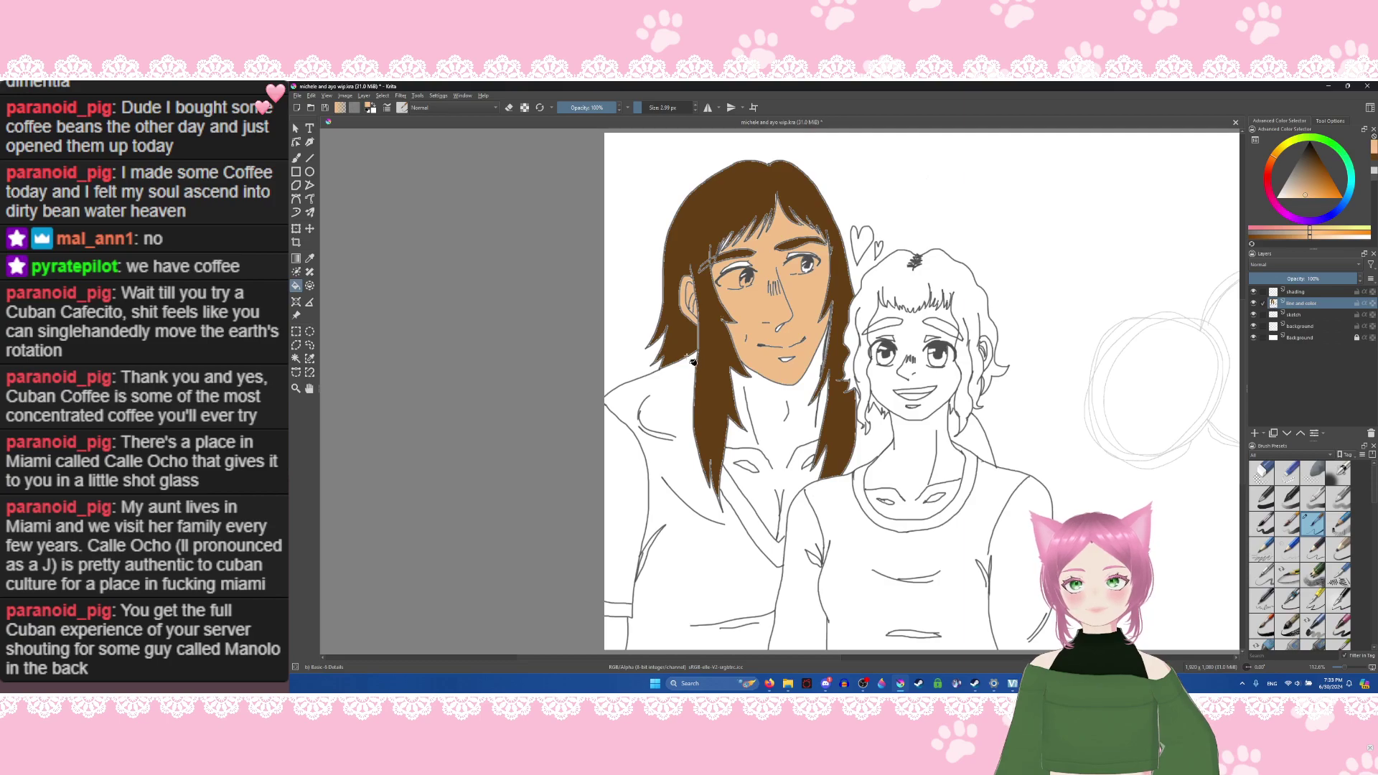
pyautogui.click(776, 416)
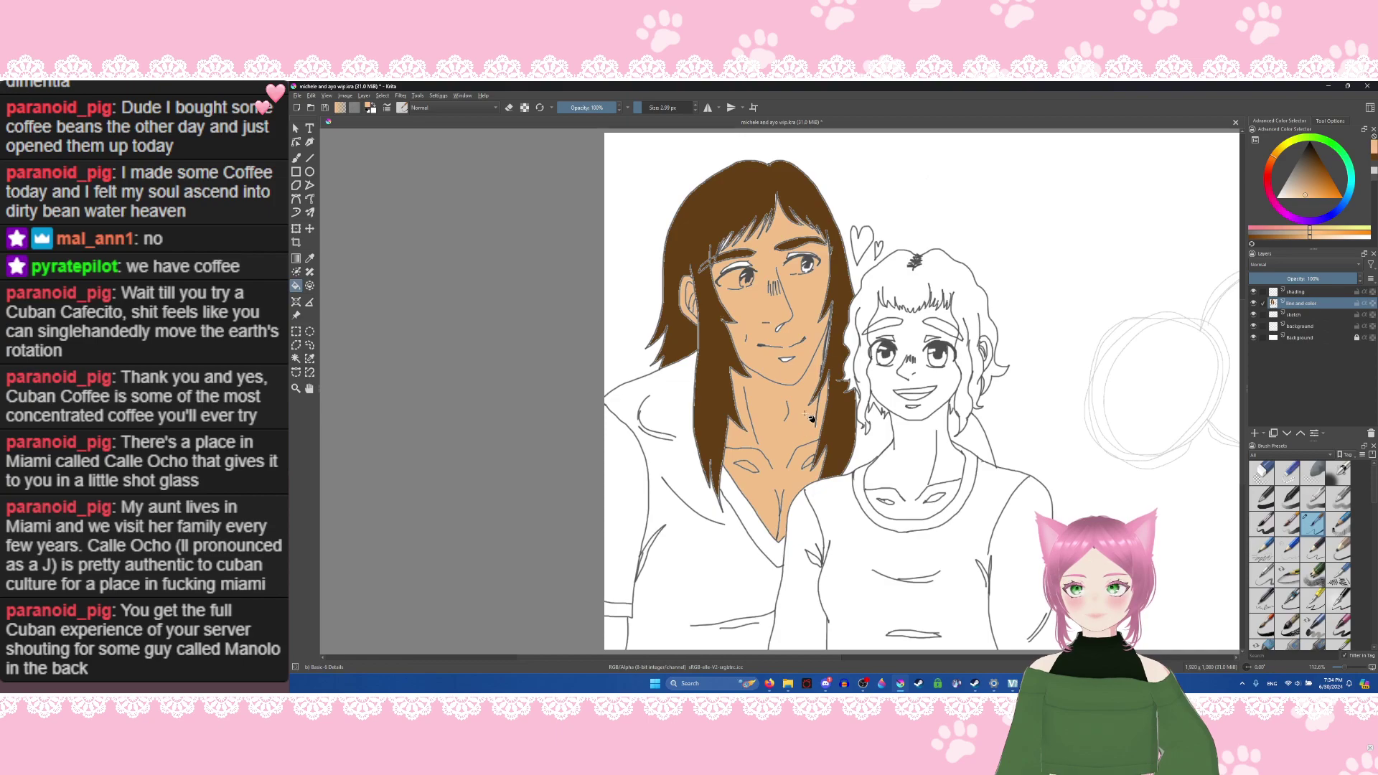
pyautogui.click(614, 634)
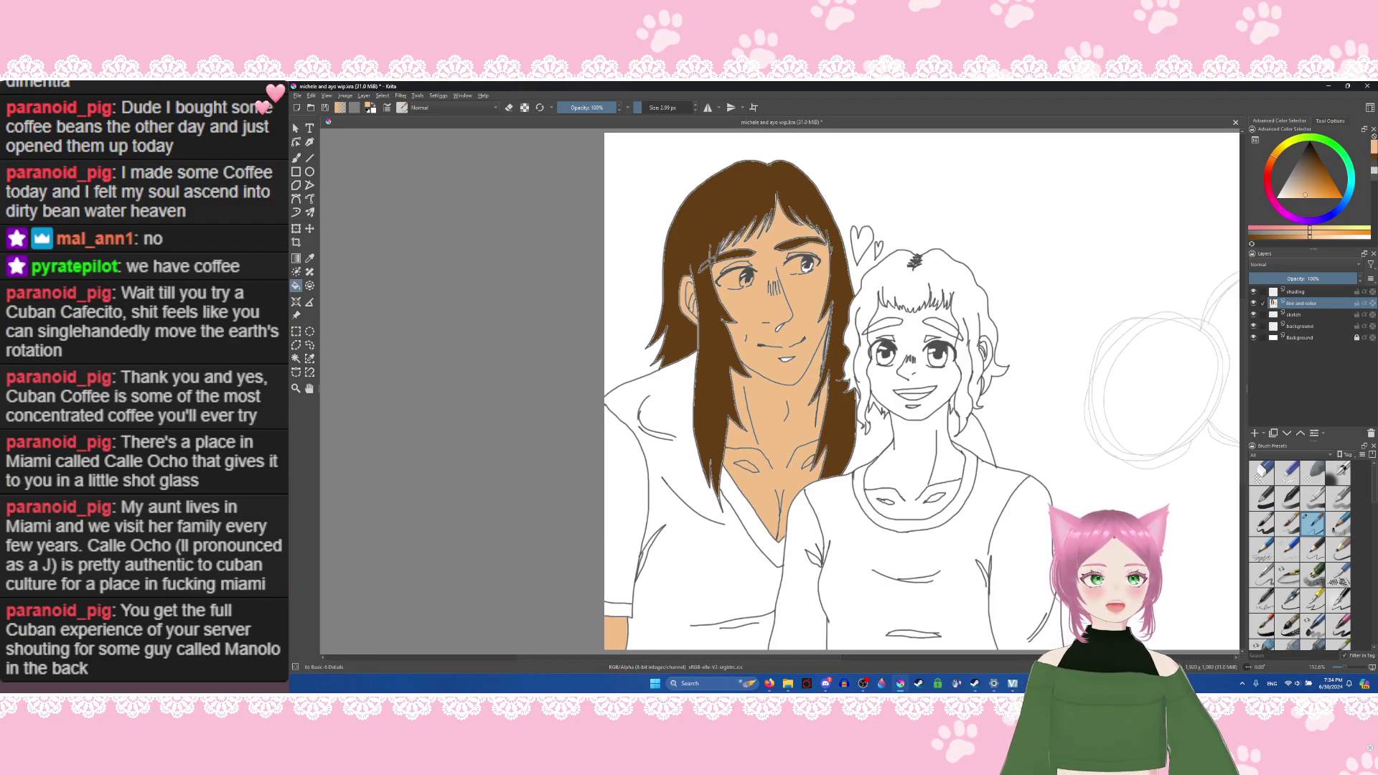
pyautogui.click(1373, 161)
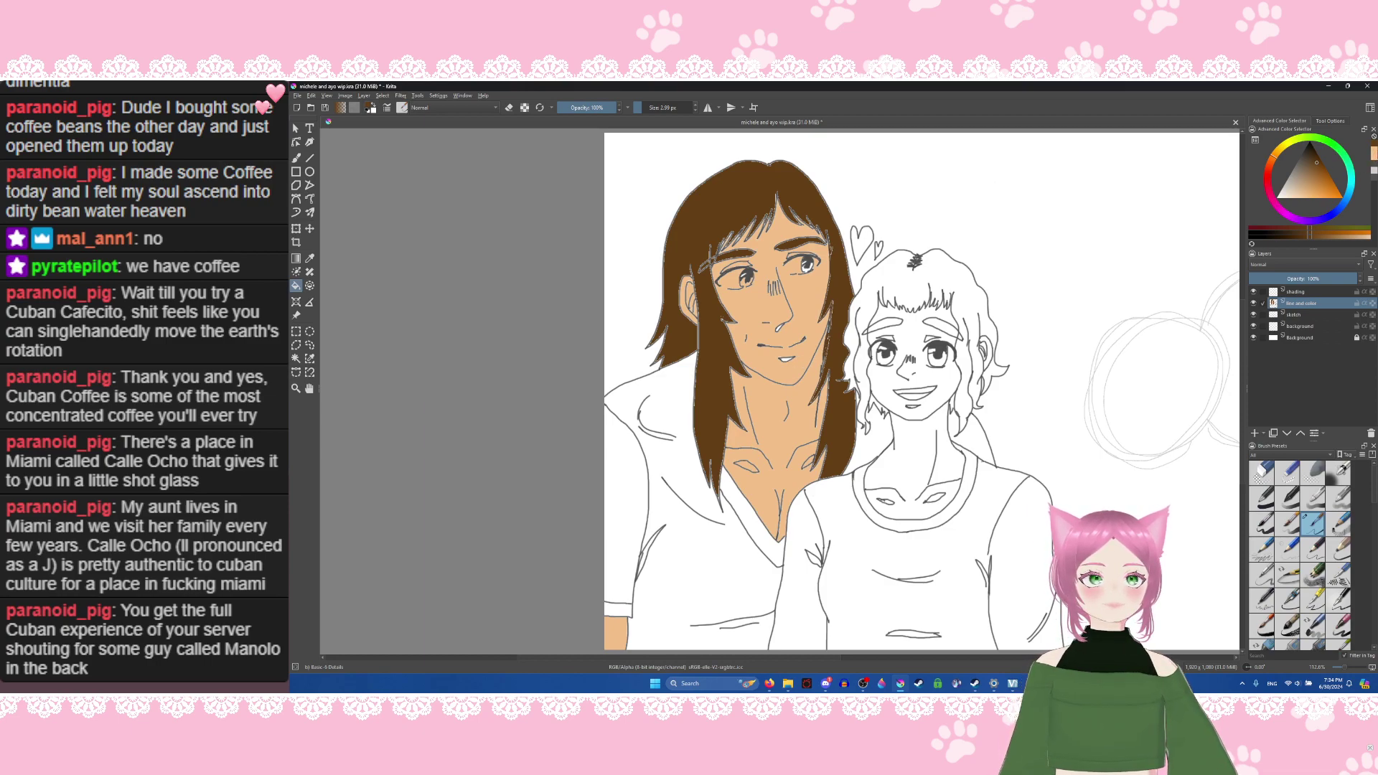
pyautogui.click(1373, 152)
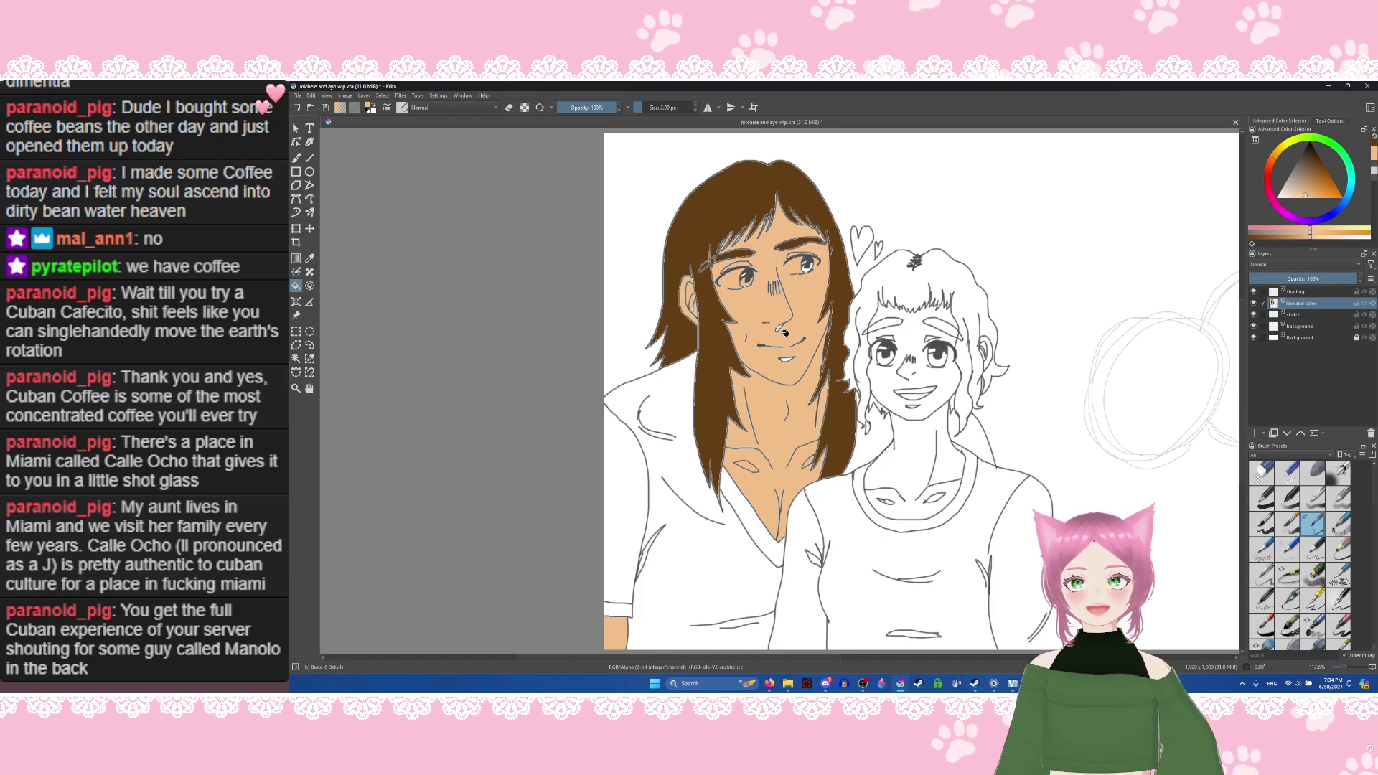
pyautogui.click(785, 331)
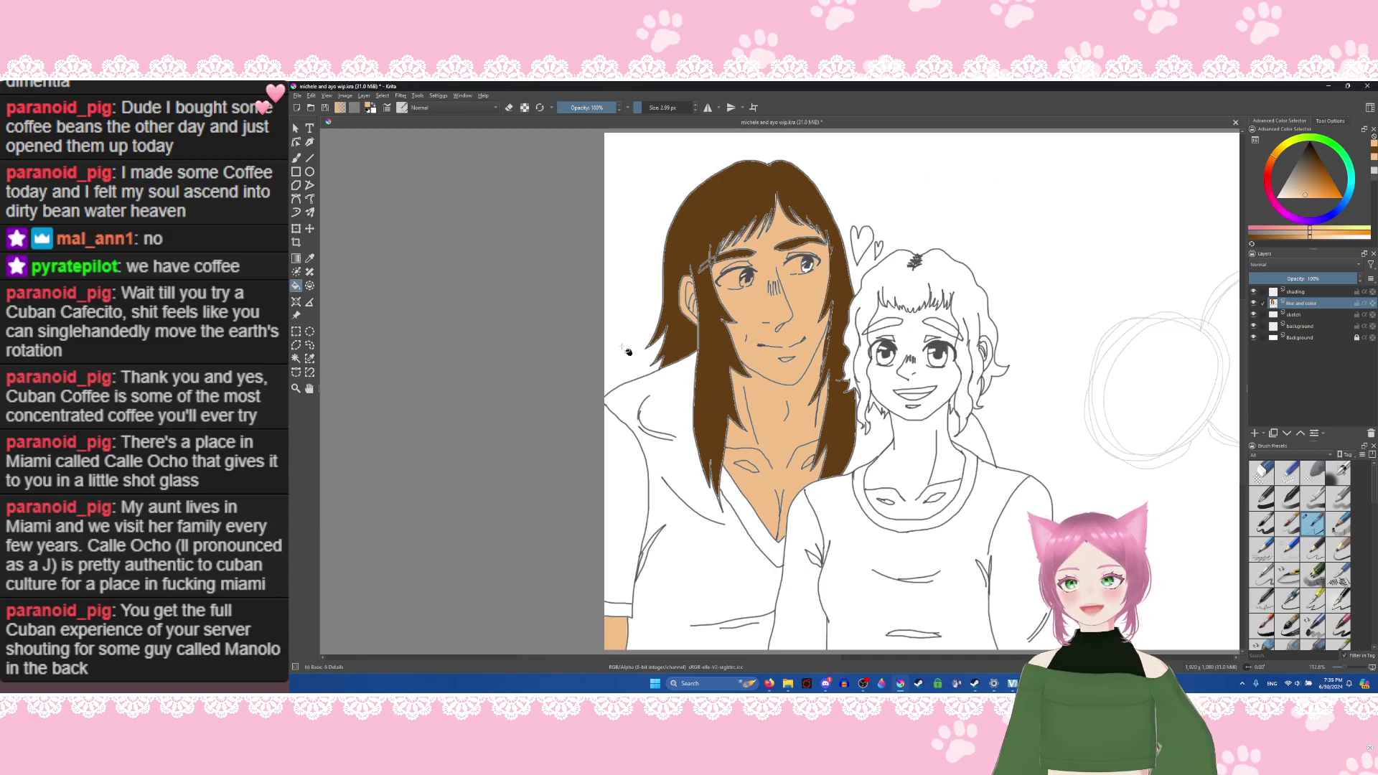
# Step: Fill the whites of both of the man's eyes with white, closing line gaps and clearing leftover tan specks
pyautogui.click(297, 158)
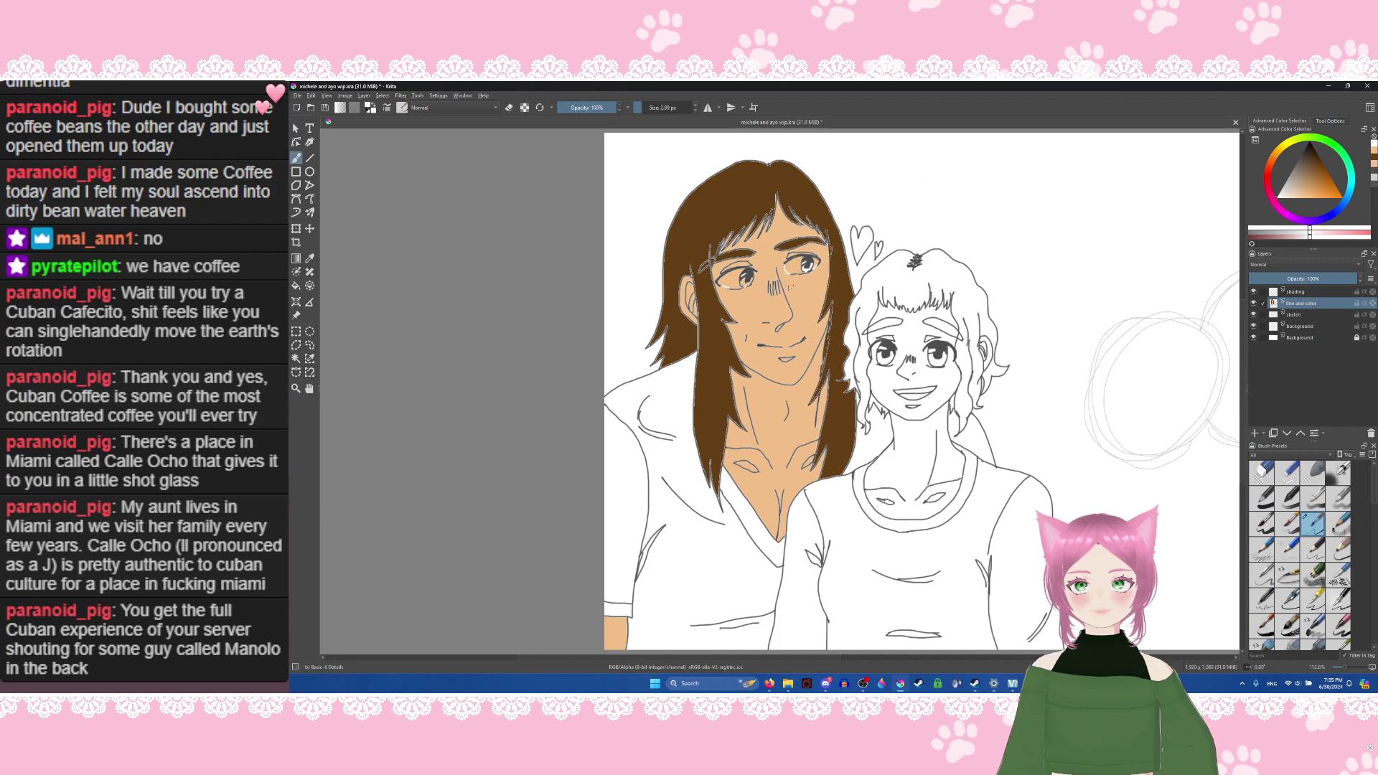
pyautogui.click(296, 284)
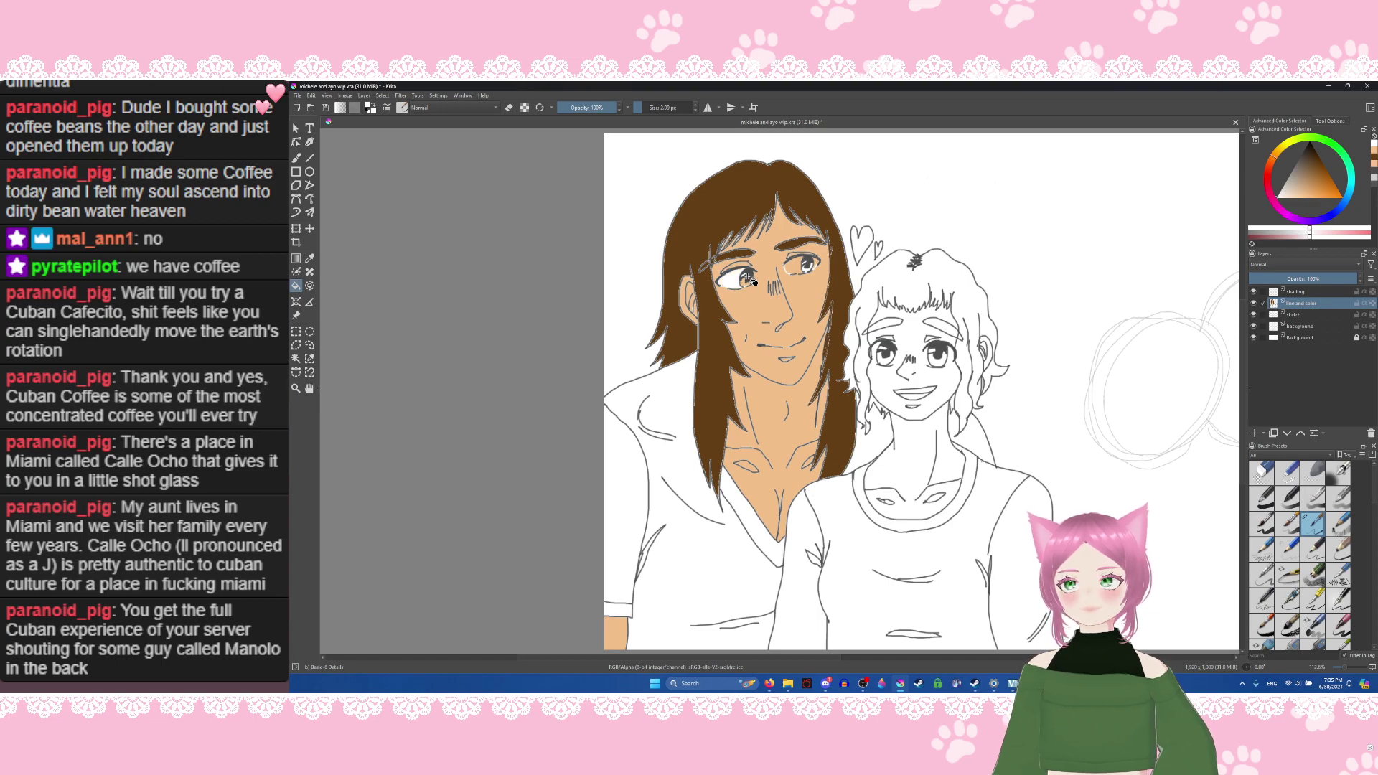
pyautogui.click(801, 267)
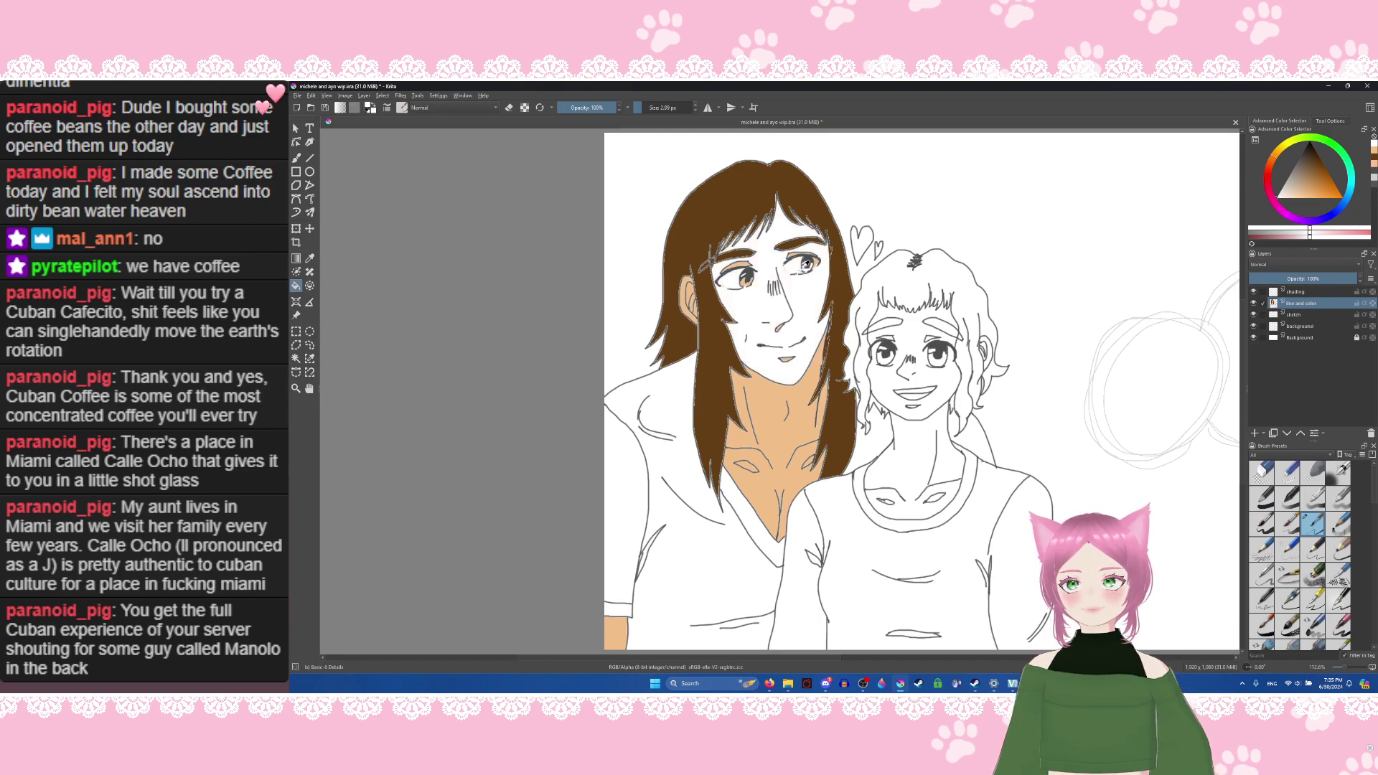
pyautogui.hotkey('ctrl', 'z')
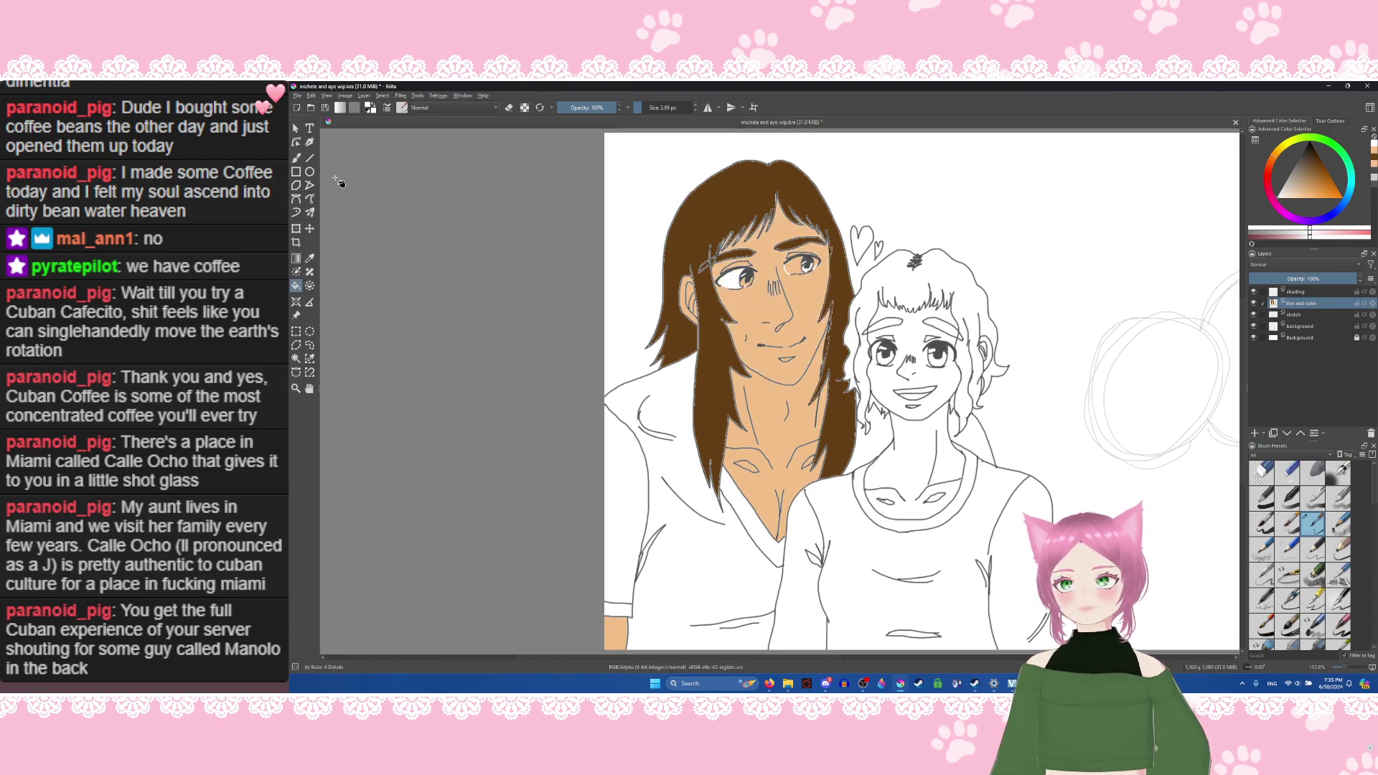
pyautogui.click(295, 158)
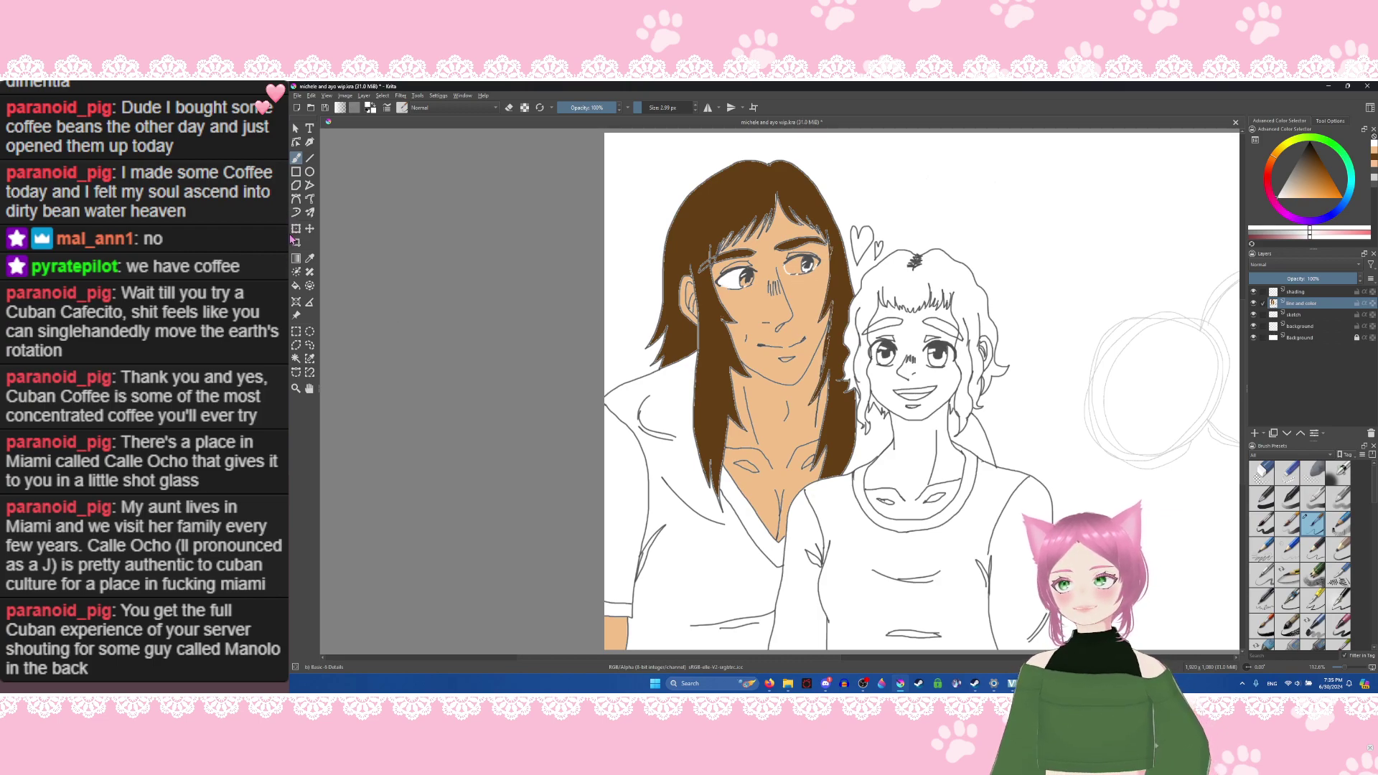
pyautogui.click(295, 286)
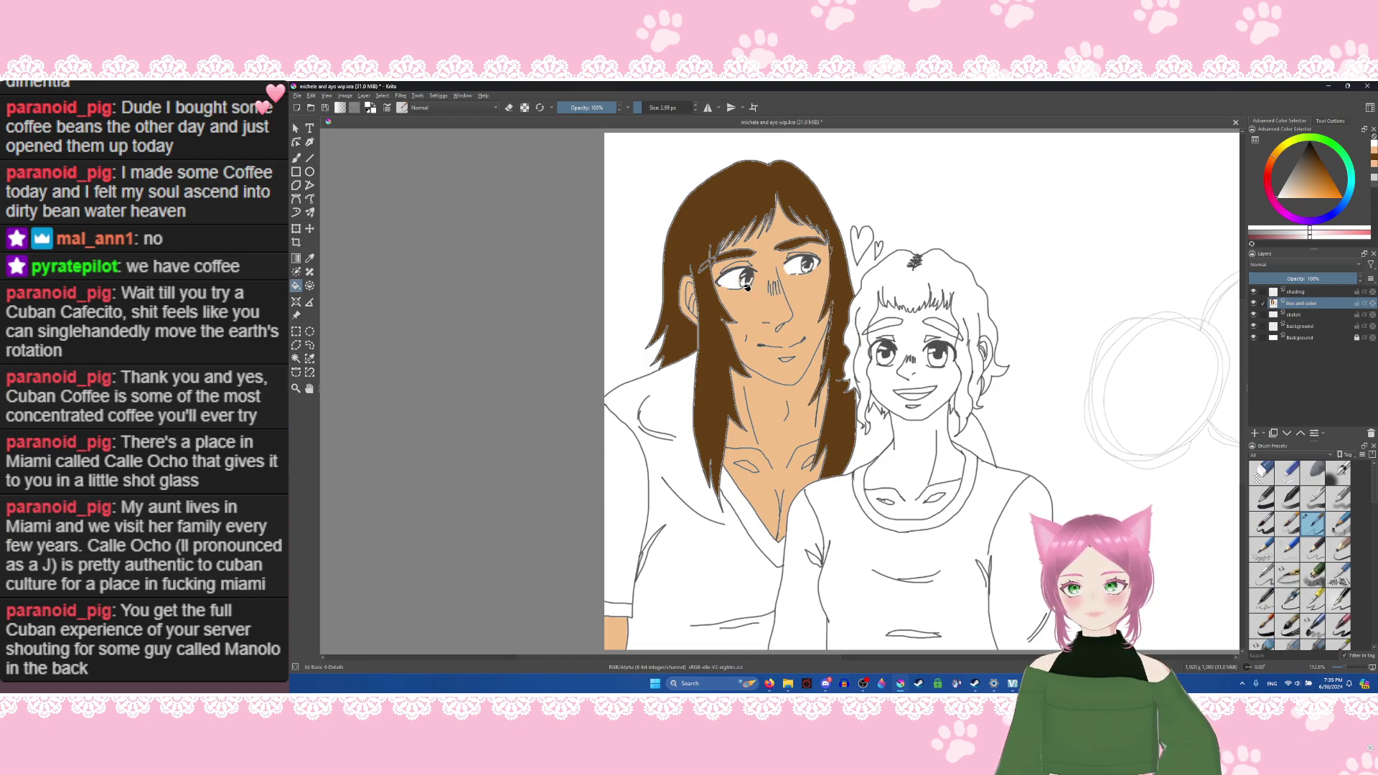
pyautogui.click(1348, 670)
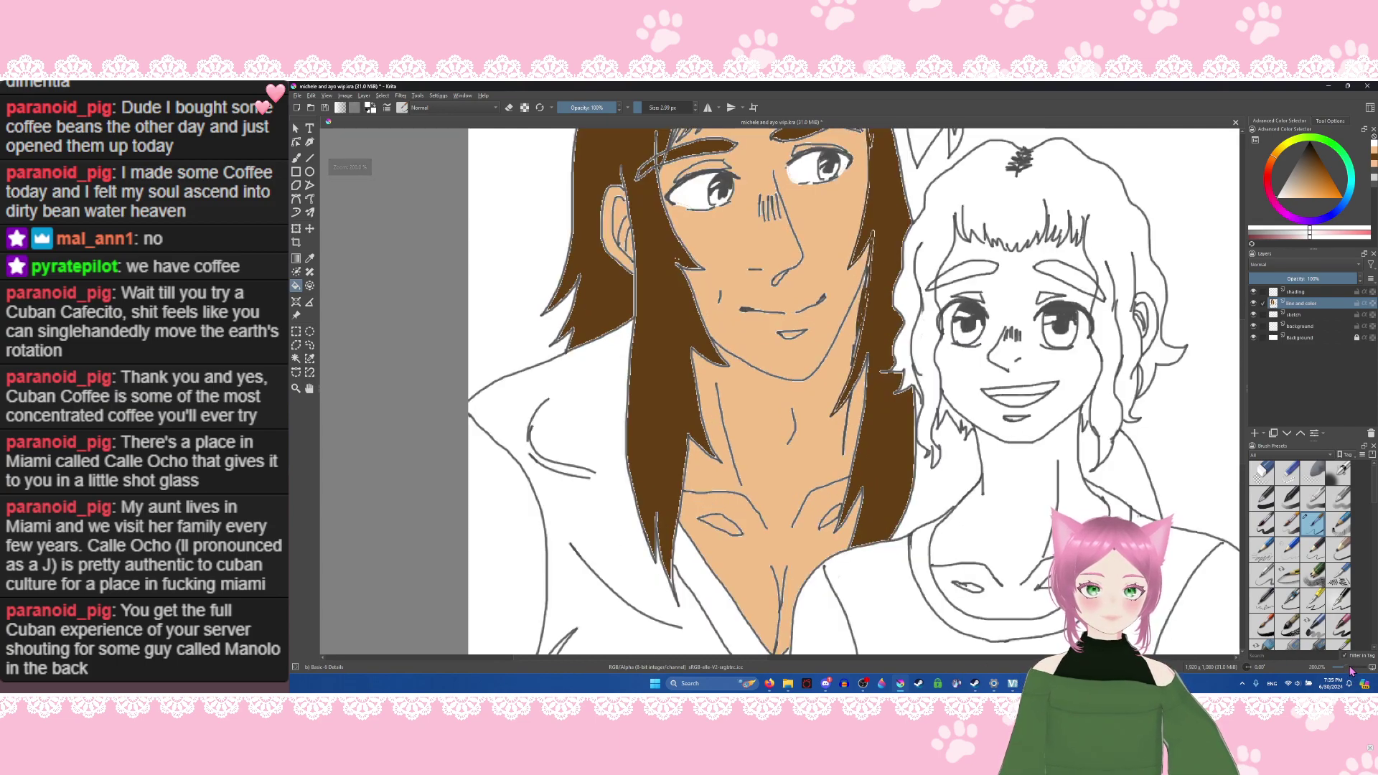
pyautogui.moveTo(1244, 395); pyautogui.dragTo(1247, 354)
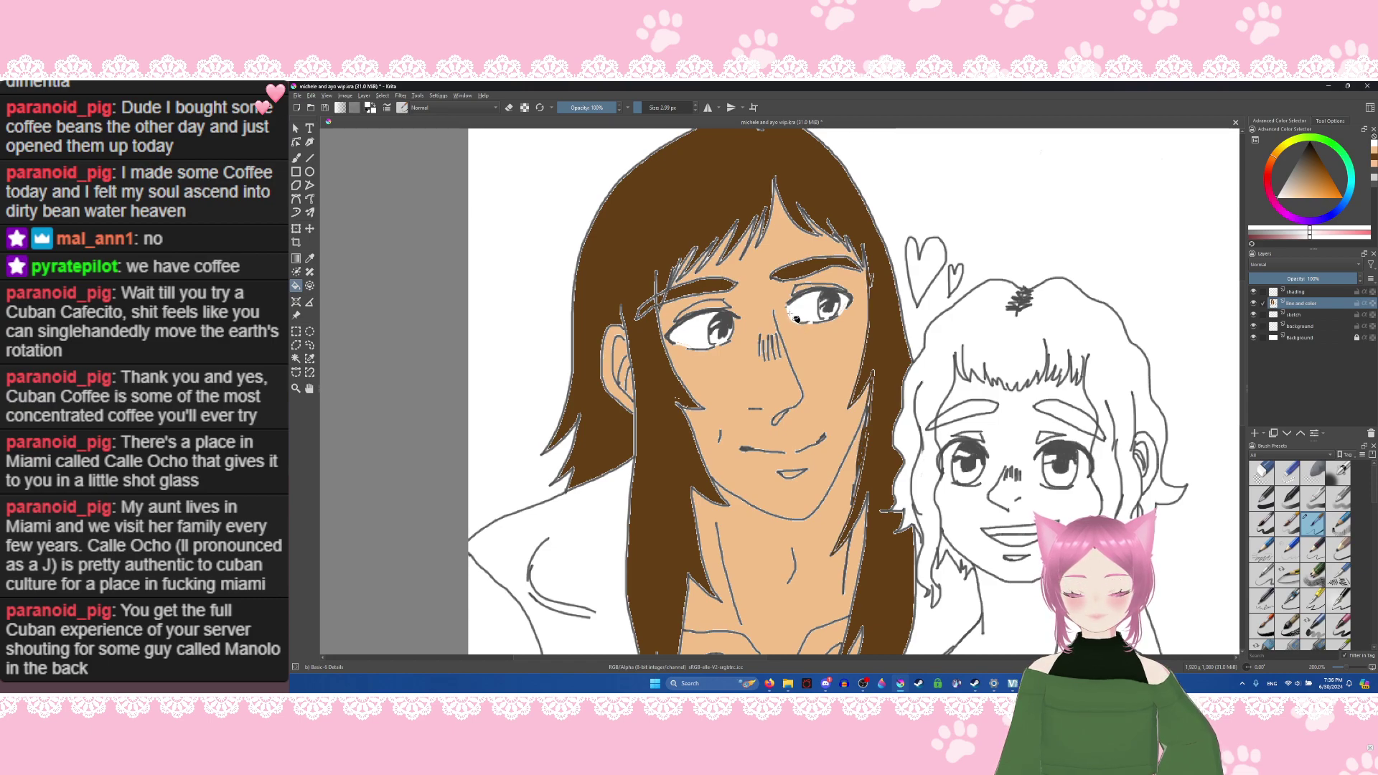
pyautogui.moveTo(801, 320); pyautogui.dragTo(851, 309)
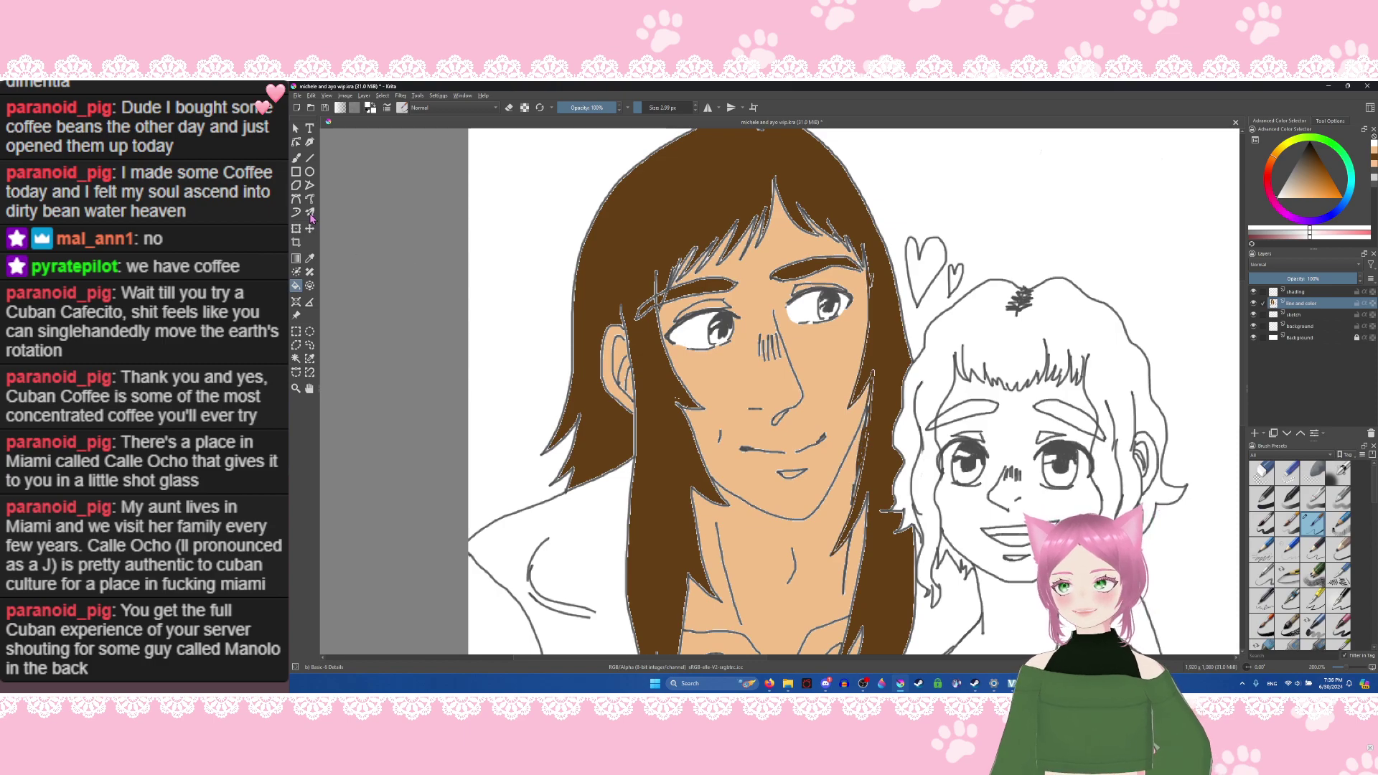
# Step: Touch up the edges of the man's bangs with the hair's dark brown using the Brush, and switch back to the tan skin color
pyautogui.click(297, 158)
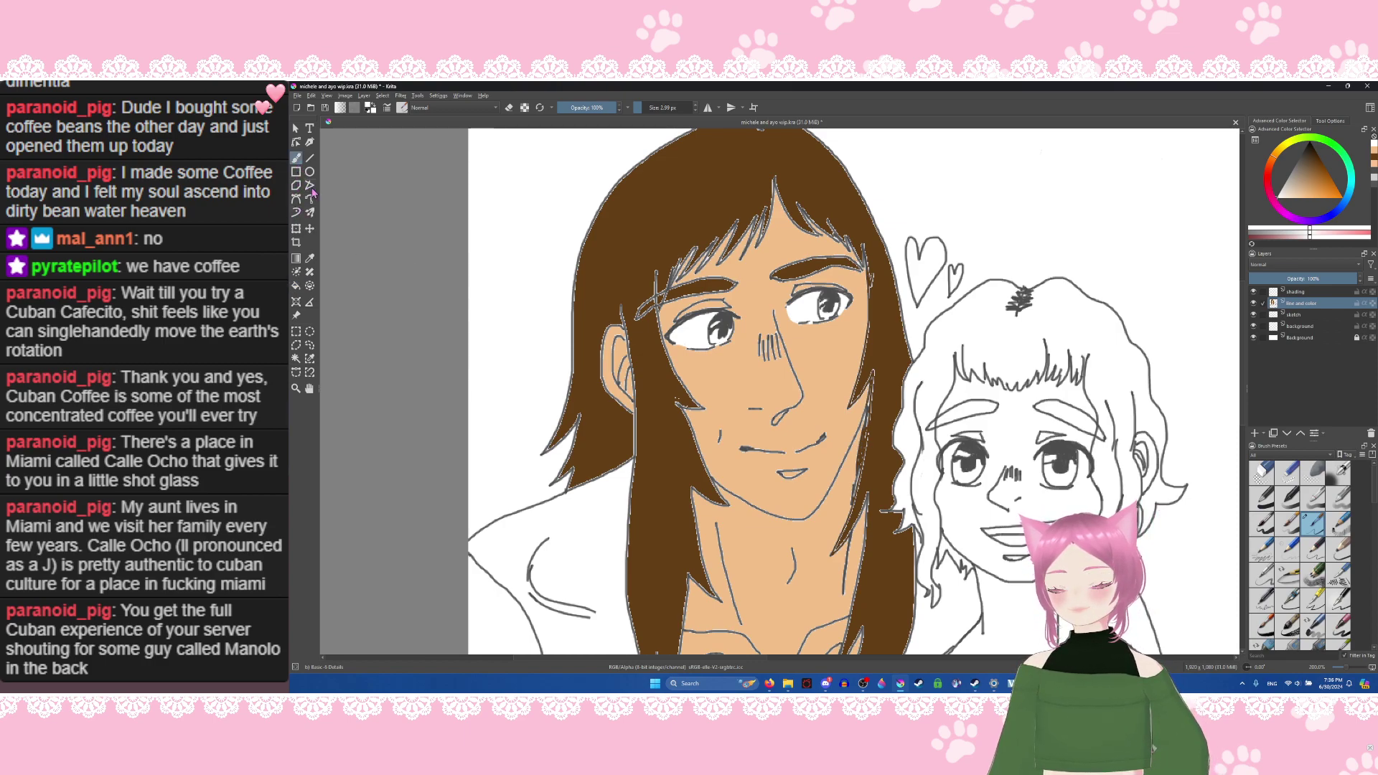
pyautogui.keyDown('ctrl'); pyautogui.click(724, 213); pyautogui.keyUp('ctrl')
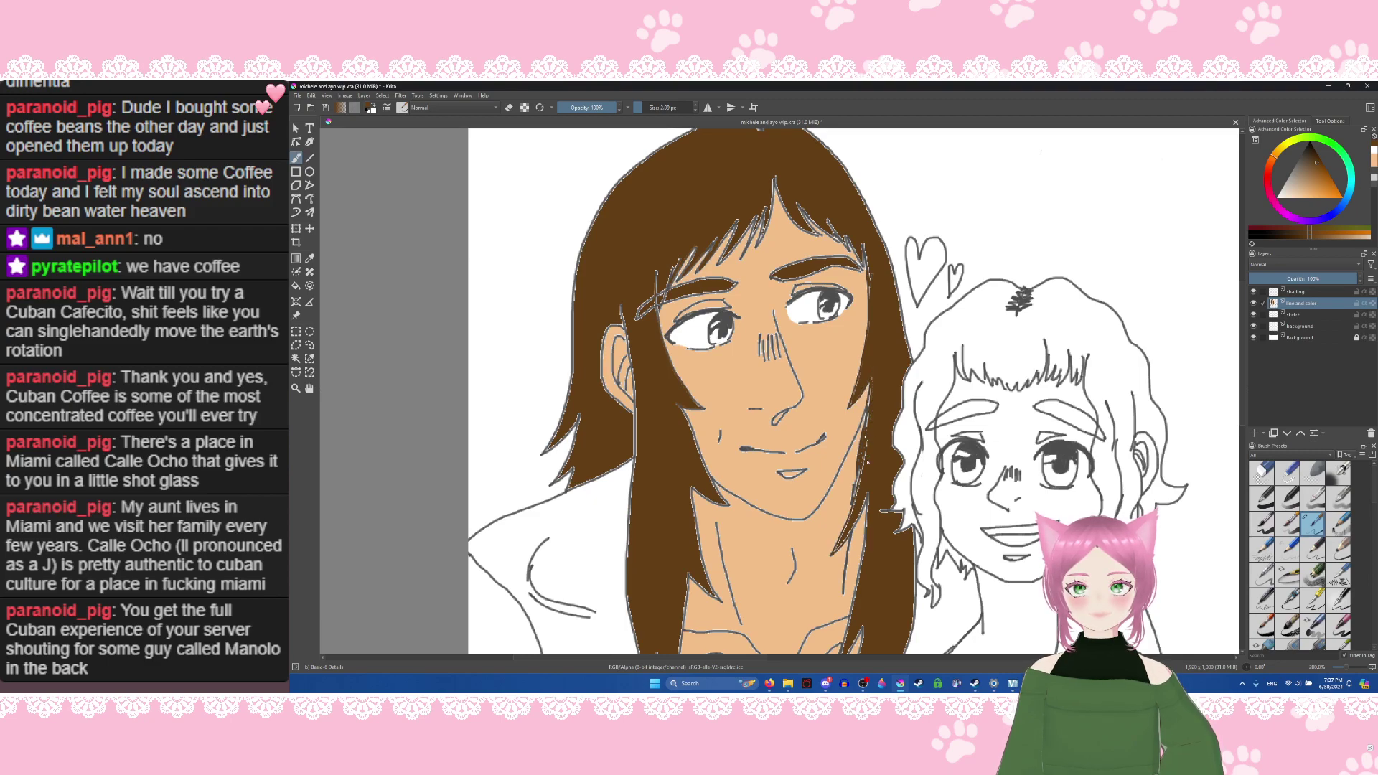
pyautogui.moveTo(867, 435); pyautogui.dragTo(869, 416)
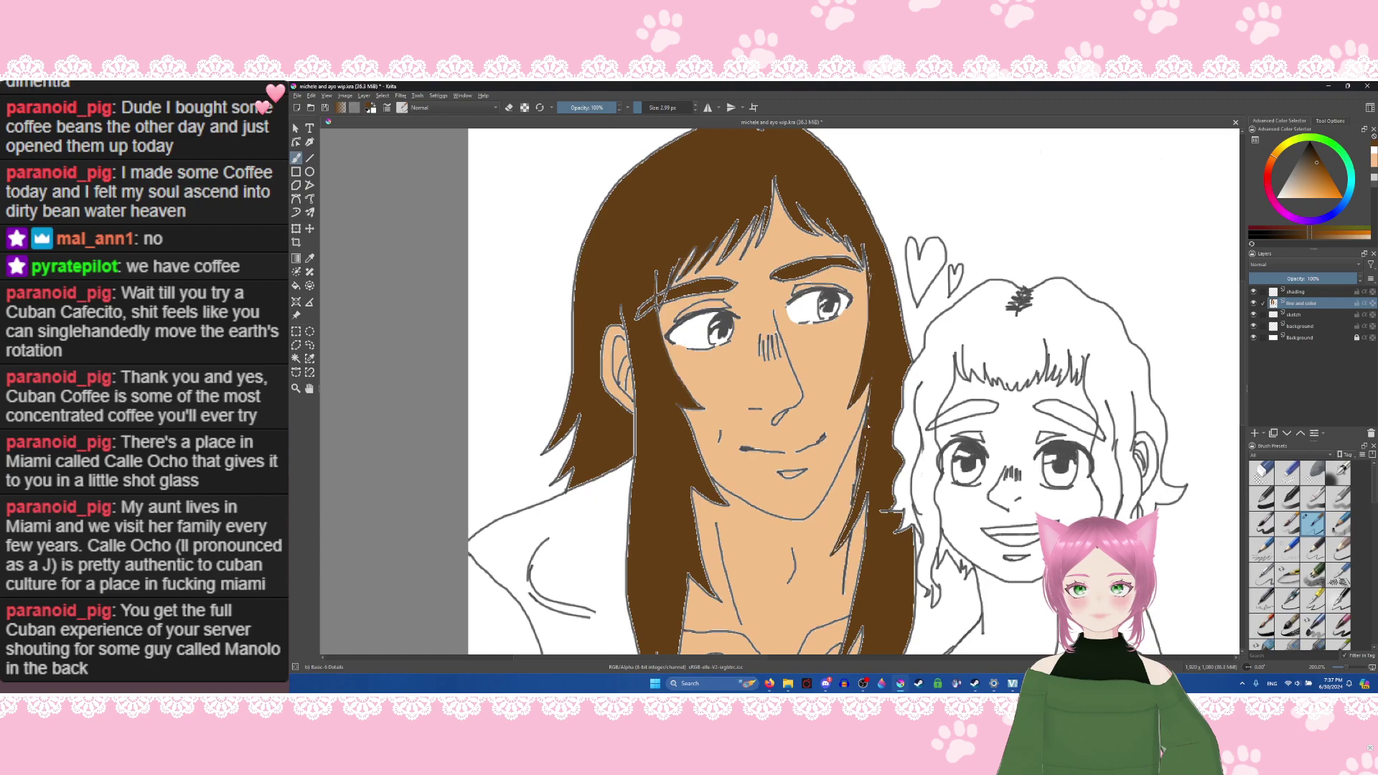
pyautogui.hotkey('ctrl', 'z')
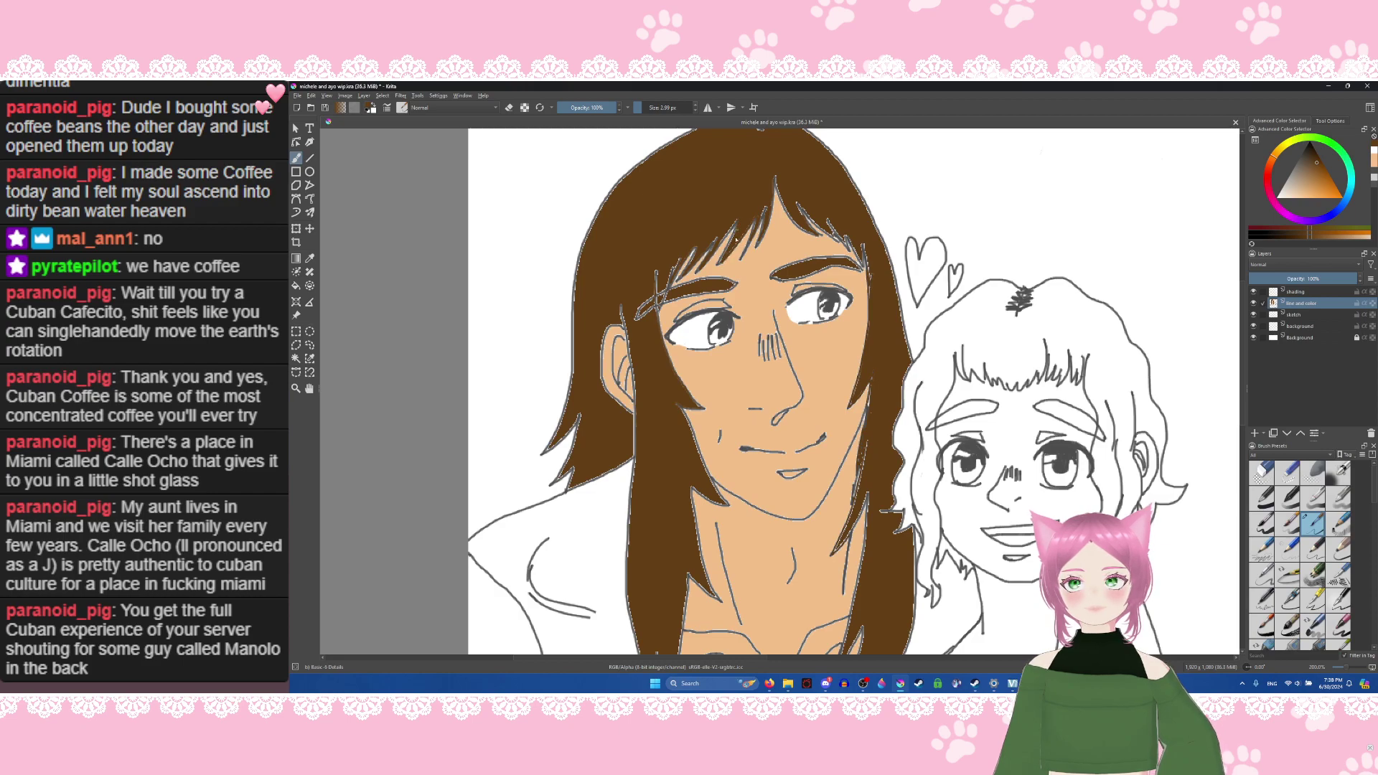
pyautogui.click(1373, 164)
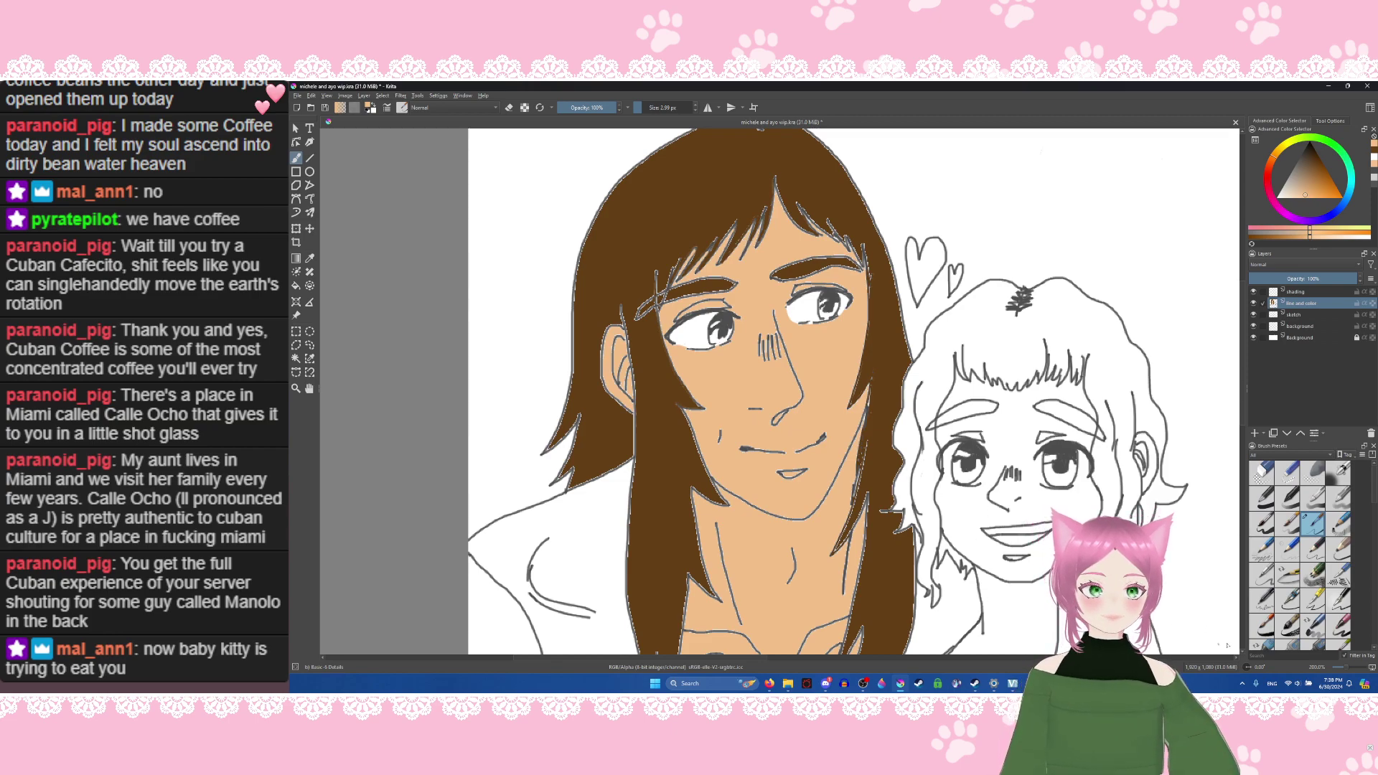
# Step: Fill the irises of both of the man's eyes with a dark golden yellow using the Fill tool
pyautogui.moveTo(1346, 671); pyautogui.dragTo(1336, 668)
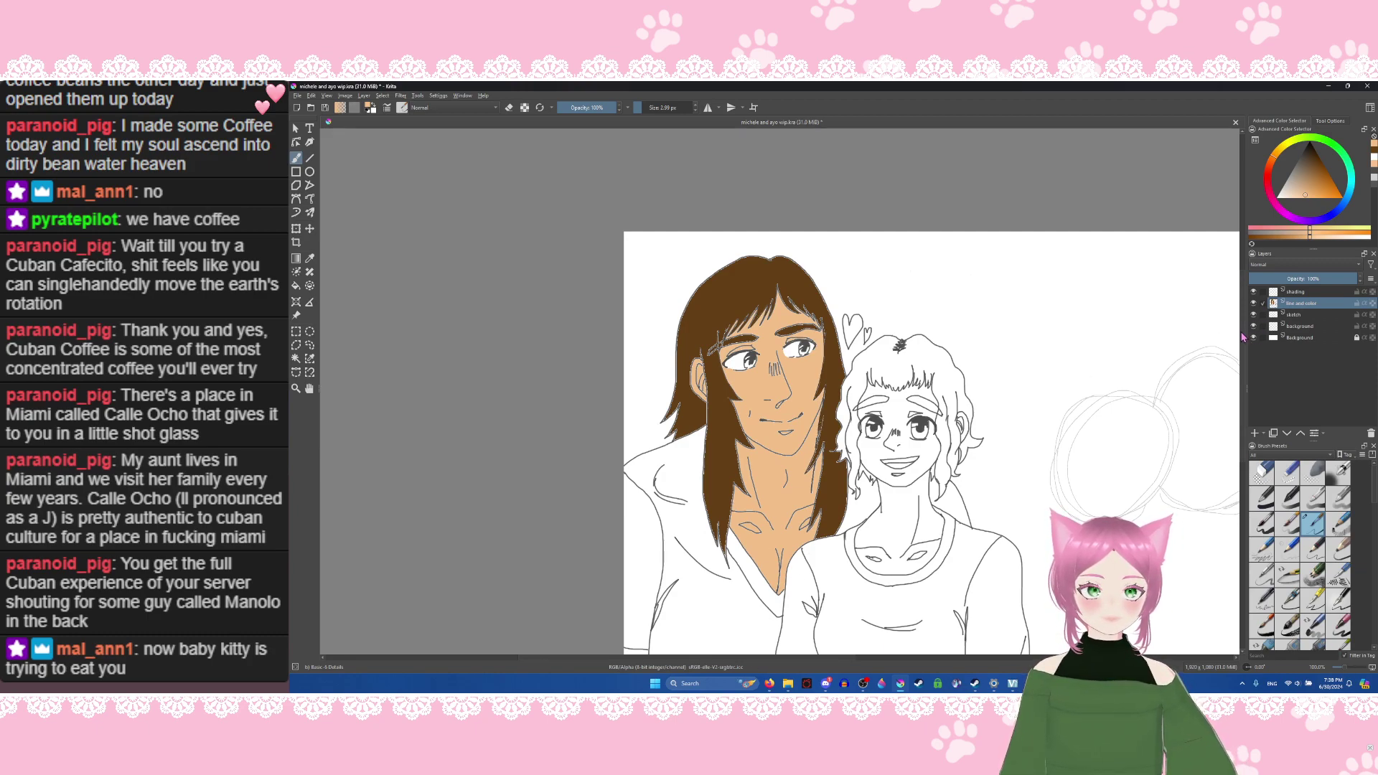
pyautogui.scroll(-2, 1243, 362)
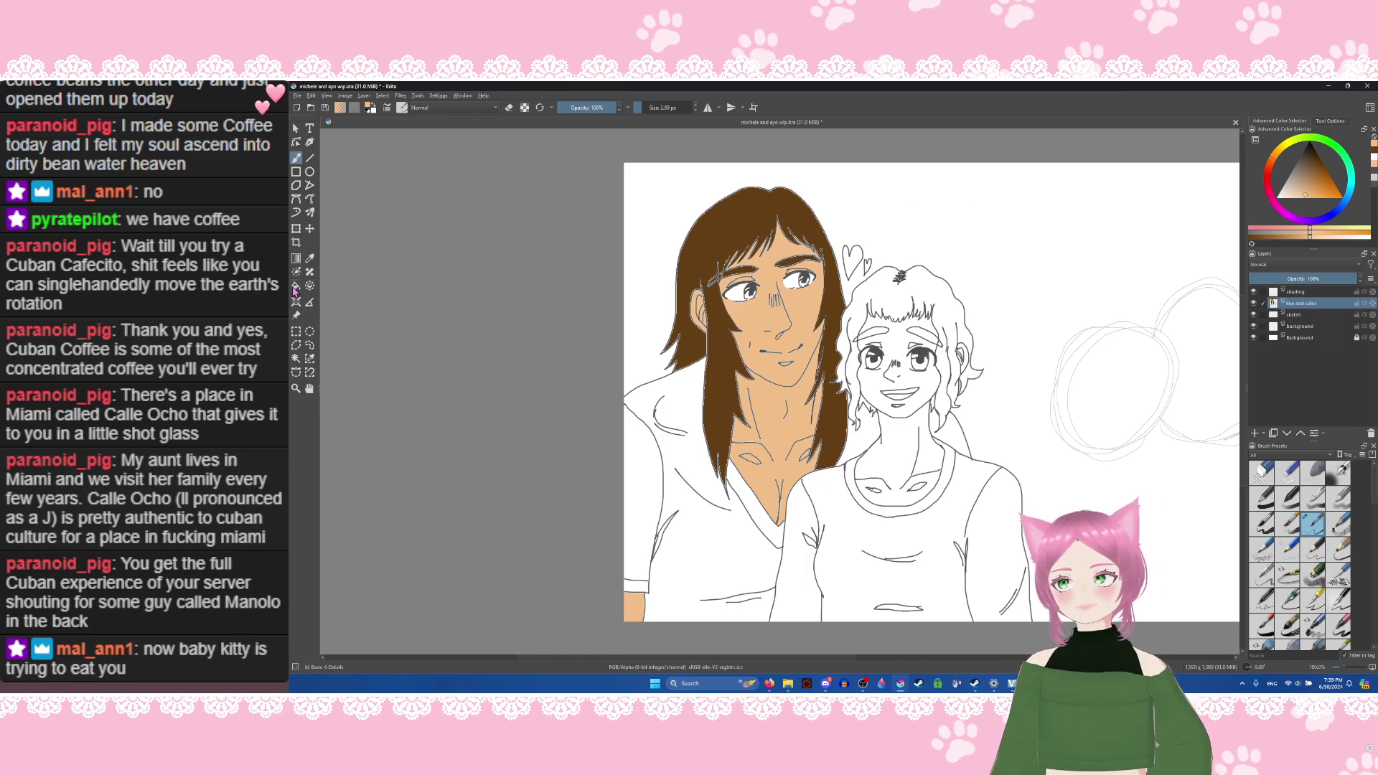
pyautogui.click(296, 285)
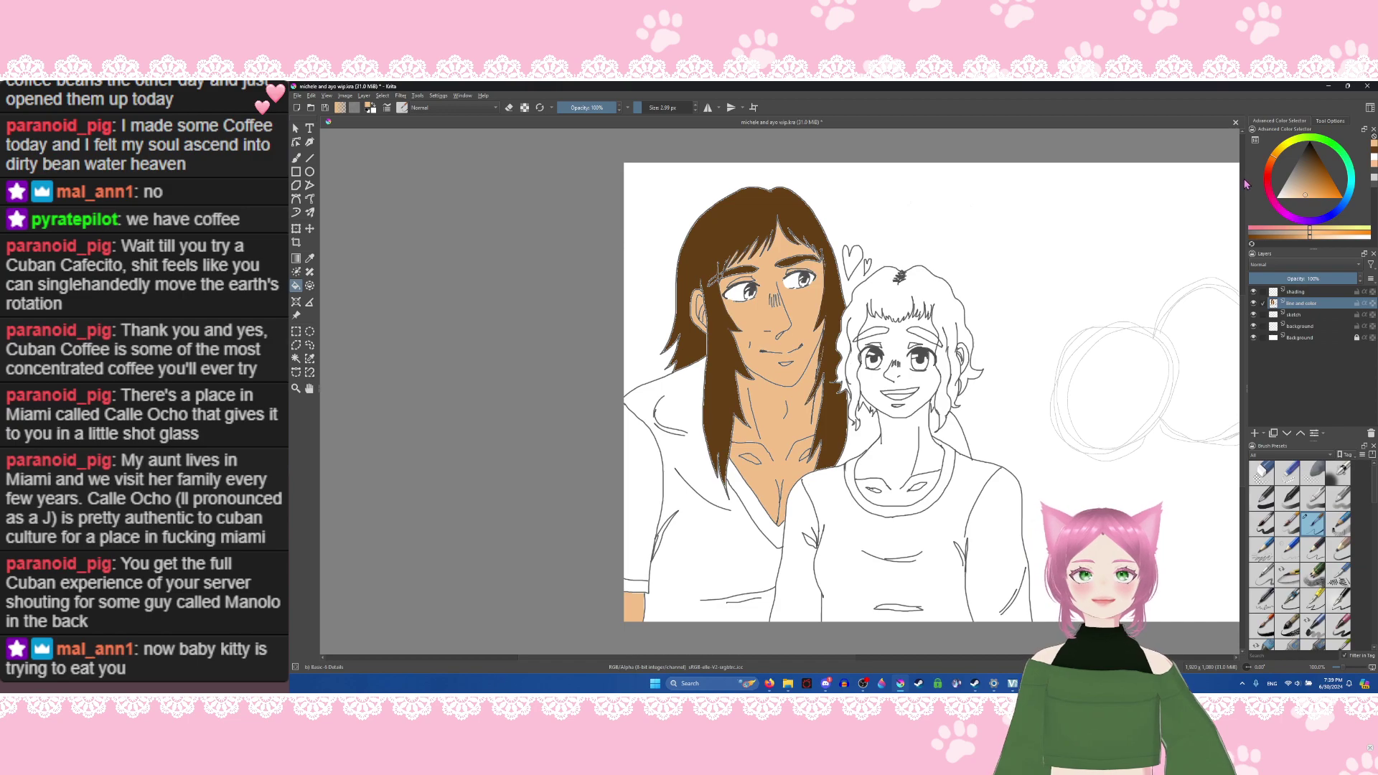
pyautogui.moveTo(1277, 163); pyautogui.dragTo(1327, 190)
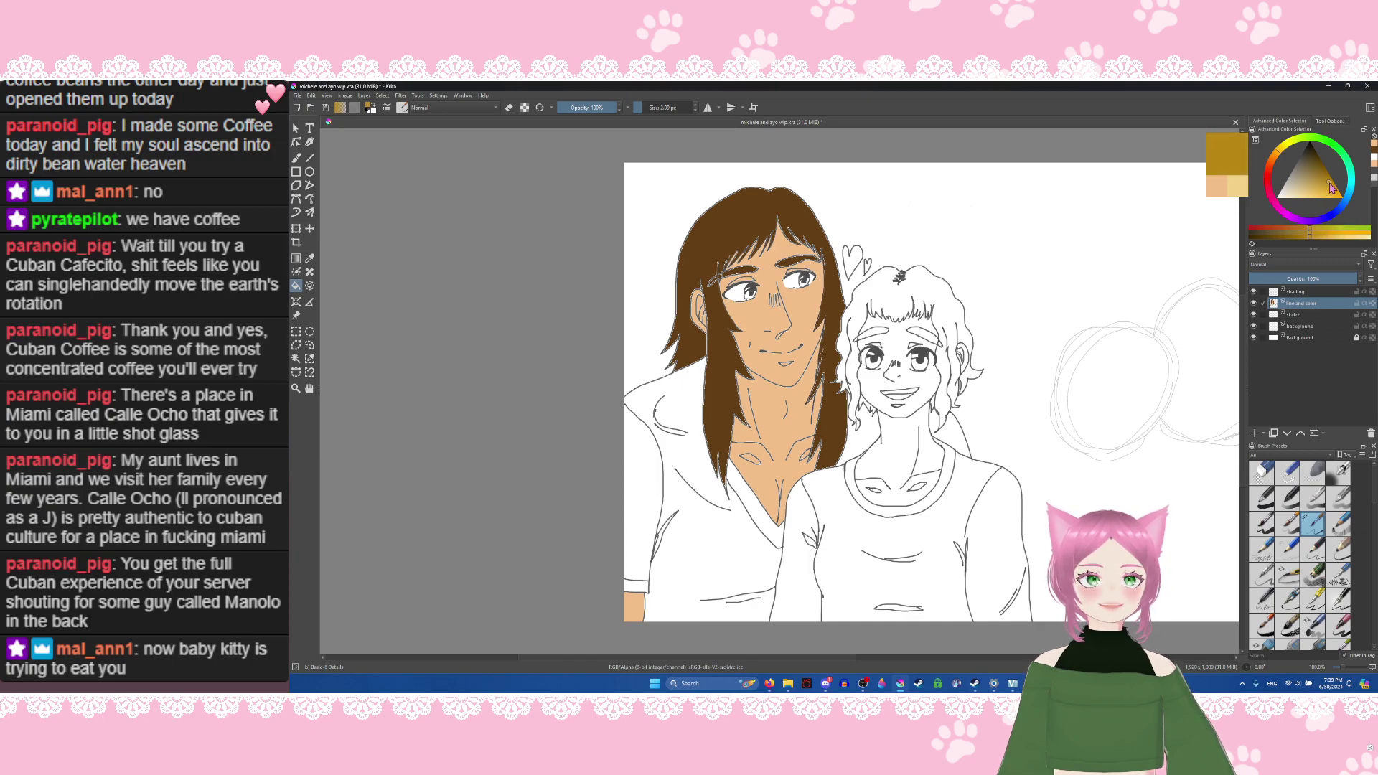
pyautogui.moveTo(1331, 188); pyautogui.dragTo(1326, 183)
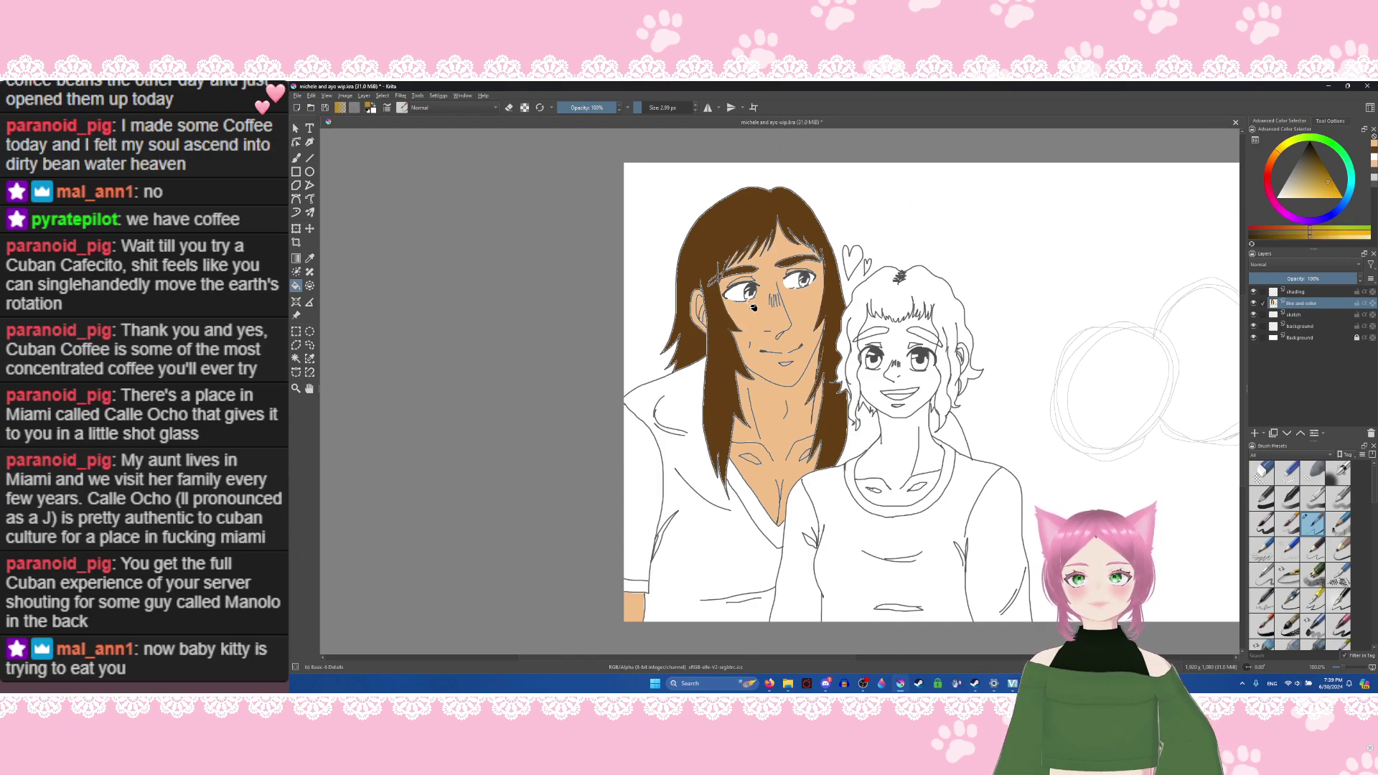
pyautogui.click(752, 298)
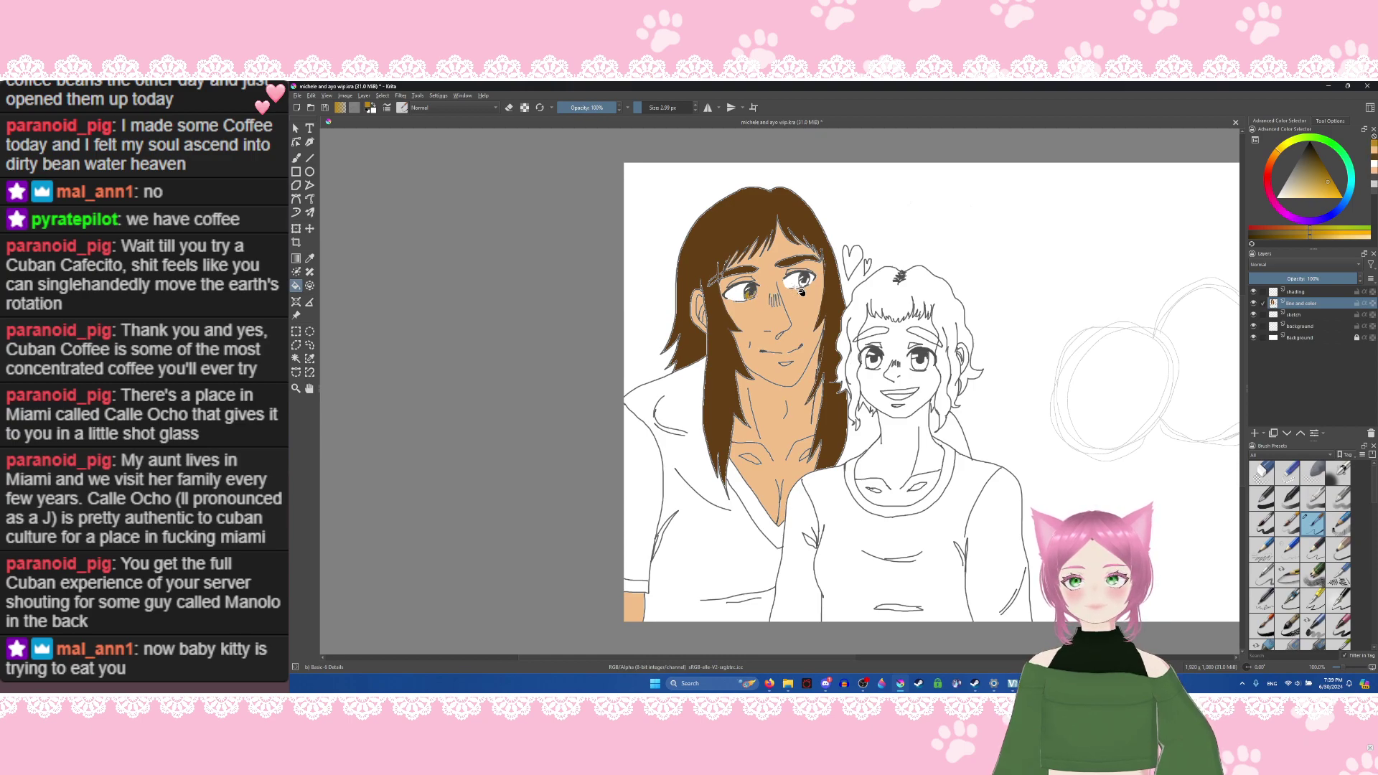
pyautogui.click(806, 285)
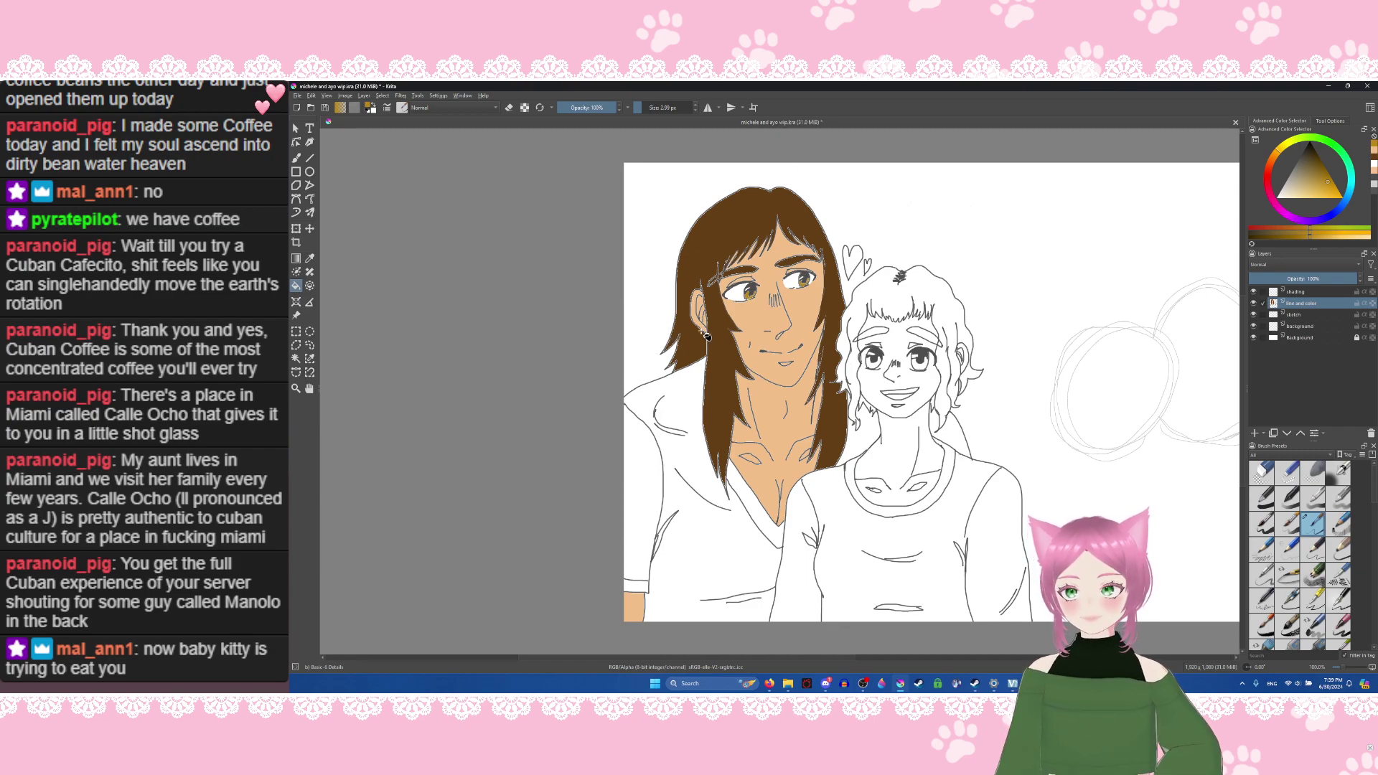
# Step: Fill the man's shirt, including the sleeve and its cuff, with a medium-dark gray
pyautogui.click(1288, 180)
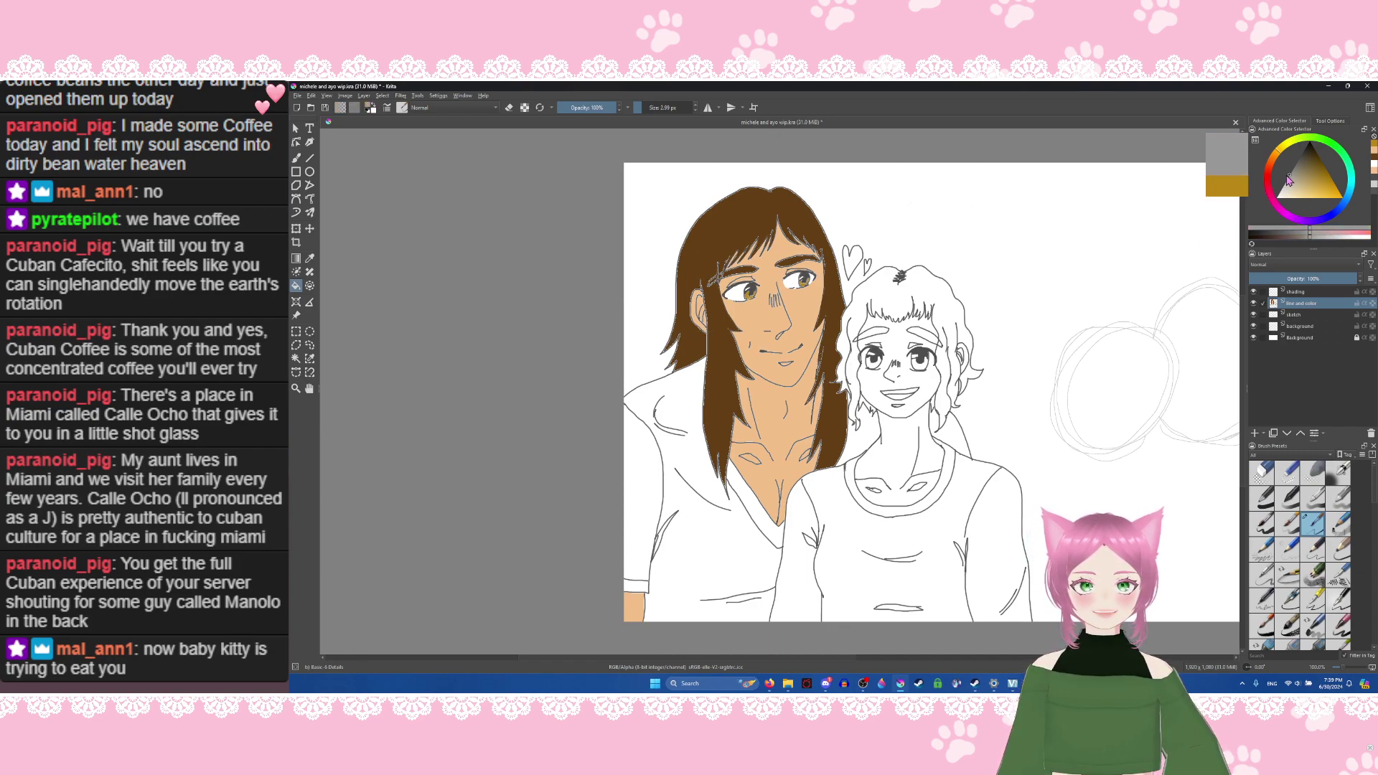
pyautogui.moveTo(1287, 175); pyautogui.dragTo(1296, 170)
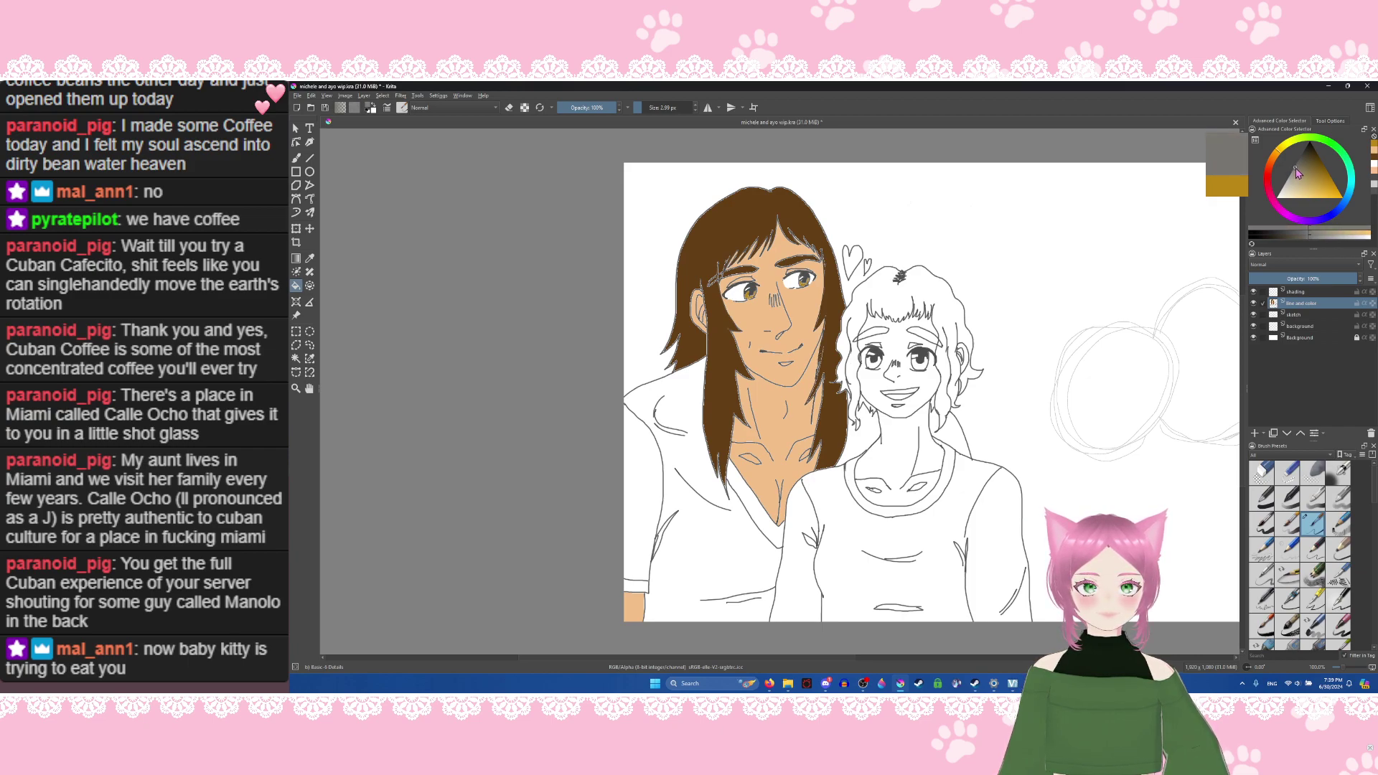
pyautogui.moveTo(1296, 172); pyautogui.dragTo(1294, 175)
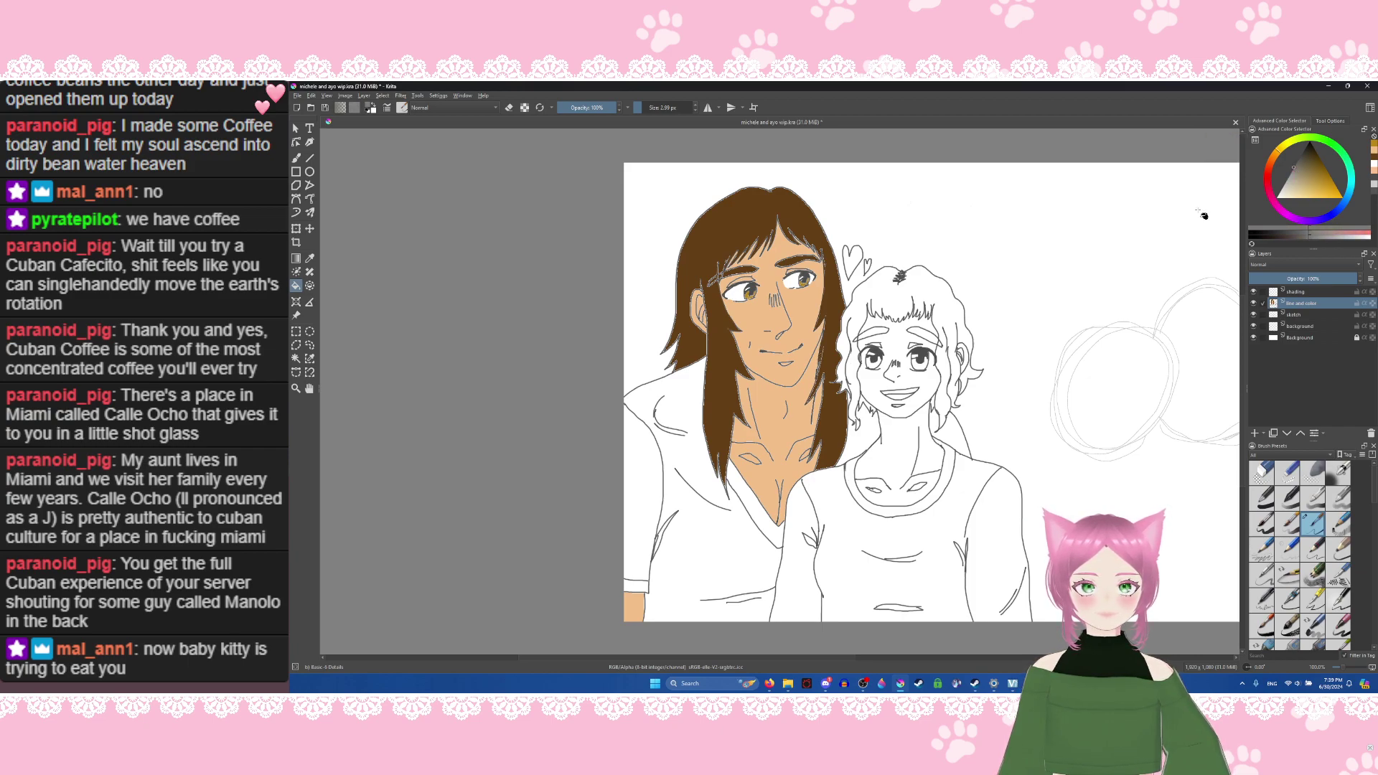
pyautogui.click(644, 480)
pyautogui.click(679, 457)
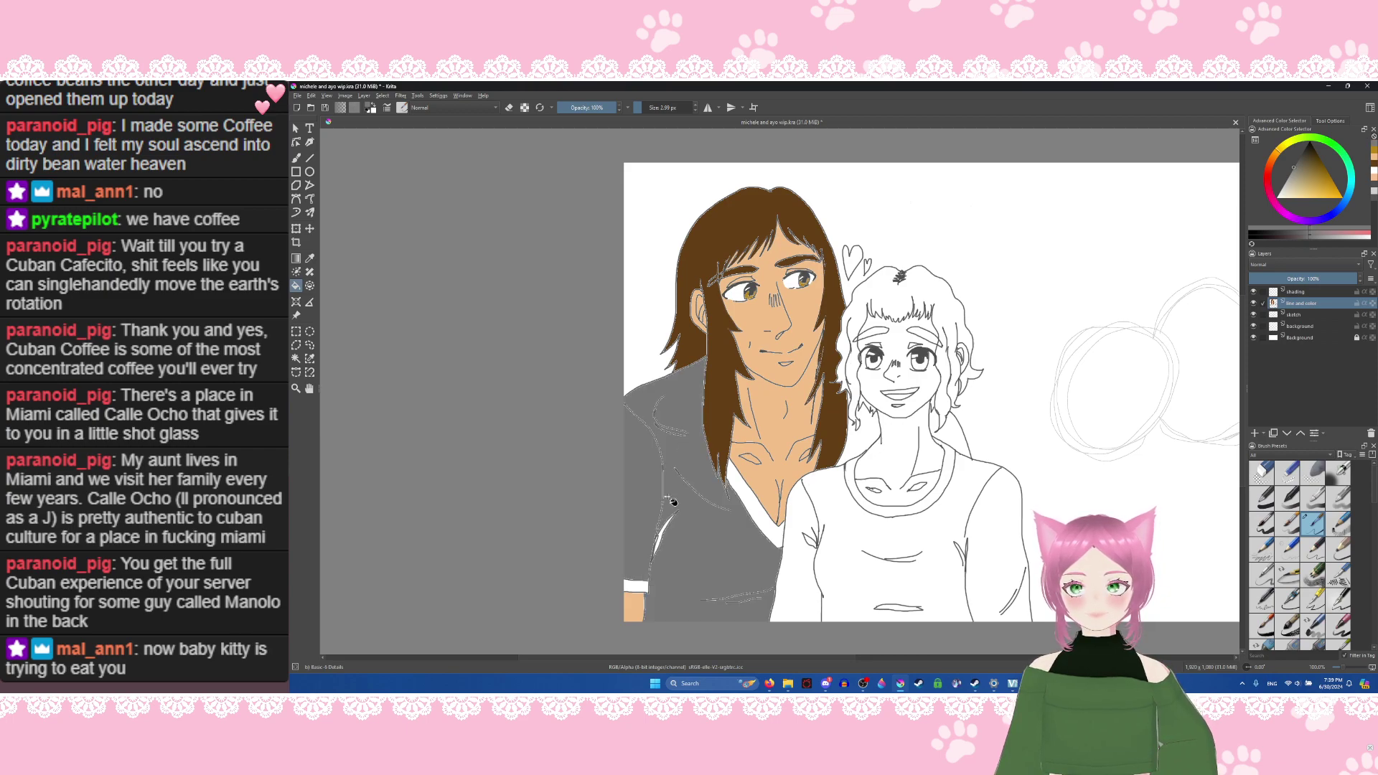
pyautogui.click(638, 587)
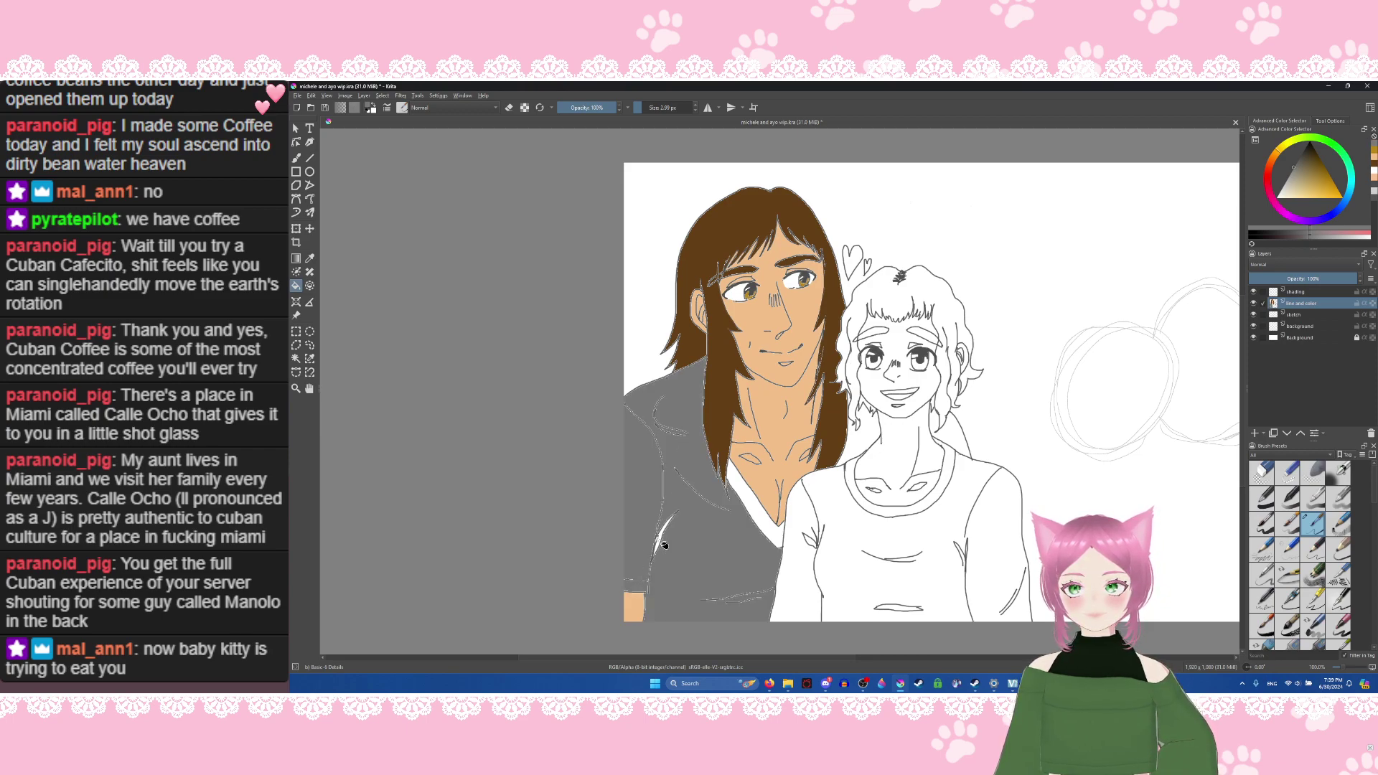
# Step: Fill the leftover gaps in the man's shirt and his shoulder behind the curly-haired character with the medium-dark gray
pyautogui.click(666, 533)
pyautogui.click(750, 492)
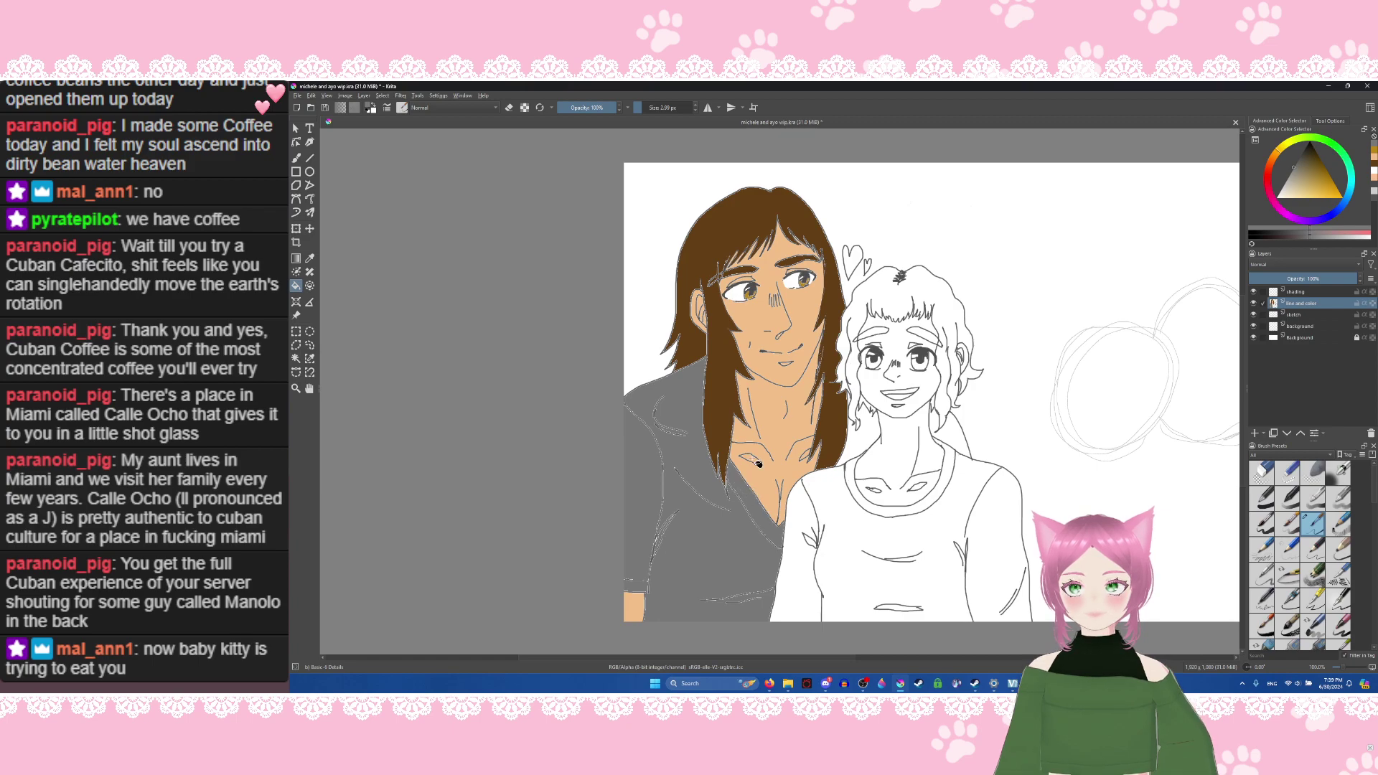
pyautogui.click(863, 444)
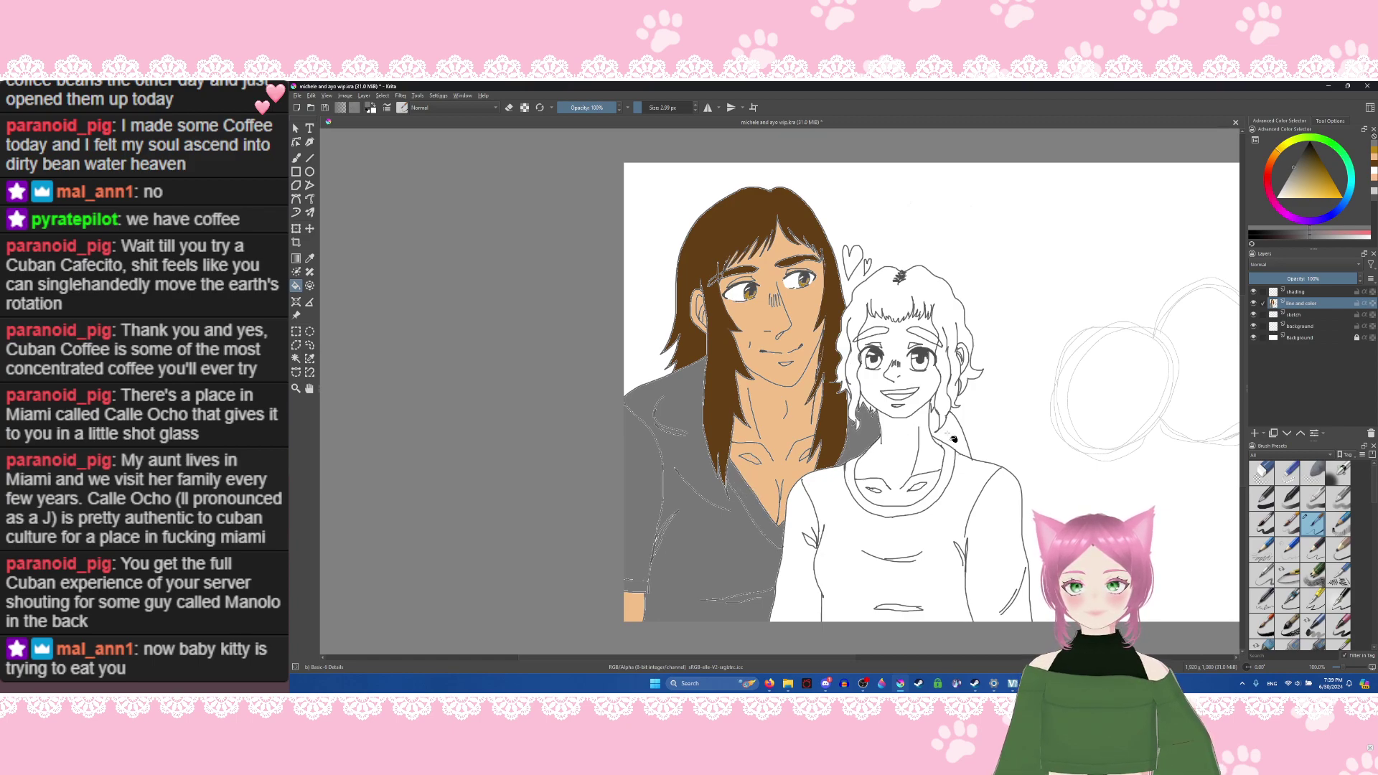
pyautogui.click(951, 439)
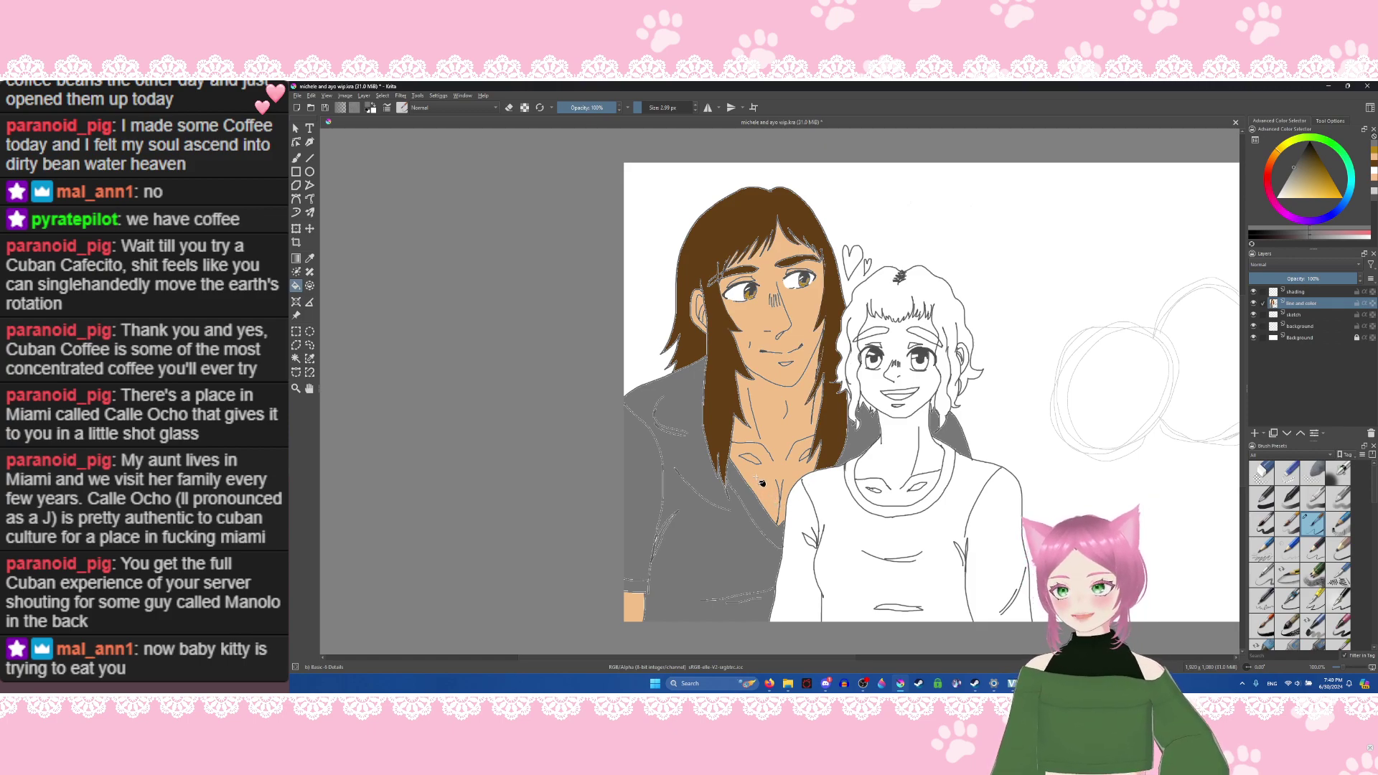
# Step: Undo all of the medium-dark gray fills on the man's shirt
pyautogui.hotkey('ctrl', 'z')
pyautogui.hotkey('ctrl', 'z')
pyautogui.hotkey('ctrl', 'z')
pyautogui.hotkey('ctrl', 'z')
pyautogui.hotkey('ctrl', 'z')
pyautogui.hotkey('ctrl', 'z')
pyautogui.hotkey('ctrl', 'z')
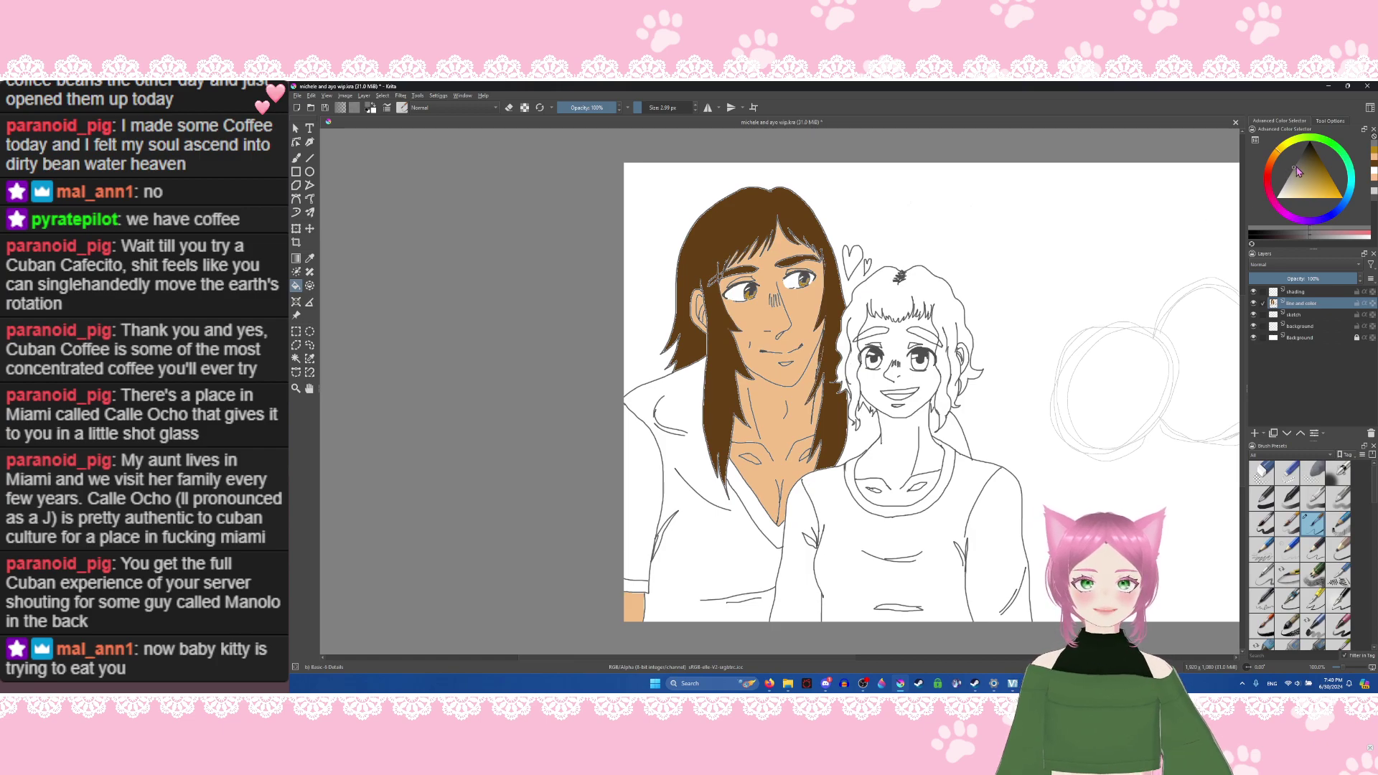
# Step: Fill the man's whole shirt, including the sleeve, small gaps and the shoulder behind the curly-haired character, with a lighter medium gray
pyautogui.moveTo(1292, 172); pyautogui.dragTo(1288, 178)
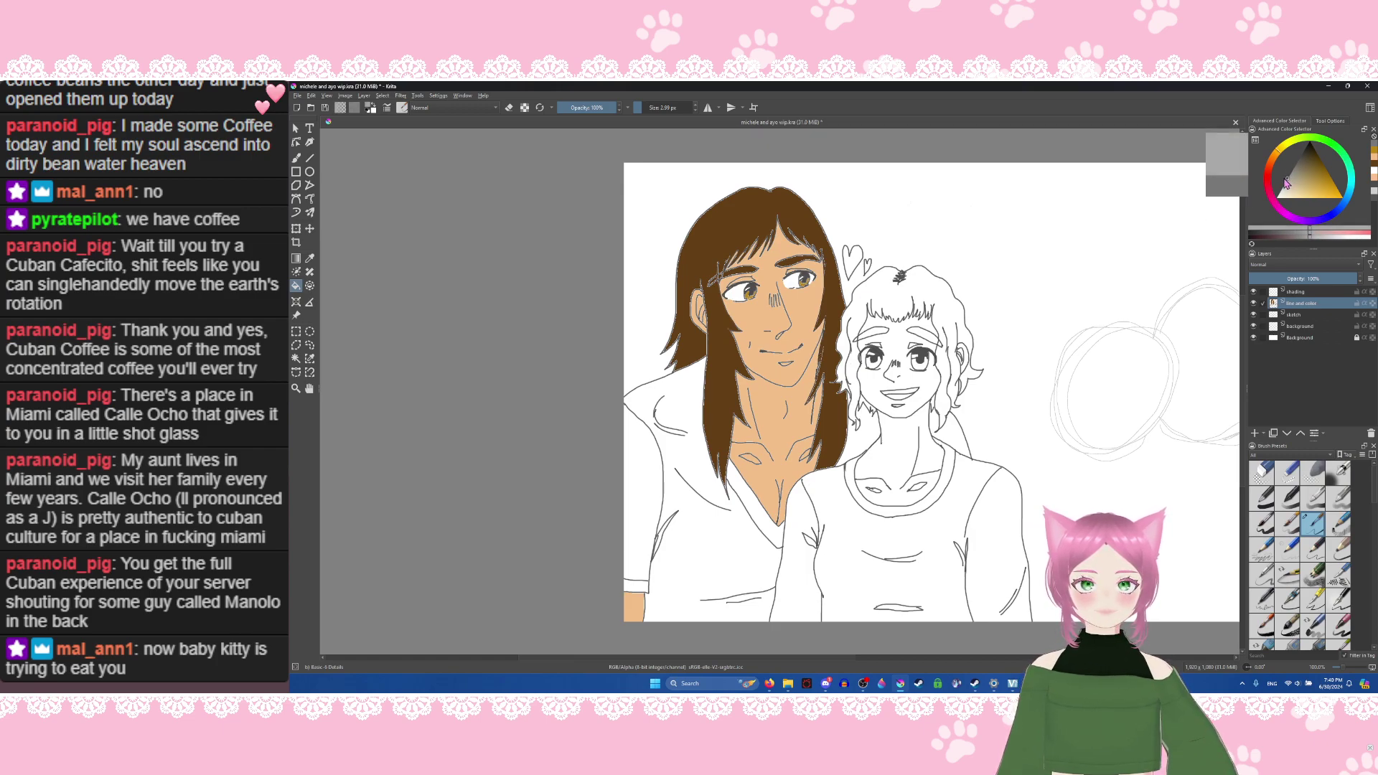
pyautogui.click(634, 504)
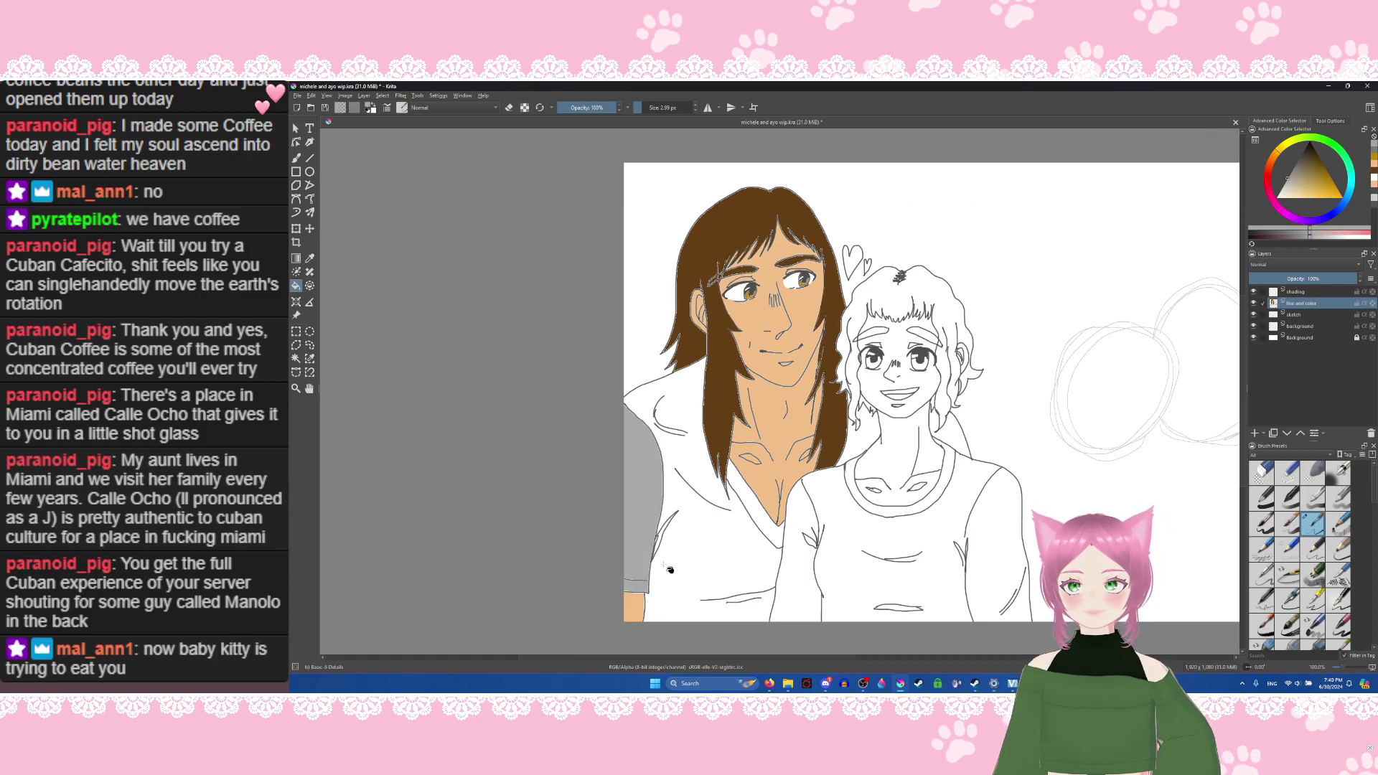
pyautogui.click(696, 546)
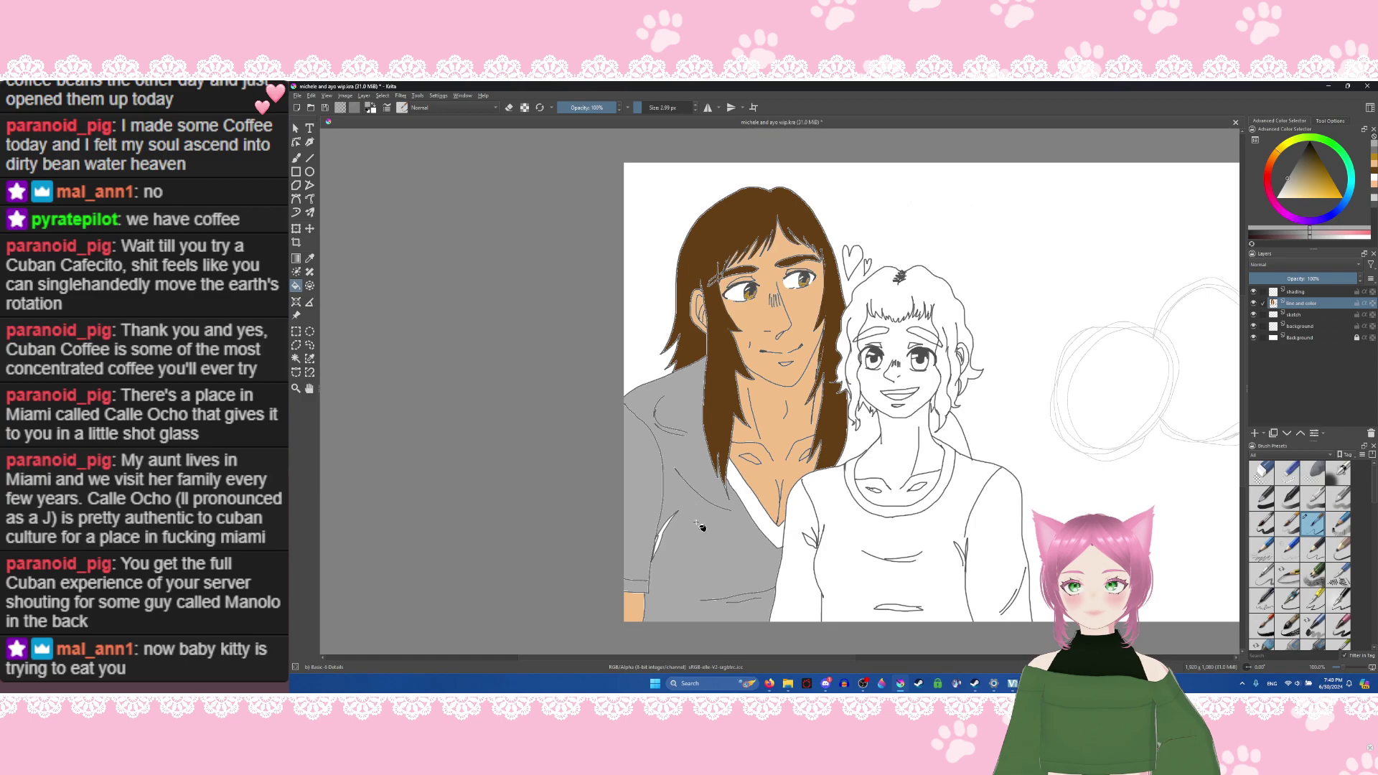
pyautogui.click(665, 545)
pyautogui.click(743, 485)
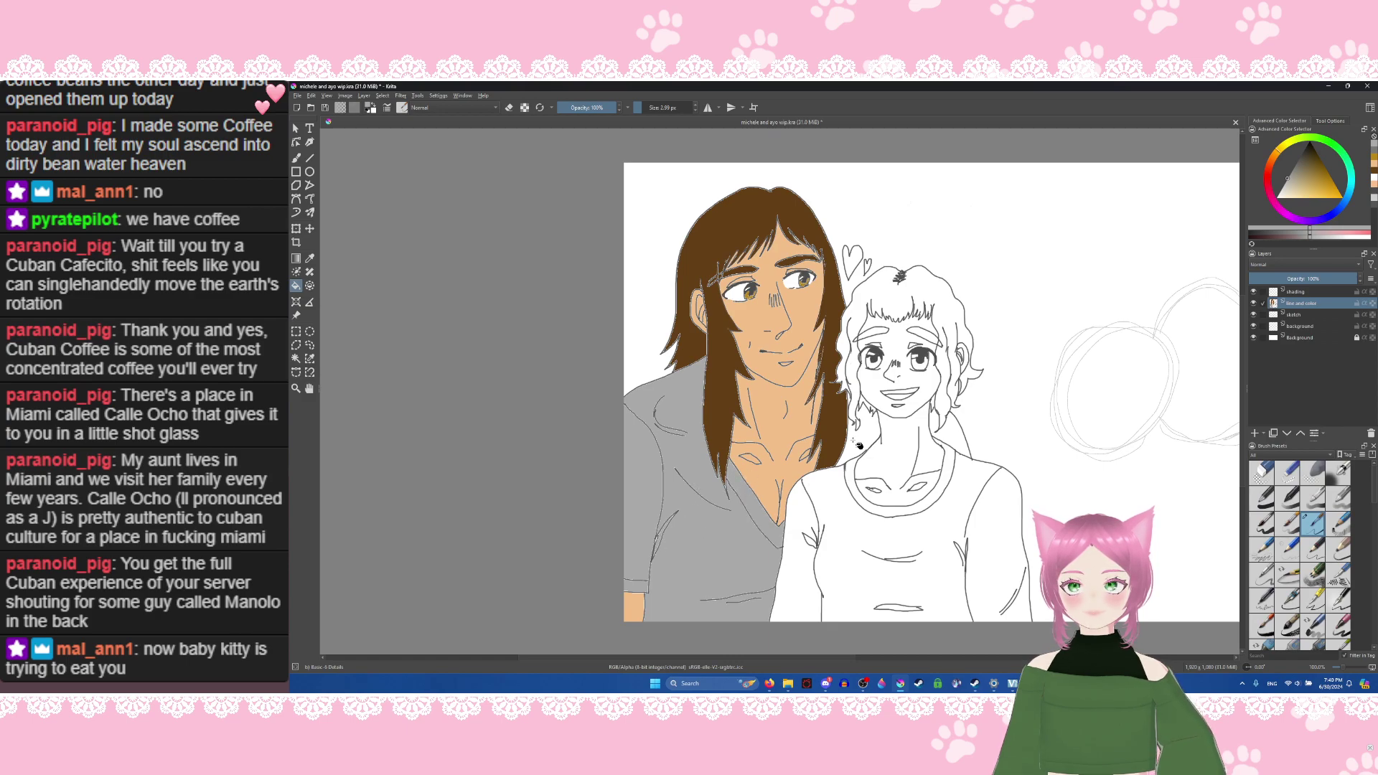
pyautogui.click(859, 443)
pyautogui.click(941, 448)
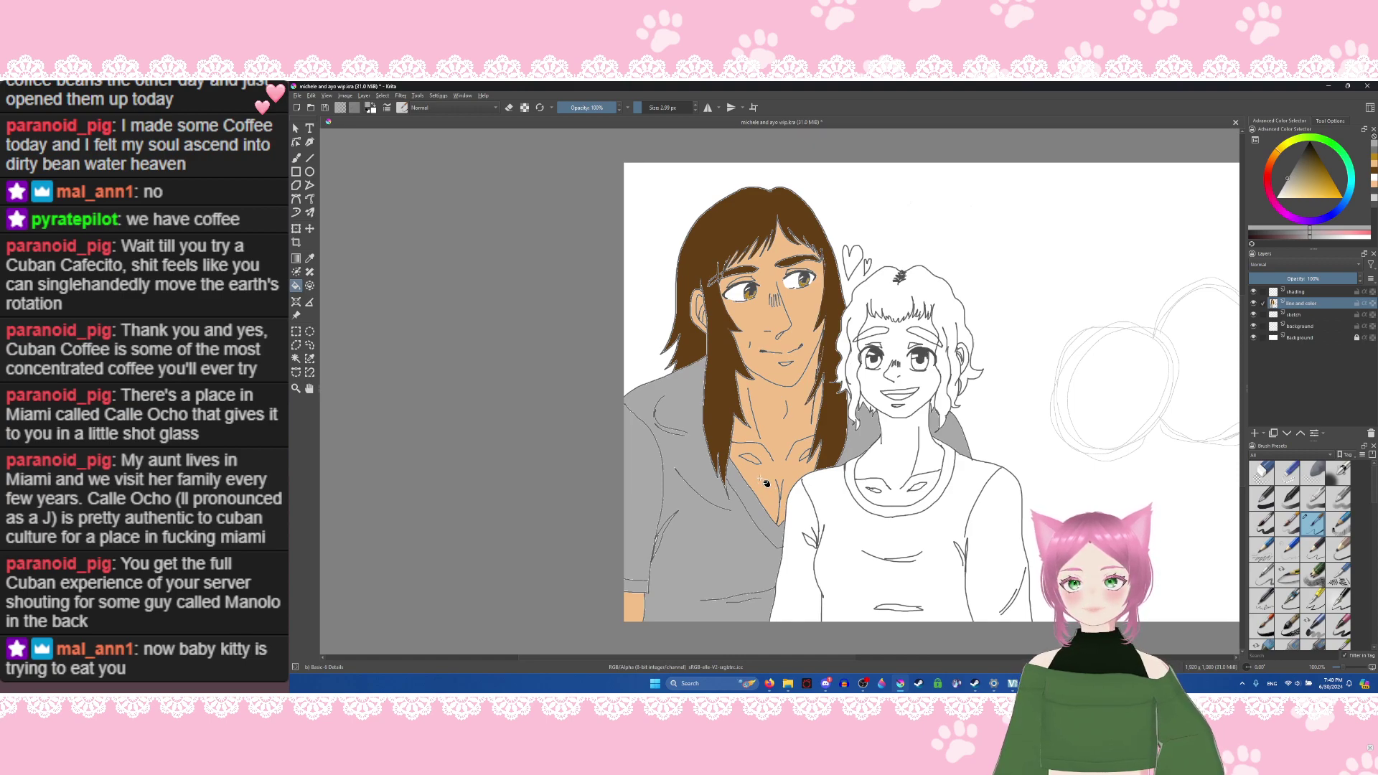
# Step: Fill both hearts above the curly-haired character with a medium pink
pyautogui.click(1266, 196)
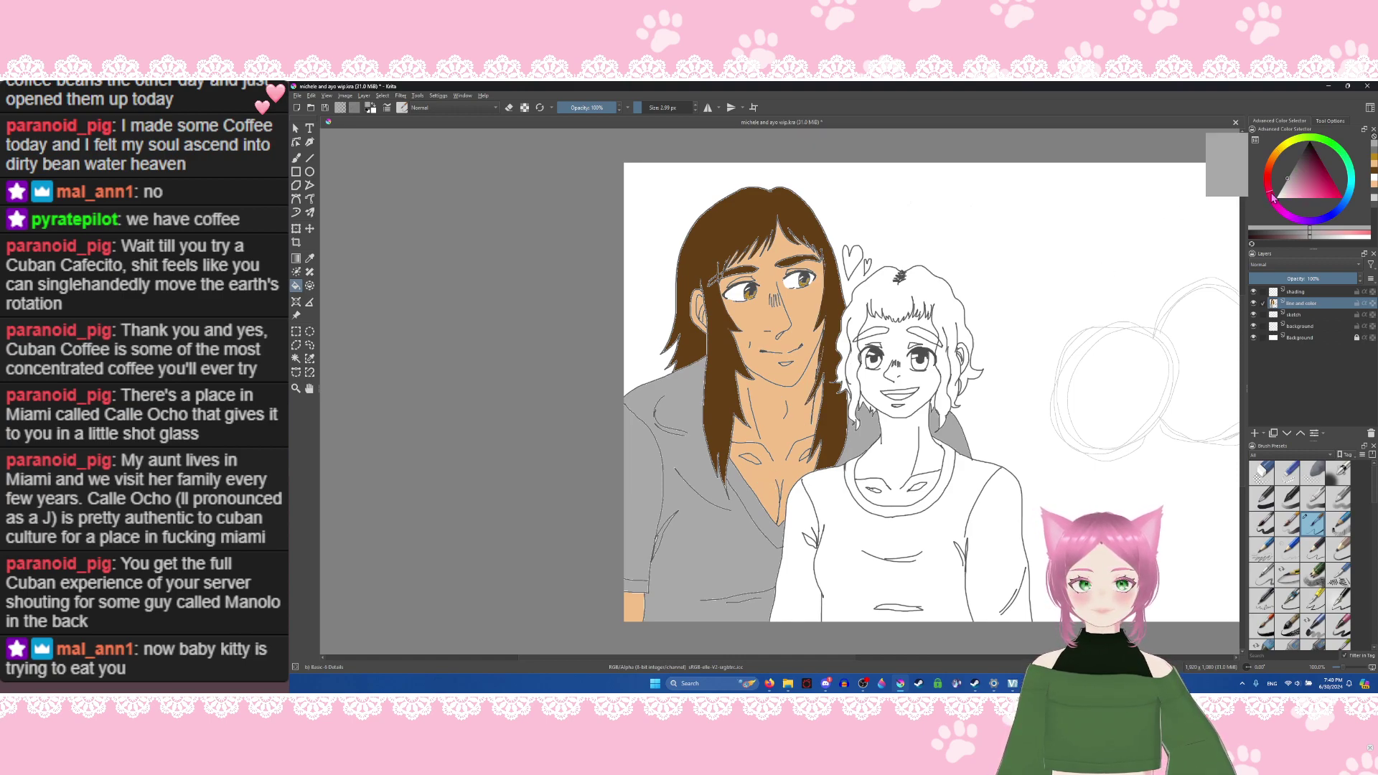
pyautogui.moveTo(1278, 213)
pyautogui.mouseDown()
pyautogui.moveTo(1268, 185)
pyautogui.moveTo(1304, 206)
pyautogui.mouseUp()
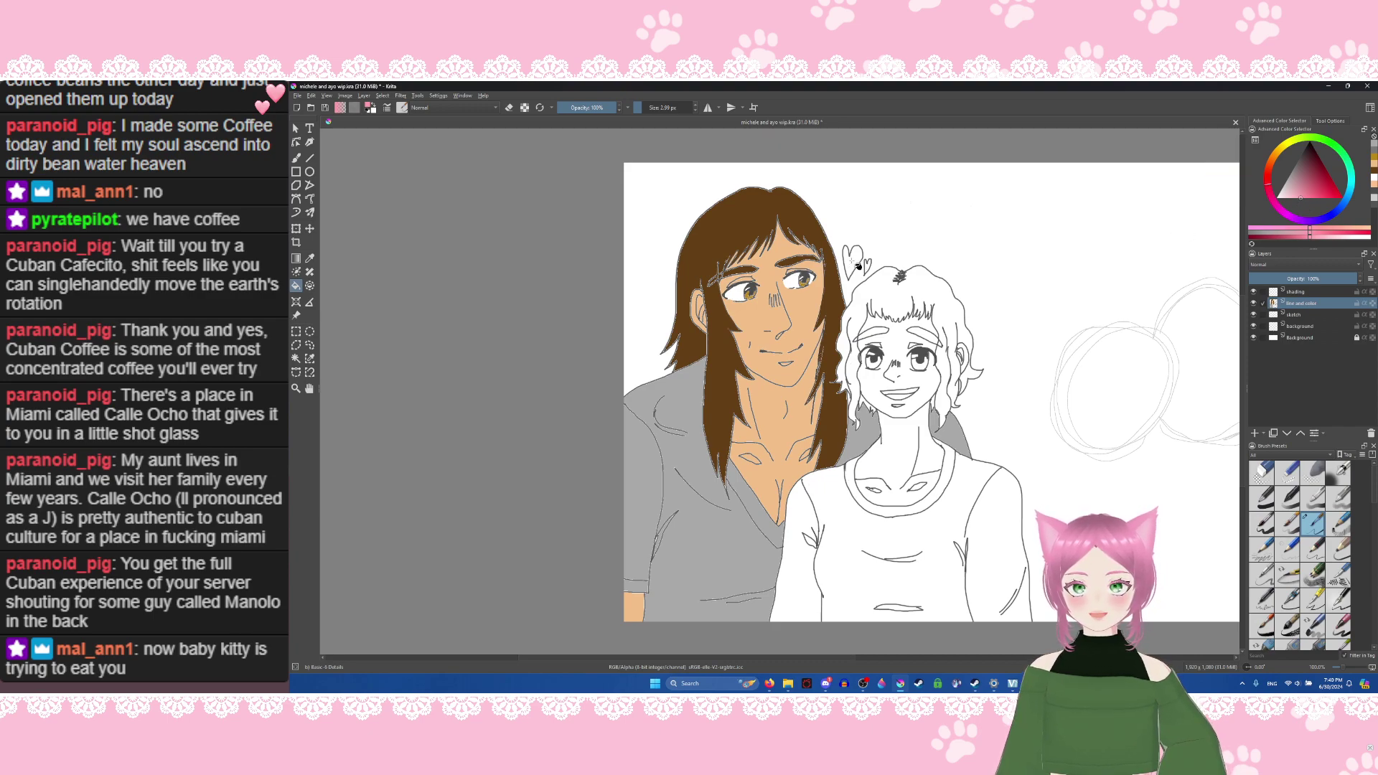
pyautogui.click(855, 264)
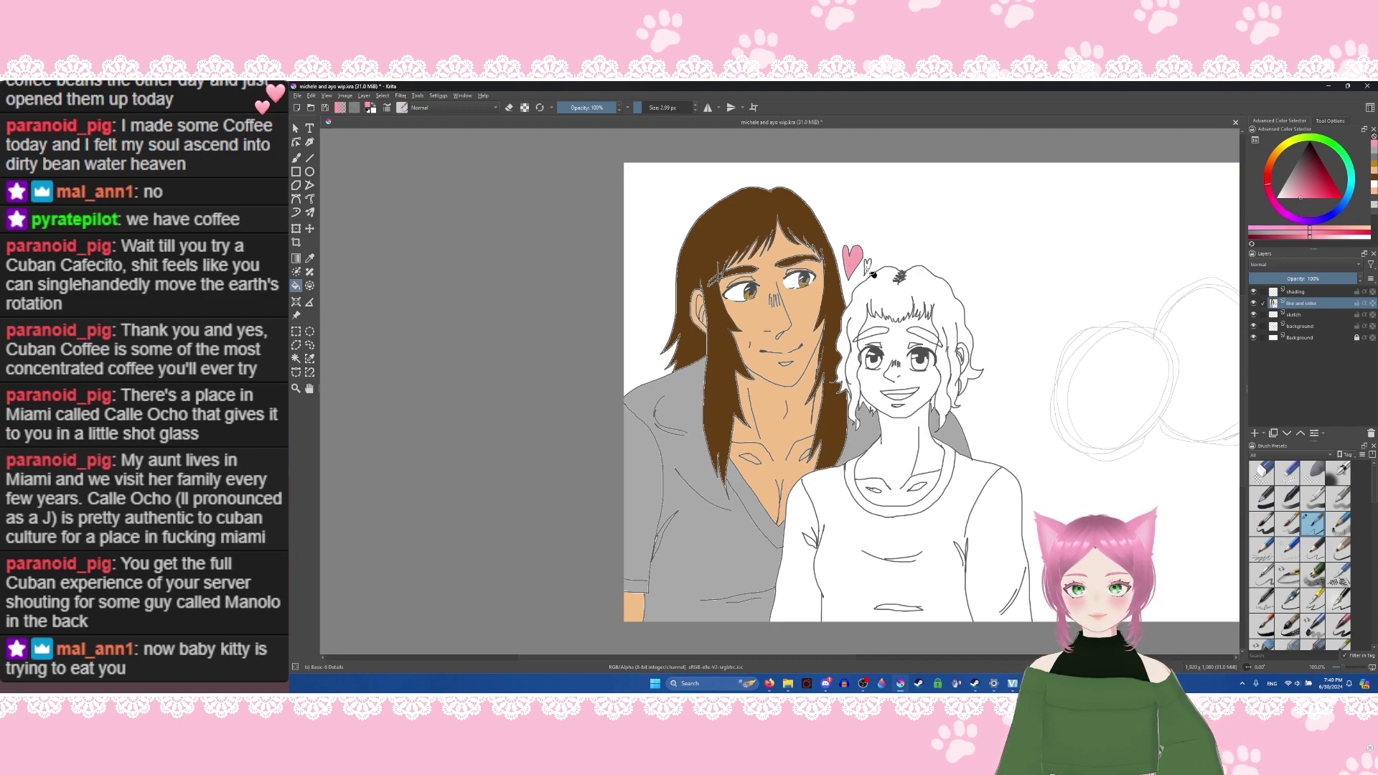
pyautogui.click(867, 266)
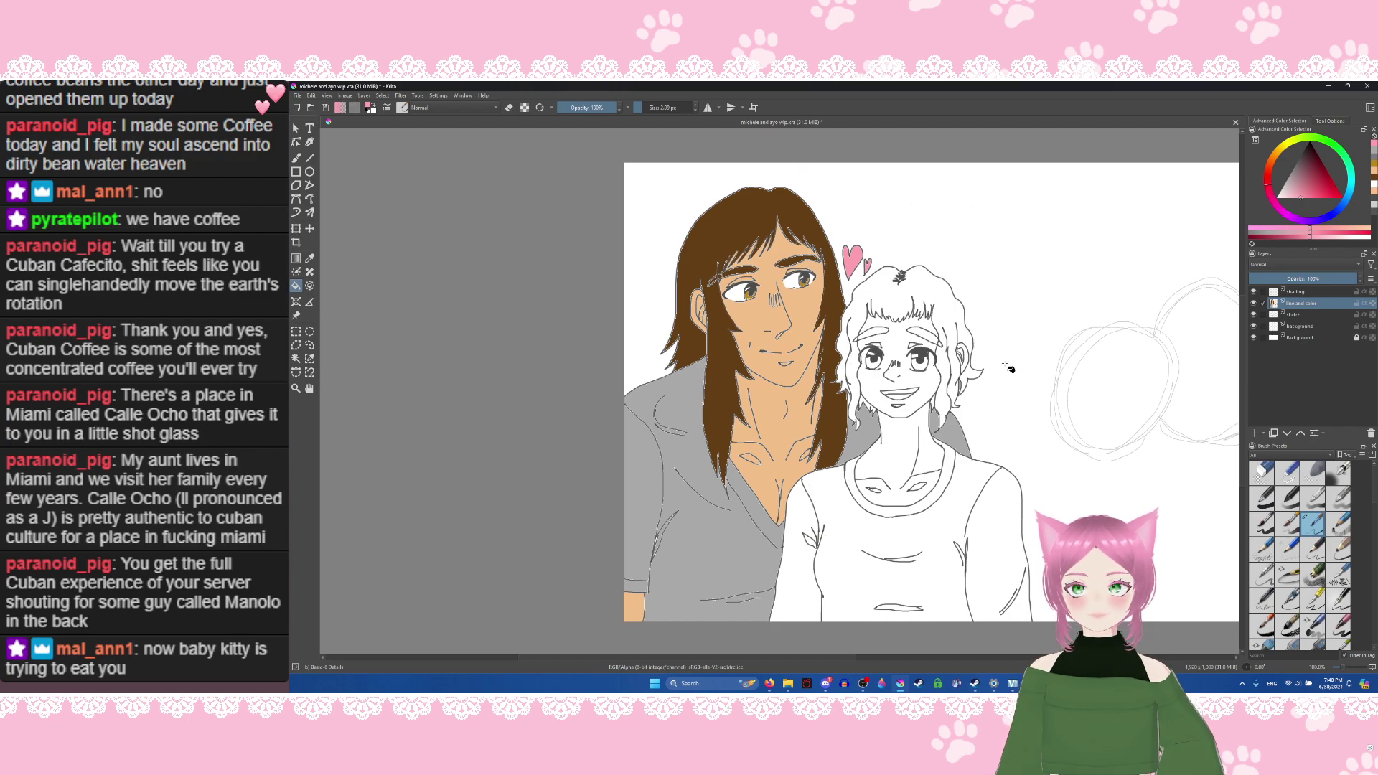
# Step: Fill the curly-haired character's hair with a pale lavender, undoing a first fill in a stronger light purple
pyautogui.click(1373, 151)
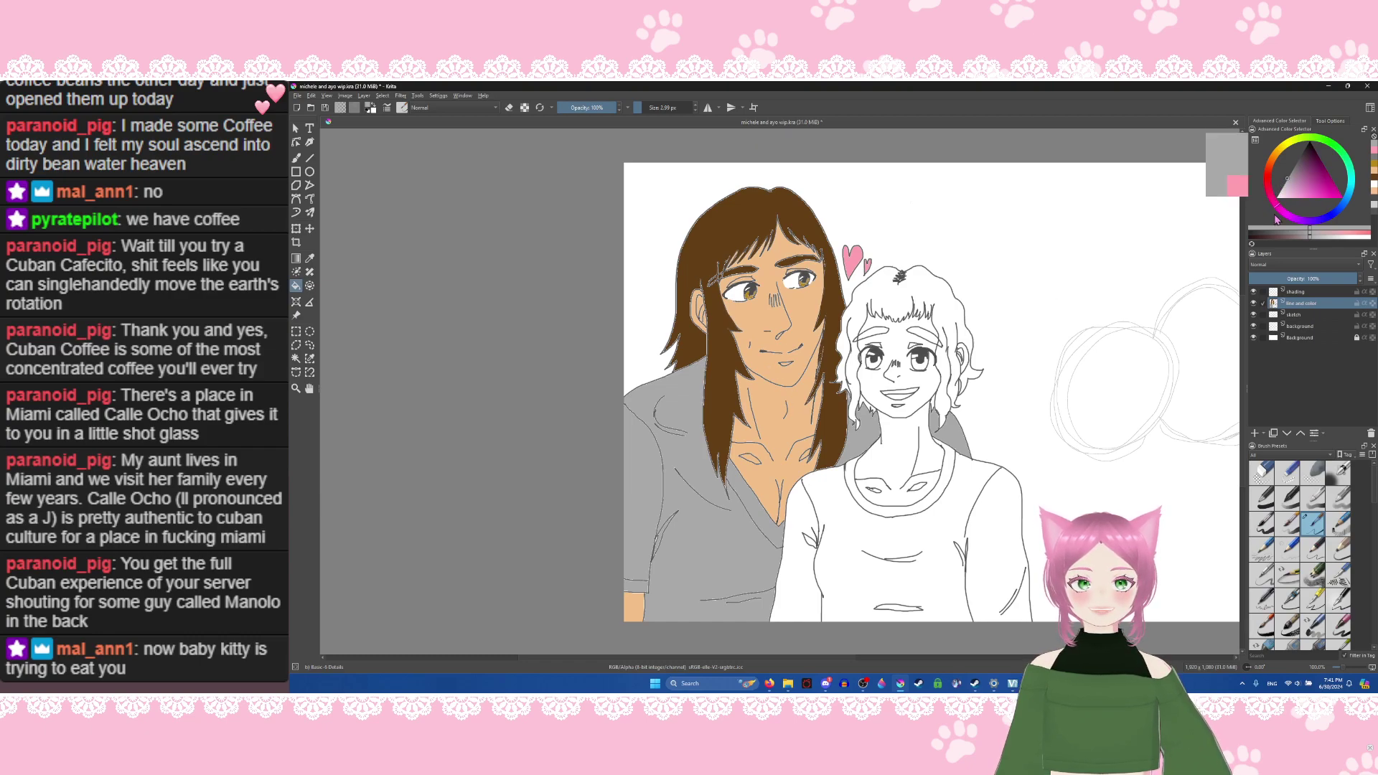
pyautogui.moveTo(1276, 219); pyautogui.dragTo(1317, 227)
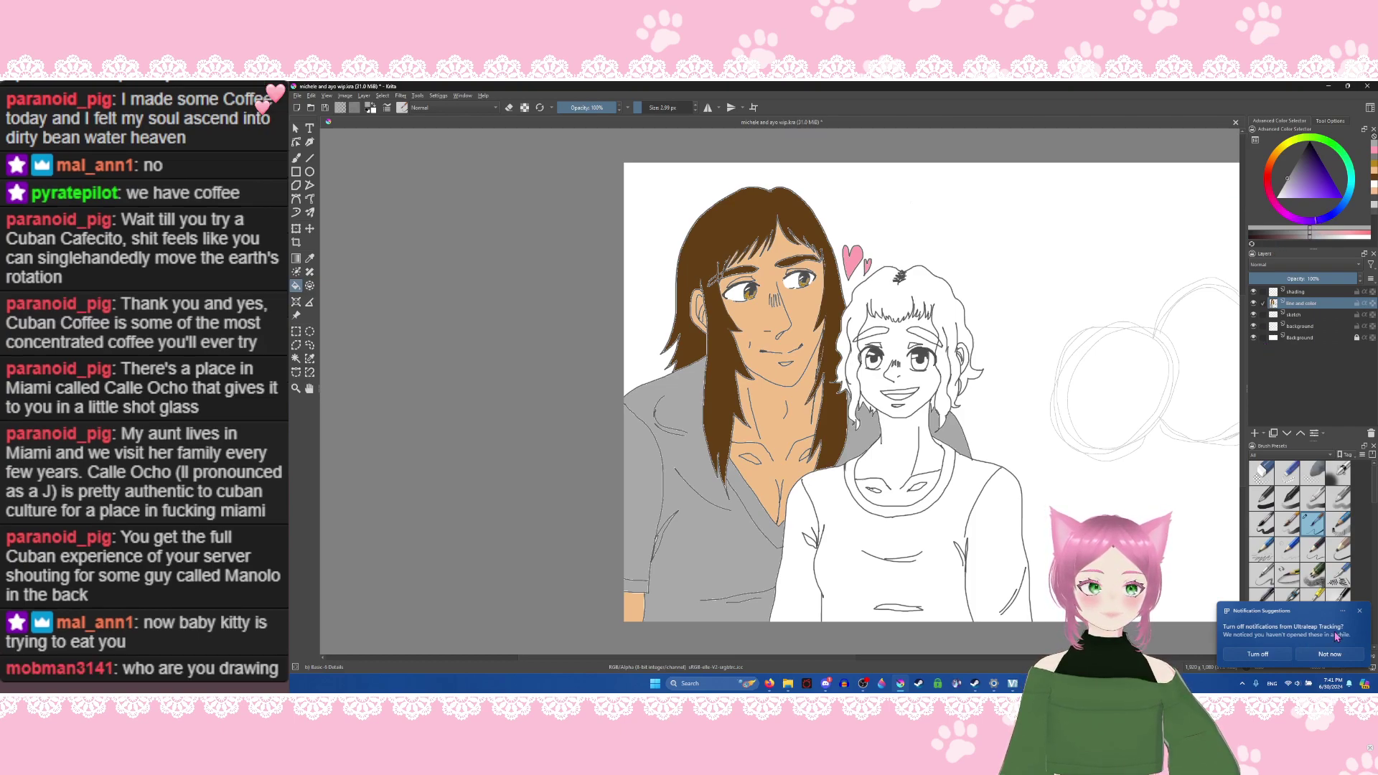
pyautogui.click(1359, 611)
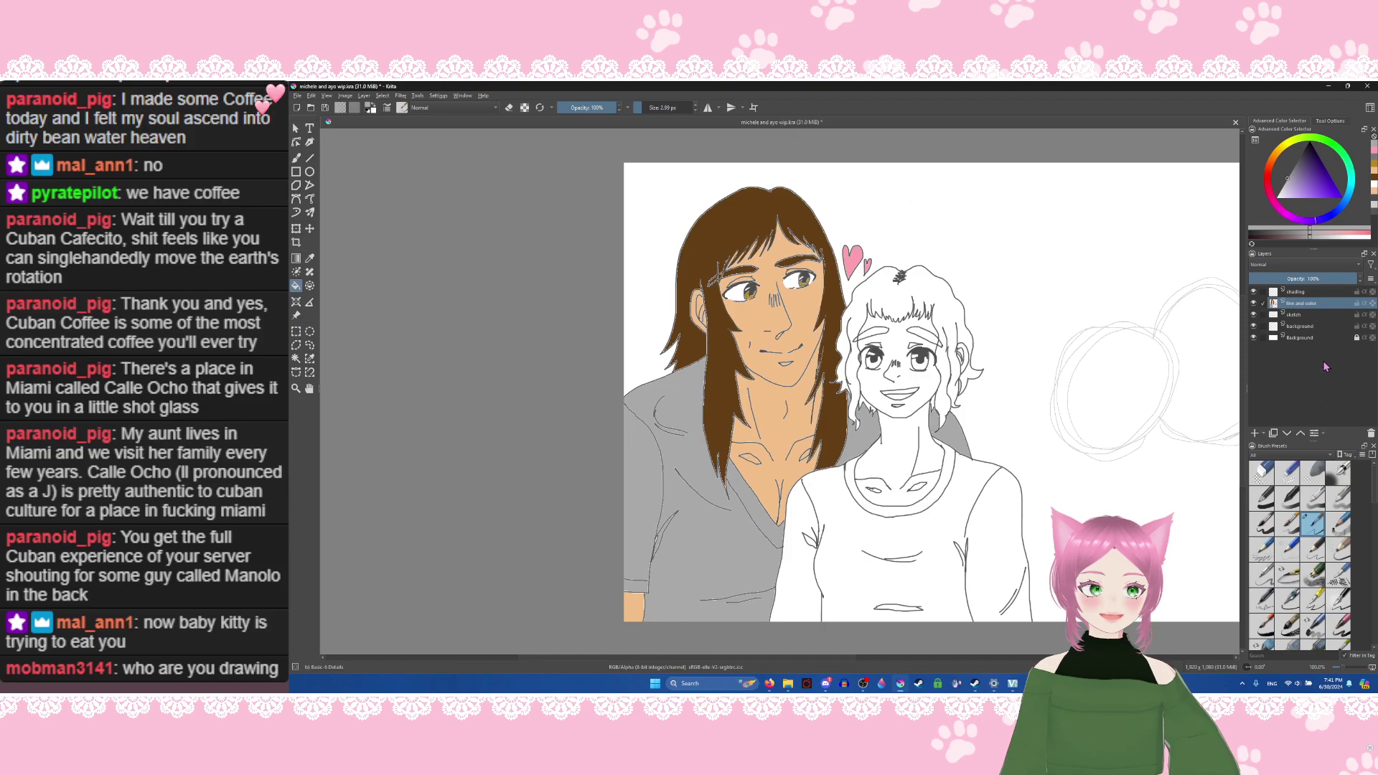
pyautogui.click(1298, 201)
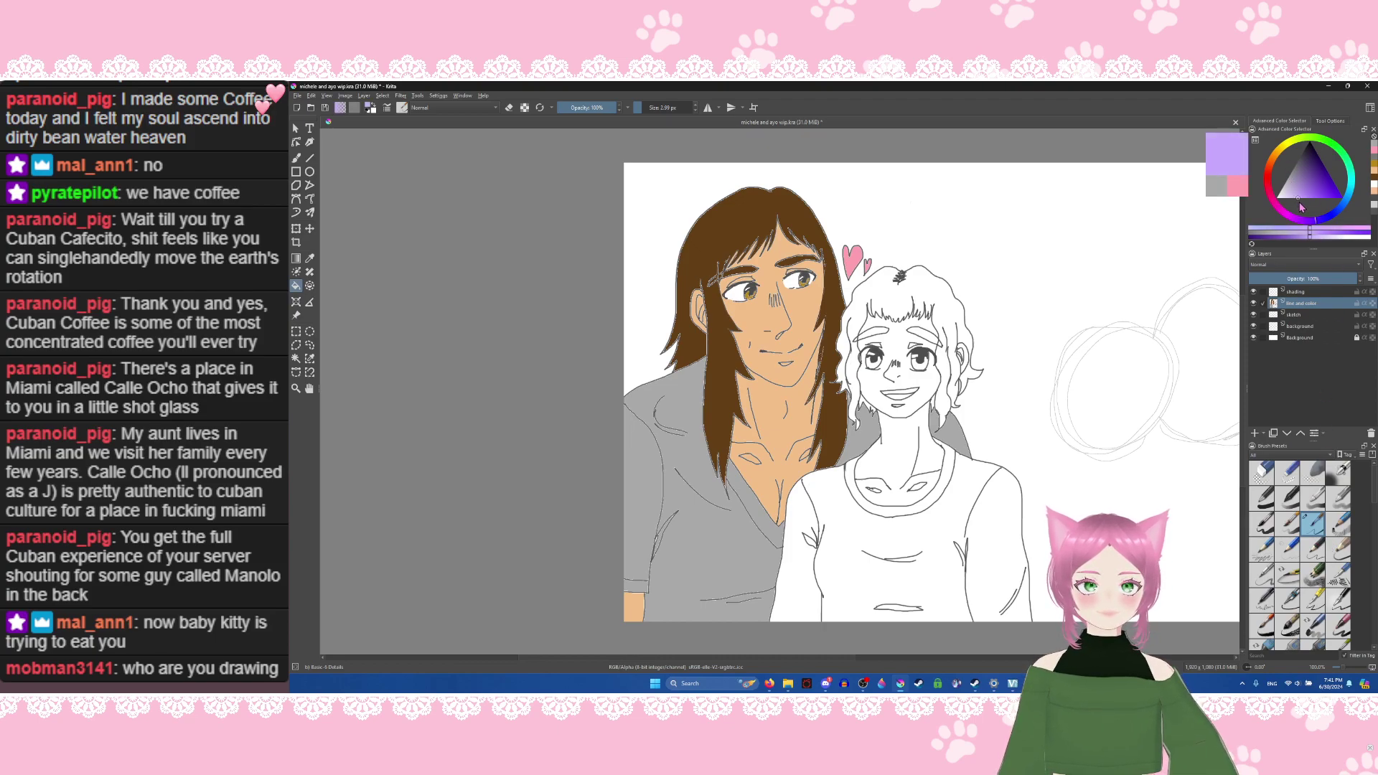
pyautogui.click(1302, 202)
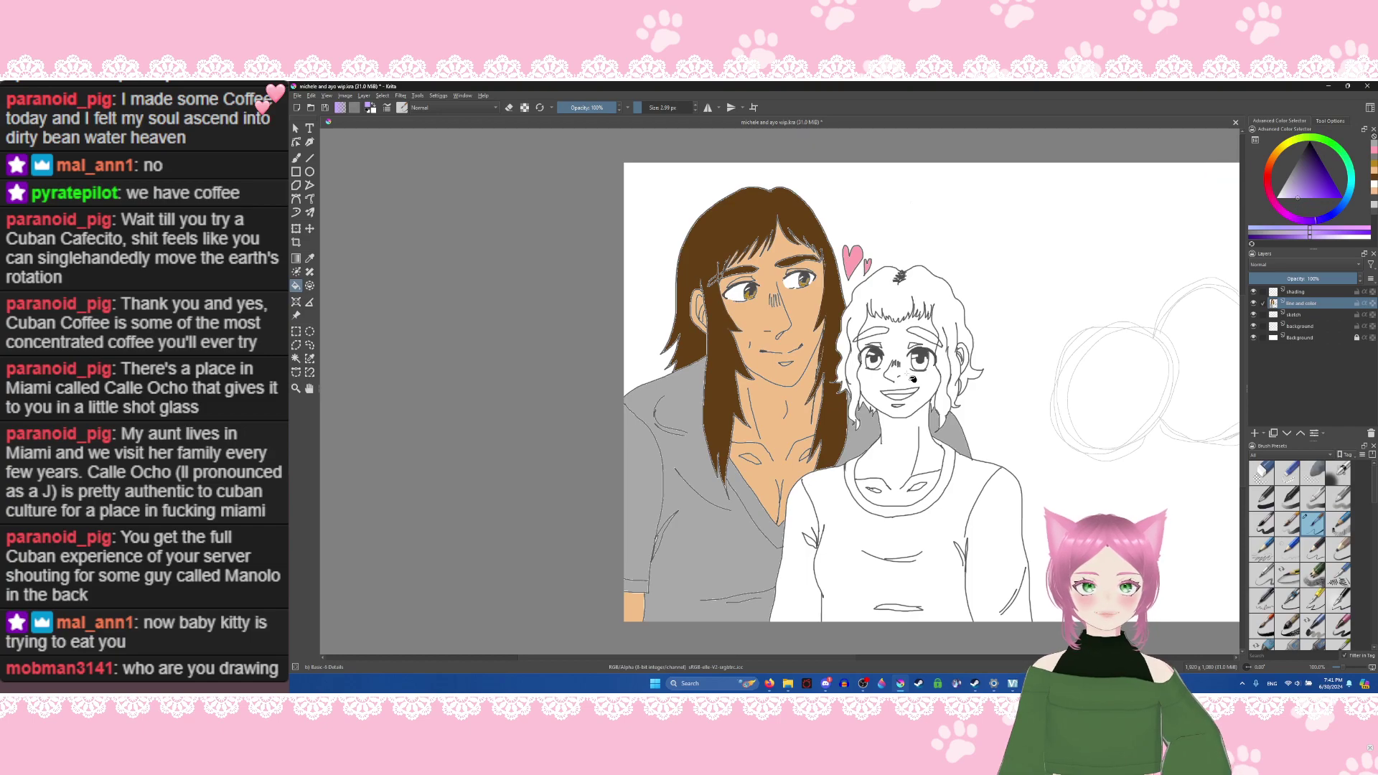
pyautogui.click(911, 310)
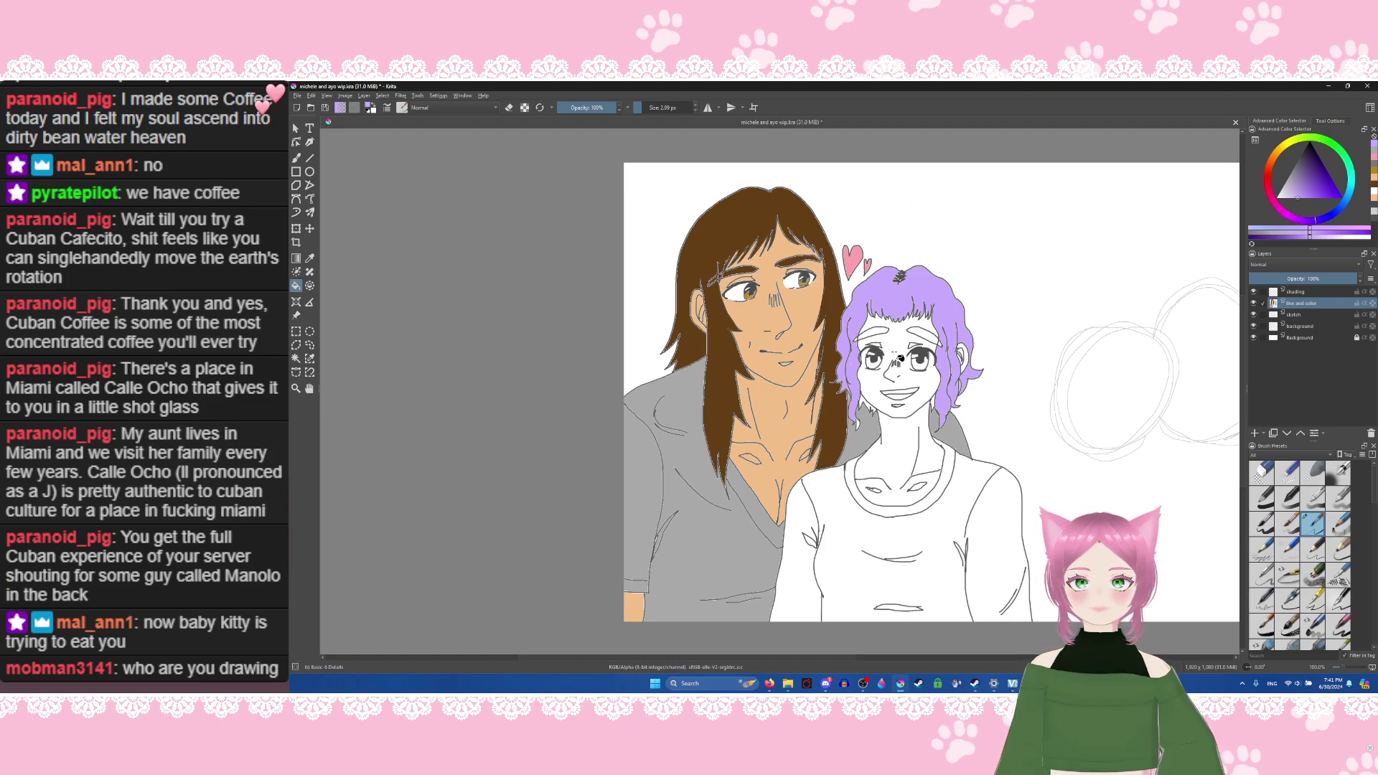
pyautogui.hotkey('ctrl', 'z')
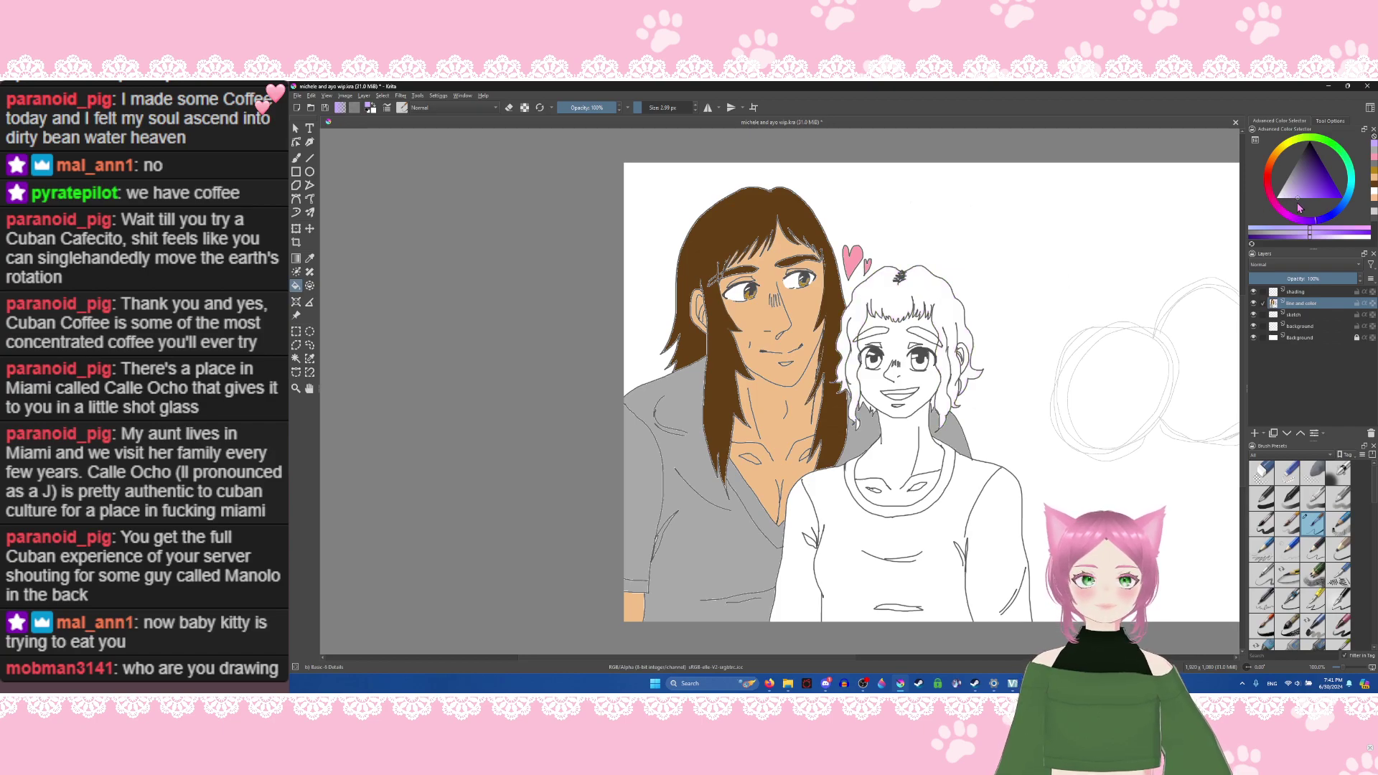
pyautogui.moveTo(1298, 203); pyautogui.dragTo(1293, 208)
pyautogui.click(897, 307)
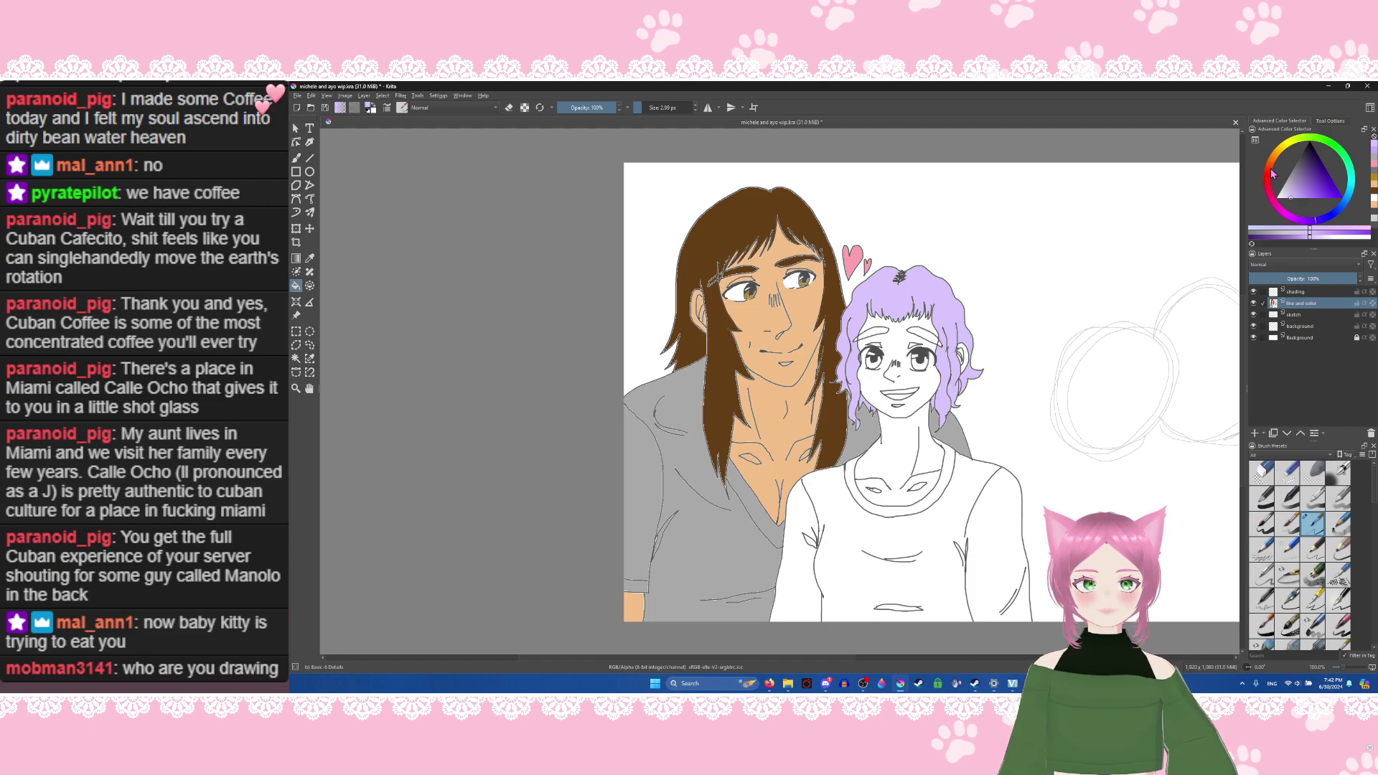
# Step: Fill both of the curly-haired character's eyebrows with a muted golden yellow, undoing the stray fill on the face
pyautogui.moveTo(1272, 165); pyautogui.dragTo(1309, 188)
pyautogui.click(876, 334)
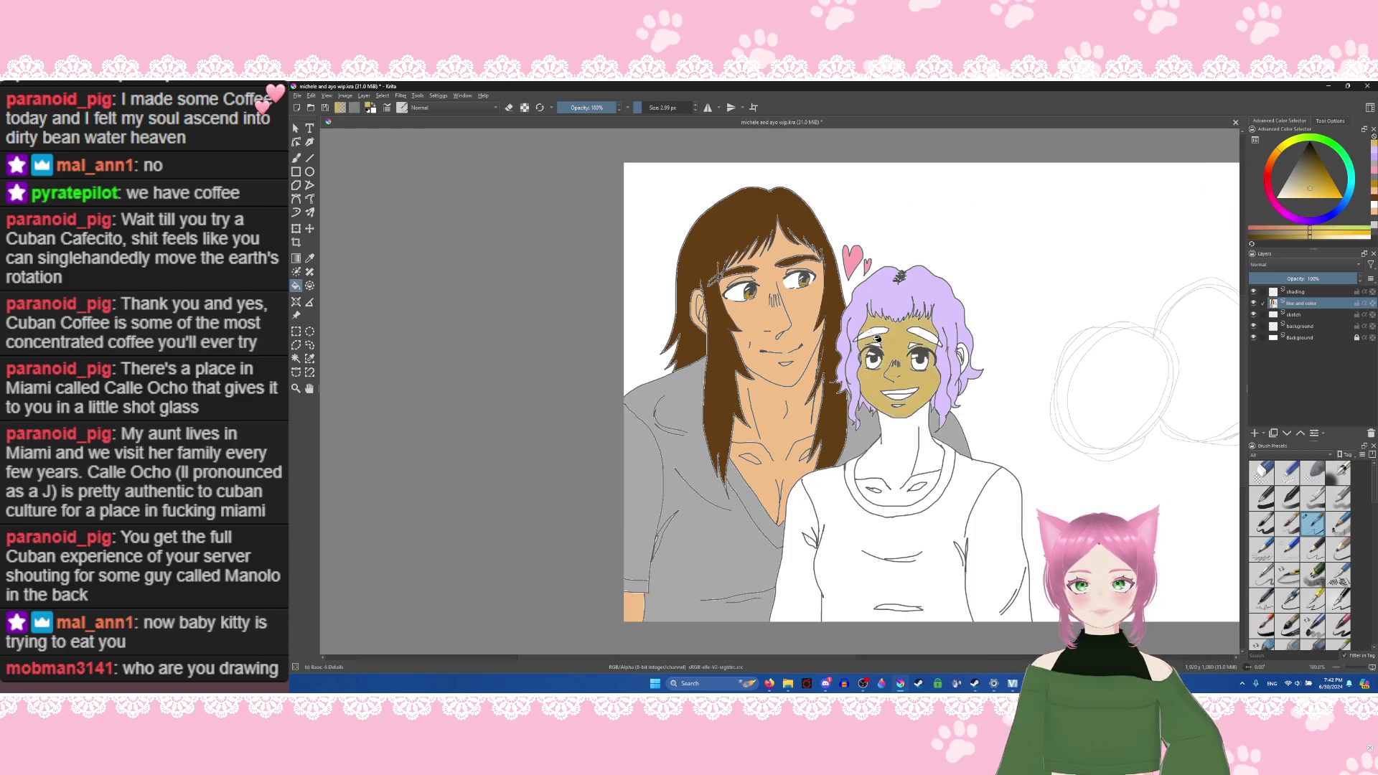
pyautogui.hotkey('ctrl', 'z')
pyautogui.click(872, 333)
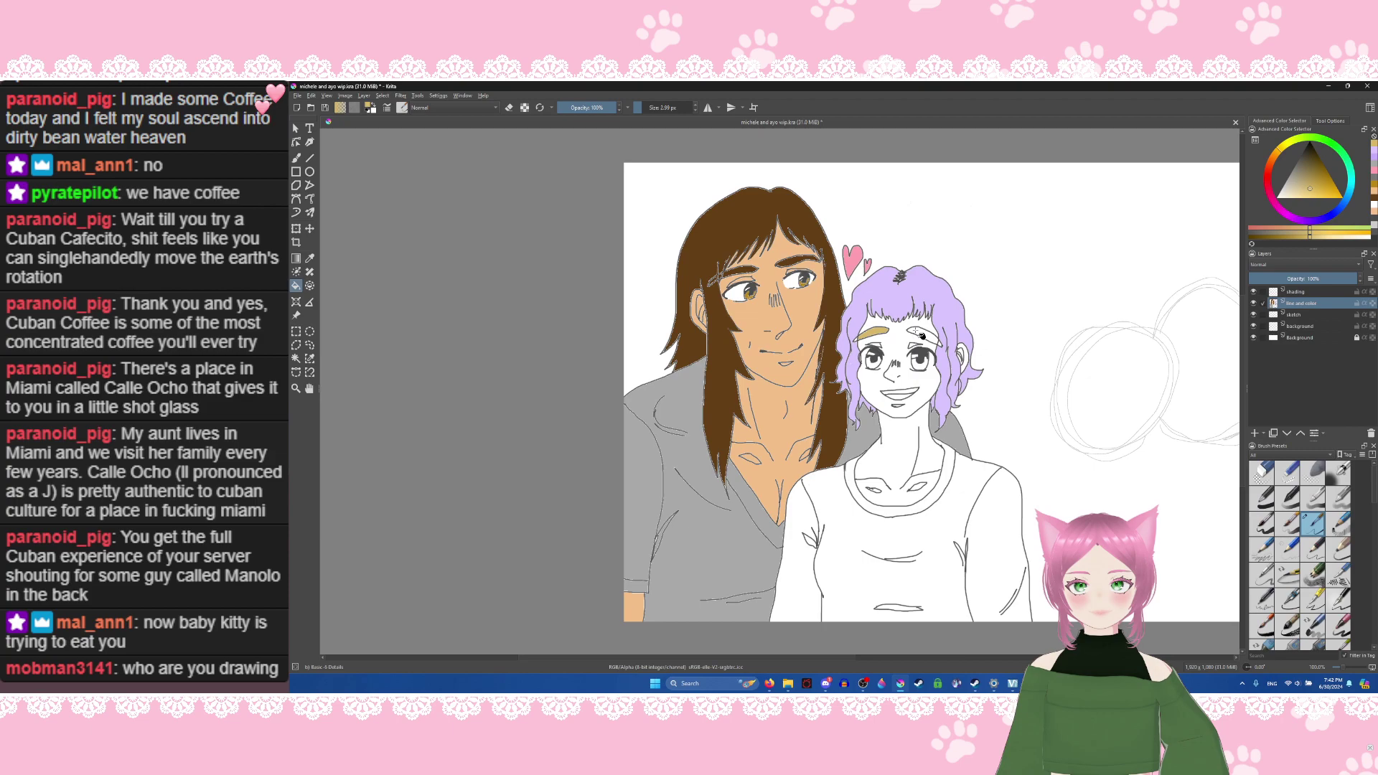
pyautogui.click(922, 333)
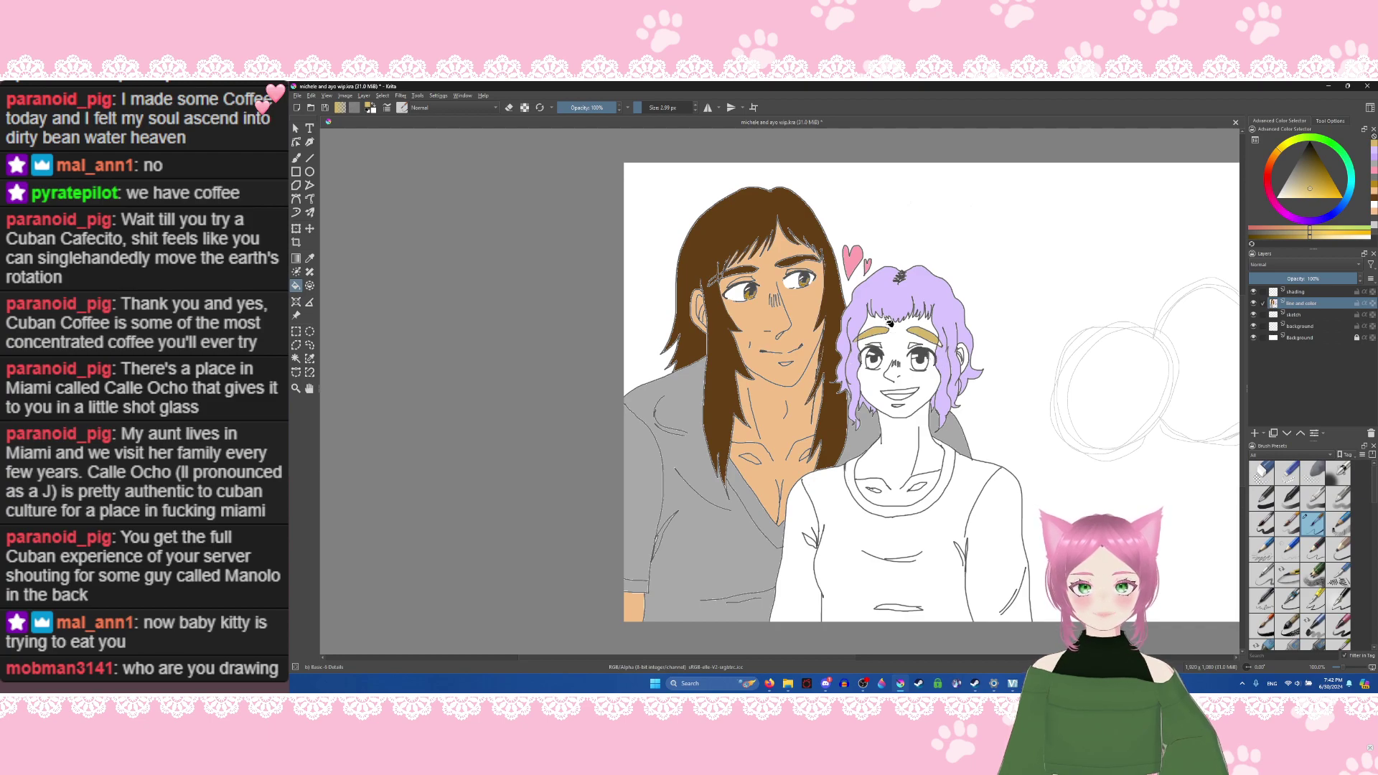
pyautogui.click(1343, 668)
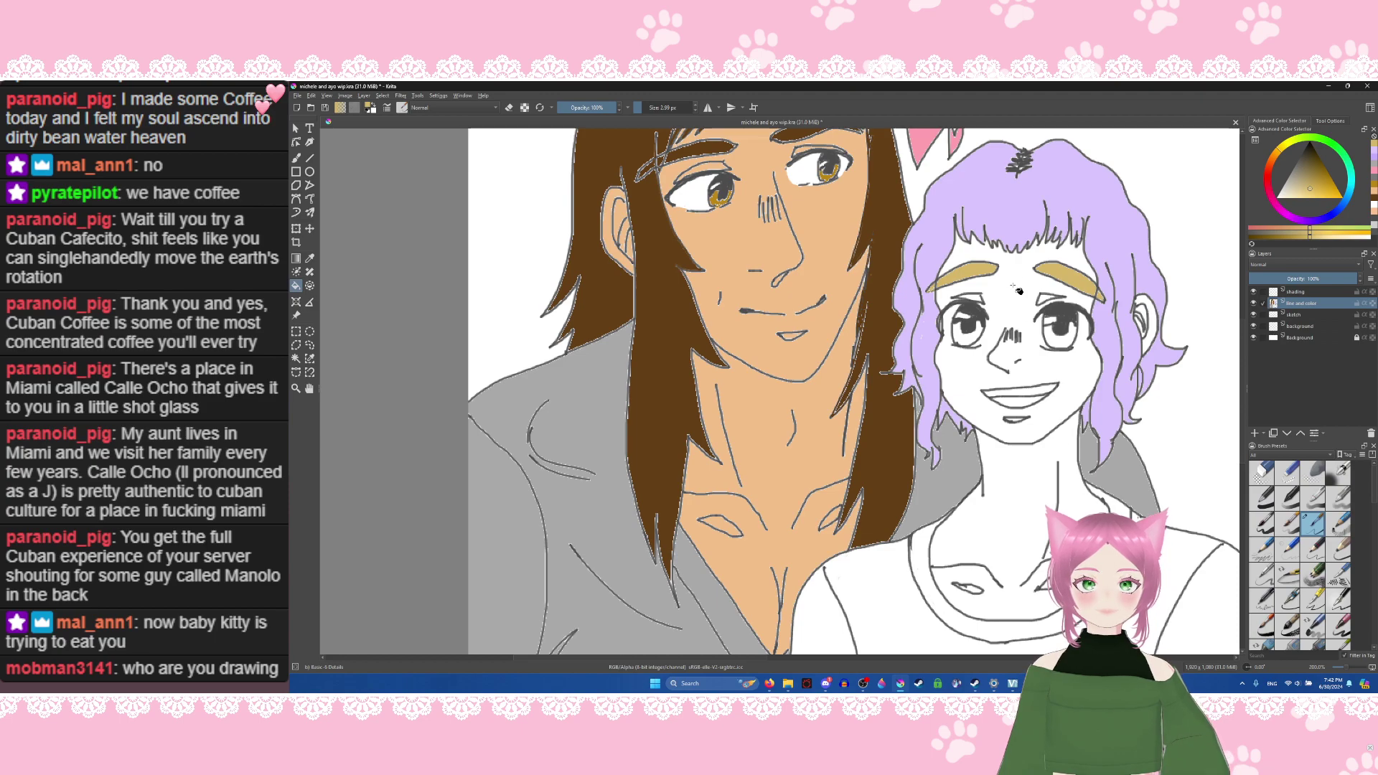
pyautogui.moveTo(1023, 209)
pyautogui.mouseDown()
pyautogui.moveTo(1015, 170)
pyautogui.moveTo(1036, 187)
pyautogui.mouseUp()
pyautogui.hotkey('ctrl', 'z')
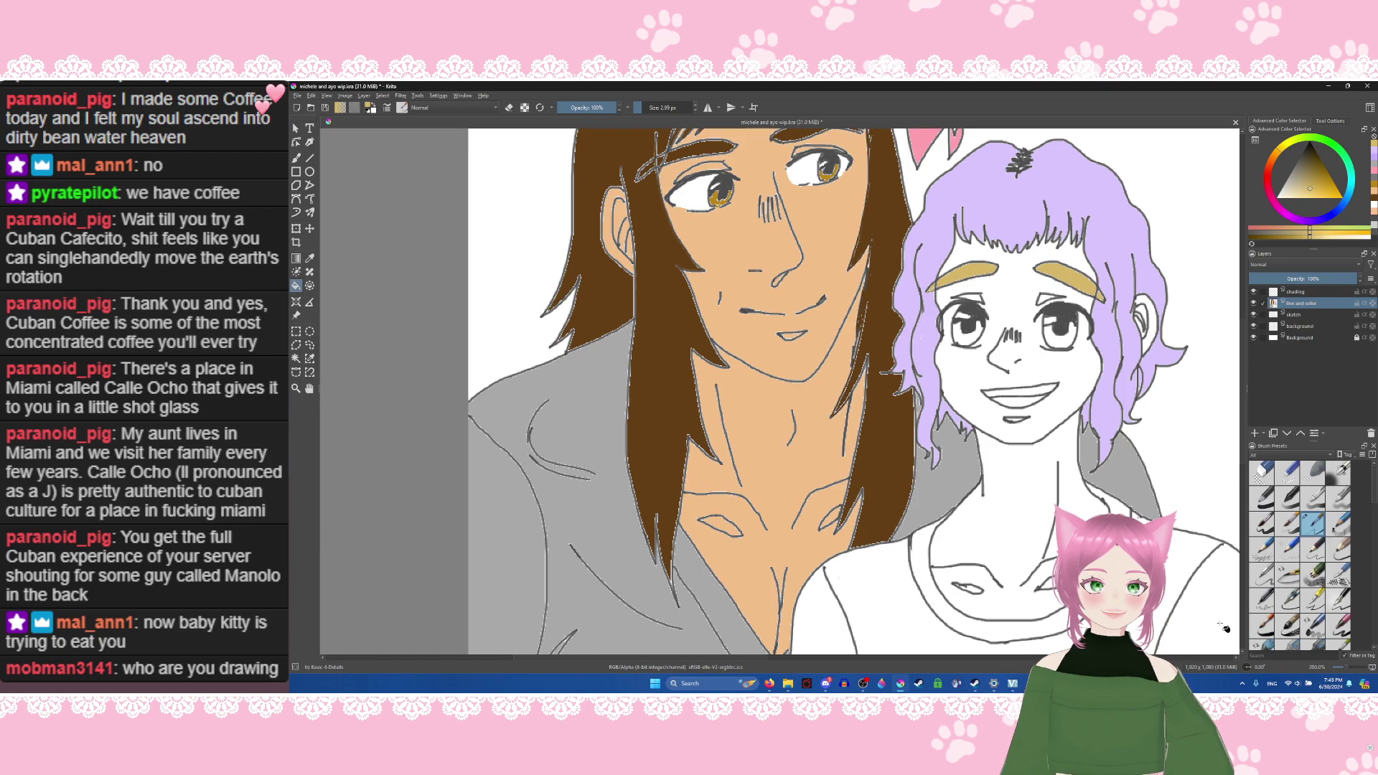
pyautogui.press('1')
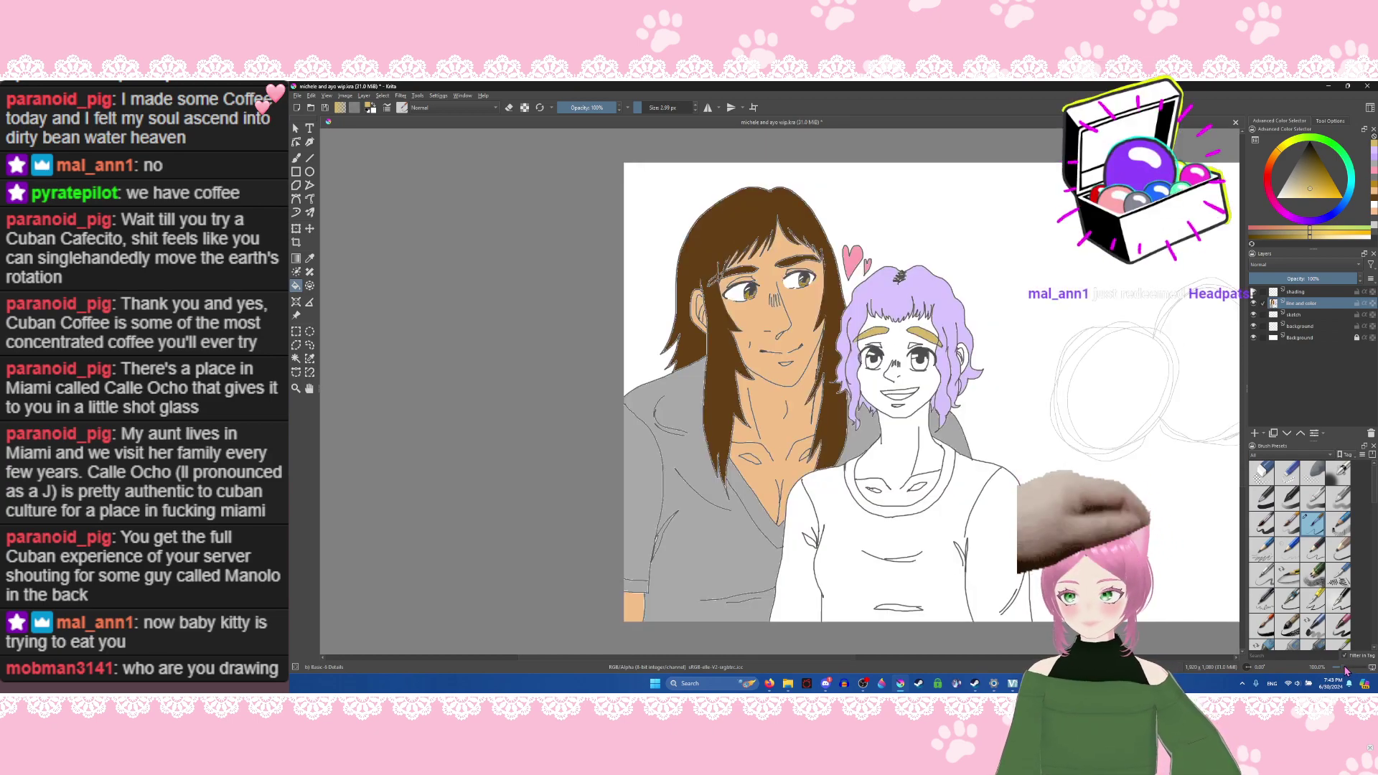
pyautogui.press('+')
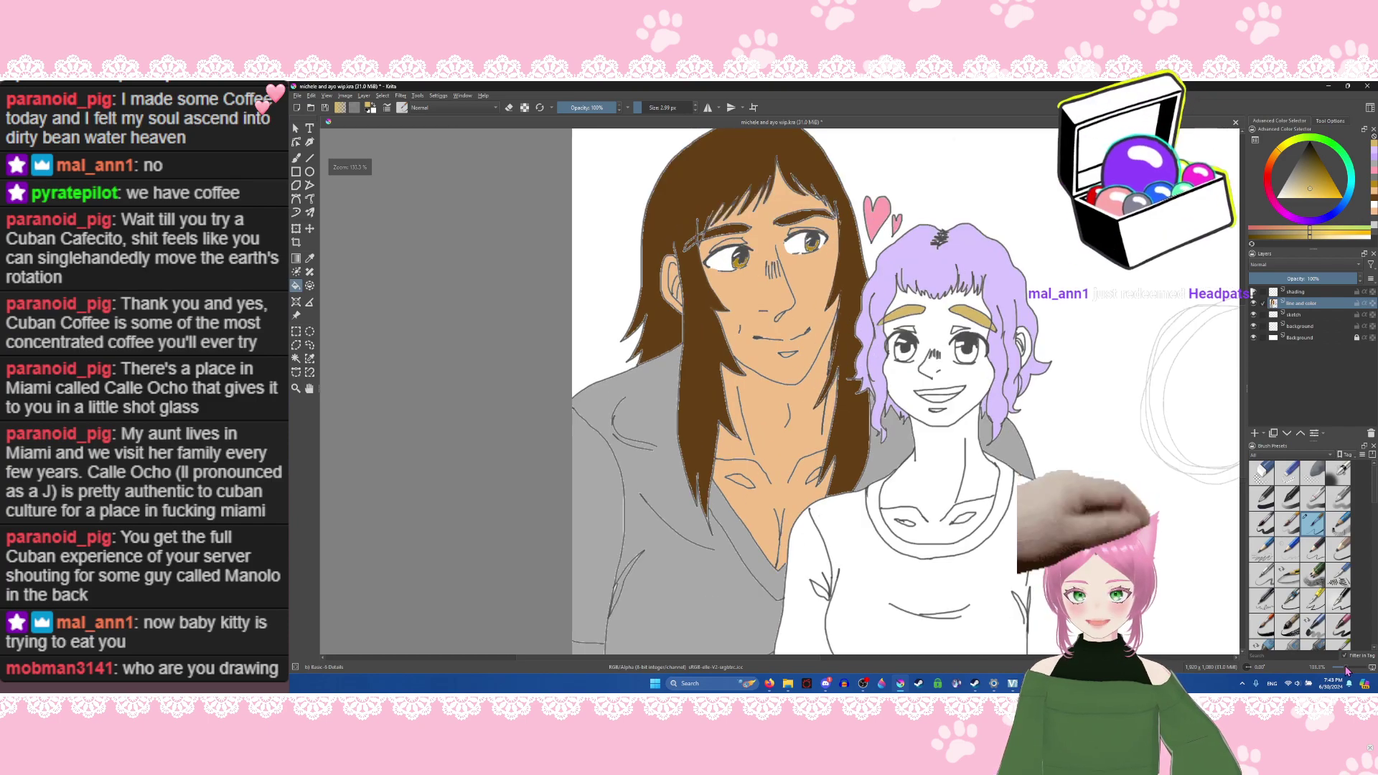
pyautogui.press('-')
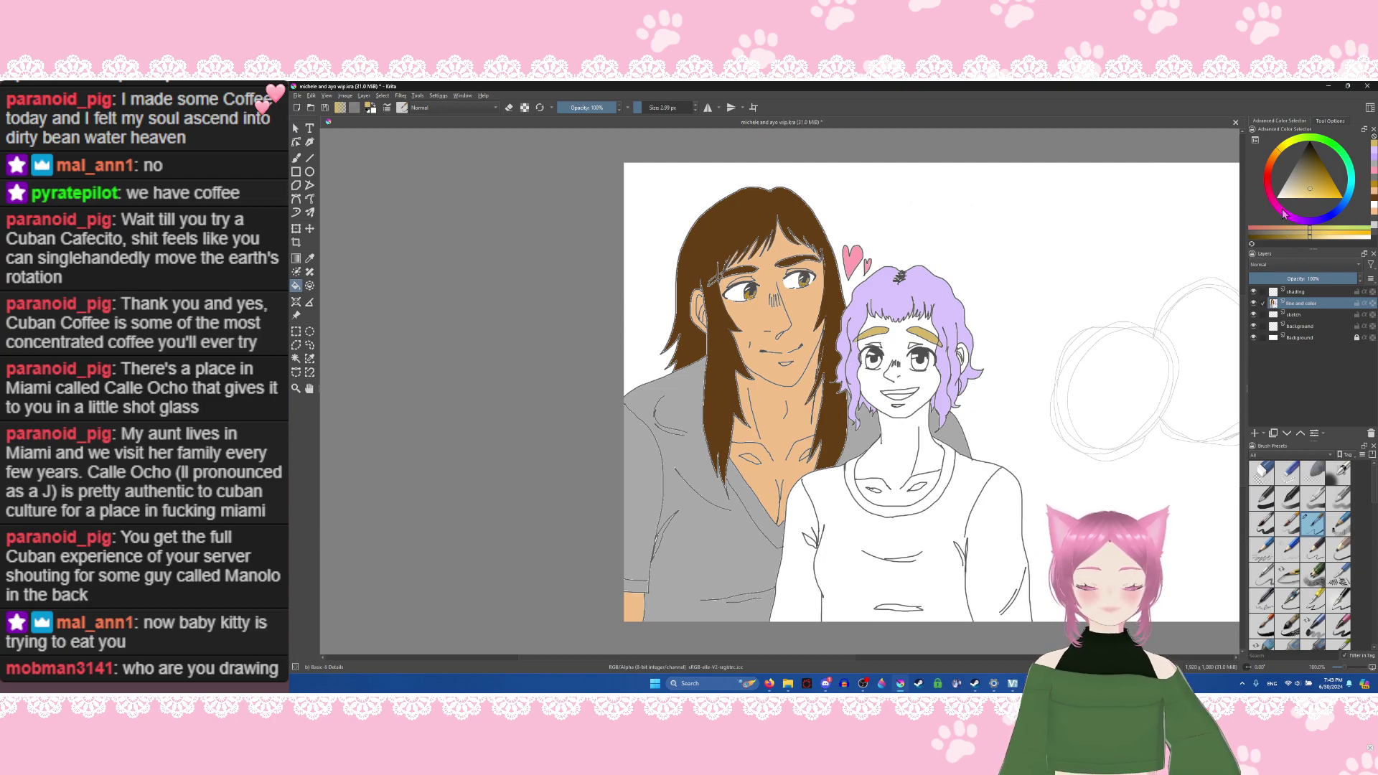
# Step: Try a pale pink skin color on the curly-haired character's neck and face, and undo both fills
pyautogui.moveTo(1284, 155)
pyautogui.mouseDown()
pyautogui.moveTo(1270, 189)
pyautogui.moveTo(1268, 175)
pyautogui.mouseUp()
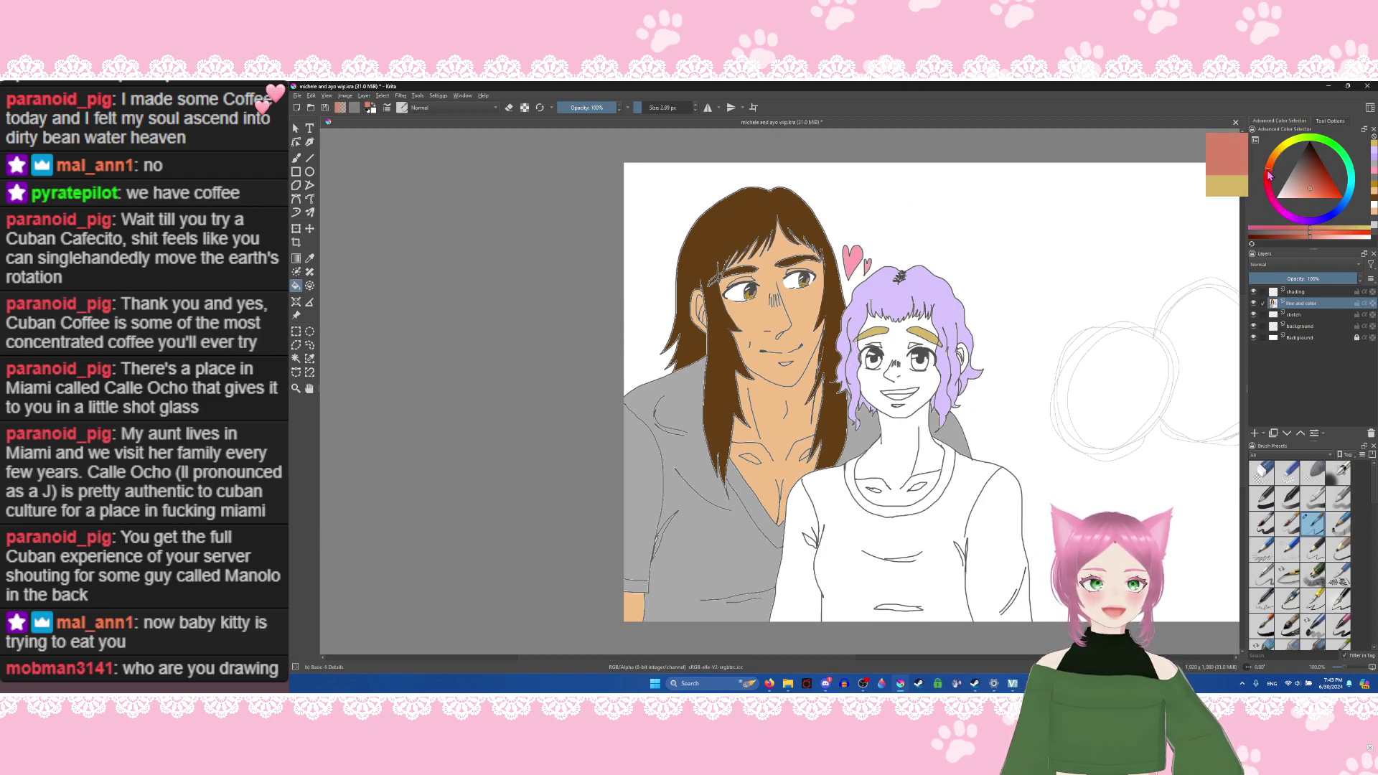
pyautogui.click(1288, 196)
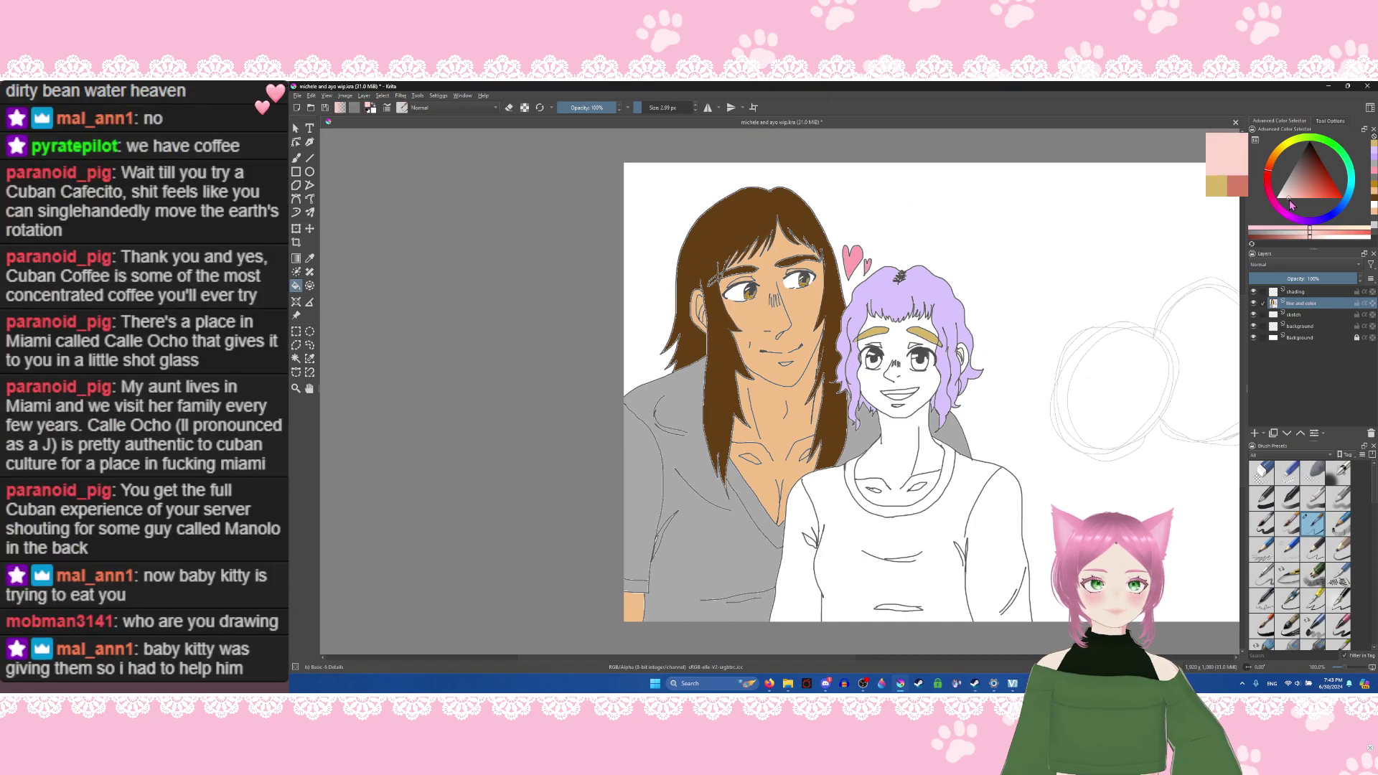
pyautogui.click(881, 446)
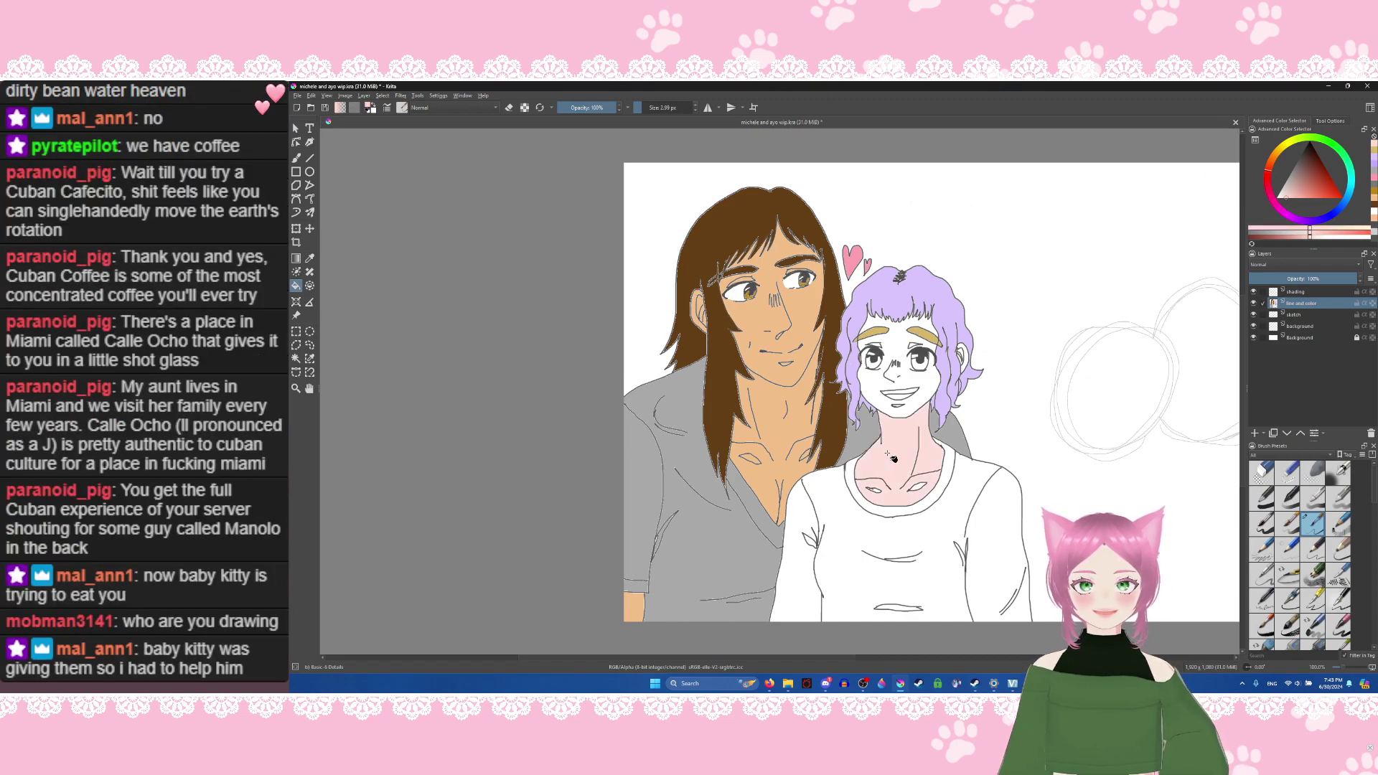
pyautogui.click(876, 393)
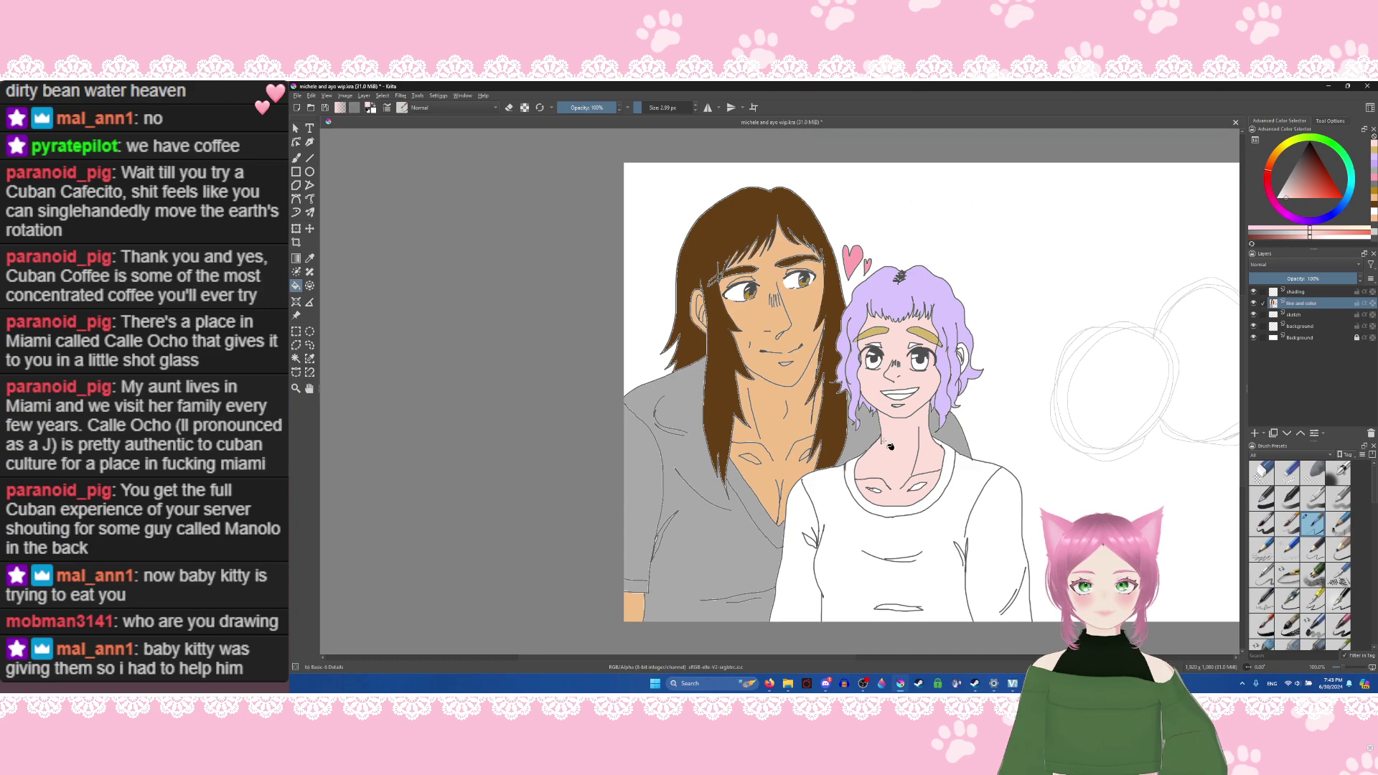
pyautogui.hotkey('ctrl', 'z')
pyautogui.hotkey('ctrl', 'z')
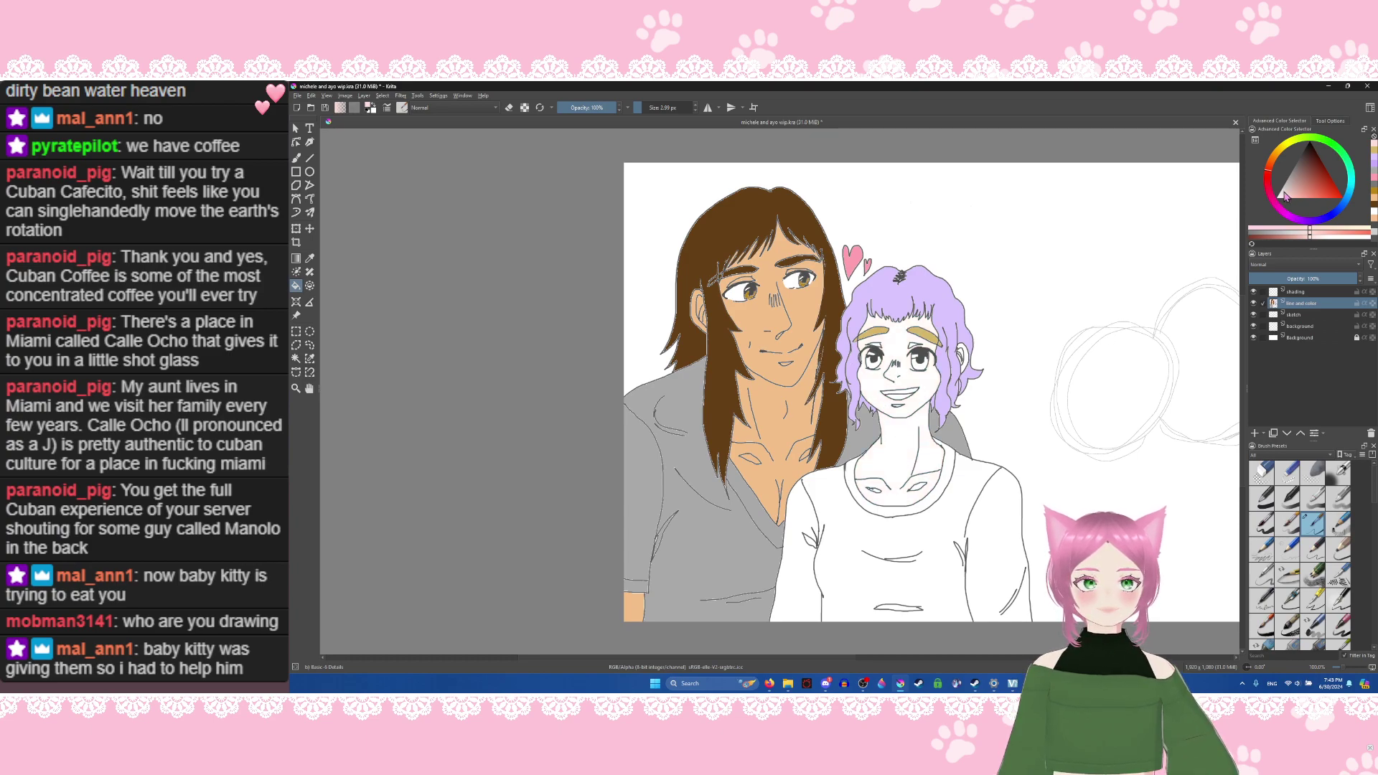
# Step: Fill the curly-haired character's face, neck and upper chest with a pale peach skin color
pyautogui.moveTo(1271, 174); pyautogui.dragTo(1272, 162)
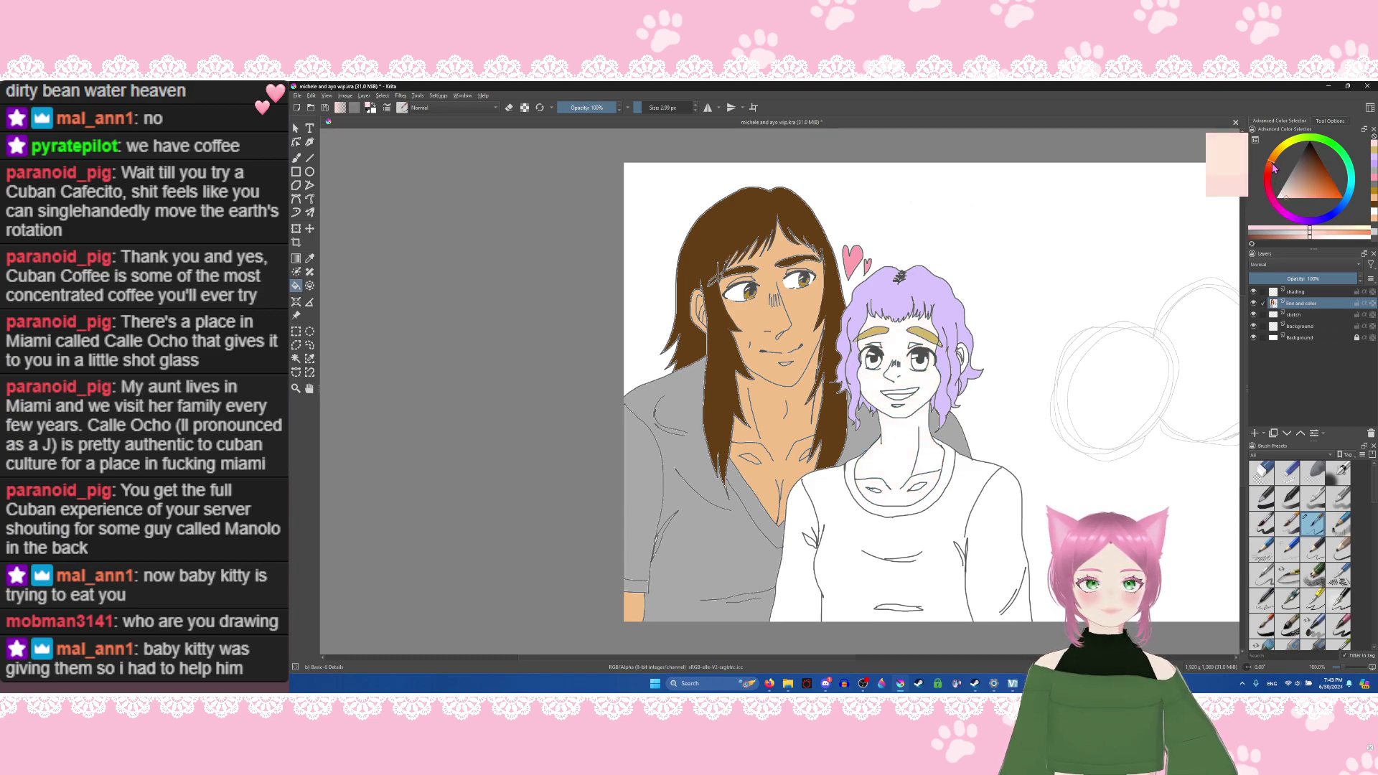
pyautogui.click(1286, 199)
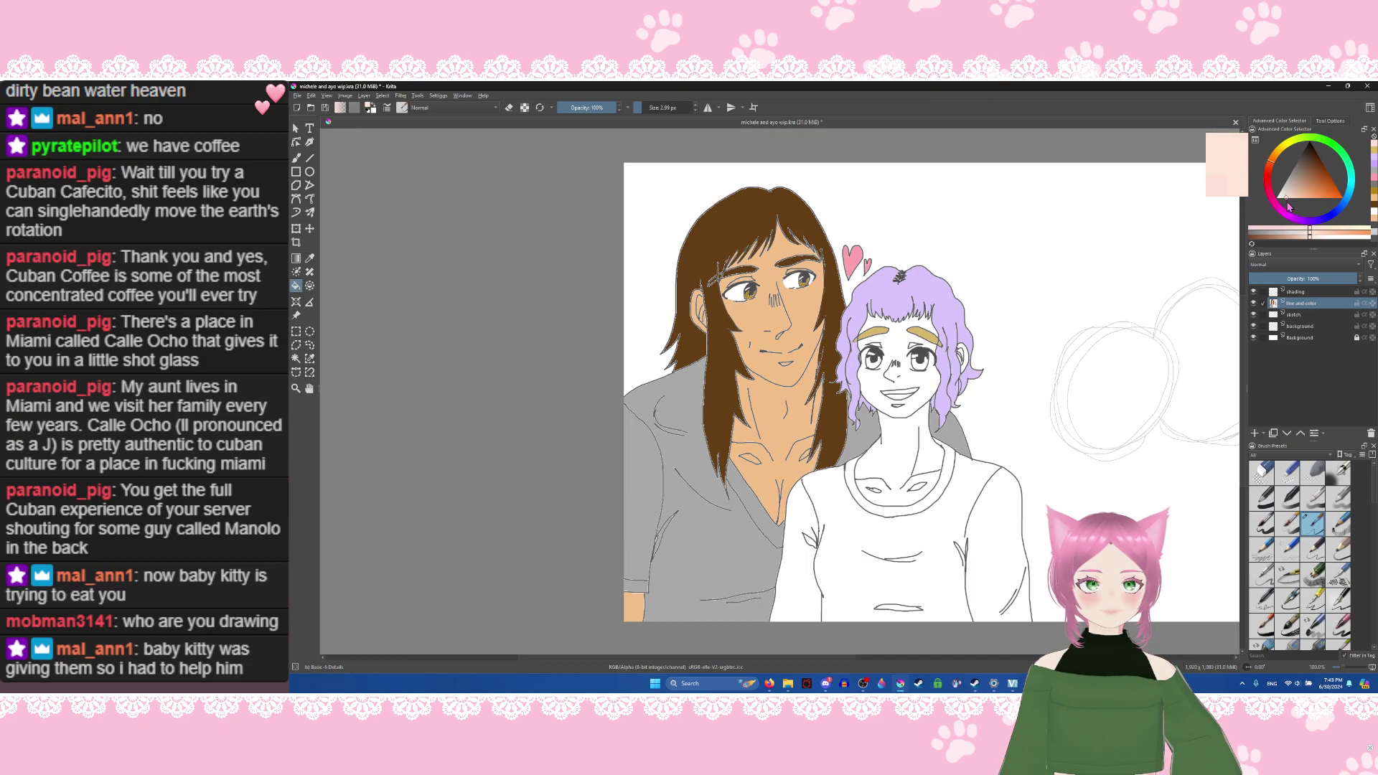
pyautogui.click(902, 350)
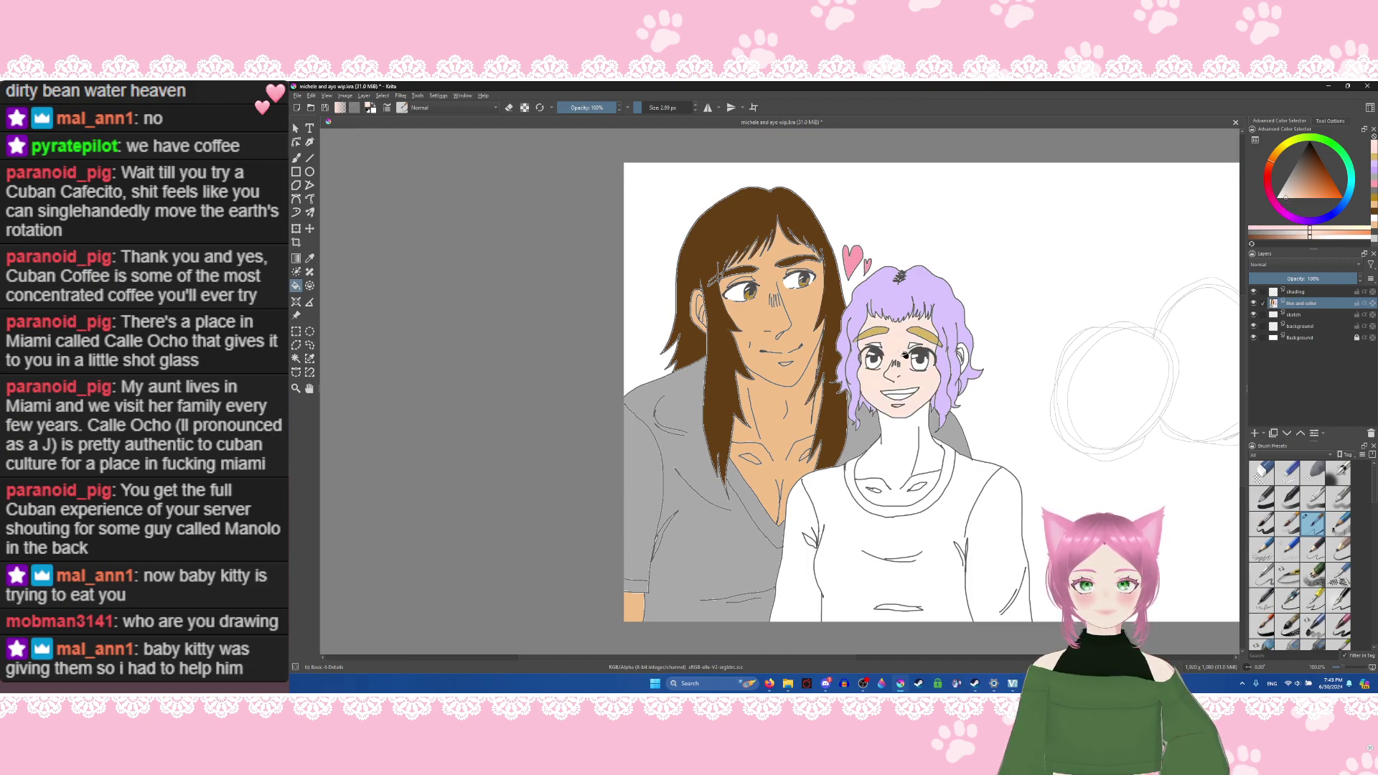
pyautogui.click(909, 445)
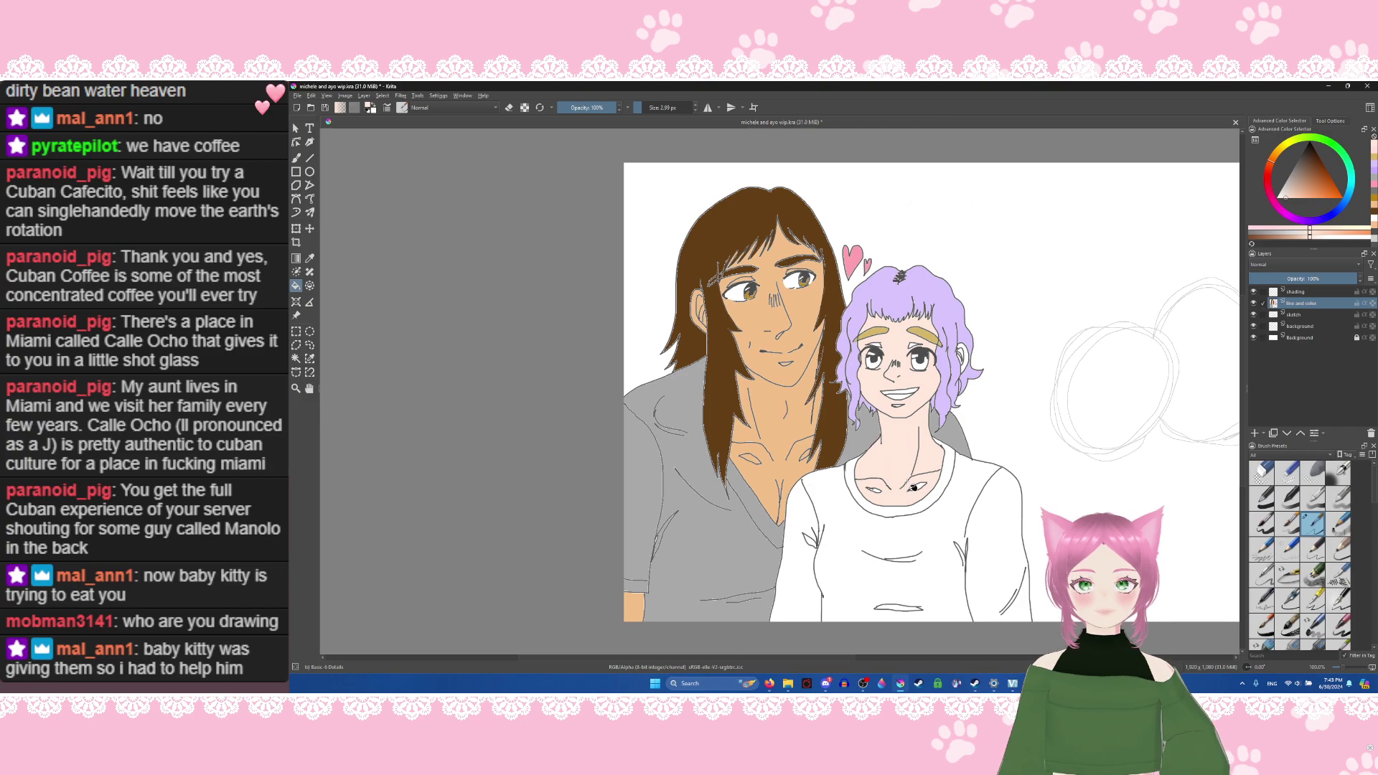
pyautogui.click(920, 486)
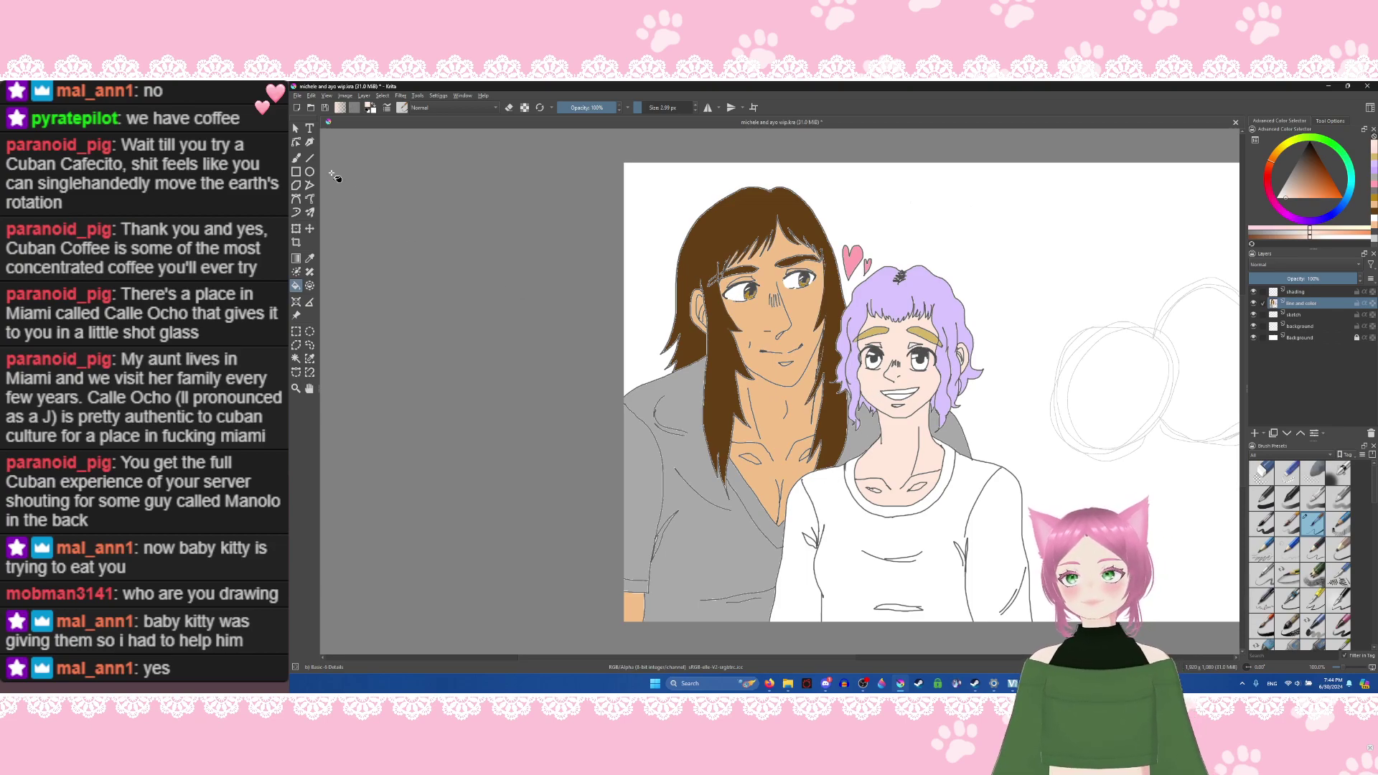
# Step: Fill both of the curly-haired character's irises with a dark green
pyautogui.click(297, 158)
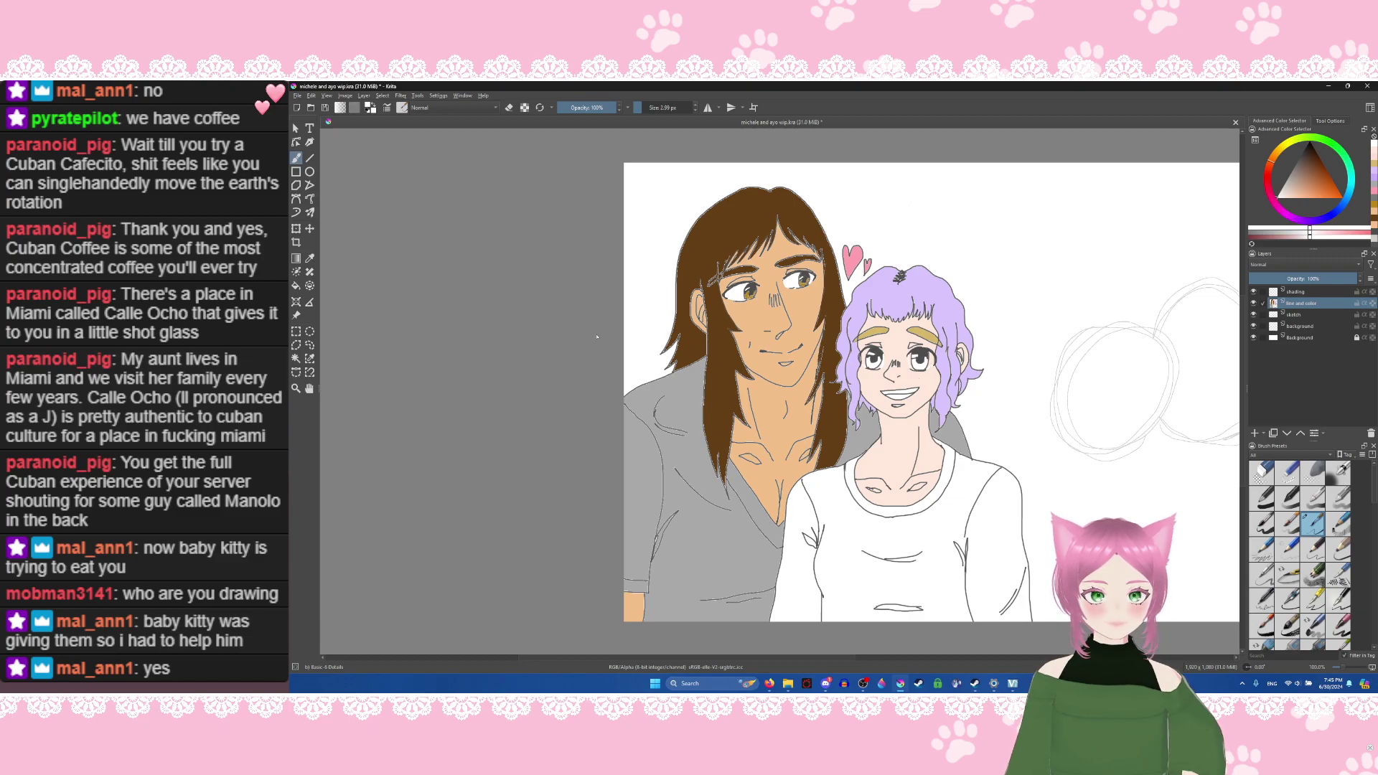
pyautogui.click(296, 286)
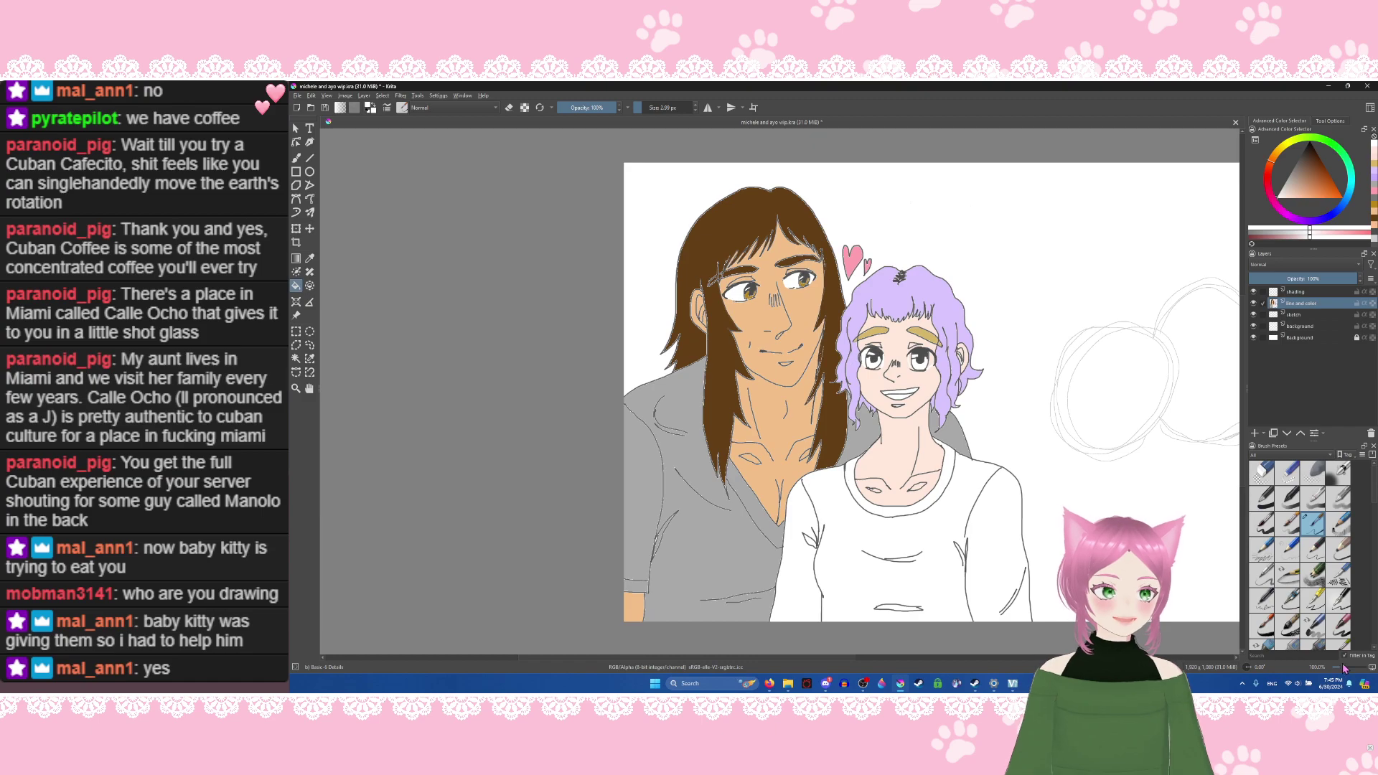
pyautogui.press('+')
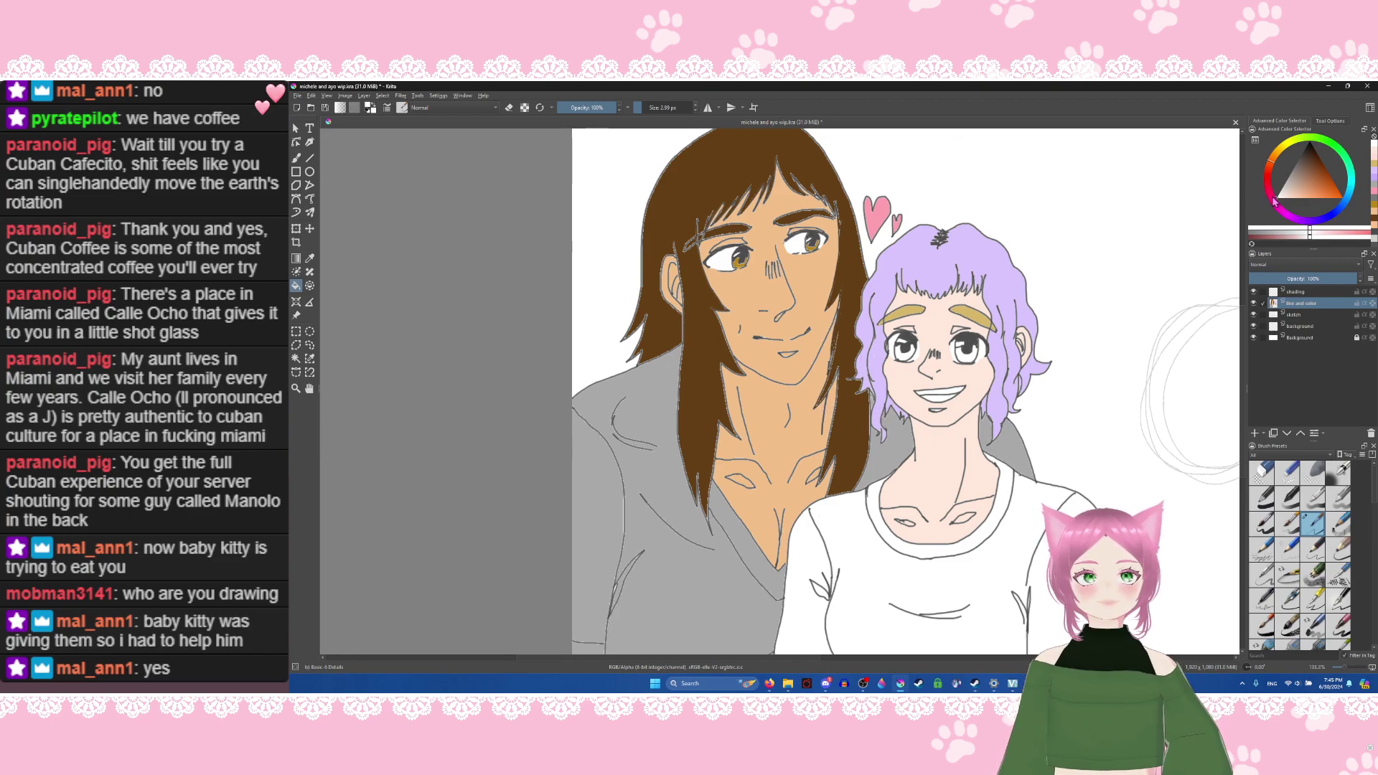
pyautogui.click(1325, 143)
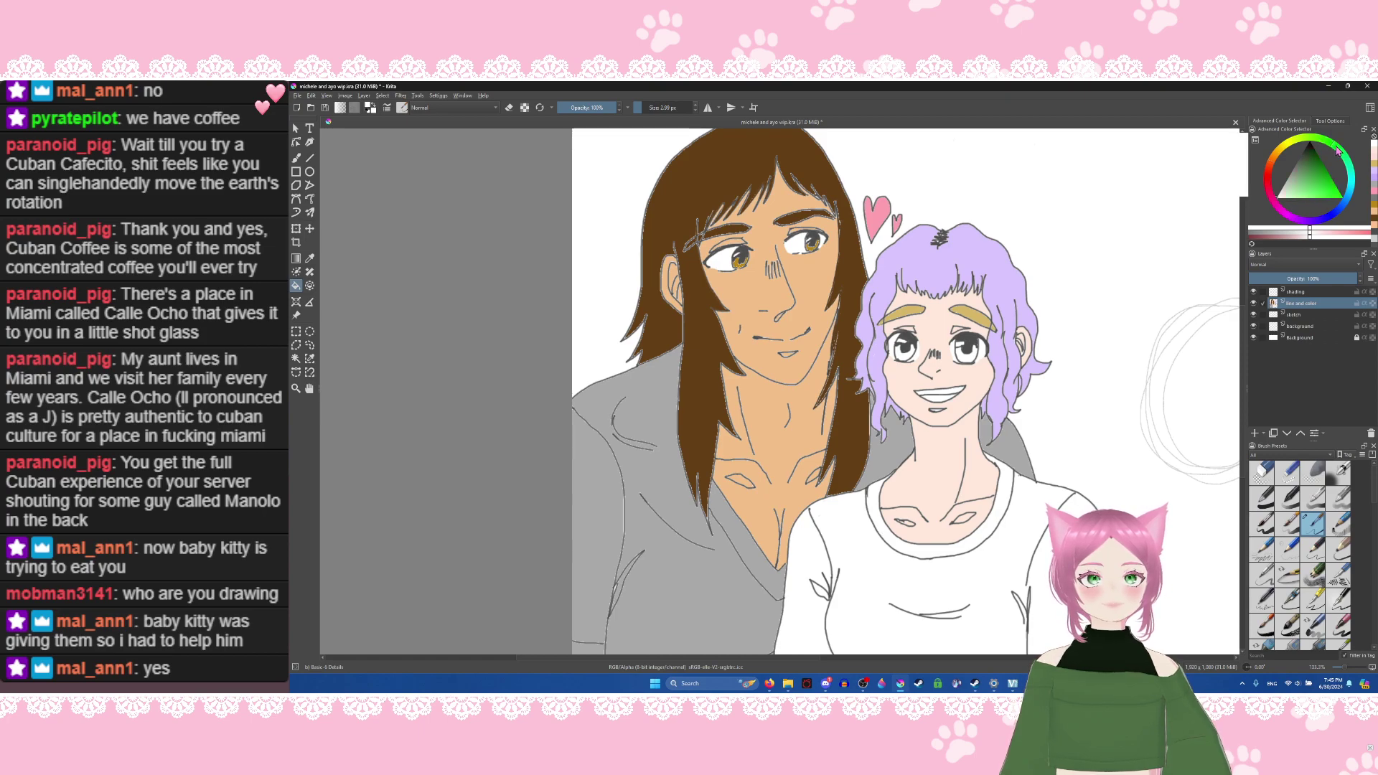
pyautogui.click(1315, 166)
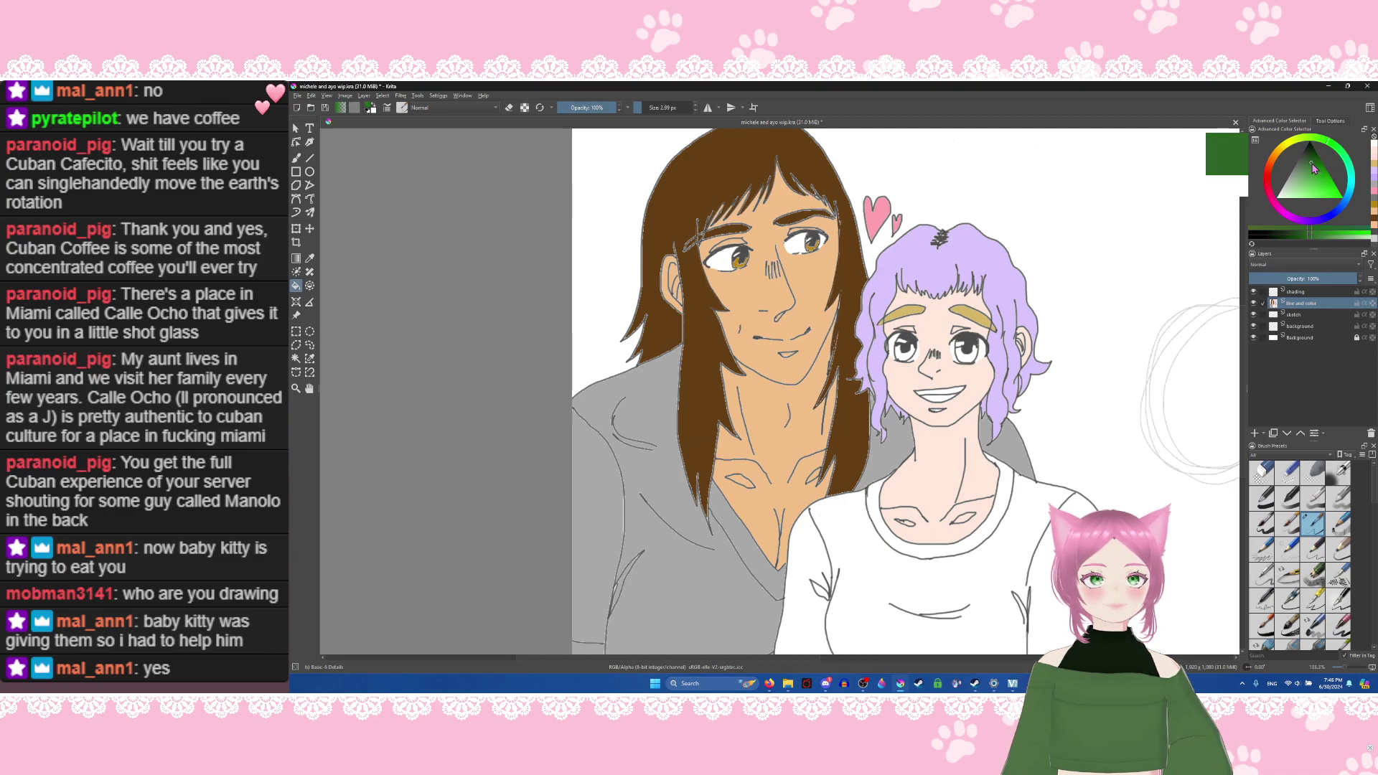
pyautogui.click(906, 356)
pyautogui.click(967, 353)
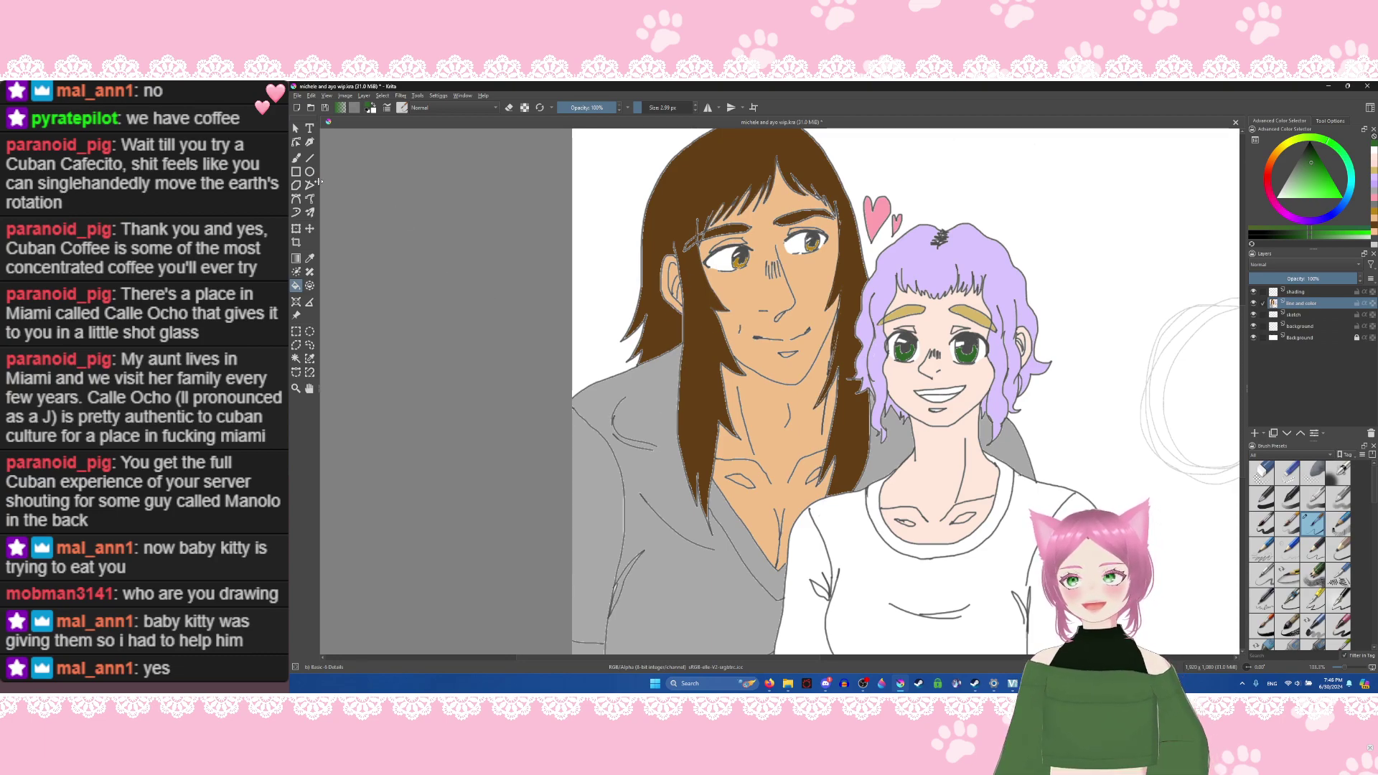
# Step: Brush lighter green accents into the curly-haired character's irises
pyautogui.click(296, 158)
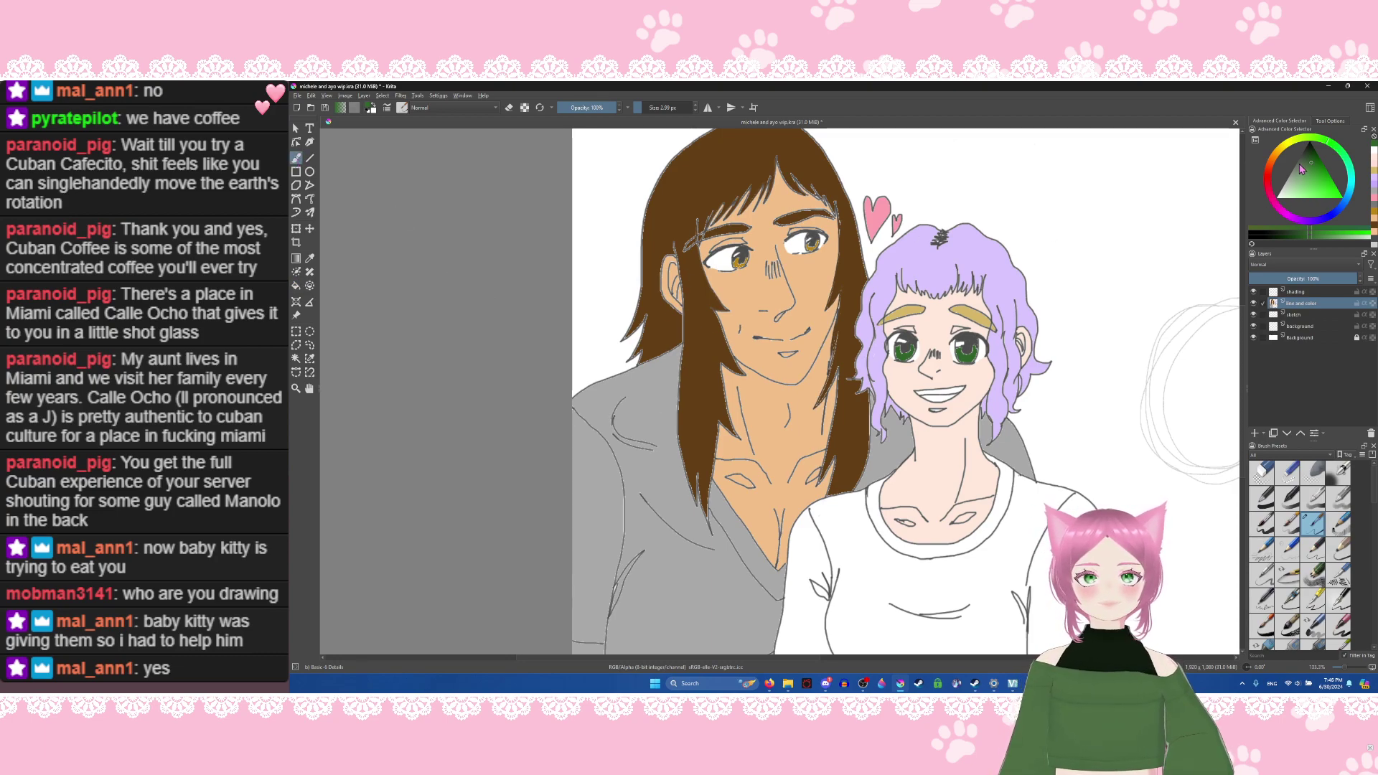
pyautogui.click(1311, 161)
pyautogui.moveTo(1311, 161); pyautogui.dragTo(1312, 171)
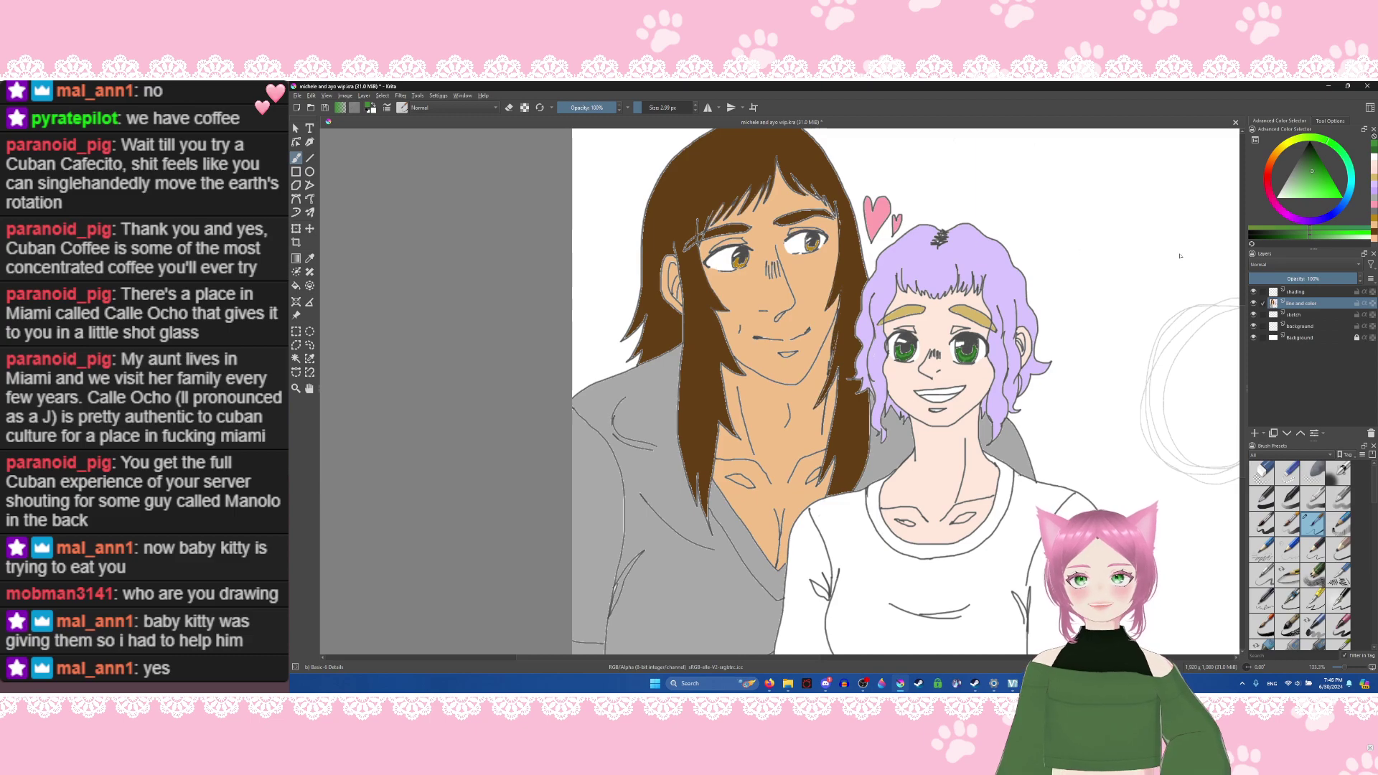
# Step: Brush a more saturated golden yellow into the long-haired man's irises
pyautogui.click(1374, 182)
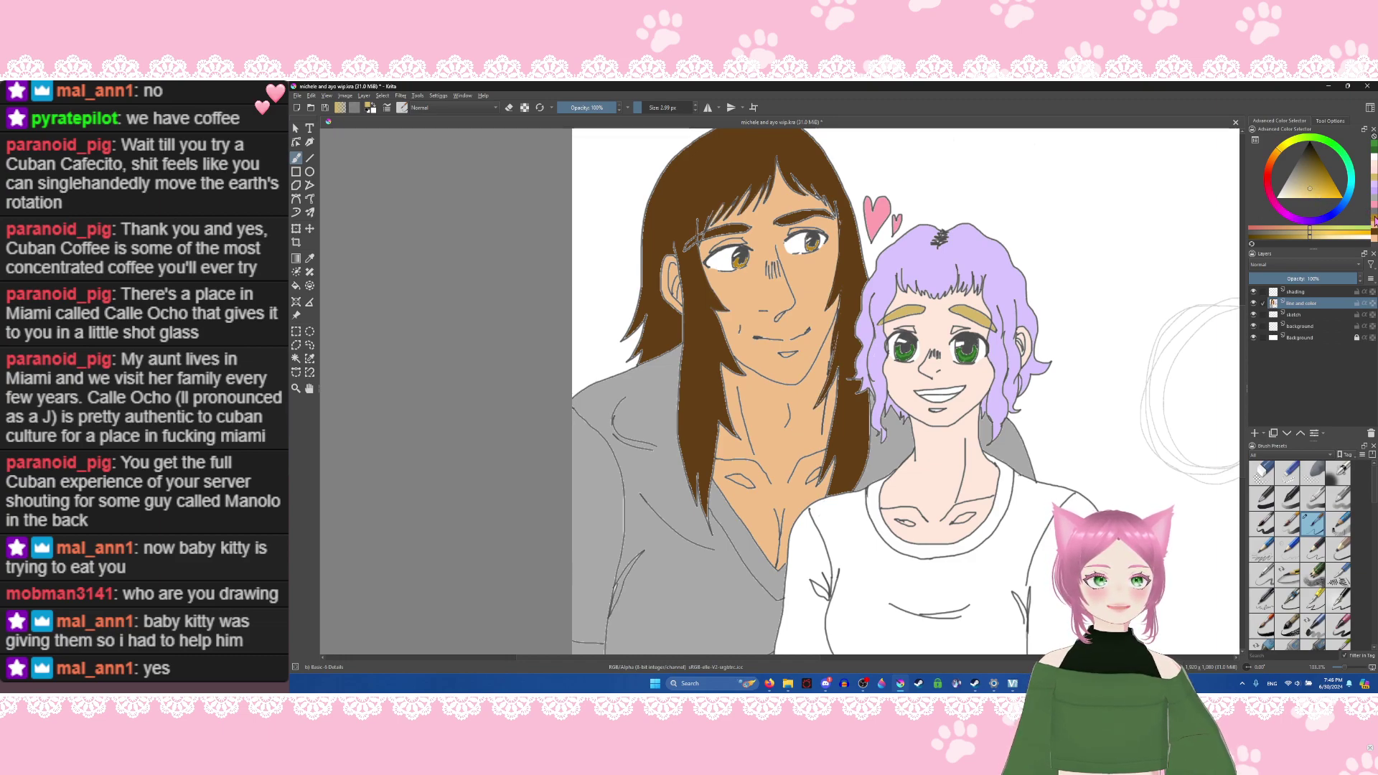
pyautogui.click(1336, 188)
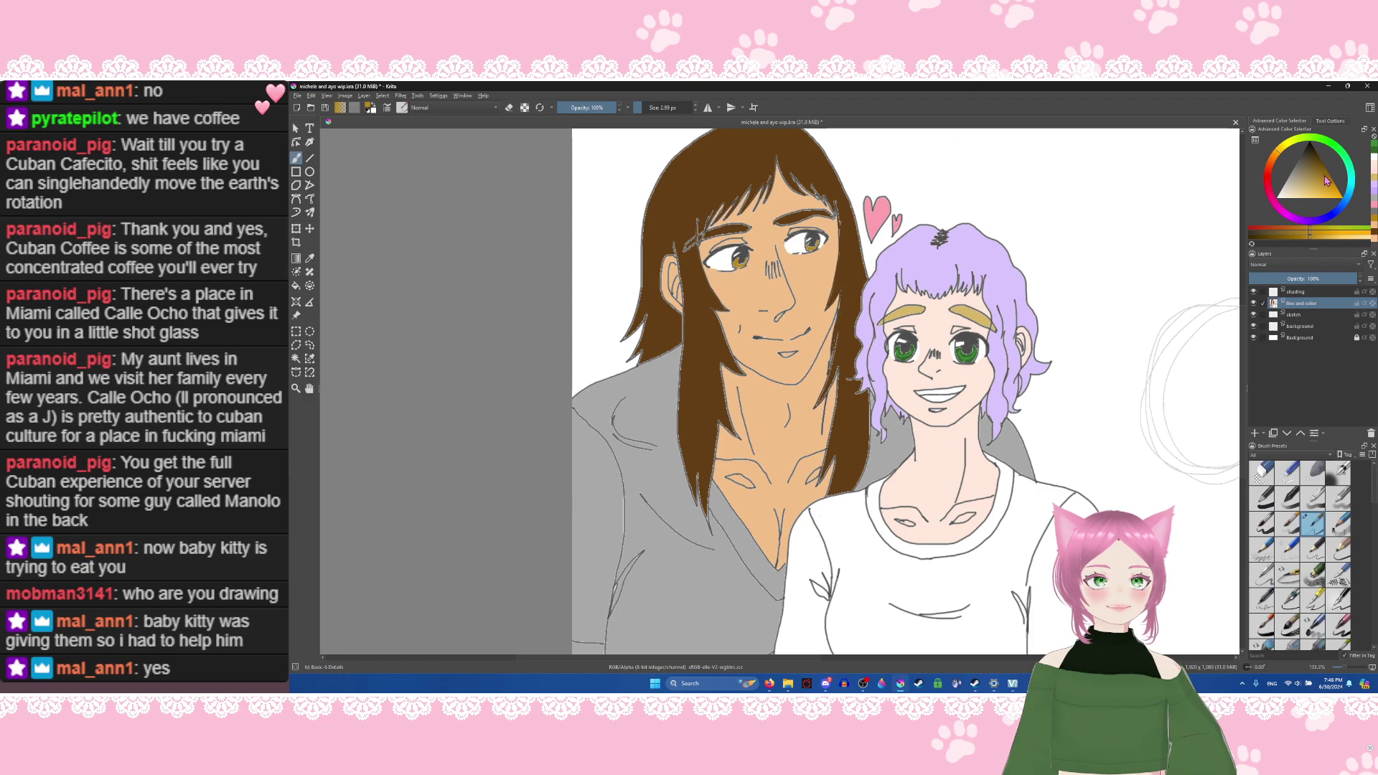
pyautogui.click(1327, 190)
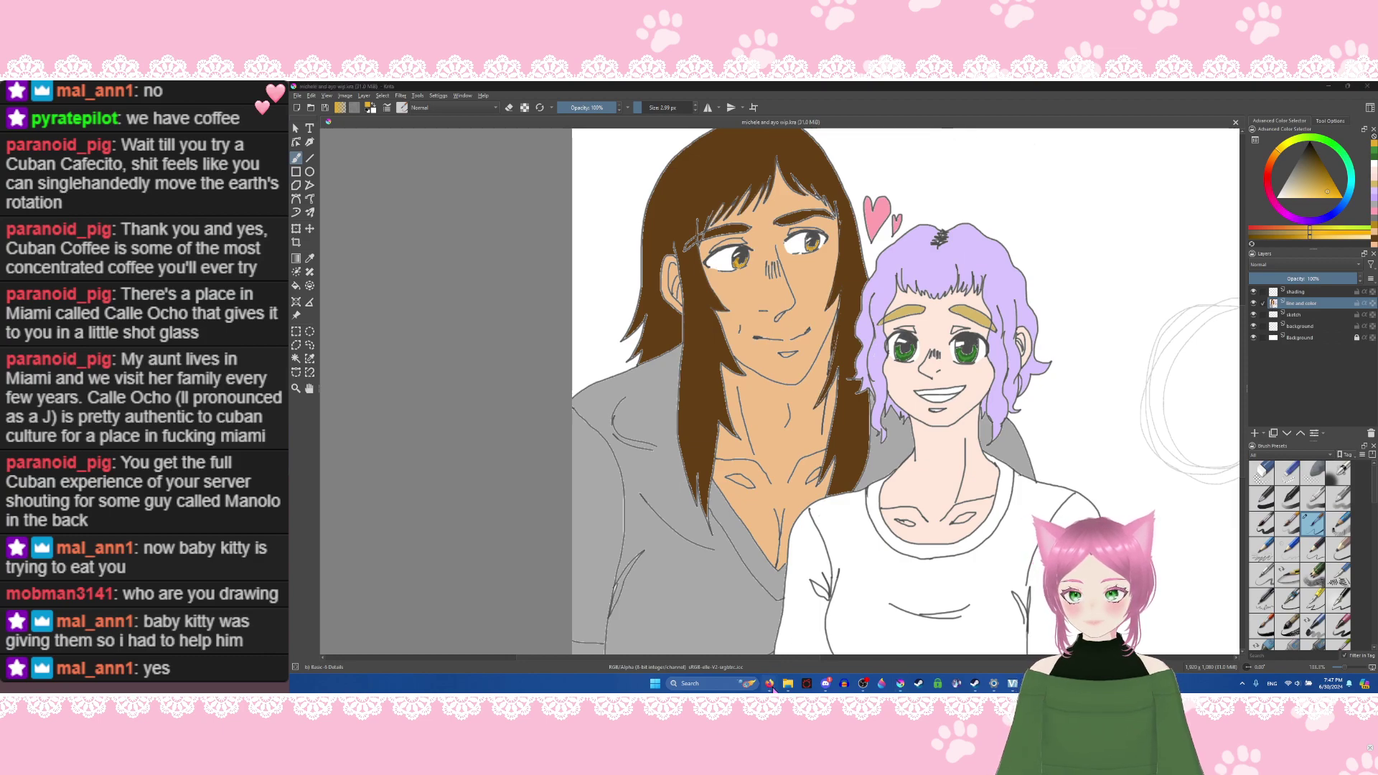
# Step: Switch to Firefox, search Google Images for "michele crispino" and preview two of the character reference pictures
pyautogui.moveTo(772, 686)
pyautogui.click(790, 657)
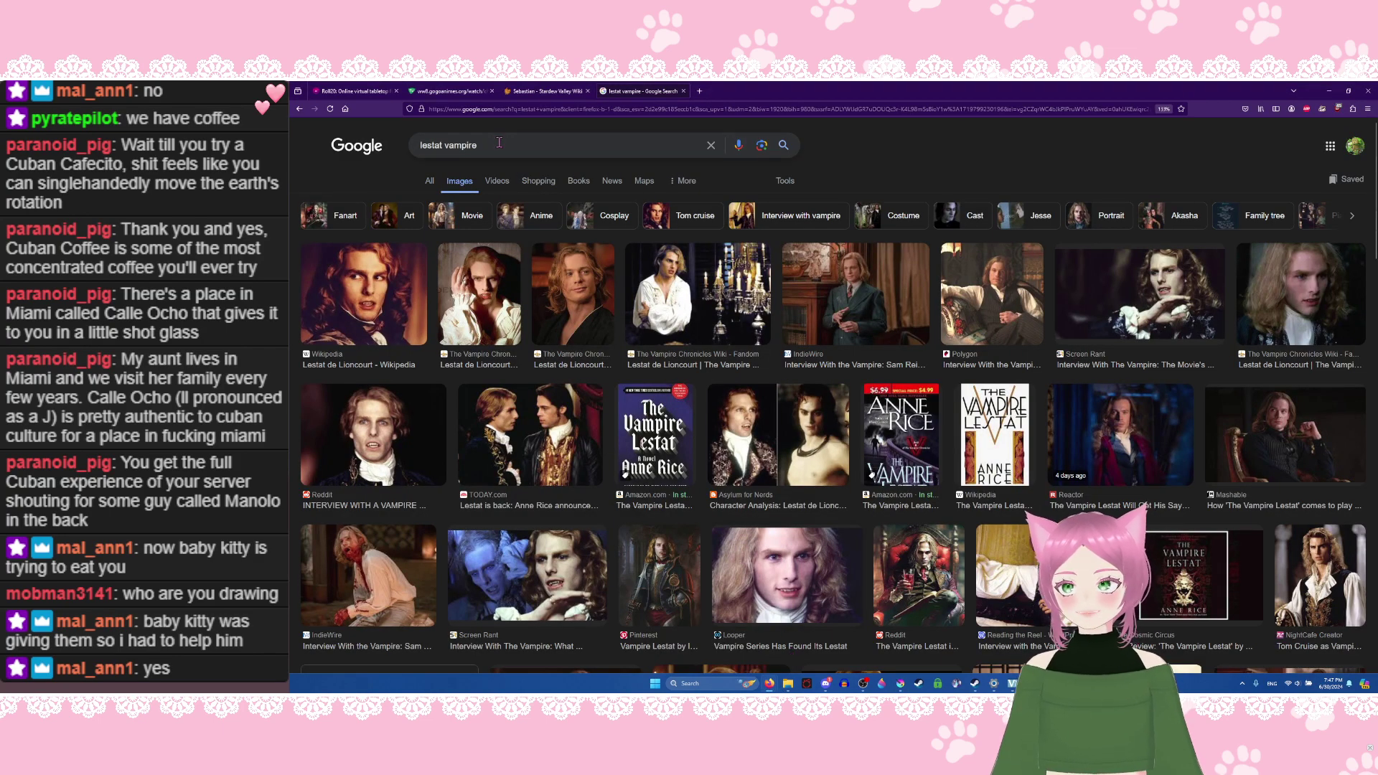
pyautogui.moveTo(499, 143); pyautogui.dragTo(411, 155)
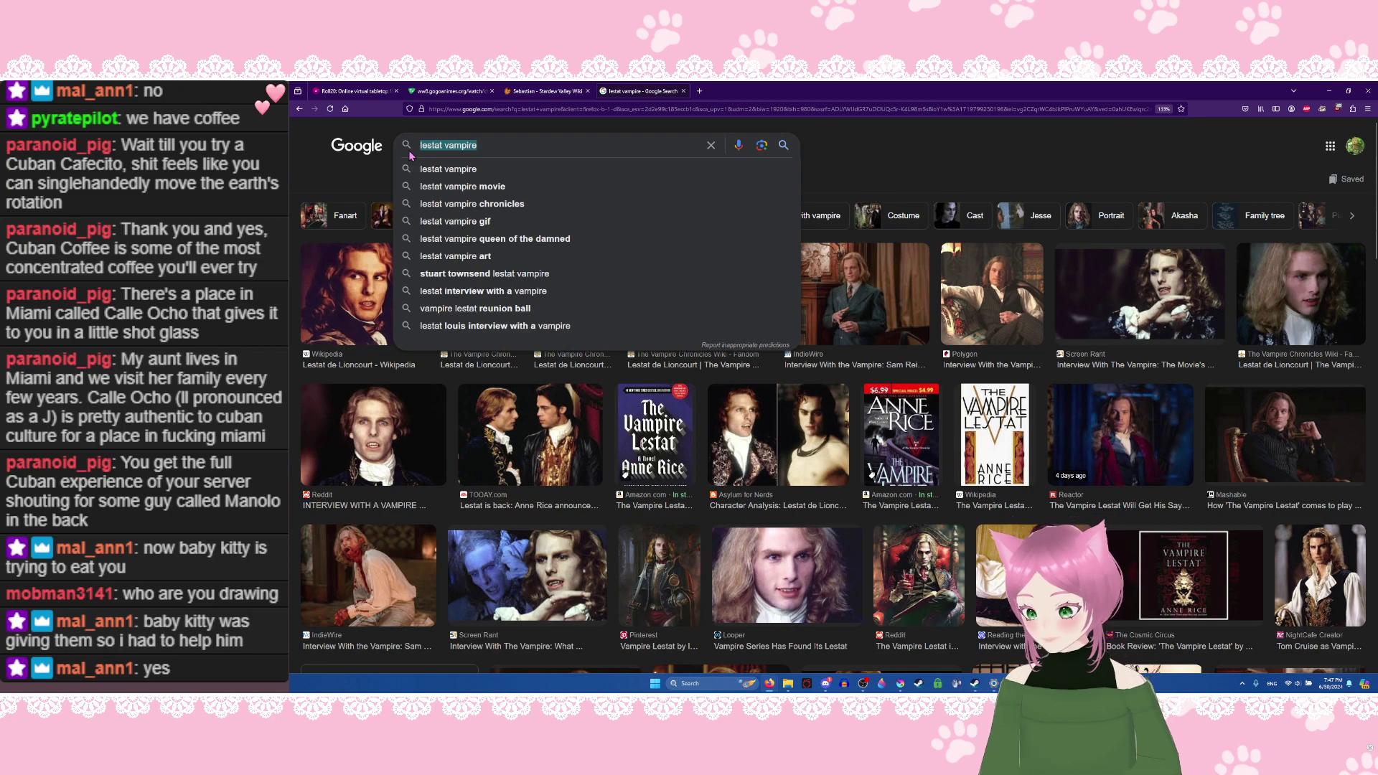
pyautogui.write('michele cr')
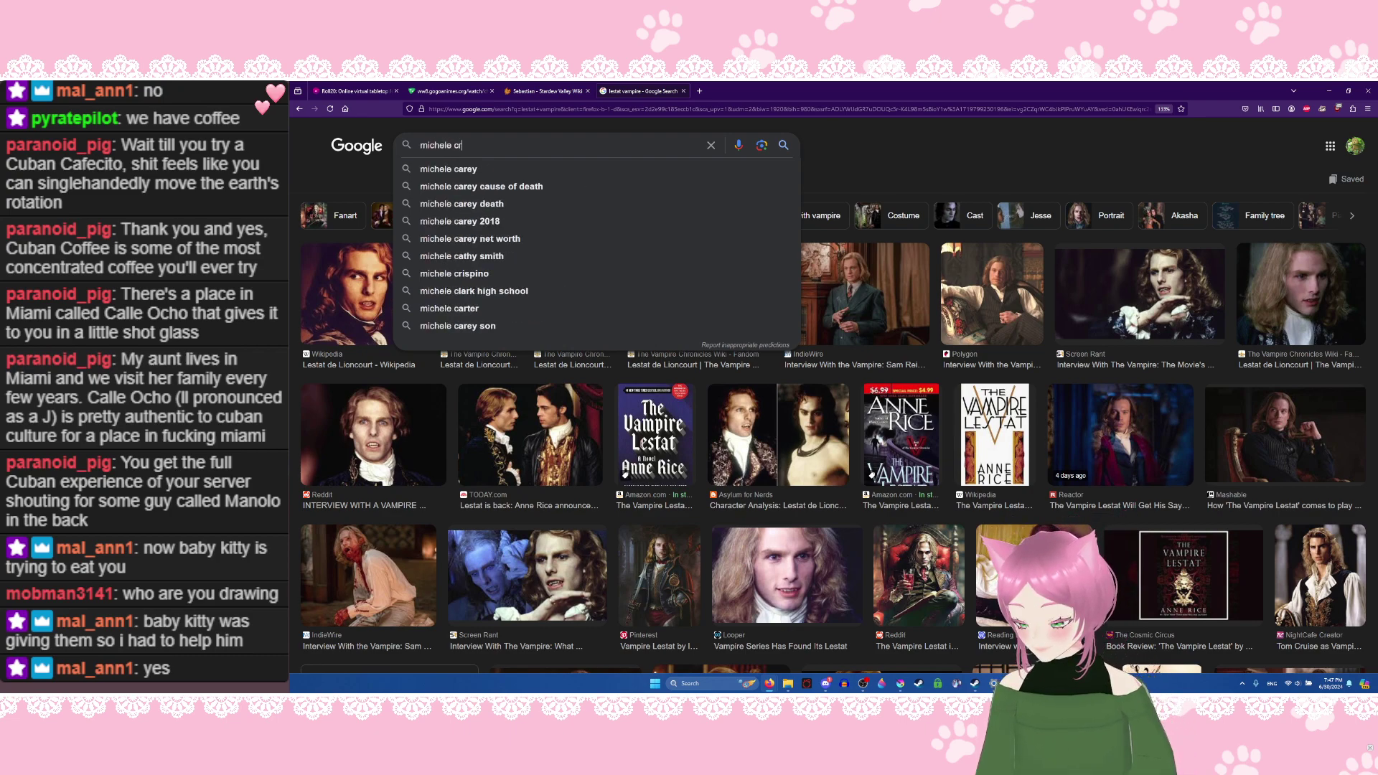
pyautogui.write('ispino')
pyautogui.press('Return')
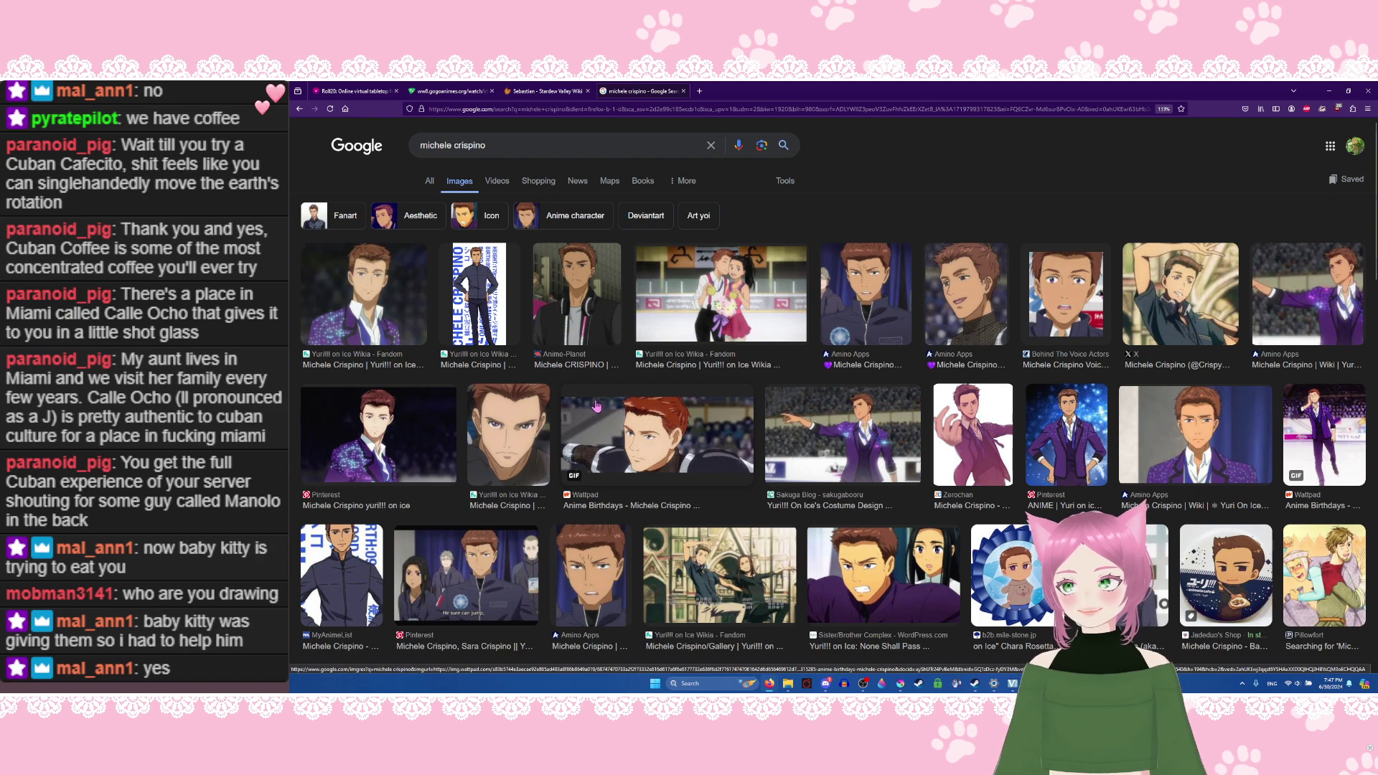
pyautogui.click(579, 320)
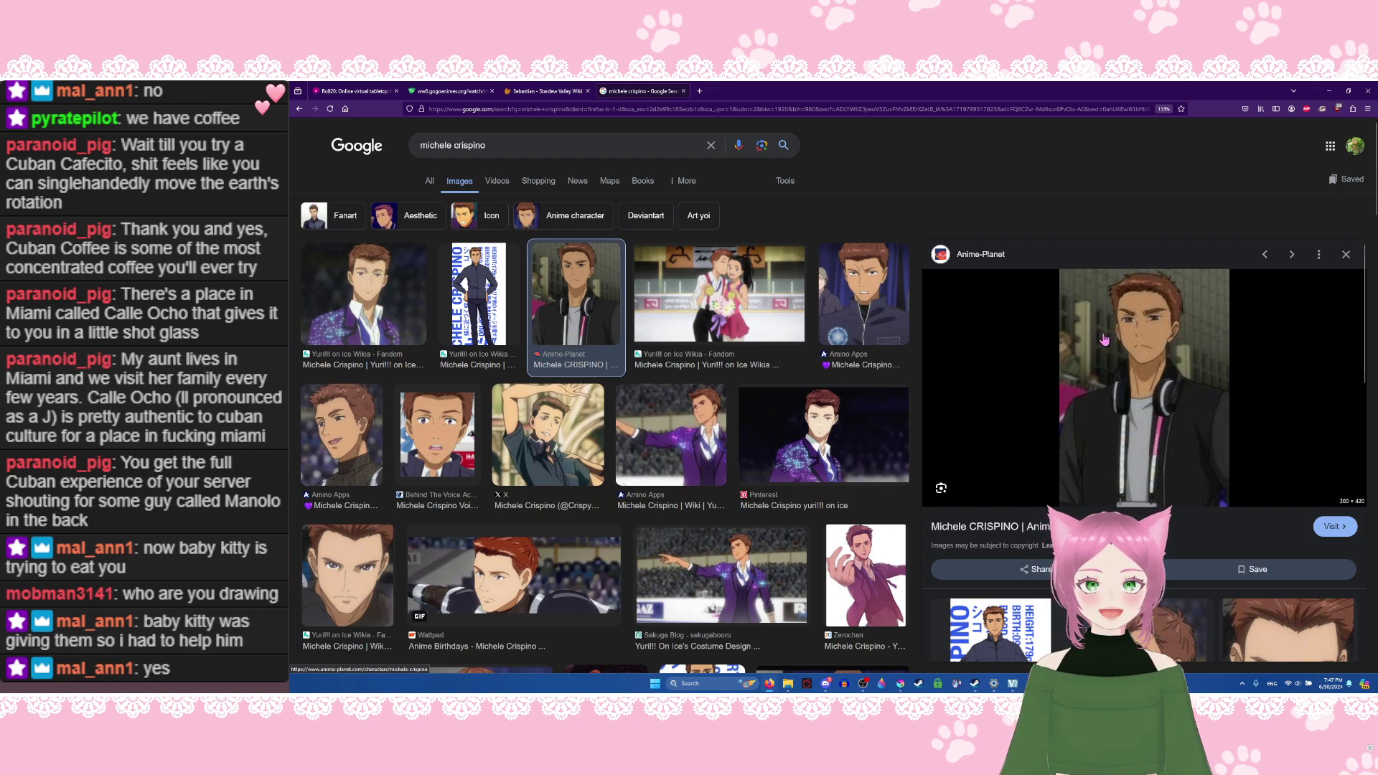
pyautogui.click(872, 304)
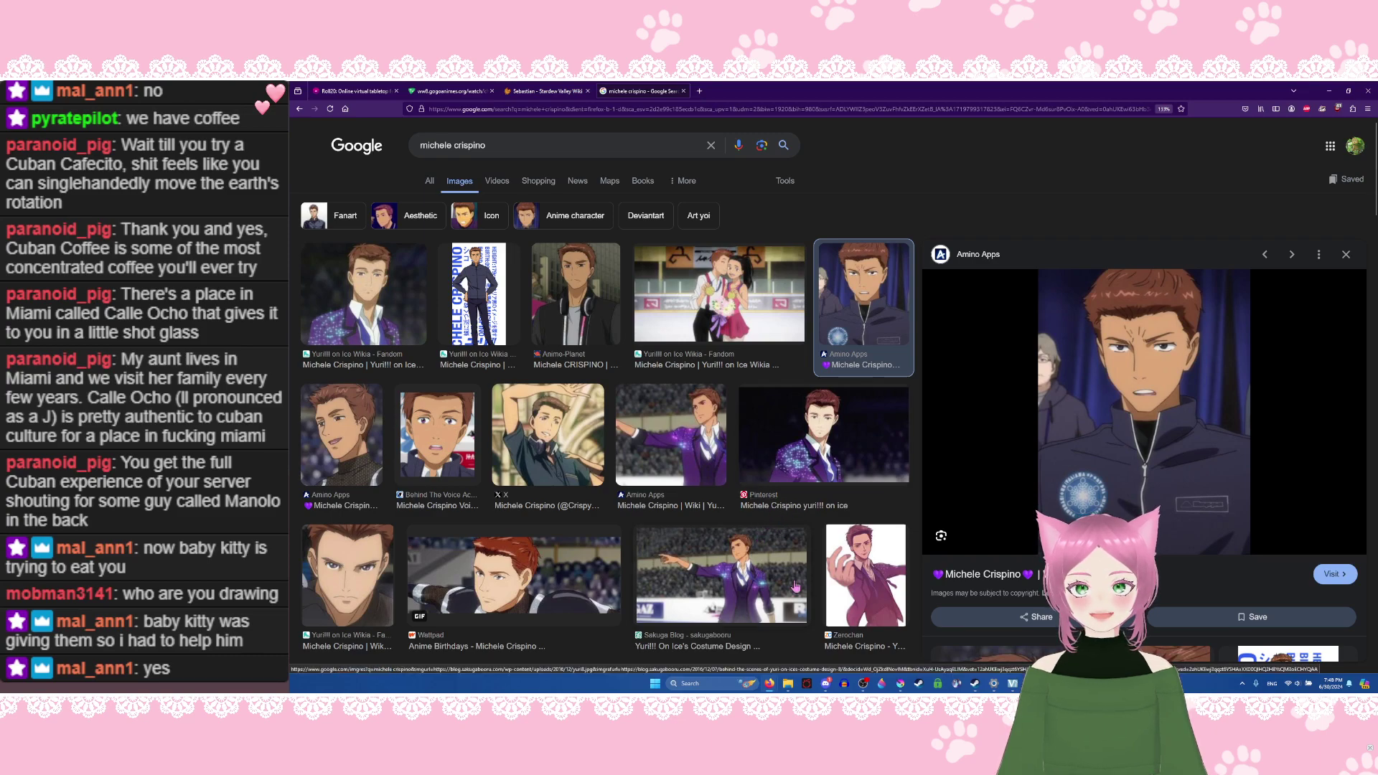
# Step: Switch back to Krita and fill the curly-haired character's open mouth with the dark gray sampled from the line art
pyautogui.click(901, 684)
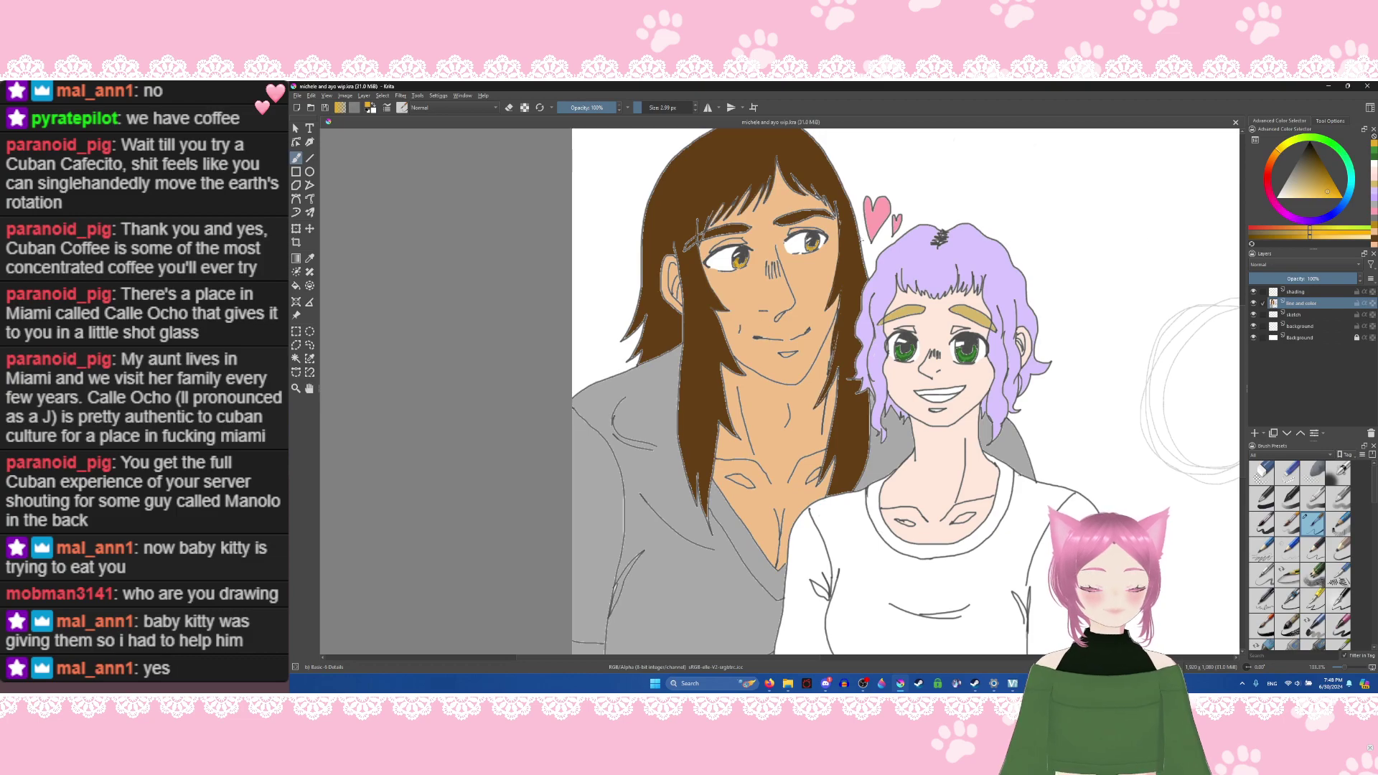
pyautogui.click(309, 258)
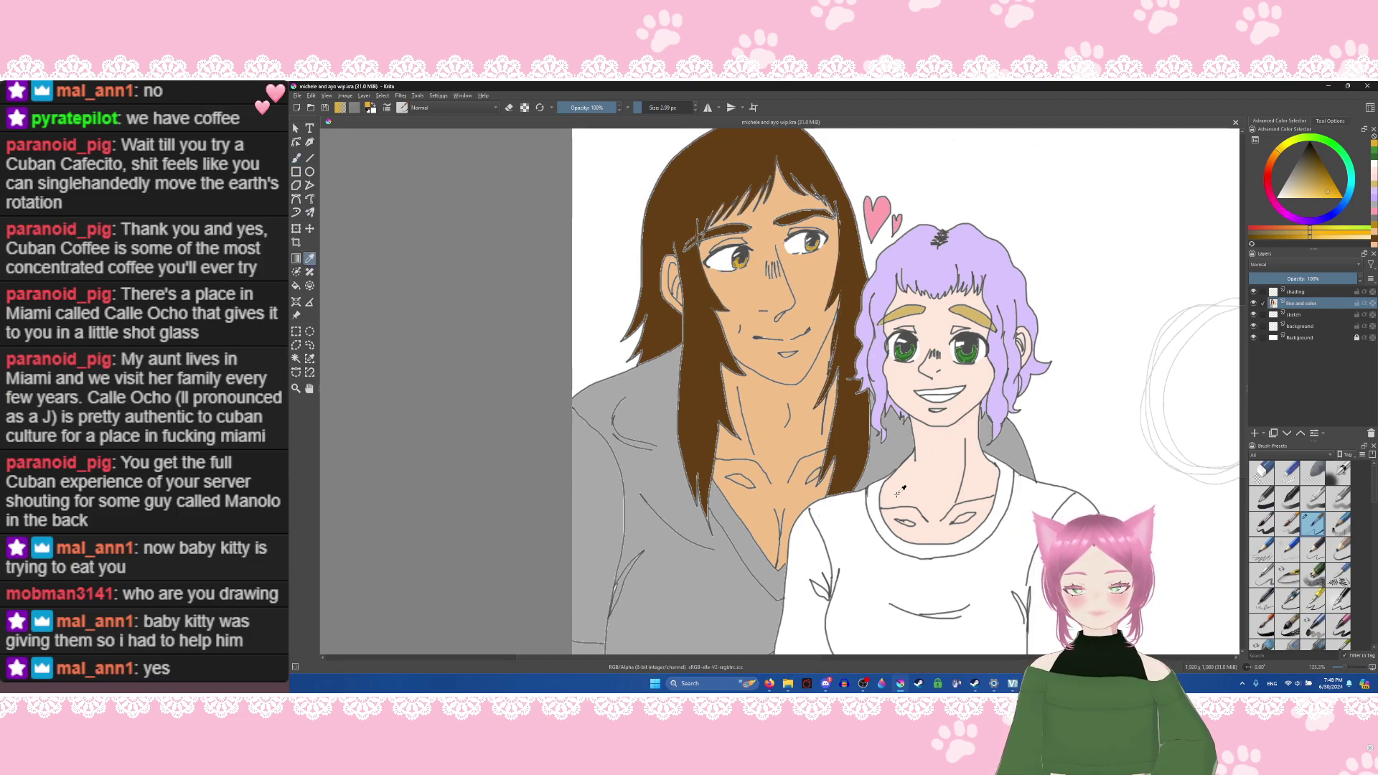
pyautogui.click(948, 231)
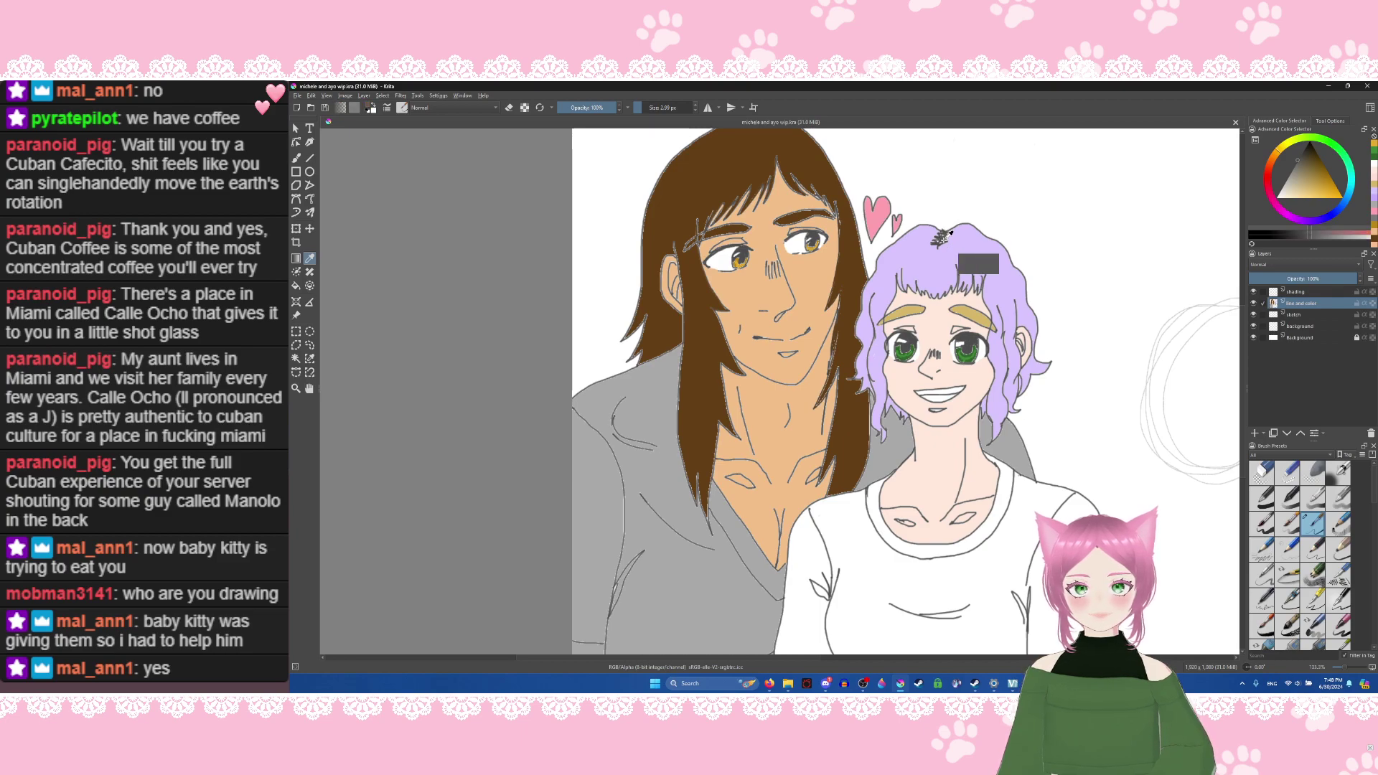
pyautogui.moveTo(948, 232); pyautogui.dragTo(951, 232)
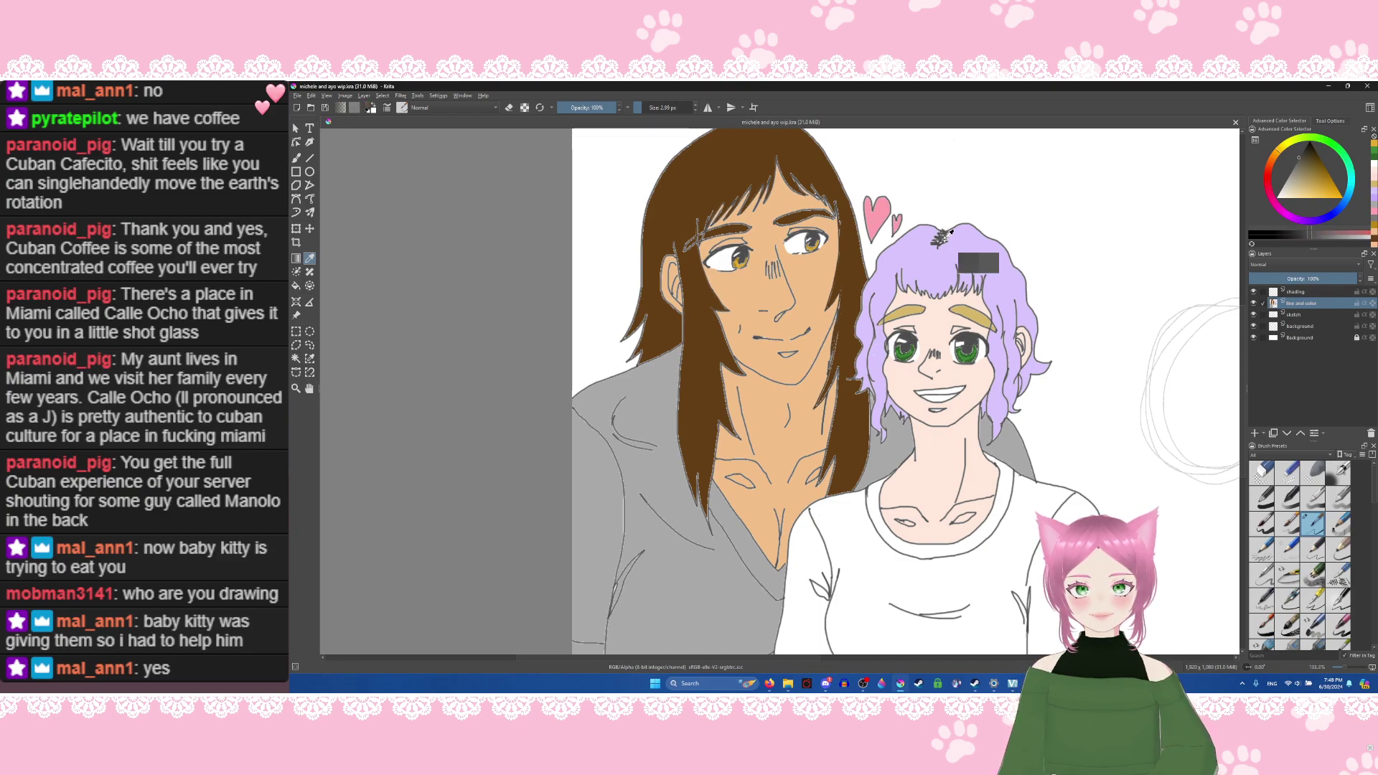
pyautogui.click(295, 285)
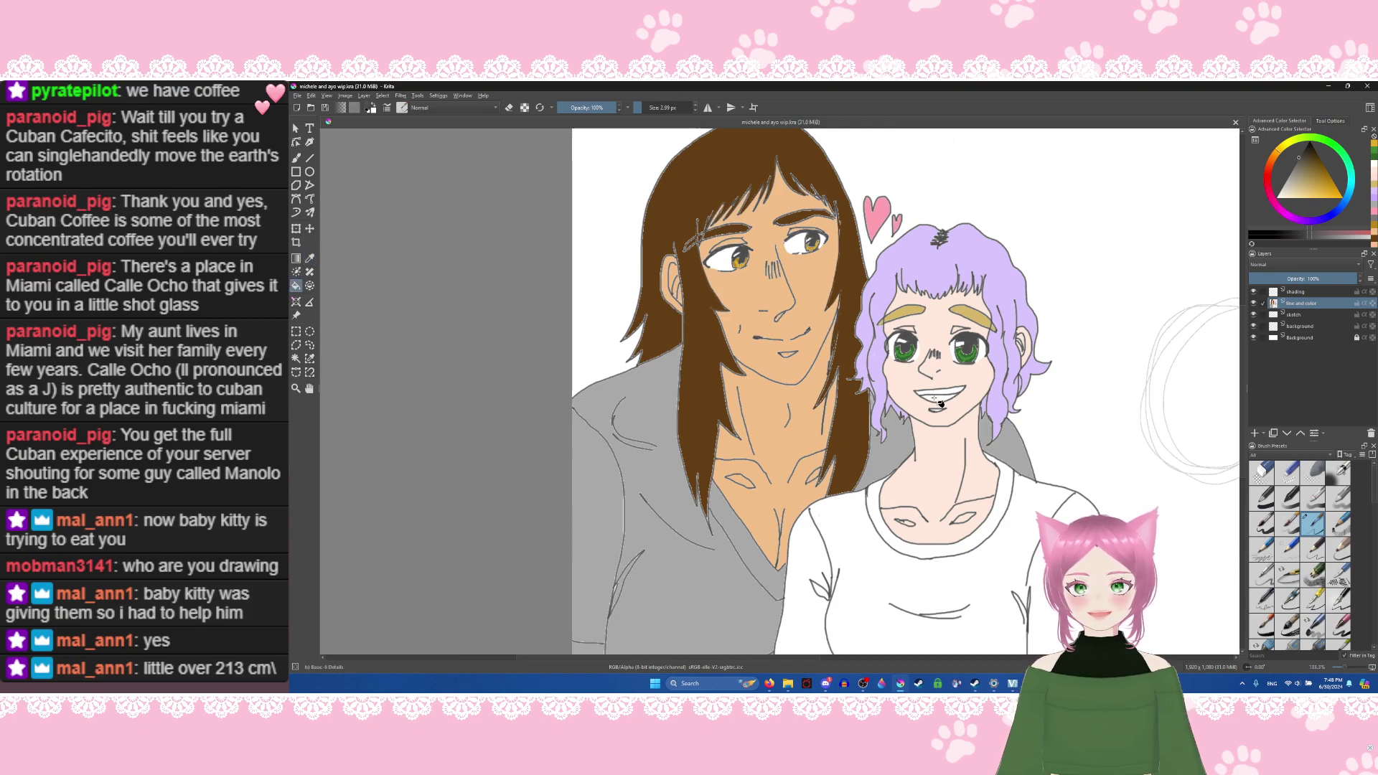
pyautogui.click(934, 399)
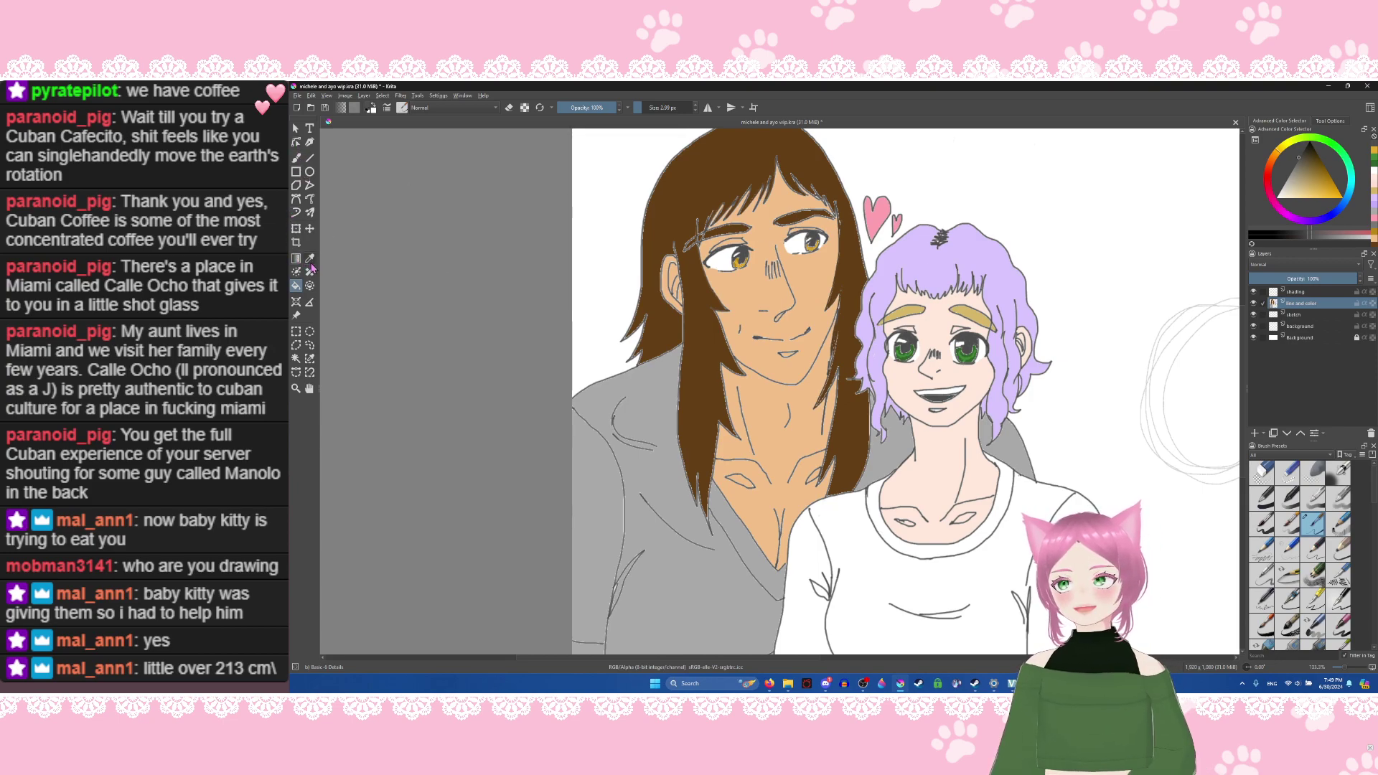
# Step: Fill the small uncolored area below the curly-haired character's mouth with the skin color sampled from the neck
pyautogui.click(309, 257)
pyautogui.click(957, 454)
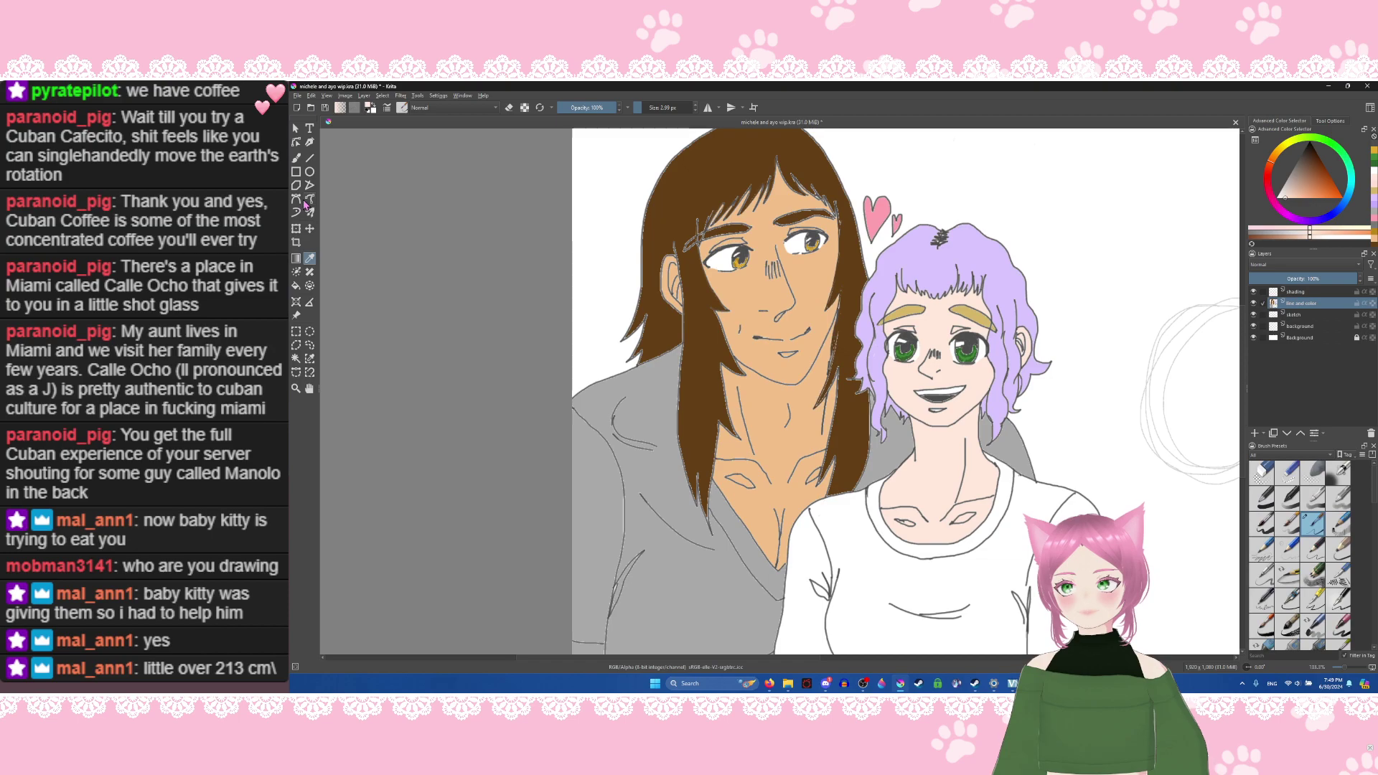
pyautogui.click(297, 285)
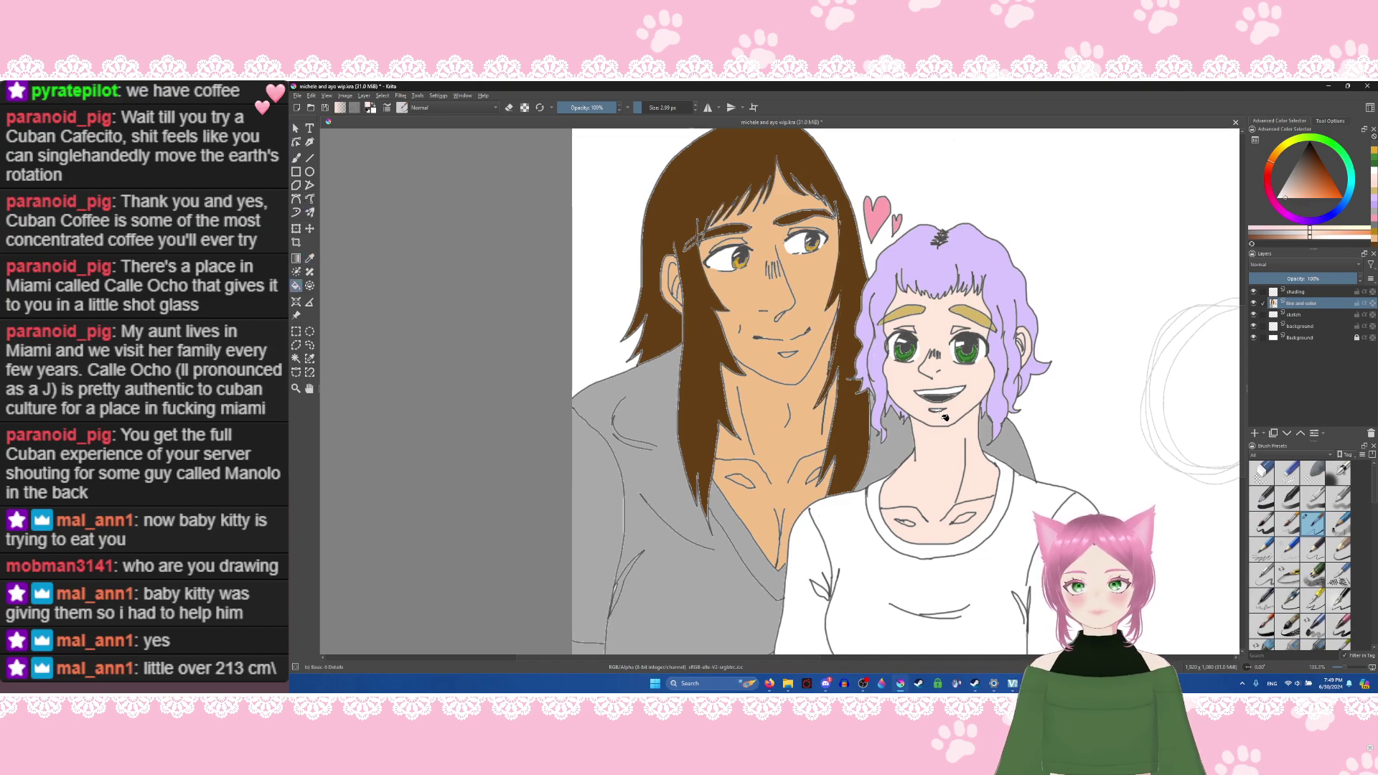
pyautogui.click(943, 415)
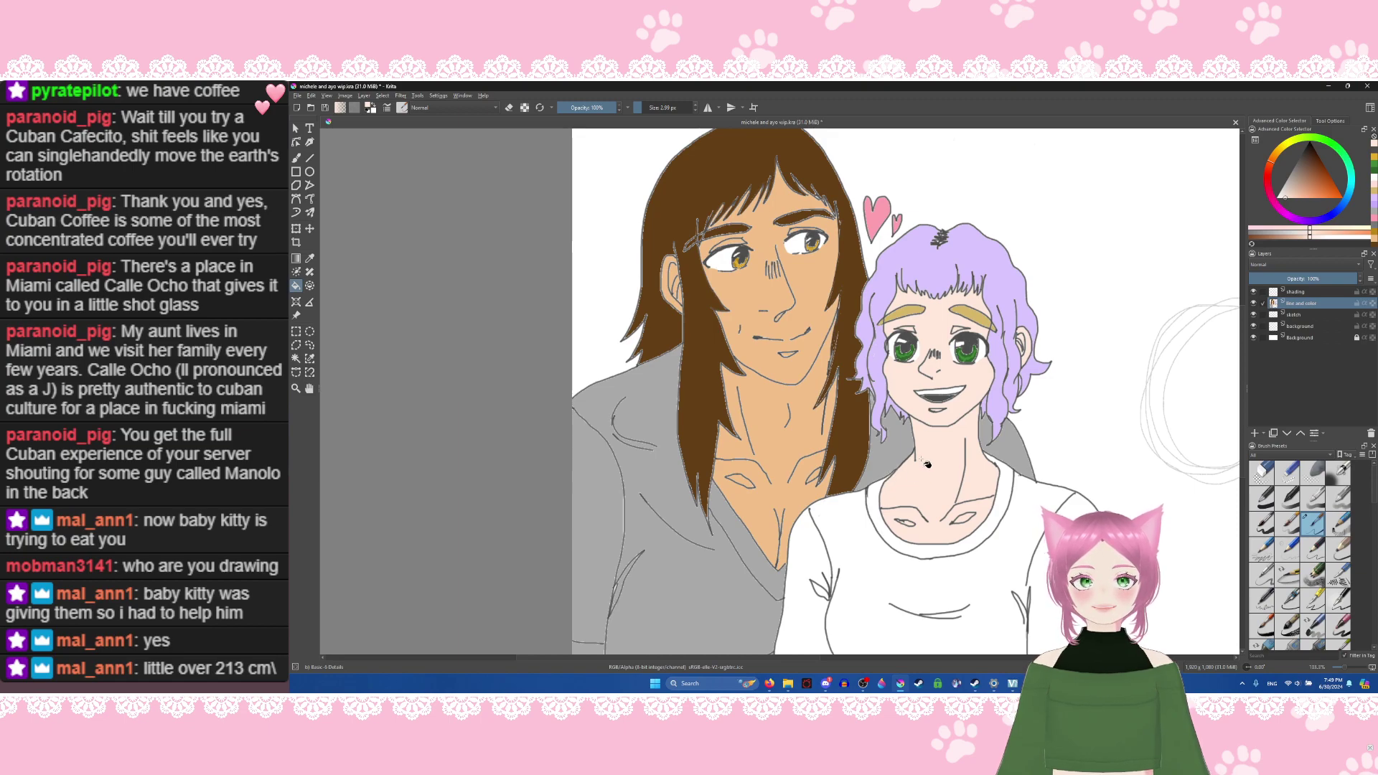
# Step: Fill the curly-haired character's shirt, including the sleeve fold and collar band, with a dark blue and save the drawing
pyautogui.moveTo(1324, 215); pyautogui.dragTo(1316, 172)
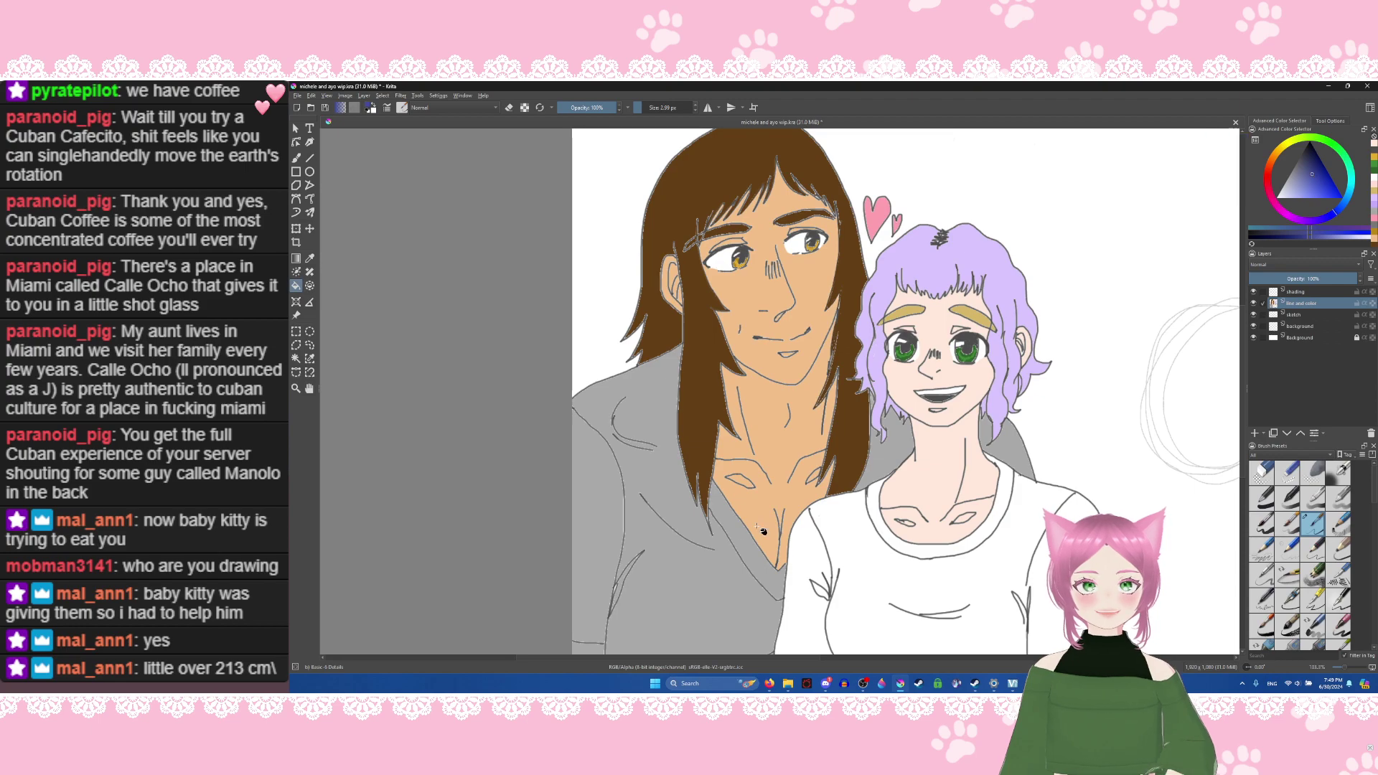
pyautogui.click(827, 519)
pyautogui.click(817, 540)
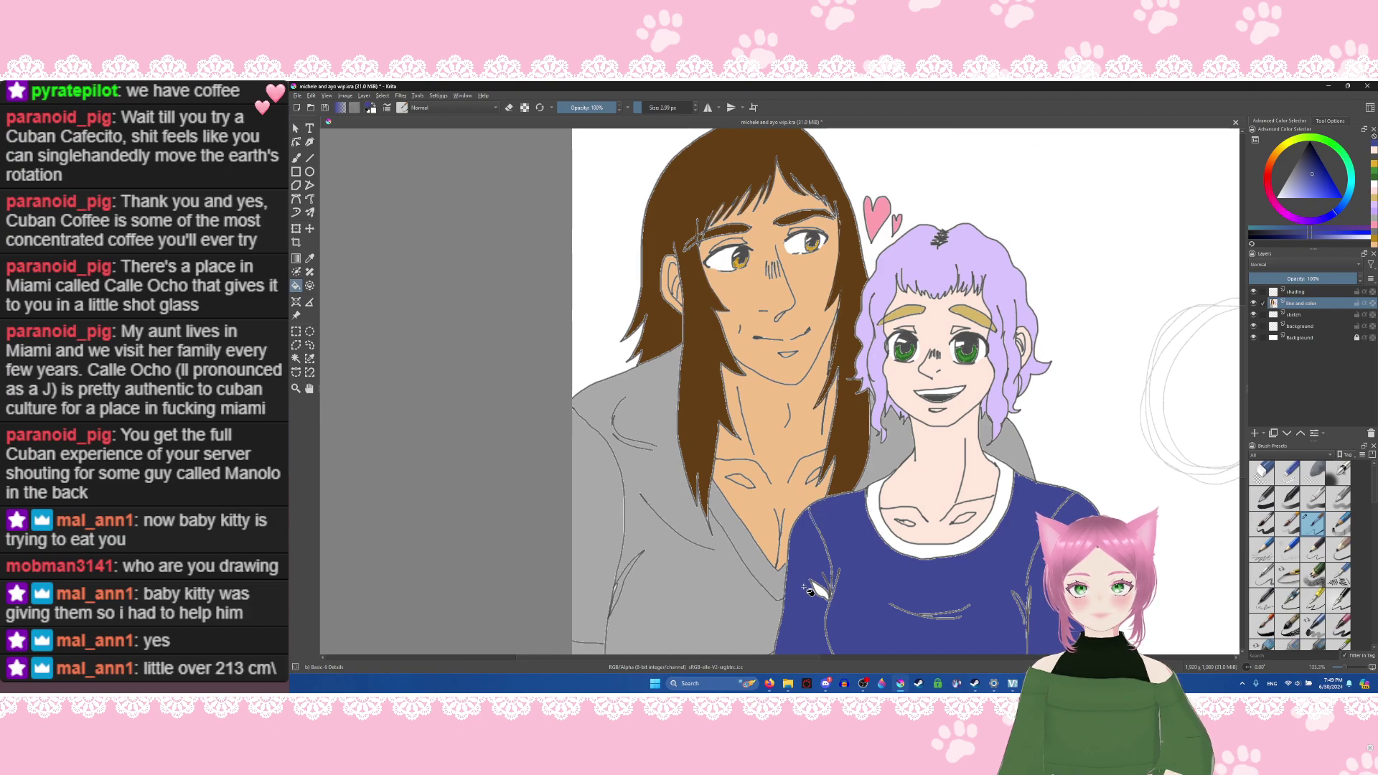
pyautogui.click(921, 557)
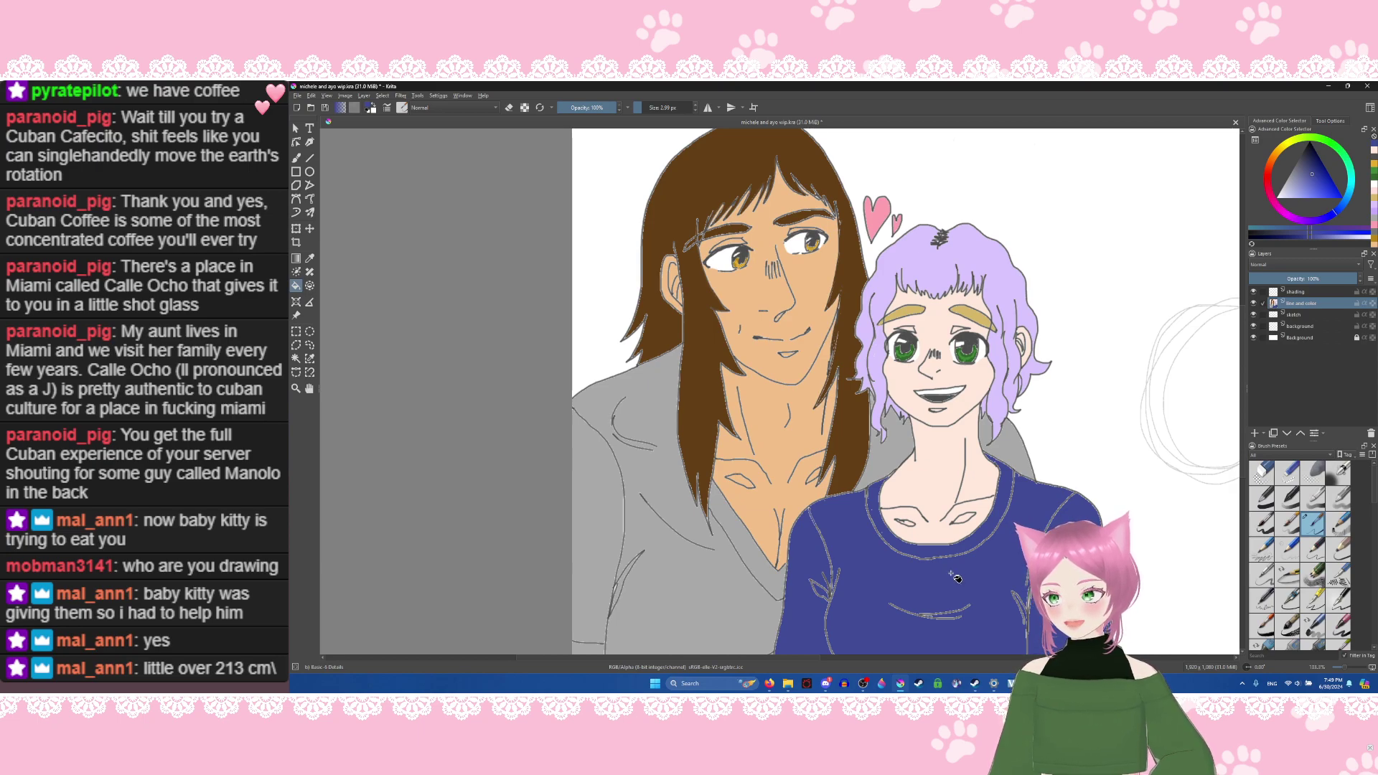
pyautogui.hotkey('ctrl', 's')
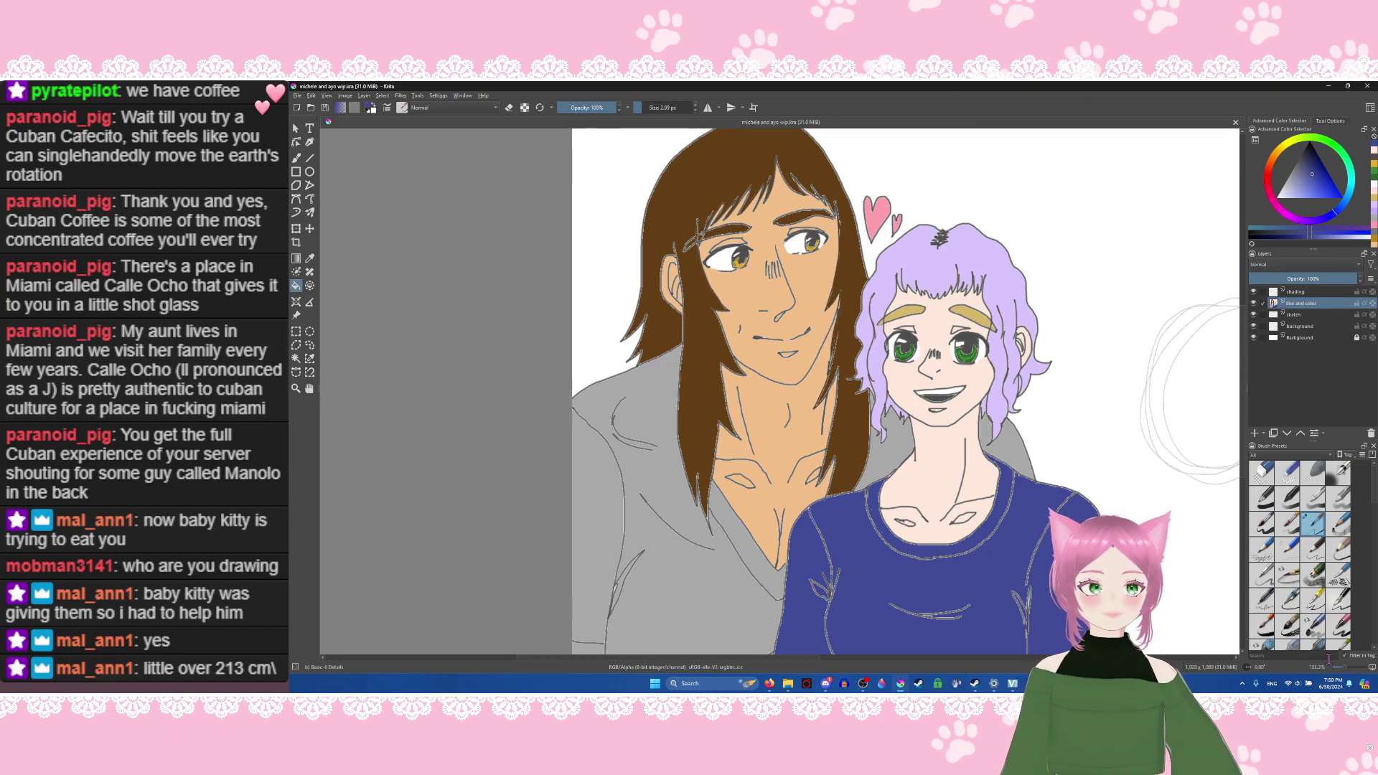
# Step: Fill the leftover white gap near the bottom of the curly-haired character's shirt with the same dark blue
pyautogui.scroll(-2, 1345, 671)
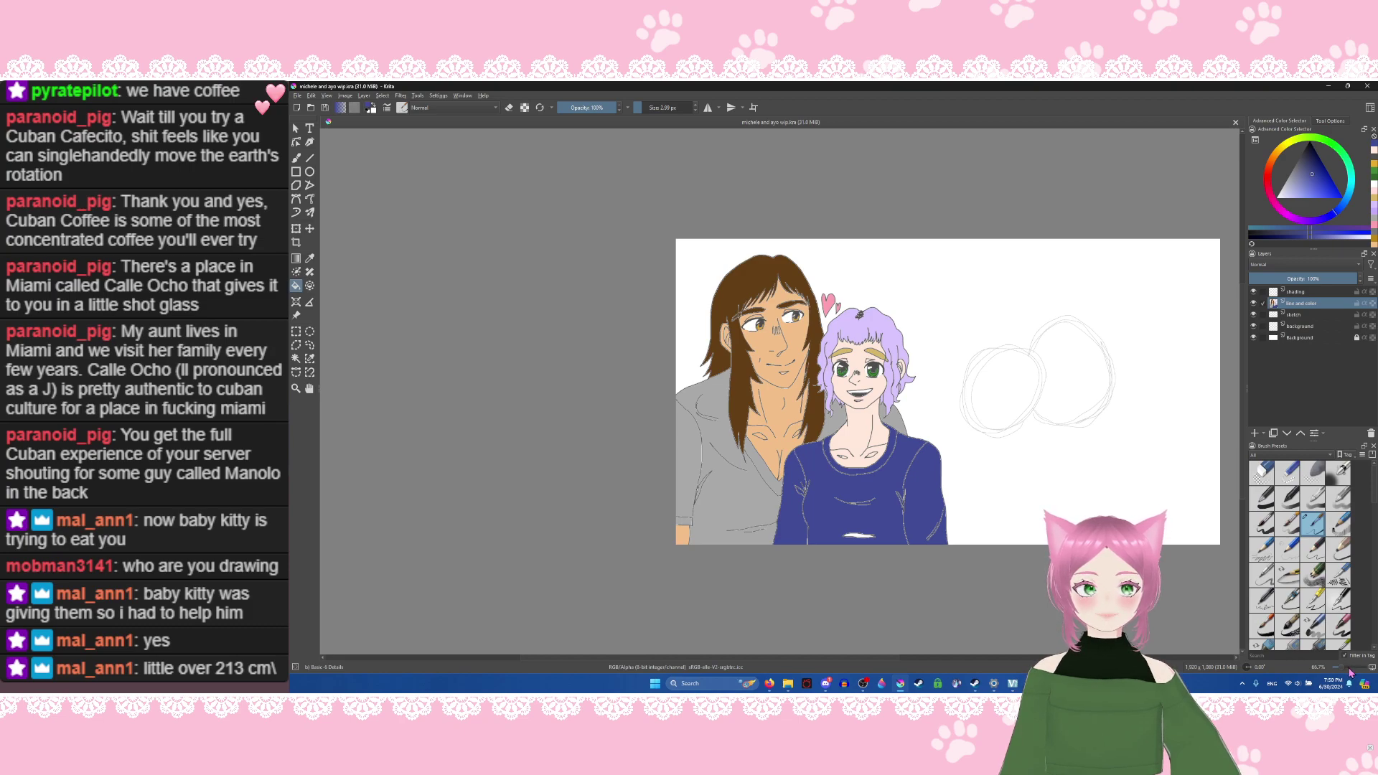
pyautogui.scroll(1, 1344, 671)
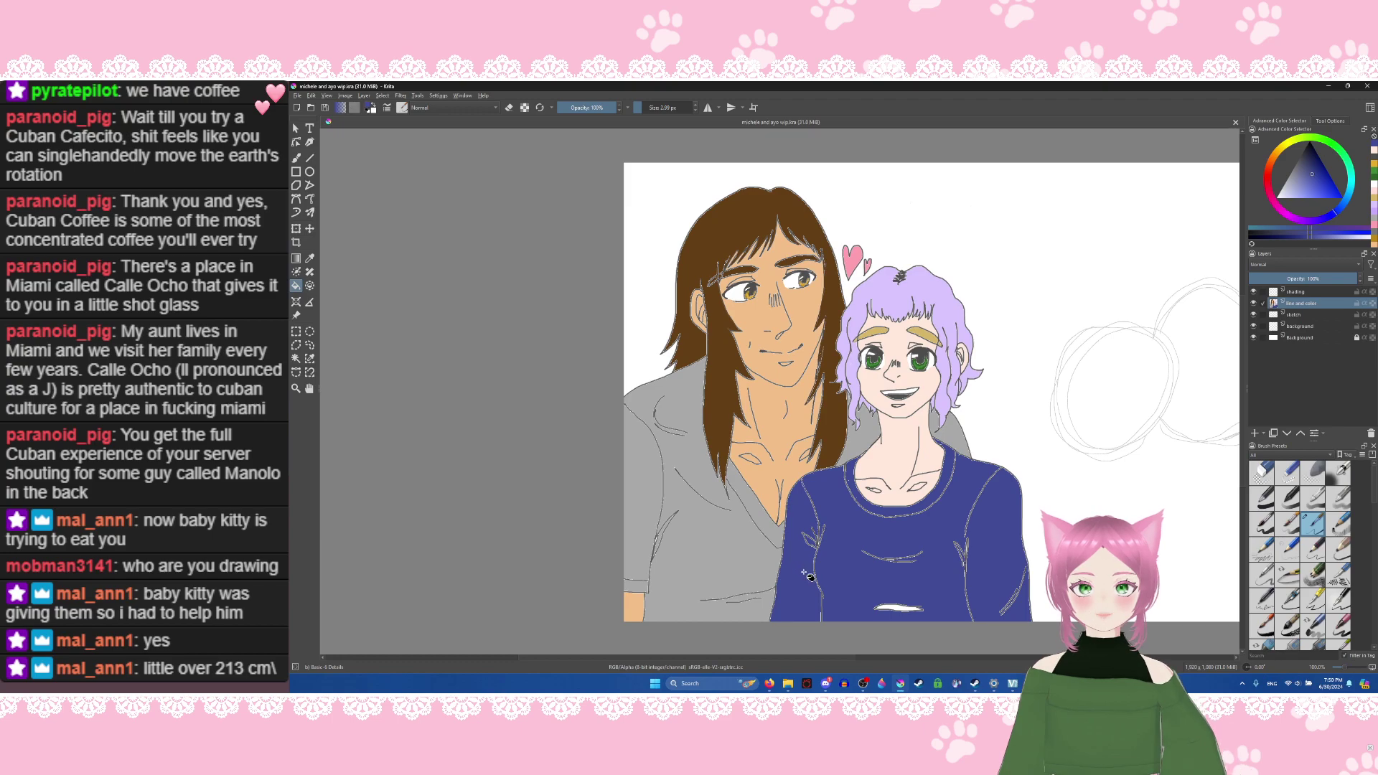
pyautogui.moveTo(898, 611); pyautogui.dragTo(902, 617)
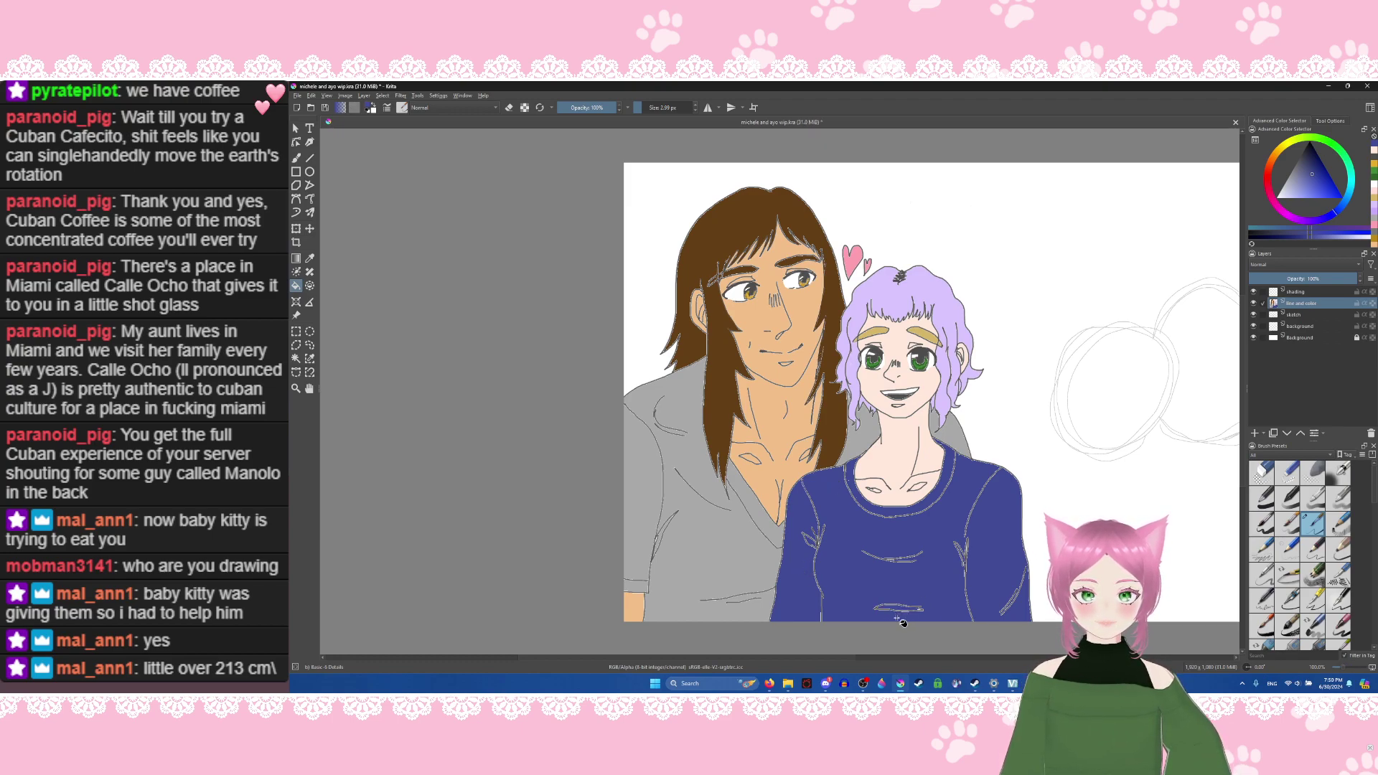
# Step: On the shading layer, sample the curly-haired character's blond eyebrow color and set up the Airbrush Soft brush at 50% opacity with a much smaller size
pyautogui.click(1301, 293)
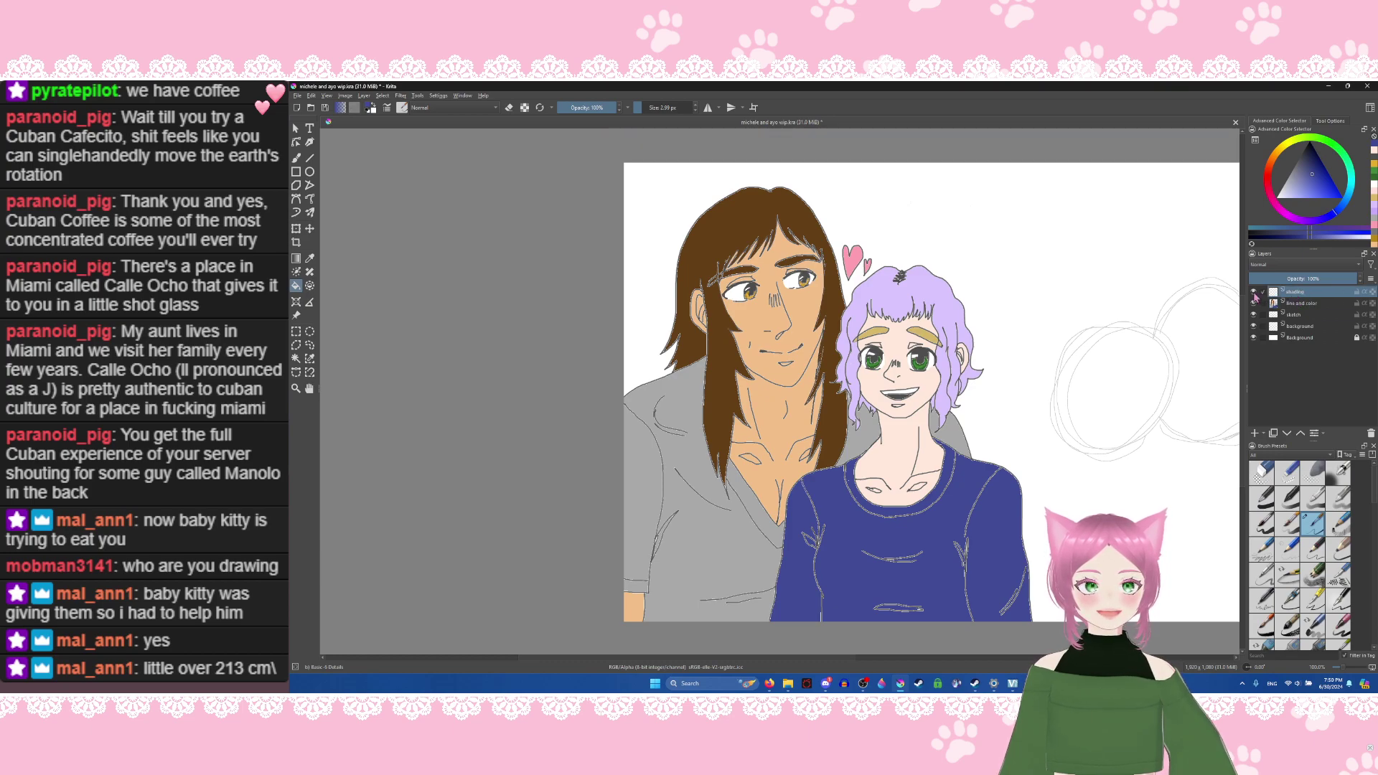
pyautogui.click(310, 259)
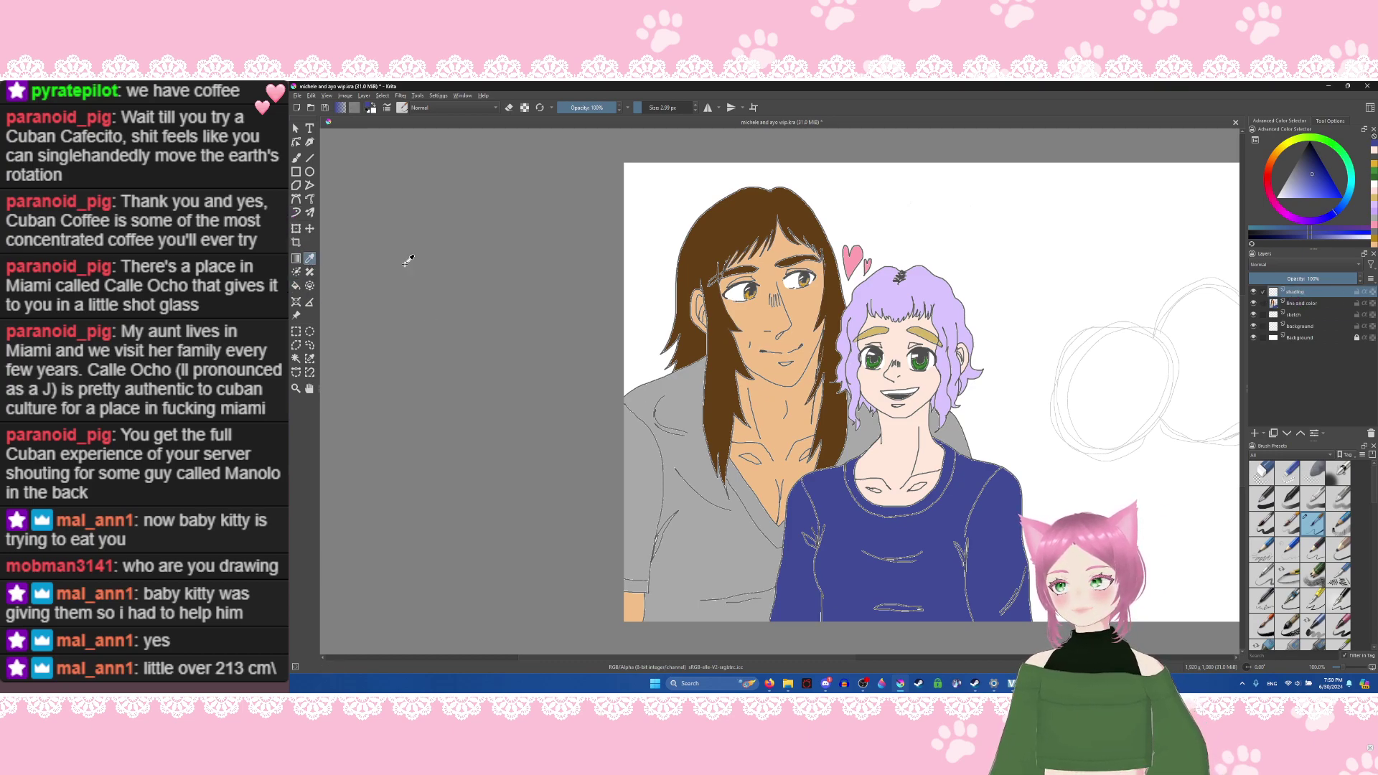
pyautogui.click(884, 328)
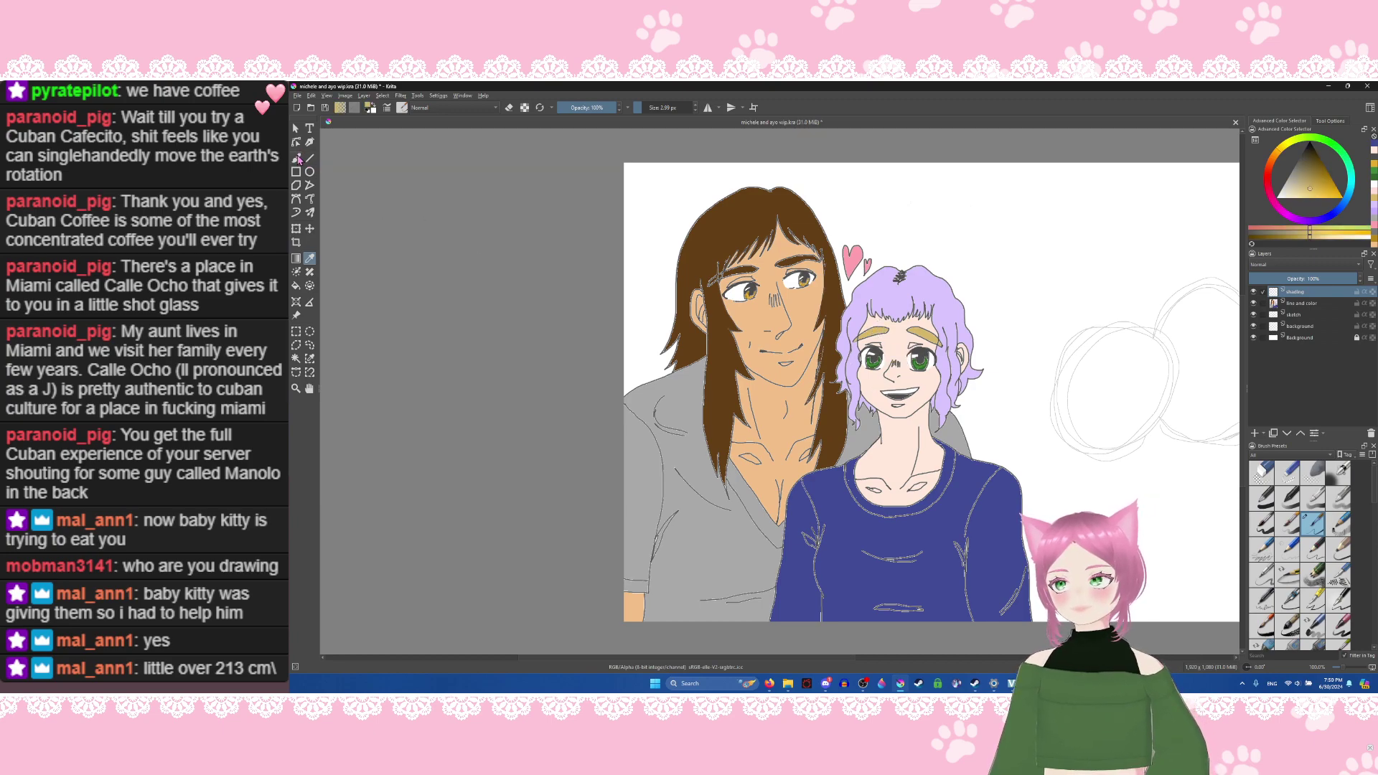
pyautogui.click(297, 158)
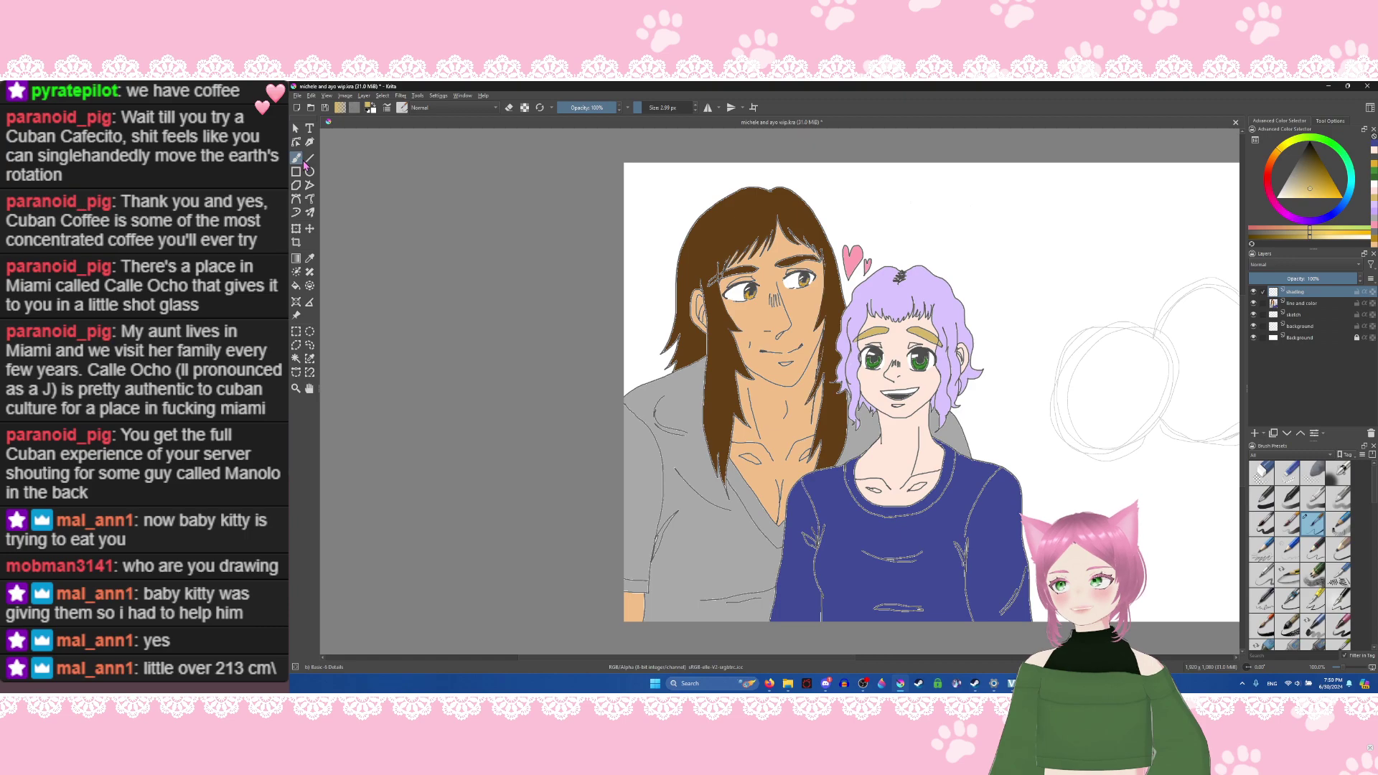
pyautogui.click(1338, 472)
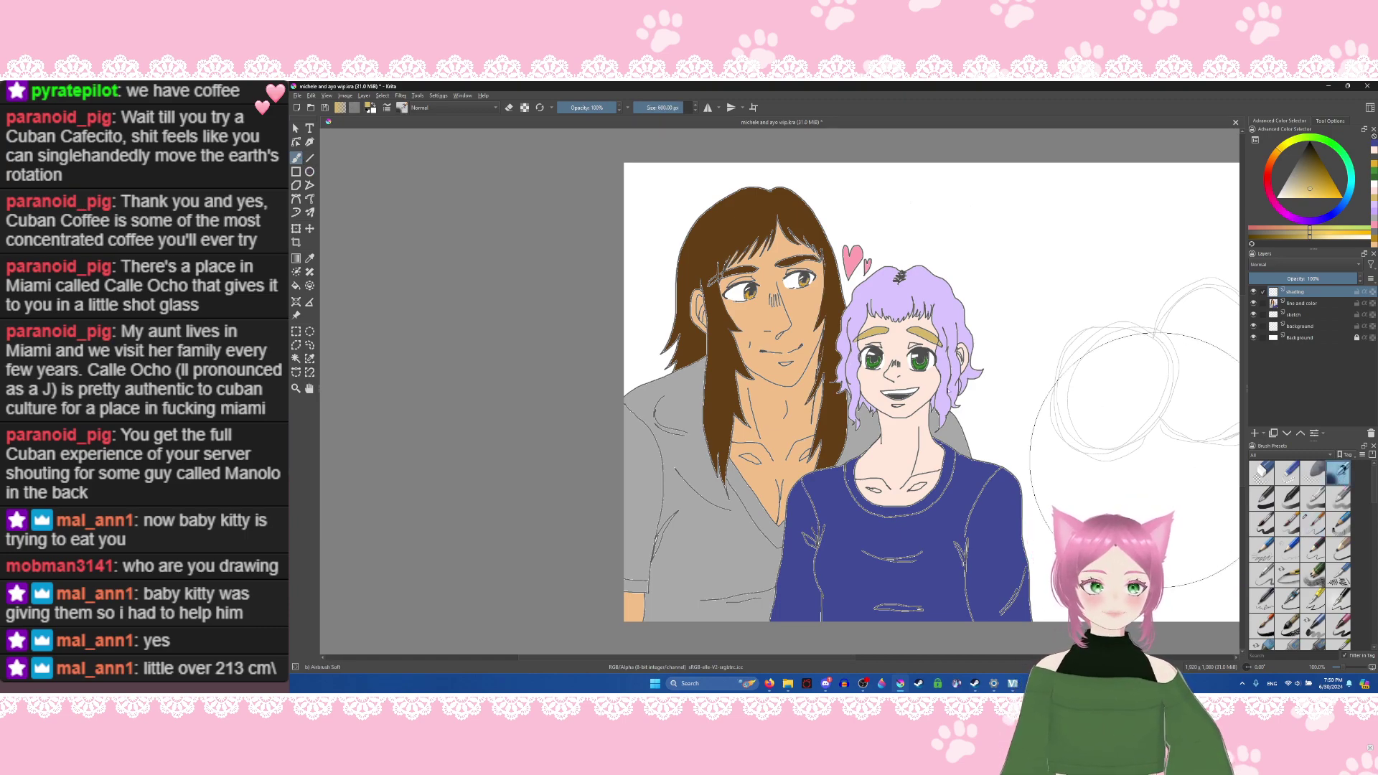
pyautogui.moveTo(605, 106); pyautogui.dragTo(587, 108)
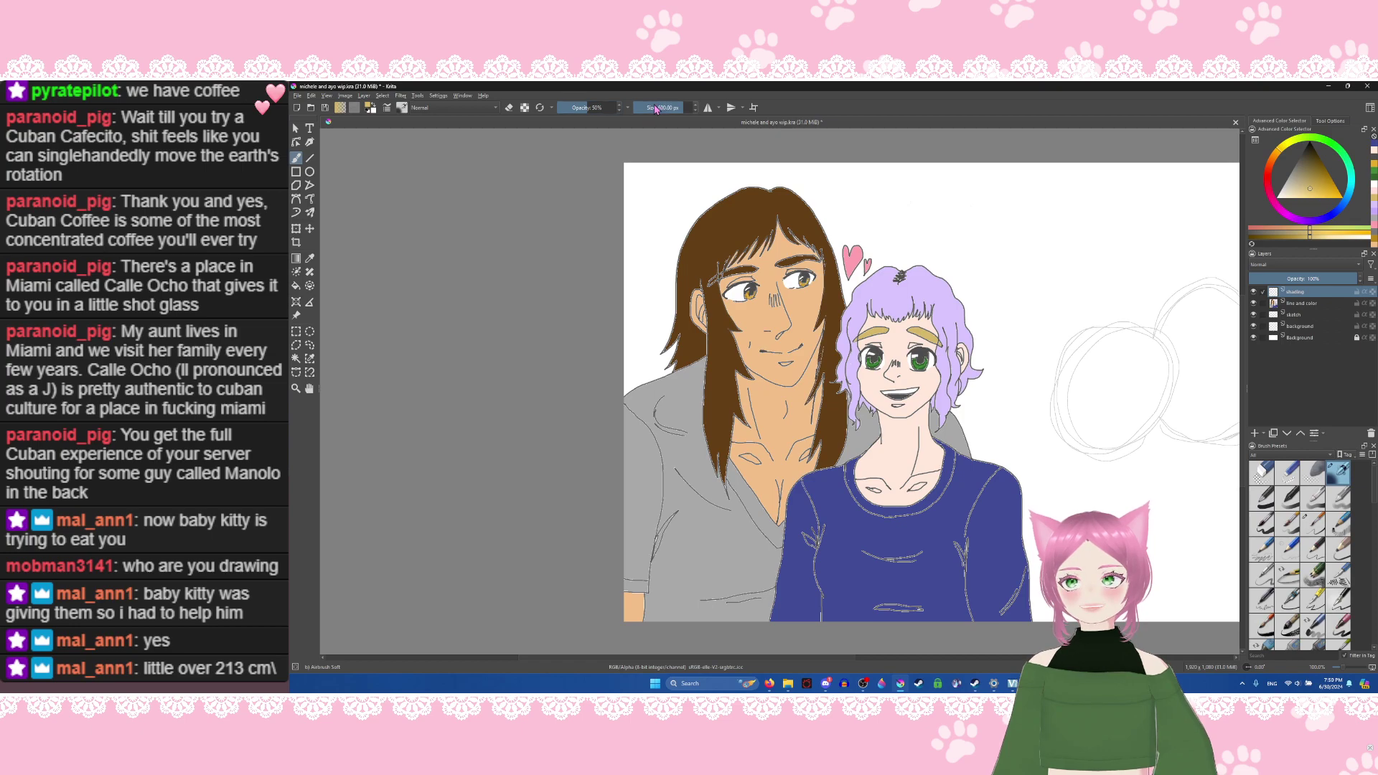
pyautogui.moveTo(655, 108); pyautogui.dragTo(659, 110)
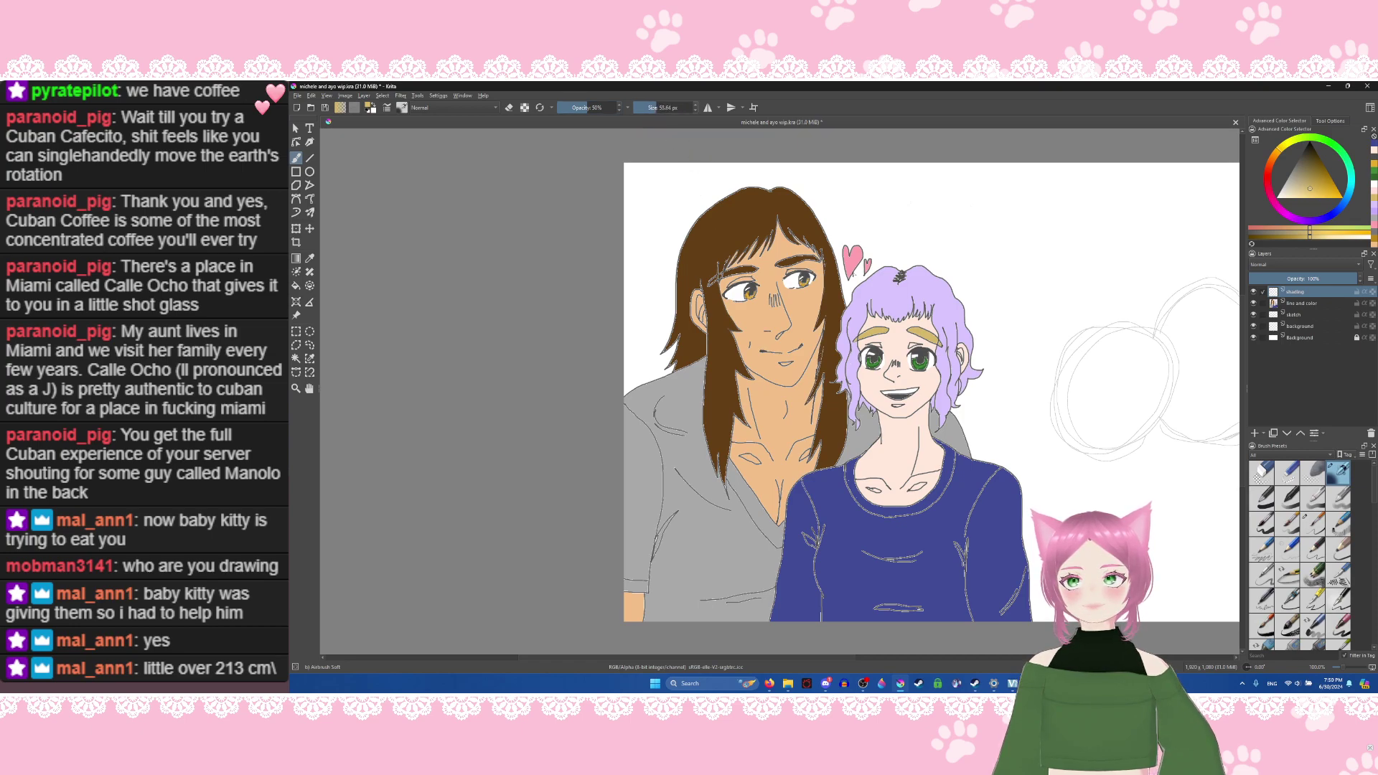
pyautogui.moveTo(897, 280); pyautogui.dragTo(899, 286)
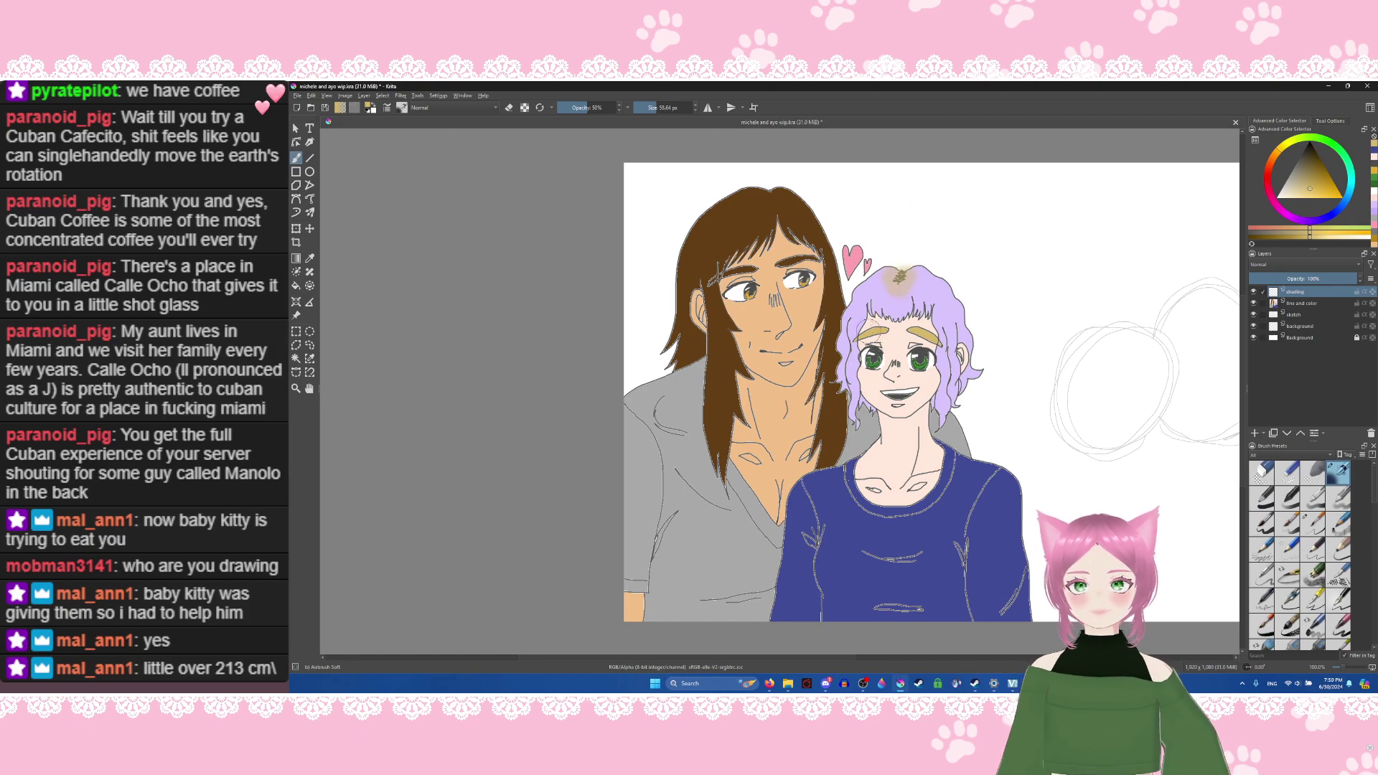
pyautogui.hotkey('ctrl', 'z')
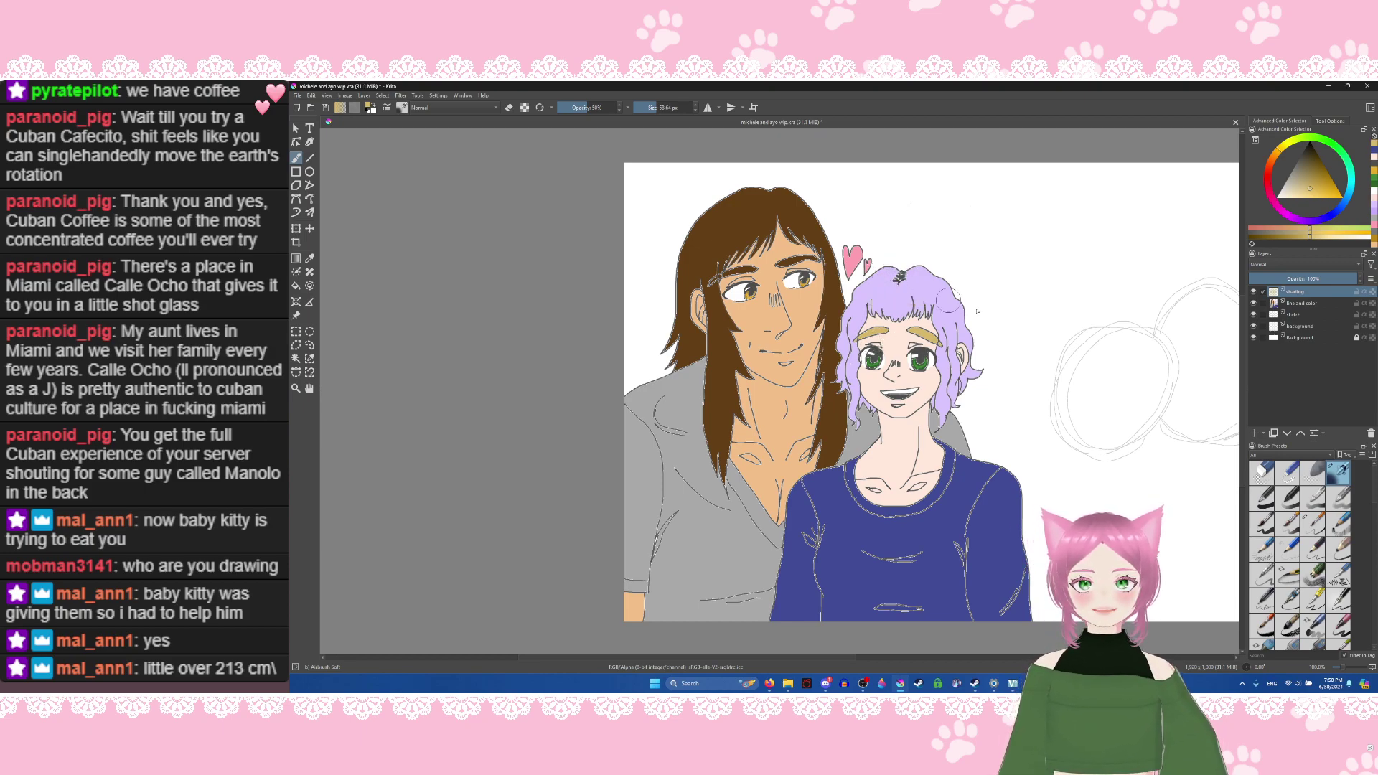
pyautogui.click(1294, 306)
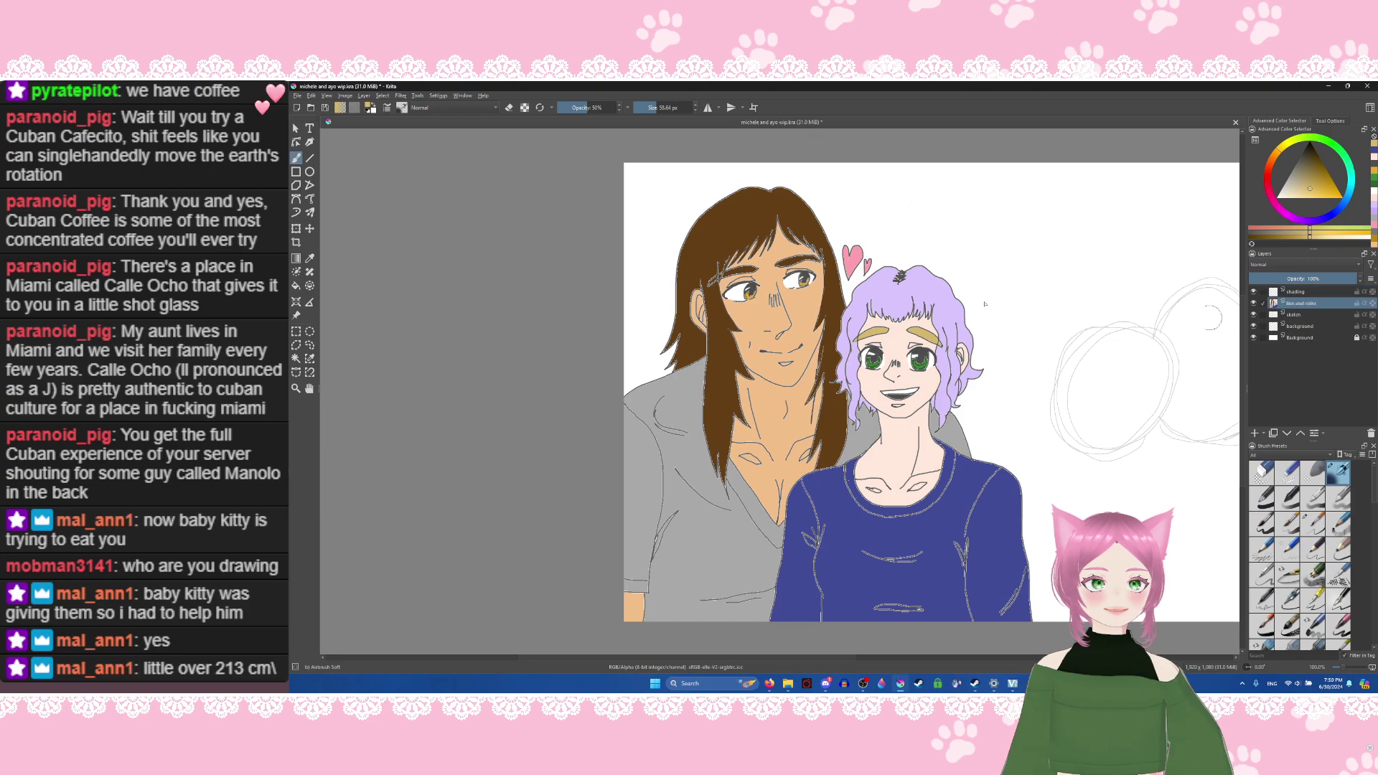
pyautogui.moveTo(899, 276); pyautogui.dragTo(897, 278)
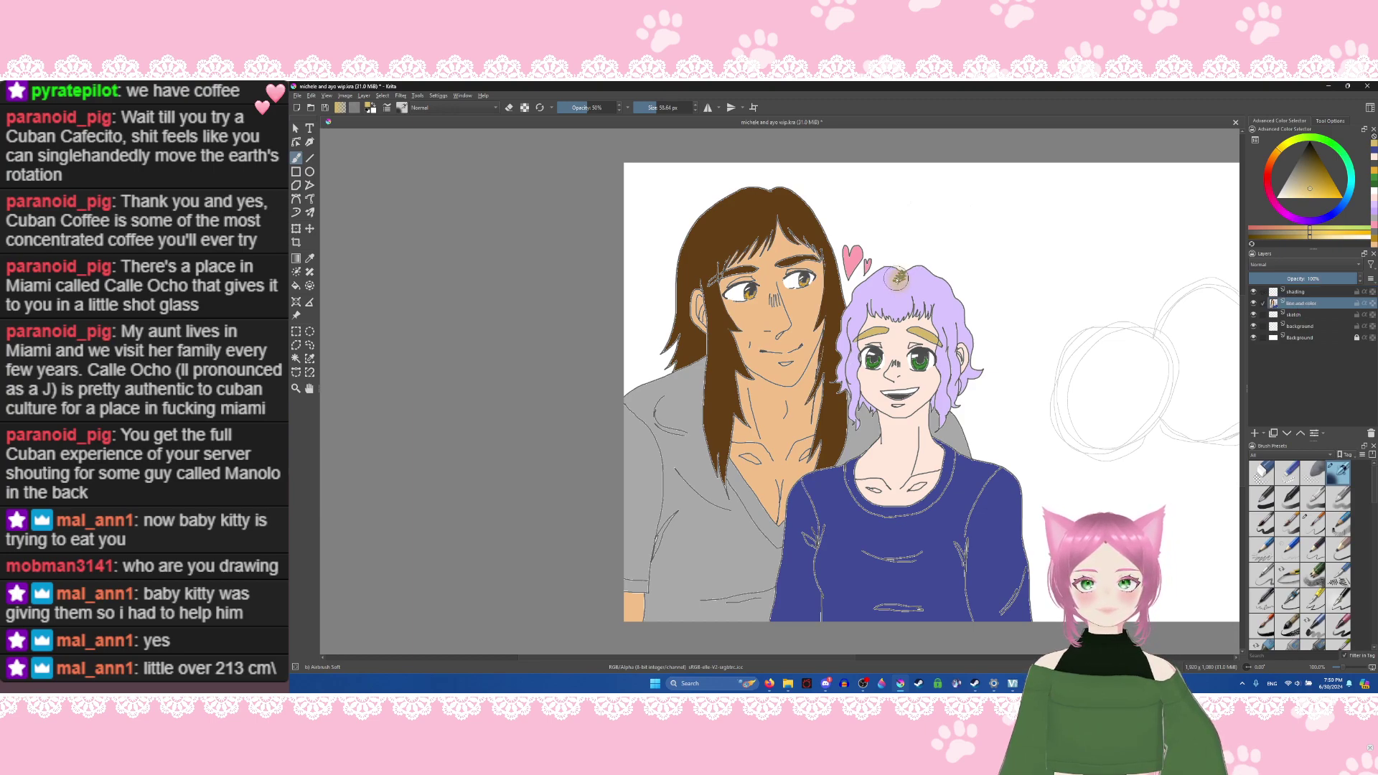
pyautogui.keyDown('ctrl'); pyautogui.click(922, 287); pyautogui.keyUp('ctrl')
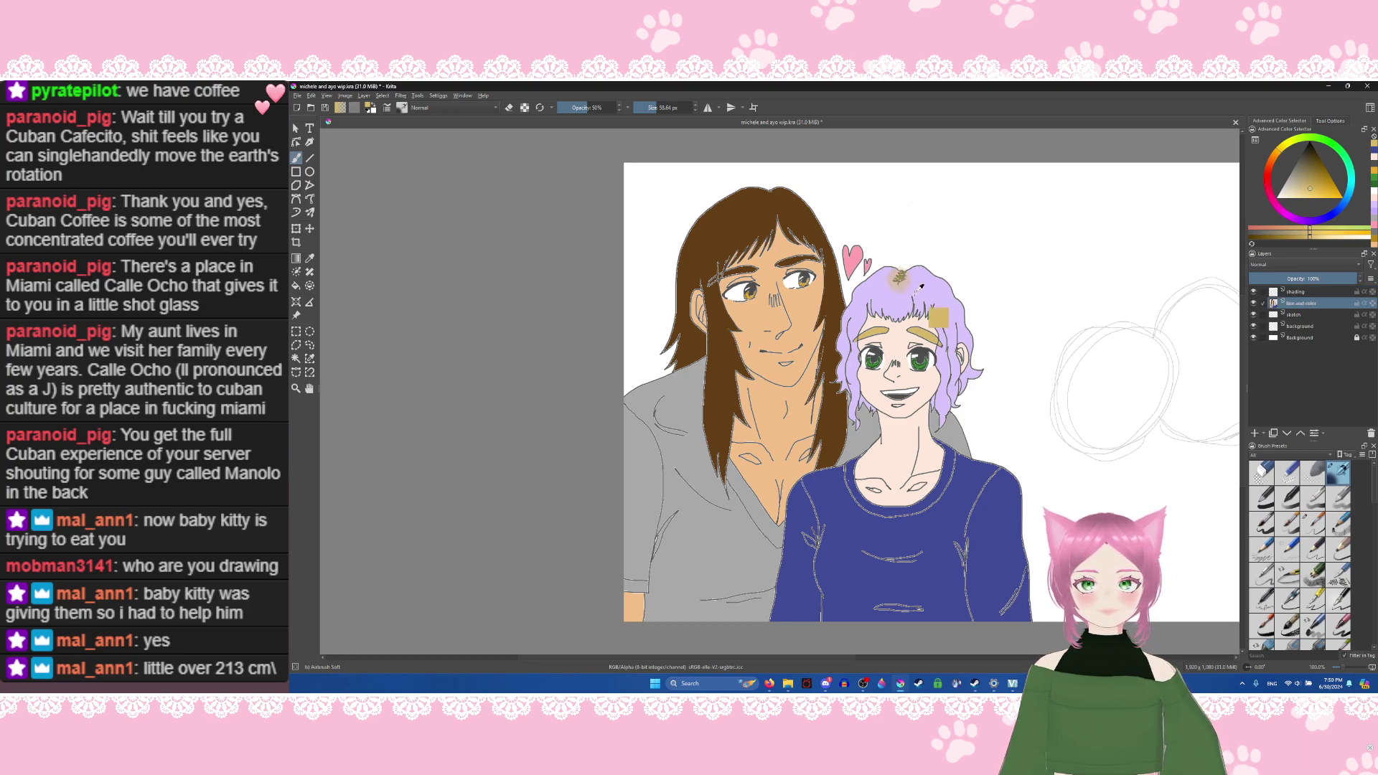
pyautogui.hotkey('ctrl', 'z')
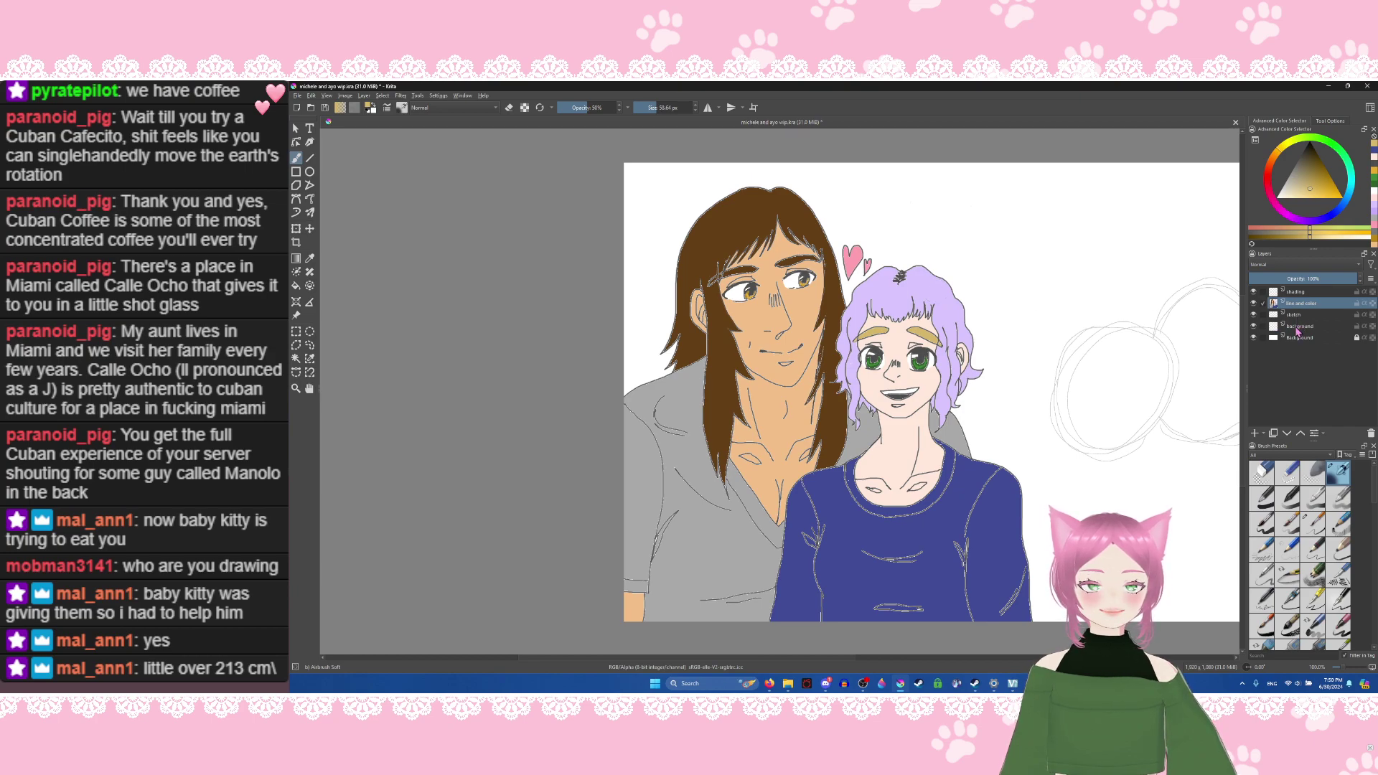
pyautogui.click(1299, 316)
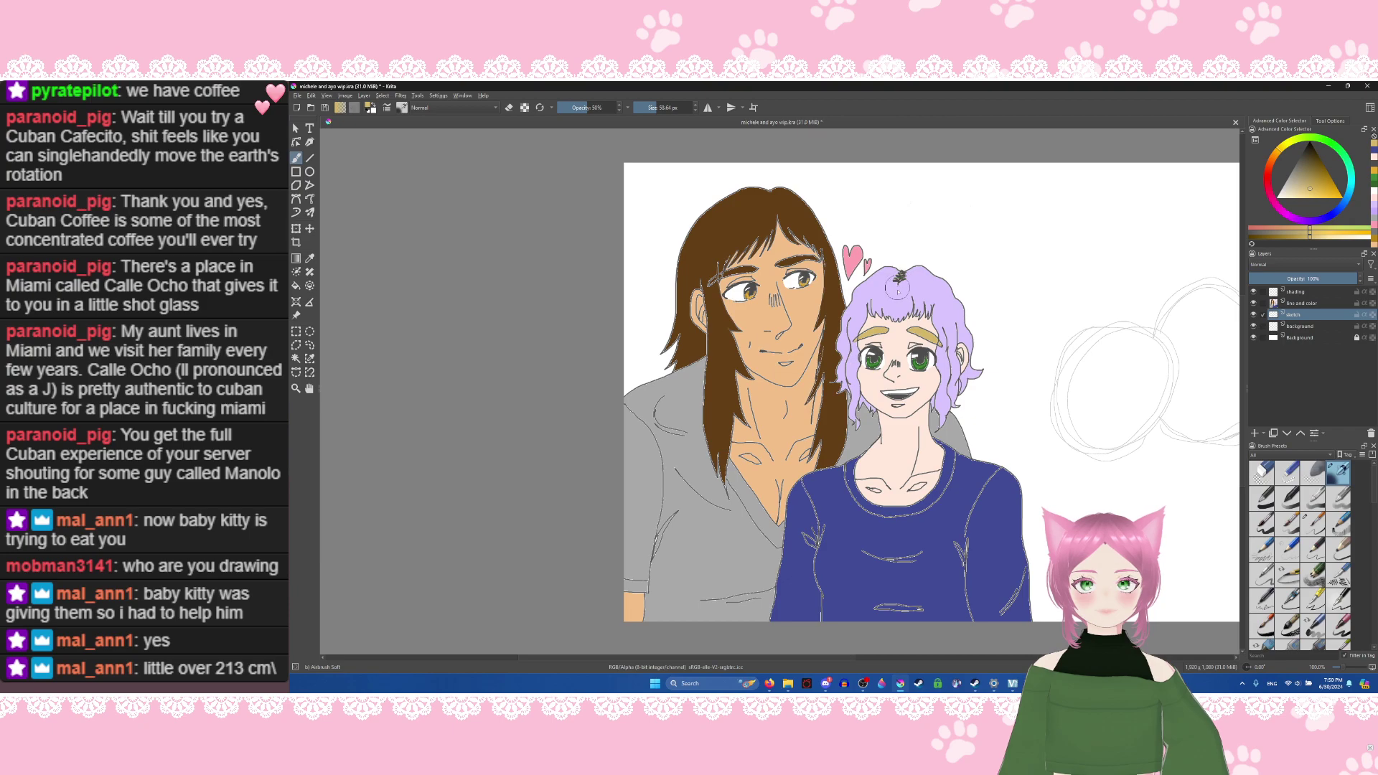
pyautogui.moveTo(897, 287); pyautogui.dragTo(905, 230)
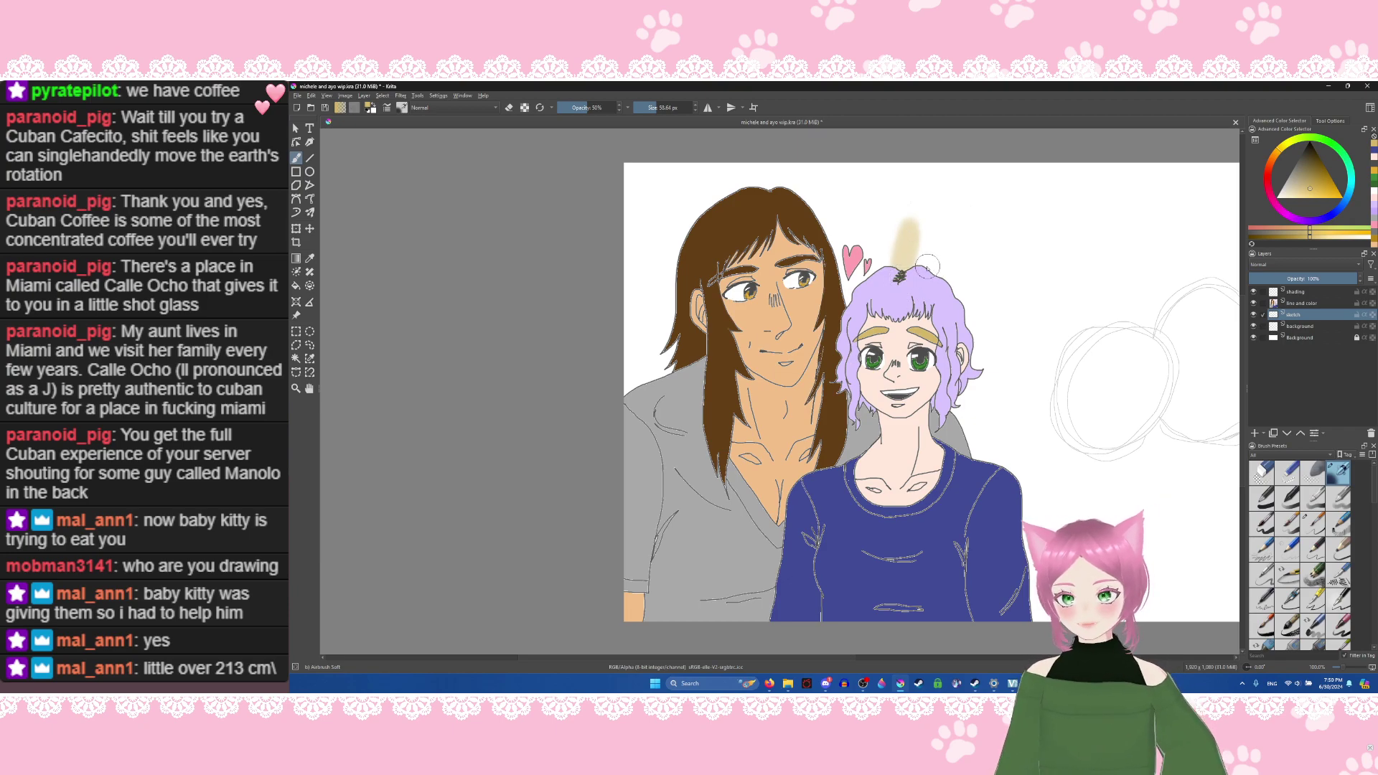
pyautogui.hotkey('ctrl', 'z')
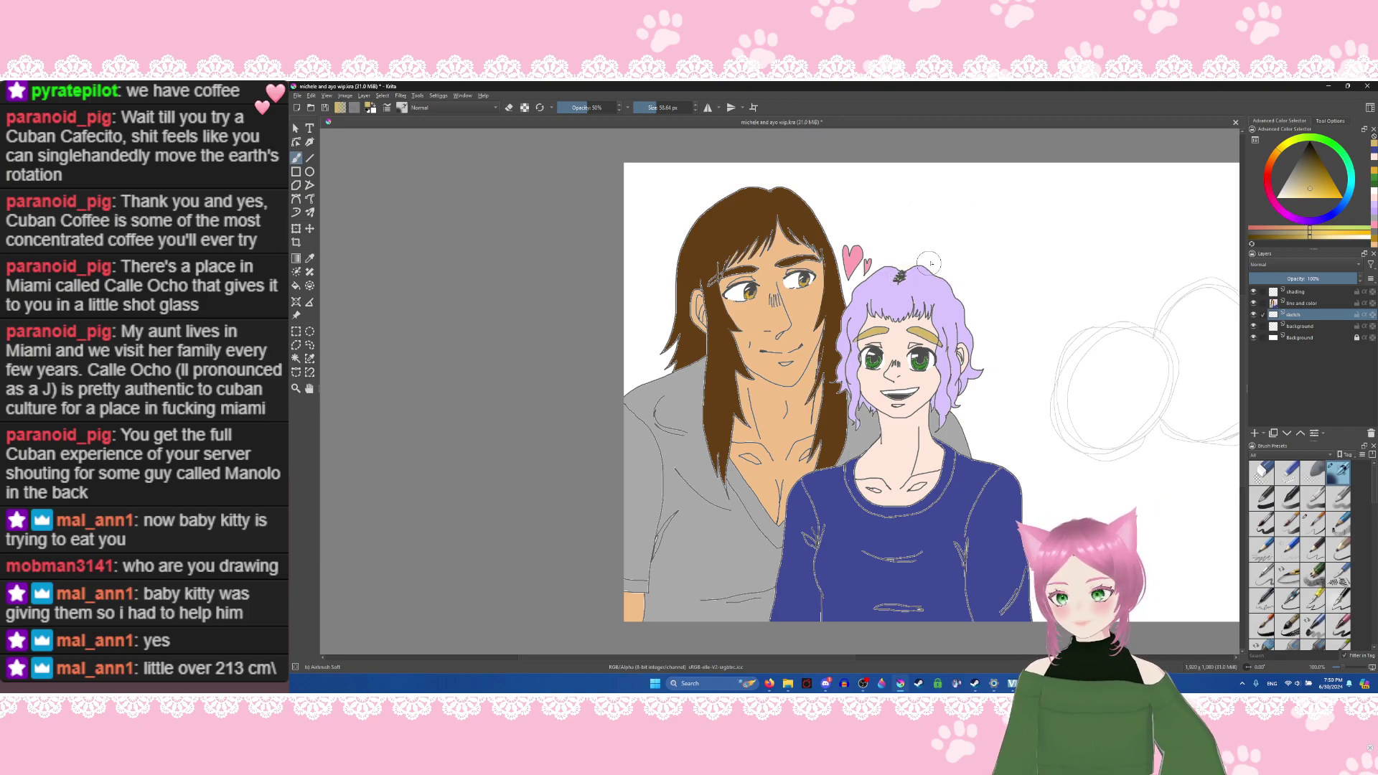
# Step: Airbrush the blond color softly over the roots at the crown of the curly-haired character's lavender hair on the shading layer
pyautogui.click(1314, 292)
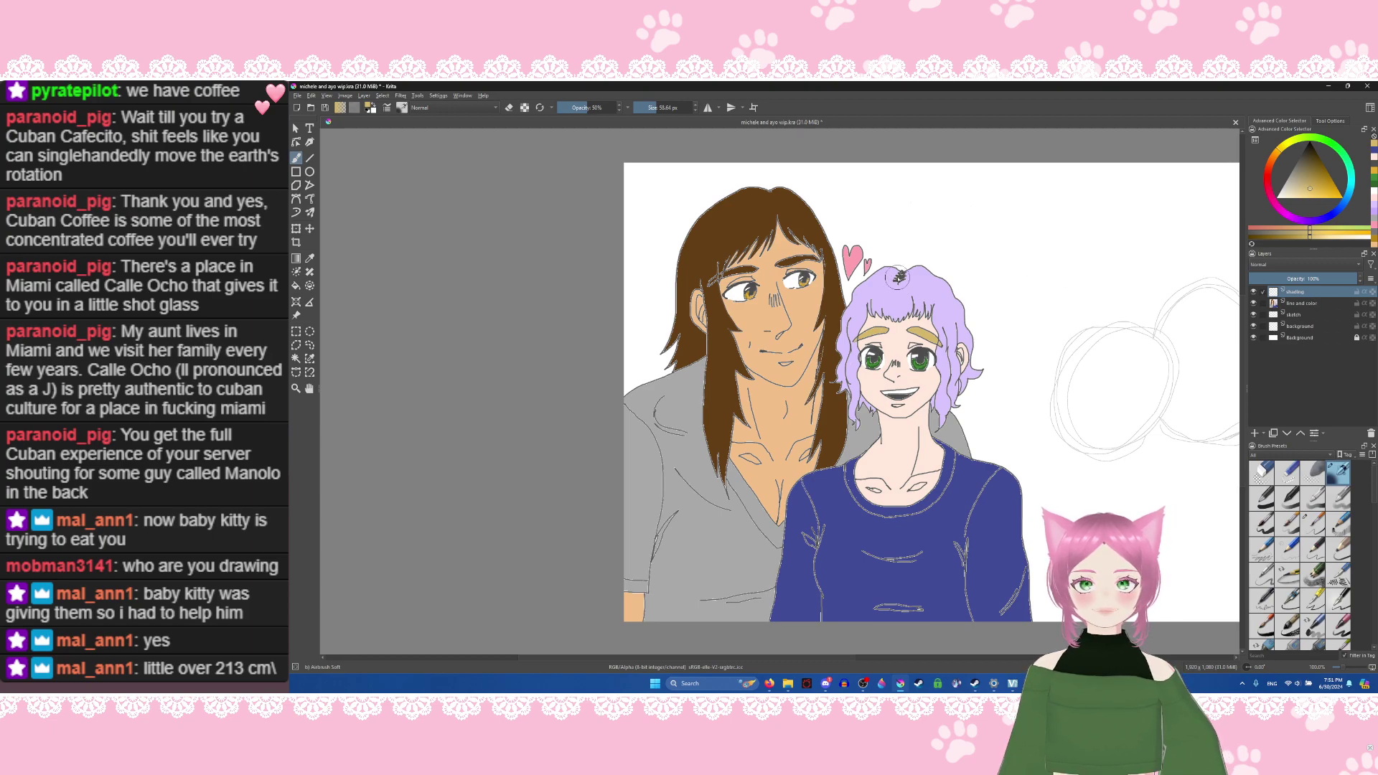
pyautogui.moveTo(898, 277)
pyautogui.mouseDown()
pyautogui.moveTo(886, 284)
pyautogui.moveTo(910, 279)
pyautogui.moveTo(897, 281)
pyautogui.mouseUp()
pyautogui.hotkey('ctrl', 'z')
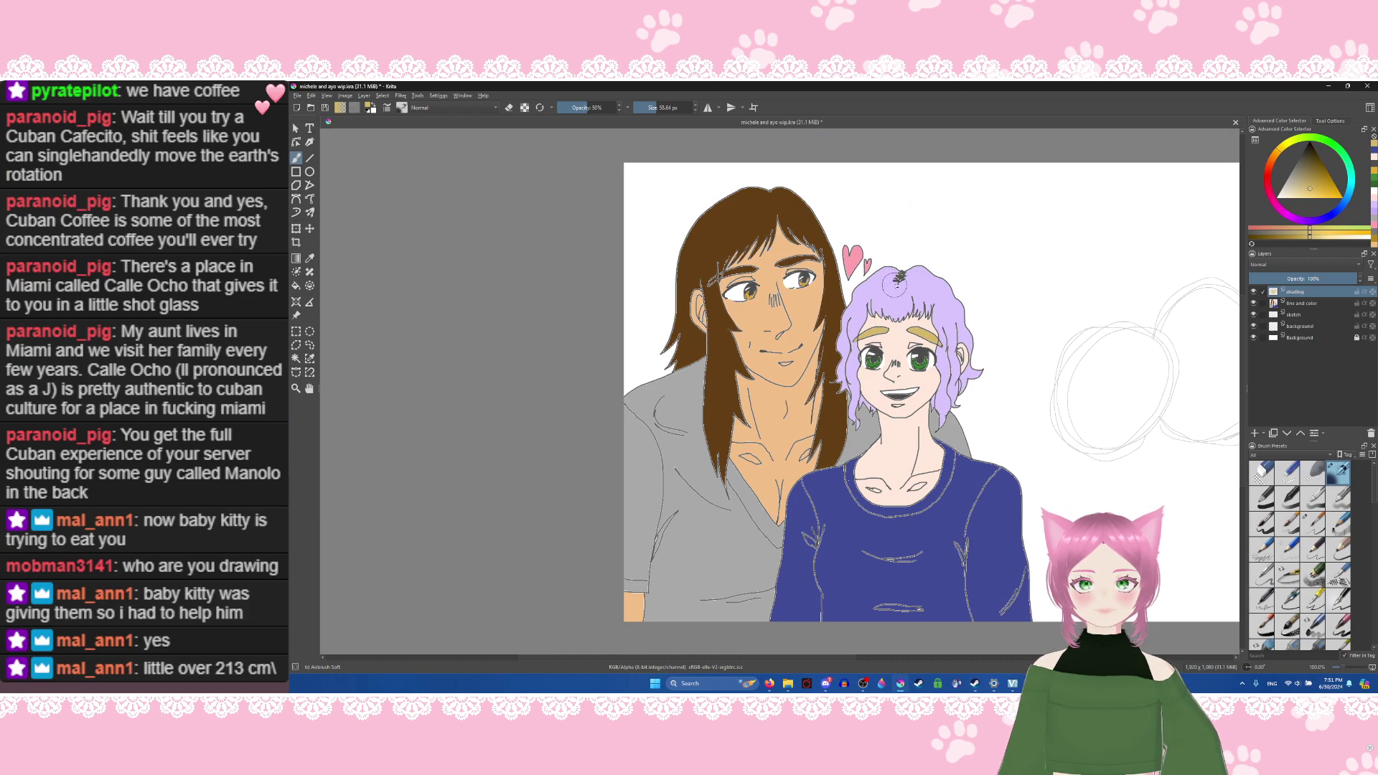
pyautogui.moveTo(896, 284); pyautogui.dragTo(897, 281)
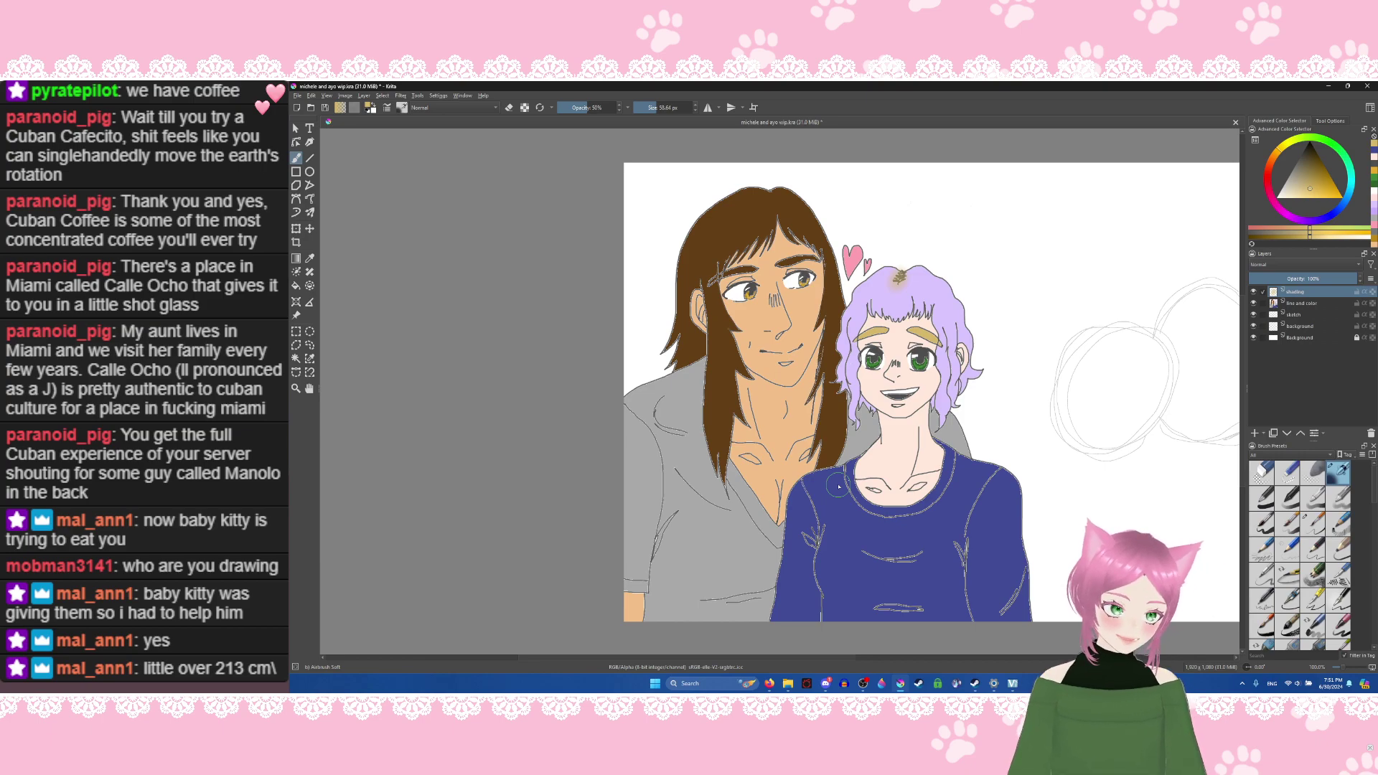
# Step: Sample the long-haired man's brown hair, pick a slightly darker brown and airbrush soft shading over his crown, bangs and long side strands
pyautogui.click(311, 259)
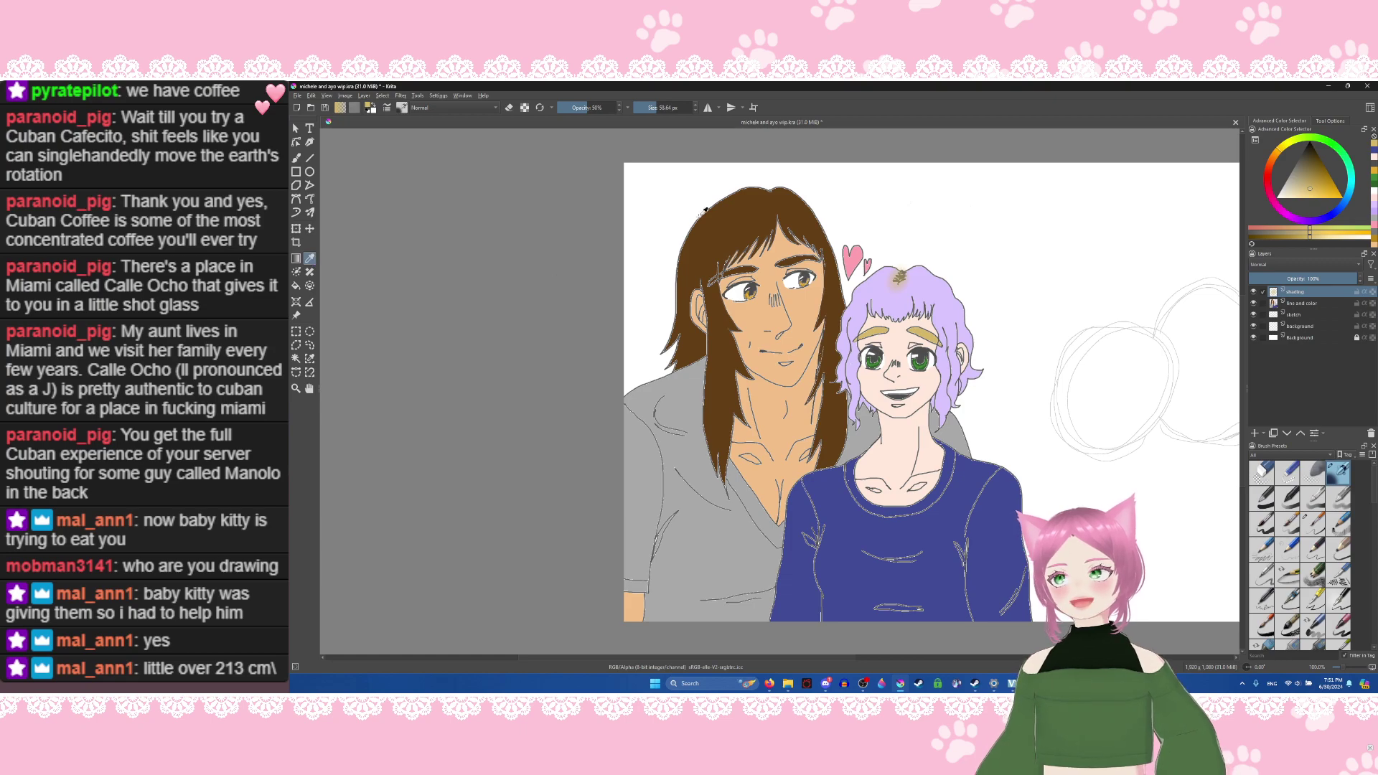
pyautogui.click(713, 237)
pyautogui.click(296, 159)
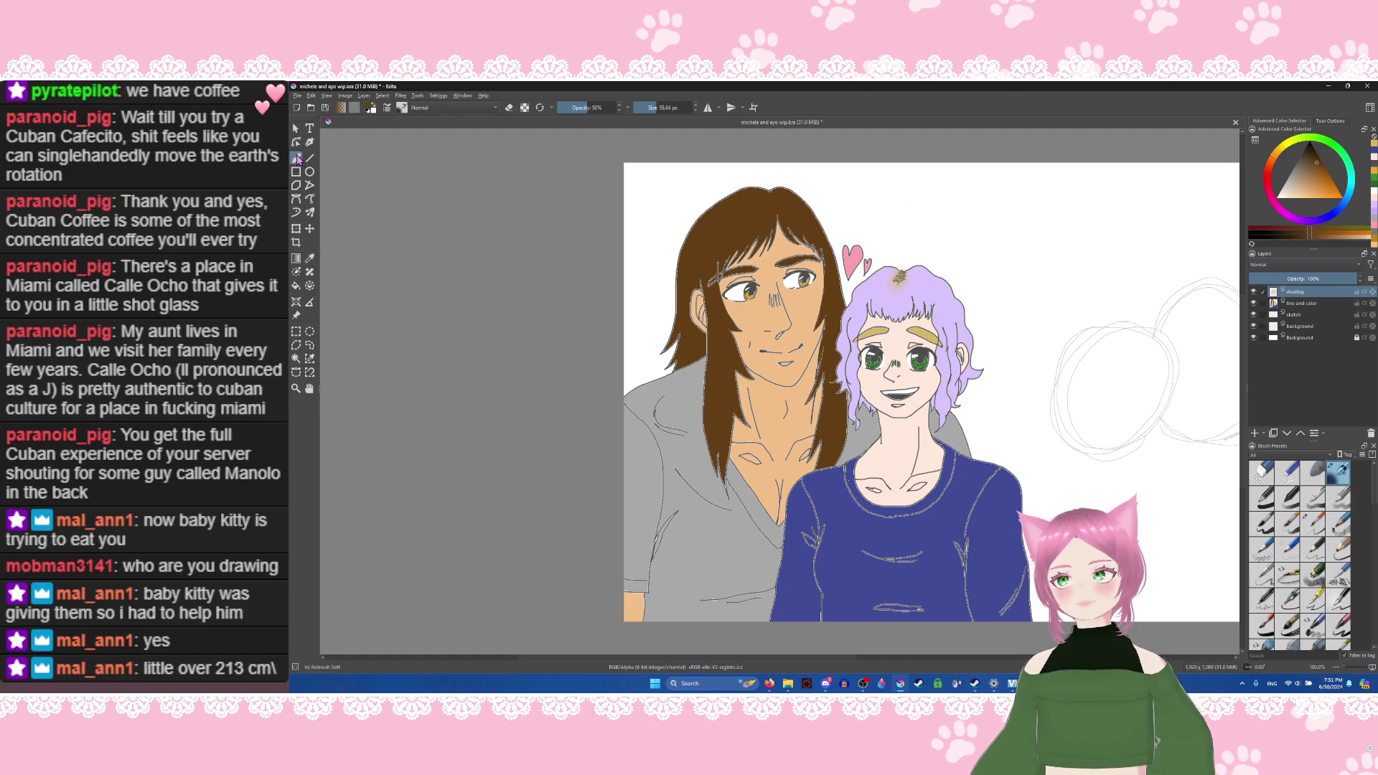
pyautogui.click(1317, 166)
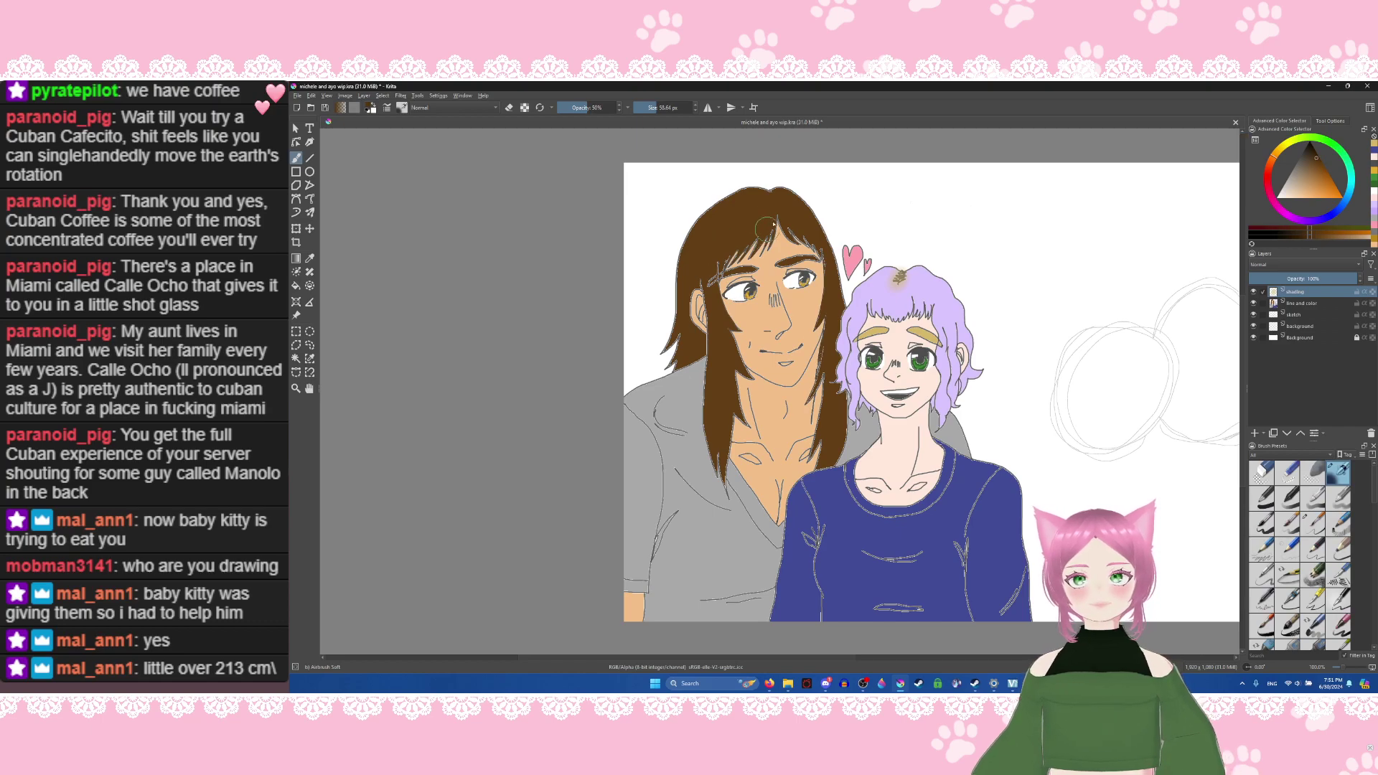
pyautogui.moveTo(739, 247)
pyautogui.mouseDown()
pyautogui.moveTo(713, 267)
pyautogui.moveTo(726, 252)
pyautogui.moveTo(712, 285)
pyautogui.moveTo(731, 416)
pyautogui.mouseUp()
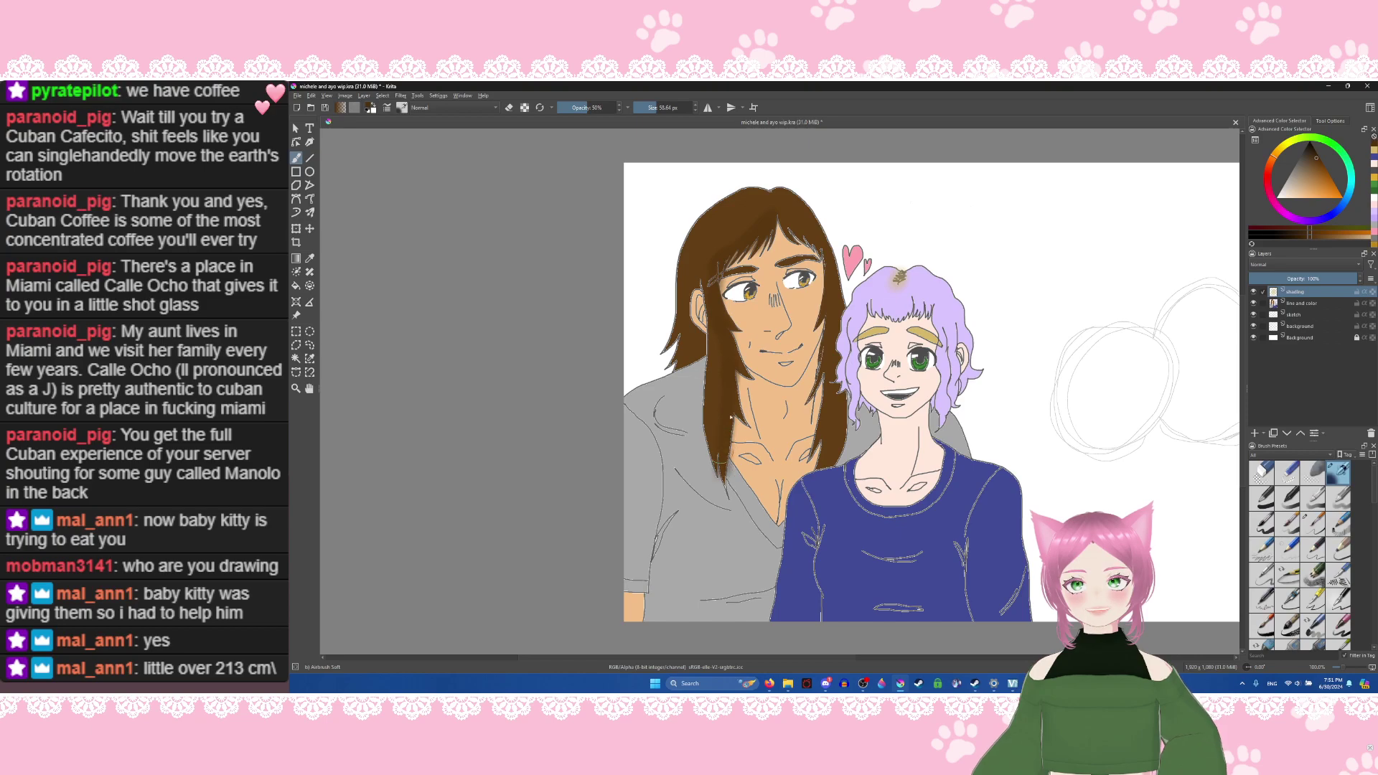
pyautogui.moveTo(837, 332)
pyautogui.mouseDown()
pyautogui.moveTo(832, 316)
pyautogui.moveTo(830, 438)
pyautogui.mouseUp()
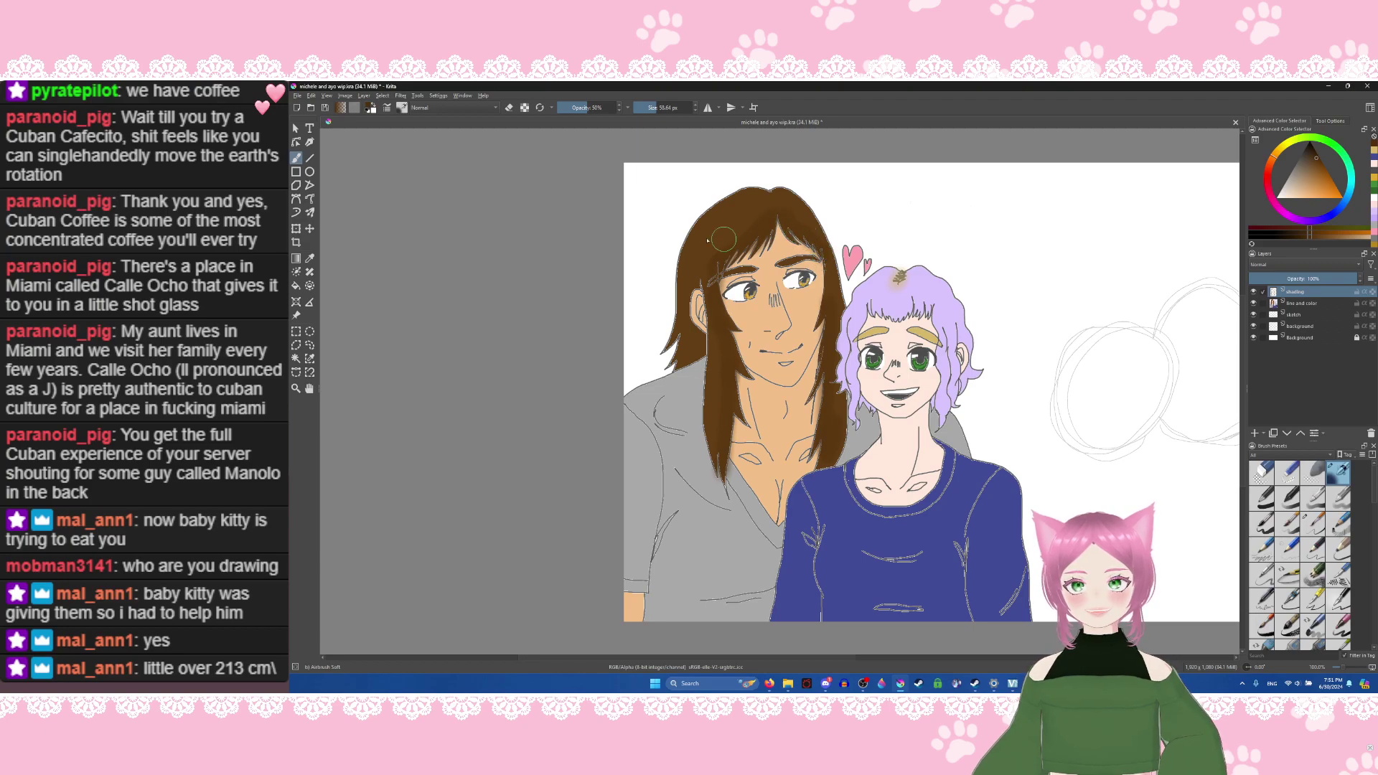
pyautogui.moveTo(740, 199)
pyautogui.mouseDown()
pyautogui.moveTo(692, 244)
pyautogui.moveTo(680, 336)
pyautogui.moveTo(691, 355)
pyautogui.moveTo(695, 344)
pyautogui.mouseUp()
pyautogui.moveTo(799, 208)
pyautogui.mouseDown()
pyautogui.moveTo(777, 198)
pyautogui.moveTo(797, 217)
pyautogui.mouseUp()
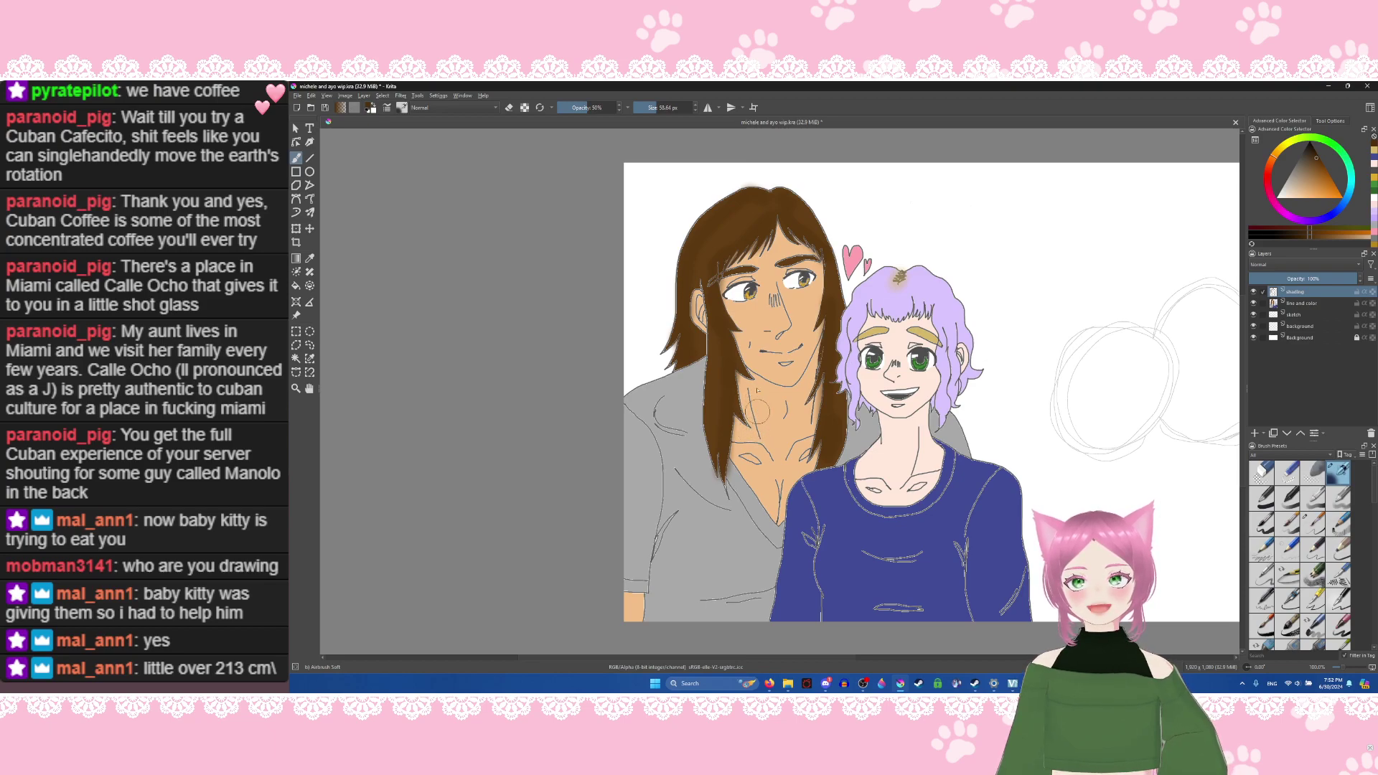
pyautogui.click(310, 260)
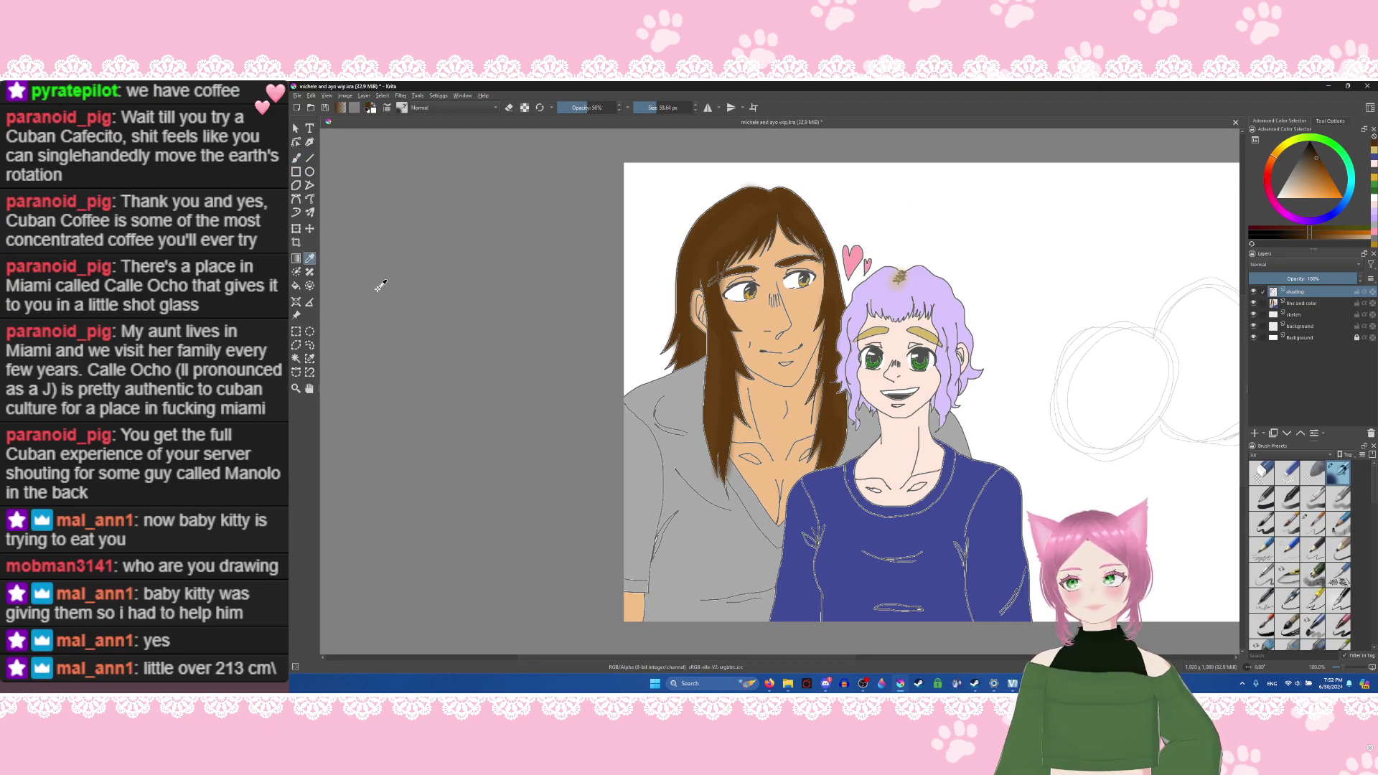
pyautogui.click(754, 301)
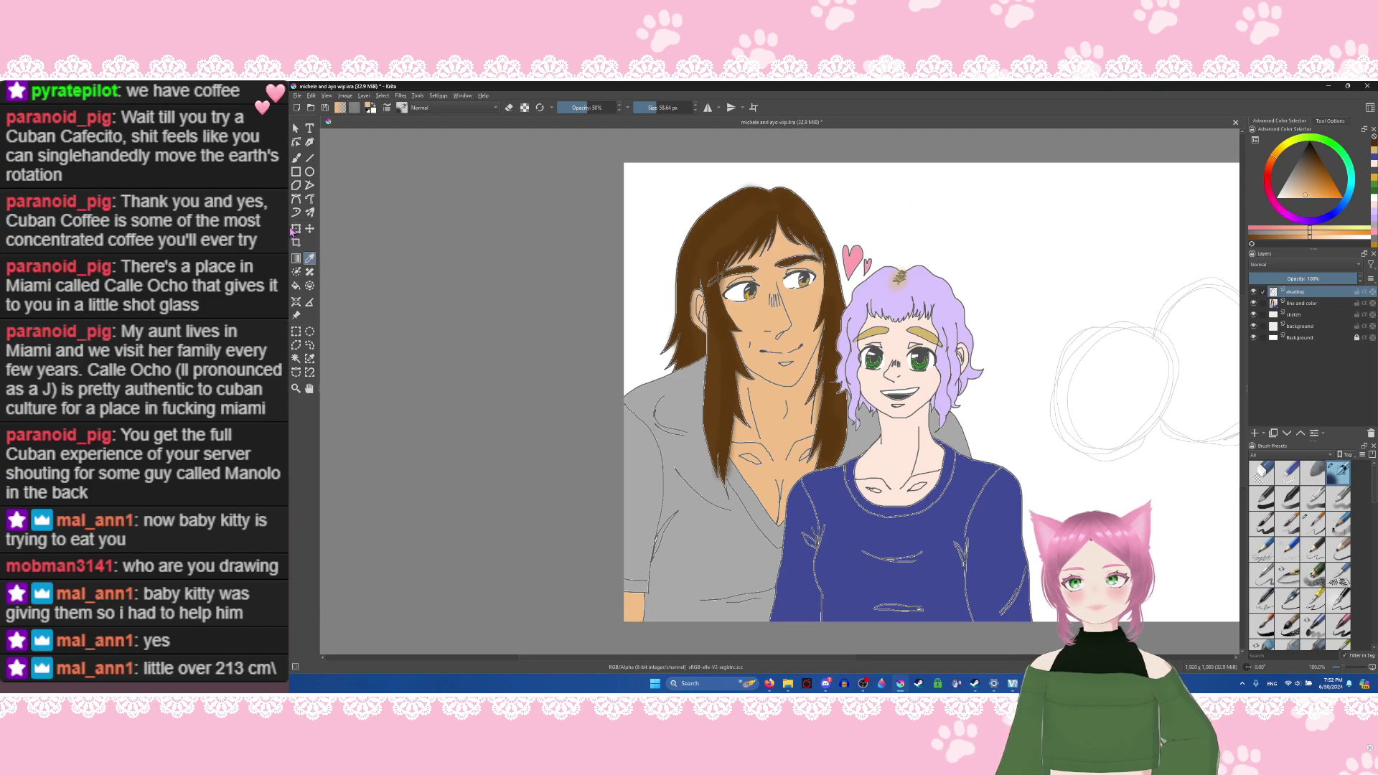
pyautogui.click(295, 158)
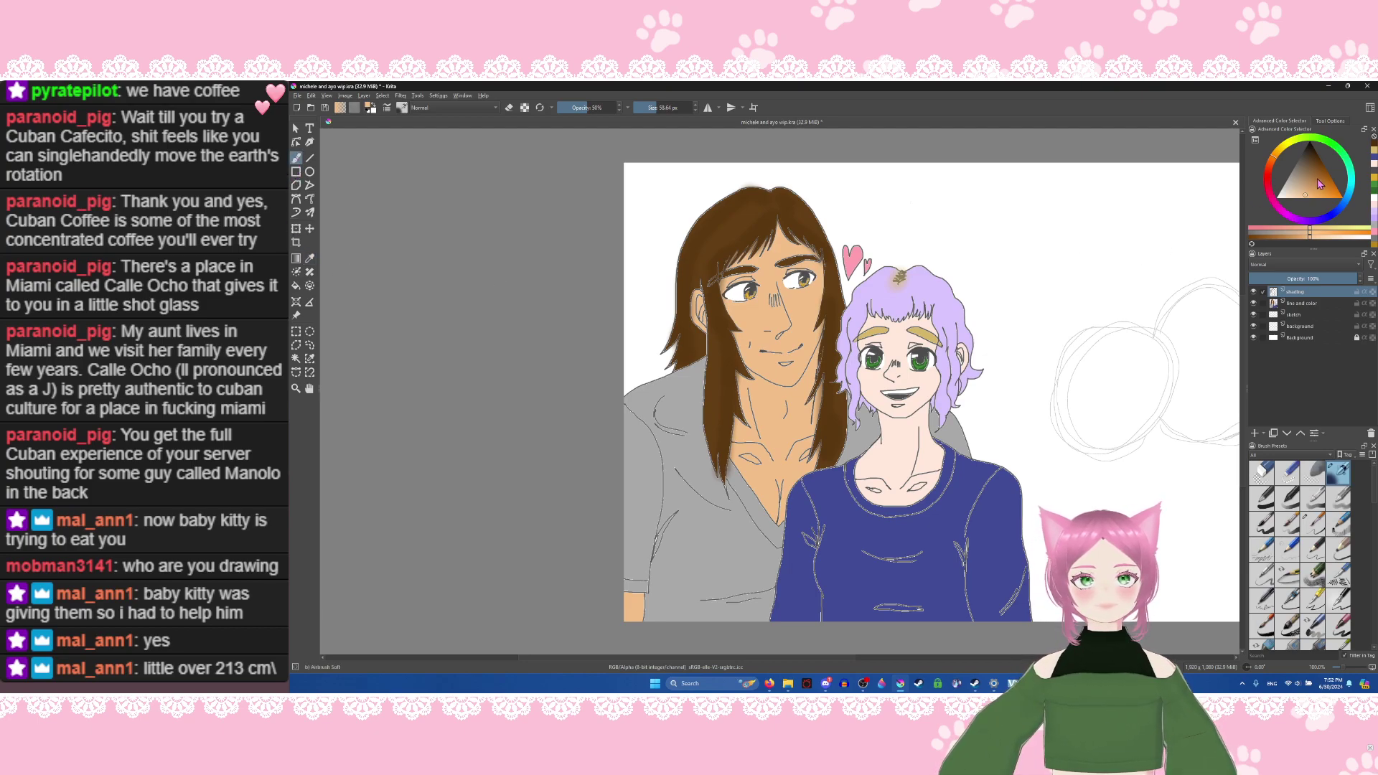
pyautogui.click(1307, 201)
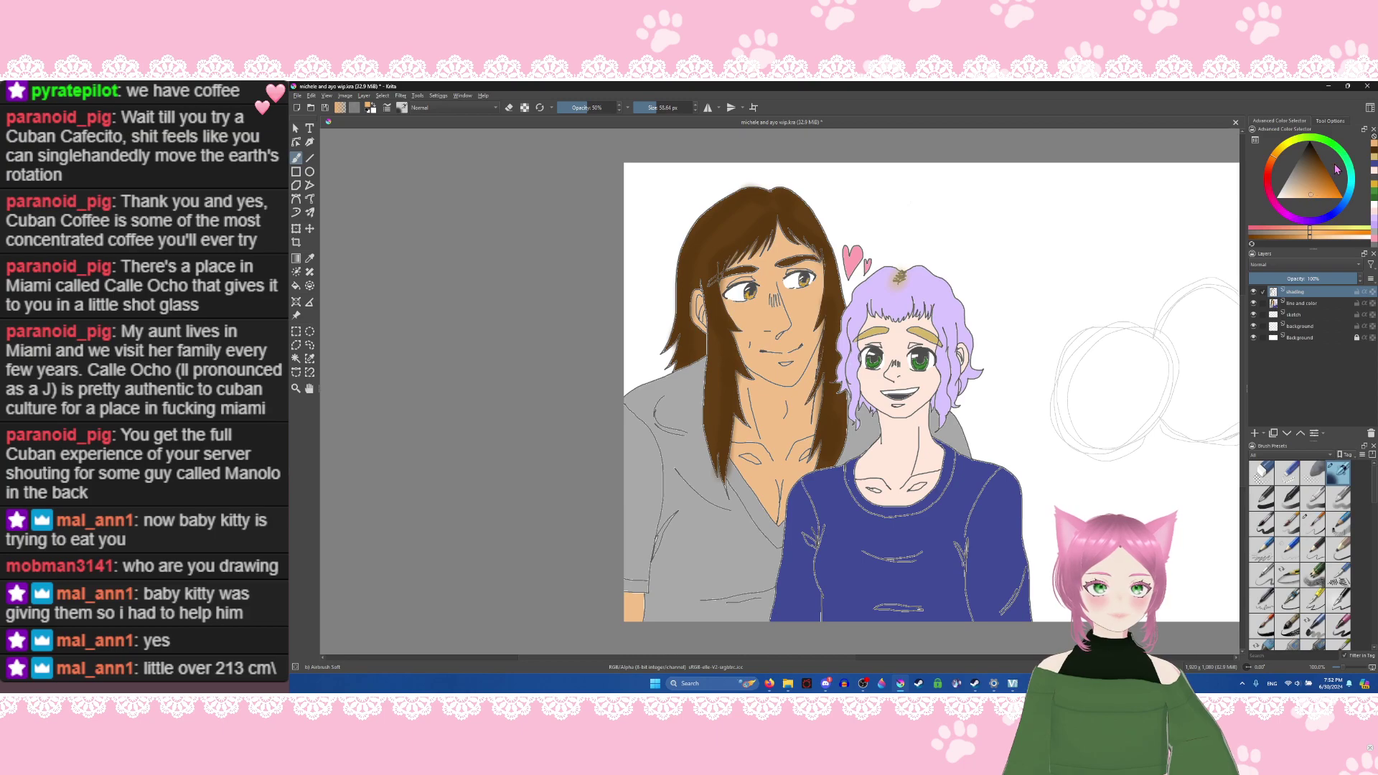
# Step: Sample the long-haired man's skin color, darken it to a deeper tan and airbrush shadows on his neck and chest
pyautogui.click(309, 258)
pyautogui.click(762, 306)
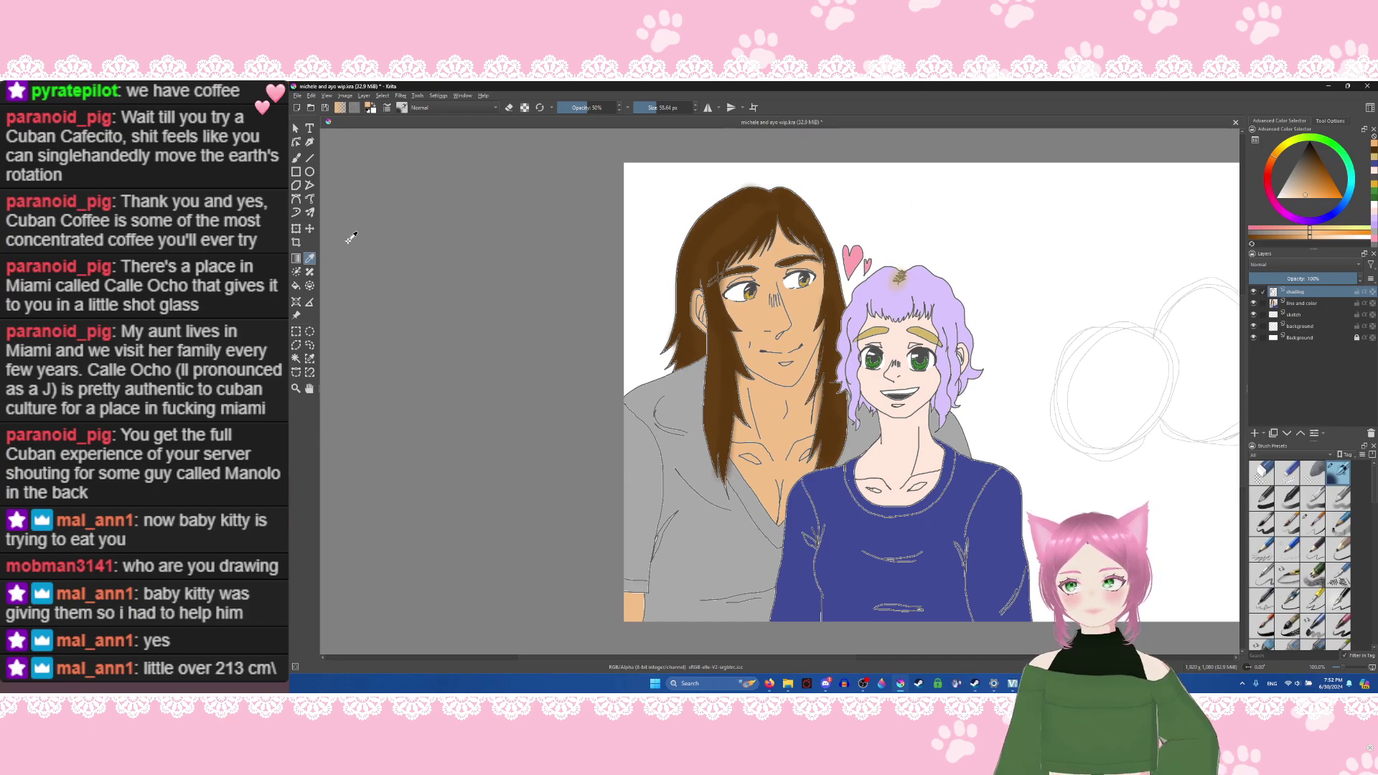
pyautogui.click(296, 158)
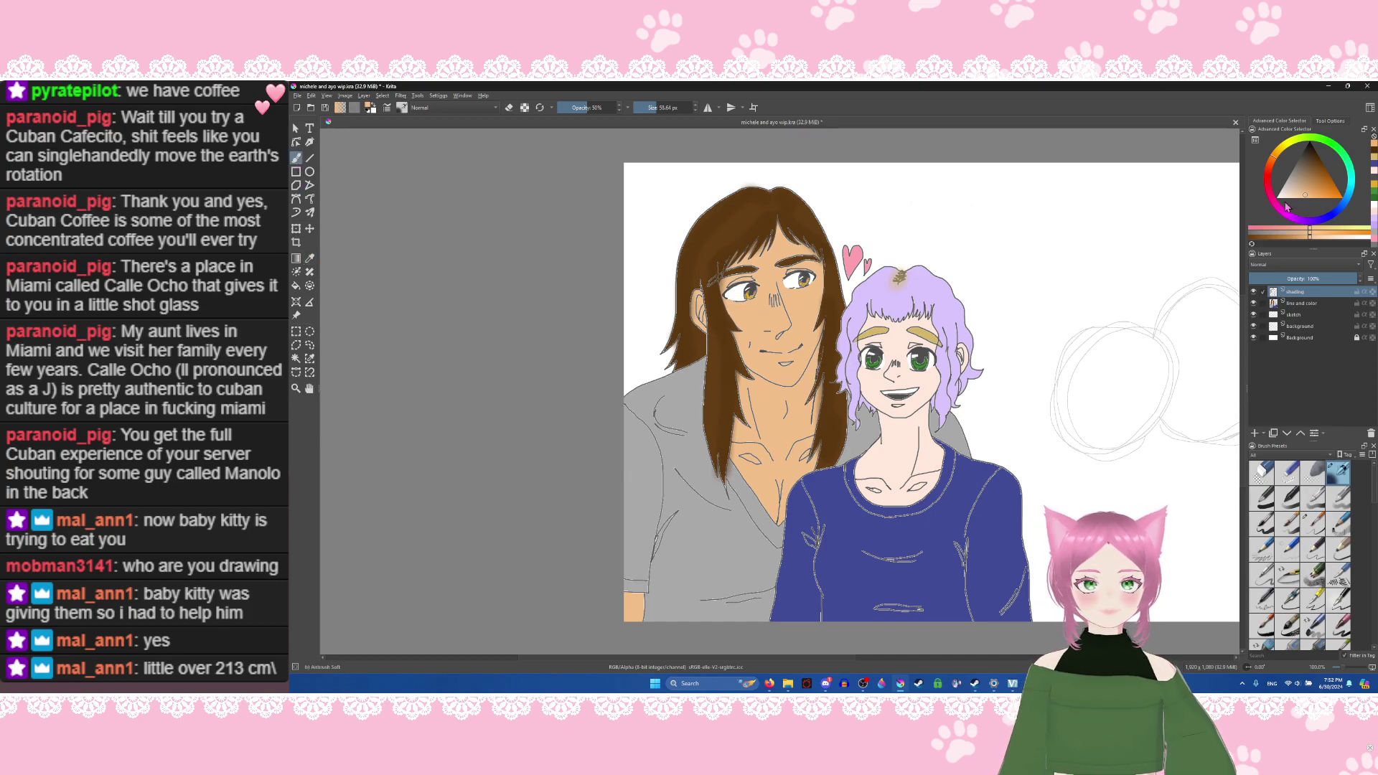
pyautogui.click(1306, 199)
pyautogui.moveTo(1306, 198); pyautogui.dragTo(1307, 185)
pyautogui.moveTo(726, 396)
pyautogui.mouseDown()
pyautogui.moveTo(766, 388)
pyautogui.moveTo(750, 383)
pyautogui.moveTo(798, 395)
pyautogui.moveTo(815, 361)
pyautogui.moveTo(795, 402)
pyautogui.moveTo(772, 392)
pyautogui.moveTo(795, 422)
pyautogui.moveTo(770, 462)
pyautogui.moveTo(783, 488)
pyautogui.moveTo(766, 525)
pyautogui.moveTo(786, 468)
pyautogui.moveTo(770, 467)
pyautogui.moveTo(790, 470)
pyautogui.moveTo(760, 504)
pyautogui.moveTo(779, 434)
pyautogui.moveTo(782, 472)
pyautogui.moveTo(764, 426)
pyautogui.moveTo(778, 440)
pyautogui.moveTo(761, 472)
pyautogui.moveTo(735, 493)
pyautogui.moveTo(718, 478)
pyautogui.moveTo(746, 457)
pyautogui.moveTo(777, 504)
pyautogui.mouseUp()
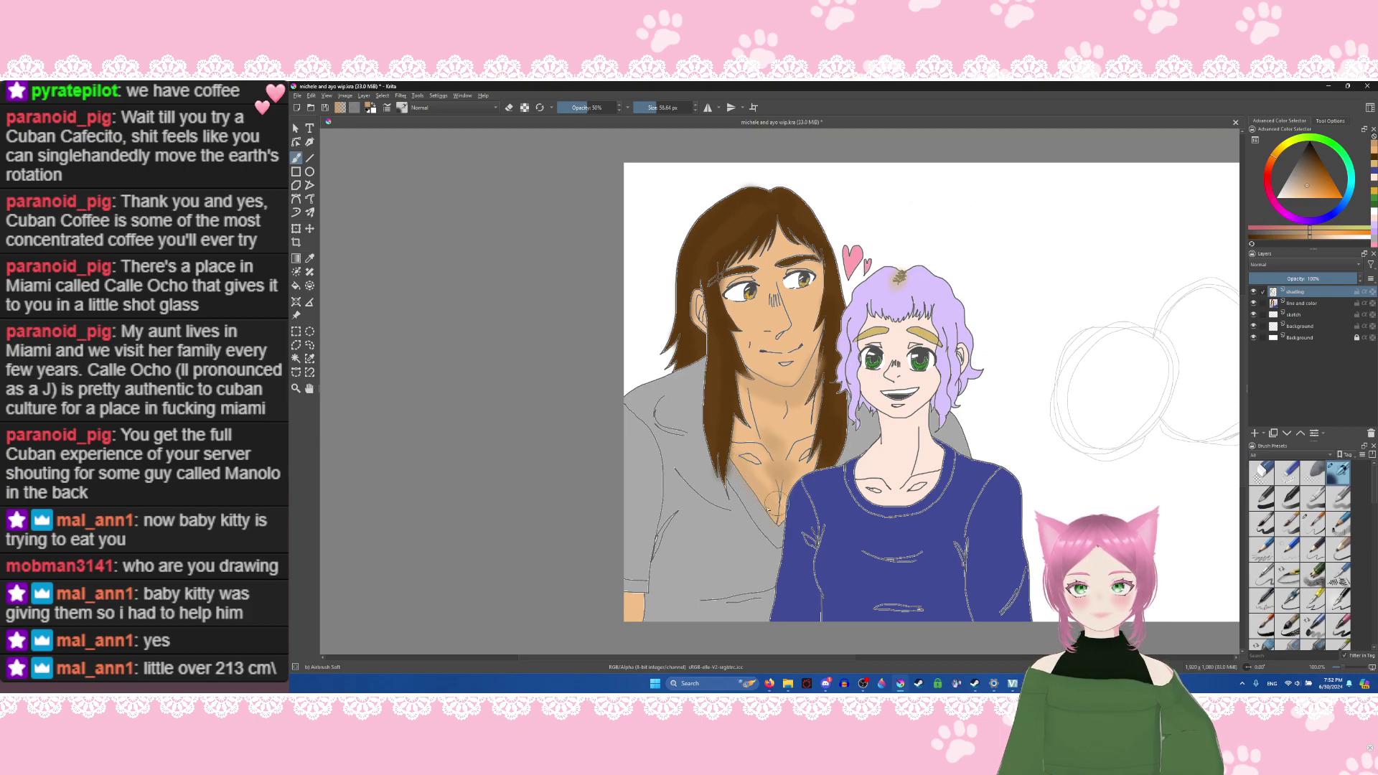
# Step: Airbrush tan shadows on the long-haired man's visible arm, nose, cheeks and jaw, reducing the brush size for the finer facial areas
pyautogui.moveTo(639, 597); pyautogui.dragTo(636, 607)
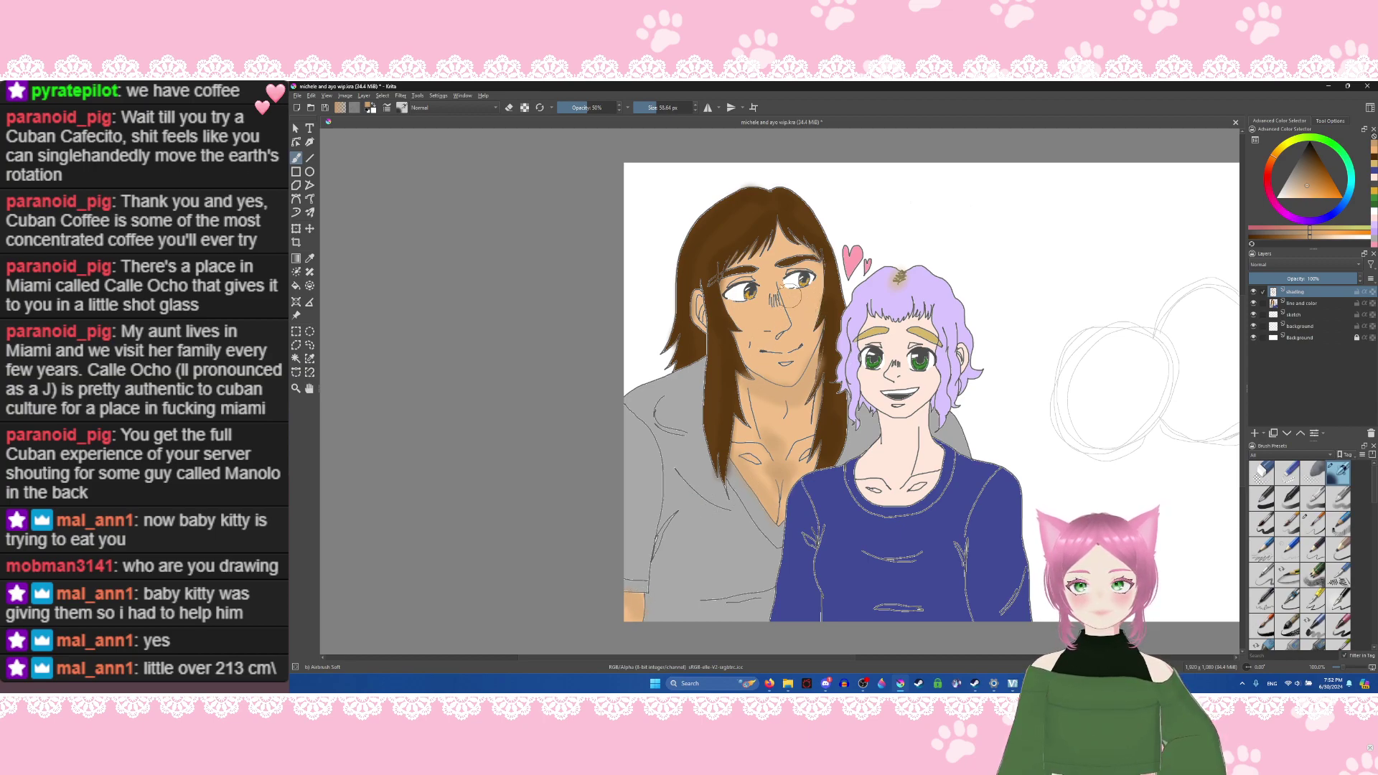
pyautogui.moveTo(789, 296)
pyautogui.mouseDown()
pyautogui.moveTo(779, 342)
pyautogui.moveTo(813, 327)
pyautogui.moveTo(821, 276)
pyautogui.moveTo(800, 380)
pyautogui.moveTo(800, 339)
pyautogui.moveTo(783, 385)
pyautogui.moveTo(791, 291)
pyautogui.moveTo(805, 294)
pyautogui.moveTo(796, 333)
pyautogui.mouseUp()
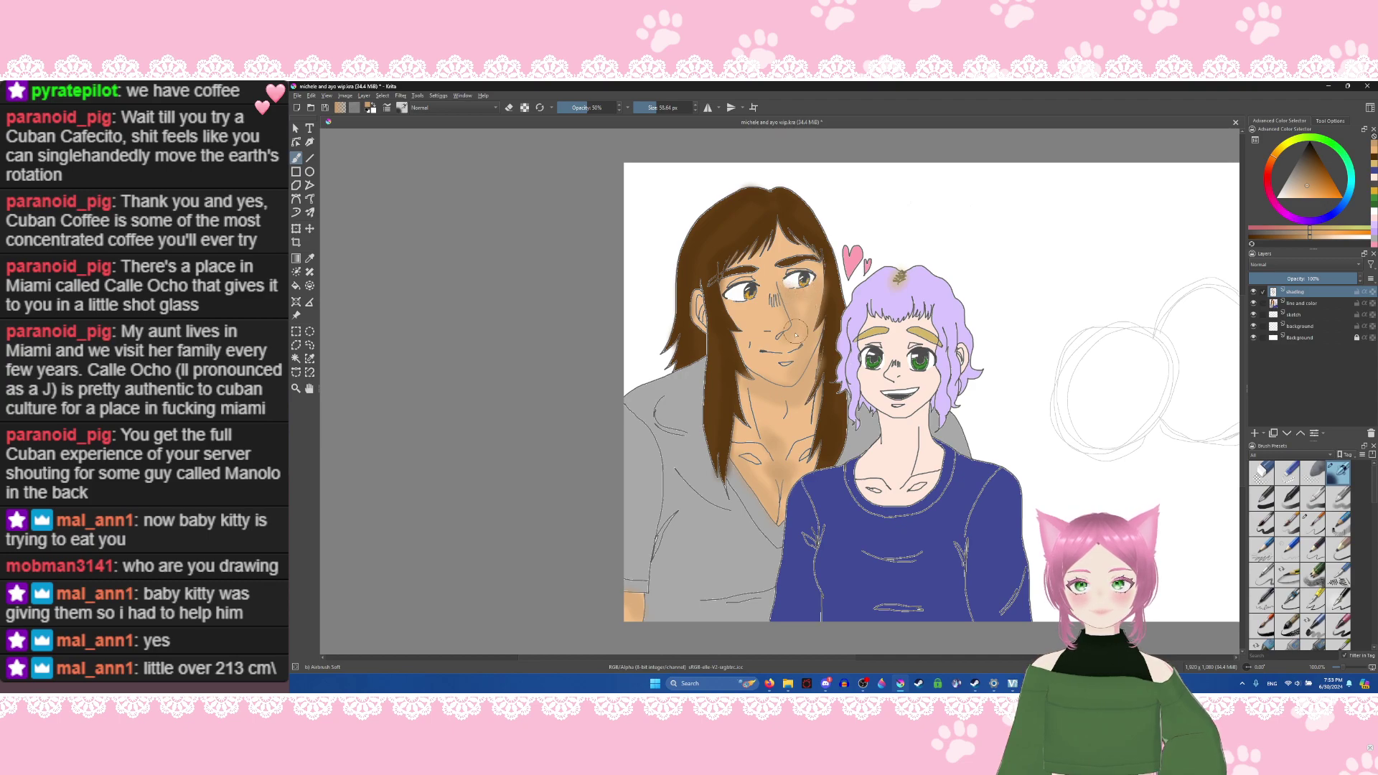
pyautogui.moveTo(765, 404)
pyautogui.mouseDown()
pyautogui.moveTo(755, 423)
pyautogui.moveTo(802, 308)
pyautogui.moveTo(777, 335)
pyautogui.moveTo(785, 237)
pyautogui.moveTo(749, 261)
pyautogui.moveTo(794, 249)
pyautogui.mouseUp()
pyautogui.moveTo(765, 314)
pyautogui.mouseDown()
pyautogui.moveTo(760, 368)
pyautogui.moveTo(751, 341)
pyautogui.moveTo(715, 453)
pyautogui.moveTo(734, 366)
pyautogui.mouseUp()
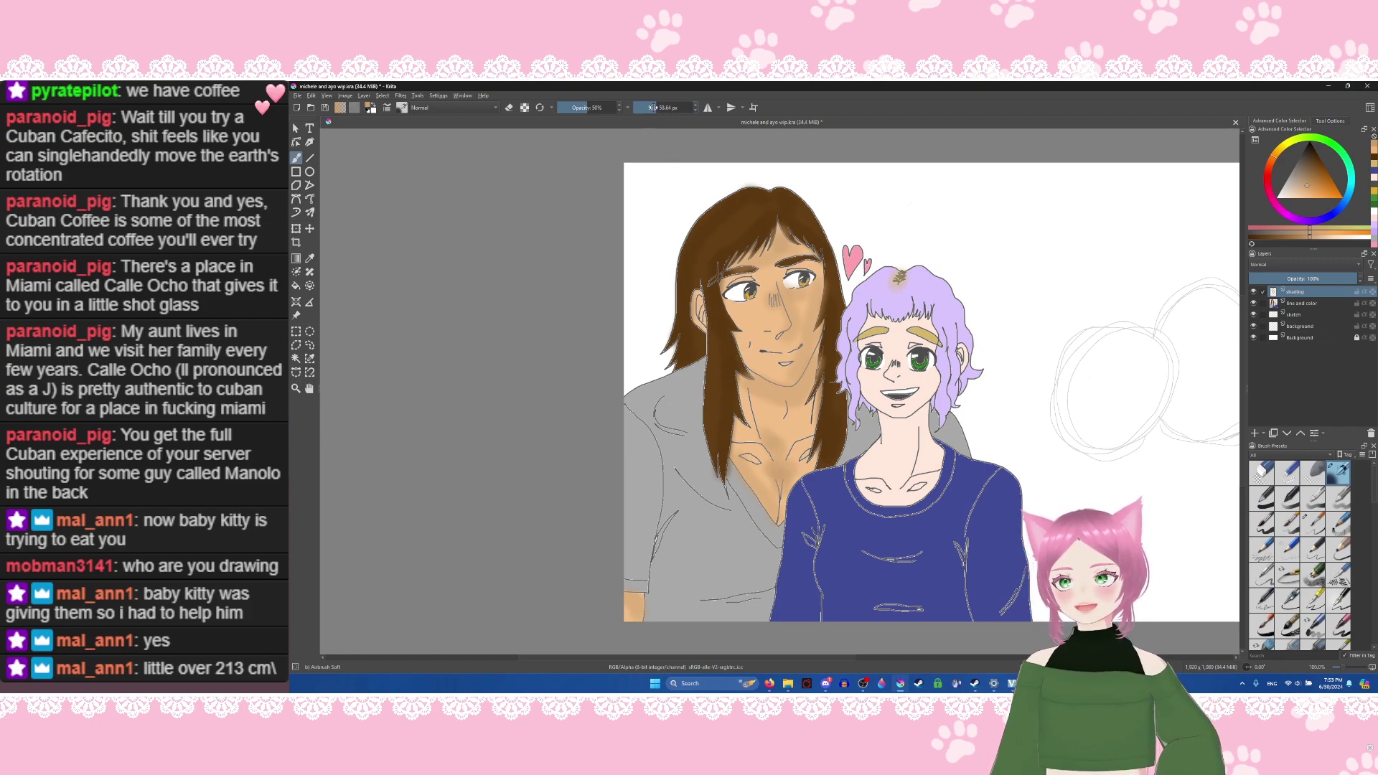
pyautogui.moveTo(653, 107); pyautogui.dragTo(645, 109)
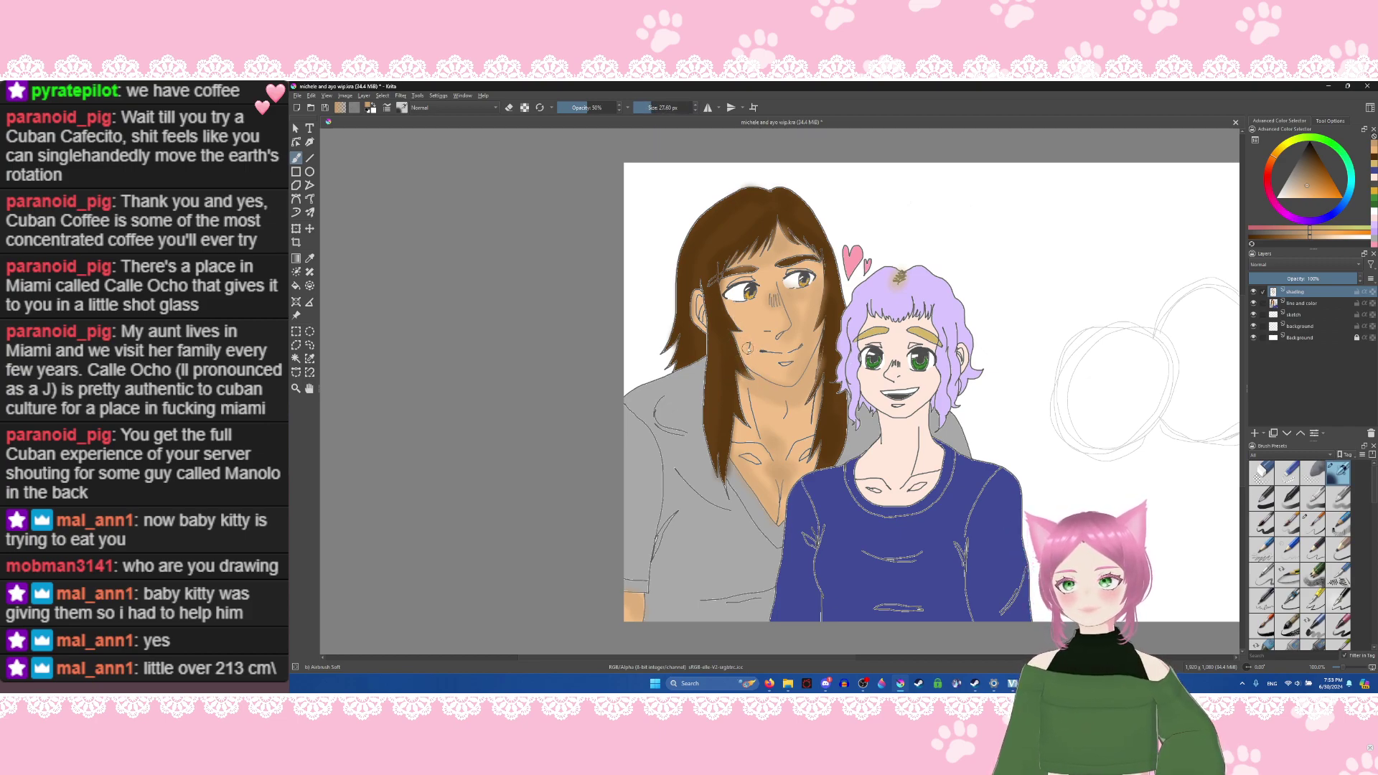
pyautogui.moveTo(737, 381); pyautogui.dragTo(746, 346)
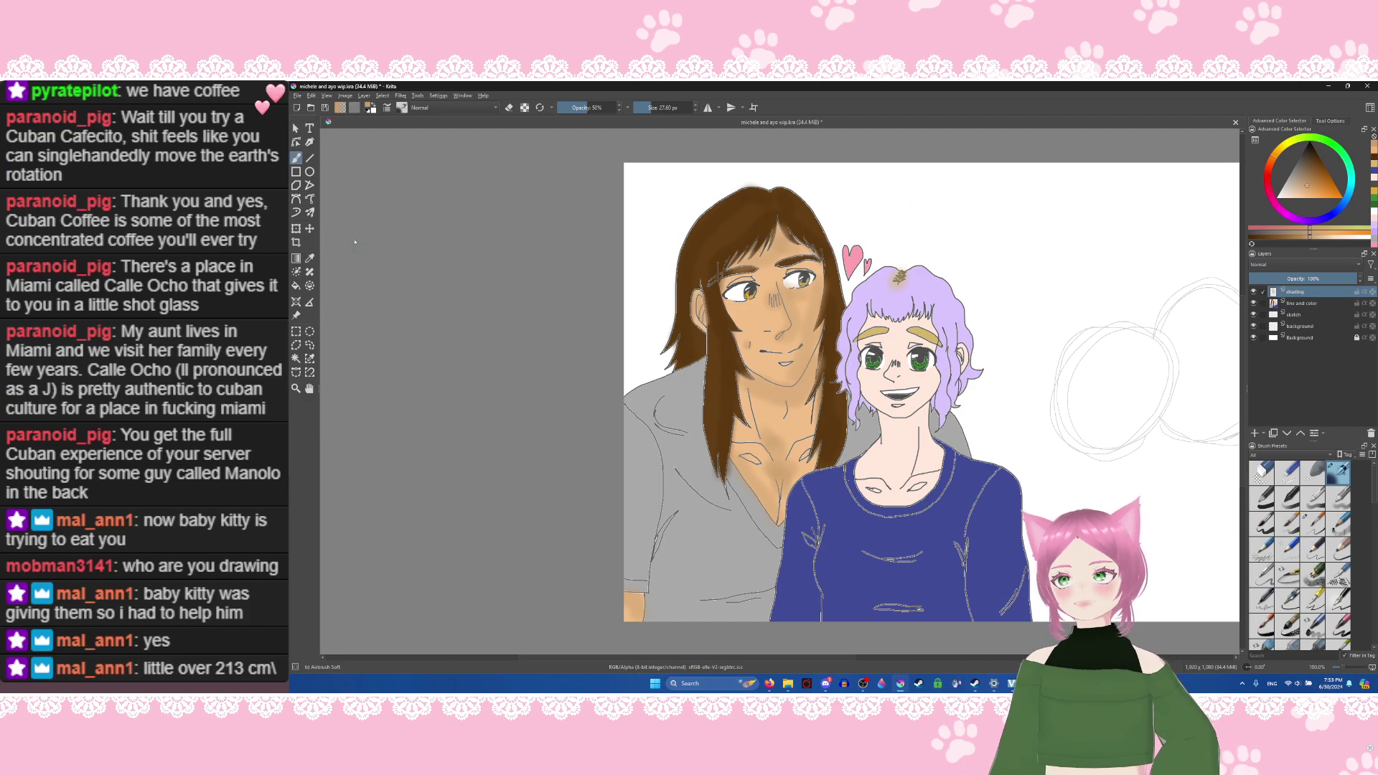
# Step: Sample the long-haired man's gray shirt, pick a slightly different gray and airbrush soft shading over the sleeve, shoulder, collar and chest
pyautogui.click(309, 257)
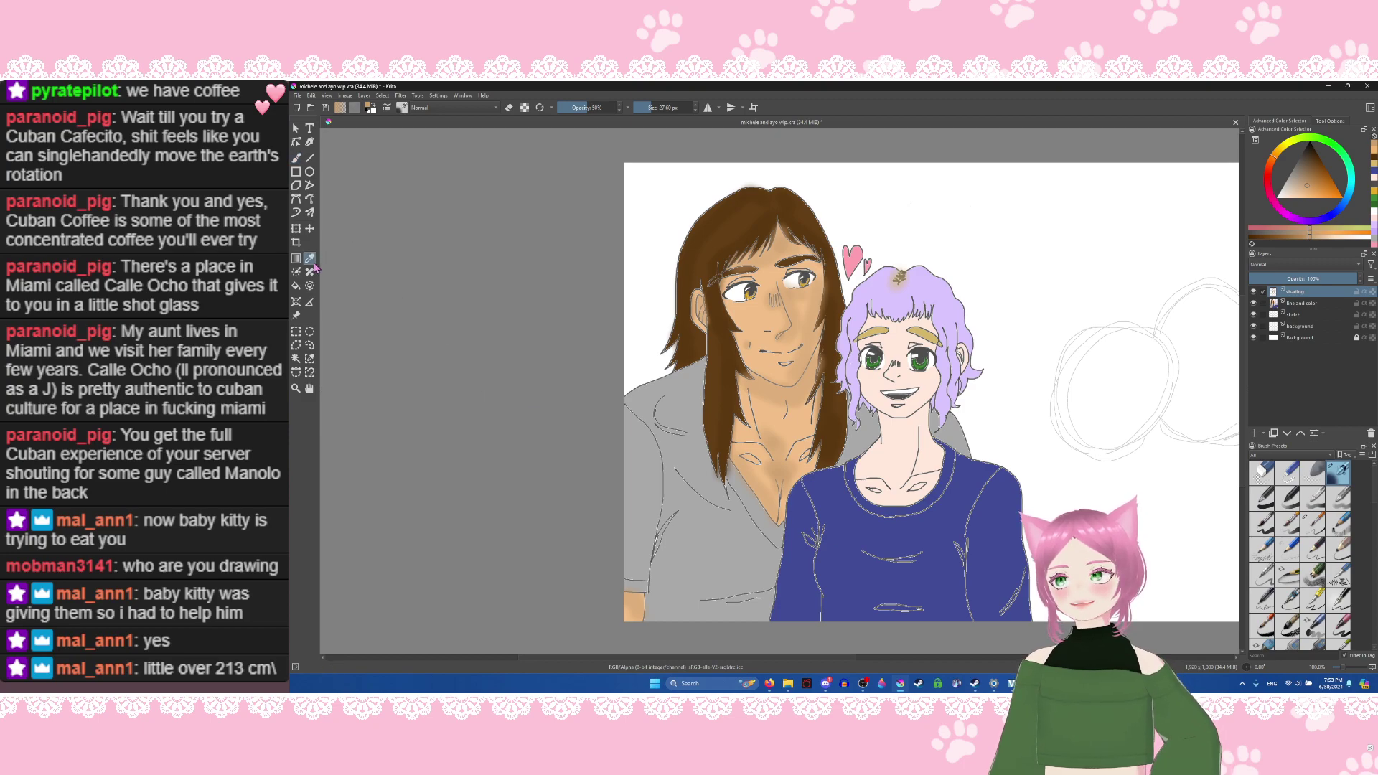
pyautogui.click(641, 460)
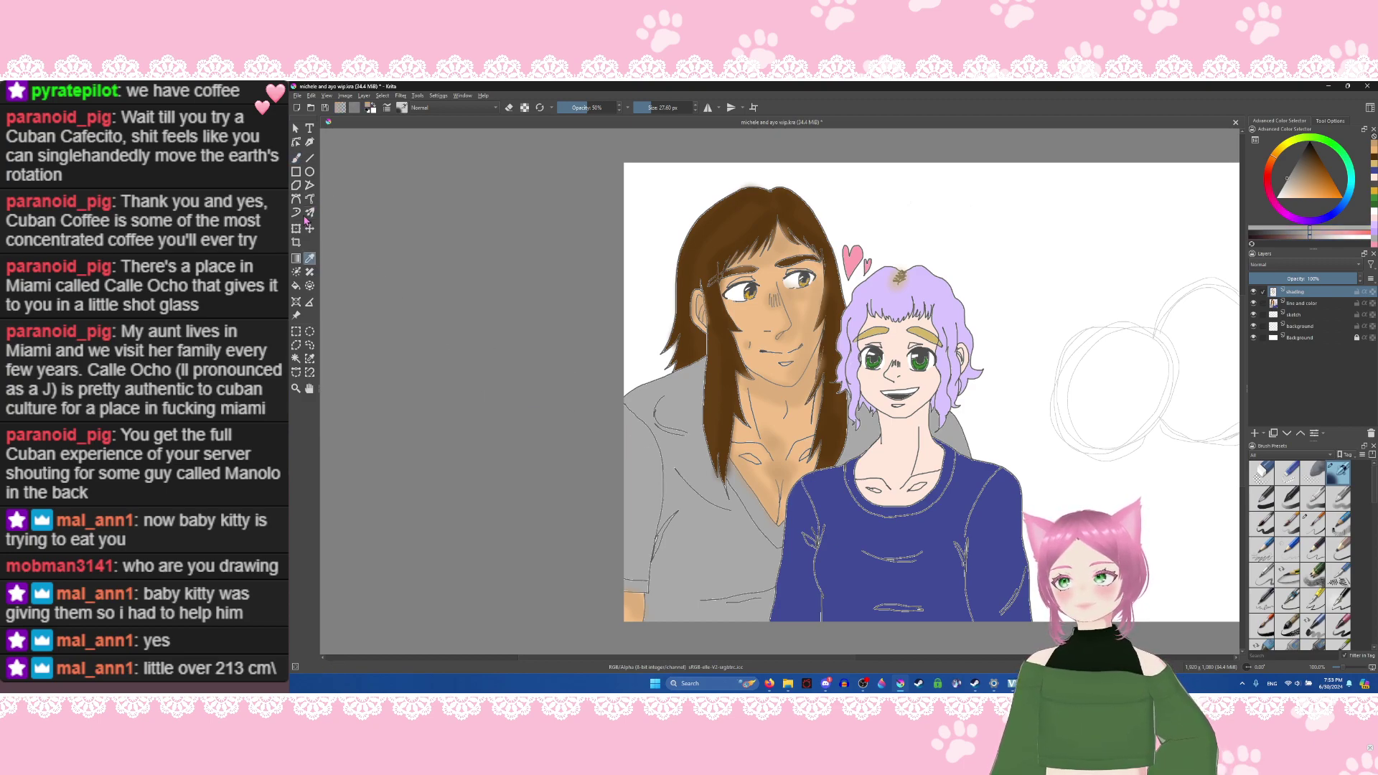
pyautogui.click(296, 158)
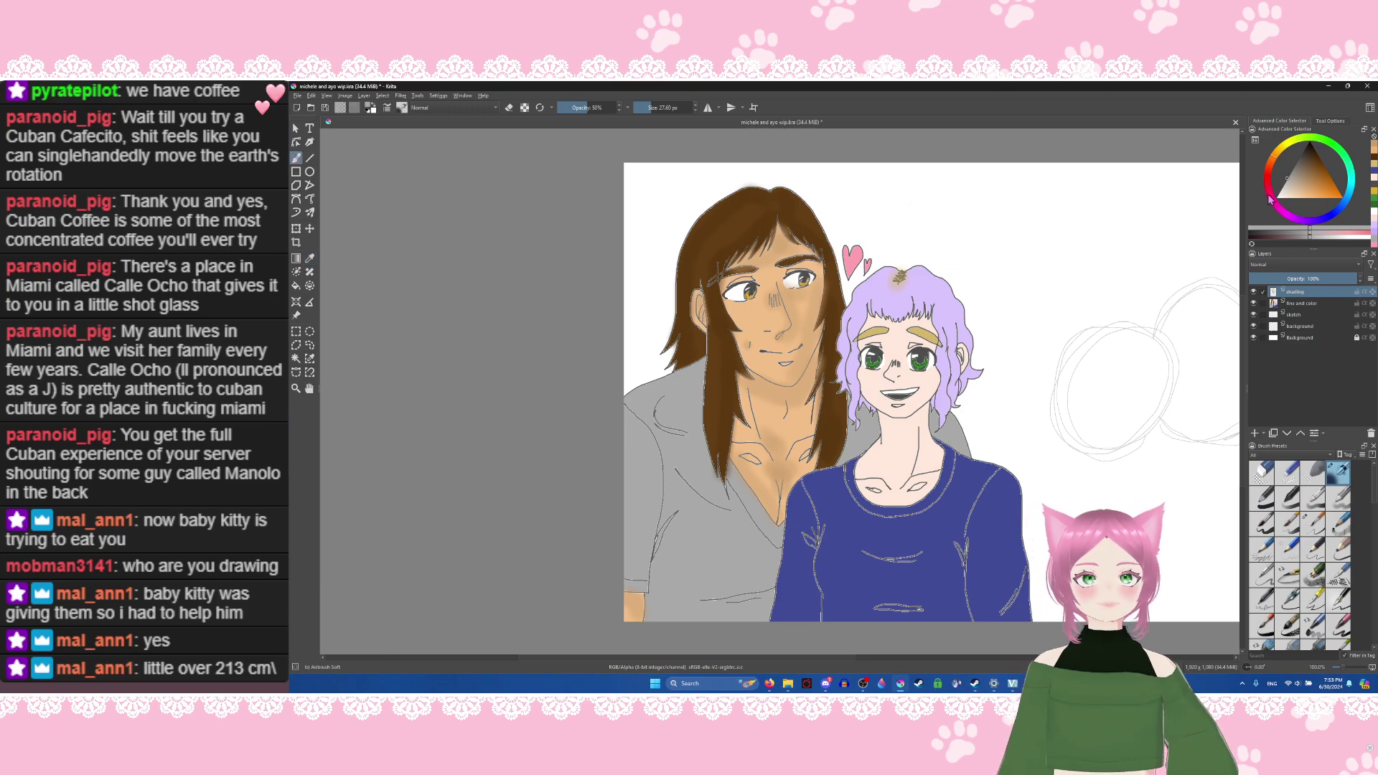
pyautogui.click(1289, 181)
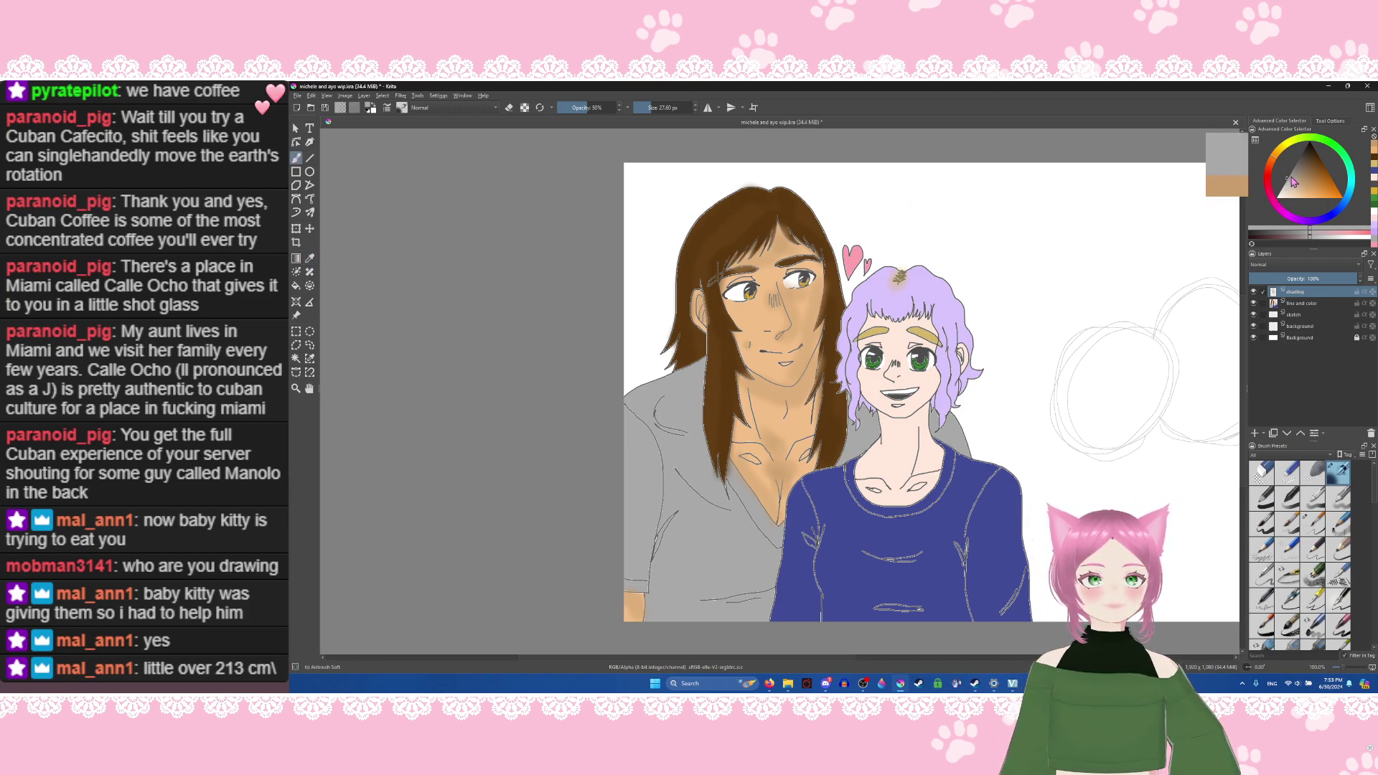
pyautogui.click(1287, 179)
pyautogui.click(1292, 178)
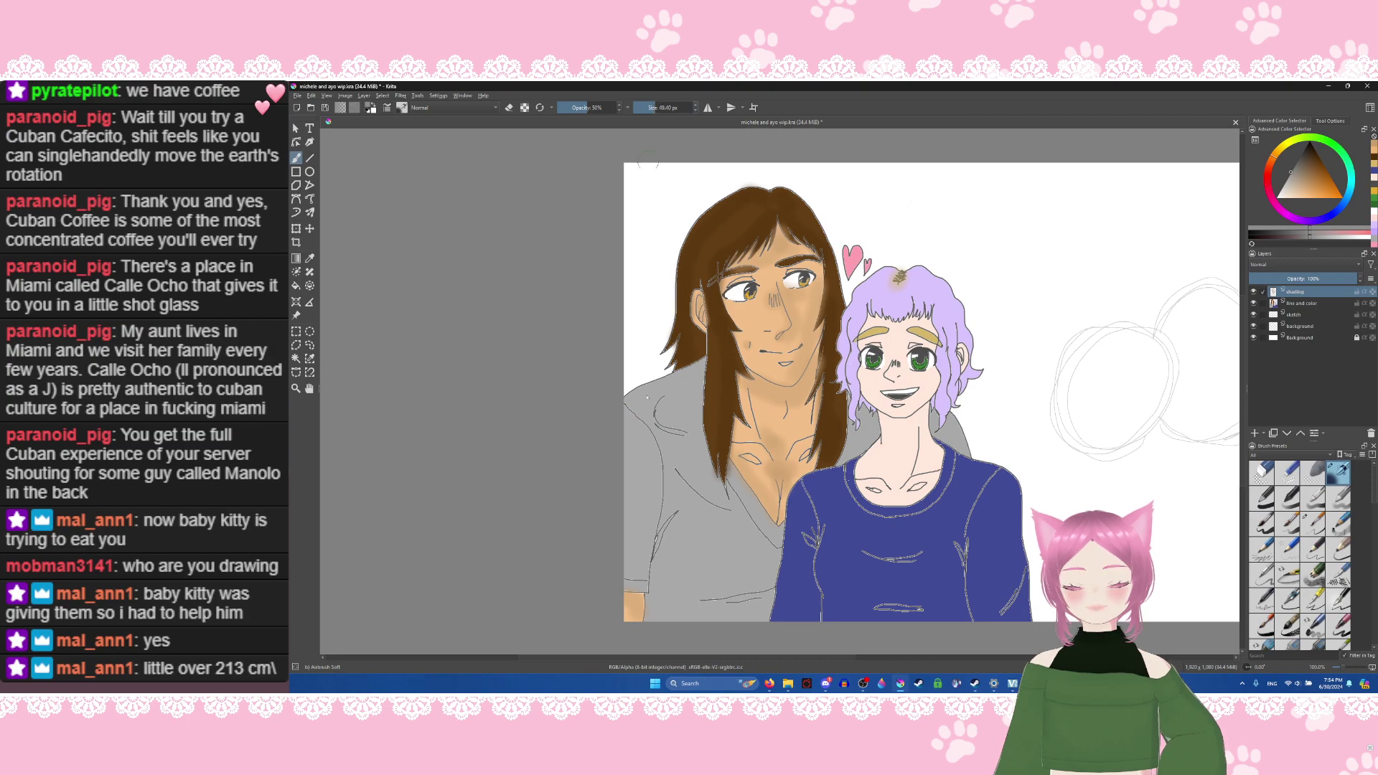
pyautogui.moveTo(646, 397)
pyautogui.mouseDown()
pyautogui.moveTo(645, 425)
pyautogui.moveTo(630, 406)
pyautogui.moveTo(660, 434)
pyautogui.moveTo(668, 475)
pyautogui.moveTo(653, 622)
pyautogui.mouseUp()
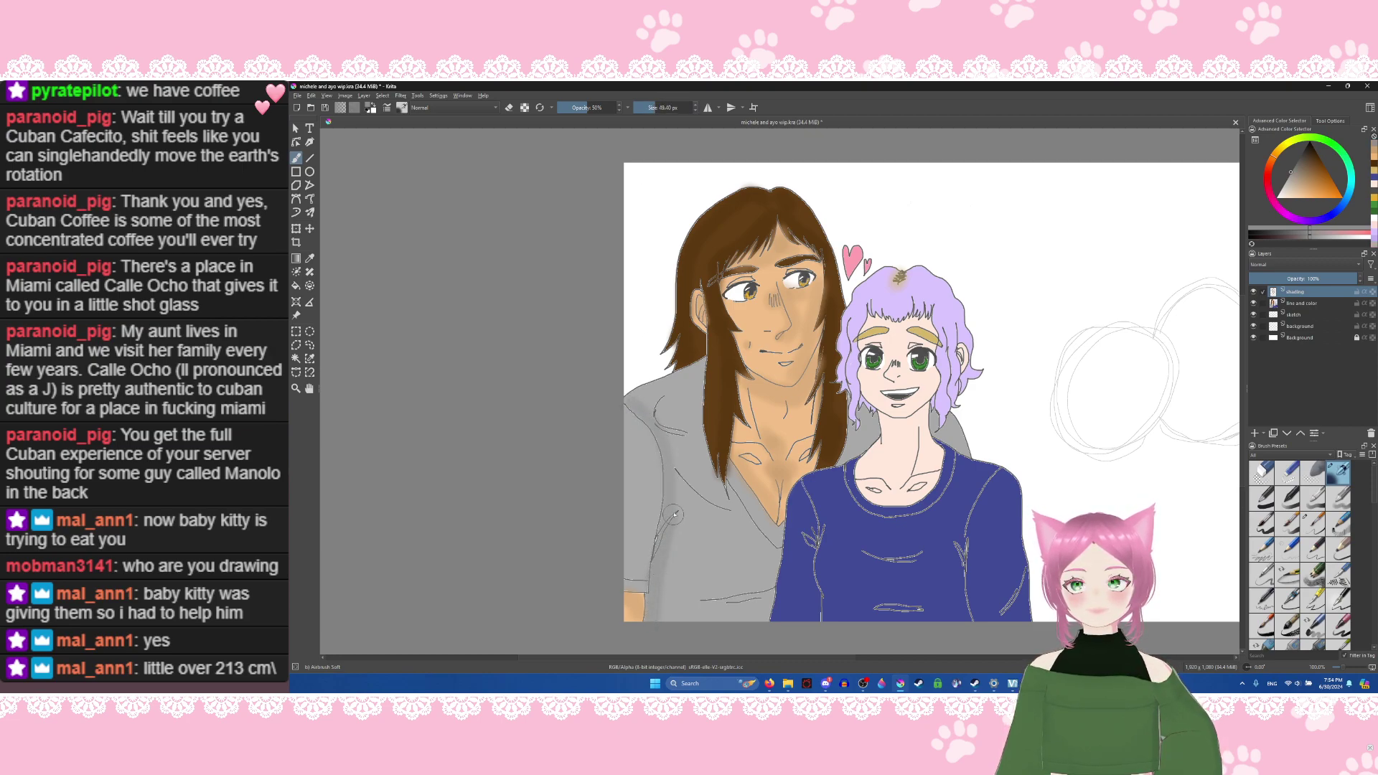
pyautogui.moveTo(678, 467); pyautogui.dragTo(732, 502)
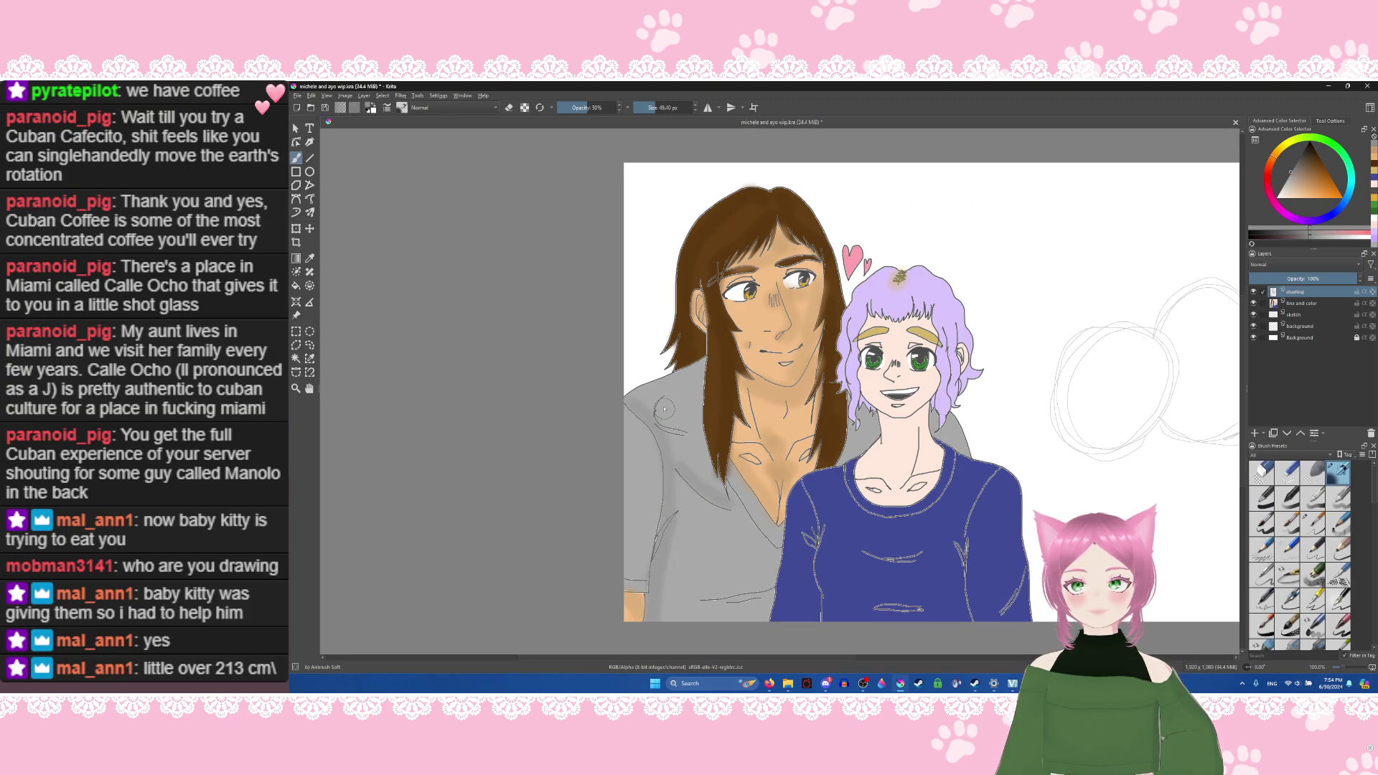
pyautogui.moveTo(664, 408)
pyautogui.mouseDown()
pyautogui.moveTo(693, 430)
pyautogui.moveTo(667, 399)
pyautogui.moveTo(681, 384)
pyautogui.moveTo(635, 394)
pyautogui.moveTo(705, 364)
pyautogui.moveTo(694, 385)
pyautogui.moveTo(707, 362)
pyautogui.moveTo(707, 452)
pyautogui.moveTo(698, 358)
pyautogui.moveTo(694, 405)
pyautogui.moveTo(695, 423)
pyautogui.moveTo(697, 374)
pyautogui.moveTo(706, 474)
pyautogui.moveTo(733, 494)
pyautogui.moveTo(735, 473)
pyautogui.moveTo(732, 497)
pyautogui.moveTo(777, 558)
pyautogui.moveTo(760, 621)
pyautogui.moveTo(764, 600)
pyautogui.moveTo(704, 600)
pyautogui.moveTo(770, 557)
pyautogui.mouseUp()
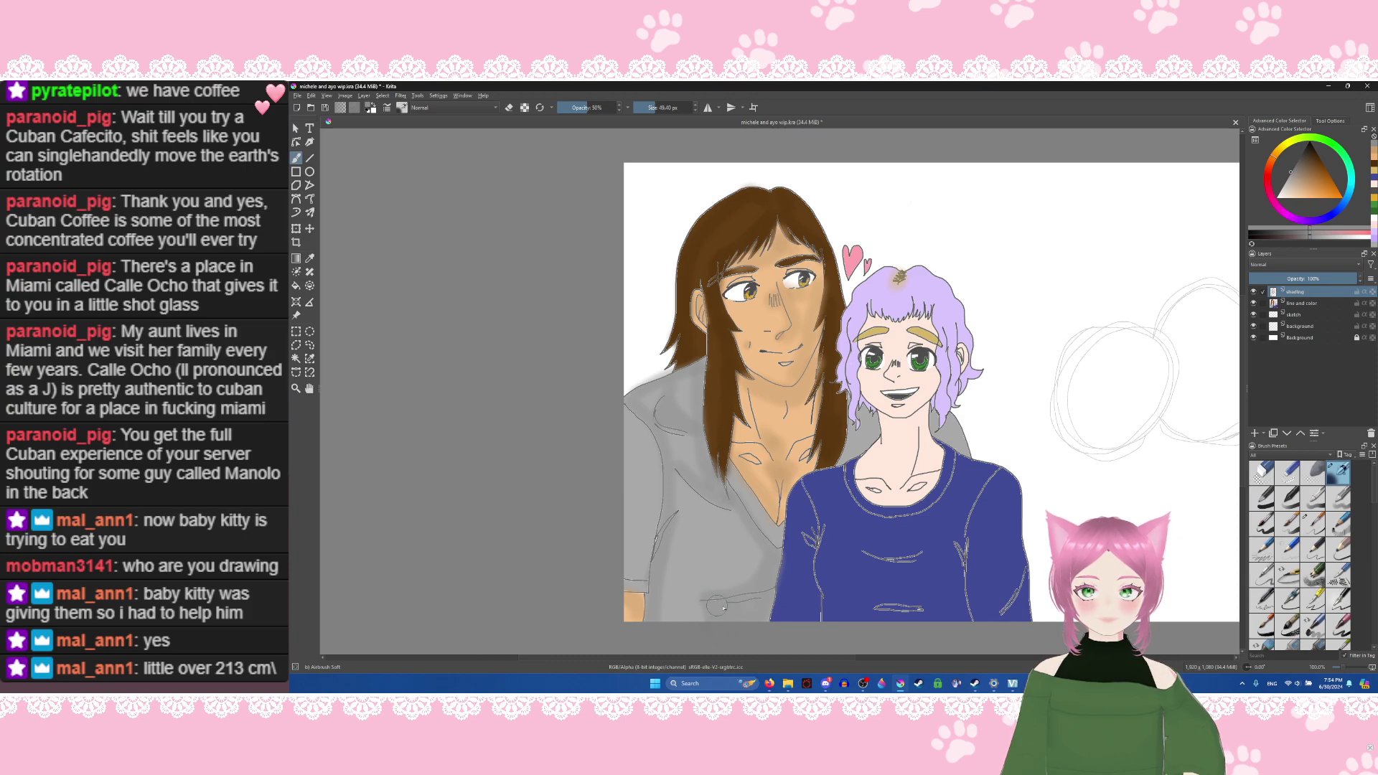
# Step: Undo the last shirt stroke, redo the gray shading below the collar and on the chest, and shade the shoulder behind the curly-haired character
pyautogui.hotkey('ctrl', 'z')
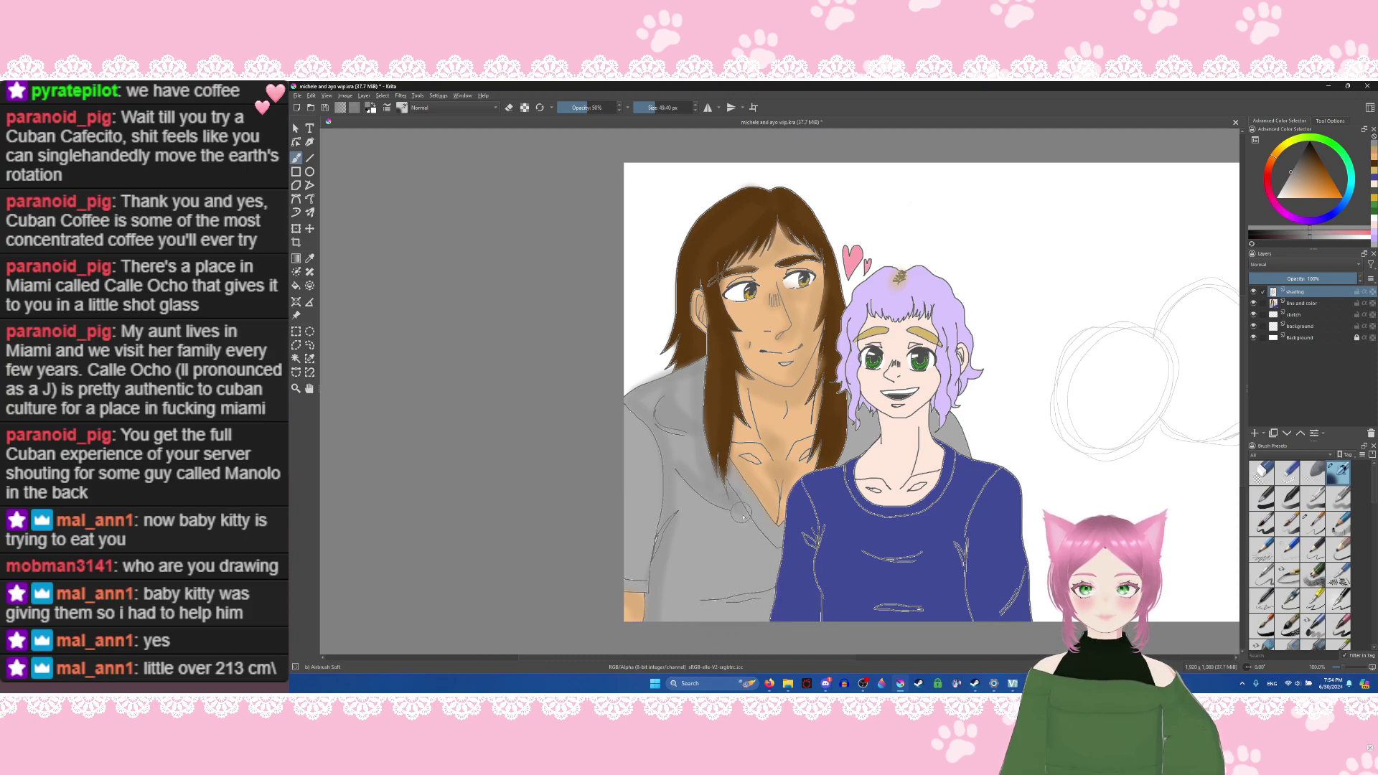
pyautogui.moveTo(744, 516)
pyautogui.mouseDown()
pyautogui.moveTo(761, 545)
pyautogui.moveTo(740, 509)
pyautogui.moveTo(777, 559)
pyautogui.moveTo(751, 600)
pyautogui.moveTo(706, 599)
pyautogui.moveTo(751, 601)
pyautogui.mouseUp()
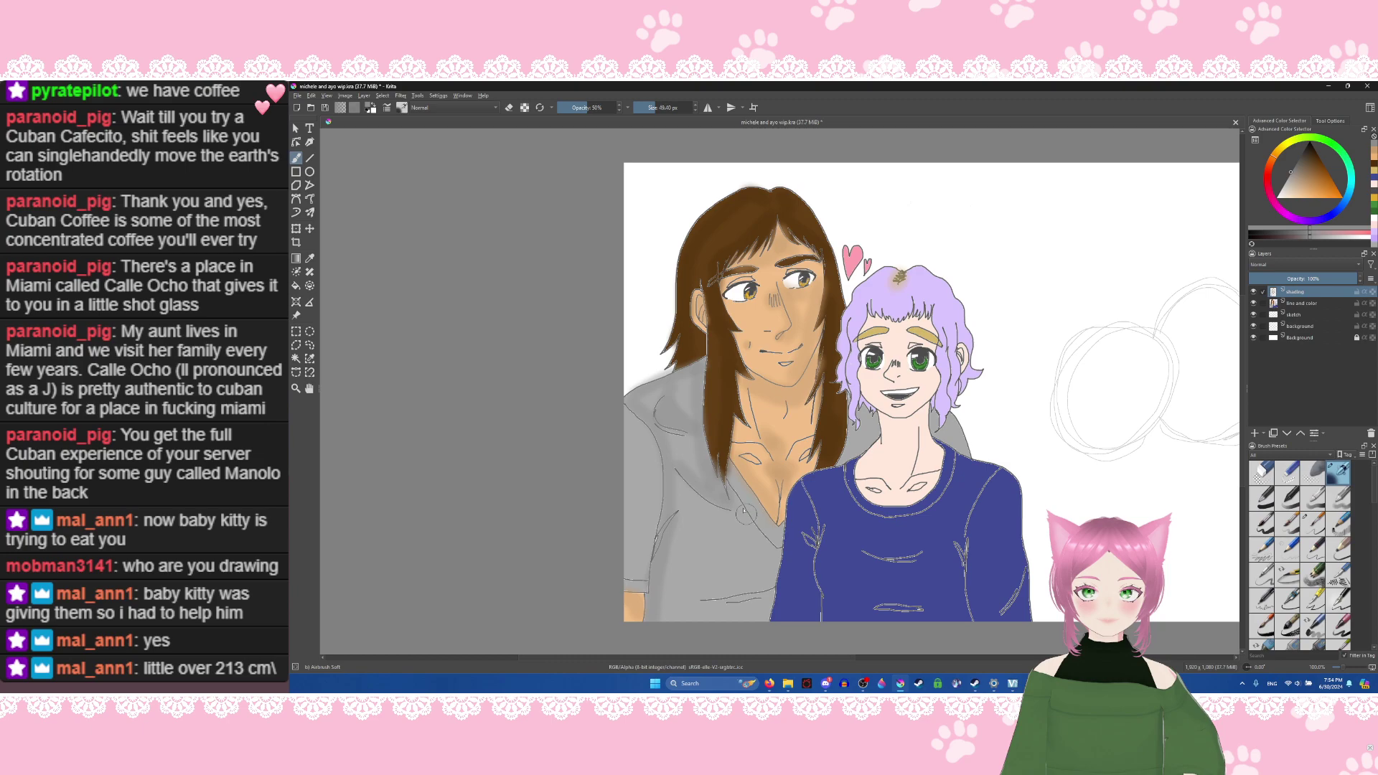
pyautogui.moveTo(745, 506)
pyautogui.mouseDown()
pyautogui.moveTo(738, 518)
pyautogui.moveTo(775, 562)
pyautogui.mouseUp()
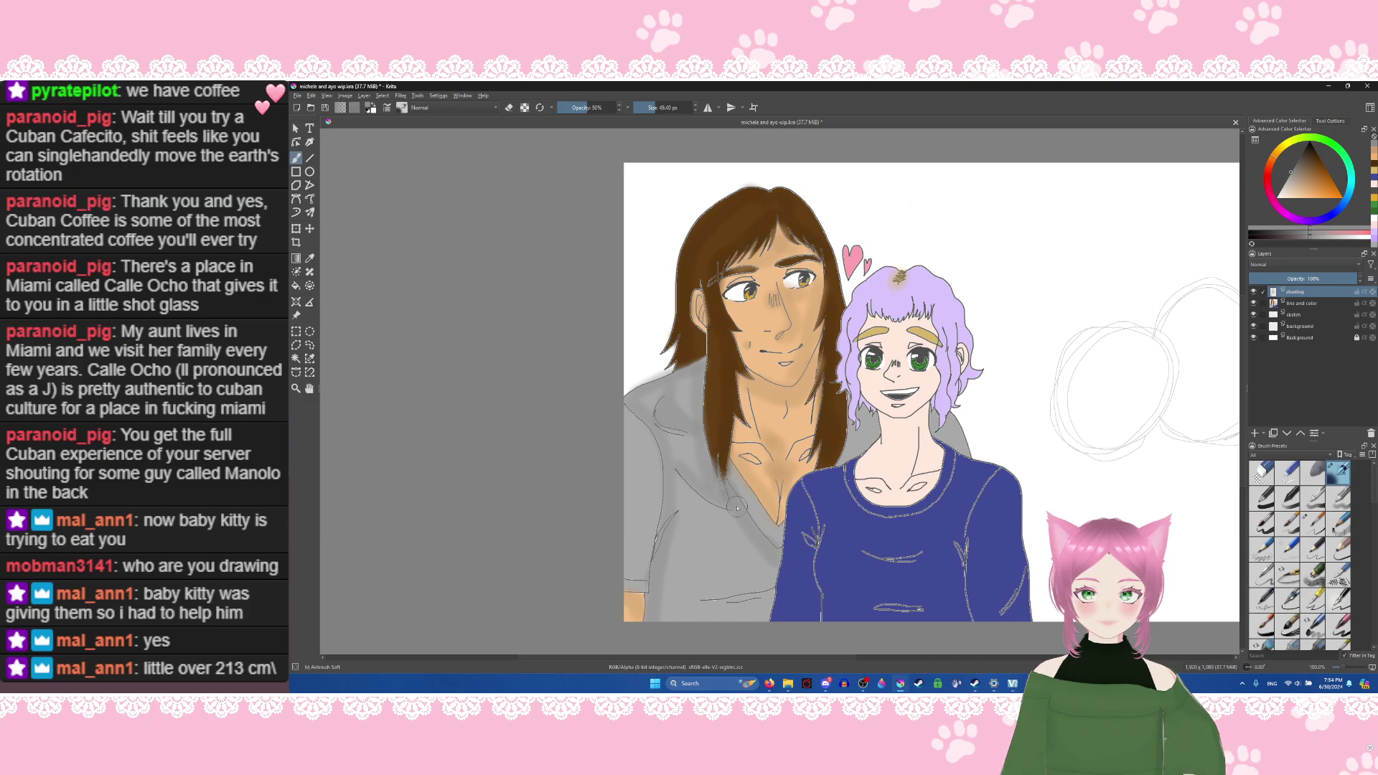
pyautogui.hotkey('ctrl', 'z')
pyautogui.moveTo(733, 506)
pyautogui.mouseDown()
pyautogui.moveTo(775, 557)
pyautogui.moveTo(763, 621)
pyautogui.moveTo(763, 600)
pyautogui.moveTo(709, 604)
pyautogui.moveTo(760, 617)
pyautogui.moveTo(706, 605)
pyautogui.moveTo(751, 592)
pyautogui.moveTo(770, 556)
pyautogui.mouseUp()
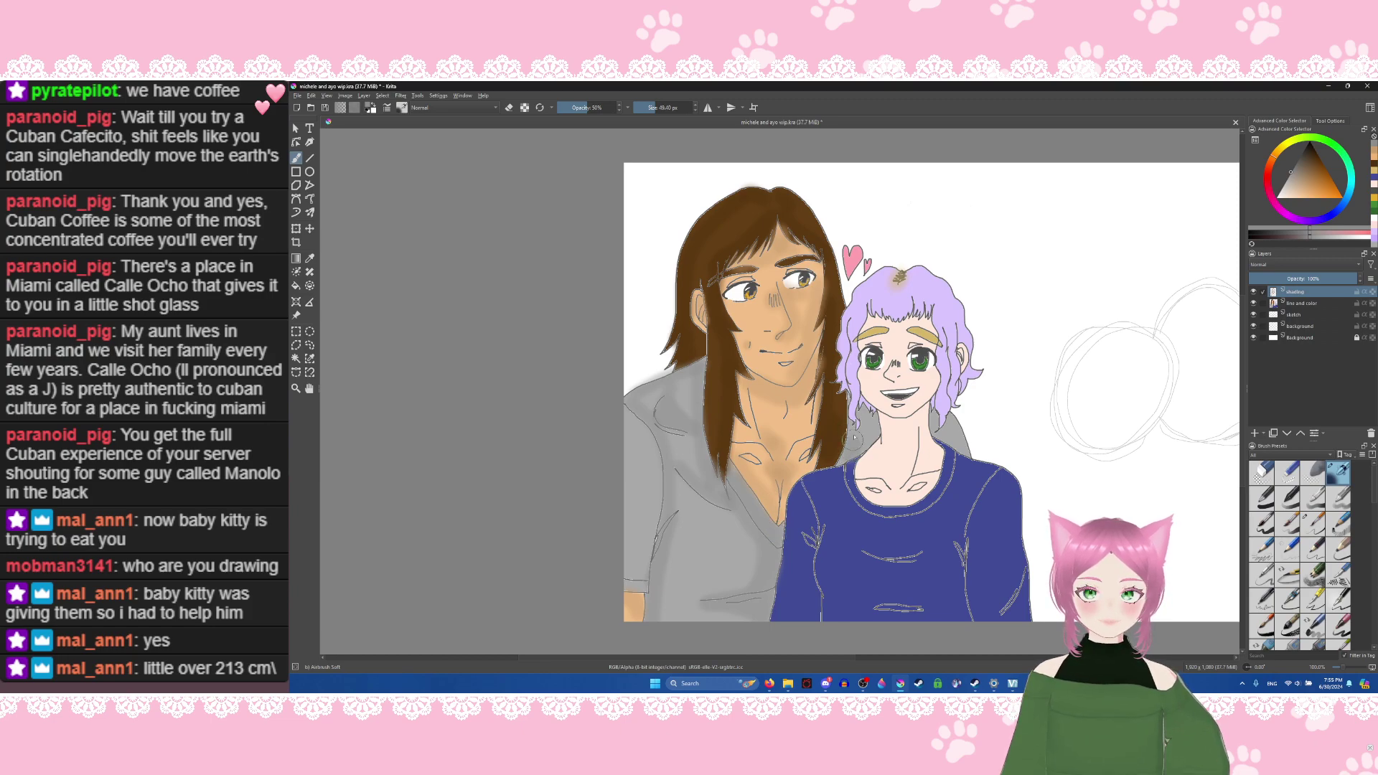
pyautogui.moveTo(852, 440)
pyautogui.mouseDown()
pyautogui.moveTo(843, 456)
pyautogui.moveTo(839, 434)
pyautogui.moveTo(861, 424)
pyautogui.moveTo(870, 439)
pyautogui.moveTo(937, 420)
pyautogui.moveTo(954, 440)
pyautogui.mouseUp()
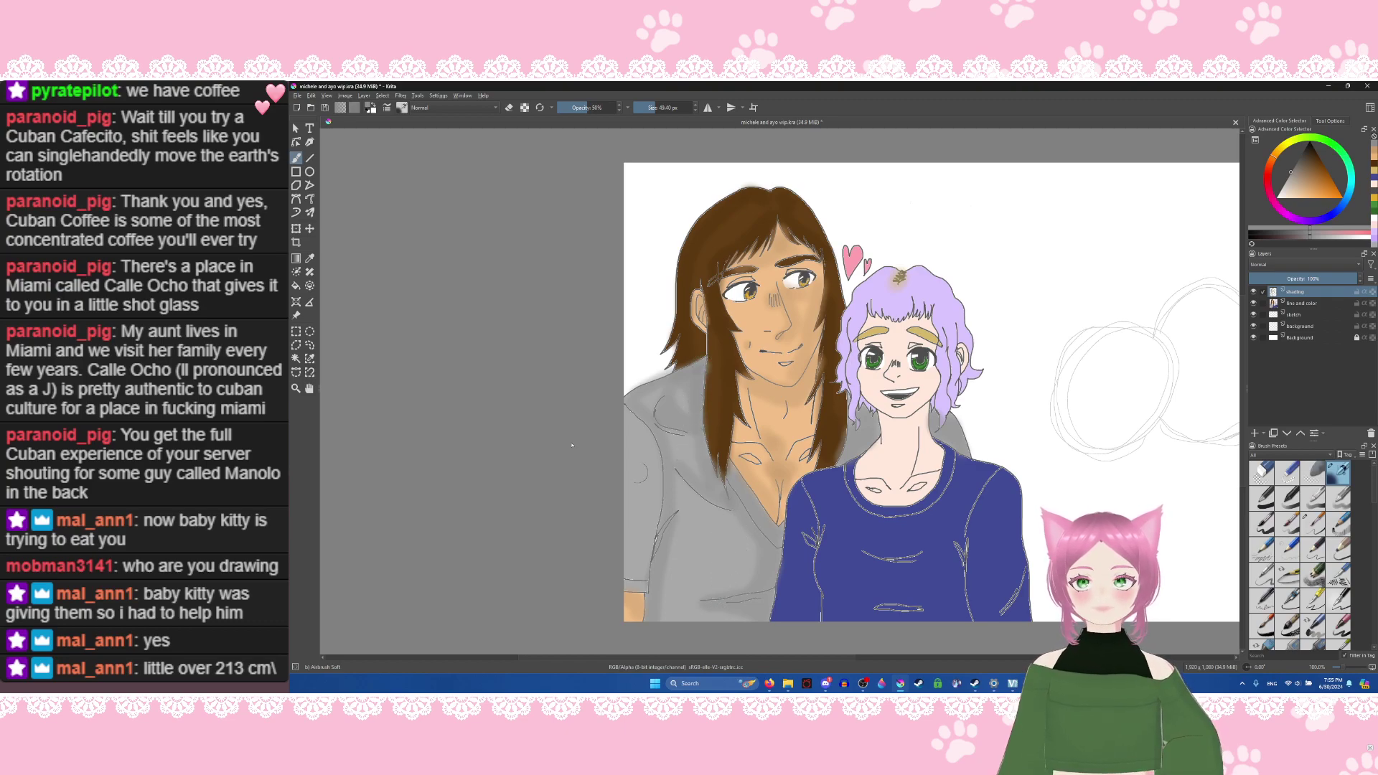
pyautogui.click(509, 107)
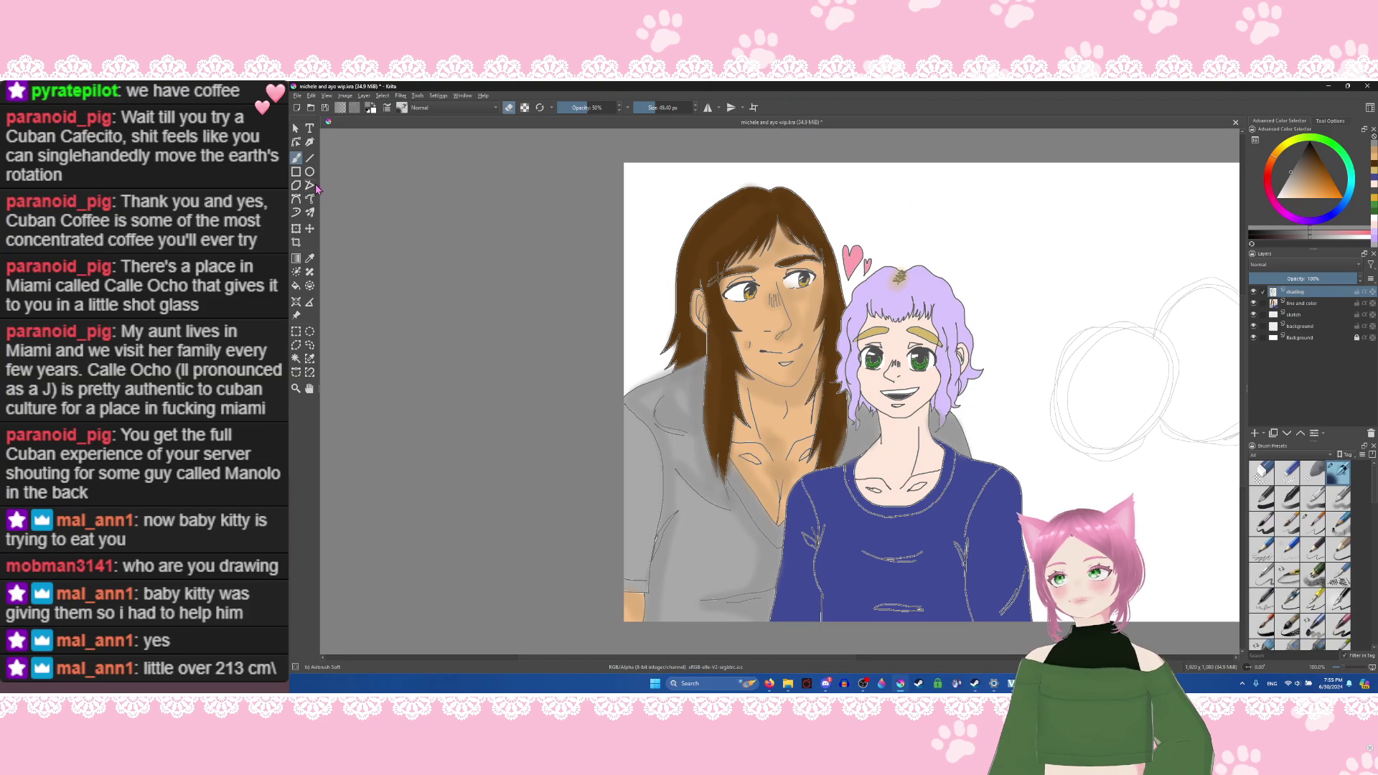
# Step: Sample the long-haired man's brown hair and airbrush a soft beard and mustache around his mouth, chin and jawline
pyautogui.click(310, 259)
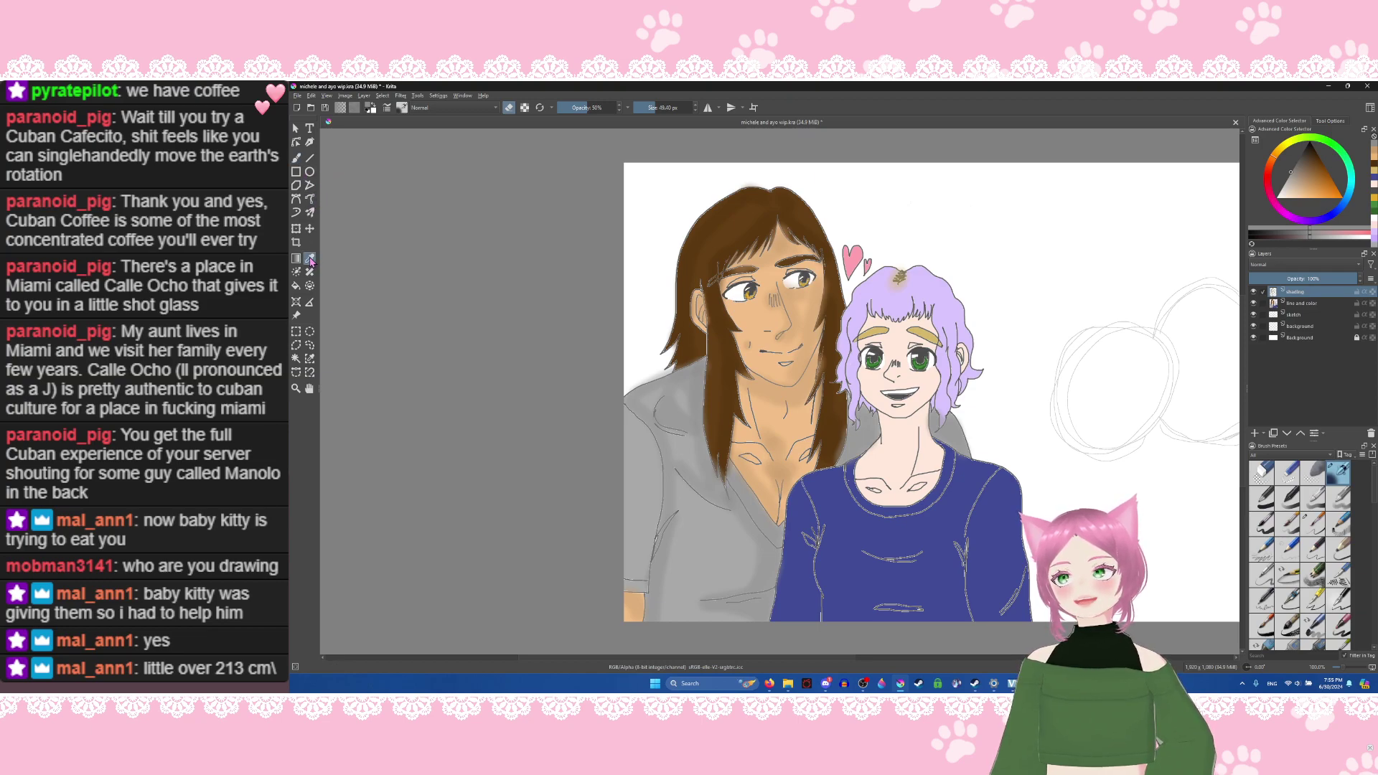
pyautogui.click(709, 236)
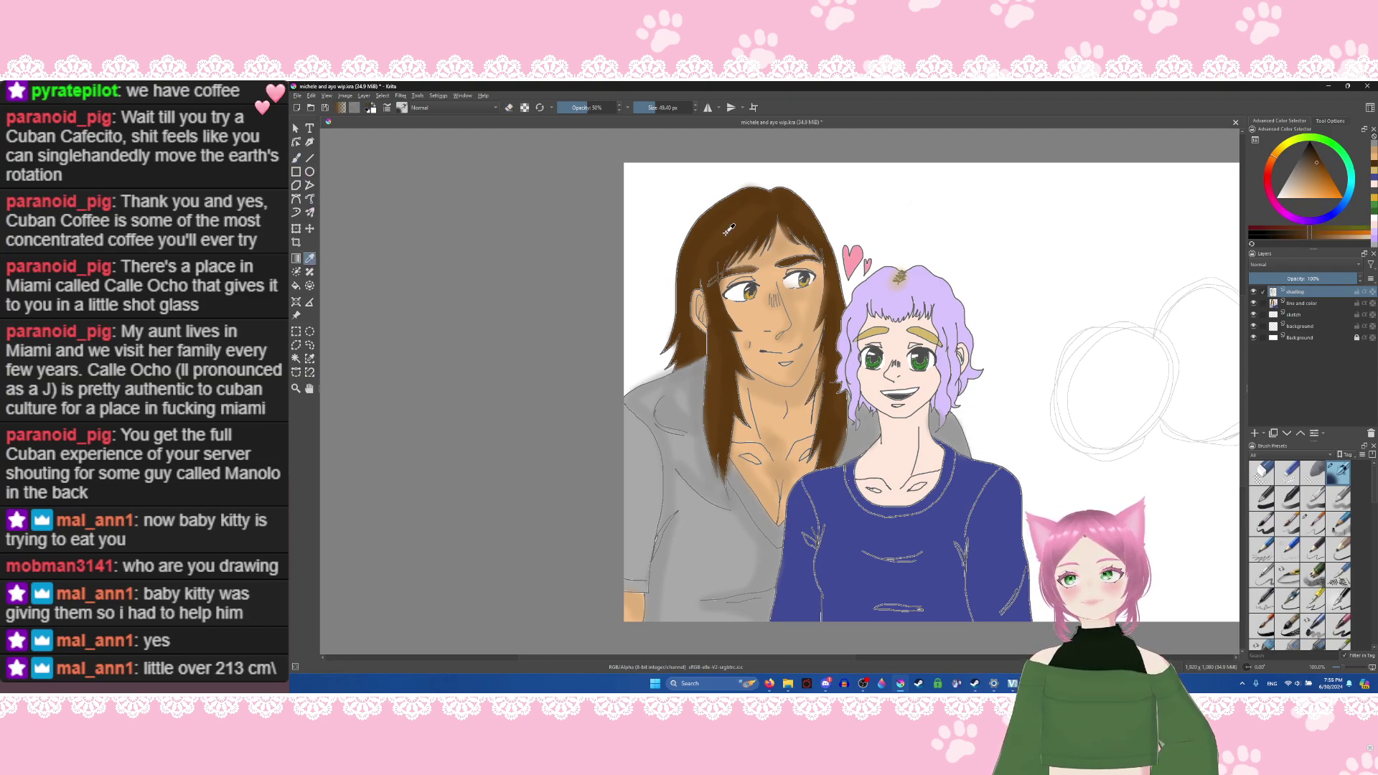
pyautogui.click(295, 157)
pyautogui.moveTo(755, 359)
pyautogui.mouseDown()
pyautogui.moveTo(793, 377)
pyautogui.moveTo(782, 391)
pyautogui.moveTo(775, 368)
pyautogui.moveTo(787, 372)
pyautogui.moveTo(745, 355)
pyautogui.moveTo(804, 339)
pyautogui.moveTo(800, 370)
pyautogui.moveTo(811, 323)
pyautogui.moveTo(822, 329)
pyautogui.moveTo(807, 352)
pyautogui.moveTo(742, 337)
pyautogui.moveTo(746, 364)
pyautogui.moveTo(734, 334)
pyautogui.moveTo(740, 375)
pyautogui.moveTo(775, 397)
pyautogui.moveTo(743, 426)
pyautogui.mouseUp()
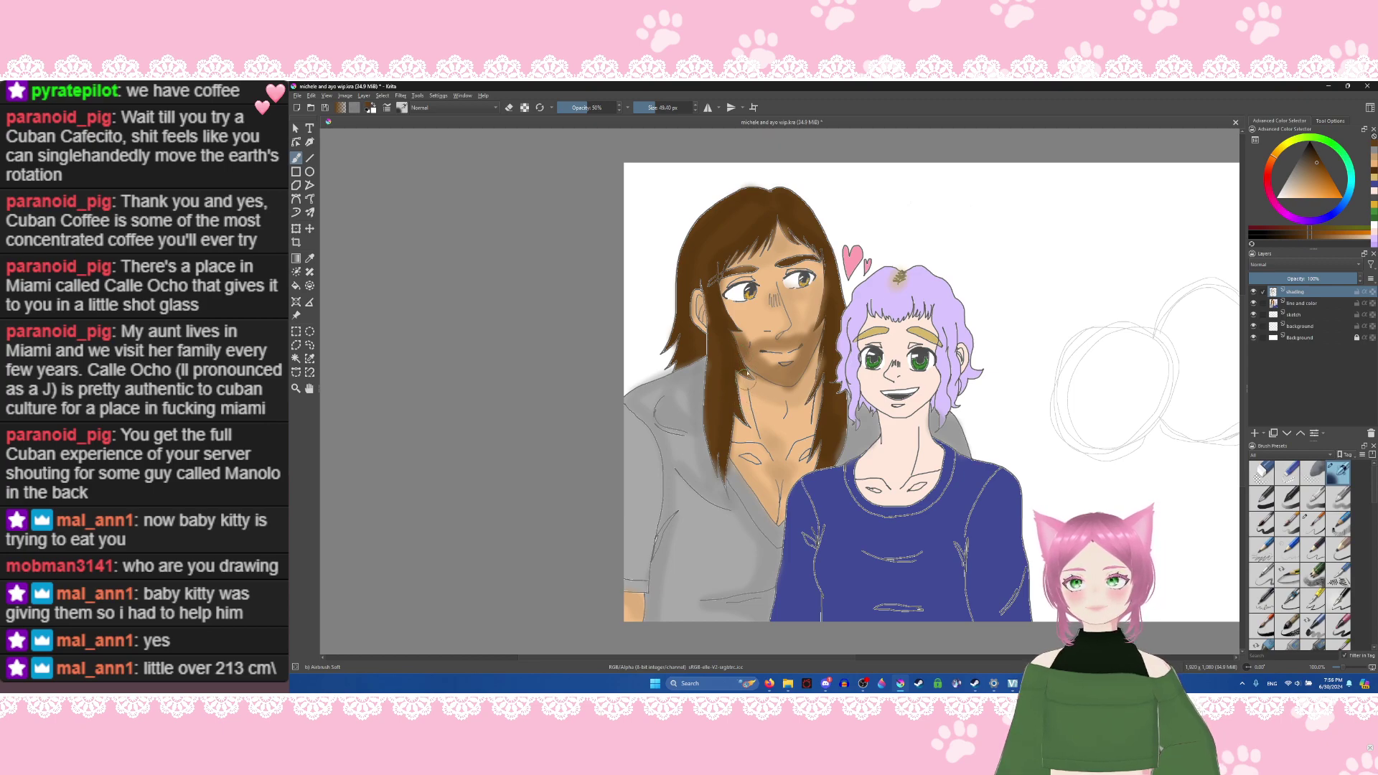
pyautogui.moveTo(746, 374)
pyautogui.mouseDown()
pyautogui.moveTo(734, 336)
pyautogui.moveTo(746, 370)
pyautogui.mouseUp()
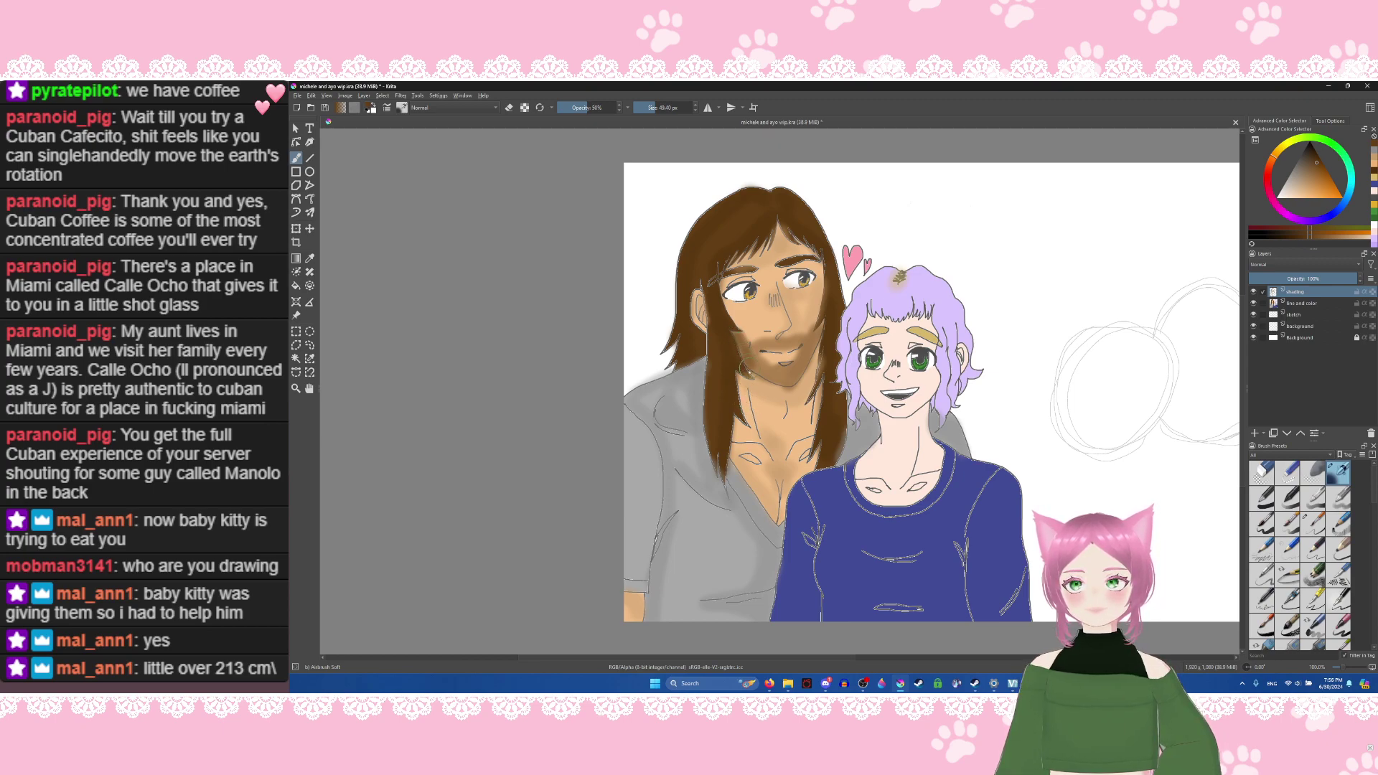
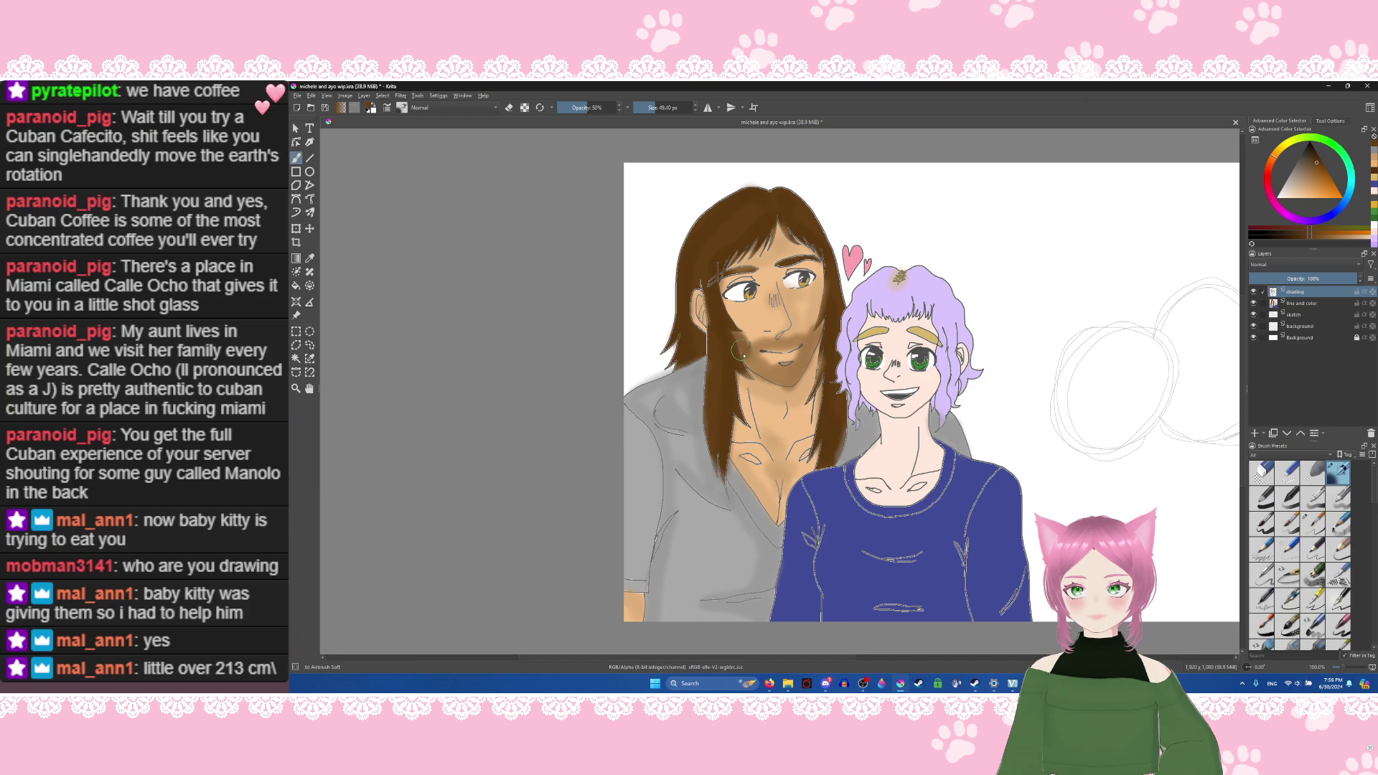
pyautogui.moveTo(742, 351); pyautogui.dragTo(755, 381)
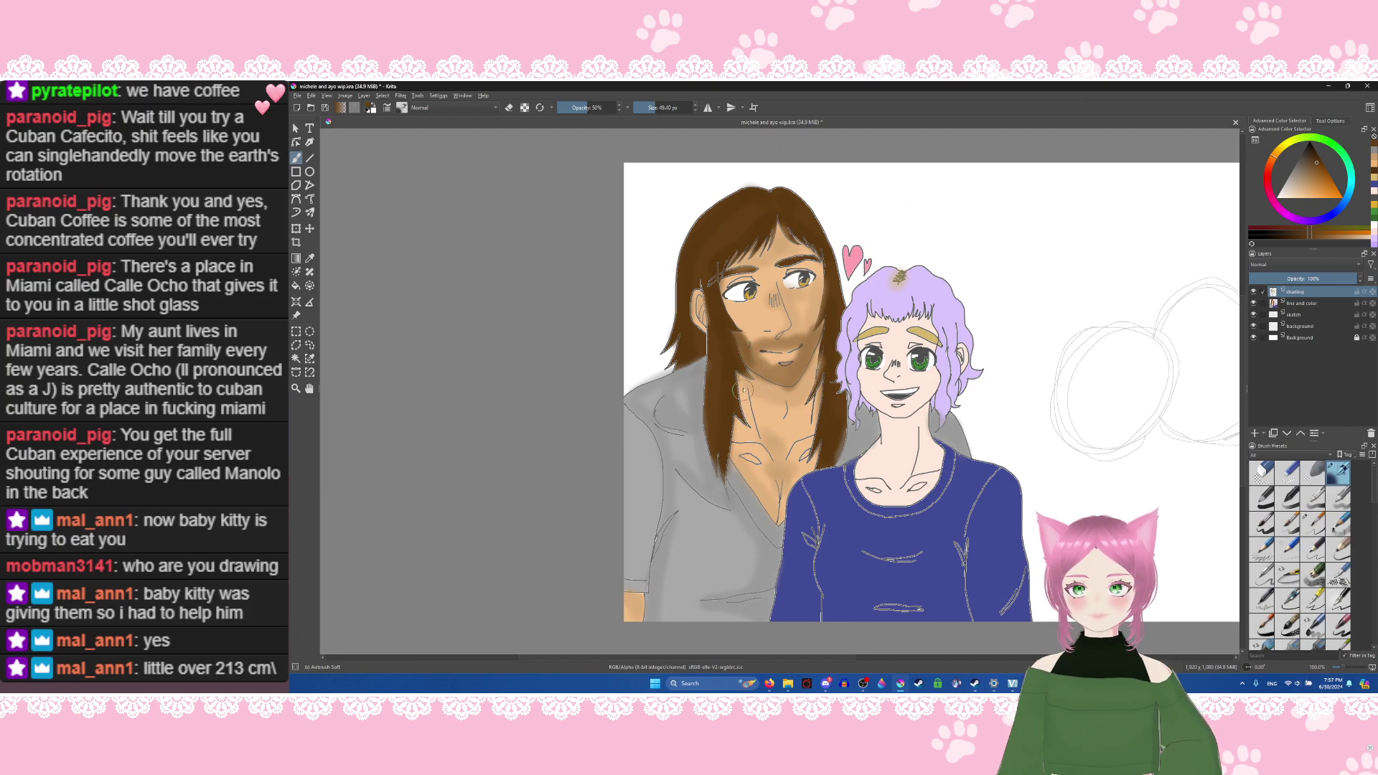
pyautogui.moveTo(730, 348); pyautogui.dragTo(754, 398)
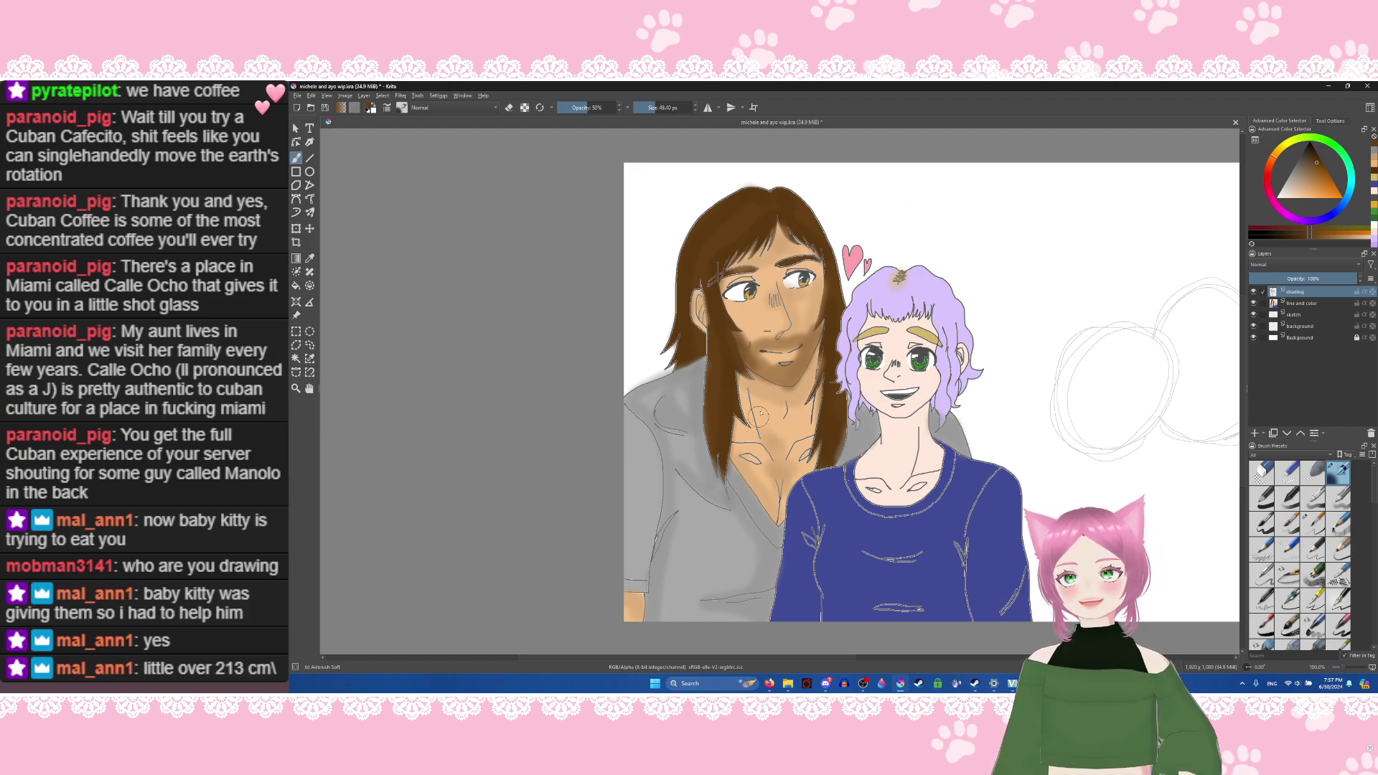
# Step: On the line and color layer, sample the curly-haired character's skin, adjust the tone, fill the face and neck, and reselect the shading layer
pyautogui.click(297, 288)
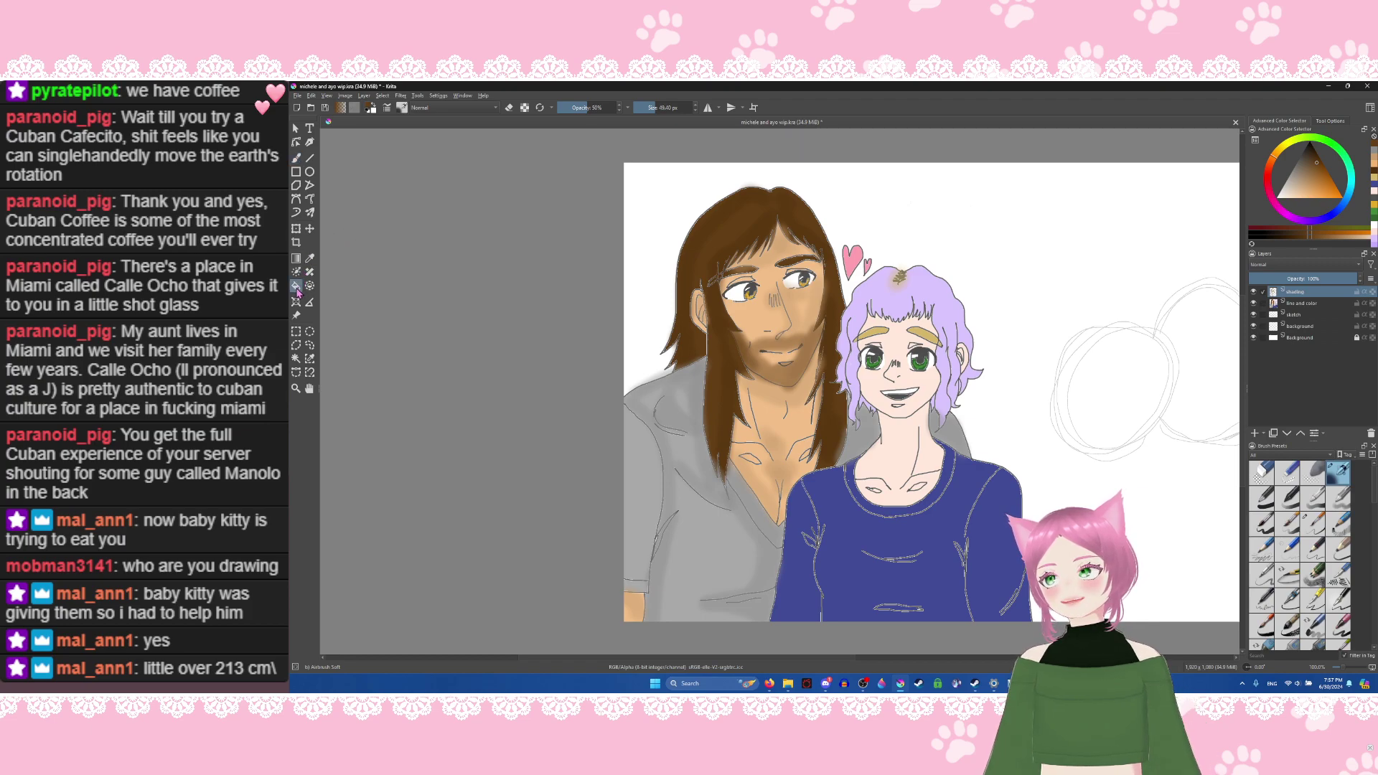
pyautogui.click(1298, 303)
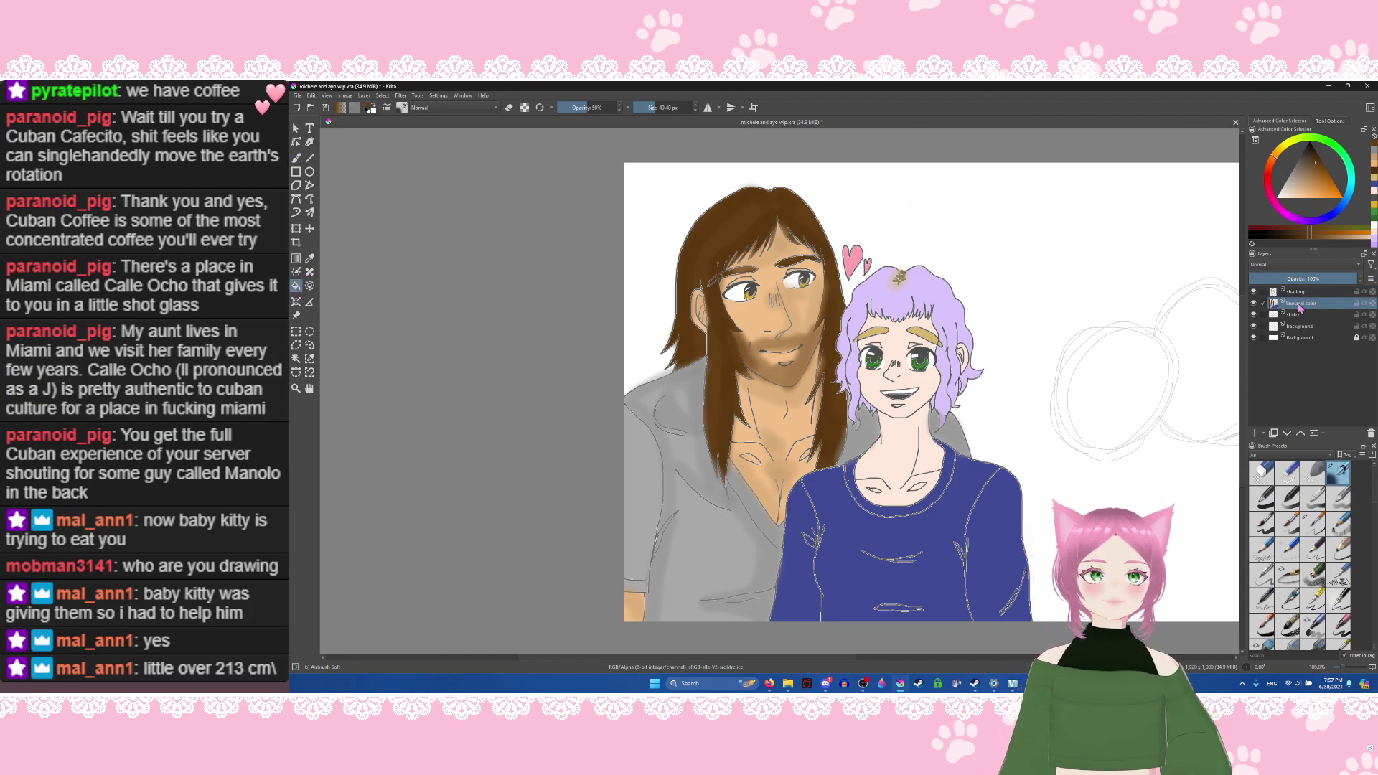
pyautogui.click(311, 259)
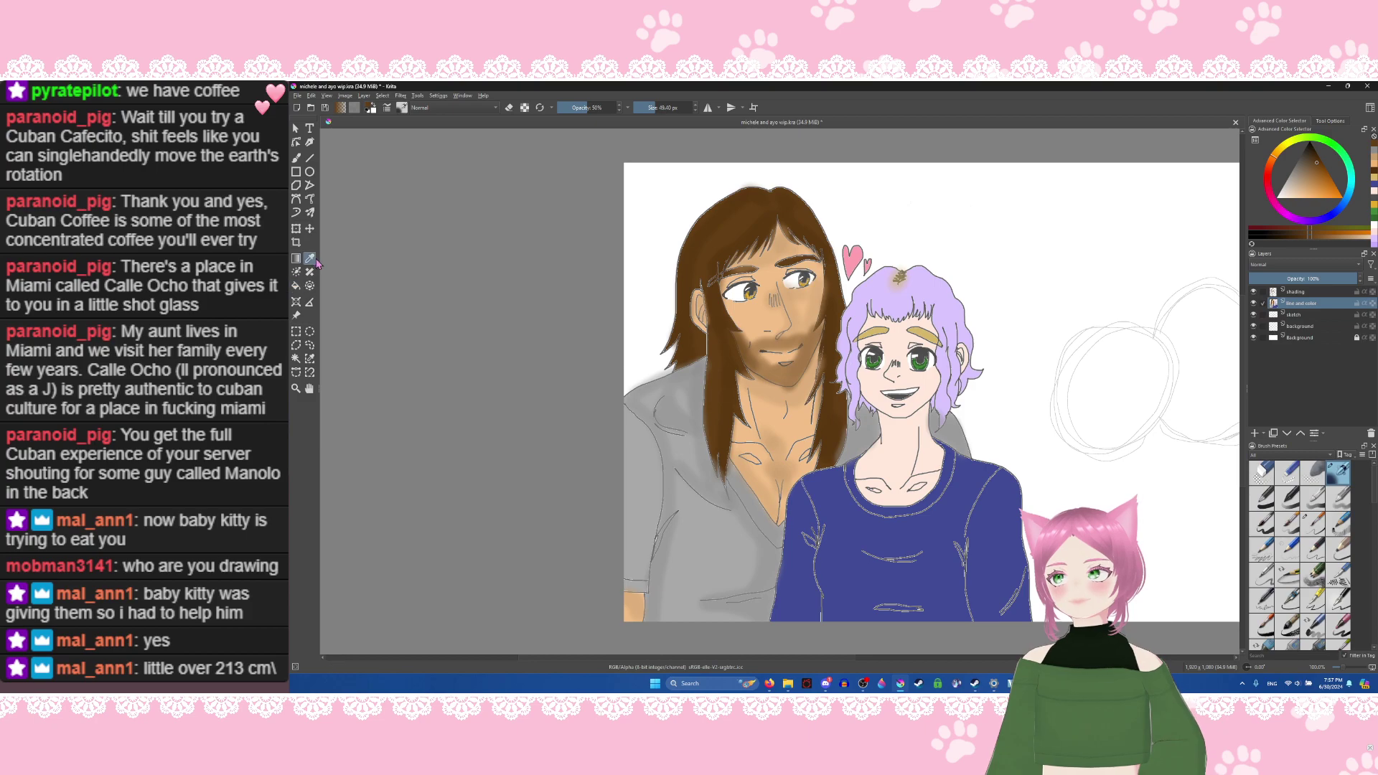
pyautogui.click(906, 430)
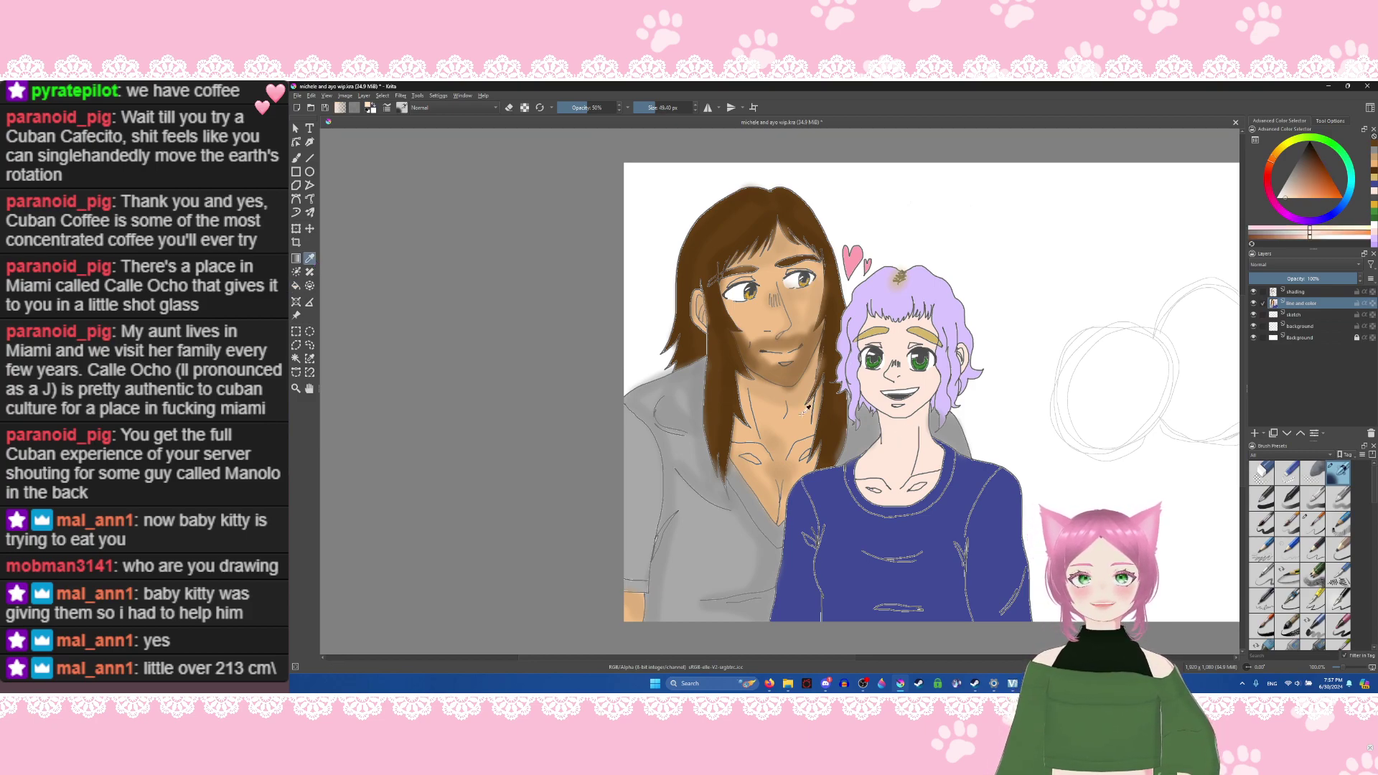
pyautogui.click(1287, 203)
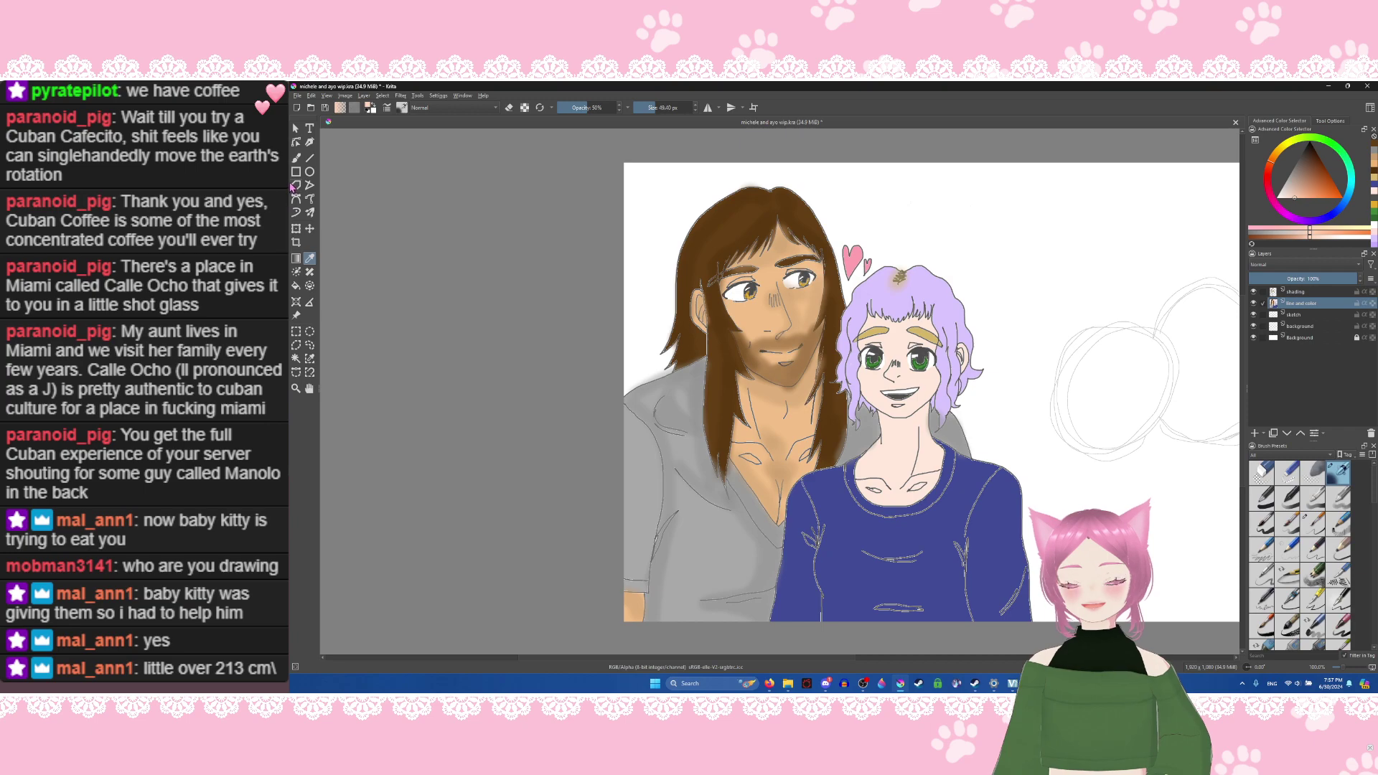
pyautogui.click(294, 286)
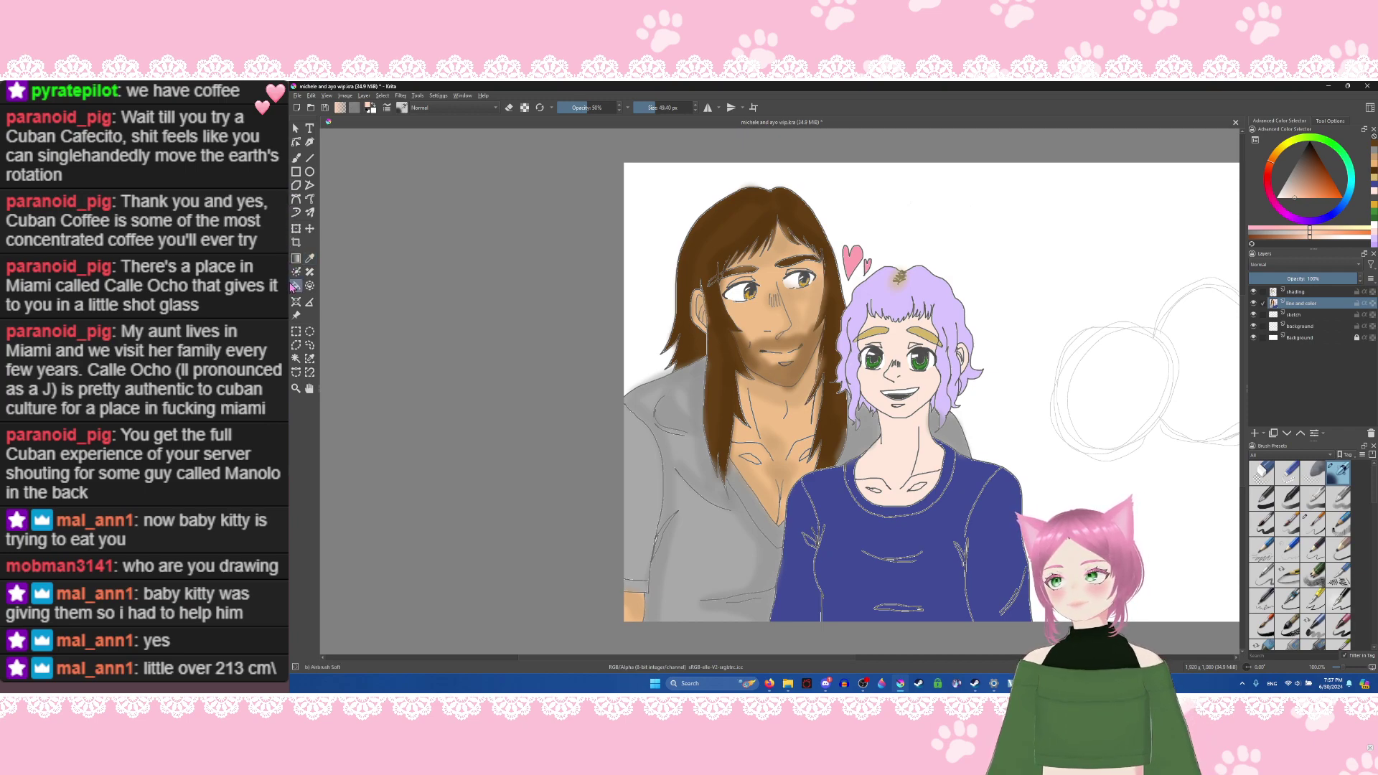
pyautogui.click(880, 393)
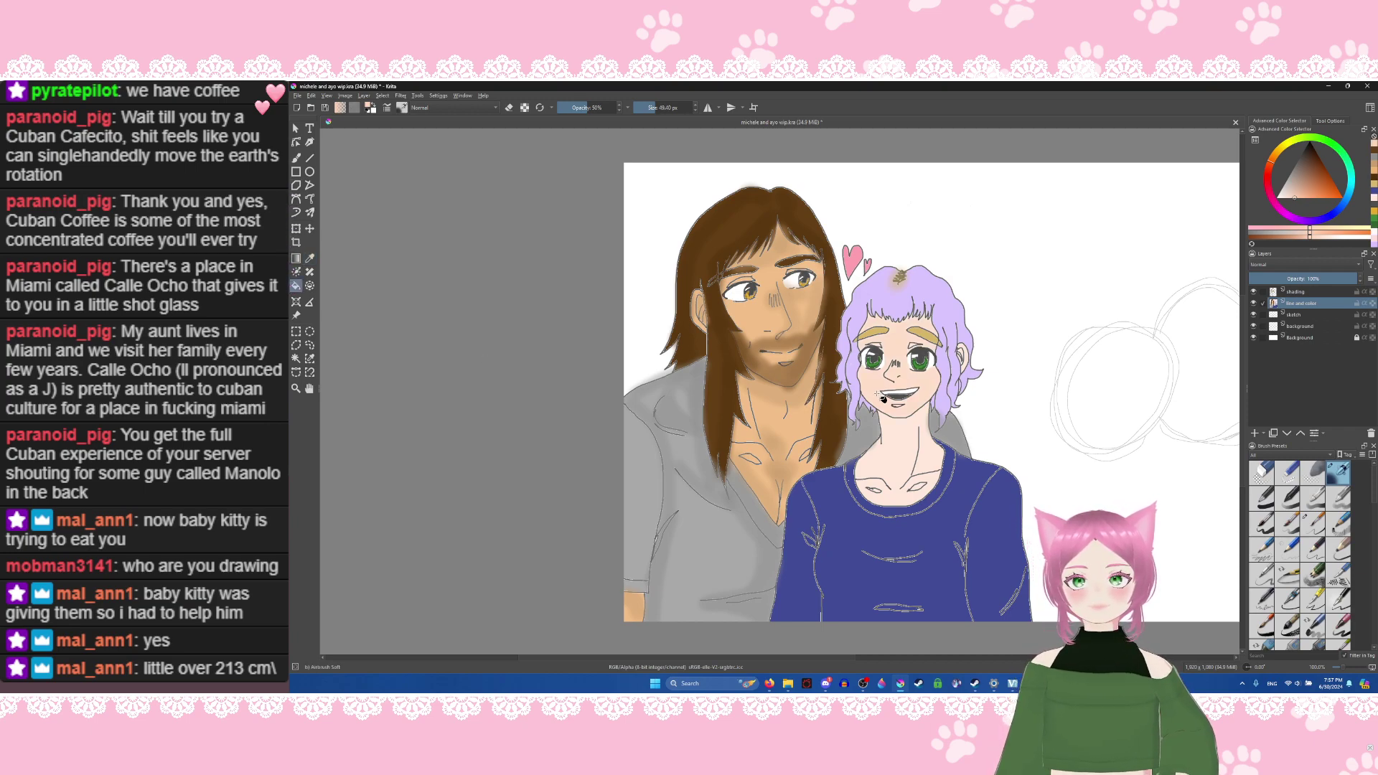
pyautogui.click(906, 444)
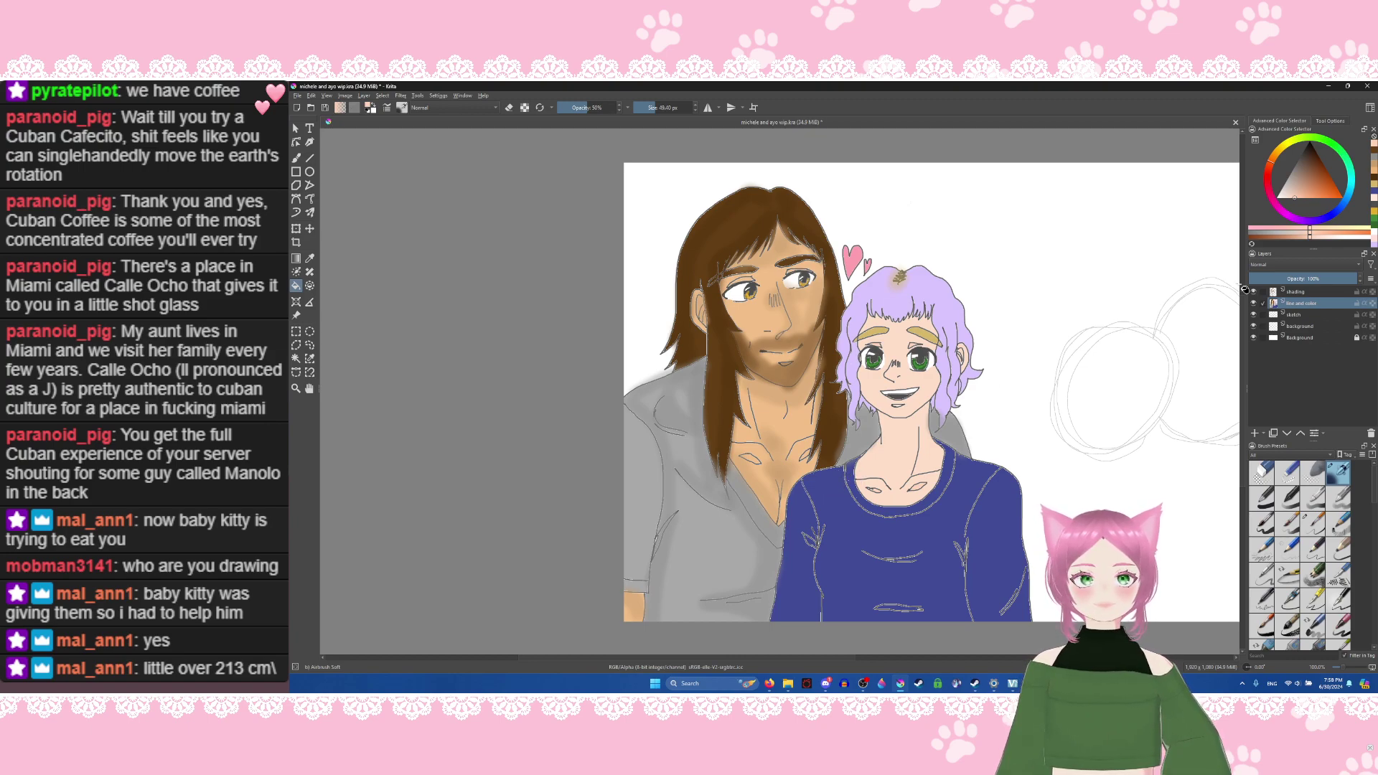
pyautogui.click(1296, 296)
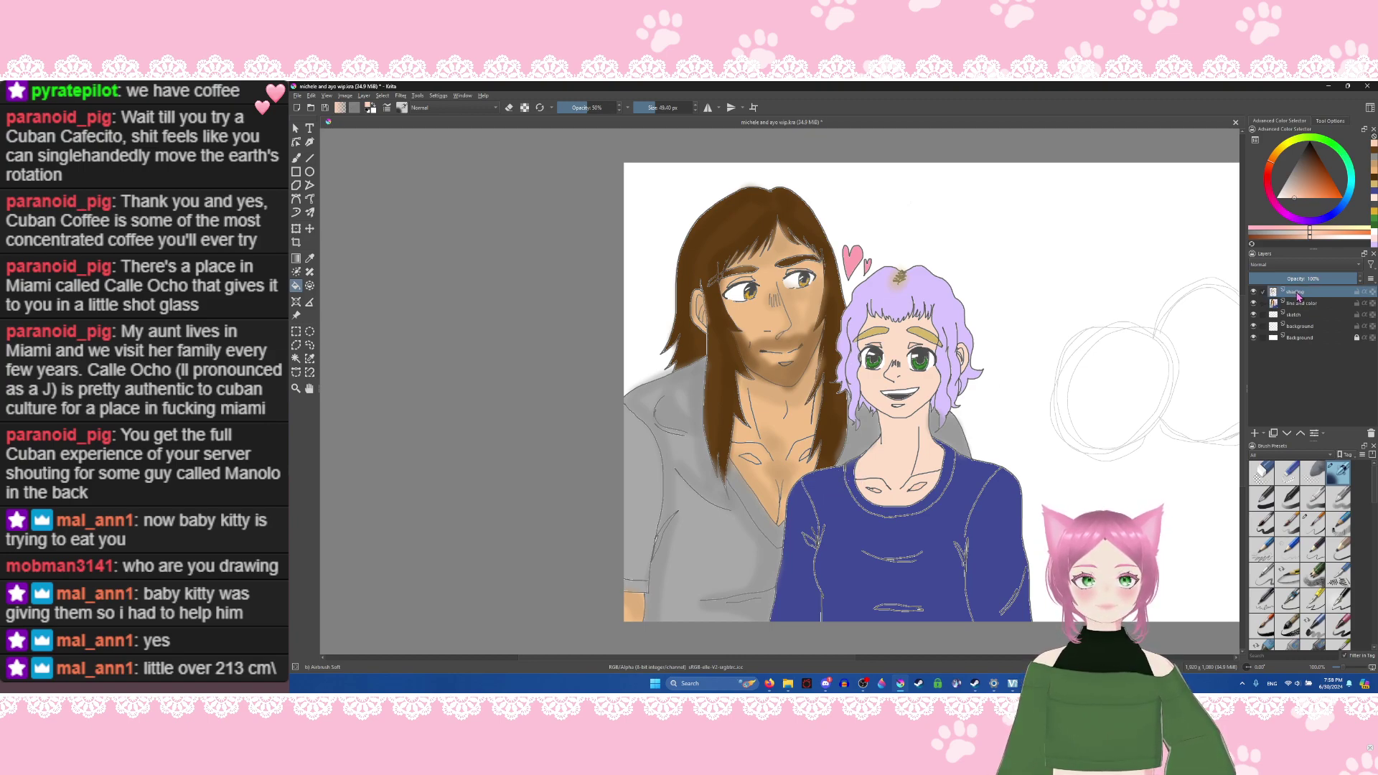
# Step: Pick a deeper peach skin tone and airbrush soft shading over the curly-haired character's face, neck, collar area and ear
pyautogui.click(1295, 201)
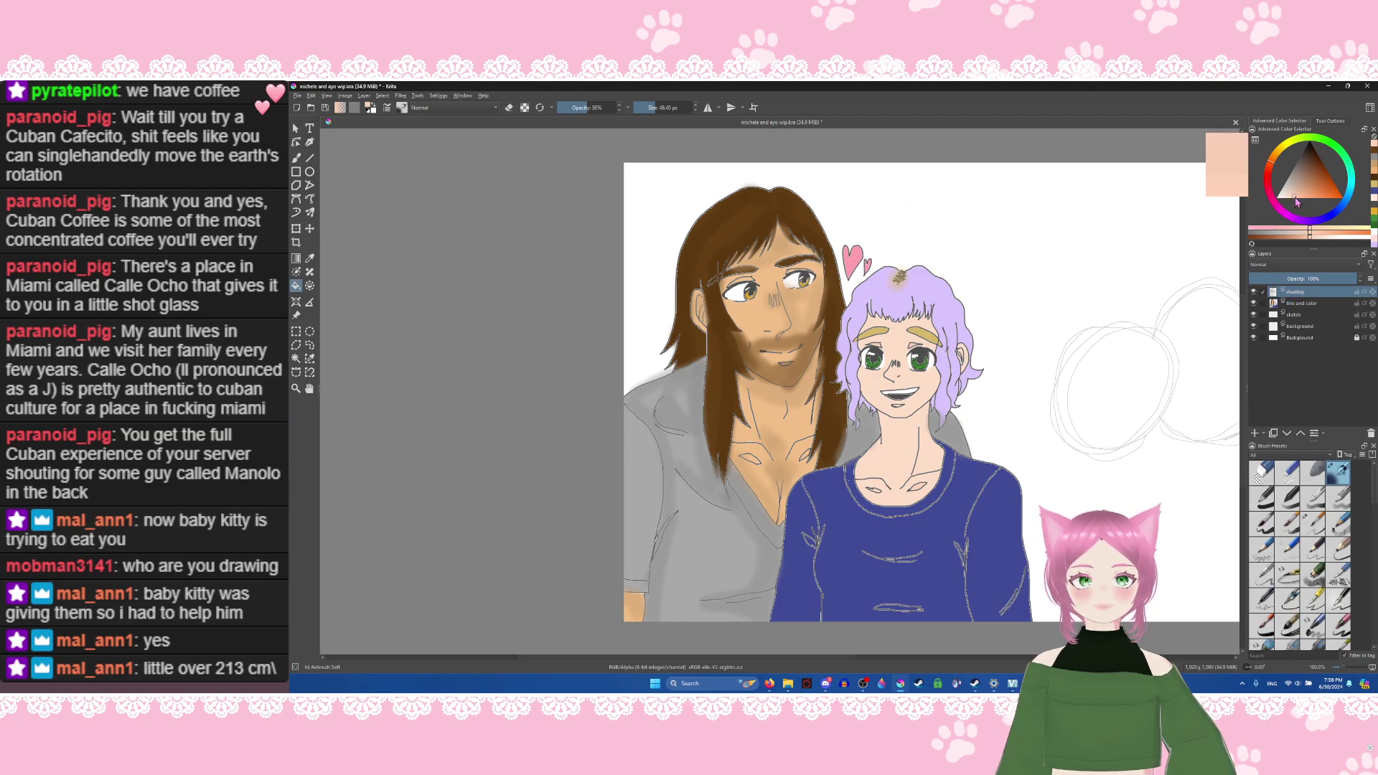
pyautogui.click(297, 159)
pyautogui.moveTo(894, 378)
pyautogui.mouseDown()
pyautogui.moveTo(910, 414)
pyautogui.moveTo(924, 412)
pyautogui.moveTo(884, 416)
pyautogui.moveTo(921, 431)
pyautogui.moveTo(892, 463)
pyautogui.moveTo(896, 430)
pyautogui.moveTo(883, 488)
pyautogui.moveTo(907, 470)
pyautogui.moveTo(915, 430)
pyautogui.moveTo(908, 460)
pyautogui.moveTo(919, 462)
pyautogui.moveTo(897, 491)
pyautogui.moveTo(931, 474)
pyautogui.moveTo(908, 499)
pyautogui.moveTo(871, 494)
pyautogui.mouseUp()
pyautogui.moveTo(873, 499)
pyautogui.mouseDown()
pyautogui.moveTo(923, 491)
pyautogui.moveTo(938, 456)
pyautogui.moveTo(929, 439)
pyautogui.moveTo(886, 522)
pyautogui.moveTo(919, 402)
pyautogui.moveTo(901, 412)
pyautogui.moveTo(935, 373)
pyautogui.moveTo(915, 424)
pyautogui.moveTo(892, 431)
pyautogui.moveTo(904, 314)
pyautogui.moveTo(891, 340)
pyautogui.moveTo(895, 327)
pyautogui.moveTo(860, 322)
pyautogui.moveTo(913, 325)
pyautogui.mouseUp()
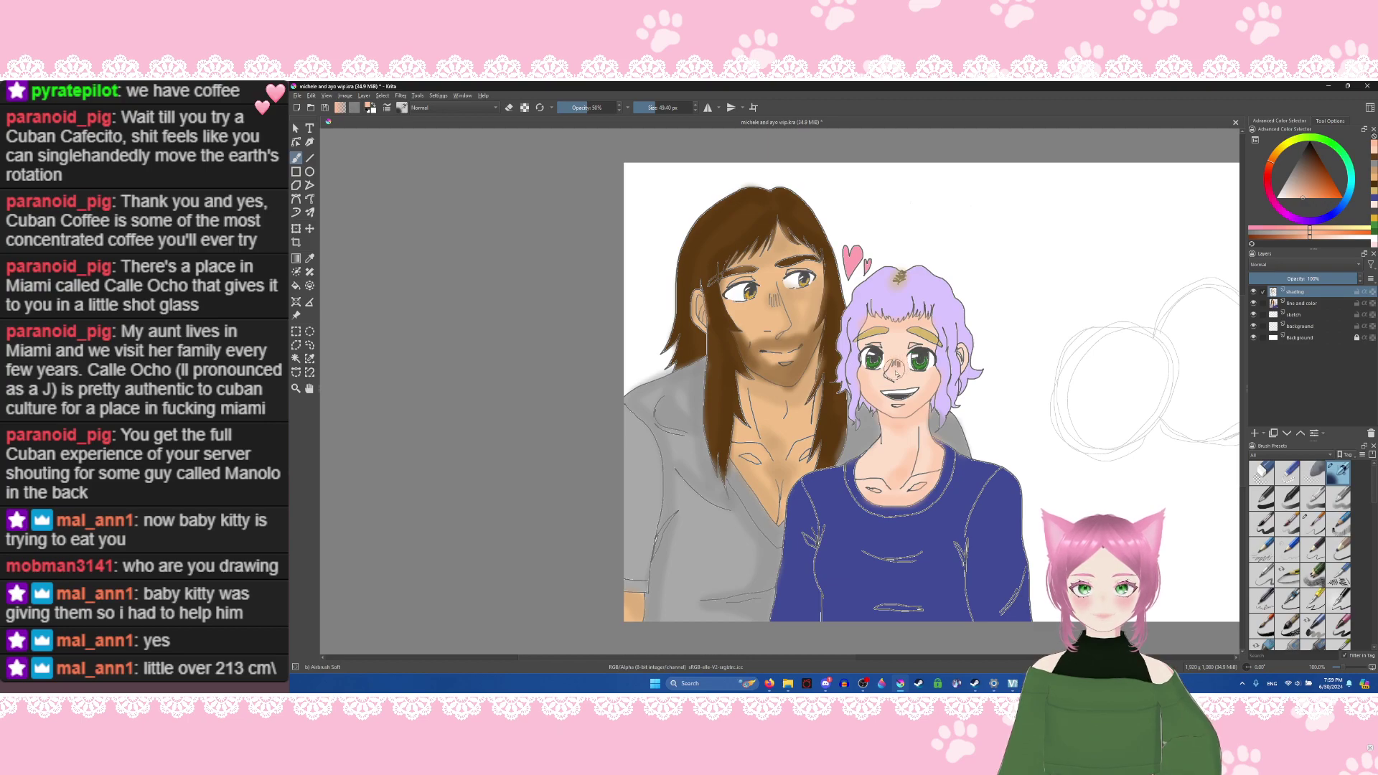
pyautogui.moveTo(967, 351); pyautogui.dragTo(963, 360)
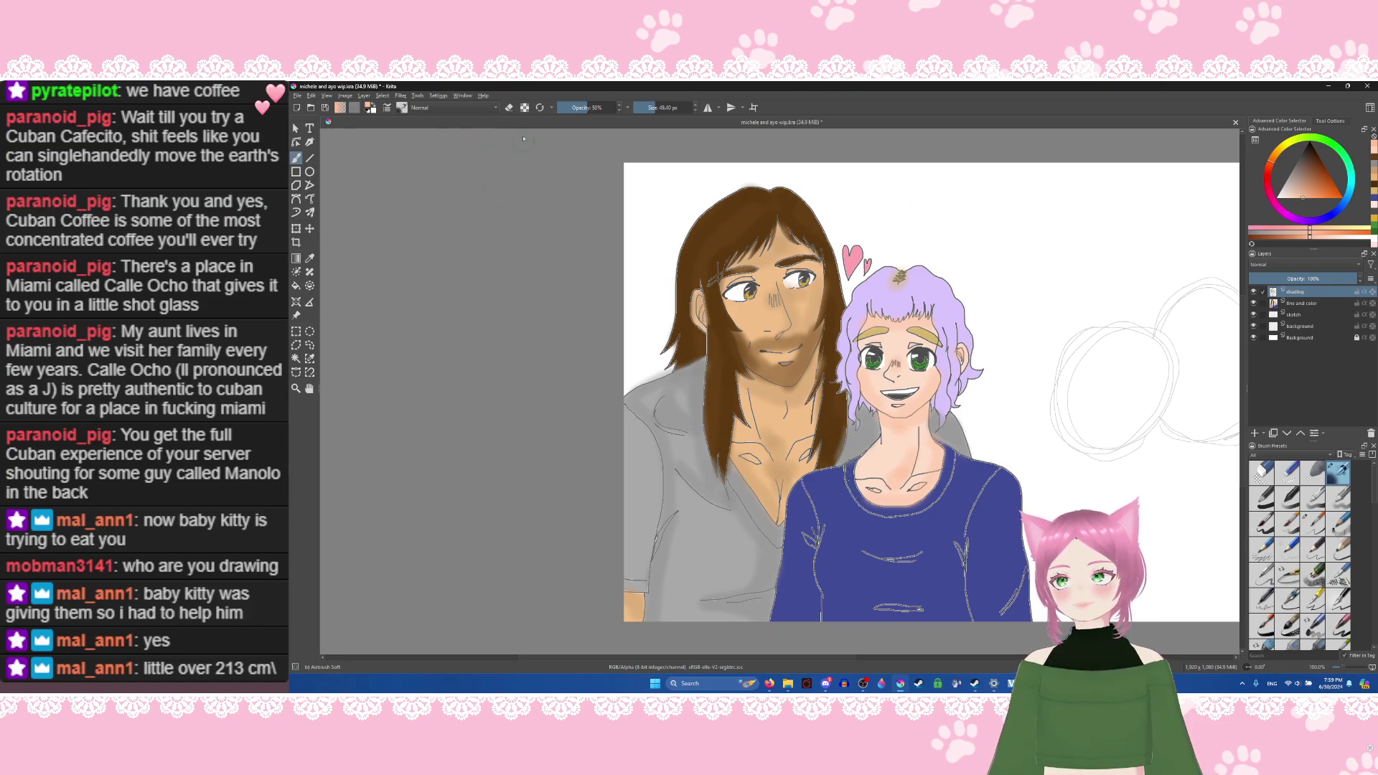
# Step: Sample the curly-haired character's blue shirt, pick a darker blue and airbrush shading along the neckline, folds, sleeves and shoulder
pyautogui.click(312, 260)
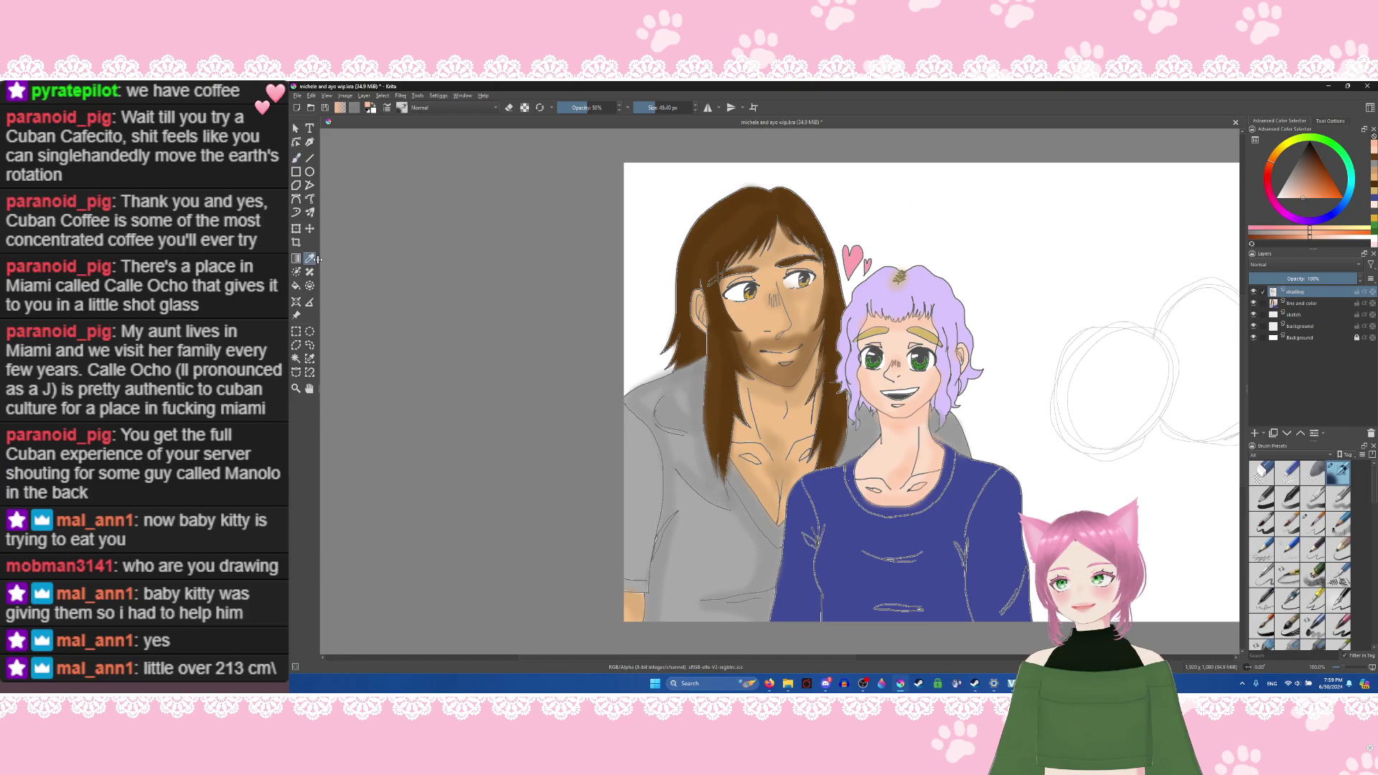
pyautogui.click(808, 584)
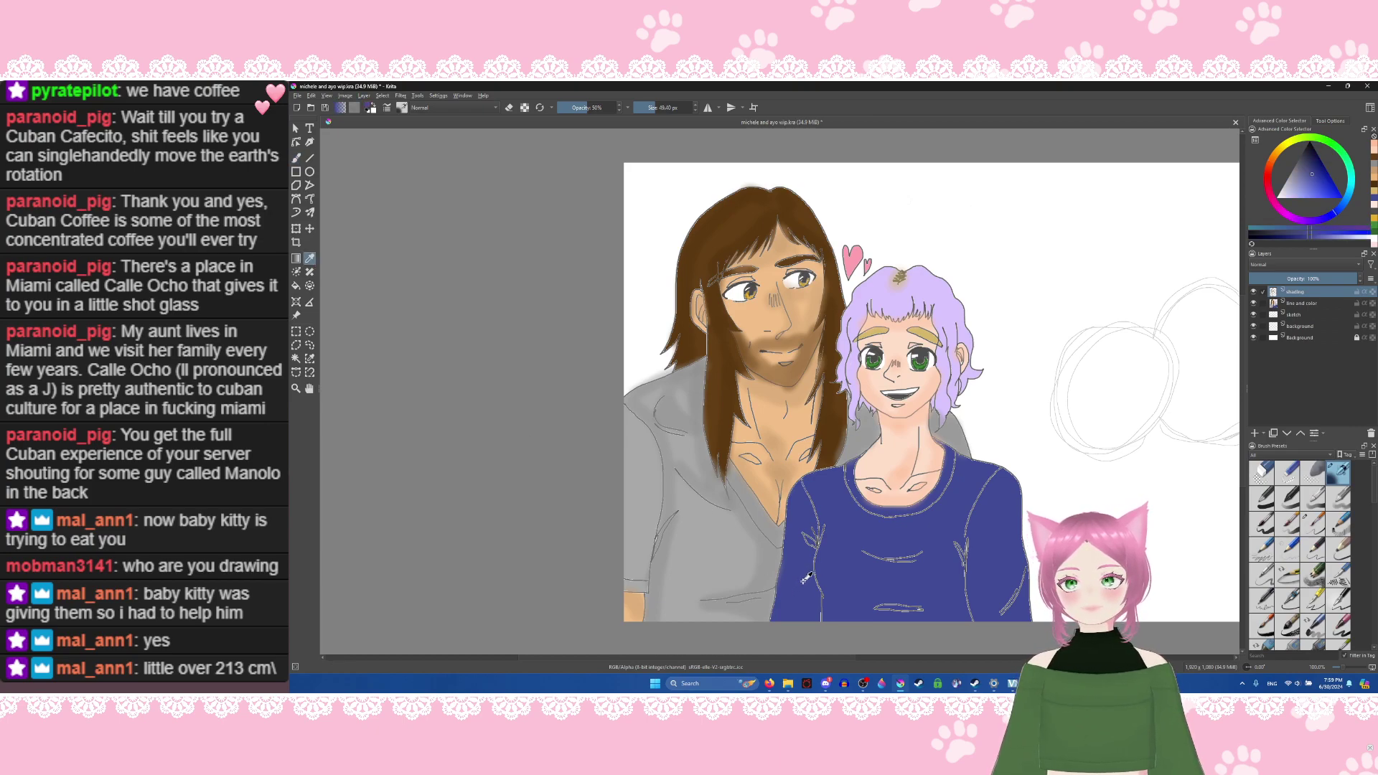
pyautogui.click(295, 160)
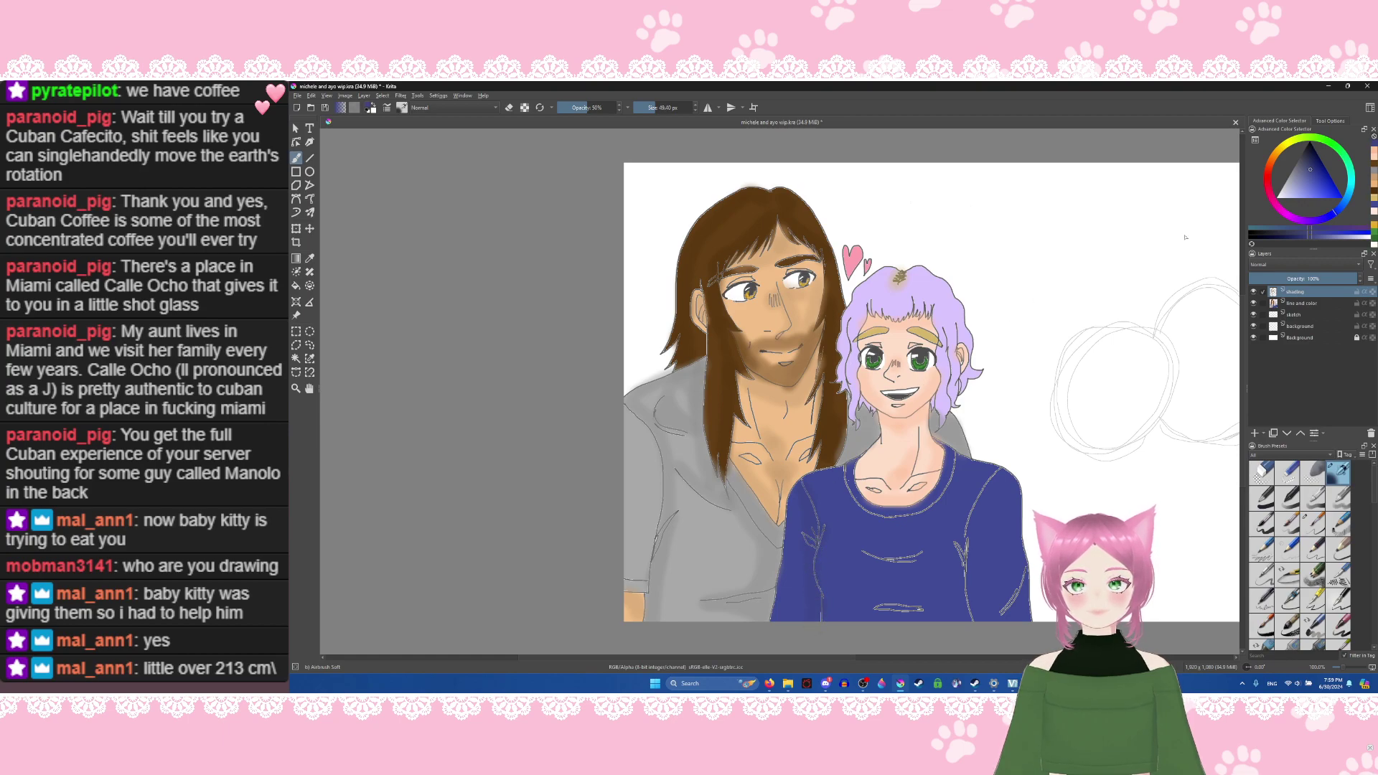
pyautogui.click(1310, 167)
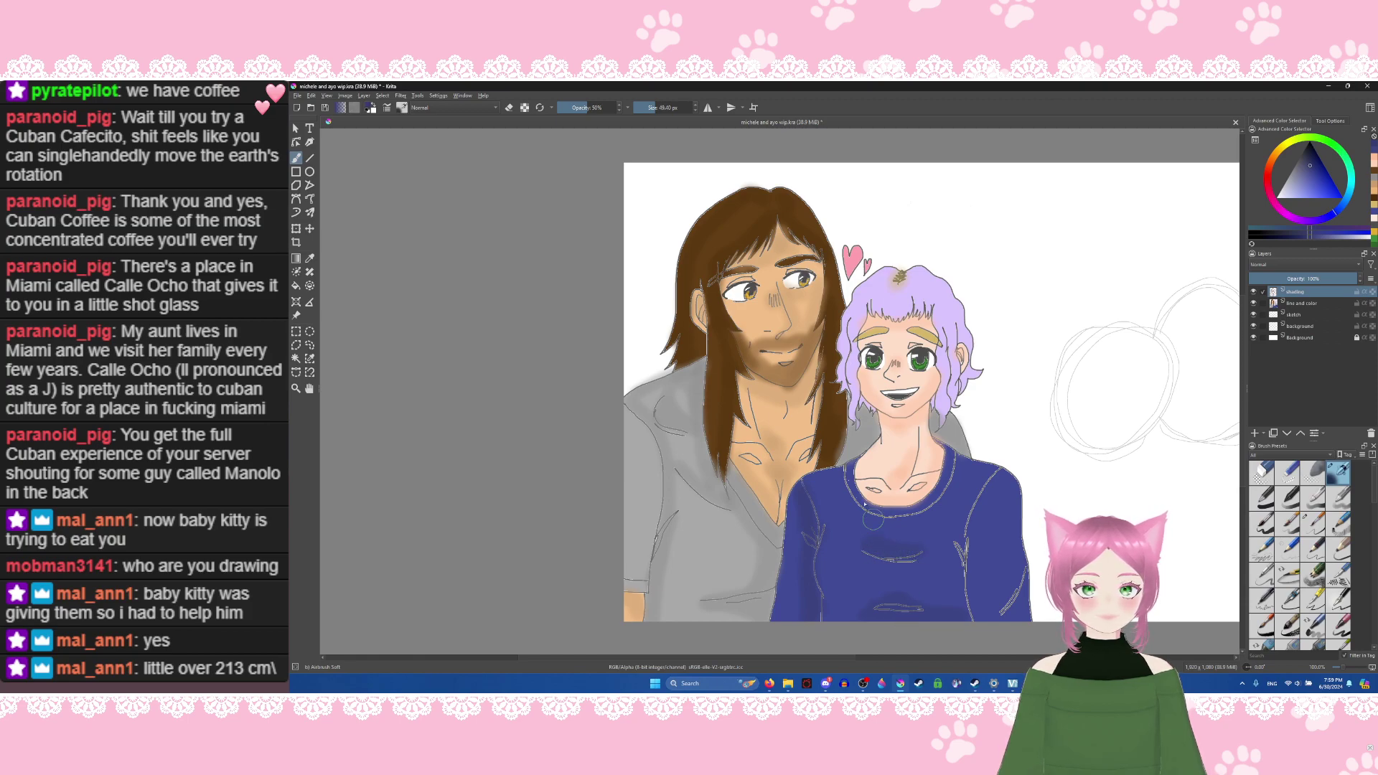
pyautogui.moveTo(844, 468)
pyautogui.mouseDown()
pyautogui.moveTo(893, 520)
pyautogui.moveTo(940, 503)
pyautogui.moveTo(957, 460)
pyautogui.moveTo(1009, 488)
pyautogui.moveTo(1016, 620)
pyautogui.moveTo(961, 541)
pyautogui.moveTo(964, 617)
pyautogui.moveTo(959, 562)
pyautogui.moveTo(949, 609)
pyautogui.mouseUp()
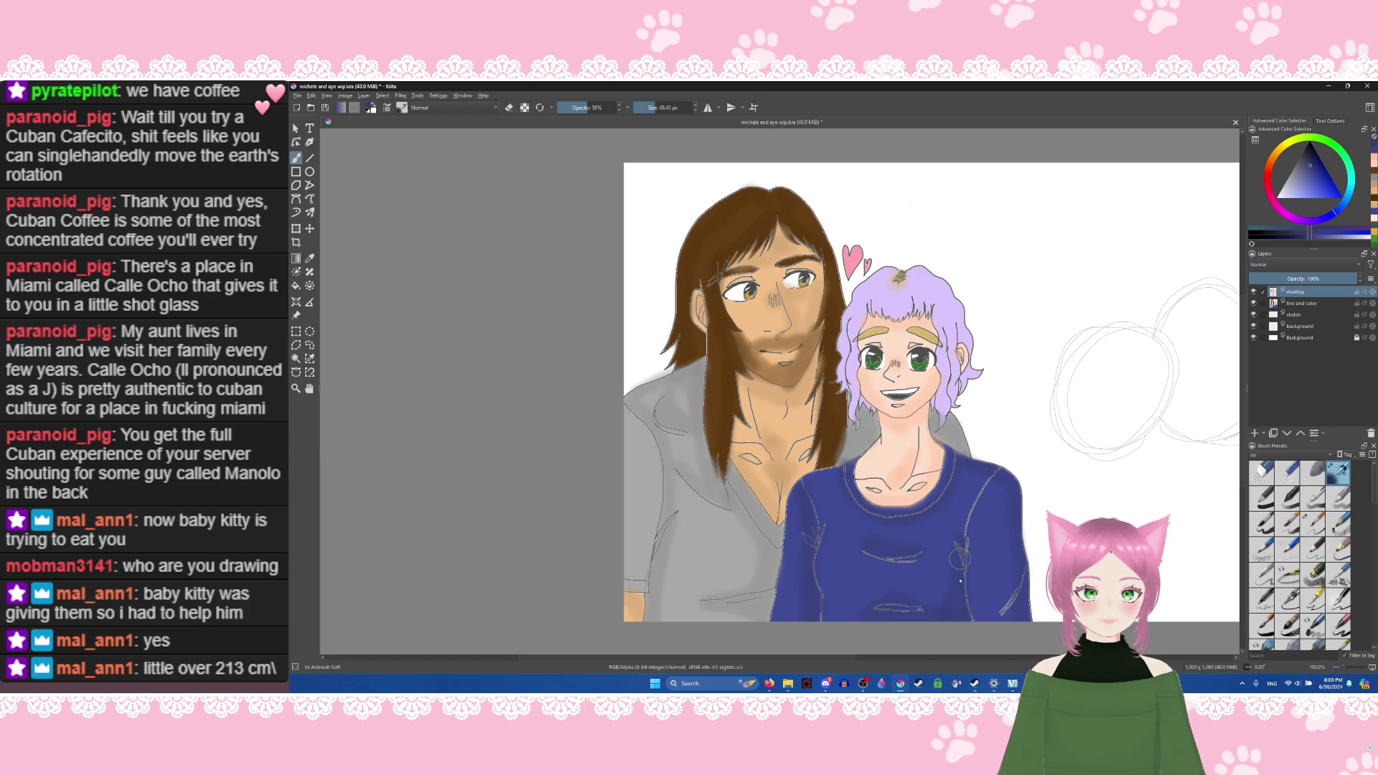
pyautogui.moveTo(966, 544)
pyautogui.mouseDown()
pyautogui.moveTo(960, 610)
pyautogui.moveTo(958, 551)
pyautogui.moveTo(955, 596)
pyautogui.moveTo(981, 497)
pyautogui.moveTo(958, 549)
pyautogui.moveTo(993, 473)
pyautogui.moveTo(958, 533)
pyautogui.moveTo(988, 471)
pyautogui.moveTo(953, 533)
pyautogui.moveTo(970, 494)
pyautogui.moveTo(870, 524)
pyautogui.moveTo(809, 480)
pyautogui.moveTo(816, 540)
pyautogui.mouseUp()
pyautogui.moveTo(988, 538)
pyautogui.mouseDown()
pyautogui.moveTo(964, 524)
pyautogui.moveTo(989, 556)
pyautogui.moveTo(962, 542)
pyautogui.moveTo(971, 507)
pyautogui.moveTo(943, 574)
pyautogui.mouseUp()
pyautogui.moveTo(805, 508)
pyautogui.mouseDown()
pyautogui.moveTo(808, 494)
pyautogui.moveTo(817, 524)
pyautogui.moveTo(807, 538)
pyautogui.moveTo(800, 523)
pyautogui.moveTo(801, 543)
pyautogui.moveTo(807, 511)
pyautogui.moveTo(809, 534)
pyautogui.moveTo(782, 506)
pyautogui.moveTo(765, 442)
pyautogui.moveTo(786, 479)
pyautogui.moveTo(792, 457)
pyautogui.mouseUp()
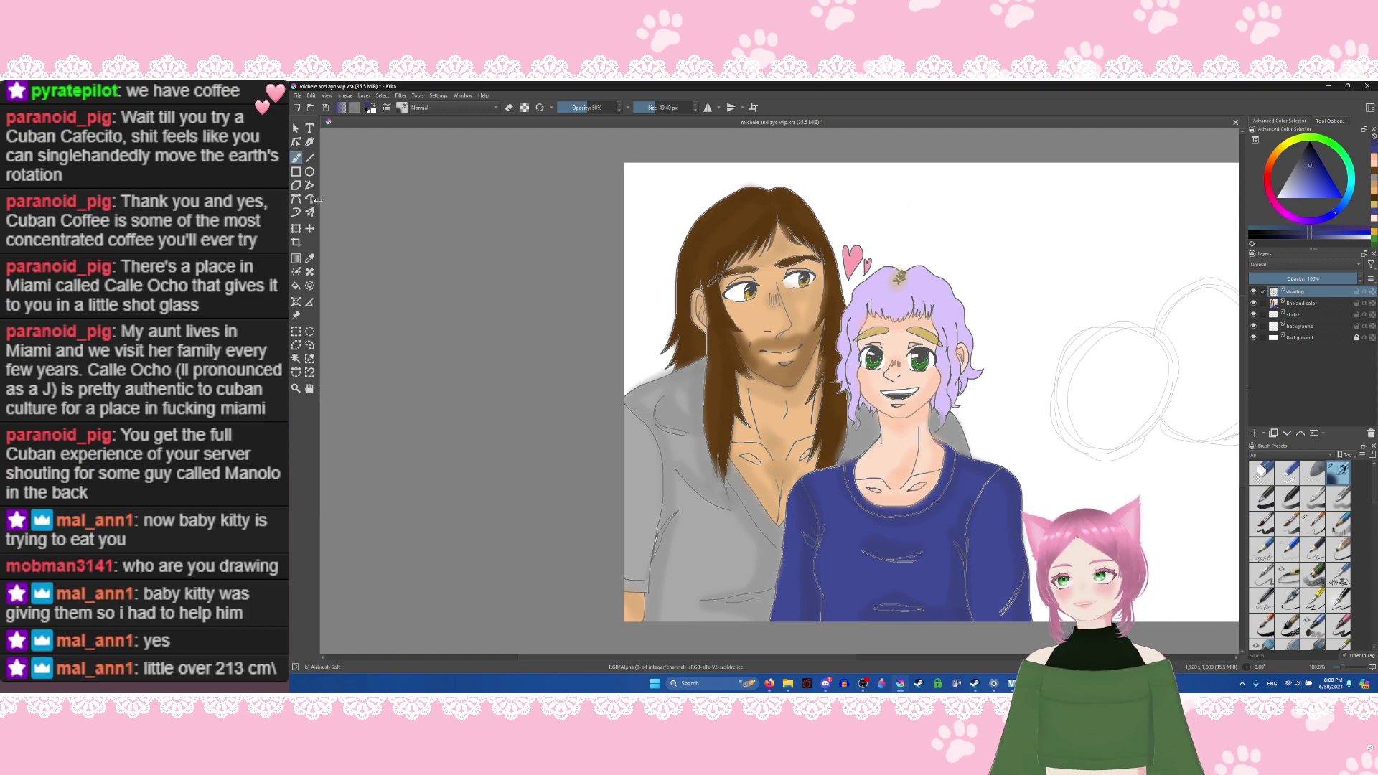
# Step: Sample the curly-haired character's lavender hair, pick a deeper purple and airbrush soft shading through the curls
pyautogui.click(310, 259)
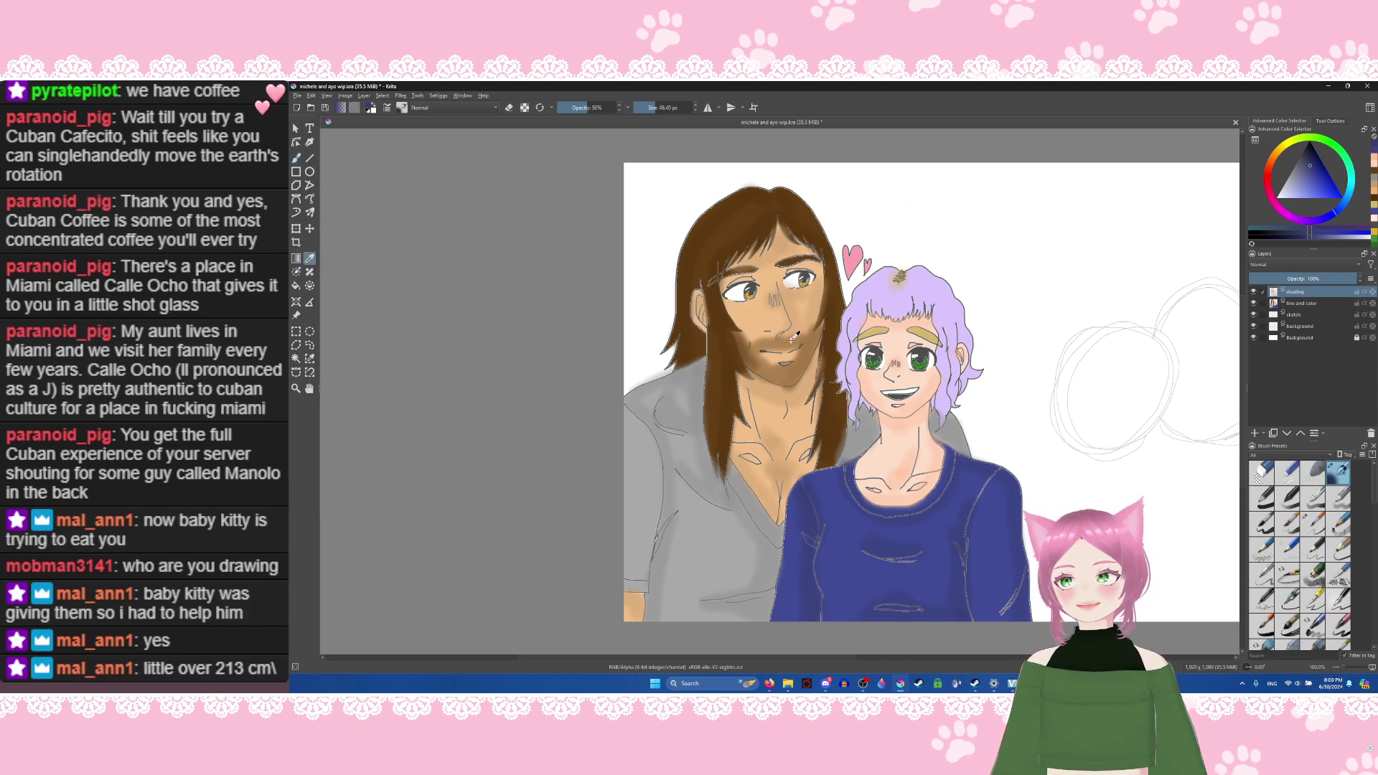
pyautogui.click(894, 301)
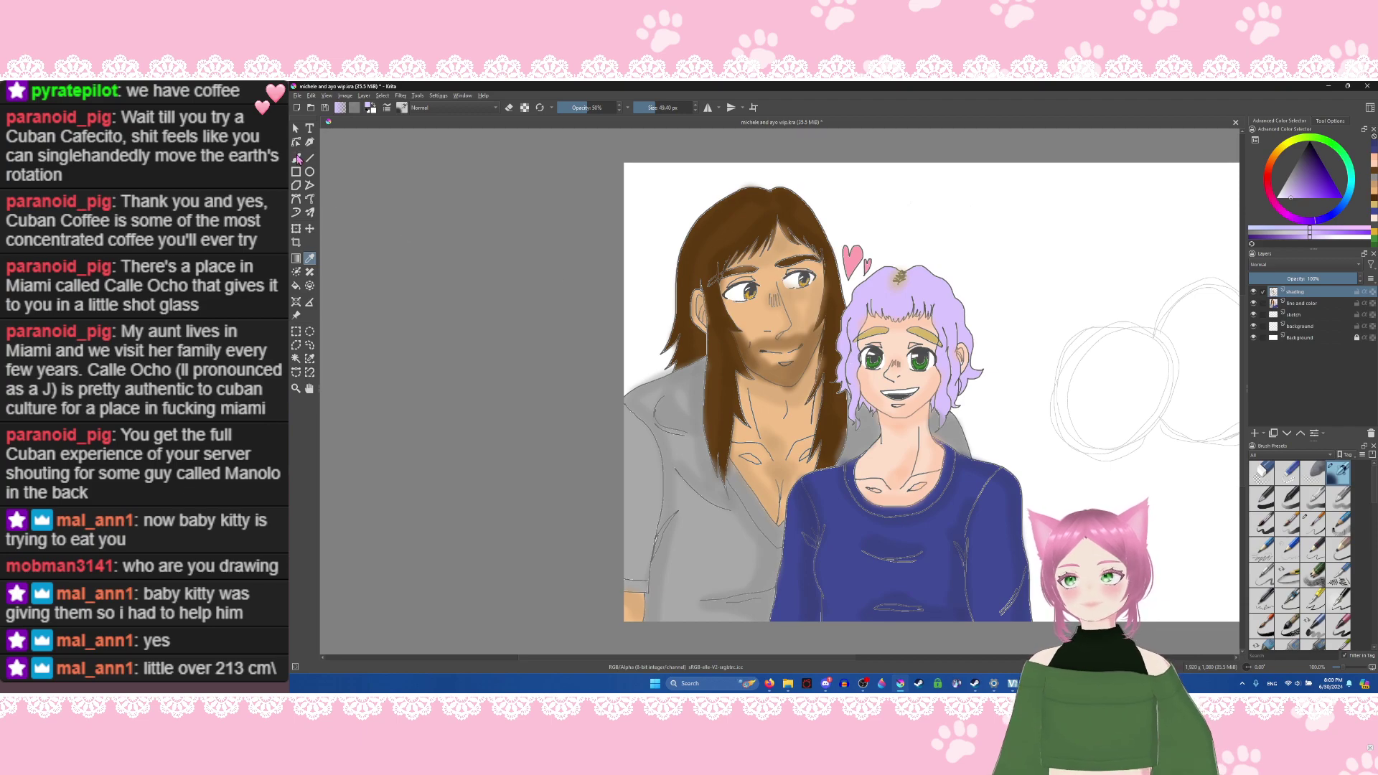
pyautogui.click(297, 159)
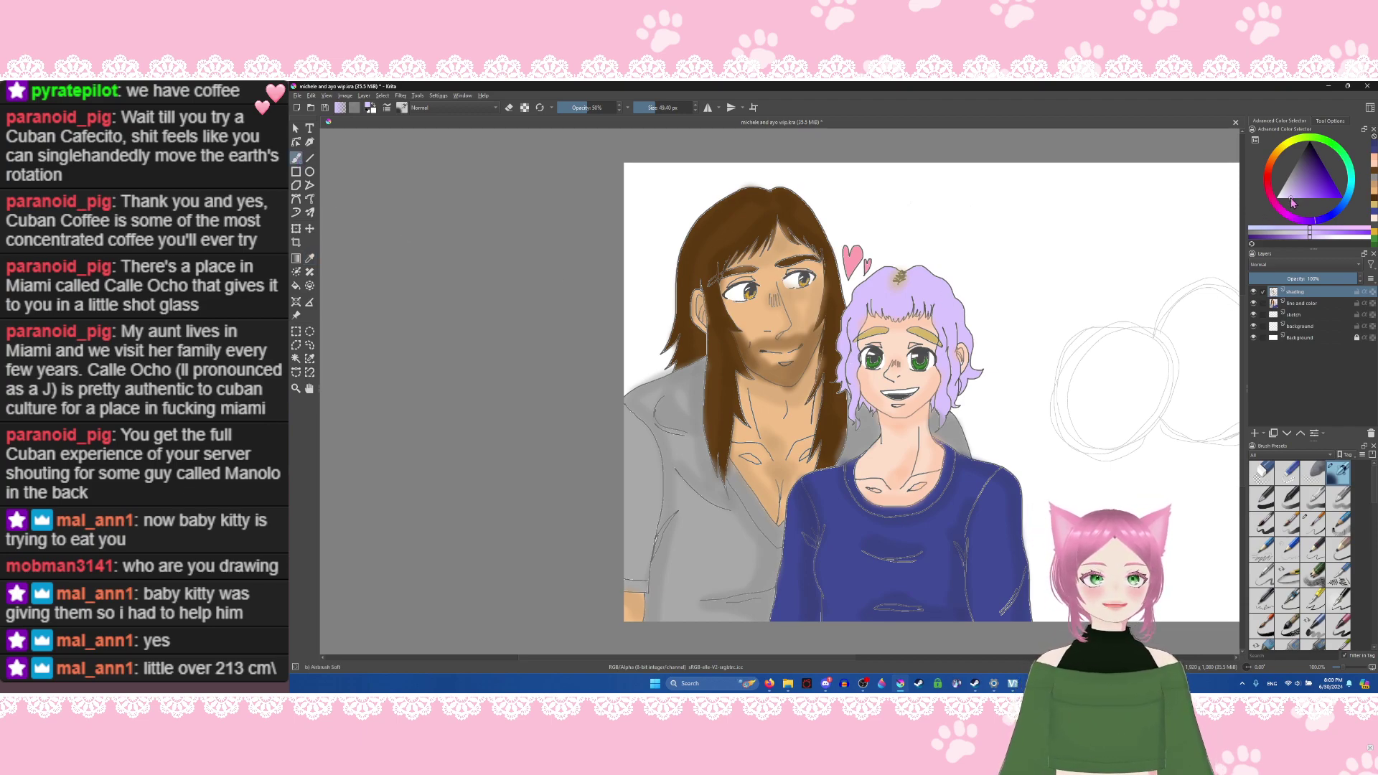
pyautogui.moveTo(1292, 203); pyautogui.dragTo(1310, 206)
pyautogui.moveTo(908, 305); pyautogui.dragTo(922, 302)
pyautogui.moveTo(1310, 206); pyautogui.dragTo(1302, 208)
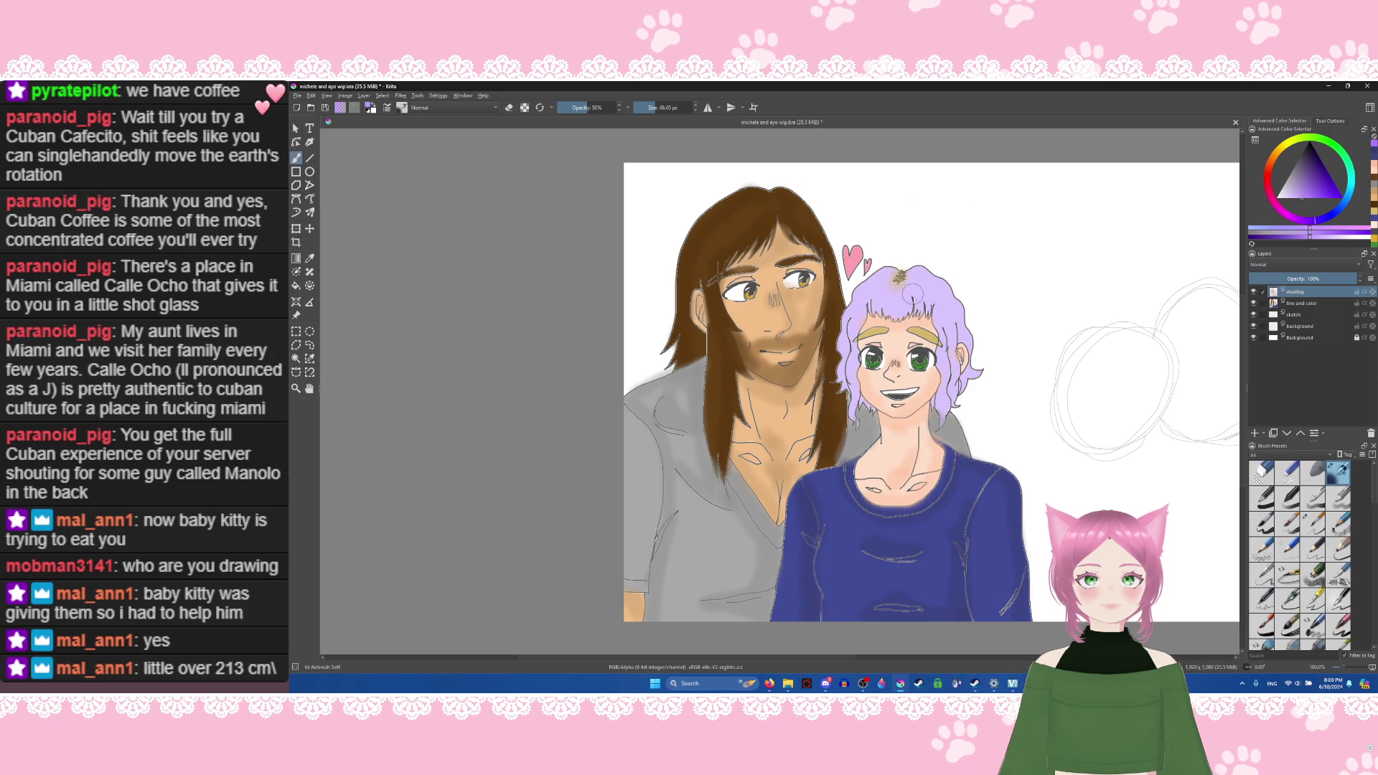
pyautogui.moveTo(904, 308)
pyautogui.mouseDown()
pyautogui.moveTo(872, 295)
pyautogui.moveTo(930, 315)
pyautogui.moveTo(940, 412)
pyautogui.moveTo(930, 402)
pyautogui.mouseUp()
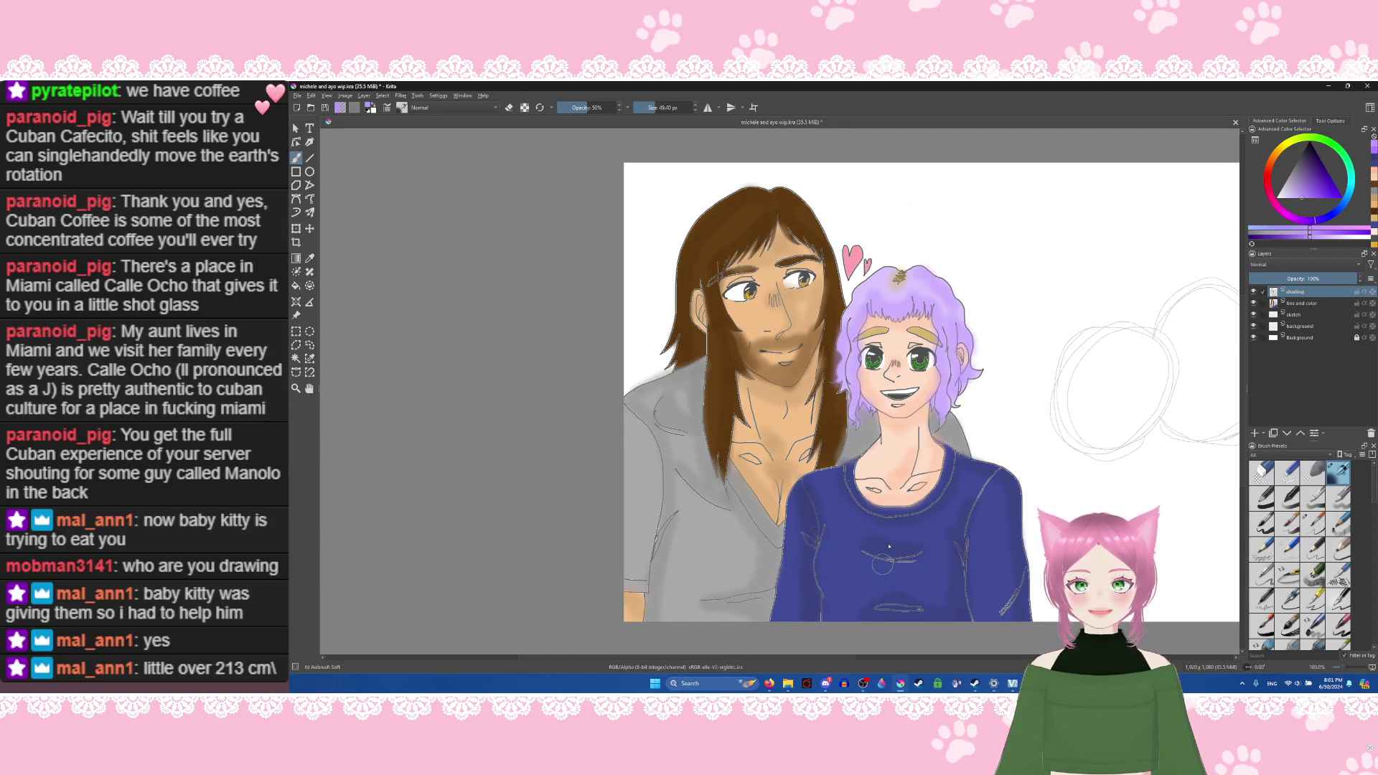
pyautogui.moveTo(868, 553)
pyautogui.mouseDown()
pyautogui.moveTo(837, 569)
pyautogui.moveTo(854, 543)
pyautogui.moveTo(916, 556)
pyautogui.mouseUp()
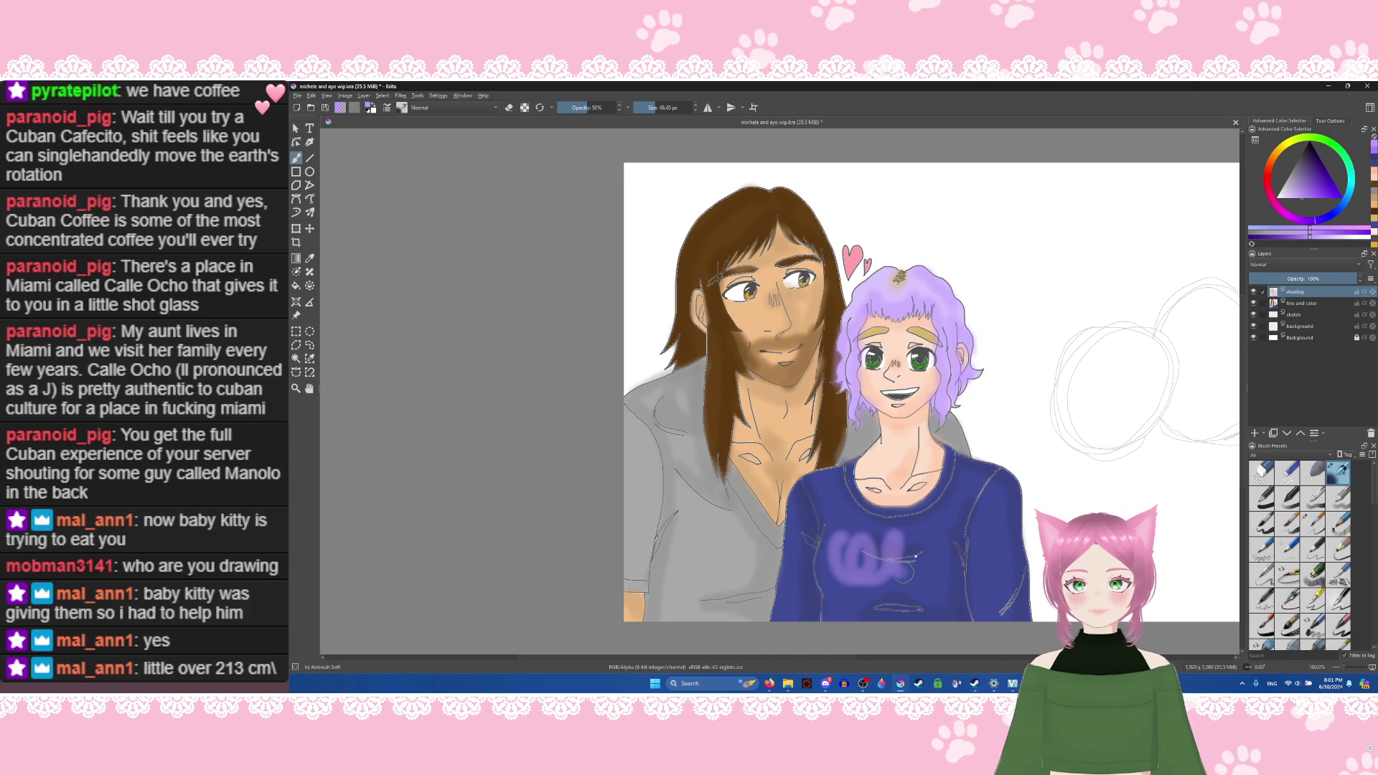
pyautogui.hotkey('ctrl', 'z')
pyautogui.hotkey('ctrl', 'z')
pyautogui.hotkey('ctrl', 'z')
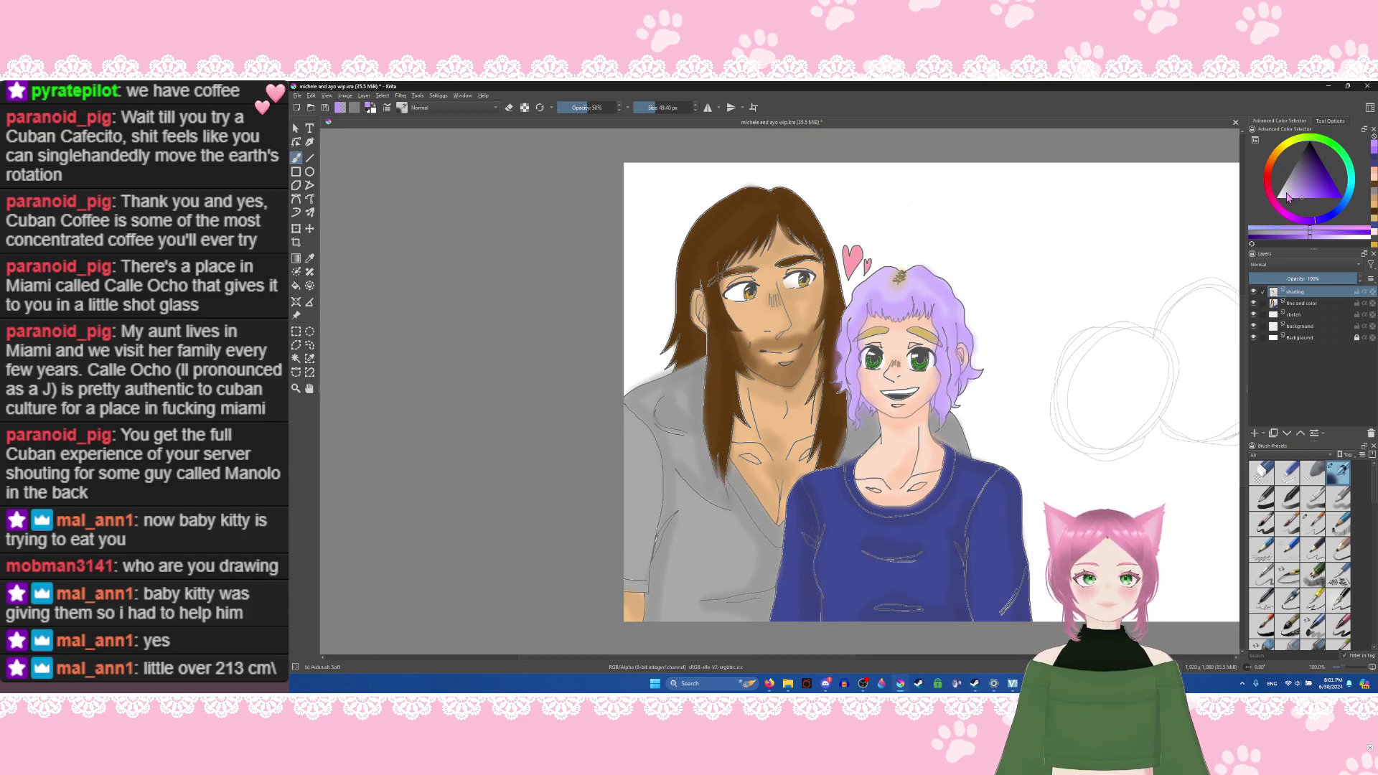
pyautogui.moveTo(1288, 197); pyautogui.dragTo(1276, 197)
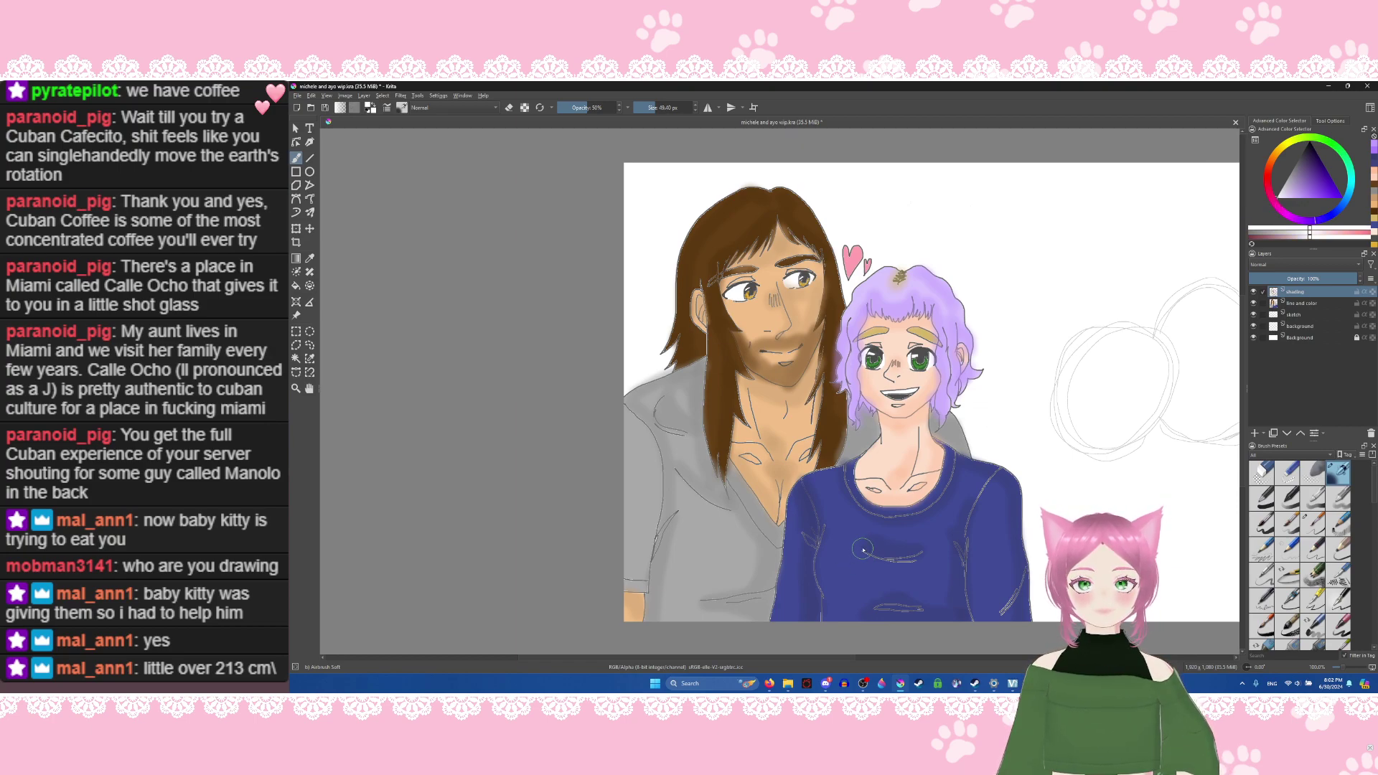
pyautogui.moveTo(859, 545)
pyautogui.mouseDown()
pyautogui.moveTo(839, 567)
pyautogui.moveTo(862, 583)
pyautogui.mouseUp()
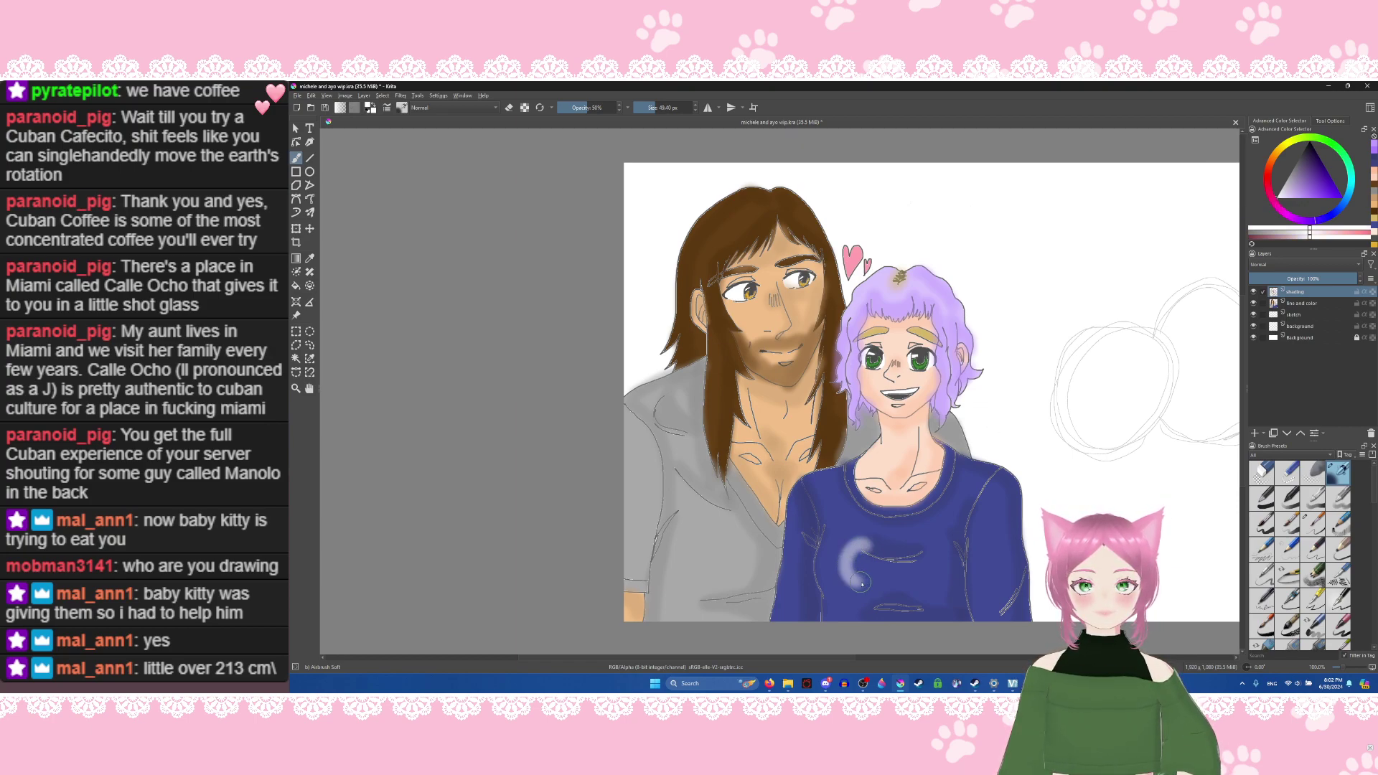
pyautogui.moveTo(900, 546)
pyautogui.mouseDown()
pyautogui.moveTo(887, 544)
pyautogui.moveTo(882, 570)
pyautogui.moveTo(904, 585)
pyautogui.moveTo(922, 550)
pyautogui.moveTo(915, 571)
pyautogui.moveTo(942, 583)
pyautogui.moveTo(945, 530)
pyautogui.mouseUp()
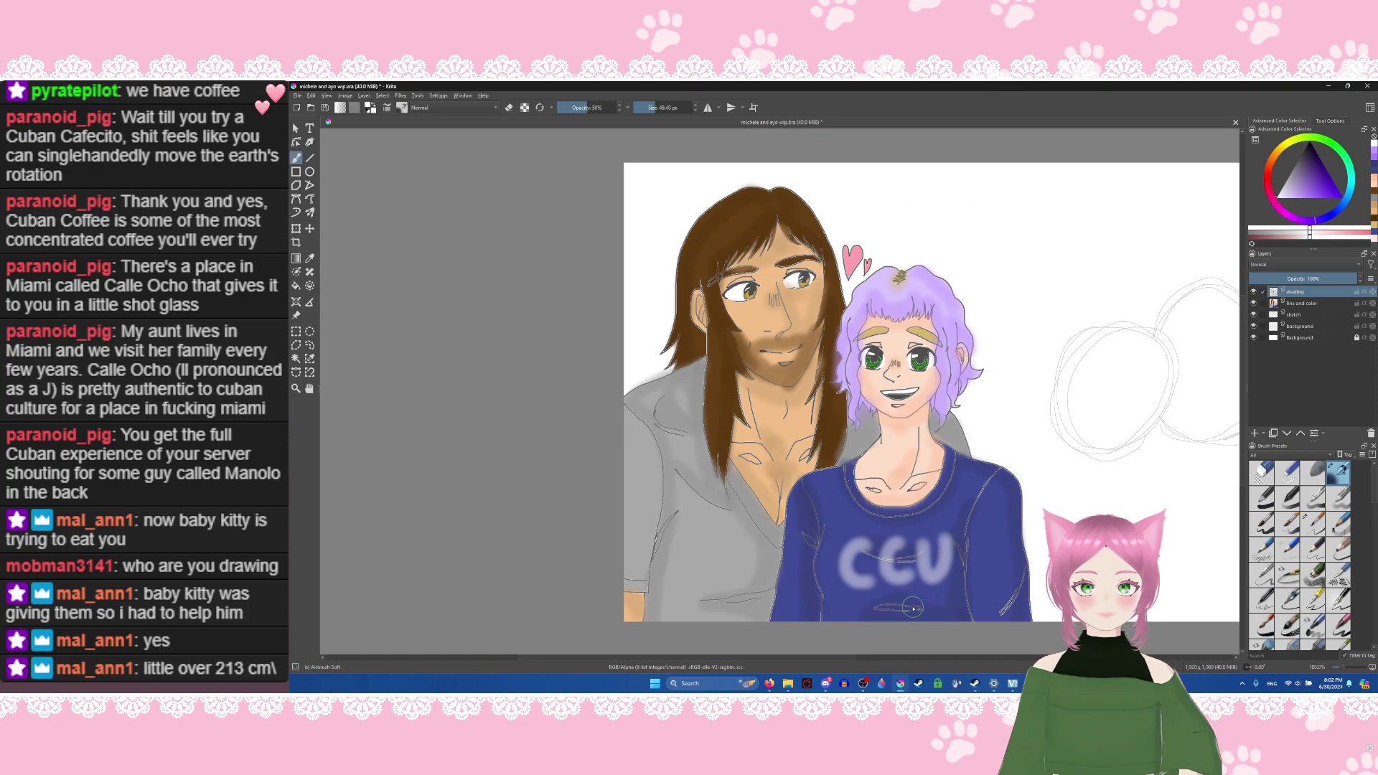
pyautogui.hotkey('ctrl', 'z')
pyautogui.hotkey('ctrl', 'z')
pyautogui.hotkey('ctrl', 'z')
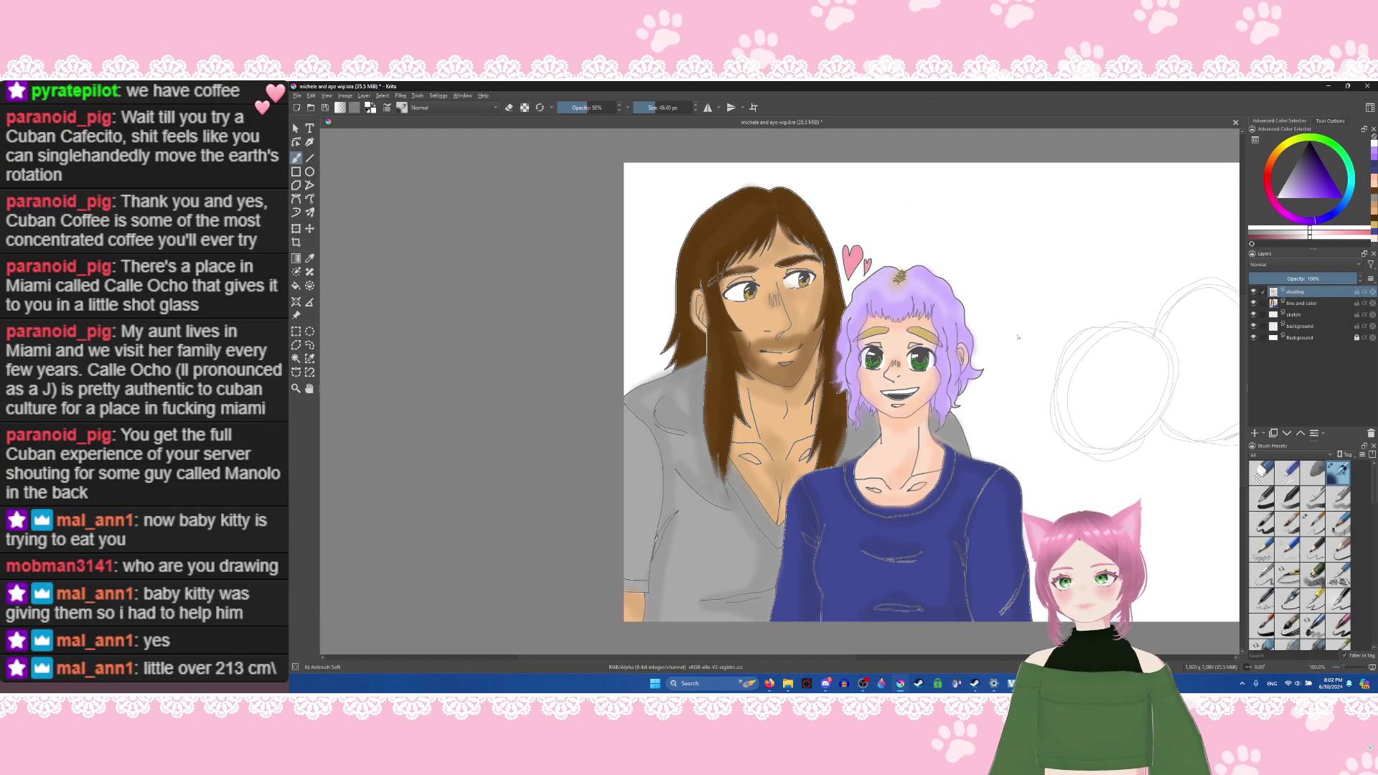
# Step: Pick a soft pink and airbrush blush on the curly-haired character's cheeks and collarbones
pyautogui.click(1283, 204)
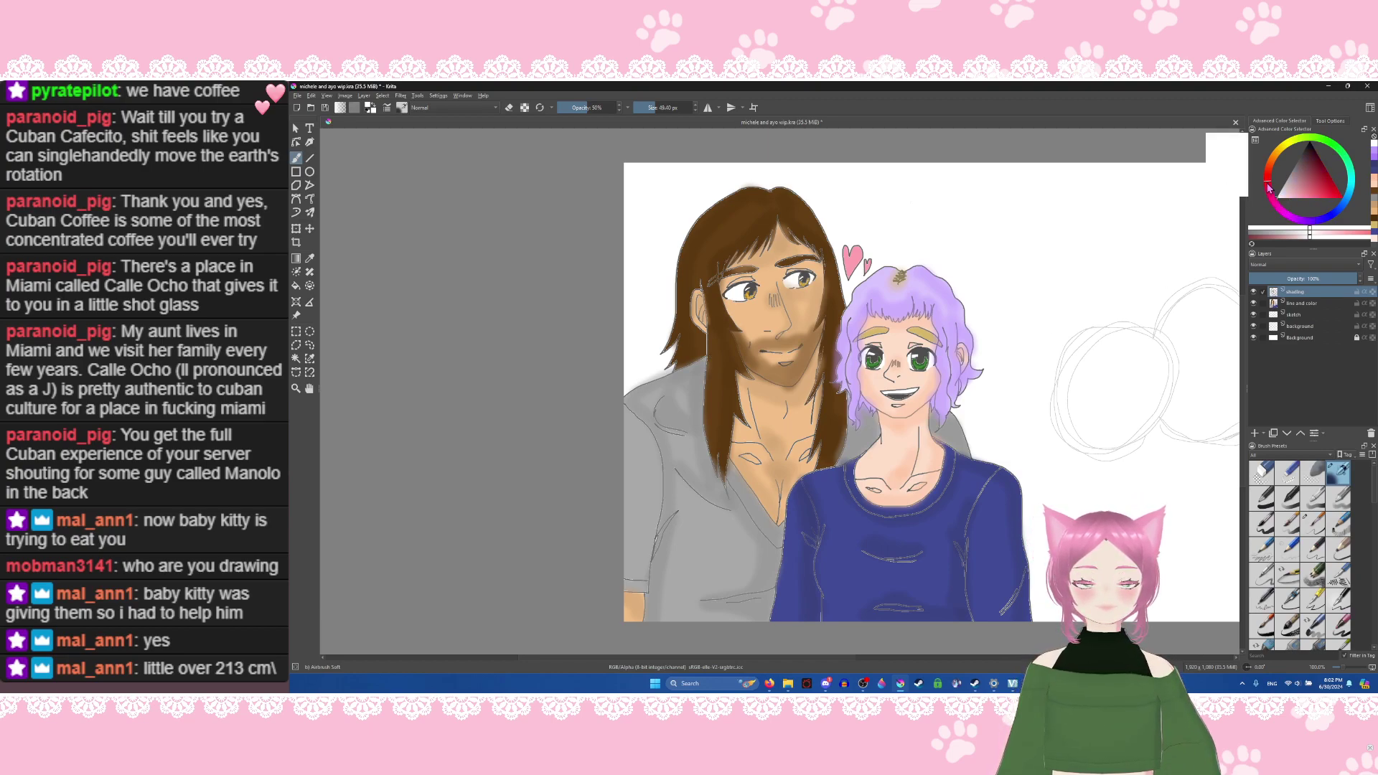
pyautogui.click(1299, 198)
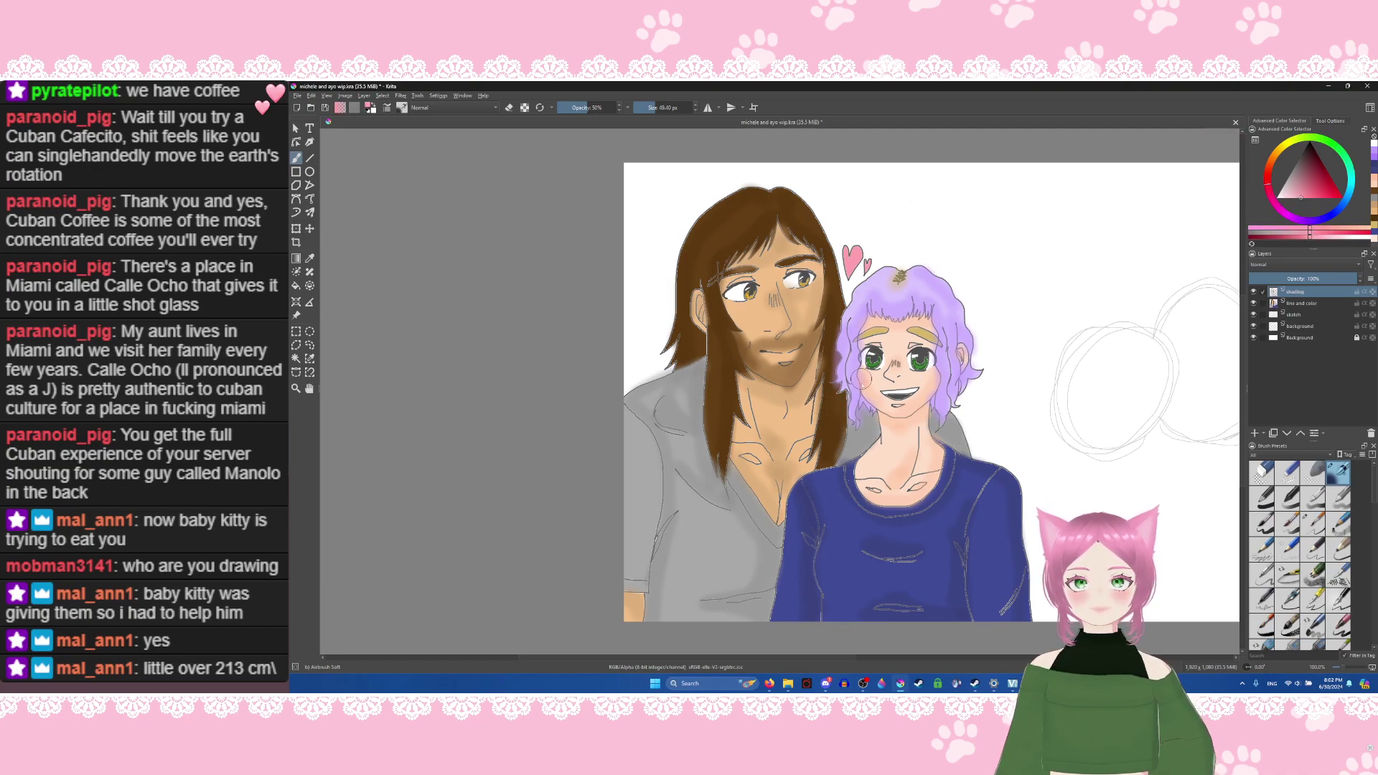
pyautogui.moveTo(865, 377)
pyautogui.mouseDown()
pyautogui.moveTo(934, 377)
pyautogui.moveTo(891, 377)
pyautogui.mouseUp()
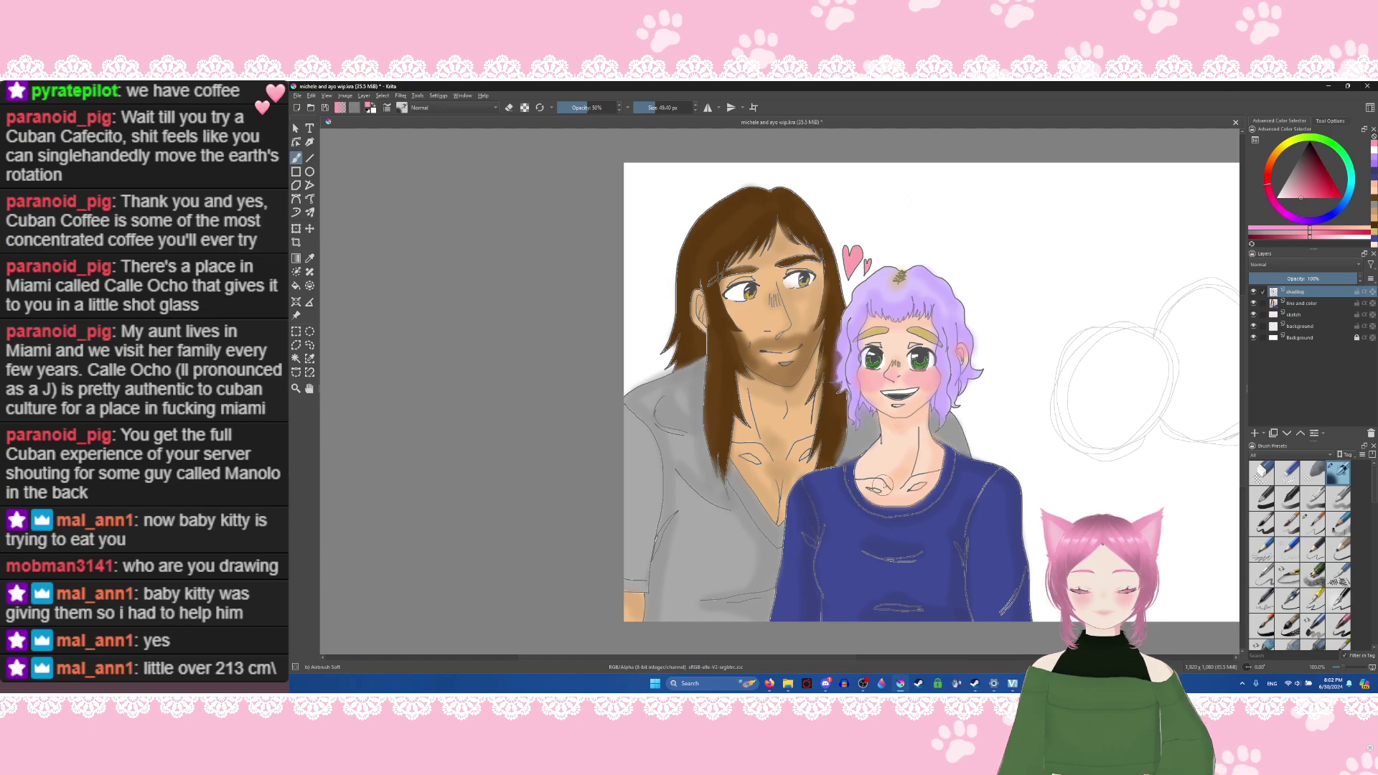
pyautogui.moveTo(883, 485)
pyautogui.mouseDown()
pyautogui.moveTo(903, 493)
pyautogui.moveTo(864, 482)
pyautogui.moveTo(933, 474)
pyautogui.moveTo(897, 488)
pyautogui.mouseUp()
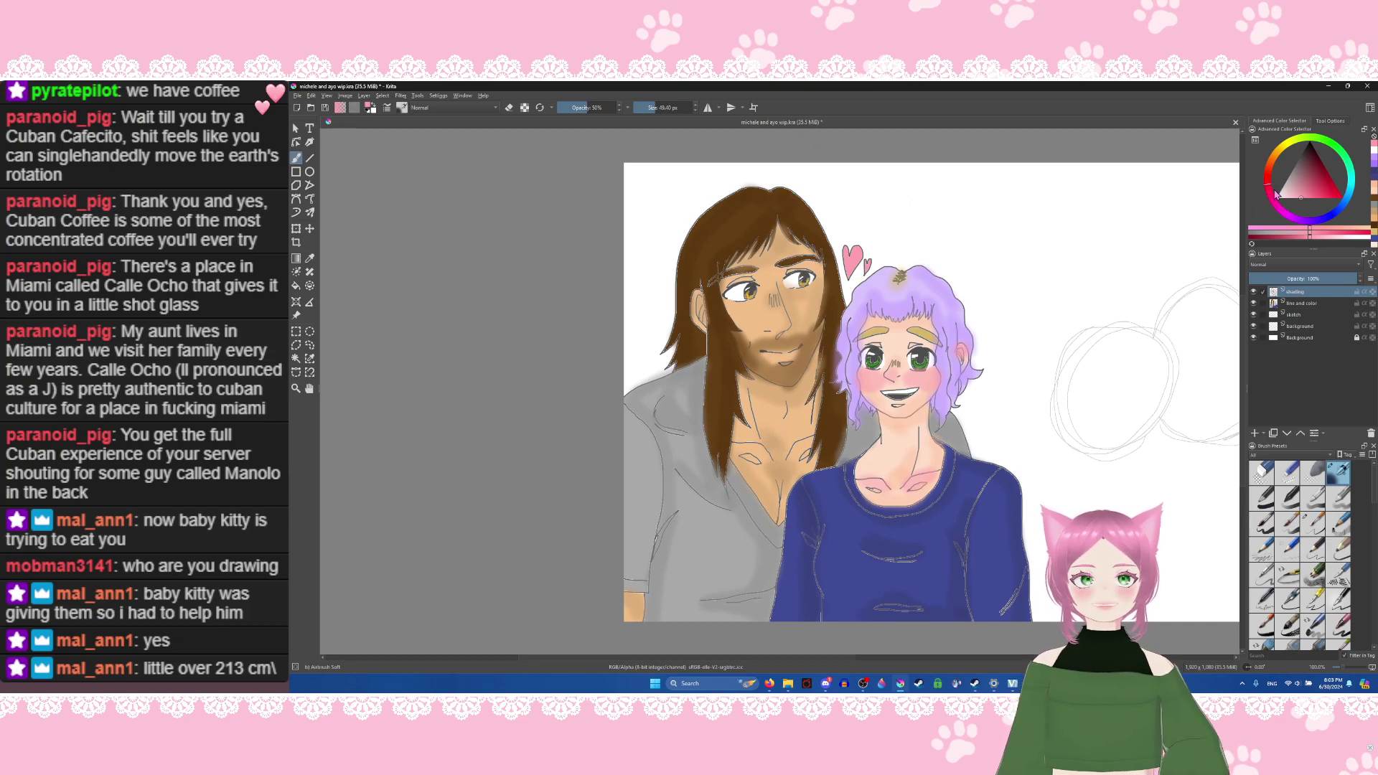
# Step: Pick a warm salmon red and airbrush blush on the long-haired man's cheeks, collarbones and neck, undoing stray strokes and the heart shading
pyautogui.moveTo(1272, 188)
pyautogui.mouseDown()
pyautogui.moveTo(1267, 170)
pyautogui.moveTo(1315, 197)
pyautogui.mouseUp()
pyautogui.click(1301, 196)
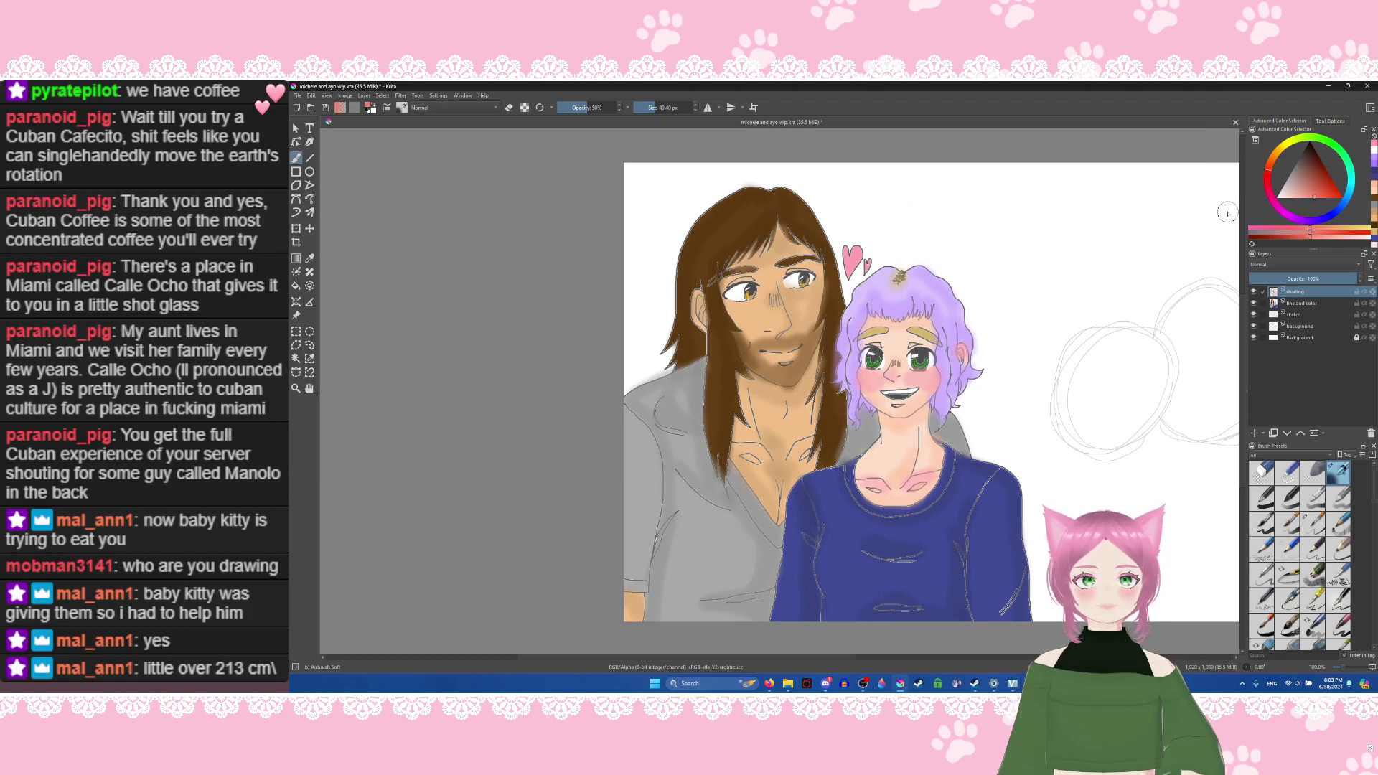
pyautogui.moveTo(750, 323)
pyautogui.mouseDown()
pyautogui.moveTo(727, 309)
pyautogui.moveTo(738, 321)
pyautogui.mouseUp()
pyautogui.hotkey('ctrl', 'z')
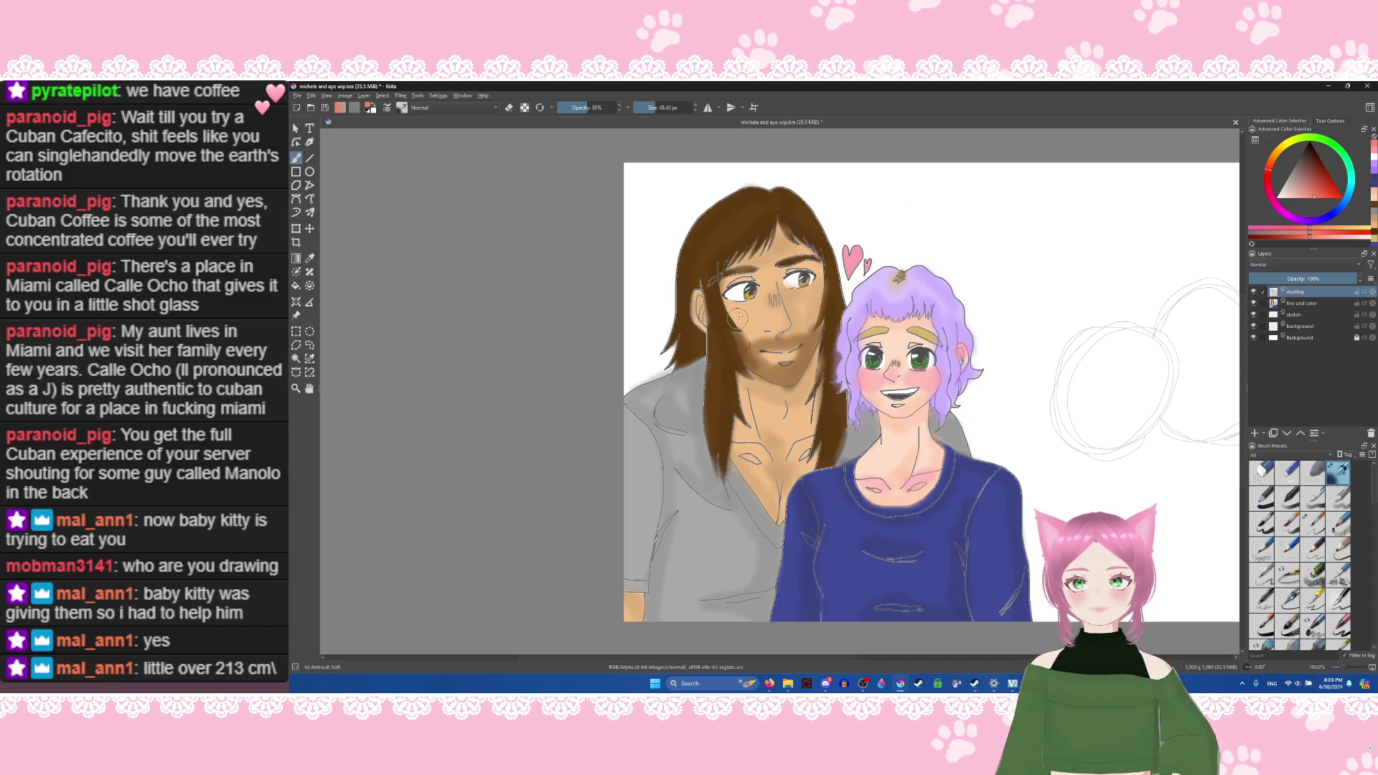
pyautogui.moveTo(735, 310)
pyautogui.mouseDown()
pyautogui.moveTo(823, 291)
pyautogui.moveTo(813, 305)
pyautogui.mouseUp()
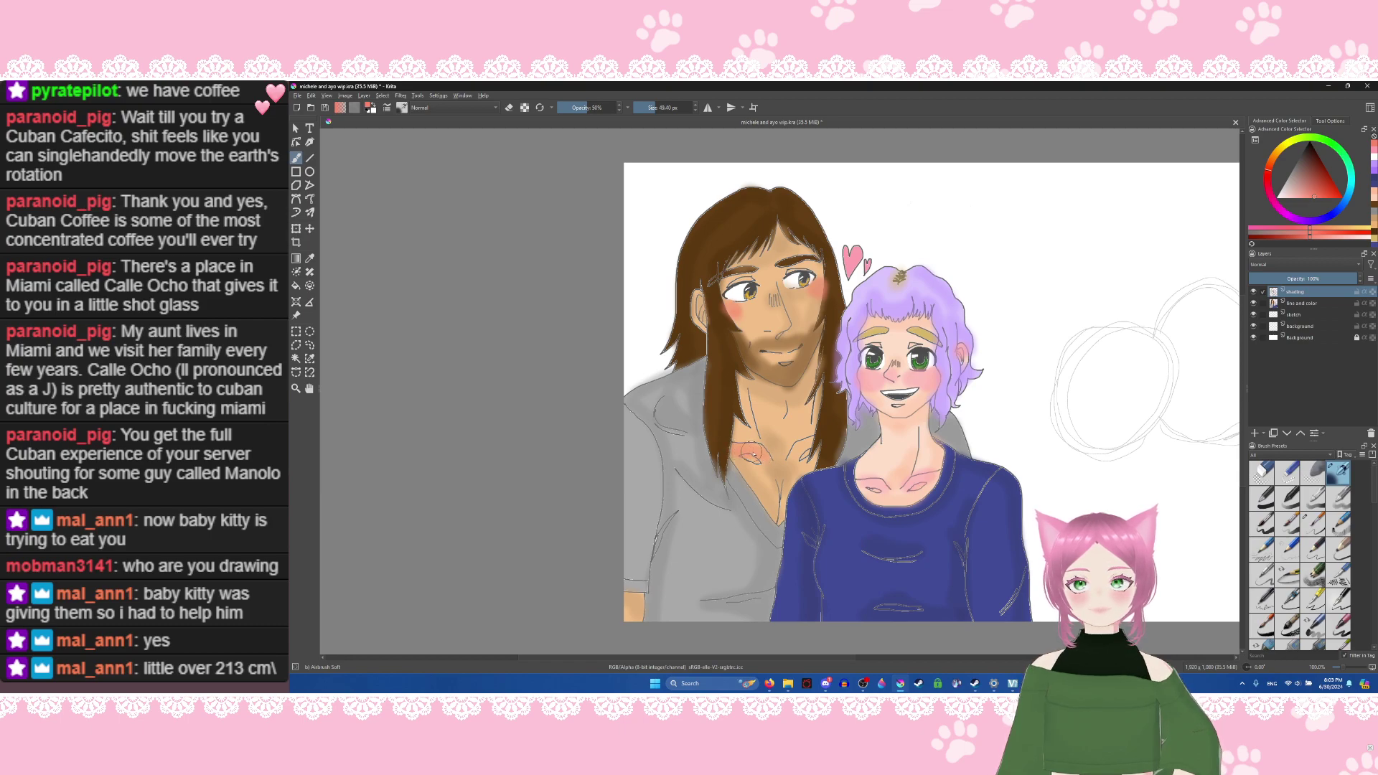
pyautogui.moveTo(739, 450)
pyautogui.mouseDown()
pyautogui.moveTo(765, 460)
pyautogui.moveTo(812, 440)
pyautogui.moveTo(789, 459)
pyautogui.moveTo(782, 403)
pyautogui.mouseUp()
pyautogui.hotkey('ctrl', 'z')
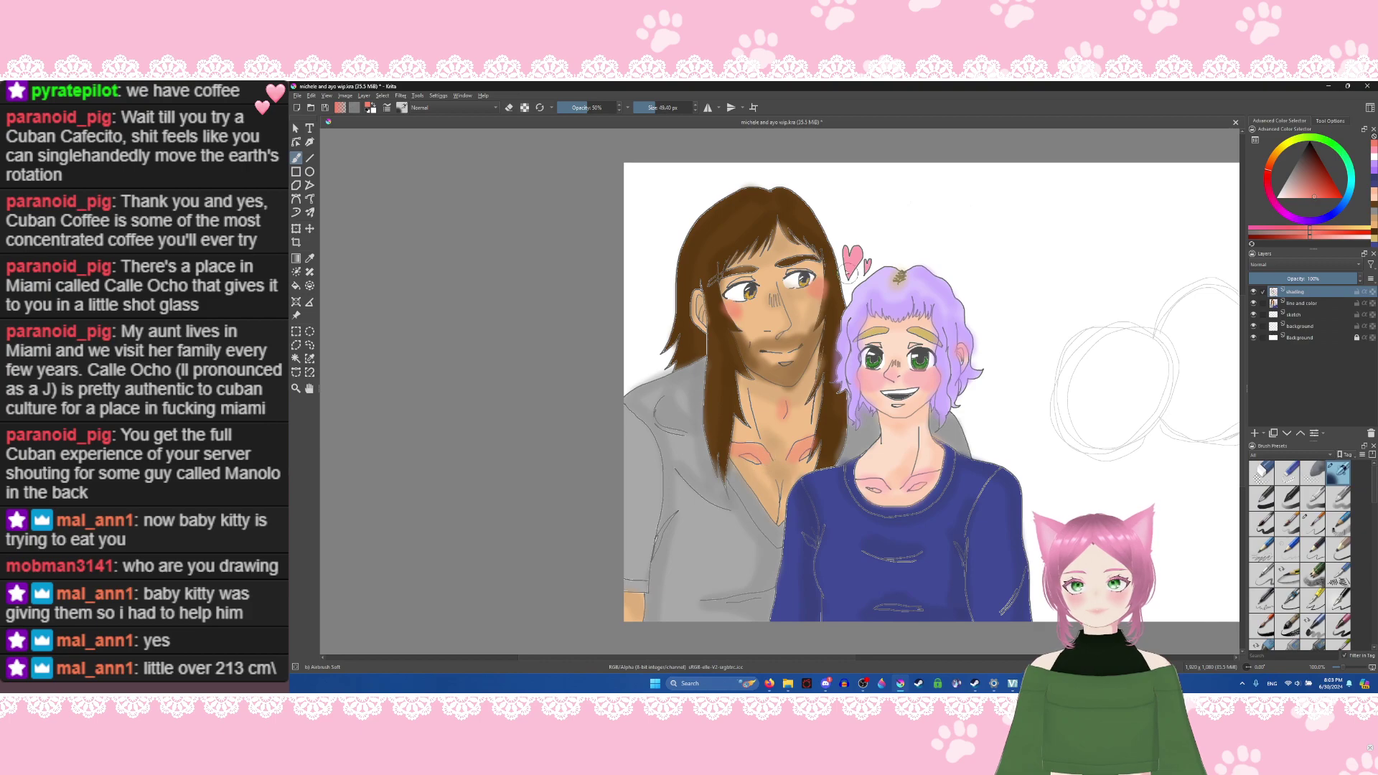
pyautogui.moveTo(843, 282)
pyautogui.mouseDown()
pyautogui.moveTo(853, 250)
pyautogui.moveTo(854, 283)
pyautogui.mouseUp()
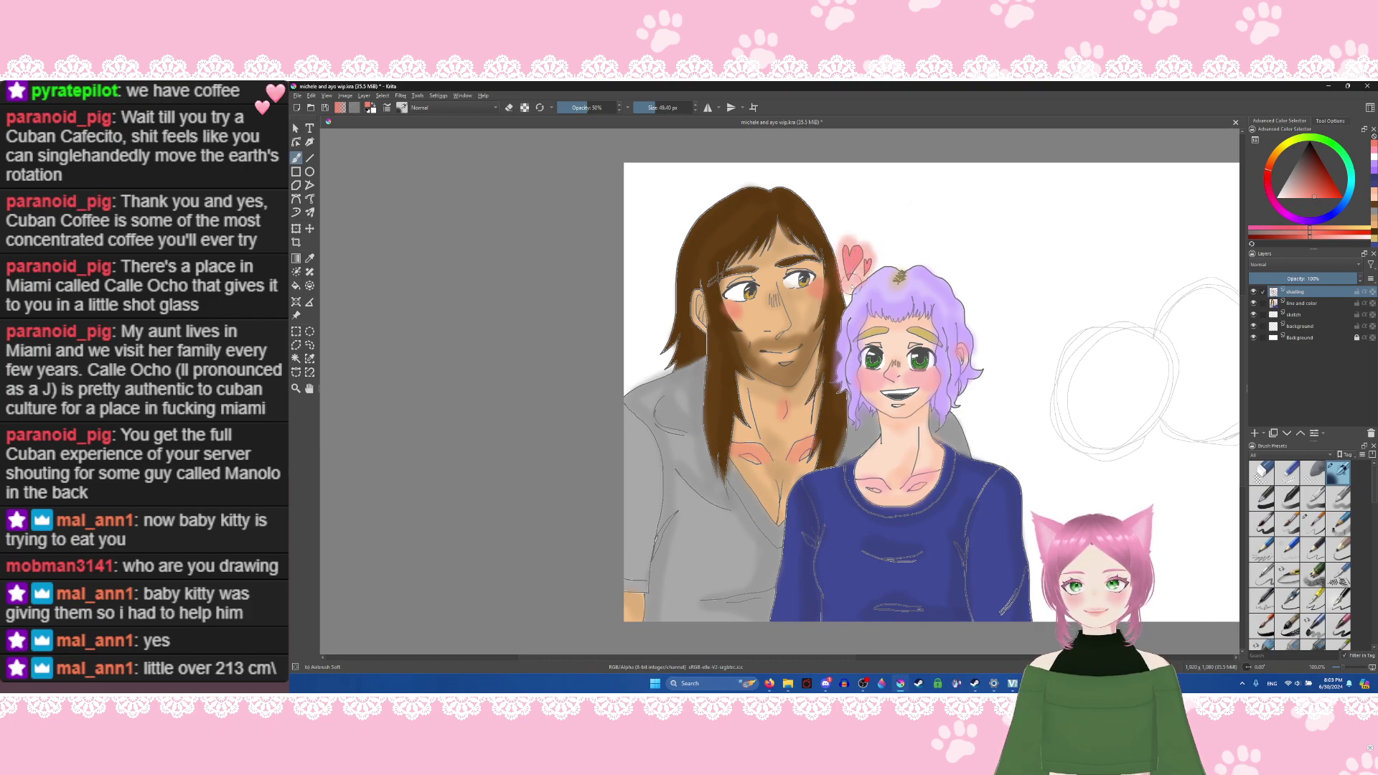
pyautogui.hotkey('ctrl', 'z')
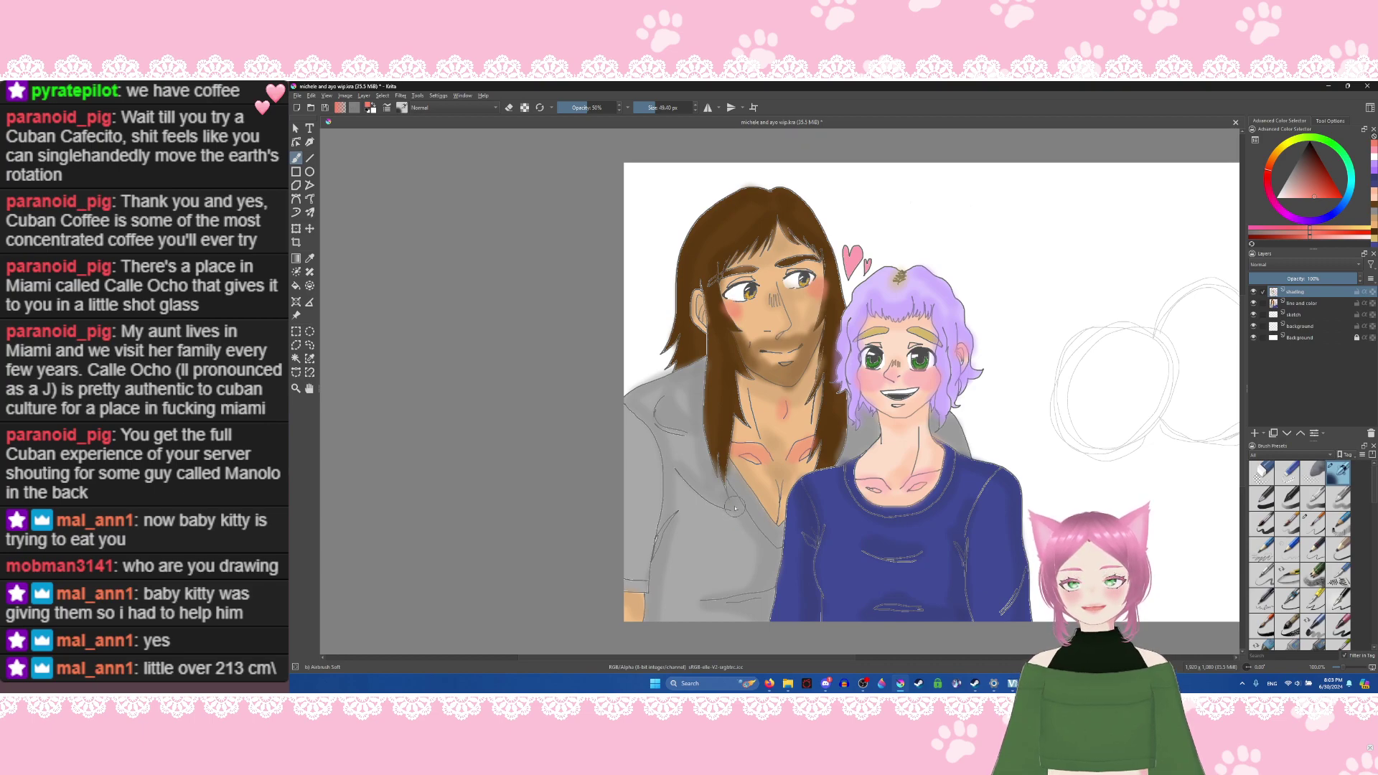
# Step: Try a pale mint green fill on the background layer behind both characters and undo it
pyautogui.click(1314, 338)
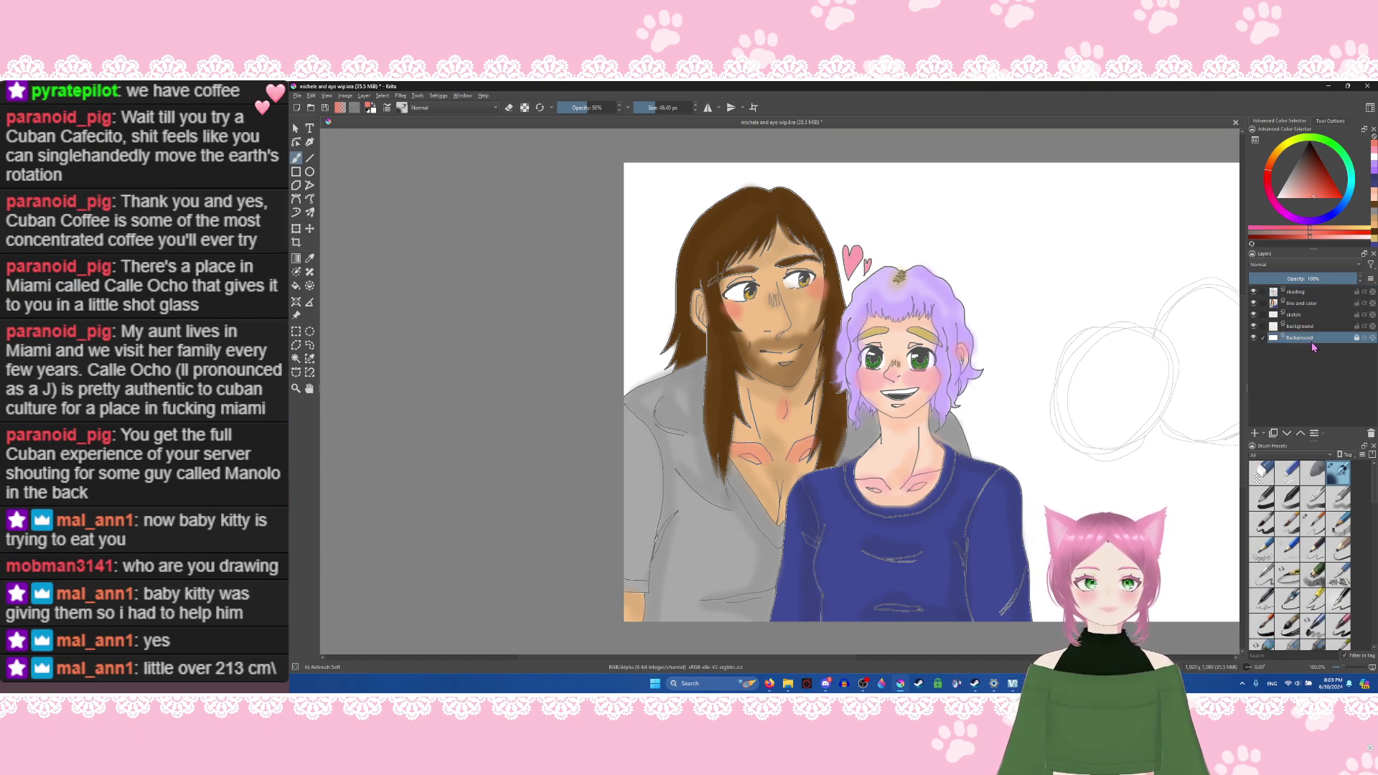
pyautogui.click(1315, 328)
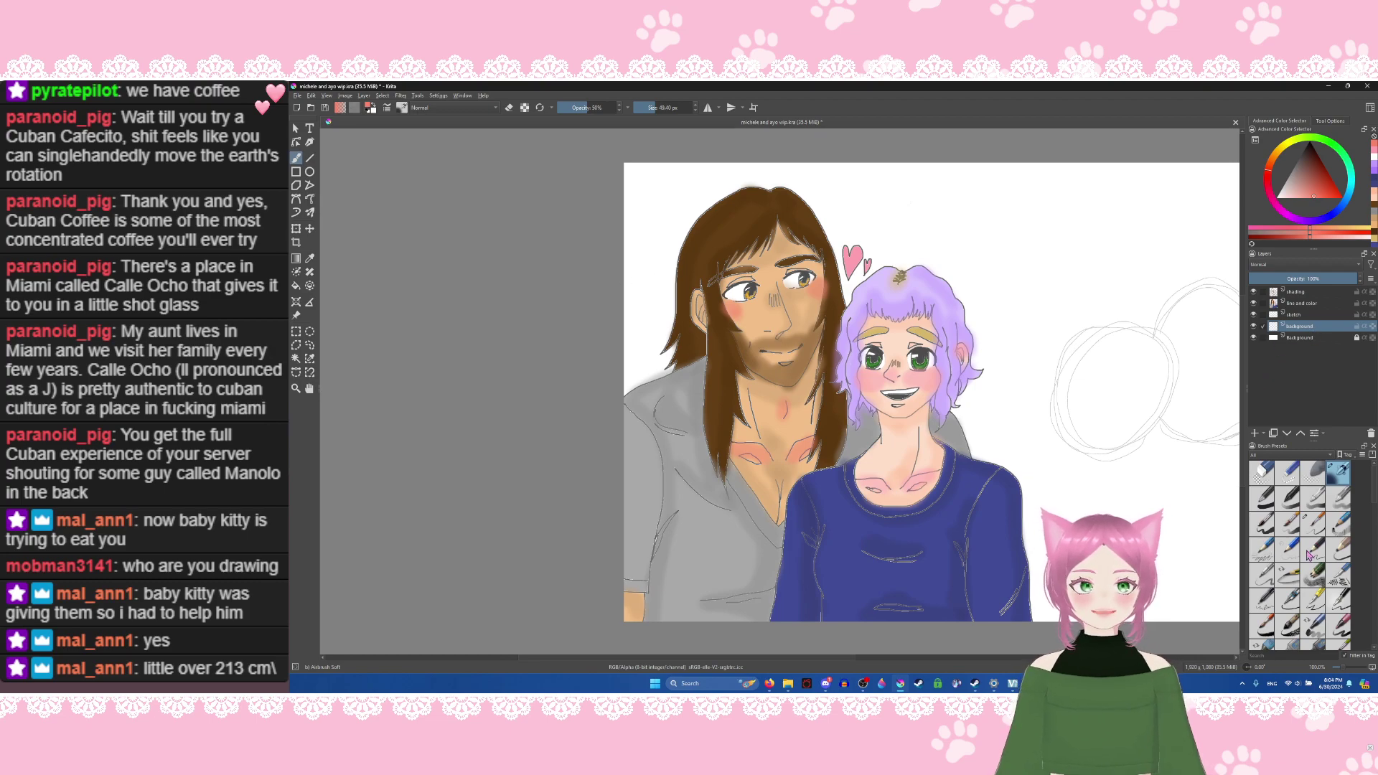
pyautogui.click(1316, 529)
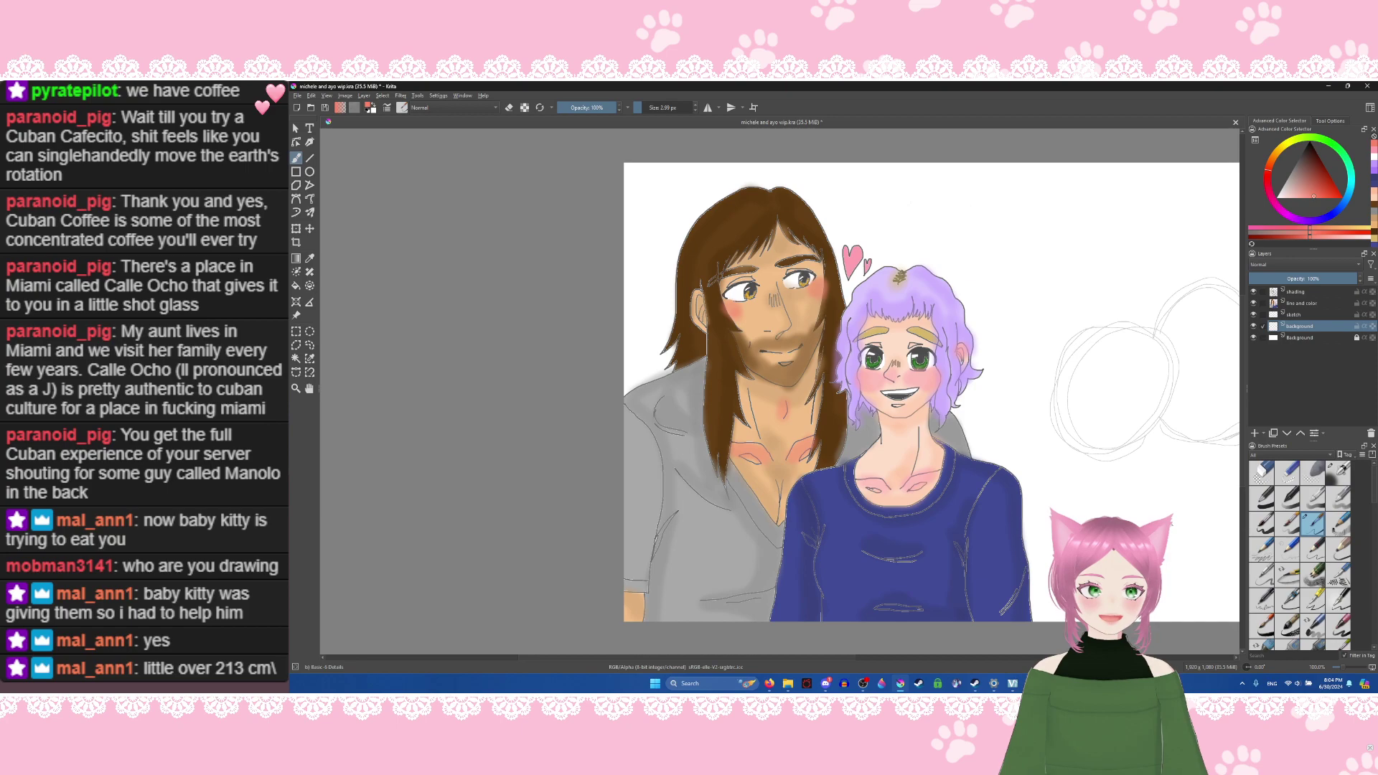
pyautogui.click(1318, 143)
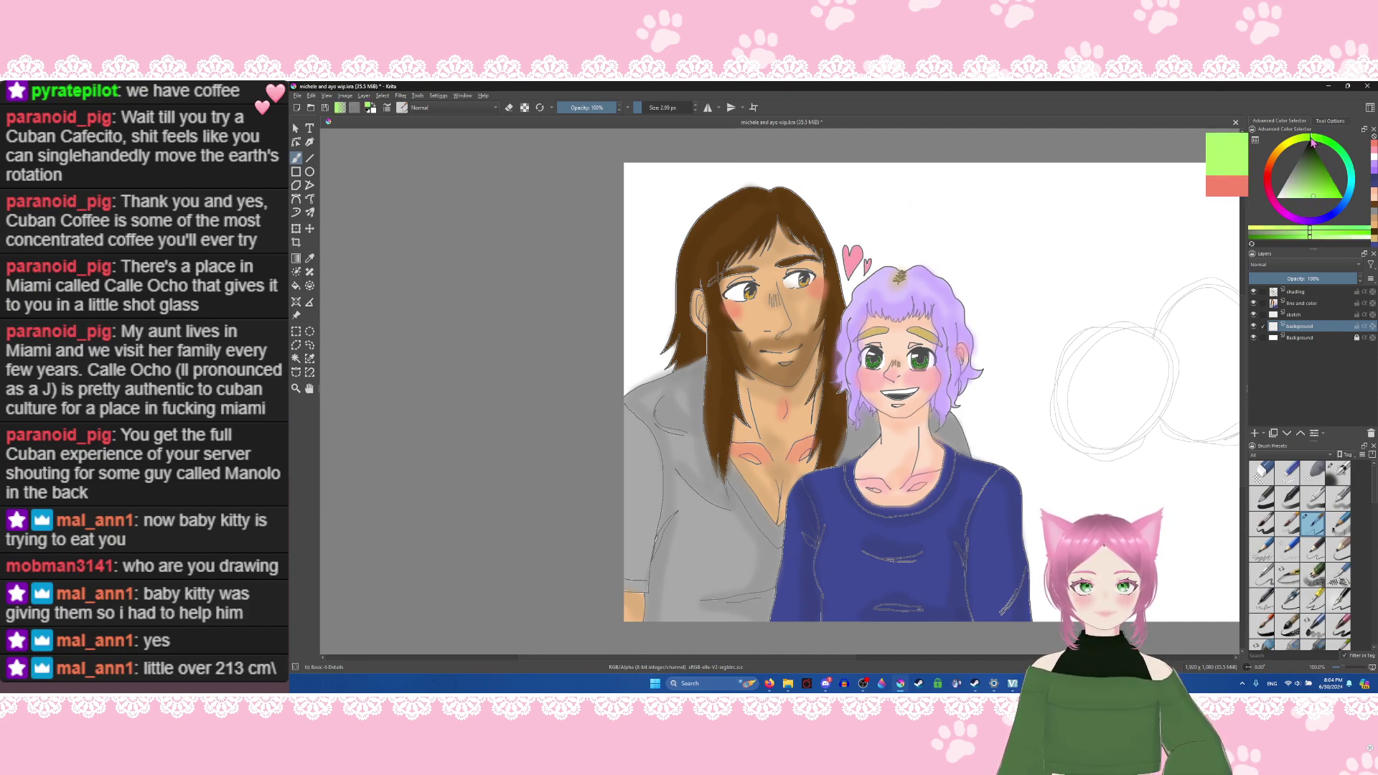
pyautogui.click(1296, 196)
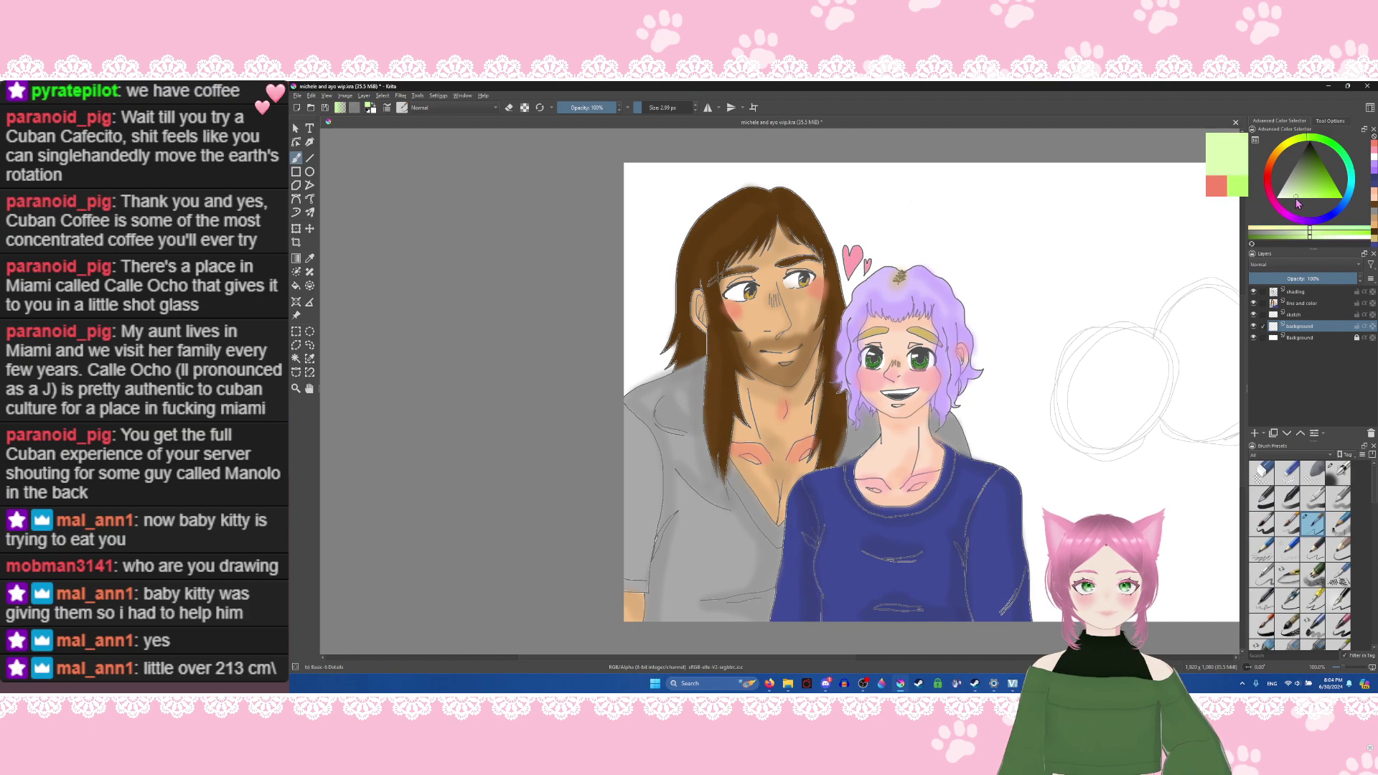
pyautogui.click(1313, 143)
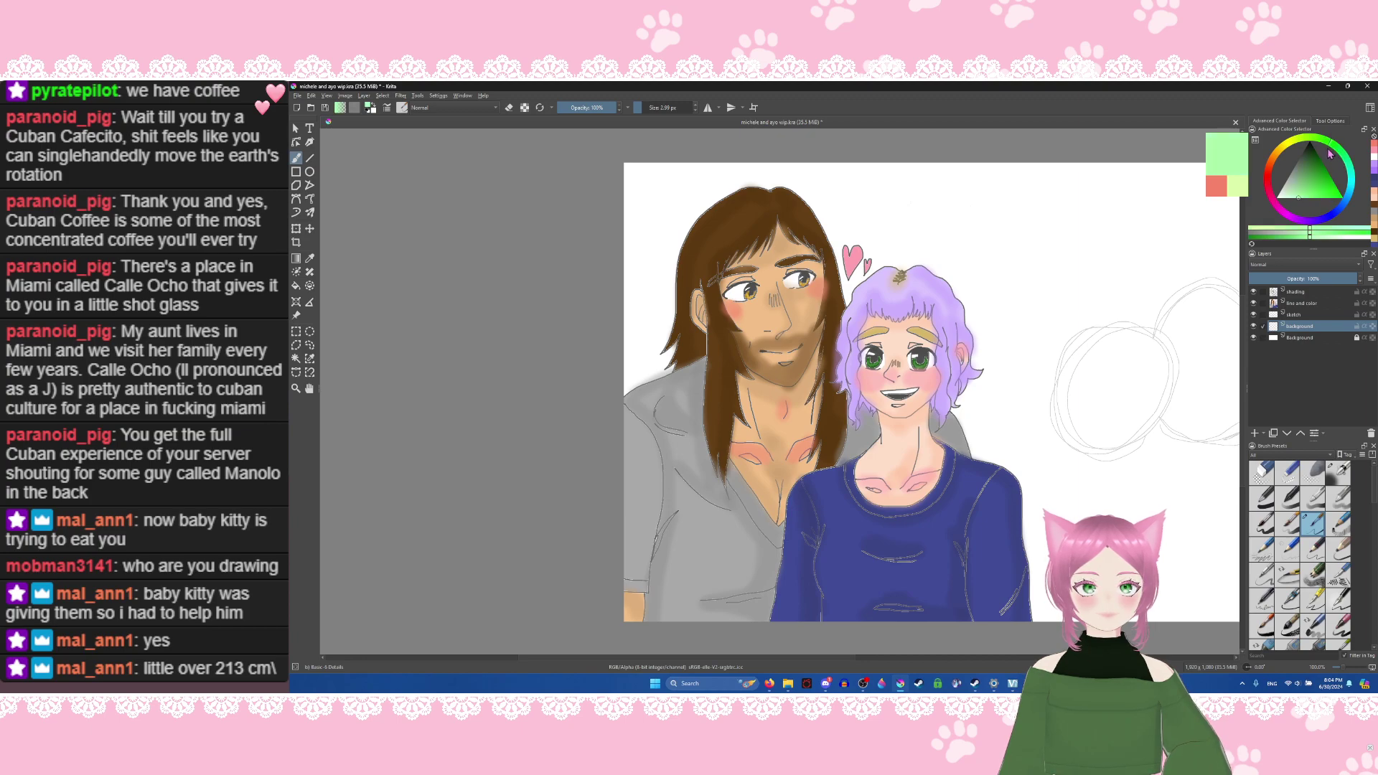
pyautogui.click(1294, 195)
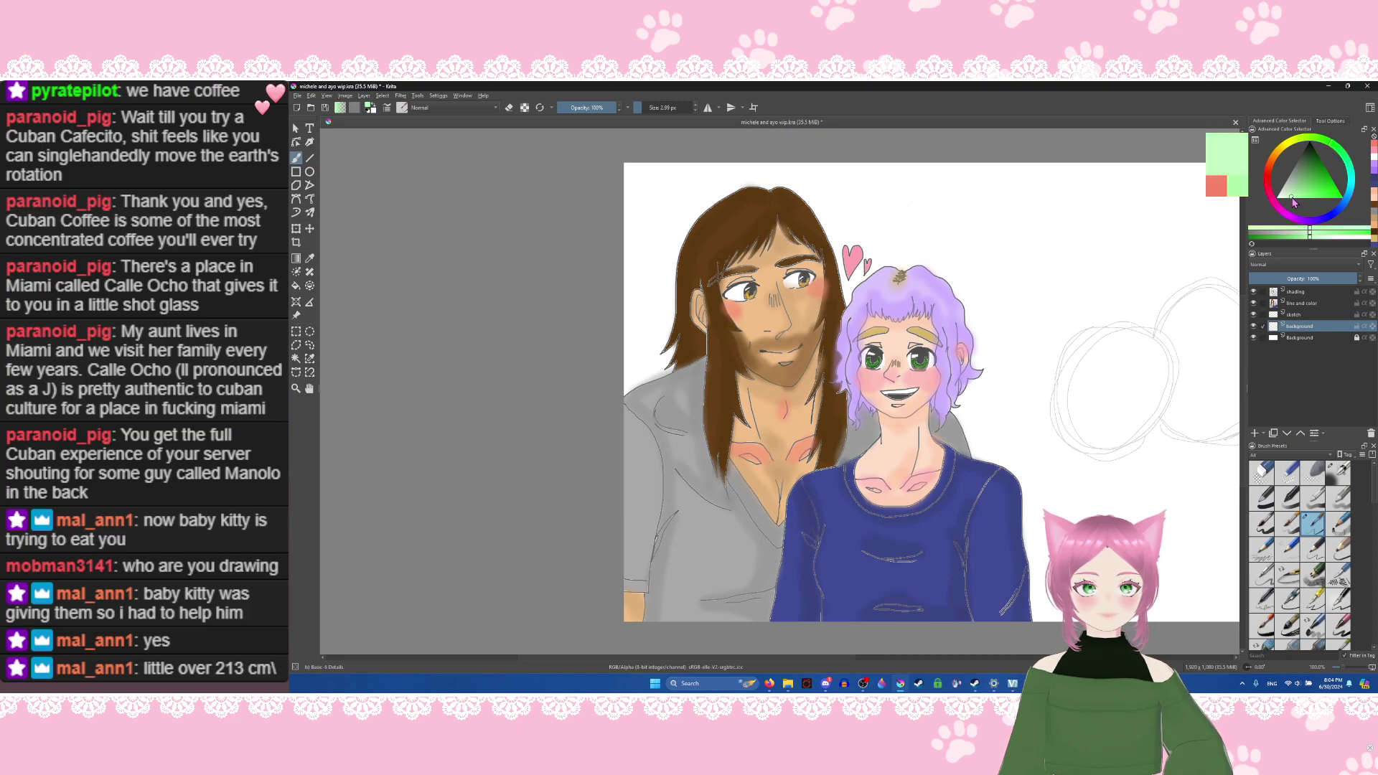
pyautogui.click(1290, 200)
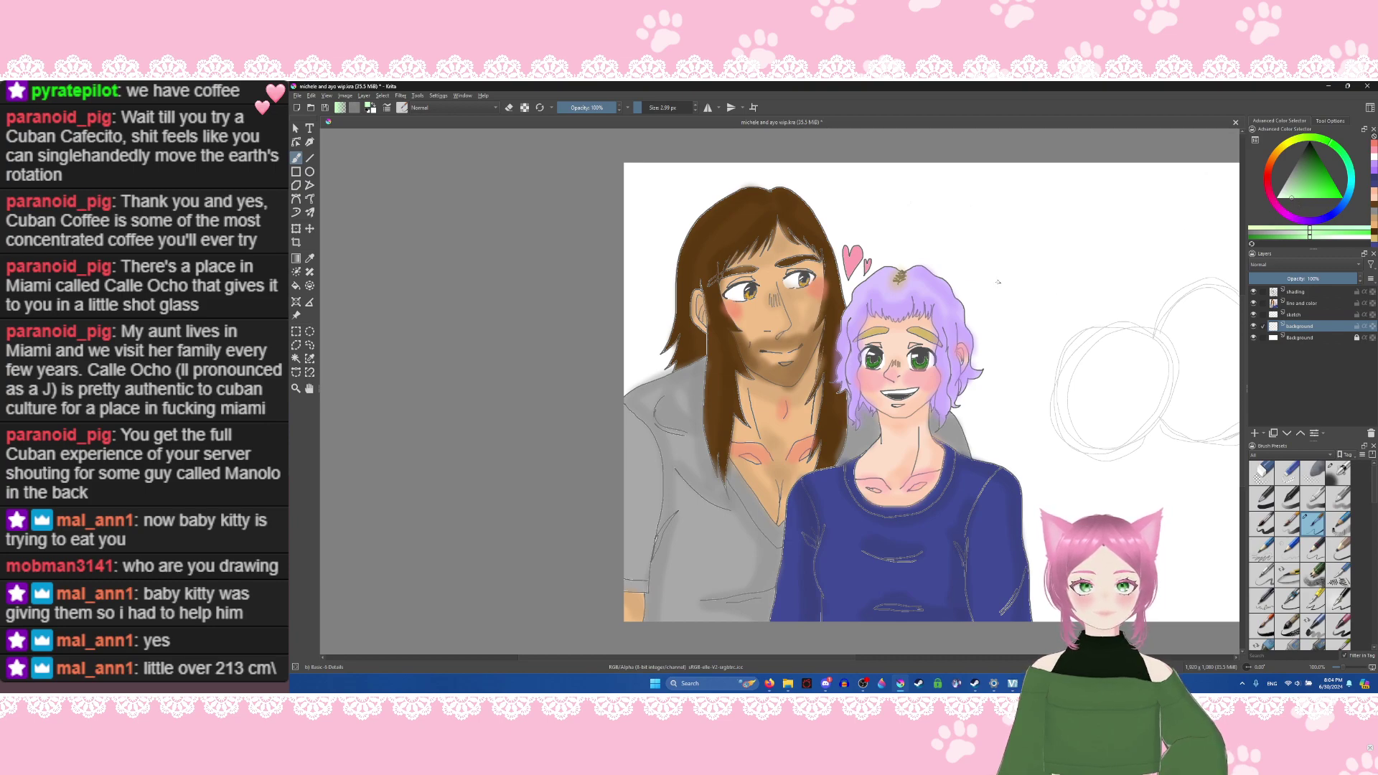
pyautogui.press('f')
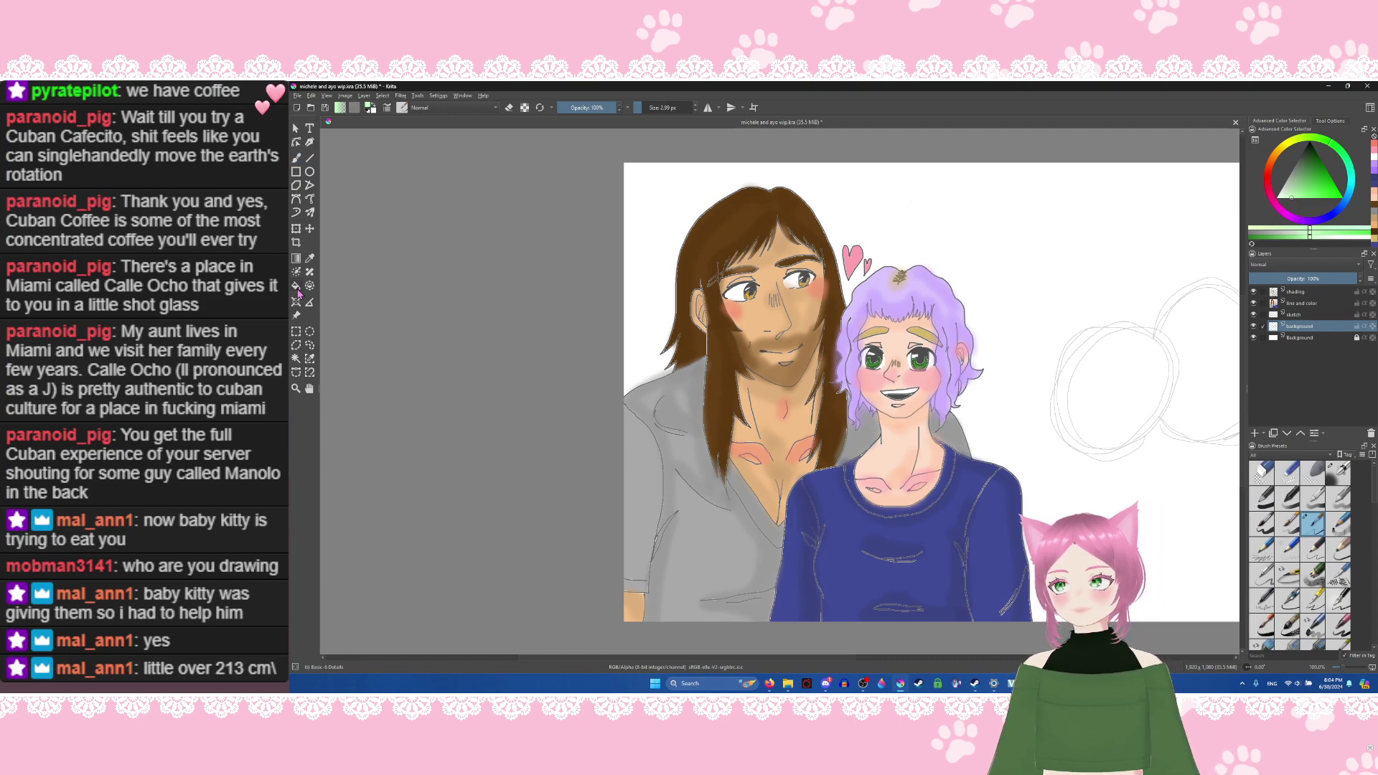
pyautogui.click(666, 206)
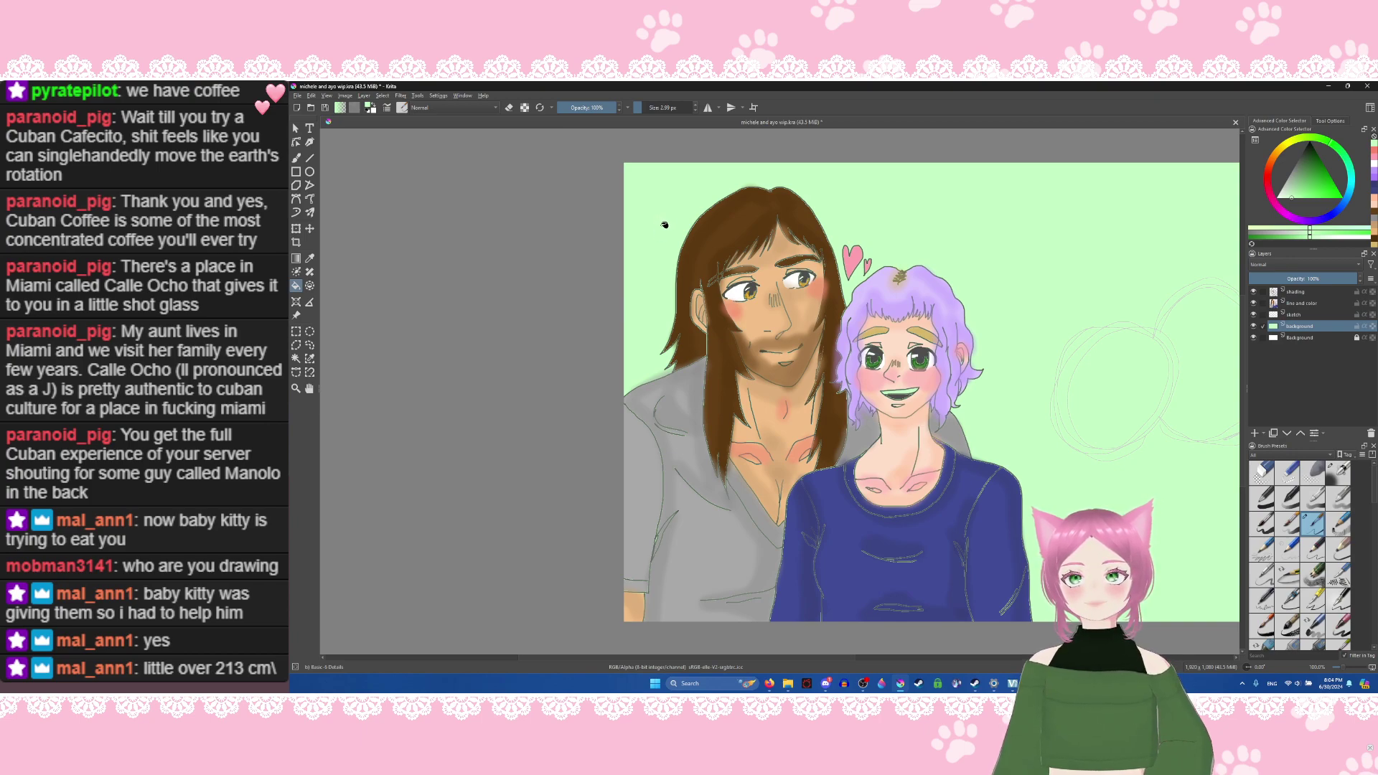
pyautogui.hotkey('ctrl', 'z')
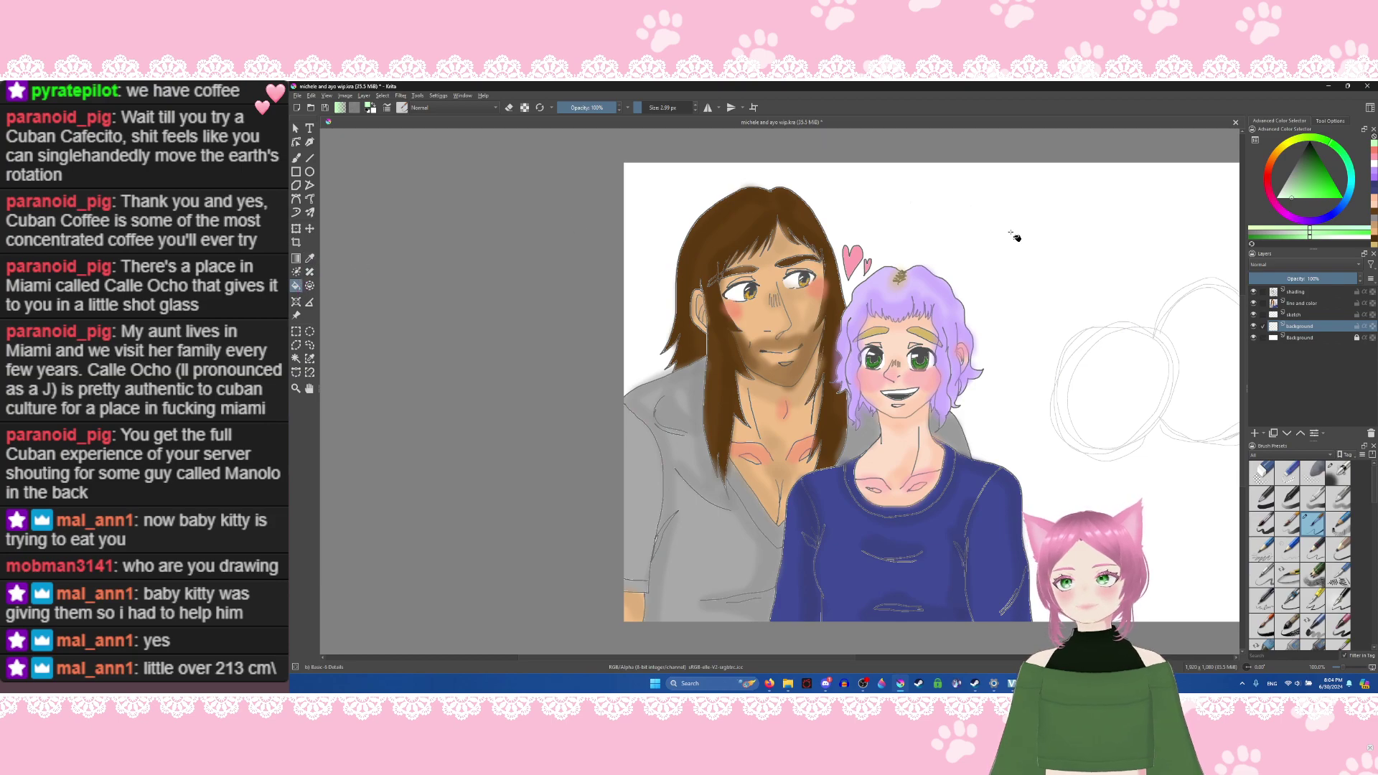
# Step: Save the drawing and fill the background layer with a muted green, settling on a lighter sage green
pyautogui.click(1296, 304)
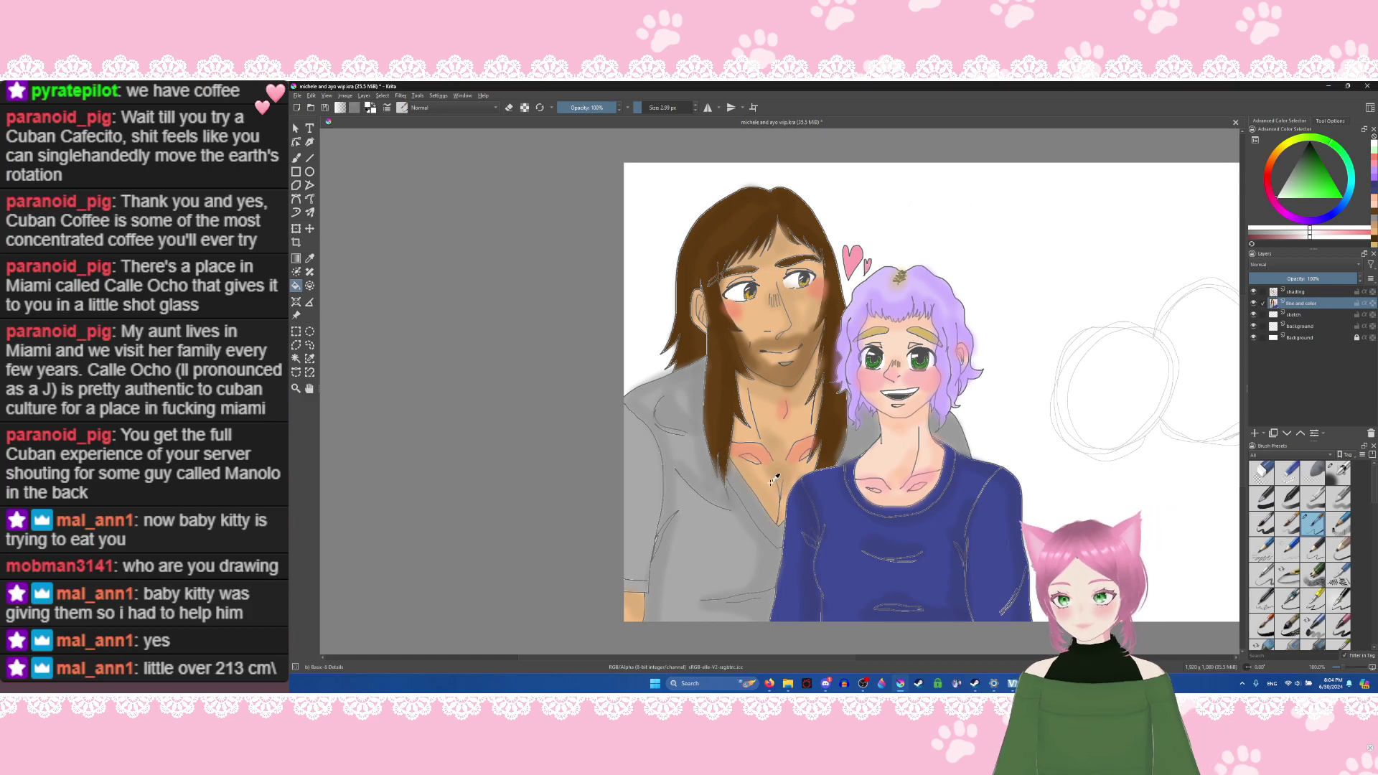
pyautogui.hotkey('ctrl', 's')
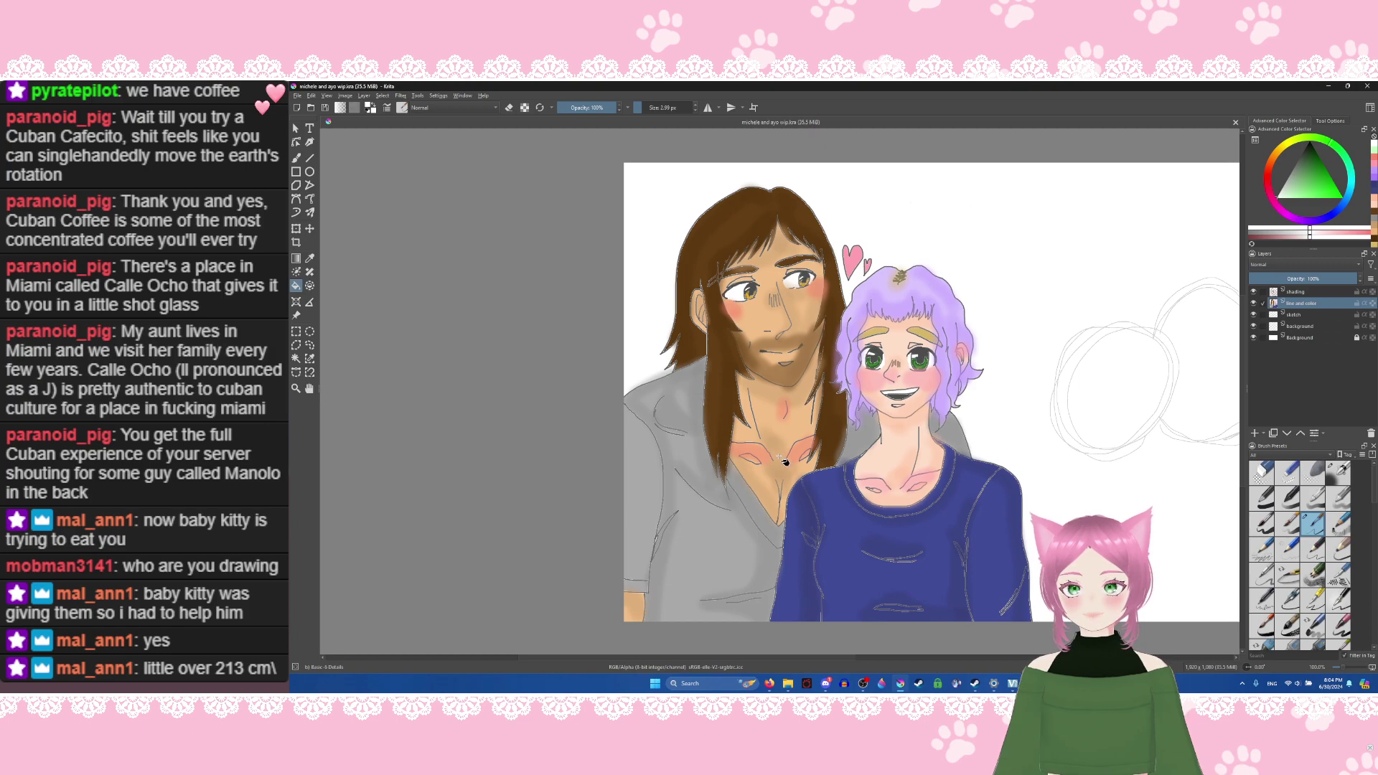
pyautogui.click(1295, 327)
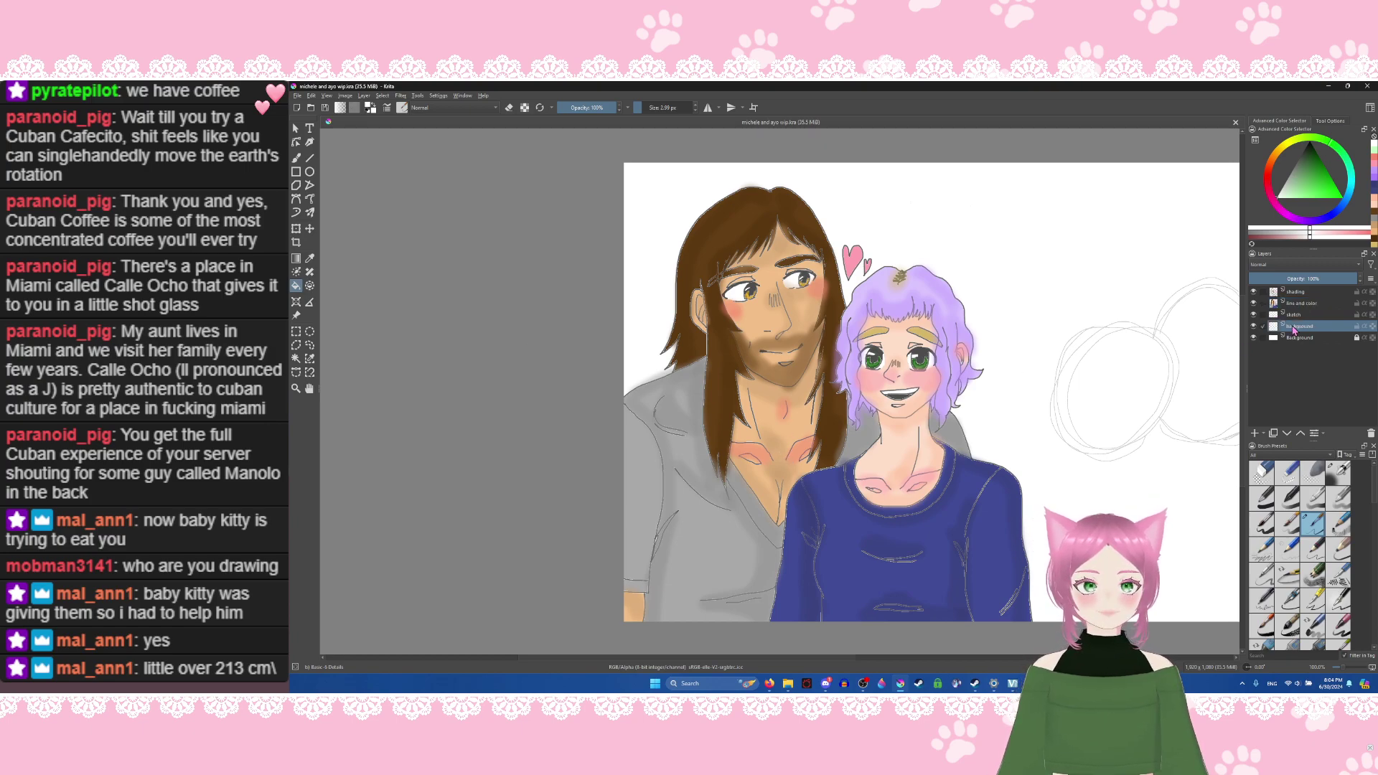
pyautogui.moveTo(1313, 175)
pyautogui.mouseDown()
pyautogui.moveTo(1307, 159)
pyautogui.moveTo(1304, 178)
pyautogui.mouseUp()
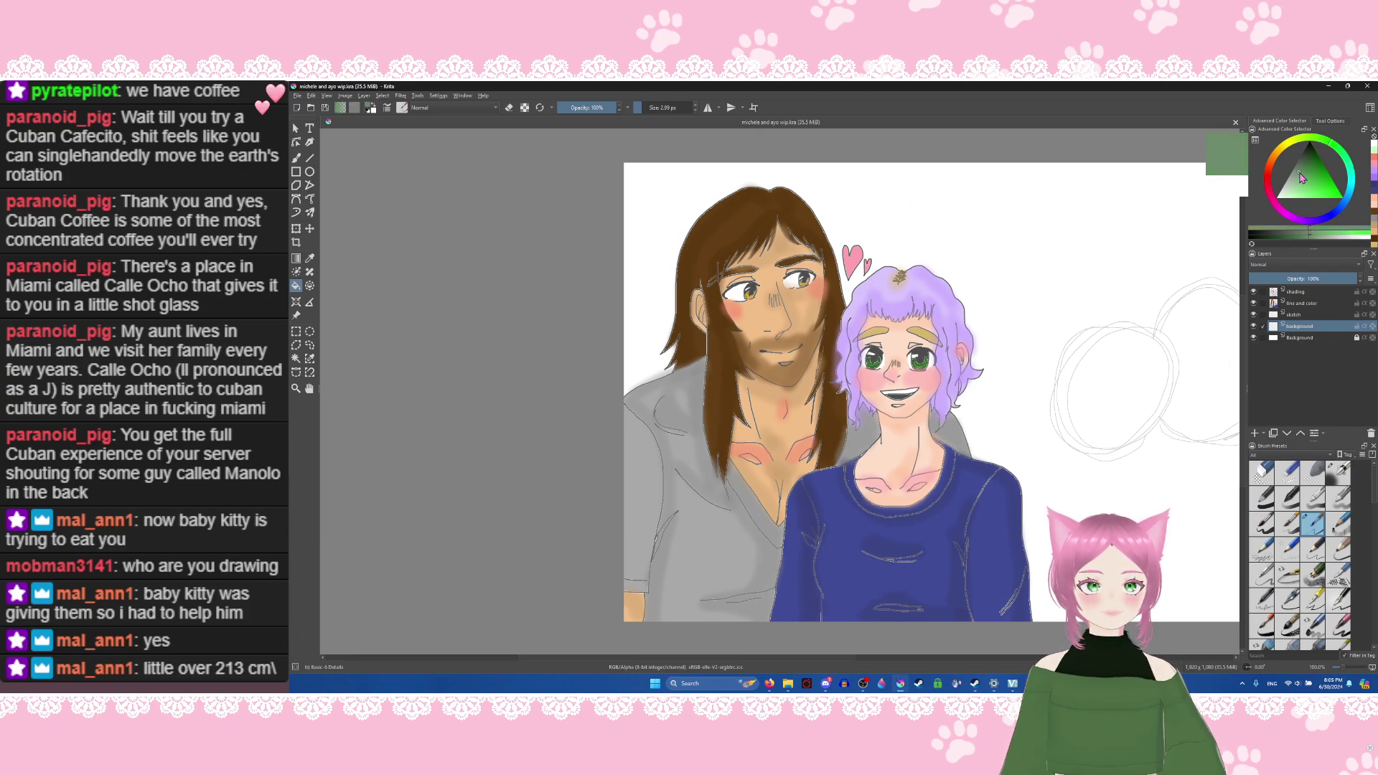
pyautogui.moveTo(1304, 179); pyautogui.dragTo(1303, 179)
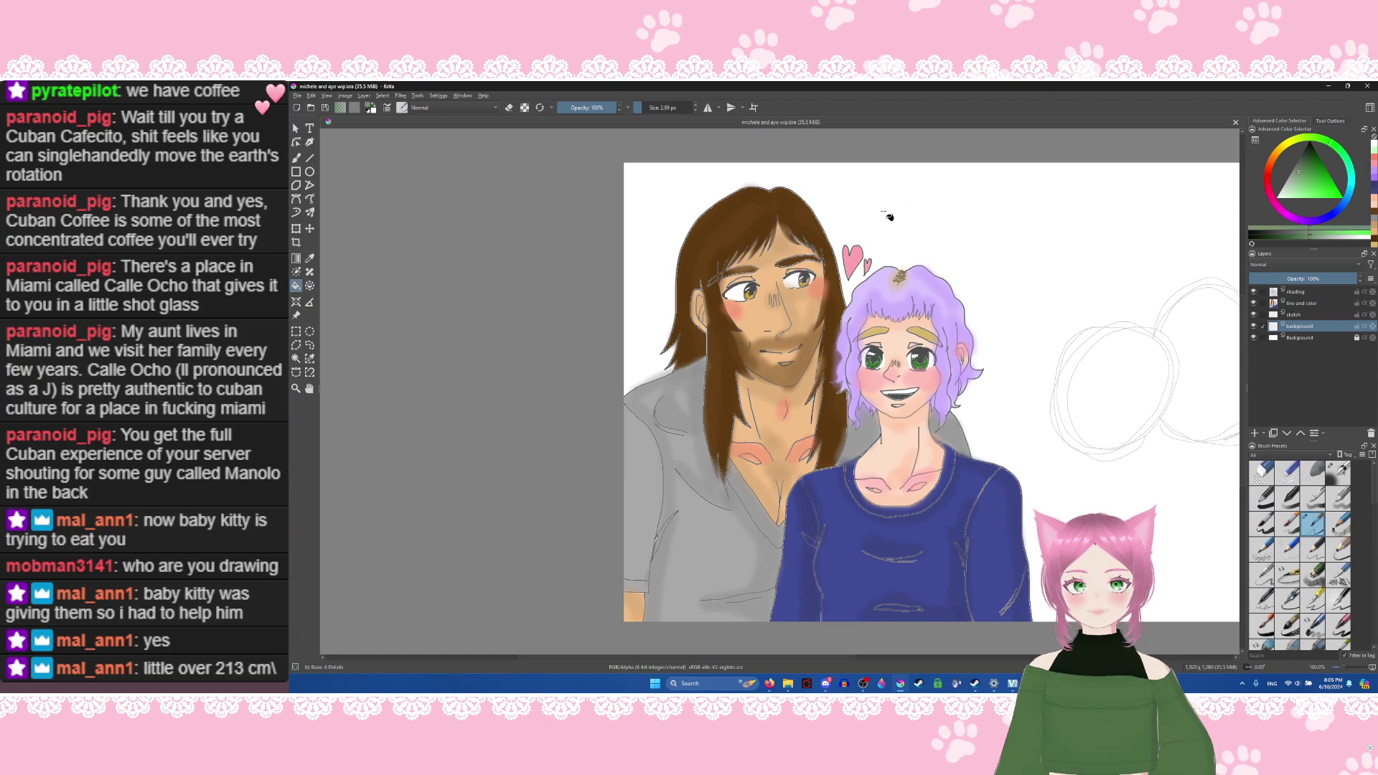
pyautogui.click(891, 213)
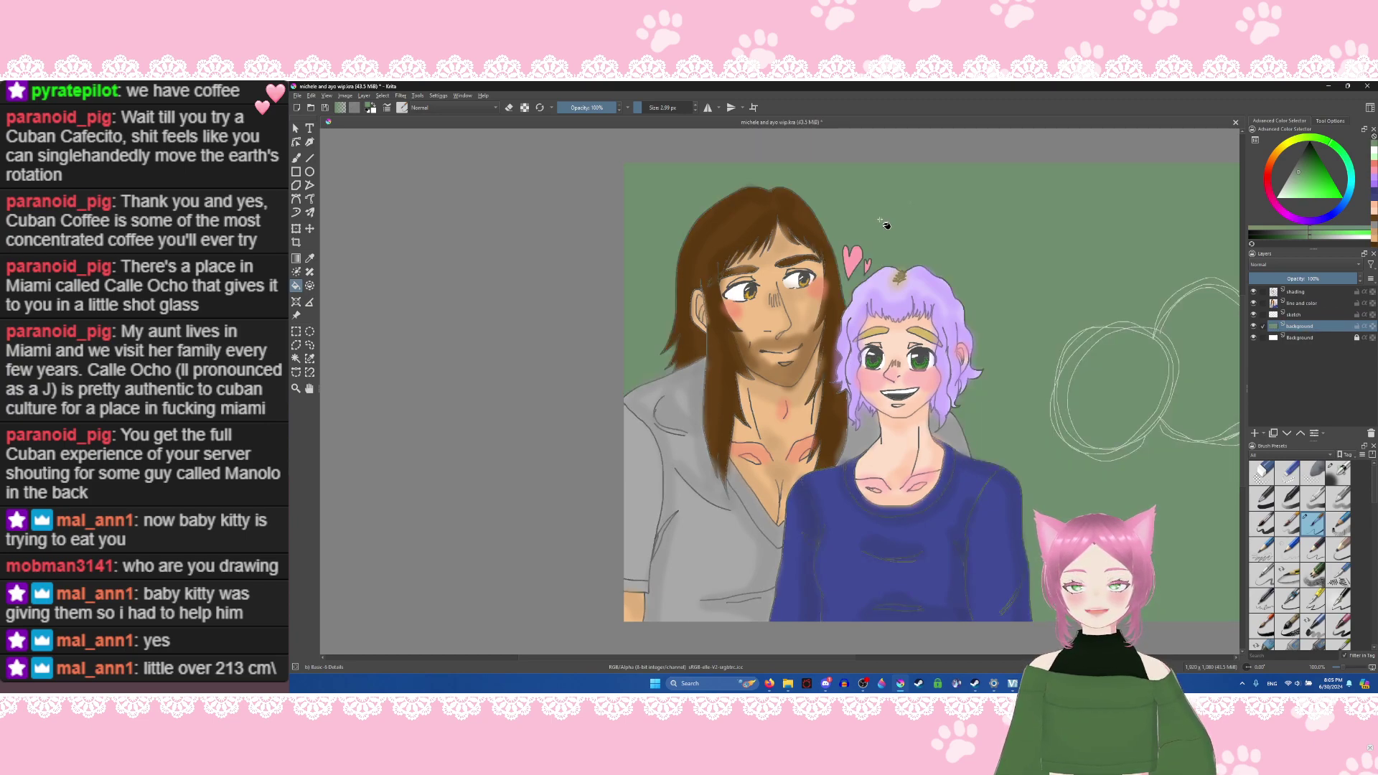
pyautogui.moveTo(1302, 180); pyautogui.dragTo(1292, 185)
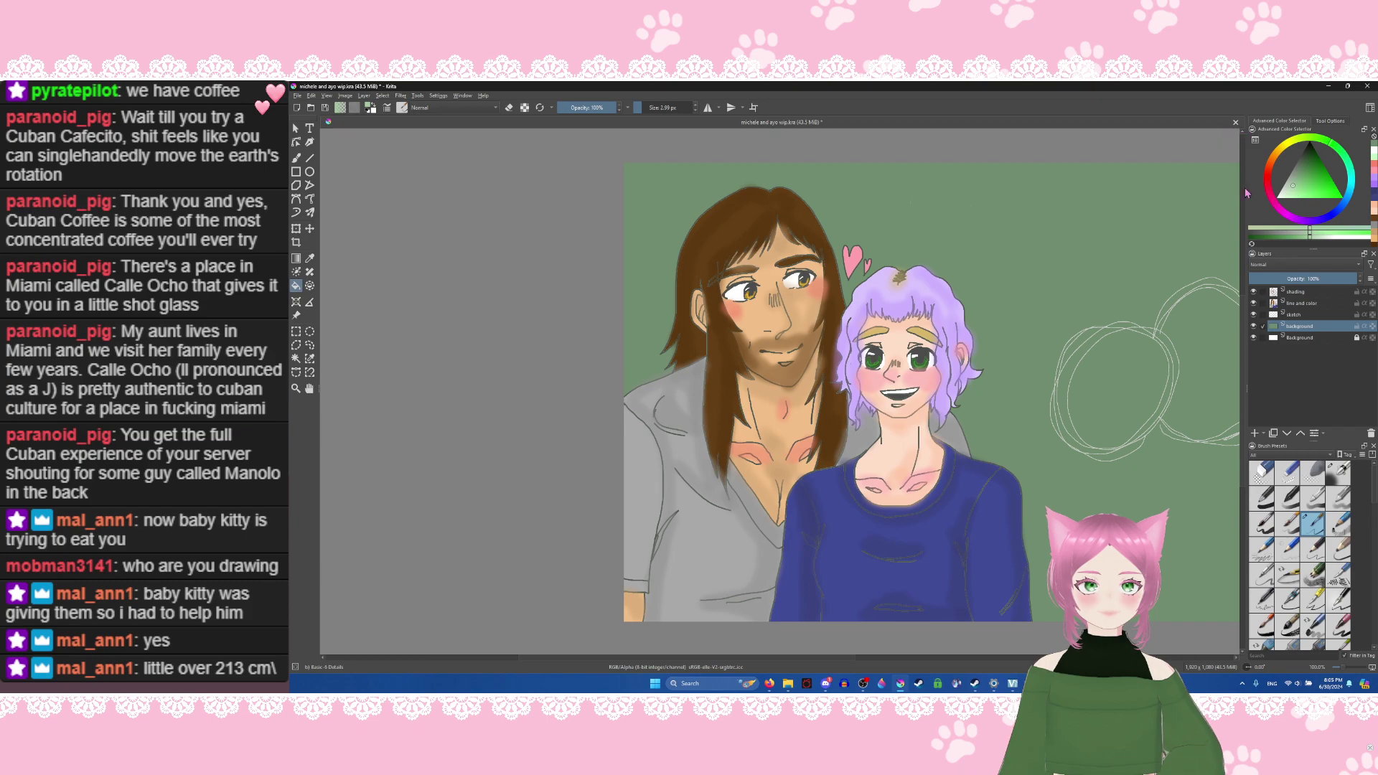
pyautogui.click(895, 216)
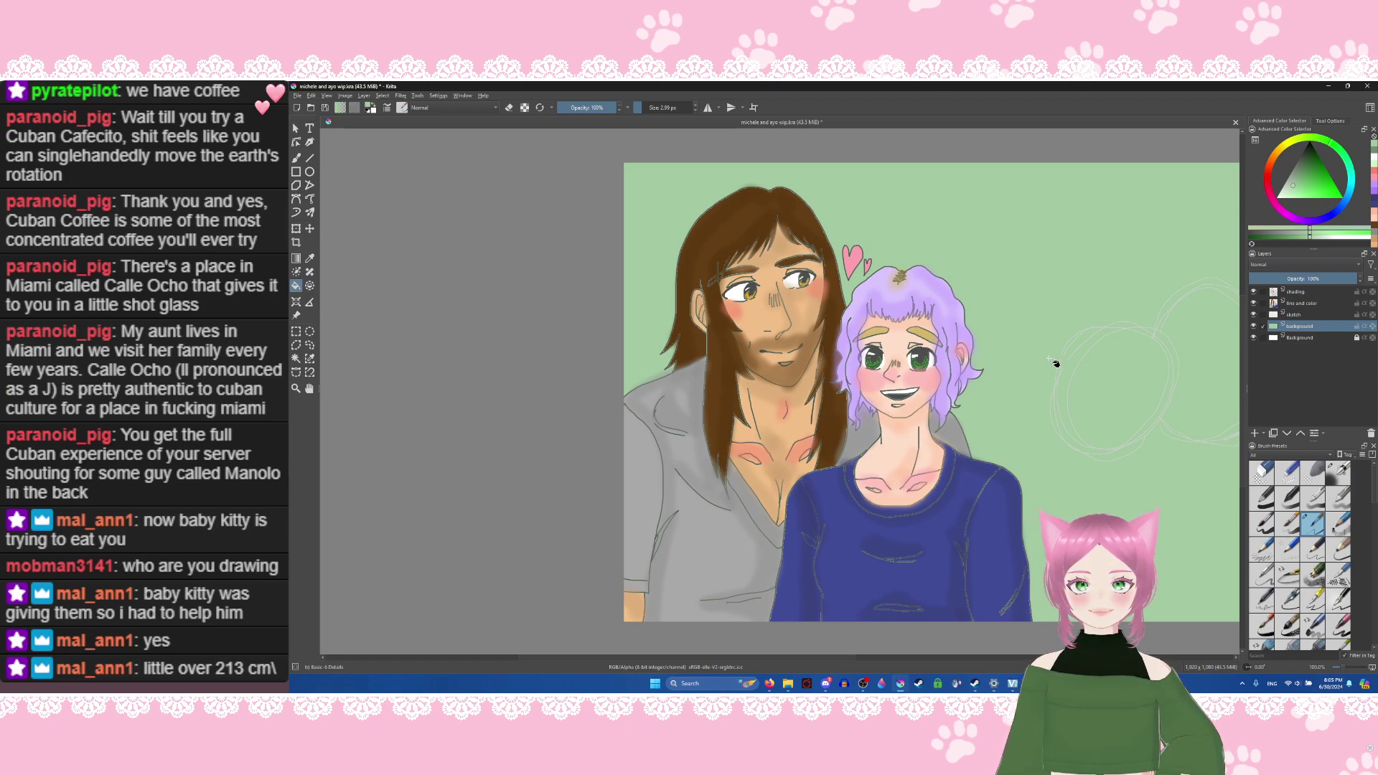
# Step: Try a grey-blue and a brighter light blue fill on the background, and revert to the sage green
pyautogui.moveTo(1327, 209); pyautogui.dragTo(1340, 214)
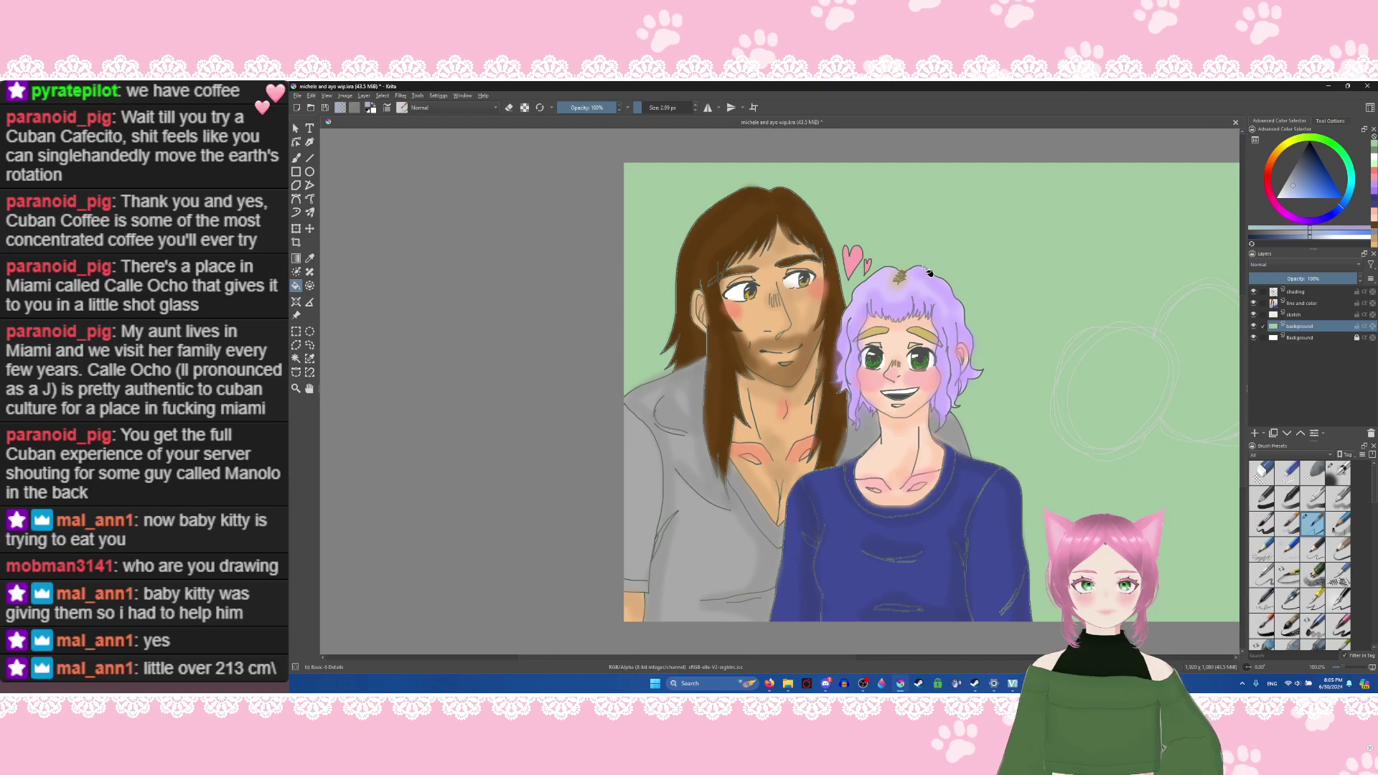
pyautogui.click(883, 221)
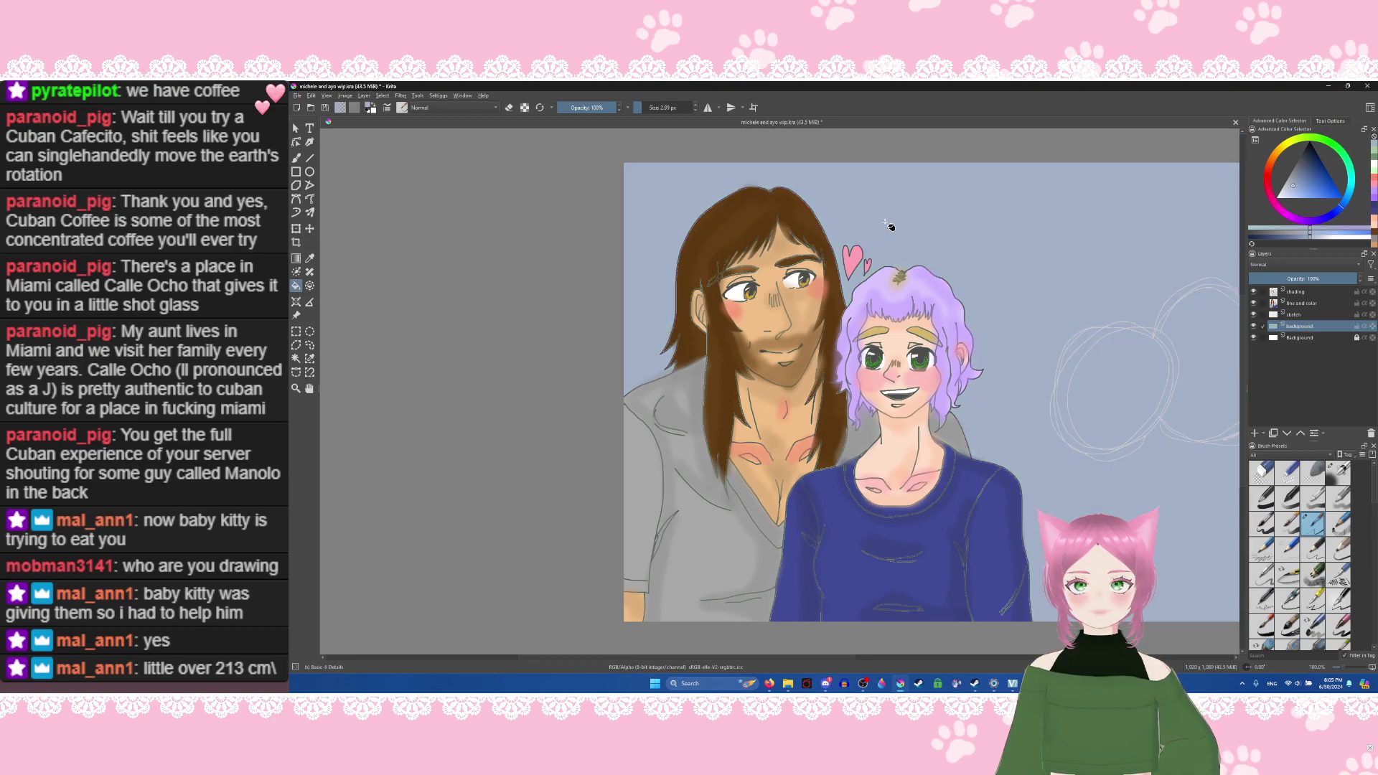
pyautogui.click(1295, 192)
pyautogui.moveTo(1295, 193); pyautogui.dragTo(1299, 196)
pyautogui.click(879, 210)
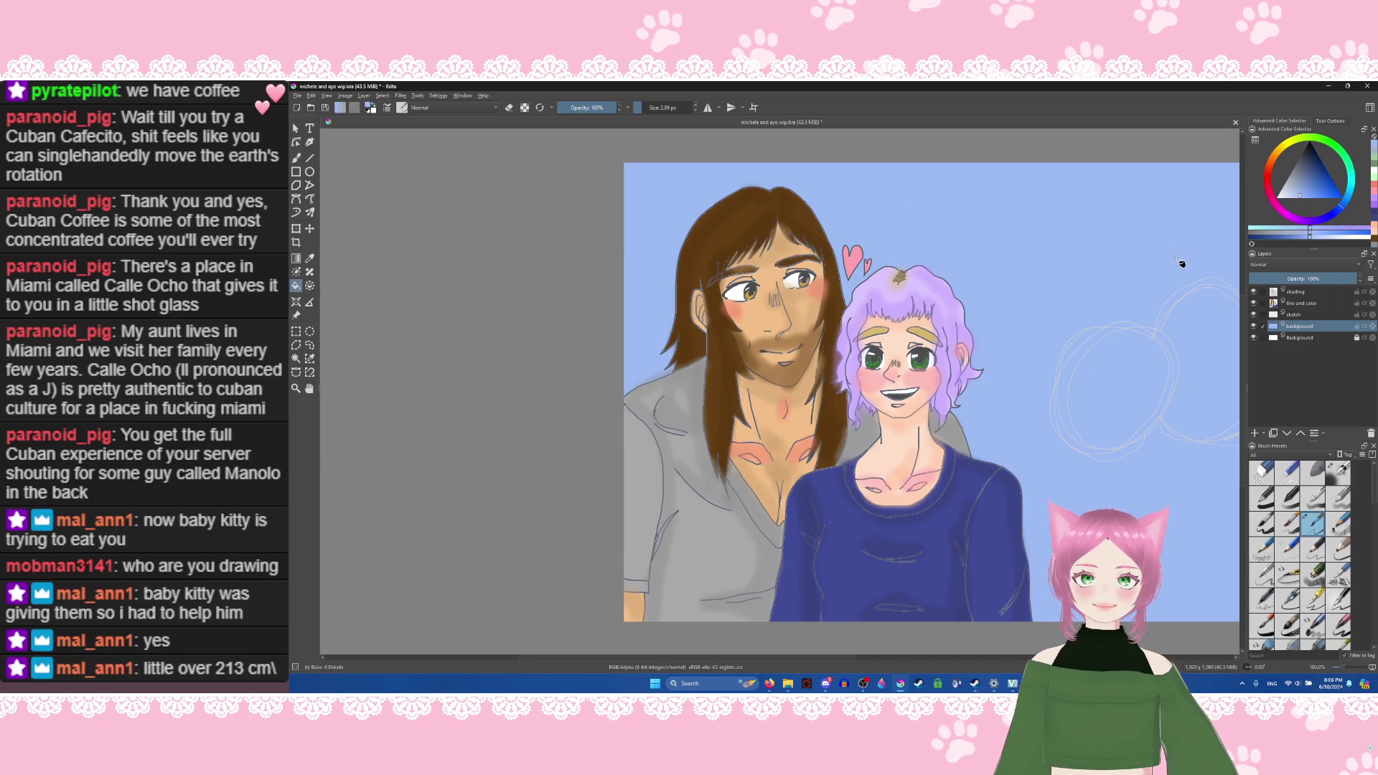
pyautogui.click(1013, 391)
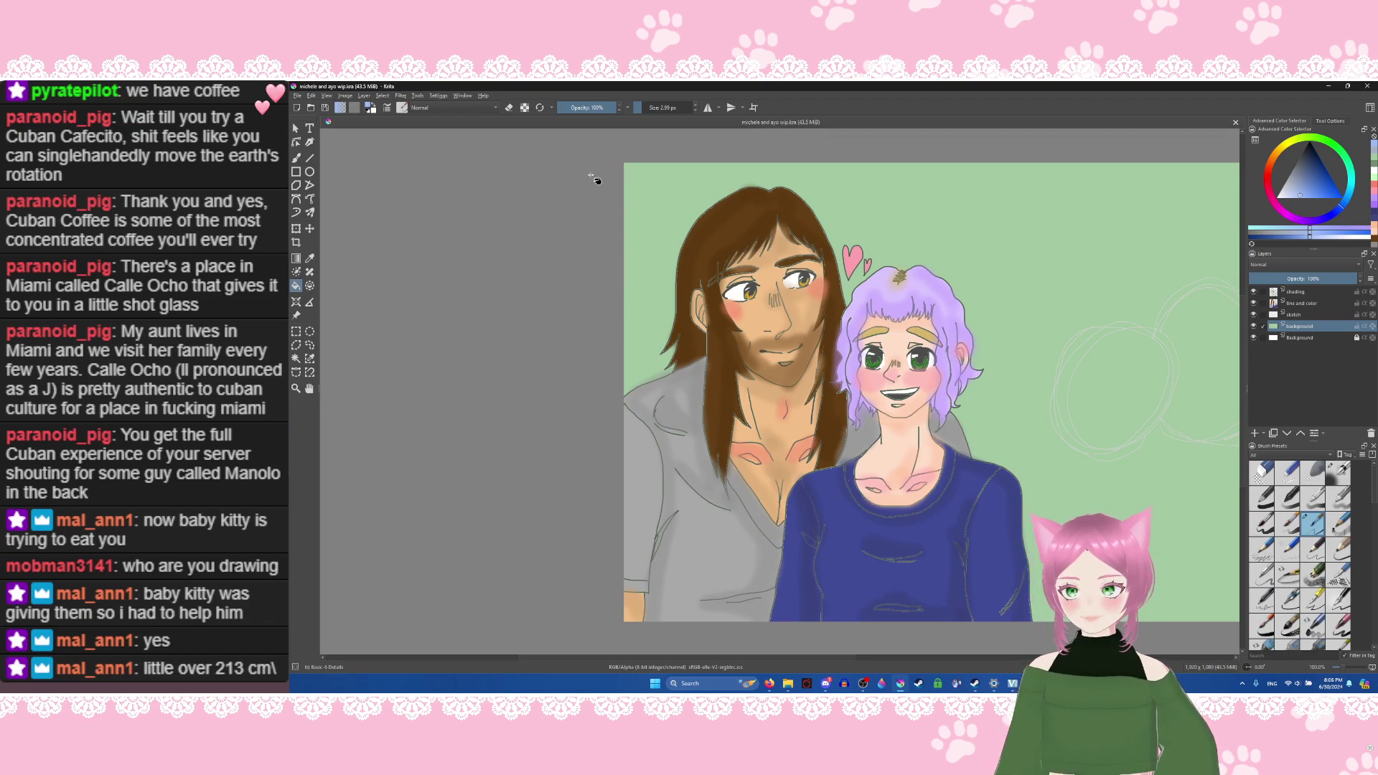
# Step: Capture a screen snip of the two characters against the green background
pyautogui.press('super+shift+s')
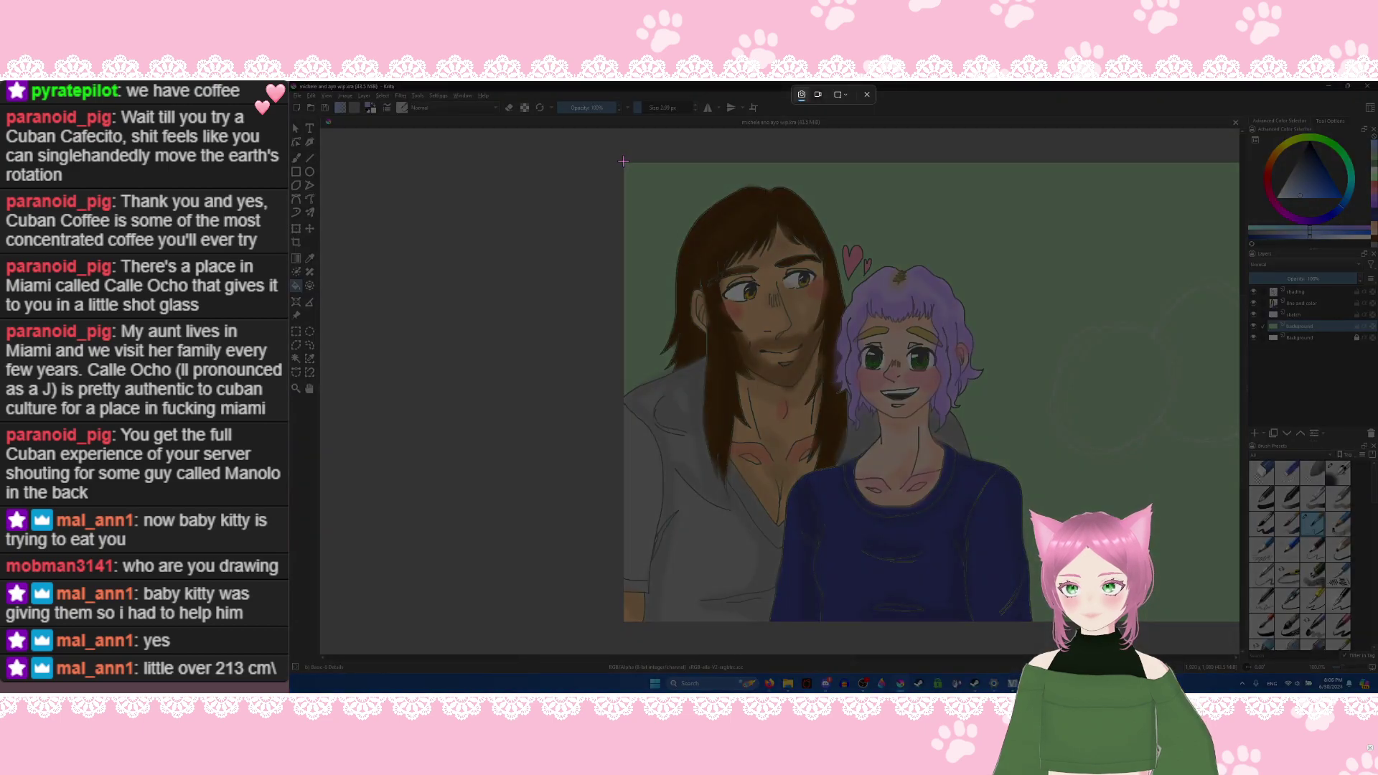
pyautogui.moveTo(622, 163); pyautogui.dragTo(1036, 629)
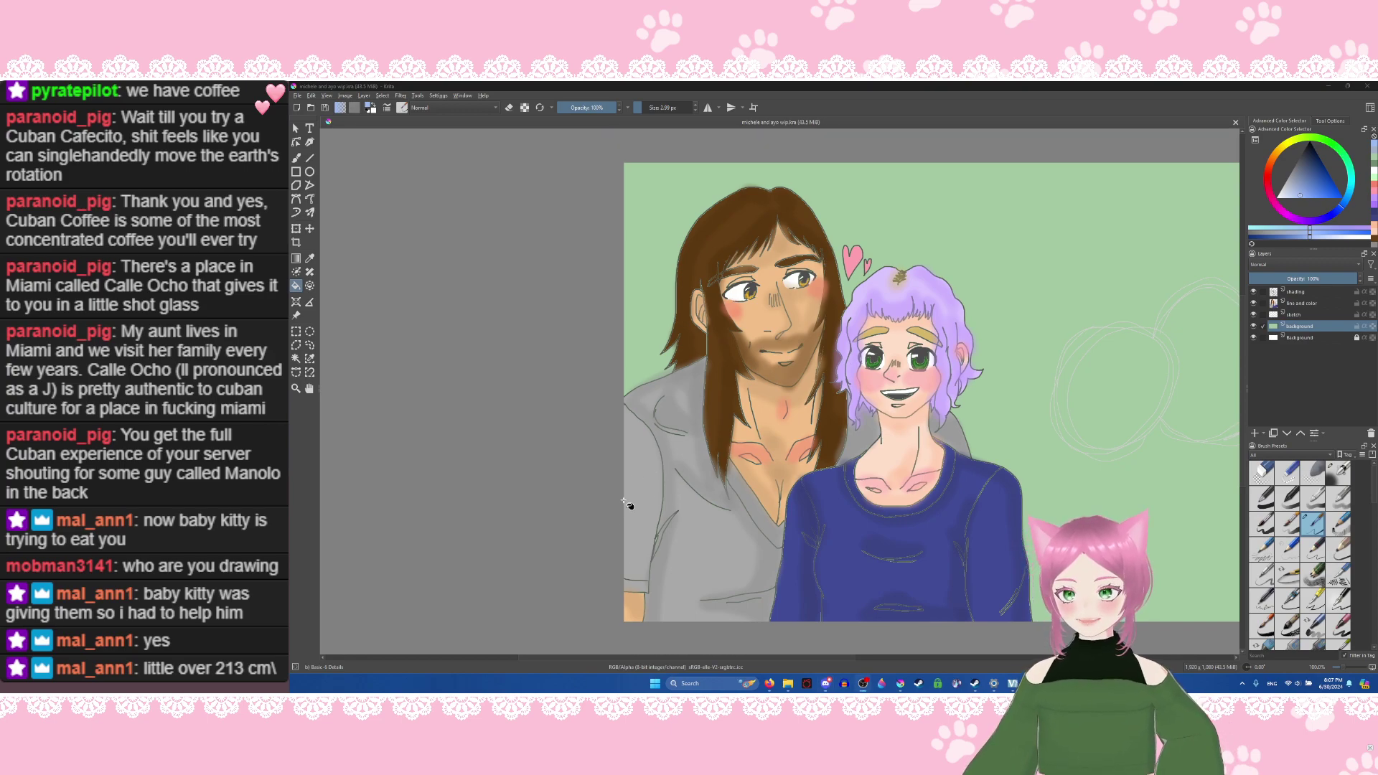
# Step: Bring the whole canvas into view and save the drawing
pyautogui.moveTo(790, 395); pyautogui.dragTo(546, 395)
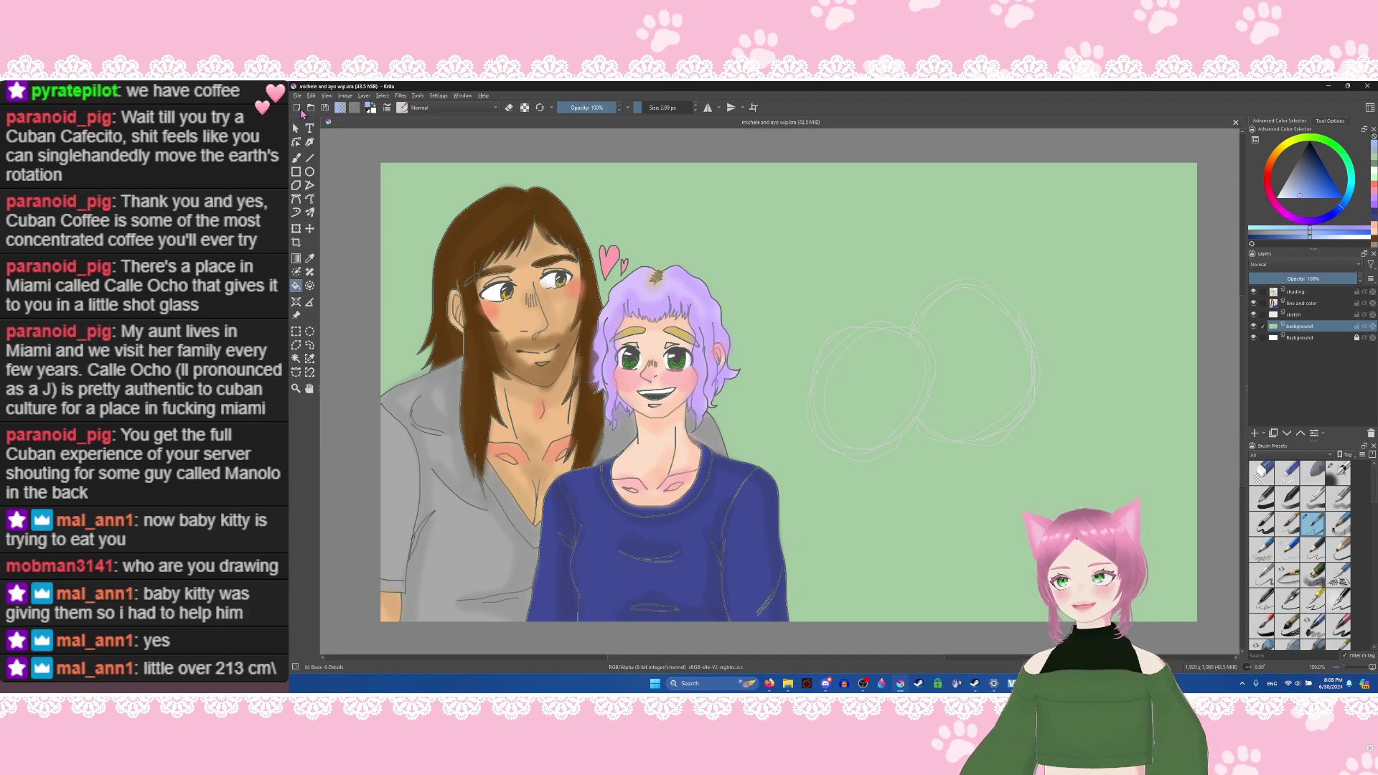
pyautogui.press('super+Down')
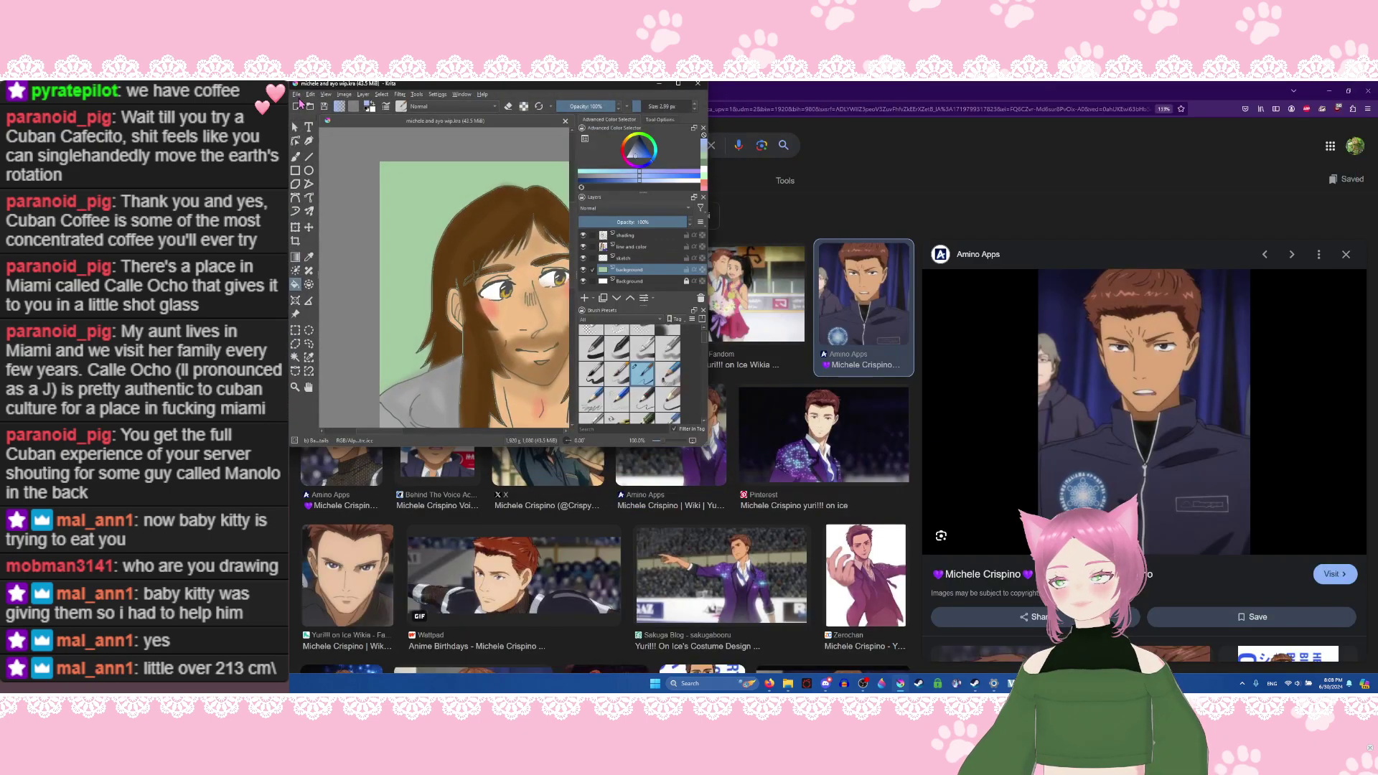
pyautogui.click(679, 84)
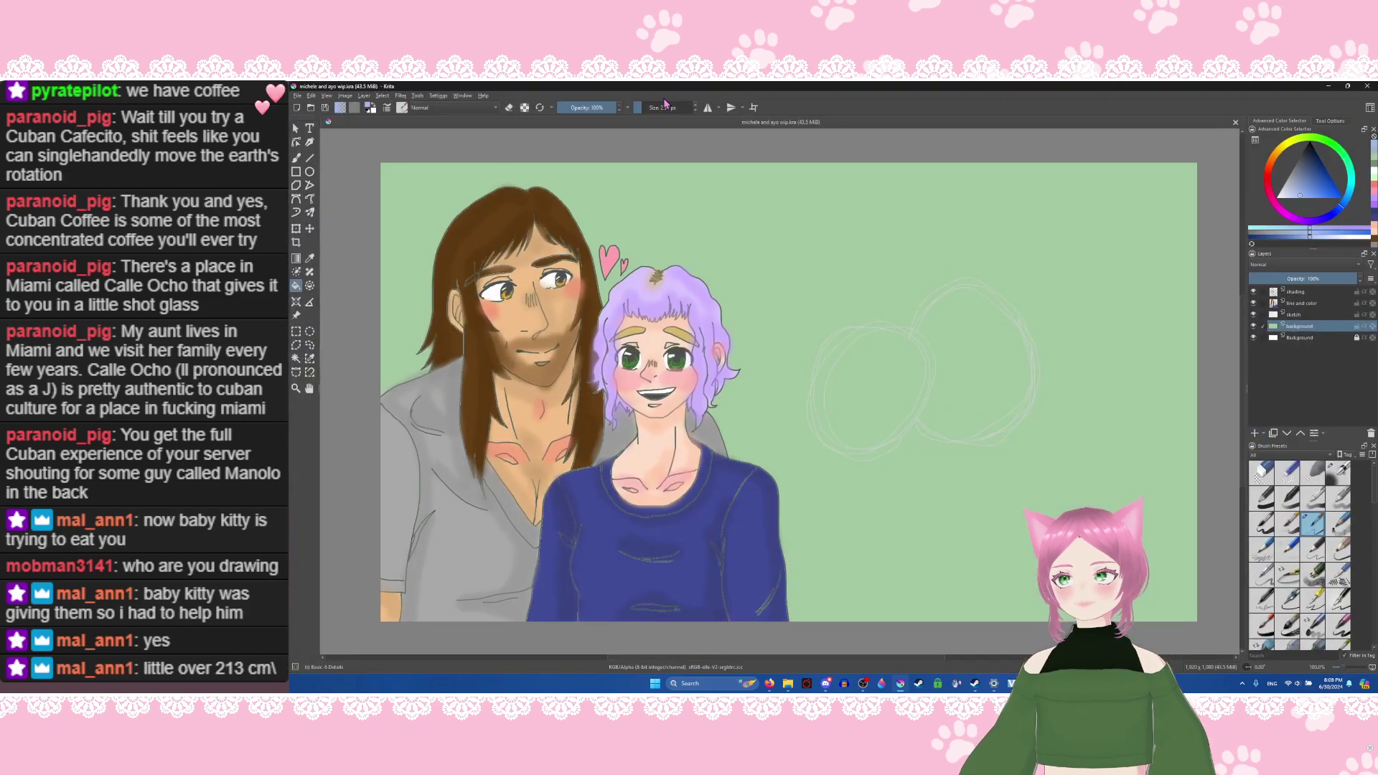
pyautogui.click(298, 95)
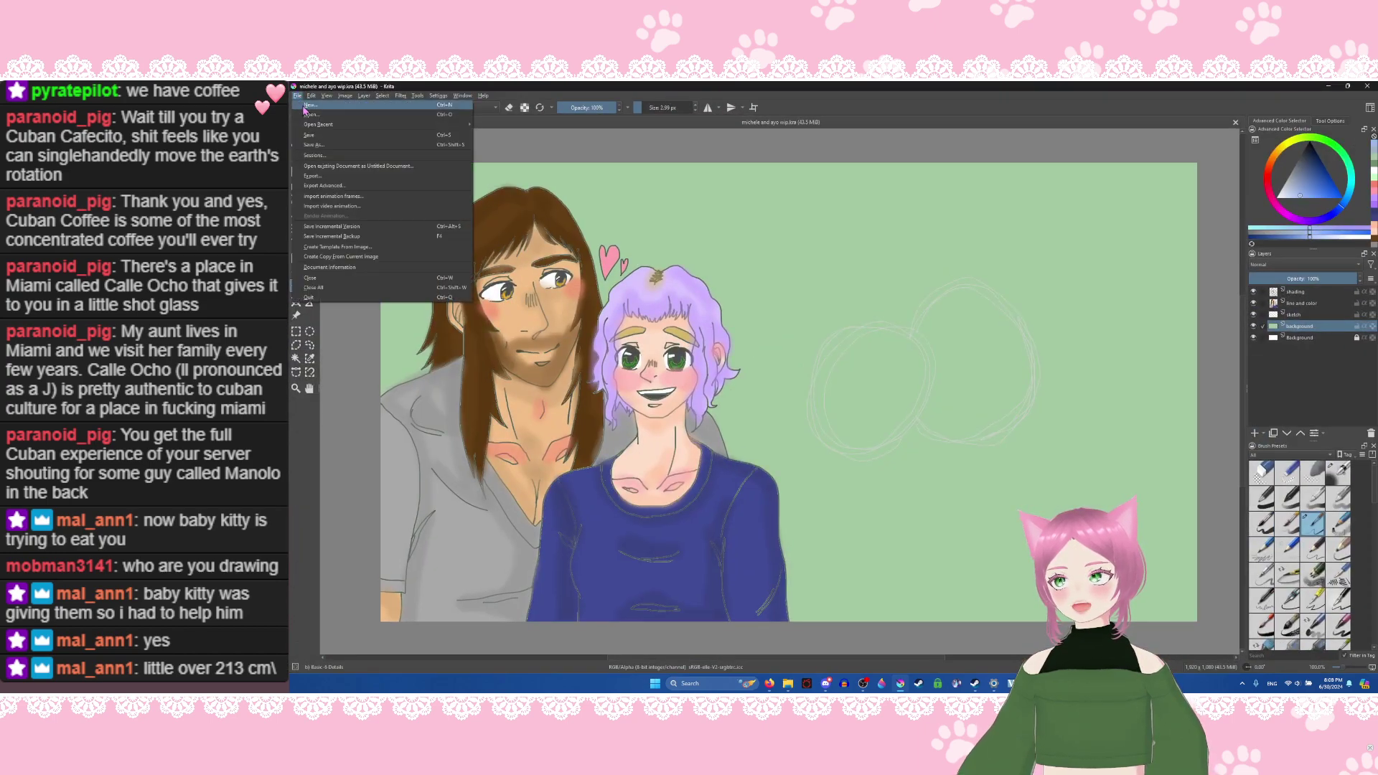
pyautogui.click(321, 138)
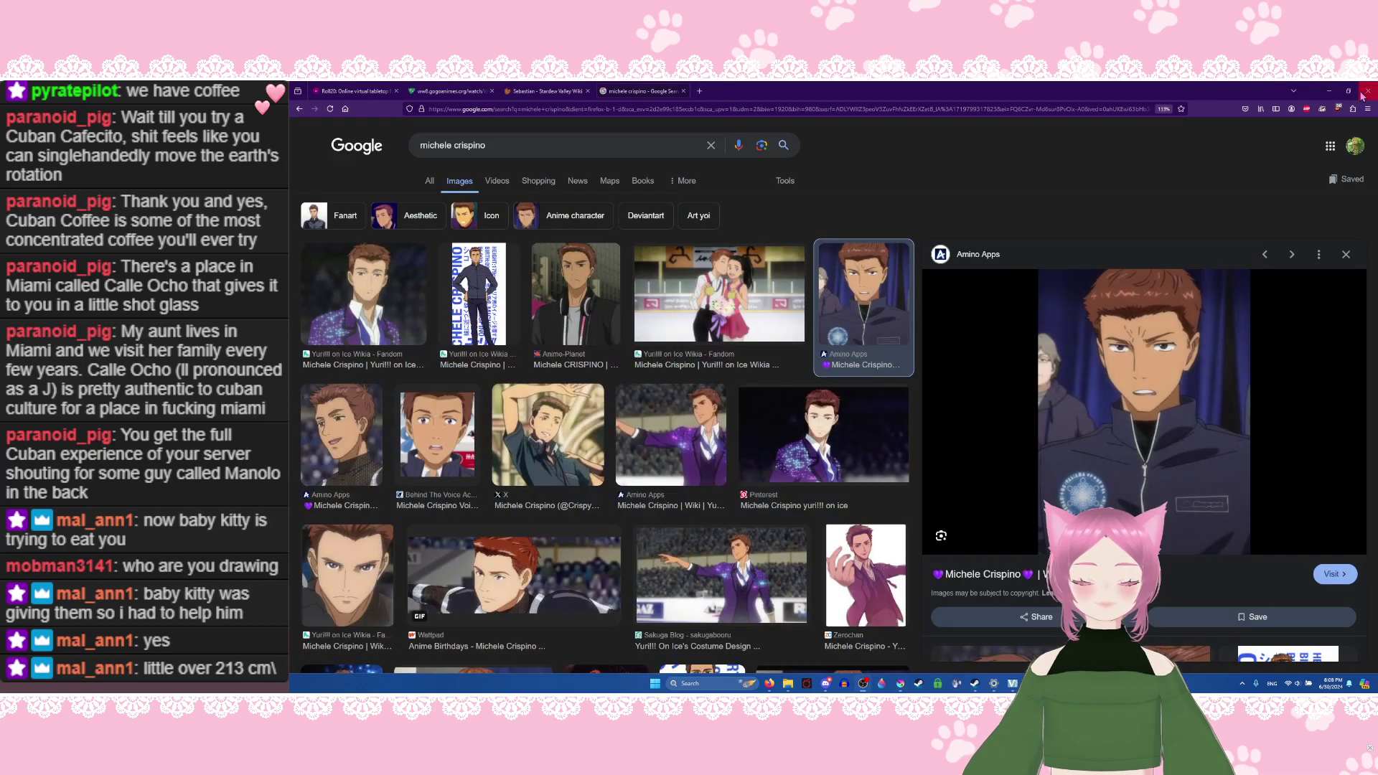
# Step: Clear the open windows from the desktop and open the Discord image attachment in the web browser
pyautogui.click(1328, 86)
pyautogui.click(1329, 89)
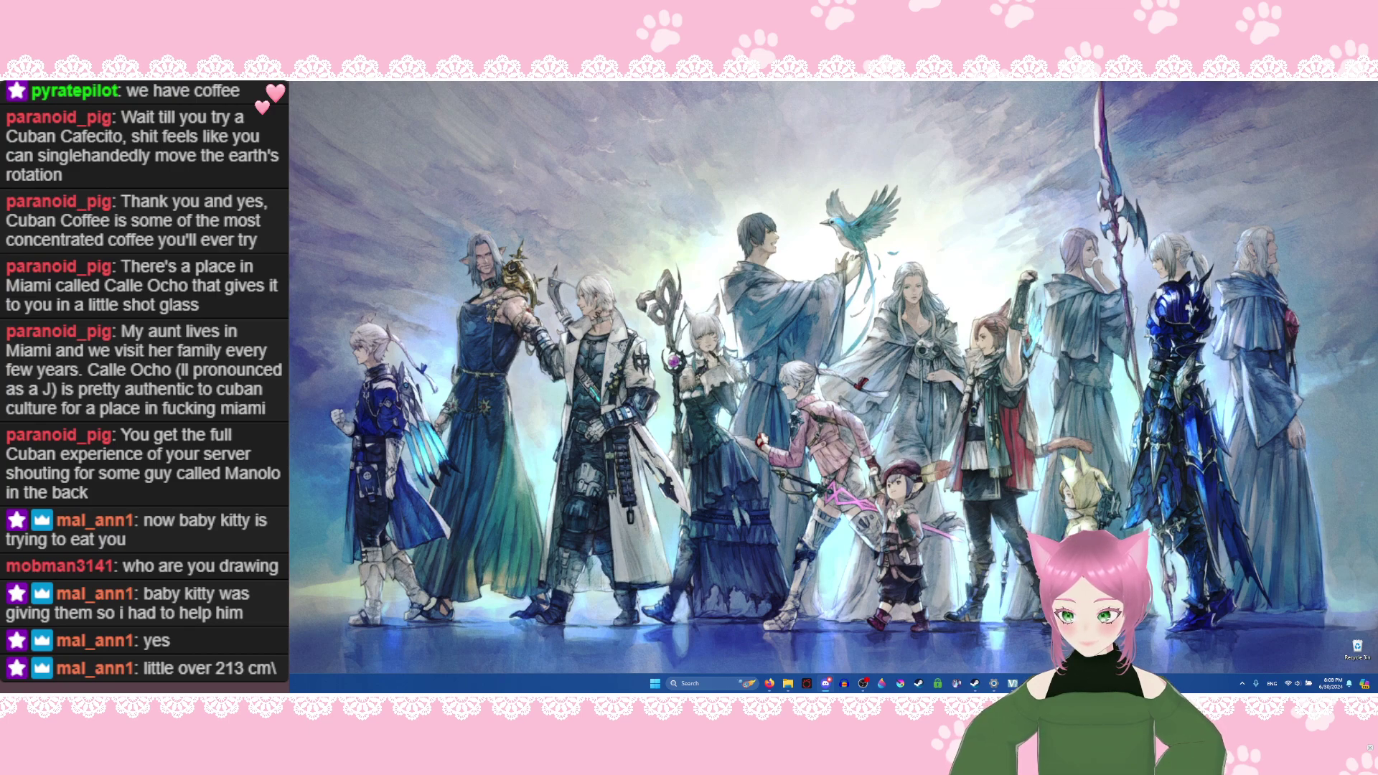
pyautogui.hotkey('alt', 'Tab')
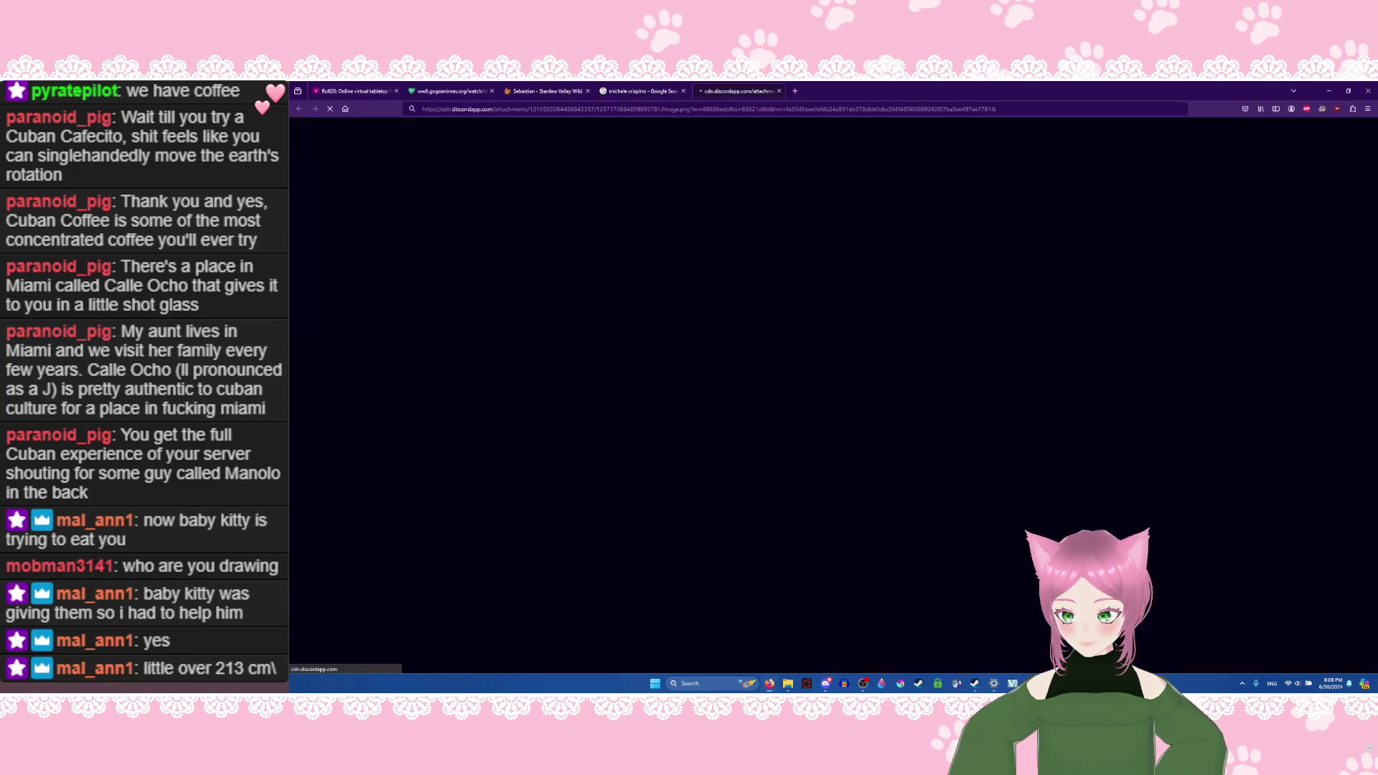